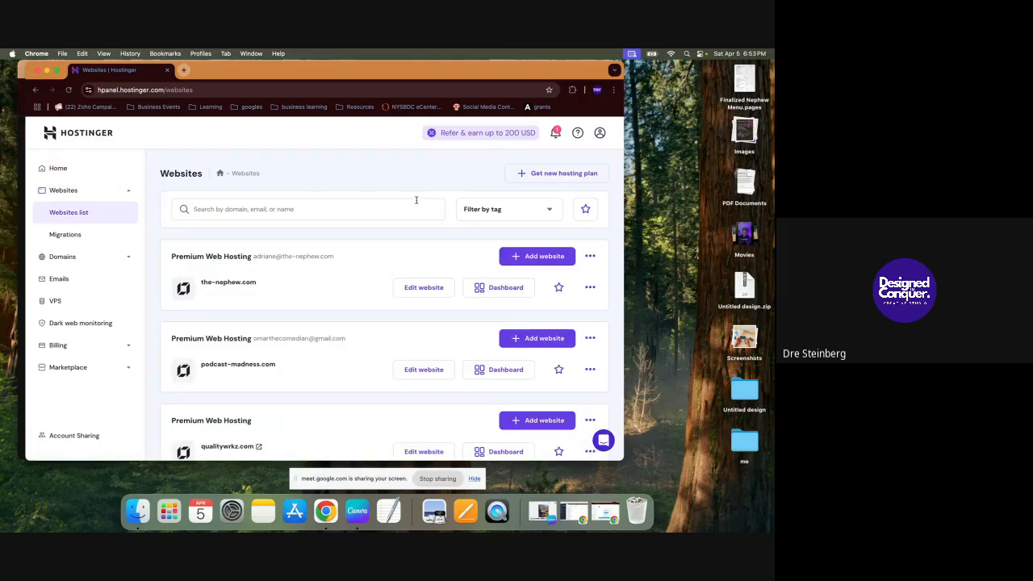
Step: Open the websites list from the Websites section
{"action": "scroll", "coordinate": [481, 207], "scroll_direction": "down", "scroll_amount": 4}
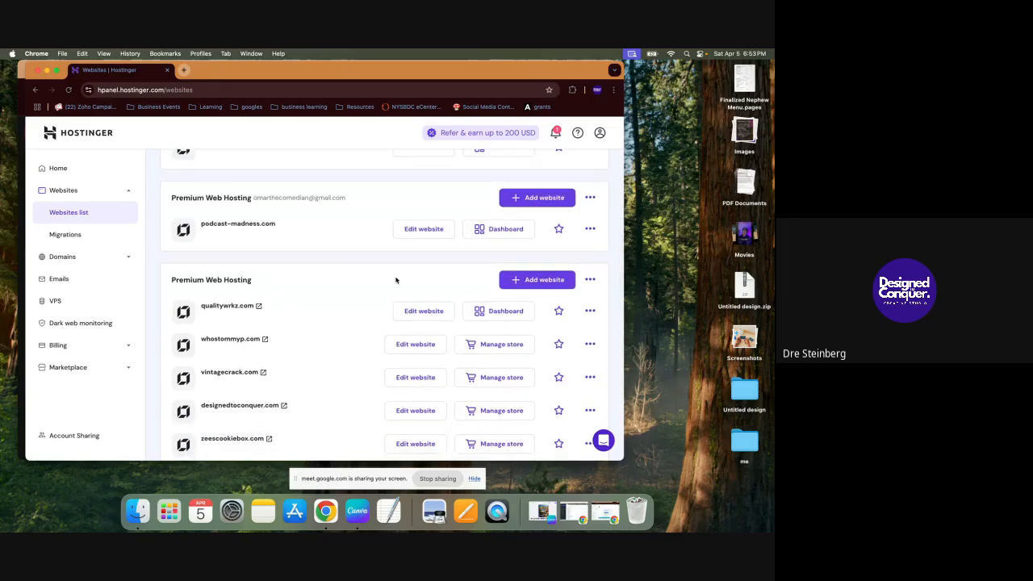
{"action": "scroll", "coordinate": [334, 203], "scroll_direction": "up", "scroll_amount": 3}
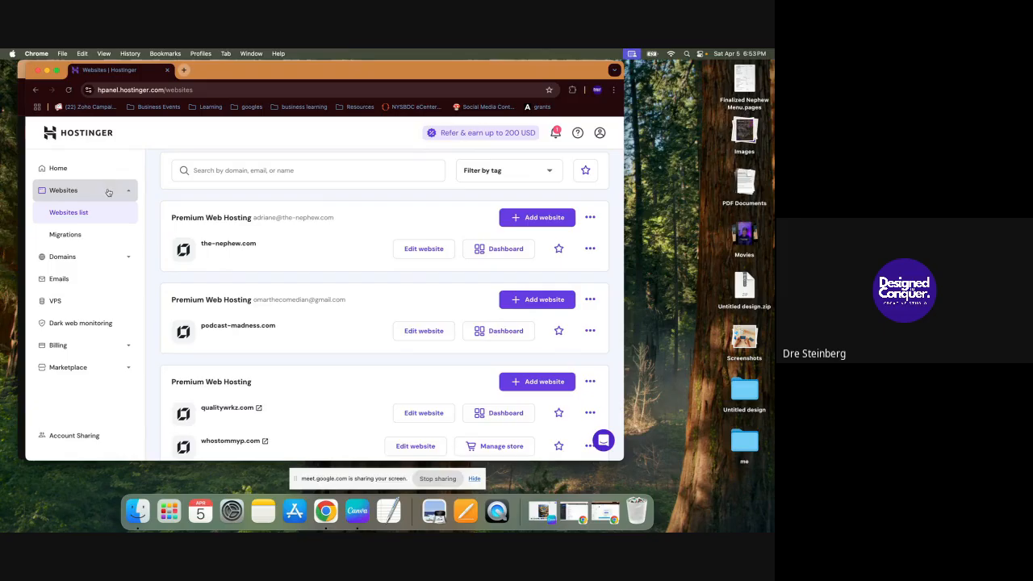
{"action": "left_click", "coordinate": [109, 191]}
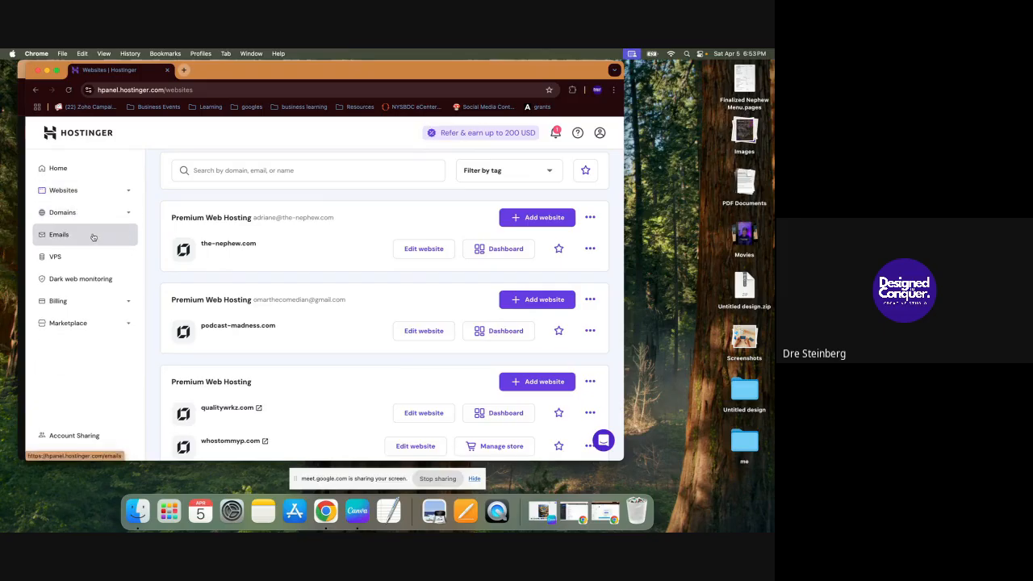
{"action": "left_click", "coordinate": [103, 197]}
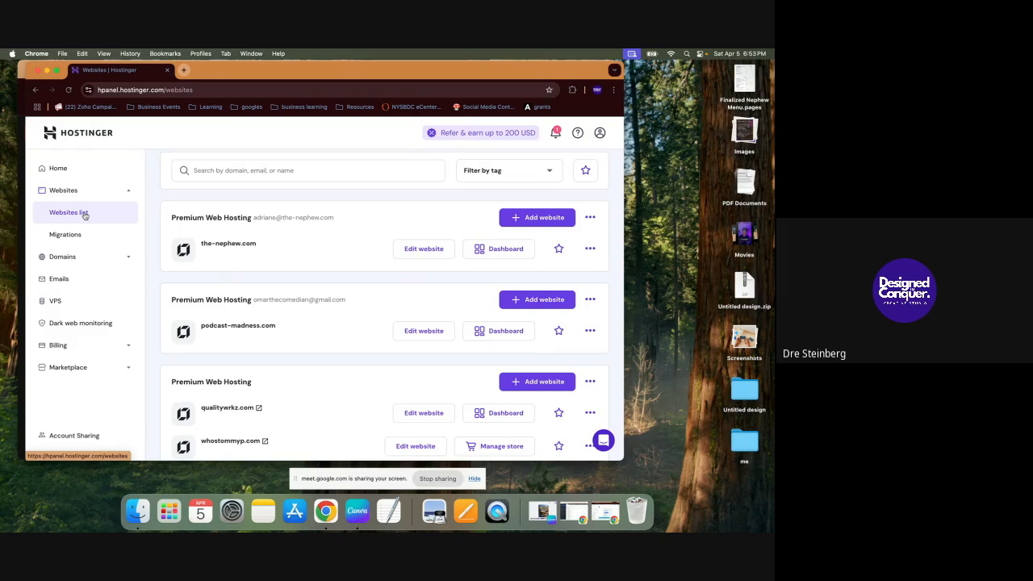
{"action": "left_click", "coordinate": [89, 213]}
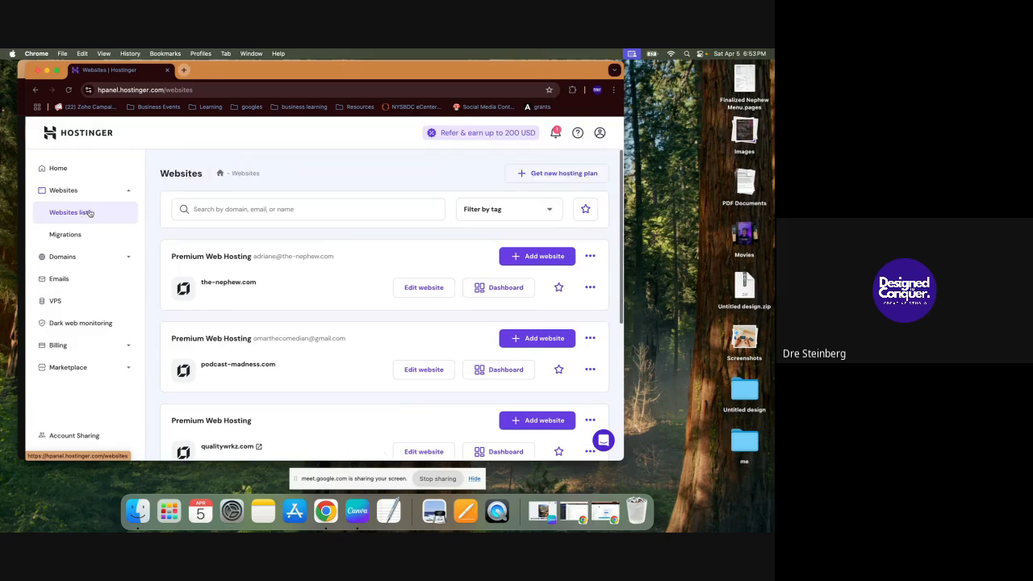
Step: Add a website with Hostinger Website Builder to the Premium Web Hosting plan that contains qualitywrkz.com
{"action": "scroll", "coordinate": [410, 250], "scroll_direction": "down", "scroll_amount": 5}
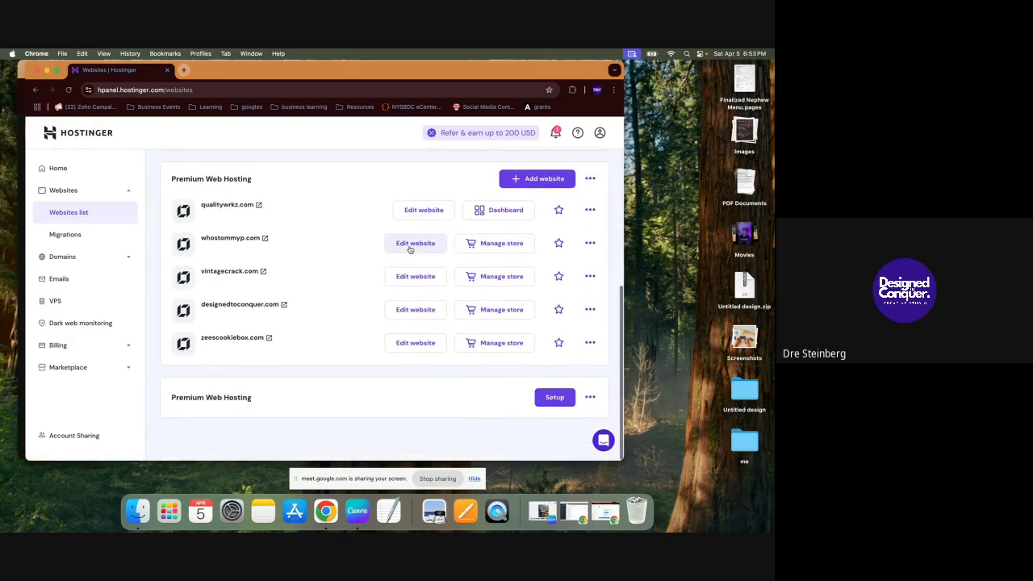
{"action": "scroll", "coordinate": [396, 258], "scroll_direction": "up", "scroll_amount": 1}
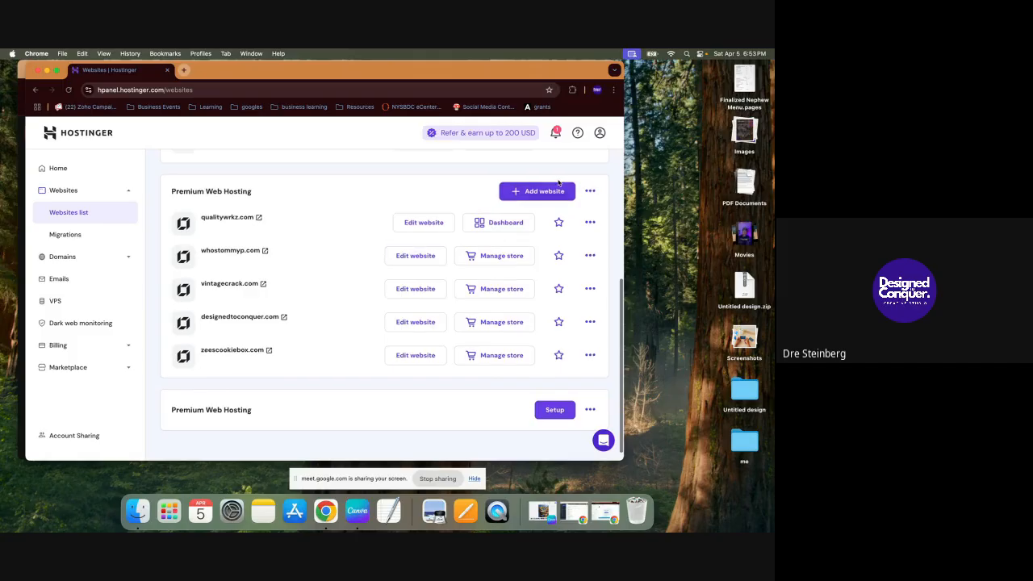
{"action": "left_click", "coordinate": [539, 191]}
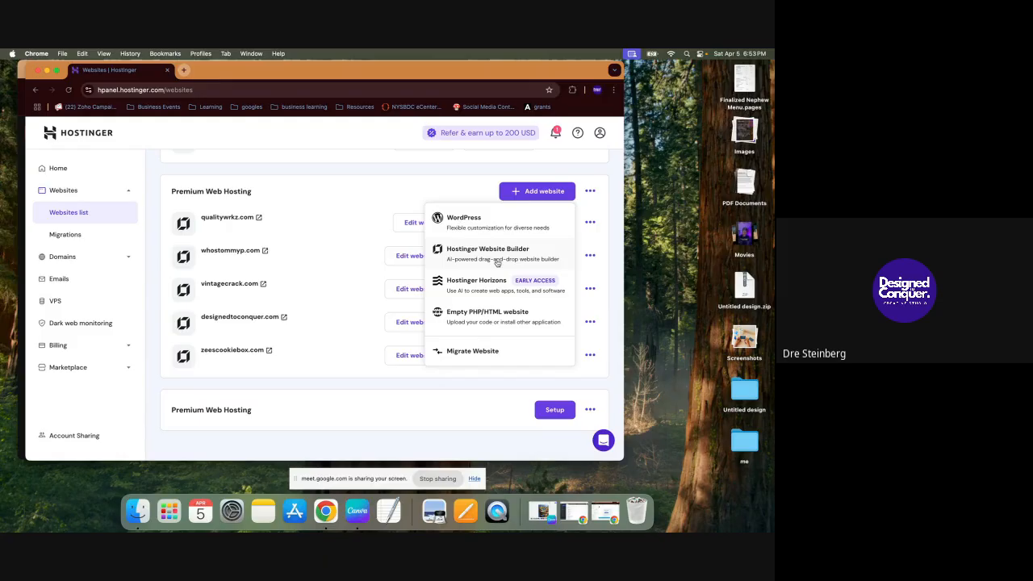
{"action": "left_click", "coordinate": [497, 263]}
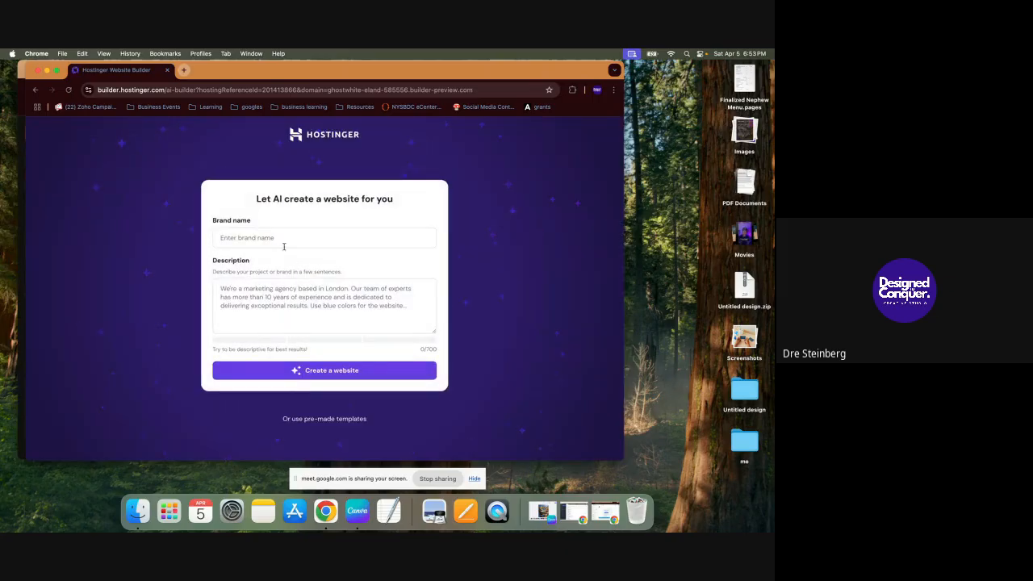
Step: Enter "From the start" as the brand name in the AI website form, leaving the description empty
{"action": "left_click", "coordinate": [279, 236]}
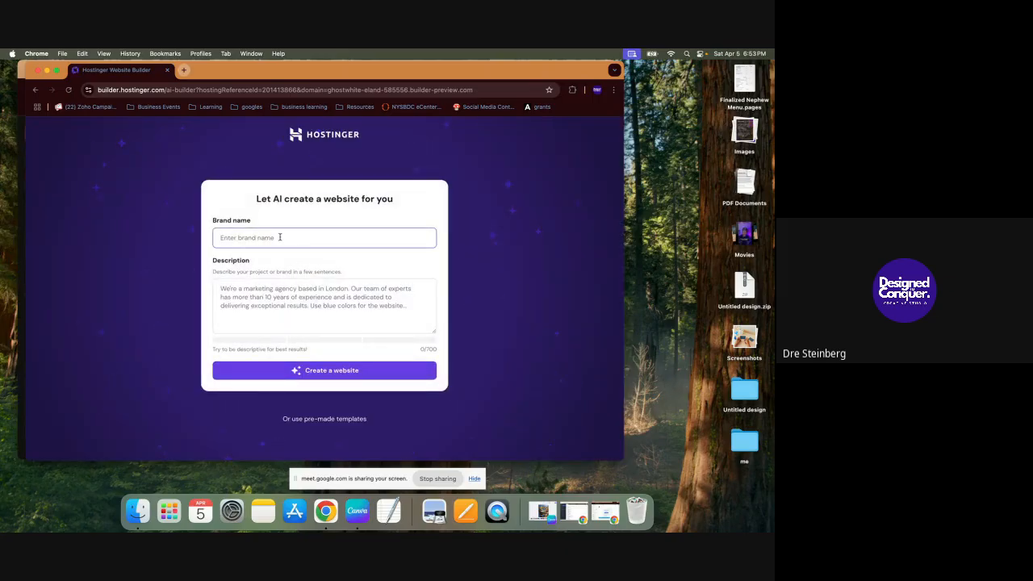
{"action": "type", "text": "From the start"}
{"action": "left_click", "coordinate": [287, 306]}
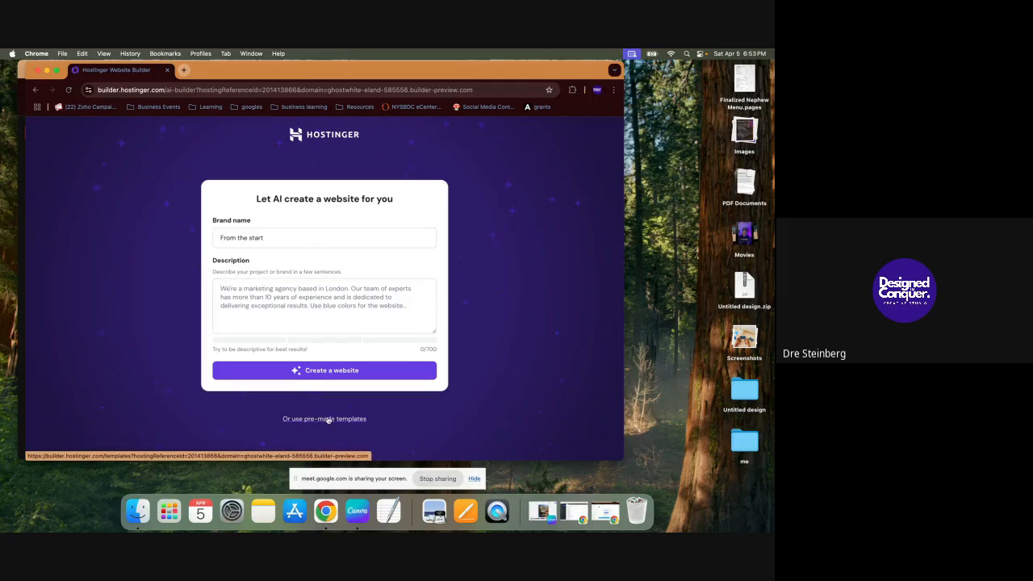
Step: Switch to the pre-made templates and show only the eCommerce category
{"action": "left_click", "coordinate": [329, 420]}
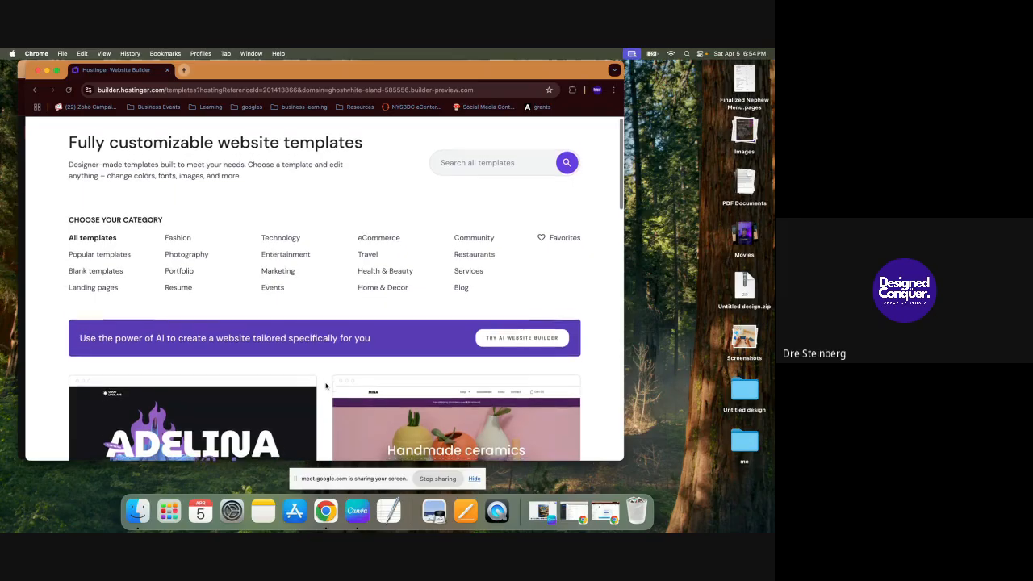
{"action": "scroll", "coordinate": [326, 387], "scroll_direction": "down", "scroll_amount": 1}
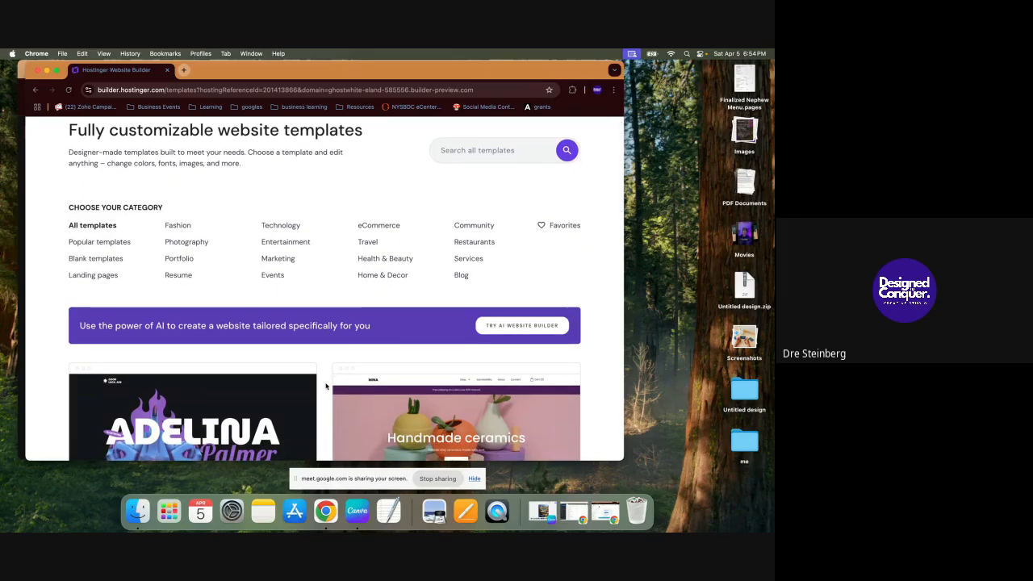
{"action": "scroll", "coordinate": [326, 387], "scroll_direction": "up", "scroll_amount": 1}
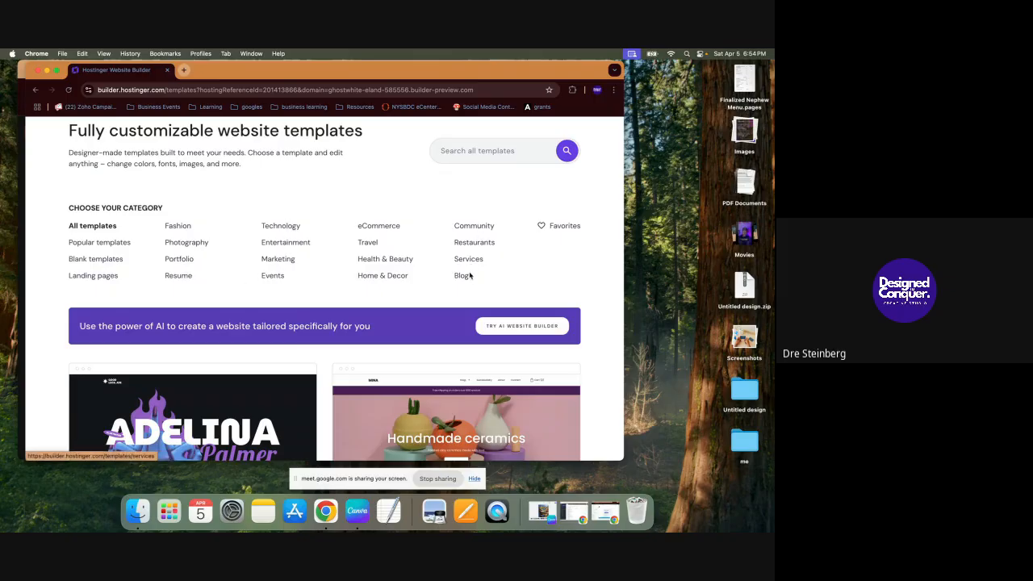
{"action": "scroll", "coordinate": [376, 234], "scroll_direction": "down", "scroll_amount": 1}
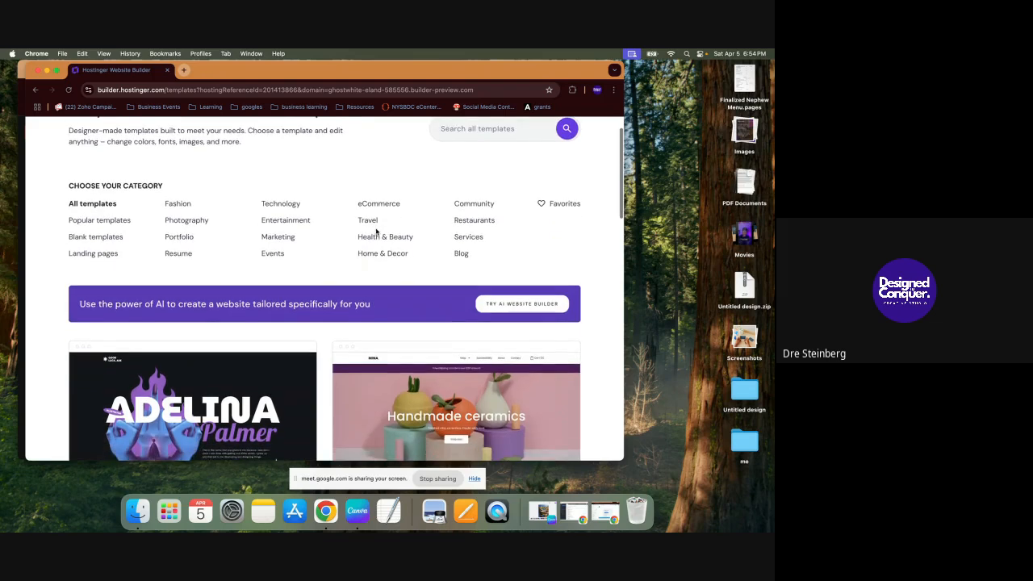
{"action": "left_click", "coordinate": [382, 205]}
{"action": "scroll", "coordinate": [322, 279], "scroll_direction": "down", "scroll_amount": 2}
{"action": "scroll", "coordinate": [321, 278], "scroll_direction": "down", "scroll_amount": 1}
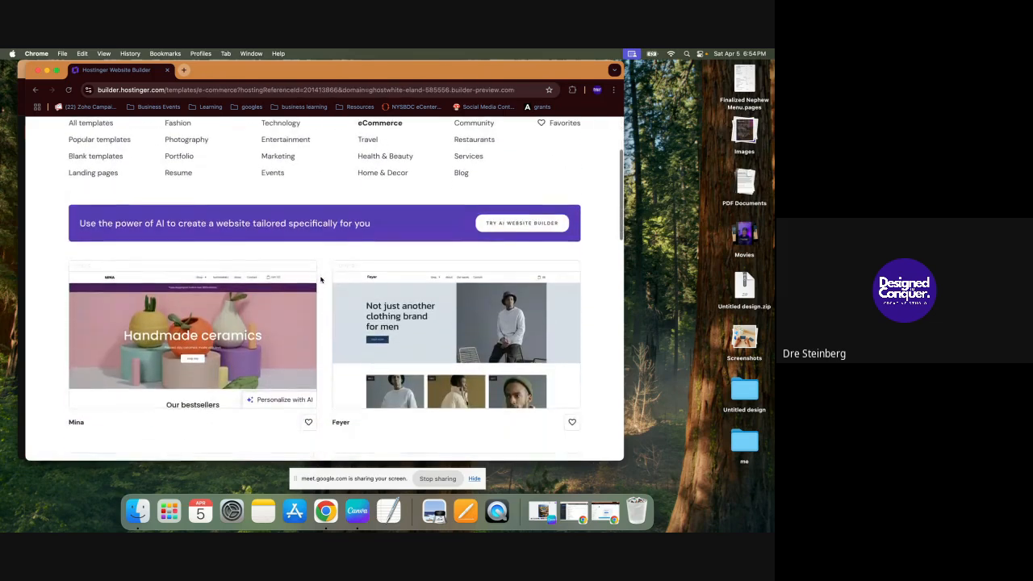
Step: Preview the Mina template and look through its home page from the hero banner to the Instagram section
{"action": "mouse_move", "coordinate": [247, 315]}
{"action": "left_click", "coordinate": [193, 356]}
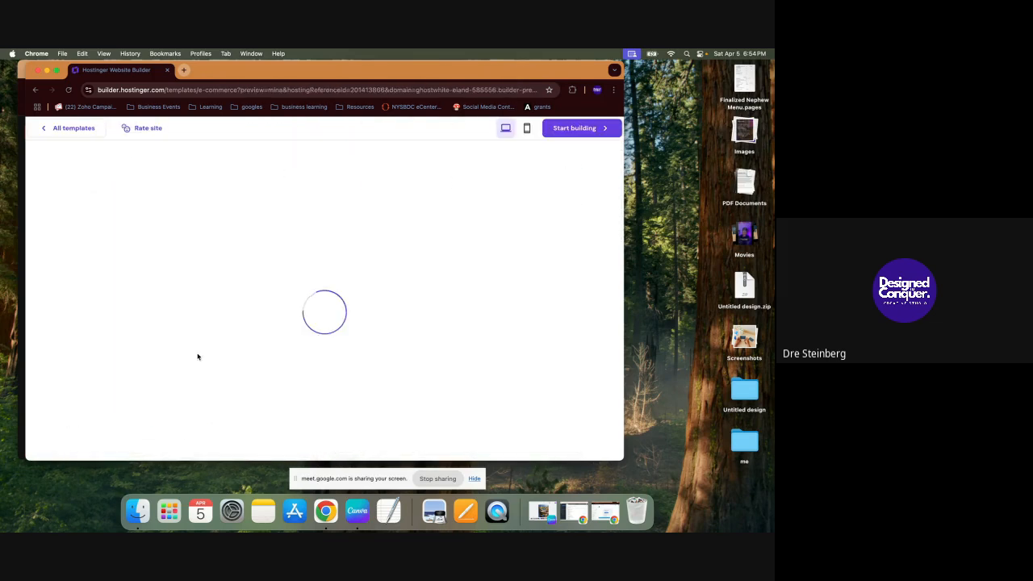
{"action": "scroll", "coordinate": [282, 298], "scroll_direction": "down", "scroll_amount": 5}
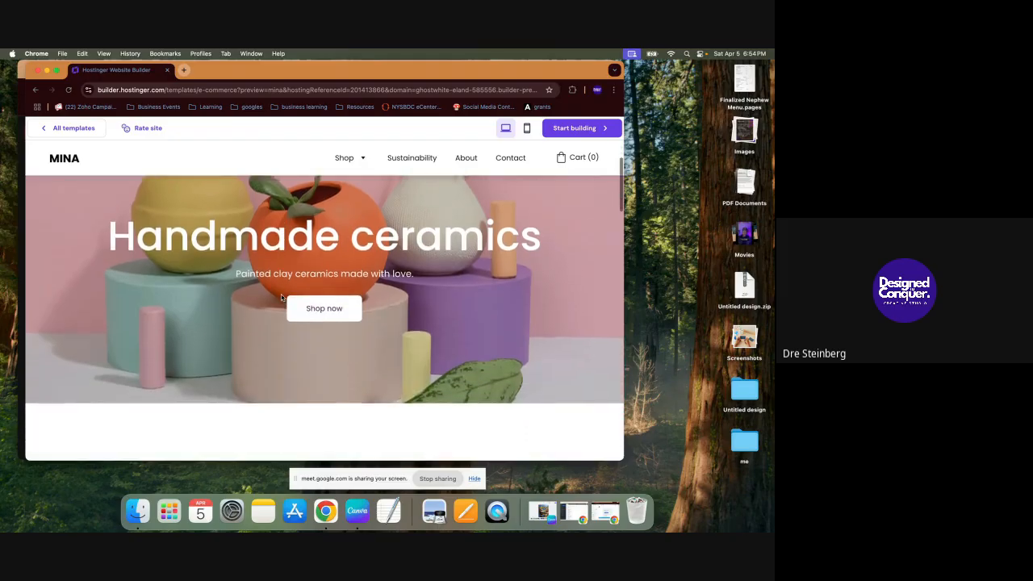
{"action": "scroll", "coordinate": [281, 295], "scroll_direction": "down", "scroll_amount": 5}
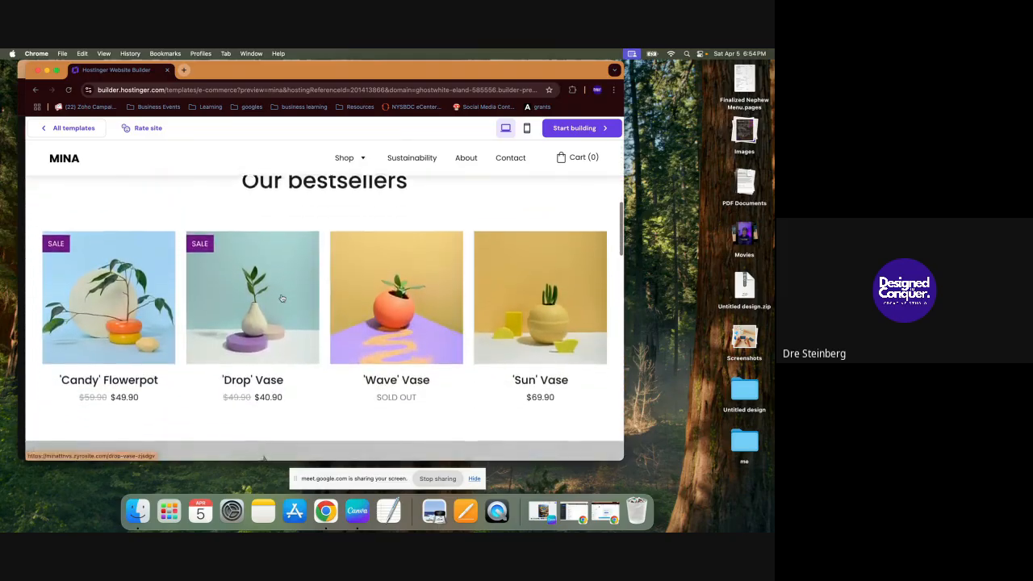
{"action": "scroll", "coordinate": [281, 297], "scroll_direction": "down", "scroll_amount": 5}
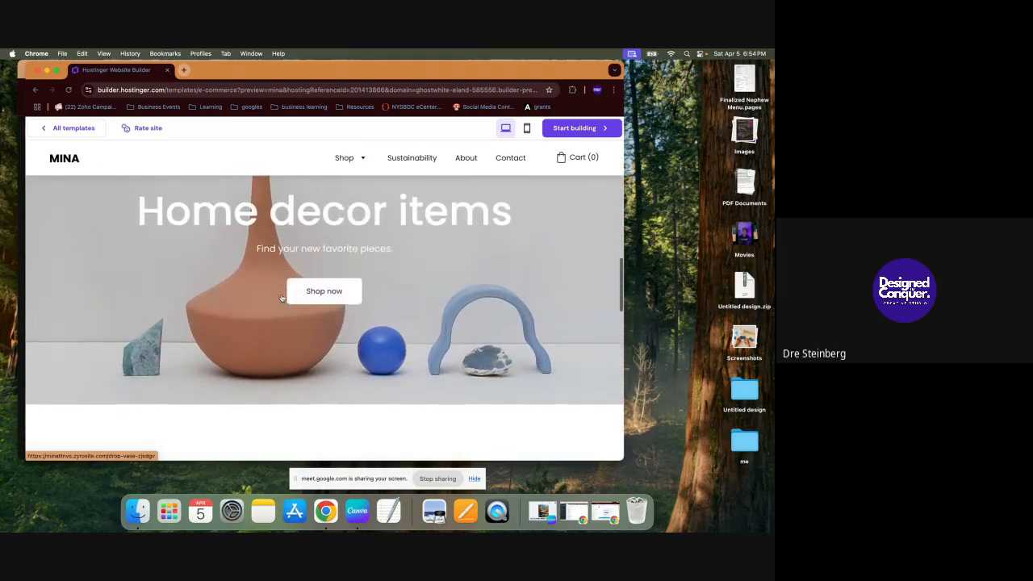
{"action": "scroll", "coordinate": [281, 298], "scroll_direction": "down", "scroll_amount": 5}
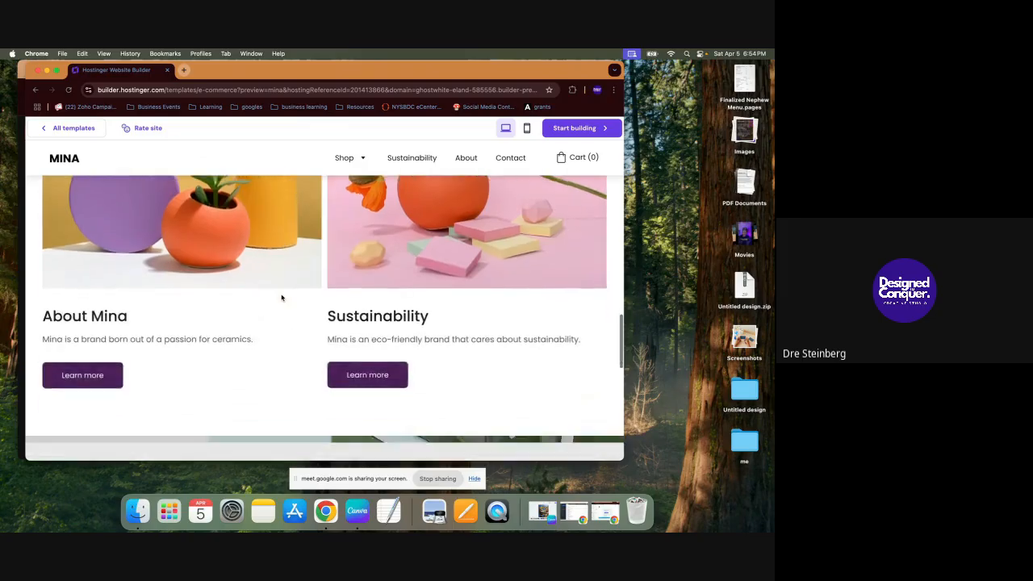
{"action": "scroll", "coordinate": [281, 298], "scroll_direction": "down", "scroll_amount": 5}
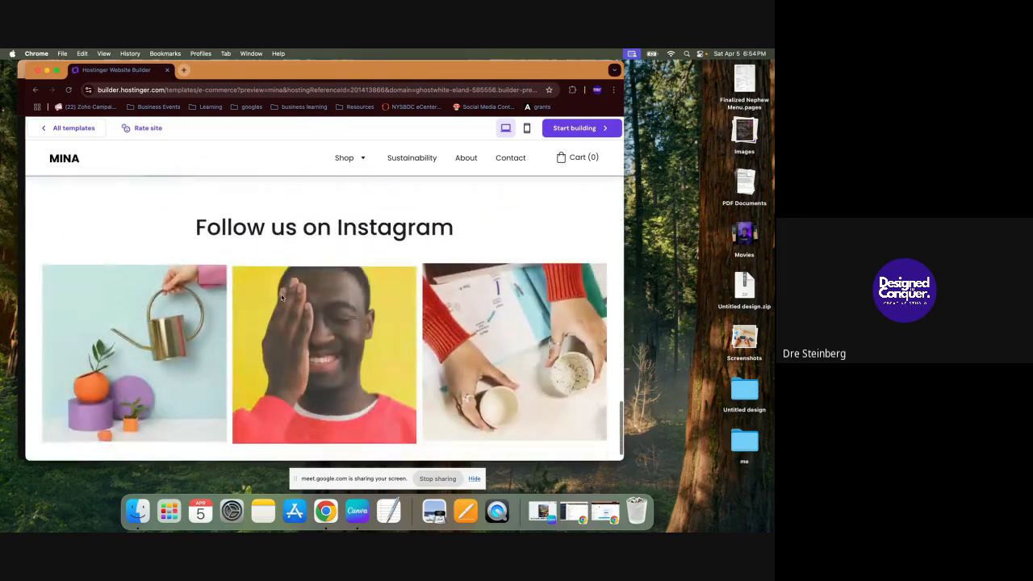
{"action": "scroll", "coordinate": [282, 297], "scroll_direction": "up", "scroll_amount": 3}
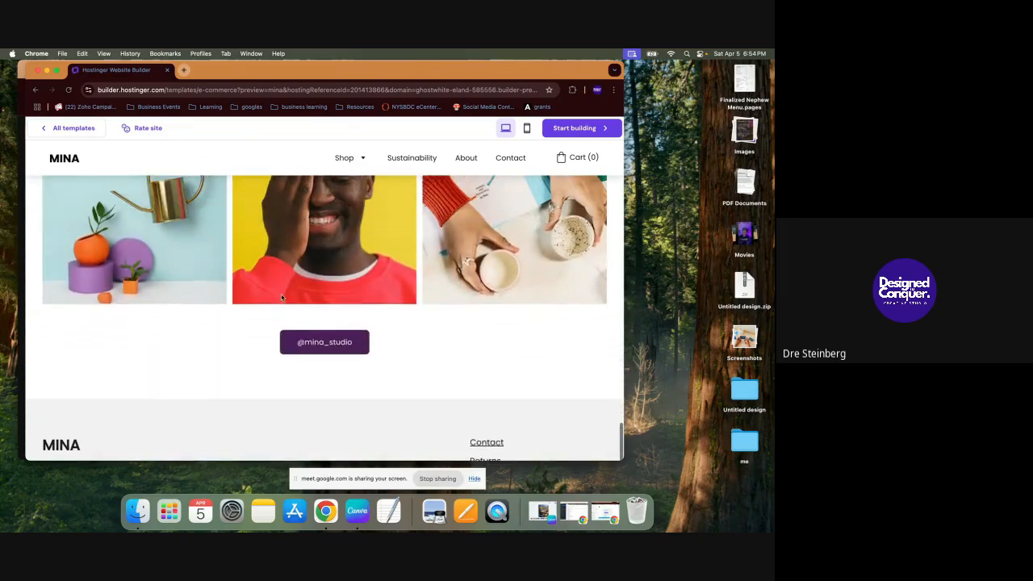
Step: Open the Mina template's Sustainability page and look through it down to the footer
{"action": "left_click", "coordinate": [420, 159]}
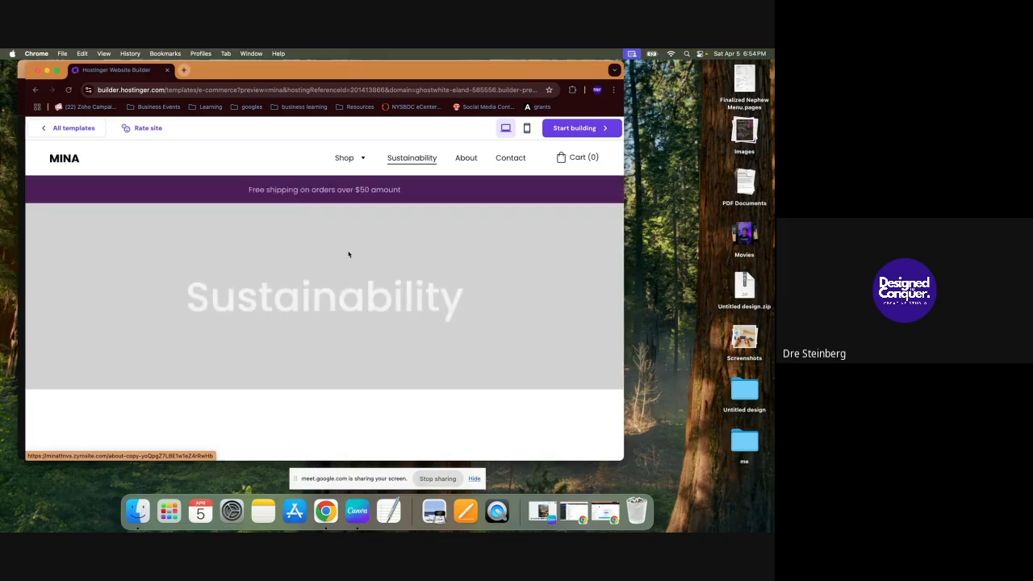
{"action": "scroll", "coordinate": [327, 279], "scroll_direction": "down", "scroll_amount": 3}
{"action": "scroll", "coordinate": [327, 285], "scroll_direction": "down", "scroll_amount": 3}
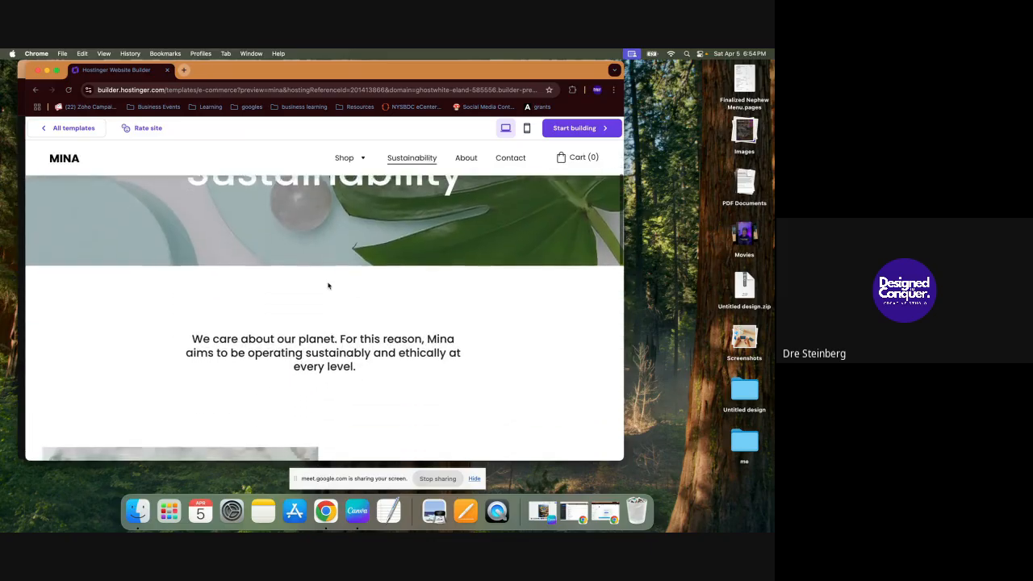
{"action": "scroll", "coordinate": [328, 285], "scroll_direction": "down", "scroll_amount": 5}
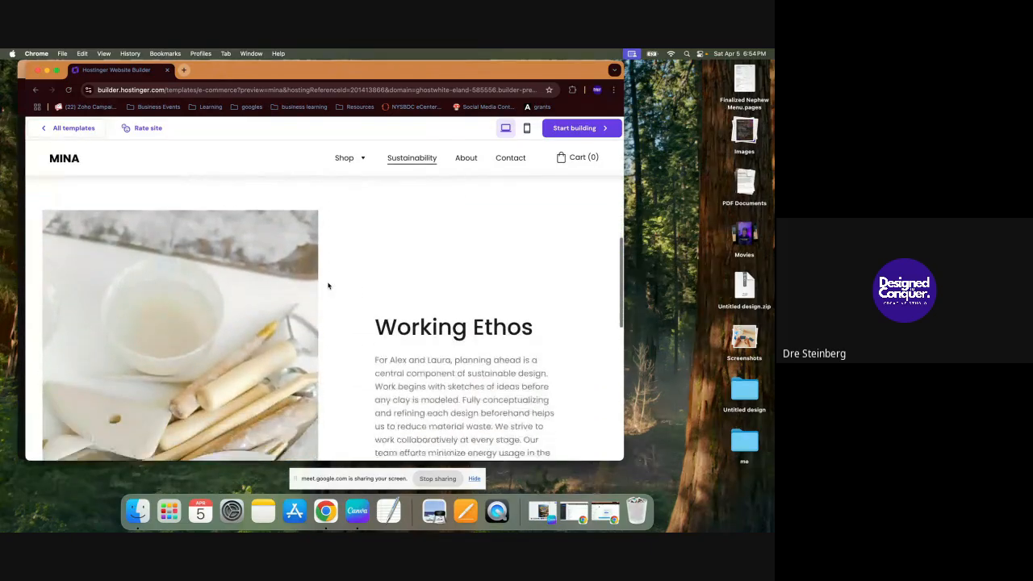
{"action": "scroll", "coordinate": [328, 285], "scroll_direction": "down", "scroll_amount": 6}
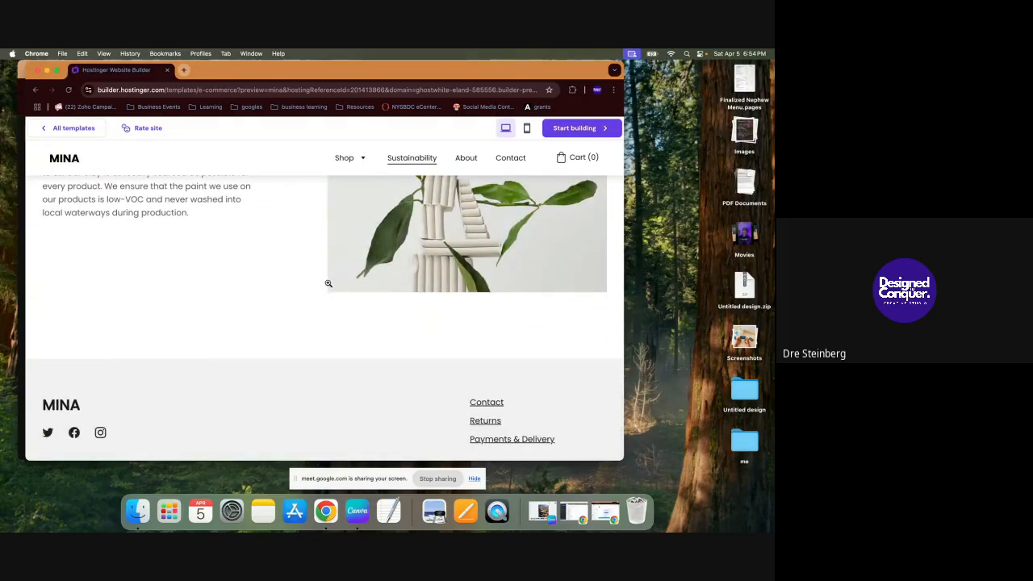
{"action": "scroll", "coordinate": [327, 285], "scroll_direction": "up", "scroll_amount": 15}
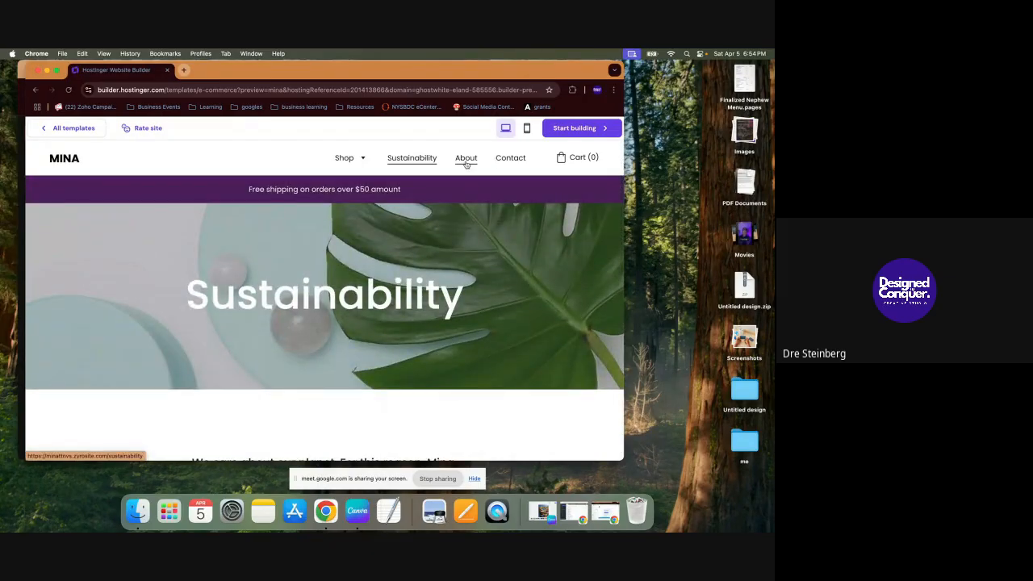
Step: View the About page of the Mina template and examine its Contact page with the headquarters details and form
{"action": "left_click", "coordinate": [465, 161]}
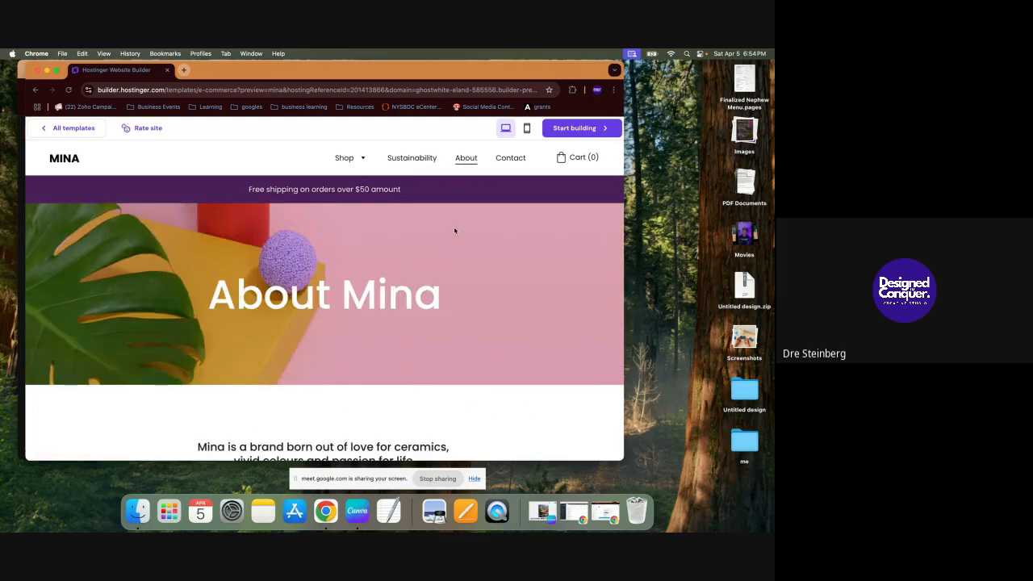
{"action": "left_click", "coordinate": [513, 160]}
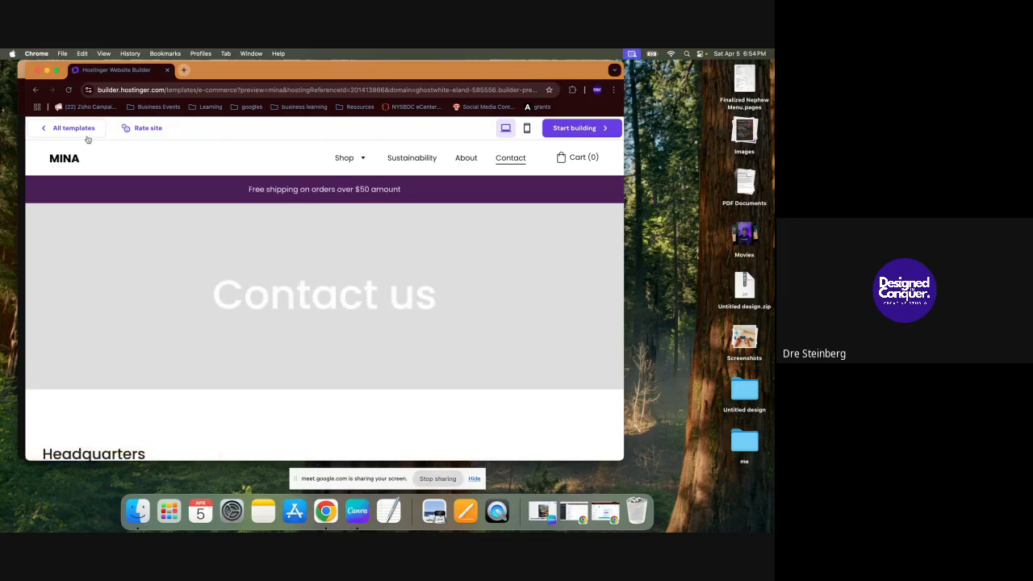
{"action": "scroll", "coordinate": [180, 256], "scroll_direction": "down", "scroll_amount": 1}
{"action": "scroll", "coordinate": [179, 256], "scroll_direction": "up", "scroll_amount": 1}
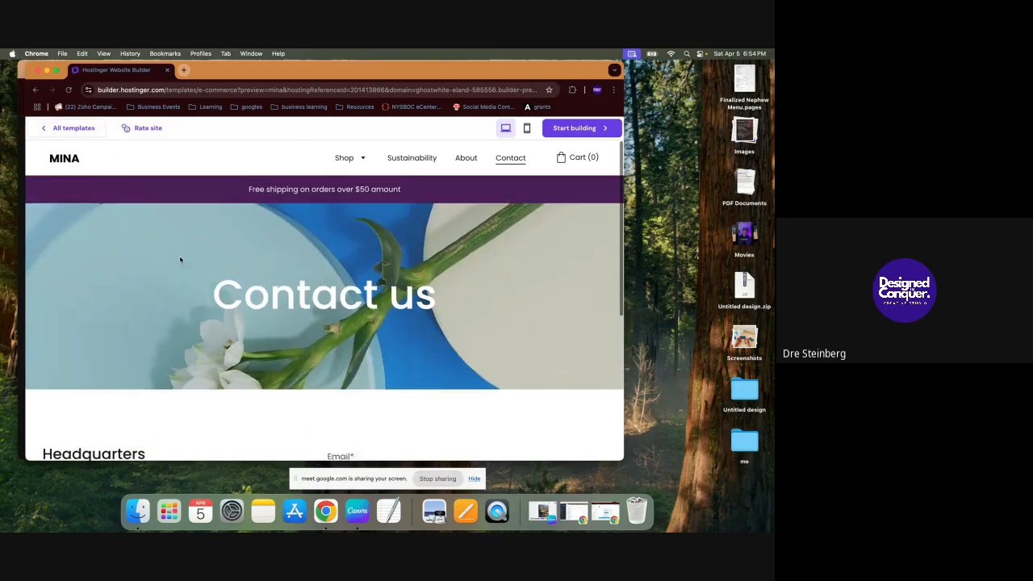
{"action": "scroll", "coordinate": [180, 255], "scroll_direction": "down", "scroll_amount": 4}
{"action": "scroll", "coordinate": [180, 259], "scroll_direction": "up", "scroll_amount": 5}
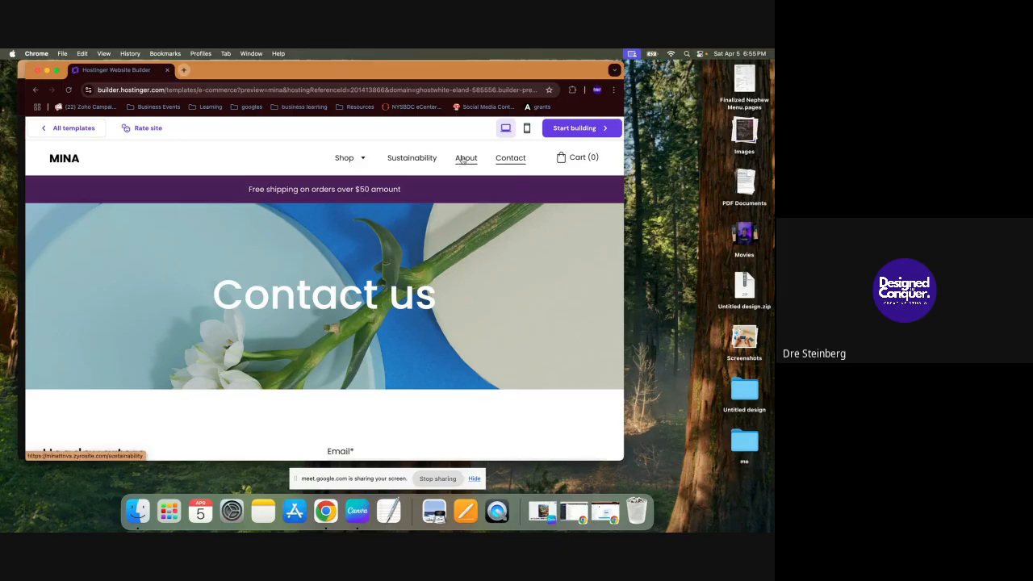
{"action": "mouse_move", "coordinate": [362, 157]}
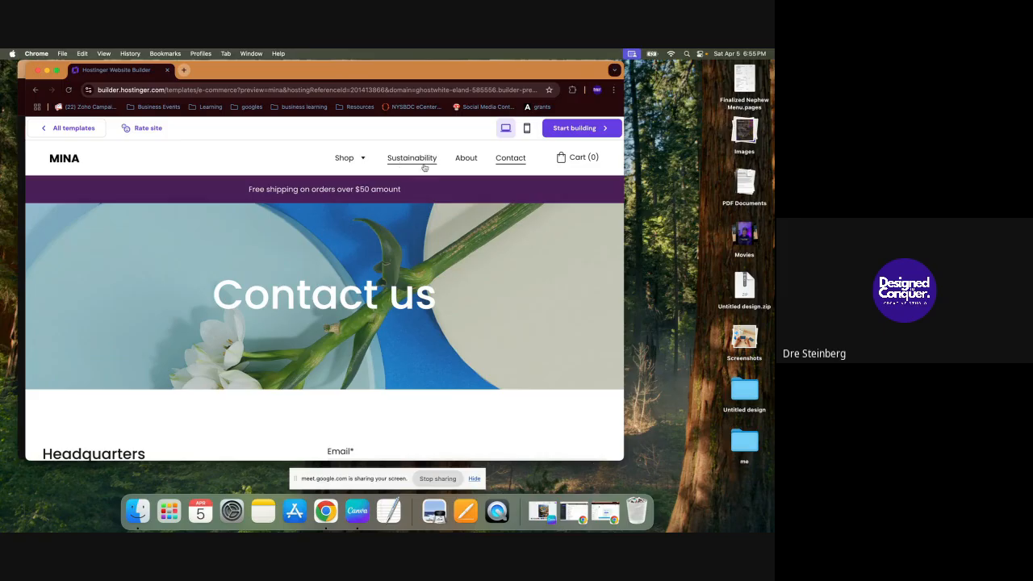
{"action": "scroll", "coordinate": [364, 247], "scroll_direction": "down", "scroll_amount": 2}
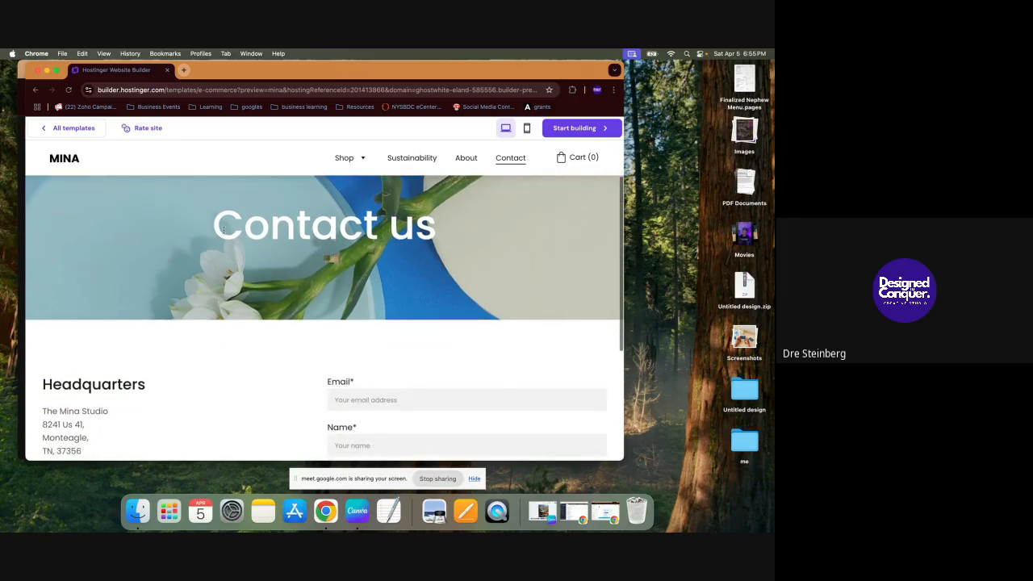
Step: Return to the template list, preview the Enson template and look through its home page down to the newsletter sign-up footer
{"action": "left_click", "coordinate": [61, 128]}
{"action": "scroll", "coordinate": [314, 332], "scroll_direction": "down", "scroll_amount": 10}
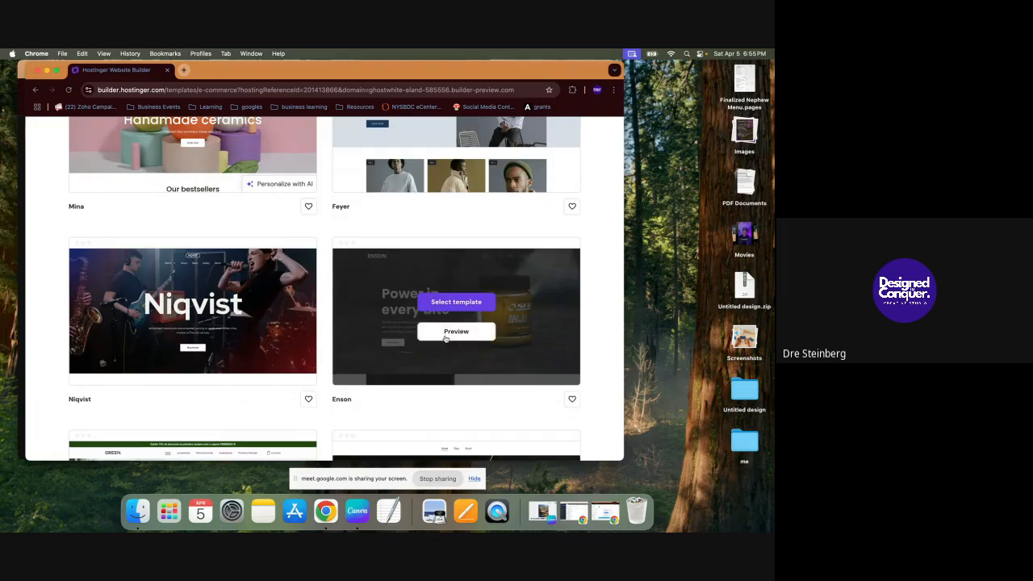
{"action": "left_click", "coordinate": [444, 339]}
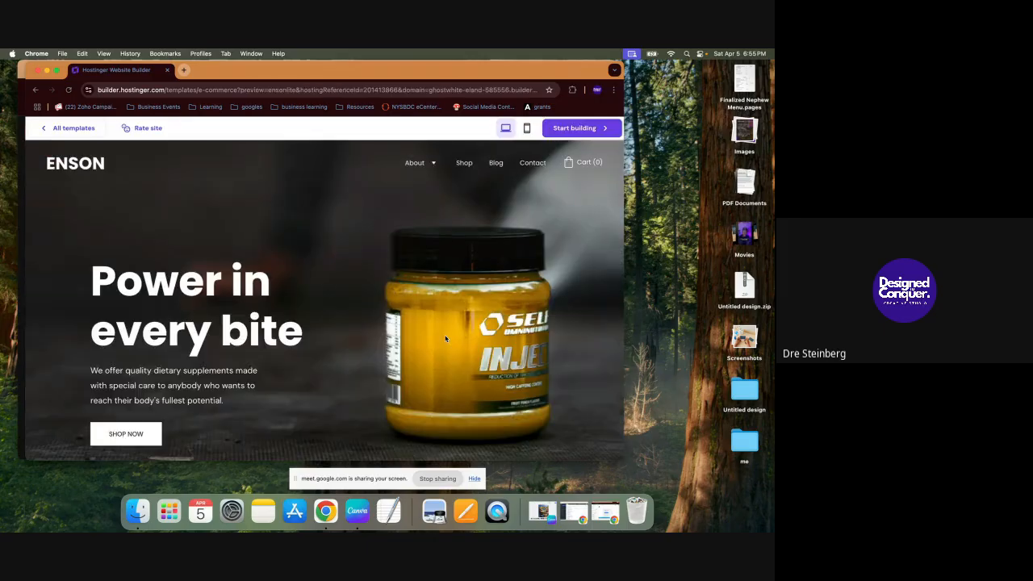
{"action": "scroll", "coordinate": [444, 339], "scroll_direction": "down", "scroll_amount": 8}
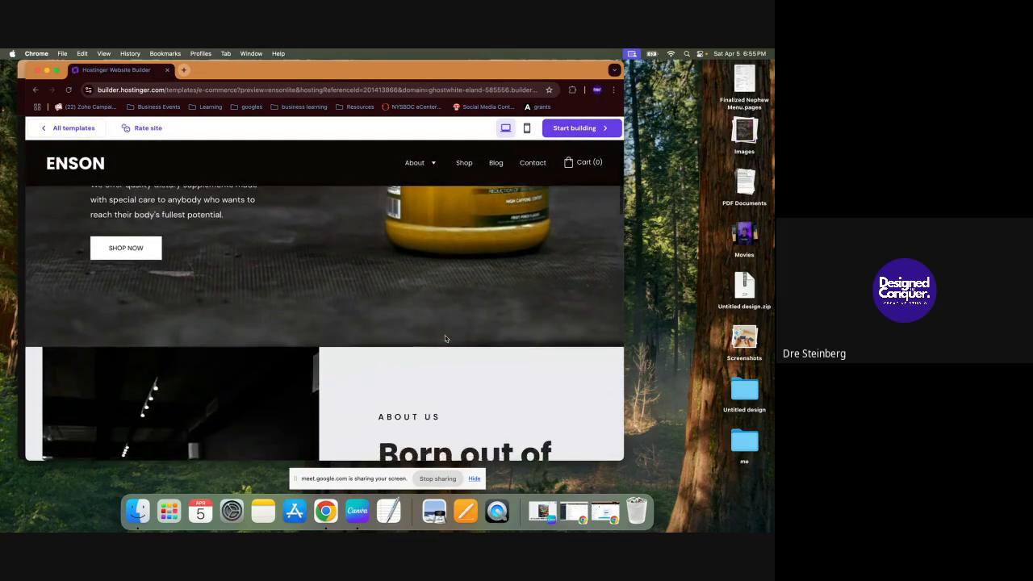
{"action": "scroll", "coordinate": [444, 339], "scroll_direction": "down", "scroll_amount": 8}
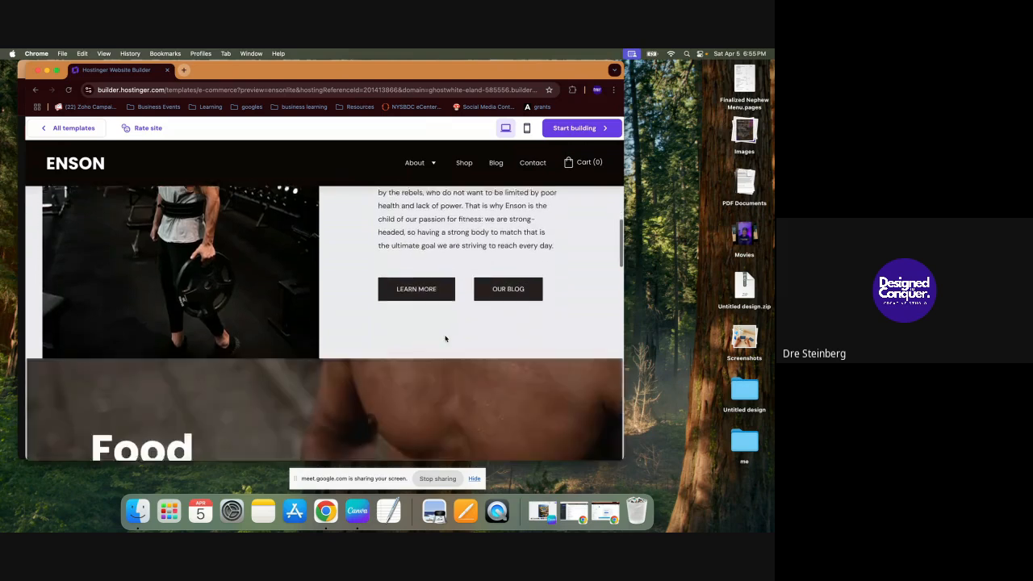
{"action": "scroll", "coordinate": [445, 338], "scroll_direction": "down", "scroll_amount": 8}
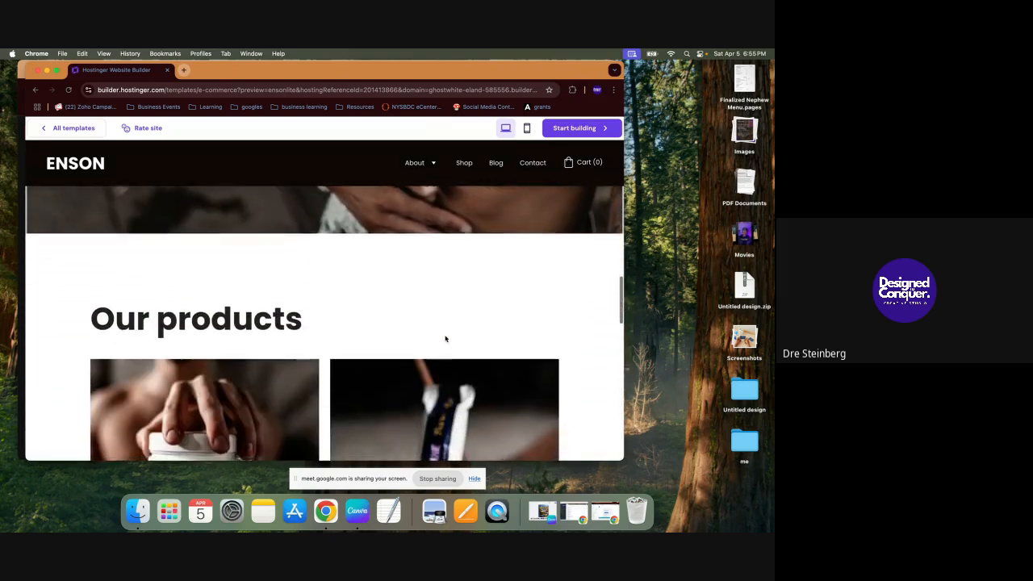
{"action": "scroll", "coordinate": [445, 338], "scroll_direction": "down", "scroll_amount": 8}
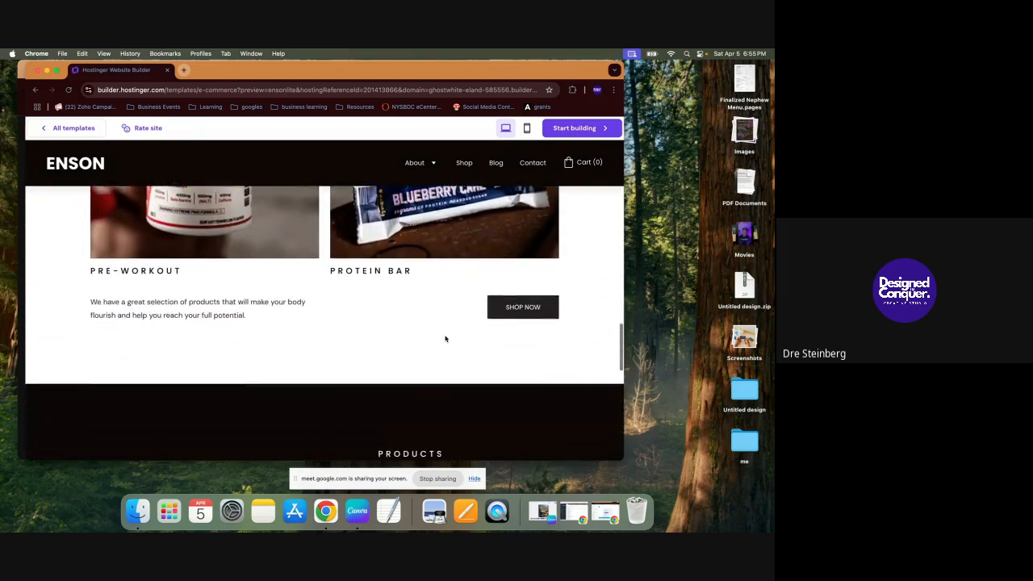
{"action": "scroll", "coordinate": [445, 339], "scroll_direction": "down", "scroll_amount": 3}
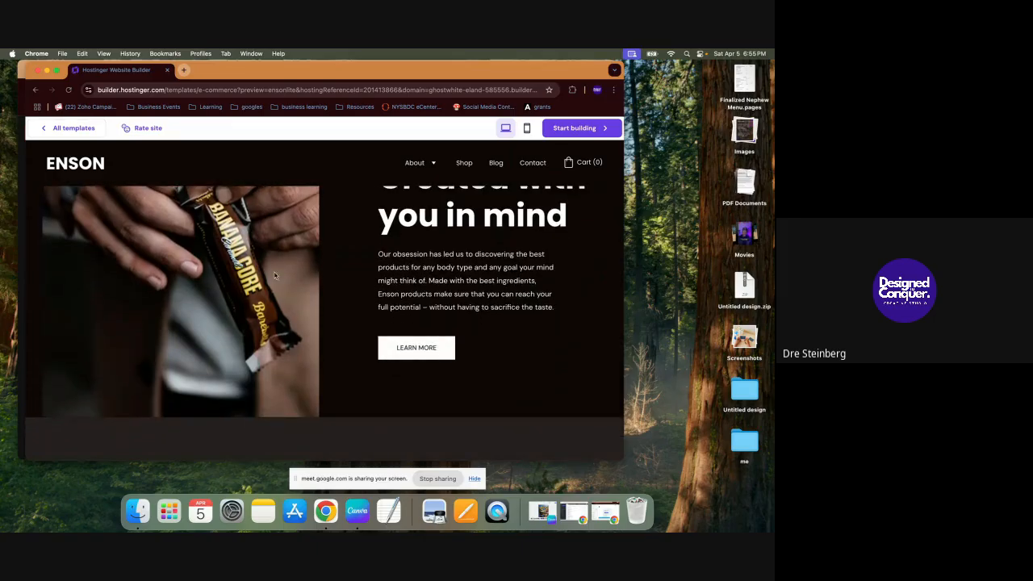
{"action": "scroll", "coordinate": [280, 352], "scroll_direction": "up", "scroll_amount": 5}
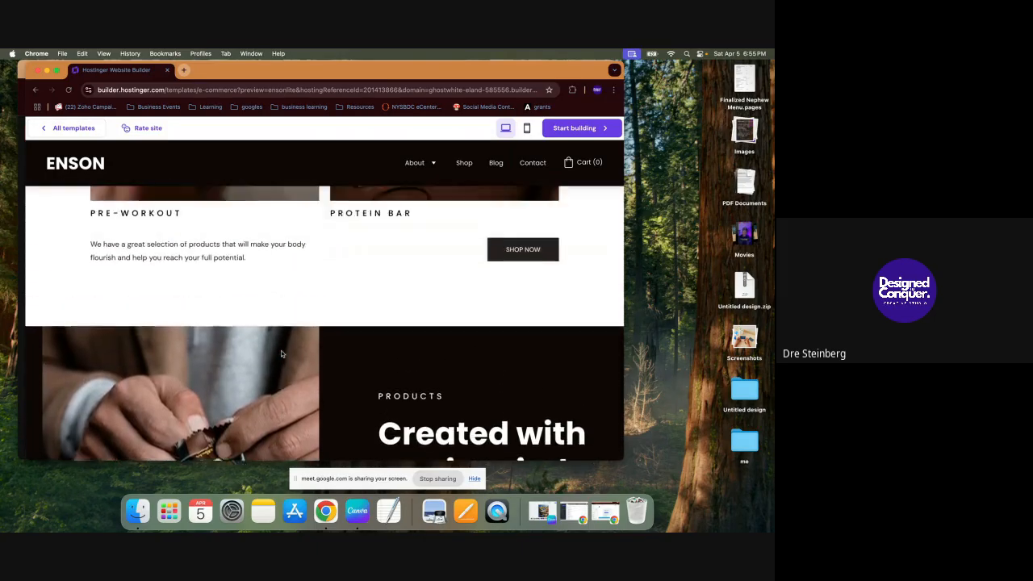
{"action": "scroll", "coordinate": [281, 352], "scroll_direction": "down", "scroll_amount": 10}
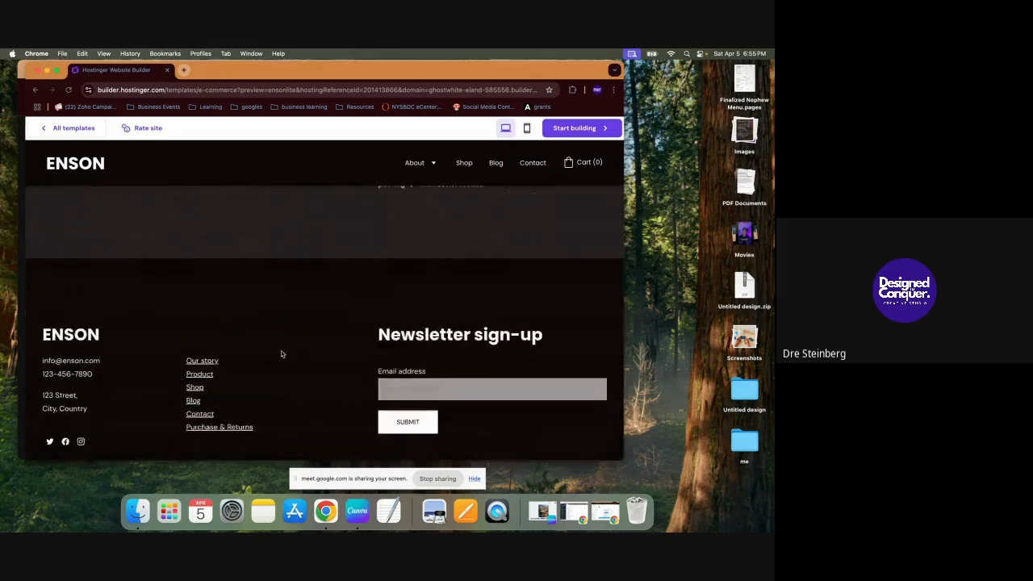
{"action": "scroll", "coordinate": [281, 350], "scroll_direction": "down", "scroll_amount": 1}
Step: Look through the products on the Enson template's Shop page and start building the website from this template
{"action": "mouse_move", "coordinate": [434, 164]}
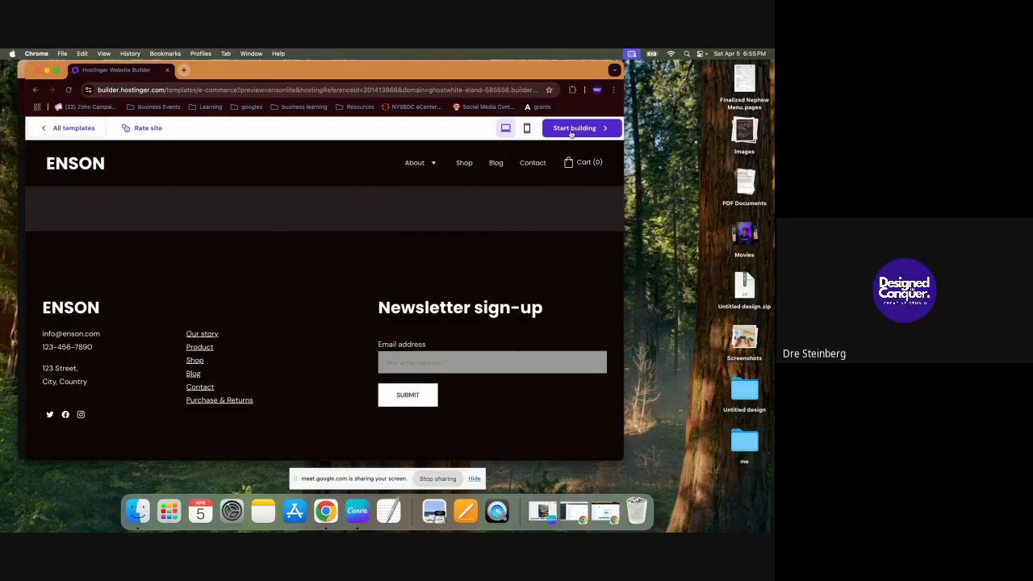
{"action": "left_click", "coordinate": [466, 164]}
{"action": "scroll", "coordinate": [351, 299], "scroll_direction": "down", "scroll_amount": 5}
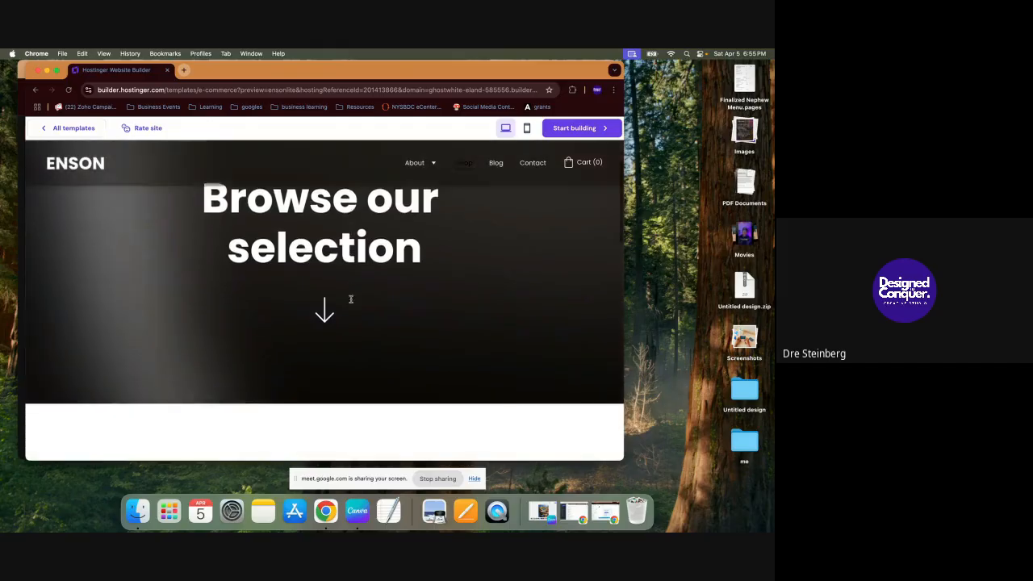
{"action": "scroll", "coordinate": [351, 302], "scroll_direction": "down", "scroll_amount": 3}
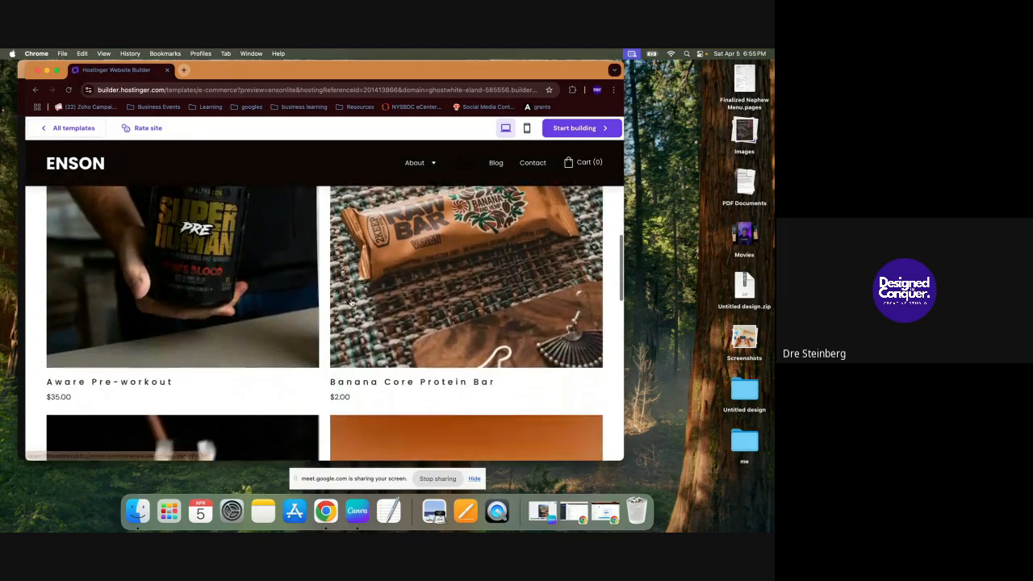
{"action": "scroll", "coordinate": [200, 355], "scroll_direction": "down", "scroll_amount": 4}
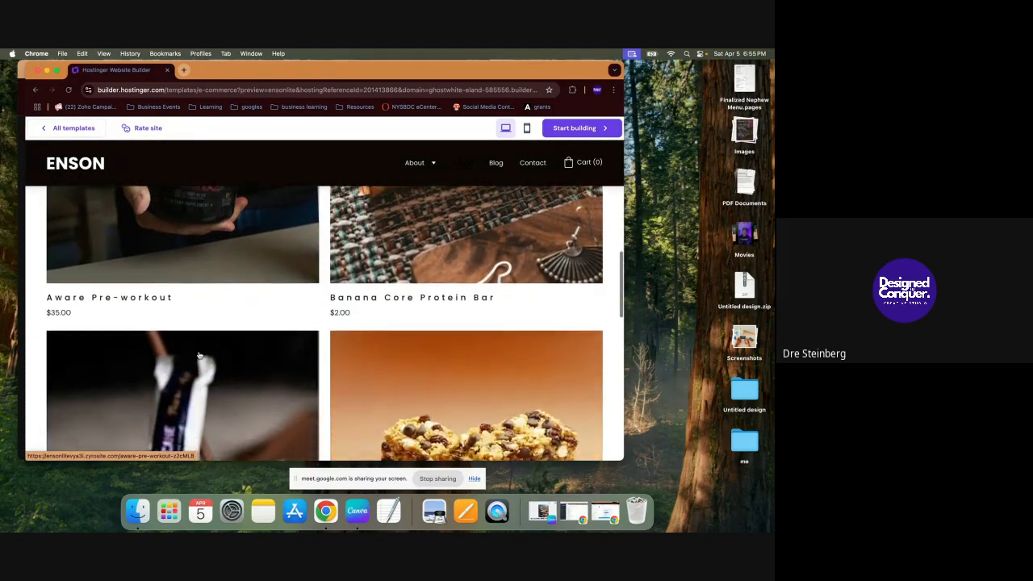
{"action": "scroll", "coordinate": [199, 355], "scroll_direction": "down", "scroll_amount": 4}
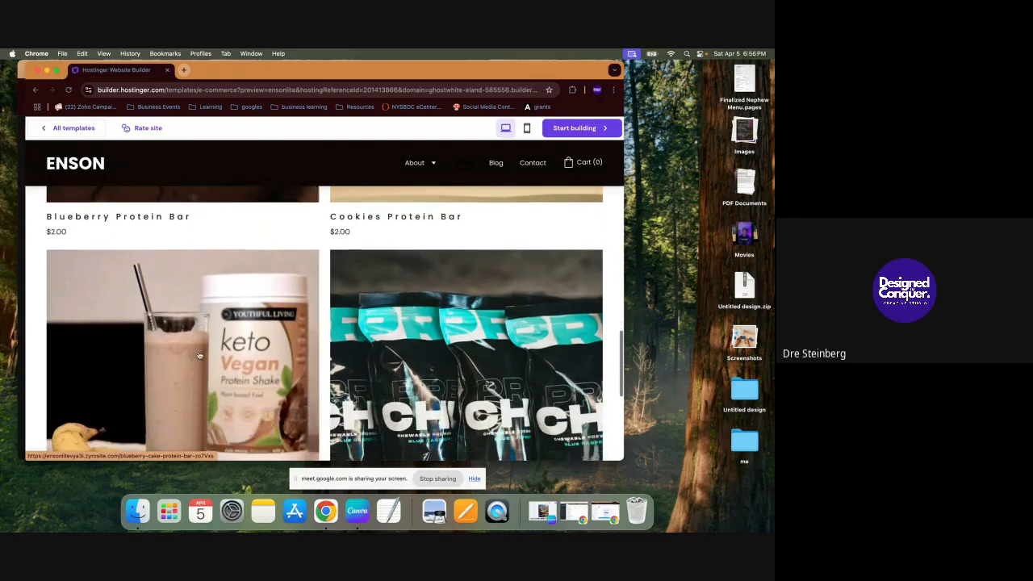
{"action": "scroll", "coordinate": [321, 324], "scroll_direction": "down", "scroll_amount": 3}
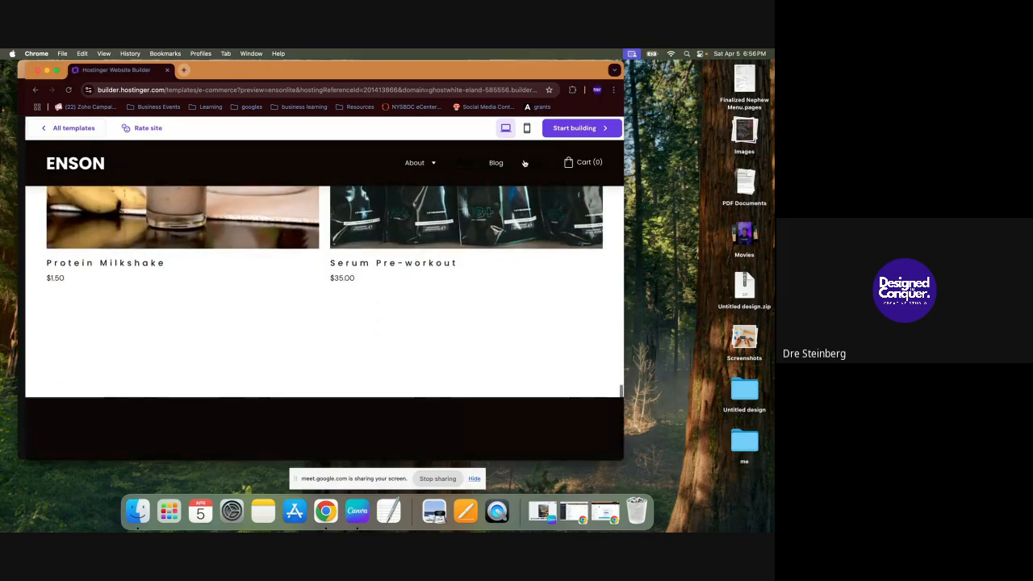
{"action": "left_click", "coordinate": [562, 131]}
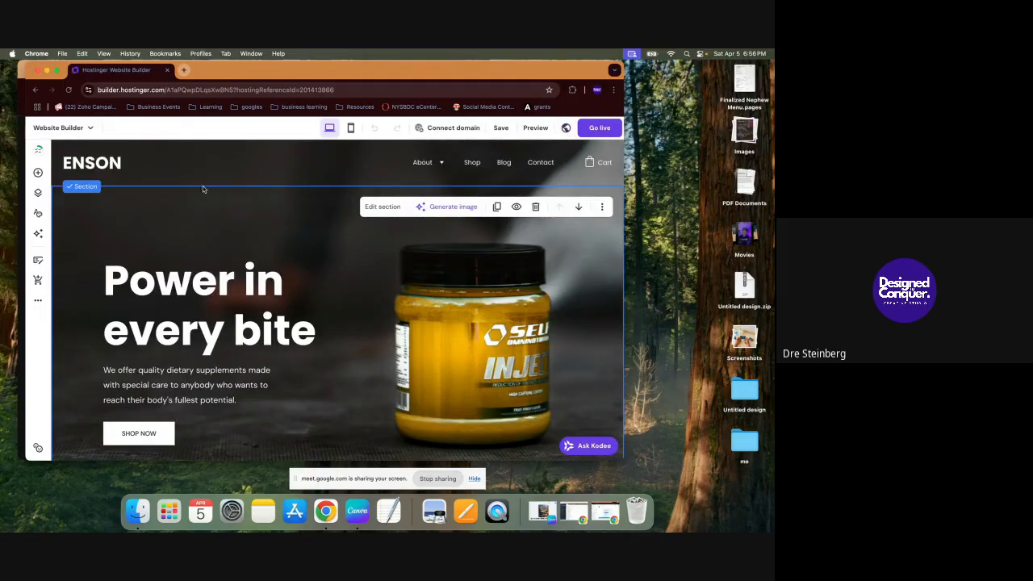
Step: Examine the elements that can be added to the page, from Text to Product search, and close the list
{"action": "left_click", "coordinate": [38, 174]}
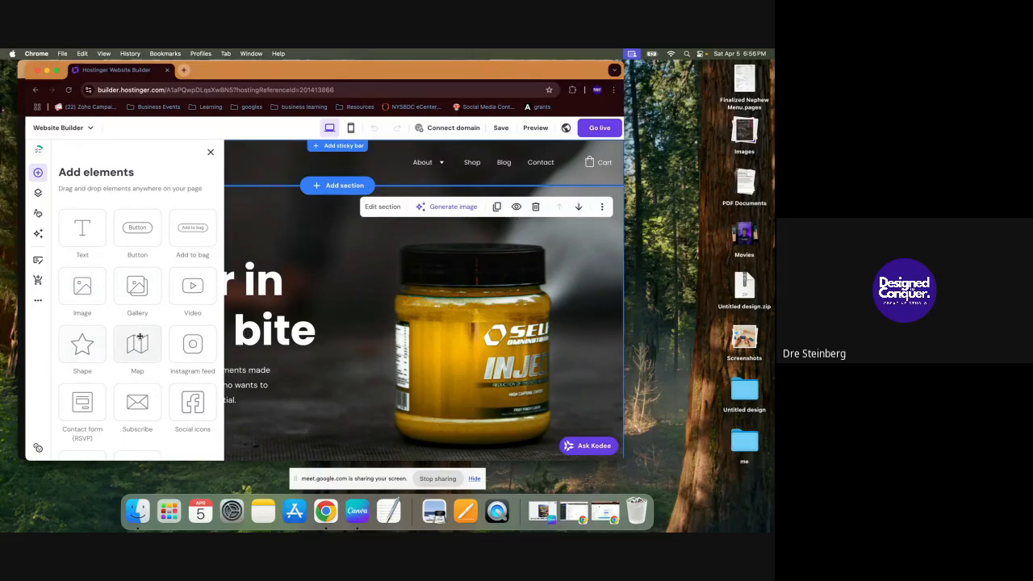
{"action": "scroll", "coordinate": [193, 347], "scroll_direction": "down", "scroll_amount": 2}
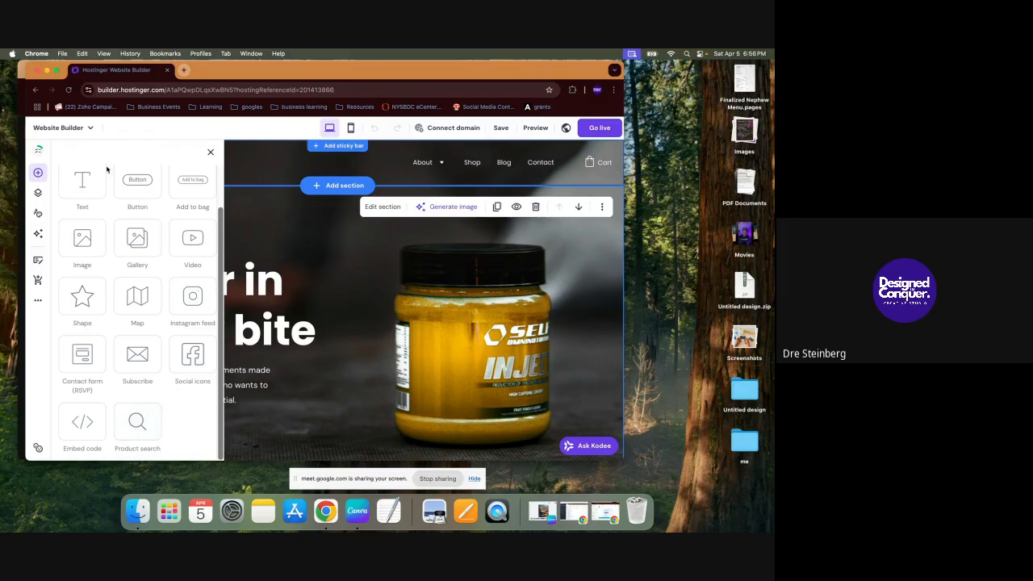
{"action": "left_click", "coordinate": [39, 174]}
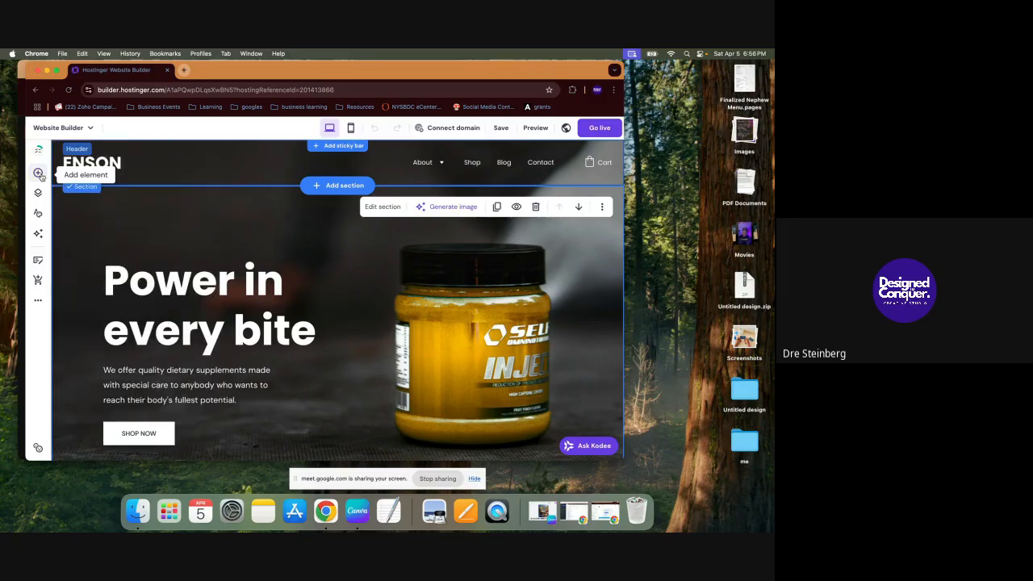
{"action": "left_click", "coordinate": [38, 174]}
{"action": "scroll", "coordinate": [120, 360], "scroll_direction": "down", "scroll_amount": 2}
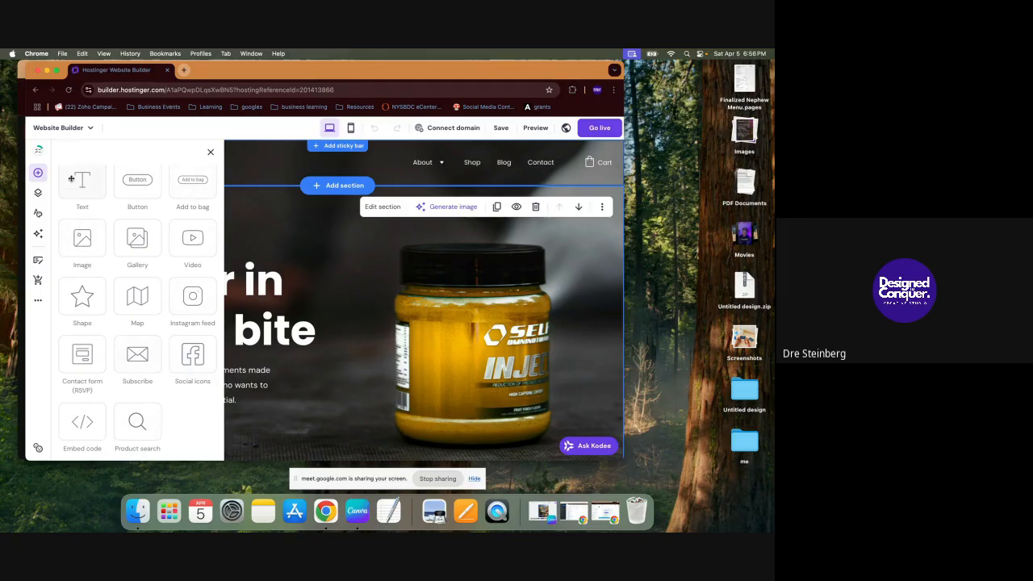
{"action": "left_click", "coordinate": [211, 152]}
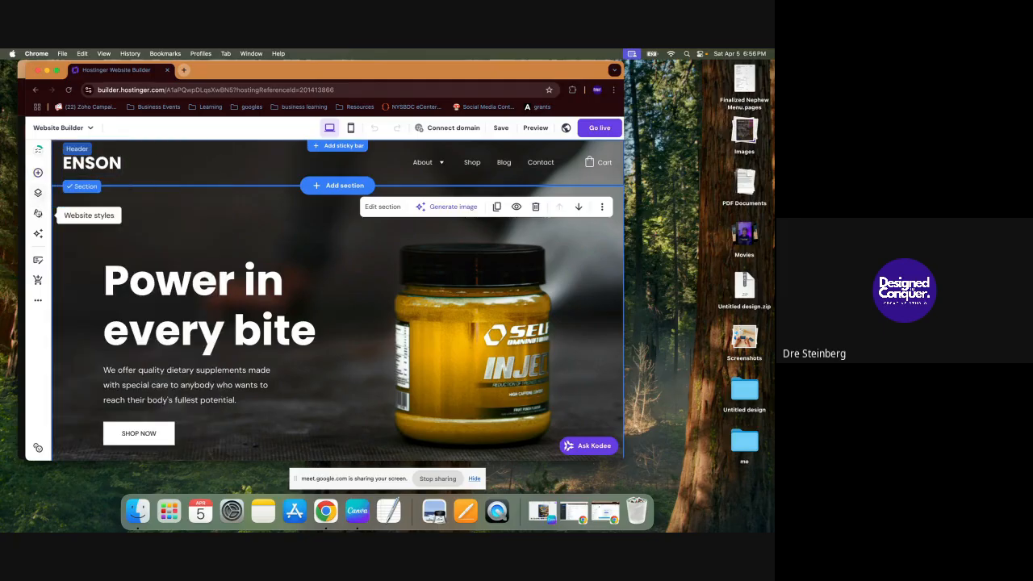
Step: Examine the website styles, going through the Colors, Fonts, Buttons and Animations options and returning to Colors
{"action": "left_click", "coordinate": [38, 216]}
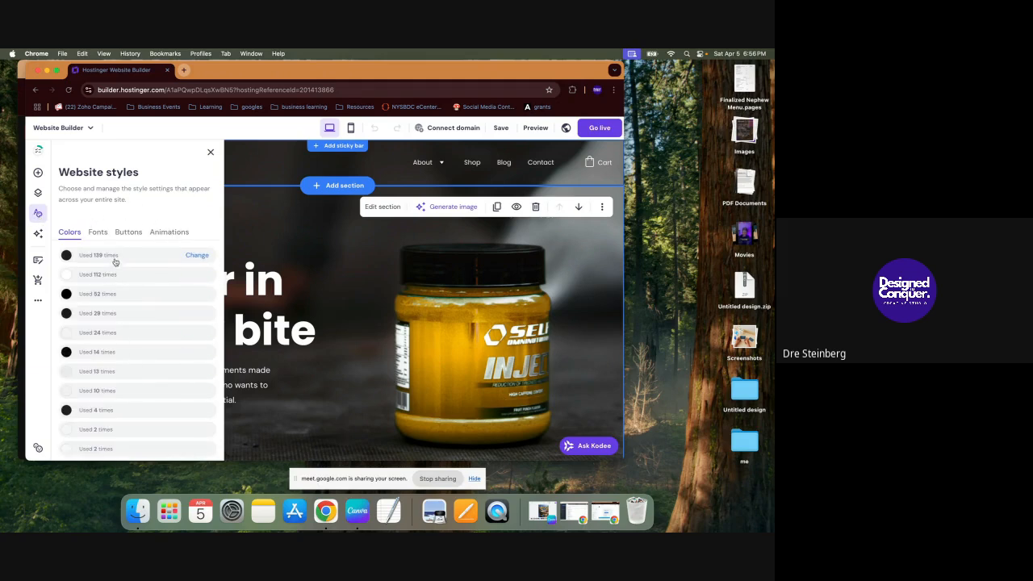
{"action": "scroll", "coordinate": [107, 371], "scroll_direction": "down", "scroll_amount": 2}
{"action": "scroll", "coordinate": [108, 375], "scroll_direction": "down", "scroll_amount": 1}
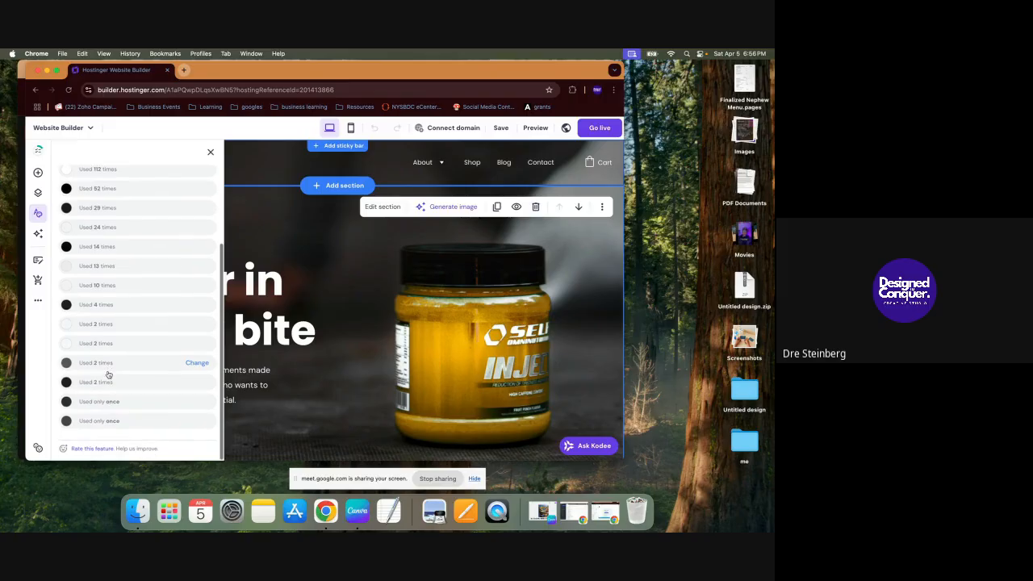
{"action": "scroll", "coordinate": [107, 375], "scroll_direction": "up", "scroll_amount": 3}
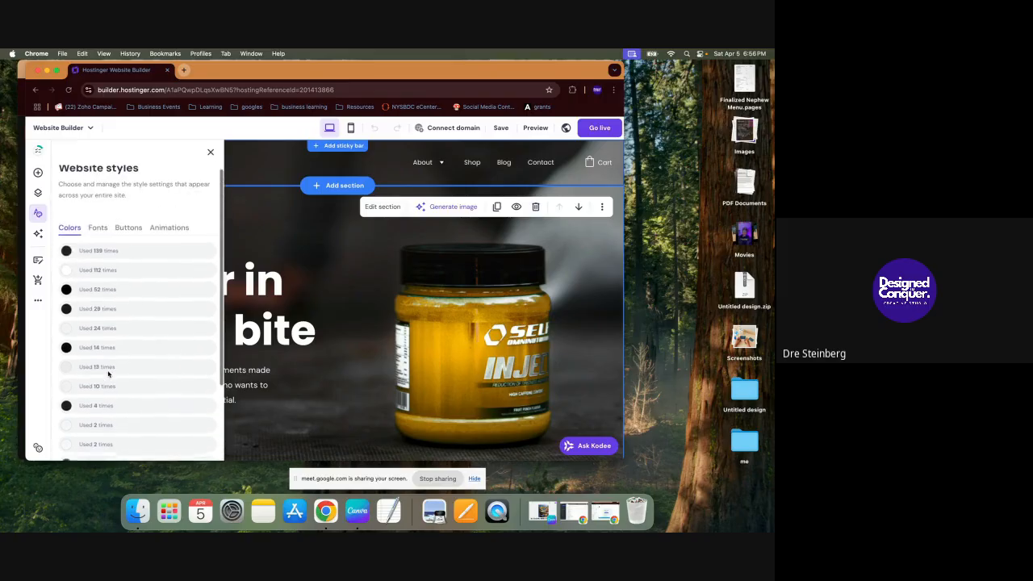
{"action": "left_click", "coordinate": [95, 235]}
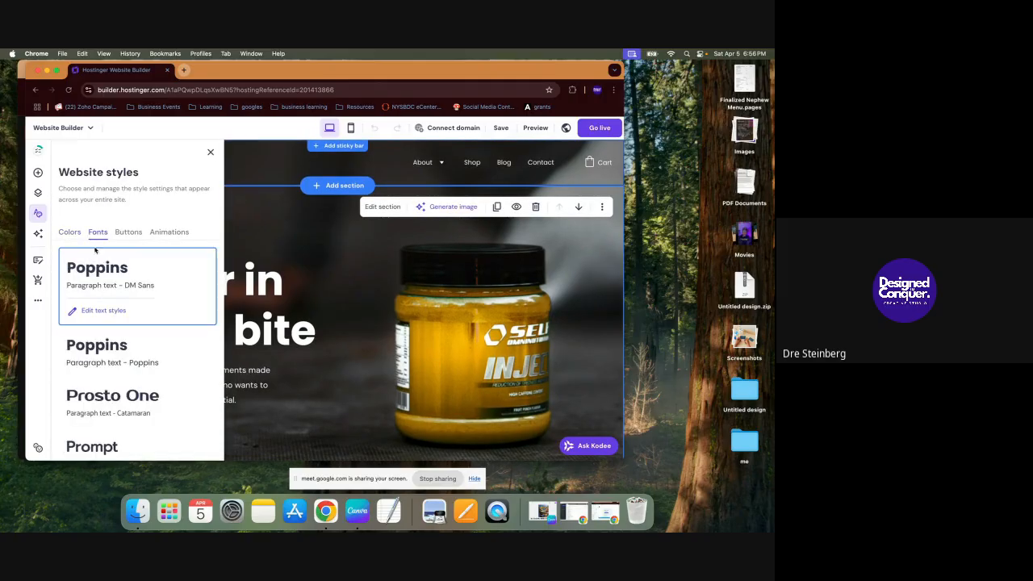
{"action": "left_click", "coordinate": [139, 234]}
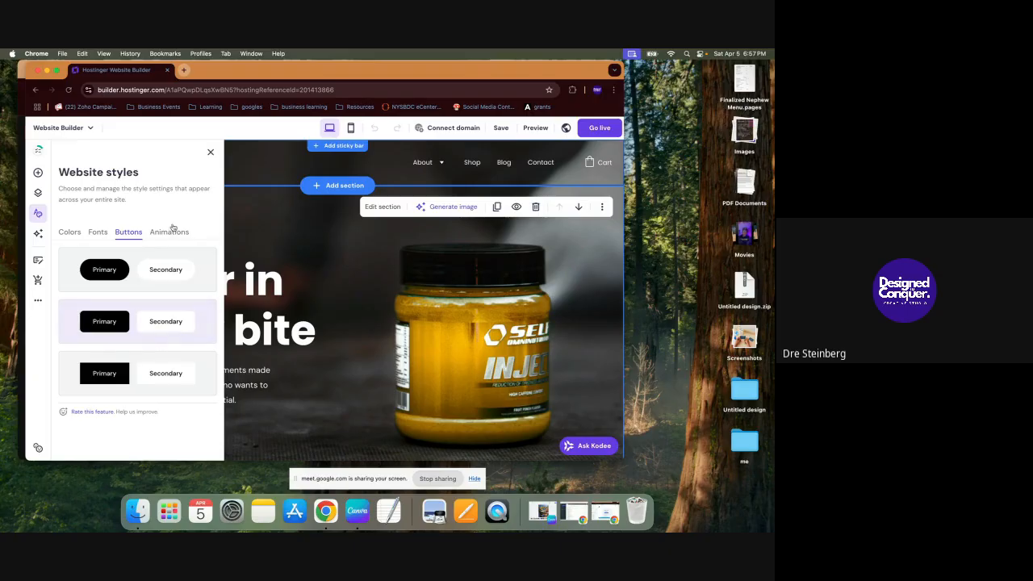
{"action": "left_click", "coordinate": [173, 233]}
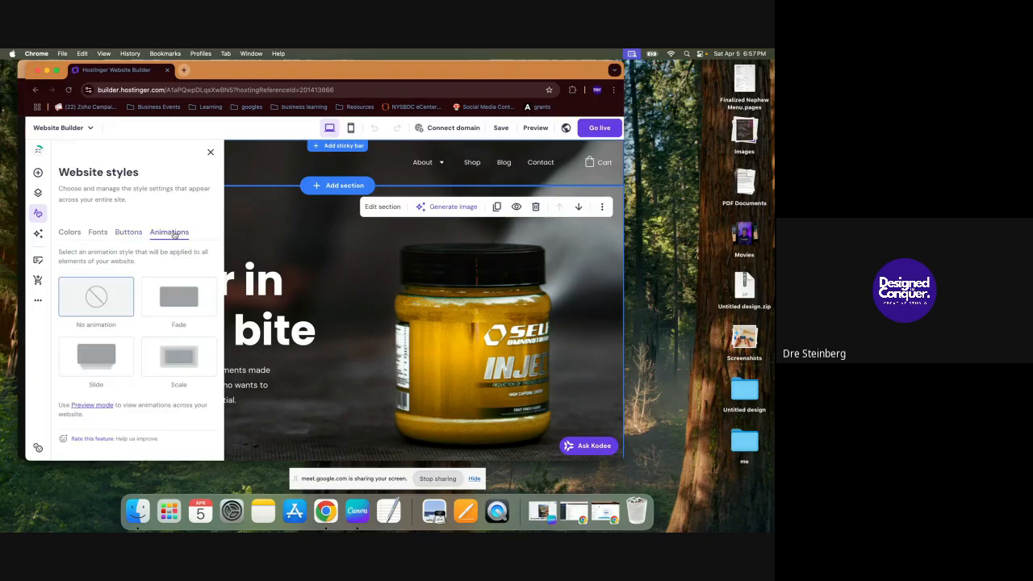
{"action": "left_click", "coordinate": [74, 234]}
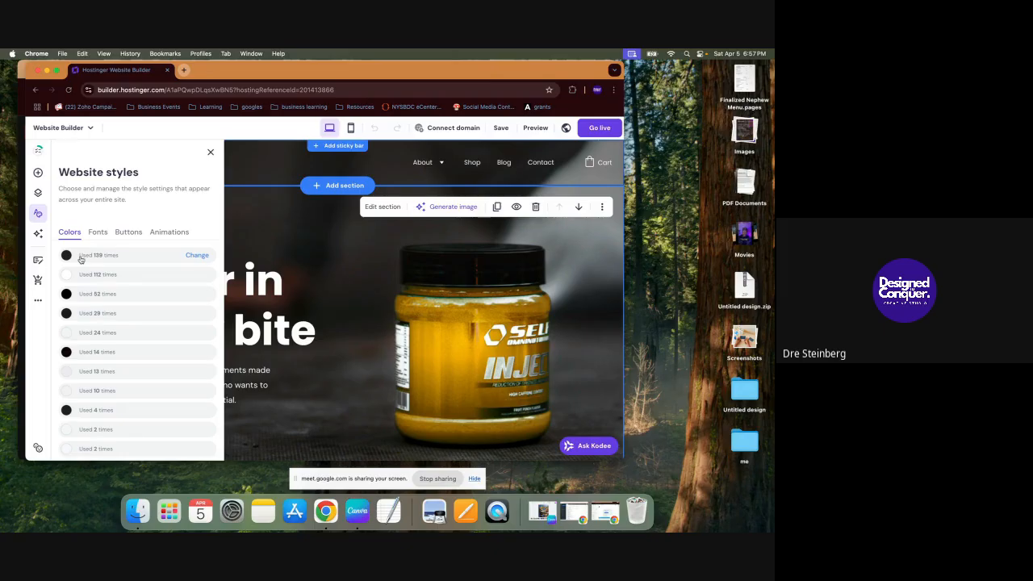
Step: Open ChatGPT in a new browser tab
{"action": "left_click", "coordinate": [184, 70]}
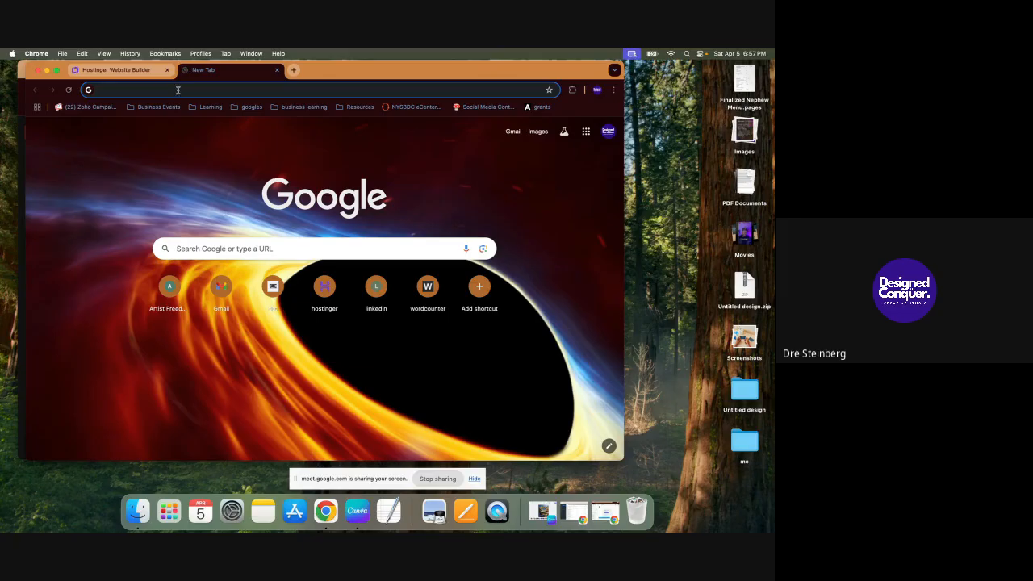
{"action": "type", "text": "chat"}
{"action": "key", "text": "Return"}
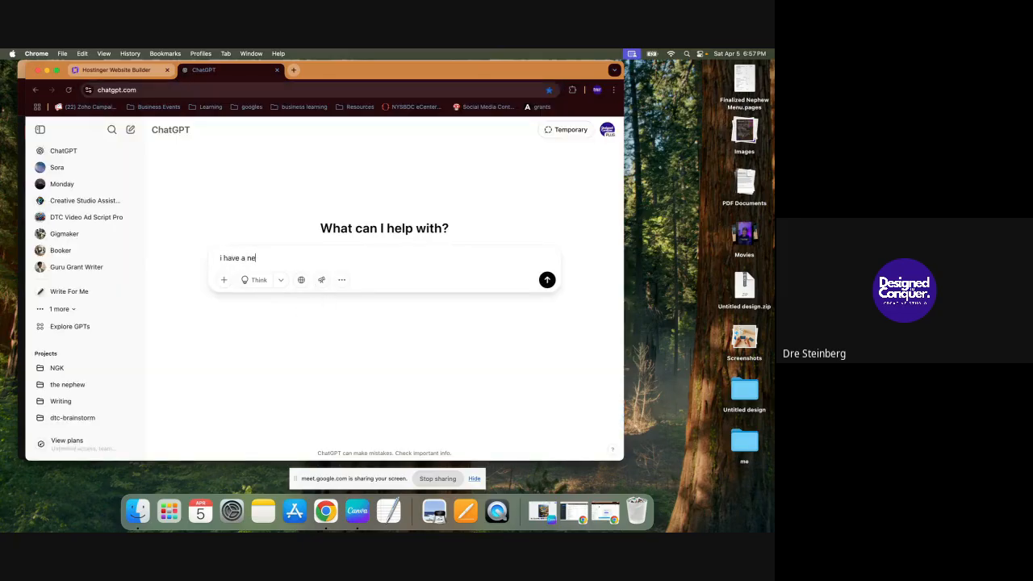
Step: Ask ChatGPT for a color treatment with a 4 color palette for a new streetwear clothing brand based in nyc
{"action": "type", "text": "i have a new clothing brand and i need a color tr"}
{"action": "type", "text": "eatem"}
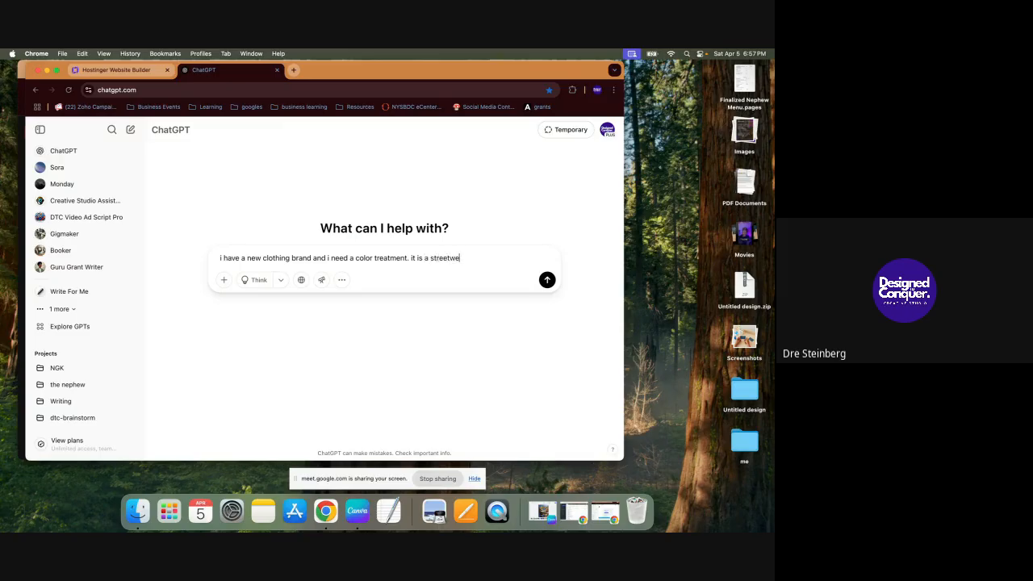
{"action": "type", "text": "nd based in nyc give me a 4 color pall"}
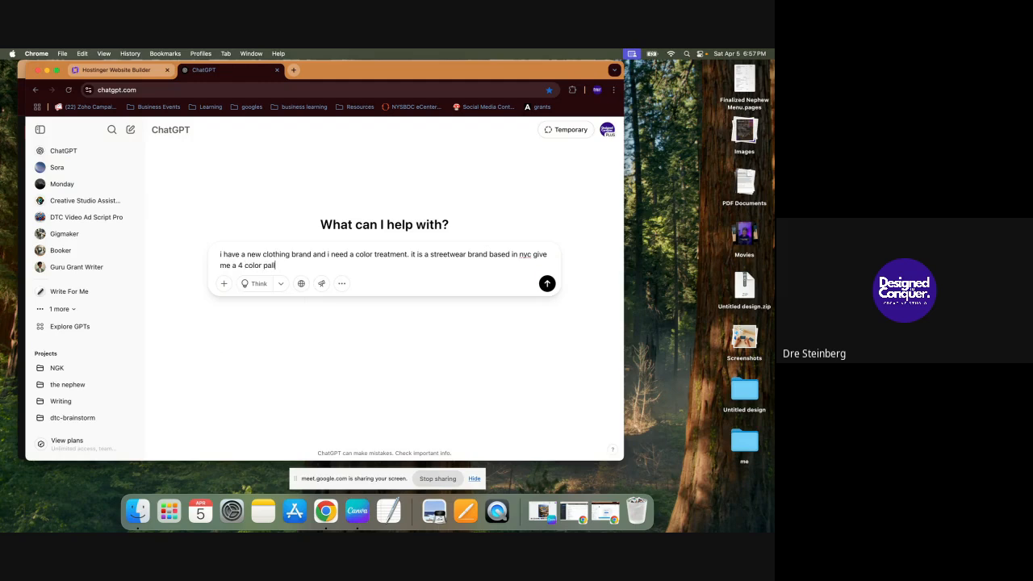
{"action": "type", "text": "ee"}
{"action": "double_click", "coordinate": [276, 265]}
{"action": "right_click", "coordinate": [277, 265]}
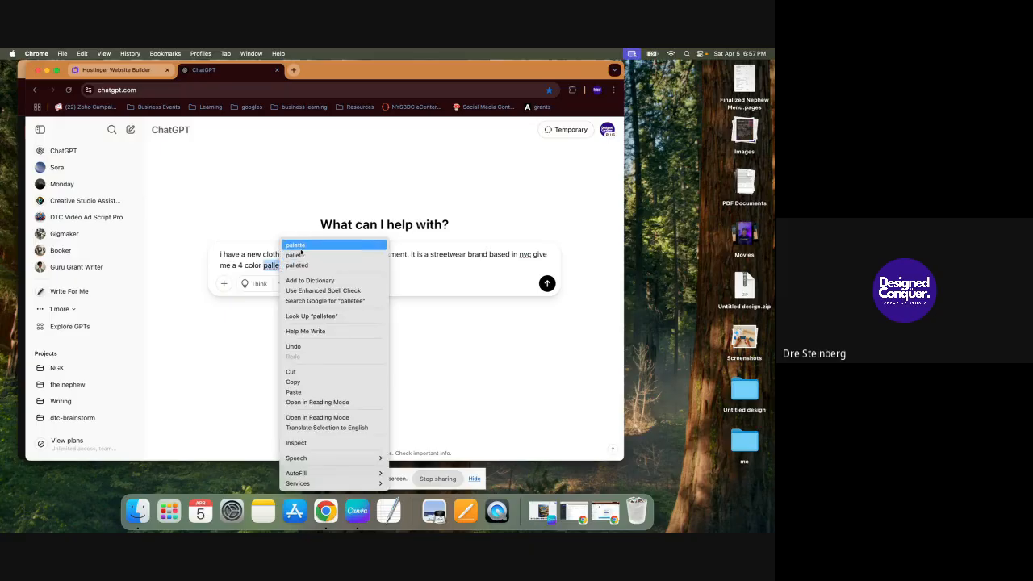
{"action": "key", "text": "Escape"}
{"action": "type", "text": "palette"}
{"action": "key", "text": "Return"}
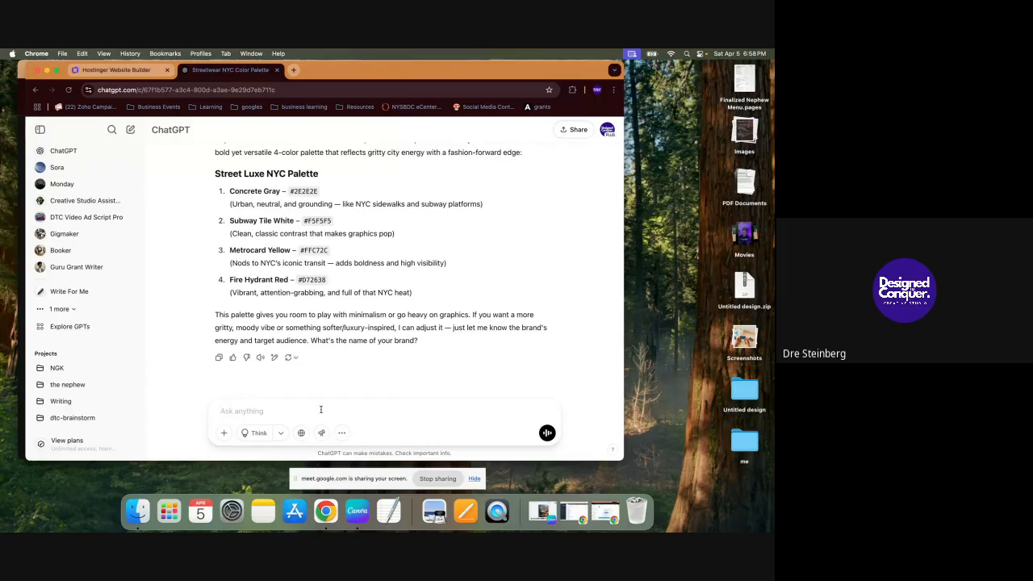
Step: Ask ChatGPT: "show me what this looks like with a website example"
{"action": "type", "text": "show me what this looks like with a website e"}
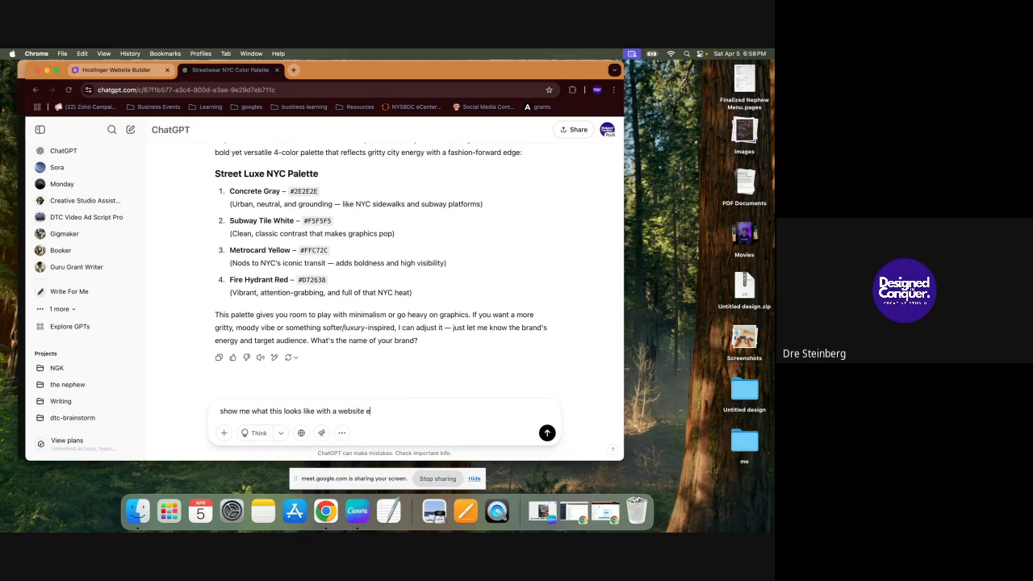
{"action": "type", "text": "xample"}
{"action": "key", "text": "Return"}
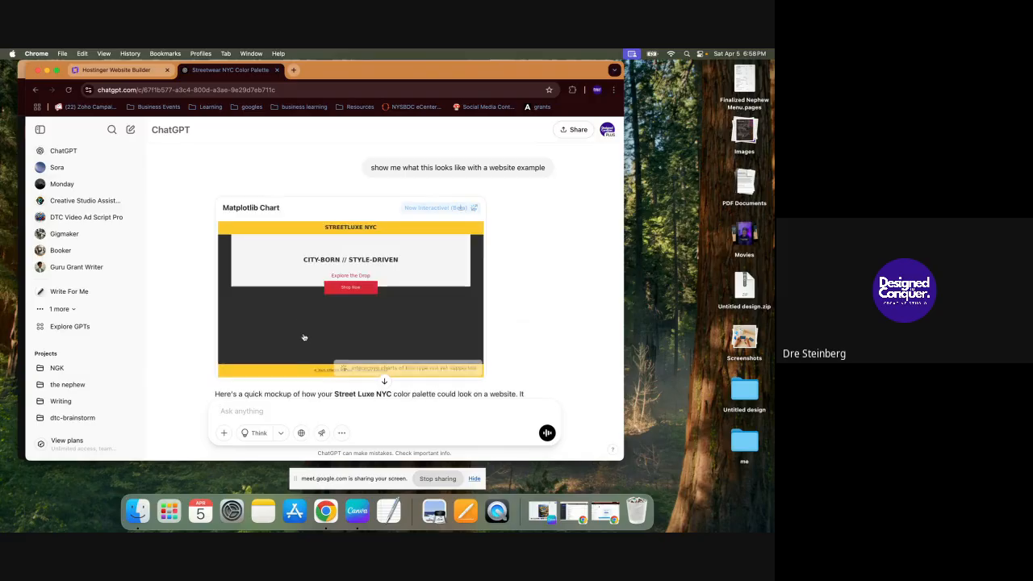
Step: Examine the enlarged website mockup, close it, and review the Street Luxe NYC Palette colors in the earlier reply
{"action": "left_click", "coordinate": [479, 209]}
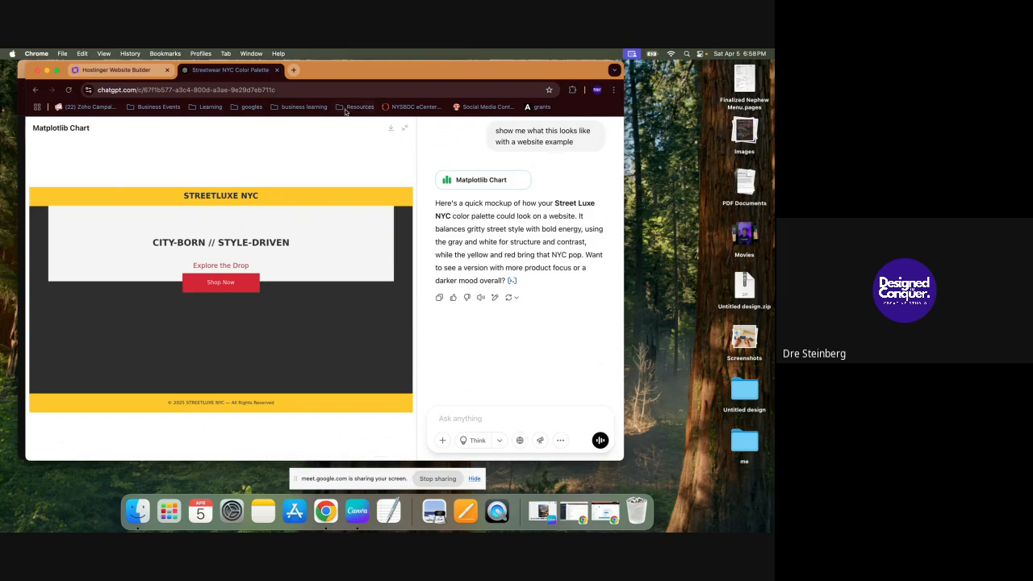
{"action": "left_click", "coordinate": [404, 127]}
{"action": "scroll", "coordinate": [339, 276], "scroll_direction": "up", "scroll_amount": 5}
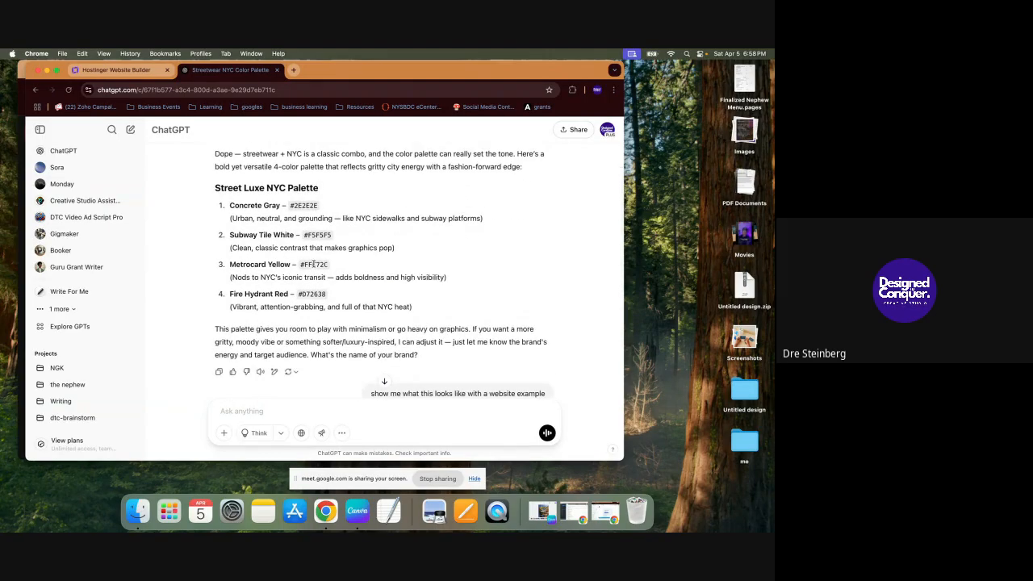
{"action": "scroll", "coordinate": [315, 257], "scroll_direction": "down", "scroll_amount": 2}
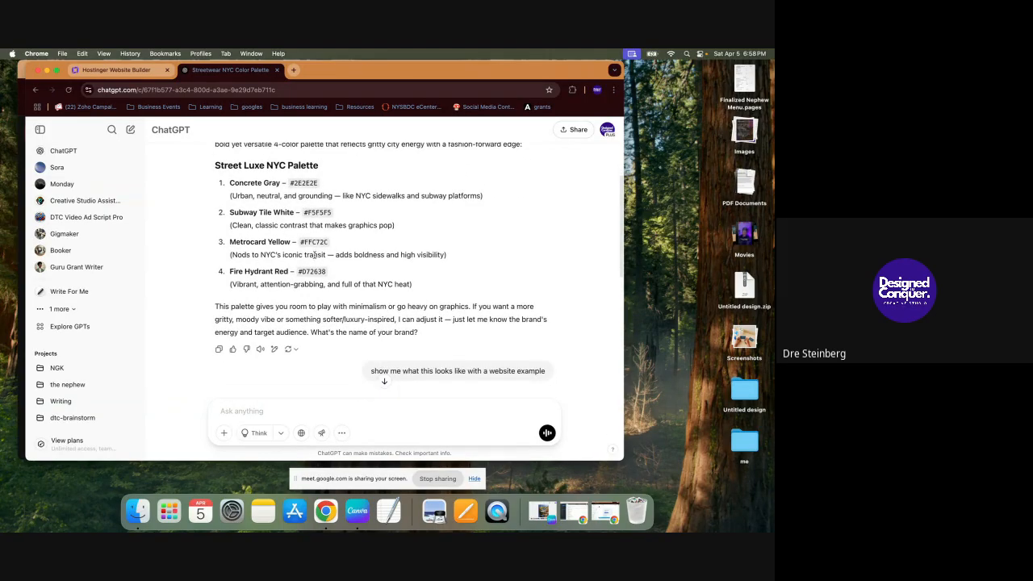
{"action": "scroll", "coordinate": [315, 256], "scroll_direction": "down", "scroll_amount": 2}
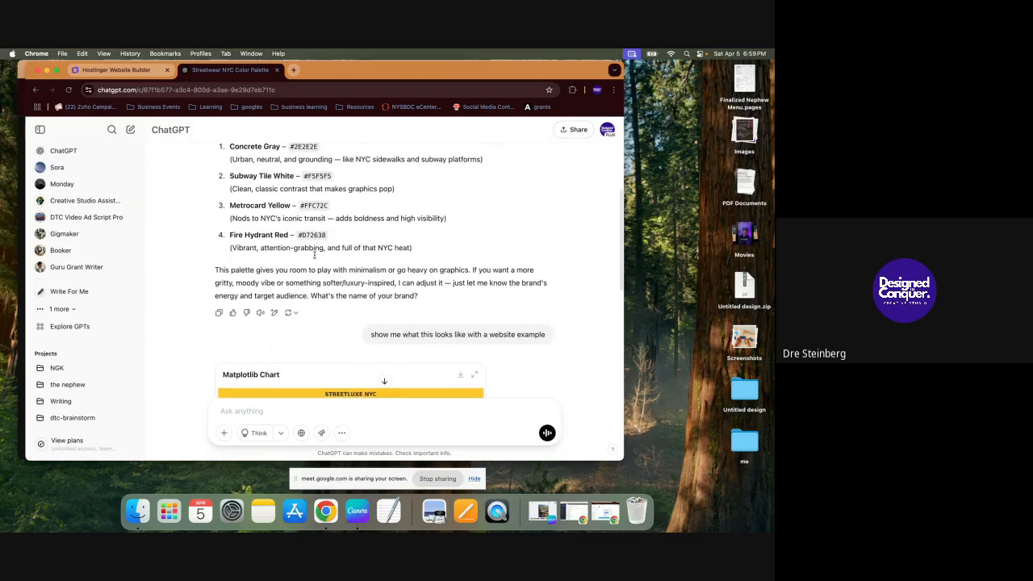
{"action": "scroll", "coordinate": [315, 255], "scroll_direction": "up", "scroll_amount": 1}
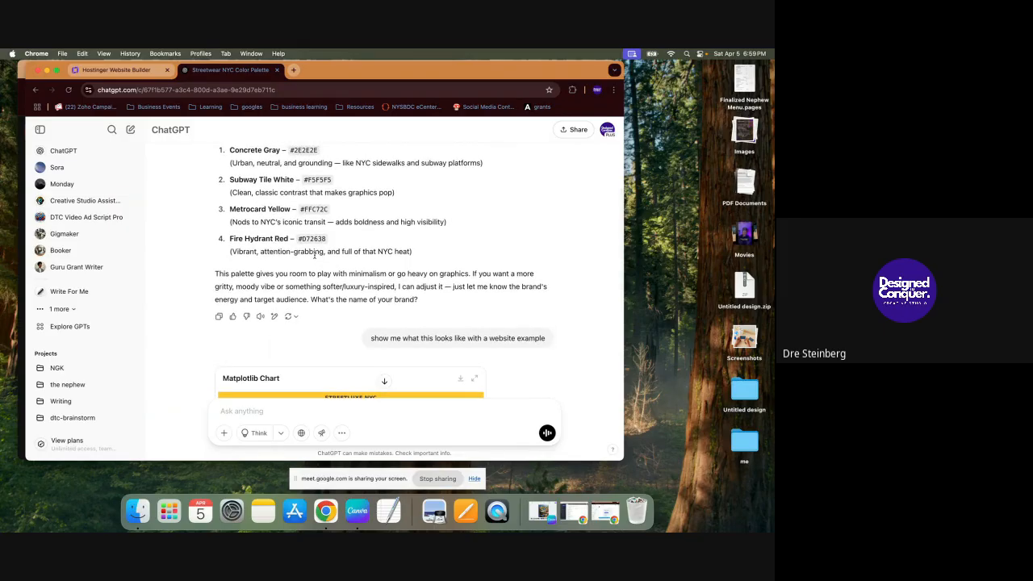
{"action": "scroll", "coordinate": [315, 255], "scroll_direction": "down", "scroll_amount": 5}
{"action": "scroll", "coordinate": [307, 234], "scroll_direction": "up", "scroll_amount": 8}
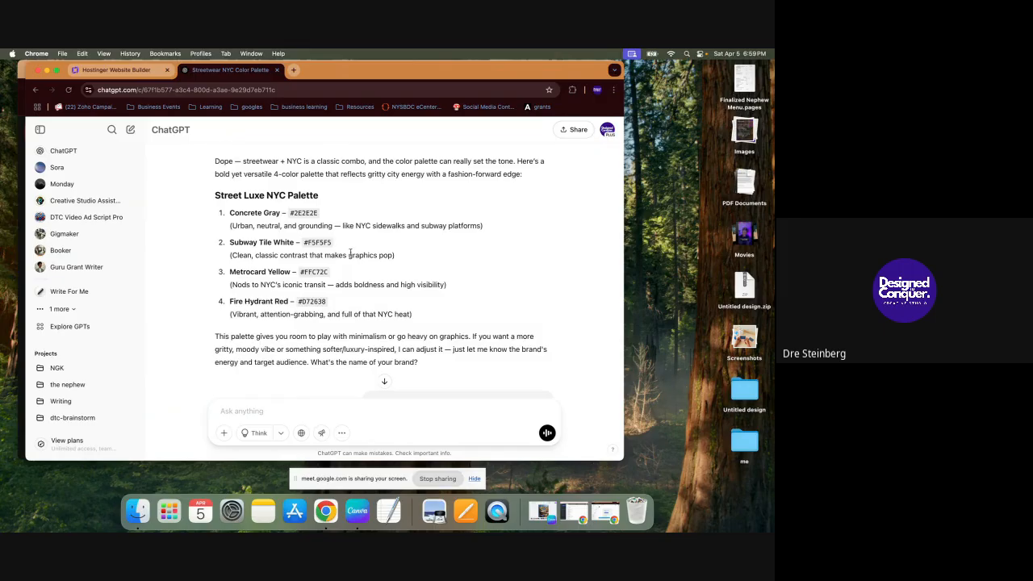
Step: Copy the Concrete Gray code 2E2E2E from the ChatGPT palette and return to the Hostinger Website Builder
{"action": "double_click", "coordinate": [301, 212]}
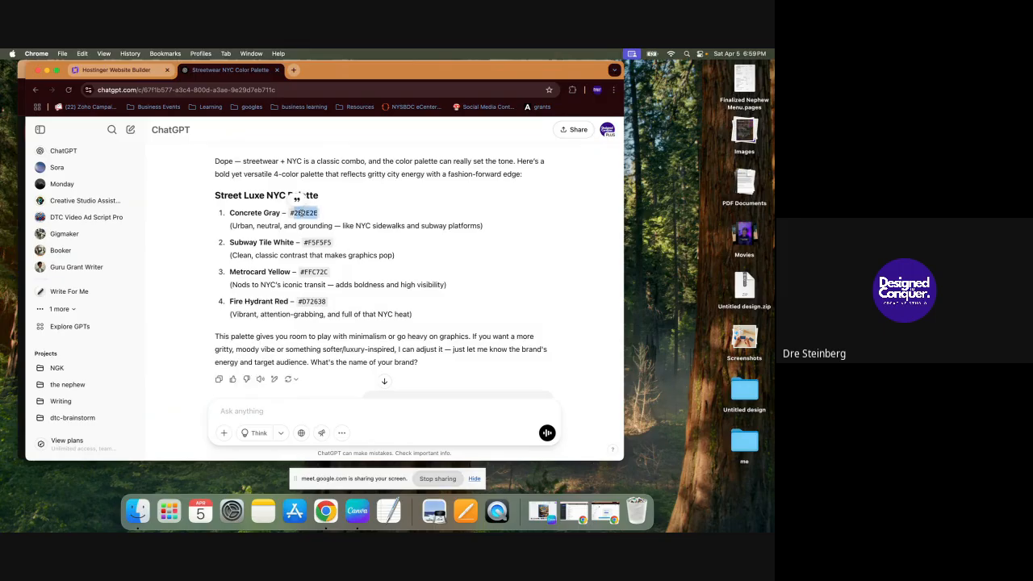
{"action": "key", "text": "super+c"}
{"action": "left_click", "coordinate": [139, 71]}
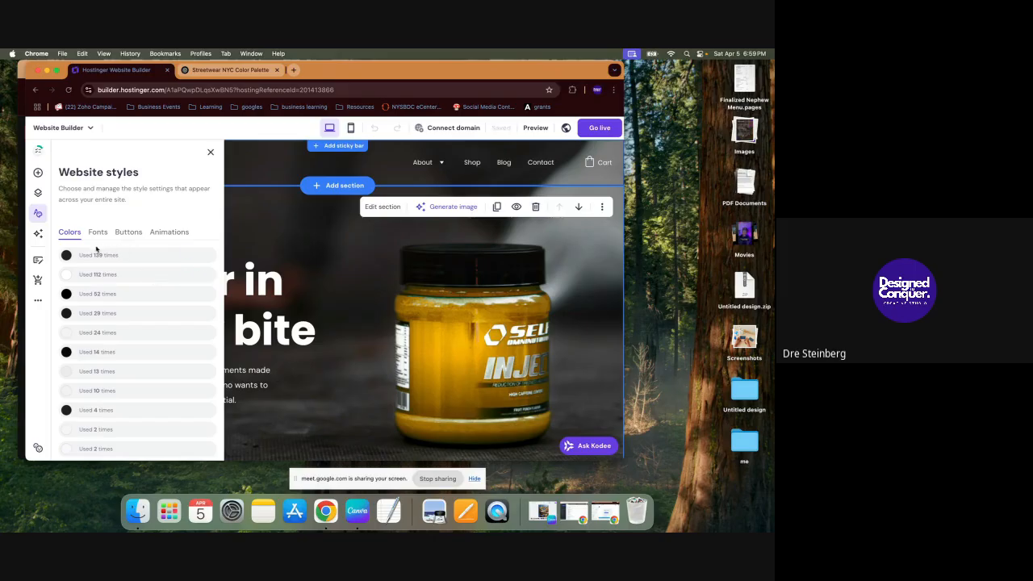
Step: Try to change the first color in the website styles list to 2E2E2E
{"action": "left_click", "coordinate": [197, 256]}
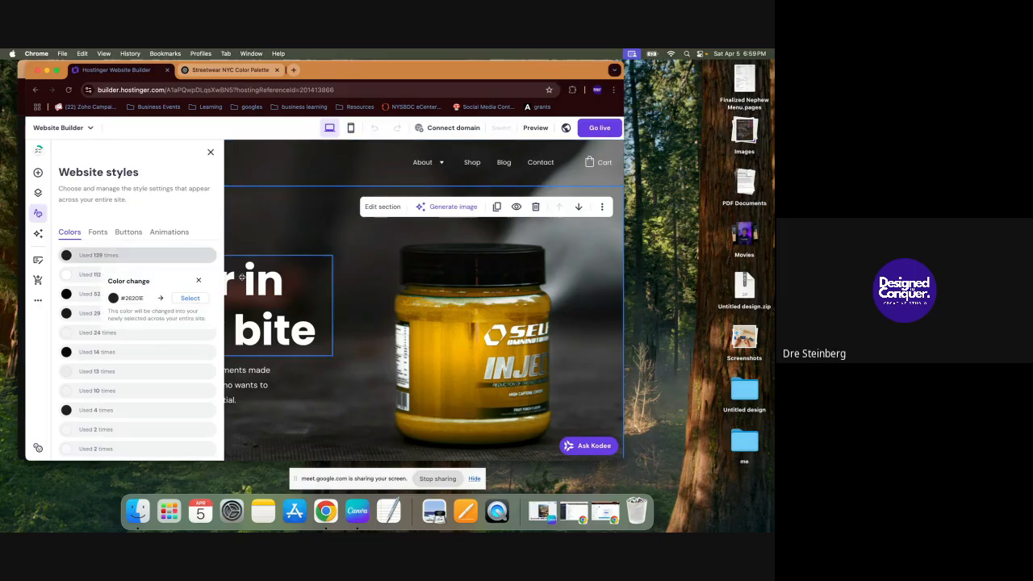
{"action": "left_click", "coordinate": [180, 300]}
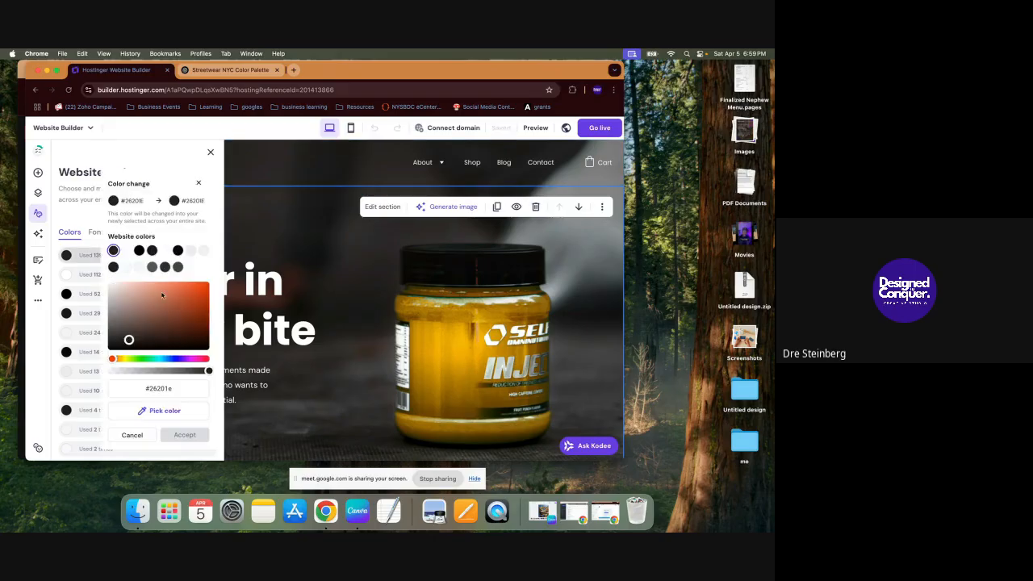
{"action": "left_click_drag", "start_coordinate": [145, 388], "coordinate": [172, 389]}
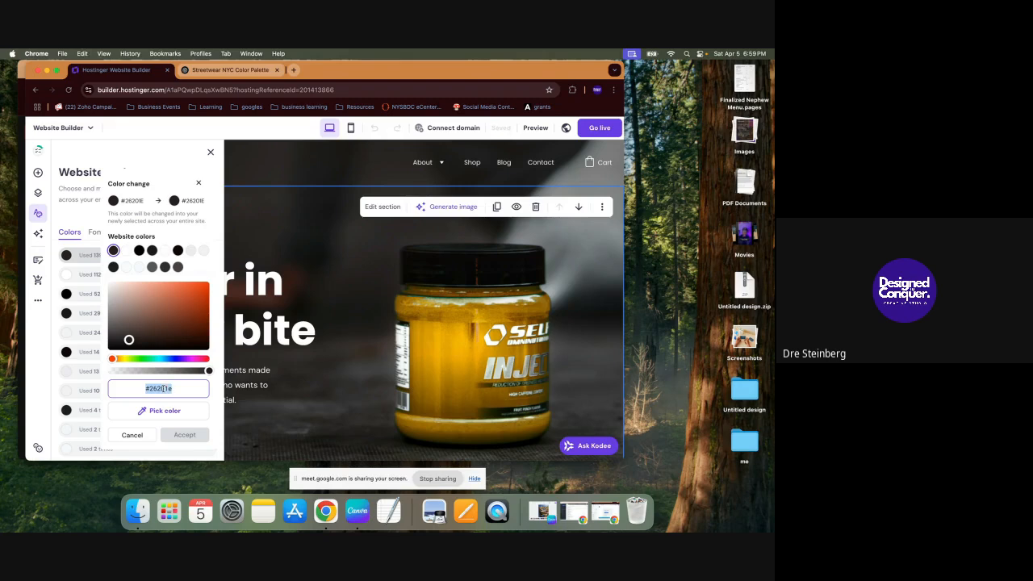
{"action": "key", "text": "super+v"}
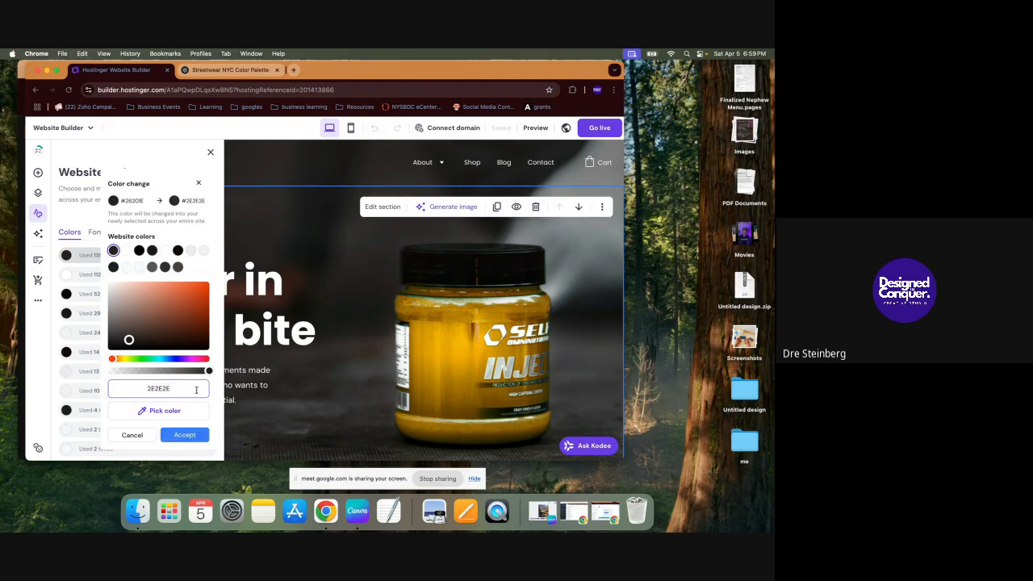
{"action": "left_click", "coordinate": [194, 435]}
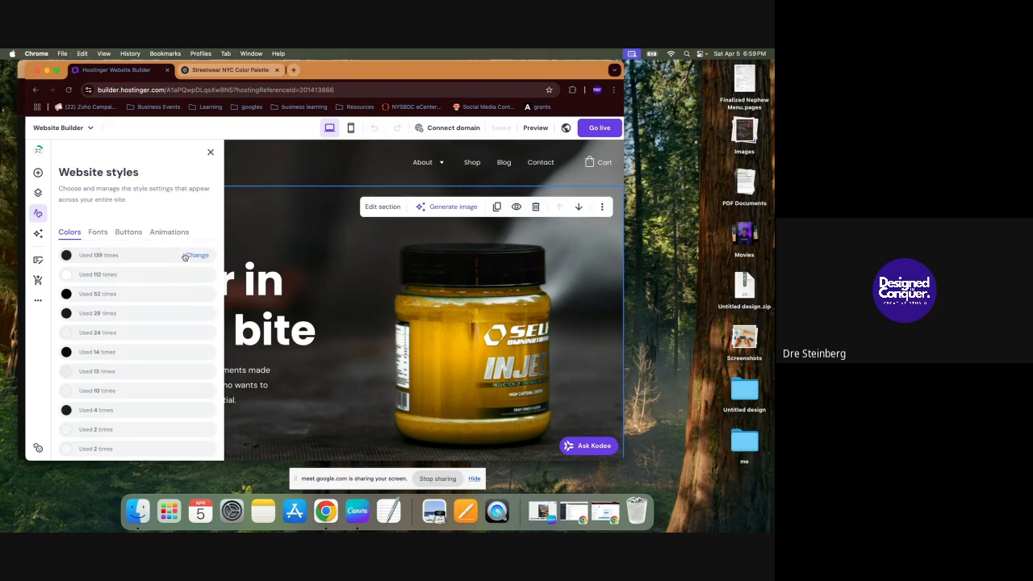
Step: Replace the first color in the website styles list with 2E2E2E and check the page down to the About us section
{"action": "left_click", "coordinate": [192, 256]}
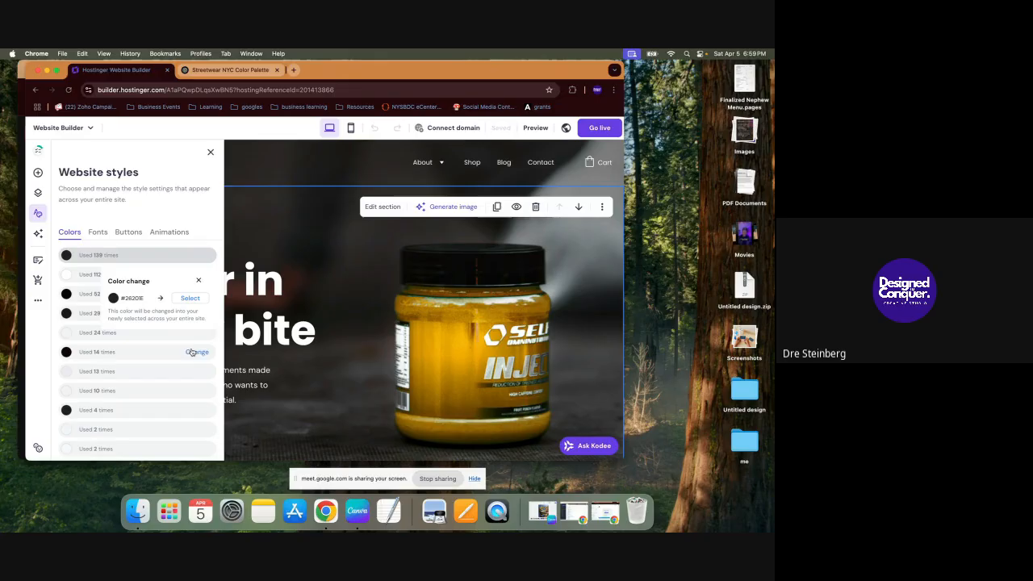
{"action": "left_click", "coordinate": [188, 303]}
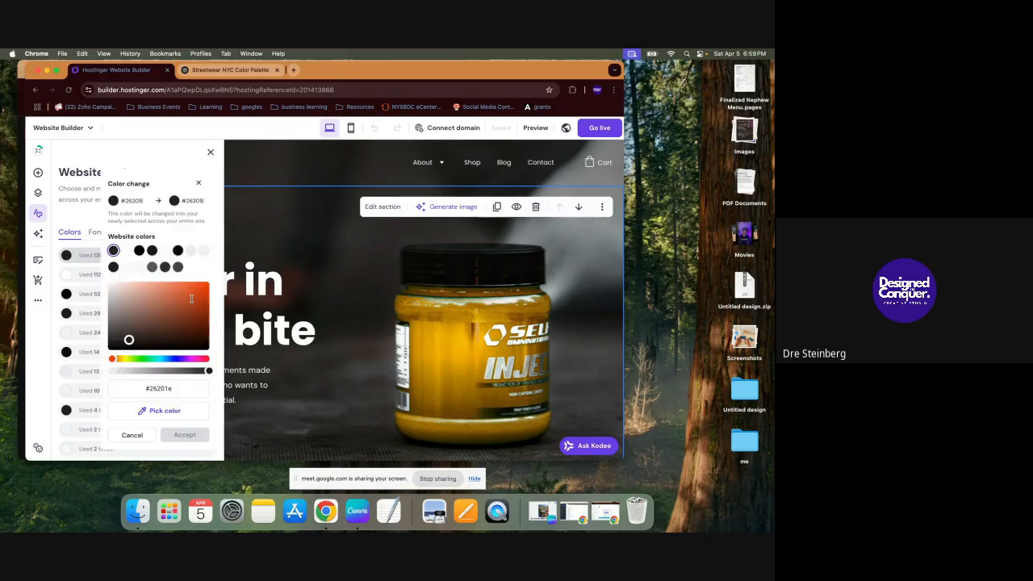
{"action": "triple_click", "coordinate": [142, 392]}
{"action": "key", "text": "super+v"}
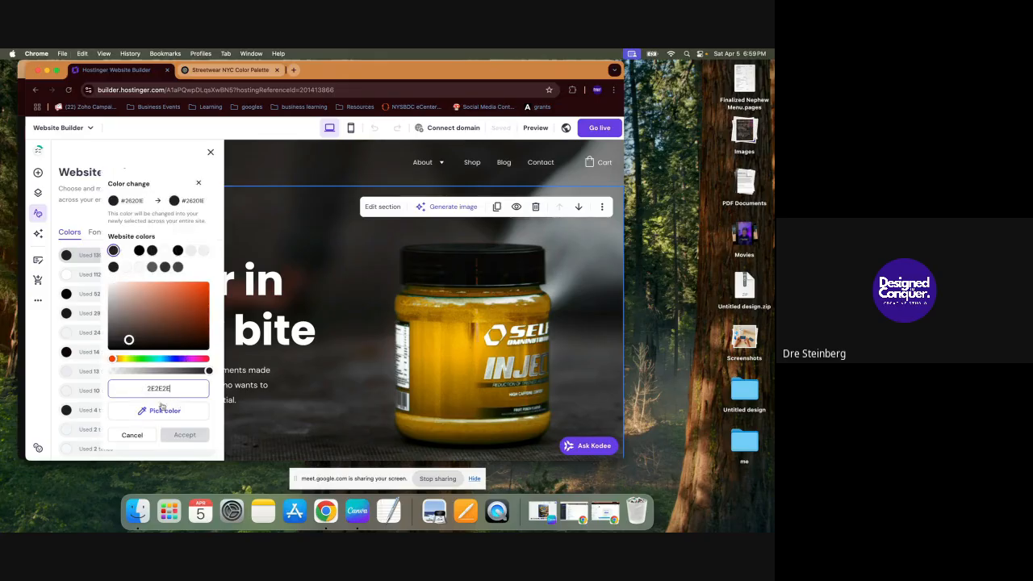
{"action": "left_click", "coordinate": [177, 436]}
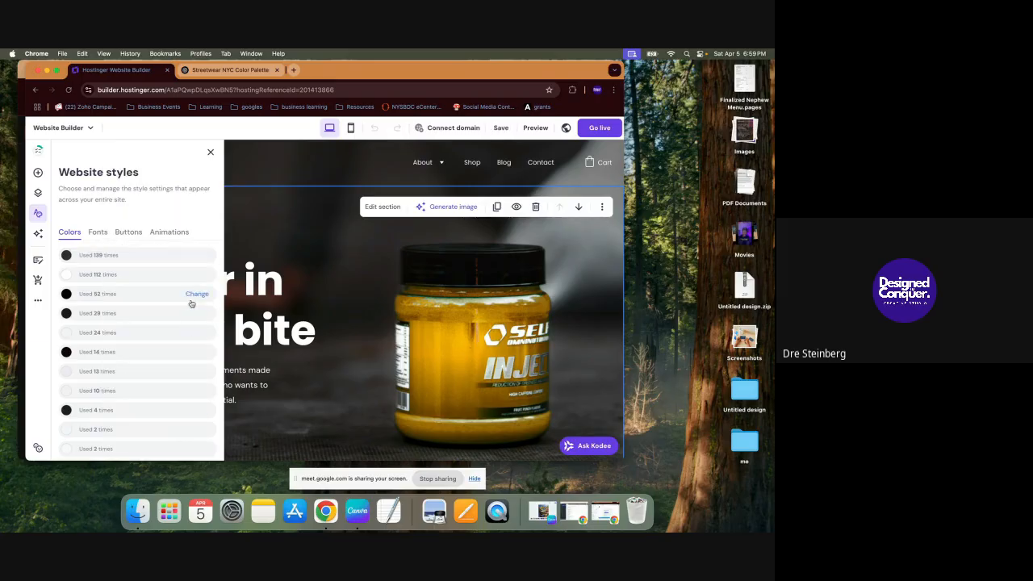
{"action": "scroll", "coordinate": [273, 257], "scroll_direction": "down", "scroll_amount": 1}
{"action": "scroll", "coordinate": [271, 257], "scroll_direction": "down", "scroll_amount": 8}
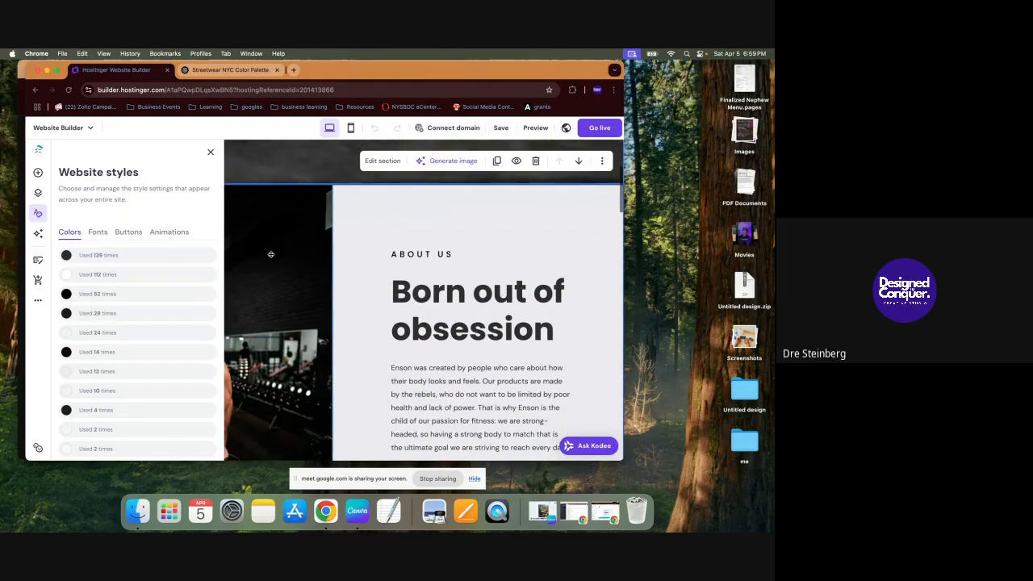
Step: Copy the Metrocard Yellow code FFC72C from the ChatGPT palette and return to the Hostinger Website Builder
{"action": "left_click", "coordinate": [236, 70]}
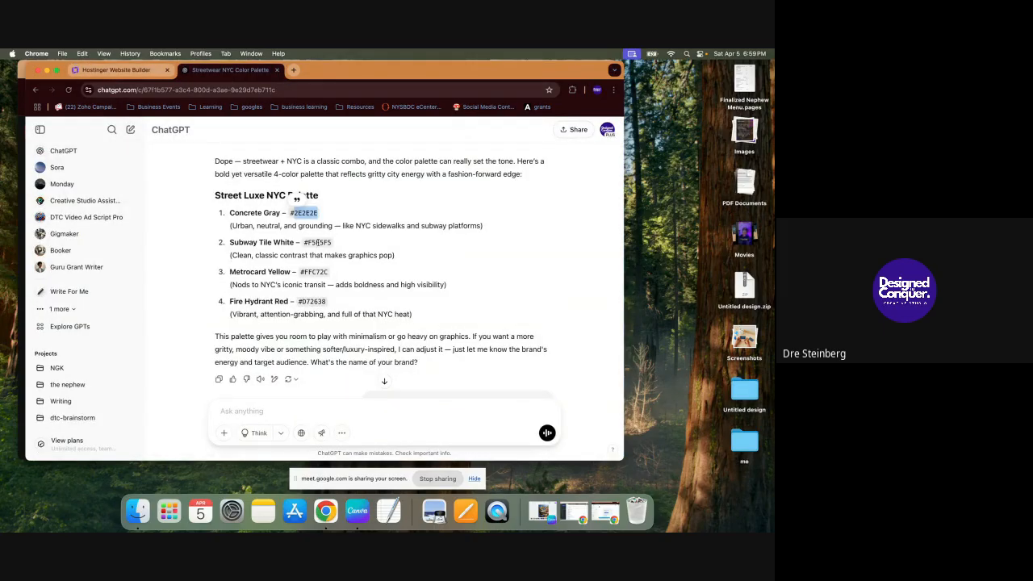
{"action": "double_click", "coordinate": [319, 242]}
{"action": "left_click", "coordinate": [312, 253]}
{"action": "triple_click", "coordinate": [315, 272]}
{"action": "triple_click", "coordinate": [315, 272]}
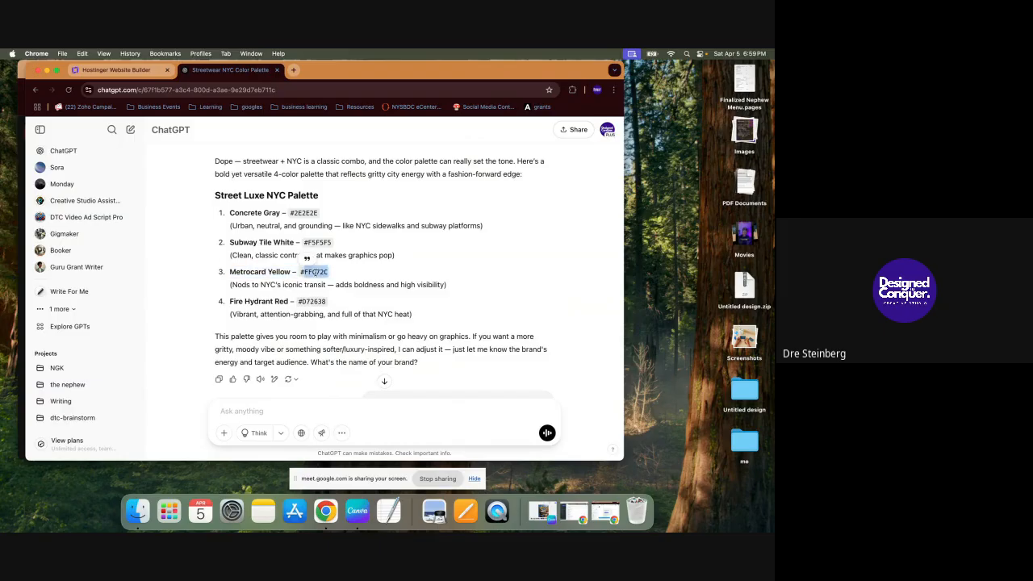
{"action": "left_click", "coordinate": [349, 275]}
{"action": "double_click", "coordinate": [309, 272]}
{"action": "left_click", "coordinate": [137, 74]}
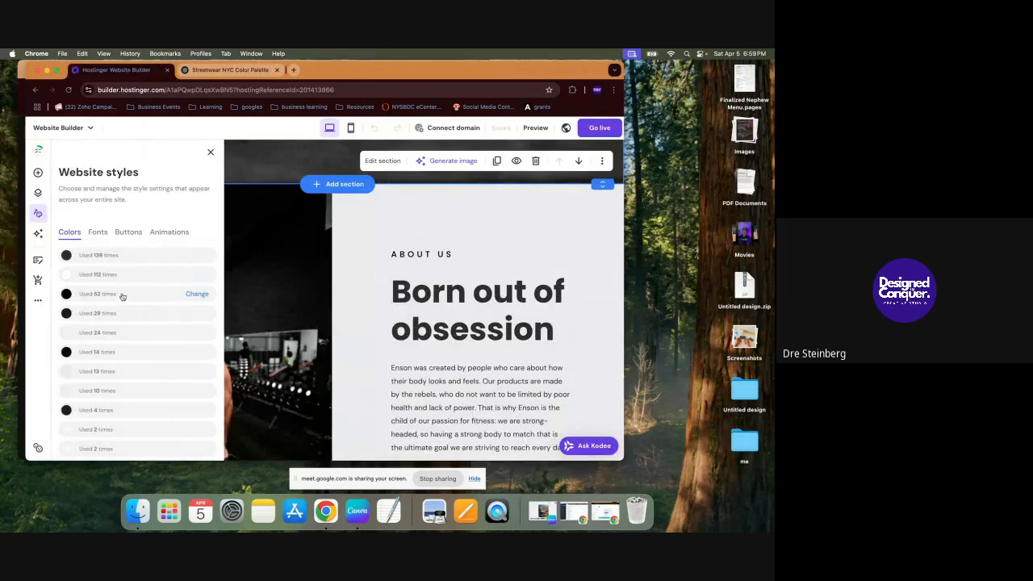
Step: Replace the third color in the website styles list with FFC72C across the site
{"action": "left_click", "coordinate": [198, 294]}
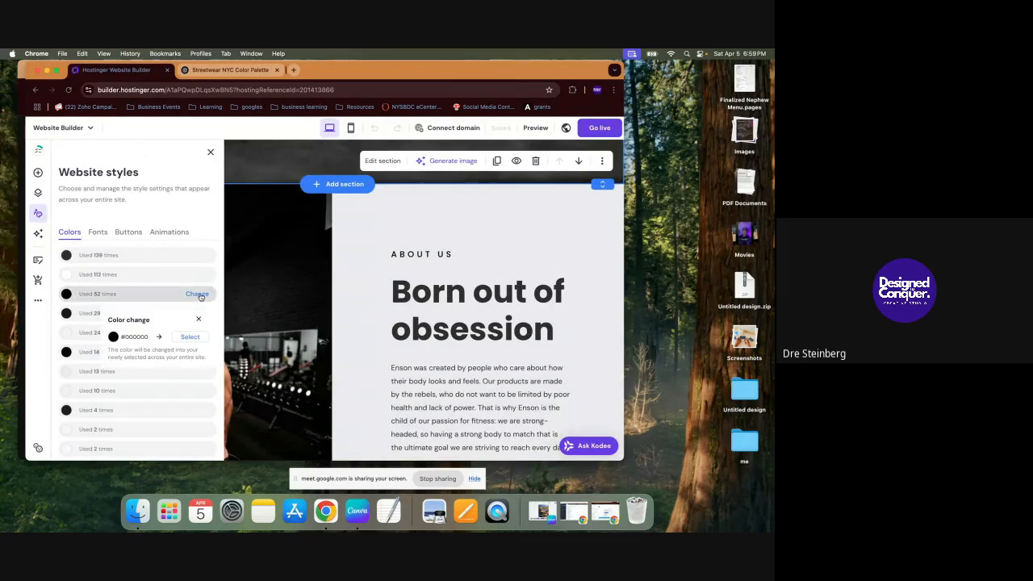
{"action": "left_click", "coordinate": [187, 339]}
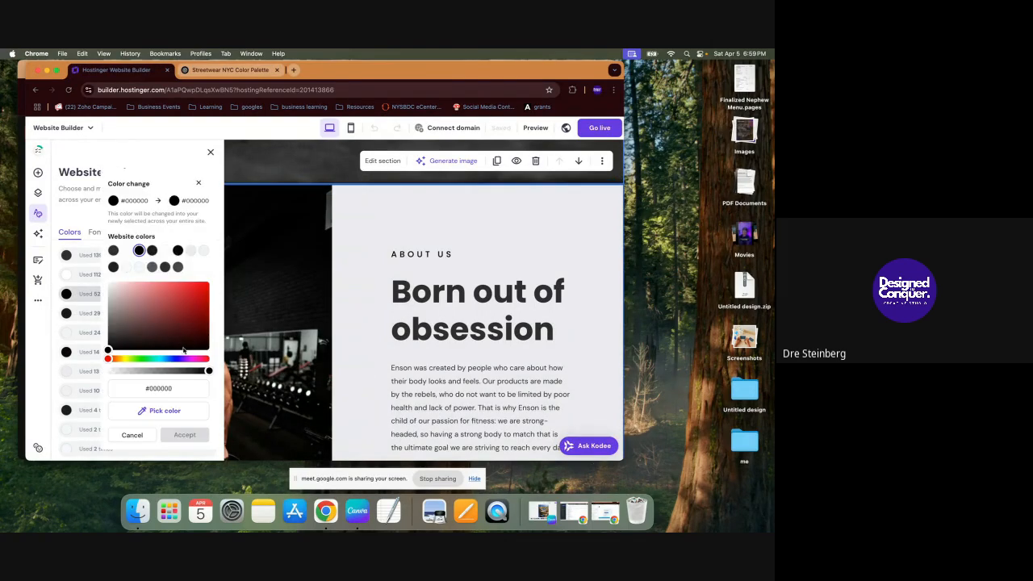
{"action": "left_click", "coordinate": [171, 389]}
{"action": "double_click", "coordinate": [171, 389]}
{"action": "key", "text": "super+v"}
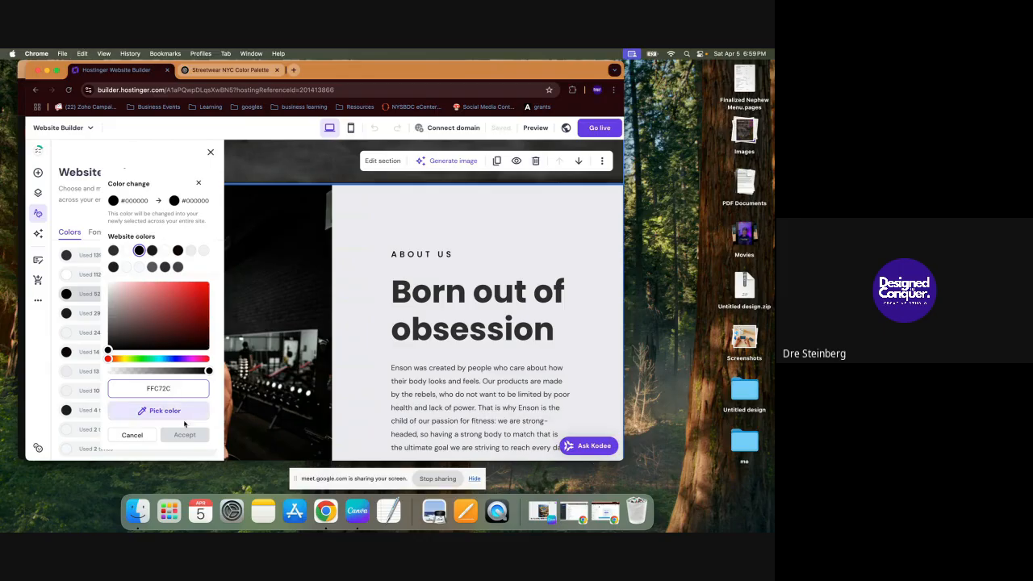
{"action": "left_click", "coordinate": [185, 436]}
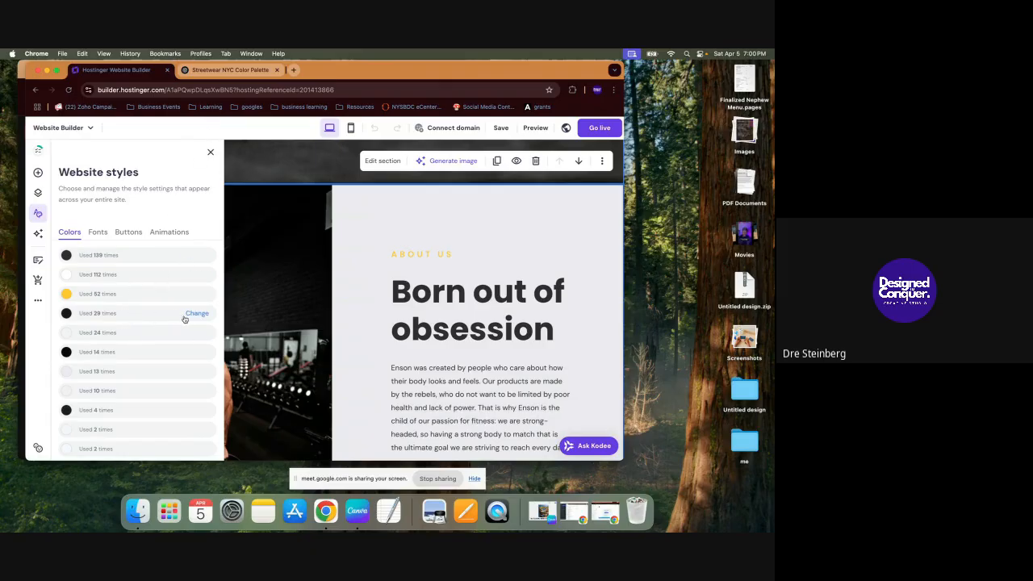
Step: Open the color change for the fourth website color and copy the Fire Hydrant Red code D72638 from the ChatGPT palette
{"action": "left_click", "coordinate": [196, 313]}
{"action": "left_click", "coordinate": [230, 70]}
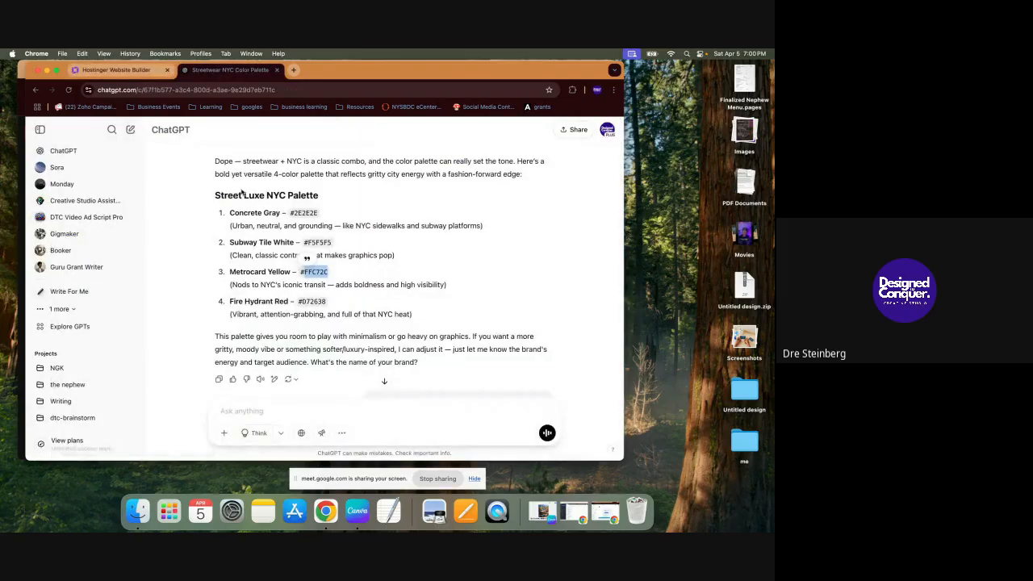
{"action": "double_click", "coordinate": [313, 301]}
{"action": "key", "text": "super+c"}
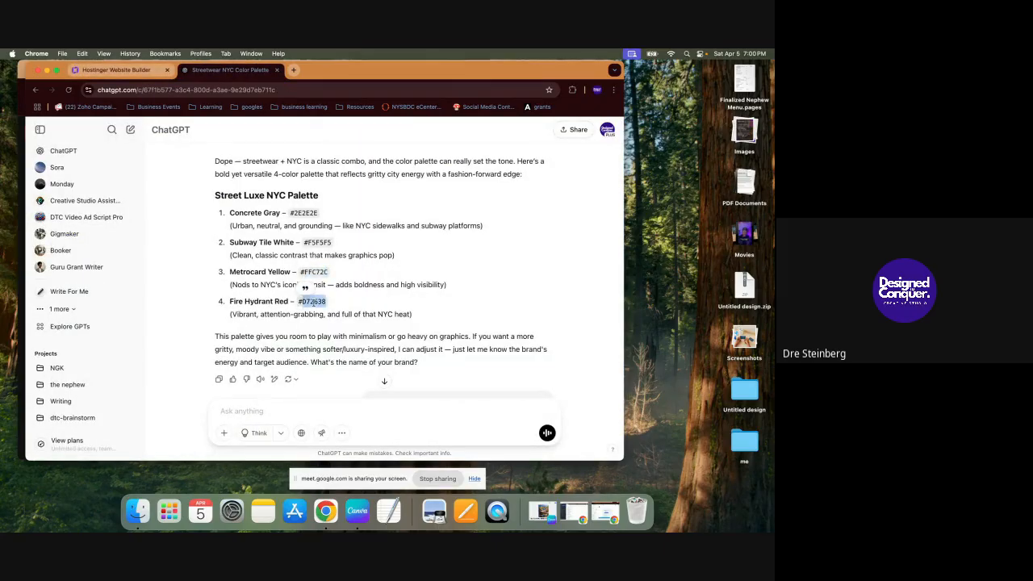
{"action": "left_click", "coordinate": [147, 71]}
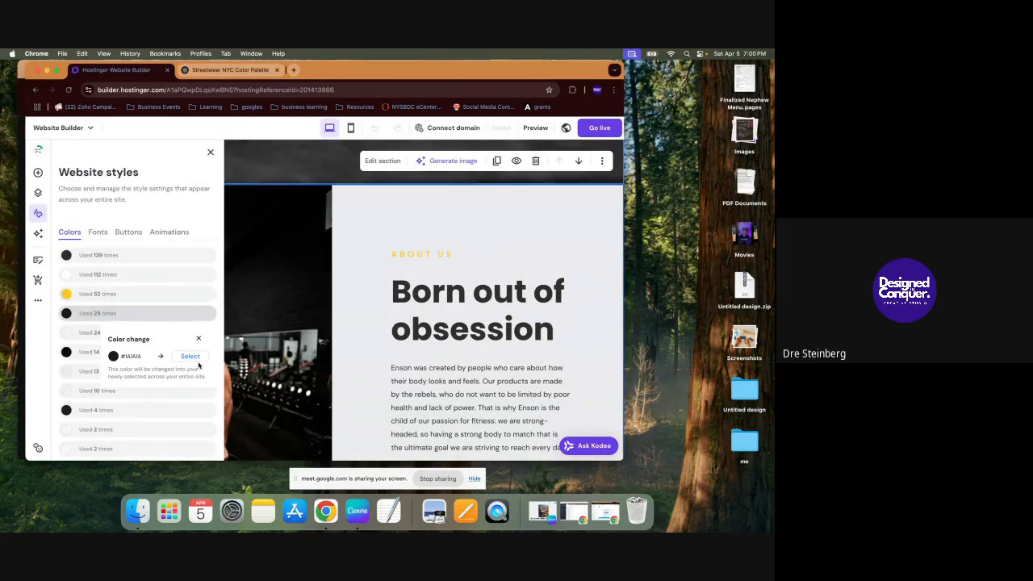
Step: Set the fourth website color to D72638 and check the page down to the products sections
{"action": "left_click", "coordinate": [199, 366]}
{"action": "left_click", "coordinate": [179, 389]}
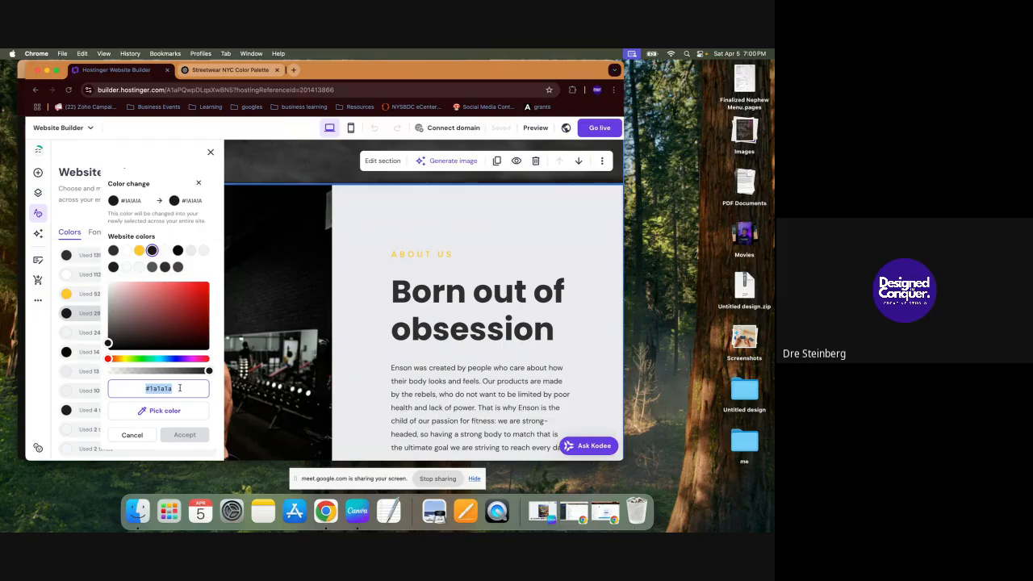
{"action": "key", "text": "super+v"}
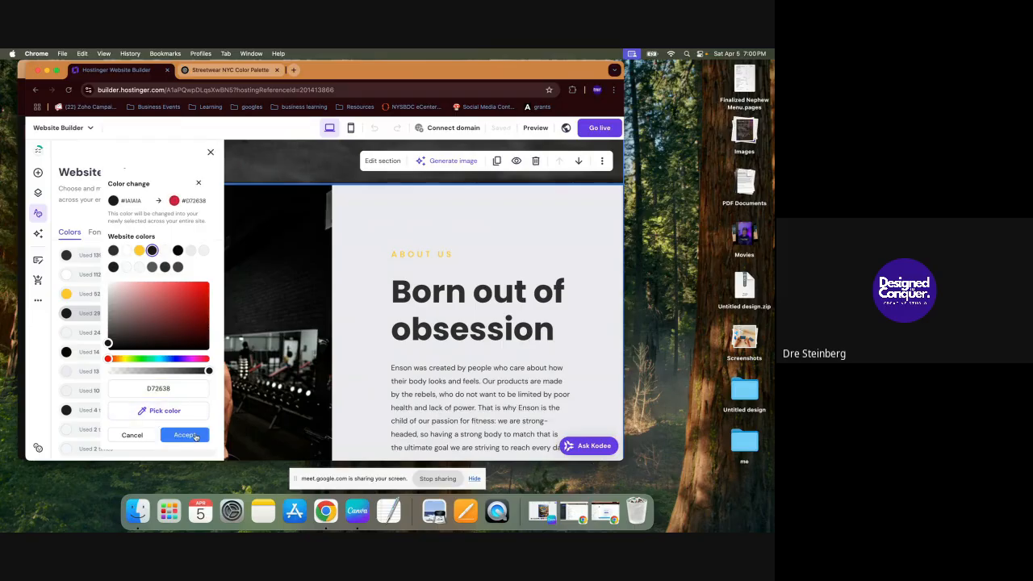
{"action": "left_click", "coordinate": [185, 435]}
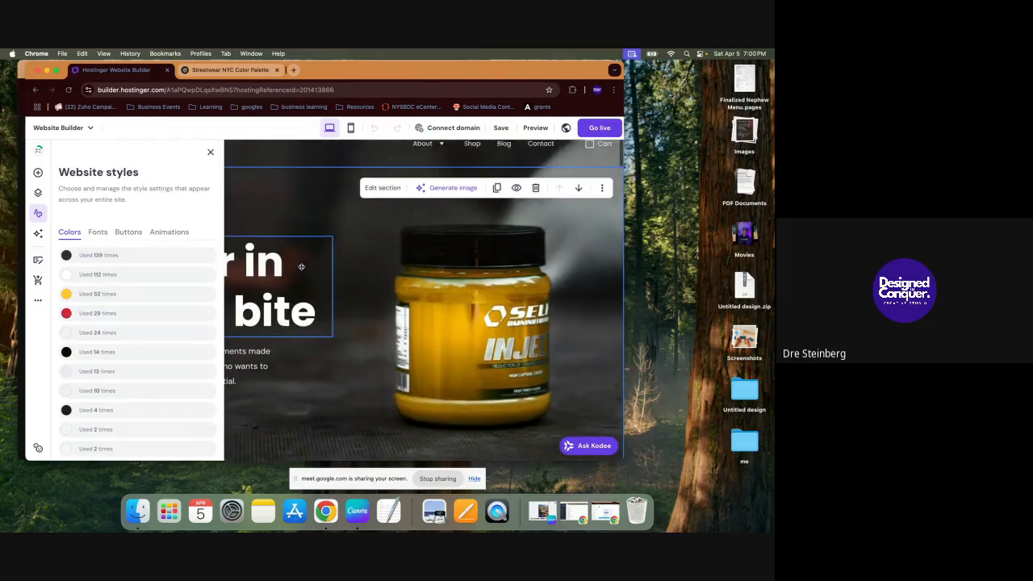
{"action": "scroll", "coordinate": [301, 266], "scroll_direction": "down", "scroll_amount": 15}
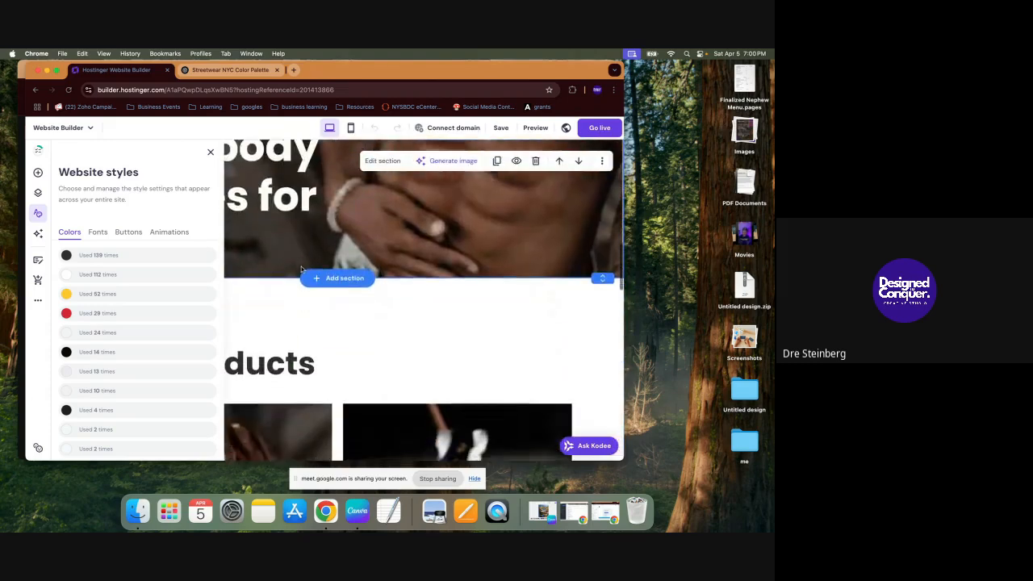
{"action": "scroll", "coordinate": [301, 270], "scroll_direction": "down", "scroll_amount": 1}
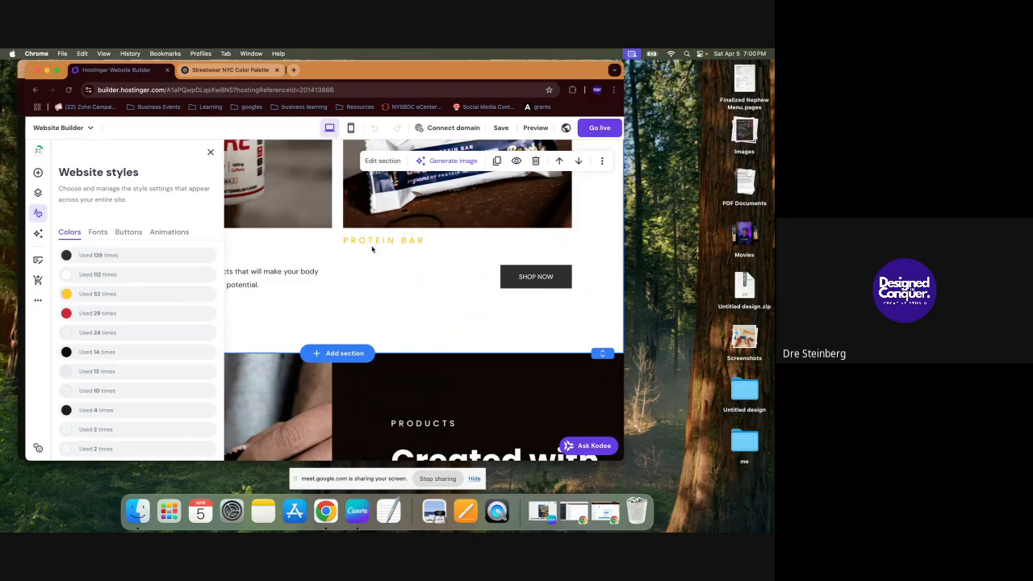
Step: Switch to the ChatGPT palette conversation and send the request "give me another color palette option"
{"action": "scroll", "coordinate": [372, 247], "scroll_direction": "down", "scroll_amount": 5}
{"action": "left_click", "coordinate": [153, 256]}
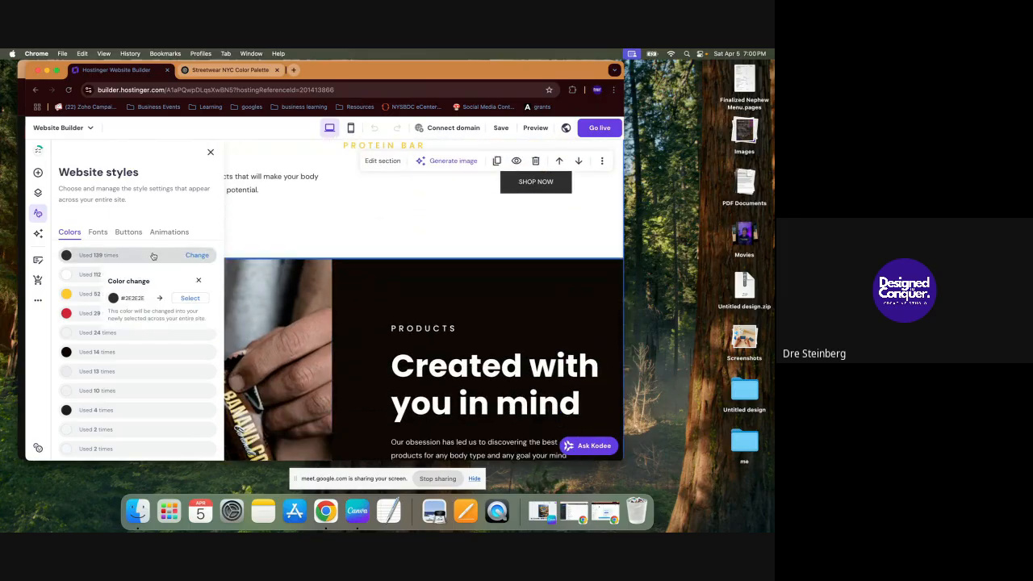
{"action": "left_click", "coordinate": [242, 70]}
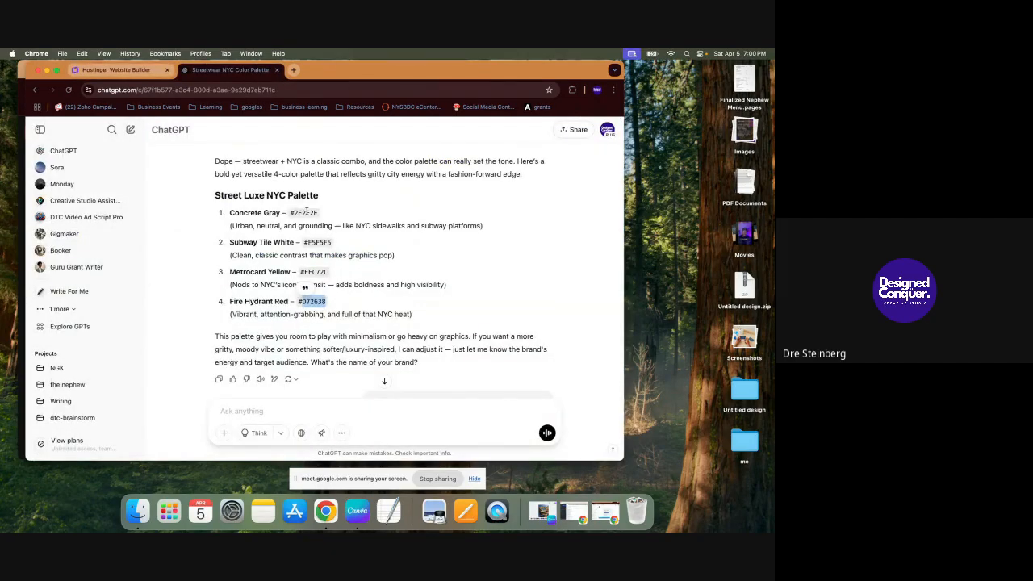
{"action": "left_click", "coordinate": [336, 409]}
{"action": "type", "text": "give me another color palette"}
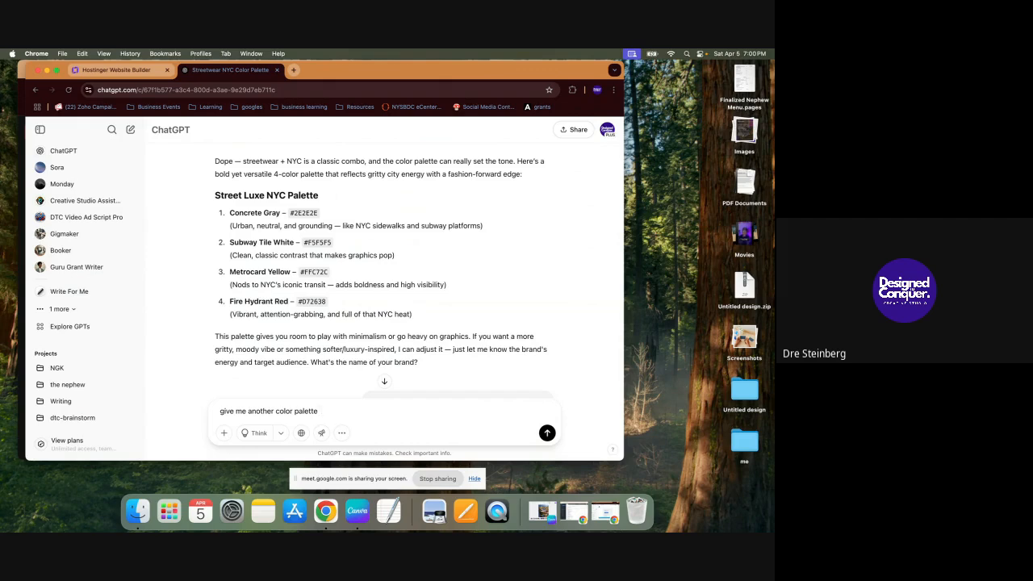
{"action": "key", "text": "Return"}
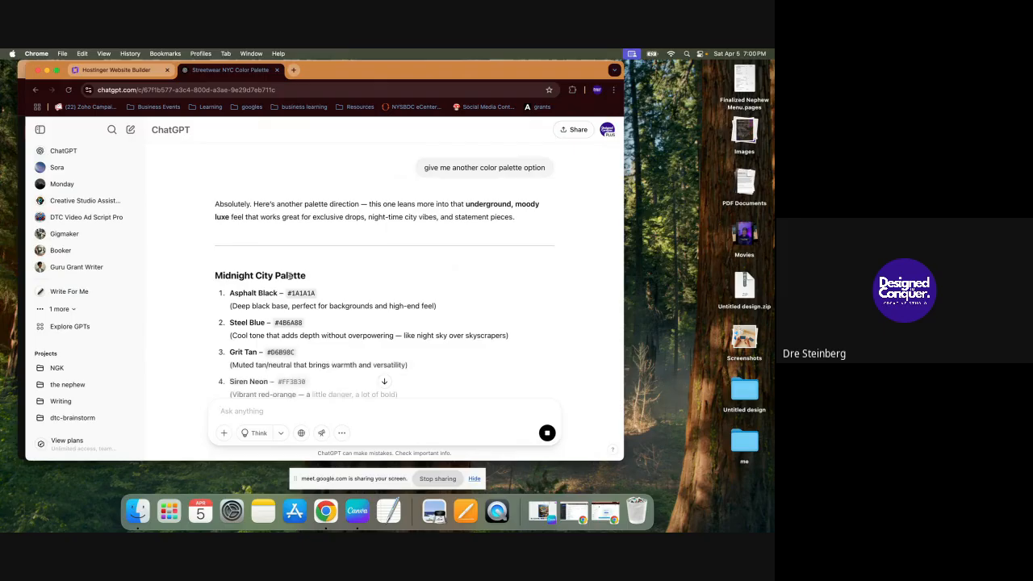
Step: Review the Midnight City Palette, send "lets see the mockup" to ChatGPT, and view the generated mockup
{"action": "scroll", "coordinate": [289, 275], "scroll_direction": "down", "scroll_amount": 3}
{"action": "scroll", "coordinate": [291, 278], "scroll_direction": "down", "scroll_amount": 1}
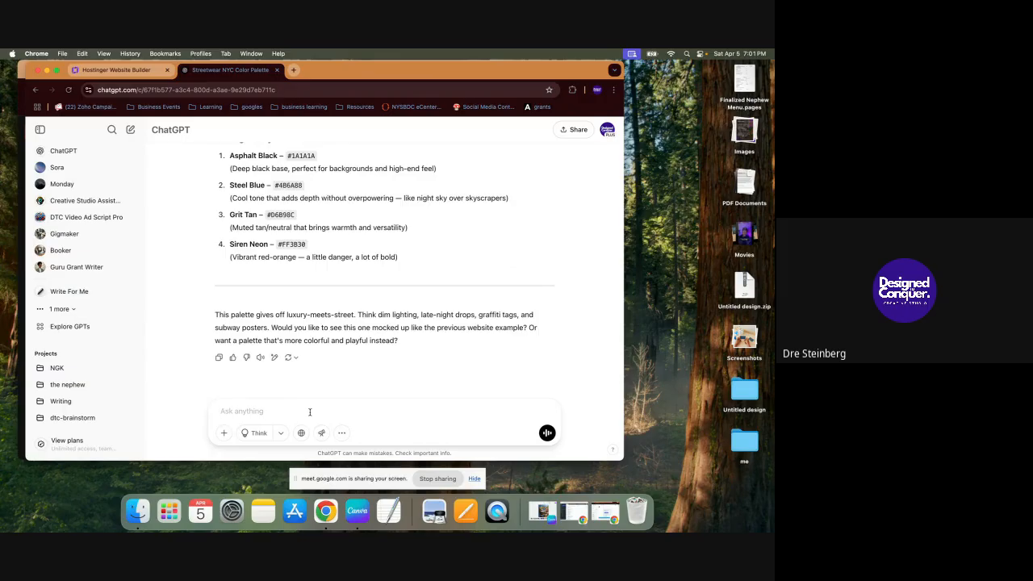
{"action": "type", "text": "lets see the mockup"}
{"action": "key", "text": "Return"}
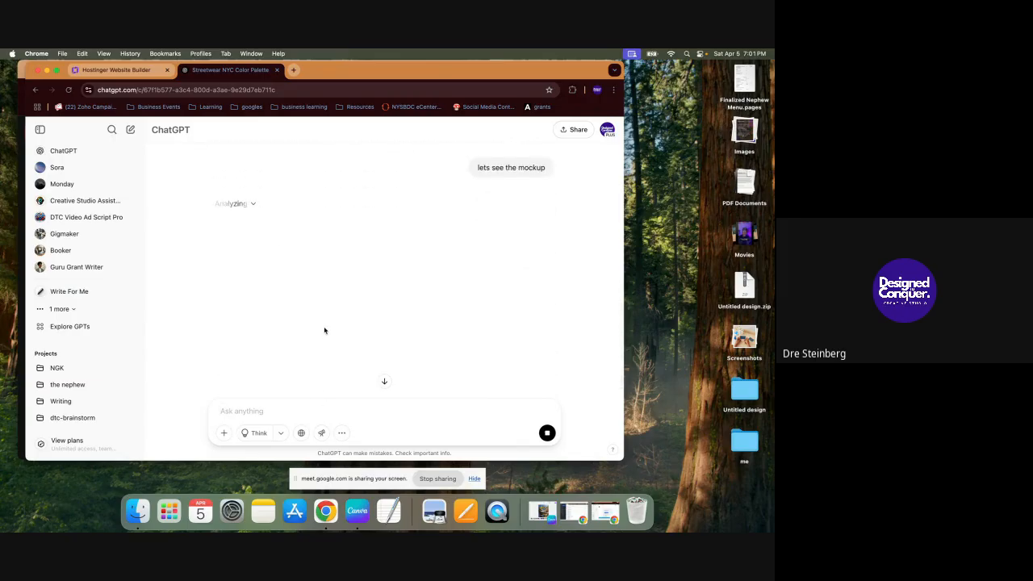
{"action": "left_click", "coordinate": [109, 73]}
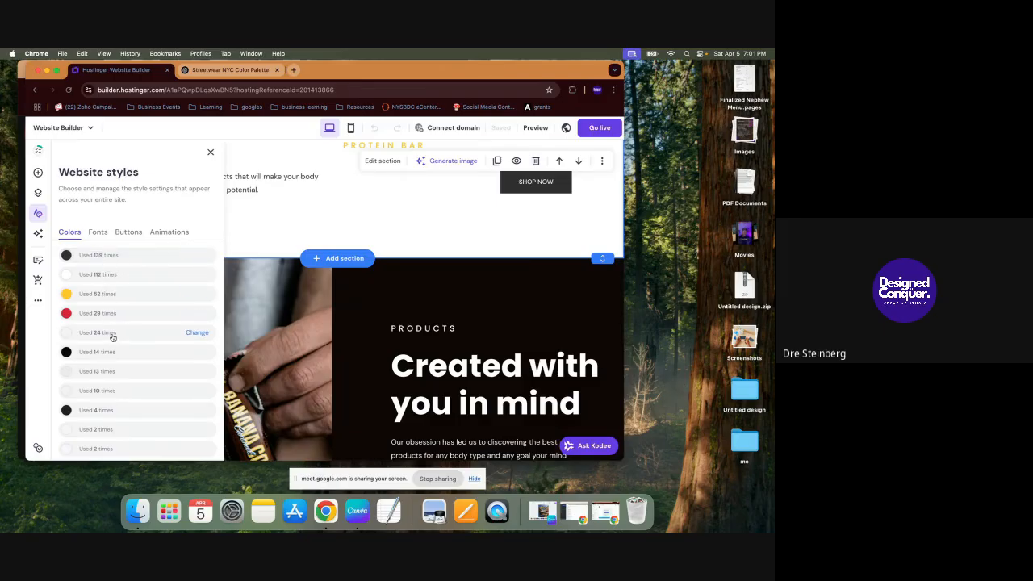
{"action": "left_click", "coordinate": [216, 71]}
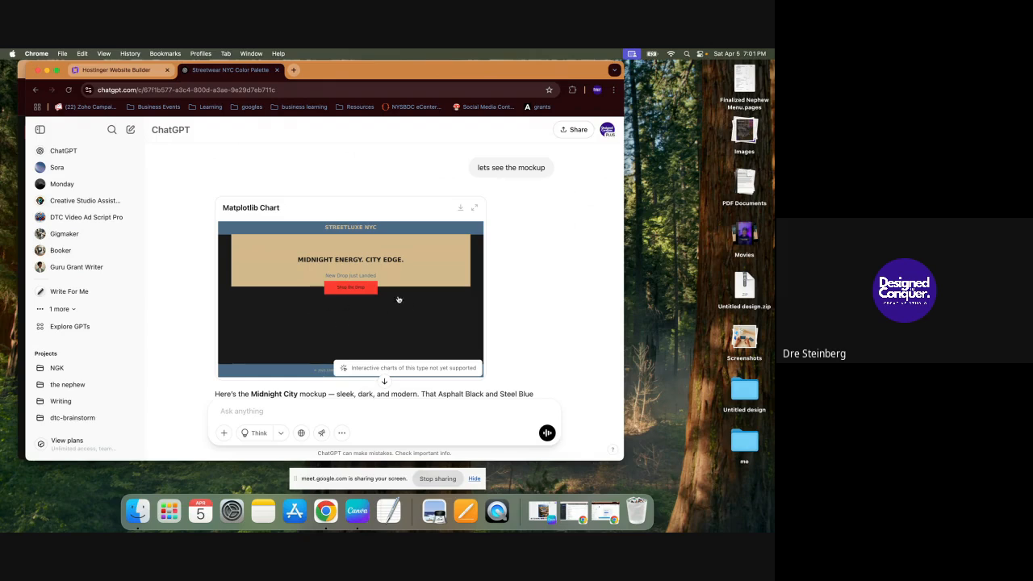
Step: Copy the Steel Blue code 4B6A88 from the Midnight City Palette and return to the Hostinger Website Builder
{"action": "scroll", "coordinate": [362, 261], "scroll_direction": "up", "scroll_amount": 5}
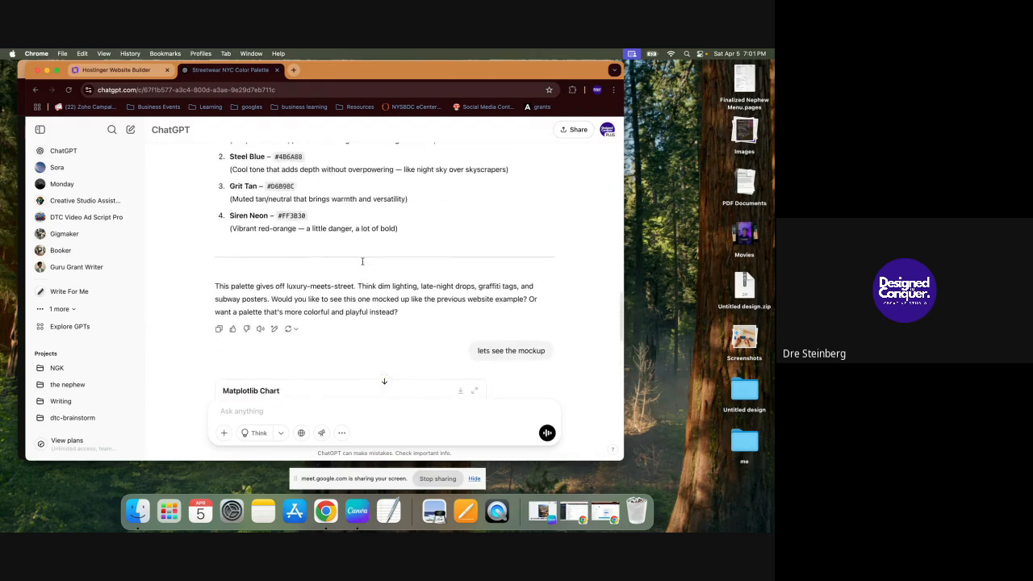
{"action": "scroll", "coordinate": [362, 261], "scroll_direction": "up", "scroll_amount": 1}
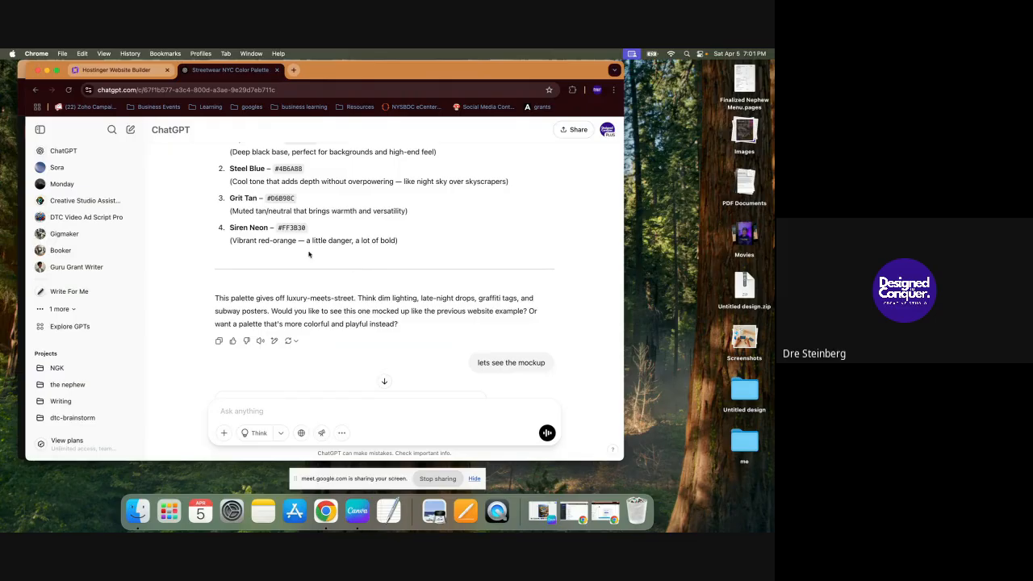
{"action": "scroll", "coordinate": [284, 210], "scroll_direction": "up", "scroll_amount": 1}
{"action": "double_click", "coordinate": [283, 204]}
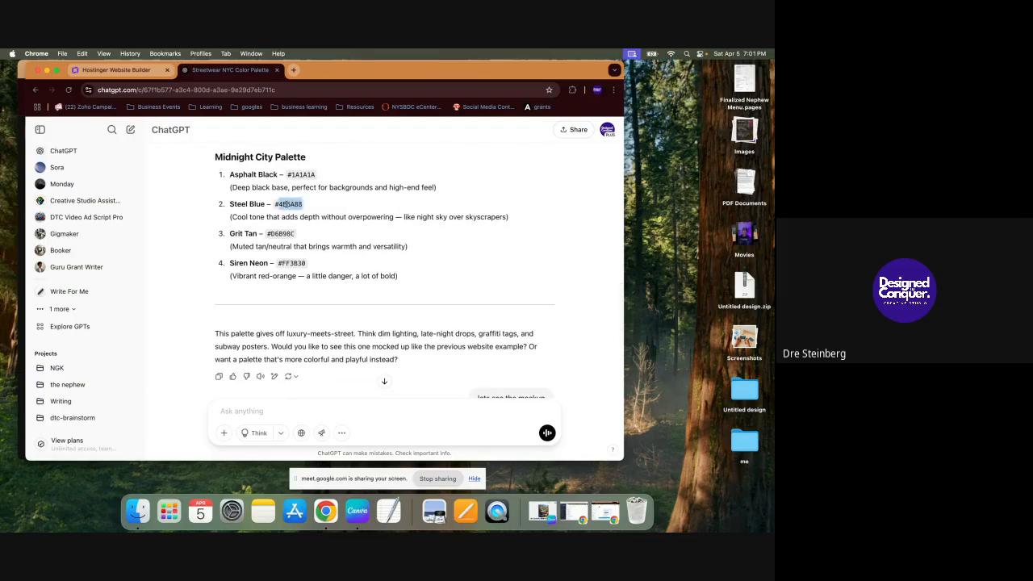
{"action": "left_click", "coordinate": [118, 71]}
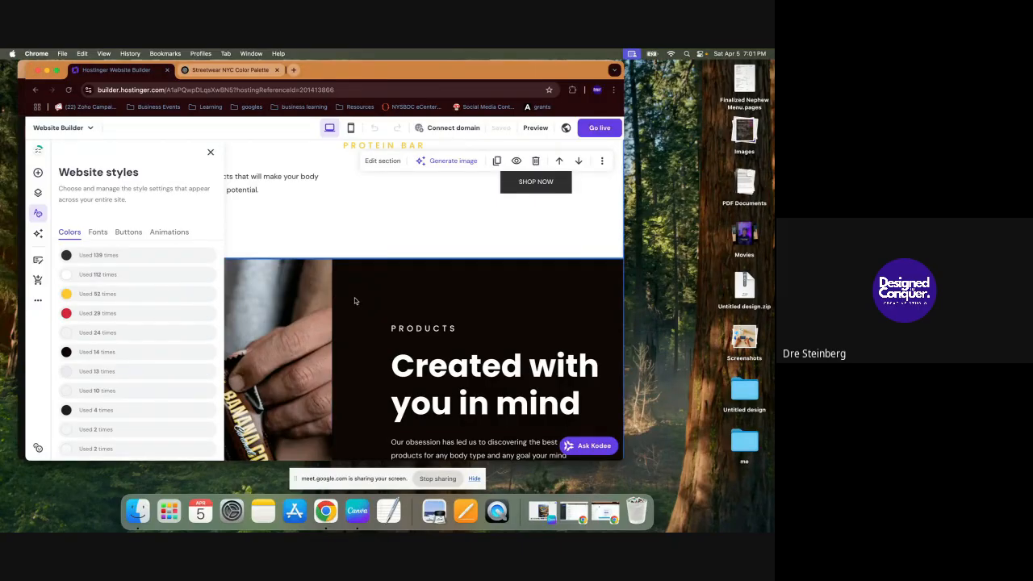
Step: Replace the first color in the website styles list with 4B6A88 and check the page up to the About Us section
{"action": "left_click", "coordinate": [196, 256]}
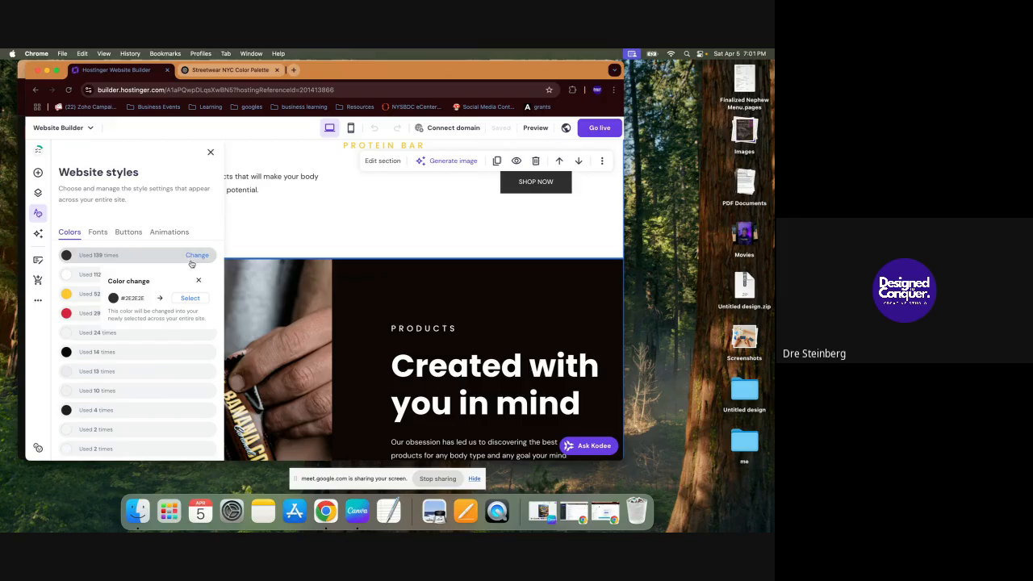
{"action": "left_click", "coordinate": [191, 299]}
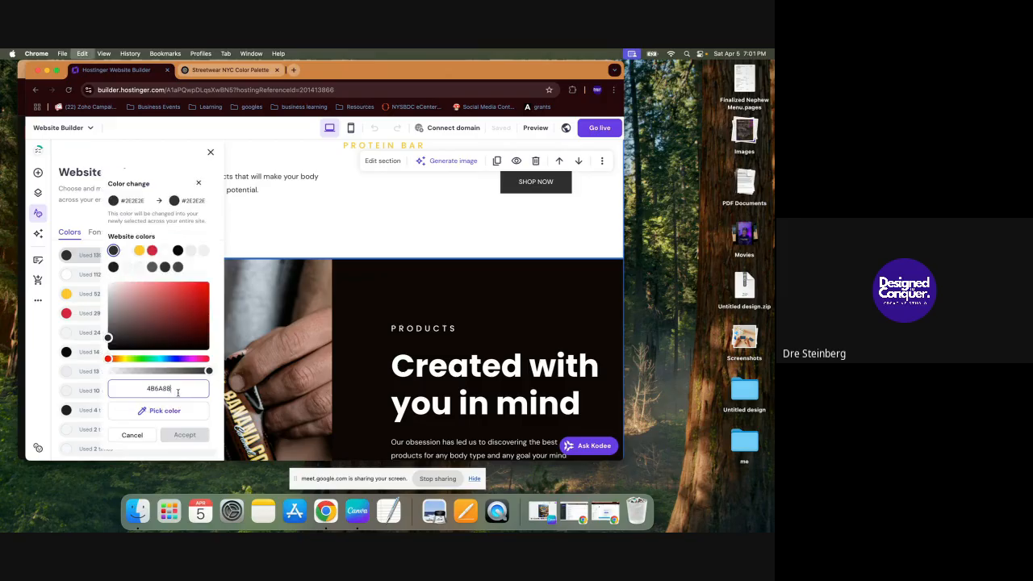
{"action": "left_click", "coordinate": [184, 435]}
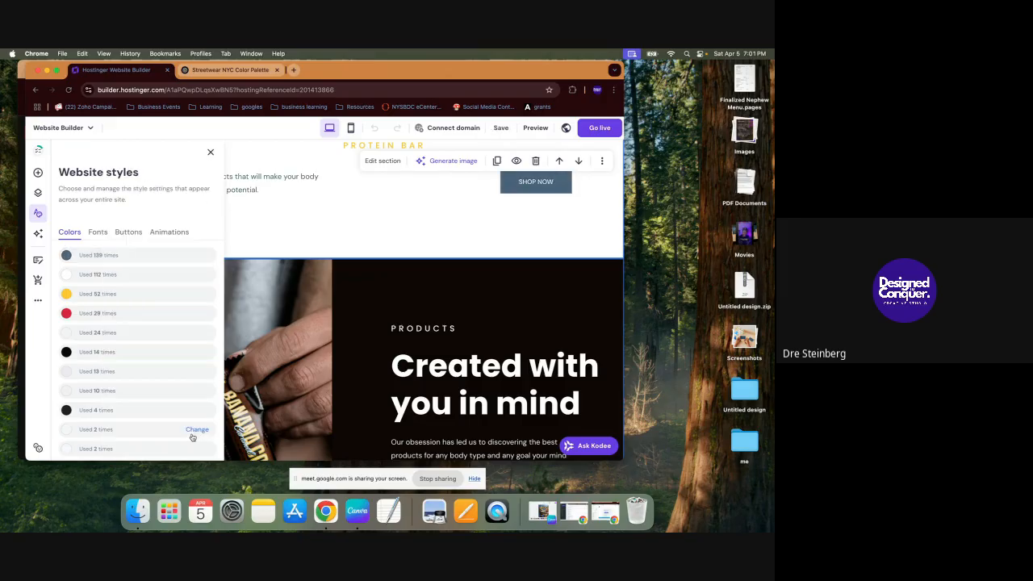
{"action": "scroll", "coordinate": [373, 338], "scroll_direction": "up", "scroll_amount": 8}
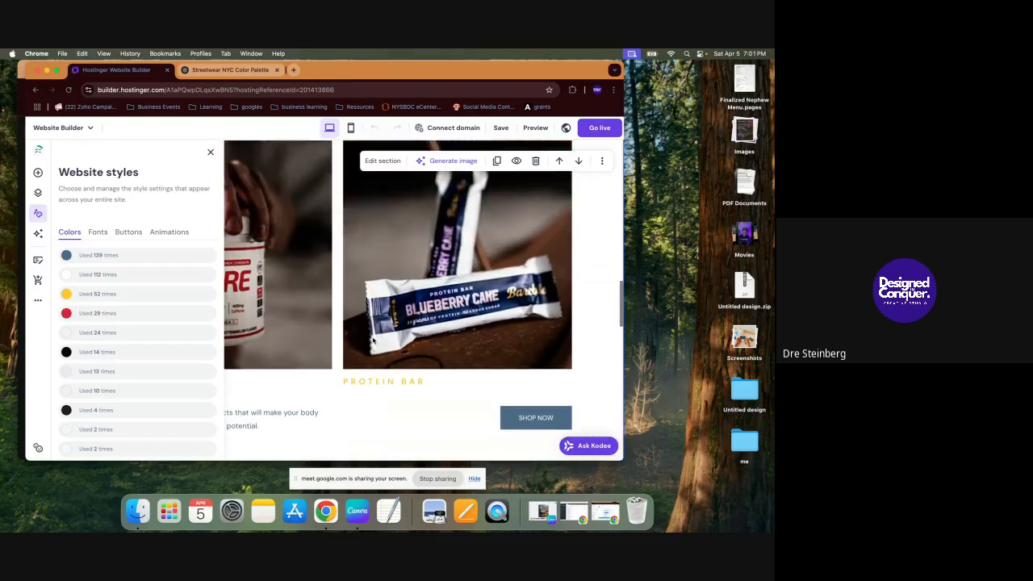
{"action": "scroll", "coordinate": [373, 338], "scroll_direction": "up", "scroll_amount": 10}
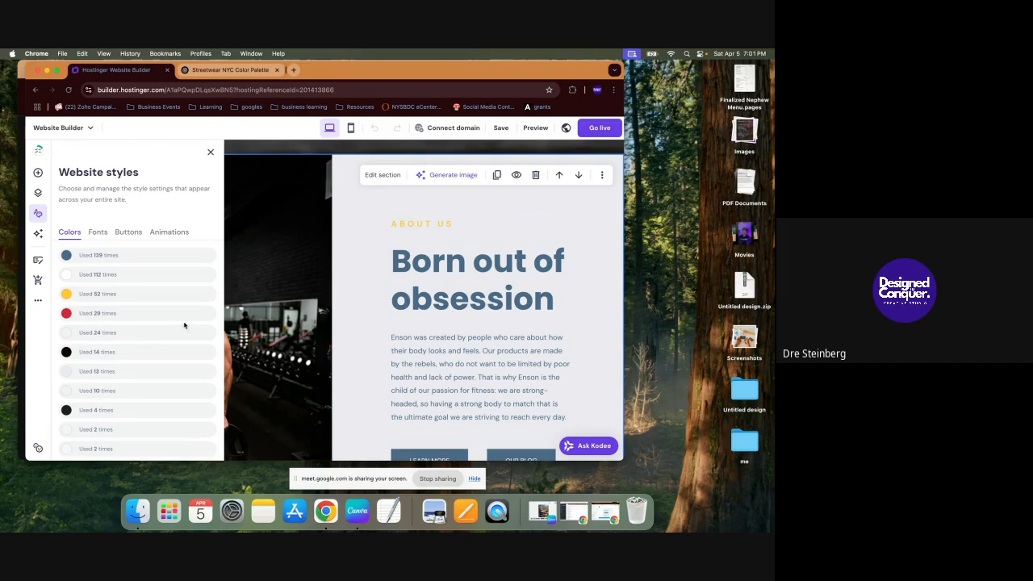
Step: Copy the Grit Tan code D6B98C from the ChatGPT Midnight City Palette and return to the Hostinger Website Builder
{"action": "left_click", "coordinate": [234, 70]}
{"action": "scroll", "coordinate": [255, 268], "scroll_direction": "up", "scroll_amount": 1}
{"action": "scroll", "coordinate": [256, 268], "scroll_direction": "down", "scroll_amount": 1}
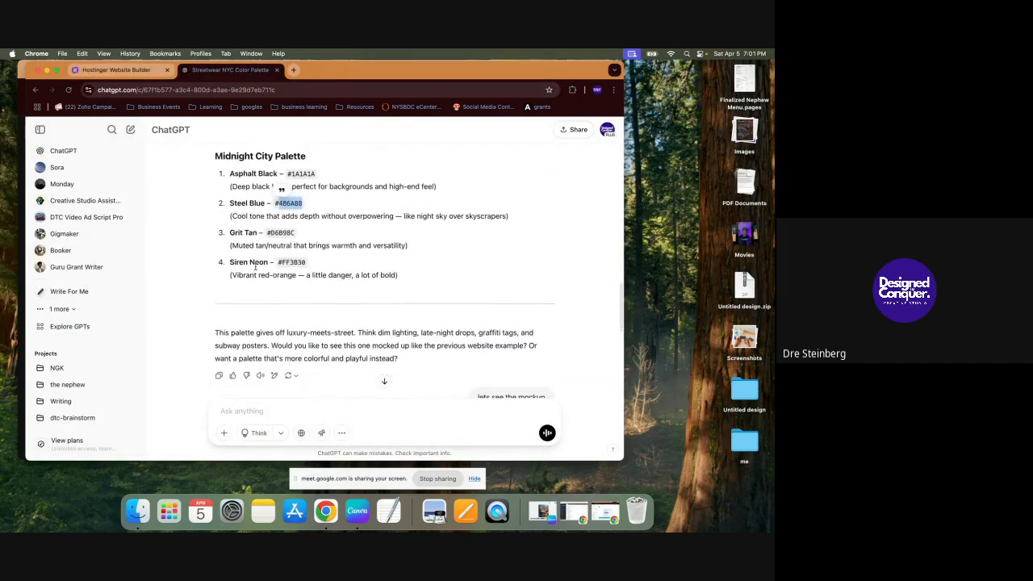
{"action": "scroll", "coordinate": [256, 268], "scroll_direction": "down", "scroll_amount": 2}
{"action": "scroll", "coordinate": [255, 269], "scroll_direction": "up", "scroll_amount": 3}
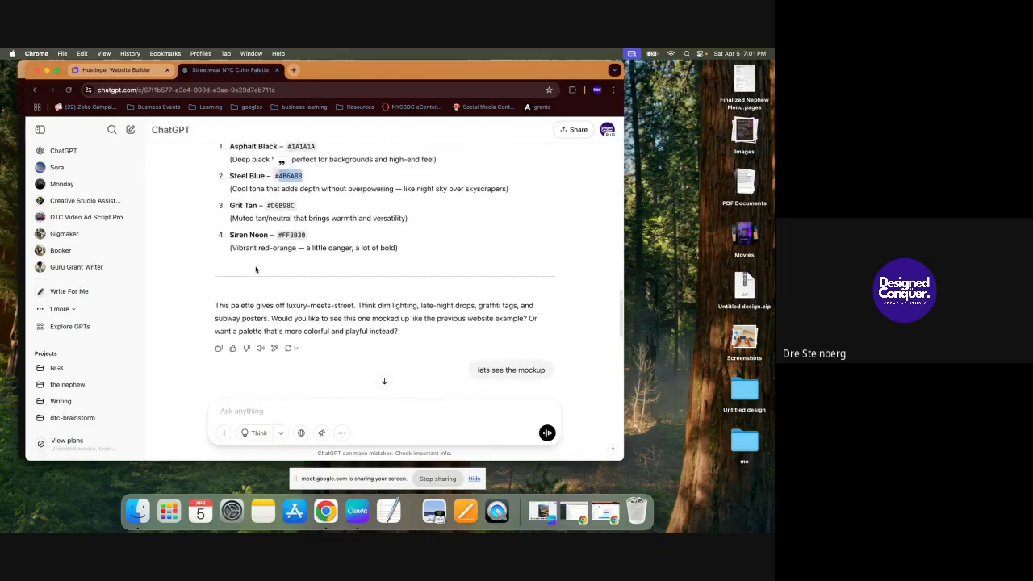
{"action": "double_click", "coordinate": [281, 205]}
{"action": "key", "text": "ctrl+c"}
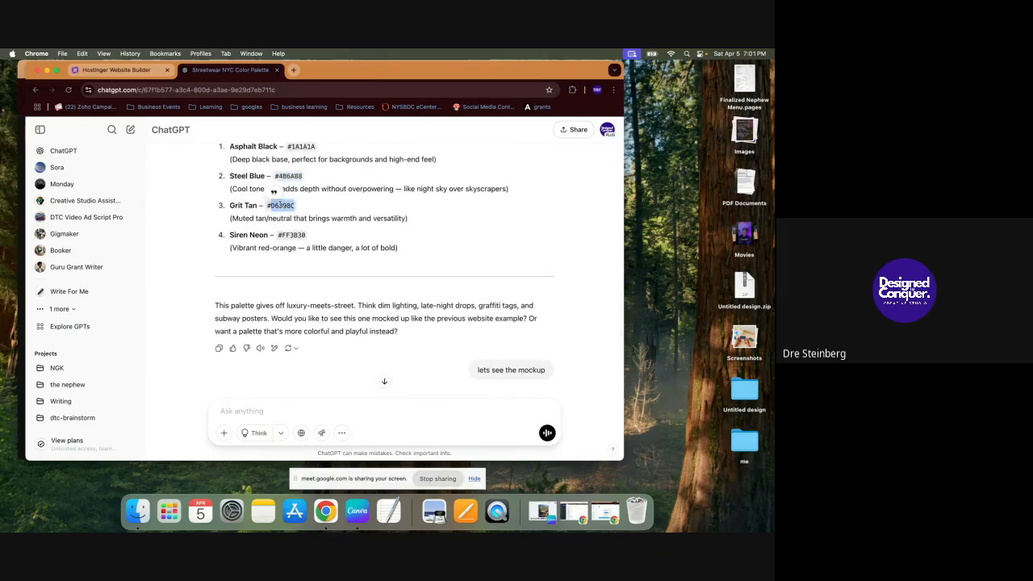
{"action": "left_click", "coordinate": [139, 70]}
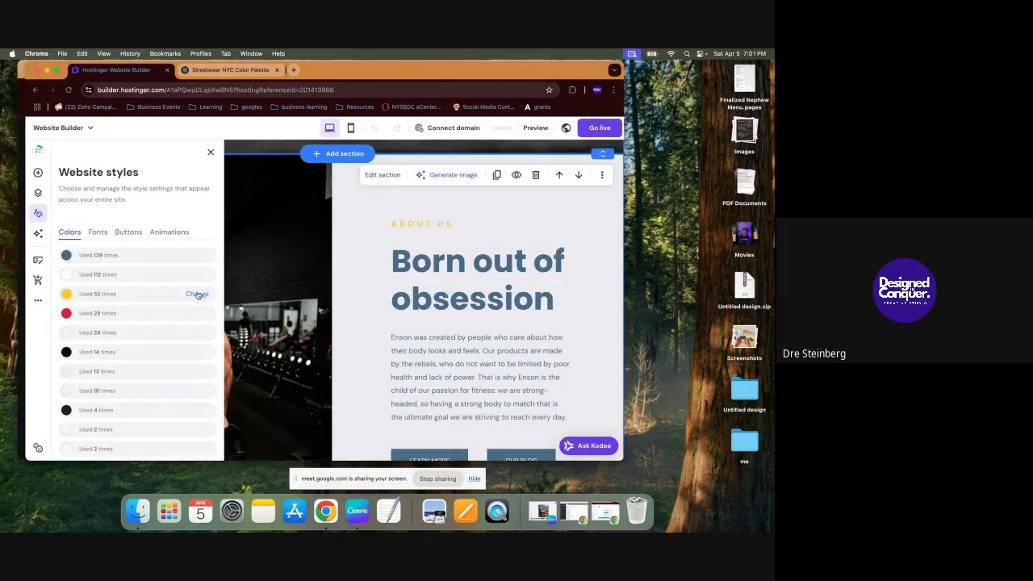
Step: Set the third website color to D6B98C across the site
{"action": "left_click", "coordinate": [197, 294]}
{"action": "left_click", "coordinate": [190, 336]}
{"action": "left_click", "coordinate": [179, 386]}
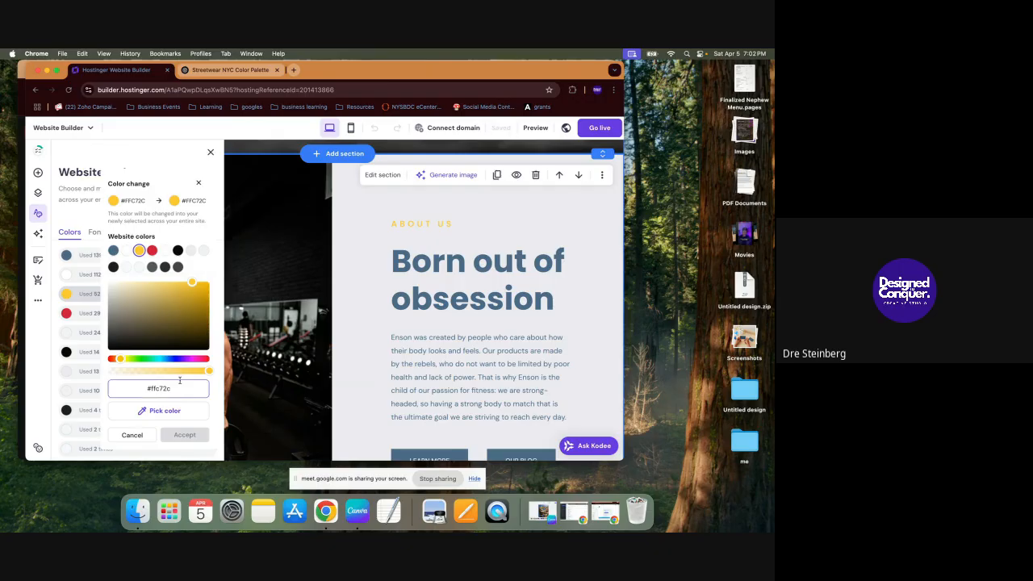
{"action": "key", "text": "ctrl+a"}
{"action": "key", "text": "ctrl+v"}
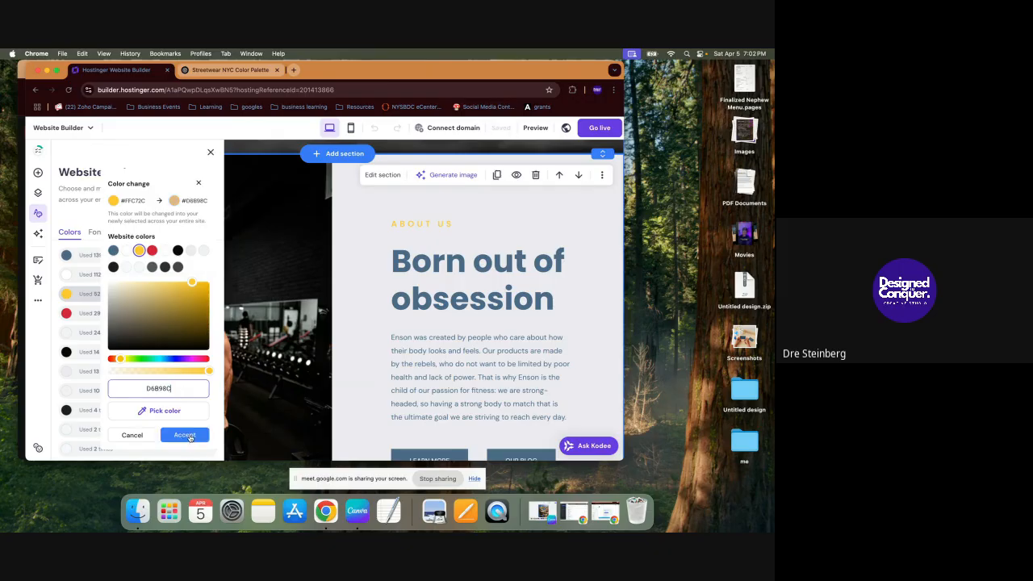
{"action": "left_click", "coordinate": [185, 435]}
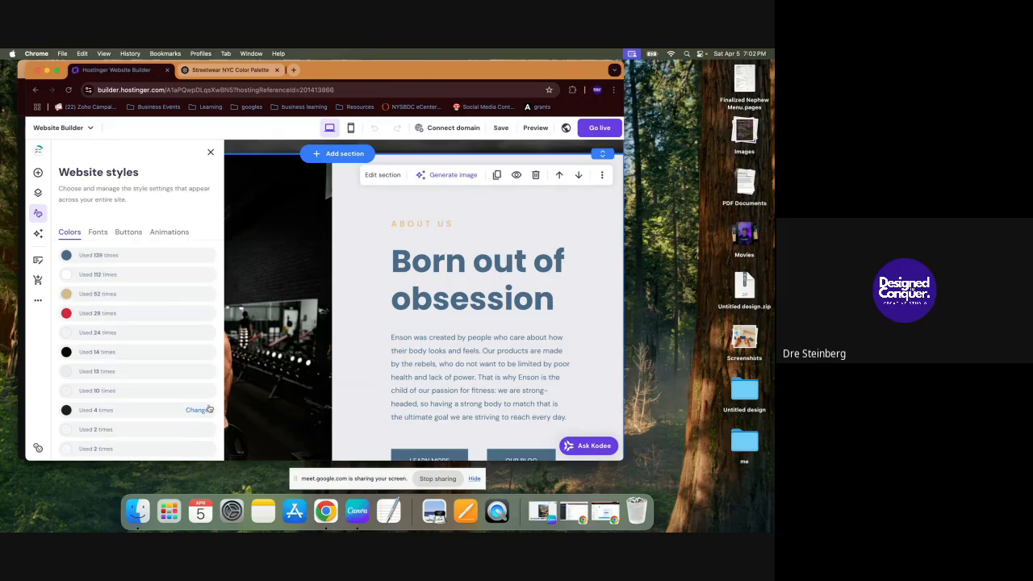
Step: Examine the recolored page down to the "Created with you in mind" products section and close the website styles
{"action": "scroll", "coordinate": [404, 333], "scroll_direction": "down", "scroll_amount": 10}
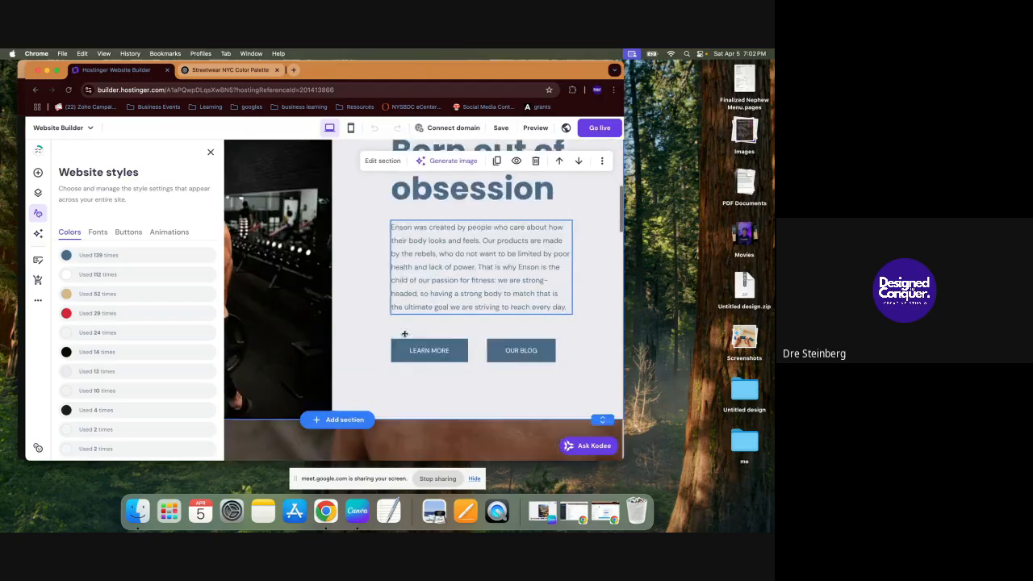
{"action": "scroll", "coordinate": [405, 333], "scroll_direction": "down", "scroll_amount": 4}
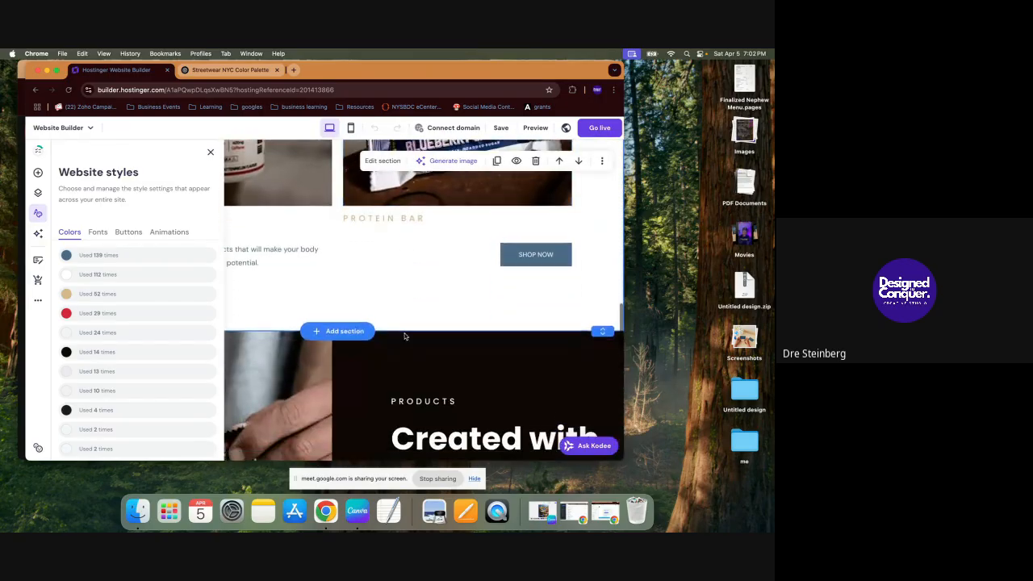
{"action": "scroll", "coordinate": [378, 286], "scroll_direction": "down", "scroll_amount": 2}
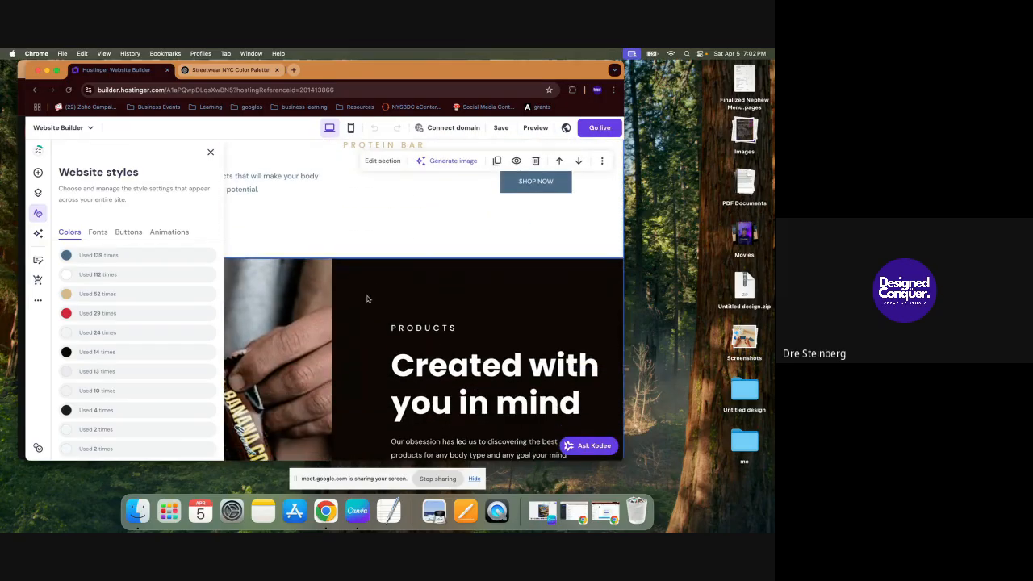
{"action": "left_click", "coordinate": [313, 307]}
{"action": "scroll", "coordinate": [313, 308], "scroll_direction": "down", "scroll_amount": 3}
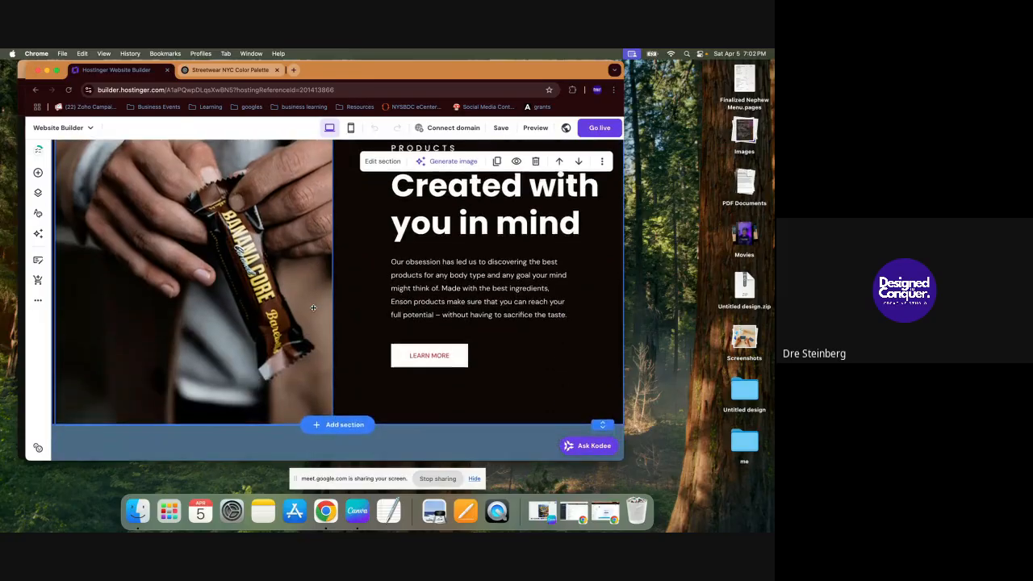
{"action": "scroll", "coordinate": [379, 323], "scroll_direction": "up", "scroll_amount": 4}
{"action": "scroll", "coordinate": [436, 331], "scroll_direction": "down", "scroll_amount": 5}
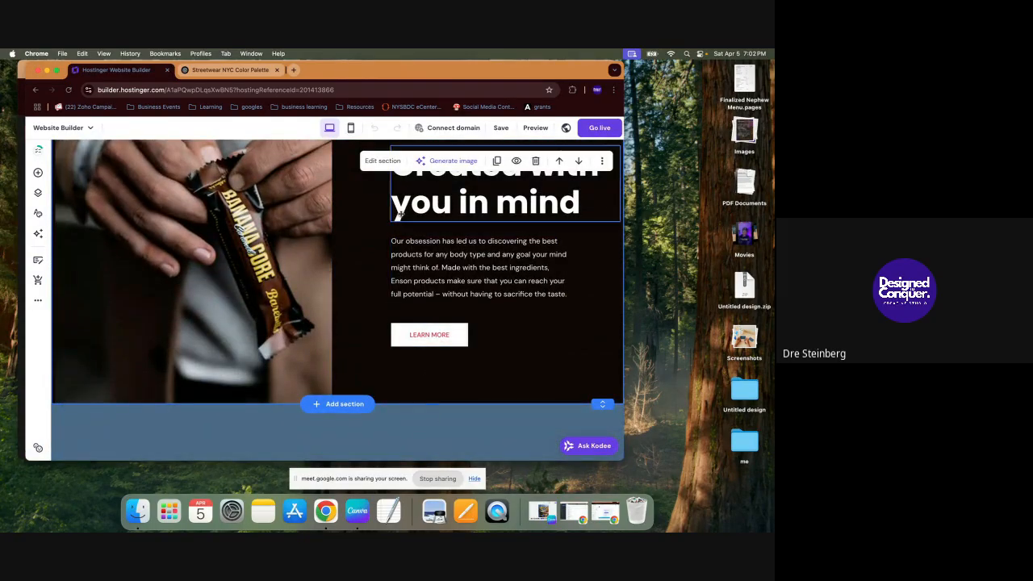
Step: Switch to the Google Meet window, choose to stay in the call, and return to the Hostinger Website Builder
{"action": "key", "text": "ctrl+Up"}
{"action": "left_click", "coordinate": [275, 333]}
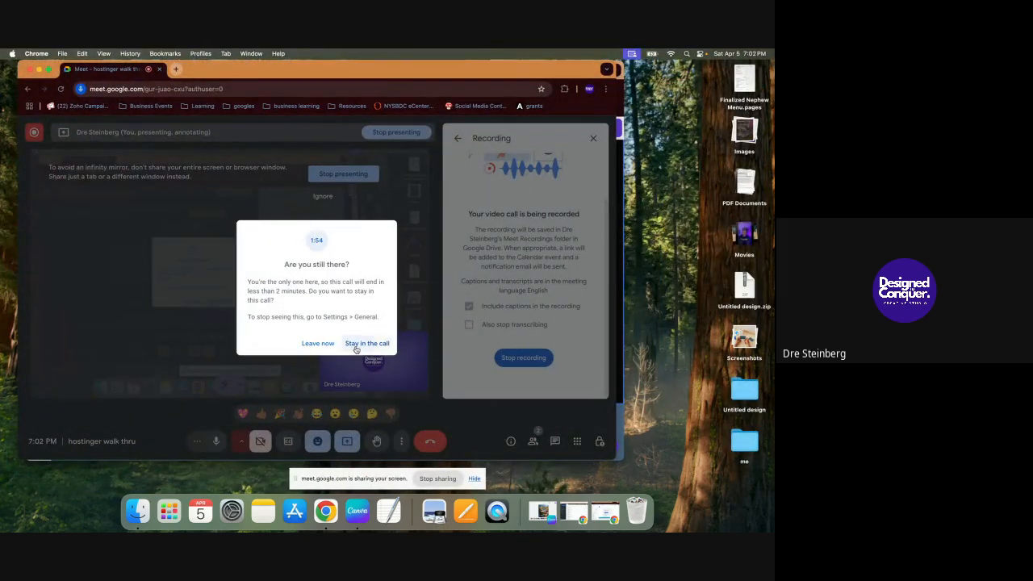
{"action": "left_click", "coordinate": [356, 349]}
{"action": "key", "text": "ctrl+Up"}
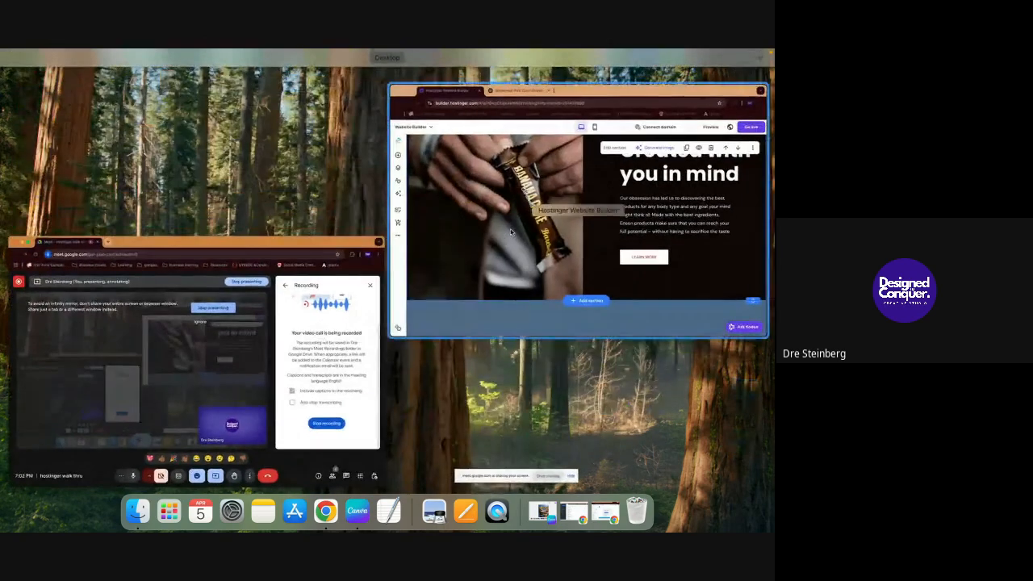
{"action": "left_click", "coordinate": [421, 278]}
Step: Open the heading font settings for editing in the website's text styles
{"action": "scroll", "coordinate": [358, 319], "scroll_direction": "up", "scroll_amount": 2}
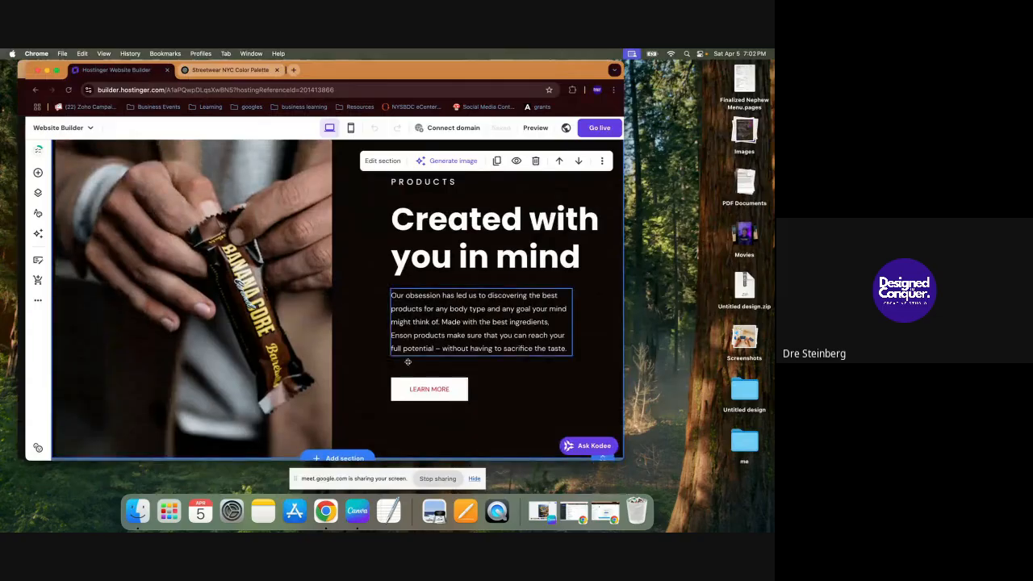
{"action": "scroll", "coordinate": [385, 246], "scroll_direction": "up", "scroll_amount": 5}
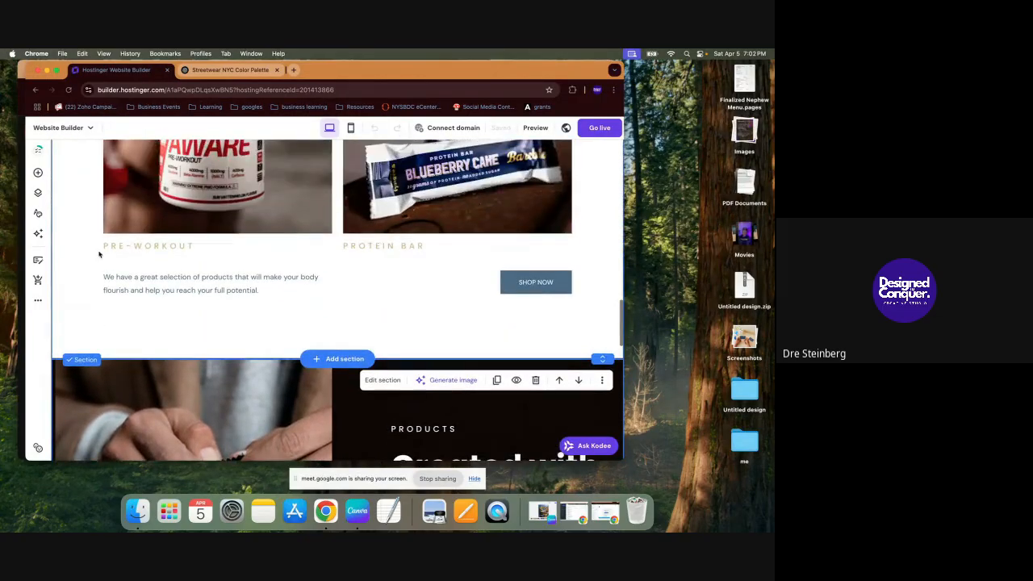
{"action": "left_click", "coordinate": [38, 214]}
{"action": "left_click", "coordinate": [98, 233]}
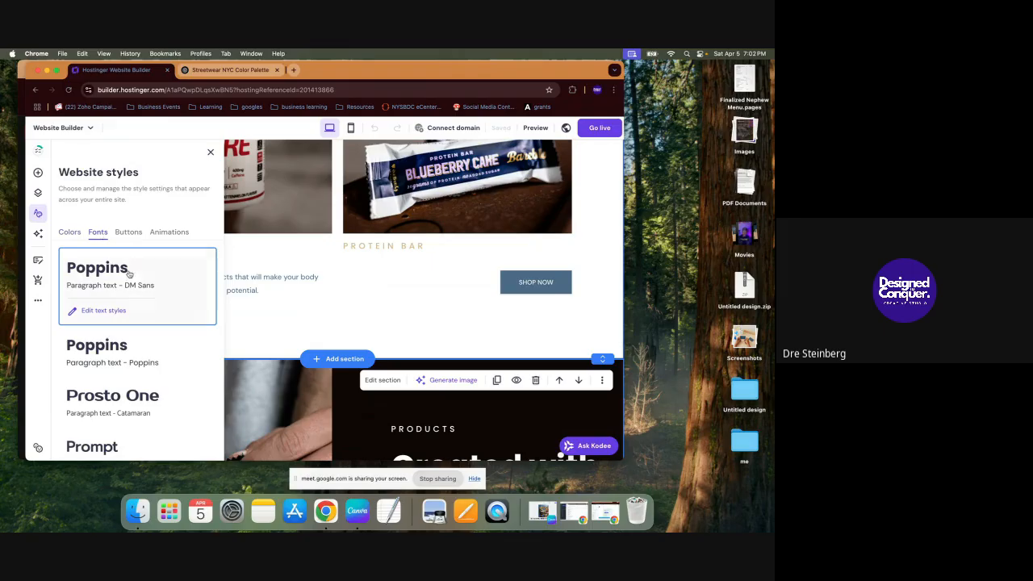
{"action": "left_click", "coordinate": [103, 311]}
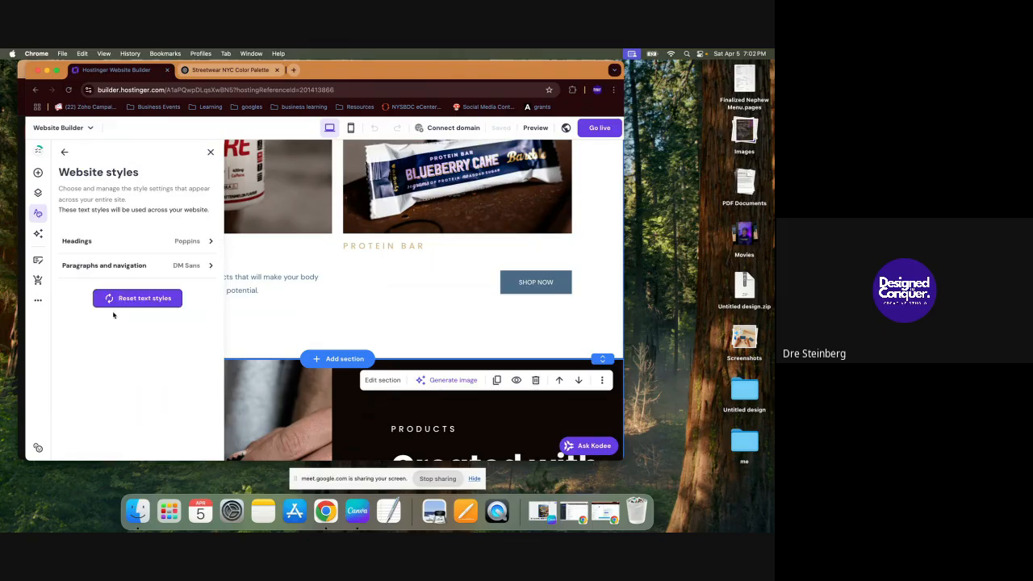
{"action": "left_click", "coordinate": [195, 238]}
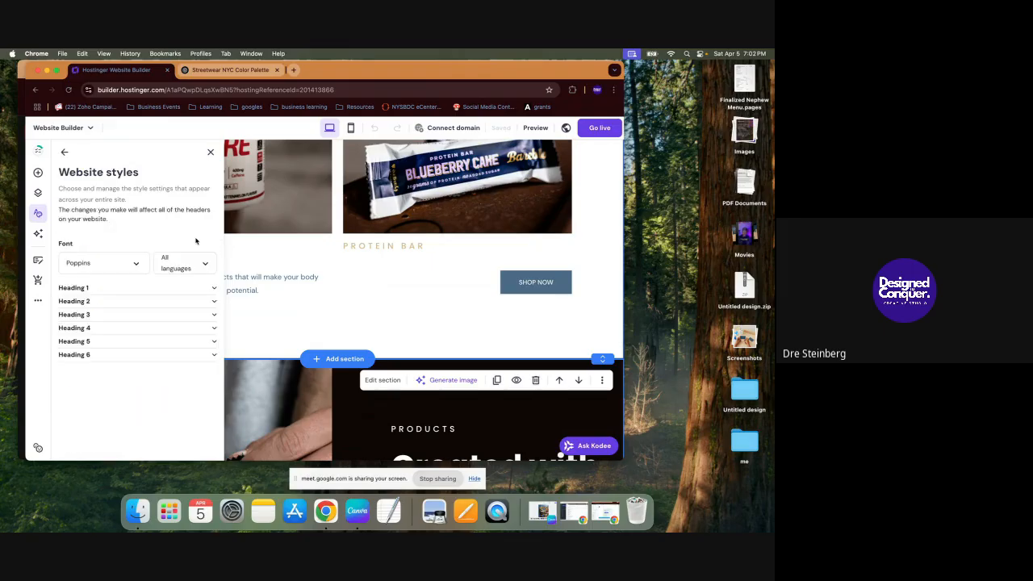
Step: Try ADLaM Display and Alegreya Sans as the website's heading font, checking them on the "Created with you in mind" section
{"action": "left_click", "coordinate": [127, 265]}
{"action": "scroll", "coordinate": [117, 325], "scroll_direction": "down", "scroll_amount": 3}
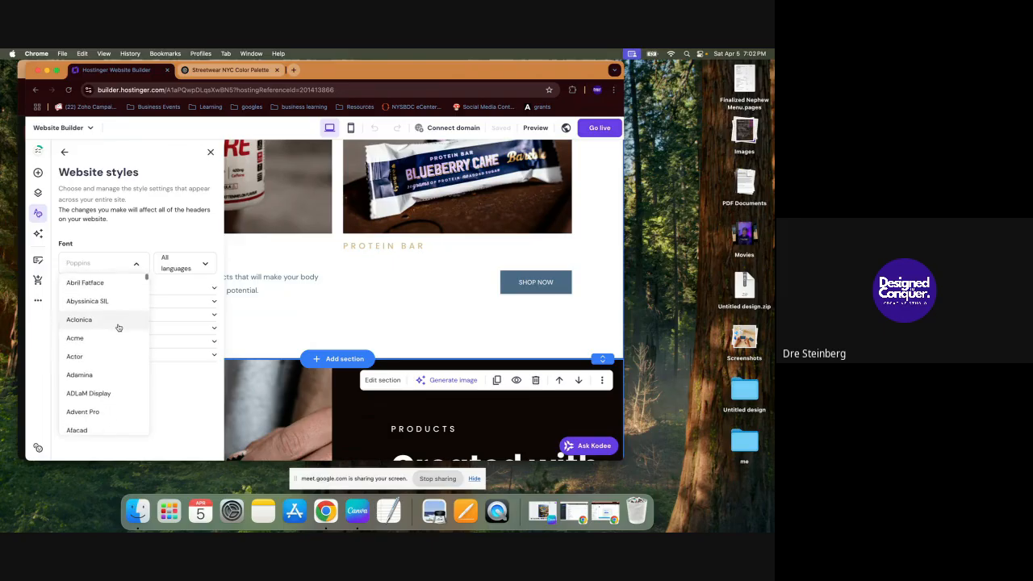
{"action": "scroll", "coordinate": [117, 327], "scroll_direction": "down", "scroll_amount": 1}
{"action": "left_click", "coordinate": [111, 371]}
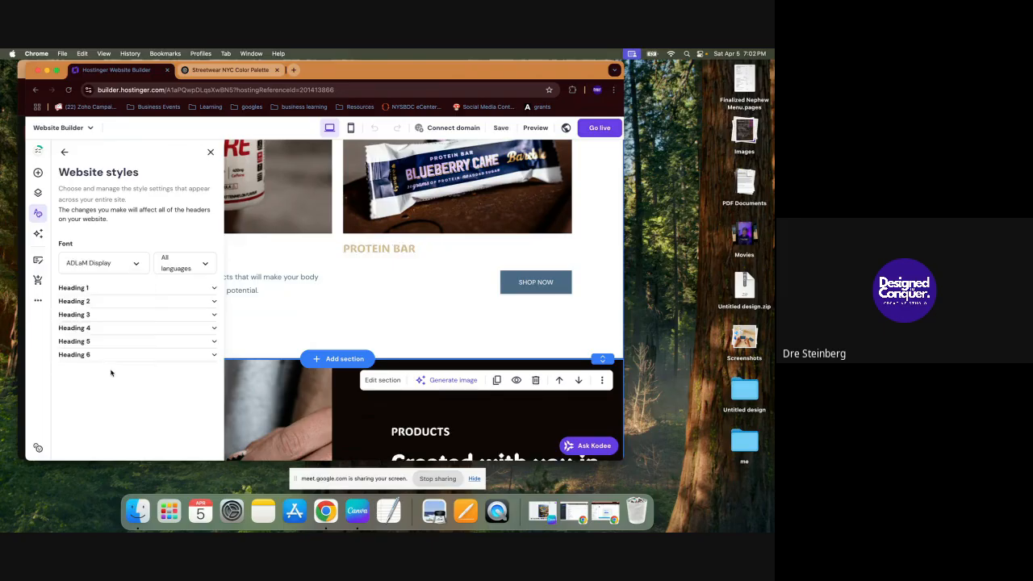
{"action": "scroll", "coordinate": [347, 373], "scroll_direction": "down", "scroll_amount": 3}
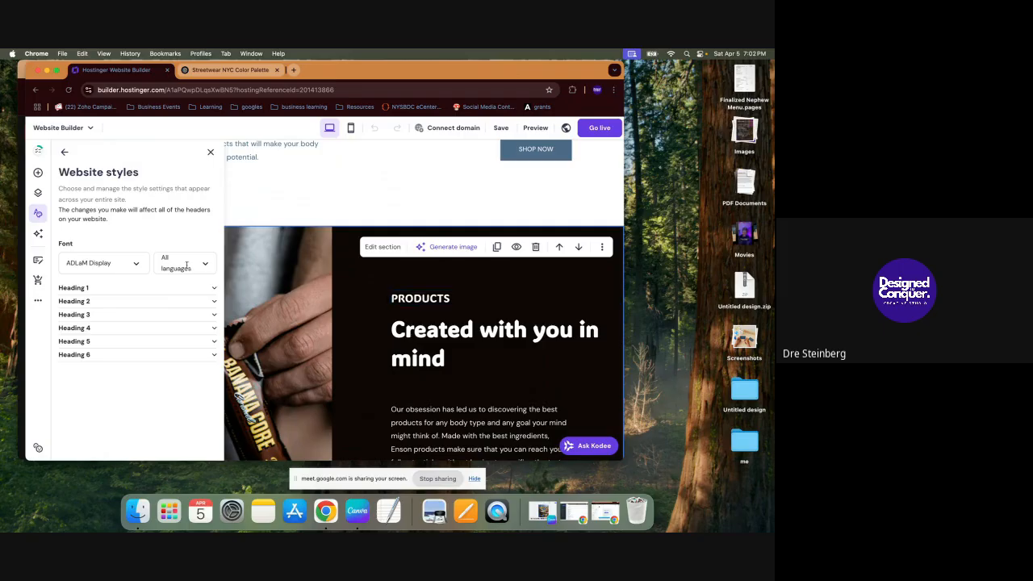
{"action": "left_click", "coordinate": [130, 270]}
{"action": "scroll", "coordinate": [99, 363], "scroll_direction": "down", "scroll_amount": 3}
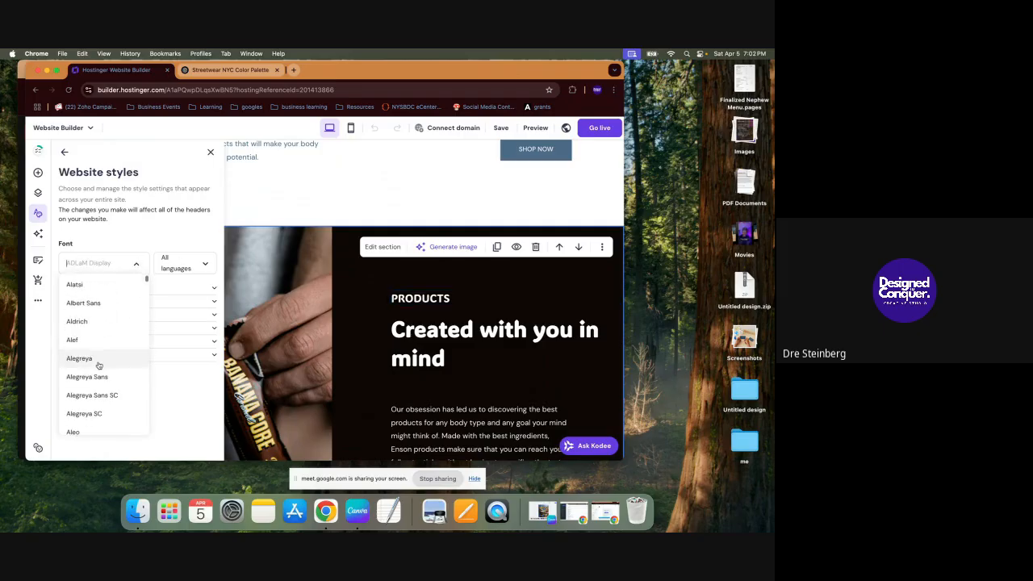
{"action": "left_click", "coordinate": [101, 378]}
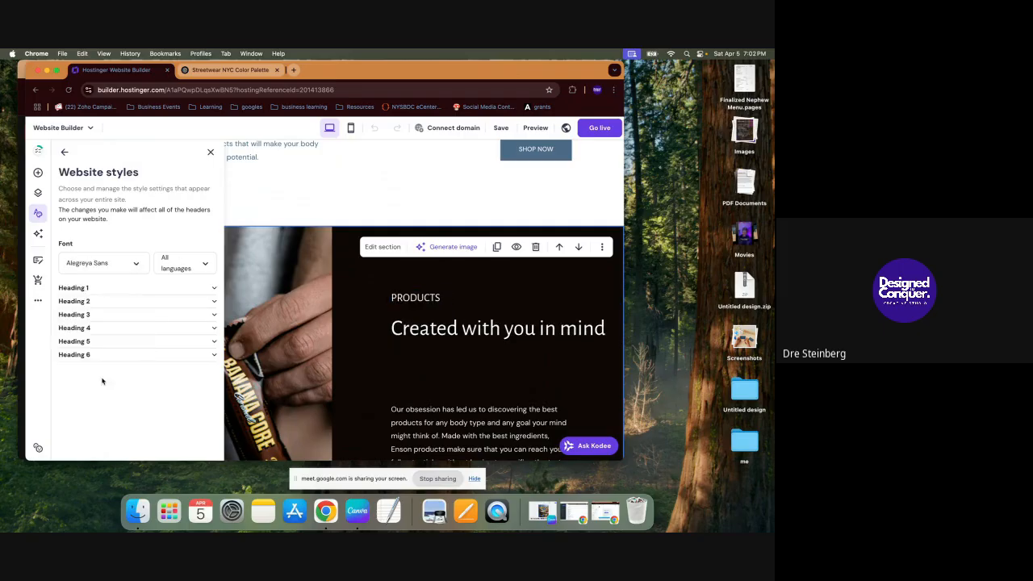
Step: Try Big Shoulders as the font for all website headings
{"action": "left_click", "coordinate": [128, 268]}
{"action": "scroll", "coordinate": [104, 363], "scroll_direction": "down", "scroll_amount": 10}
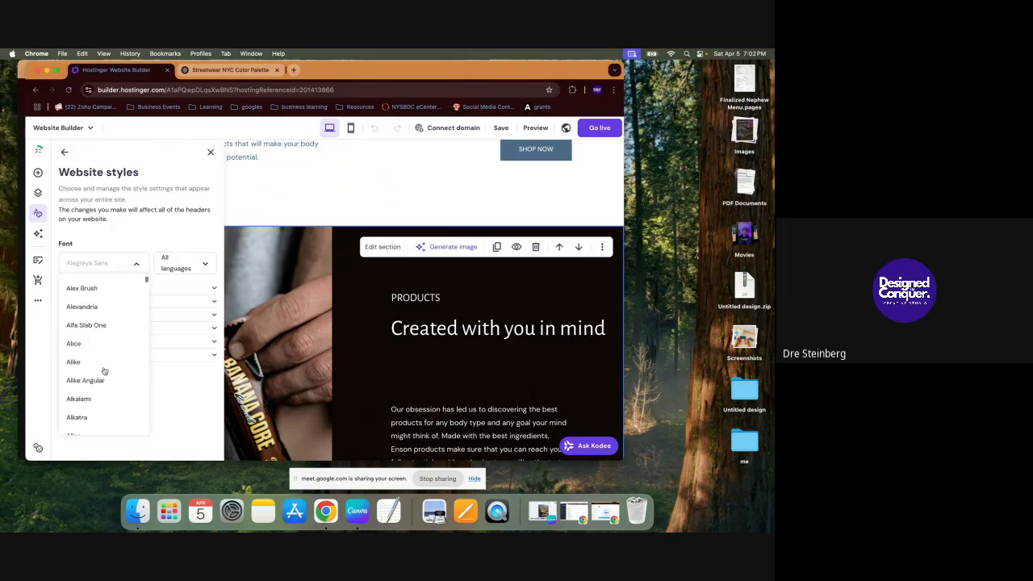
{"action": "scroll", "coordinate": [104, 371], "scroll_direction": "down", "scroll_amount": 15}
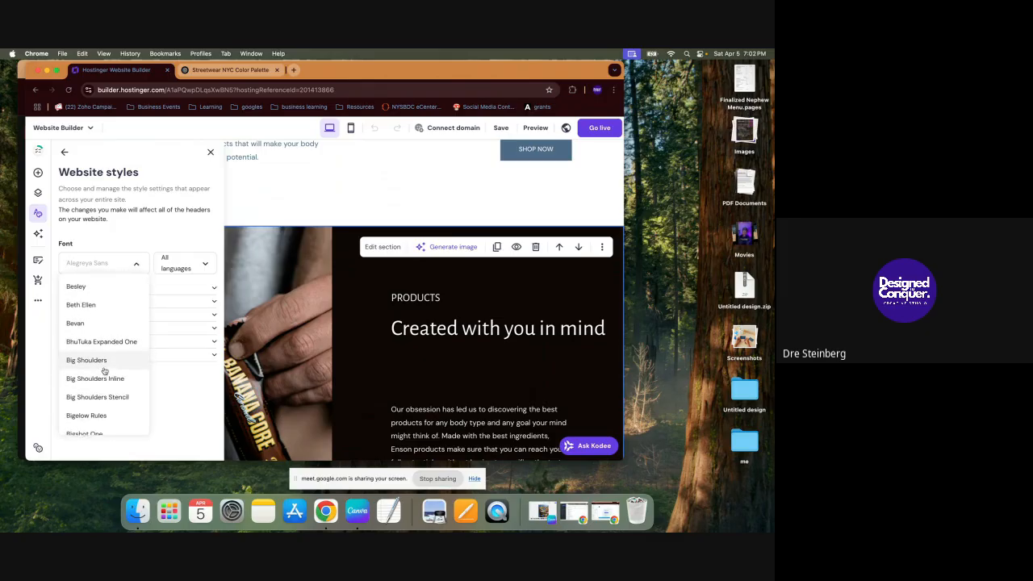
{"action": "left_click", "coordinate": [107, 361]}
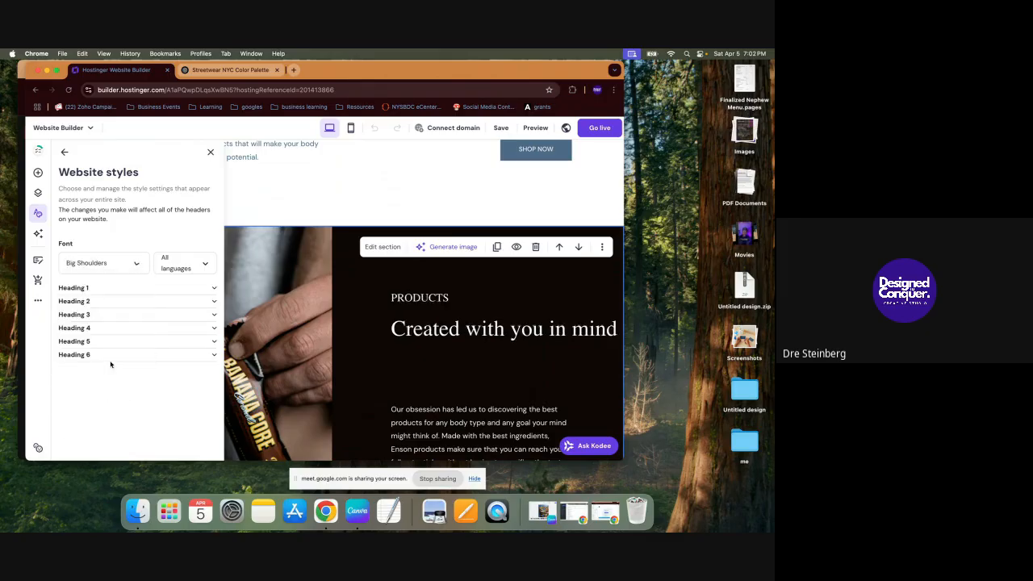
Step: Try Imprima and Asap as the font for all website headings
{"action": "left_click", "coordinate": [131, 259]}
{"action": "left_click", "coordinate": [133, 261]}
{"action": "left_click", "coordinate": [133, 261]}
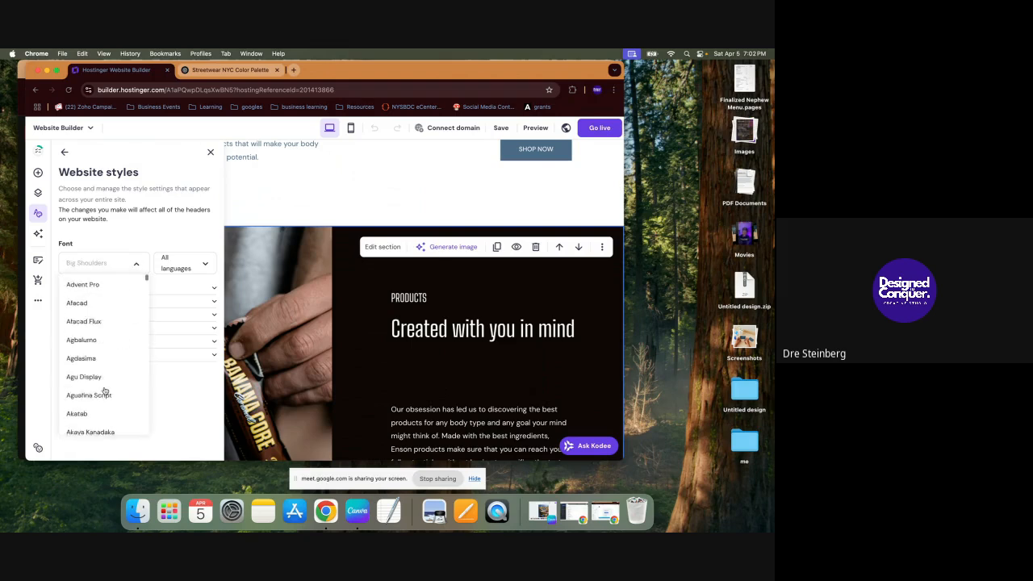
{"action": "scroll", "coordinate": [104, 391], "scroll_direction": "down", "scroll_amount": 5}
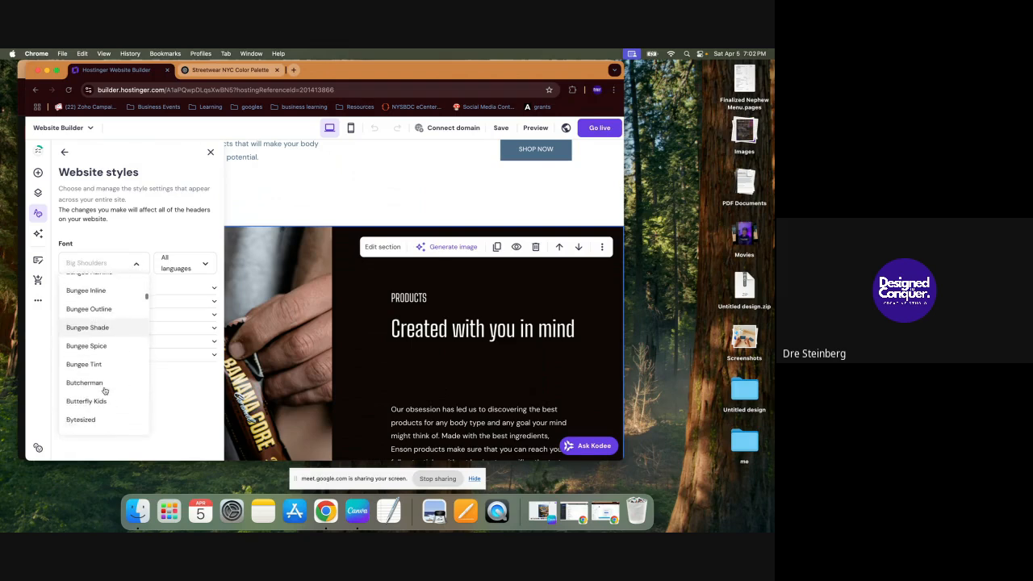
{"action": "scroll", "coordinate": [104, 391], "scroll_direction": "down", "scroll_amount": 5}
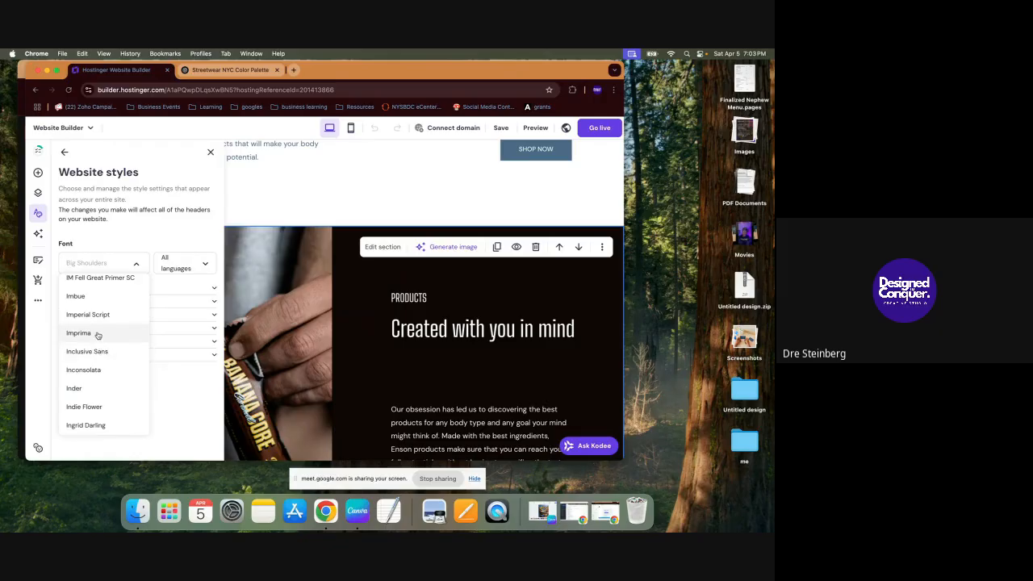
{"action": "left_click", "coordinate": [100, 334]}
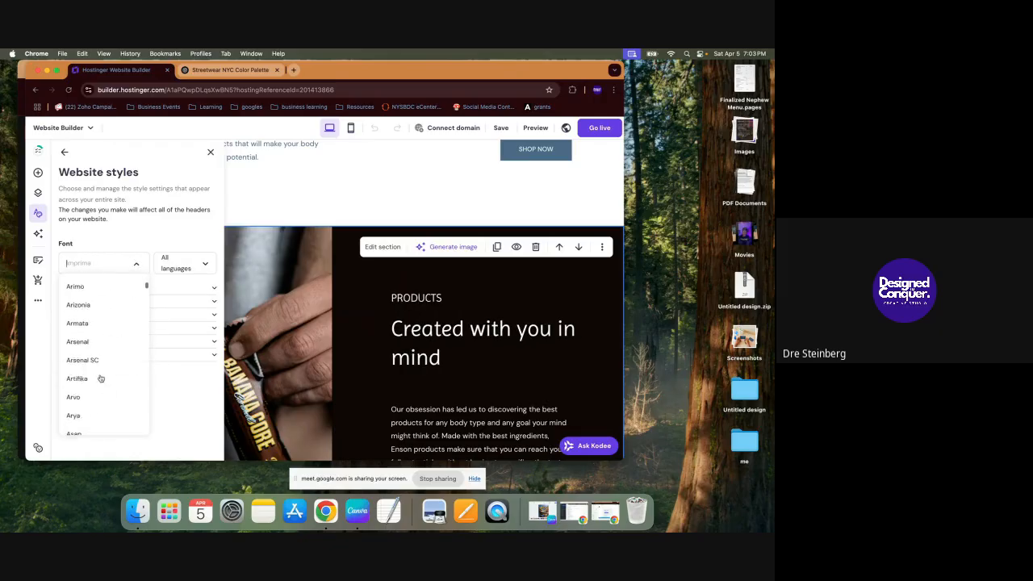
{"action": "left_click", "coordinate": [104, 391]}
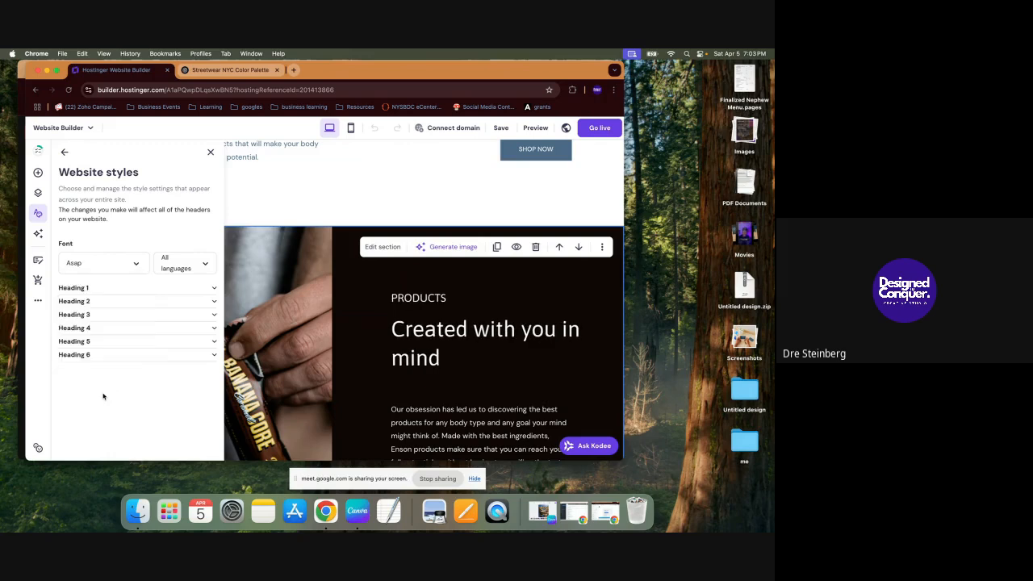
Step: Try Atomic Age and Courier Prime as the font for all website headings
{"action": "left_click", "coordinate": [135, 264]}
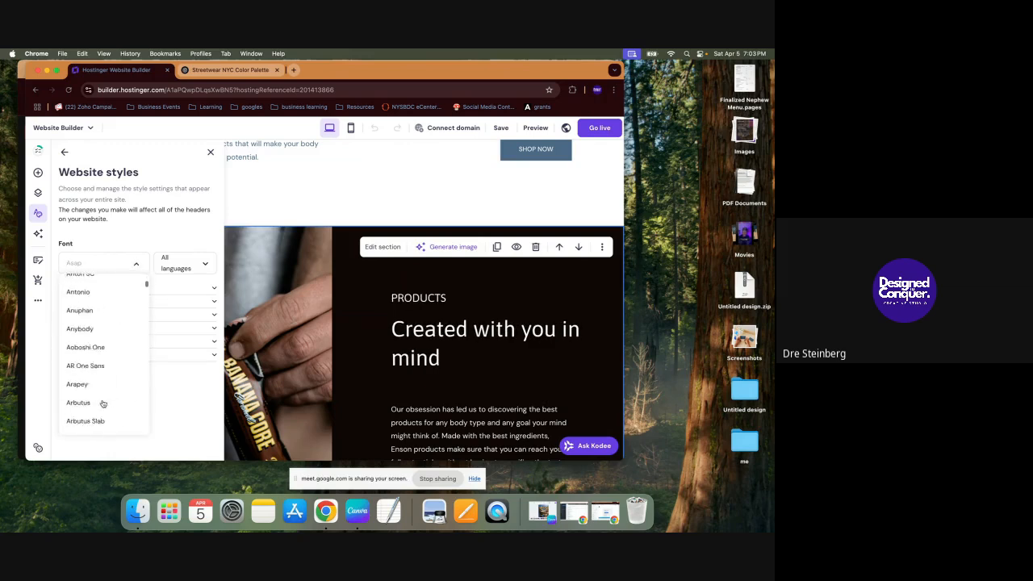
{"action": "scroll", "coordinate": [103, 403], "scroll_direction": "down", "scroll_amount": 5}
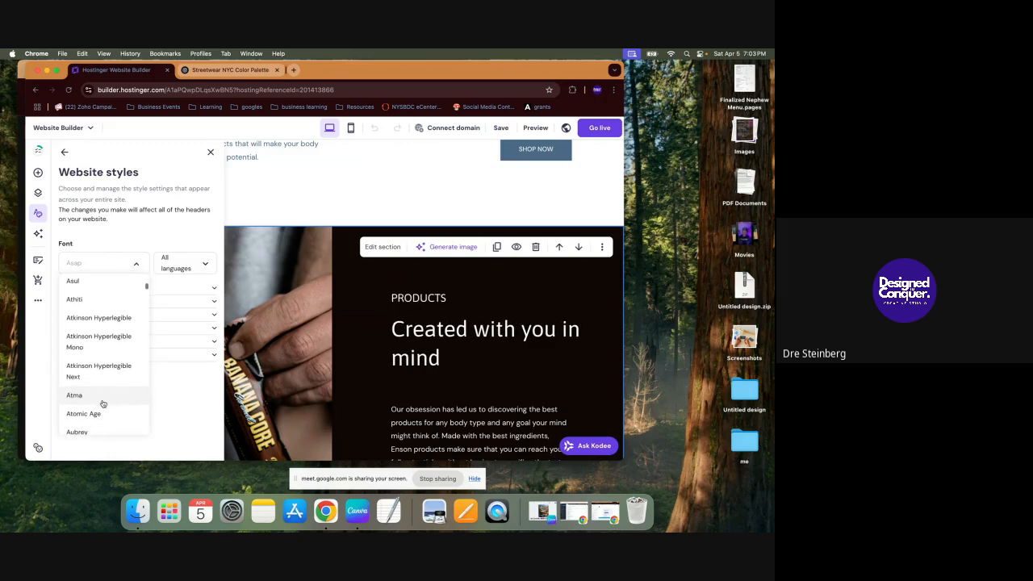
{"action": "scroll", "coordinate": [103, 401], "scroll_direction": "down", "scroll_amount": 1}
{"action": "left_click", "coordinate": [106, 398]}
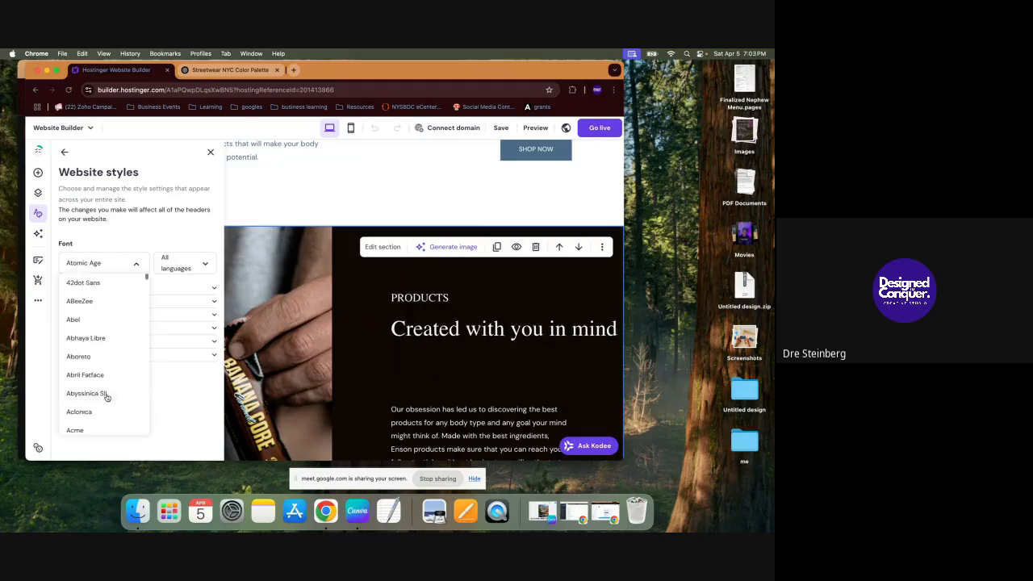
{"action": "left_click", "coordinate": [133, 261]}
{"action": "scroll", "coordinate": [101, 381], "scroll_direction": "down", "scroll_amount": 5}
{"action": "scroll", "coordinate": [102, 381], "scroll_direction": "down", "scroll_amount": 20}
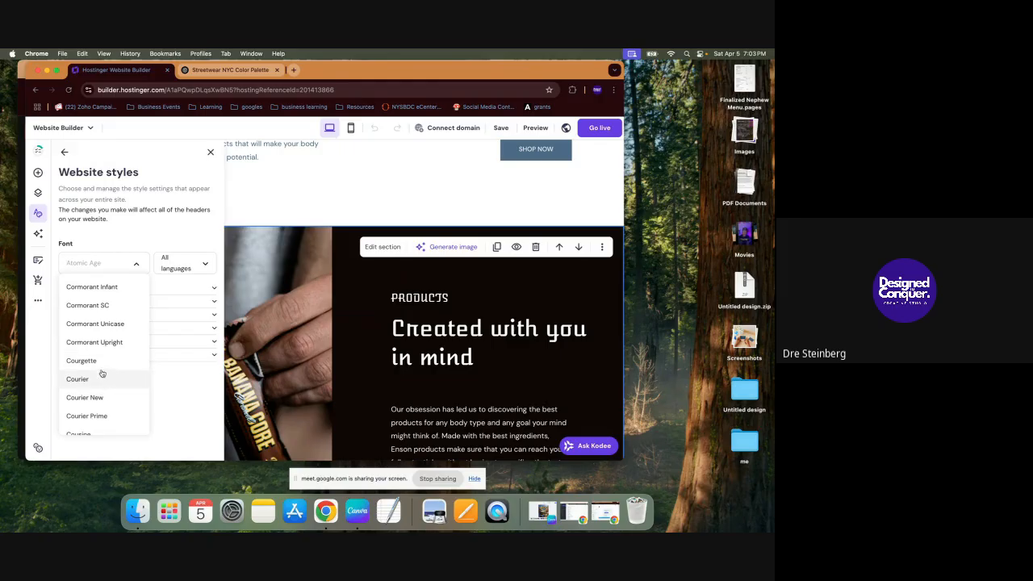
{"action": "left_click", "coordinate": [106, 417]}
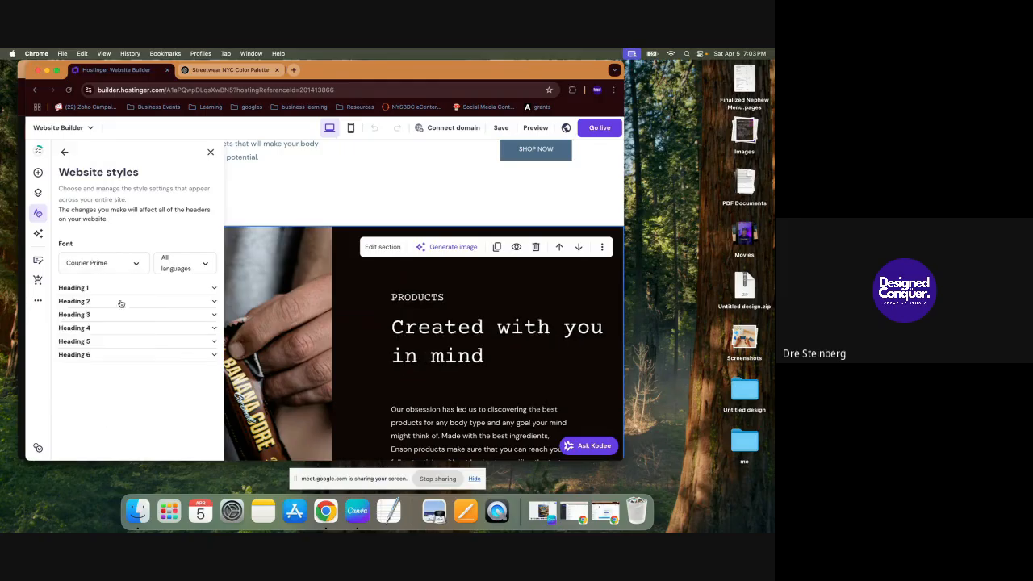
Step: Set the font of all website headings to Denk One
{"action": "left_click", "coordinate": [127, 265]}
{"action": "scroll", "coordinate": [109, 344], "scroll_direction": "down", "scroll_amount": 2}
{"action": "scroll", "coordinate": [111, 346], "scroll_direction": "down", "scroll_amount": 15}
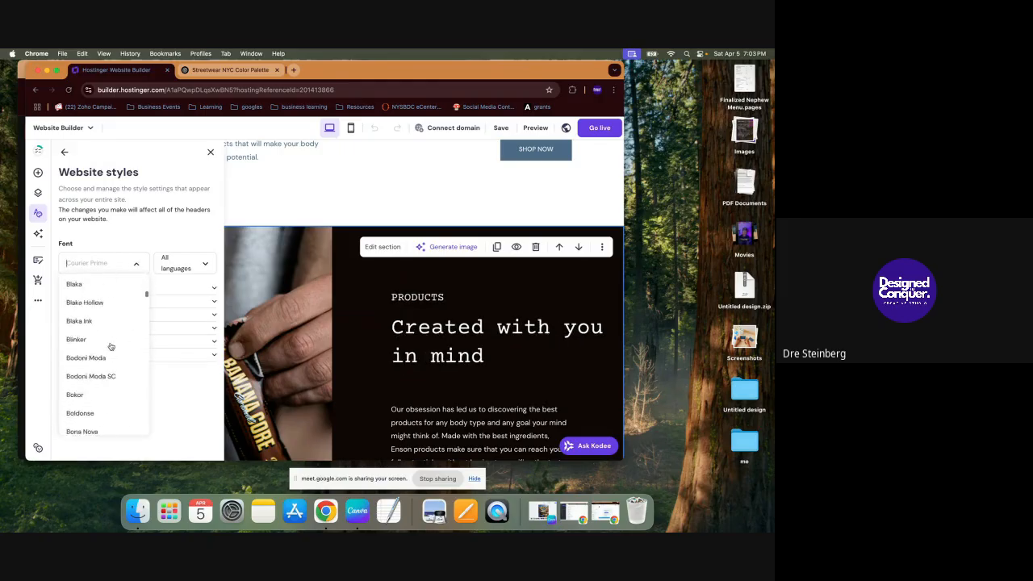
{"action": "scroll", "coordinate": [110, 346], "scroll_direction": "down", "scroll_amount": 8}
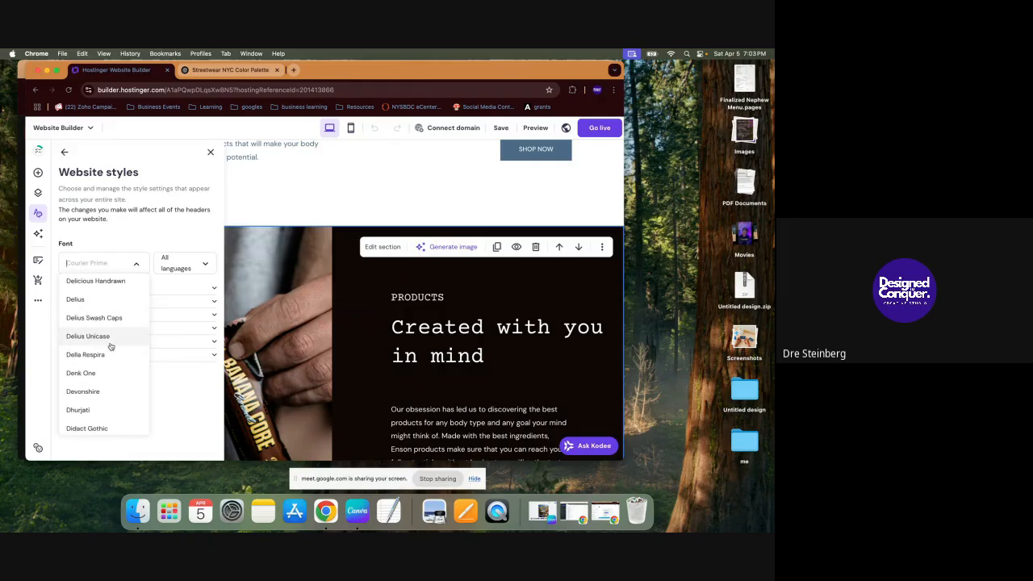
{"action": "left_click", "coordinate": [108, 377]}
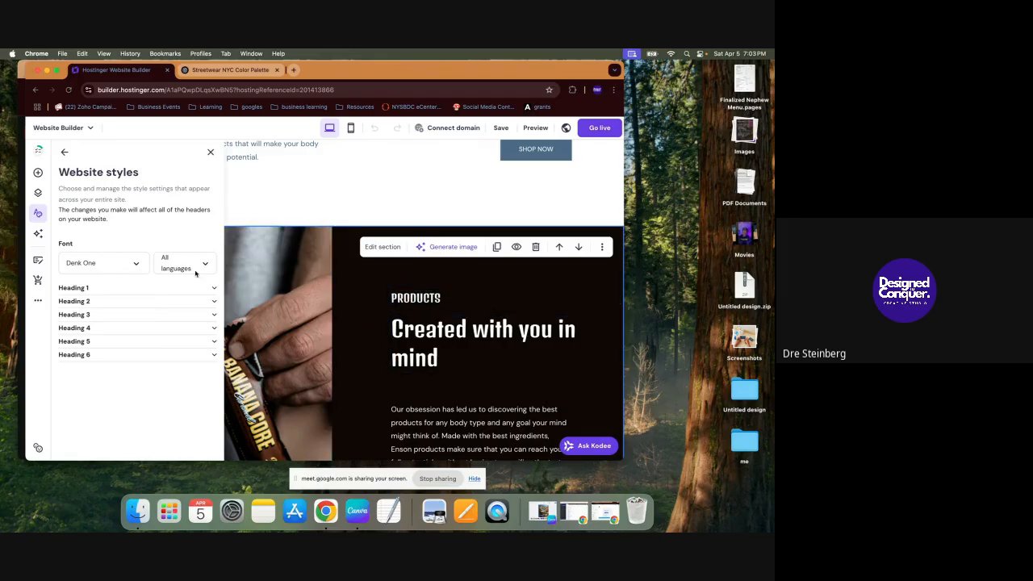
Step: Expand the Heading 1 style and set its text to all capitals
{"action": "left_click", "coordinate": [210, 290]}
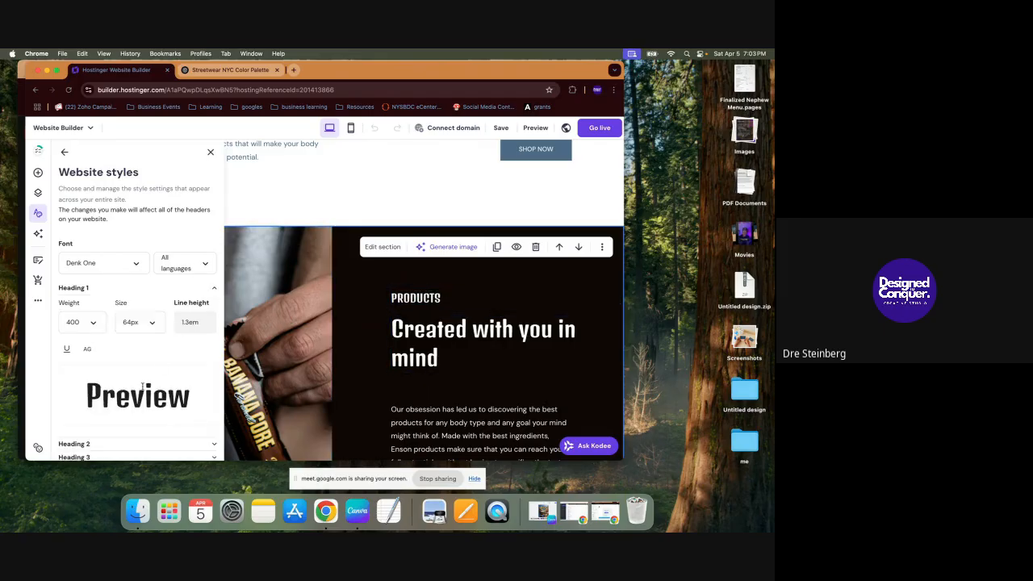
{"action": "scroll", "coordinate": [142, 386], "scroll_direction": "down", "scroll_amount": 1}
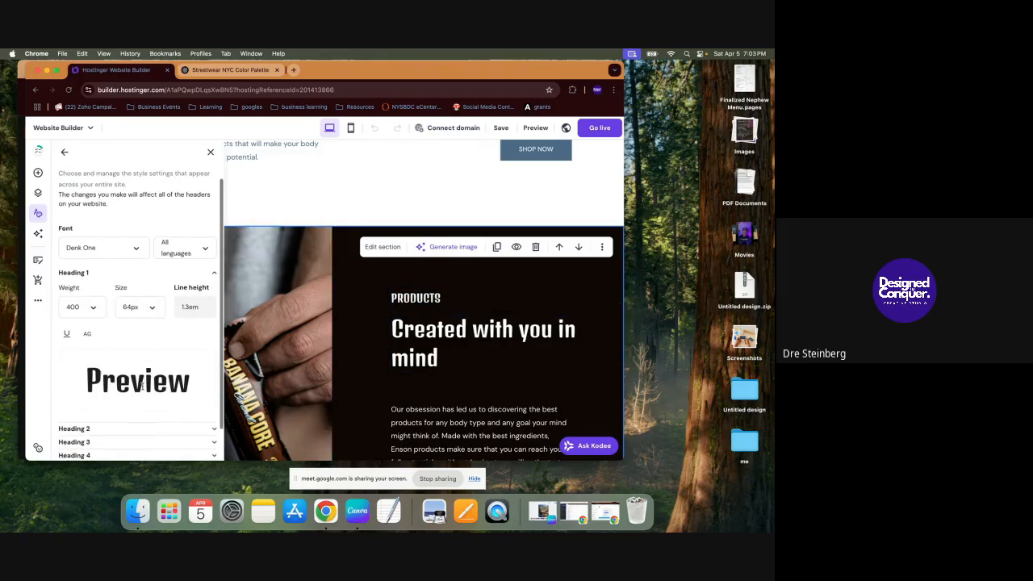
{"action": "left_click", "coordinate": [88, 321]}
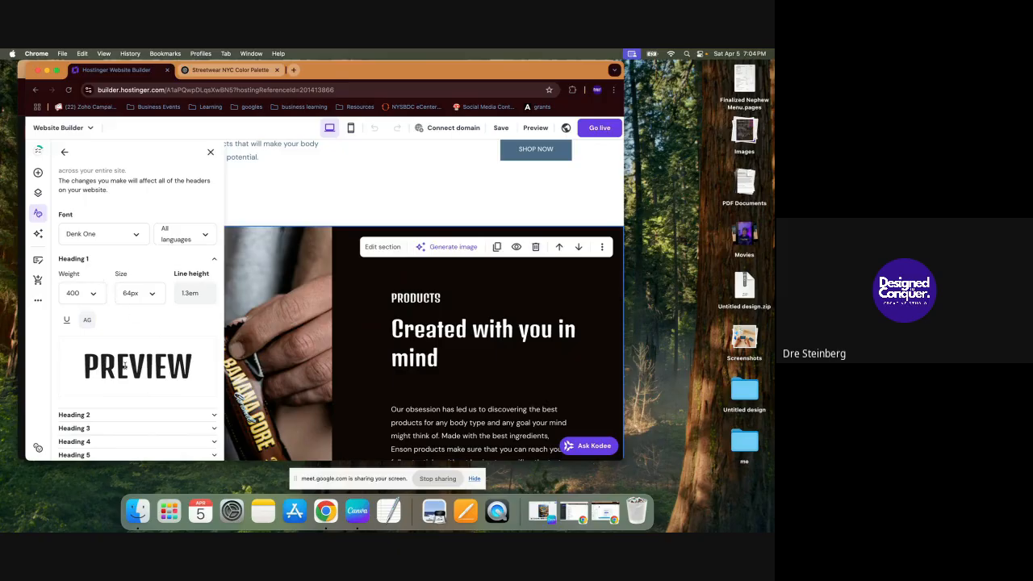
{"action": "scroll", "coordinate": [124, 366], "scroll_direction": "down", "scroll_amount": 1}
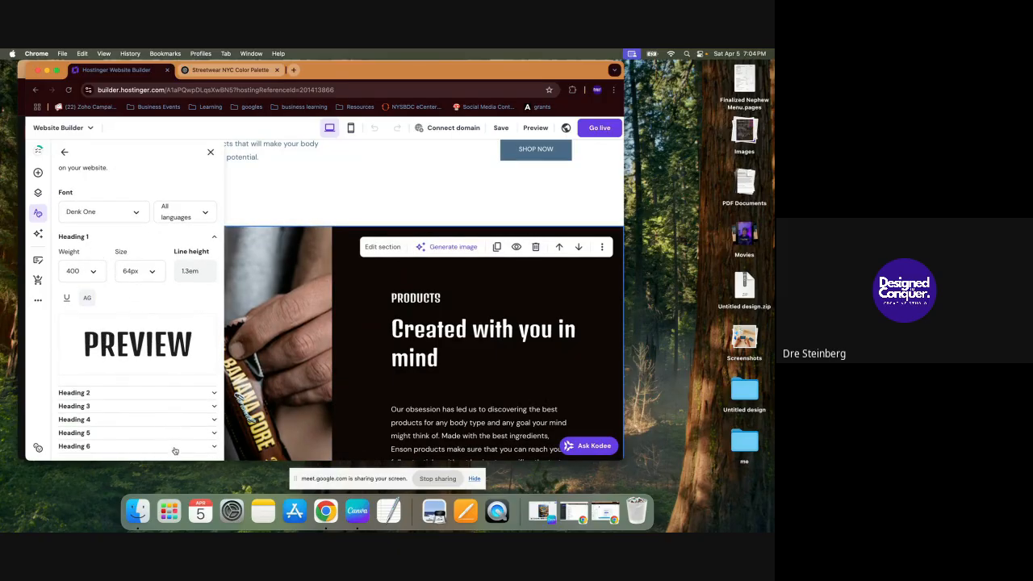
Step: Check which text styles the "PRODUCTS" and "Created with you in mind" headings use and return to the hero section
{"action": "left_click", "coordinate": [411, 295]}
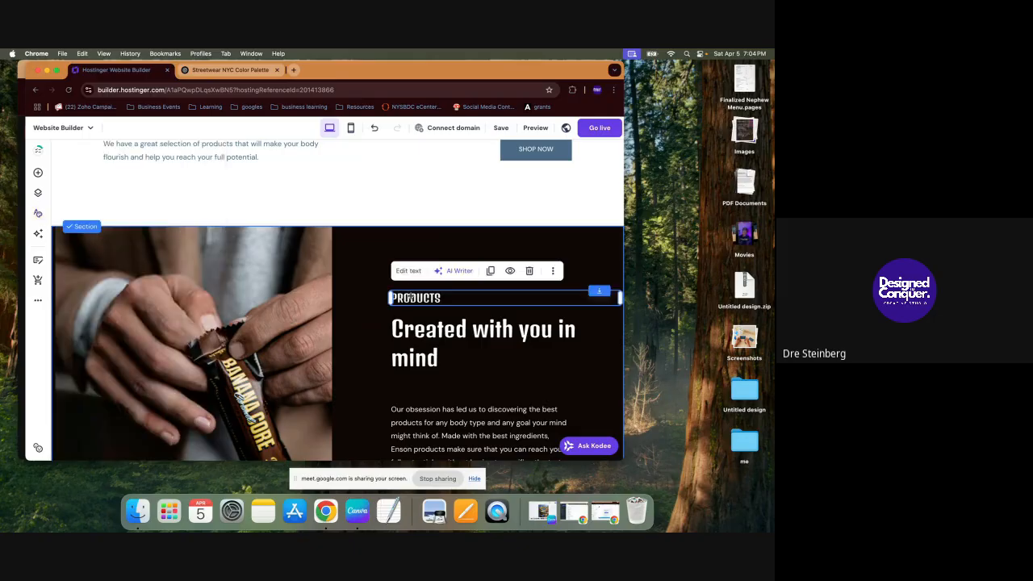
{"action": "left_click", "coordinate": [409, 271]}
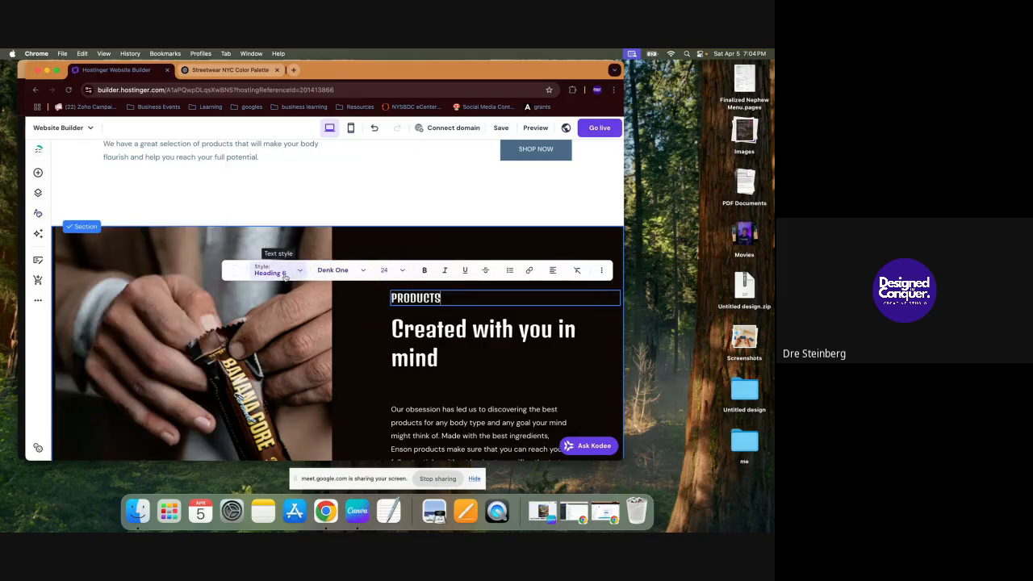
{"action": "left_click", "coordinate": [416, 335]}
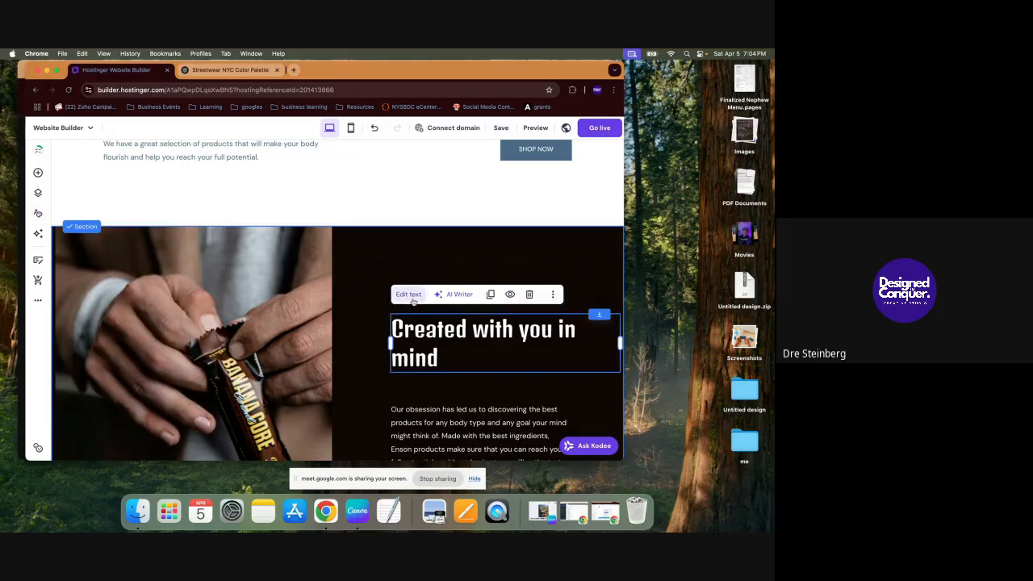
{"action": "left_click", "coordinate": [411, 296]}
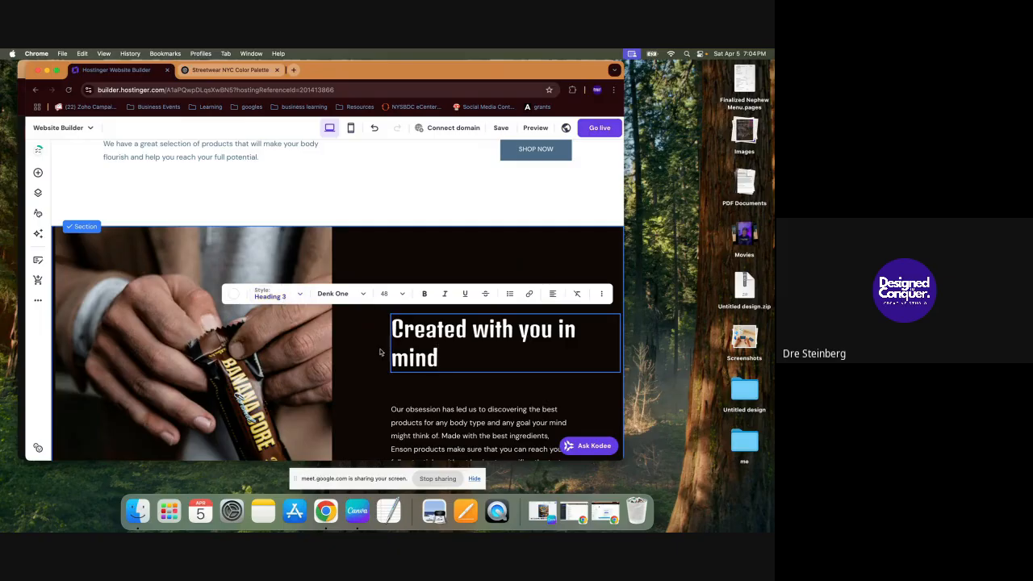
{"action": "key", "text": "Escape"}
{"action": "scroll", "coordinate": [371, 294], "scroll_direction": "up", "scroll_amount": 20}
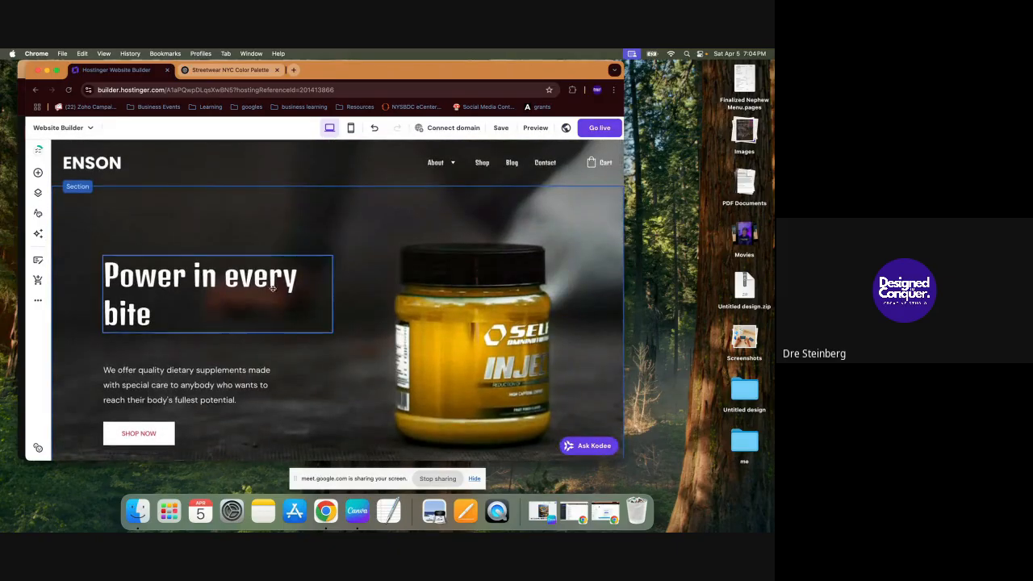
Step: Try the Heading 2 style on the "Power in every bite" hero heading and return it to Heading 1
{"action": "left_click", "coordinate": [272, 286]}
{"action": "left_click", "coordinate": [121, 236]}
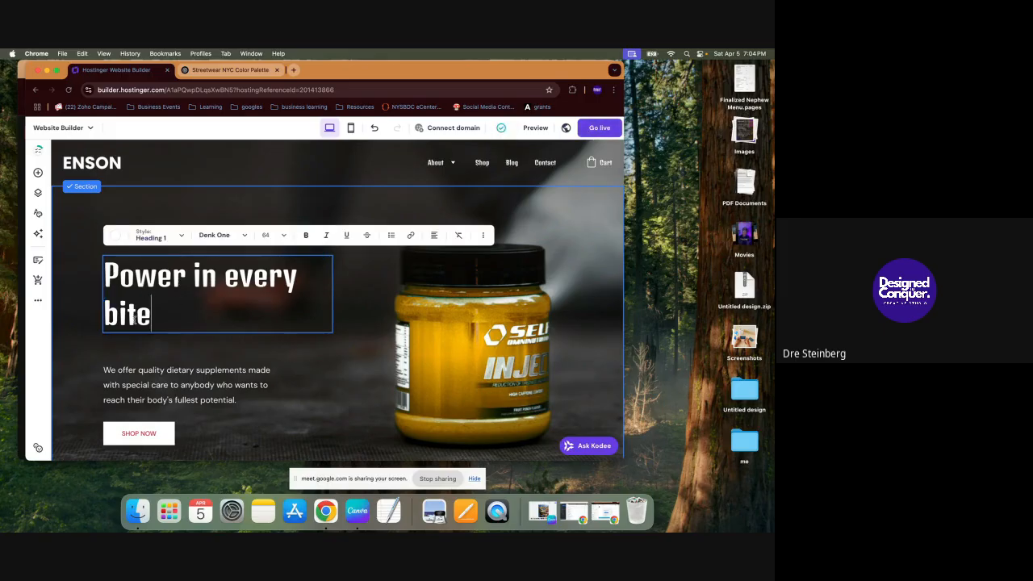
{"action": "left_click", "coordinate": [136, 319]}
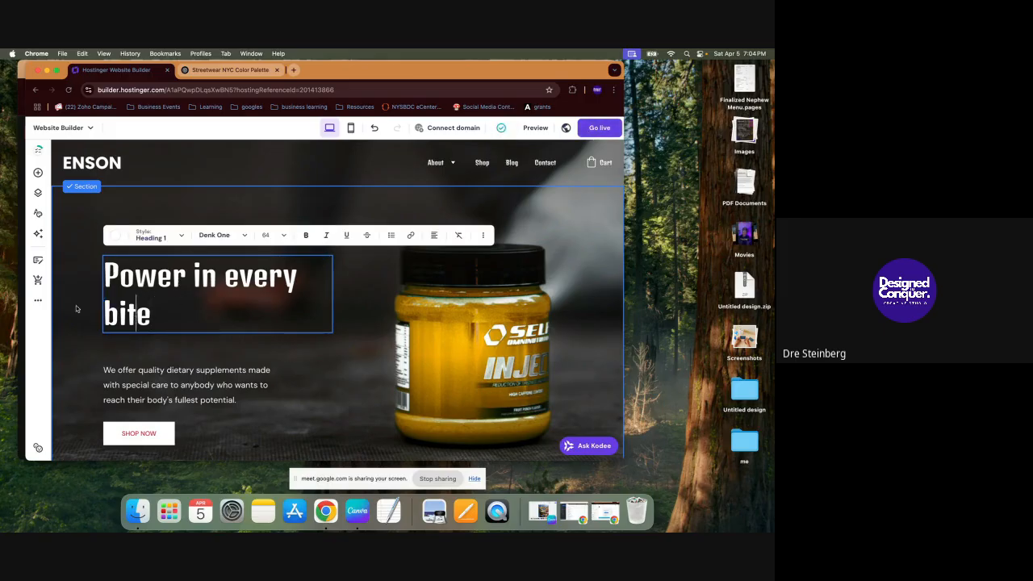
{"action": "triple_click", "coordinate": [160, 305]}
{"action": "left_click", "coordinate": [151, 235]}
{"action": "left_click", "coordinate": [168, 288]}
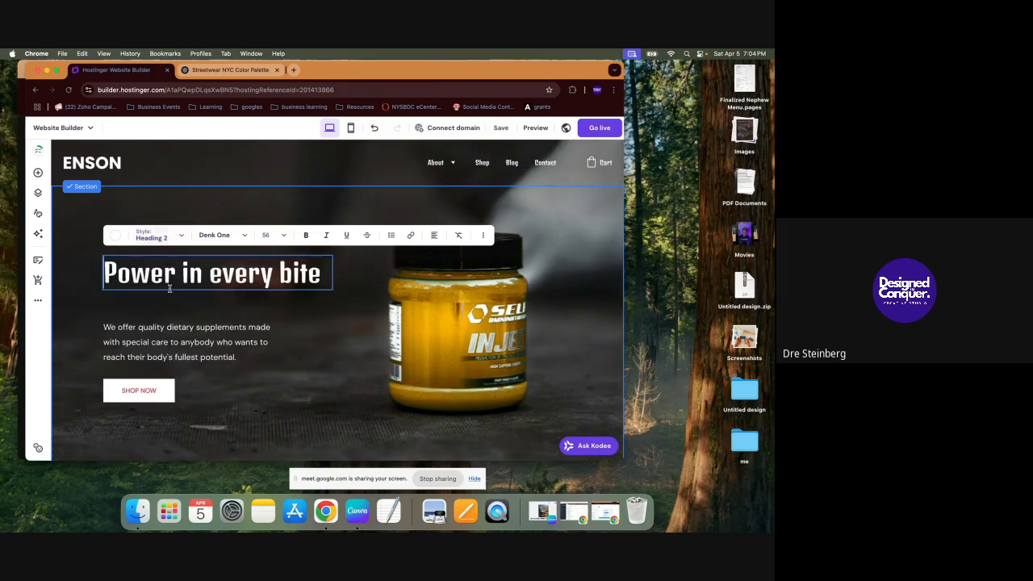
{"action": "left_click", "coordinate": [159, 239]}
{"action": "left_click", "coordinate": [166, 272]}
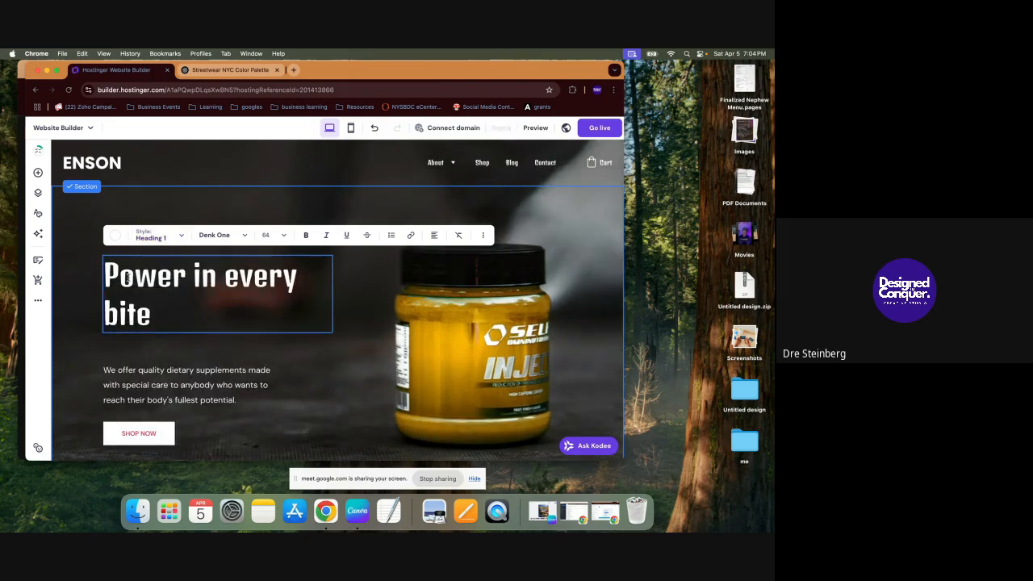
{"action": "left_click", "coordinate": [129, 277]}
{"action": "type", "text": "A"}
{"action": "key", "text": "BackSpace"}
{"action": "left_click", "coordinate": [85, 296]}
Step: Check the website-wide Heading 1 and Heading 2 style settings, including their capitalization
{"action": "left_click", "coordinate": [38, 213]}
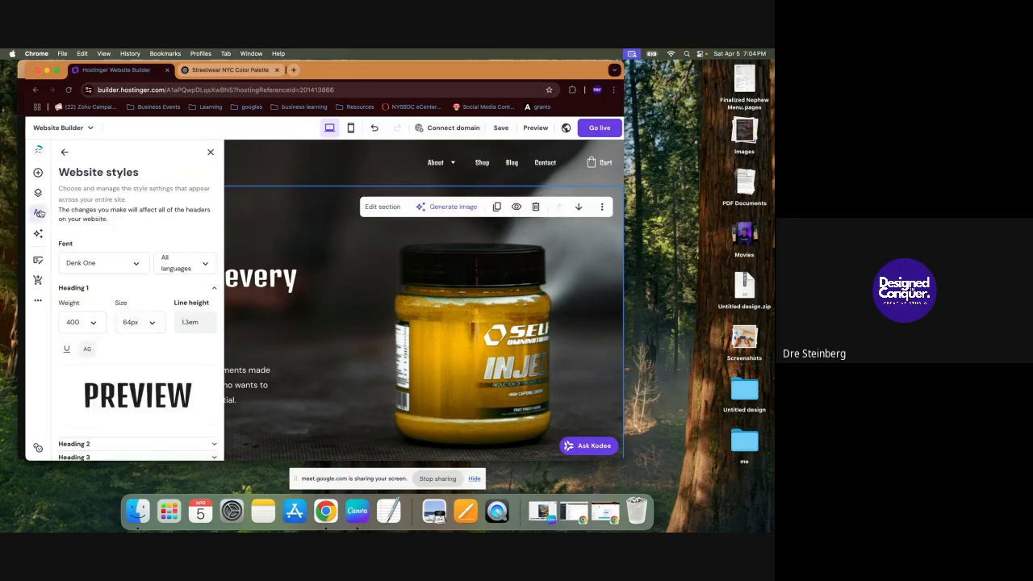
{"action": "scroll", "coordinate": [122, 362], "scroll_direction": "down", "scroll_amount": 2}
{"action": "scroll", "coordinate": [123, 358], "scroll_direction": "down", "scroll_amount": 1}
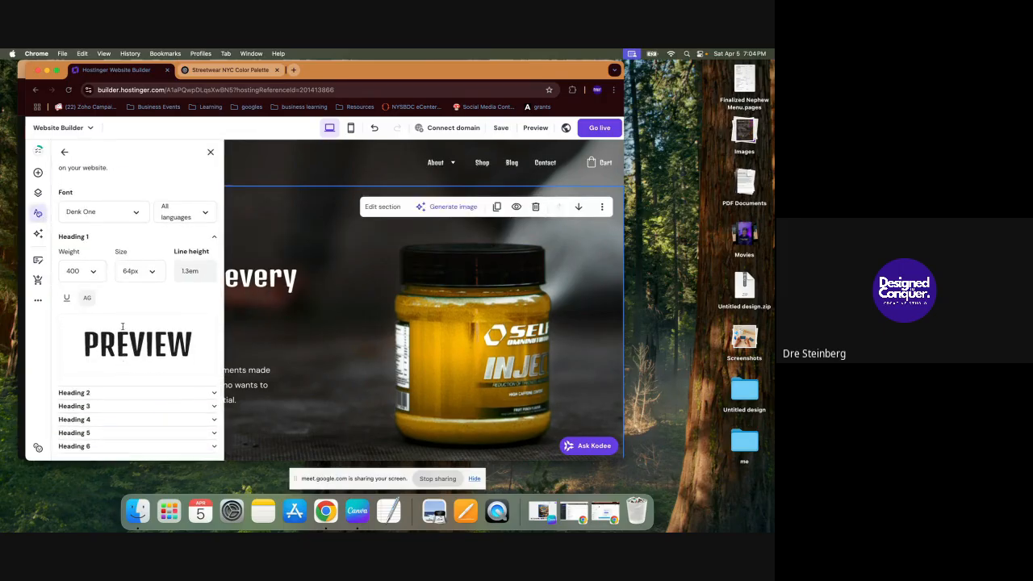
{"action": "left_click", "coordinate": [215, 239]}
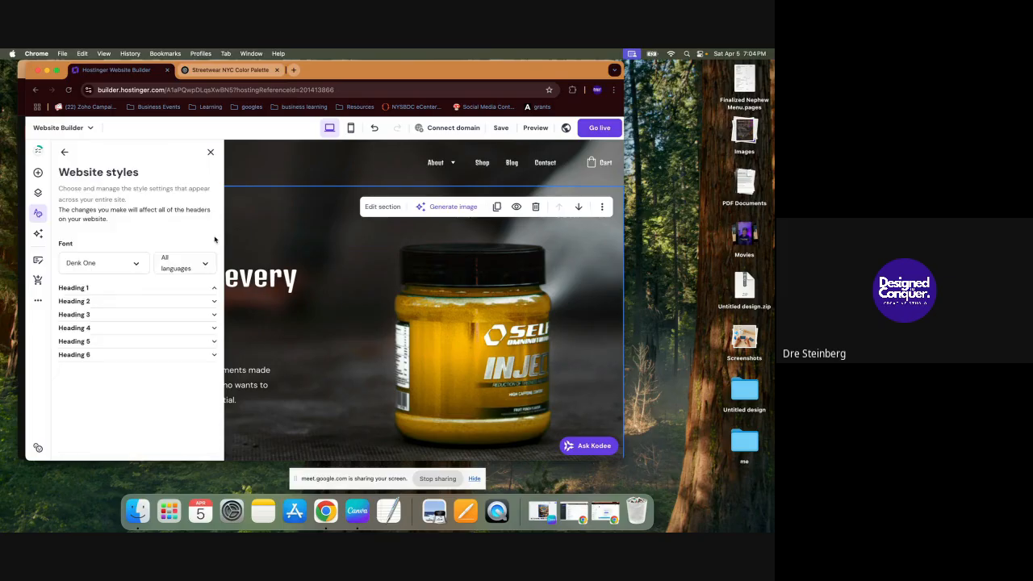
{"action": "left_click", "coordinate": [165, 304]}
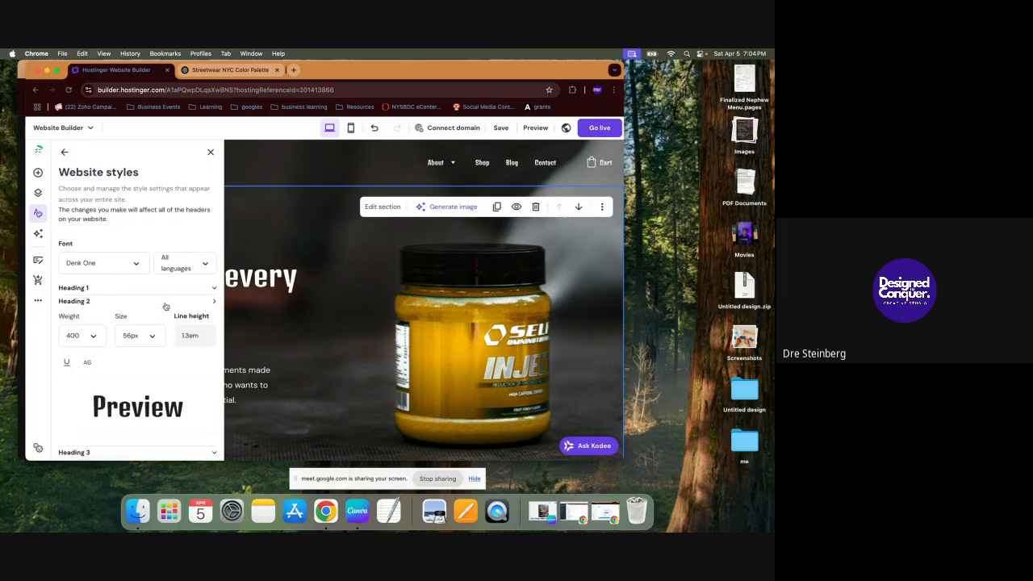
{"action": "scroll", "coordinate": [156, 347], "scroll_direction": "down", "scroll_amount": 1}
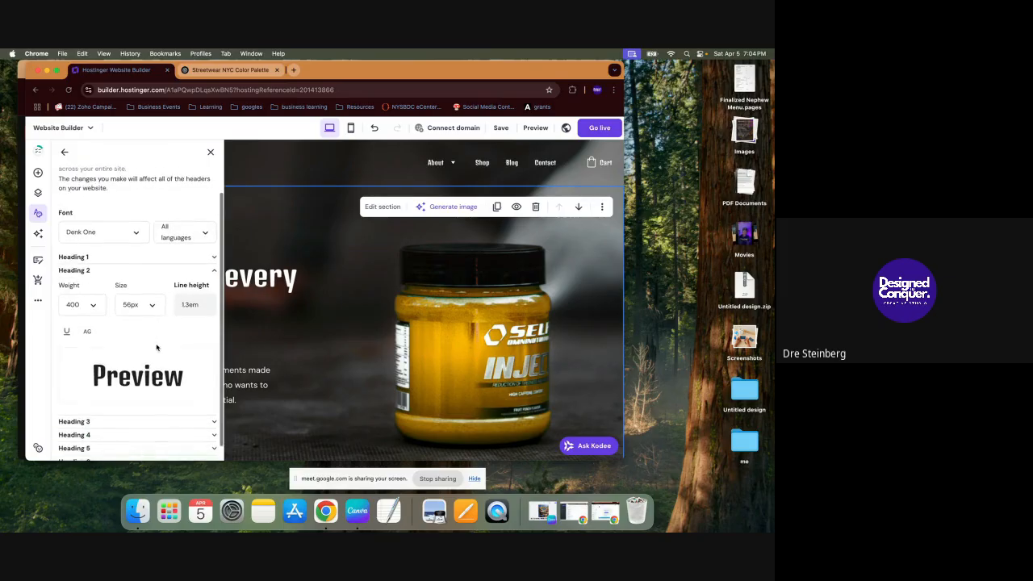
{"action": "left_click", "coordinate": [212, 272]}
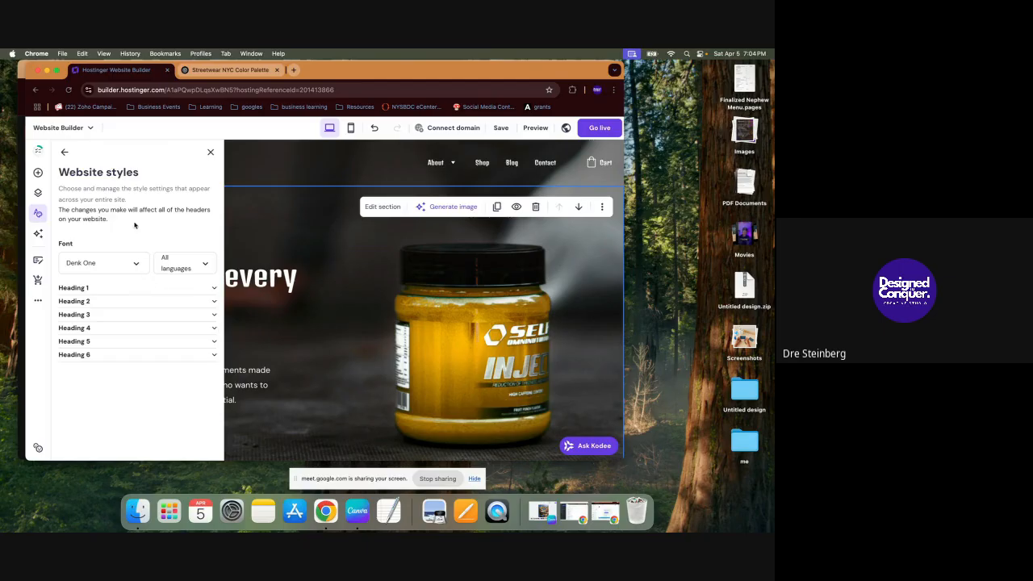
Step: Set the website font for paragraphs and navigation to Barlow
{"action": "left_click", "coordinate": [64, 152]}
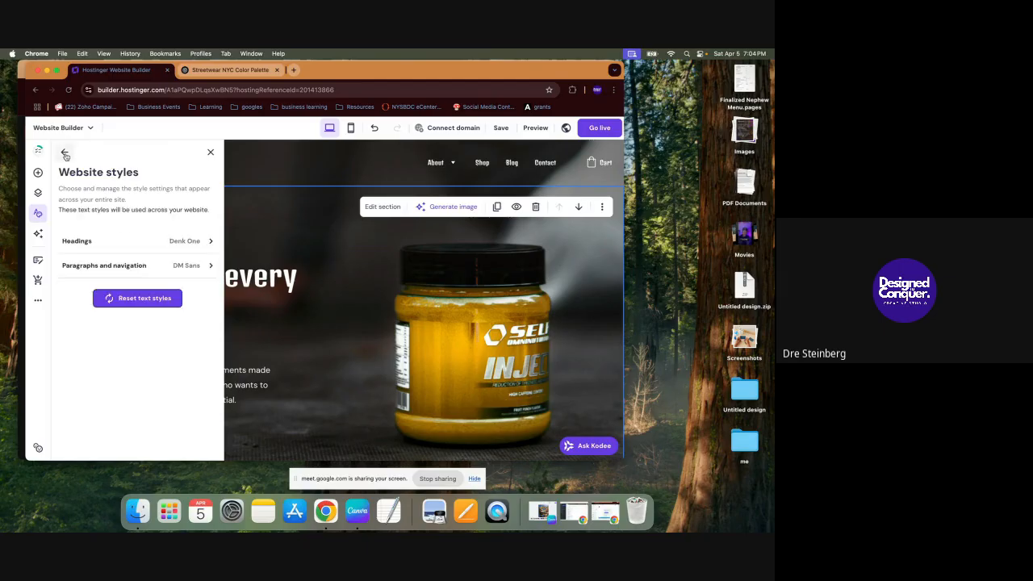
{"action": "left_click", "coordinate": [207, 267]}
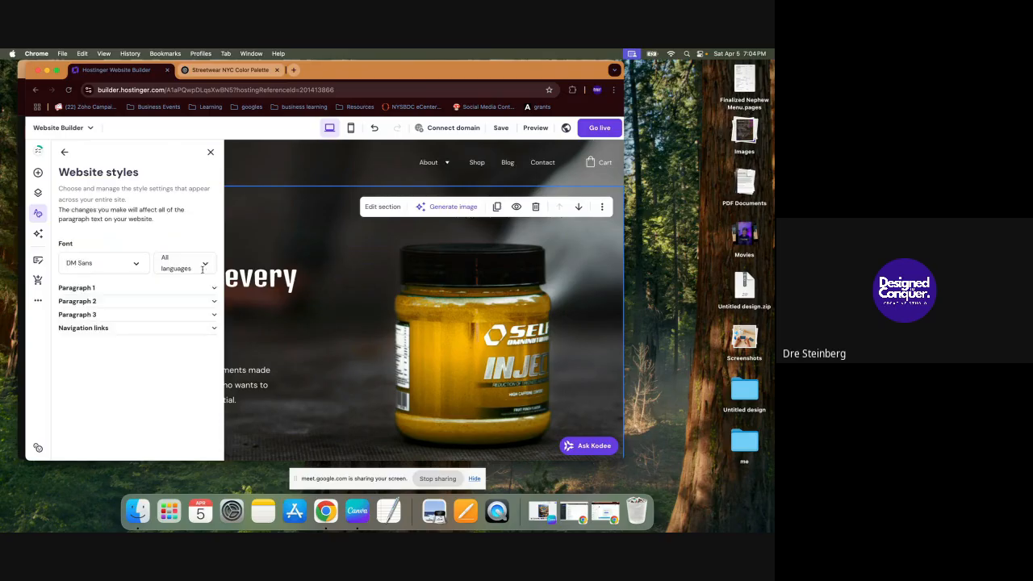
{"action": "left_click", "coordinate": [142, 269]}
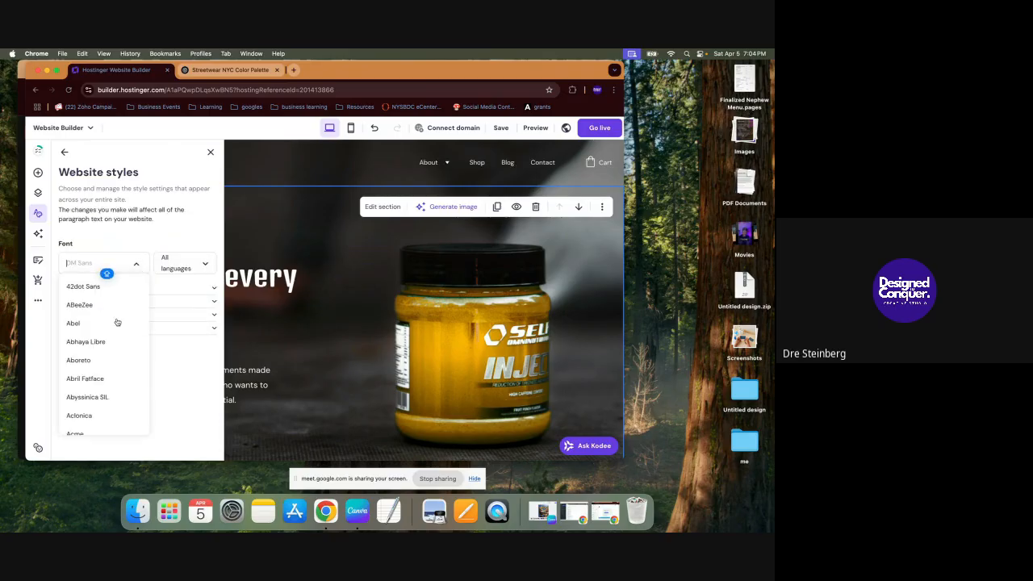
{"action": "scroll", "coordinate": [115, 325], "scroll_direction": "down", "scroll_amount": 3}
{"action": "scroll", "coordinate": [116, 325], "scroll_direction": "down", "scroll_amount": 10}
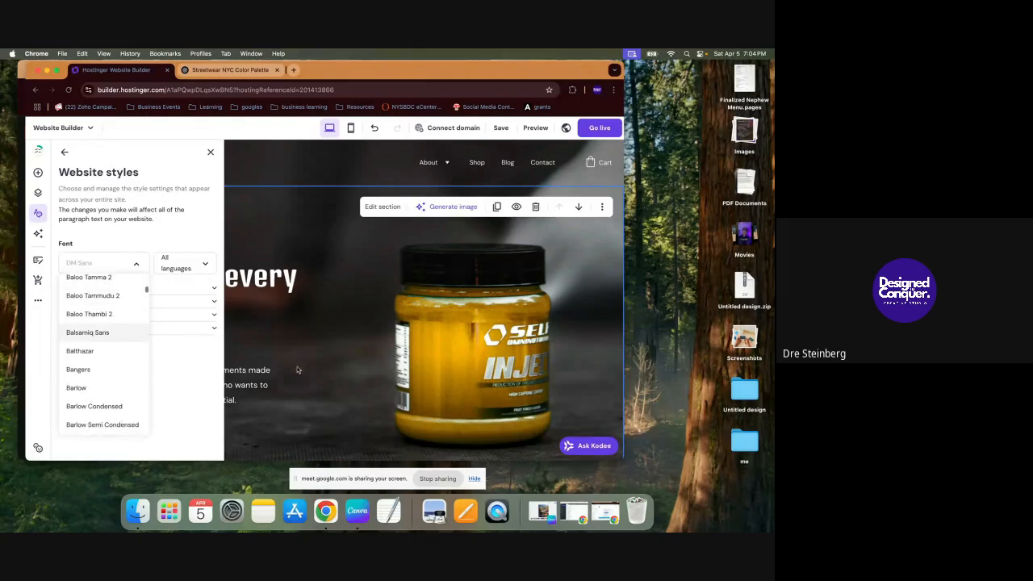
{"action": "left_click", "coordinate": [113, 387]}
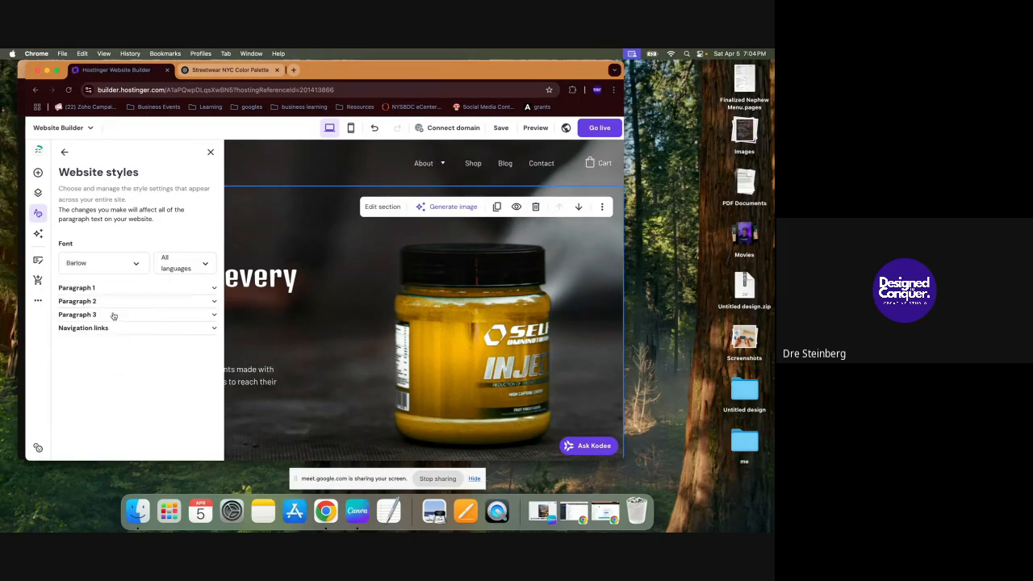
{"action": "left_click", "coordinate": [136, 265]}
{"action": "left_click", "coordinate": [200, 379]}
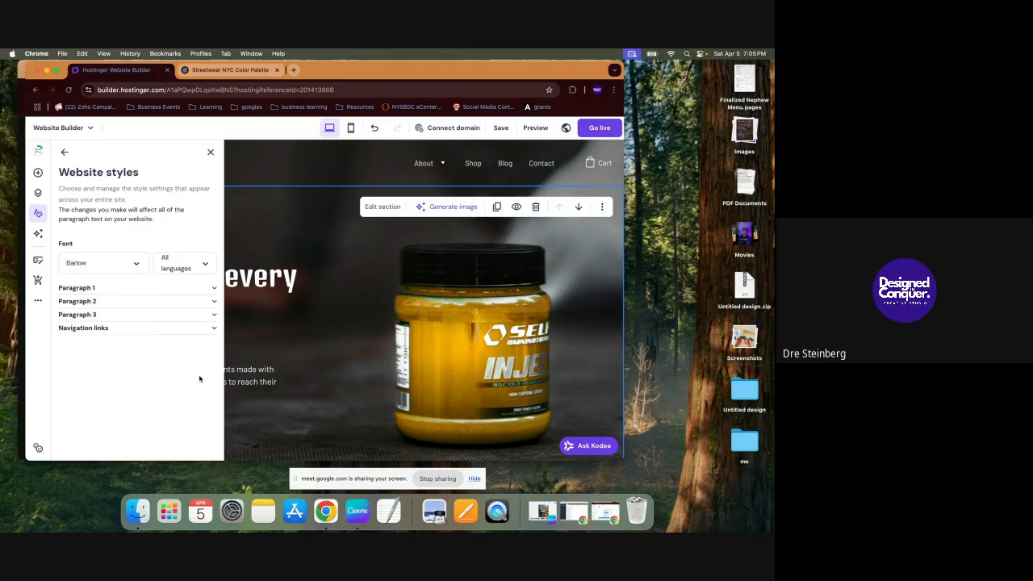
Step: Set the Paragraph 1, Paragraph 2 and Paragraph 3 text styles to all capitals
{"action": "left_click", "coordinate": [214, 287]}
{"action": "left_click", "coordinate": [87, 349]}
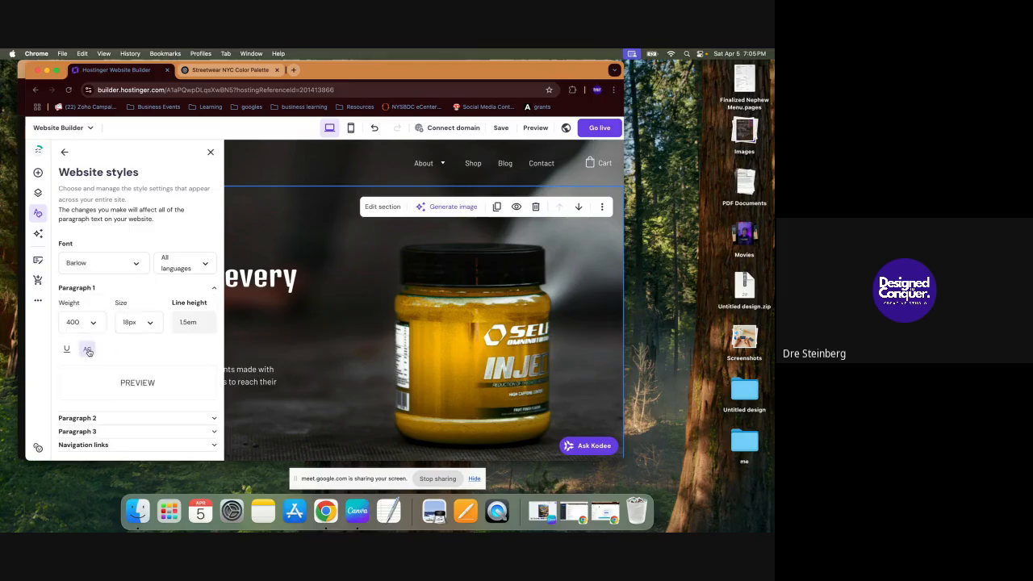
{"action": "left_click", "coordinate": [170, 419]}
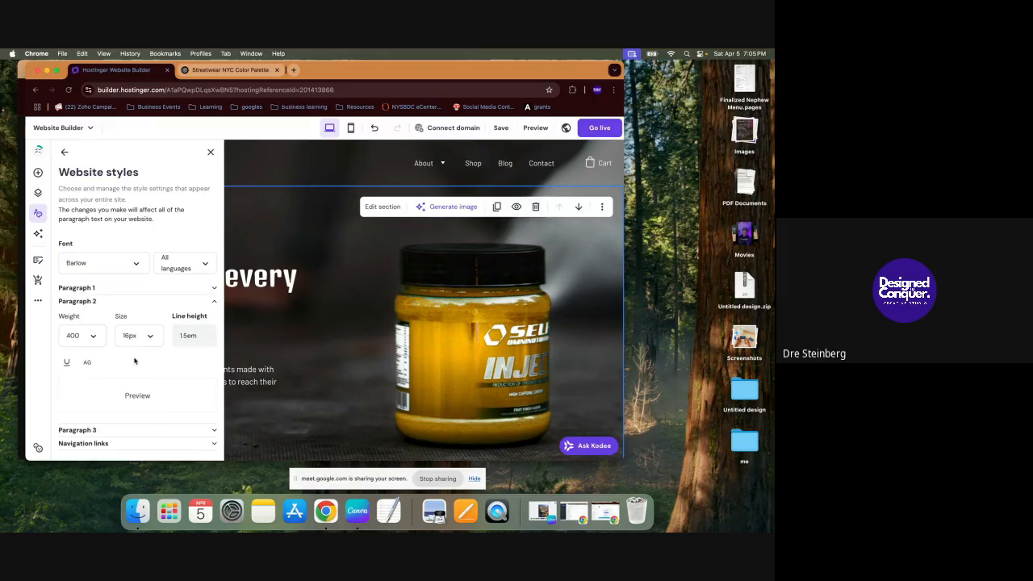
{"action": "left_click", "coordinate": [88, 362]}
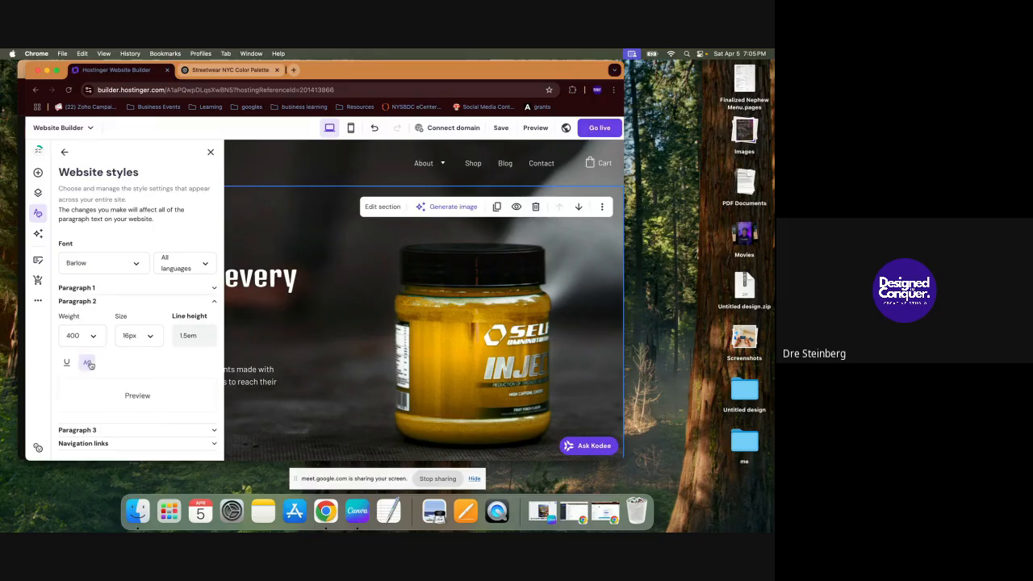
{"action": "left_click", "coordinate": [160, 435]}
{"action": "left_click", "coordinate": [87, 375]}
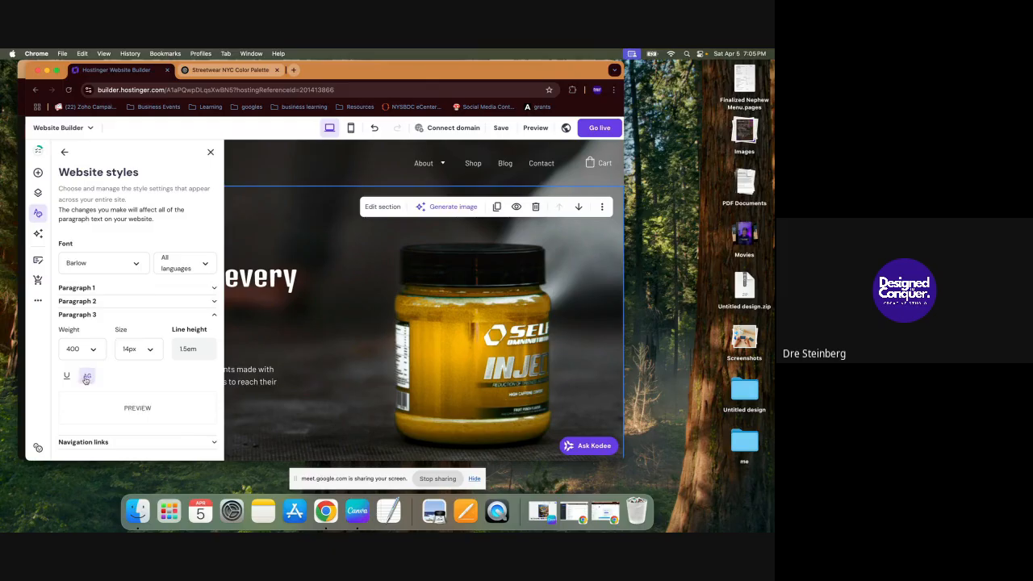
Step: Try the Paragraph 1 style on the "Power in every bite" hero heading
{"action": "left_click", "coordinate": [316, 336]}
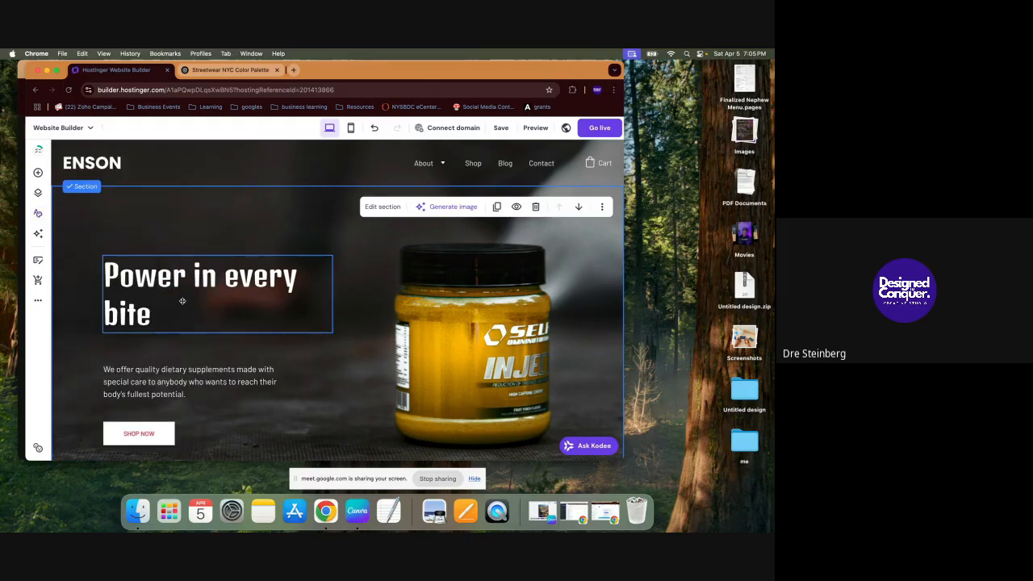
{"action": "left_click", "coordinate": [121, 236]}
{"action": "left_click", "coordinate": [155, 236]}
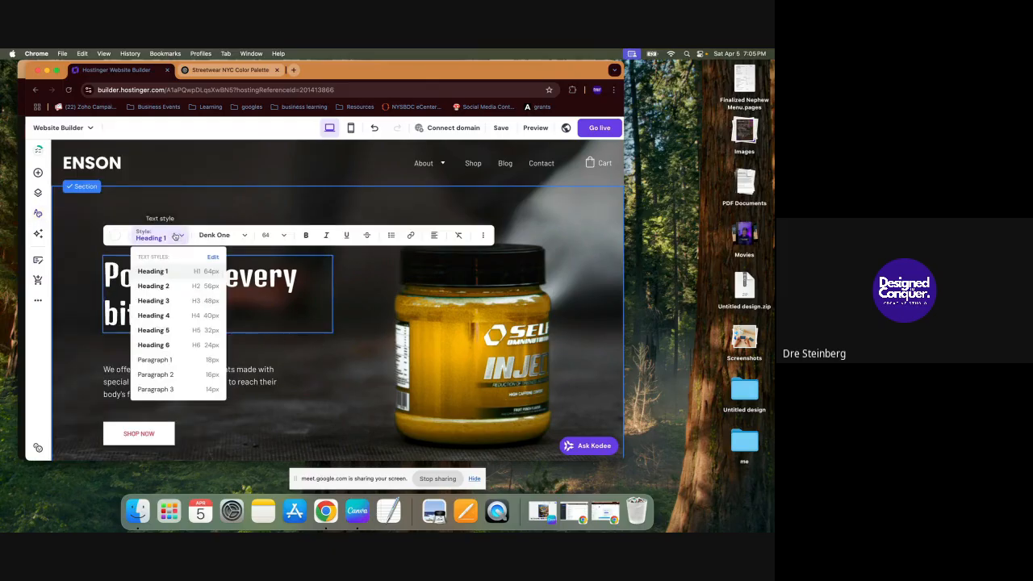
{"action": "left_click", "coordinate": [174, 360]}
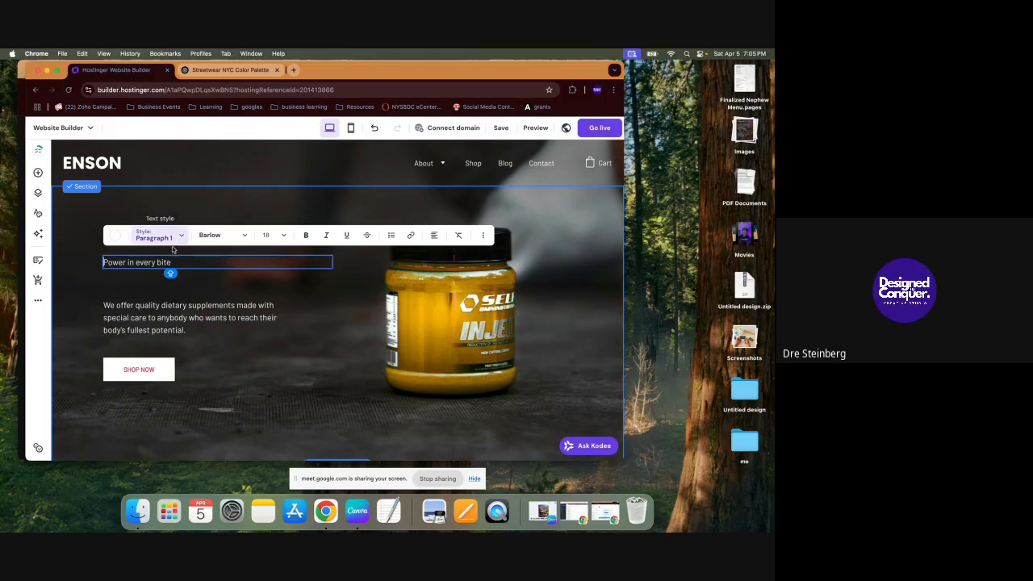
{"action": "triple_click", "coordinate": [177, 259]}
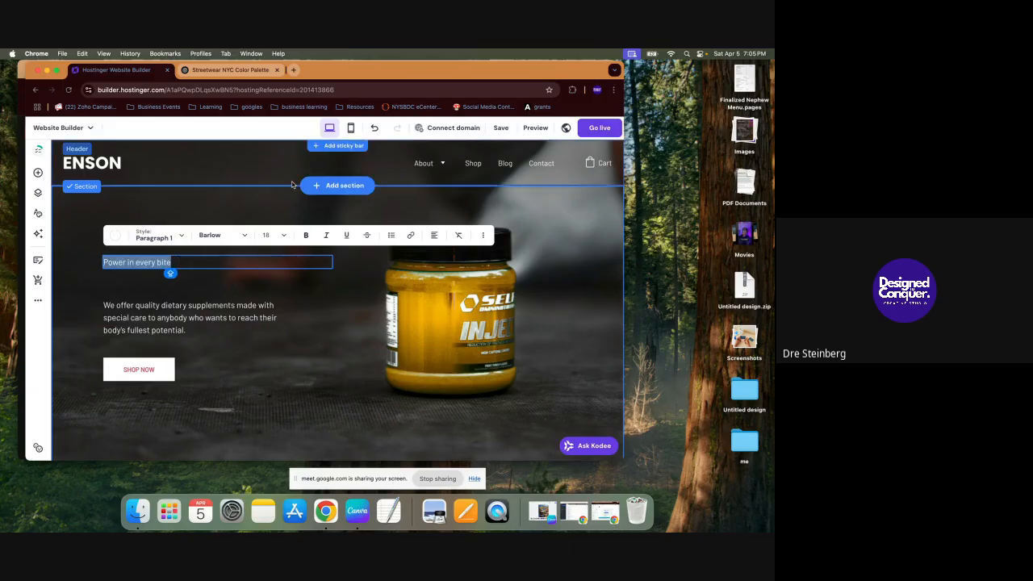
{"action": "key", "text": "Escape"}
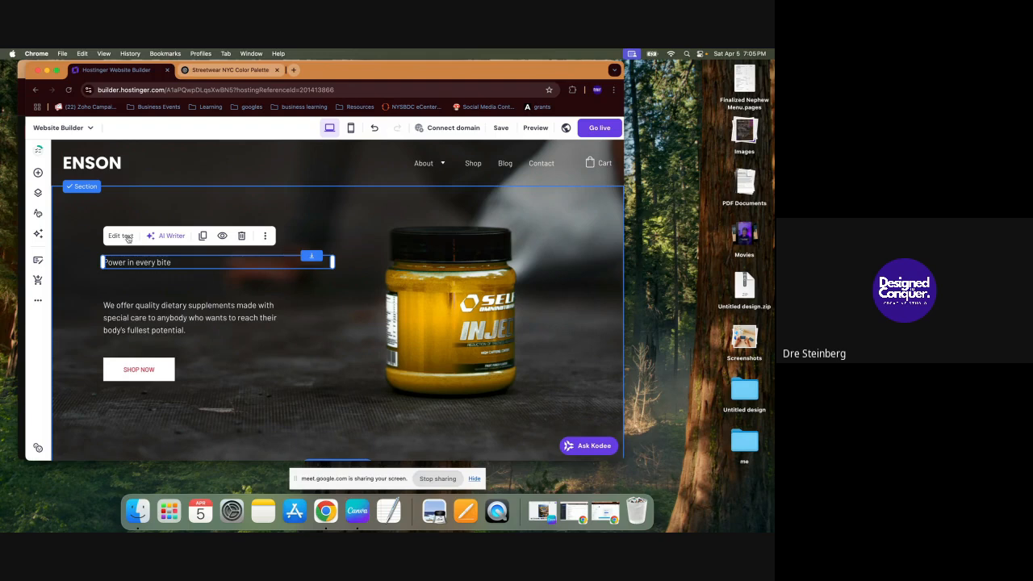
Step: Set the website-wide button style to the option with slightly rounded corners
{"action": "left_click", "coordinate": [38, 214]}
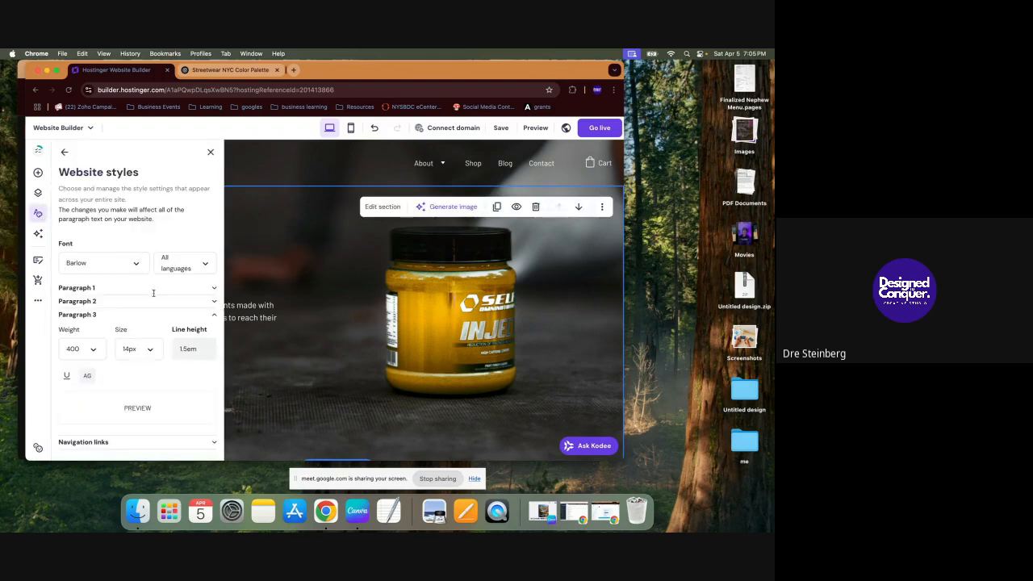
{"action": "left_click", "coordinate": [64, 152]}
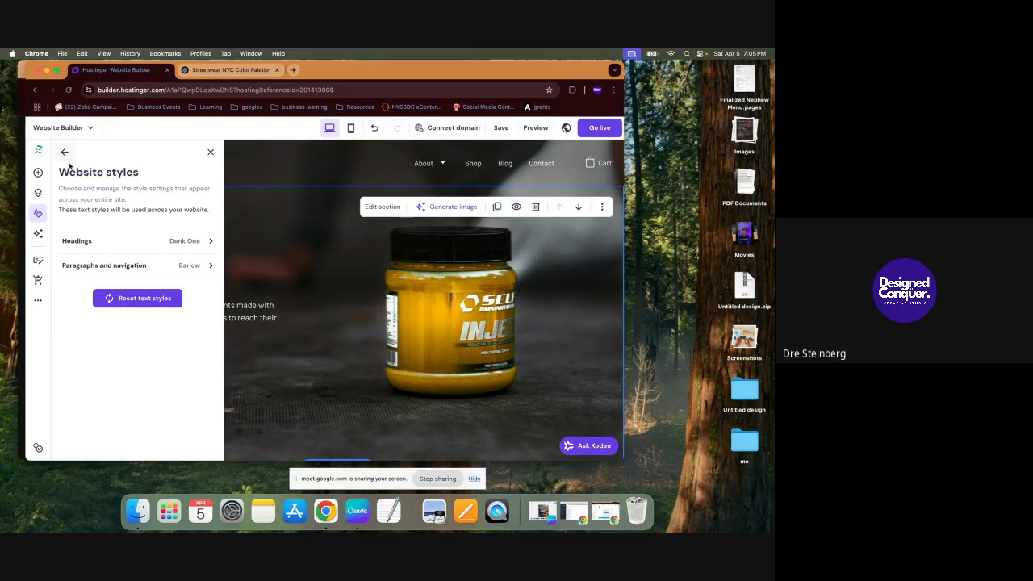
{"action": "left_click", "coordinate": [64, 152]}
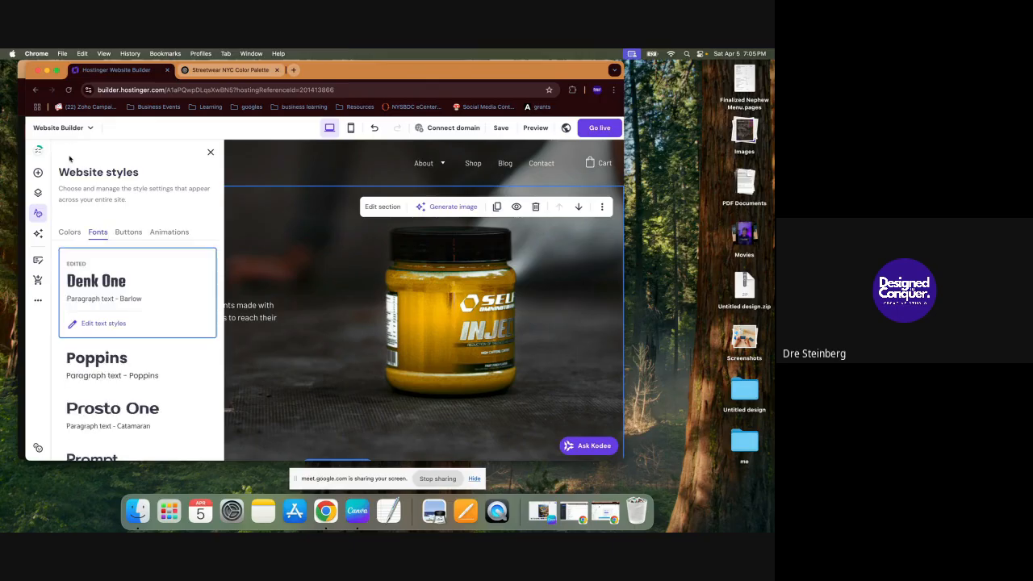
{"action": "left_click", "coordinate": [129, 232]}
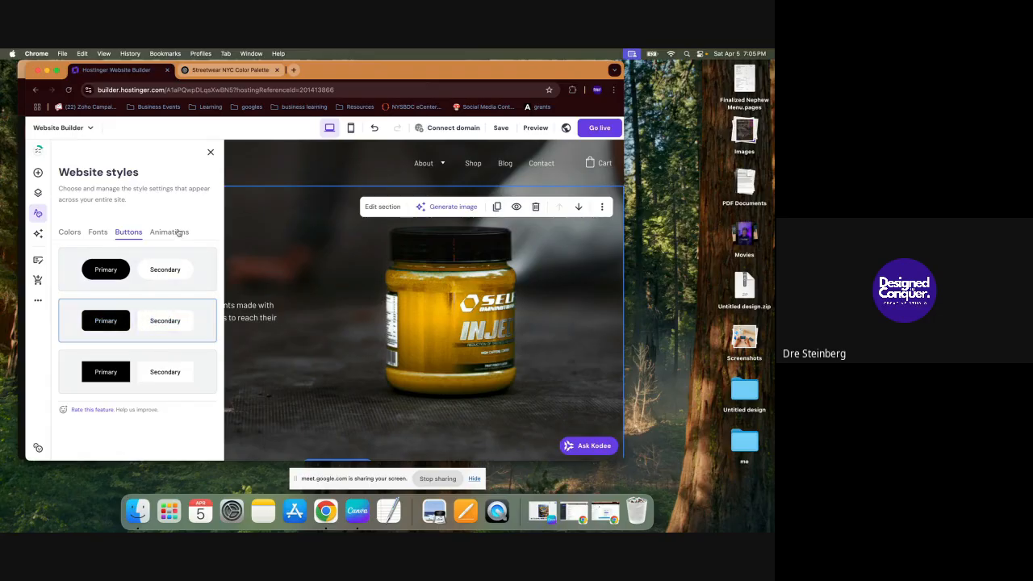
{"action": "left_click", "coordinate": [210, 152]}
Step: Reload the website editor and apply the Heading 1 style to the "Power in every bite" hero text
{"action": "left_click", "coordinate": [235, 310]}
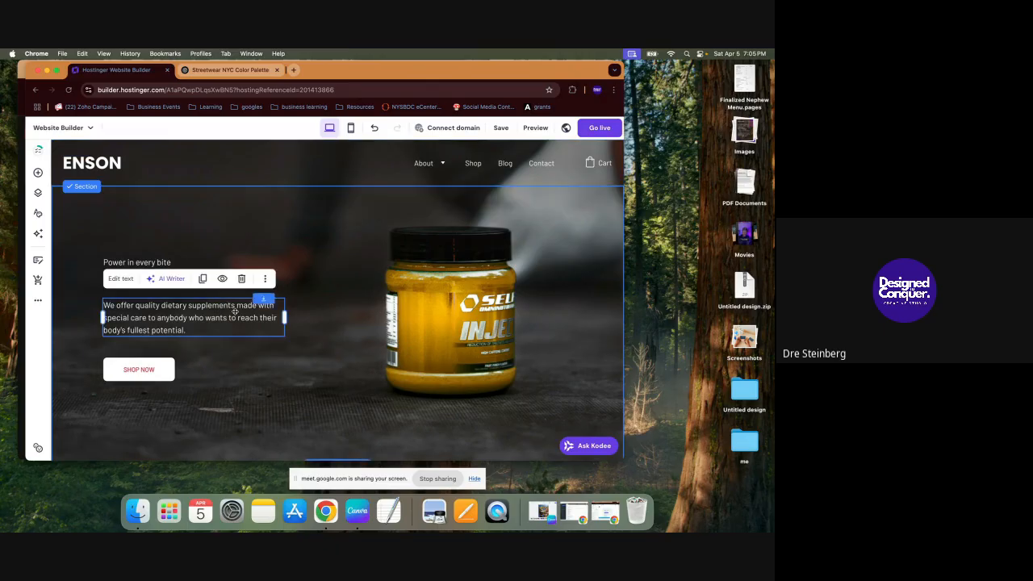
{"action": "key", "text": "super+r"}
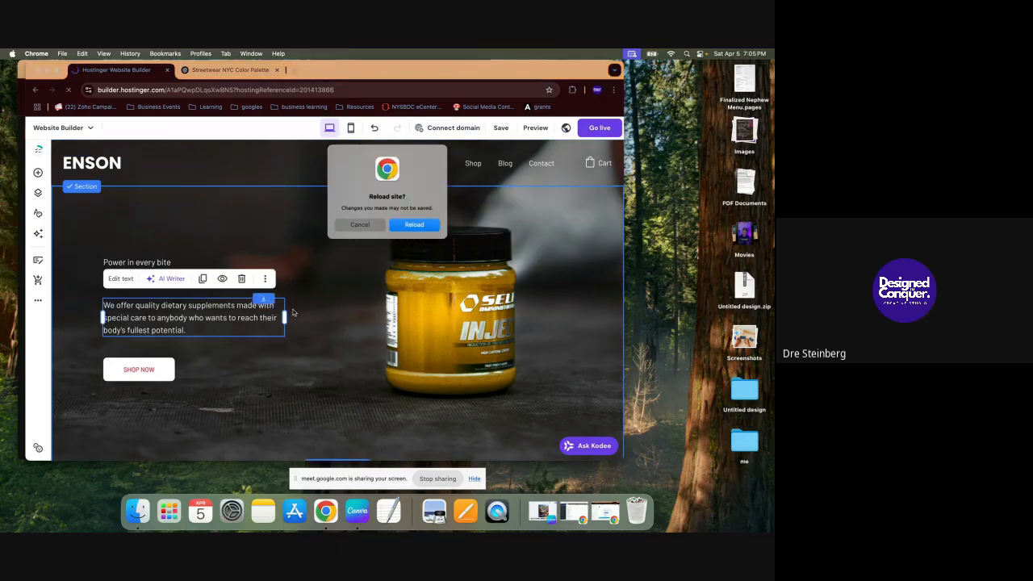
{"action": "left_click", "coordinate": [415, 226]}
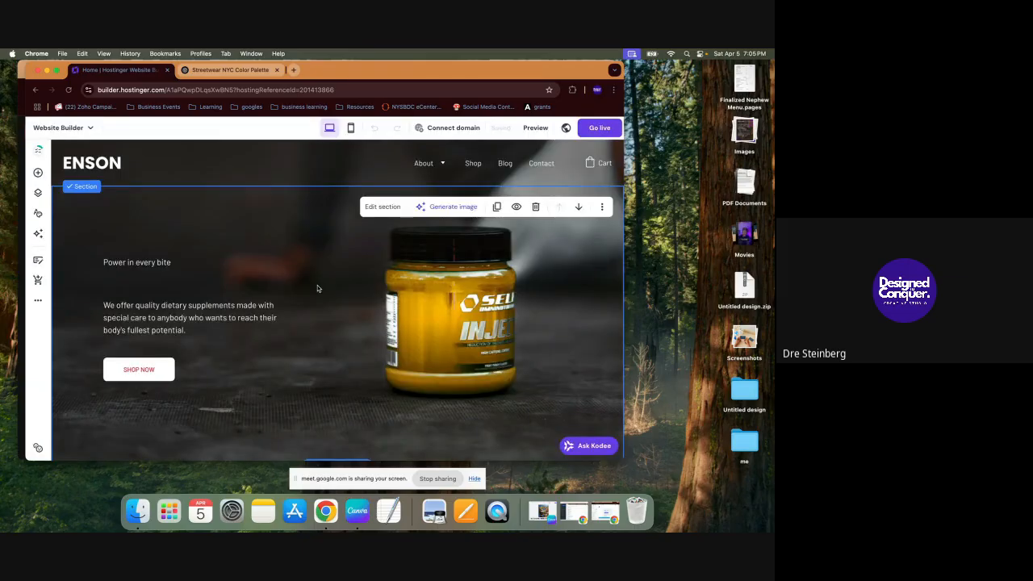
{"action": "left_click", "coordinate": [180, 263]}
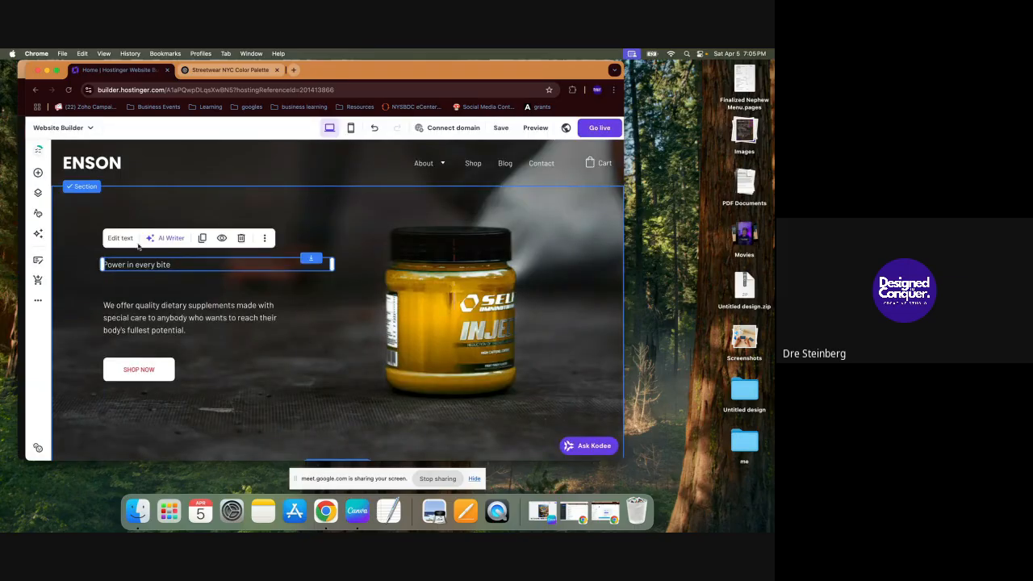
{"action": "left_click", "coordinate": [170, 239]}
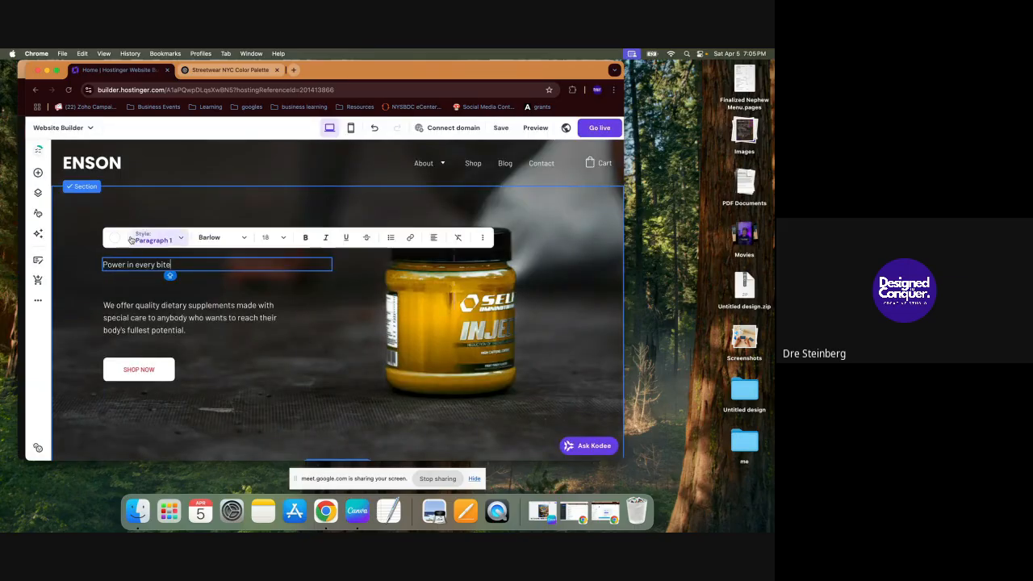
{"action": "left_click", "coordinate": [174, 241]}
{"action": "left_click", "coordinate": [182, 276]}
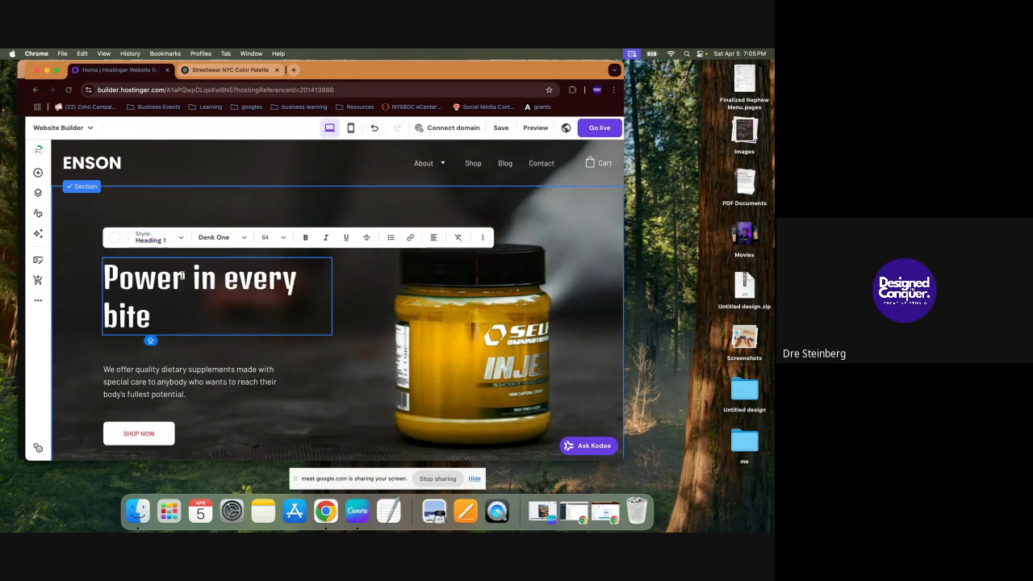
{"action": "type", "text": "F"}
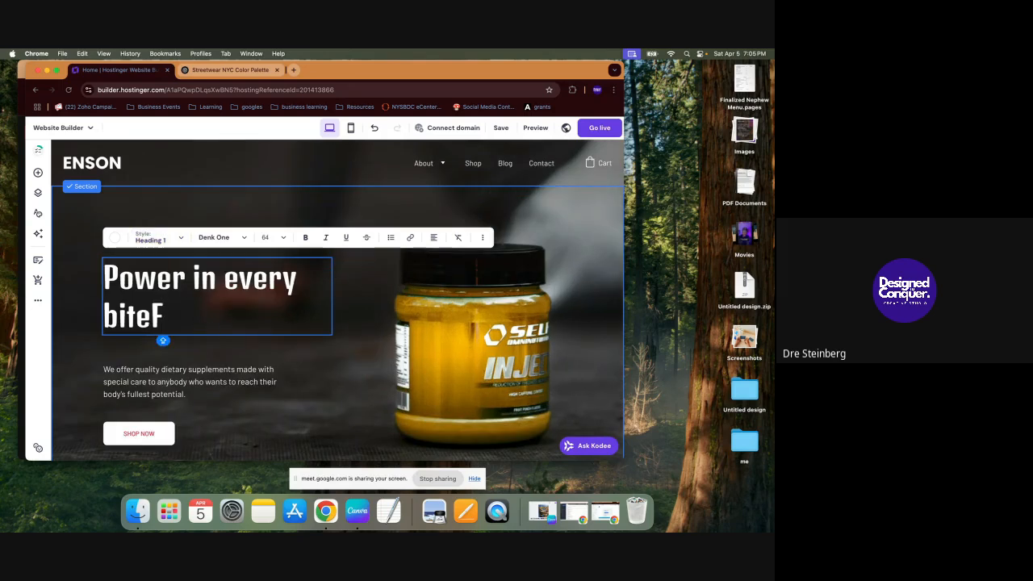
{"action": "type", "text": "FFFFFF"}
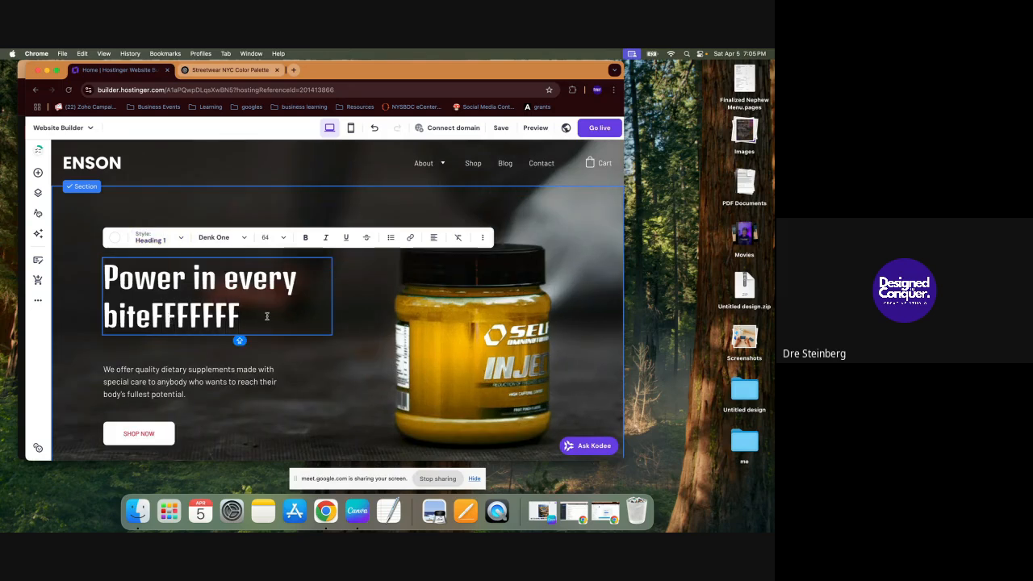
{"action": "type", "text": "SHS"}
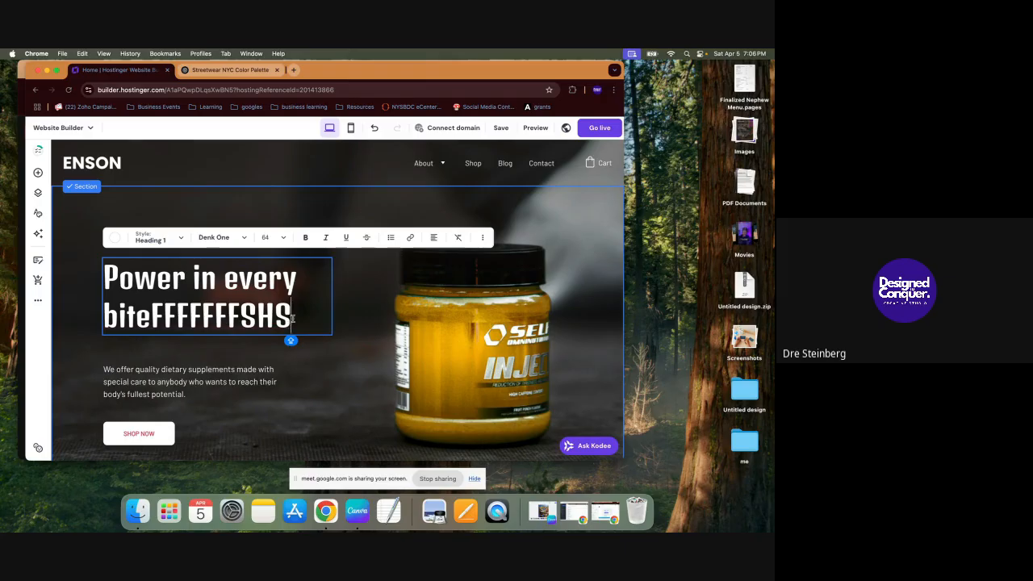
{"action": "left_click_drag", "start_coordinate": [292, 317], "coordinate": [152, 317]}
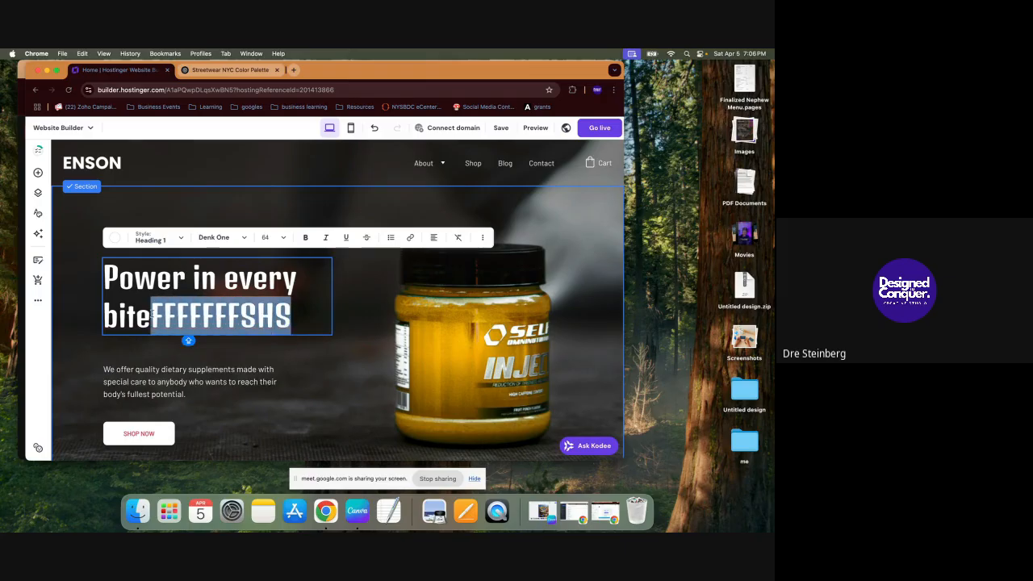
Step: Replace the entire hero heading text with "STREET WEAR BRAND OF THE FUTURE"
{"action": "key", "text": "super+a"}
{"action": "type", "text": "STR"}
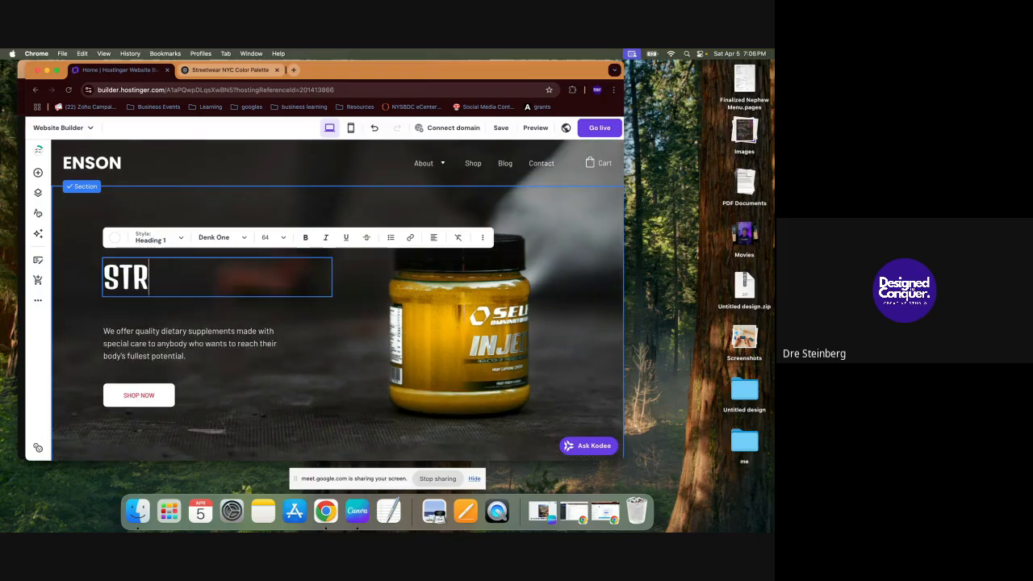
{"action": "type", "text": "EET WEAR "}
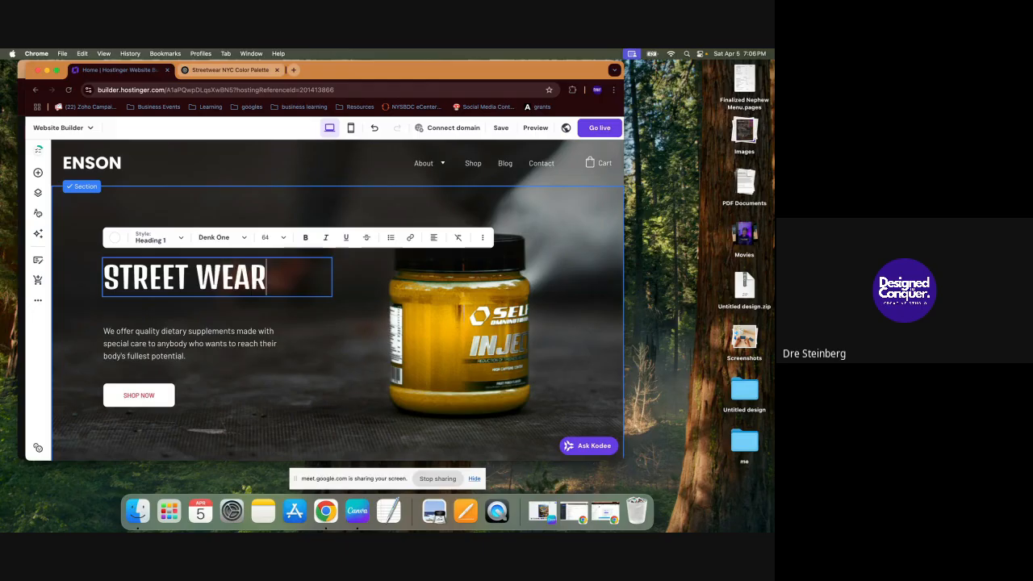
{"action": "type", "text": "BRAND "}
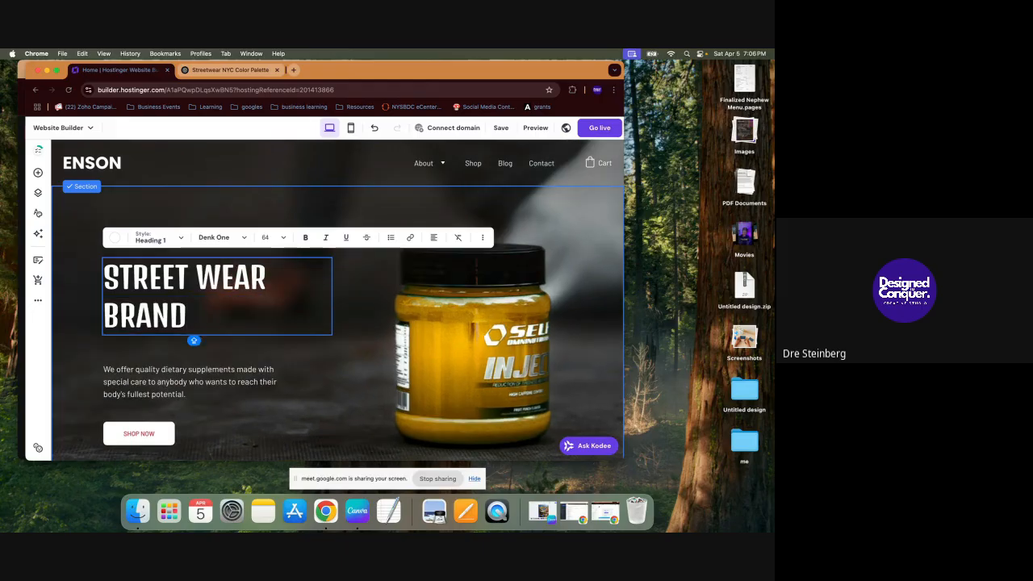
{"action": "type", "text": "OF THE FU"}
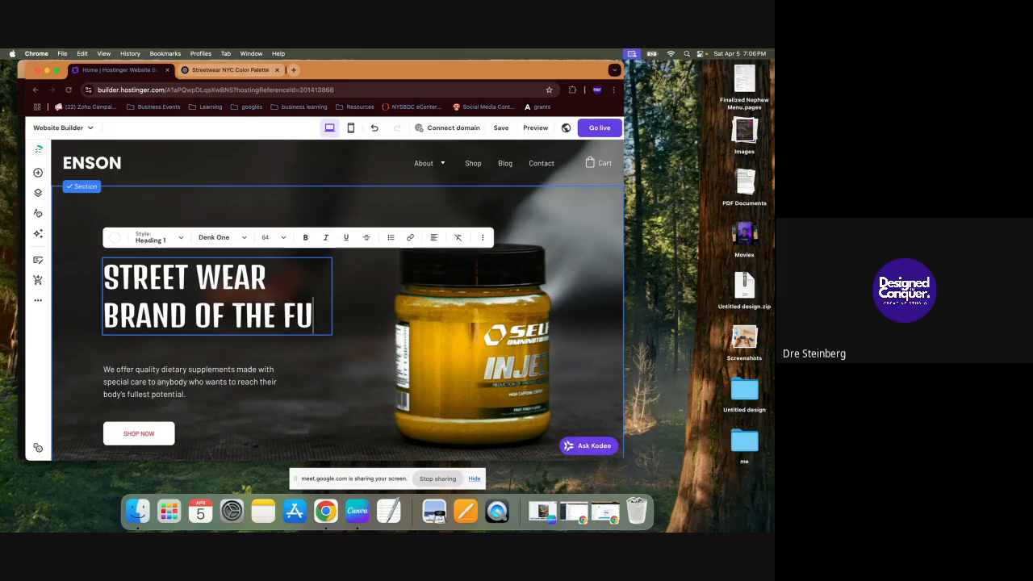
{"action": "type", "text": "TURE"}
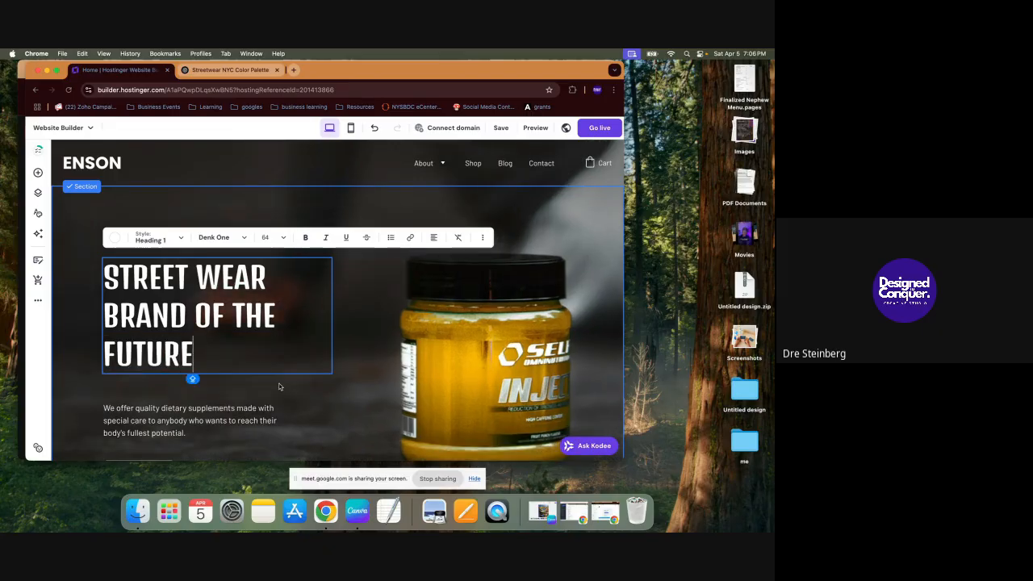
Step: Replace the paragraph below the hero heading with "A SMALL TEXT BOX OF INFO ABOUT THE STREETWEAR BRAND"
{"action": "scroll", "coordinate": [279, 387], "scroll_direction": "down", "scroll_amount": 1}
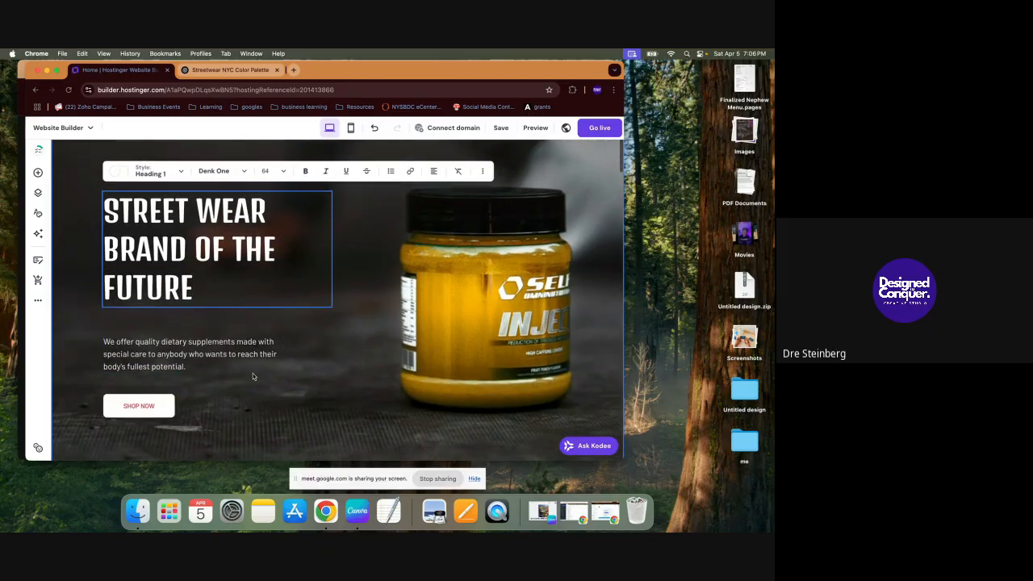
{"action": "left_click", "coordinate": [215, 360]}
{"action": "left_click", "coordinate": [121, 315]}
{"action": "key", "text": "super+a"}
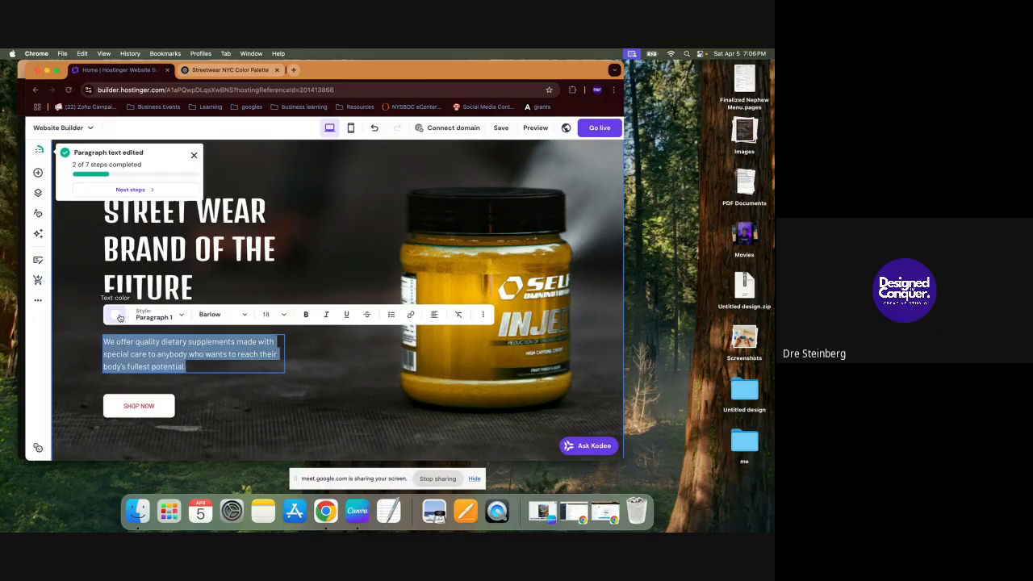
{"action": "type", "text": "A"}
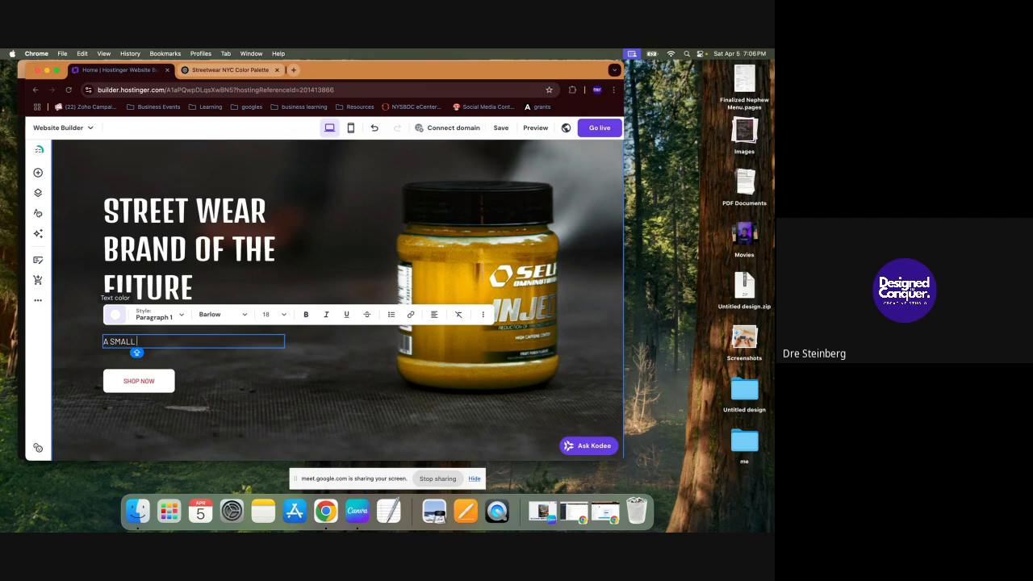
{"action": "type", "text": "SMALL TEXT BOX OF INFO"}
{"action": "key", "text": "Caps_Lock"}
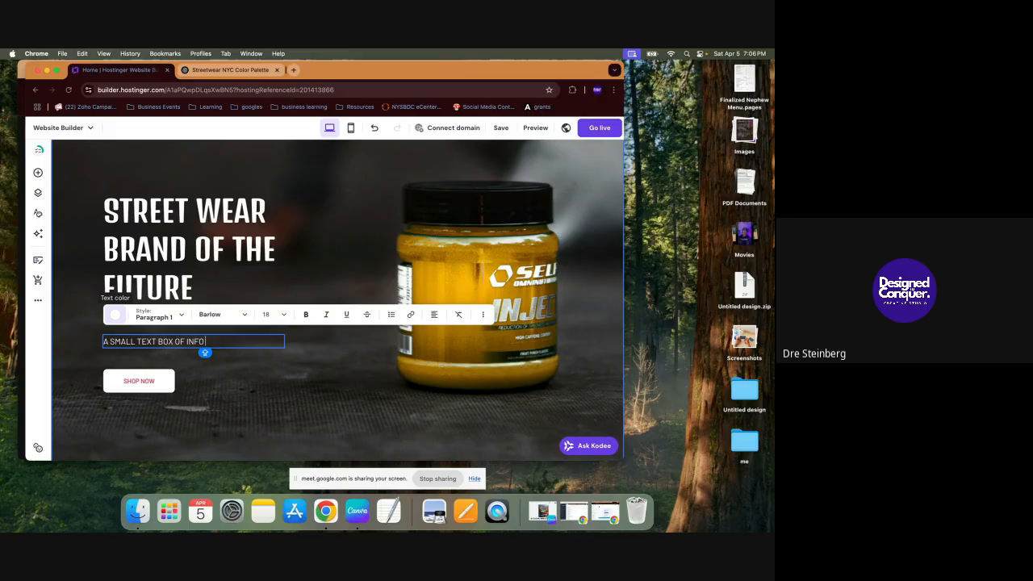
{"action": "type", "text": "O ABOUT THE"}
{"action": "key", "text": "Caps_Lock"}
{"action": "type", "text": "STREETWEAR BRAND"}
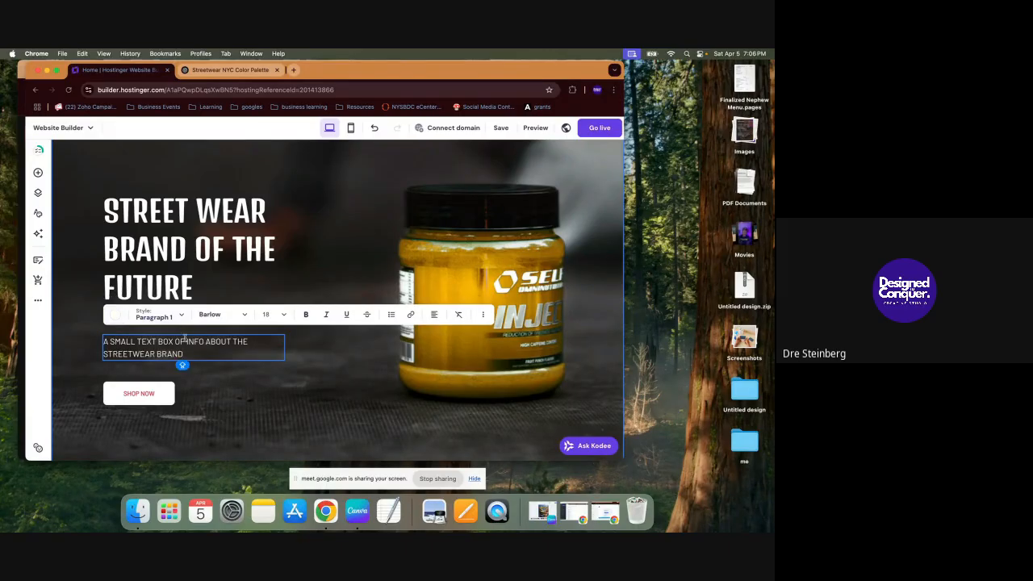
{"action": "left_click", "coordinate": [225, 378]}
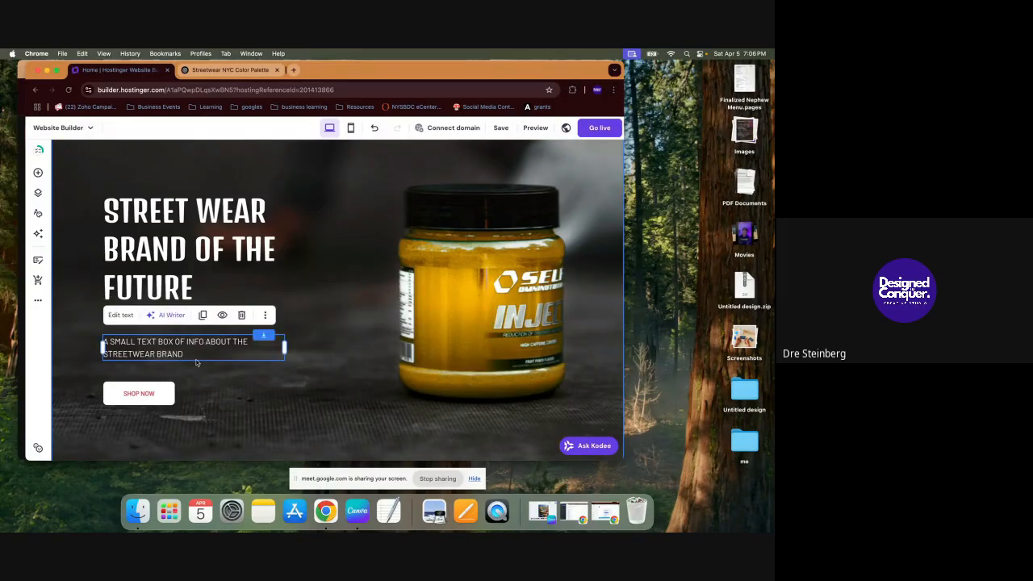
{"action": "left_click", "coordinate": [187, 214]}
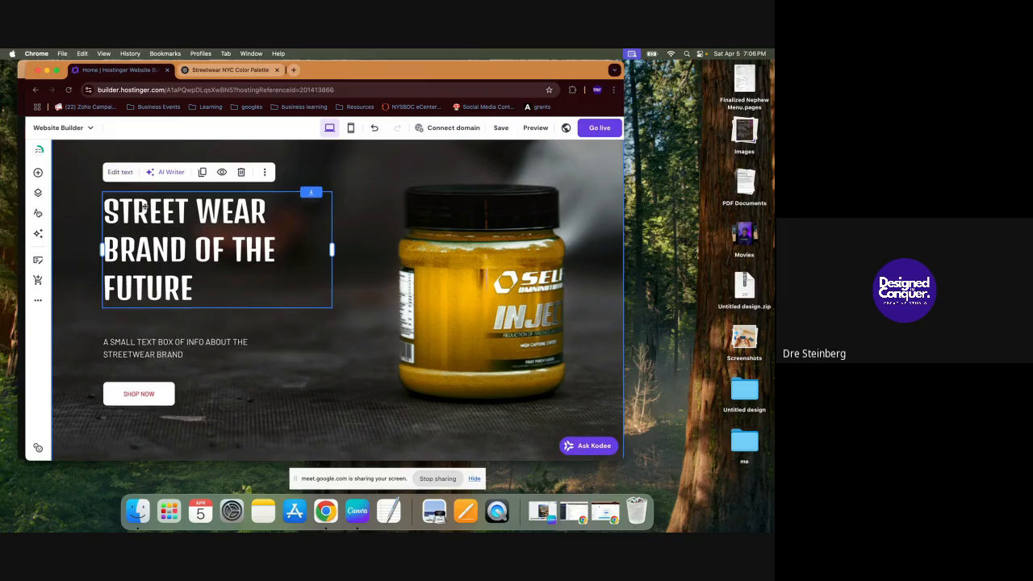
{"action": "scroll", "coordinate": [142, 199], "scroll_direction": "up", "scroll_amount": 1}
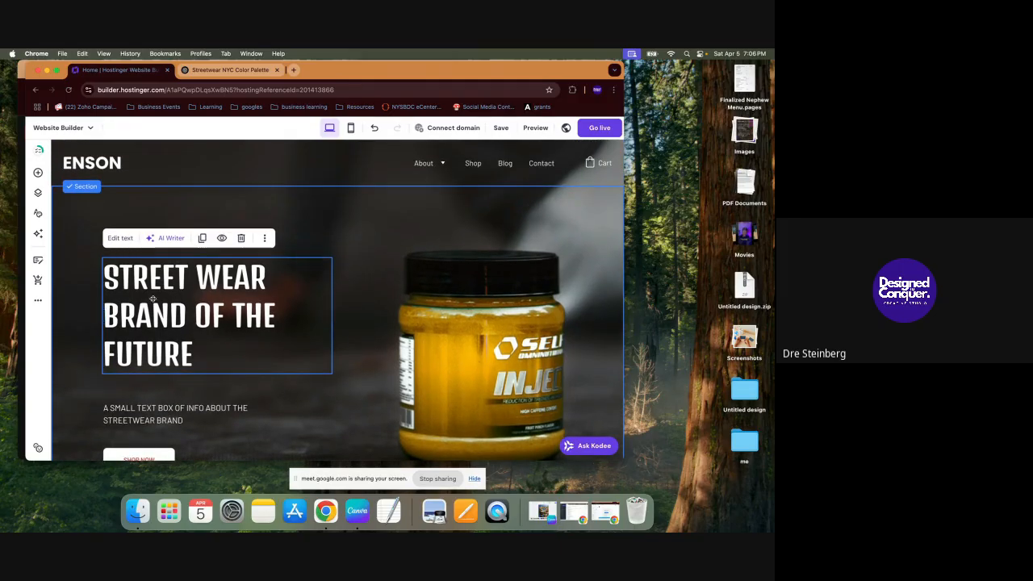
{"action": "left_click", "coordinate": [120, 238]}
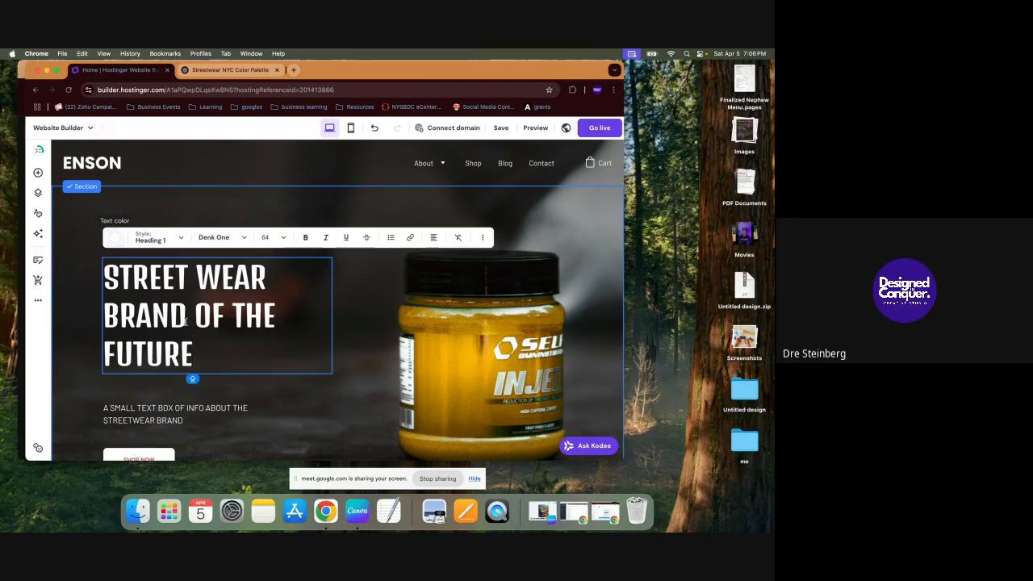
{"action": "left_click_drag", "start_coordinate": [206, 362], "coordinate": [107, 281]}
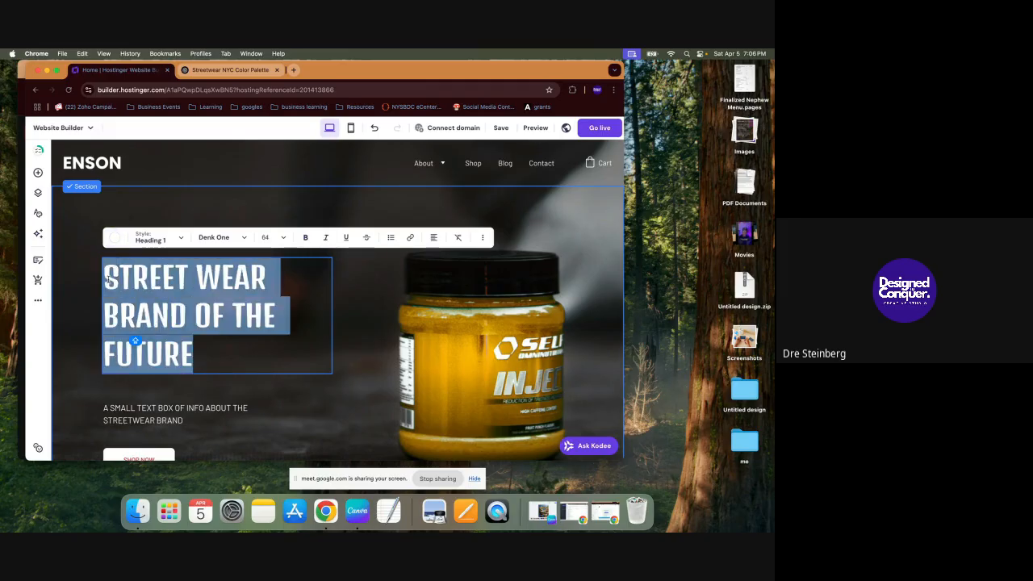
{"action": "left_click", "coordinate": [206, 357]}
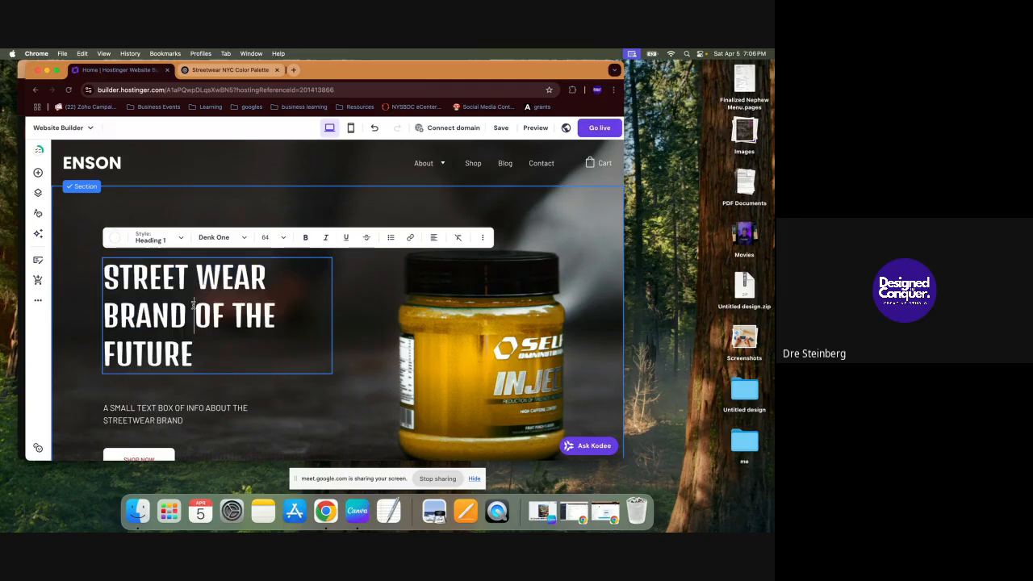
{"action": "triple_click", "coordinate": [206, 358]}
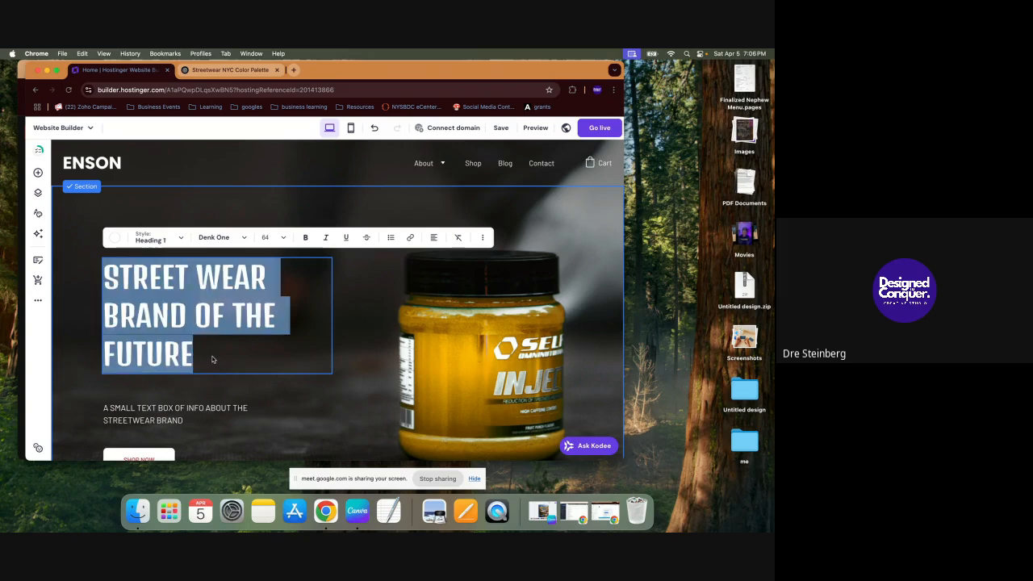
{"action": "left_click", "coordinate": [213, 360]}
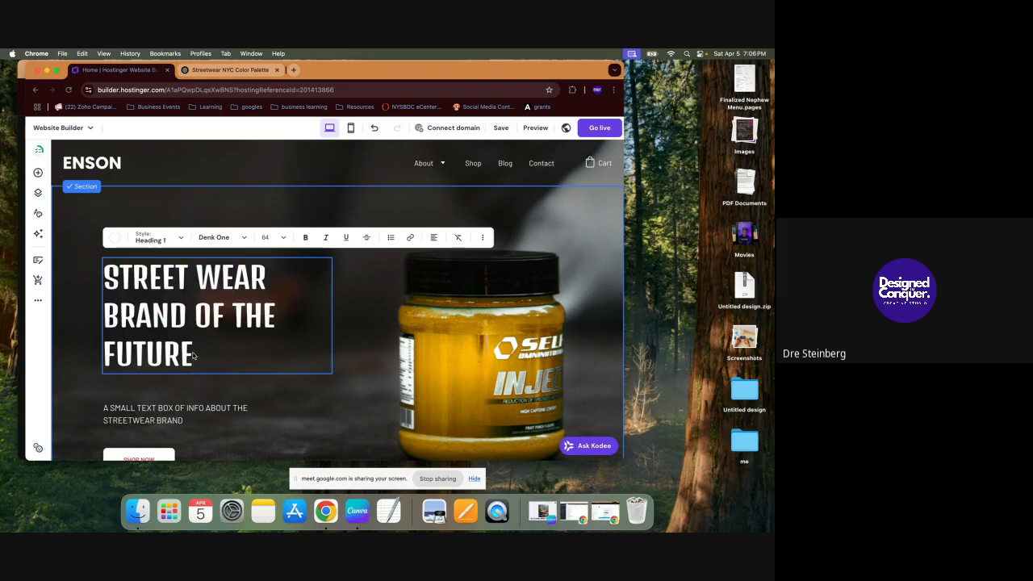
{"action": "left_click", "coordinate": [338, 401]}
{"action": "scroll", "coordinate": [338, 401], "scroll_direction": "down", "scroll_amount": 1}
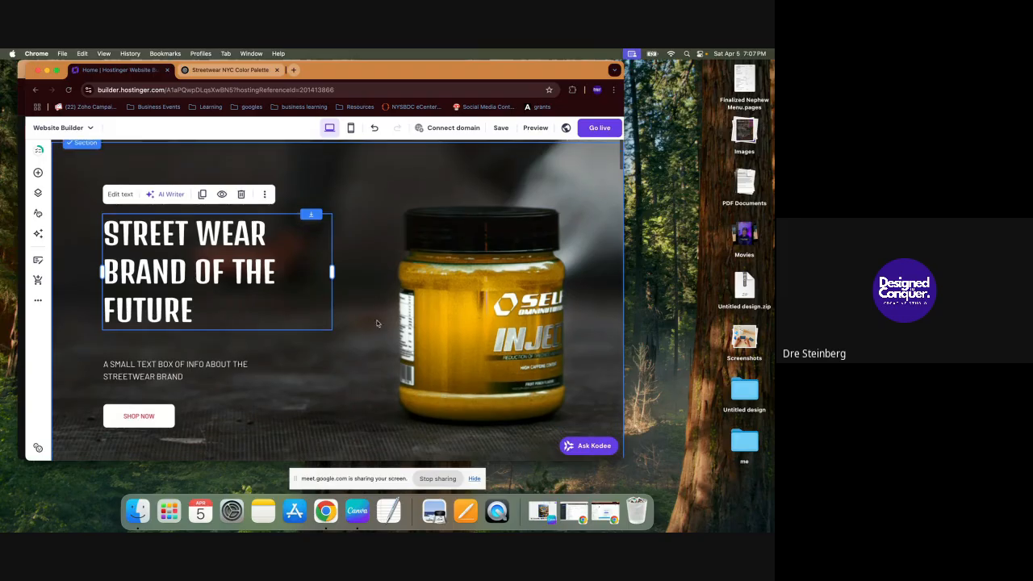
{"action": "scroll", "coordinate": [387, 229], "scroll_direction": "up", "scroll_amount": 1}
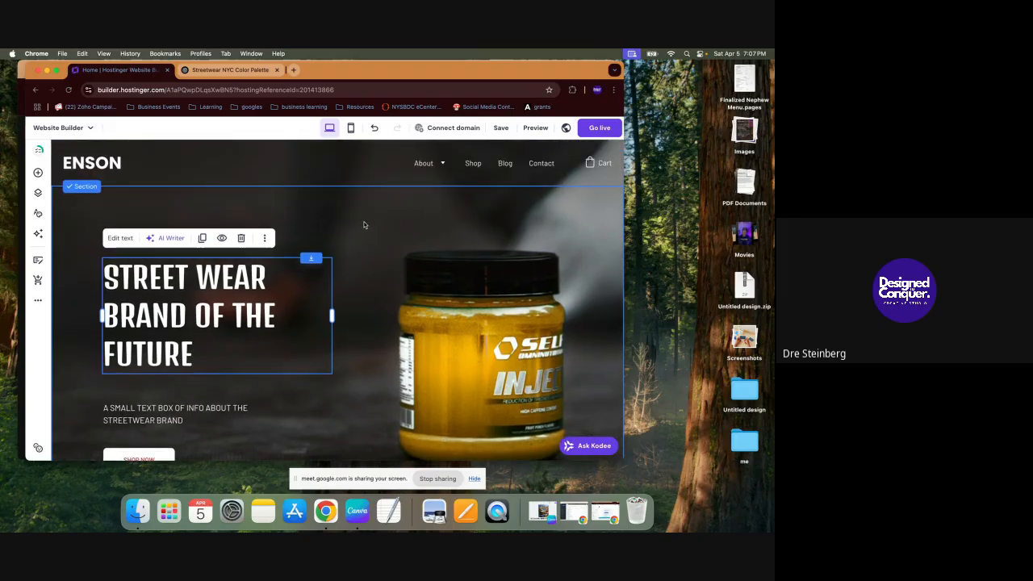
Step: Replace the hero section's background image with the free "streetwear" photo of a man in a black-and-yellow jacket reaching toward the camera
{"action": "left_click", "coordinate": [363, 225]}
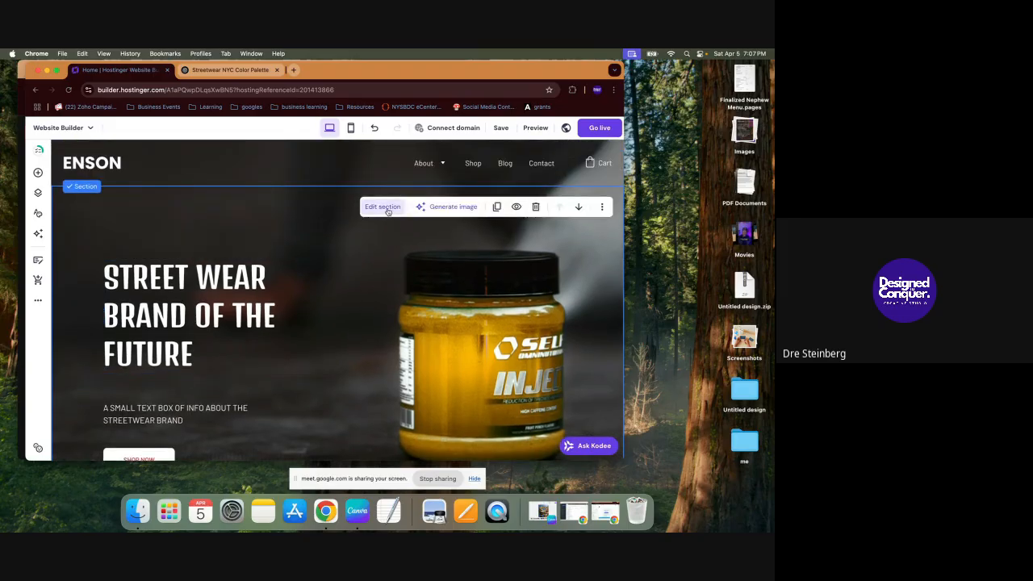
{"action": "left_click", "coordinate": [388, 209]}
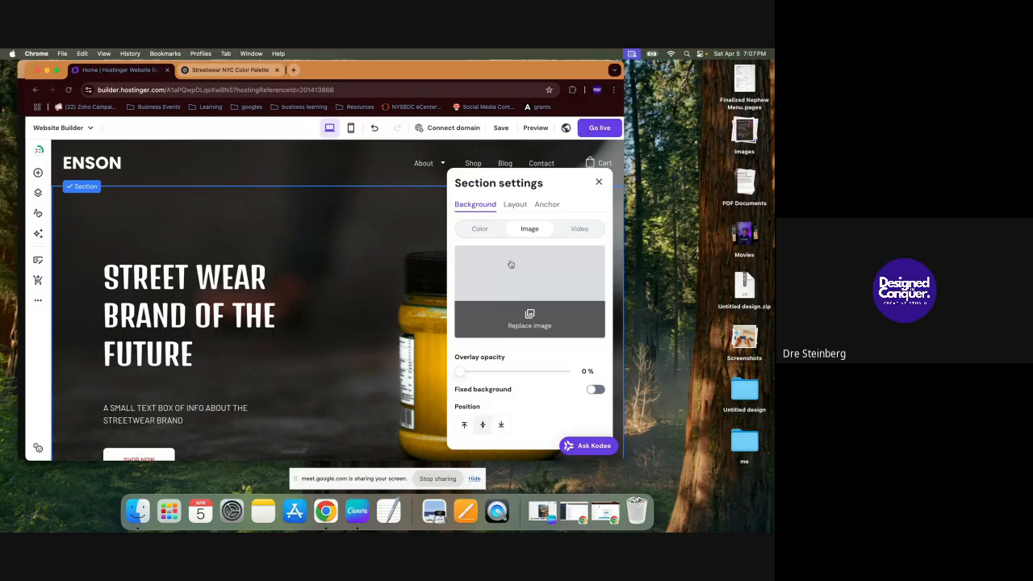
{"action": "left_click", "coordinate": [530, 319]}
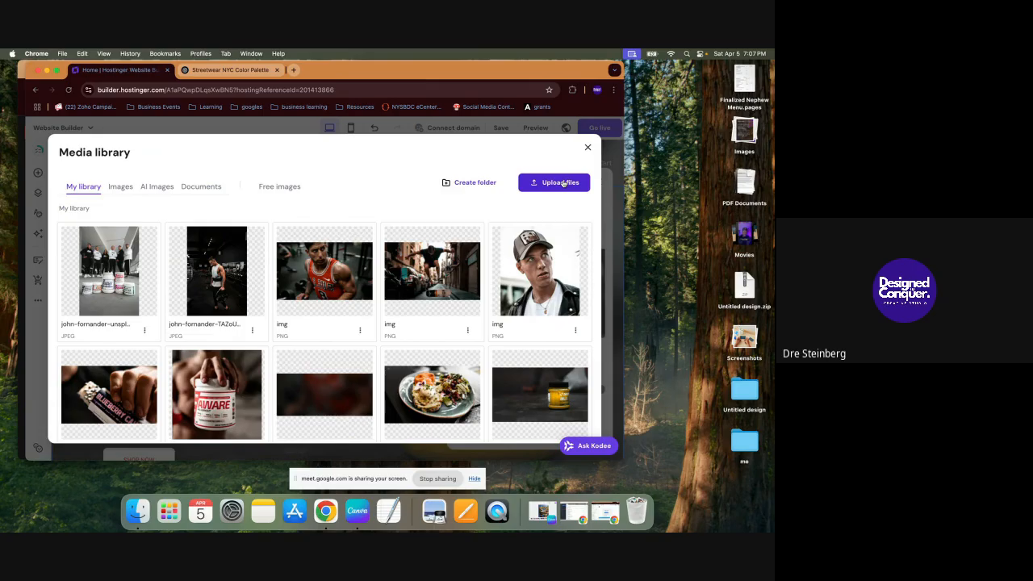
{"action": "left_click", "coordinate": [277, 187]}
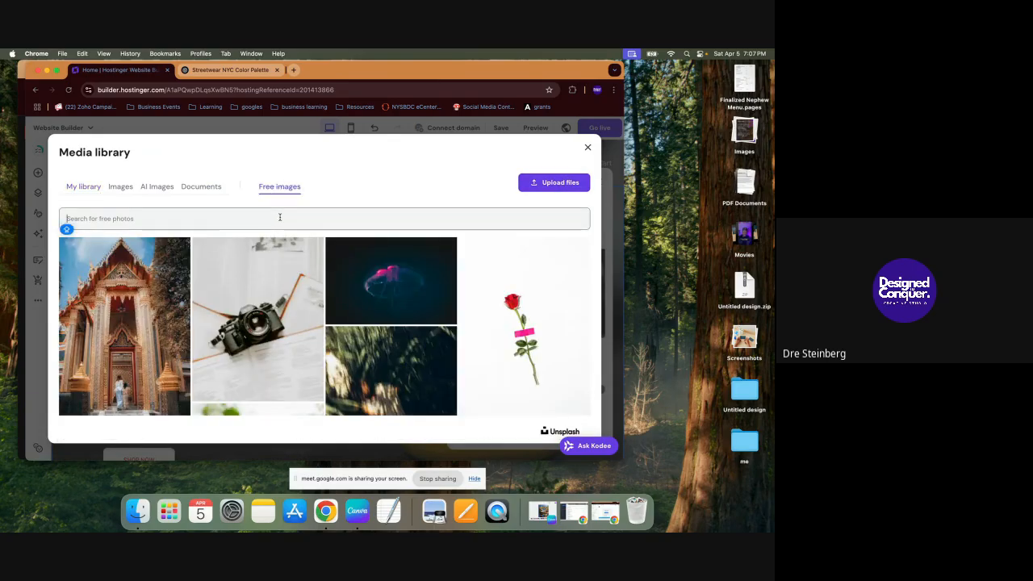
{"action": "type", "text": "streetwear"}
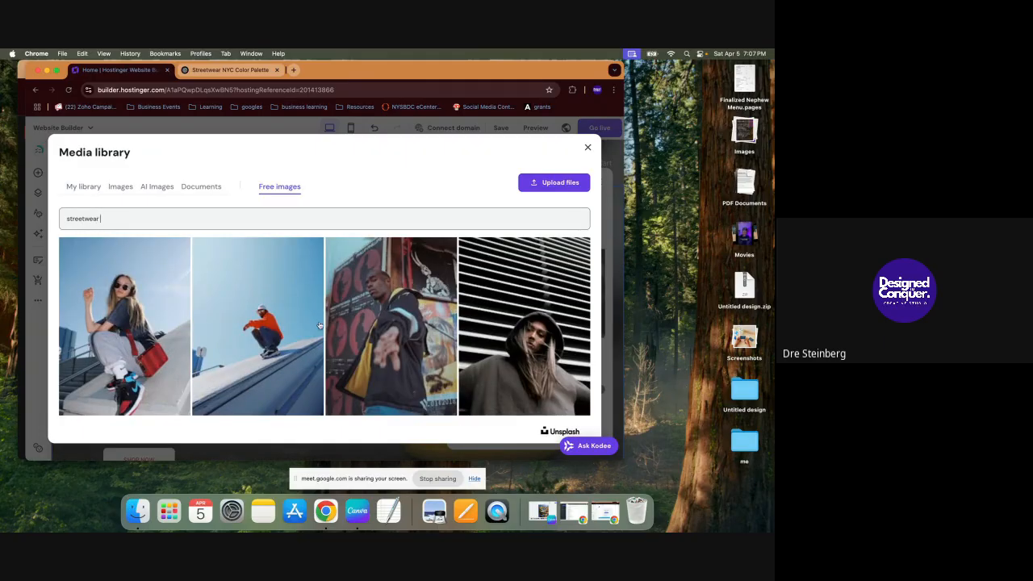
{"action": "left_click", "coordinate": [371, 311]}
{"action": "left_click", "coordinate": [544, 431]}
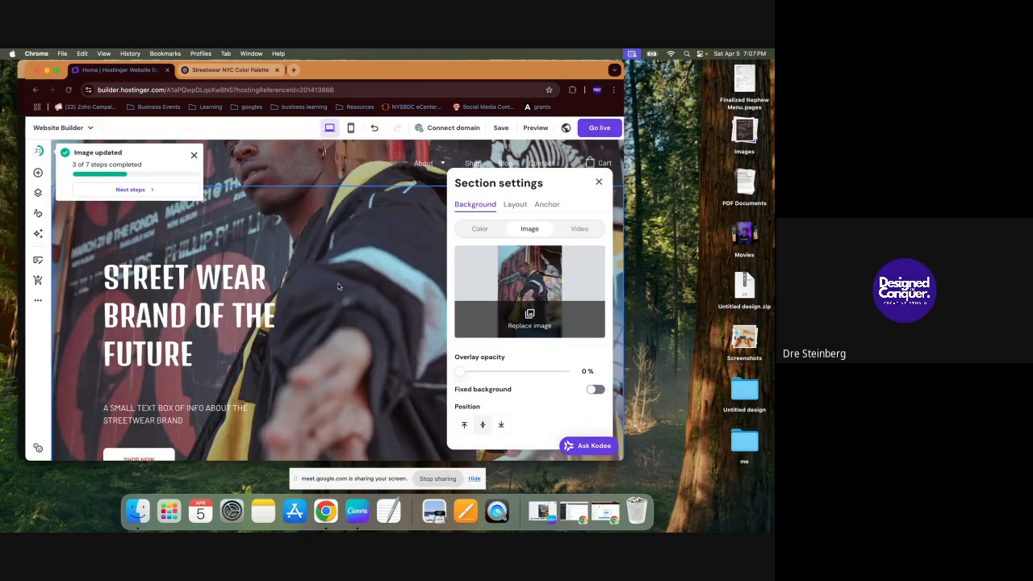
Step: Close the section settings, dismiss the progress notification and examine how the hero text and header sit on the streetwear background photo
{"action": "left_click", "coordinate": [339, 286]}
{"action": "scroll", "coordinate": [430, 285], "scroll_direction": "down", "scroll_amount": 2}
{"action": "scroll", "coordinate": [430, 285], "scroll_direction": "up", "scroll_amount": 2}
{"action": "scroll", "coordinate": [430, 285], "scroll_direction": "down", "scroll_amount": 1}
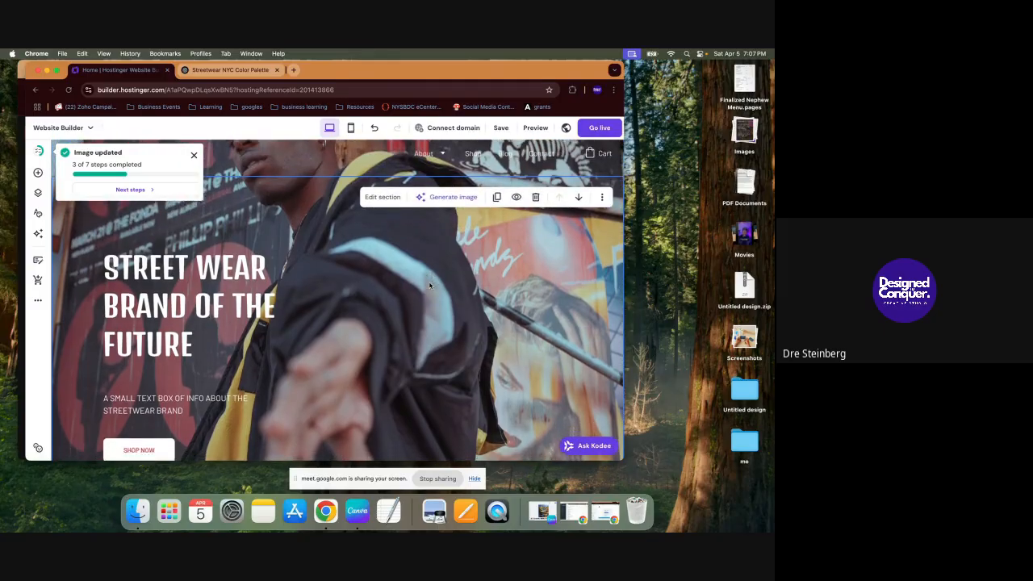
{"action": "scroll", "coordinate": [431, 285], "scroll_direction": "down", "scroll_amount": 1}
{"action": "left_click", "coordinate": [194, 157]}
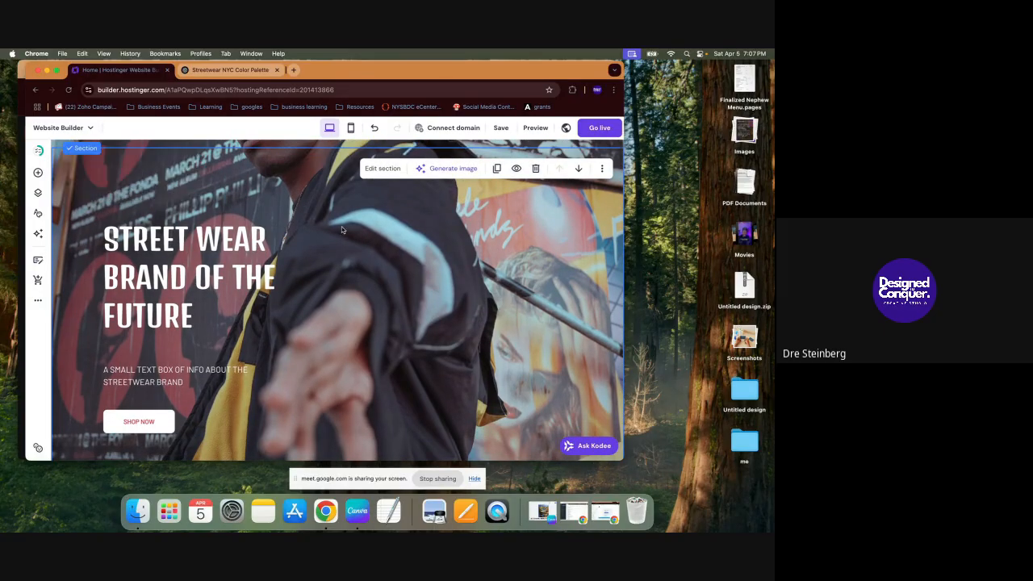
{"action": "scroll", "coordinate": [341, 230], "scroll_direction": "up", "scroll_amount": 1}
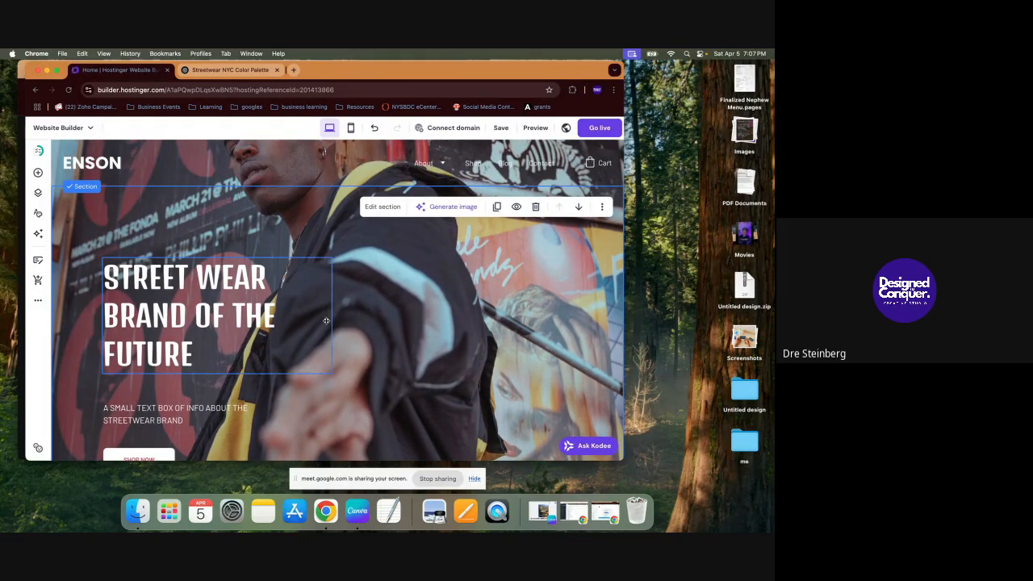
{"action": "scroll", "coordinate": [326, 322], "scroll_direction": "down", "scroll_amount": 2}
{"action": "scroll", "coordinate": [326, 321], "scroll_direction": "up", "scroll_amount": 2}
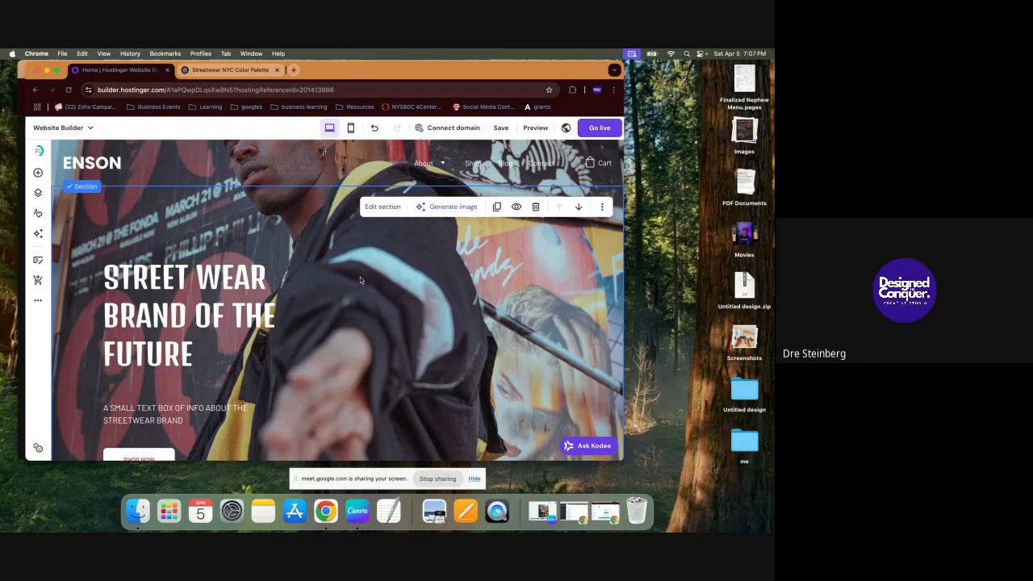
Step: Turn on the fixed background for the hero section's image and check its scrolling effect
{"action": "left_click", "coordinate": [383, 207]}
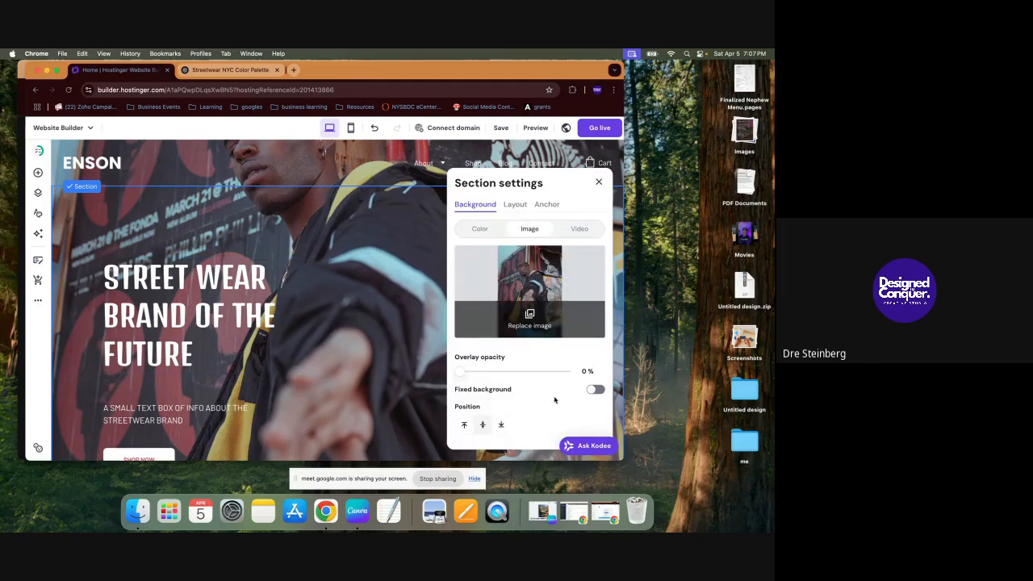
{"action": "left_click", "coordinate": [595, 391]}
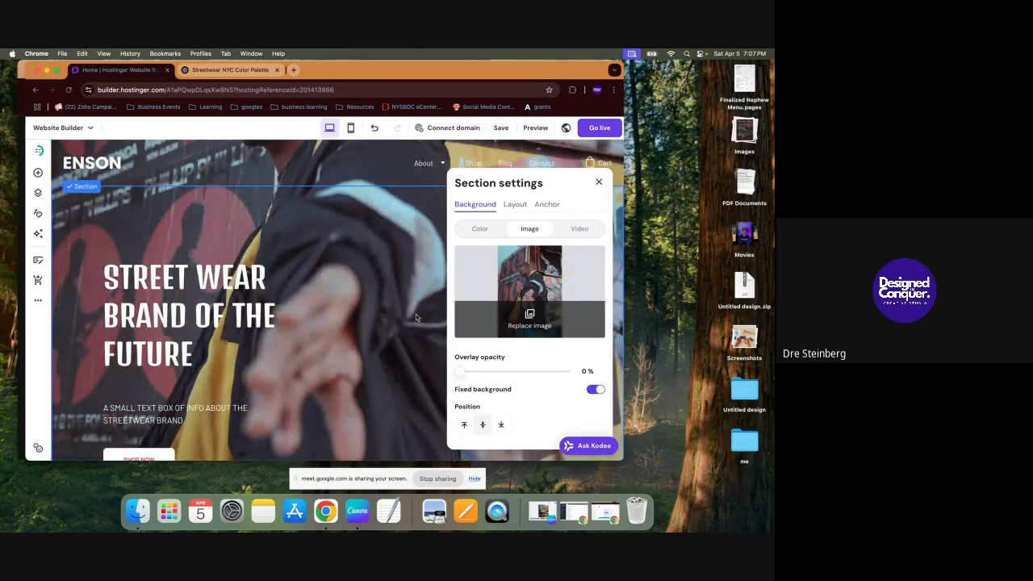
{"action": "scroll", "coordinate": [417, 317], "scroll_direction": "down", "scroll_amount": 3}
{"action": "scroll", "coordinate": [417, 317], "scroll_direction": "down", "scroll_amount": 2}
{"action": "scroll", "coordinate": [417, 316], "scroll_direction": "up", "scroll_amount": 6}
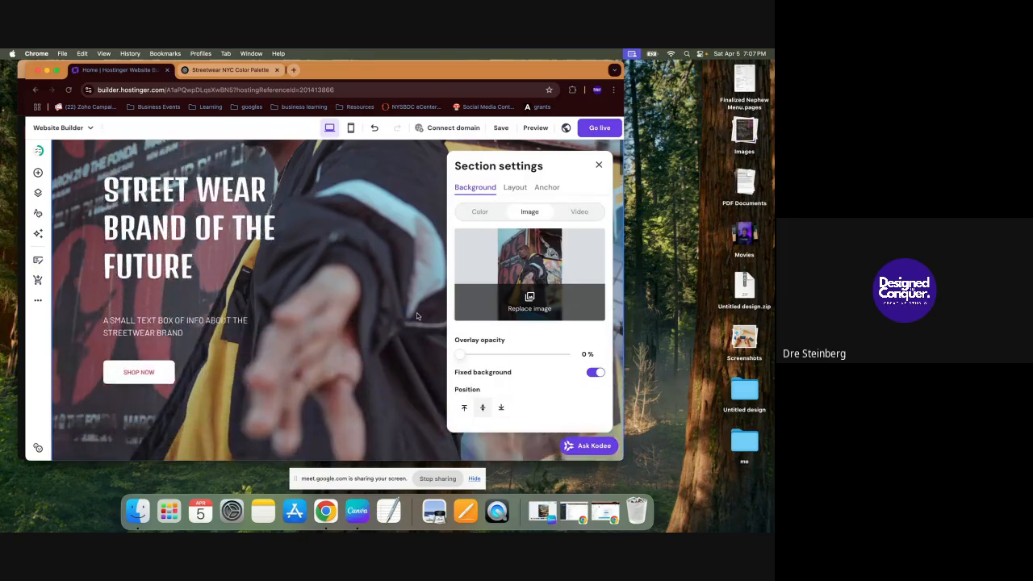
{"action": "scroll", "coordinate": [418, 317], "scroll_direction": "down", "scroll_amount": 5}
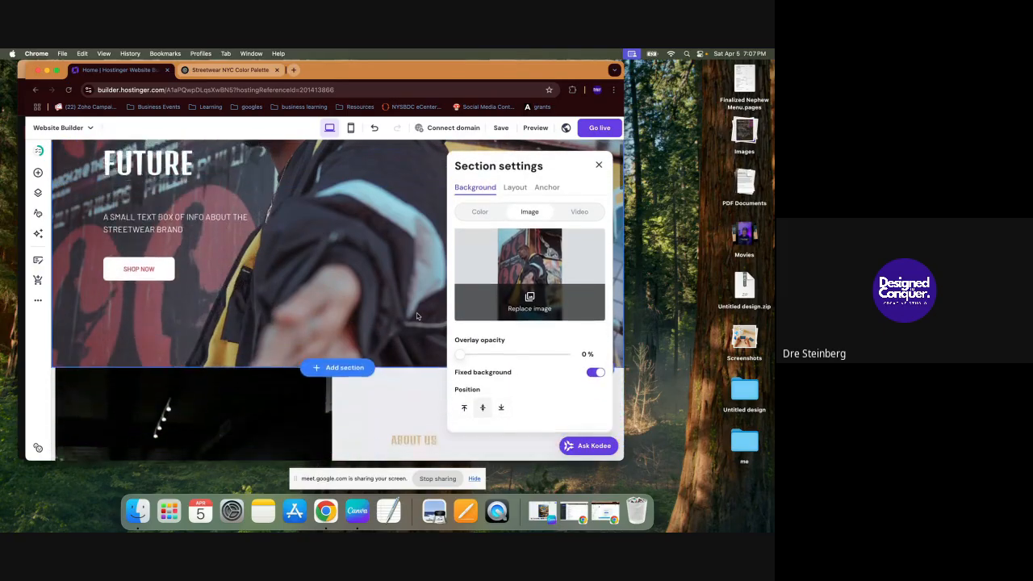
{"action": "scroll", "coordinate": [418, 317], "scroll_direction": "up", "scroll_amount": 3}
{"action": "scroll", "coordinate": [418, 317], "scroll_direction": "up", "scroll_amount": 2}
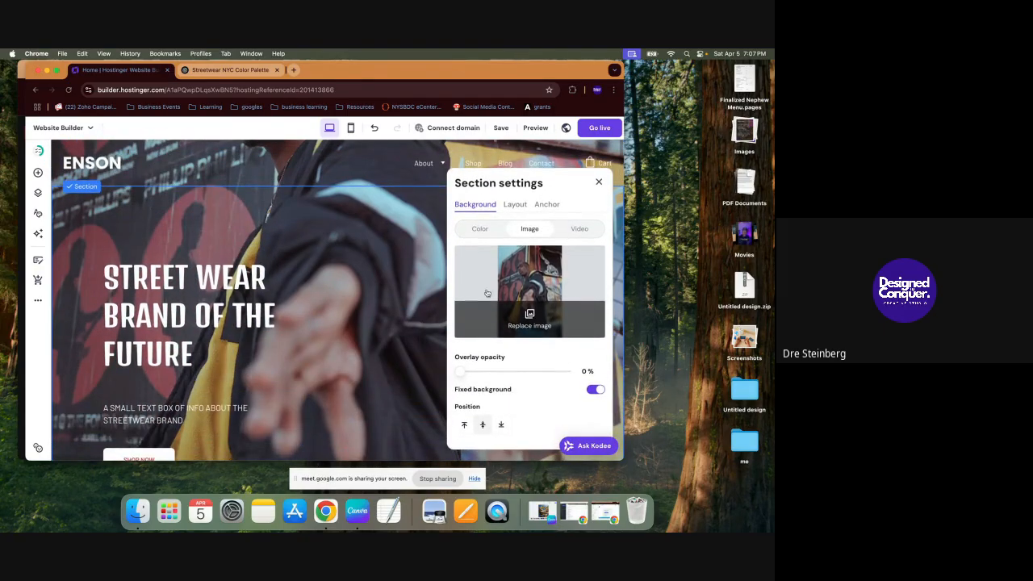
{"action": "left_click", "coordinate": [601, 182]}
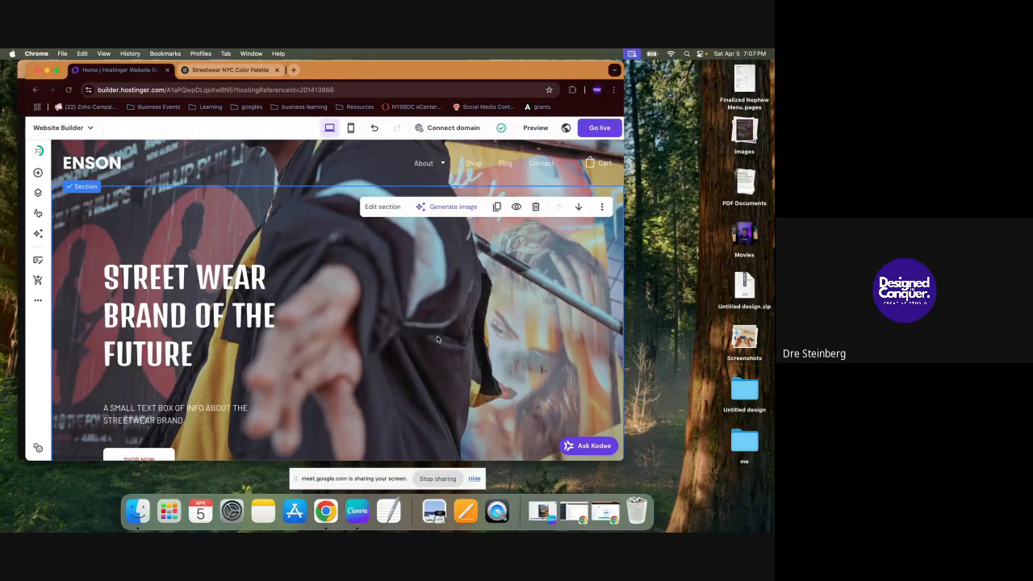
Step: Widen the gym photo in the About Us section slightly and adjust its lower edge to the section's boundary
{"action": "scroll", "coordinate": [437, 339], "scroll_direction": "down", "scroll_amount": 3}
{"action": "scroll", "coordinate": [437, 339], "scroll_direction": "down", "scroll_amount": 4}
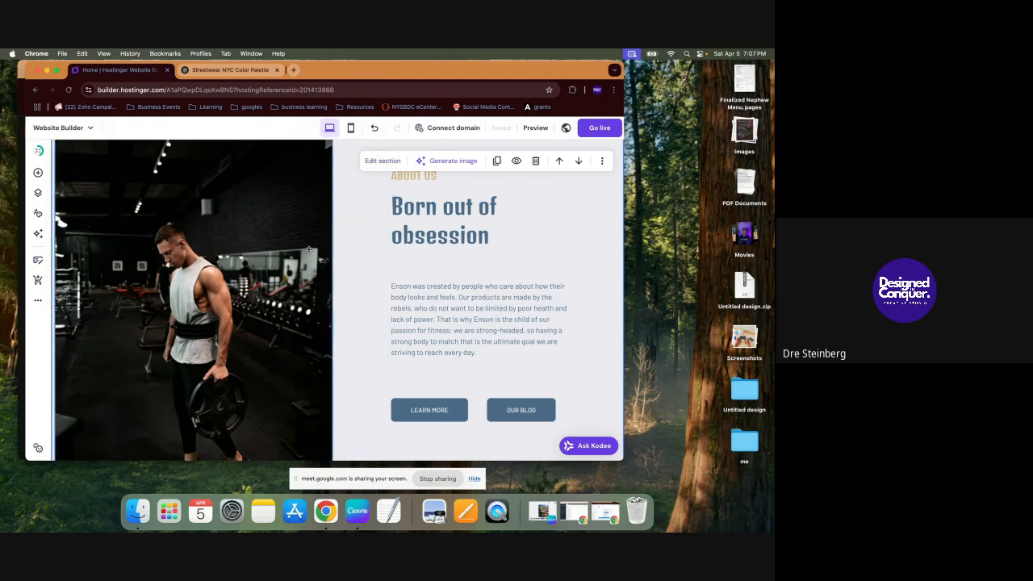
{"action": "left_click", "coordinate": [259, 252]}
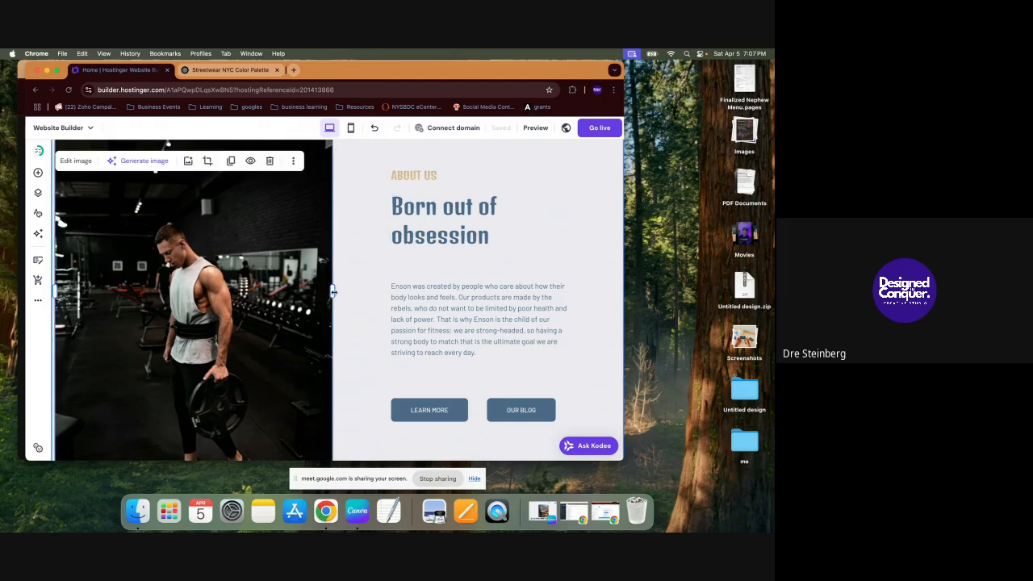
{"action": "mouse_move", "coordinate": [334, 292]}
{"action": "left_mouse_down"}
{"action": "mouse_move", "coordinate": [222, 288]}
{"action": "mouse_move", "coordinate": [337, 273]}
{"action": "left_mouse_up"}
{"action": "scroll", "coordinate": [251, 318], "scroll_direction": "down", "scroll_amount": 5}
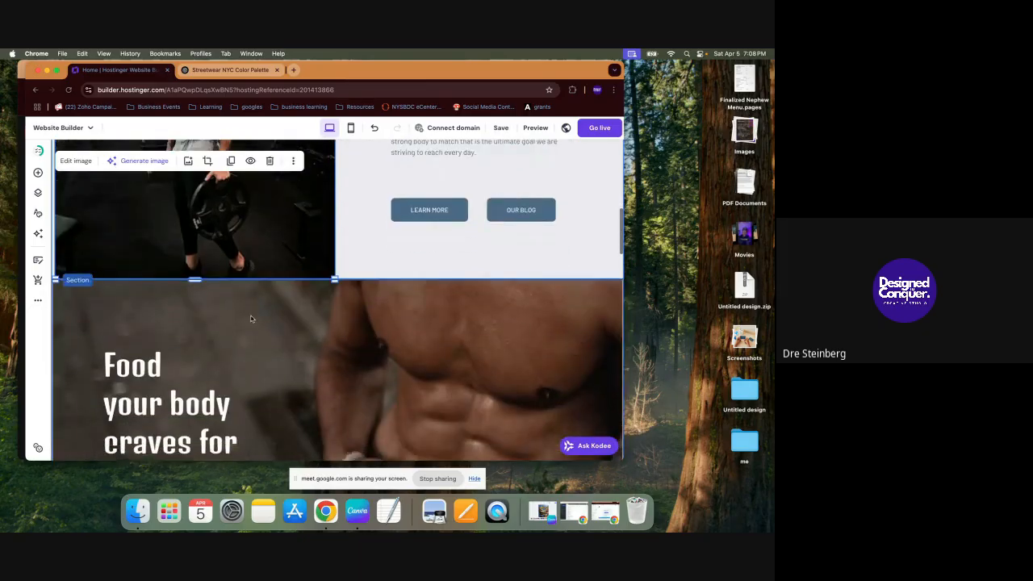
{"action": "mouse_move", "coordinate": [195, 279]}
{"action": "left_mouse_down"}
{"action": "mouse_move", "coordinate": [199, 203]}
{"action": "mouse_move", "coordinate": [215, 275]}
{"action": "left_mouse_up"}
{"action": "scroll", "coordinate": [215, 275], "scroll_direction": "up", "scroll_amount": 2}
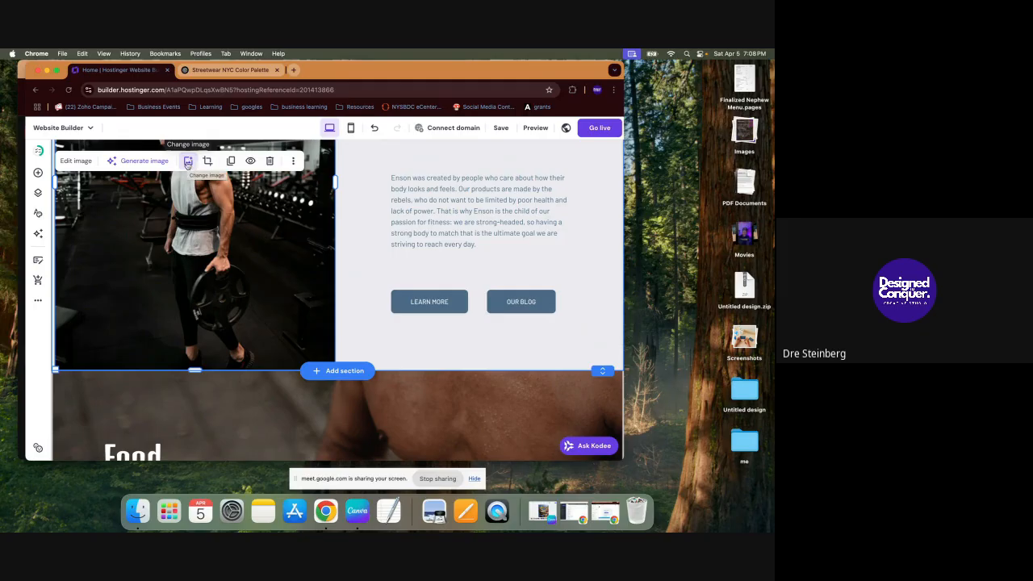
Step: Replace the About Us gym photo with the free "streetwear brand" photo of a person in black clothing with a yellow back print
{"action": "left_click", "coordinate": [188, 162]}
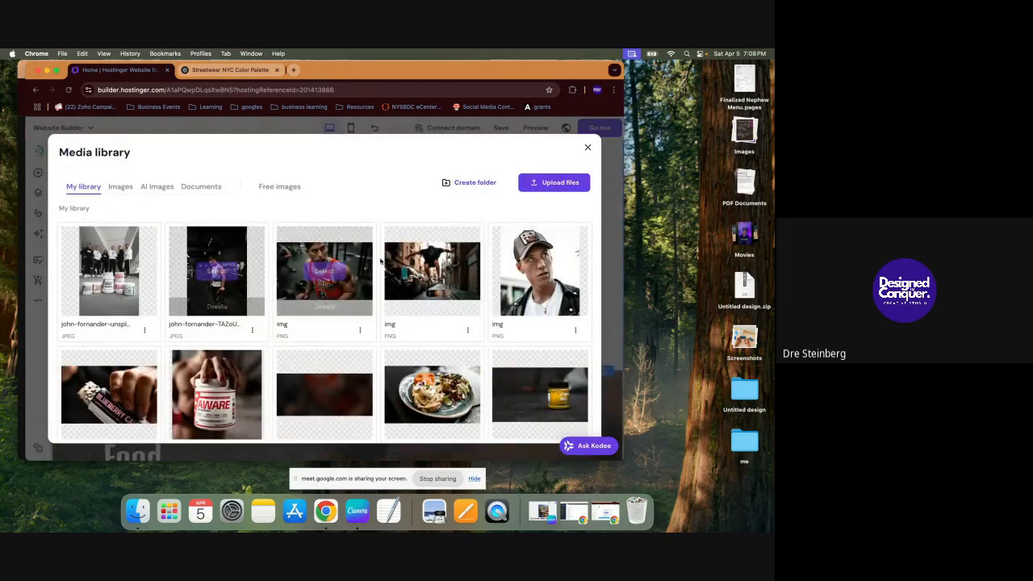
{"action": "left_click", "coordinate": [280, 186]}
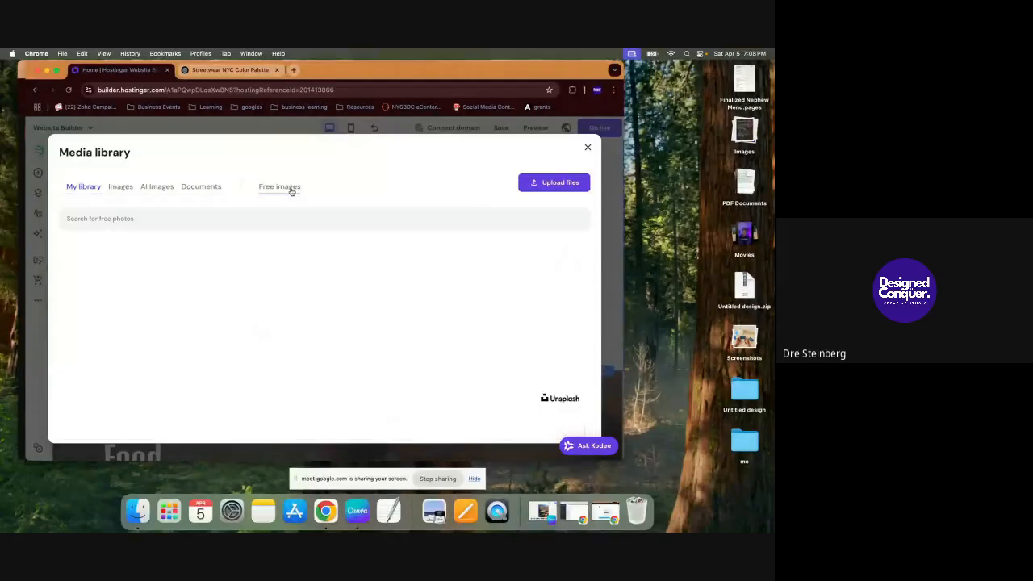
{"action": "left_click", "coordinate": [291, 224]}
{"action": "type", "text": "stre"}
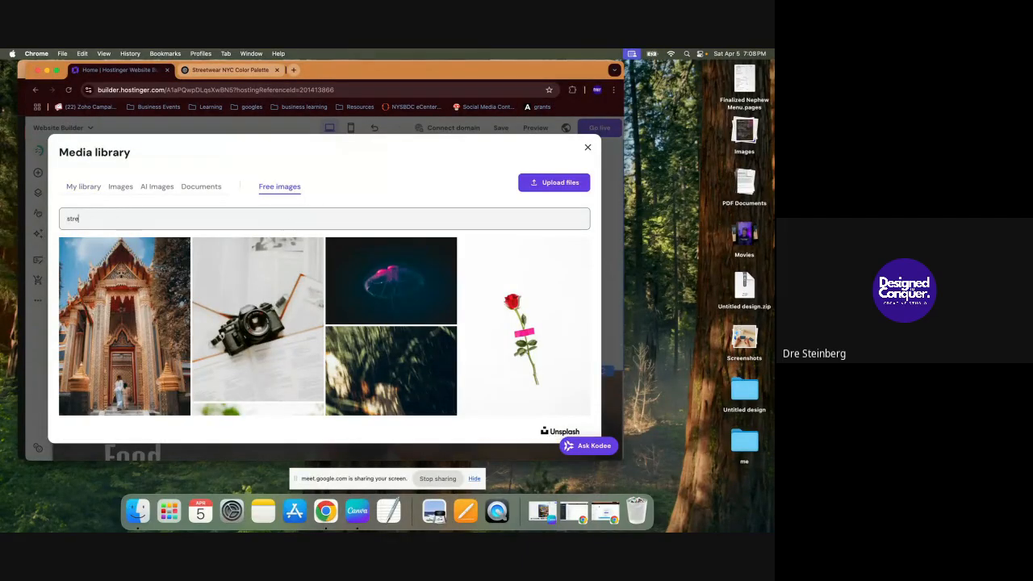
{"action": "type", "text": "etwear brand"}
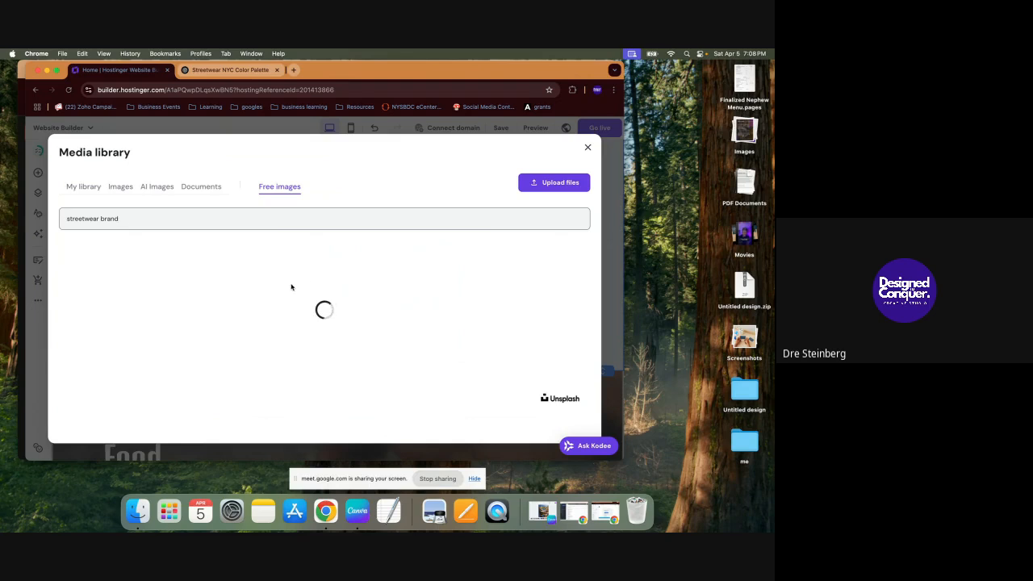
{"action": "left_click", "coordinate": [275, 294]}
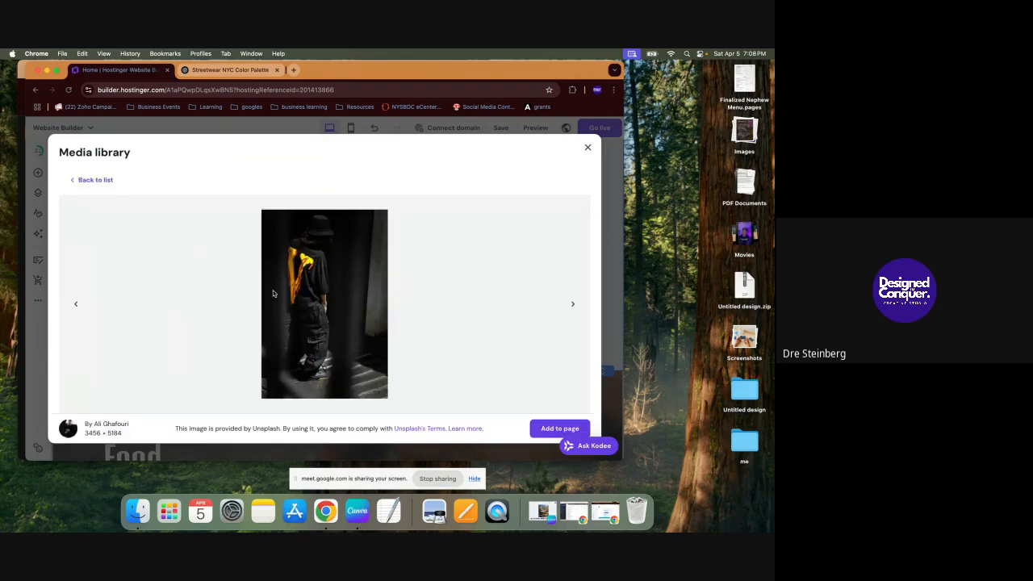
{"action": "left_click", "coordinate": [557, 430]}
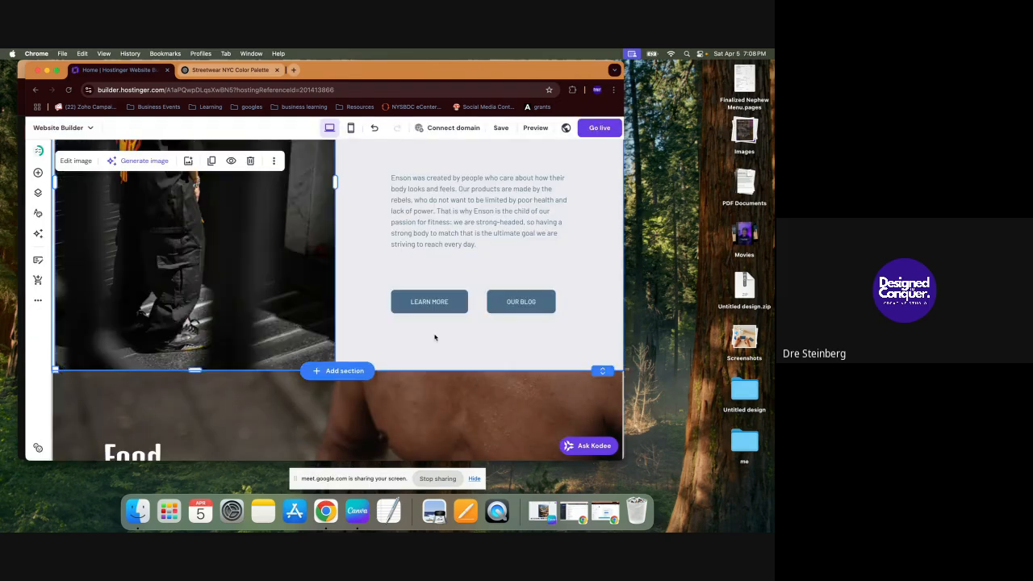
Step: Clear the entire "Born out of obsession" heading text in the About Us section
{"action": "scroll", "coordinate": [434, 337], "scroll_direction": "up", "scroll_amount": 5}
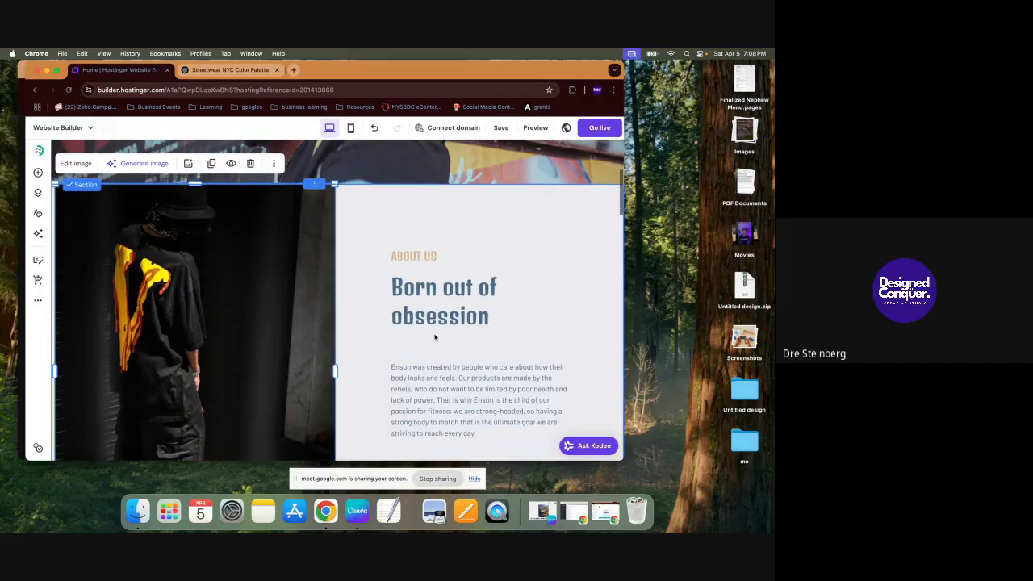
{"action": "left_click", "coordinate": [441, 303]}
{"action": "left_click", "coordinate": [409, 252]}
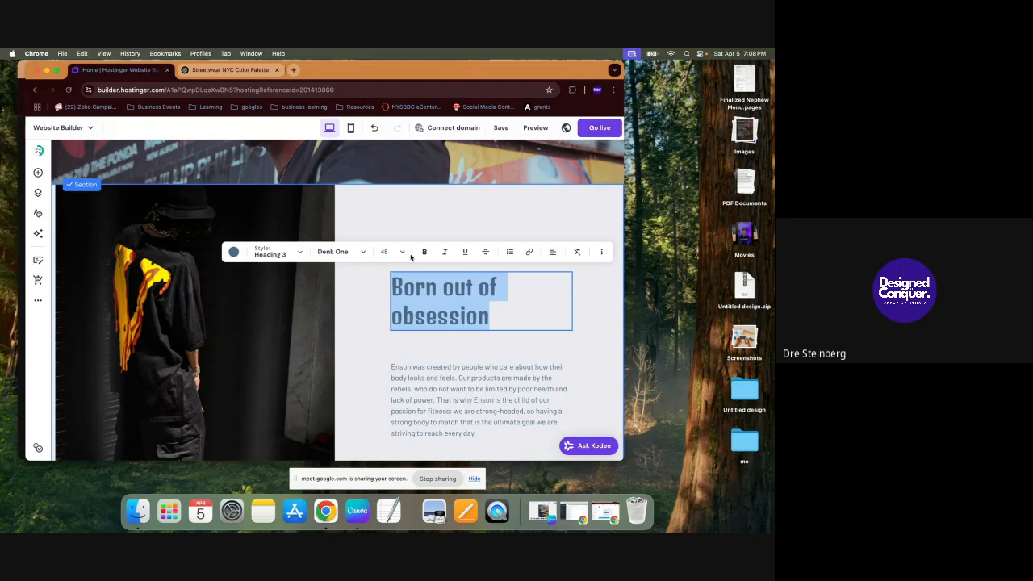
{"action": "type", "text": "come"}
{"action": "key", "text": "BackSpace"}
{"action": "key", "text": "BackSpace"}
{"action": "key", "text": "BackSpace"}
{"action": "key", "text": "BackSpace"}
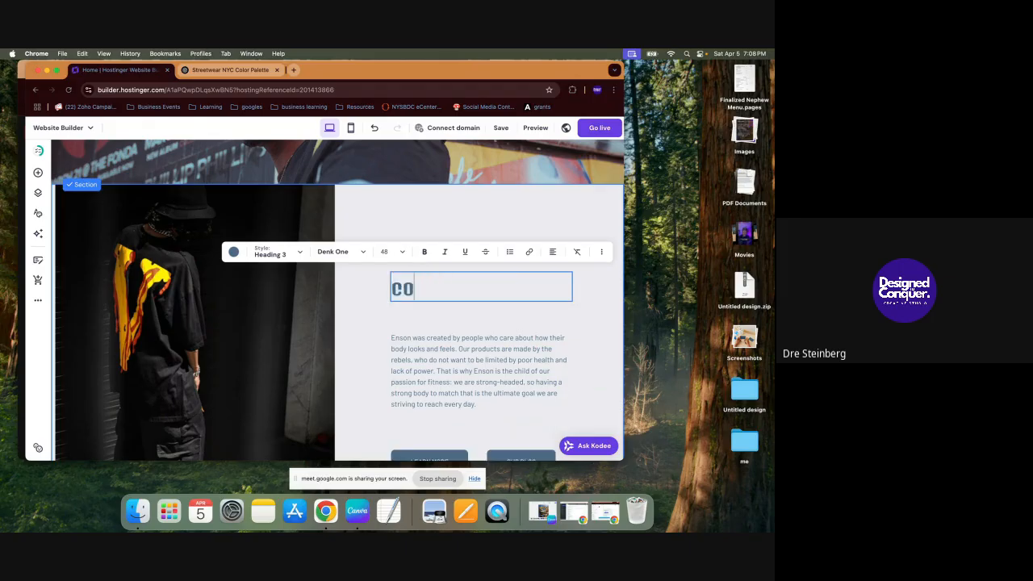
Step: Try the Heading 2 style on the emptied About Us heading with the sample text "dhfhffa"
{"action": "left_click", "coordinate": [279, 255]}
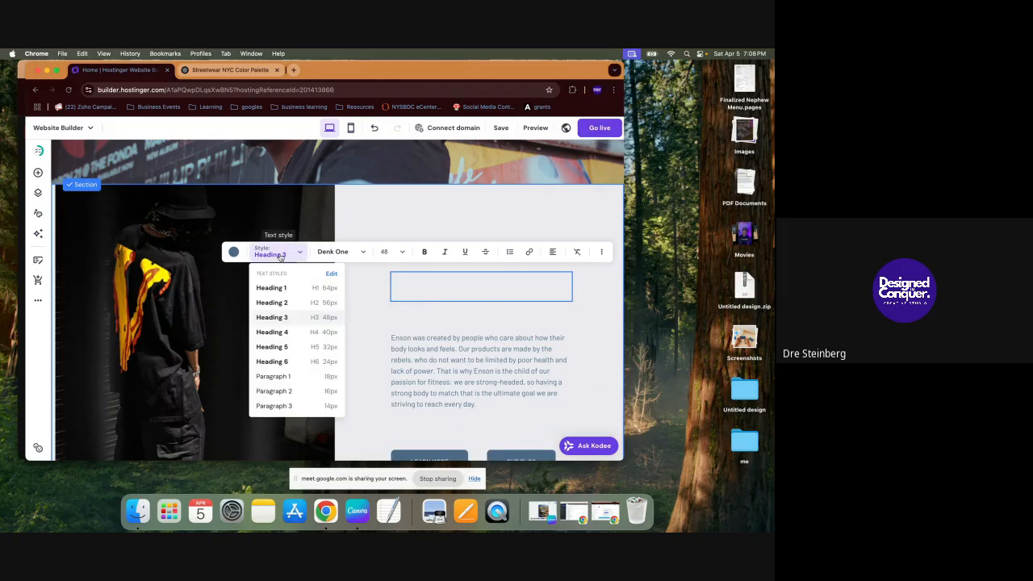
{"action": "left_click", "coordinate": [285, 304]}
{"action": "type", "text": "dhfhff"}
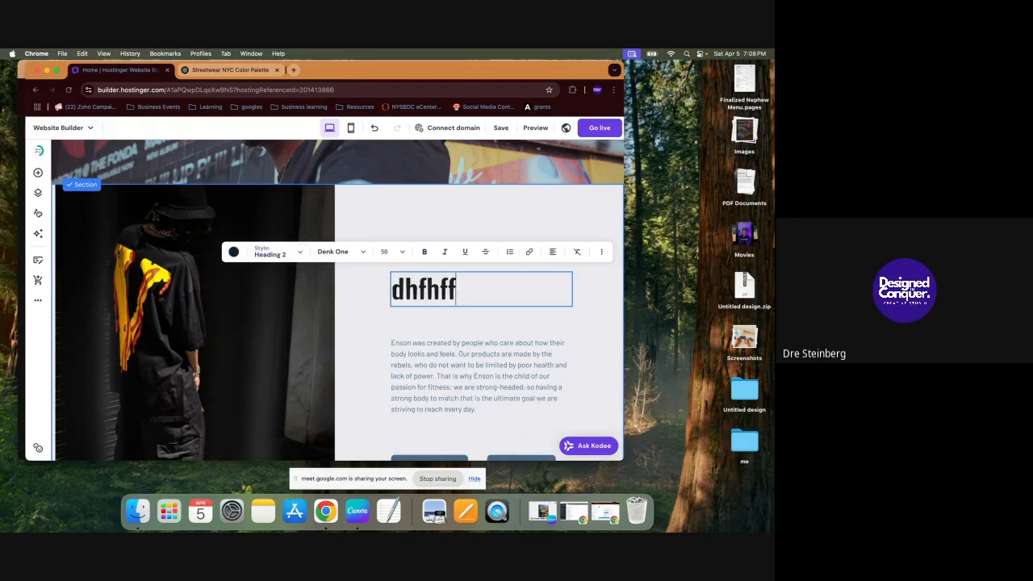
{"action": "type", "text": "a"}
Step: Replace the sample heading text with "Write a Brief overview" and apply the Heading 3 style to it
{"action": "double_click", "coordinate": [417, 294]}
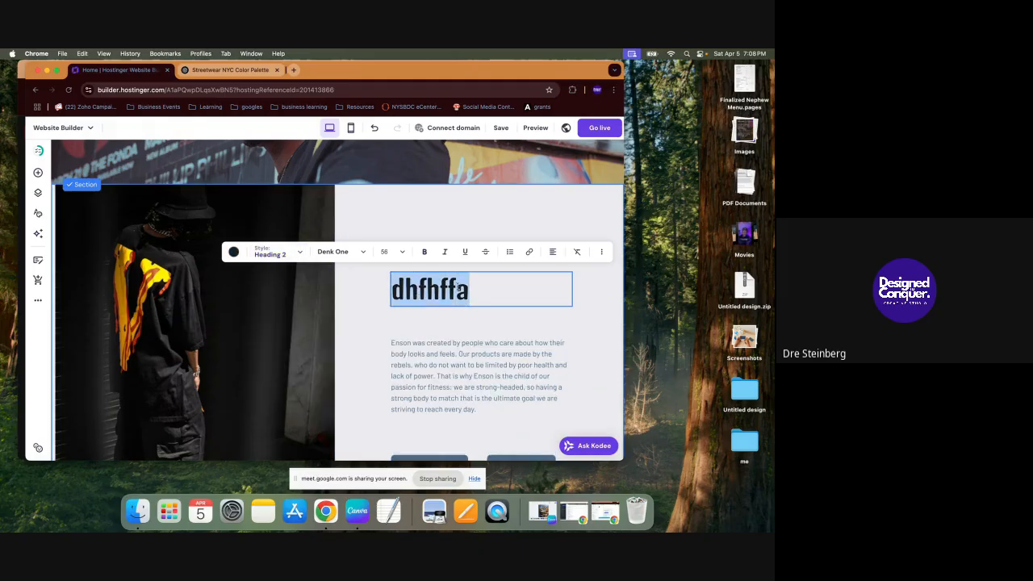
{"action": "key", "text": "BackSpace"}
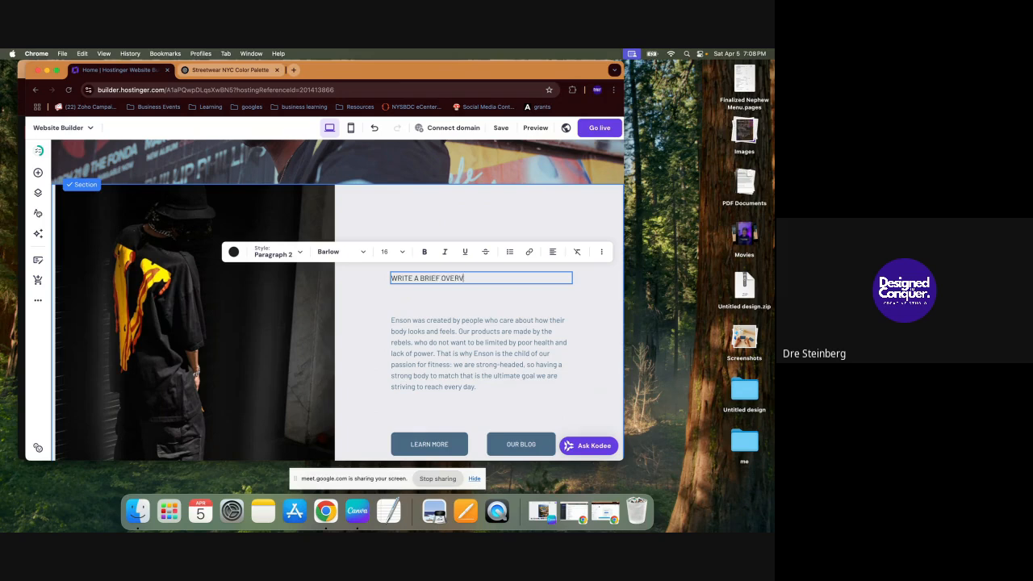
{"action": "triple_click", "coordinate": [397, 282]}
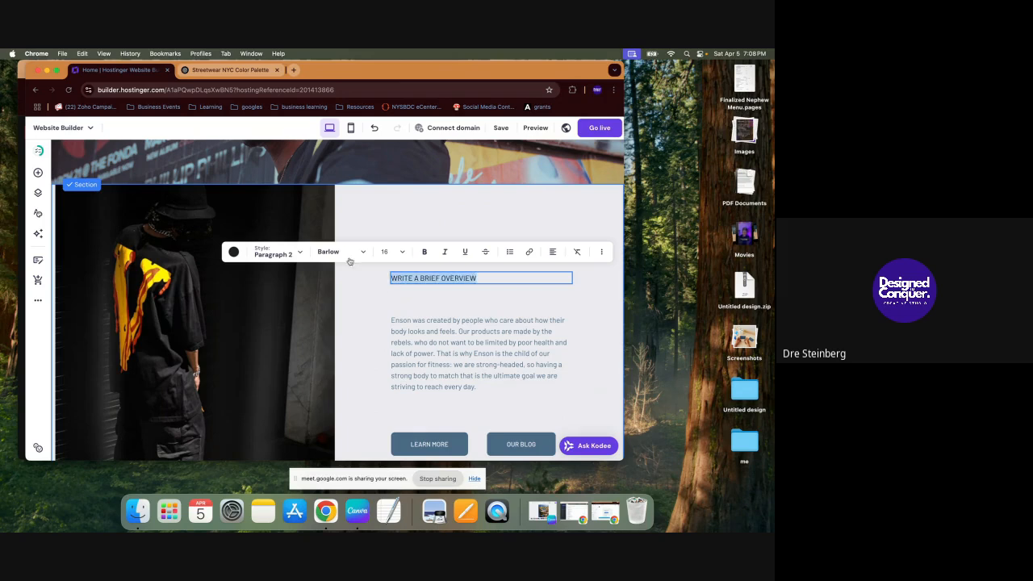
{"action": "left_click", "coordinate": [275, 253]}
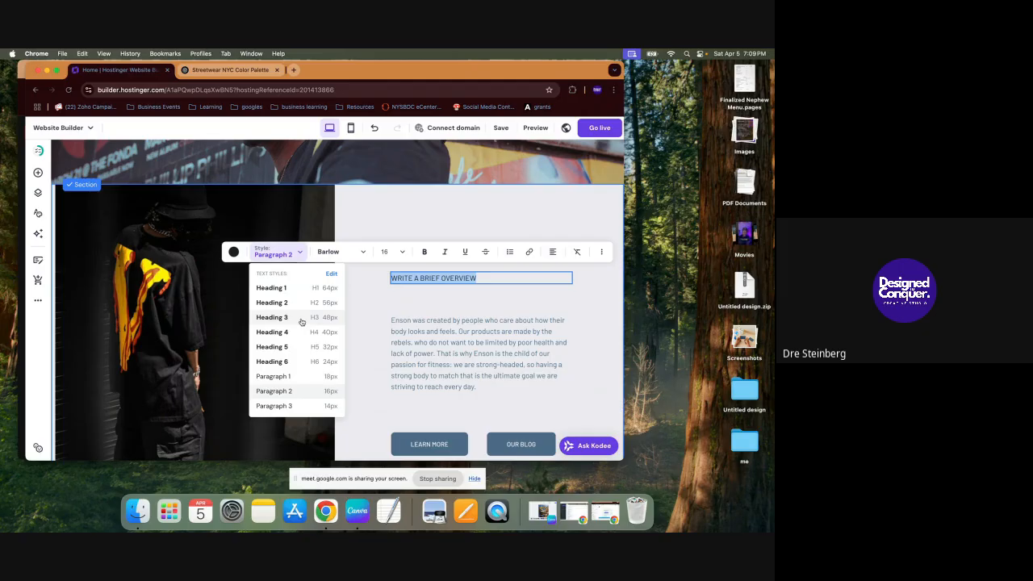
{"action": "left_click", "coordinate": [301, 322]}
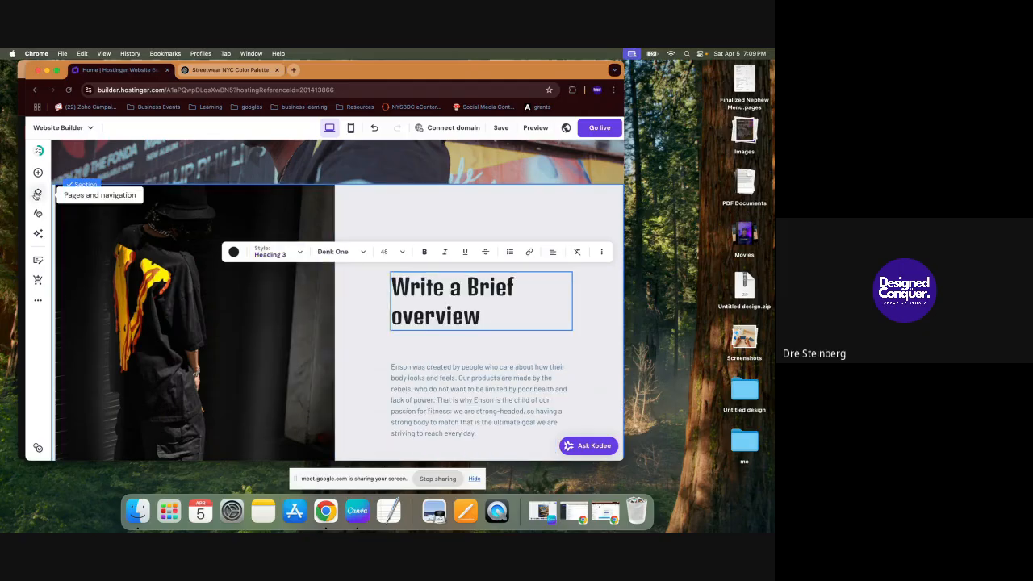
Step: Edit the site-wide text styles so that Heading 3 is shown in all capitals
{"action": "left_click", "coordinate": [38, 215]}
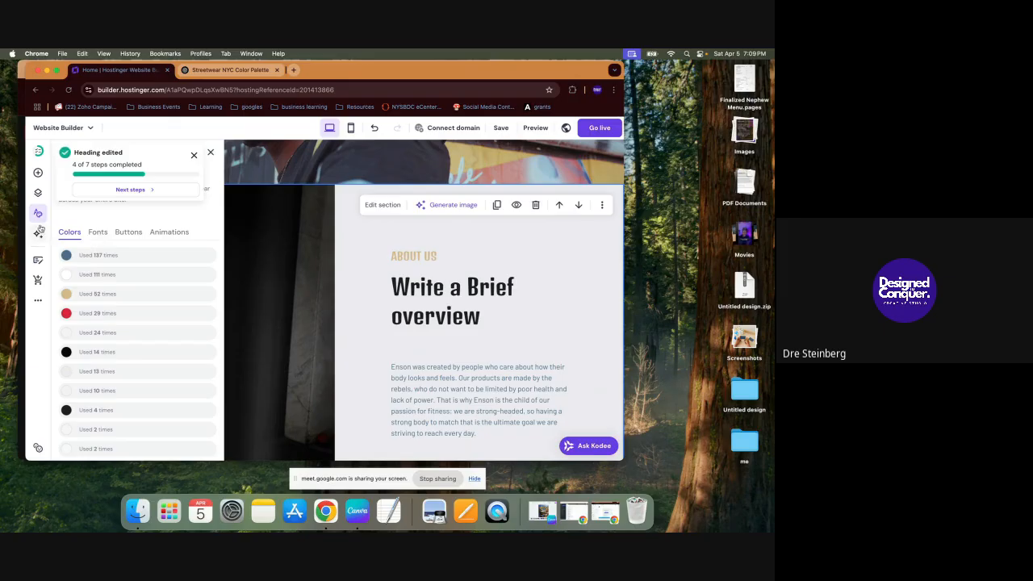
{"action": "left_click", "coordinate": [98, 233]}
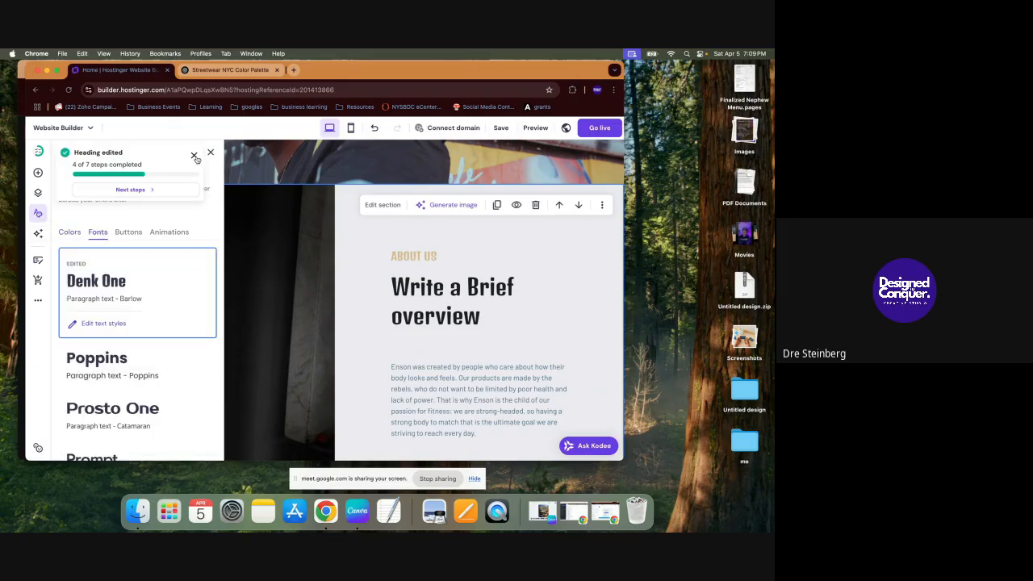
{"action": "left_click", "coordinate": [194, 156]}
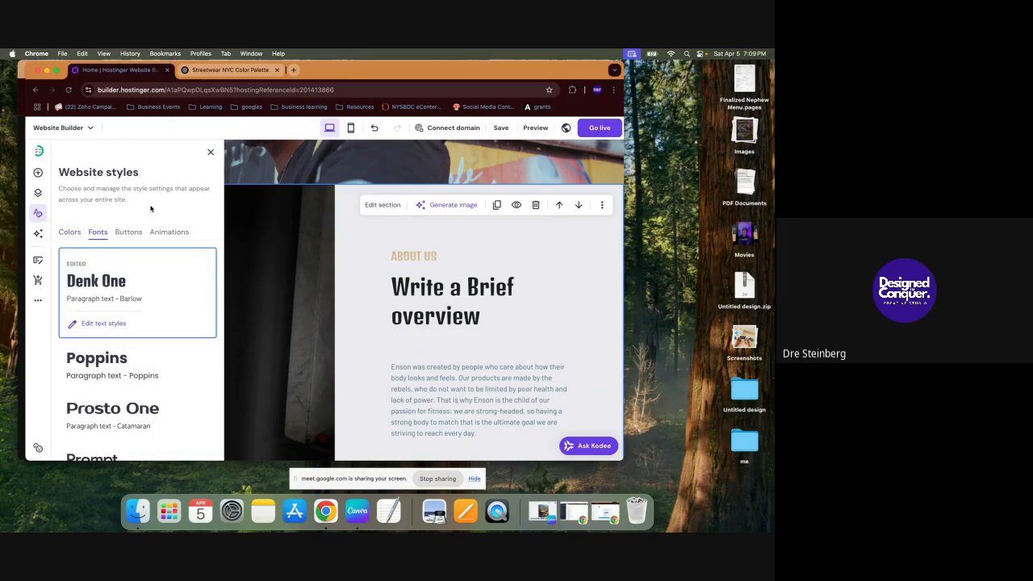
{"action": "left_click", "coordinate": [97, 323]}
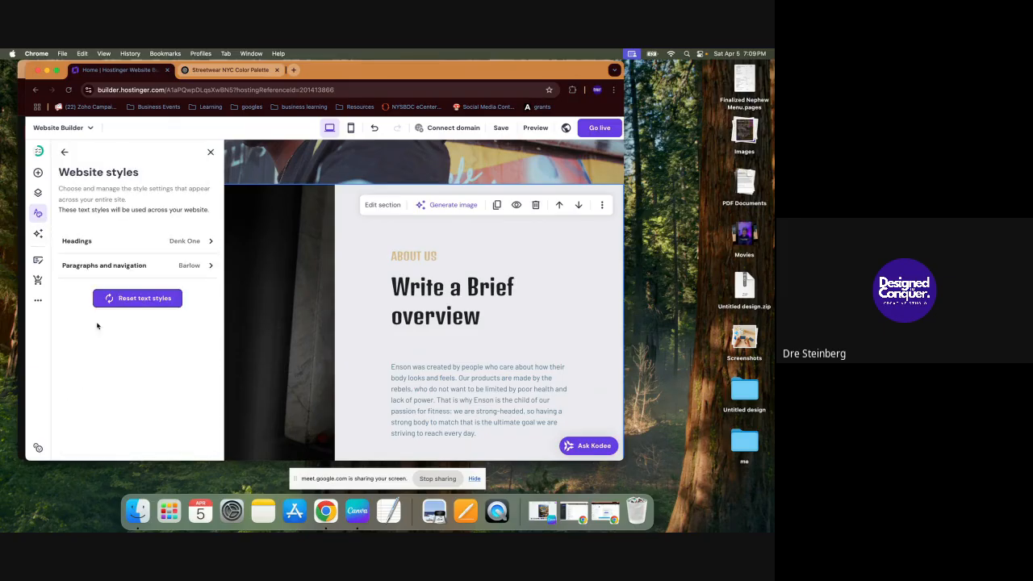
{"action": "left_click", "coordinate": [195, 241]}
{"action": "left_click", "coordinate": [138, 316]}
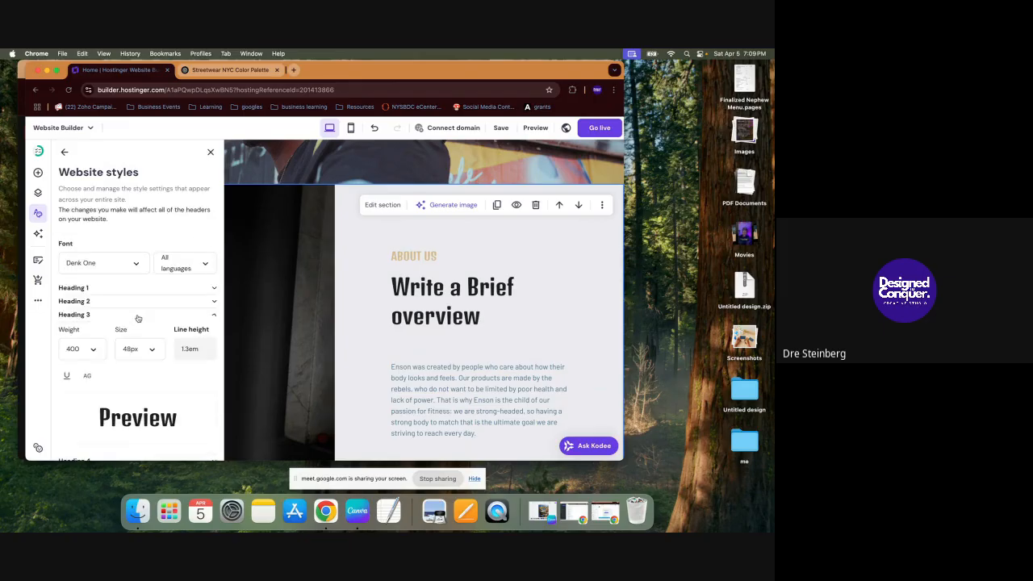
{"action": "left_click", "coordinate": [87, 375]}
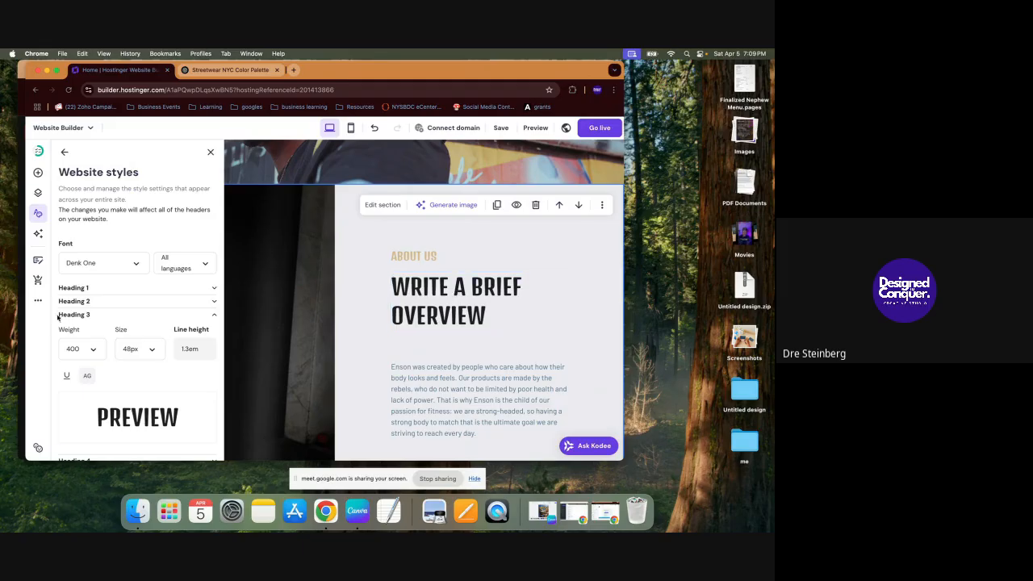
Step: Set the site-wide Heading 2 and Heading 4 styles to all capitals
{"action": "left_click", "coordinate": [110, 316]}
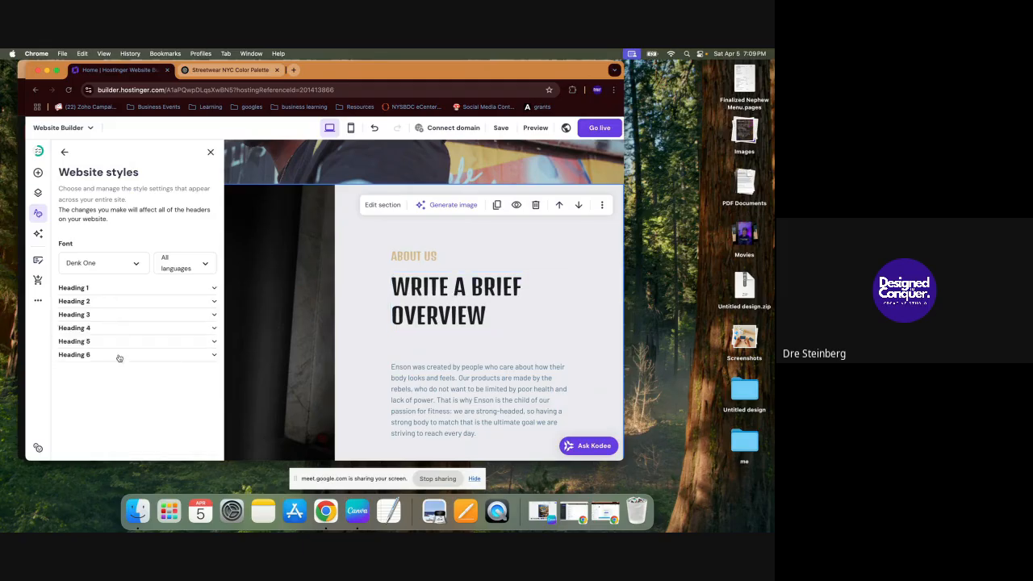
{"action": "left_click", "coordinate": [115, 316]}
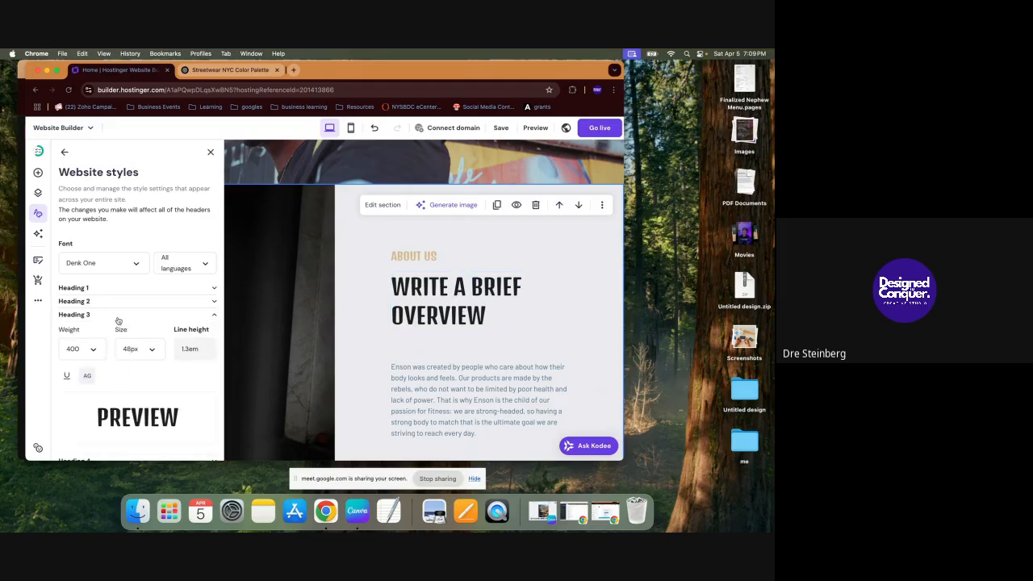
{"action": "left_click", "coordinate": [123, 305]}
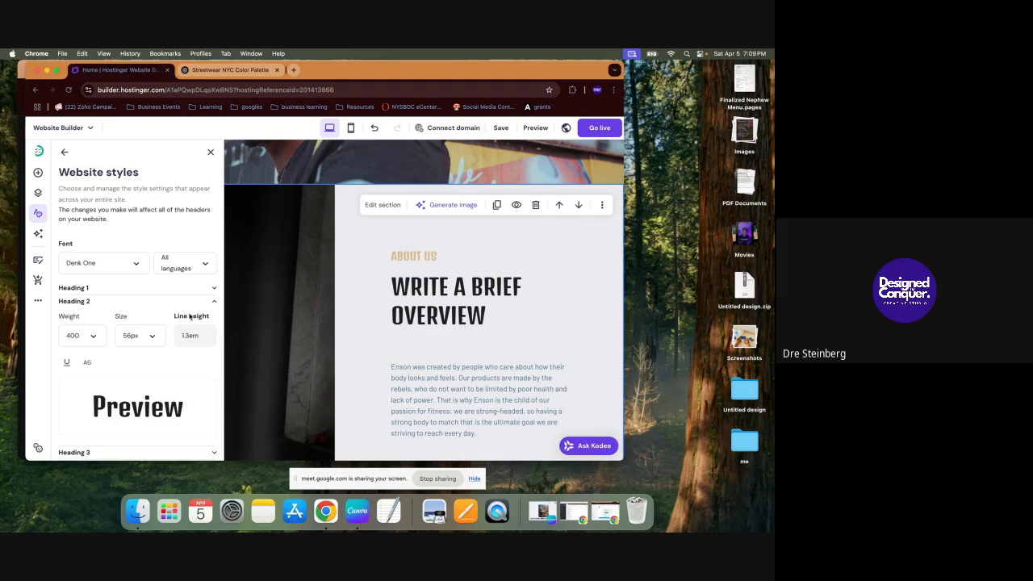
{"action": "left_click", "coordinate": [87, 362]}
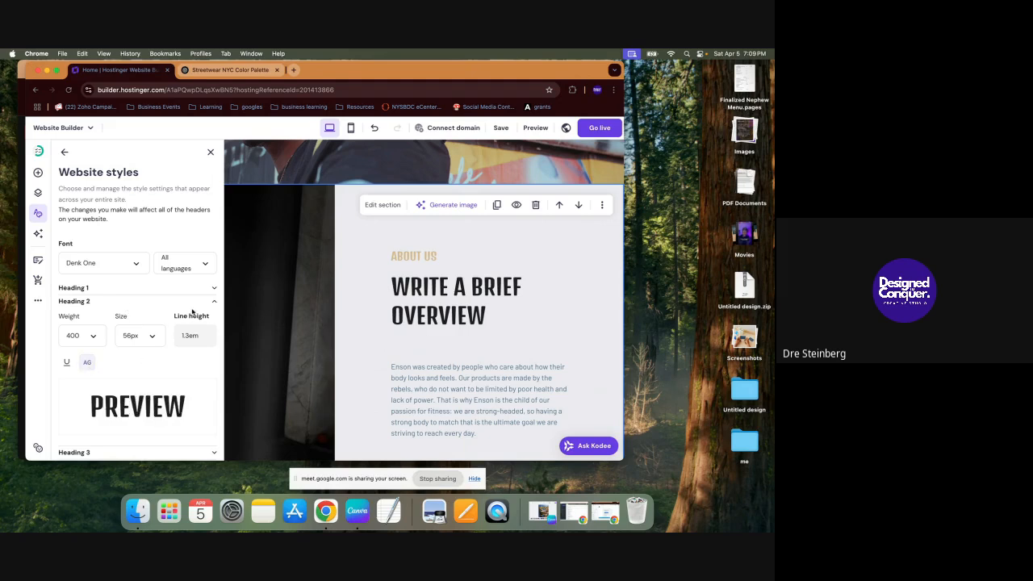
{"action": "left_click", "coordinate": [212, 303]}
{"action": "left_click", "coordinate": [159, 329]}
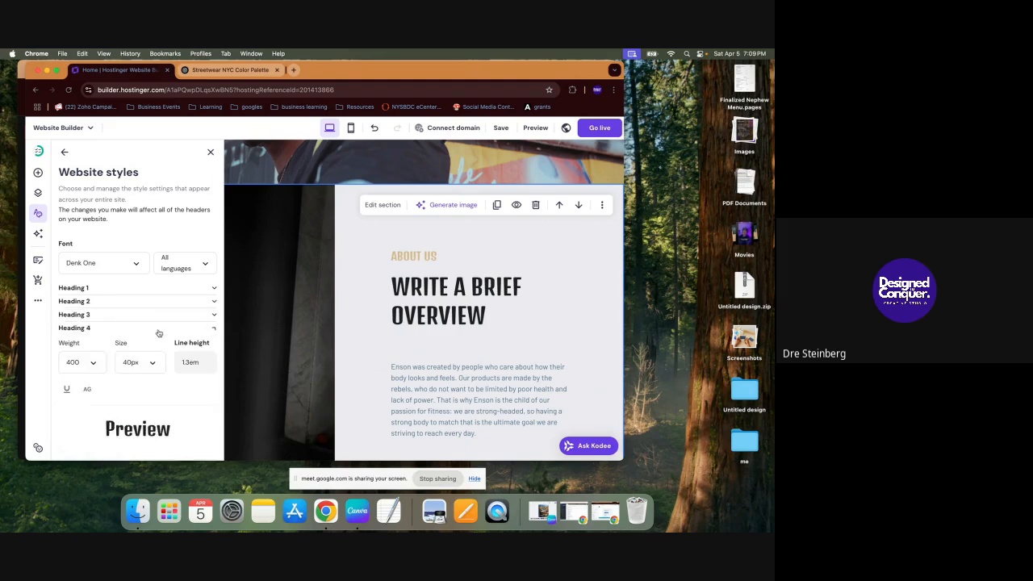
{"action": "left_click", "coordinate": [87, 388]}
{"action": "left_click", "coordinate": [211, 330]}
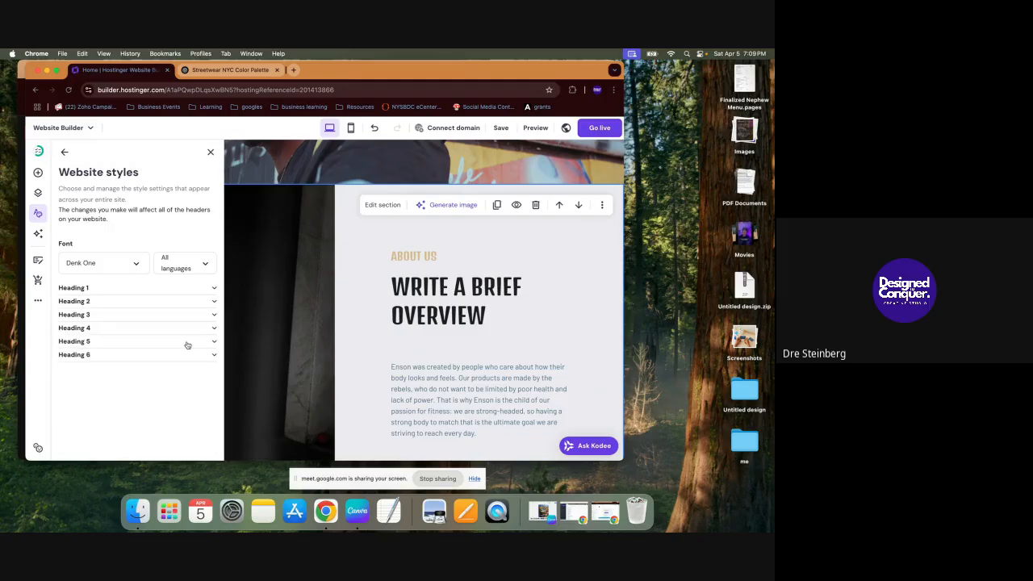
Step: Set the site-wide Heading 5 and Heading 6 styles to all capitals and leave the website styles
{"action": "left_click", "coordinate": [187, 343]}
{"action": "left_click", "coordinate": [88, 404]}
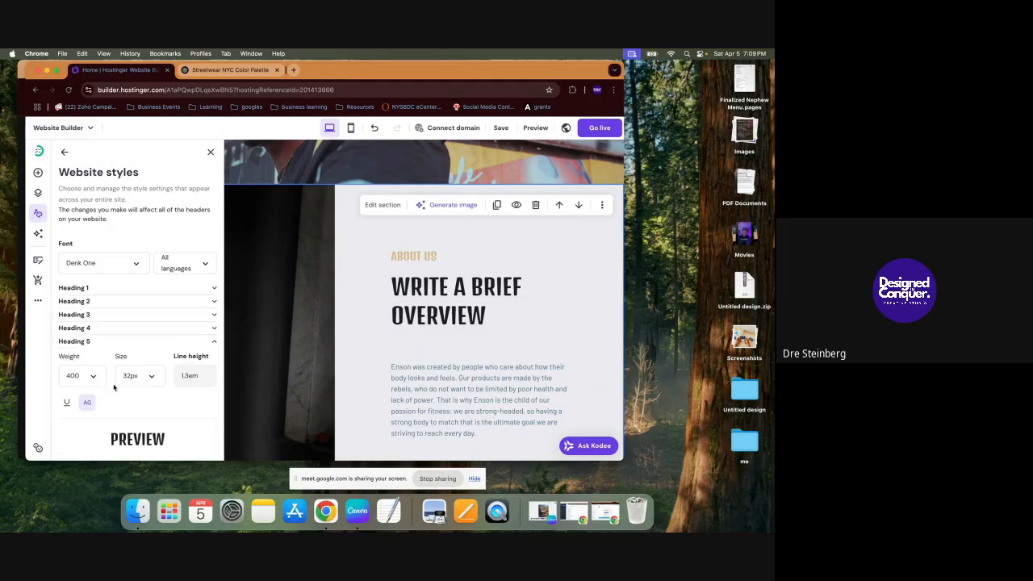
{"action": "left_click", "coordinate": [214, 342]}
{"action": "left_click", "coordinate": [185, 355]}
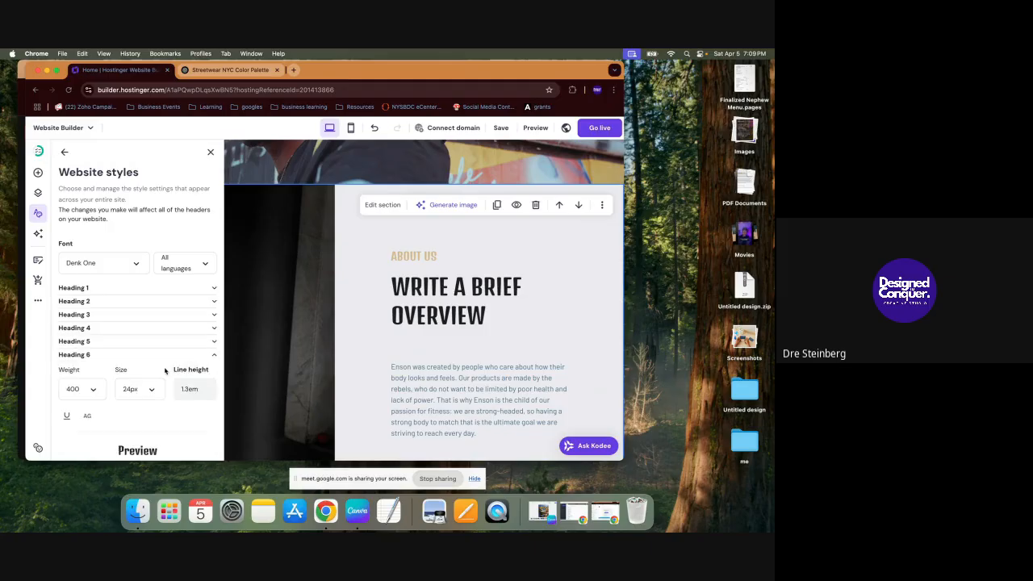
{"action": "left_click", "coordinate": [87, 416]}
{"action": "left_click", "coordinate": [374, 307]}
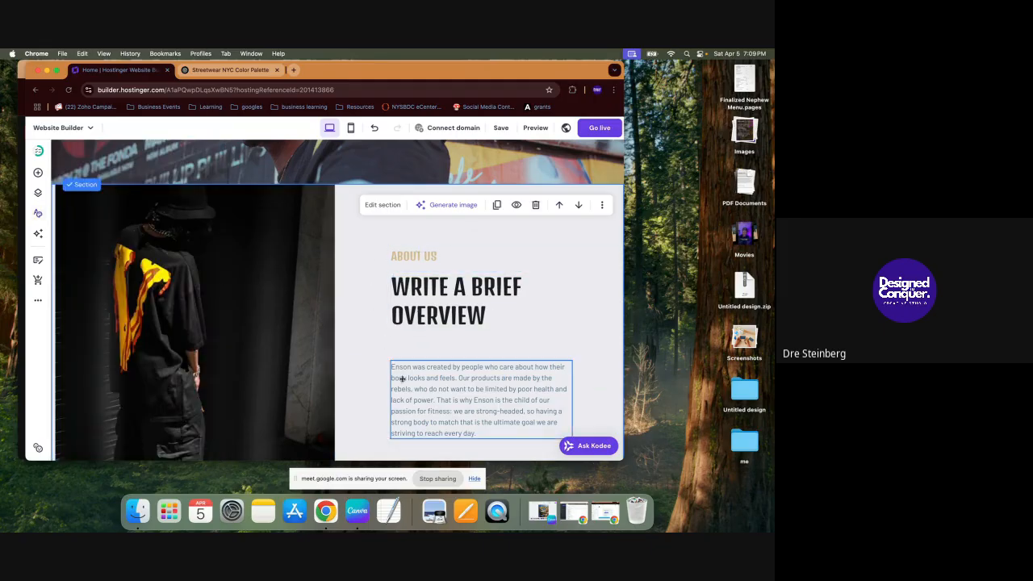
Step: Stretch the About Us image downwards until it nearly reaches the section's lower edge
{"action": "scroll", "coordinate": [403, 382], "scroll_direction": "down", "scroll_amount": 2}
{"action": "scroll", "coordinate": [407, 387], "scroll_direction": "down", "scroll_amount": 4}
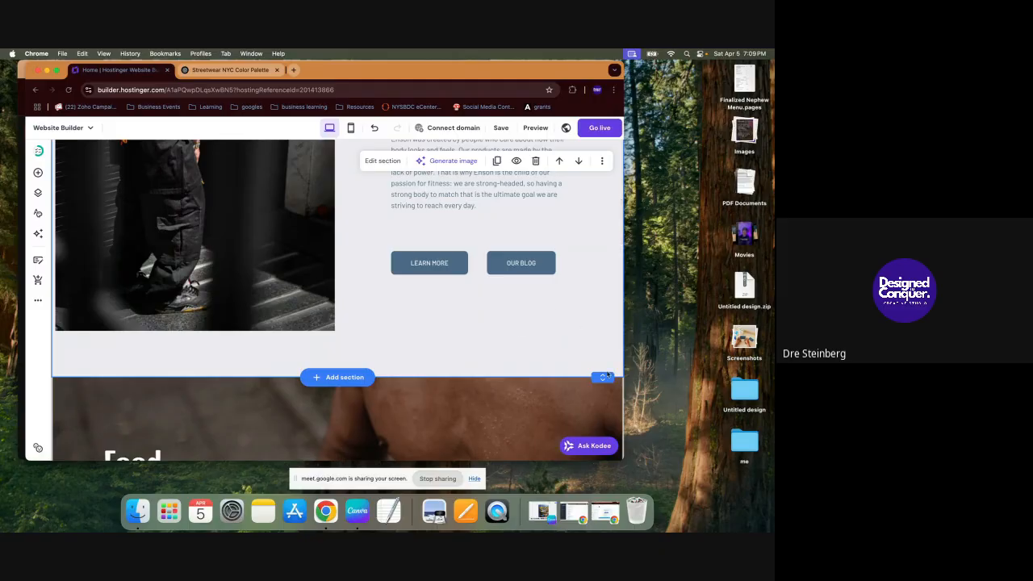
{"action": "left_click", "coordinate": [266, 306]}
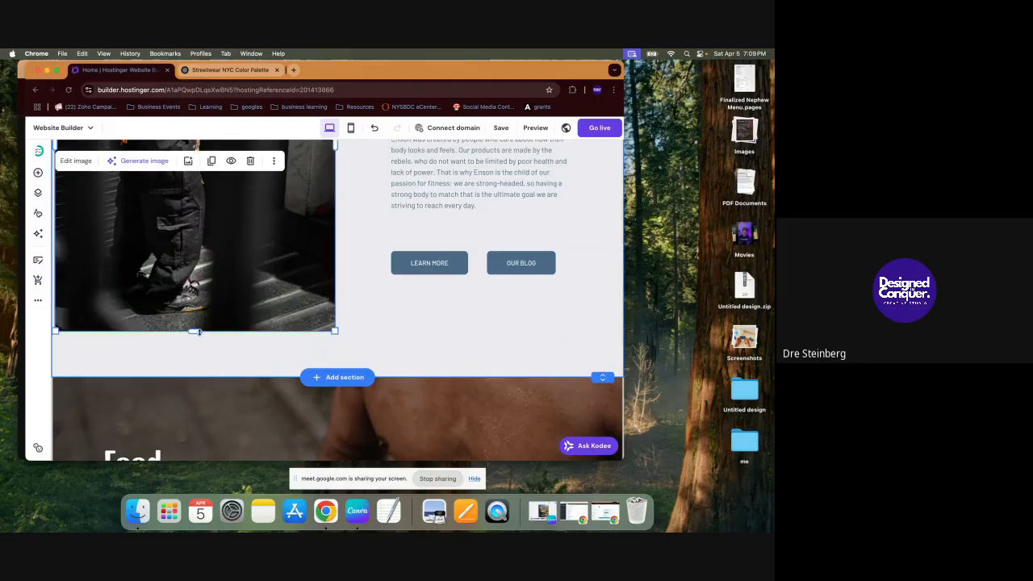
{"action": "left_click_drag", "start_coordinate": [199, 332], "coordinate": [206, 376]}
Step: Reduce the About Us section's height so that it ends at the image's lower edge, and review the section
{"action": "left_click", "coordinate": [601, 376]}
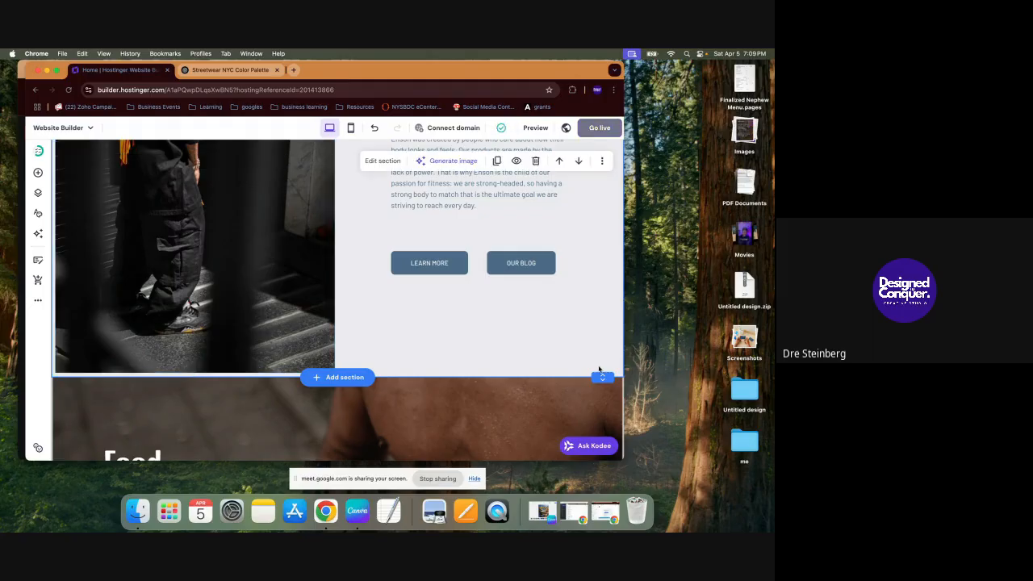
{"action": "left_click_drag", "start_coordinate": [602, 377], "coordinate": [575, 330]}
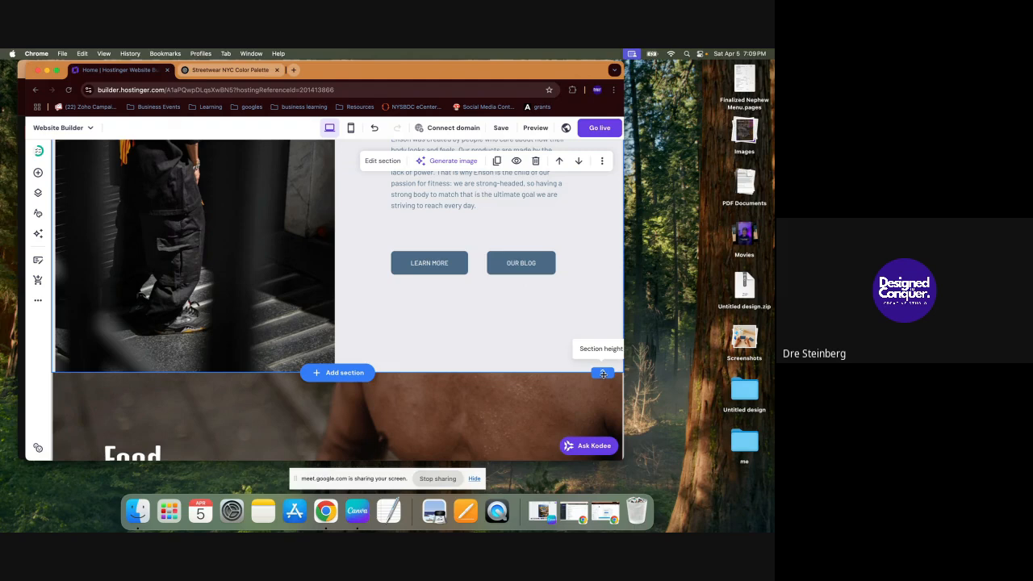
{"action": "left_click_drag", "start_coordinate": [603, 373], "coordinate": [592, 342]}
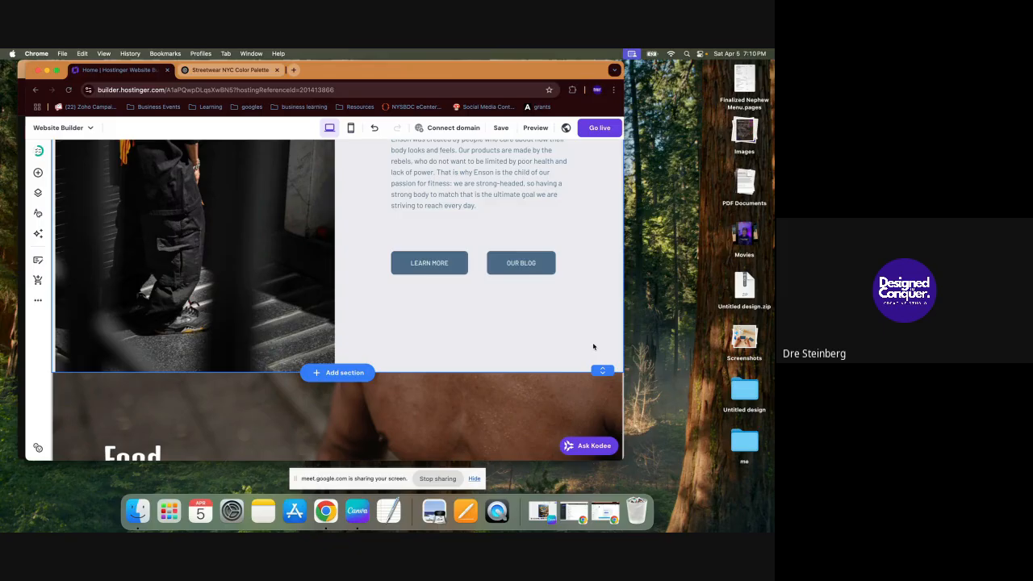
{"action": "left_click_drag", "start_coordinate": [594, 347], "coordinate": [602, 371]}
{"action": "scroll", "coordinate": [481, 298], "scroll_direction": "up", "scroll_amount": 5}
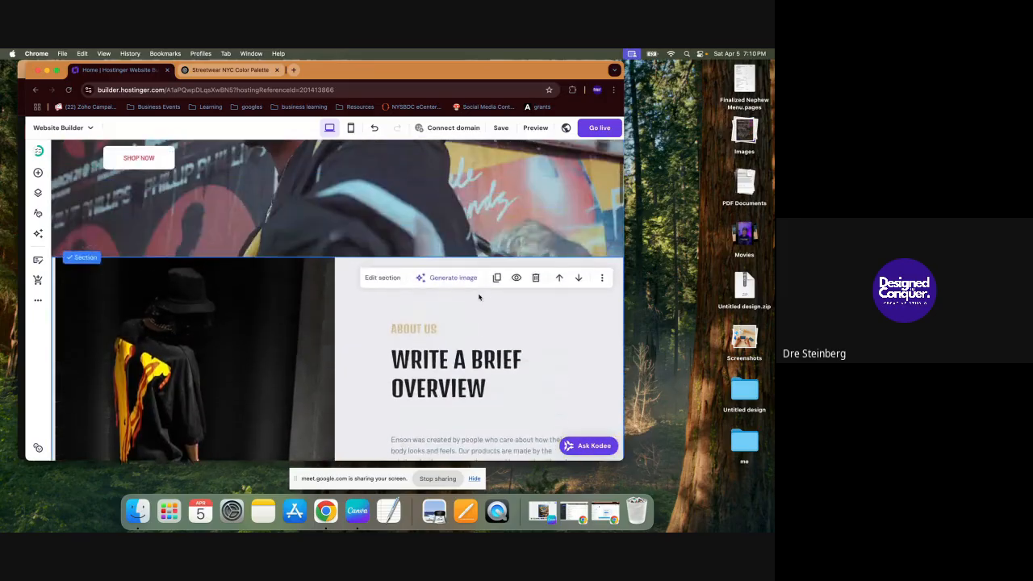
{"action": "scroll", "coordinate": [478, 298], "scroll_direction": "down", "scroll_amount": 5}
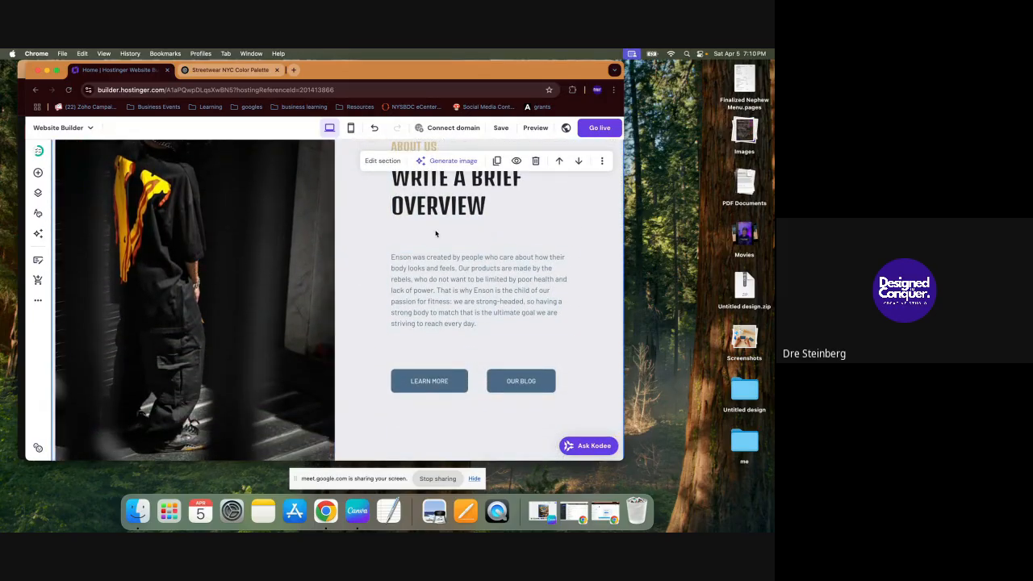
{"action": "scroll", "coordinate": [442, 266], "scroll_direction": "up", "scroll_amount": 3}
Step: Replace the "Food your body craves for" section's background with a free "new york" photo of teal night buildings with a vertical neon sign
{"action": "scroll", "coordinate": [436, 294], "scroll_direction": "down", "scroll_amount": 10}
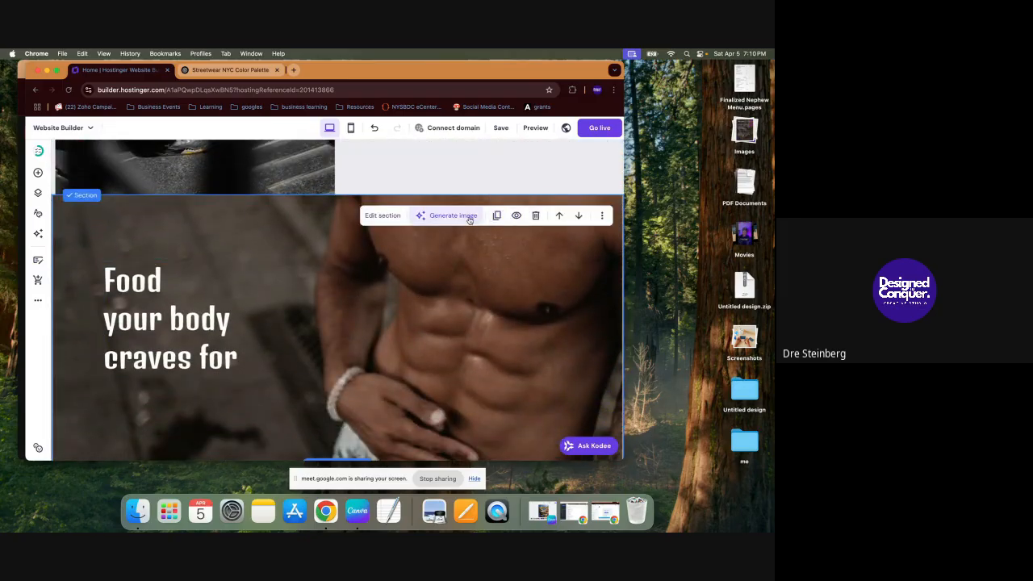
{"action": "left_click", "coordinate": [383, 216]}
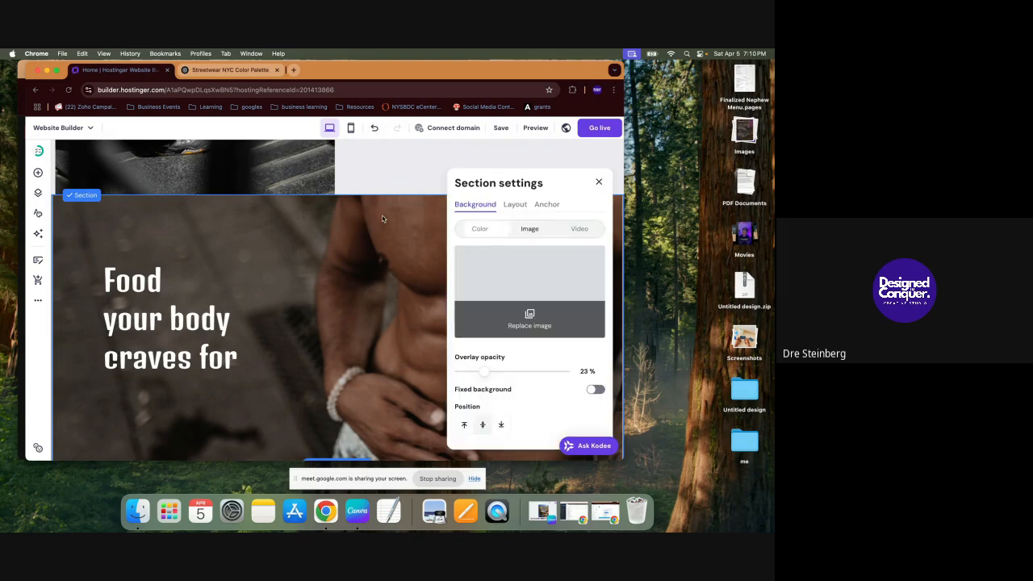
{"action": "left_click", "coordinate": [535, 325]}
{"action": "left_click", "coordinate": [283, 187]}
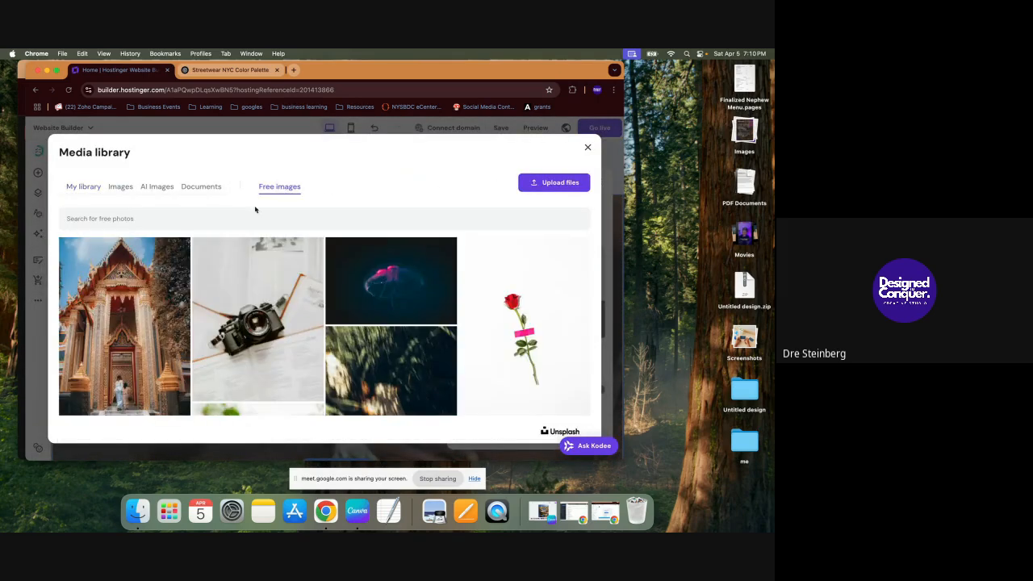
{"action": "left_click", "coordinate": [251, 220]}
{"action": "type", "text": "new york"}
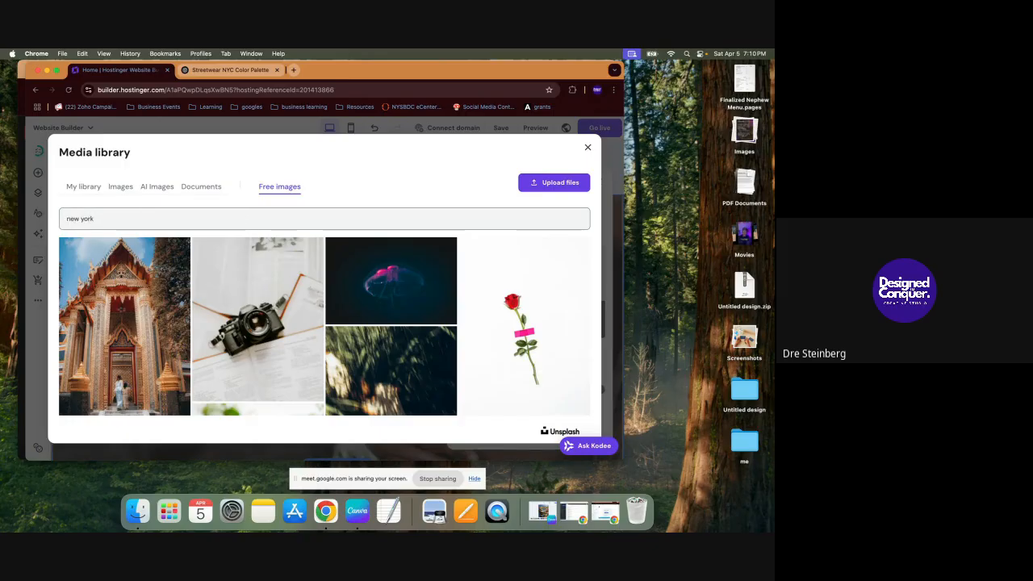
{"action": "key", "text": "Return"}
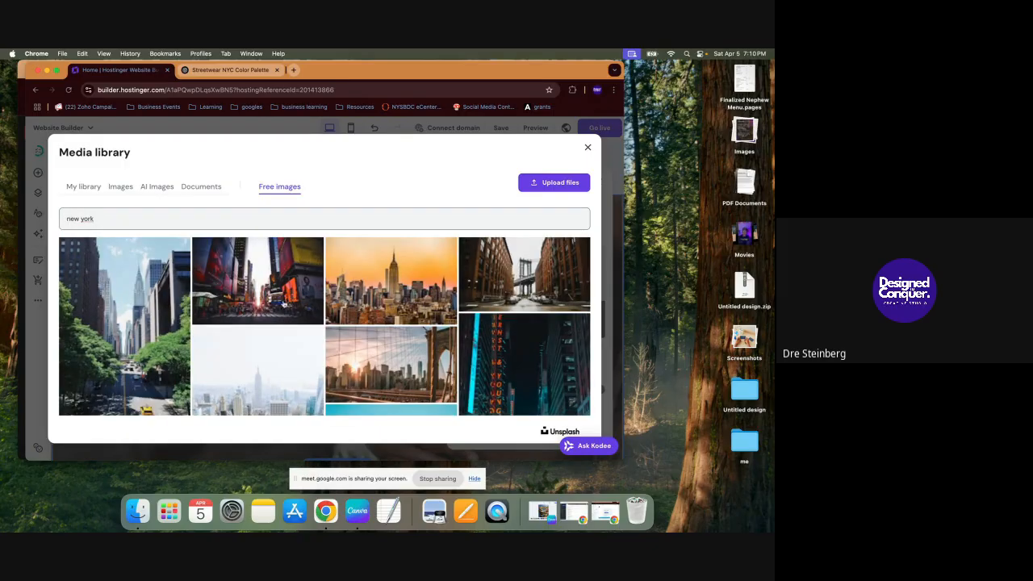
{"action": "scroll", "coordinate": [525, 294], "scroll_direction": "down", "scroll_amount": 3}
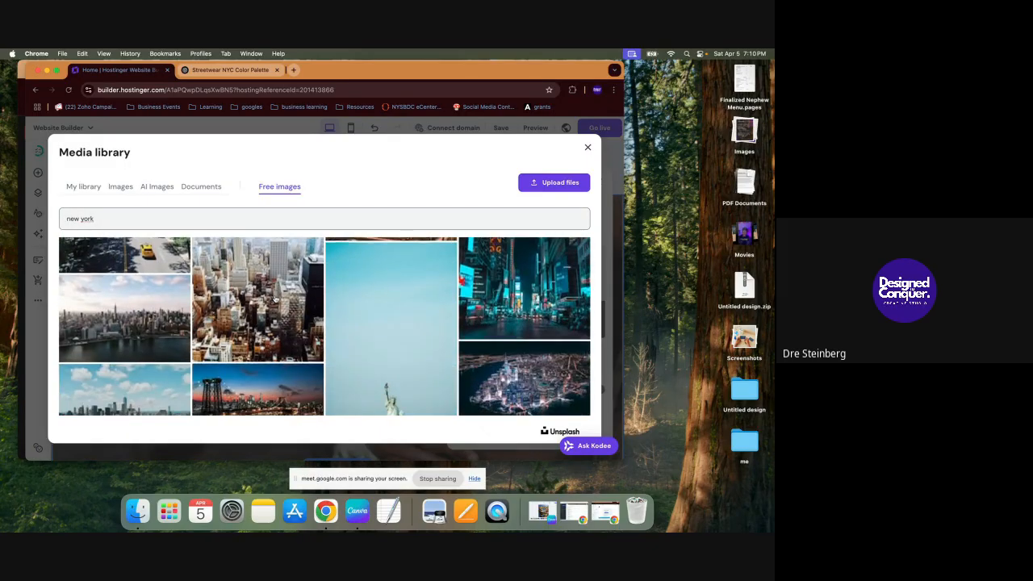
{"action": "left_click", "coordinate": [532, 293]}
{"action": "left_click", "coordinate": [549, 429]}
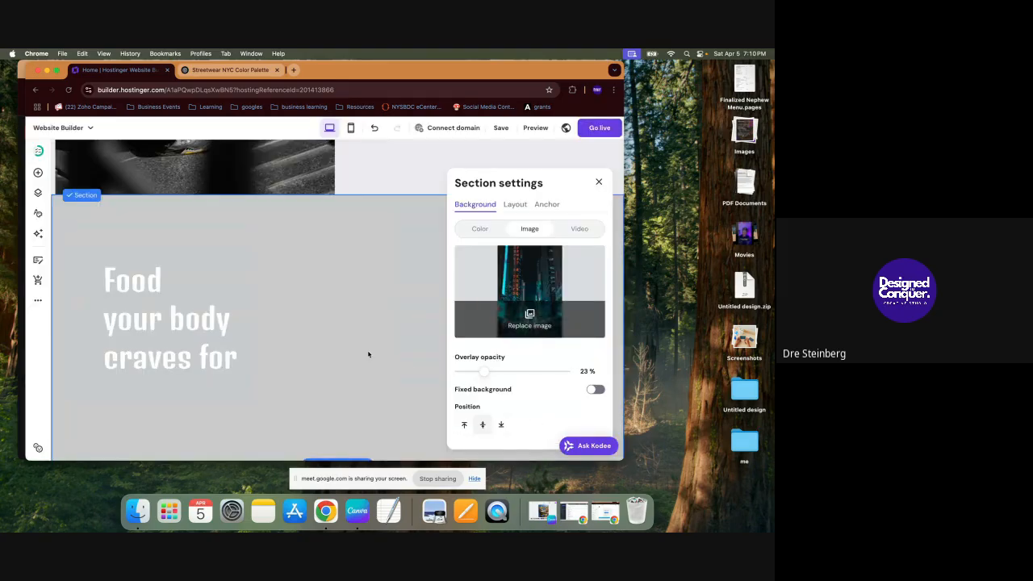
{"action": "scroll", "coordinate": [384, 349], "scroll_direction": "down", "scroll_amount": 2}
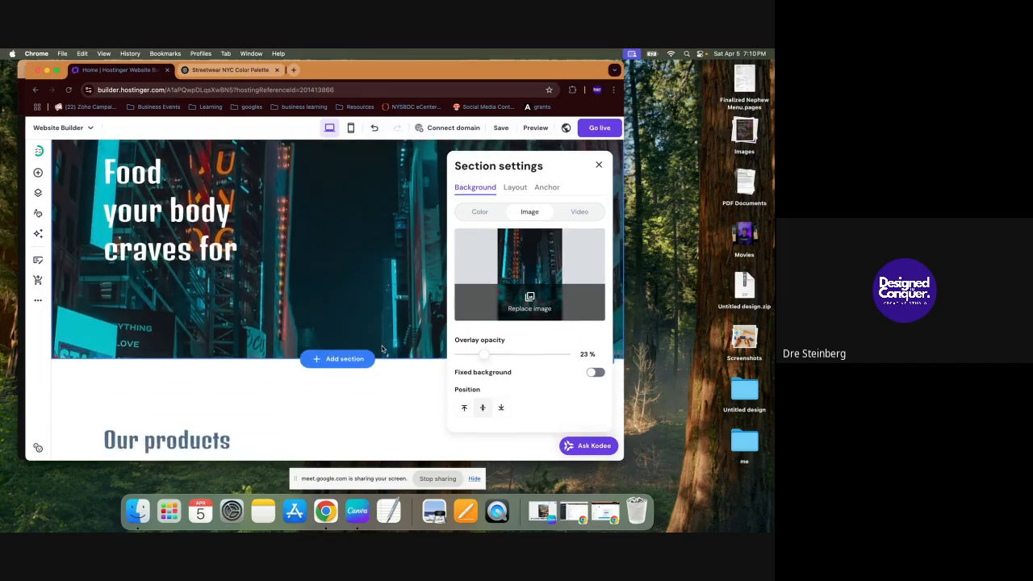
{"action": "scroll", "coordinate": [383, 349], "scroll_direction": "up", "scroll_amount": 1}
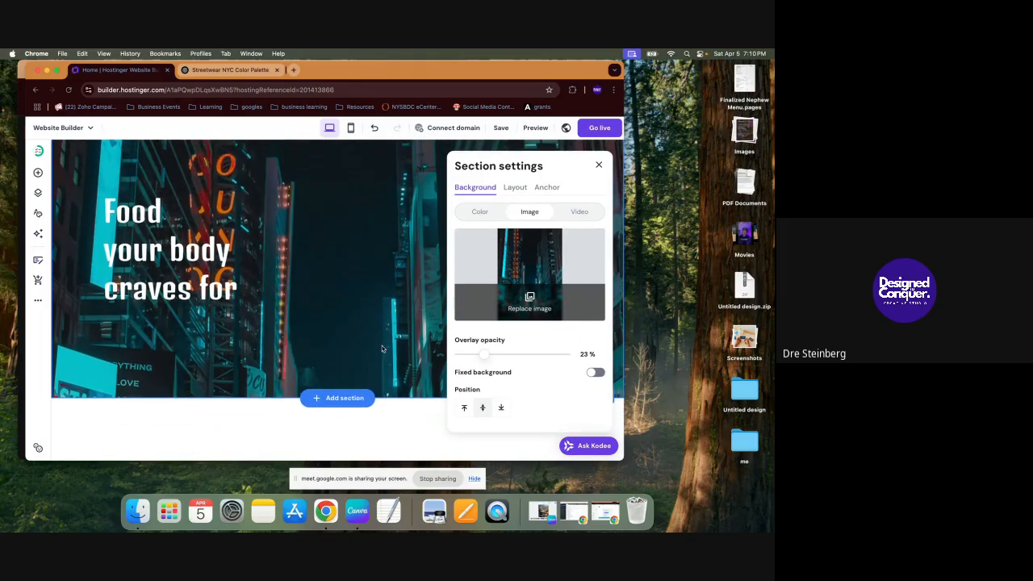
Step: Turn on the fixed background for the "Food your body craves for" section and check how it scrolls
{"action": "left_click", "coordinate": [602, 374]}
{"action": "scroll", "coordinate": [374, 310], "scroll_direction": "down", "scroll_amount": 4}
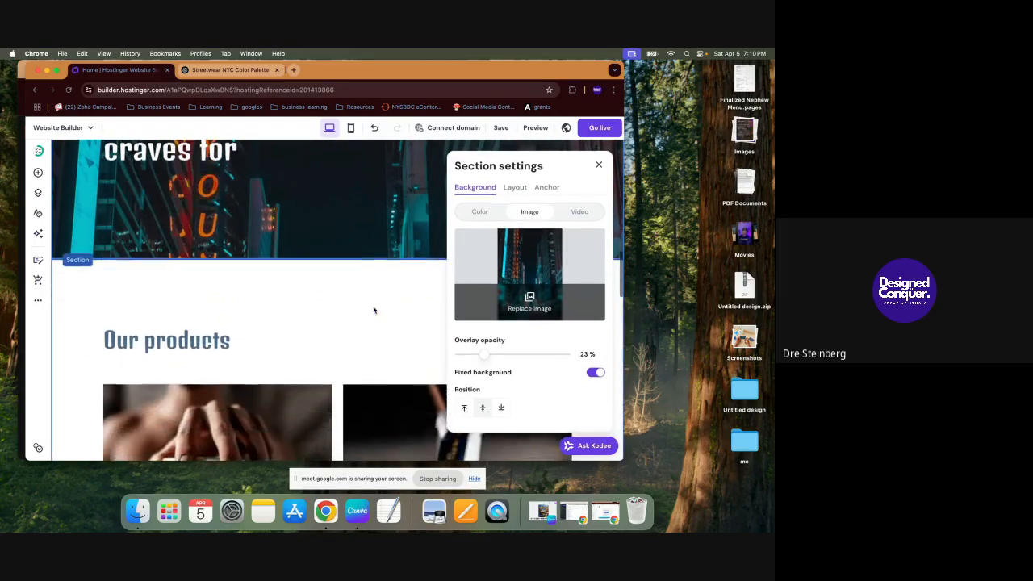
{"action": "scroll", "coordinate": [374, 310], "scroll_direction": "up", "scroll_amount": 5}
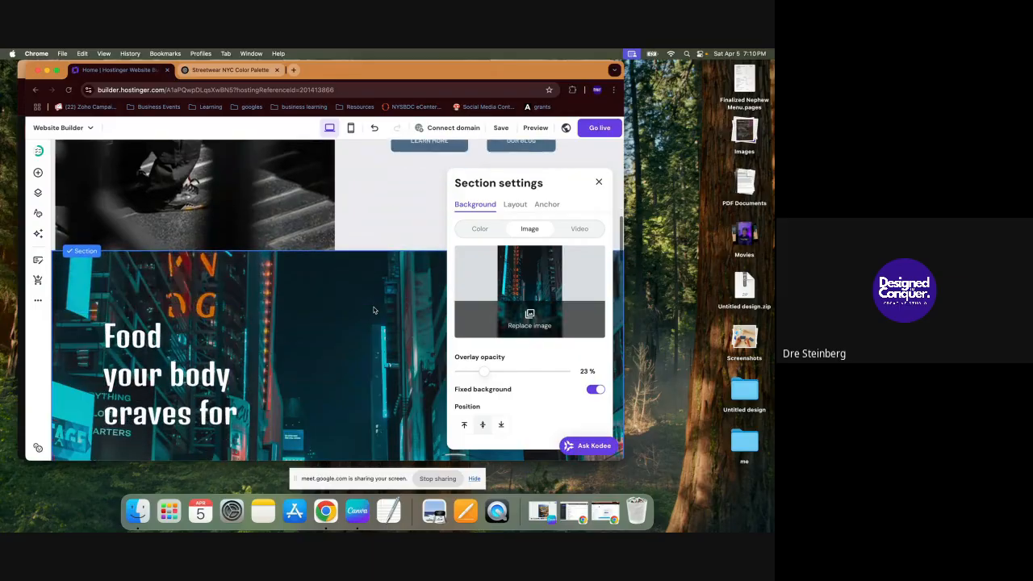
{"action": "scroll", "coordinate": [374, 310], "scroll_direction": "down", "scroll_amount": 2}
{"action": "scroll", "coordinate": [318, 282], "scroll_direction": "up", "scroll_amount": 5}
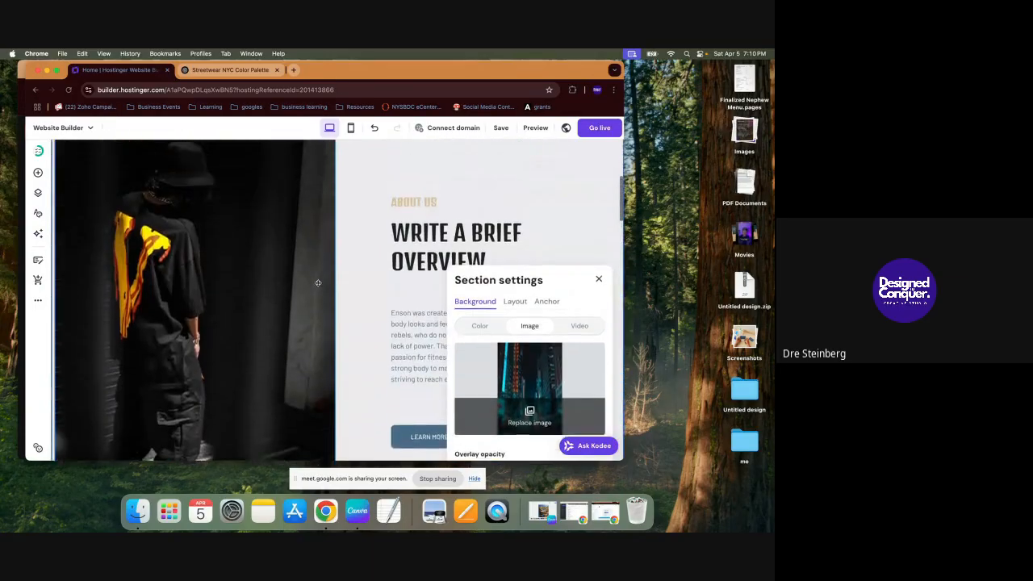
{"action": "scroll", "coordinate": [318, 283], "scroll_direction": "up", "scroll_amount": 5}
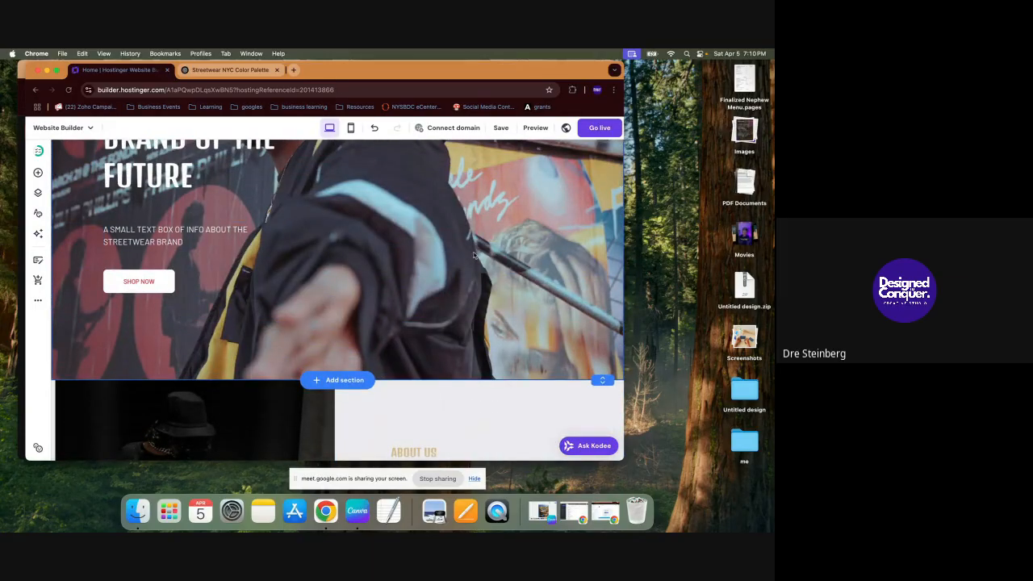
{"action": "scroll", "coordinate": [302, 298], "scroll_direction": "down", "scroll_amount": 10}
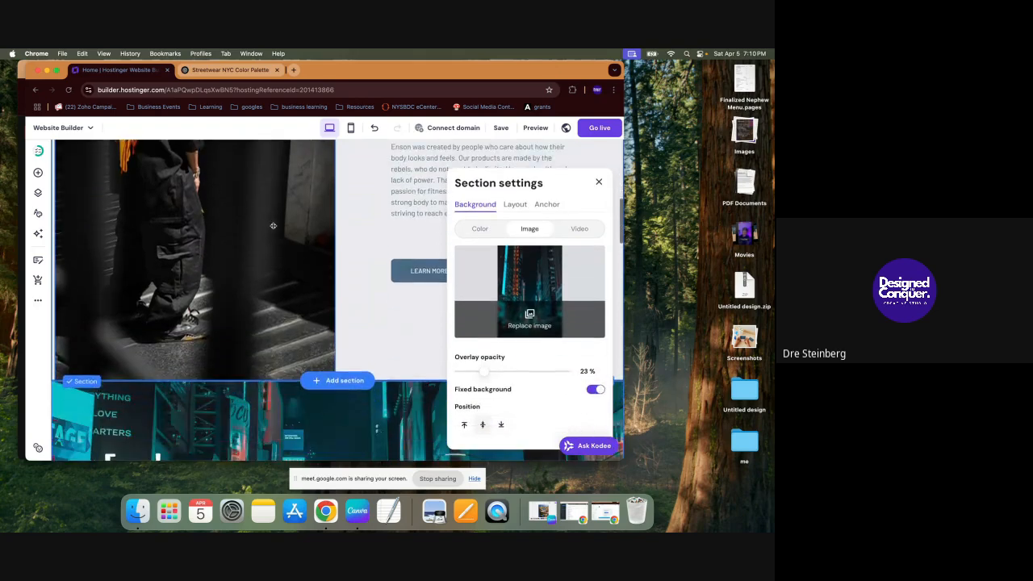
{"action": "scroll", "coordinate": [273, 226], "scroll_direction": "down", "scroll_amount": 5}
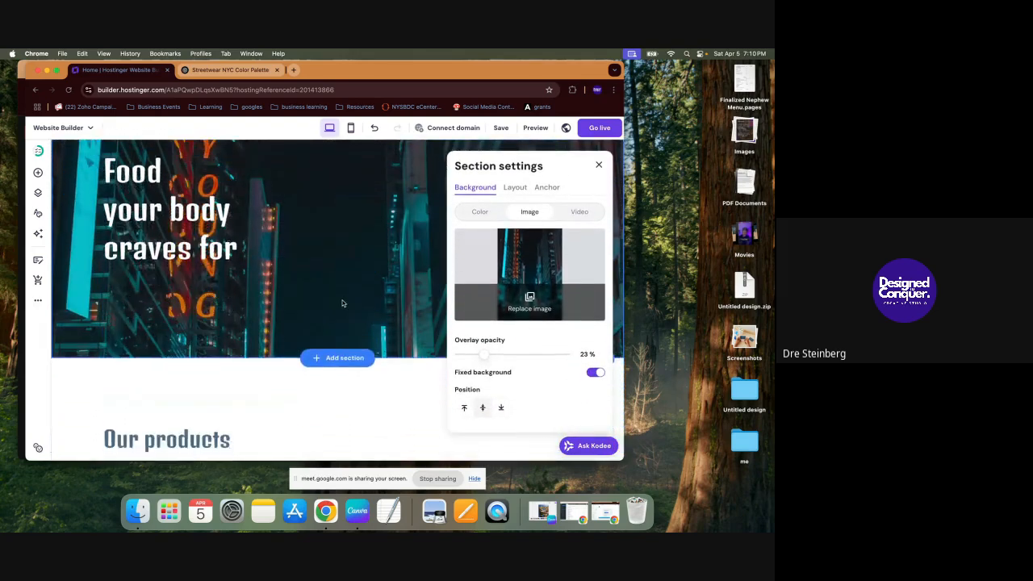
{"action": "scroll", "coordinate": [342, 304], "scroll_direction": "up", "scroll_amount": 3}
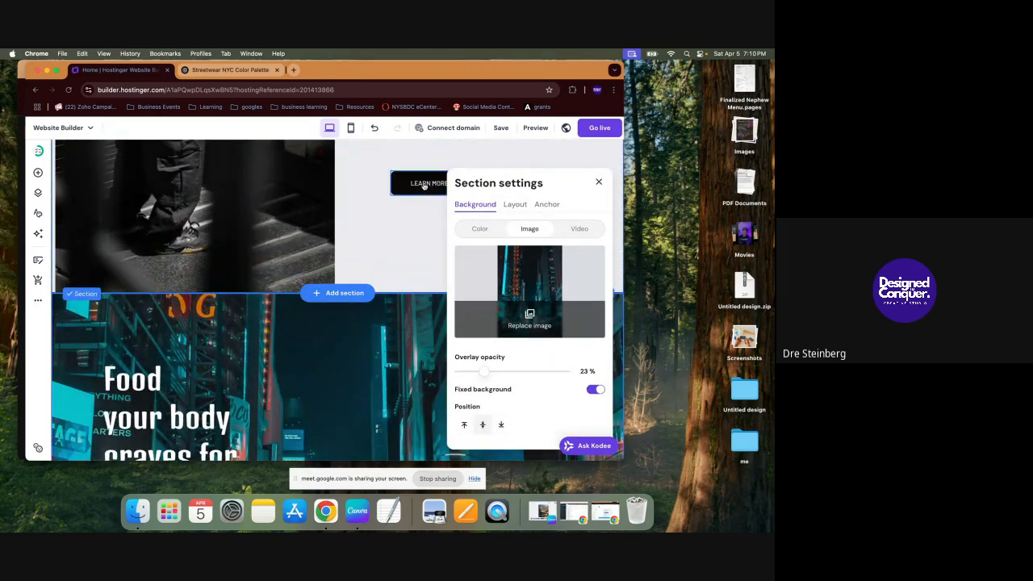
{"action": "left_click", "coordinate": [410, 244]}
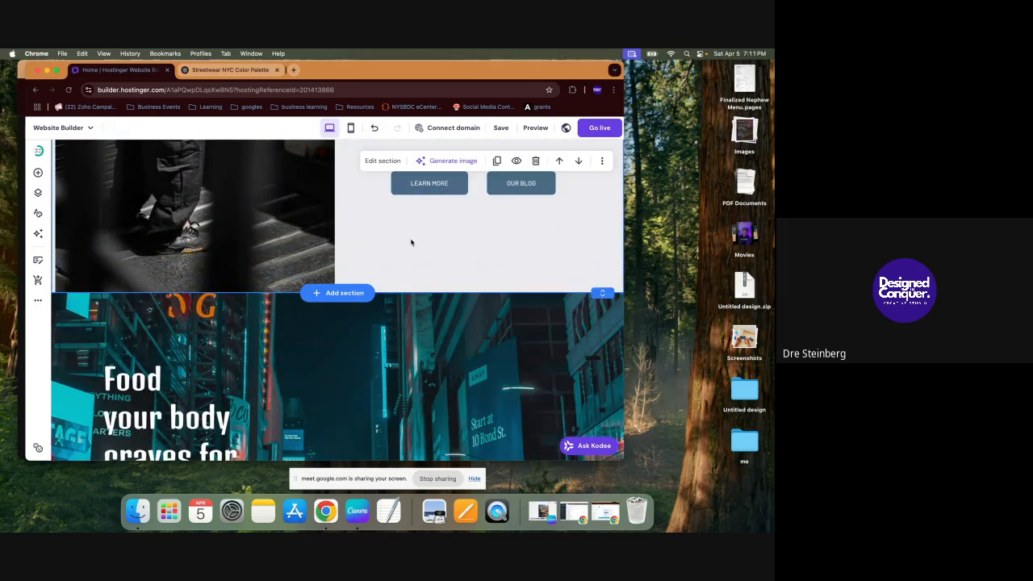
Step: Set the LEARN MORE button's normal fill to tan #d6b98c and its hover fill to blue #4b6a88
{"action": "left_click", "coordinate": [410, 193]}
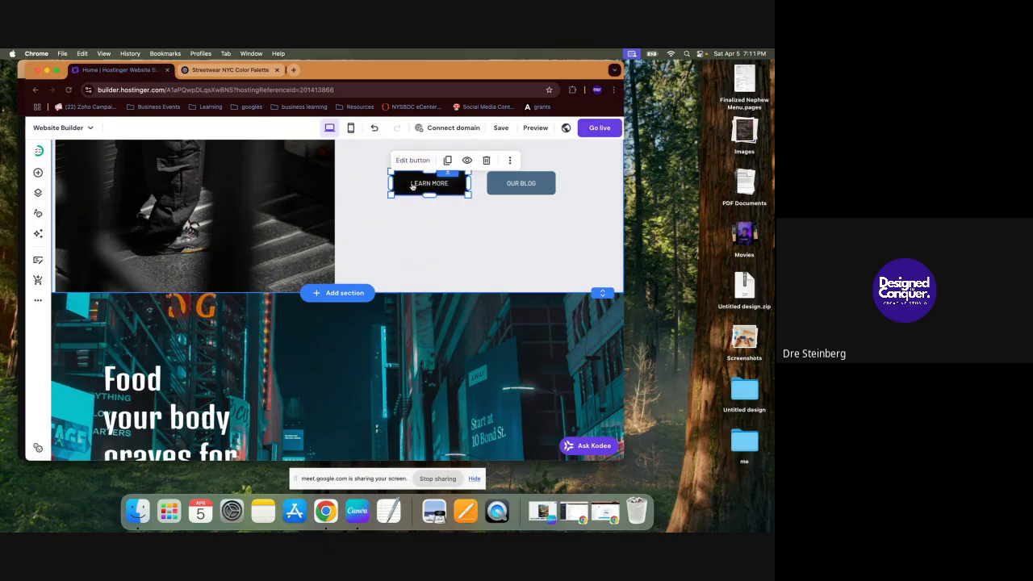
{"action": "left_click", "coordinate": [413, 160]}
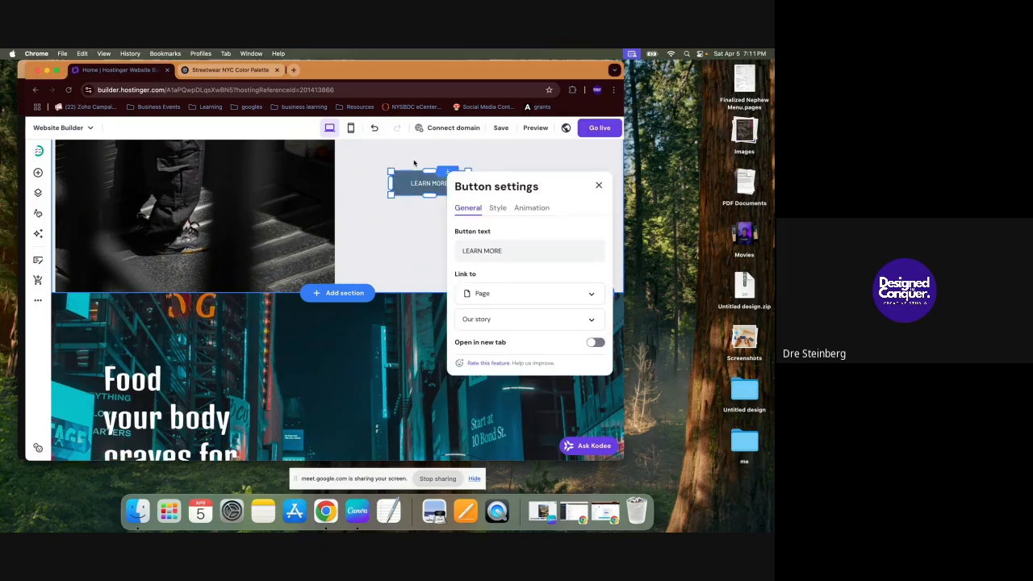
{"action": "left_click", "coordinate": [498, 208]}
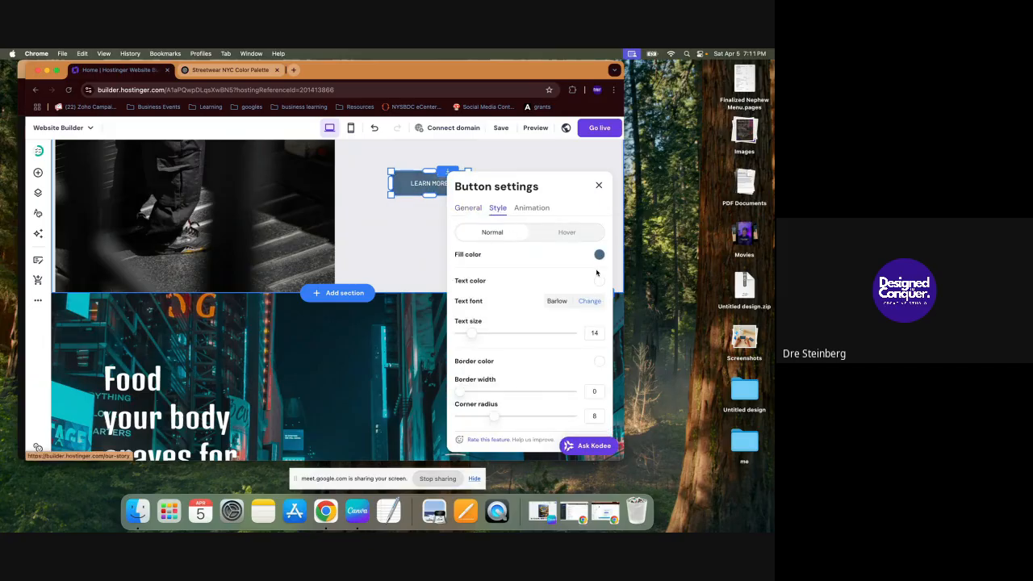
{"action": "left_click", "coordinate": [599, 255]}
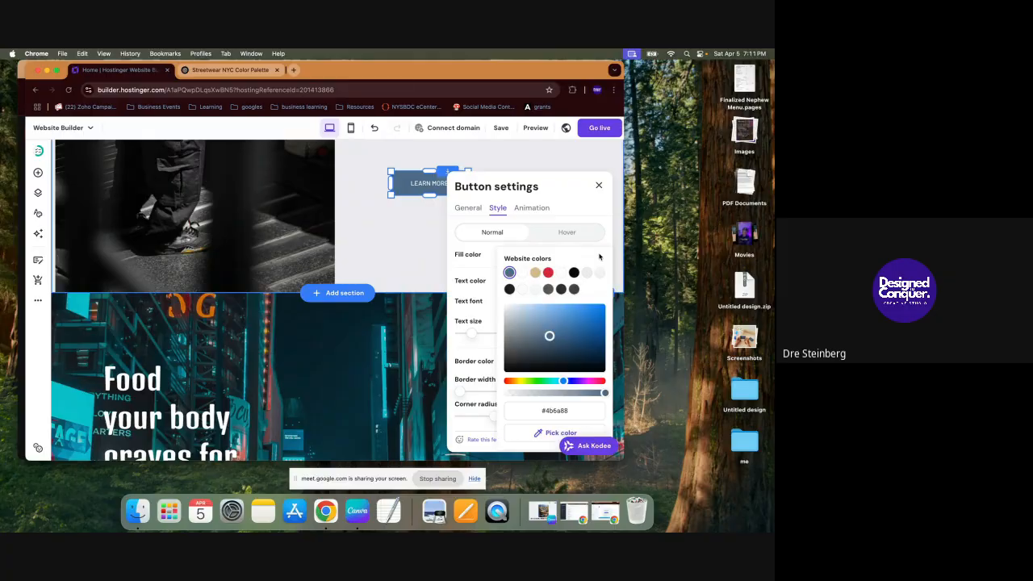
{"action": "left_click", "coordinate": [535, 272]}
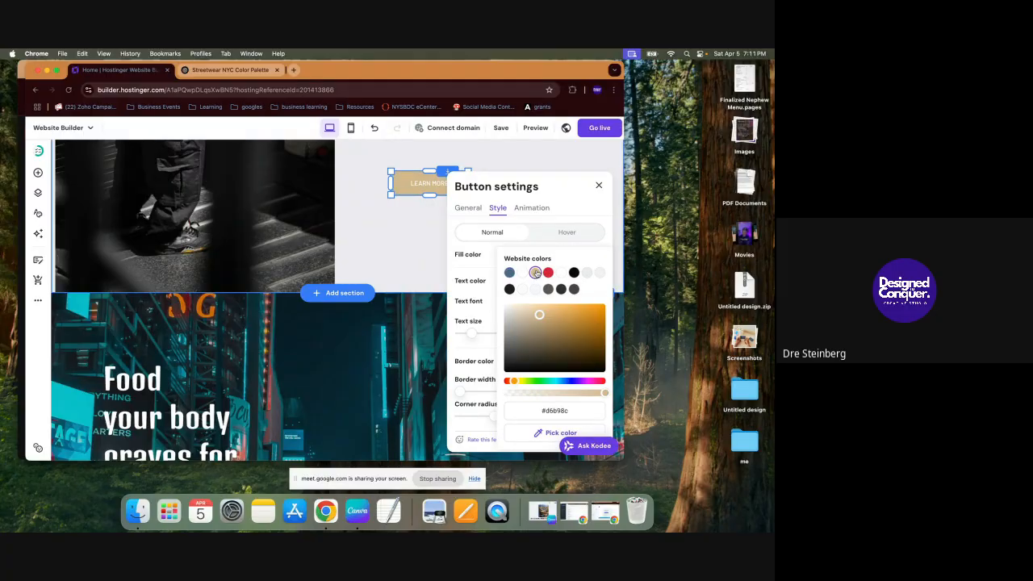
{"action": "left_click", "coordinate": [552, 248]}
{"action": "left_click", "coordinate": [559, 239]}
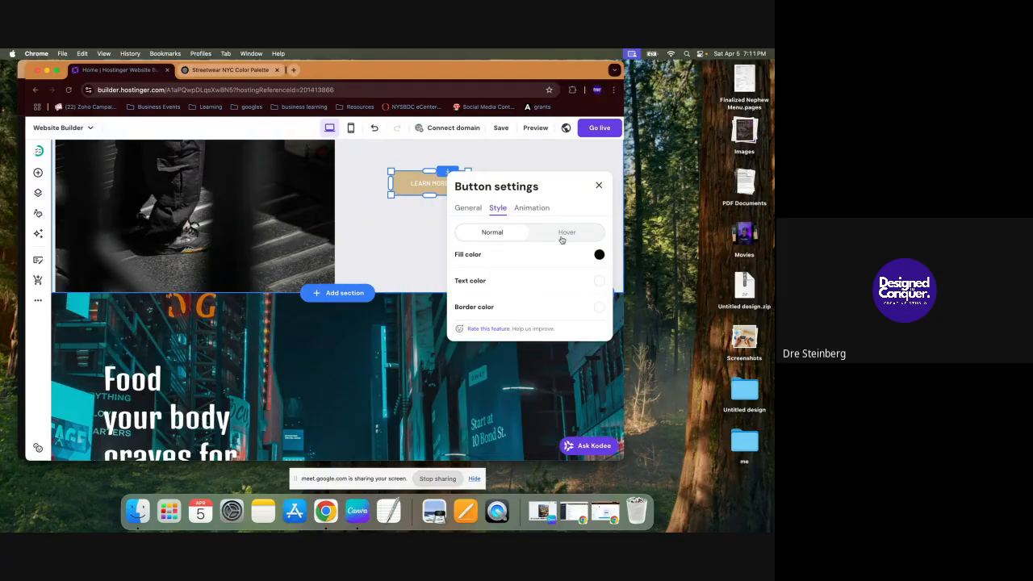
{"action": "left_click", "coordinate": [600, 256]}
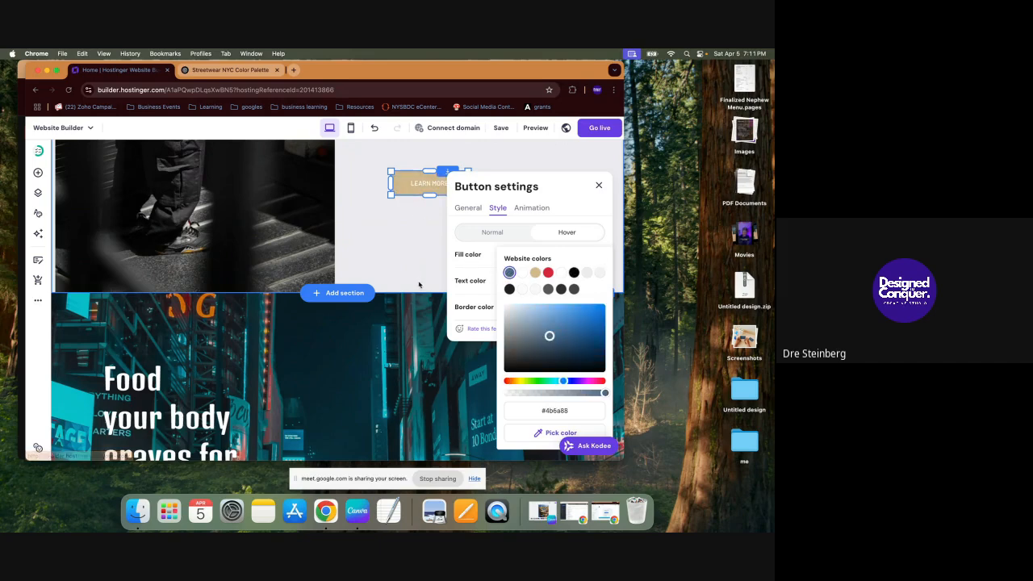
Step: Set the LEARN MORE button's normal fill to blue #4b6a88 and its hover fill to tan #d6b98c
{"action": "left_click", "coordinate": [475, 233]}
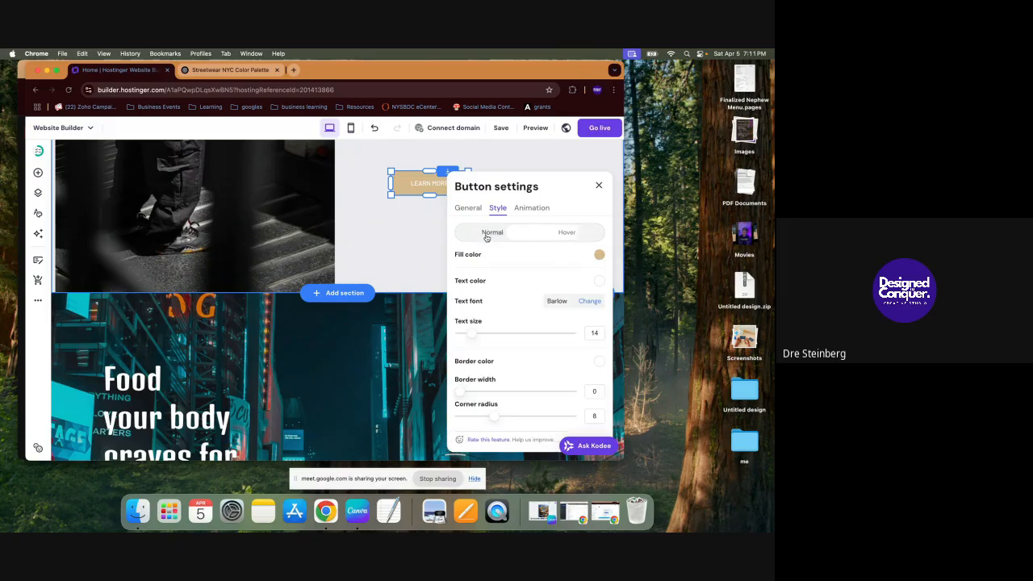
{"action": "left_click", "coordinate": [600, 256]}
{"action": "left_click", "coordinate": [510, 272]}
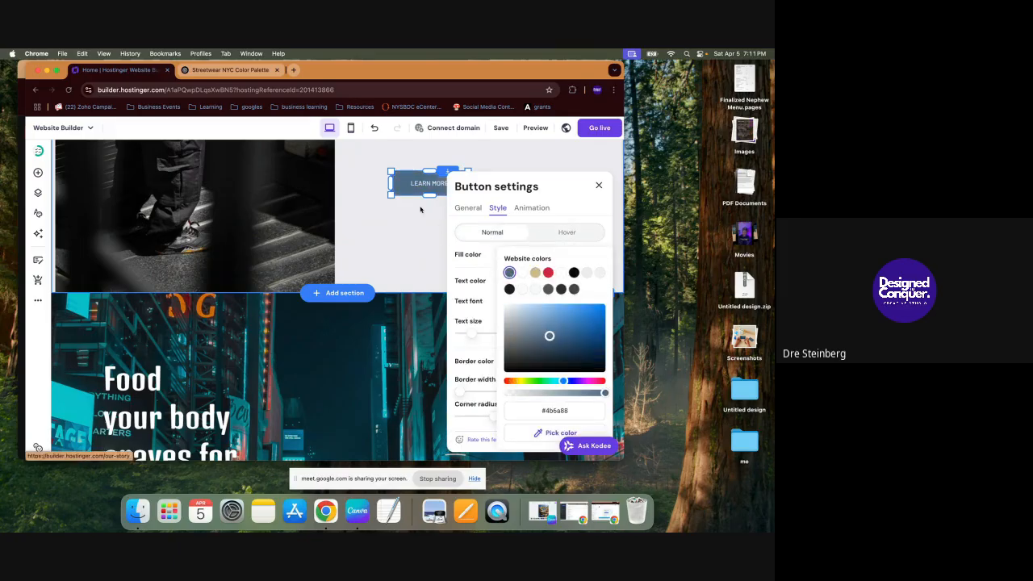
{"action": "left_click", "coordinate": [570, 233]}
{"action": "left_click", "coordinate": [602, 255]}
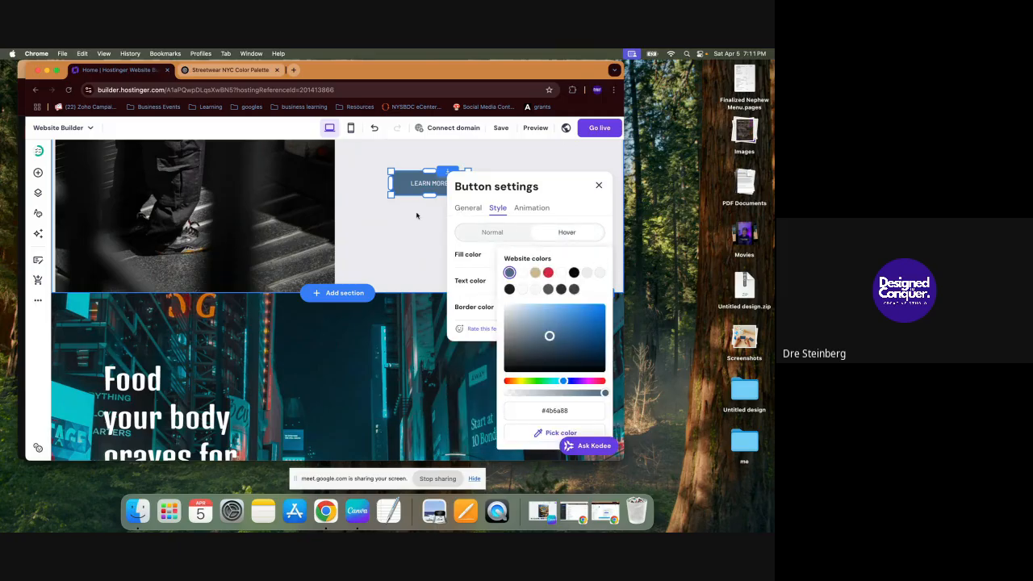
{"action": "left_click", "coordinate": [548, 274]}
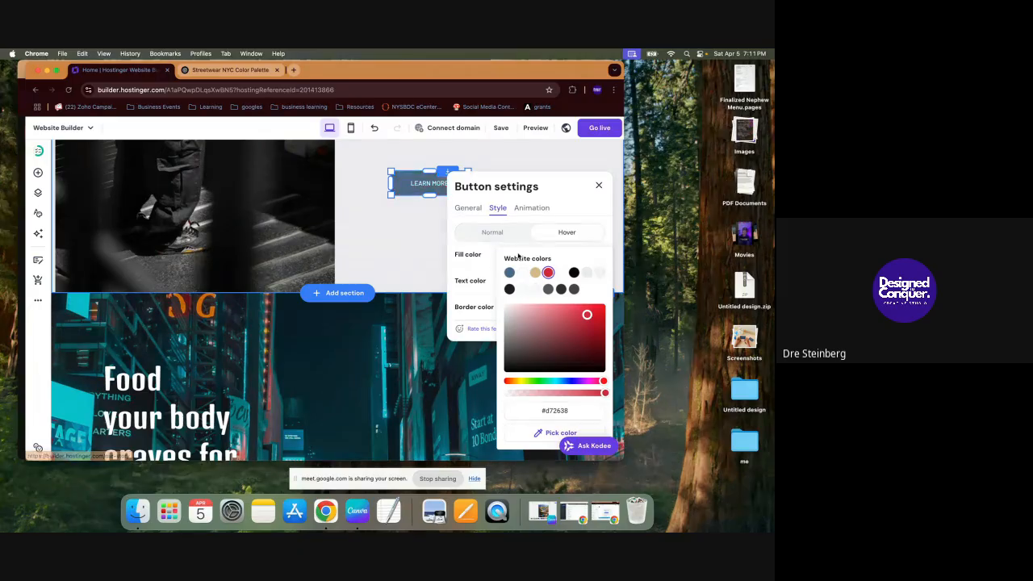
{"action": "left_click", "coordinate": [535, 273]}
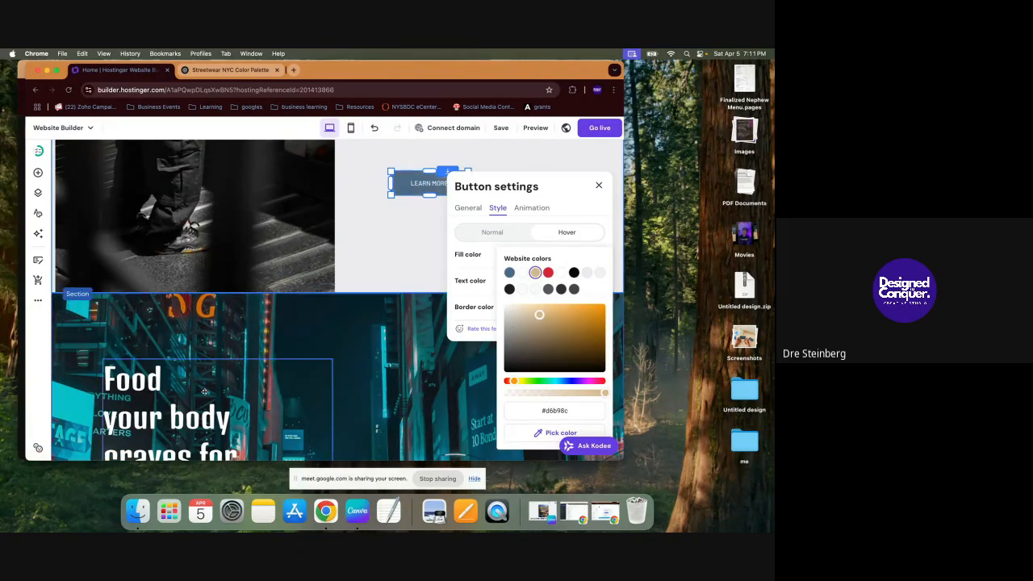
{"action": "left_click", "coordinate": [396, 231]}
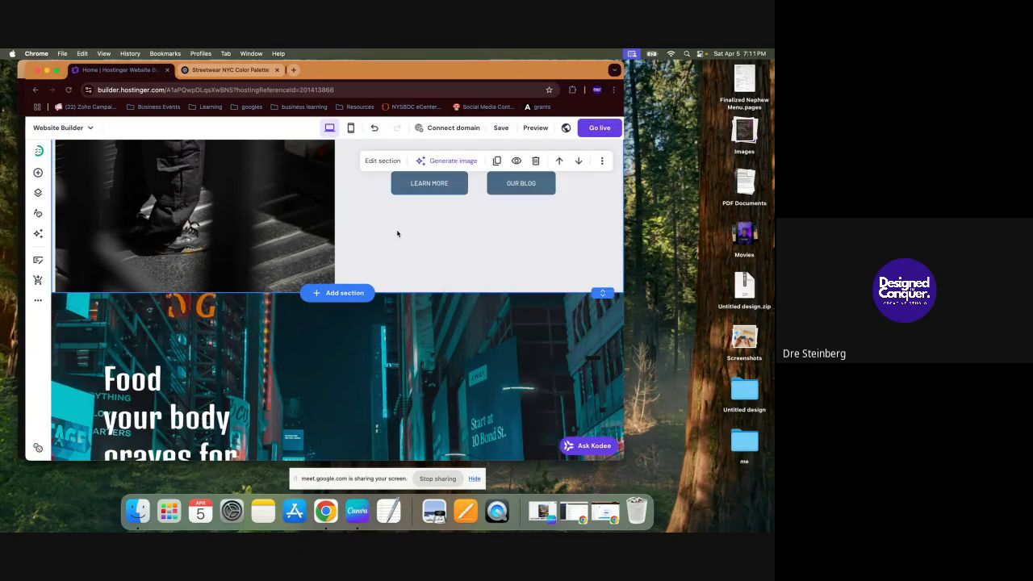
Step: Set the OUR BLOG button's hover fill to the tan website color #d6b98c
{"action": "left_click", "coordinate": [532, 194]}
{"action": "left_click", "coordinate": [510, 163]}
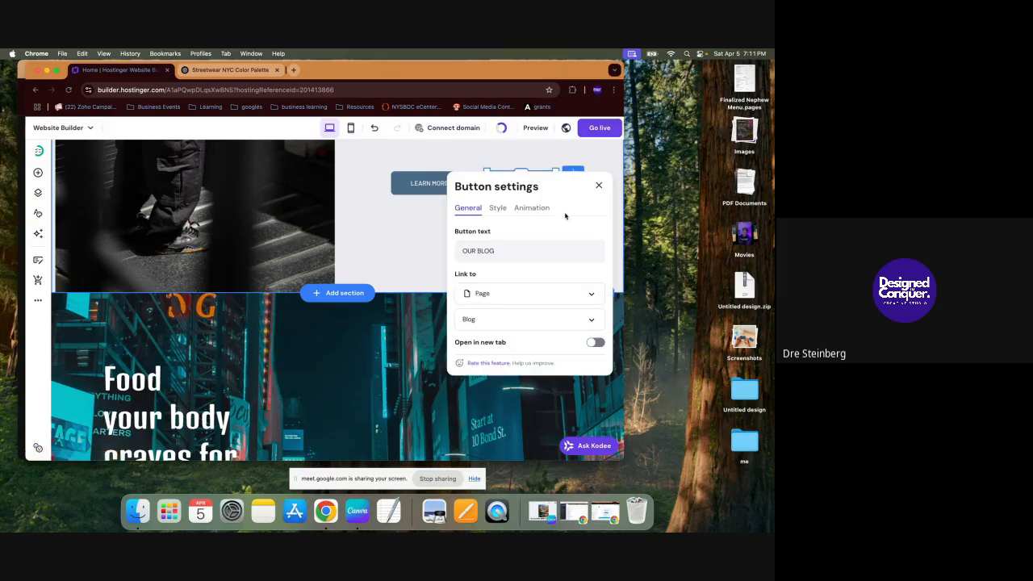
{"action": "left_click", "coordinate": [500, 208]}
{"action": "left_click", "coordinate": [581, 233]}
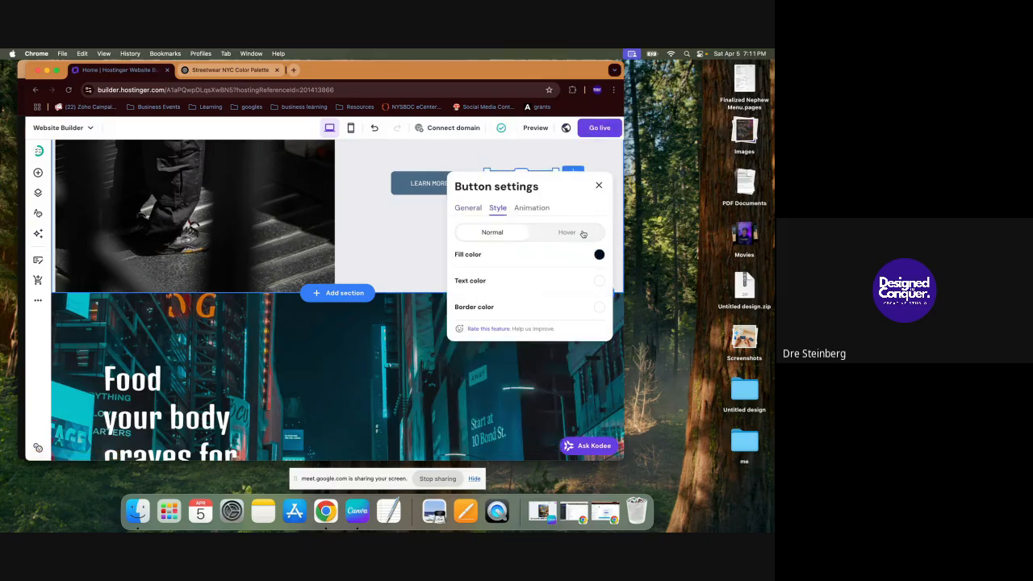
{"action": "left_click", "coordinate": [600, 255]}
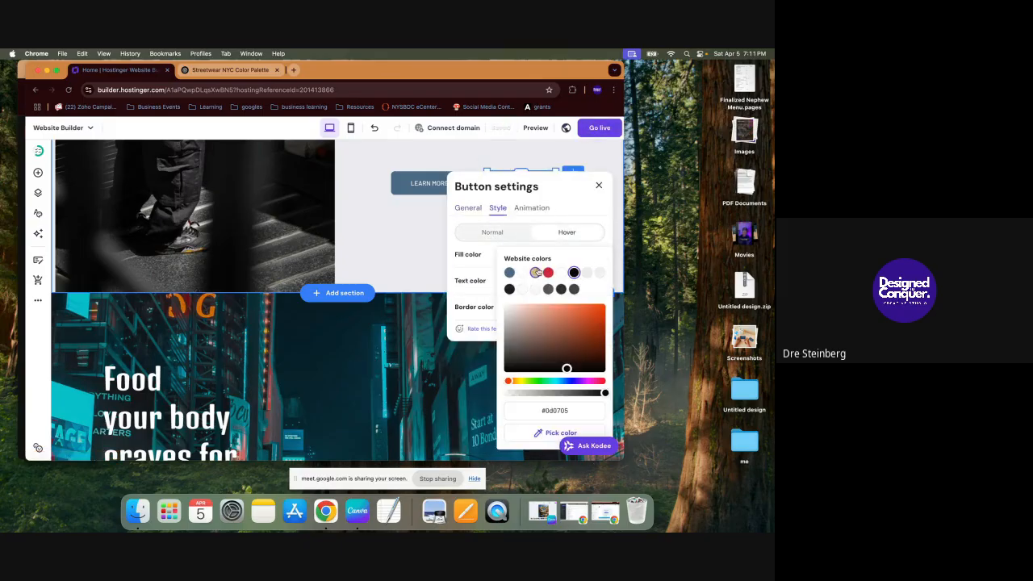
{"action": "left_click", "coordinate": [536, 273]}
{"action": "left_click", "coordinate": [440, 241]}
Step: Color the "WRITE A BRIEF OVERVIEW" heading in the About Us section with the blue website color #4b6a88
{"action": "scroll", "coordinate": [468, 230], "scroll_direction": "up", "scroll_amount": 5}
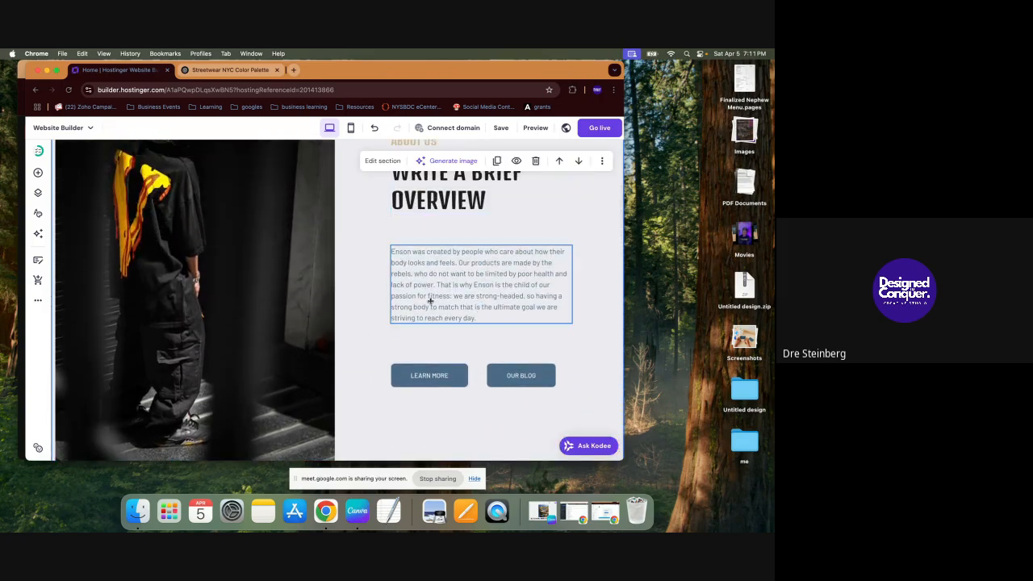
{"action": "scroll", "coordinate": [429, 296], "scroll_direction": "up", "scroll_amount": 2}
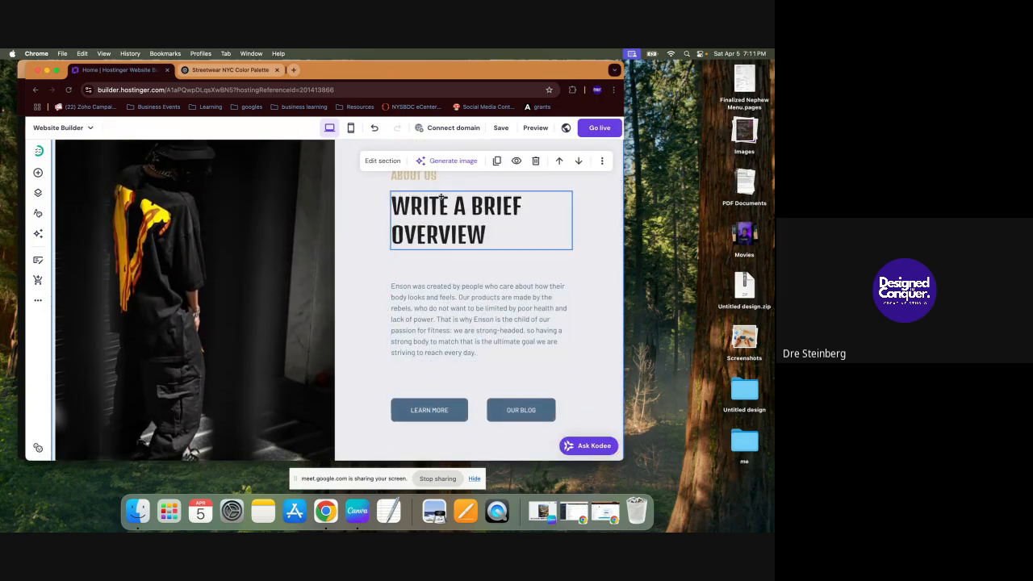
{"action": "left_click", "coordinate": [443, 221]}
{"action": "left_click", "coordinate": [409, 172]}
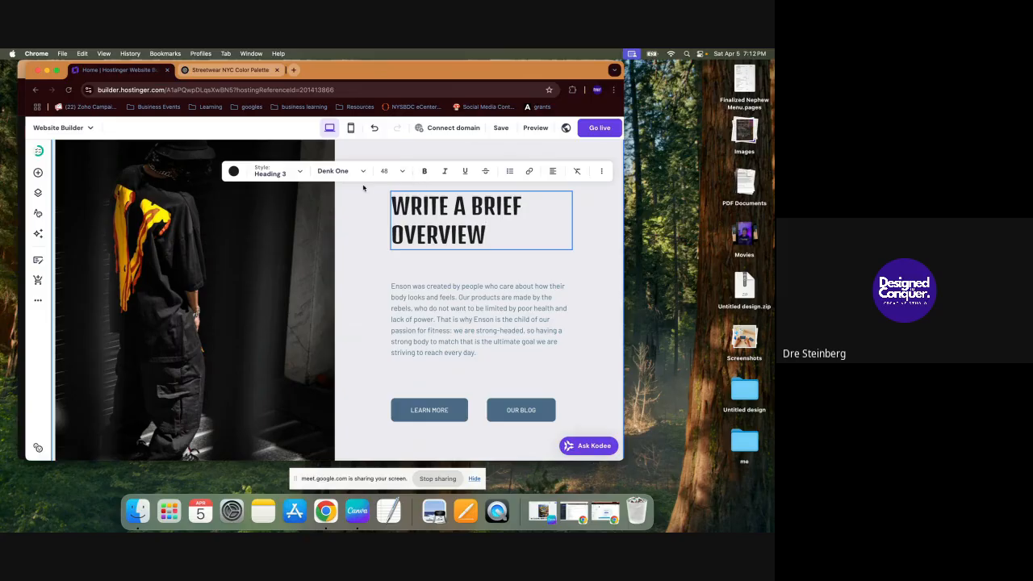
{"action": "left_click", "coordinate": [233, 171]}
{"action": "left_click", "coordinate": [235, 208]}
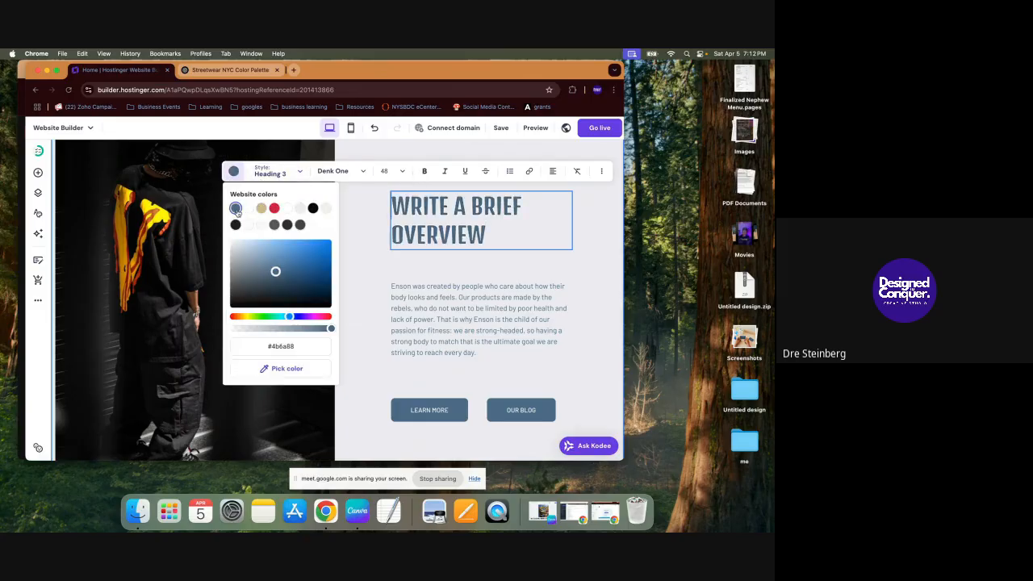
{"action": "left_click", "coordinate": [382, 259]}
{"action": "left_click", "coordinate": [382, 259]}
Step: Replace the "Food your body craves for" heading with "HEART OF THE CITY" in the Heading 2 style
{"action": "scroll", "coordinate": [382, 258], "scroll_direction": "up", "scroll_amount": 1}
{"action": "scroll", "coordinate": [382, 258], "scroll_direction": "down", "scroll_amount": 2}
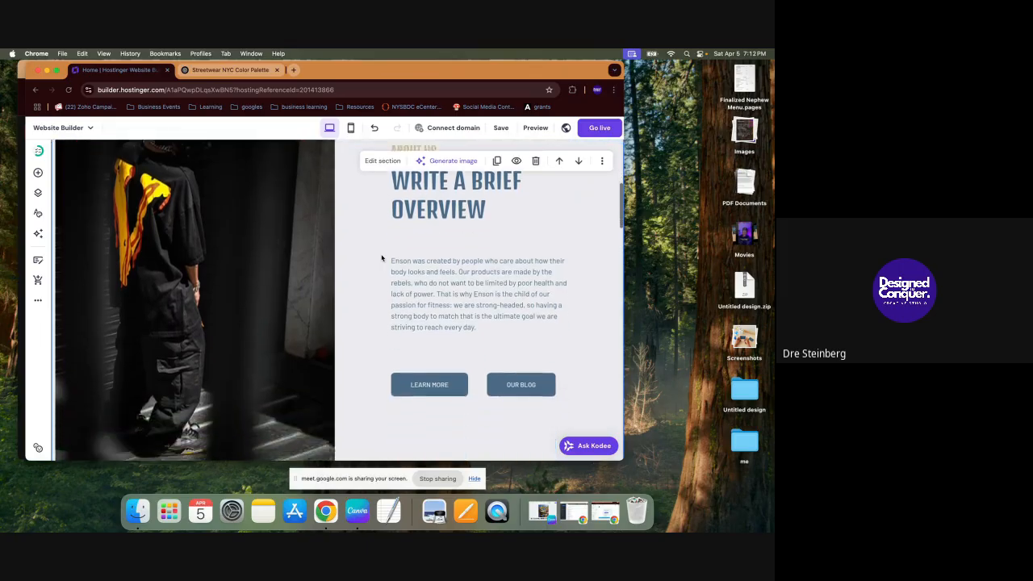
{"action": "scroll", "coordinate": [382, 258], "scroll_direction": "down", "scroll_amount": 10}
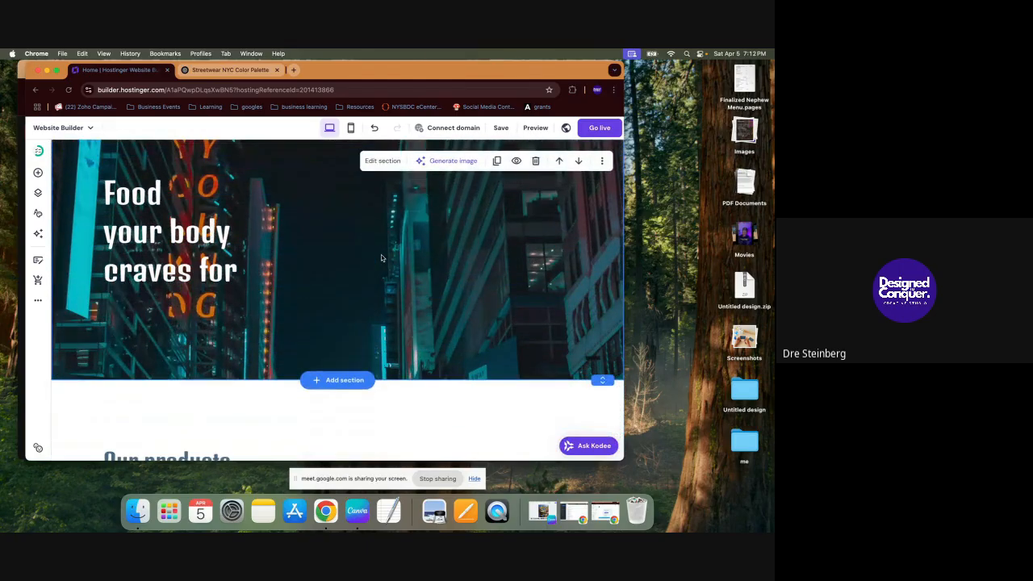
{"action": "left_click", "coordinate": [192, 260]}
{"action": "left_click", "coordinate": [125, 168]}
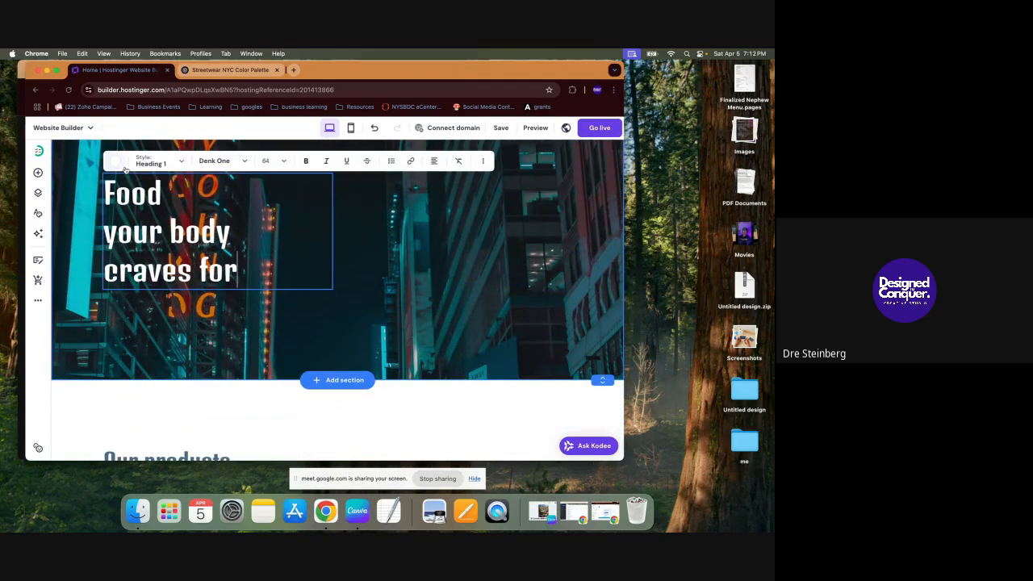
{"action": "key", "text": "super+a"}
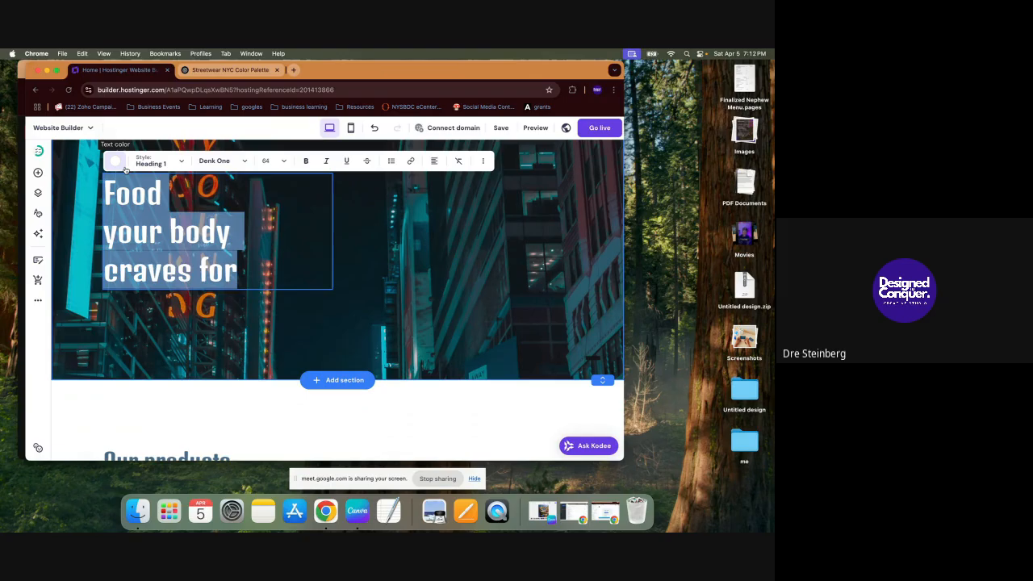
{"action": "type", "text": "h="}
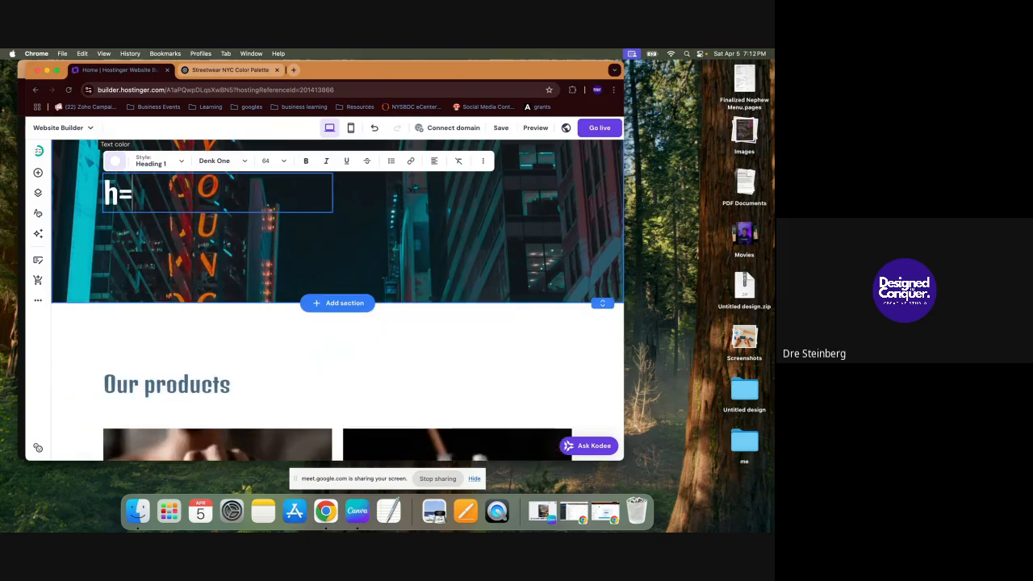
{"action": "key", "text": "BackSpace"}
{"action": "key", "text": "BackSpace"}
{"action": "left_click", "coordinate": [139, 163]}
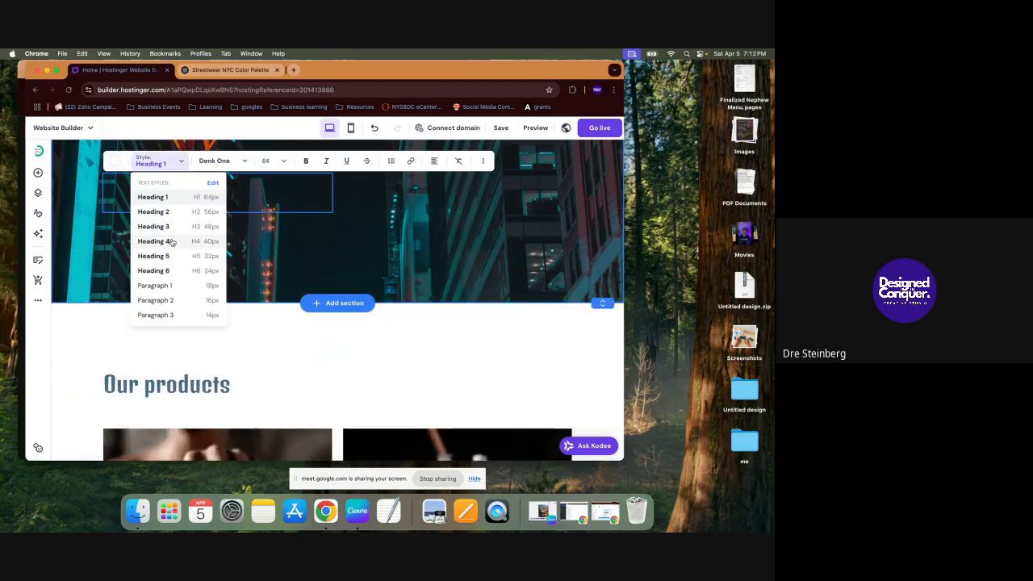
{"action": "left_click", "coordinate": [153, 212]}
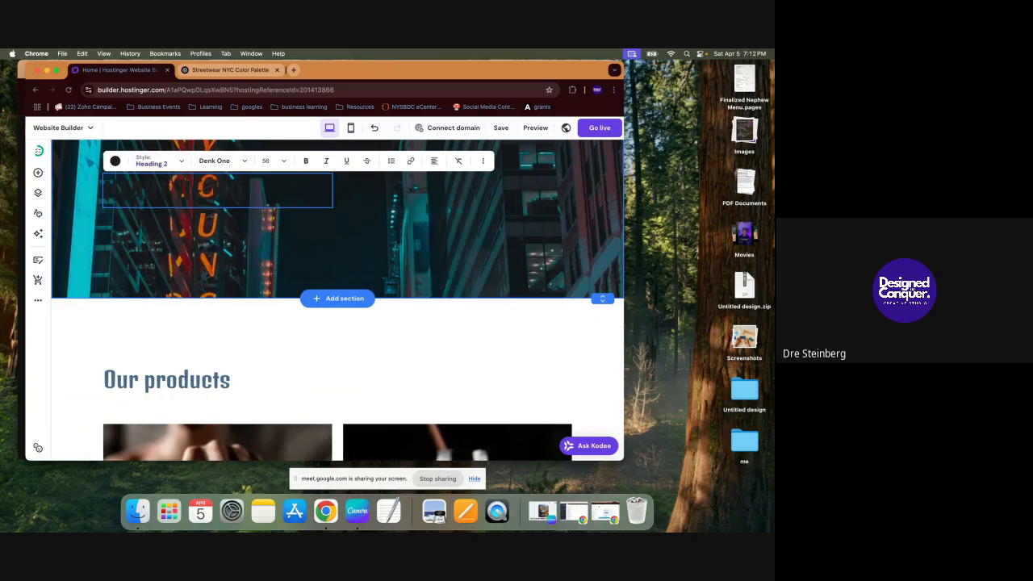
{"action": "type", "text": "d"}
{"action": "key", "text": "super+a"}
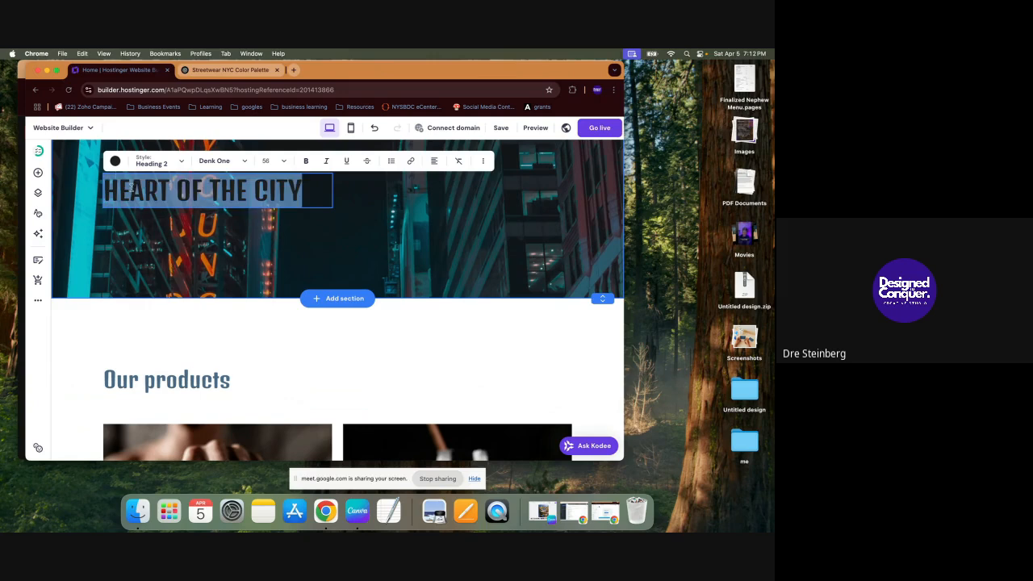
{"action": "left_click", "coordinate": [115, 161]}
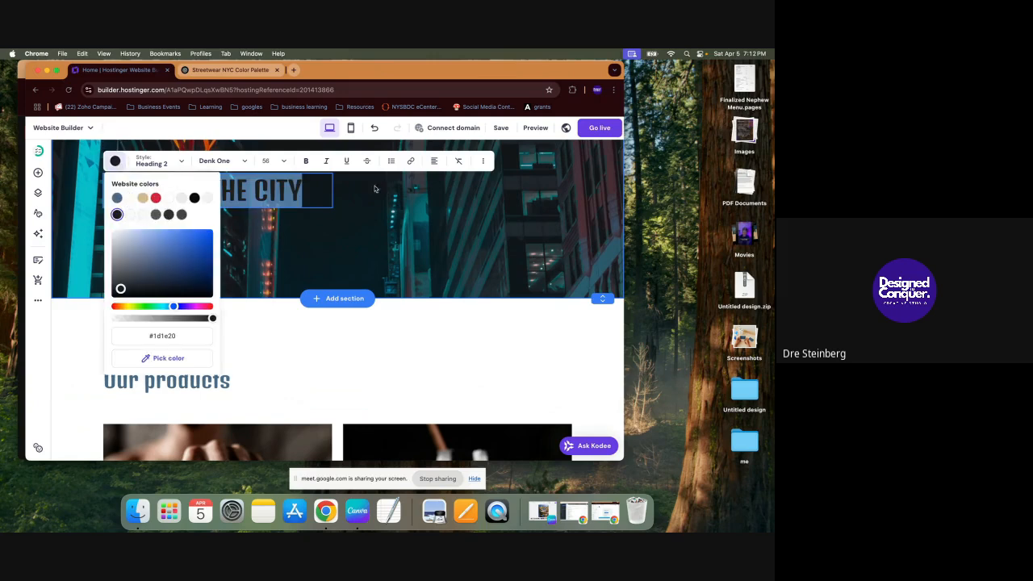
{"action": "left_click", "coordinate": [337, 186]}
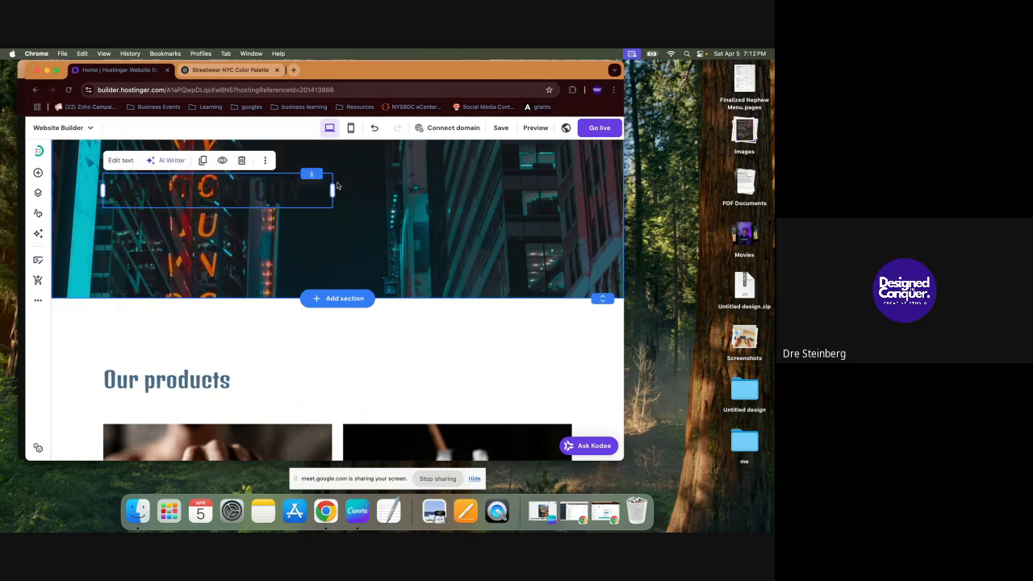
Step: Format the whole "HEART OF THE CITY" heading as bold, italic and struck through, without an underline
{"action": "left_click", "coordinate": [121, 160]}
{"action": "left_click_drag", "start_coordinate": [306, 193], "coordinate": [109, 188]}
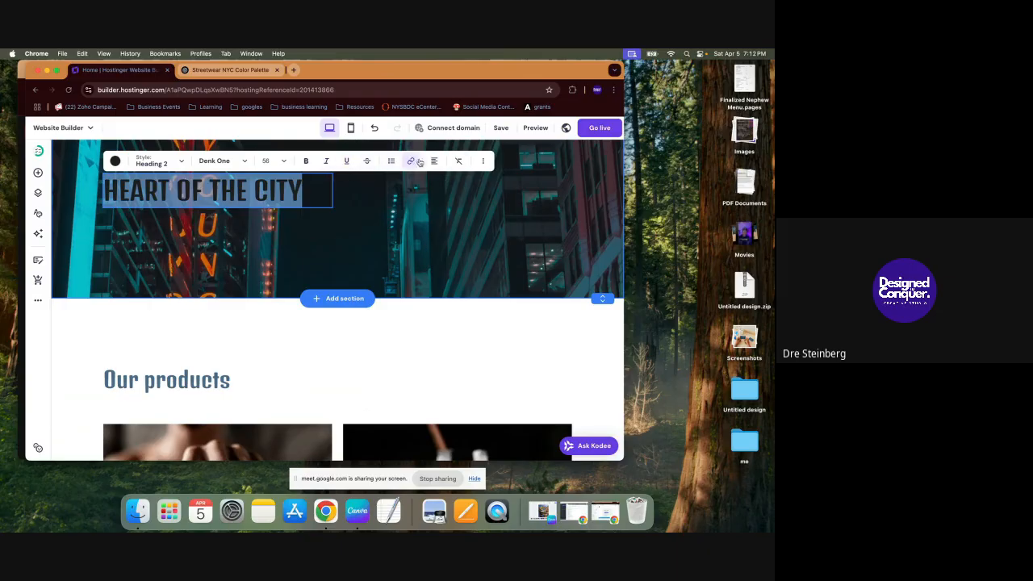
{"action": "left_click", "coordinate": [307, 162]}
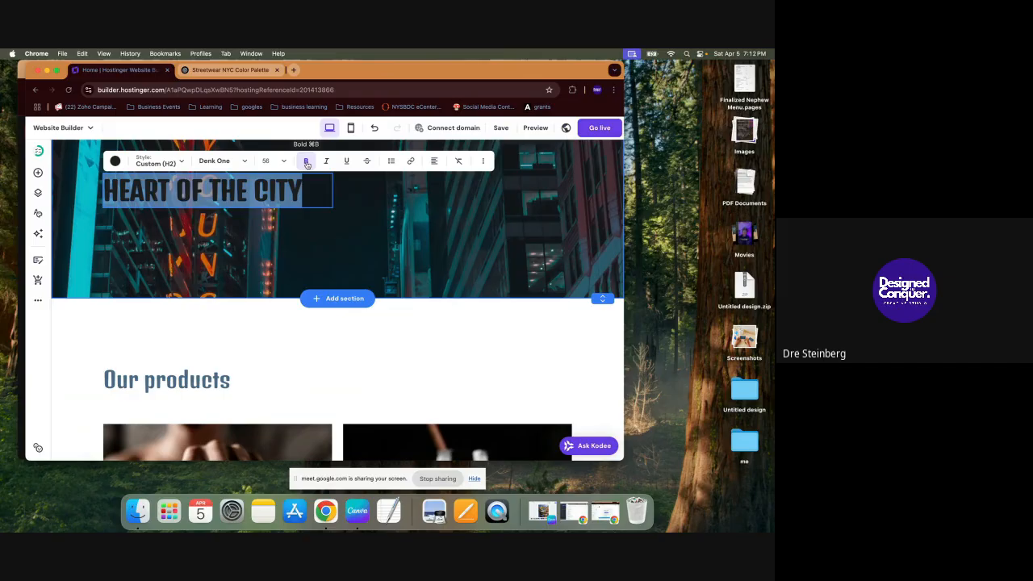
{"action": "left_click", "coordinate": [327, 163]}
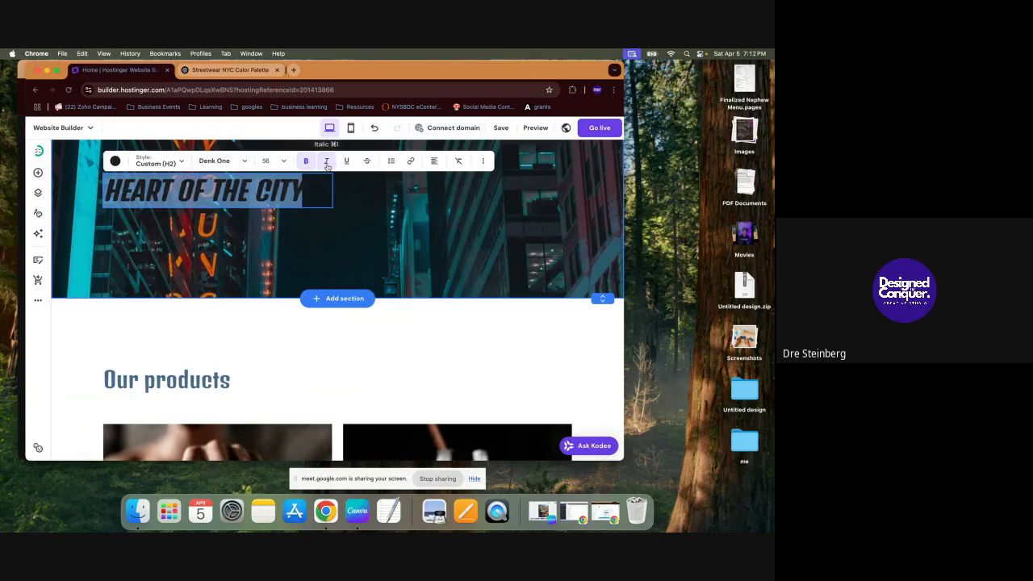
{"action": "left_click", "coordinate": [348, 162]}
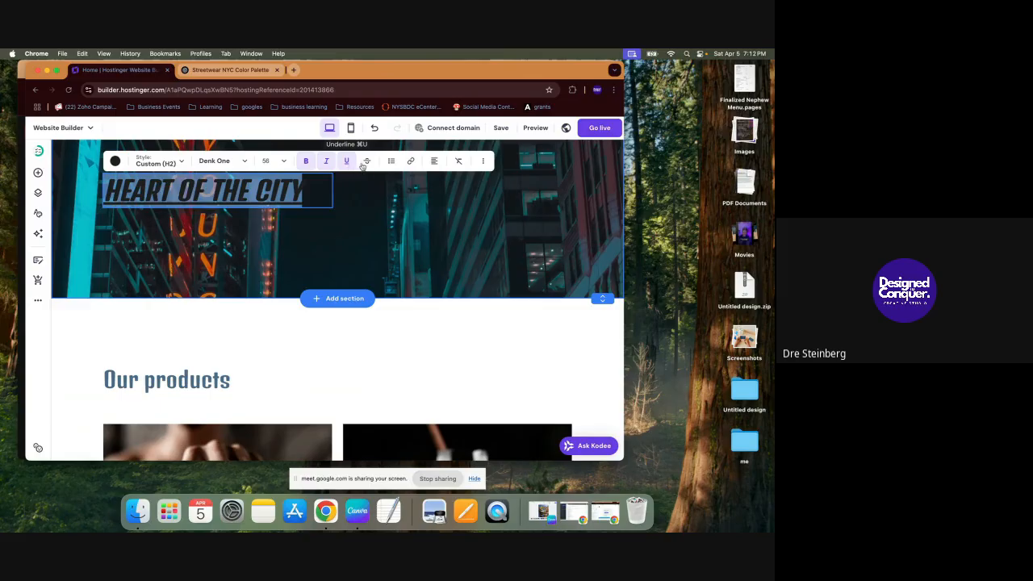
{"action": "left_click", "coordinate": [367, 162]}
{"action": "left_click", "coordinate": [348, 162]}
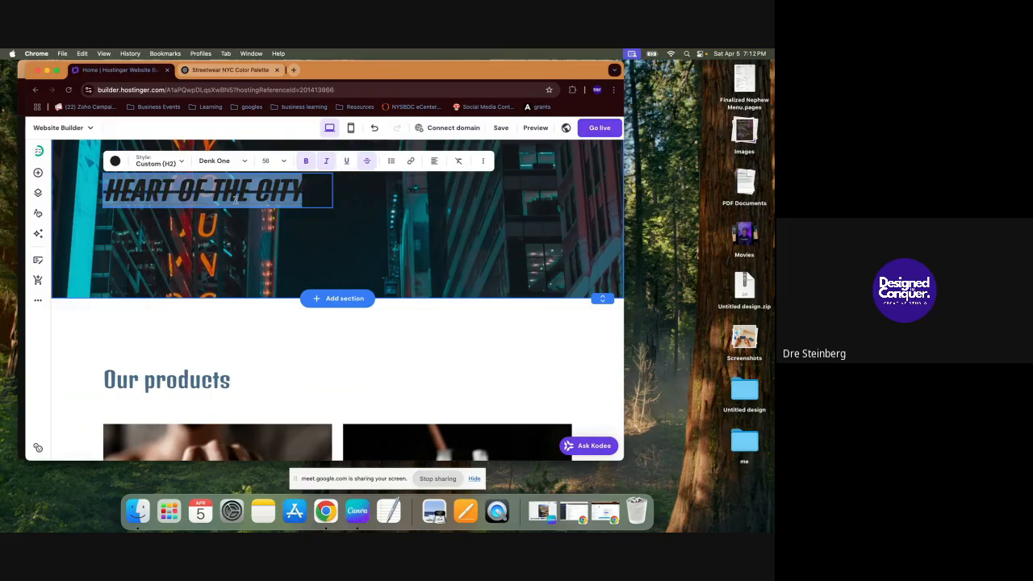
Step: Remove the strikethrough from the heading "HEART OF THE CITY" and apply it only to the word "CITY"
{"action": "key", "text": "BackSpace"}
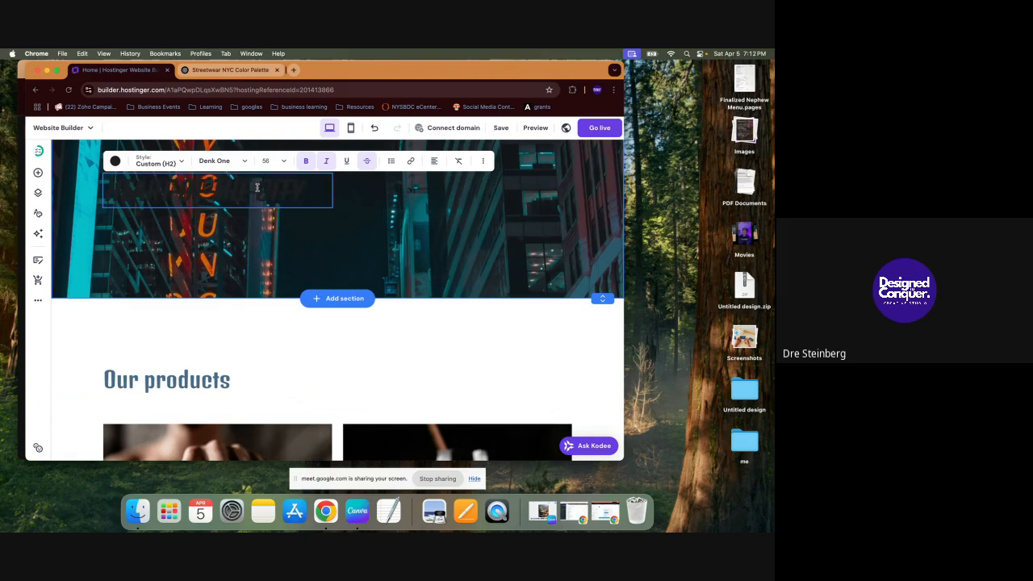
{"action": "key", "text": "super+z"}
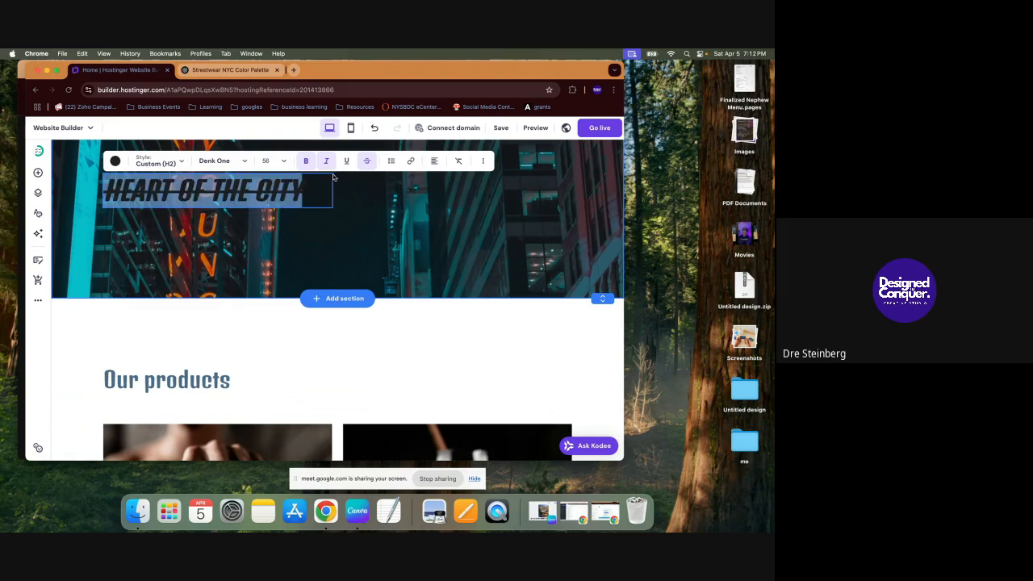
{"action": "left_click", "coordinate": [369, 162]}
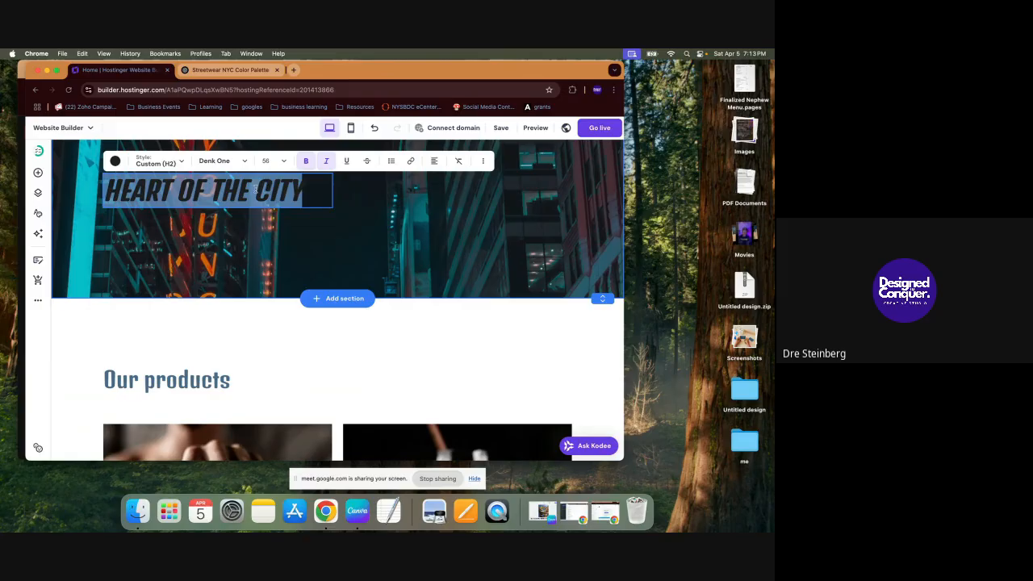
{"action": "left_click_drag", "start_coordinate": [255, 190], "coordinate": [301, 190]}
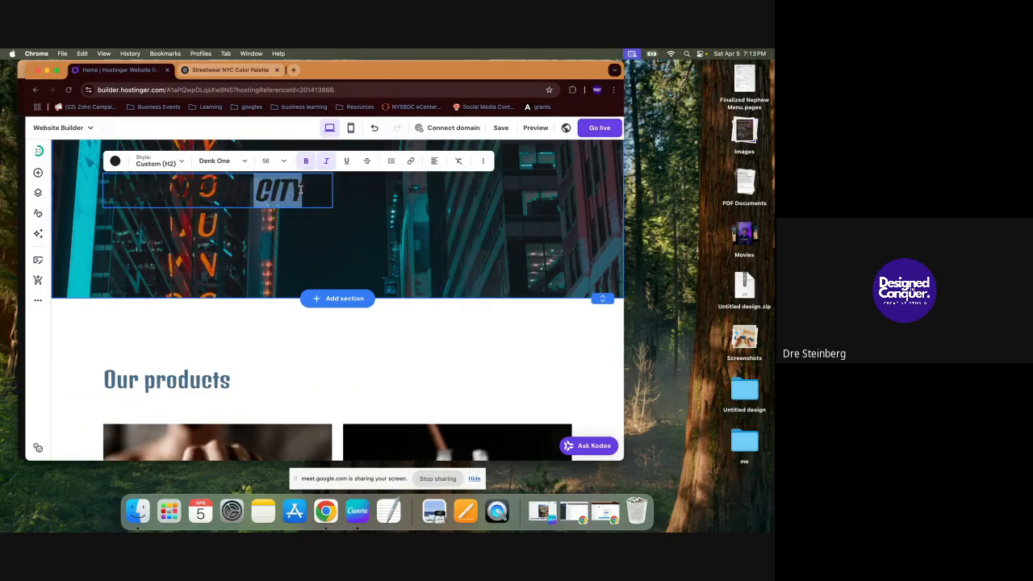
{"action": "left_click", "coordinate": [368, 161]}
{"action": "left_click", "coordinate": [315, 194]}
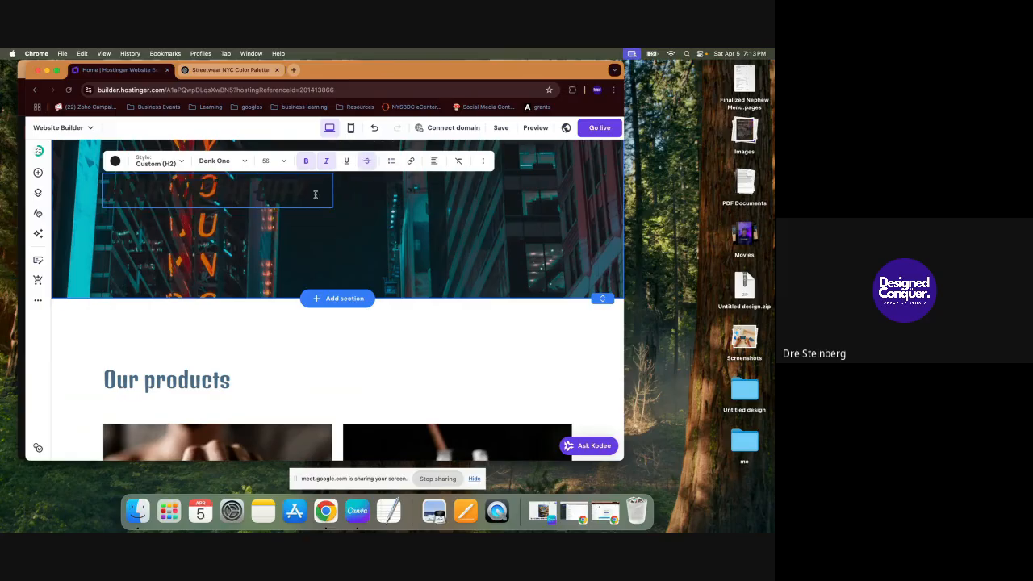
Step: Add "THE WORLD" after "CITY" in the heading, without strikethrough
{"action": "key", "text": "Return"}
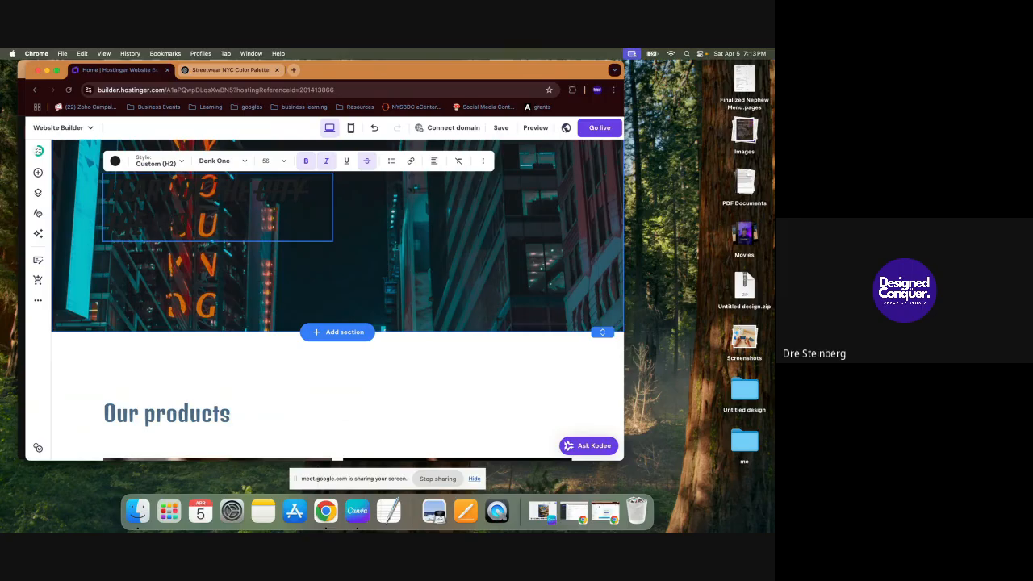
{"action": "left_click_drag", "start_coordinate": [238, 226], "coordinate": [105, 224]}
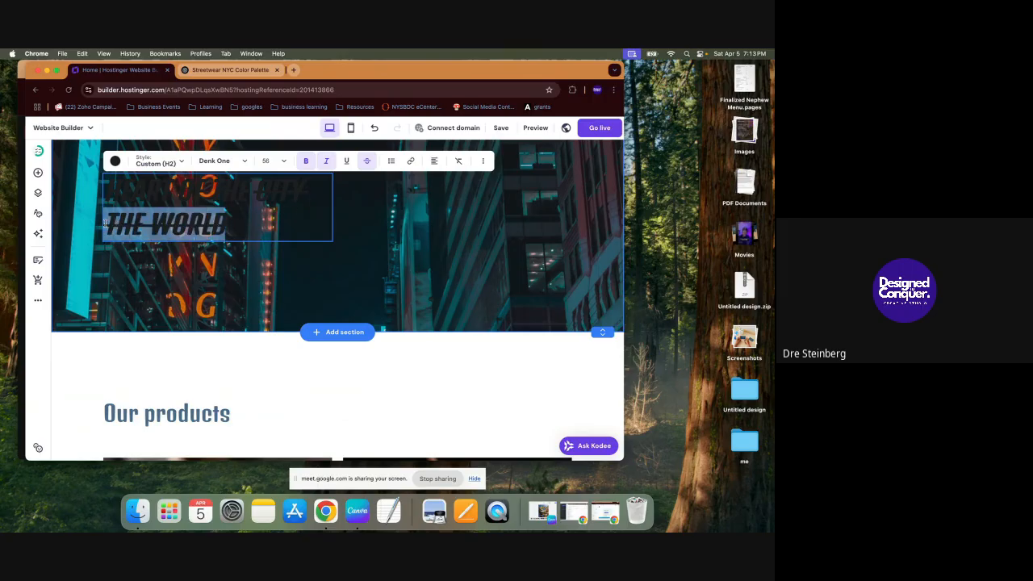
{"action": "left_click", "coordinate": [368, 161]}
Step: Try a light grey background with reduced opacity behind the whole heading, and turn it off again
{"action": "key", "text": "super+a"}
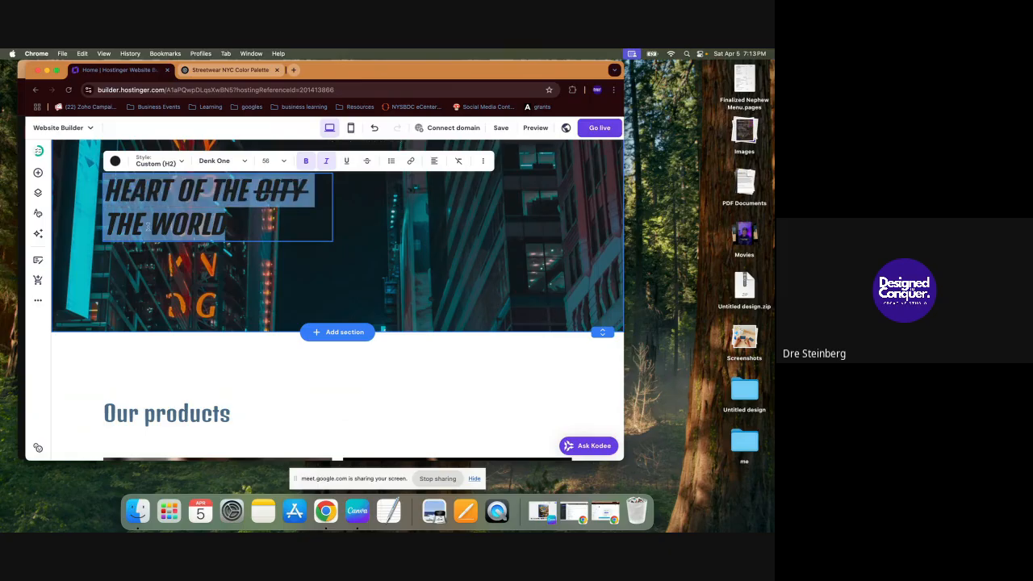
{"action": "left_click", "coordinate": [485, 161]}
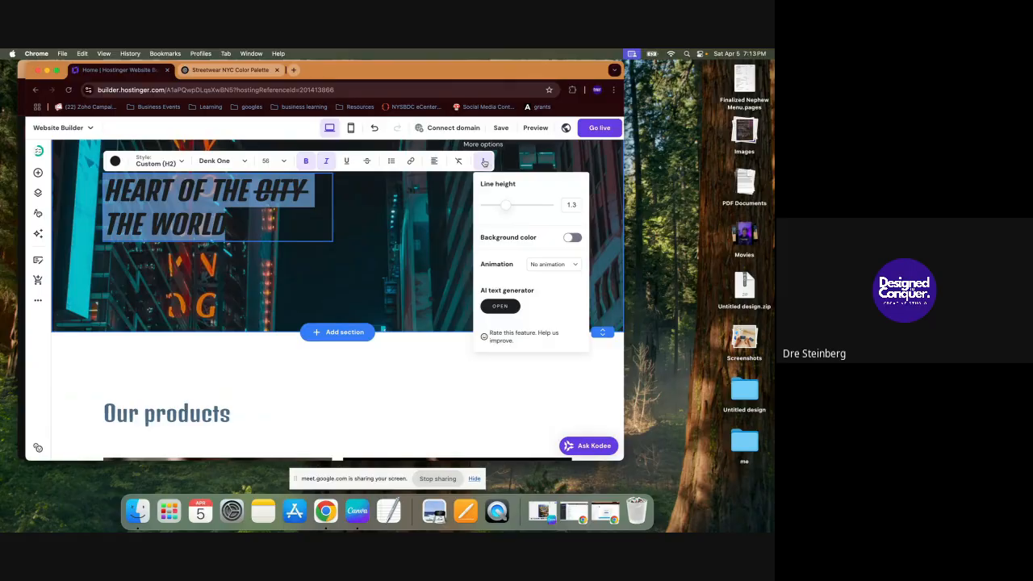
{"action": "left_click", "coordinate": [571, 238]}
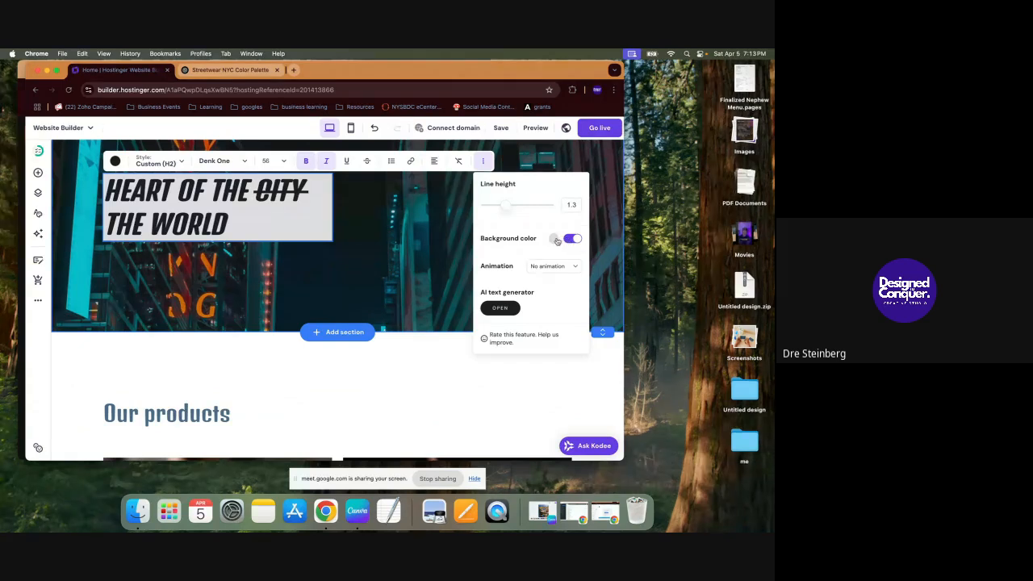
{"action": "left_click", "coordinate": [554, 239]}
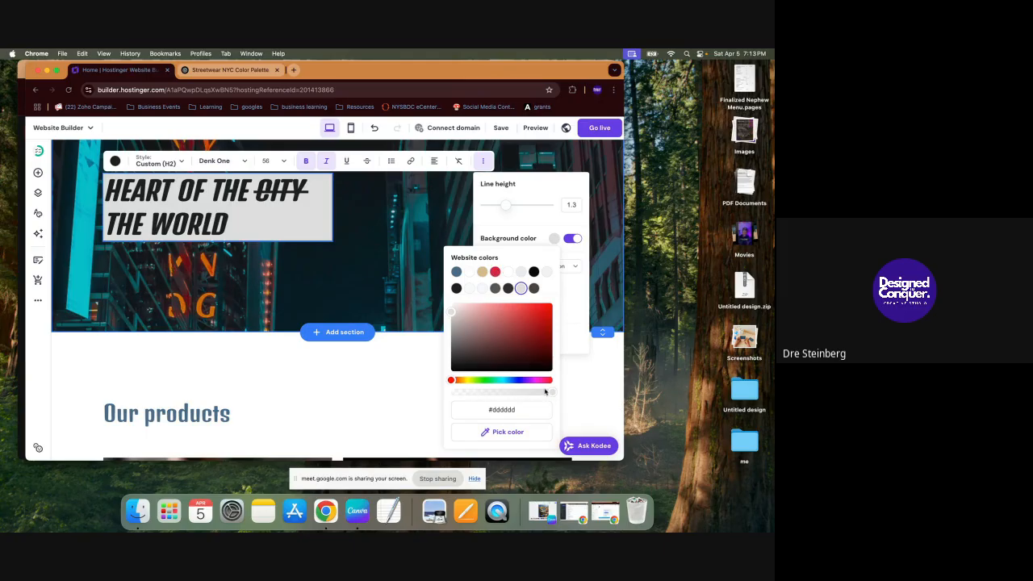
{"action": "mouse_move", "coordinate": [553, 394]}
{"action": "left_mouse_down"}
{"action": "mouse_move", "coordinate": [505, 388]}
{"action": "mouse_move", "coordinate": [552, 382]}
{"action": "left_mouse_up"}
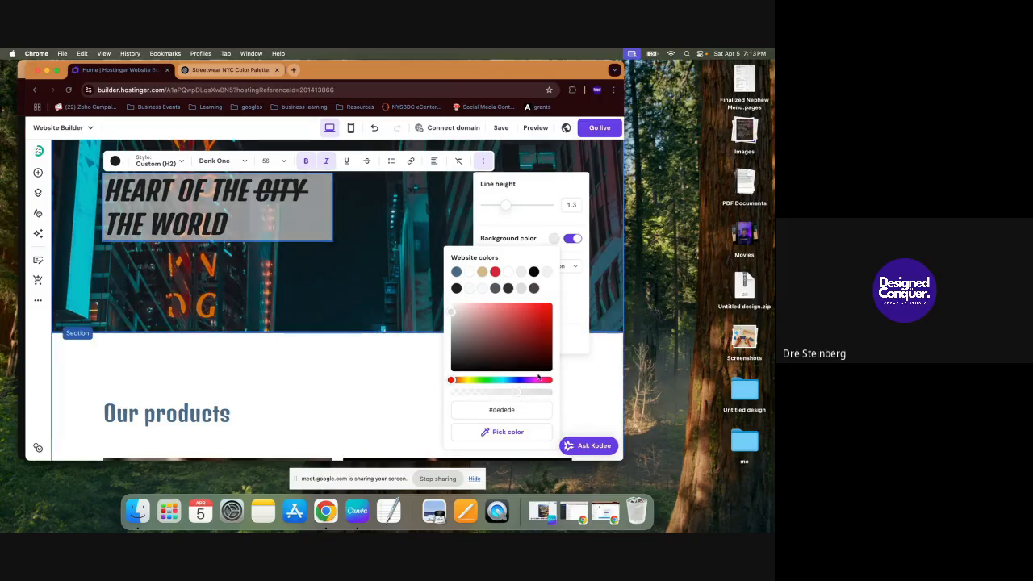
{"action": "left_click", "coordinate": [575, 376]}
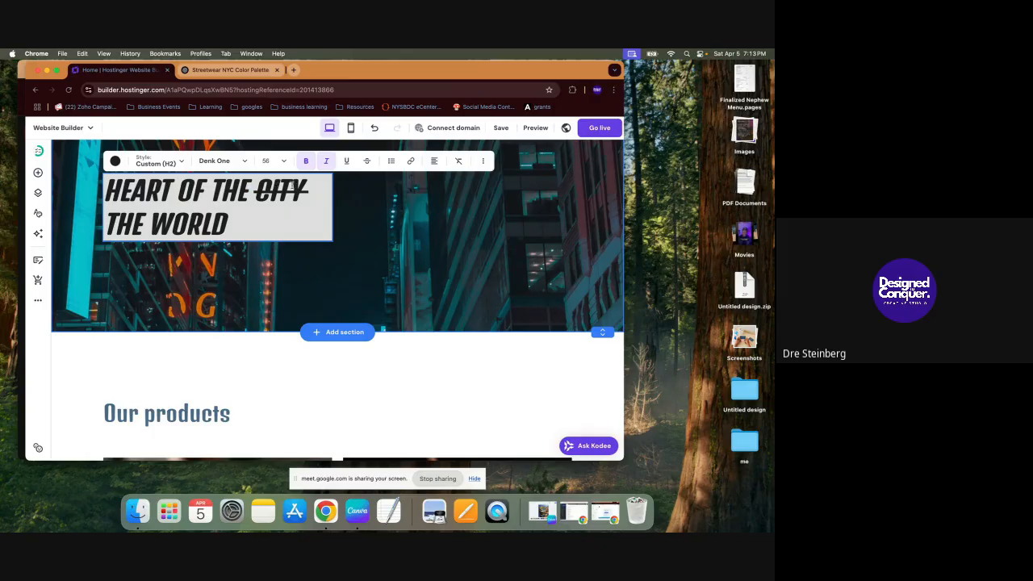
{"action": "left_click", "coordinate": [482, 162]}
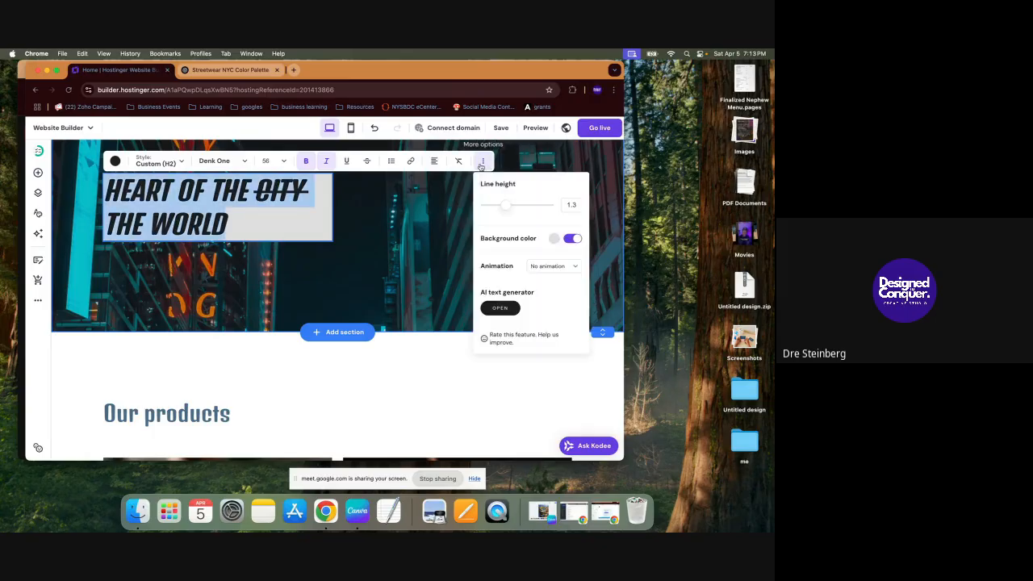
{"action": "left_click", "coordinate": [570, 239]}
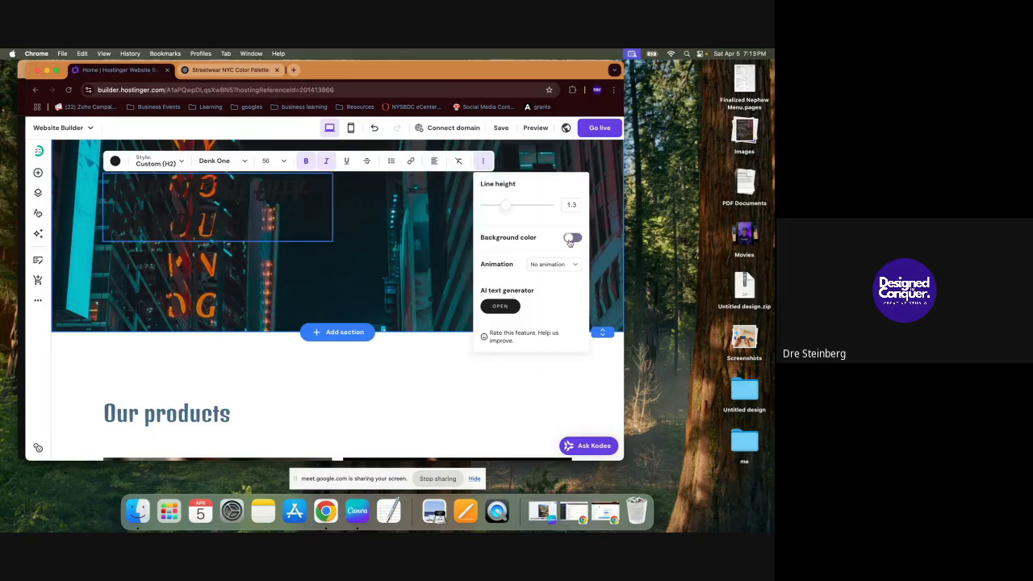
Step: Change the heading's text color to the red from the website colors
{"action": "left_click", "coordinate": [115, 161]}
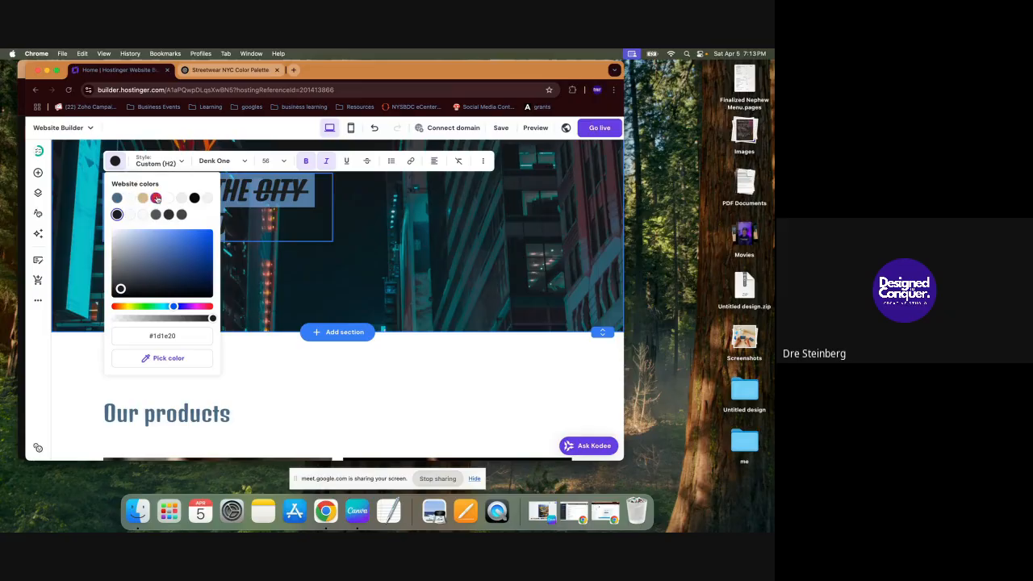
{"action": "left_click", "coordinate": [156, 198]}
{"action": "key", "text": "Escape"}
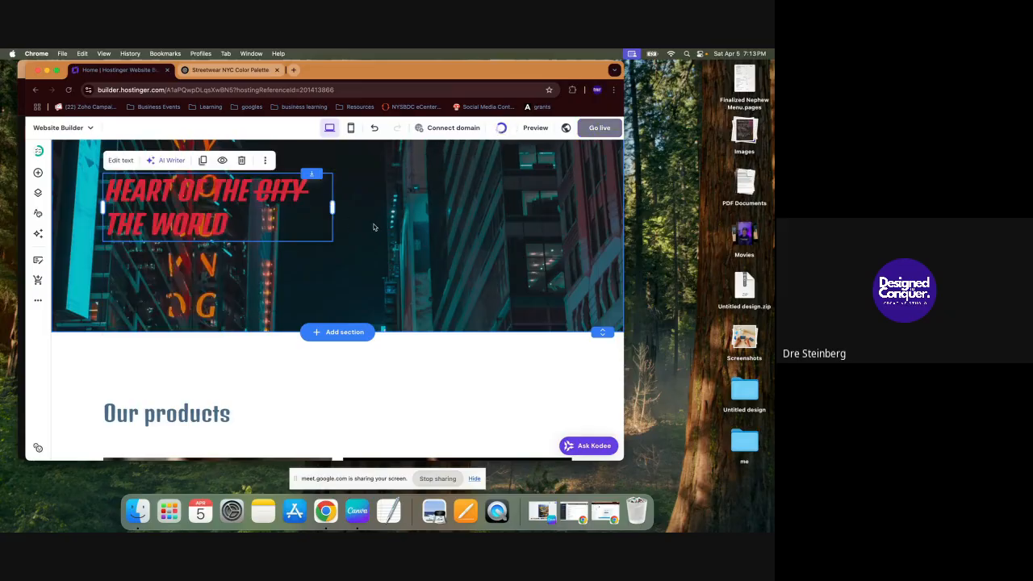
Step: Place the heading near the middle of the banner in a narrower text box and center-align its text
{"action": "left_click_drag", "start_coordinate": [250, 199], "coordinate": [372, 204]}
{"action": "left_click_drag", "start_coordinate": [454, 209], "coordinate": [391, 218]}
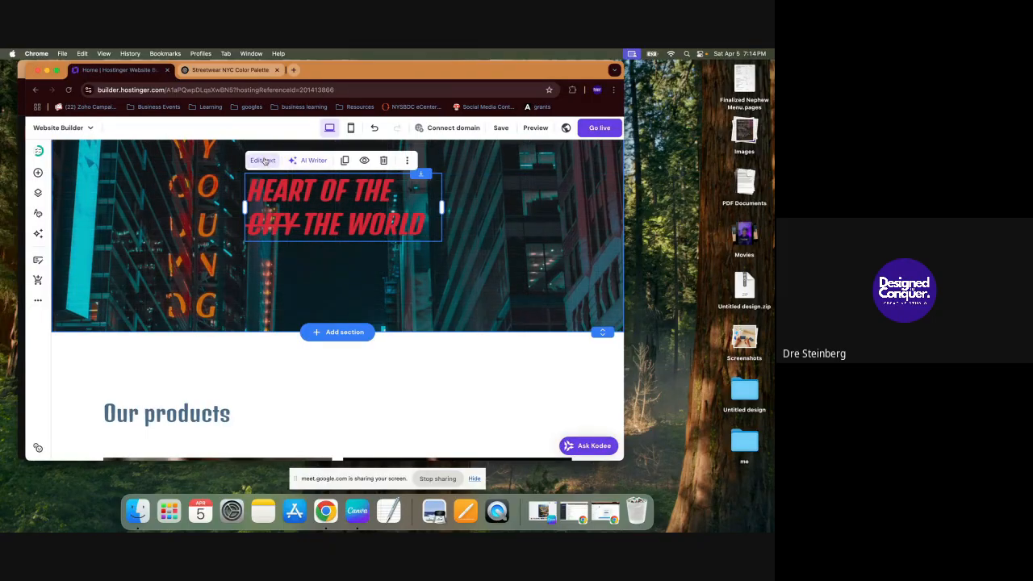
{"action": "left_click", "coordinate": [266, 161]}
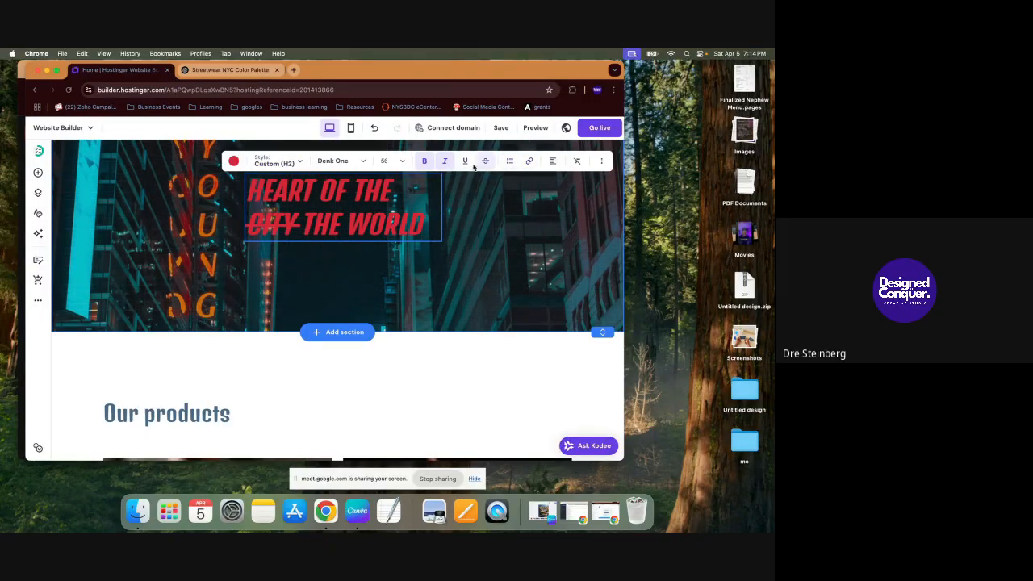
{"action": "left_click", "coordinate": [554, 162]}
{"action": "left_click", "coordinate": [538, 185]}
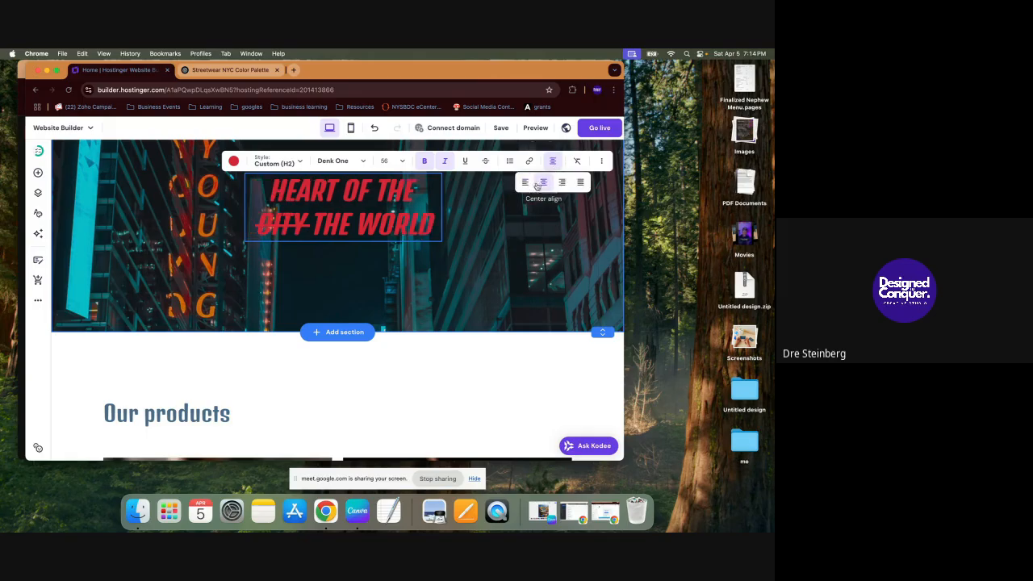
{"action": "left_click", "coordinate": [467, 243]}
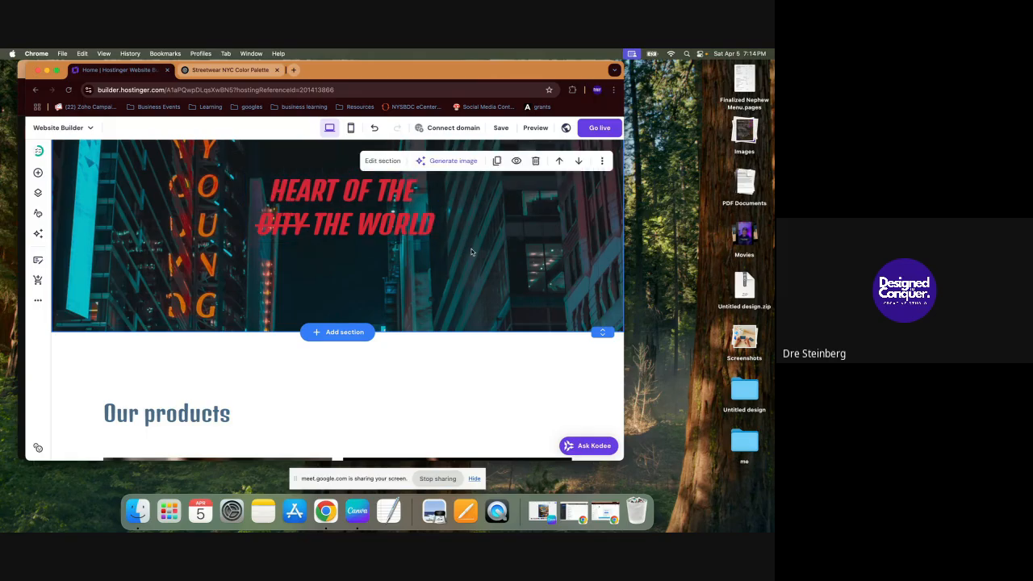
Step: Set the font size of the entire banner heading to 64
{"action": "scroll", "coordinate": [472, 252], "scroll_direction": "up", "scroll_amount": 5}
{"action": "scroll", "coordinate": [472, 252], "scroll_direction": "down", "scroll_amount": 3}
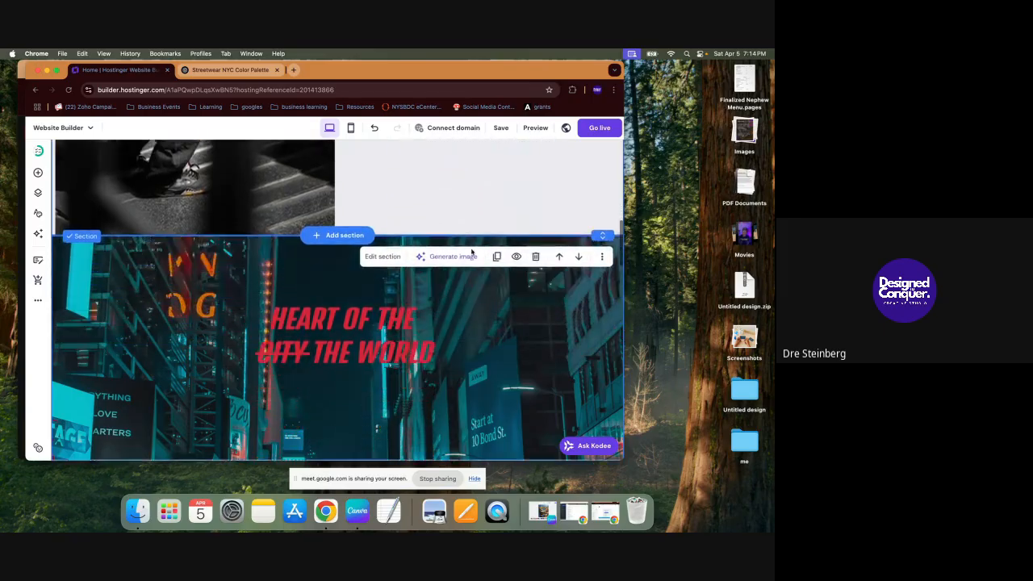
{"action": "left_click_drag", "start_coordinate": [397, 281], "coordinate": [397, 288]}
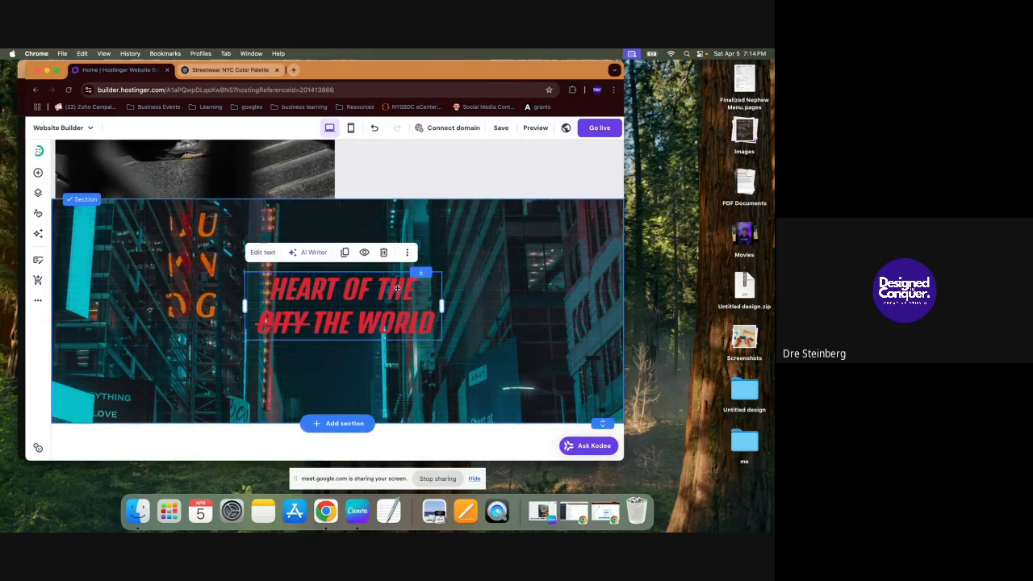
{"action": "left_click", "coordinate": [263, 251]}
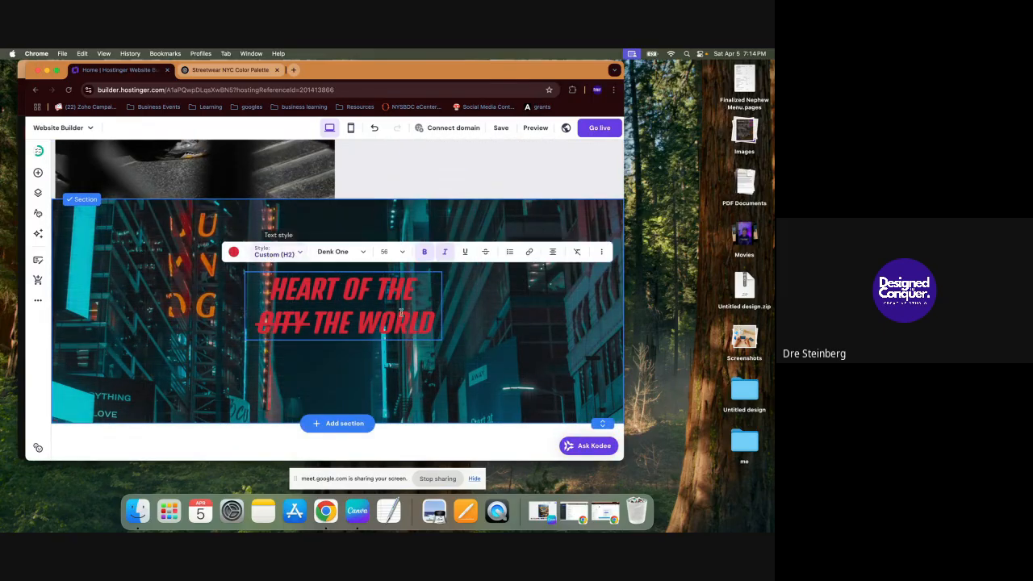
{"action": "key", "text": "super+a"}
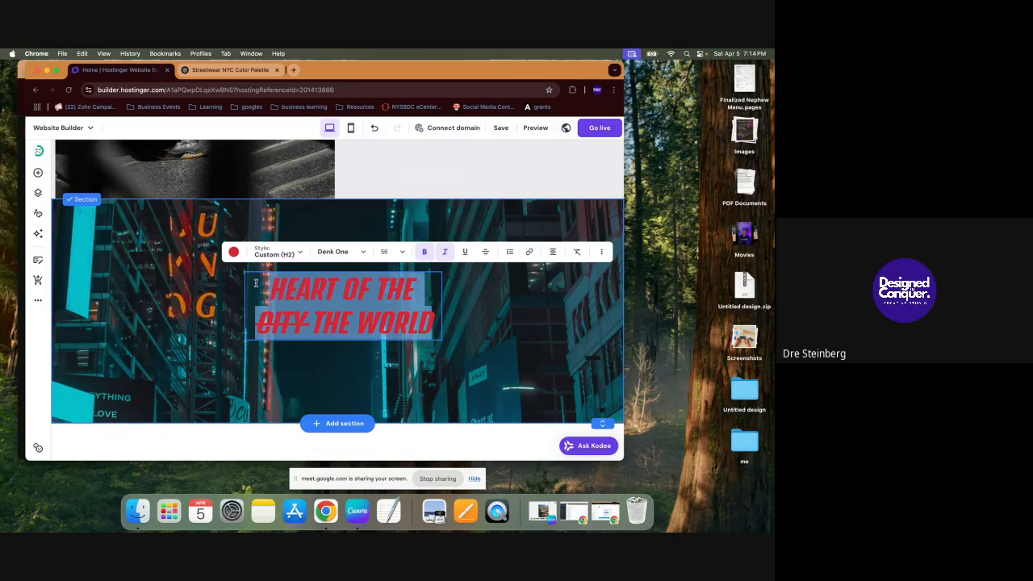
{"action": "left_click", "coordinate": [397, 251]}
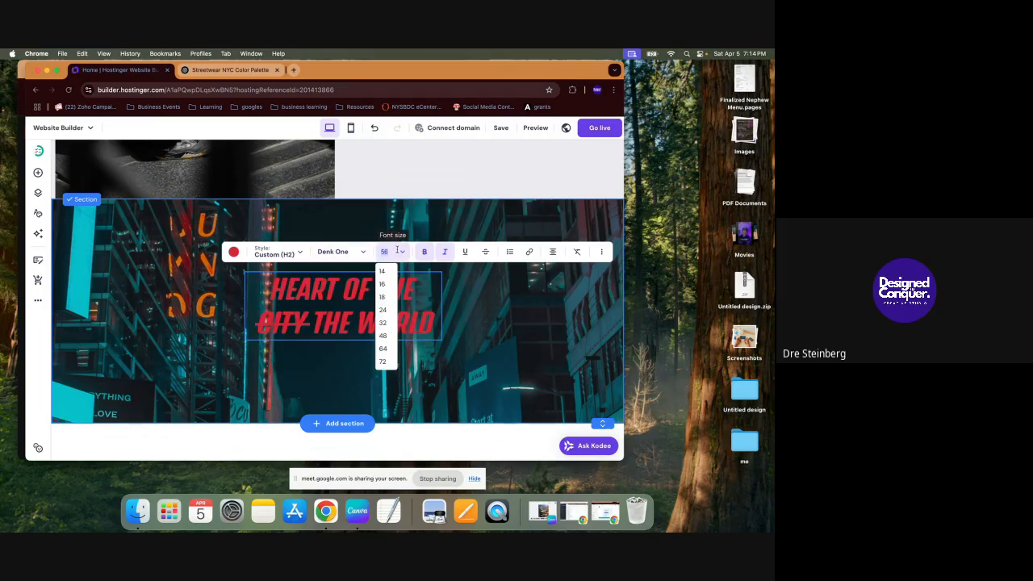
{"action": "left_click", "coordinate": [384, 348]}
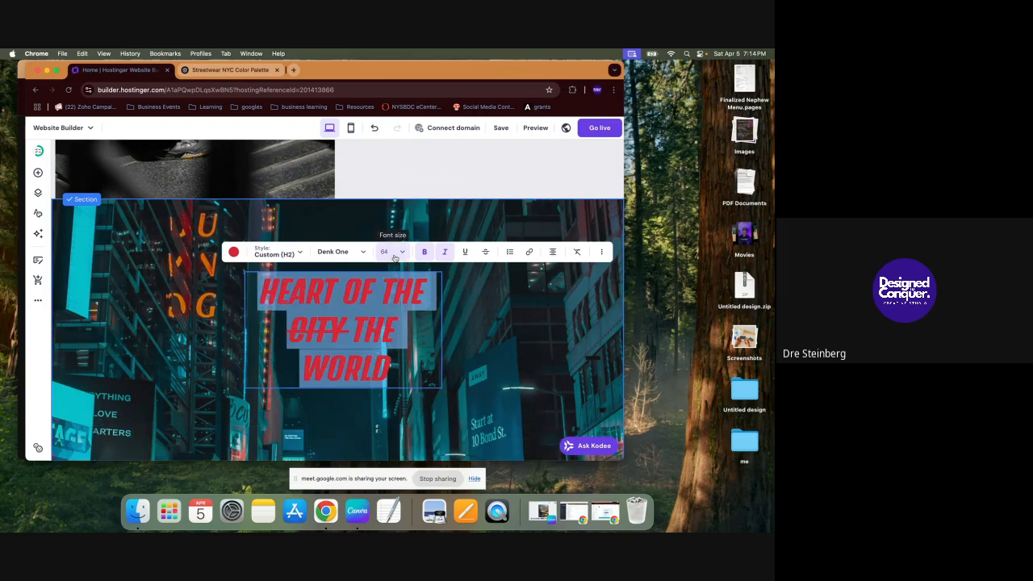
{"action": "key", "text": "Escape"}
Step: Open the media library to replace the pre-workout image in the "Our products" section
{"action": "scroll", "coordinate": [502, 331], "scroll_direction": "down", "scroll_amount": 2}
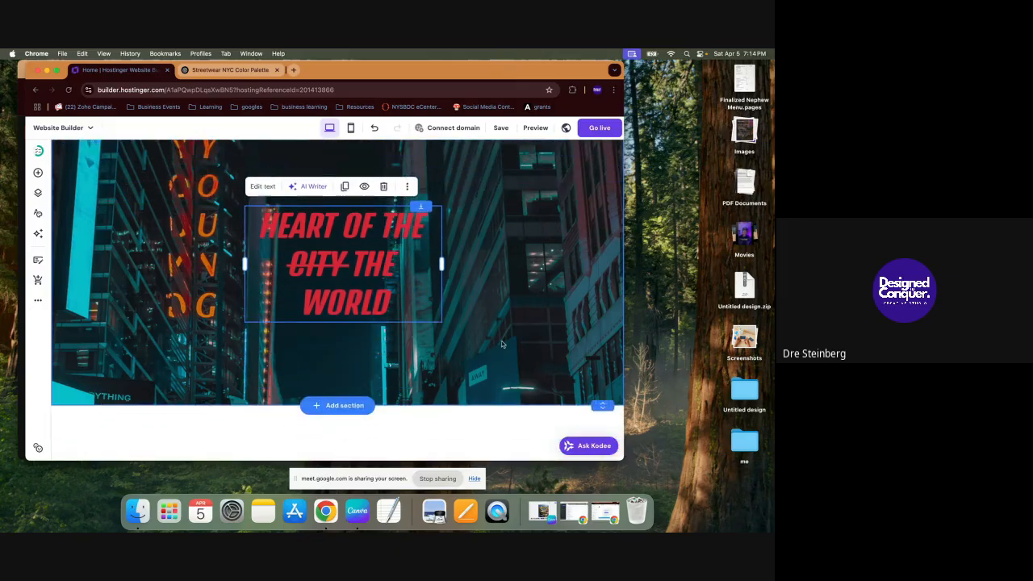
{"action": "scroll", "coordinate": [501, 337], "scroll_direction": "down", "scroll_amount": 2}
{"action": "scroll", "coordinate": [502, 337], "scroll_direction": "up", "scroll_amount": 2}
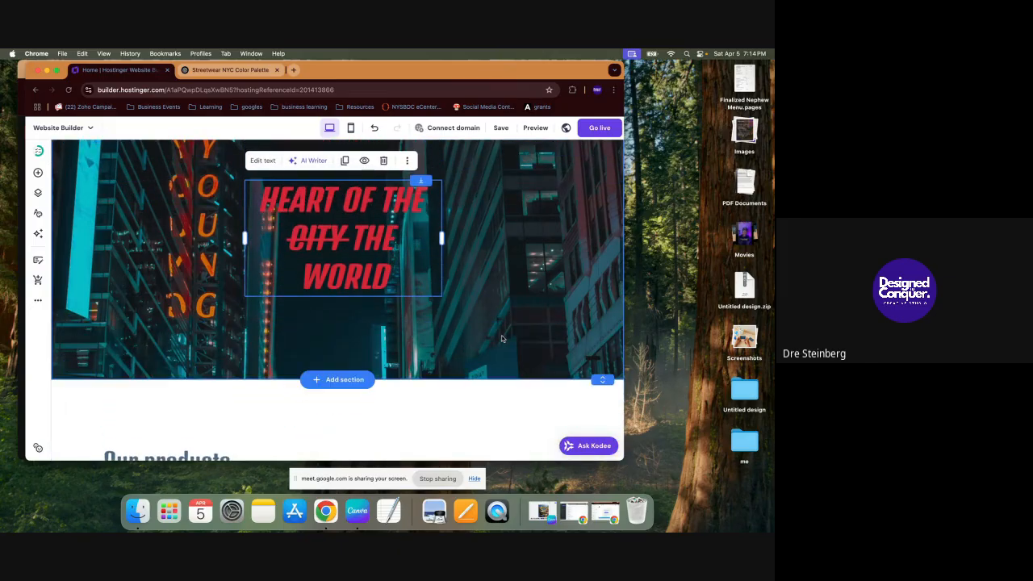
{"action": "scroll", "coordinate": [502, 337], "scroll_direction": "down", "scroll_amount": 2}
{"action": "scroll", "coordinate": [501, 337], "scroll_direction": "down", "scroll_amount": 4}
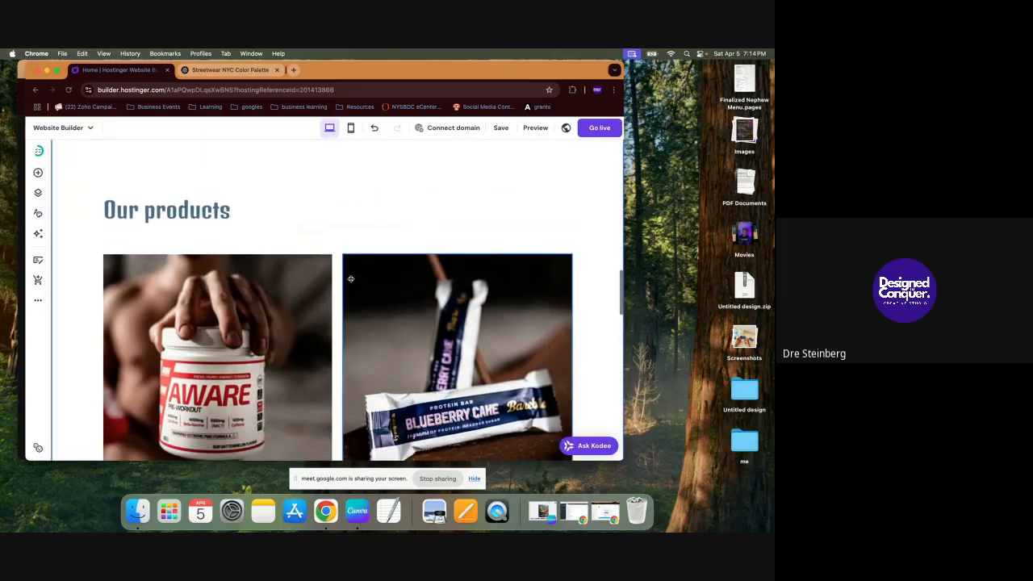
{"action": "scroll", "coordinate": [269, 233], "scroll_direction": "up", "scroll_amount": 2}
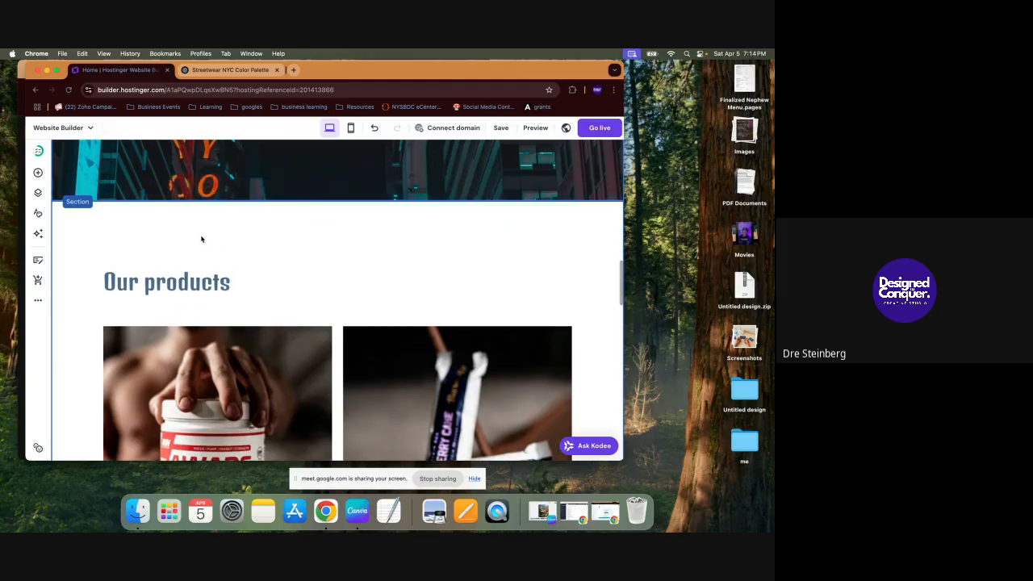
{"action": "left_click", "coordinate": [204, 281]}
{"action": "scroll", "coordinate": [264, 272], "scroll_direction": "down", "scroll_amount": 4}
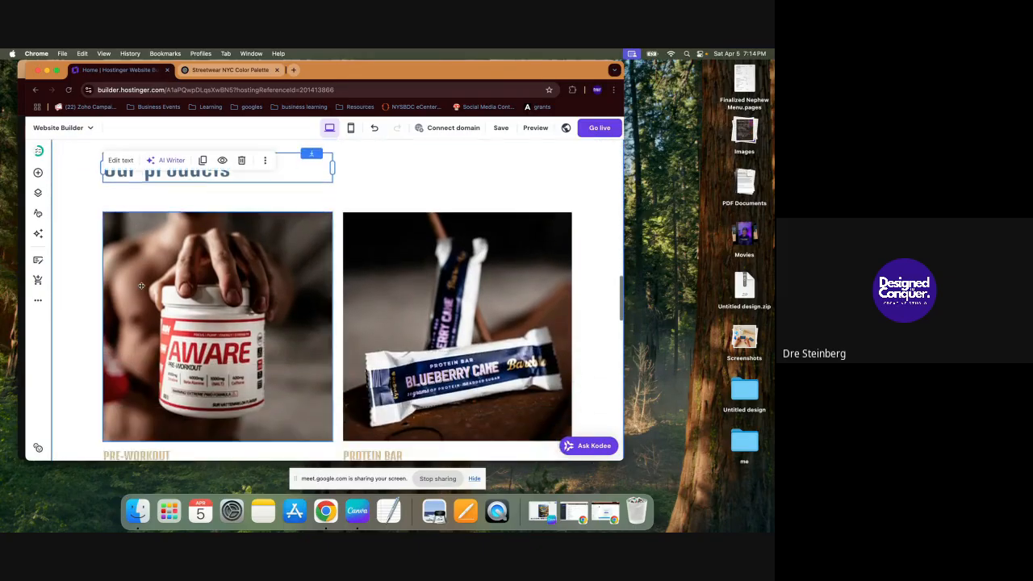
{"action": "left_click", "coordinate": [263, 272]}
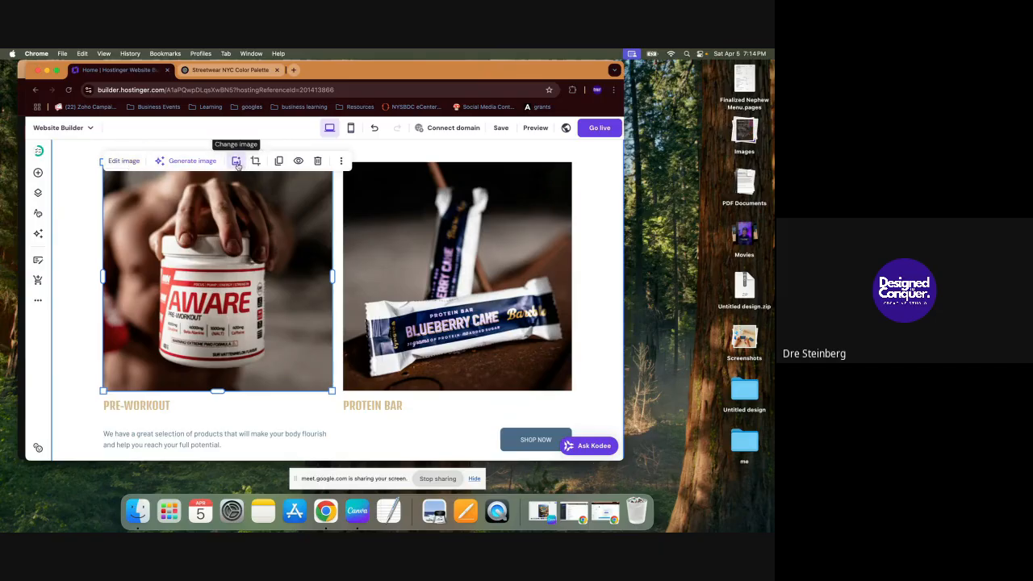
{"action": "left_click", "coordinate": [126, 161]}
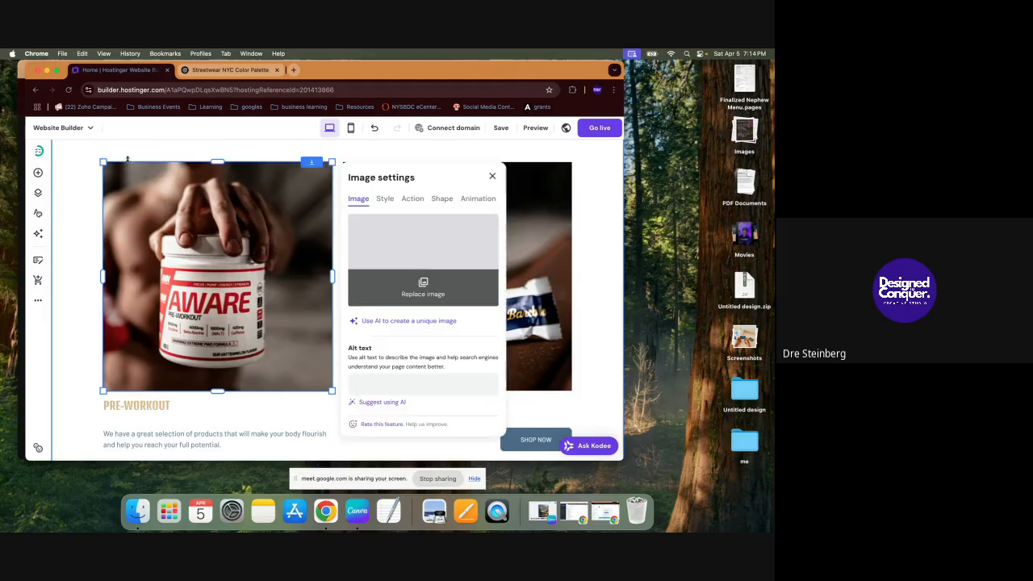
{"action": "left_click", "coordinate": [424, 290]}
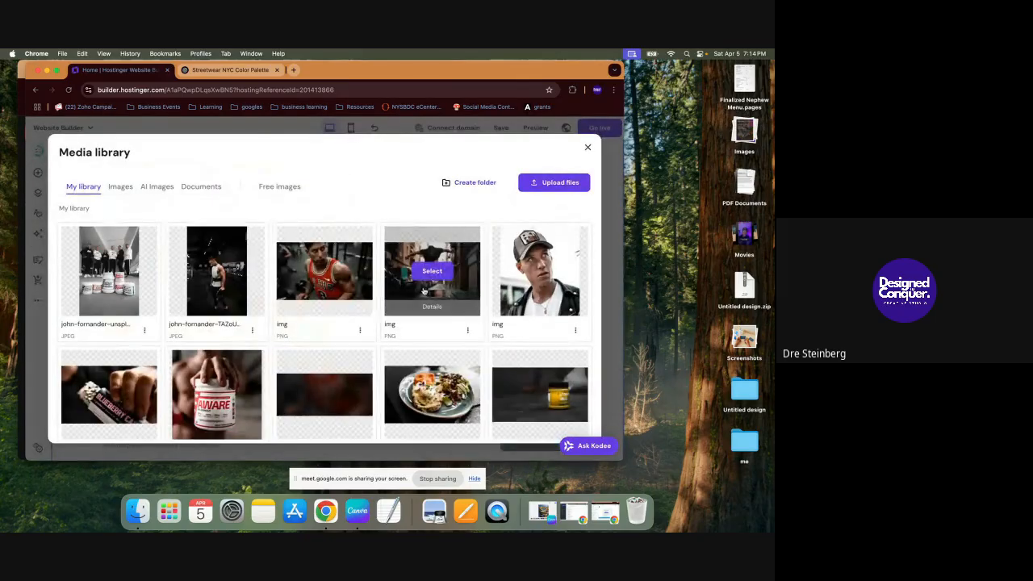
Step: Search the free images for "tshirt" and replace the pre-workout image with the black T-shirt bearing a small 705 chest logo
{"action": "left_click", "coordinate": [289, 192]}
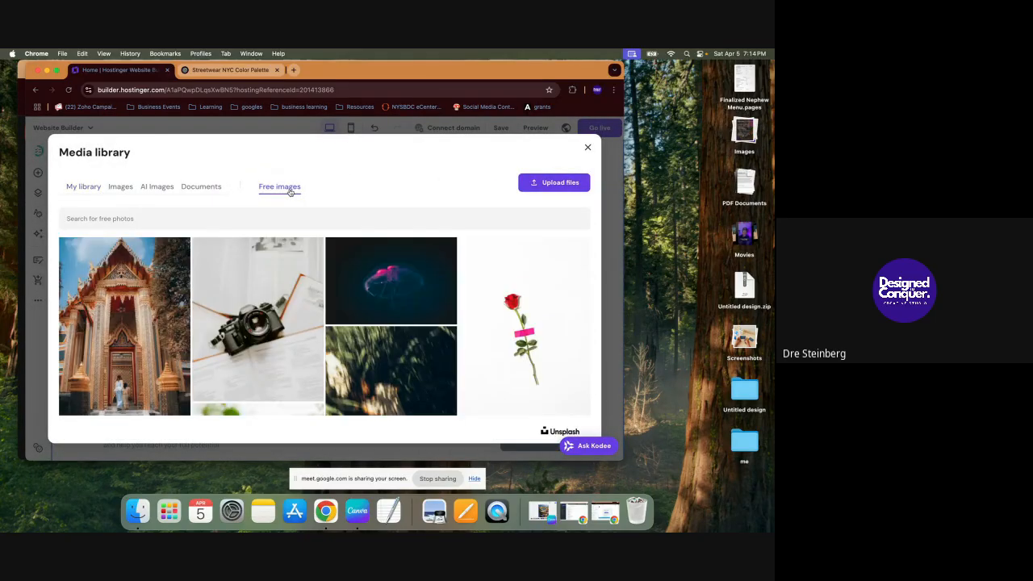
{"action": "left_click", "coordinate": [92, 190]}
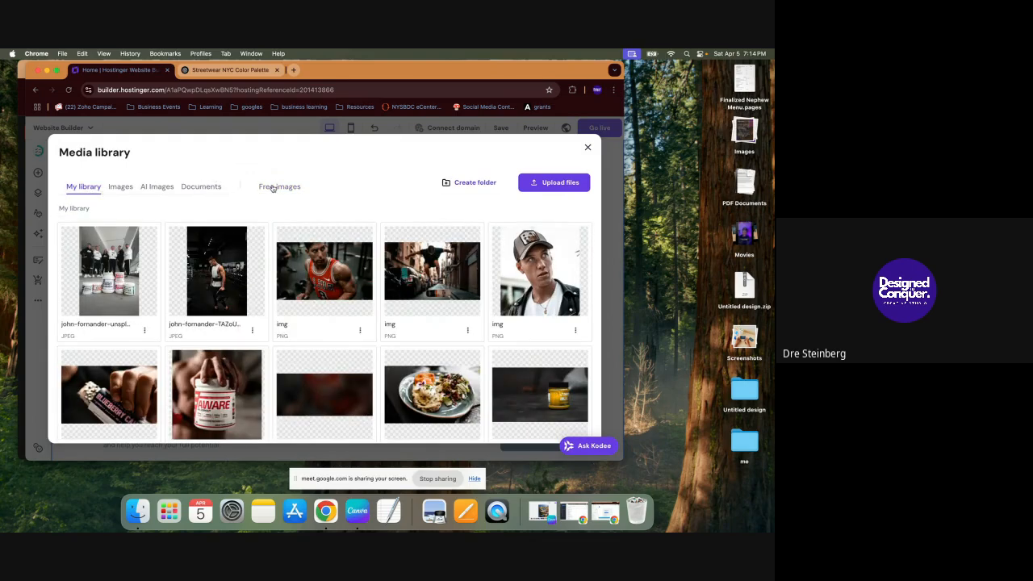
{"action": "left_click", "coordinate": [273, 187]}
{"action": "left_click", "coordinate": [241, 224]}
{"action": "type", "text": "tshirt"}
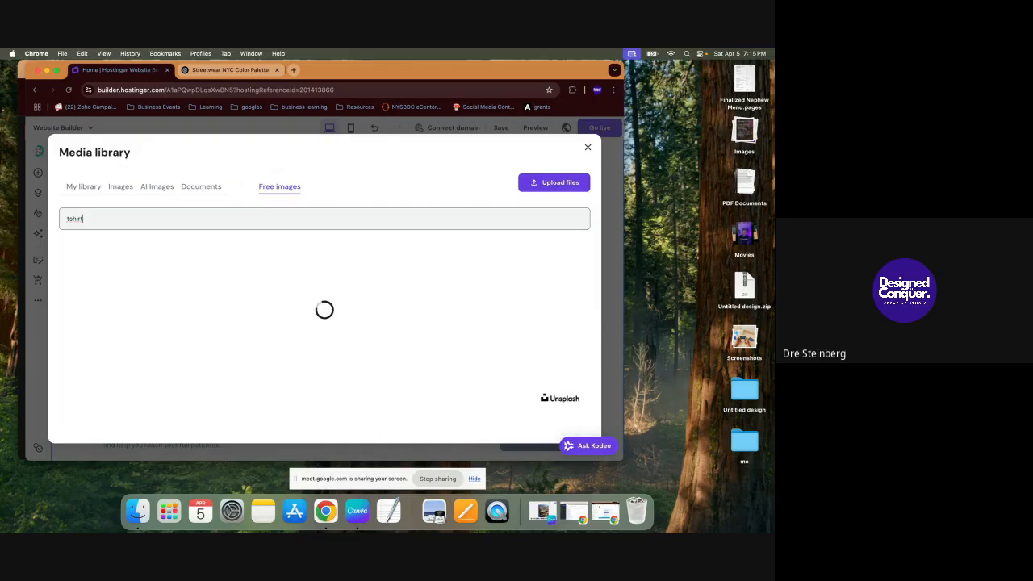
{"action": "scroll", "coordinate": [241, 308], "scroll_direction": "down", "scroll_amount": 2}
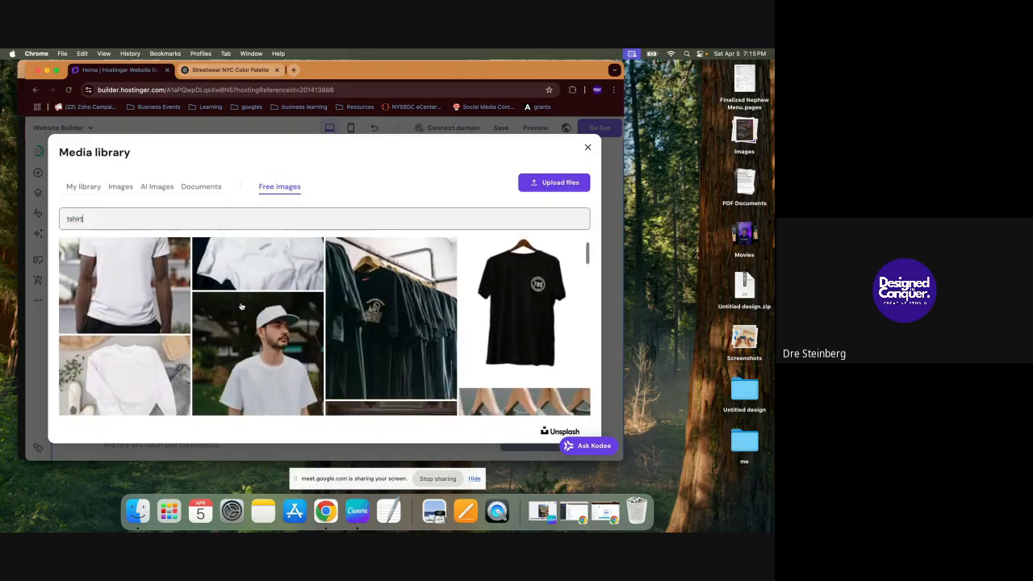
{"action": "left_click", "coordinate": [523, 323]}
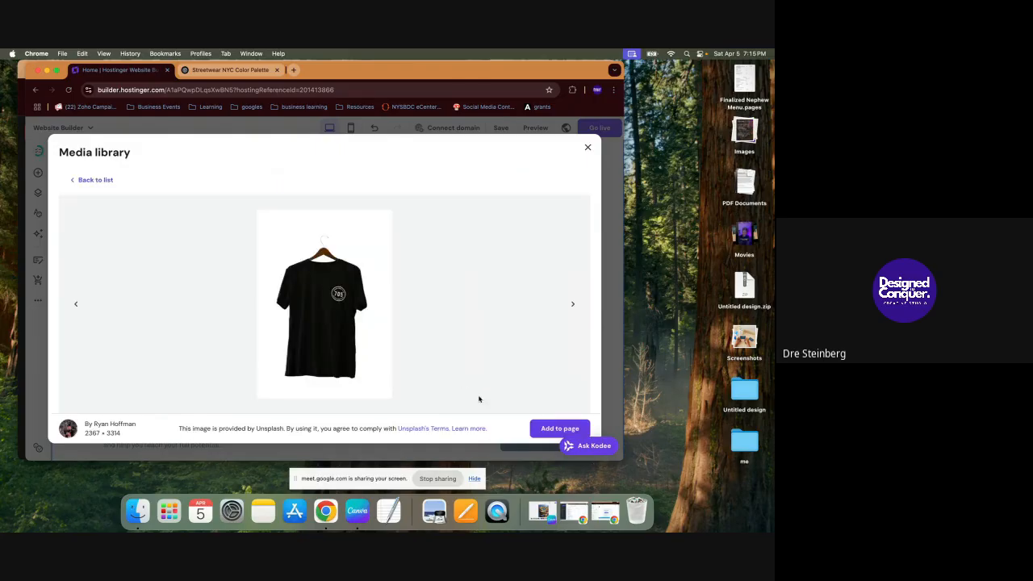
{"action": "left_click", "coordinate": [559, 428]}
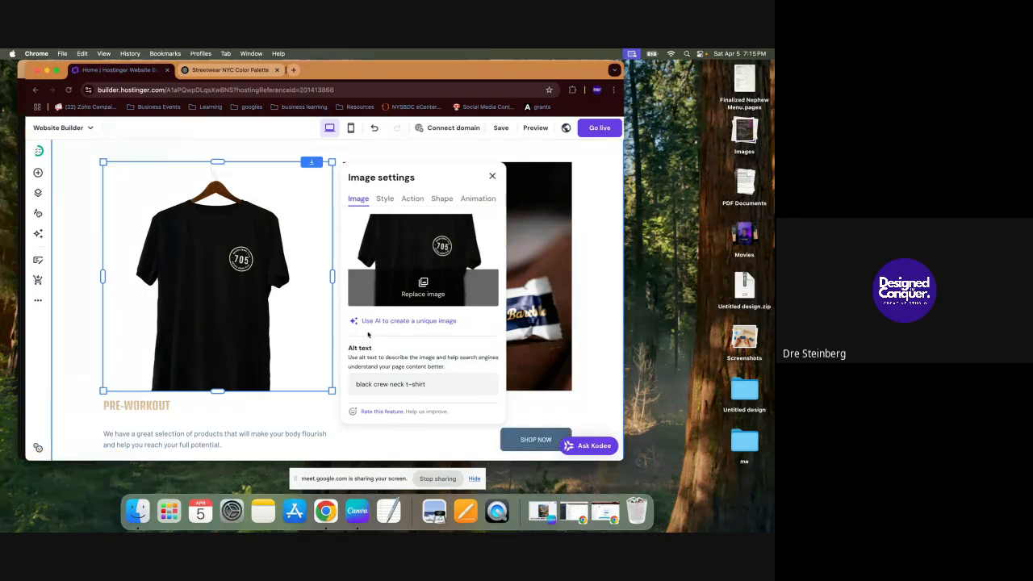
Step: Replace the protein bar image with the black T-shirt bearing the large 705 print, found by searching the free images for "tshirt"
{"action": "left_click", "coordinate": [531, 279]}
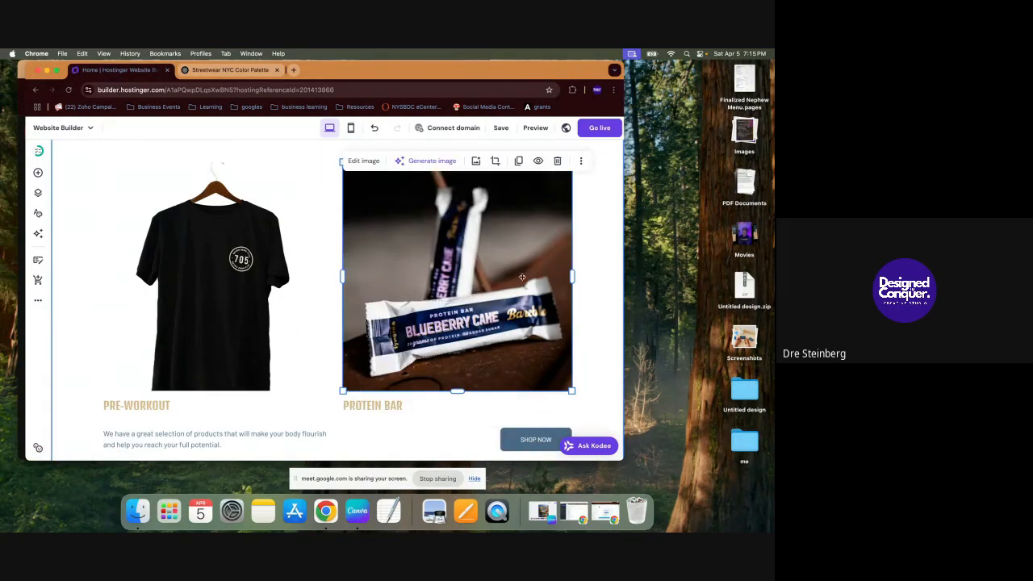
{"action": "left_click", "coordinate": [476, 161]}
{"action": "left_click", "coordinate": [296, 187]}
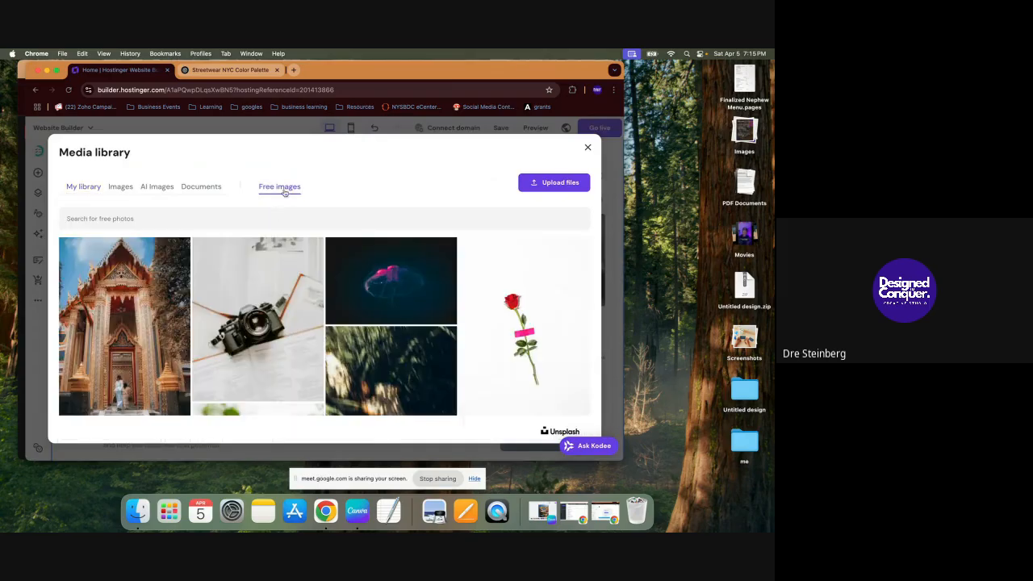
{"action": "left_click", "coordinate": [278, 217]}
{"action": "type", "text": "tshirt"}
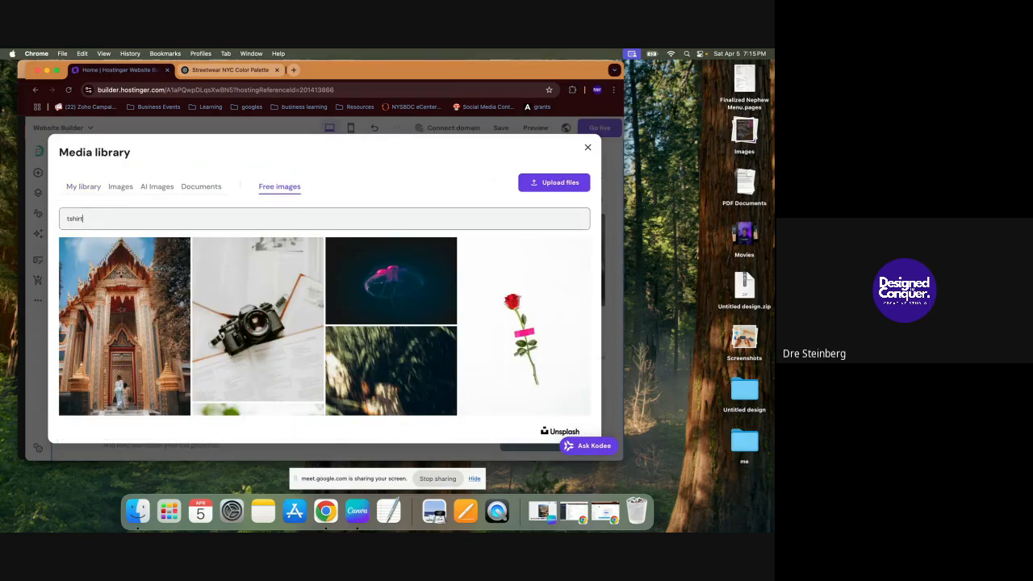
{"action": "scroll", "coordinate": [352, 290], "scroll_direction": "down", "scroll_amount": 3}
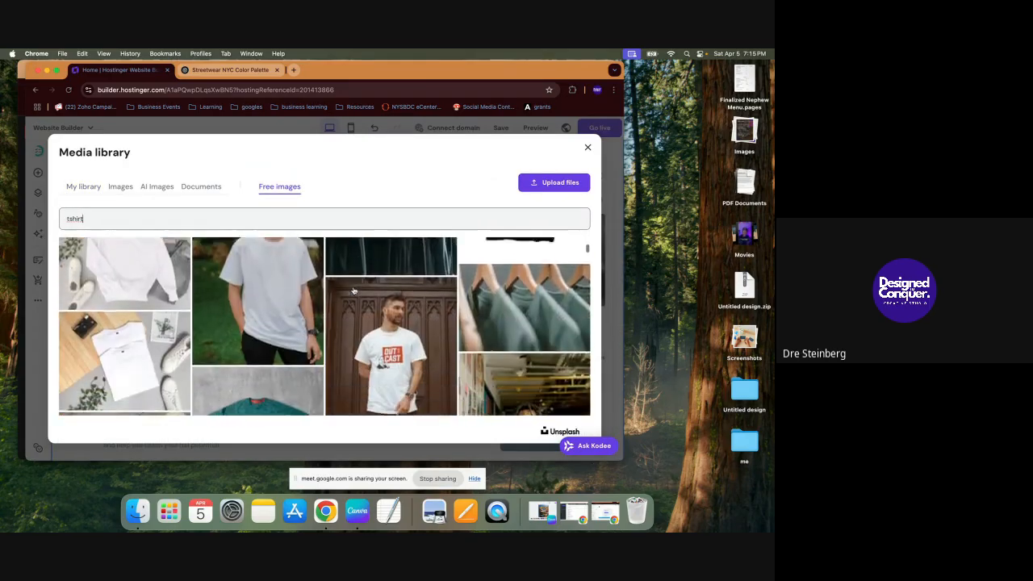
{"action": "scroll", "coordinate": [352, 290], "scroll_direction": "down", "scroll_amount": 10}
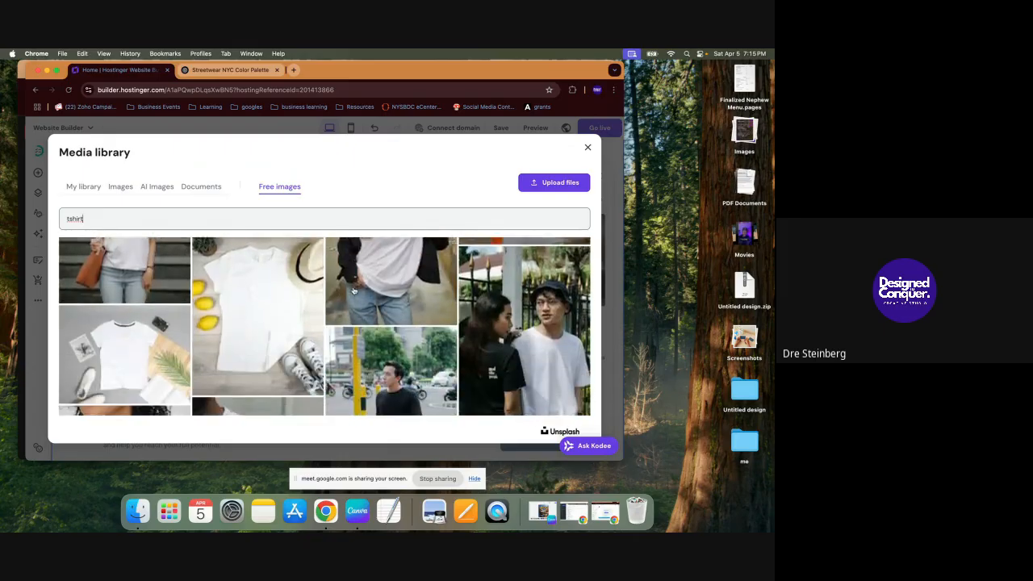
{"action": "scroll", "coordinate": [352, 290], "scroll_direction": "down", "scroll_amount": 10}
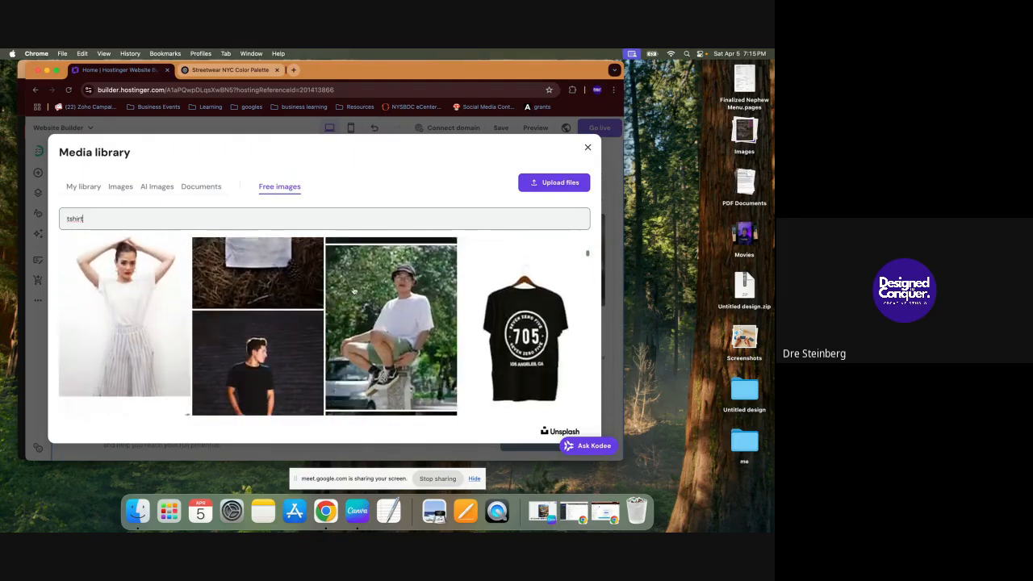
{"action": "scroll", "coordinate": [353, 291], "scroll_direction": "down", "scroll_amount": 2}
{"action": "left_click", "coordinate": [538, 316]}
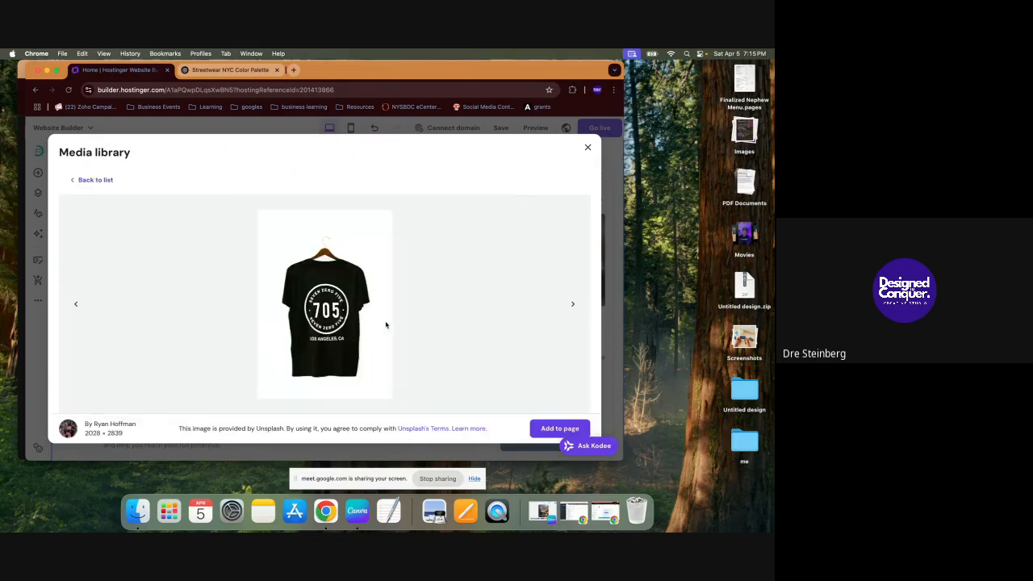
{"action": "left_click", "coordinate": [541, 430]}
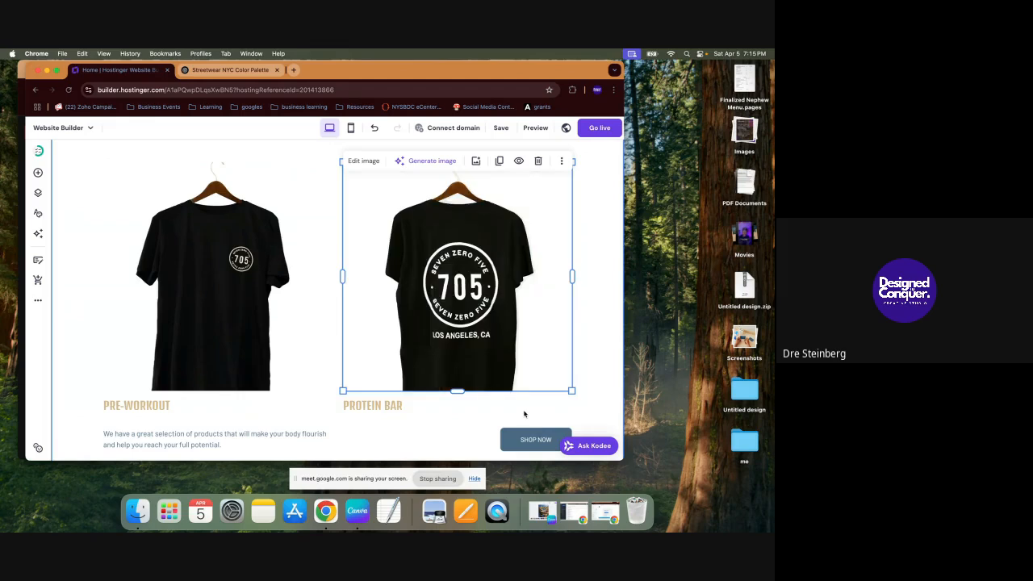
Step: Reset the image proportions of the T-shirt with the small 705 chest logo
{"action": "scroll", "coordinate": [464, 291], "scroll_direction": "up", "scroll_amount": 2}
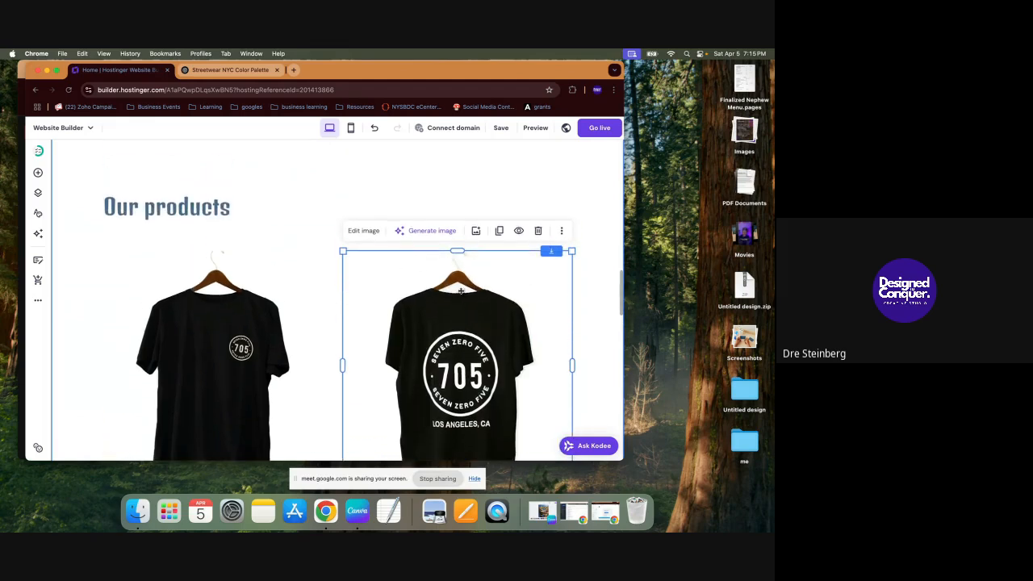
{"action": "left_click", "coordinate": [289, 225]}
{"action": "left_click", "coordinate": [251, 286]}
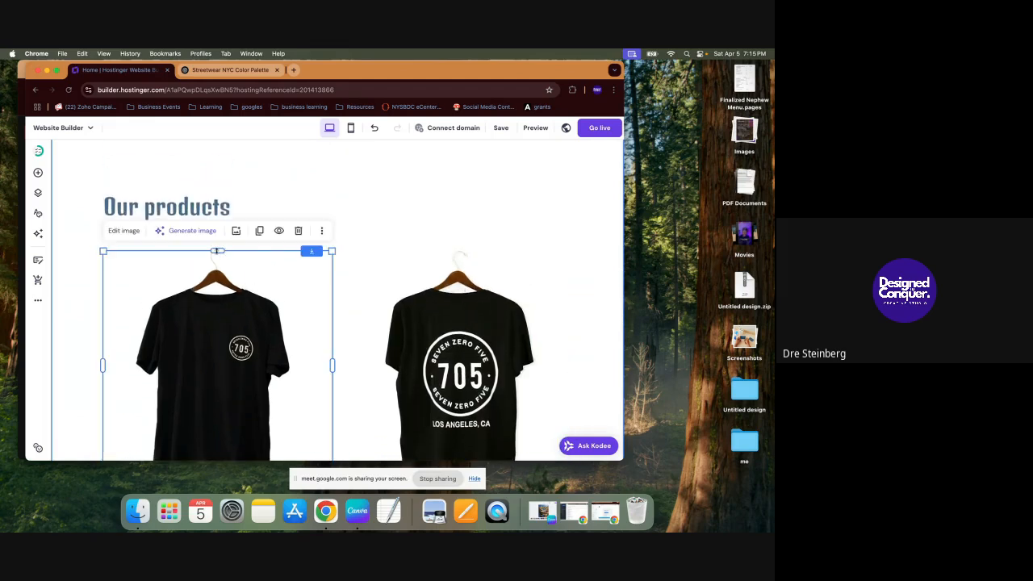
{"action": "scroll", "coordinate": [486, 284], "scroll_direction": "down", "scroll_amount": 2}
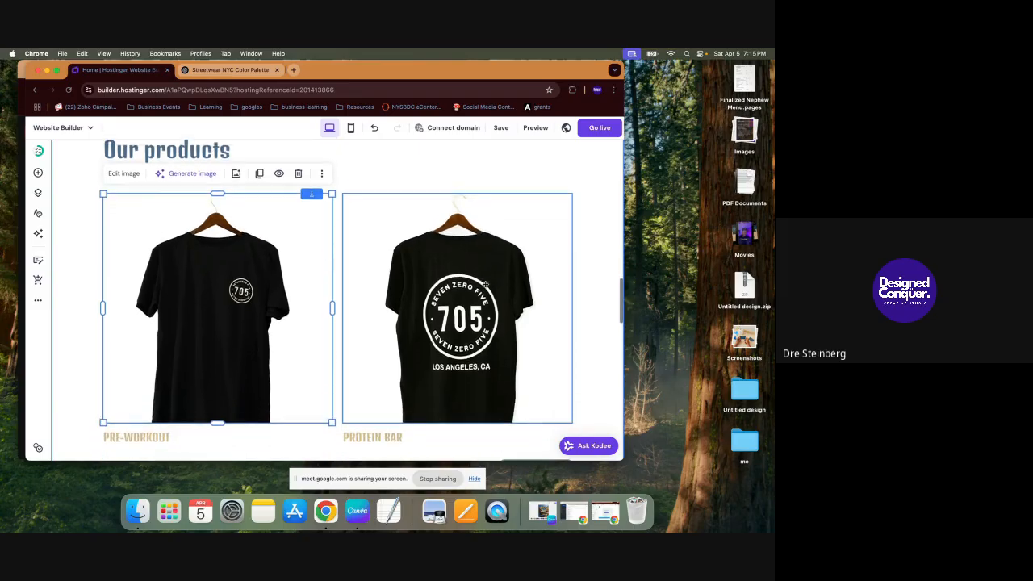
{"action": "left_click", "coordinate": [125, 167]}
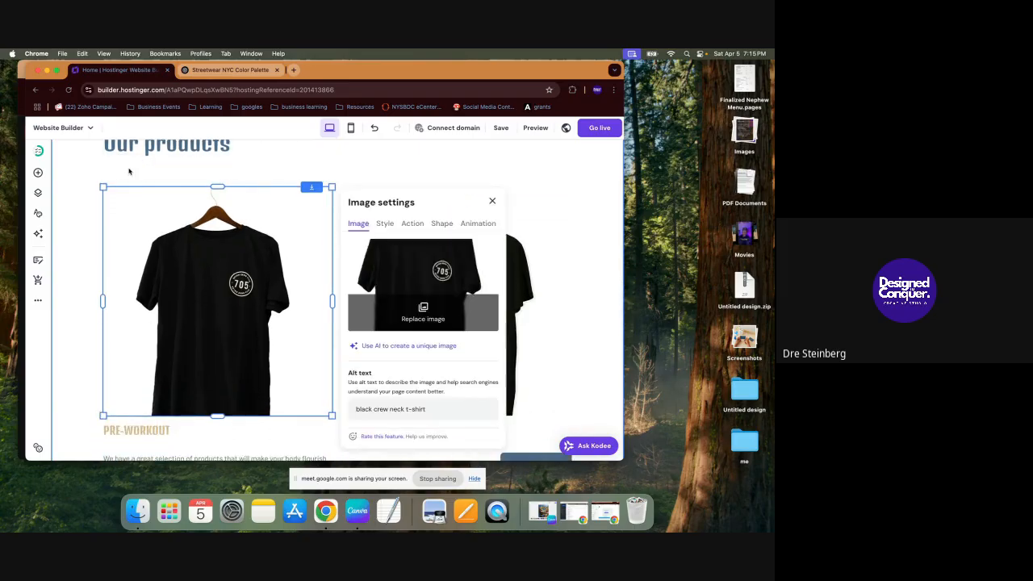
{"action": "left_click", "coordinate": [386, 225]}
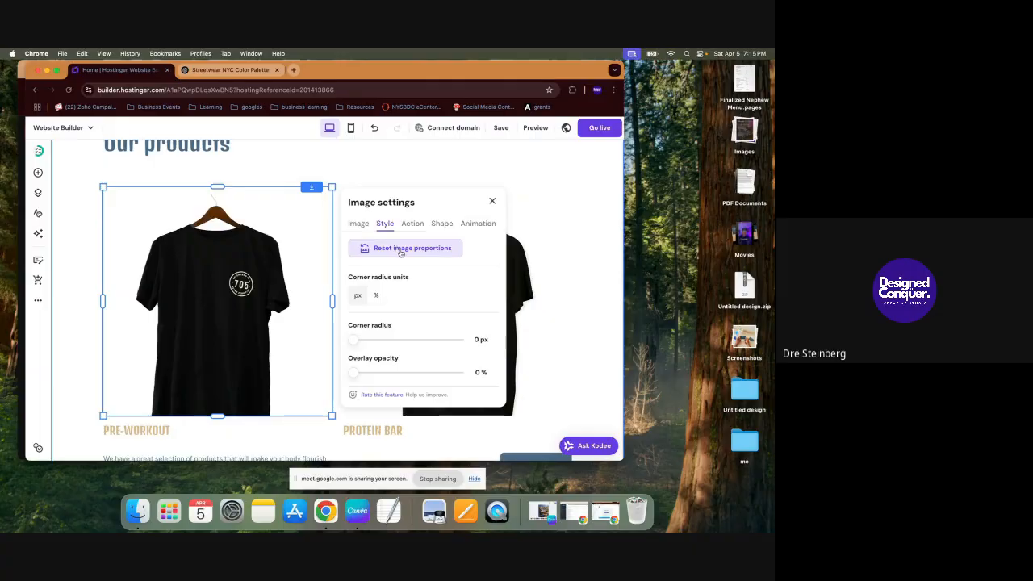
{"action": "left_click", "coordinate": [401, 253]}
Step: Shorten the small-logo T-shirt image from its lower edge so the frame ends just below the shirt's hem
{"action": "scroll", "coordinate": [261, 316], "scroll_direction": "down", "scroll_amount": 2}
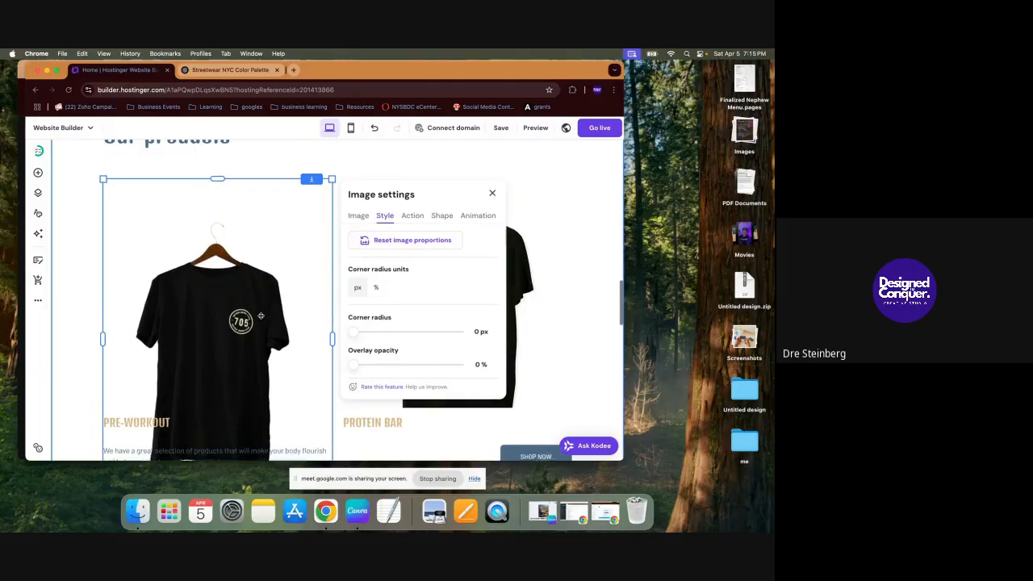
{"action": "scroll", "coordinate": [260, 316], "scroll_direction": "down", "scroll_amount": 3}
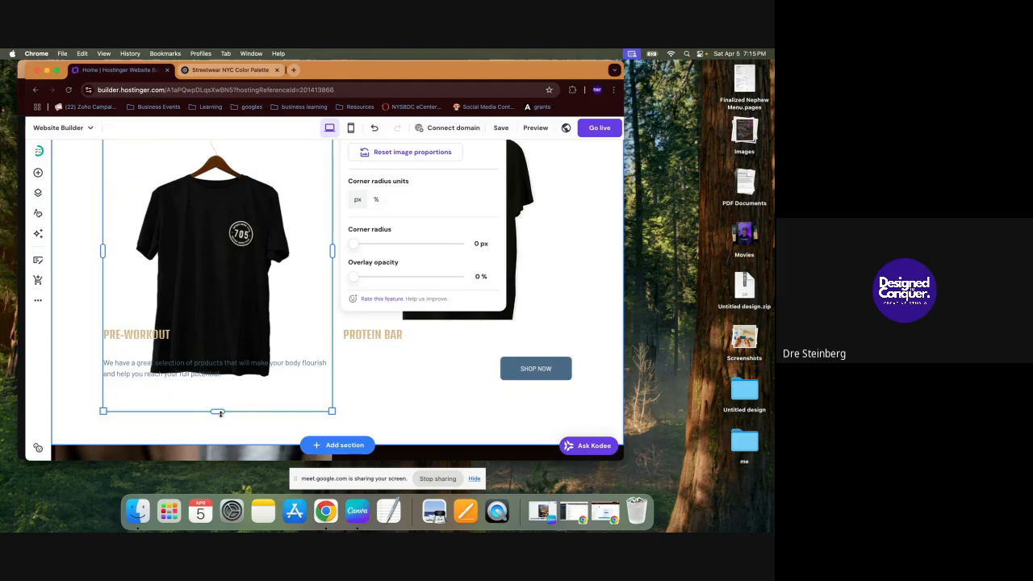
{"action": "left_click_drag", "start_coordinate": [219, 413], "coordinate": [223, 352]}
{"action": "scroll", "coordinate": [224, 352], "scroll_direction": "up", "scroll_amount": 2}
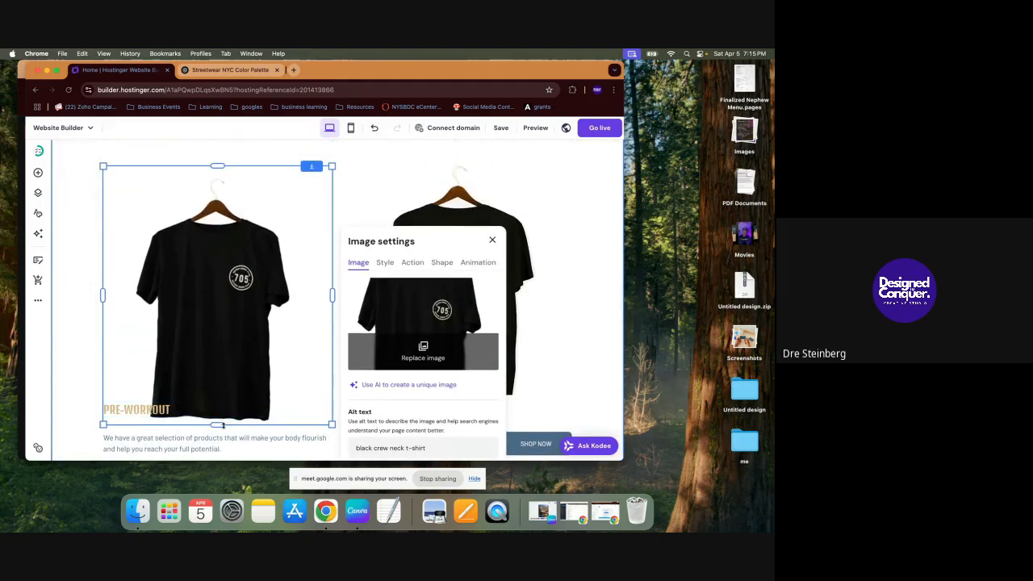
{"action": "mouse_move", "coordinate": [222, 425]}
{"action": "left_mouse_down"}
{"action": "mouse_move", "coordinate": [223, 401]}
{"action": "mouse_move", "coordinate": [227, 421]}
{"action": "left_mouse_up"}
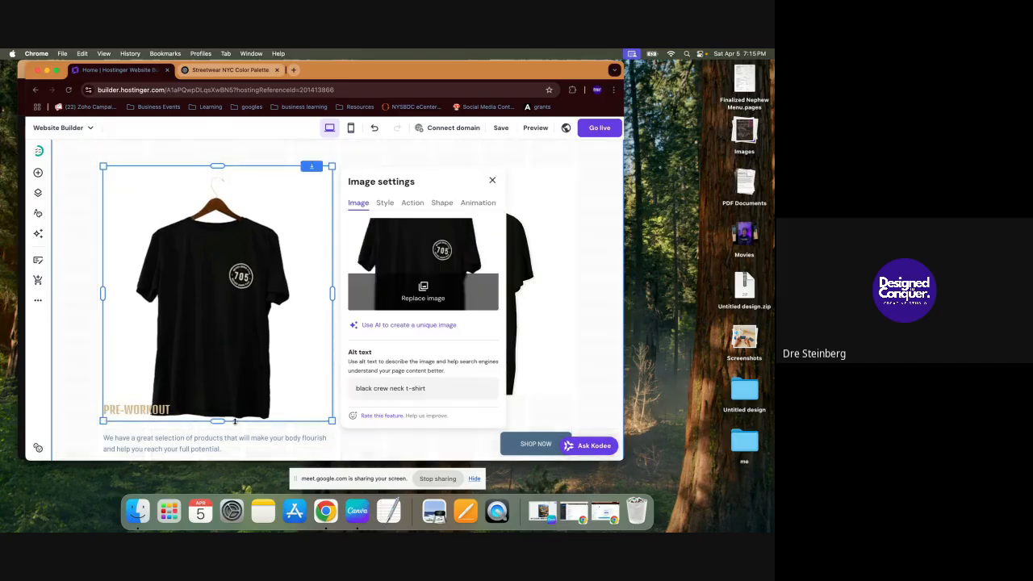
Step: Reset the image proportions of the T-shirt with the large 705 print and close its settings
{"action": "left_click", "coordinate": [545, 286]}
{"action": "left_click", "coordinate": [364, 161]}
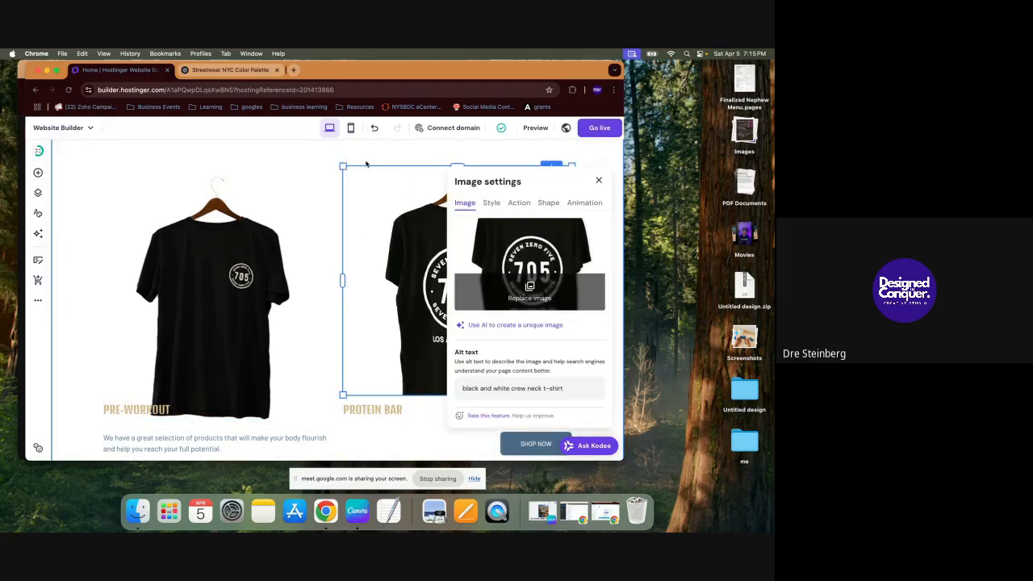
{"action": "left_click", "coordinate": [496, 203]}
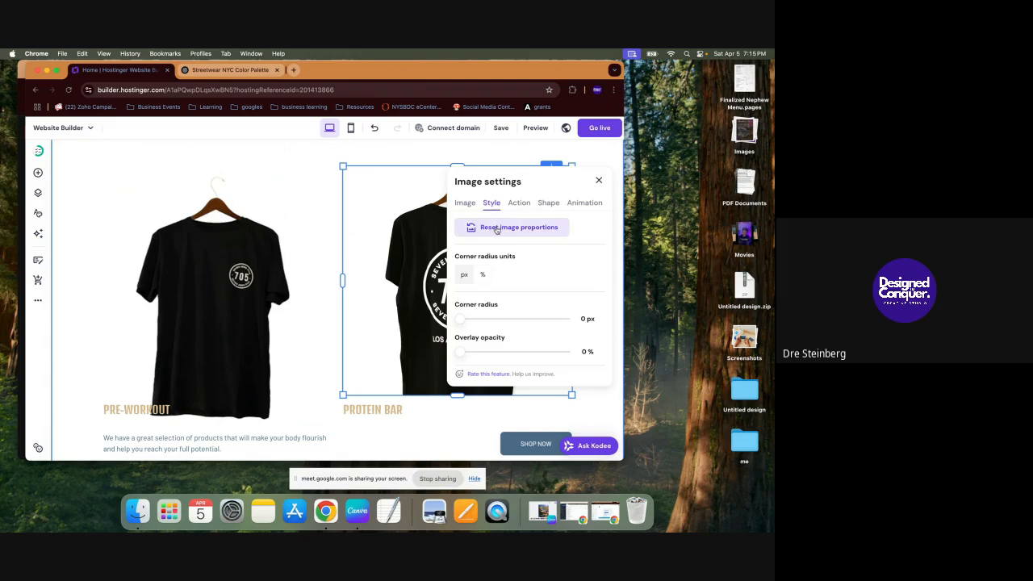
{"action": "left_click", "coordinate": [495, 229]}
{"action": "left_click", "coordinate": [594, 420]}
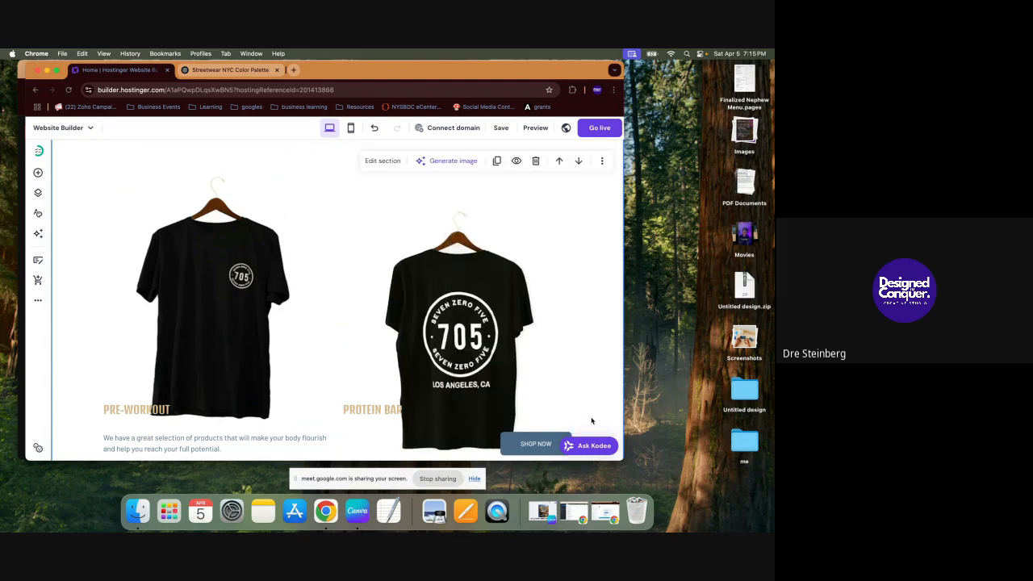
Step: Shorten the image of the T-shirt with the large 705 print from its lower edge so the frame ends just below the hem
{"action": "scroll", "coordinate": [465, 425], "scroll_direction": "down", "scroll_amount": 2}
{"action": "left_click", "coordinate": [467, 418]}
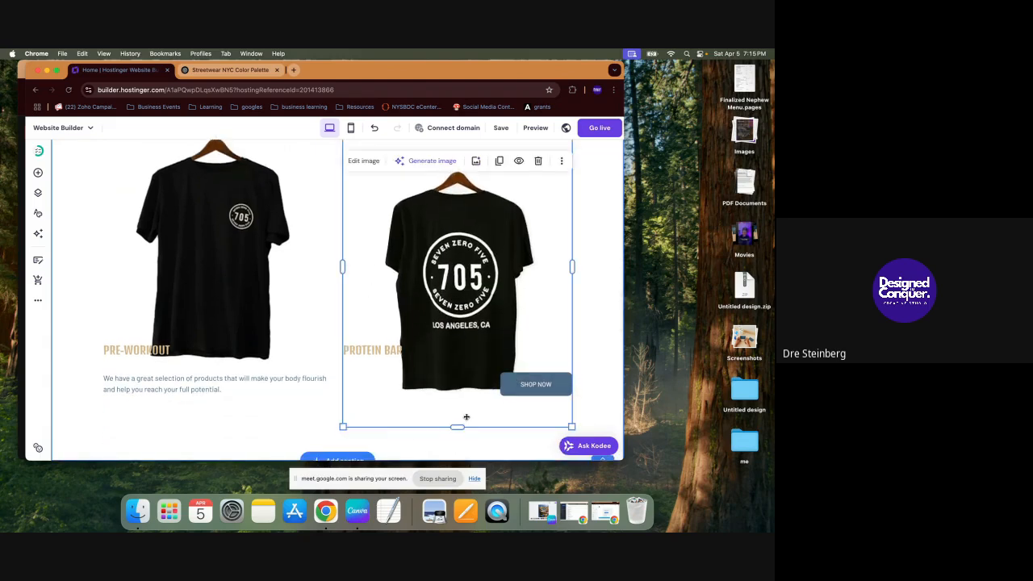
{"action": "left_click_drag", "start_coordinate": [460, 427], "coordinate": [461, 361]}
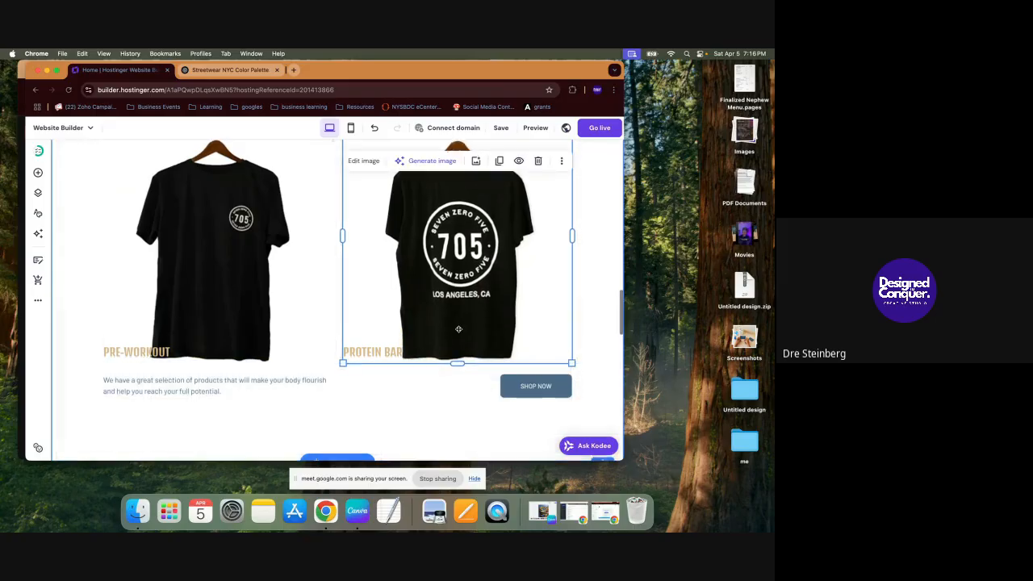
{"action": "scroll", "coordinate": [323, 323], "scroll_direction": "up", "scroll_amount": 3}
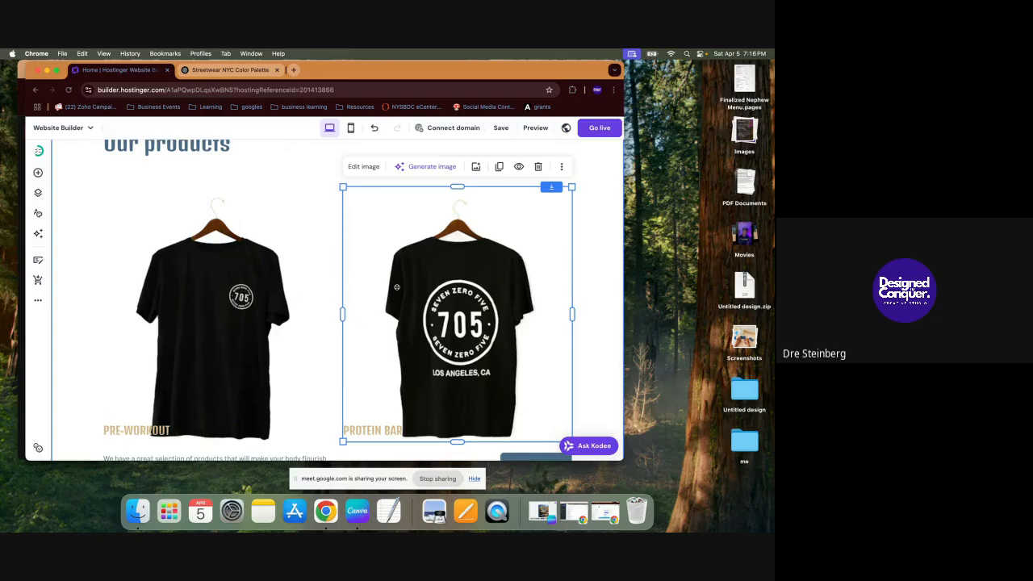
{"action": "left_click", "coordinate": [81, 278]}
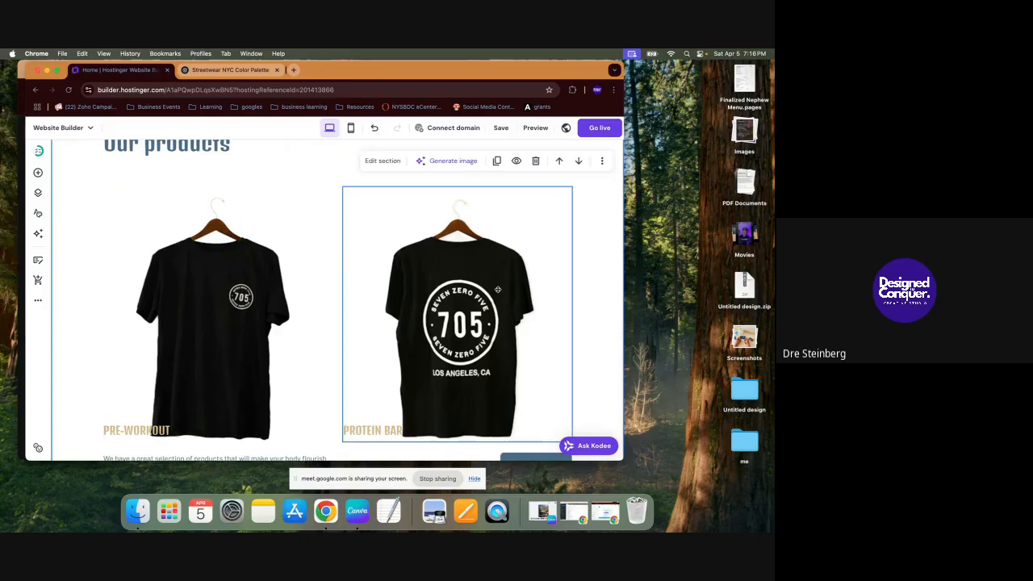
Step: Recolor the whole PROTEIN BAR heading with the red website color #d72638
{"action": "scroll", "coordinate": [556, 255], "scroll_direction": "down", "scroll_amount": 2}
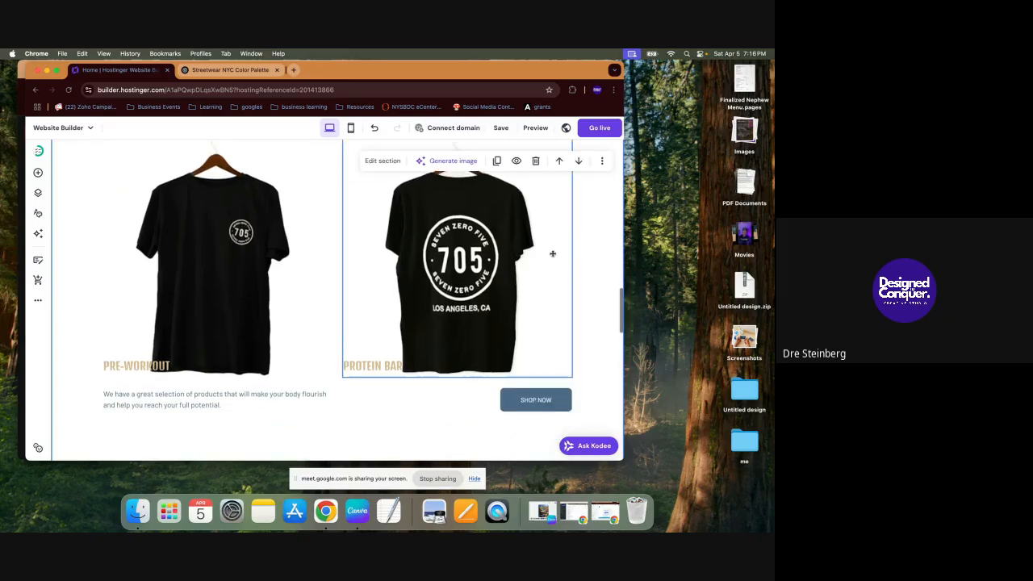
{"action": "left_click", "coordinate": [378, 366]}
{"action": "left_click", "coordinate": [364, 346]}
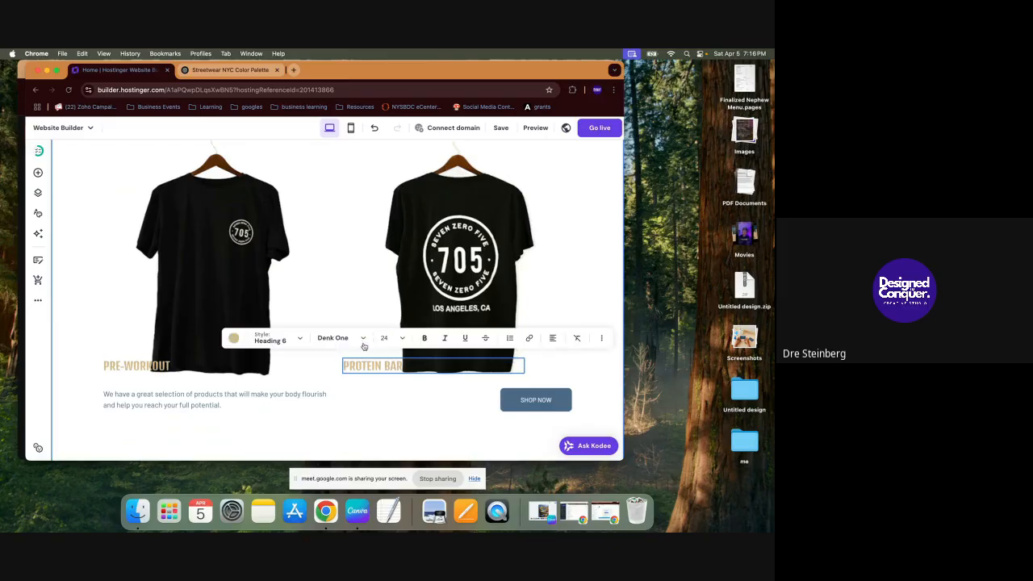
{"action": "key", "text": "super+a"}
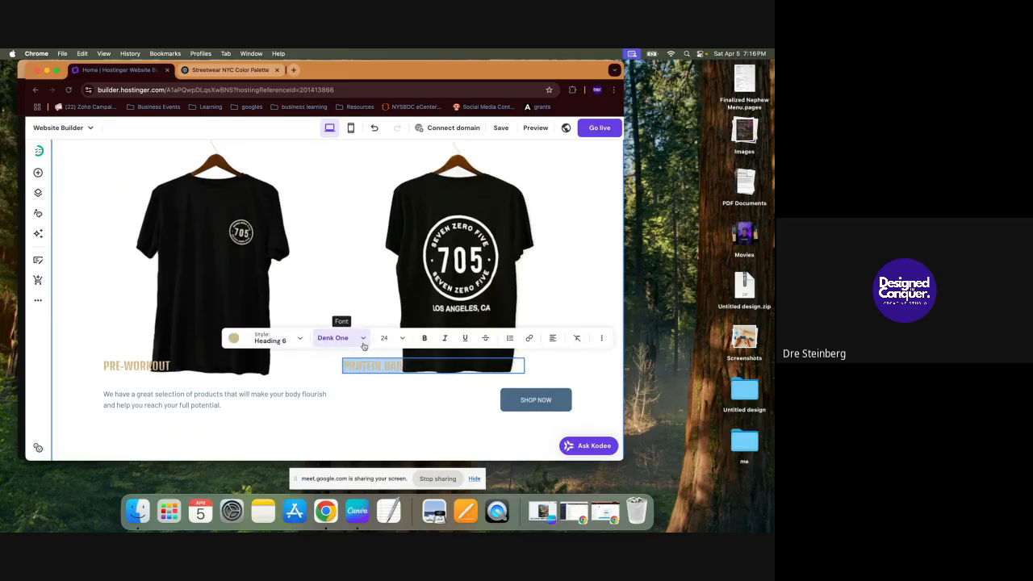
{"action": "left_click", "coordinate": [232, 340]}
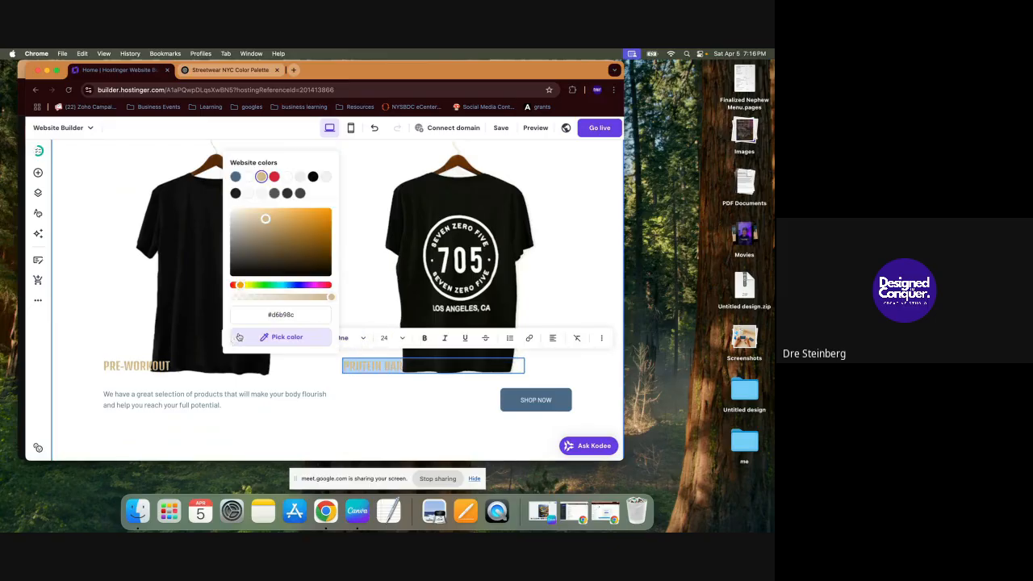
{"action": "left_click", "coordinate": [275, 177]}
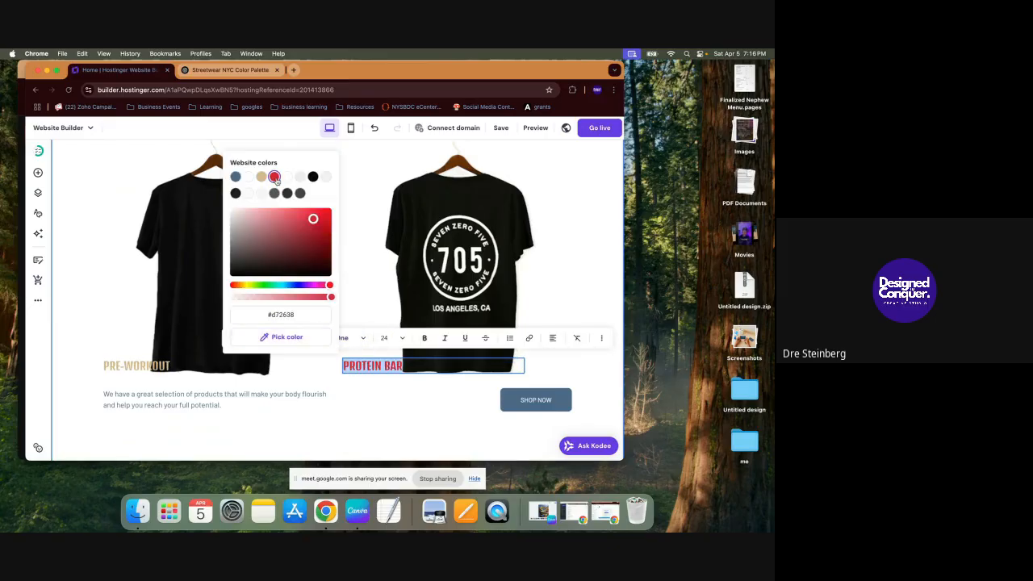
Step: Recolor the PRE-WORKOUT heading with the red website color #d72638 and deselect it
{"action": "left_click", "coordinate": [142, 367]}
{"action": "left_click", "coordinate": [121, 339]}
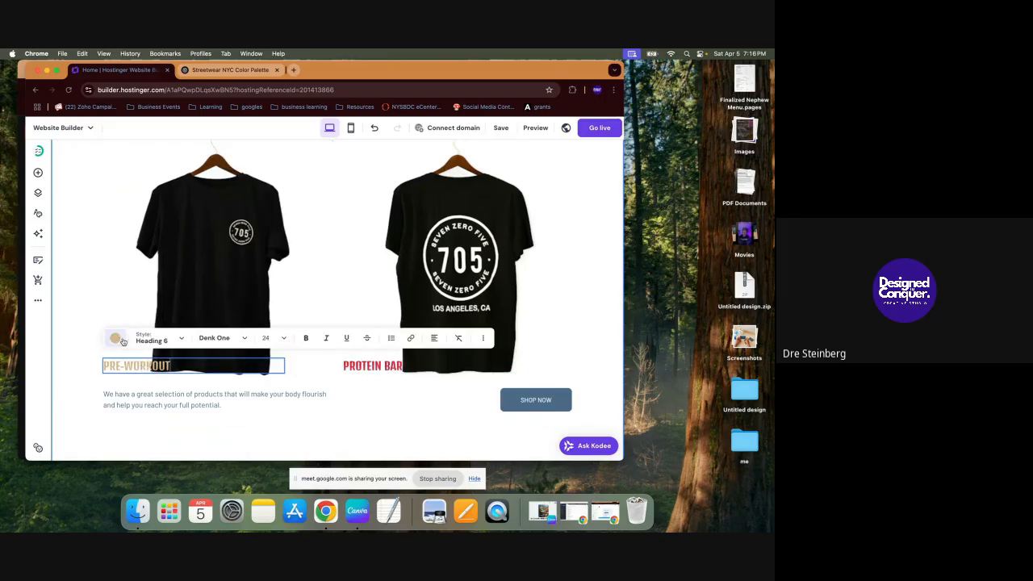
{"action": "left_click", "coordinate": [117, 339]}
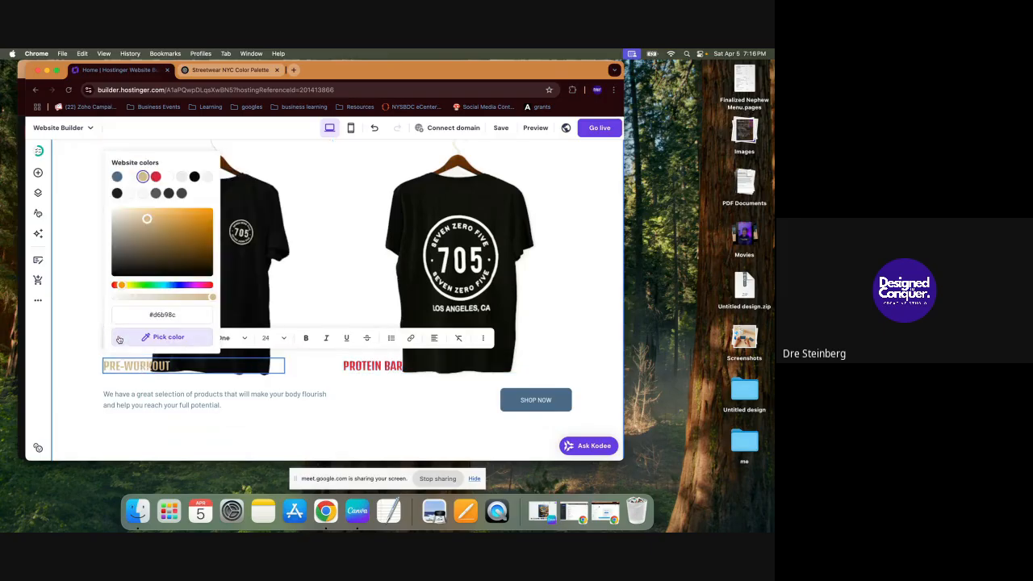
{"action": "left_click", "coordinate": [156, 176]}
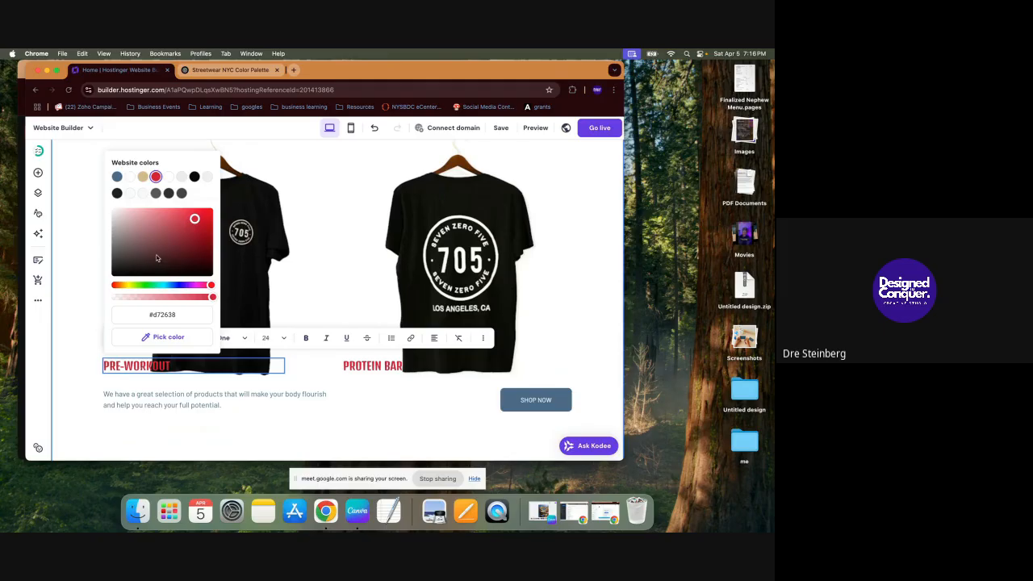
{"action": "left_click", "coordinate": [390, 447]}
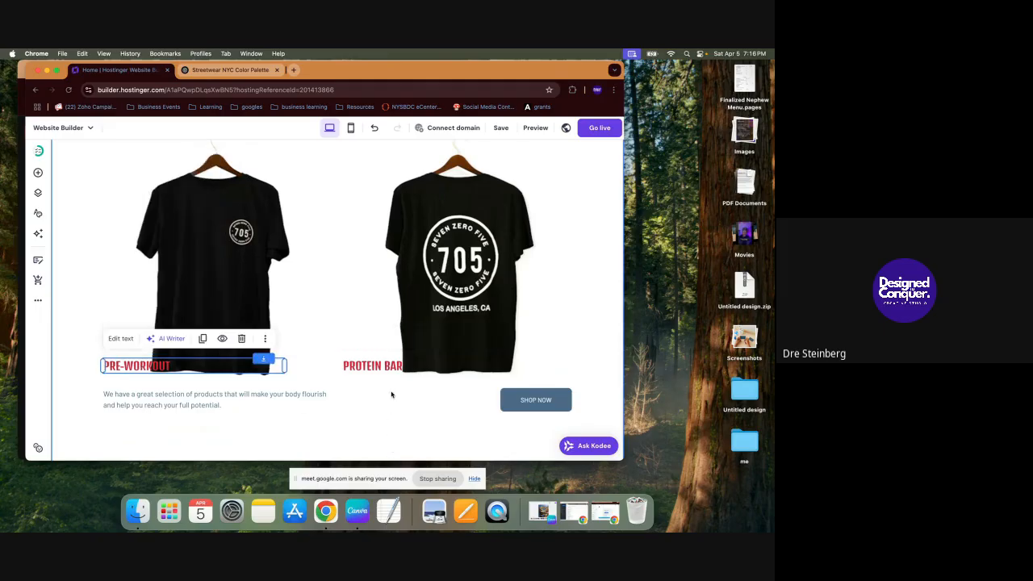
{"action": "left_click", "coordinate": [396, 418]}
Step: Move both T-shirt images up together to clear the product headings, and place the description paragraph just below the PRE-WORKOUT heading
{"action": "scroll", "coordinate": [396, 418], "scroll_direction": "down", "scroll_amount": 3}
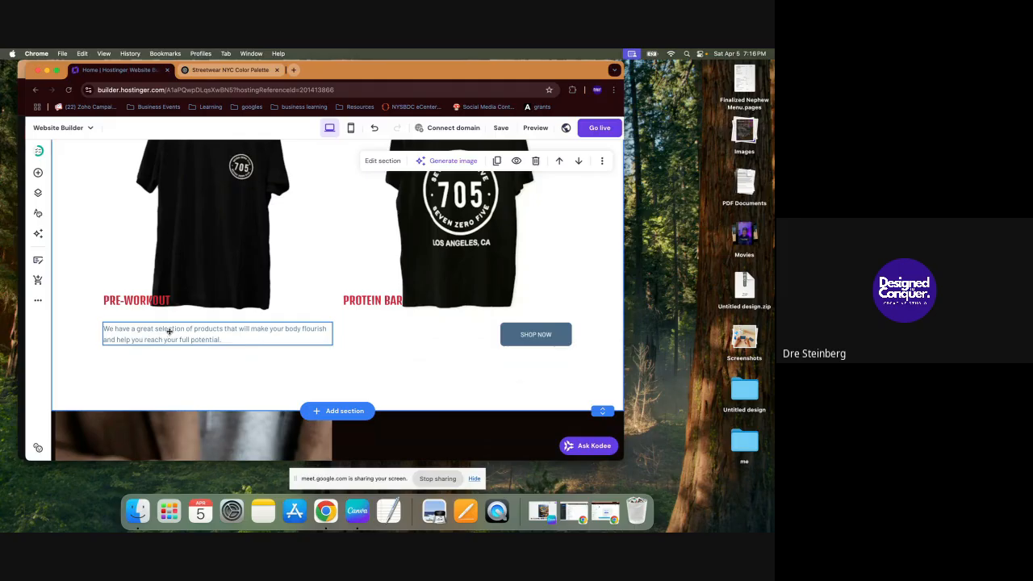
{"action": "left_click_drag", "start_coordinate": [170, 331], "coordinate": [171, 347]}
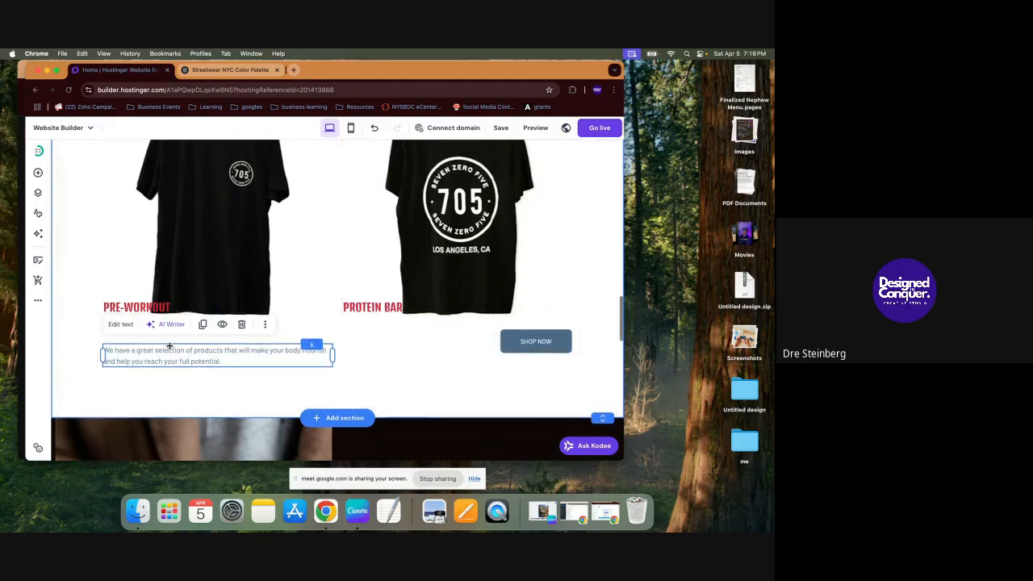
{"action": "scroll", "coordinate": [194, 323], "scroll_direction": "up", "scroll_amount": 5}
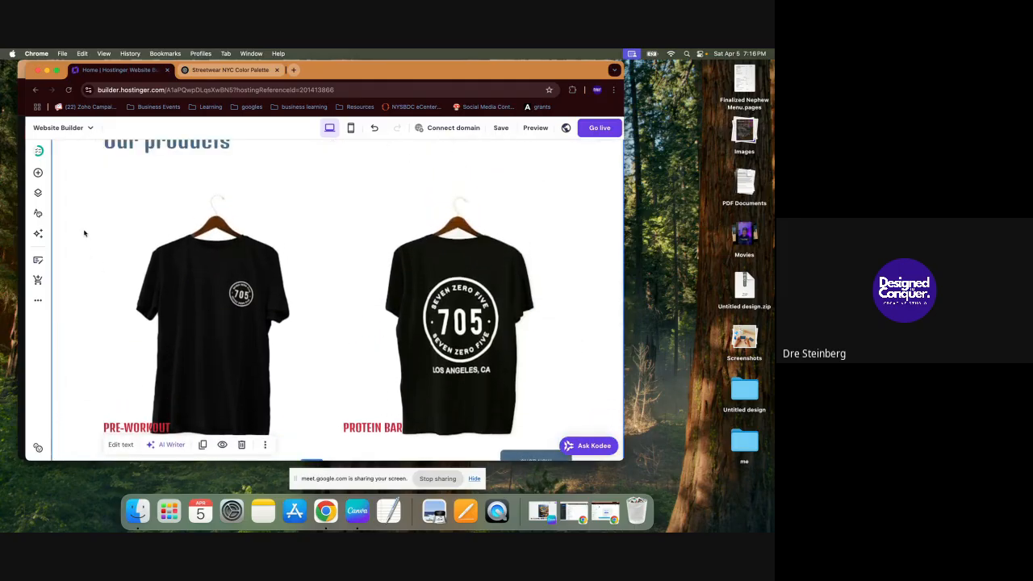
{"action": "left_click_drag", "start_coordinate": [82, 202], "coordinate": [458, 250]}
{"action": "scroll", "coordinate": [435, 323], "scroll_direction": "down", "scroll_amount": 3}
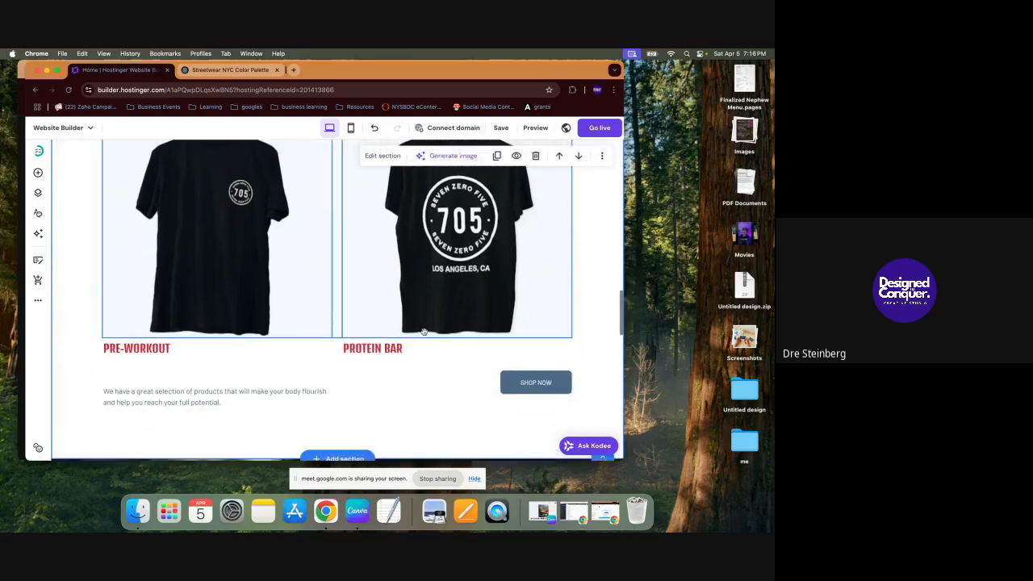
{"action": "left_click", "coordinate": [229, 358]}
{"action": "left_click_drag", "start_coordinate": [230, 358], "coordinate": [228, 343]}
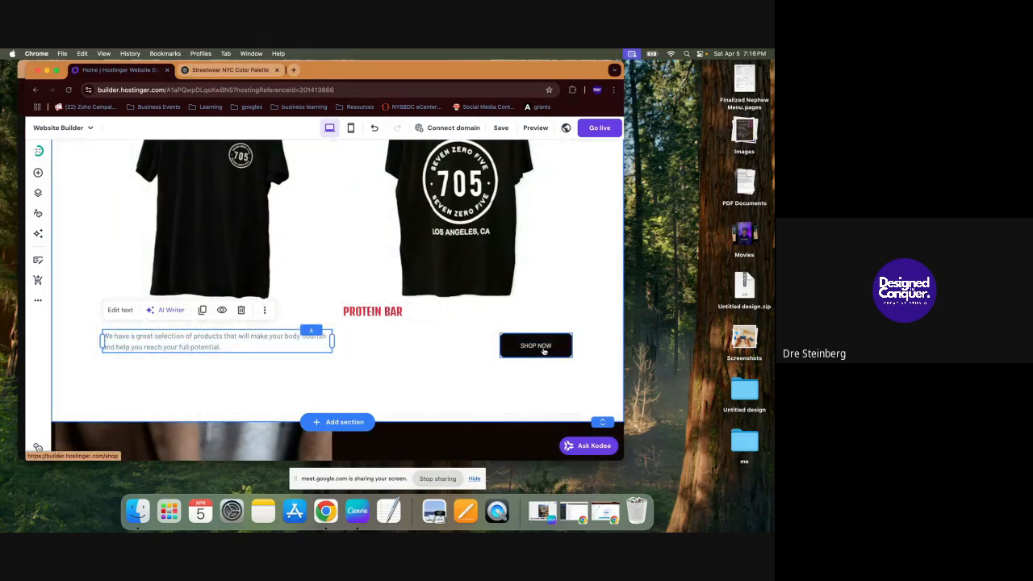
Step: Set the SHOP NOW button's hover fill color to the tan website color and close its settings
{"action": "left_click", "coordinate": [541, 347]}
{"action": "left_click", "coordinate": [502, 314]}
{"action": "left_click", "coordinate": [498, 282]}
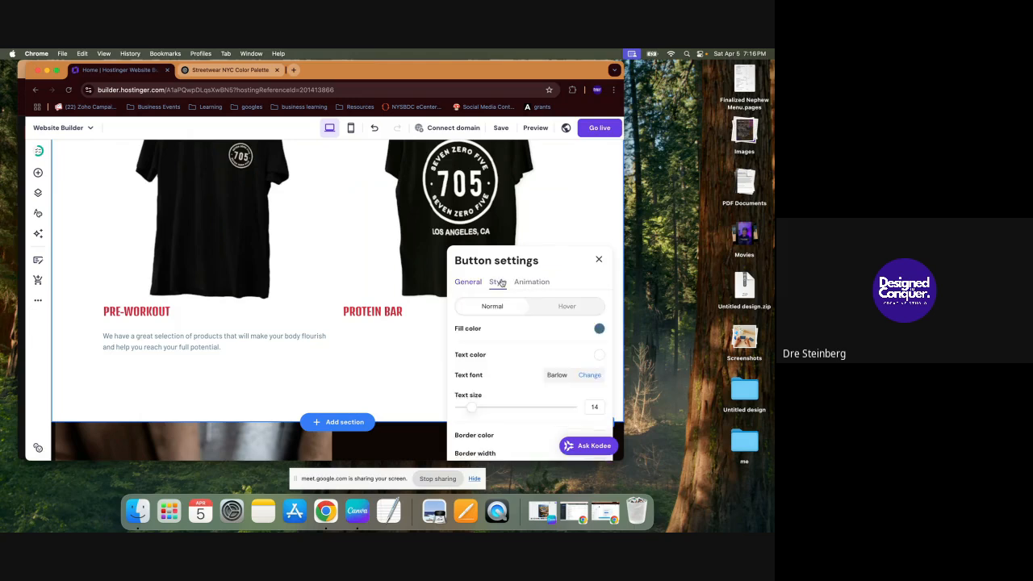
{"action": "left_click", "coordinate": [589, 309]}
{"action": "left_click", "coordinate": [599, 328]}
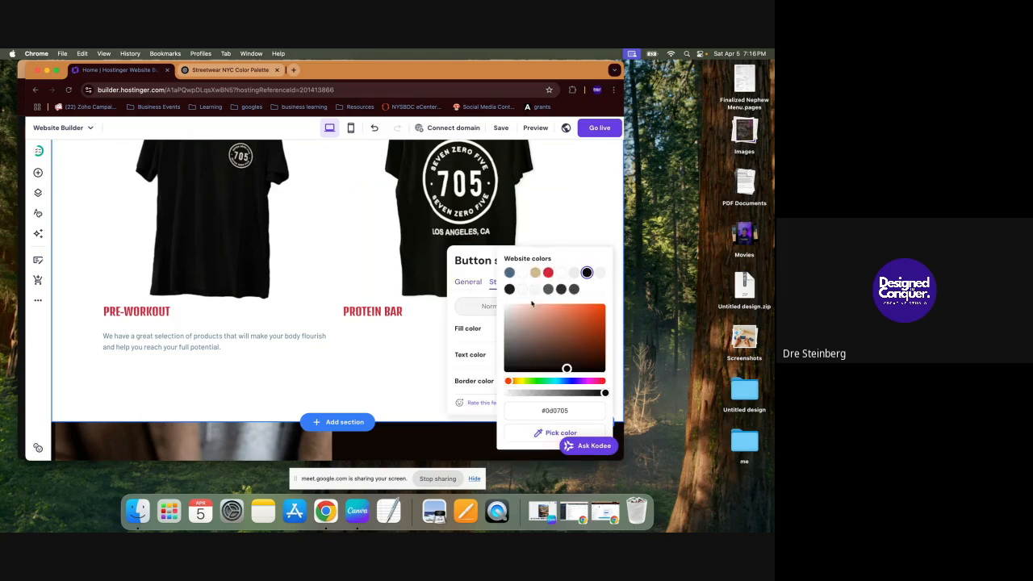
{"action": "left_click", "coordinate": [536, 274]}
{"action": "left_click", "coordinate": [411, 380]}
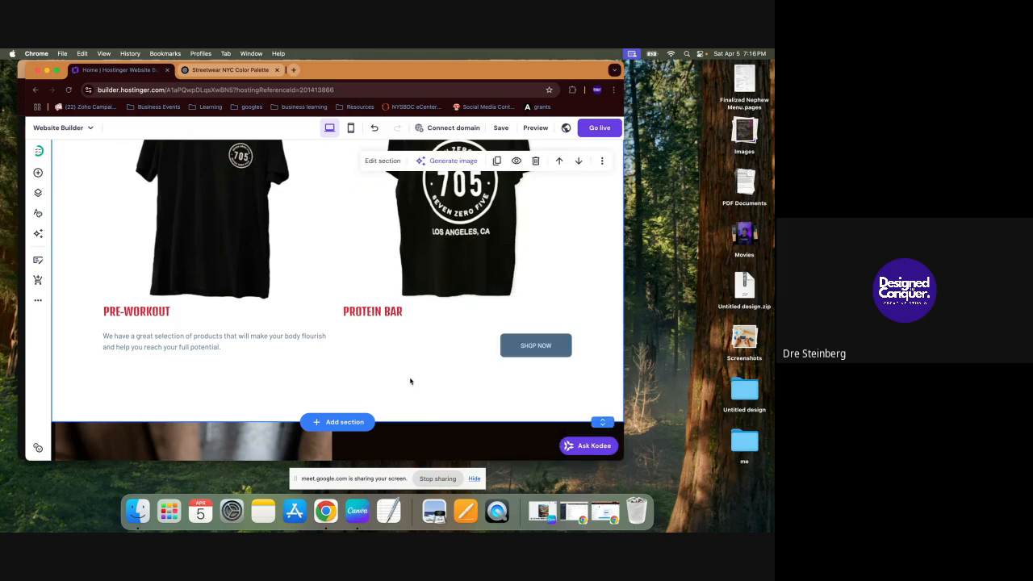
Step: Move the SHOP NOW button slightly up so it lines up with the first line of the description
{"action": "mouse_move", "coordinate": [535, 351]}
{"action": "left_mouse_down"}
{"action": "mouse_move", "coordinate": [521, 346]}
{"action": "mouse_move", "coordinate": [539, 346]}
{"action": "left_mouse_up"}
{"action": "scroll", "coordinate": [440, 342], "scroll_direction": "up", "scroll_amount": 5}
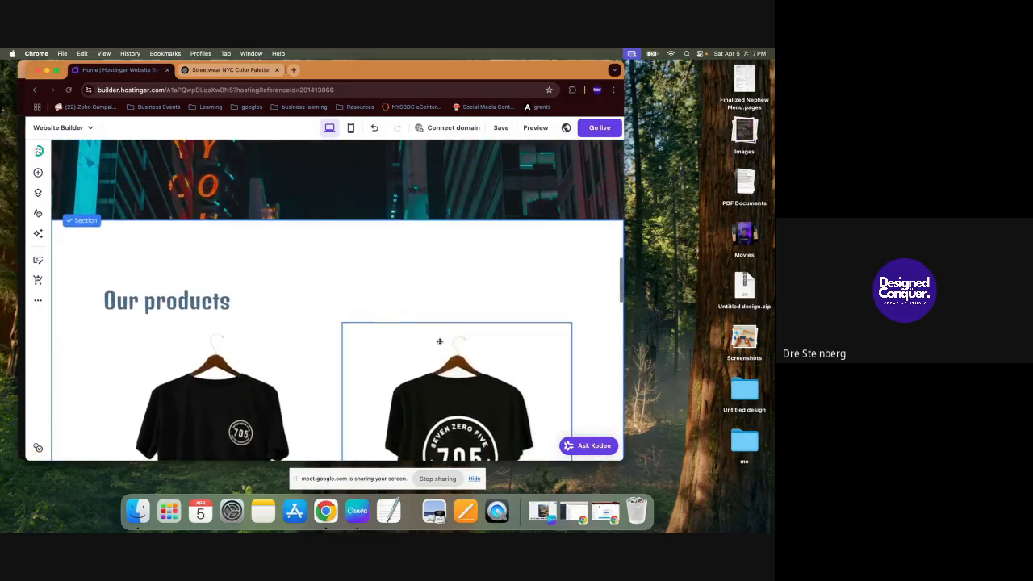
{"action": "scroll", "coordinate": [440, 342], "scroll_direction": "down", "scroll_amount": 8}
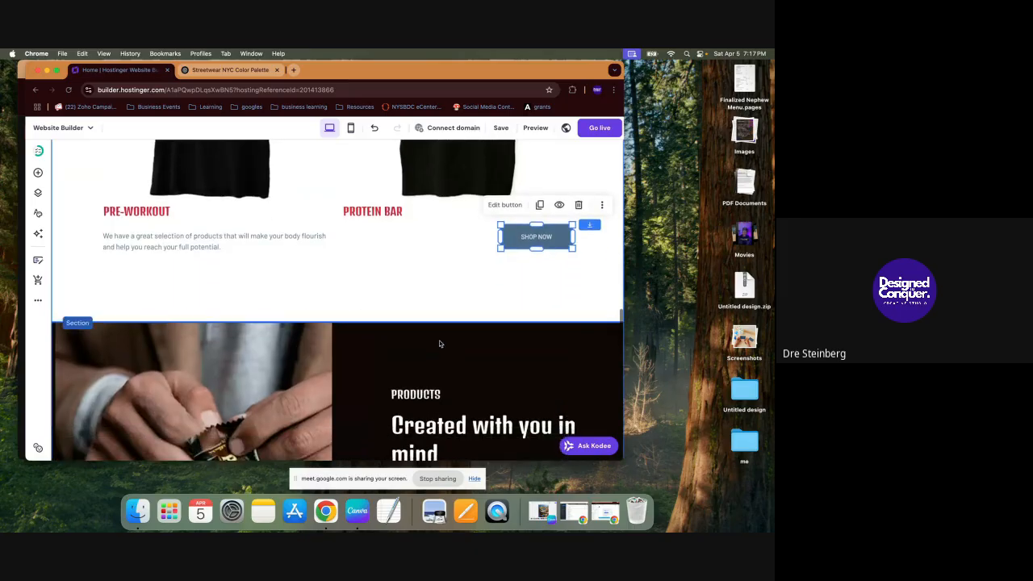
Step: Make the word "with" bold, underlined and italic in the "Created with you in mind" heading
{"action": "scroll", "coordinate": [440, 344], "scroll_direction": "down", "scroll_amount": 2}
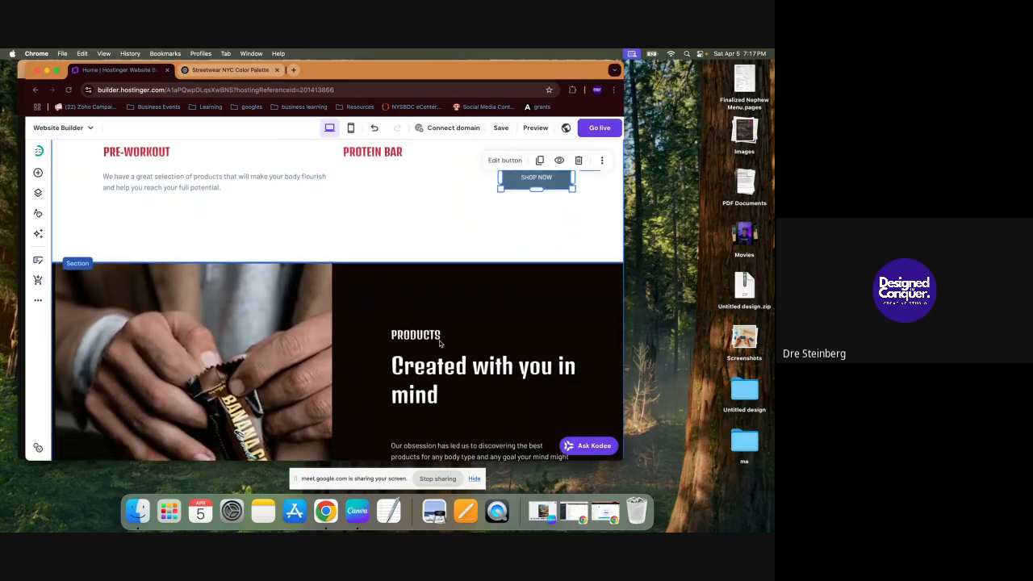
{"action": "scroll", "coordinate": [440, 344], "scroll_direction": "down", "scroll_amount": 3}
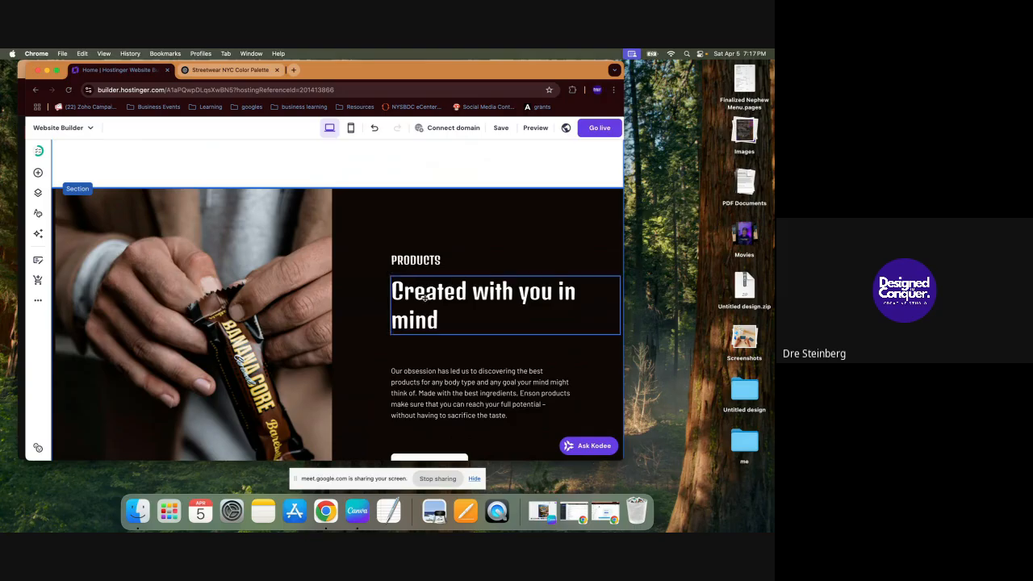
{"action": "left_click", "coordinate": [423, 296]}
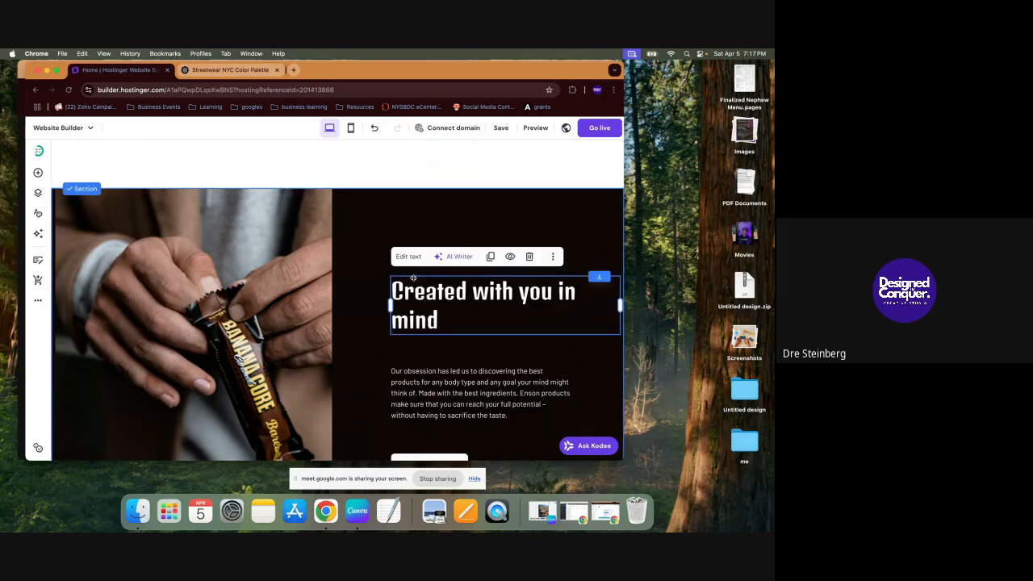
{"action": "left_click", "coordinate": [408, 257]}
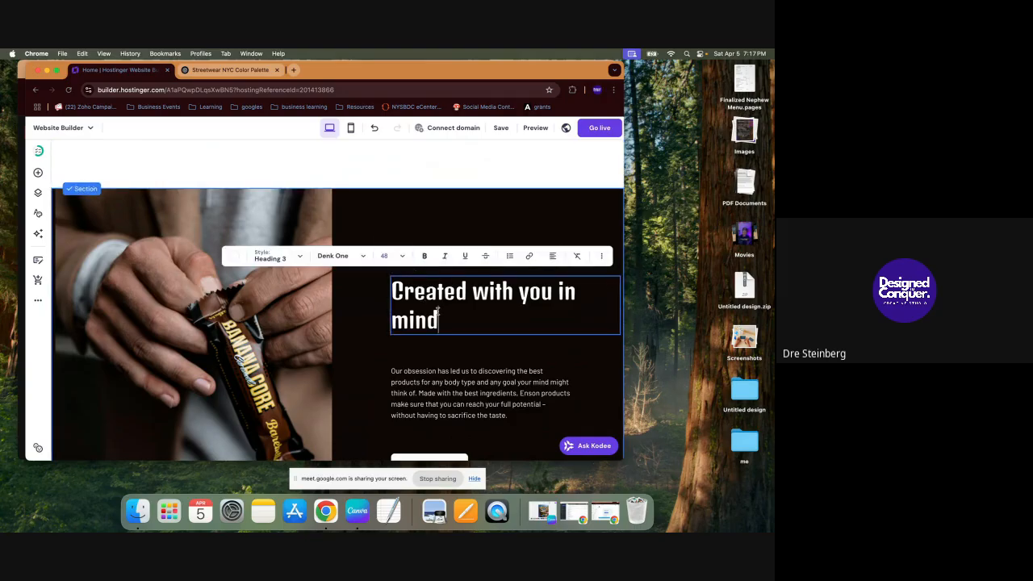
{"action": "left_click_drag", "start_coordinate": [439, 321], "coordinate": [394, 321]}
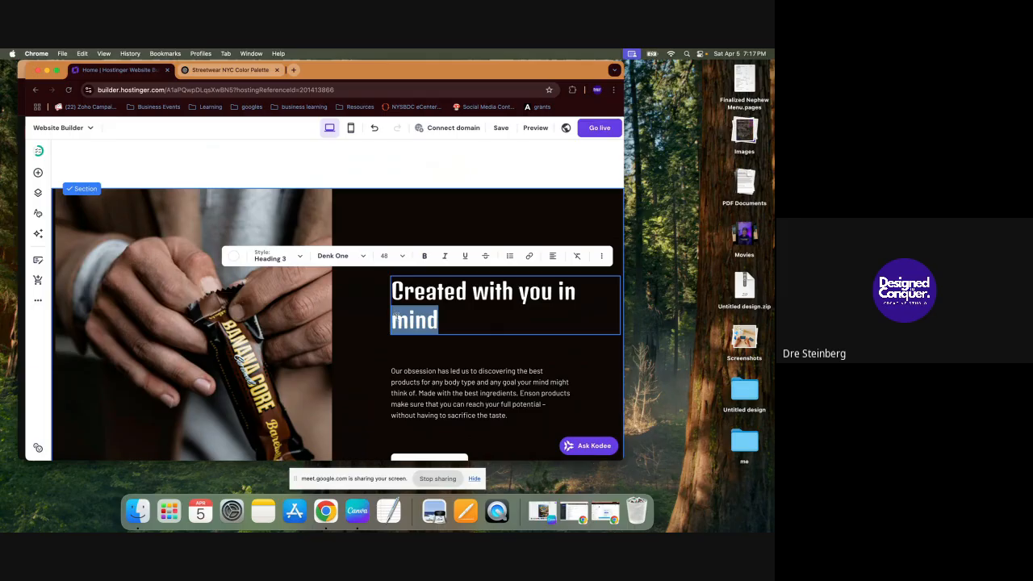
{"action": "double_click", "coordinate": [491, 293]}
{"action": "left_click", "coordinate": [425, 256]}
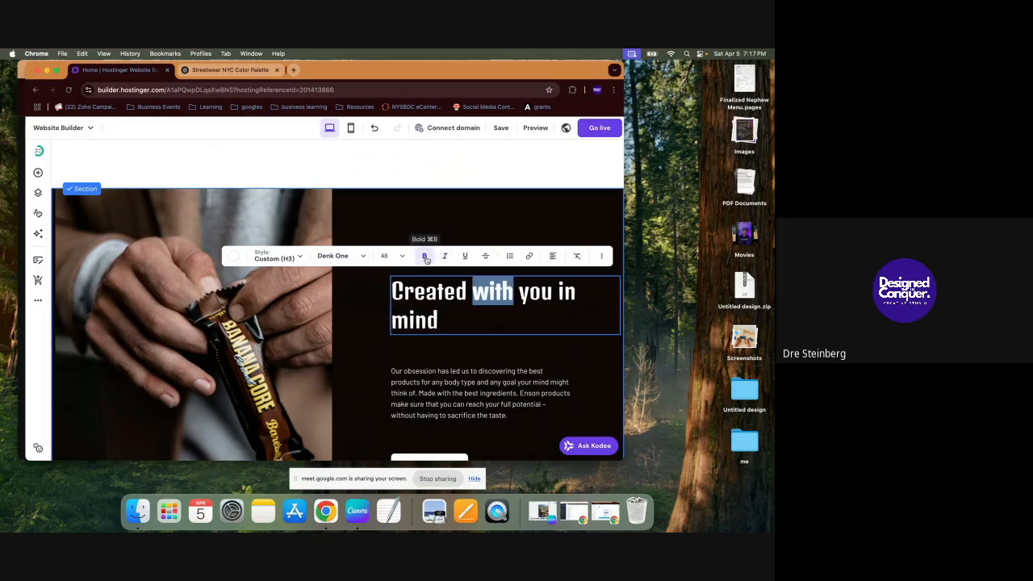
{"action": "left_click", "coordinate": [466, 257]}
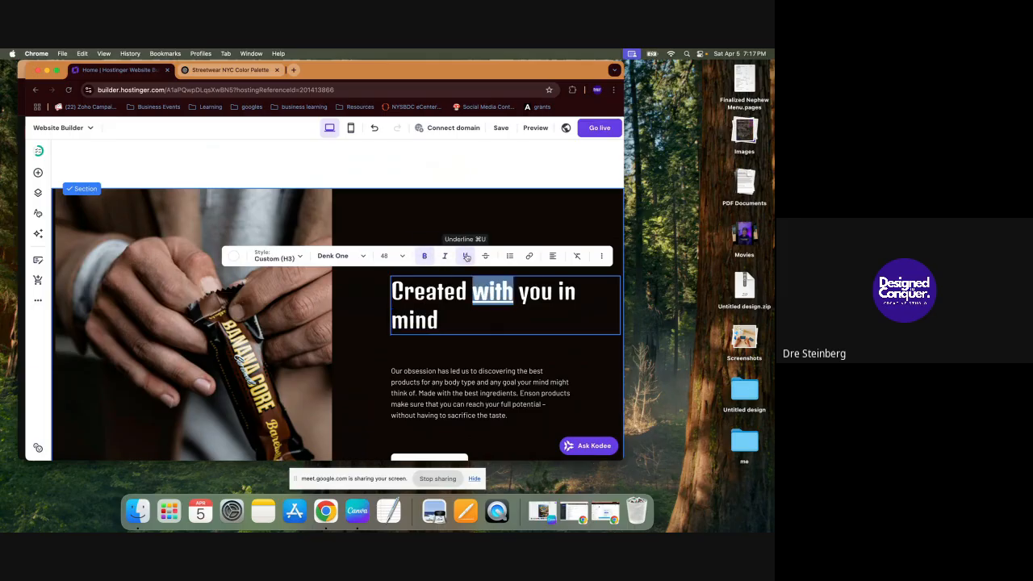
{"action": "left_click", "coordinate": [447, 257]}
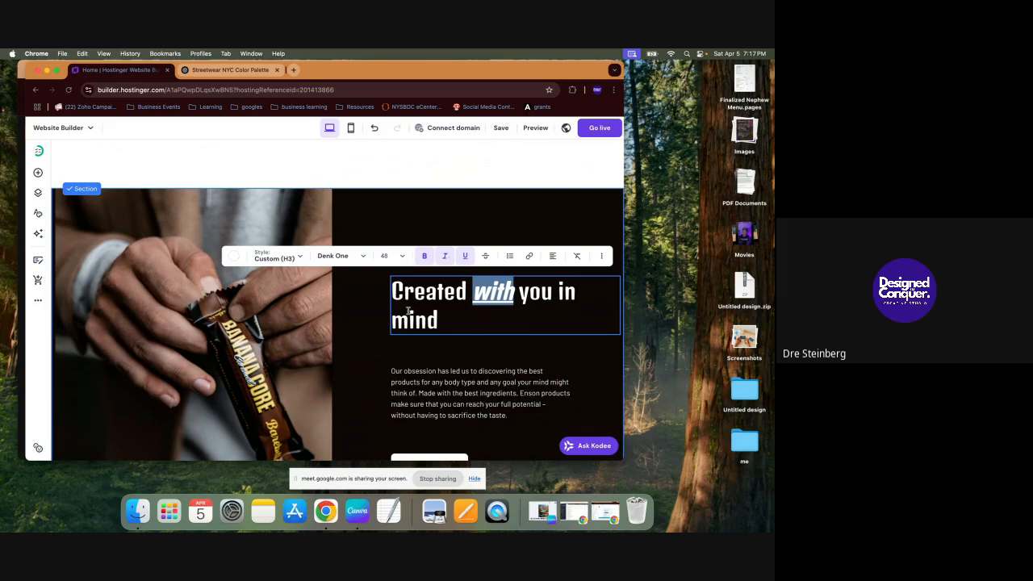
{"action": "left_click", "coordinate": [374, 302]}
Step: Nudge the LEARN MORE button below the "Created with you in mind" description slightly left and change its text to ORDER NOW
{"action": "scroll", "coordinate": [398, 318], "scroll_direction": "down", "scroll_amount": 1}
{"action": "scroll", "coordinate": [398, 318], "scroll_direction": "down", "scroll_amount": 5}
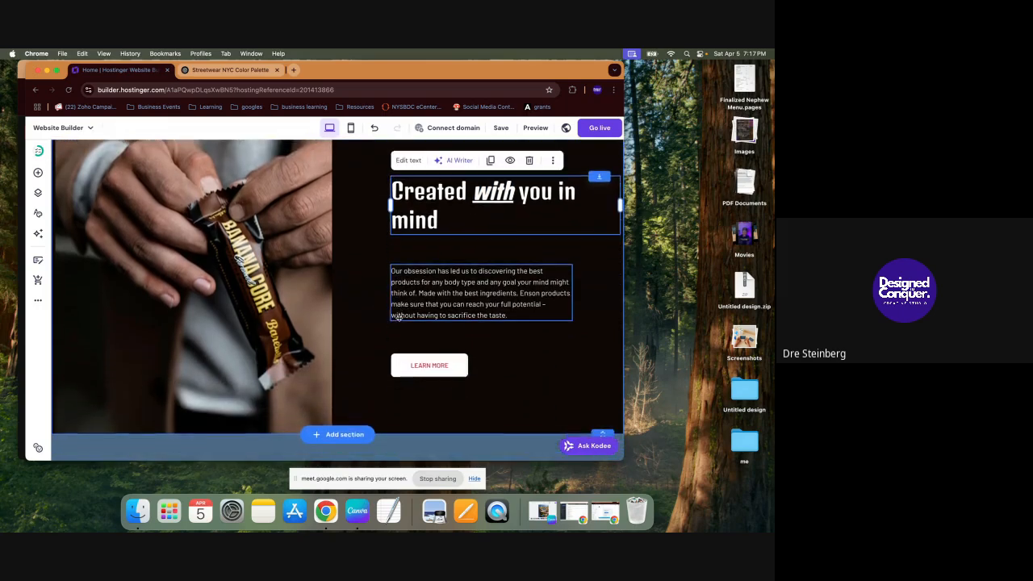
{"action": "left_click", "coordinate": [420, 258]}
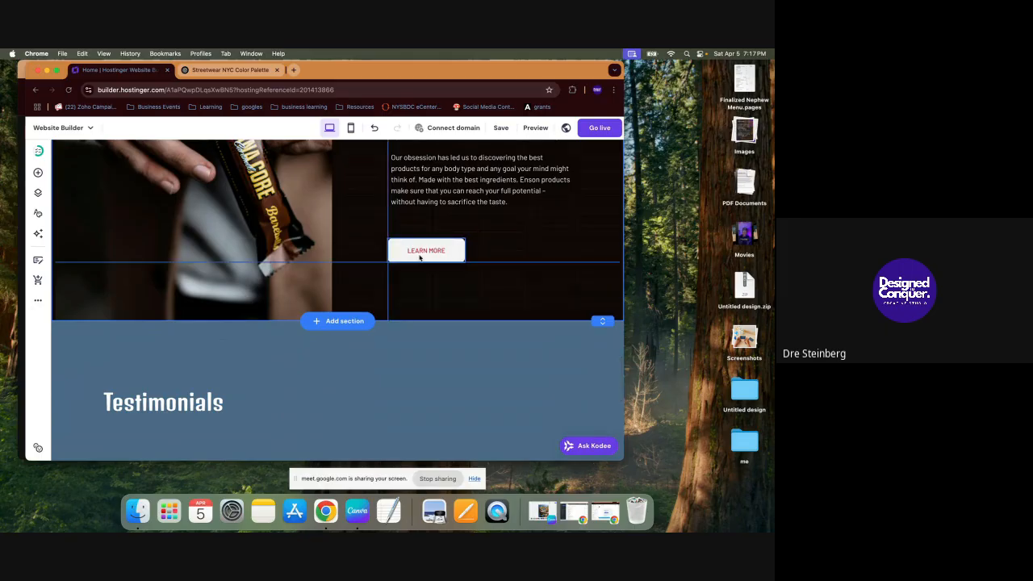
{"action": "left_click_drag", "start_coordinate": [423, 260], "coordinate": [418, 256]}
{"action": "left_click", "coordinate": [406, 223]}
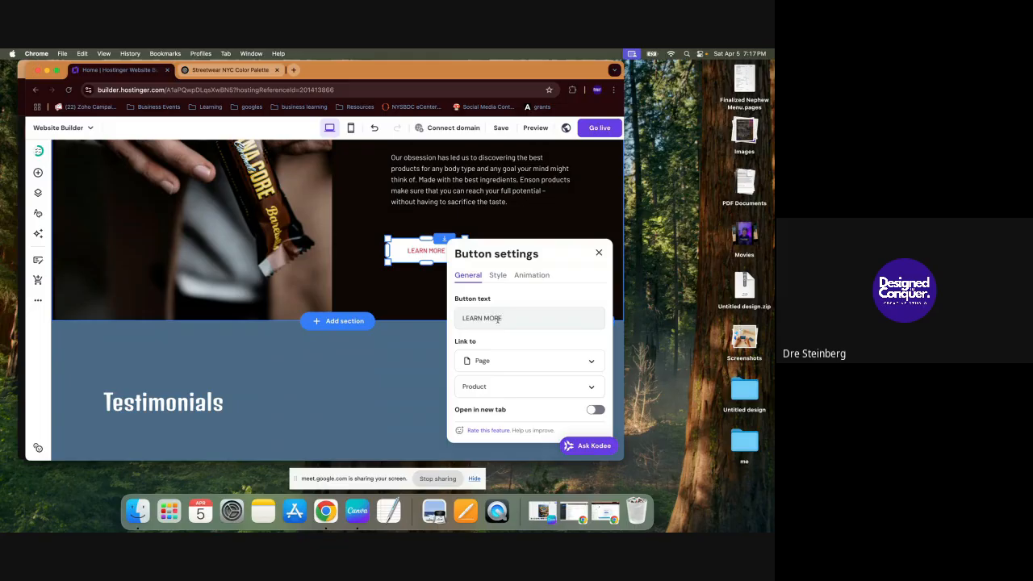
{"action": "left_click_drag", "start_coordinate": [498, 320], "coordinate": [462, 317]}
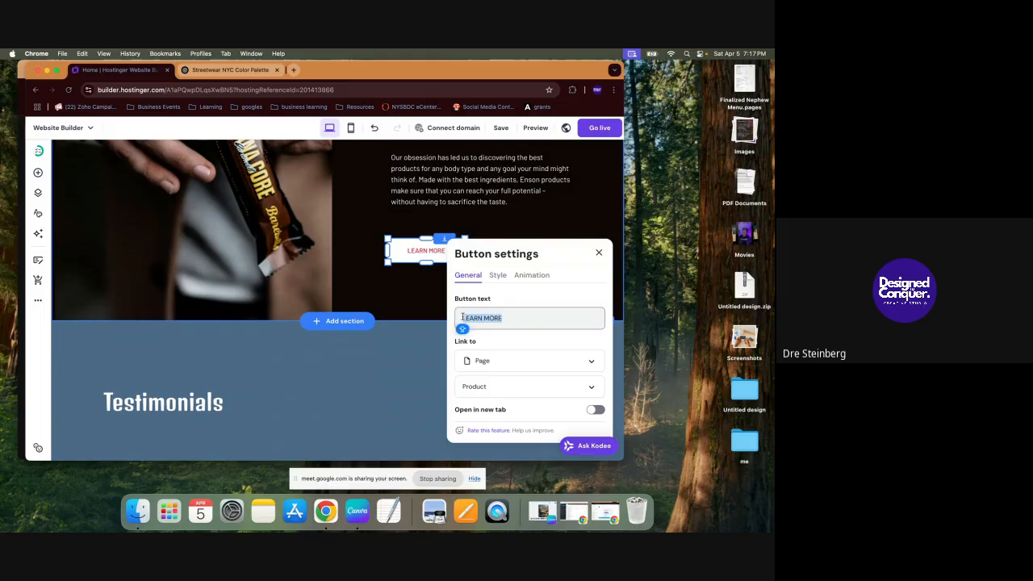
{"action": "type", "text": "SHOP NOW"}
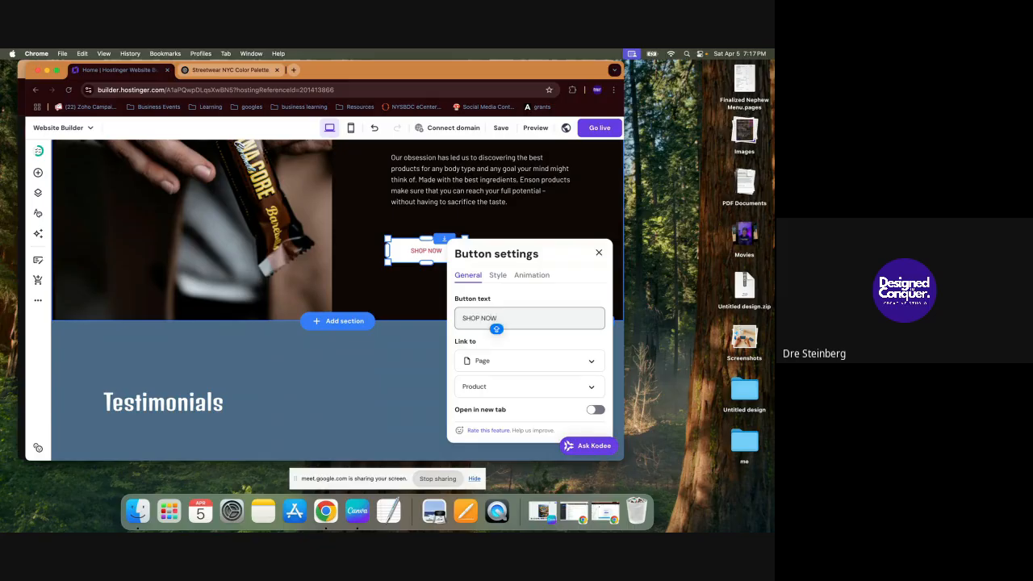
{"action": "left_click_drag", "start_coordinate": [496, 329], "coordinate": [463, 318]}
{"action": "type", "text": "ORDER NOW"}
Step: Review the link type options for the ORDER NOW button and close its settings without changing the link
{"action": "left_click", "coordinate": [489, 361]}
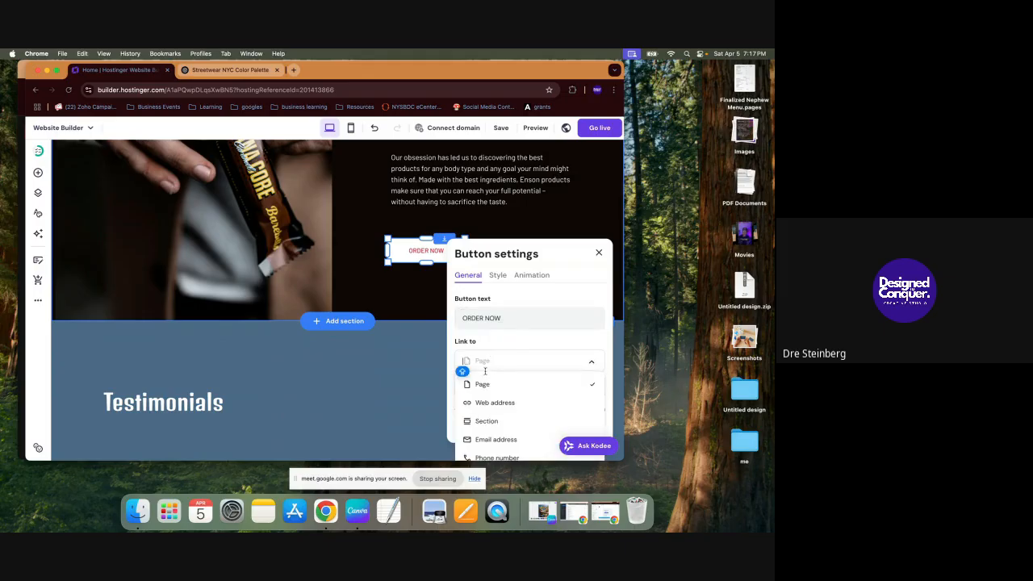
{"action": "scroll", "coordinate": [495, 423], "scroll_direction": "down", "scroll_amount": 1}
{"action": "scroll", "coordinate": [495, 423], "scroll_direction": "down", "scroll_amount": 2}
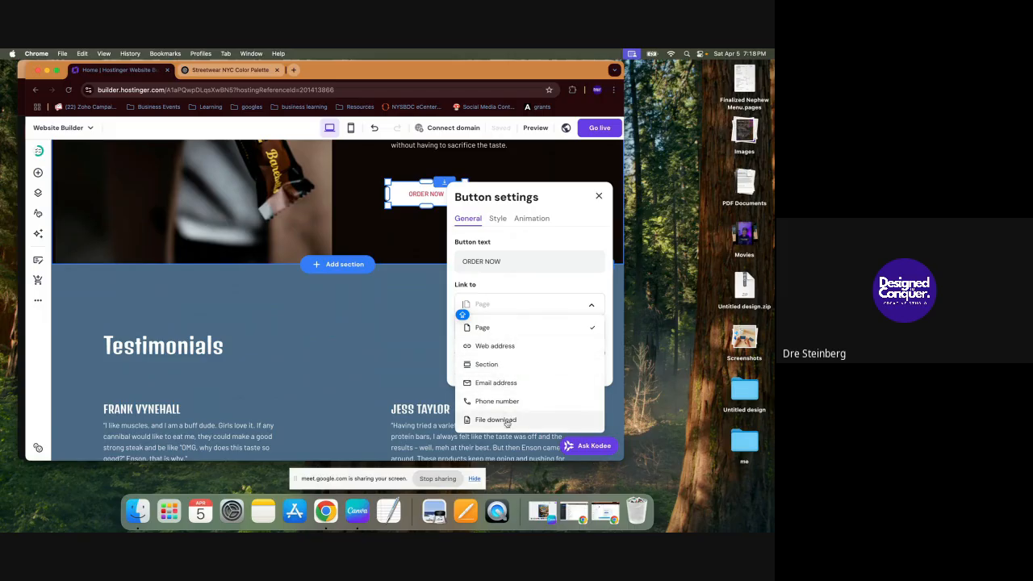
{"action": "left_click", "coordinate": [517, 283]}
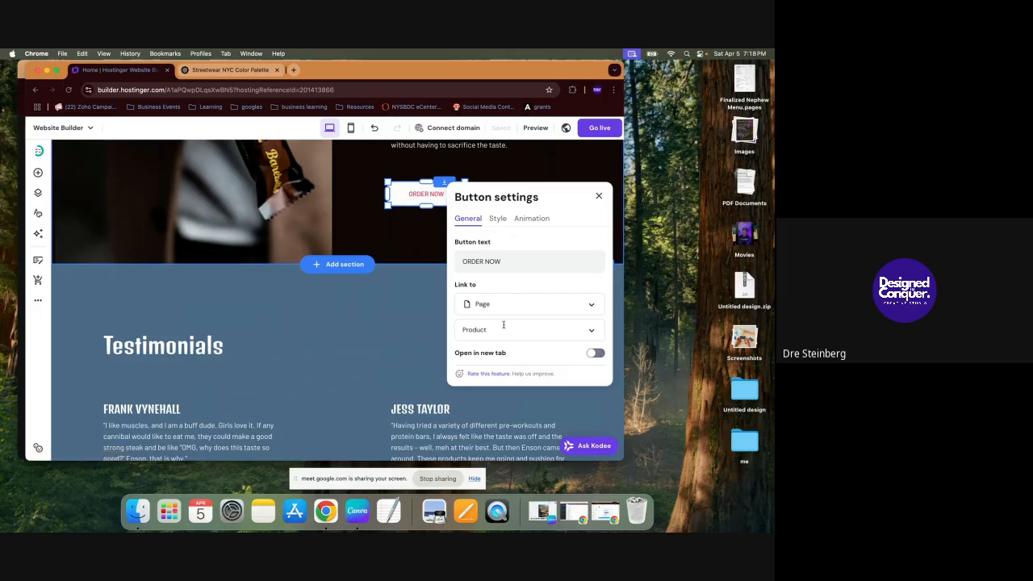
{"action": "left_click", "coordinate": [395, 237]}
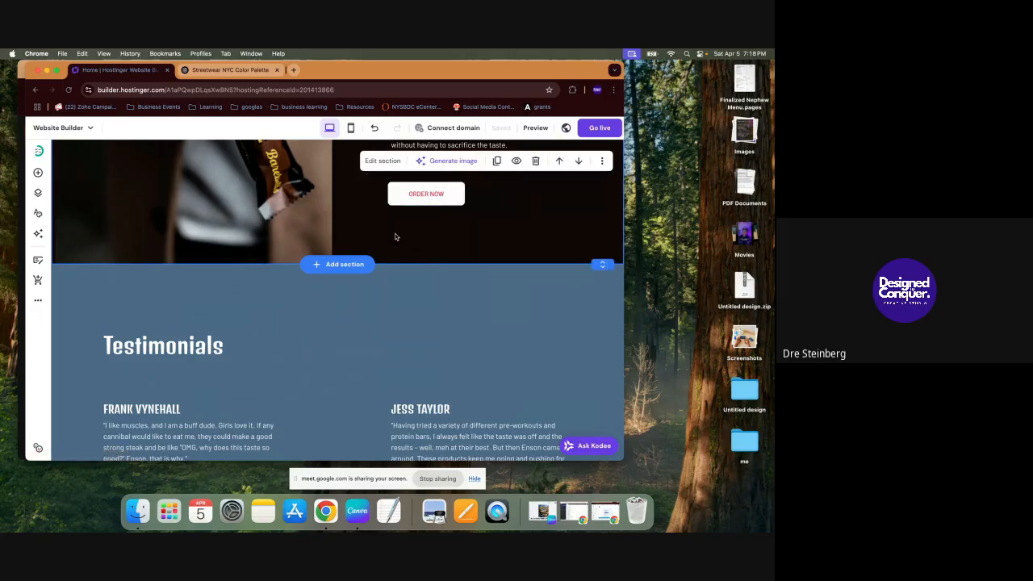
Step: Set the Testimonials section's background to the red website color #d72638 and compare it with the sections above
{"action": "scroll", "coordinate": [395, 237], "scroll_direction": "down", "scroll_amount": 3}
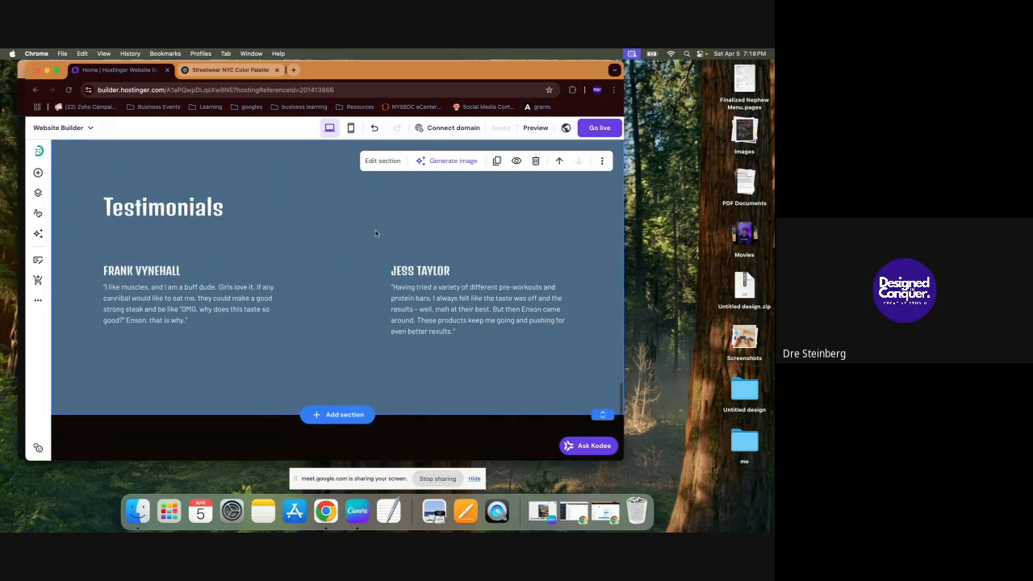
{"action": "scroll", "coordinate": [343, 243], "scroll_direction": "up", "scroll_amount": 1}
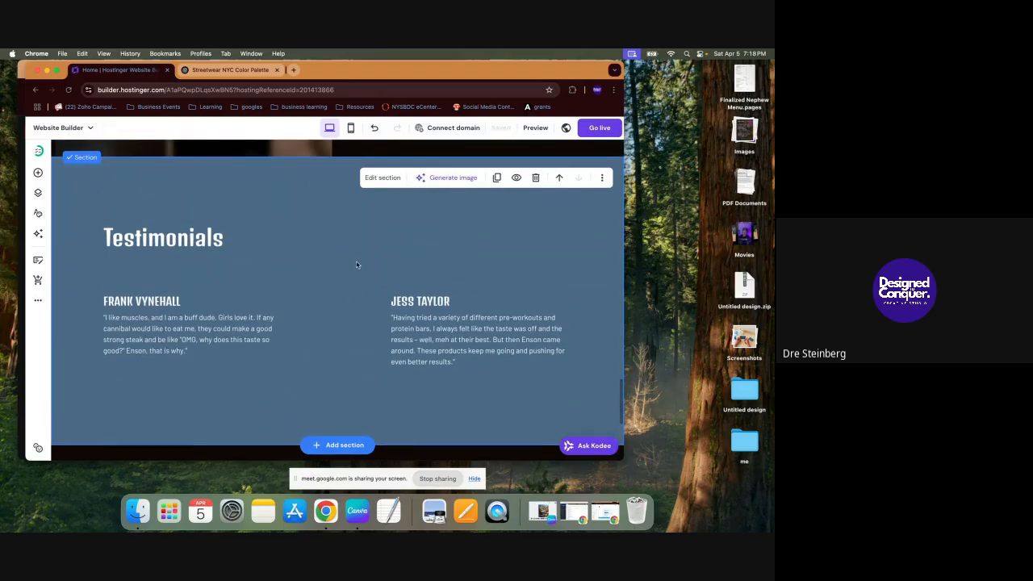
{"action": "left_click", "coordinate": [392, 179]}
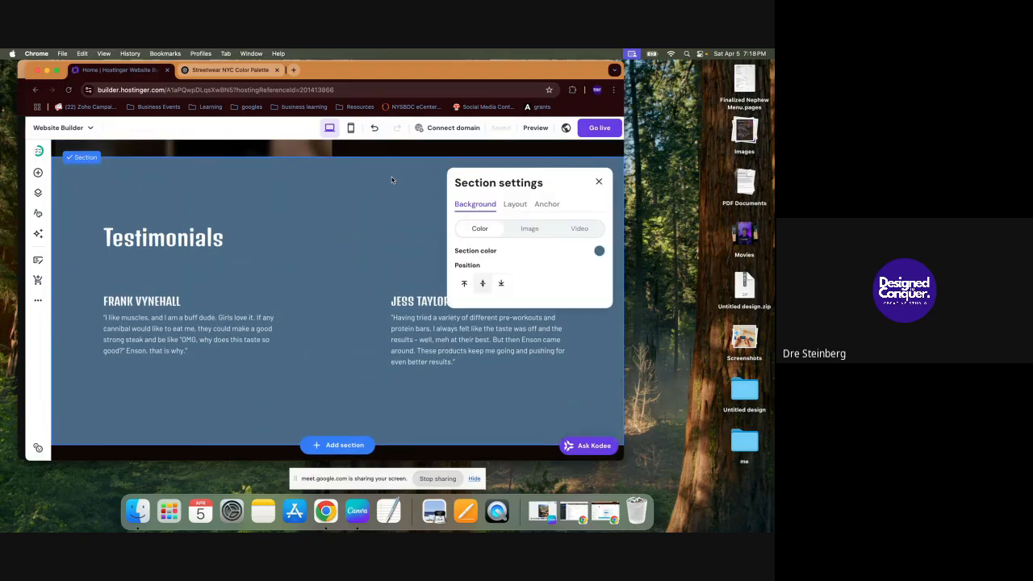
{"action": "left_click", "coordinate": [600, 252]}
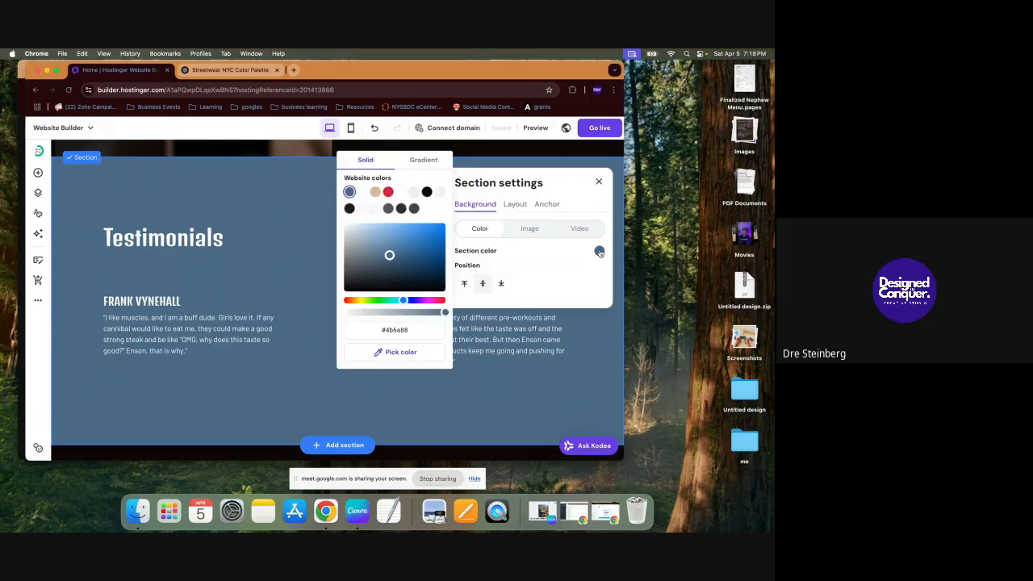
{"action": "left_click", "coordinate": [375, 192]}
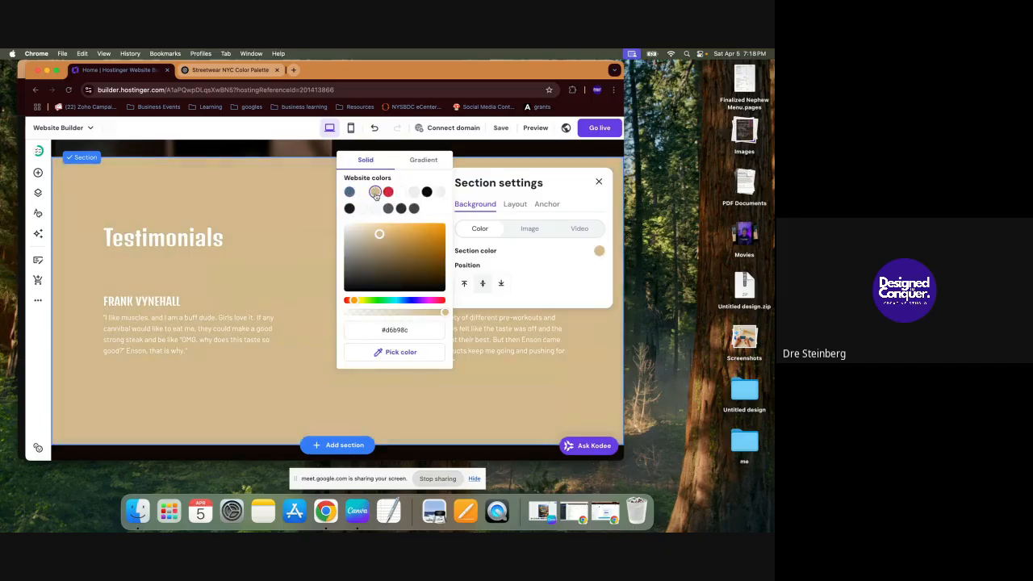
{"action": "left_click", "coordinate": [388, 192]}
{"action": "scroll", "coordinate": [241, 226], "scroll_direction": "up", "scroll_amount": 2}
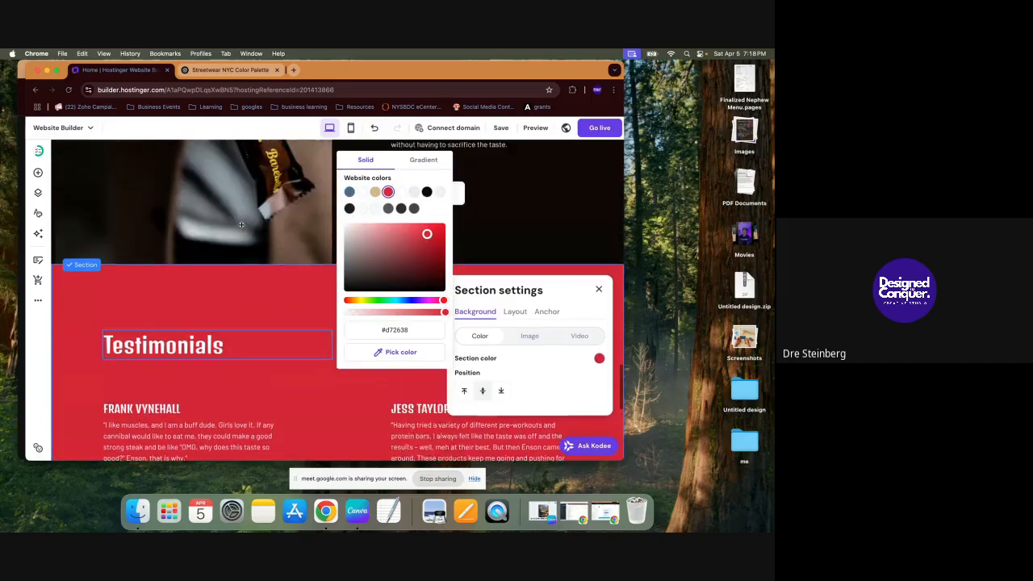
{"action": "scroll", "coordinate": [241, 225], "scroll_direction": "up", "scroll_amount": 2}
{"action": "scroll", "coordinate": [241, 225], "scroll_direction": "down", "scroll_amount": 2}
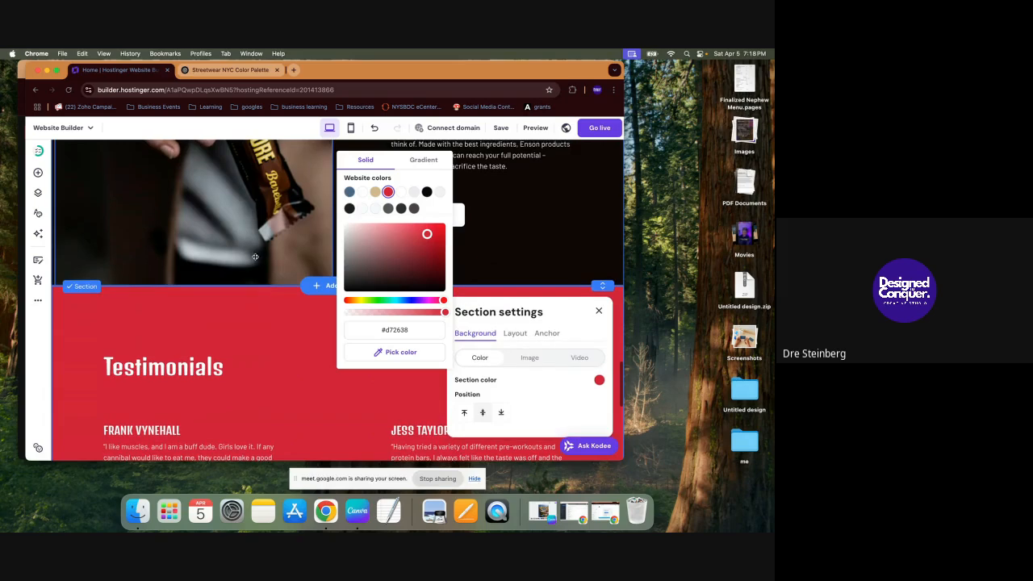
{"action": "scroll", "coordinate": [255, 257], "scroll_direction": "up", "scroll_amount": 10}
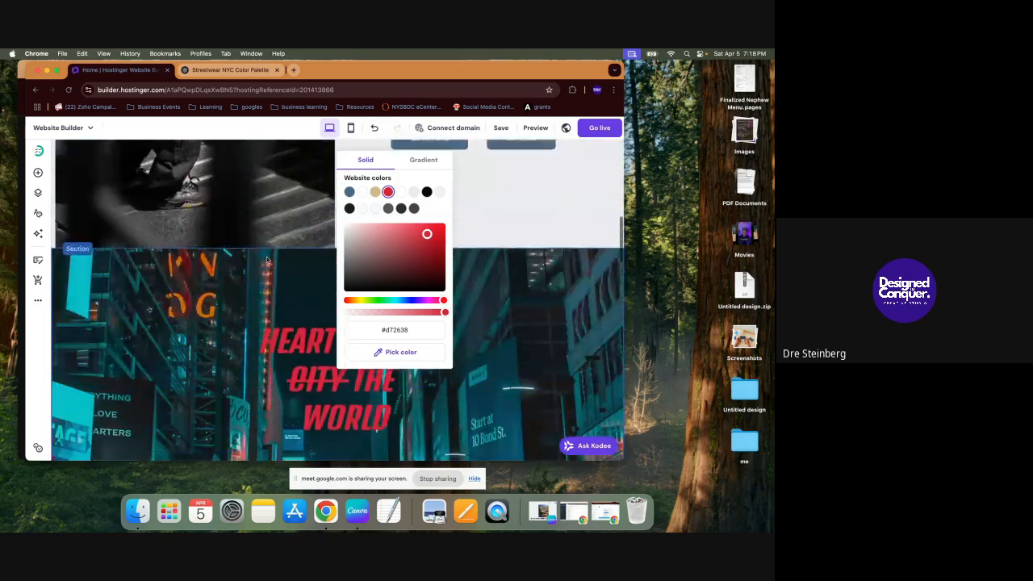
{"action": "scroll", "coordinate": [267, 259], "scroll_direction": "down", "scroll_amount": 10}
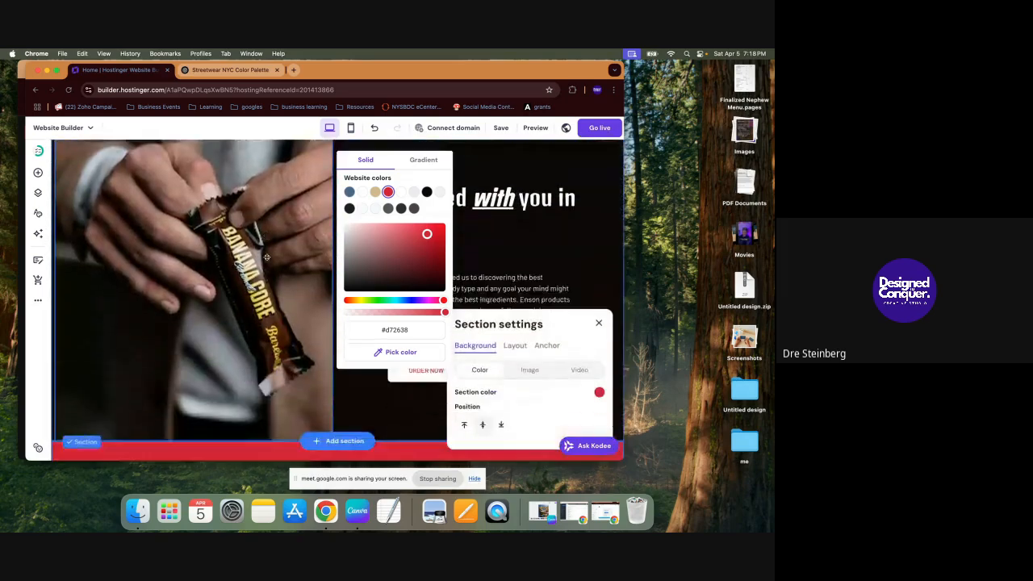
Step: Start replacing the banana bar image in the products section and search the free images for "streetwear"
{"action": "left_click", "coordinate": [267, 257]}
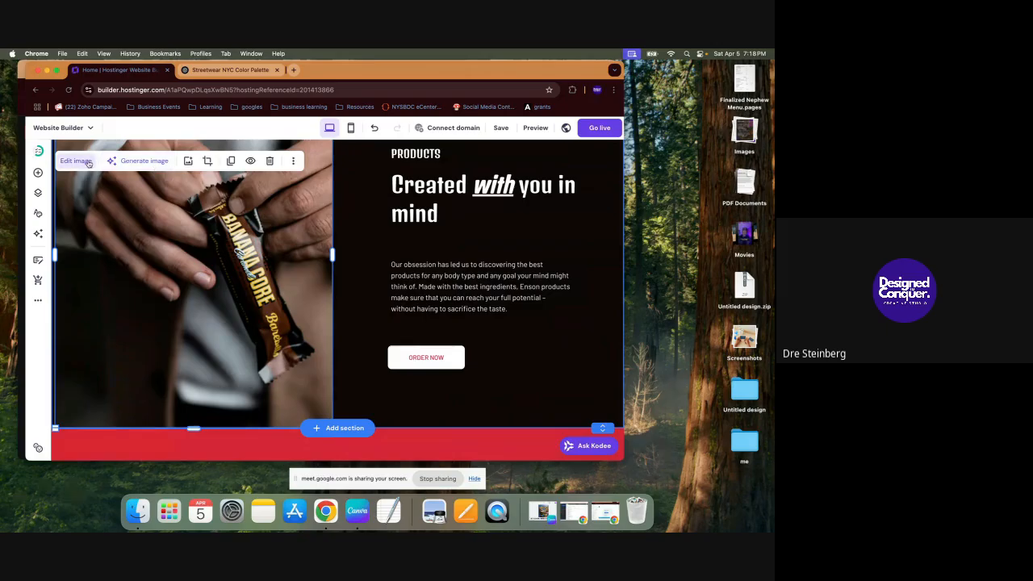
{"action": "left_click", "coordinate": [191, 164]}
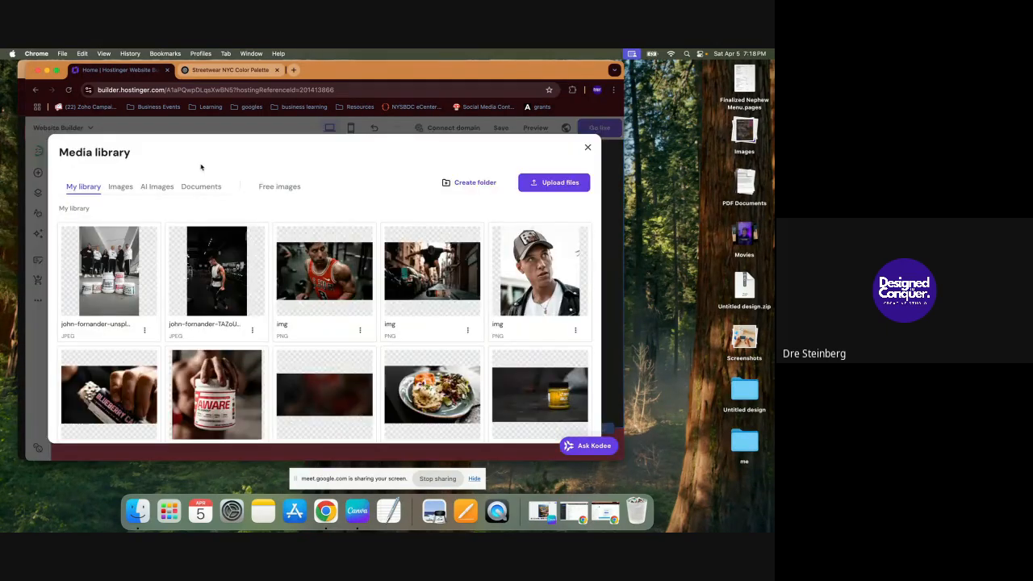
{"action": "left_click", "coordinate": [283, 188]}
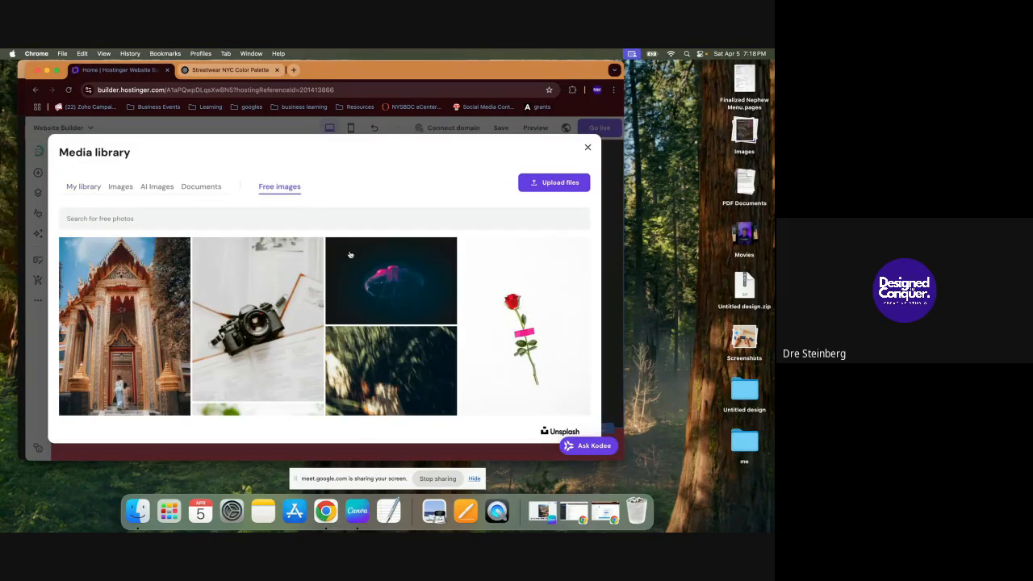
{"action": "left_click", "coordinate": [285, 218]}
{"action": "type", "text": "sstreet"}
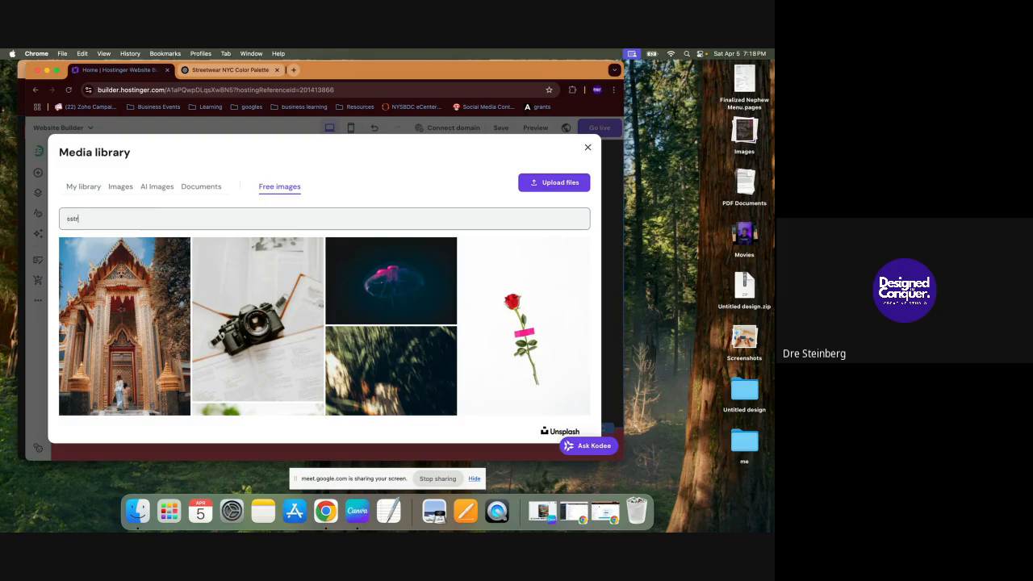
{"action": "key", "text": "BackSpace"}
{"action": "key", "text": "BackSpace"}
{"action": "type", "text": "etwear"}
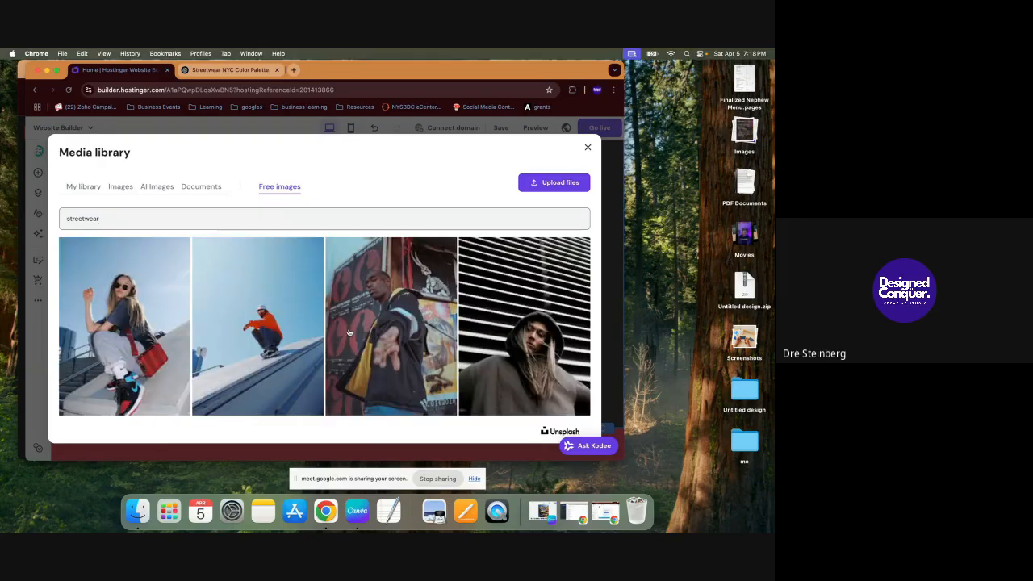
Step: Replace the banana bar image with the free photo of the seated man in a red plaid shirt and red sneakers
{"action": "scroll", "coordinate": [350, 332], "scroll_direction": "down", "scroll_amount": 5}
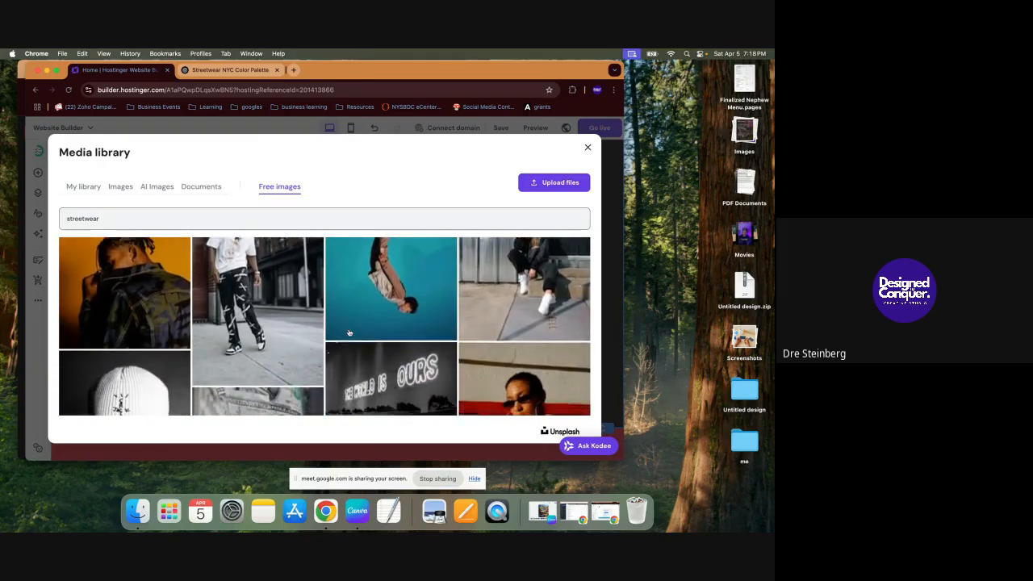
{"action": "scroll", "coordinate": [350, 332], "scroll_direction": "down", "scroll_amount": 6}
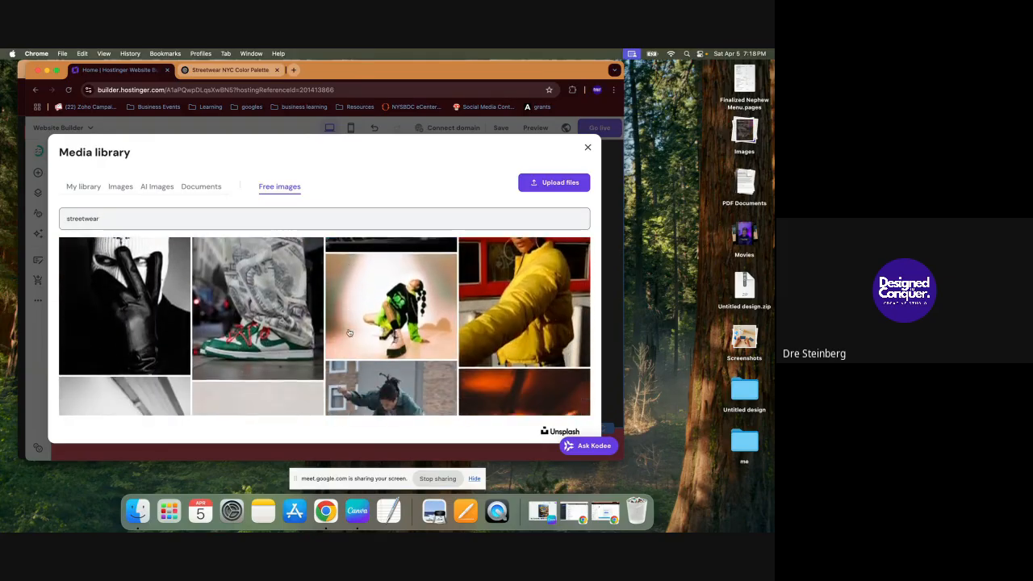
{"action": "scroll", "coordinate": [349, 332], "scroll_direction": "down", "scroll_amount": 2}
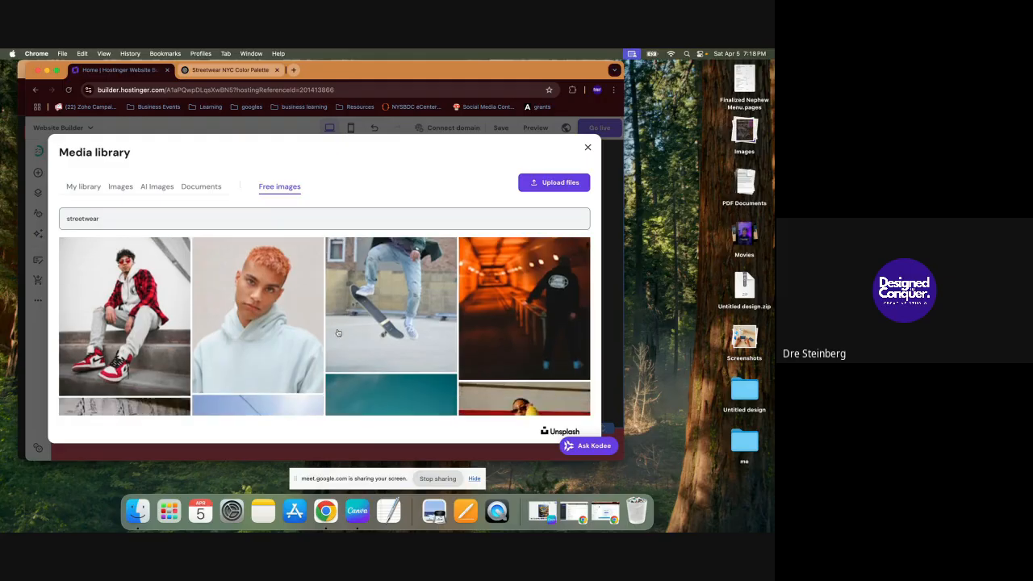
{"action": "scroll", "coordinate": [160, 328], "scroll_direction": "down", "scroll_amount": 3}
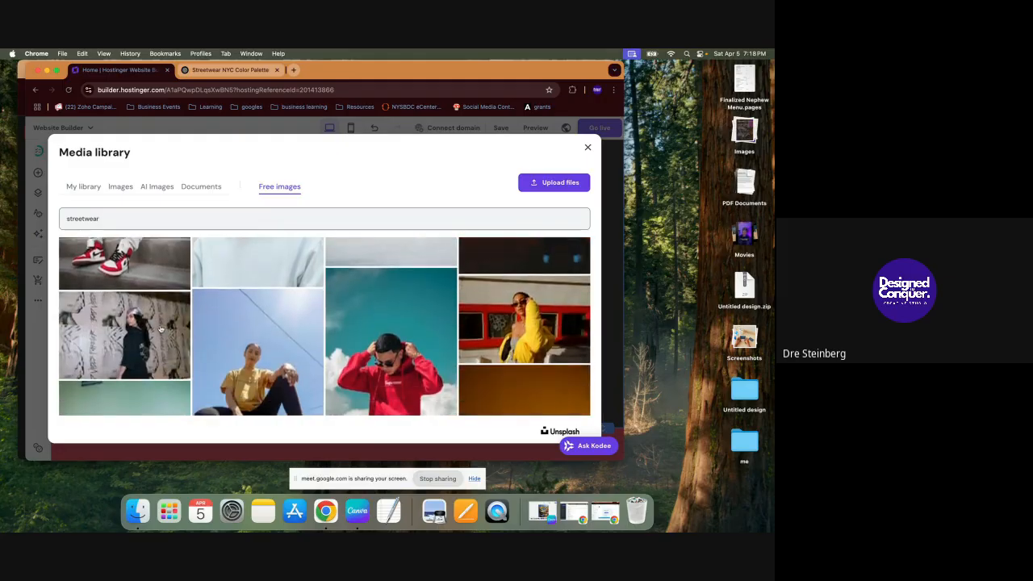
{"action": "scroll", "coordinate": [160, 328], "scroll_direction": "up", "scroll_amount": 2}
{"action": "scroll", "coordinate": [160, 329], "scroll_direction": "up", "scroll_amount": 2}
{"action": "left_click", "coordinate": [158, 327]}
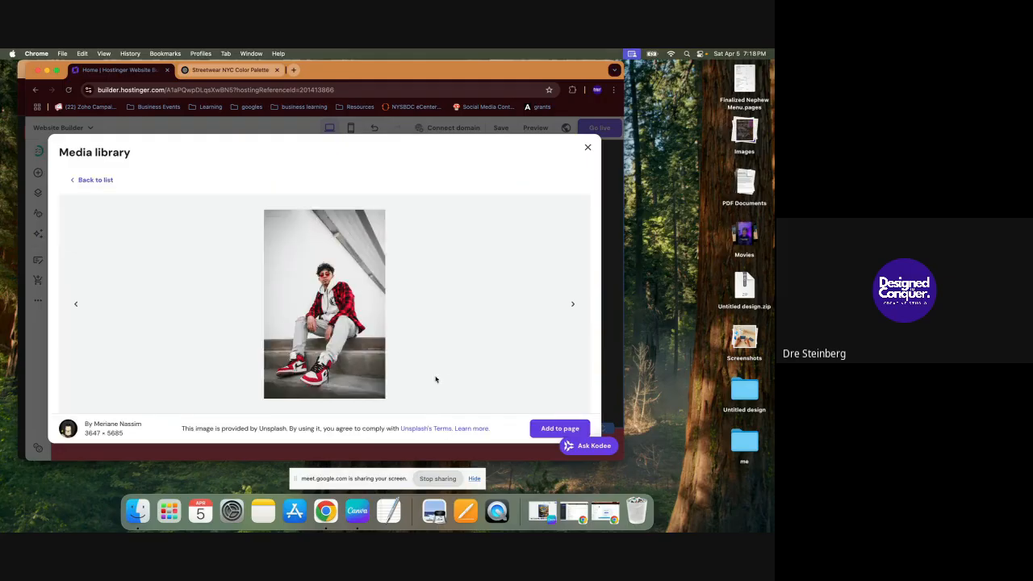
{"action": "left_click", "coordinate": [548, 429]}
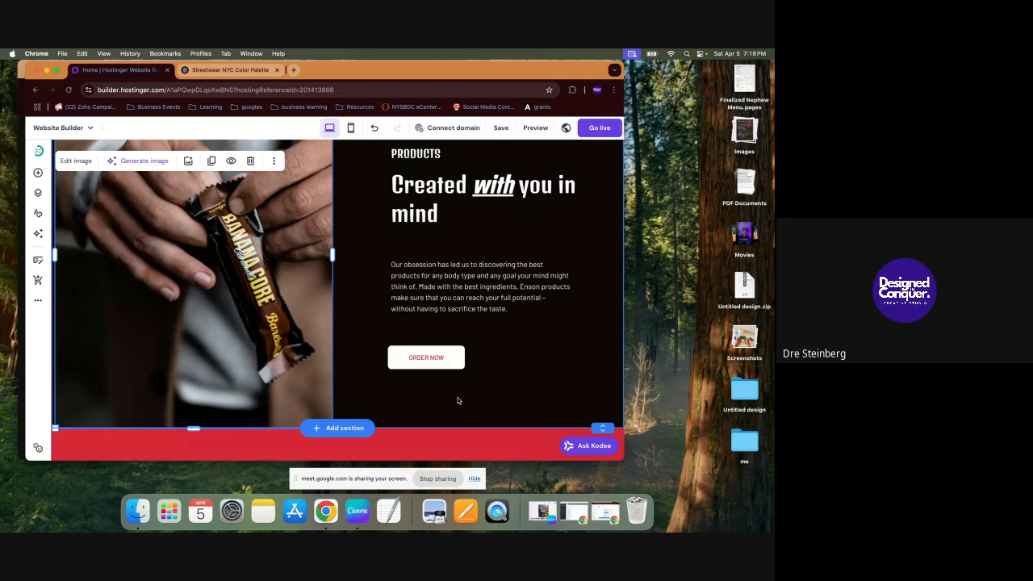
{"action": "scroll", "coordinate": [501, 356], "scroll_direction": "up", "scroll_amount": 3}
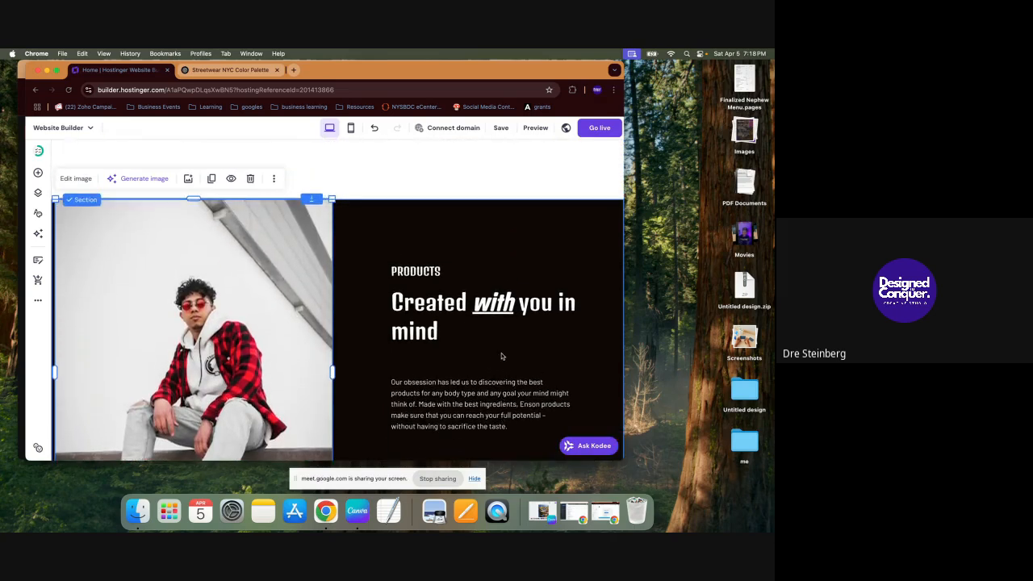
{"action": "scroll", "coordinate": [289, 330], "scroll_direction": "down", "scroll_amount": 2}
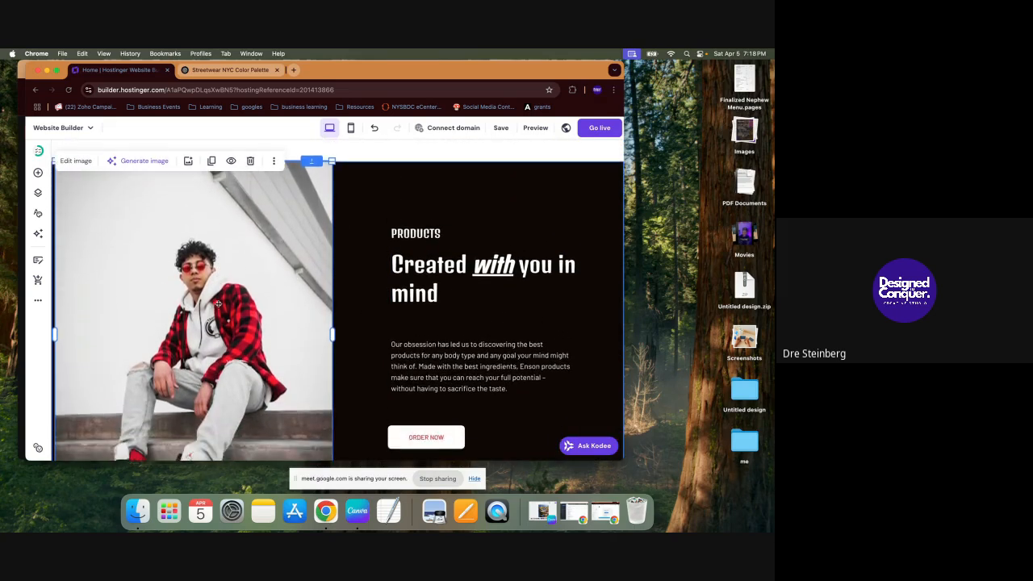
Step: In the footer's social icon settings, add the handle "designedtoconquerllc" to the Twitter link and copy it from the link text
{"action": "scroll", "coordinate": [343, 266], "scroll_direction": "down", "scroll_amount": 10}
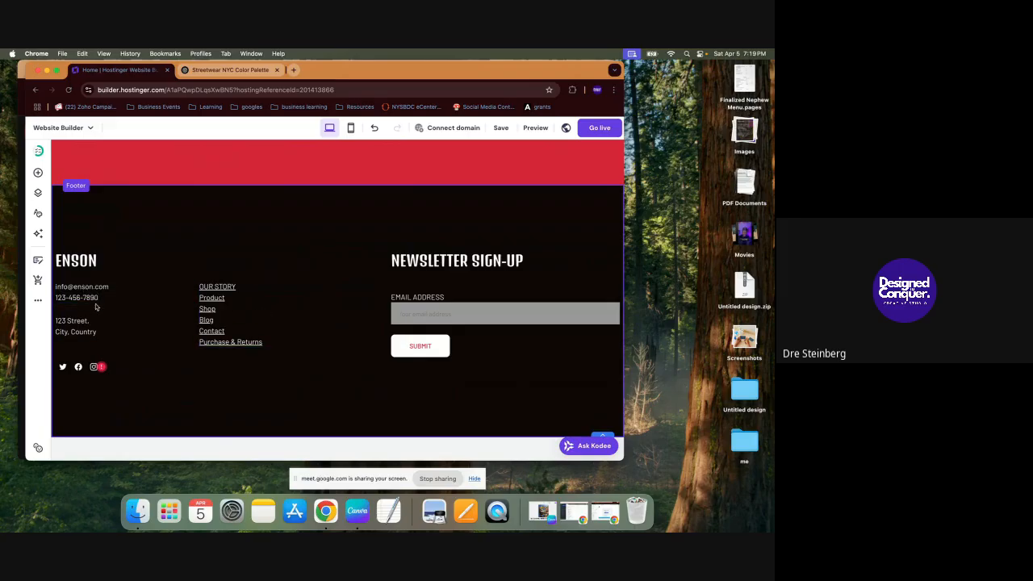
{"action": "left_click", "coordinate": [101, 367]}
{"action": "left_click", "coordinate": [80, 347]}
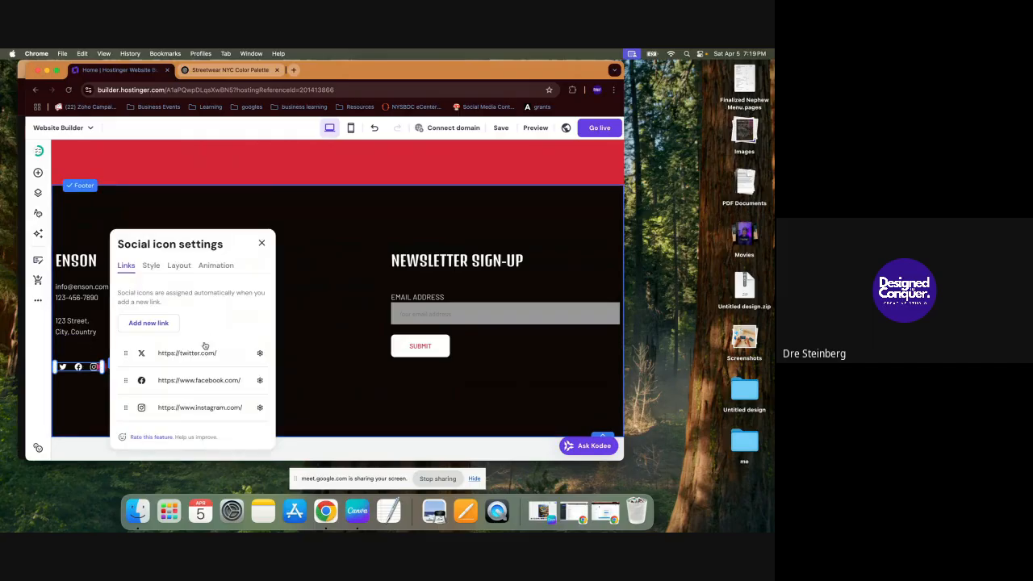
{"action": "left_click", "coordinate": [229, 353]}
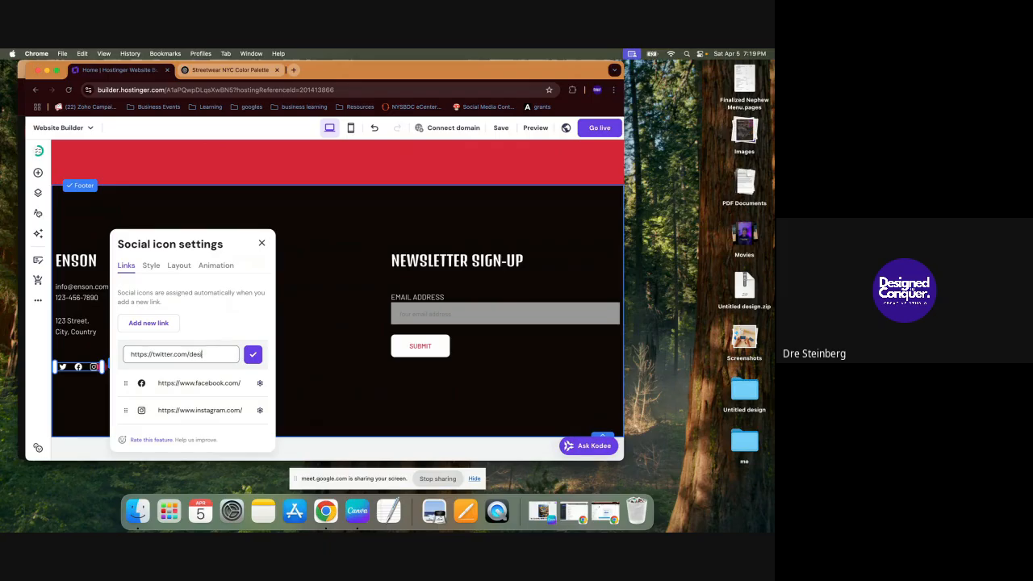
{"action": "type", "text": "designedtoconquerllc"}
{"action": "left_click_drag", "start_coordinate": [230, 355], "coordinate": [171, 355]}
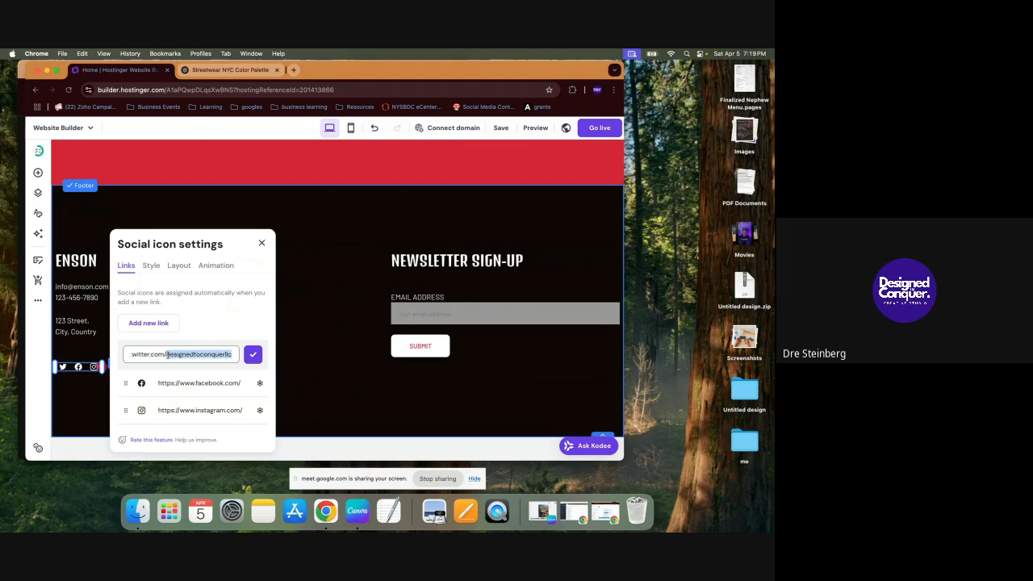
Step: Add the copied handle "esignedtoconquerllc" to the end of the footer's Facebook link and save it
{"action": "left_click", "coordinate": [231, 384]}
{"action": "key", "text": "super+v"}
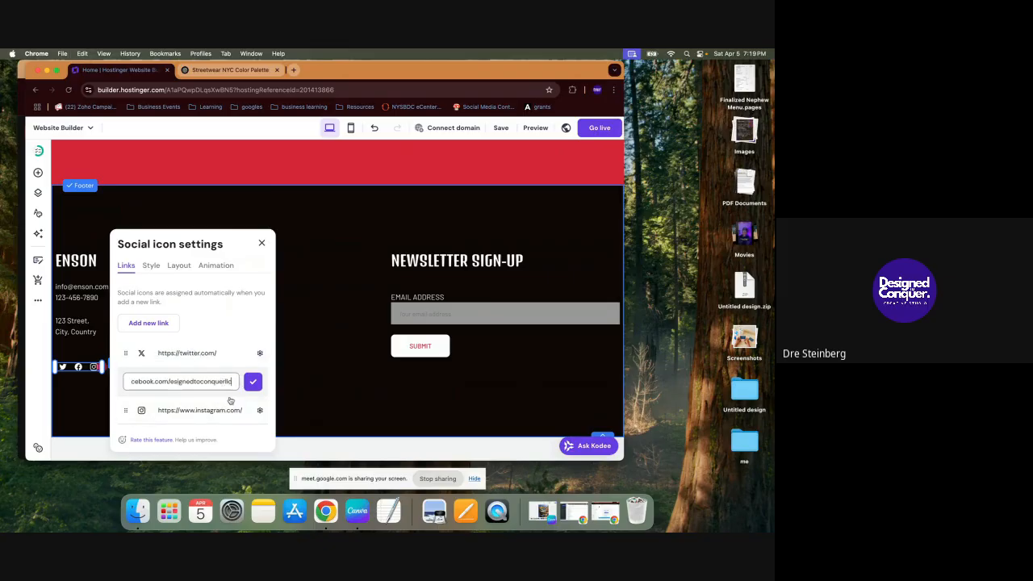
{"action": "left_click", "coordinate": [253, 382]}
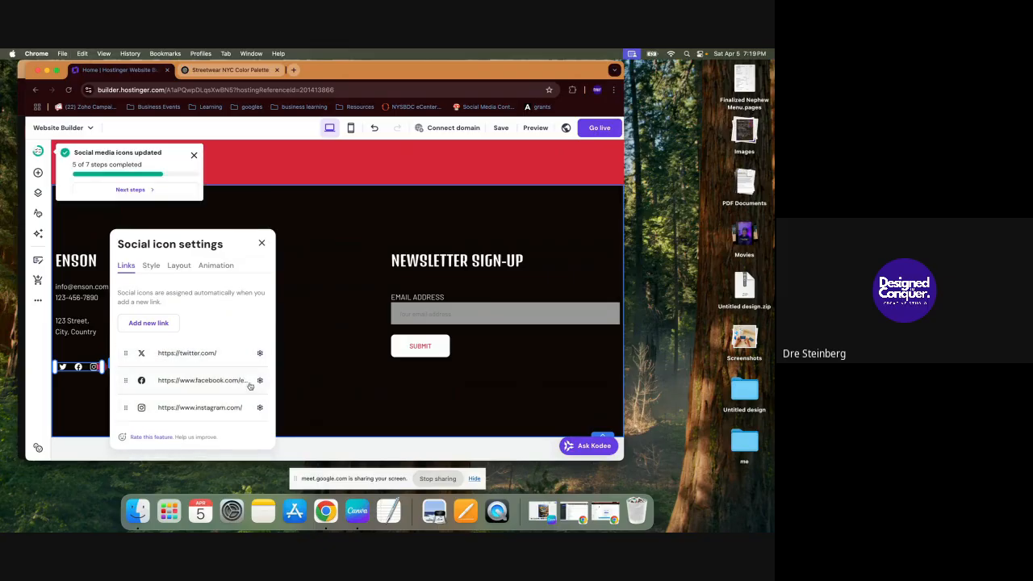
Step: Add the handle "esignedtoconquerllc" to the footer's Twitter and Instagram links, save both and close the social icon settings
{"action": "left_click", "coordinate": [218, 354]}
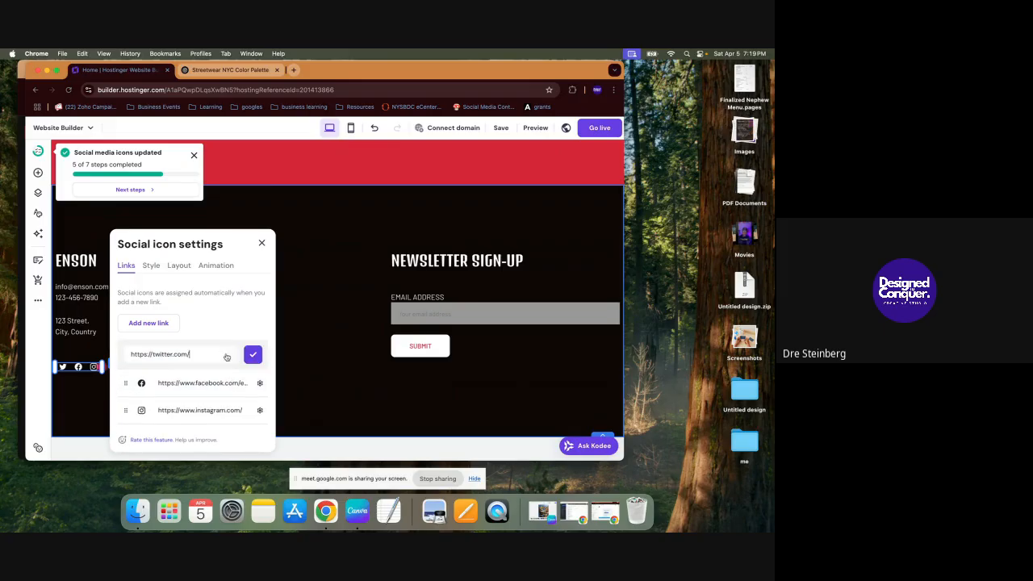
{"action": "type", "text": "designedtoconquerllc"}
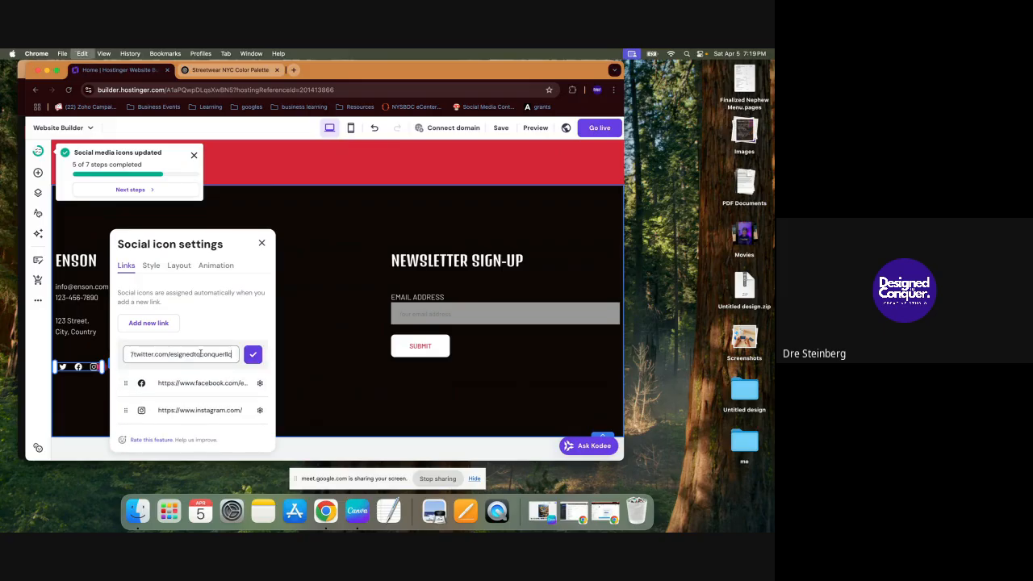
{"action": "left_click", "coordinate": [252, 355]}
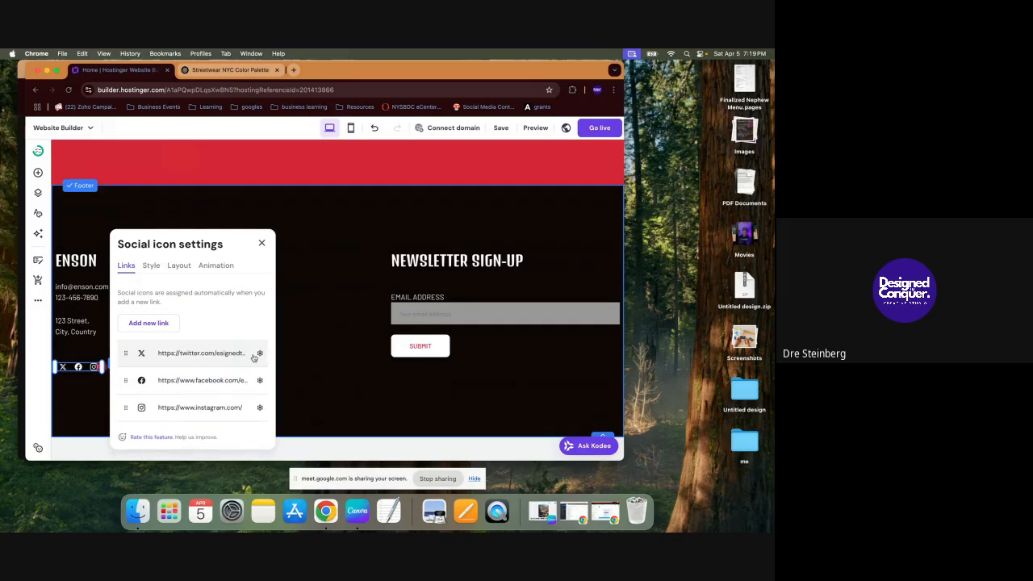
{"action": "left_click", "coordinate": [228, 408]}
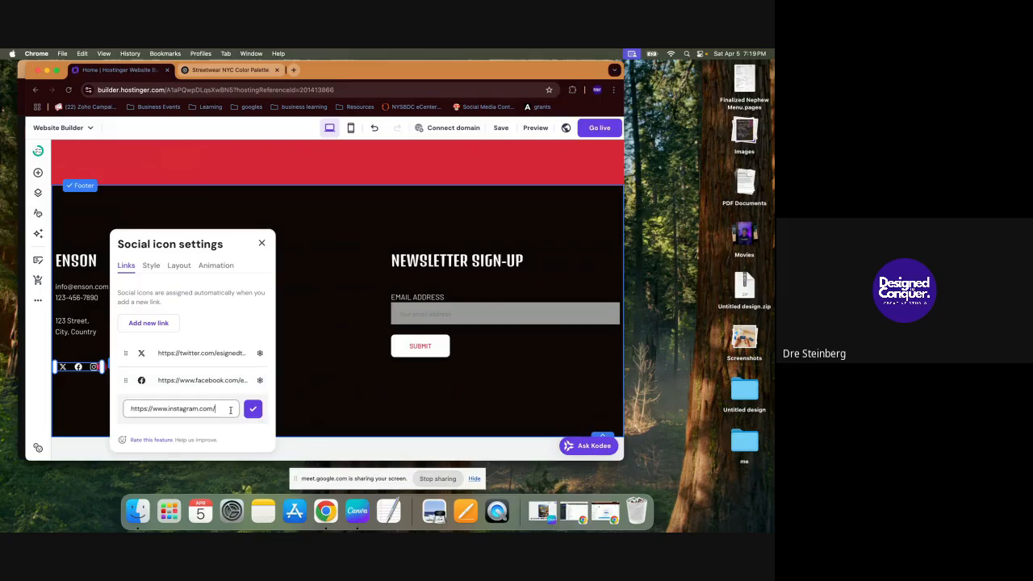
{"action": "key", "text": "super+v"}
{"action": "left_click", "coordinate": [252, 408]}
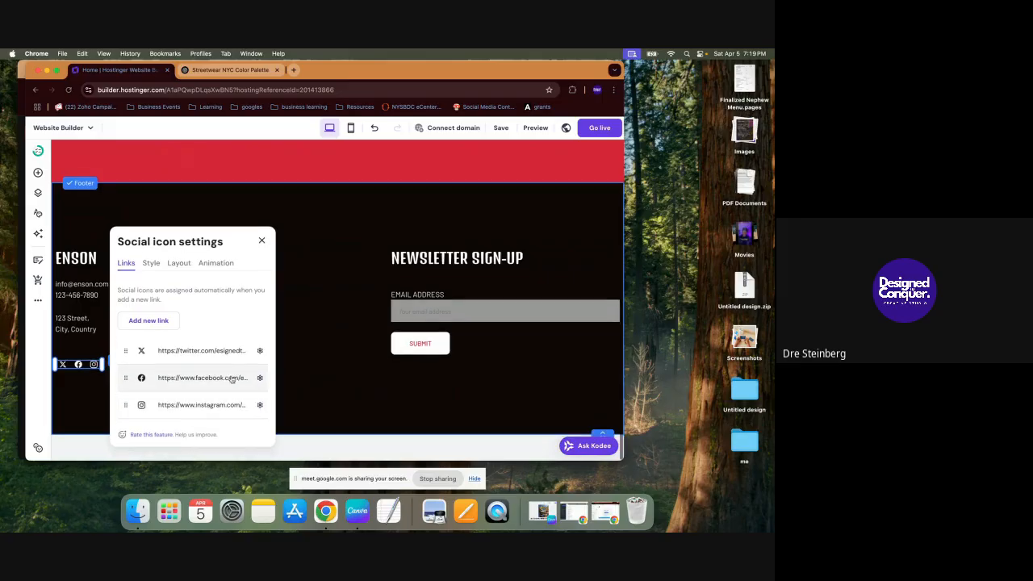
{"action": "left_click", "coordinate": [307, 323]}
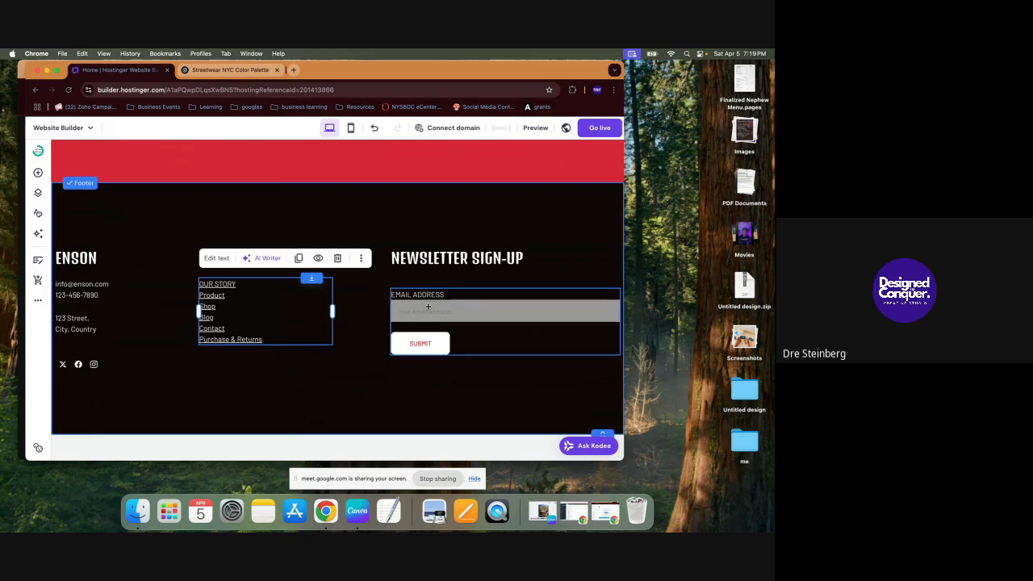
Step: Review the general settings of the footer's newsletter sign-up form, including the notification email, and close them
{"action": "left_click", "coordinate": [434, 308]}
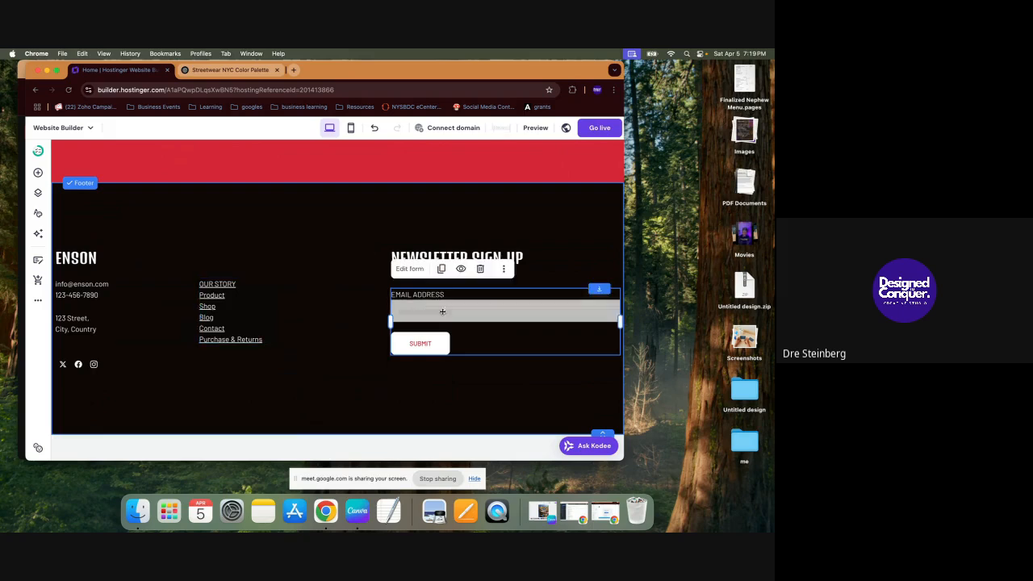
{"action": "left_click", "coordinate": [415, 273]}
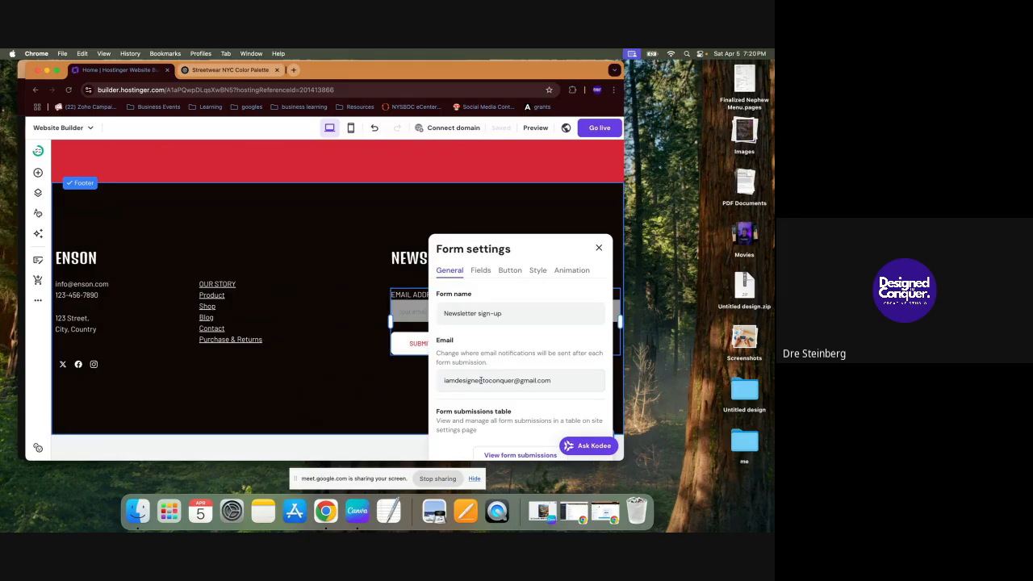
{"action": "left_click", "coordinate": [599, 248]}
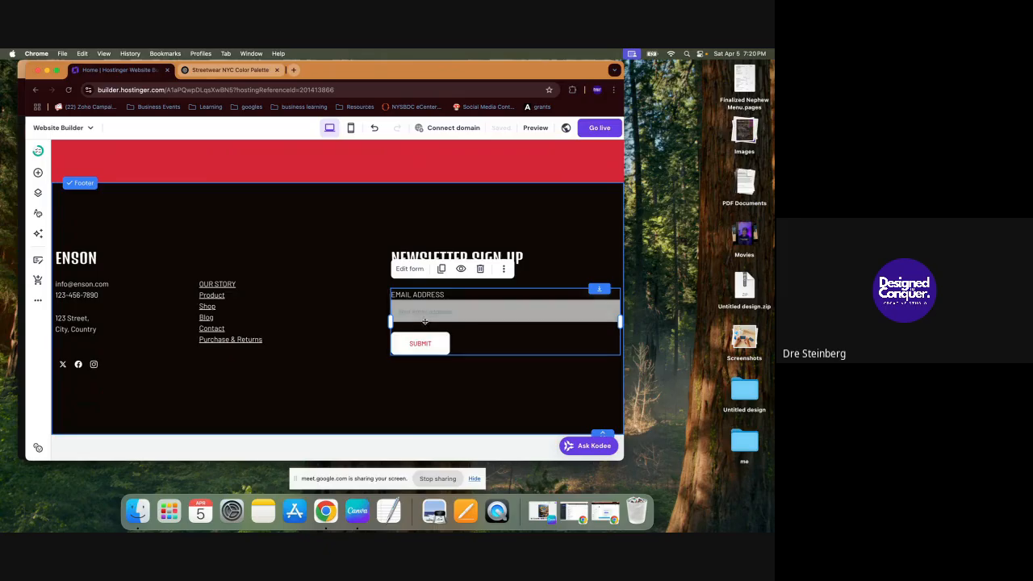
Step: Look over the form submissions page for the Contact and Newsletter sign-up forms and return to the footer
{"action": "left_click", "coordinate": [38, 303]}
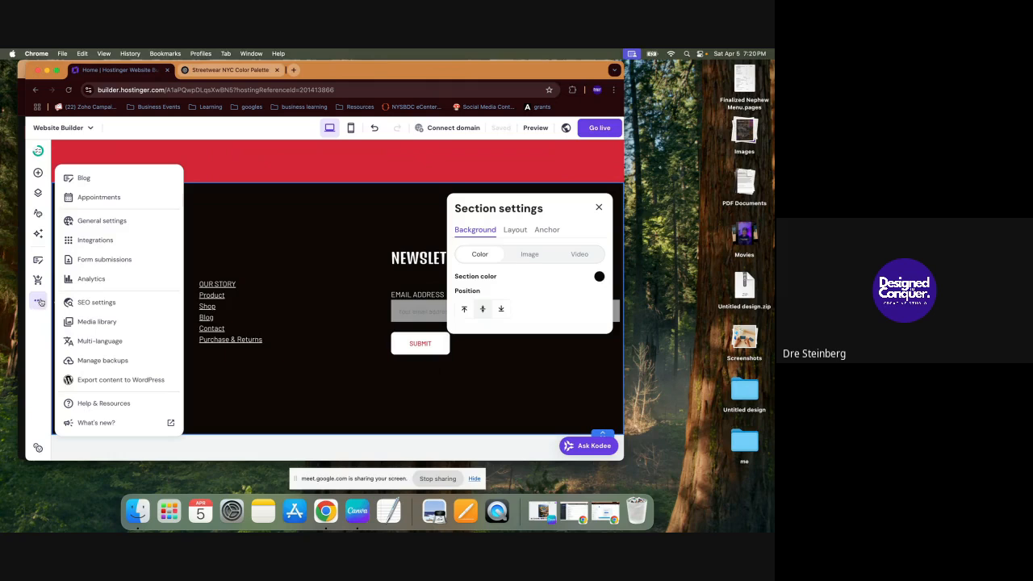
{"action": "left_click", "coordinate": [112, 260]}
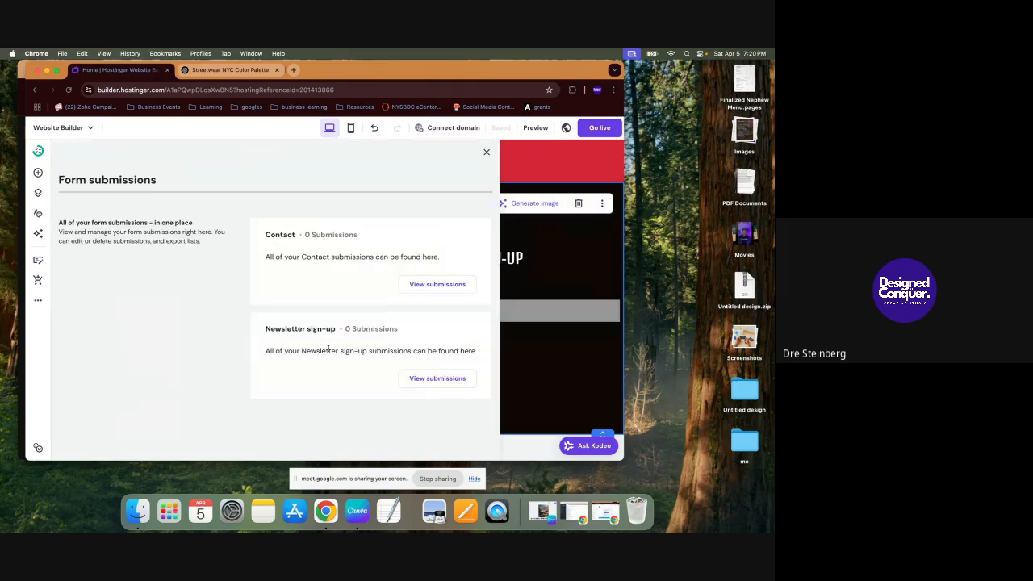
{"action": "left_click", "coordinate": [35, 305]}
{"action": "left_click", "coordinate": [110, 260]}
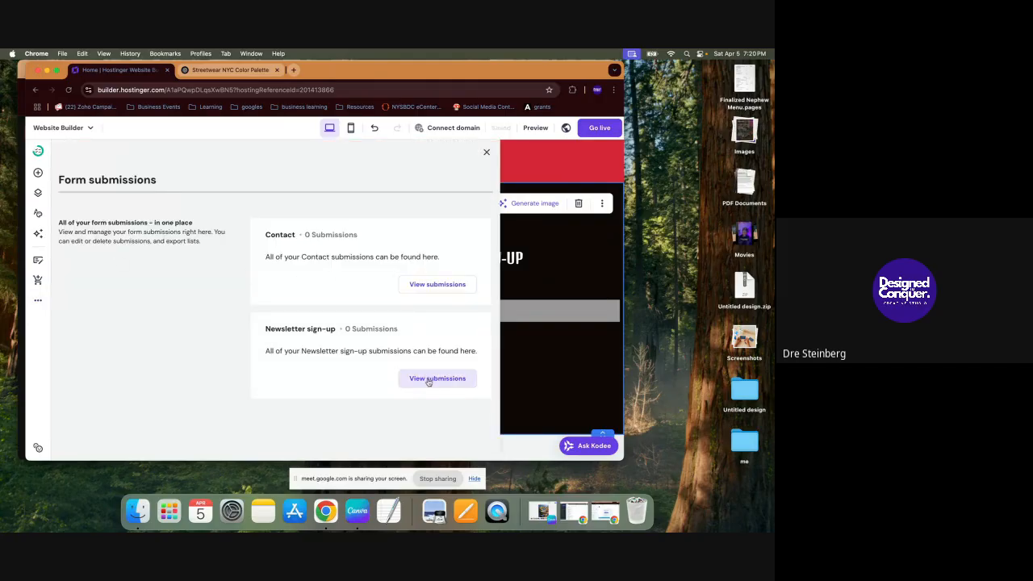
{"action": "left_click", "coordinate": [549, 362]}
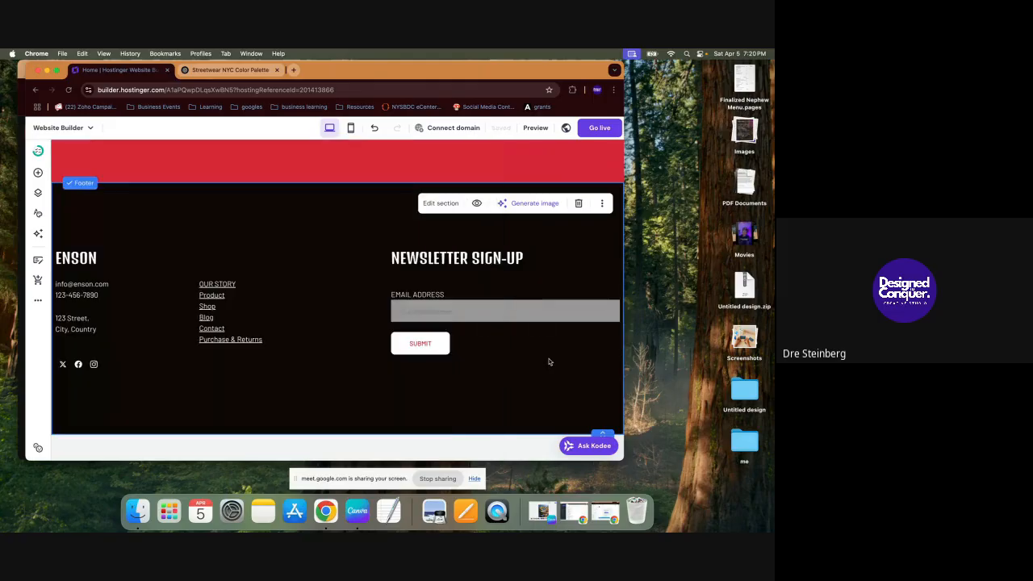
Step: Preview the home page, examine the sections from the hero down to Our products, and return to the editor
{"action": "scroll", "coordinate": [315, 369], "scroll_direction": "up", "scroll_amount": 10}
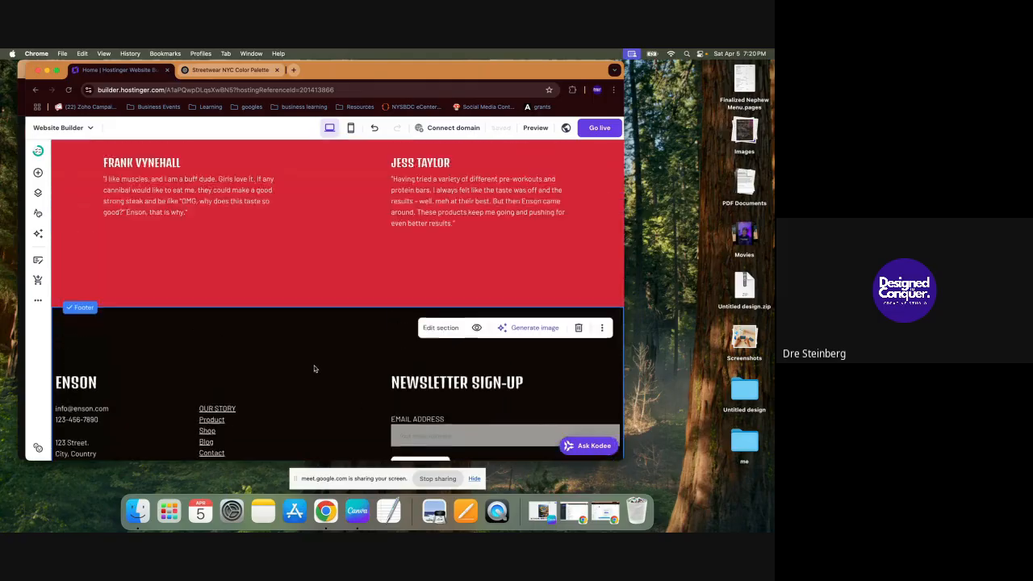
{"action": "left_click", "coordinate": [535, 127]}
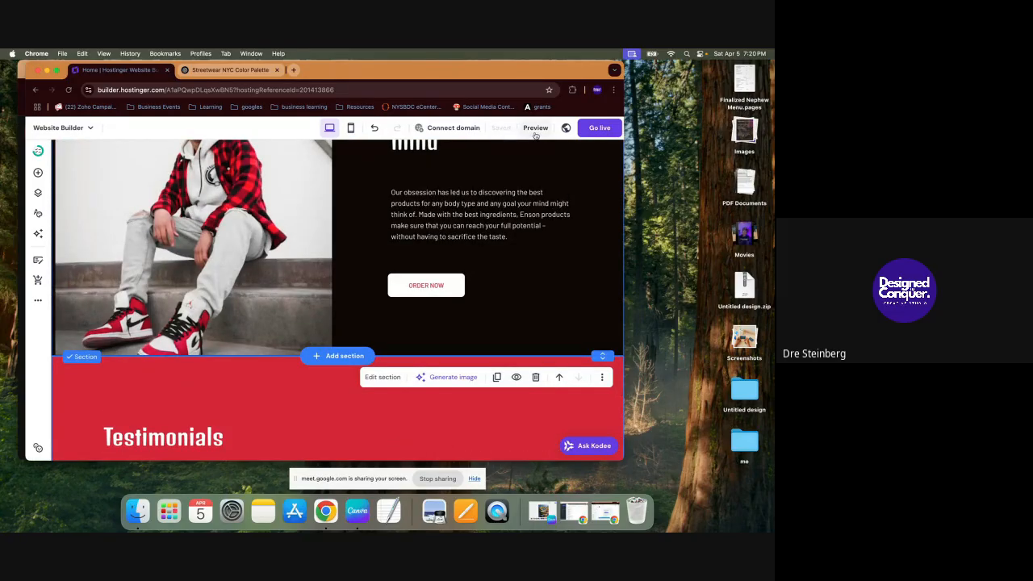
{"action": "scroll", "coordinate": [265, 302], "scroll_direction": "down", "scroll_amount": 6}
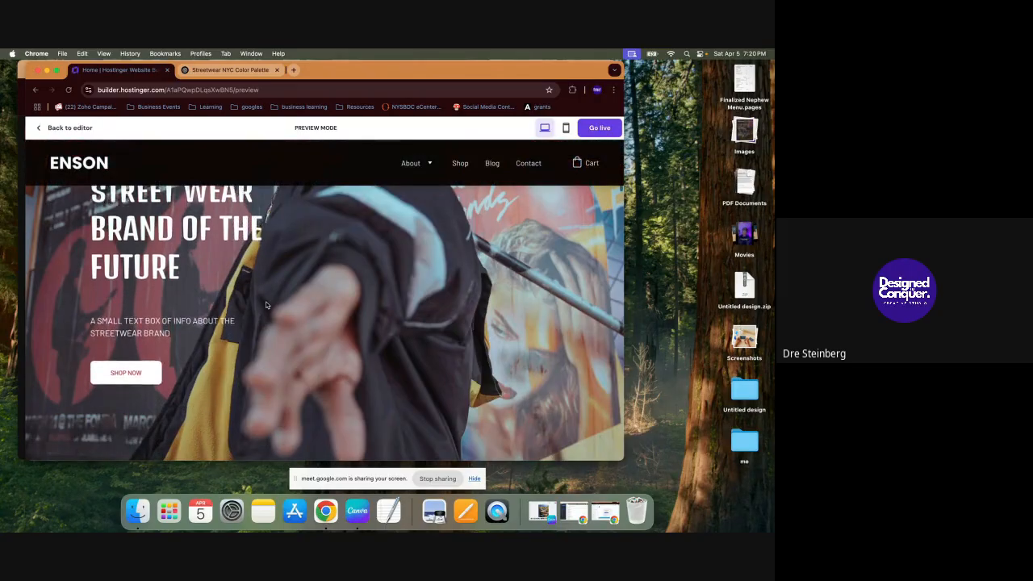
{"action": "scroll", "coordinate": [266, 305], "scroll_direction": "down", "scroll_amount": 4}
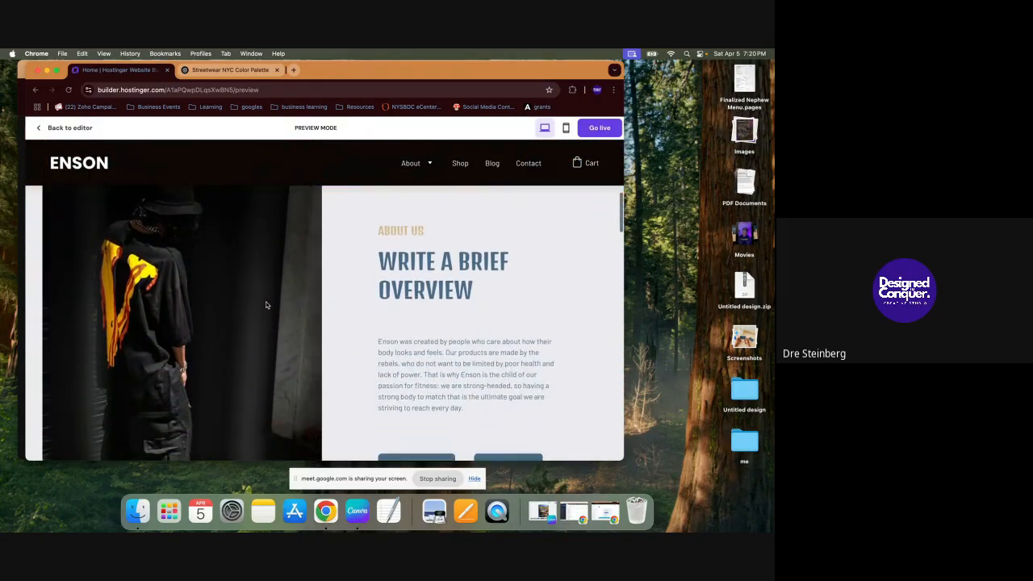
{"action": "scroll", "coordinate": [266, 304], "scroll_direction": "down", "scroll_amount": 5}
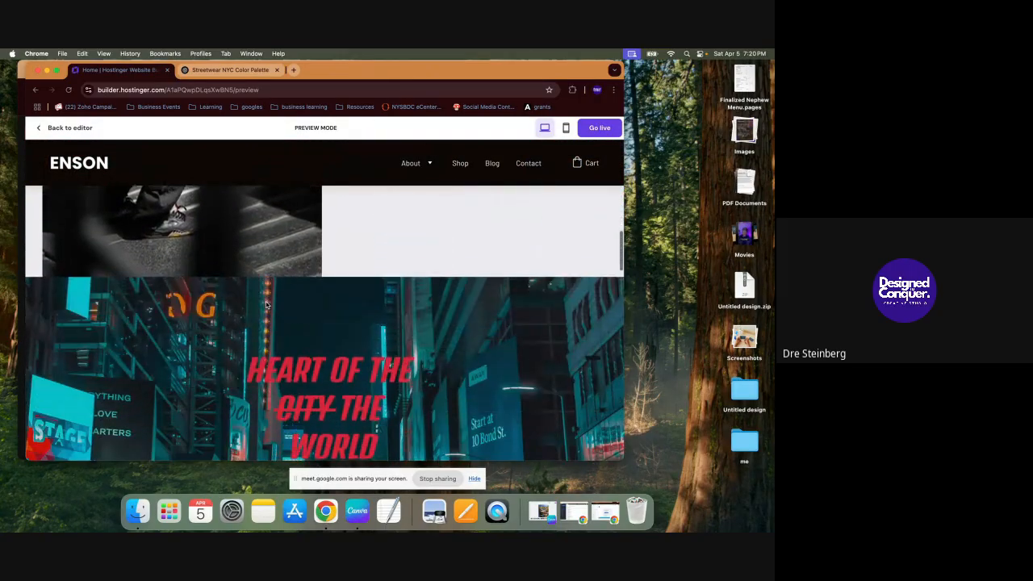
{"action": "scroll", "coordinate": [267, 303], "scroll_direction": "down", "scroll_amount": 2}
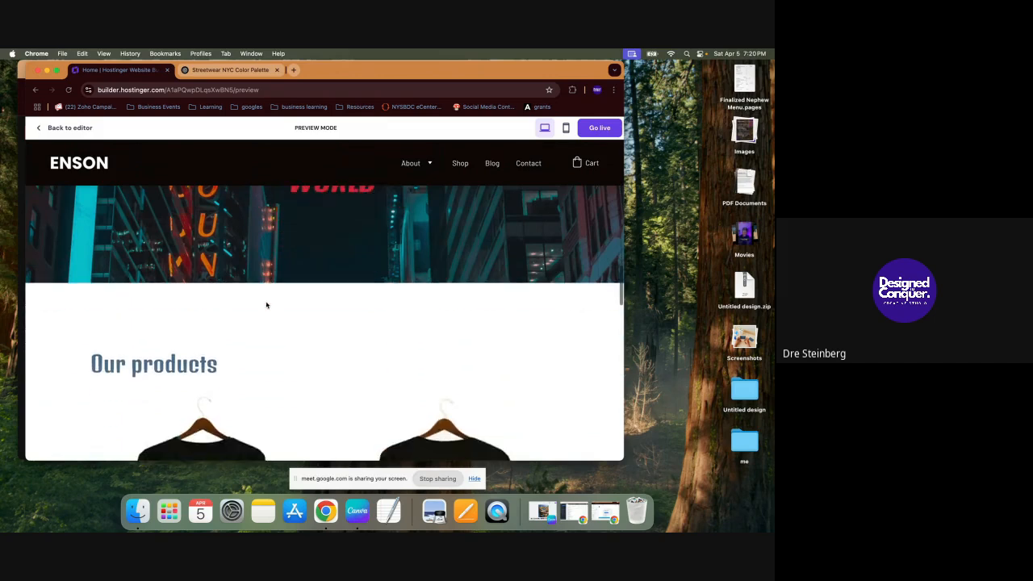
{"action": "scroll", "coordinate": [265, 302], "scroll_direction": "up", "scroll_amount": 2}
{"action": "scroll", "coordinate": [270, 291], "scroll_direction": "down", "scroll_amount": 2}
{"action": "scroll", "coordinate": [273, 280], "scroll_direction": "down", "scroll_amount": 2}
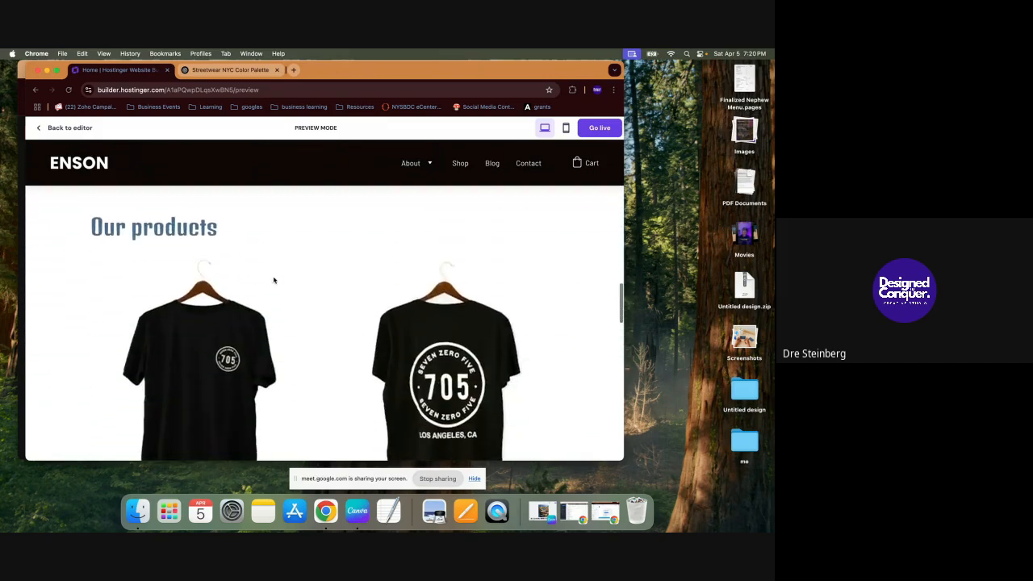
{"action": "scroll", "coordinate": [366, 320], "scroll_direction": "down", "scroll_amount": 3}
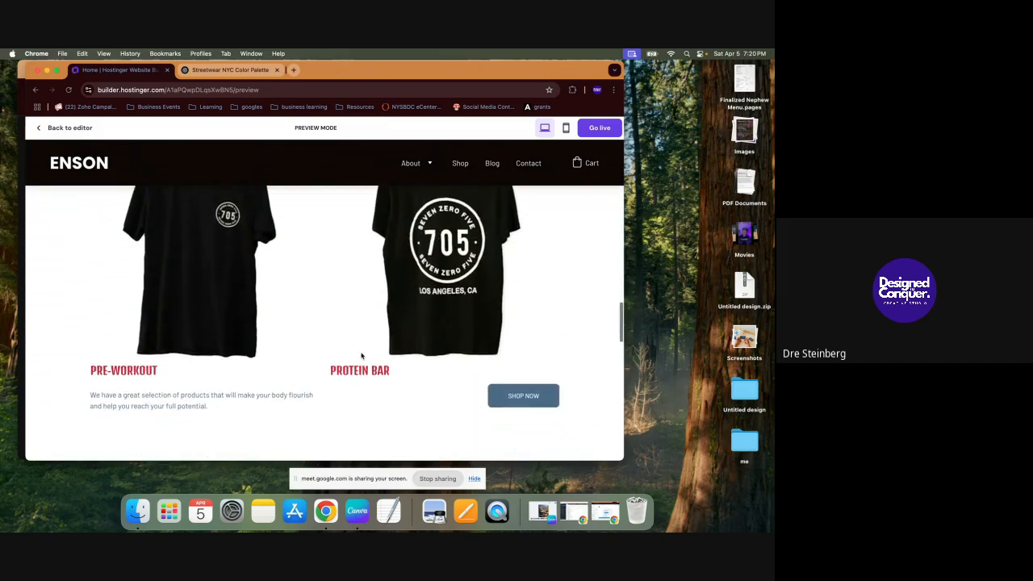
{"action": "scroll", "coordinate": [381, 373], "scroll_direction": "down", "scroll_amount": 3}
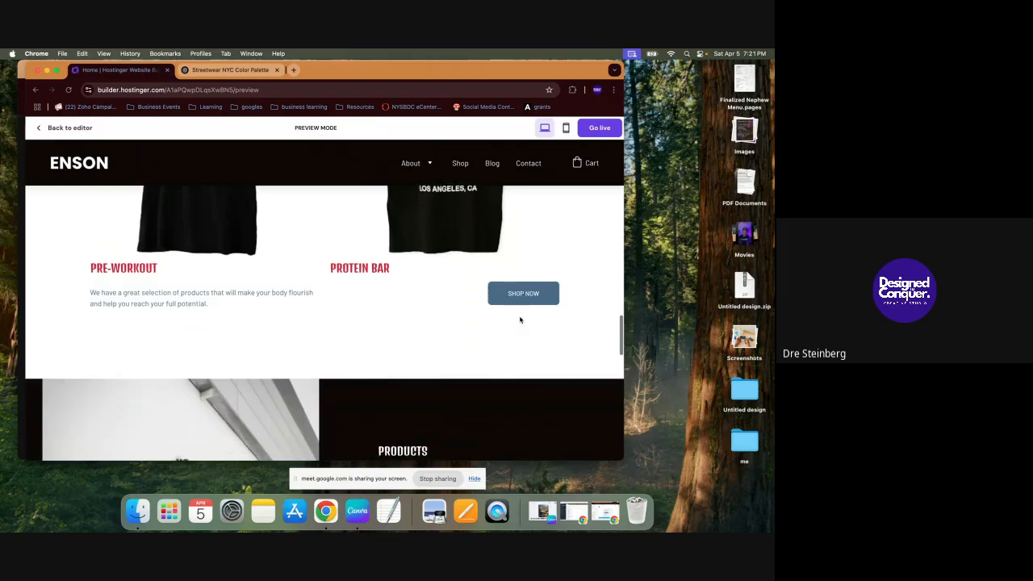
{"action": "scroll", "coordinate": [427, 230], "scroll_direction": "up", "scroll_amount": 5}
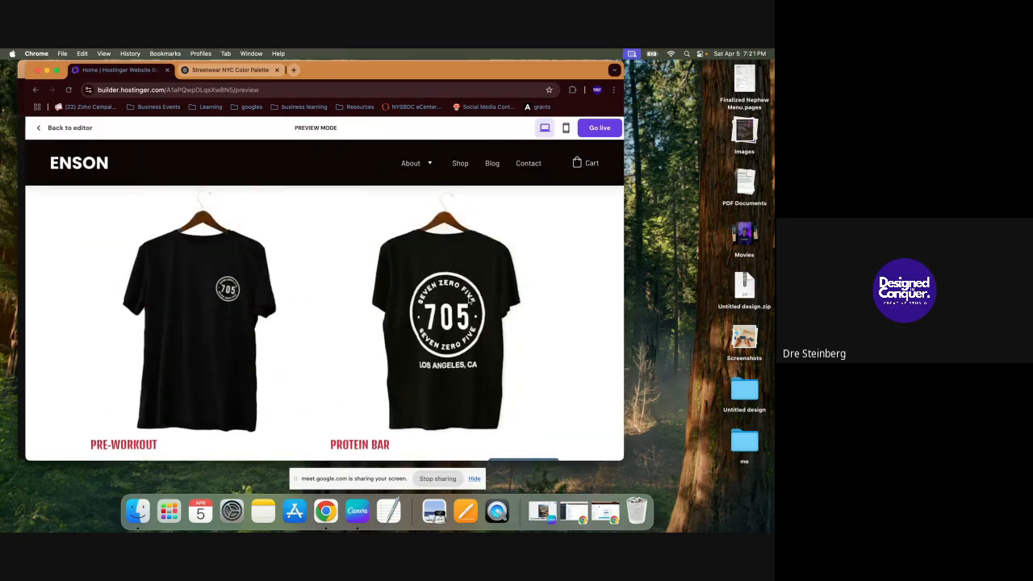
{"action": "left_click", "coordinate": [65, 130]}
Step: Set the on-click action of the front-view T-shirt image in Our products to open a link
{"action": "scroll", "coordinate": [231, 345], "scroll_direction": "down", "scroll_amount": 5}
{"action": "scroll", "coordinate": [231, 345], "scroll_direction": "down", "scroll_amount": 10}
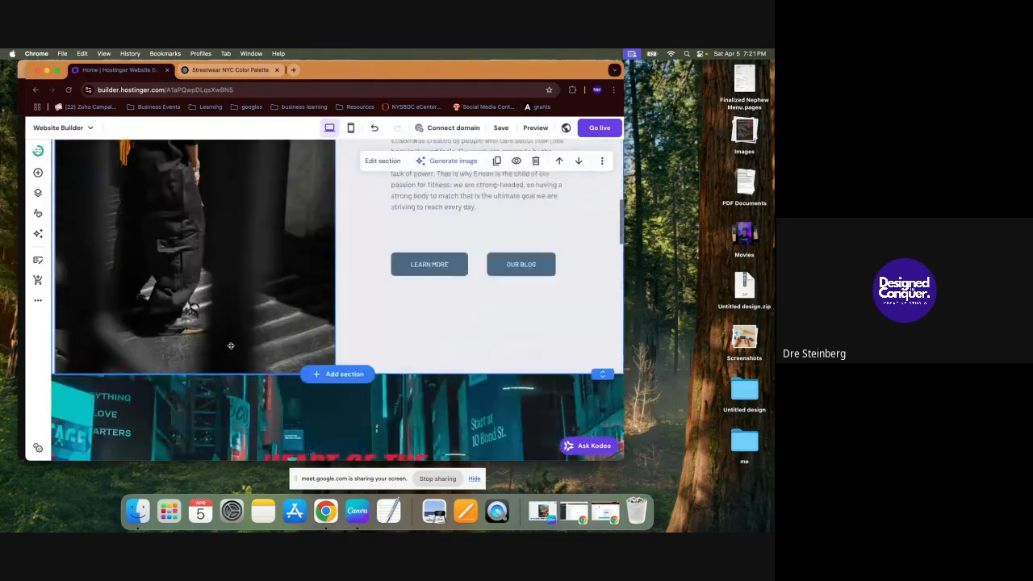
{"action": "left_click", "coordinate": [228, 325]}
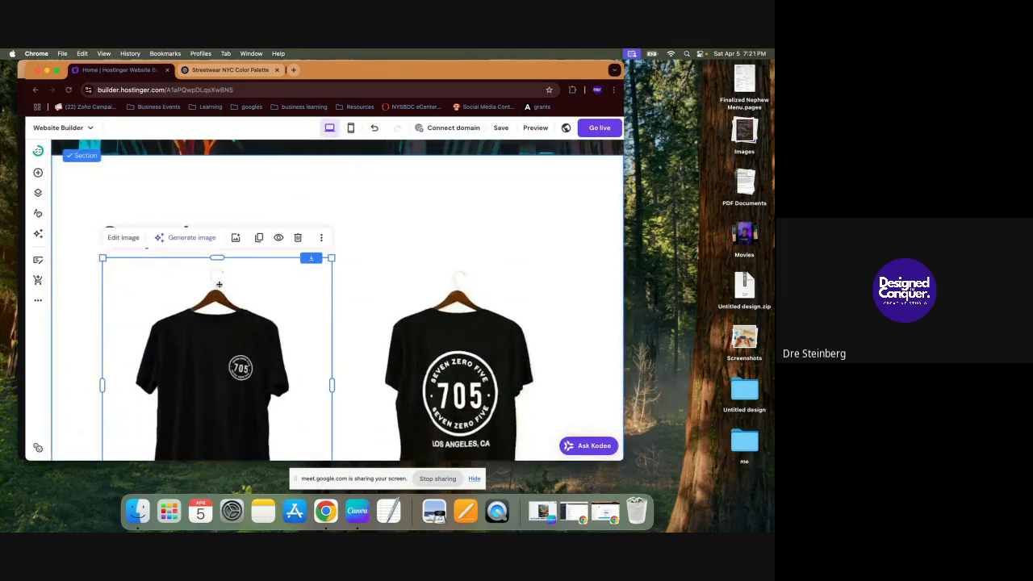
{"action": "left_click", "coordinate": [134, 238]}
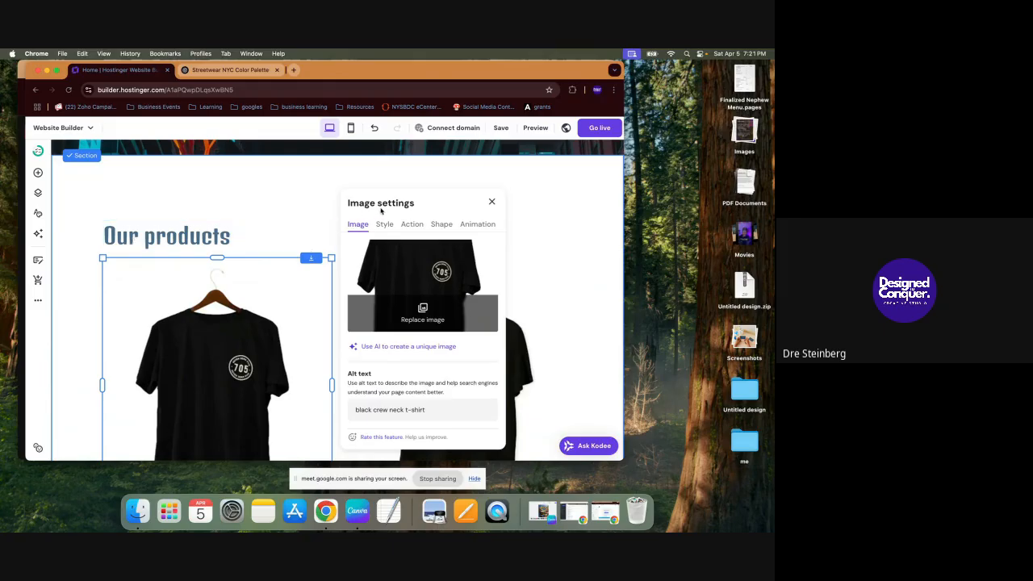
{"action": "left_click", "coordinate": [413, 225]}
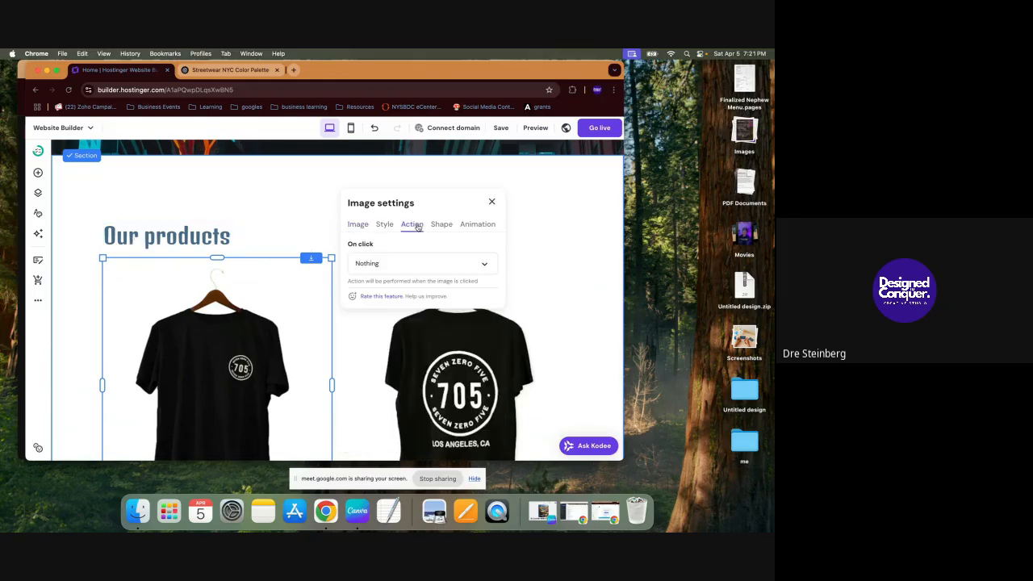
{"action": "left_click", "coordinate": [395, 266]}
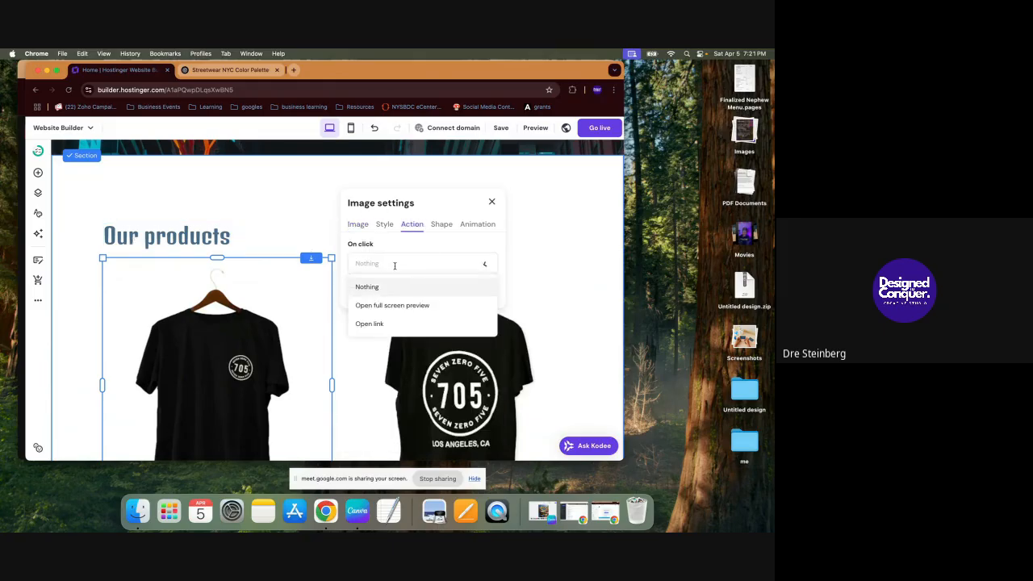
{"action": "left_click", "coordinate": [401, 323]}
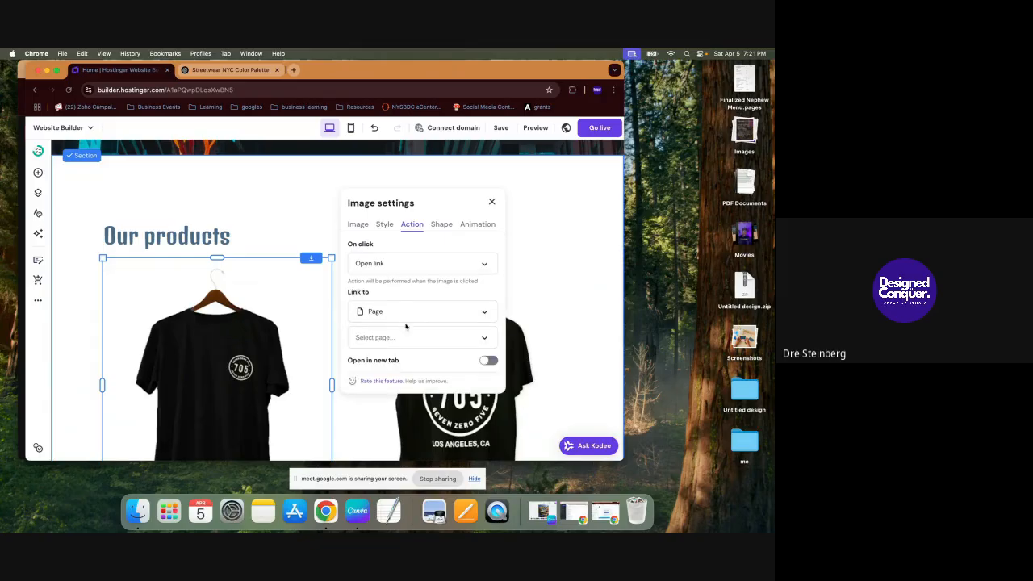
Step: Choose the Cookies Protein Bar page as the link target of the front-view T-shirt image
{"action": "left_click", "coordinate": [404, 337]}
{"action": "scroll", "coordinate": [397, 416], "scroll_direction": "down", "scroll_amount": 2}
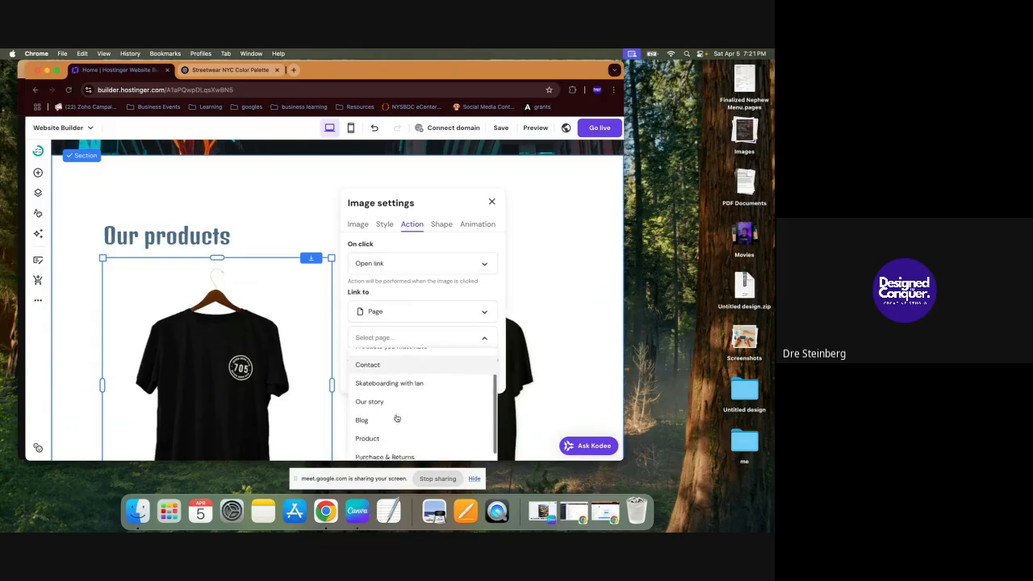
{"action": "scroll", "coordinate": [397, 418], "scroll_direction": "down", "scroll_amount": 5}
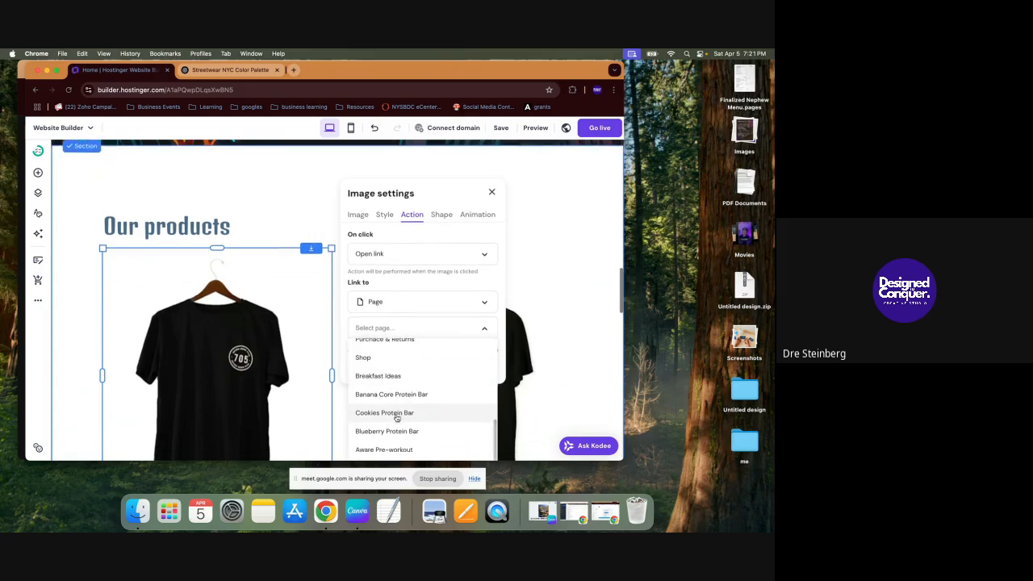
{"action": "scroll", "coordinate": [397, 417], "scroll_direction": "down", "scroll_amount": 2}
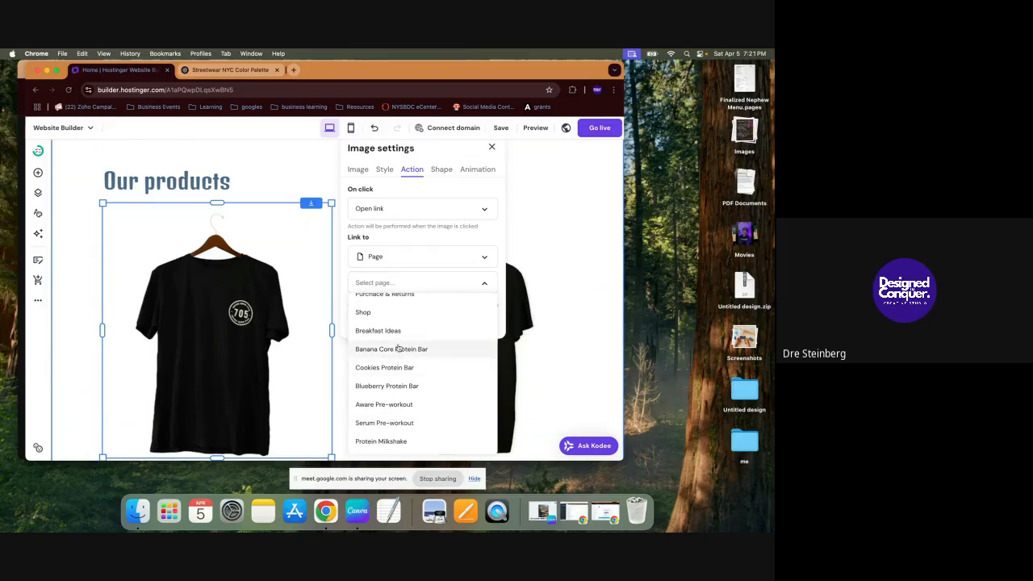
{"action": "scroll", "coordinate": [395, 401], "scroll_direction": "down", "scroll_amount": 1}
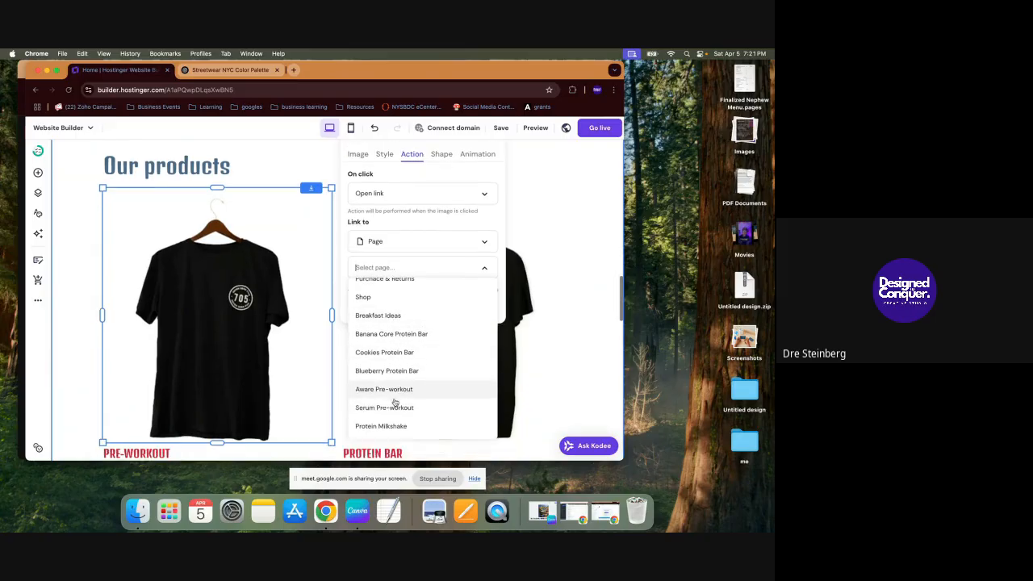
{"action": "left_click", "coordinate": [399, 354]}
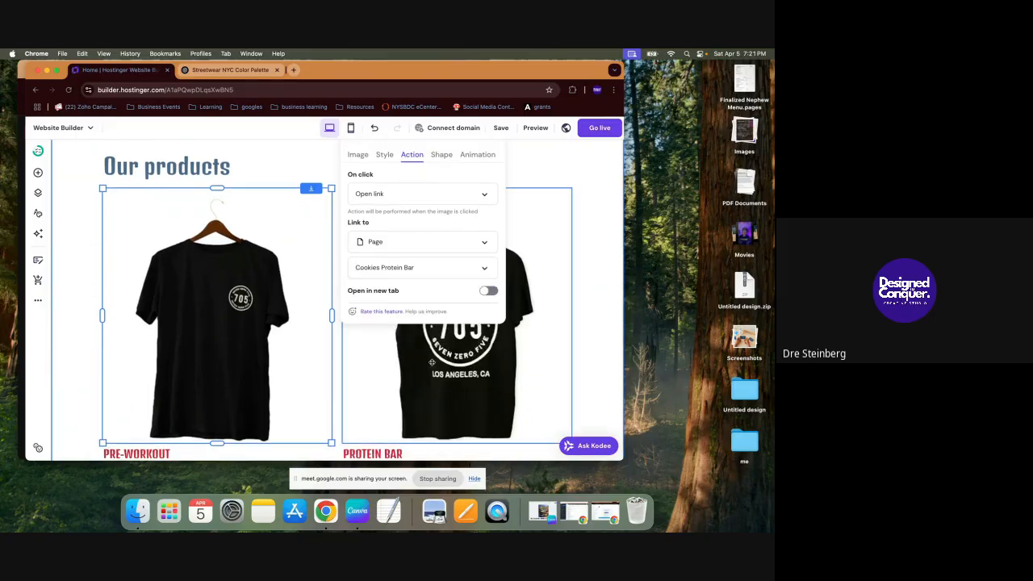
Step: Set the on-click action of the back-view T-shirt image above Protein Bar to open a link
{"action": "left_click", "coordinate": [432, 362]}
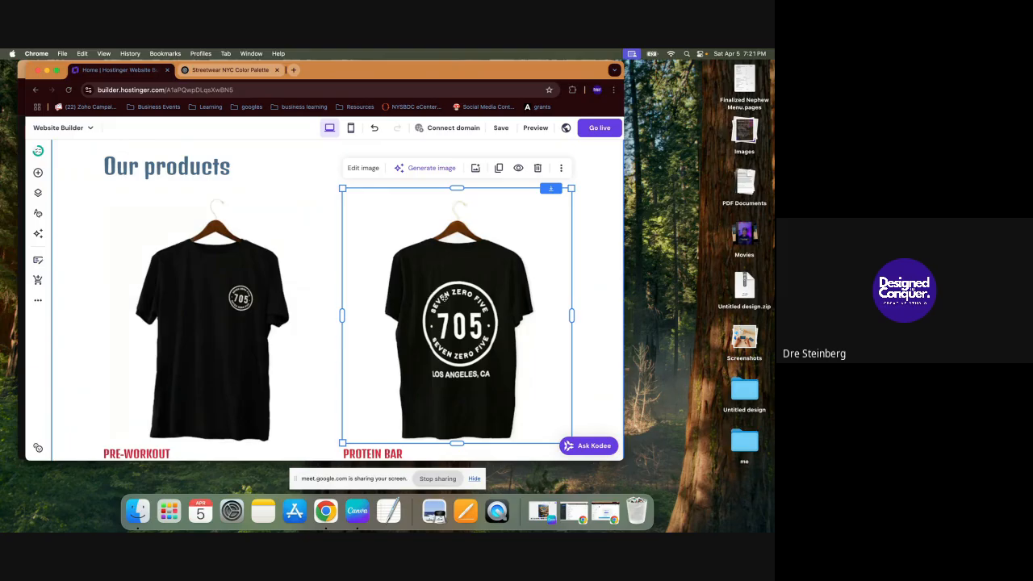
{"action": "left_click", "coordinate": [367, 168]}
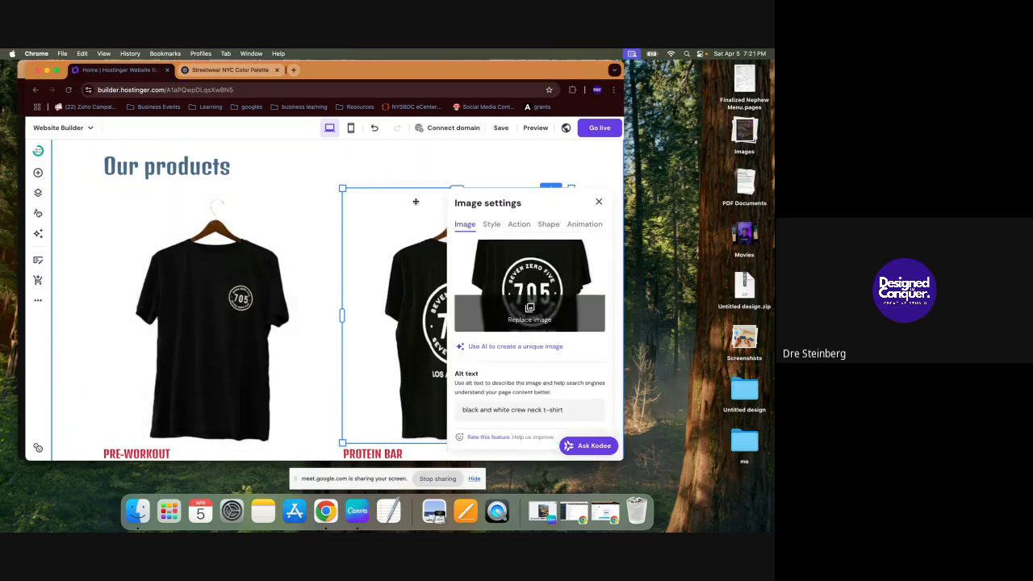
{"action": "left_click", "coordinate": [519, 224]}
{"action": "left_click", "coordinate": [521, 262]}
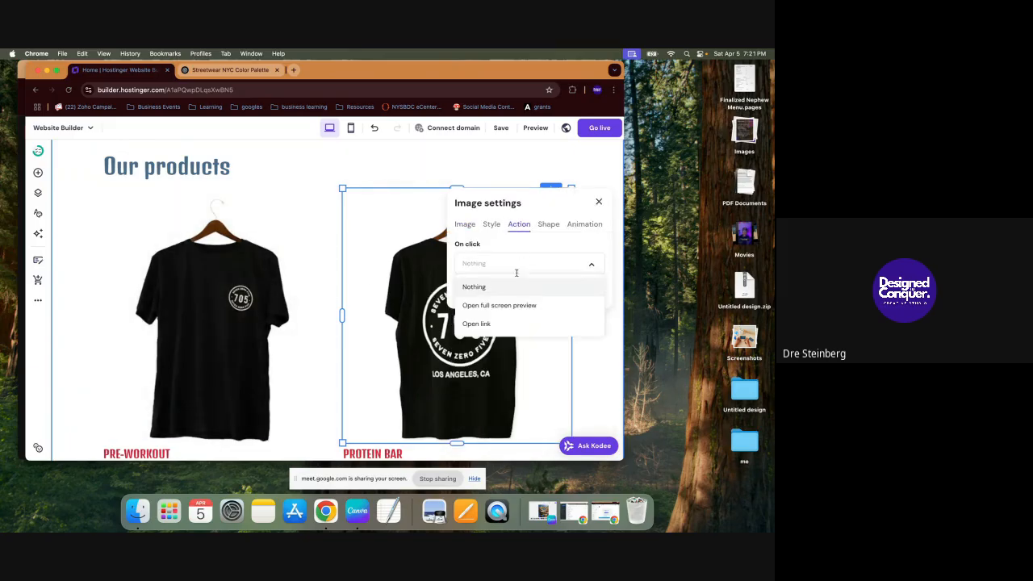
{"action": "left_click", "coordinate": [502, 323]}
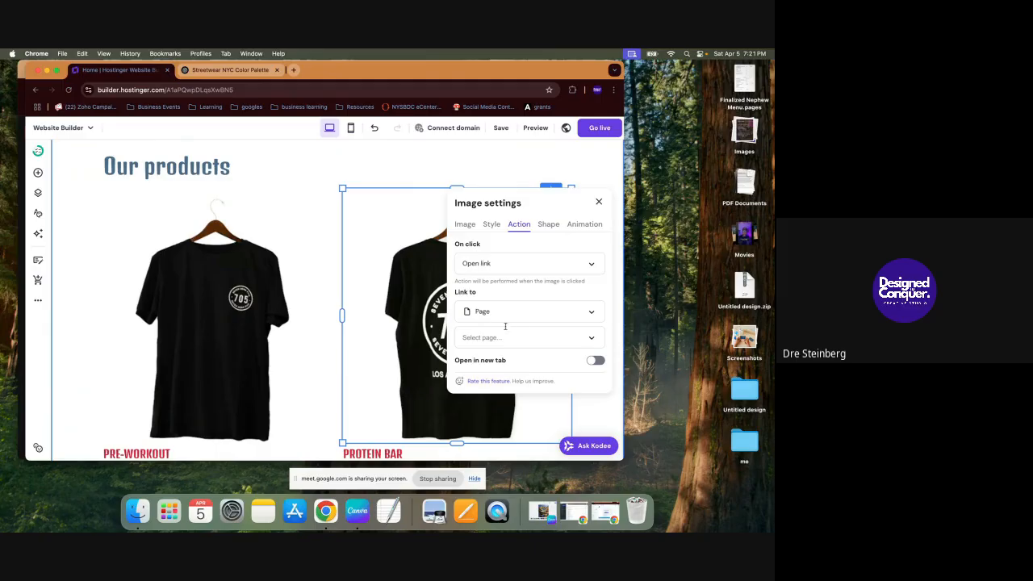
Step: Link the back-view T-shirt image to the Cookies Protein Bar page and close its image settings
{"action": "left_click", "coordinate": [521, 315]}
{"action": "scroll", "coordinate": [473, 367], "scroll_direction": "down", "scroll_amount": 1}
{"action": "left_click", "coordinate": [531, 283]}
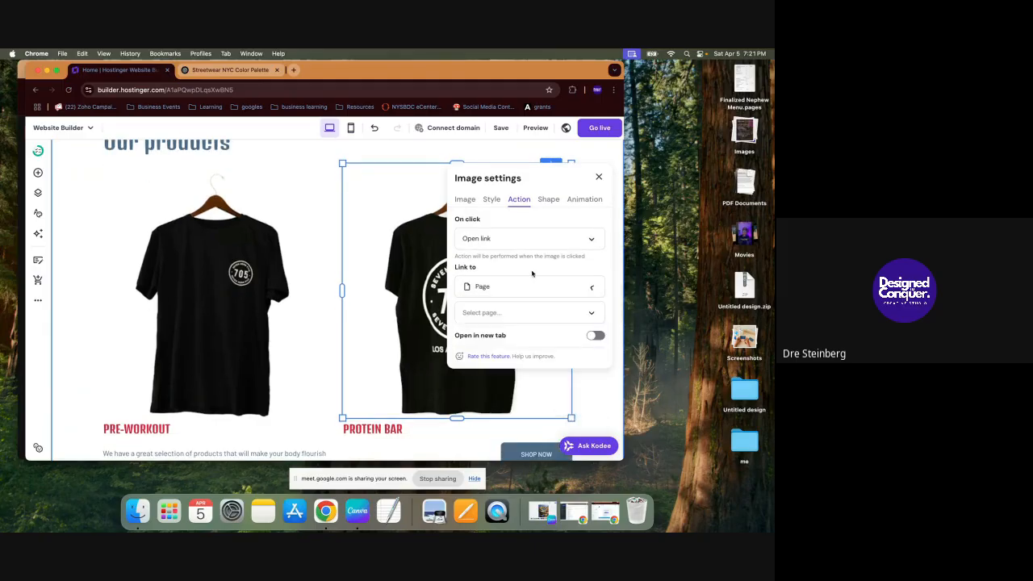
{"action": "left_click", "coordinate": [521, 312]}
{"action": "scroll", "coordinate": [500, 412], "scroll_direction": "down", "scroll_amount": 3}
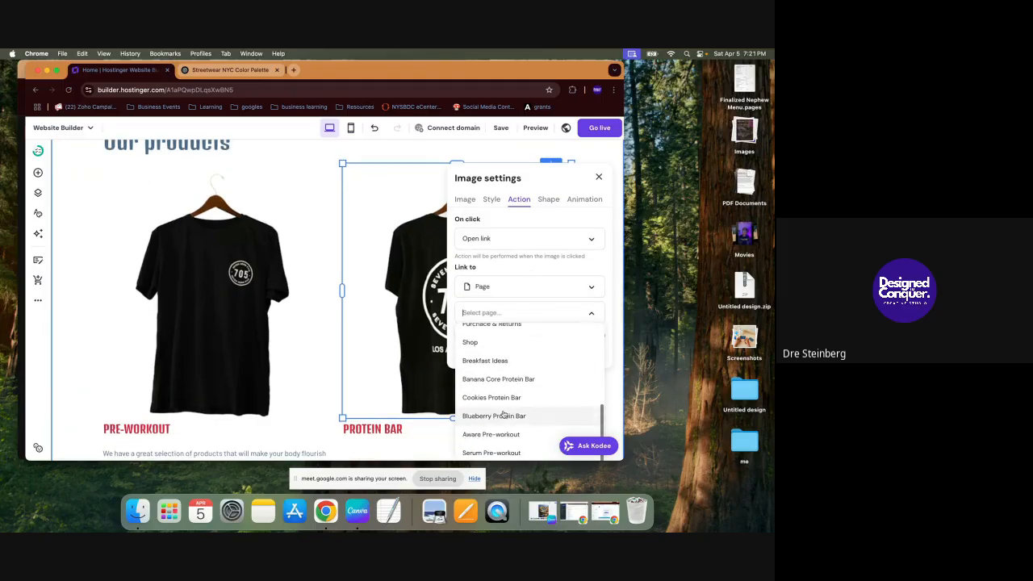
{"action": "left_click", "coordinate": [502, 397]}
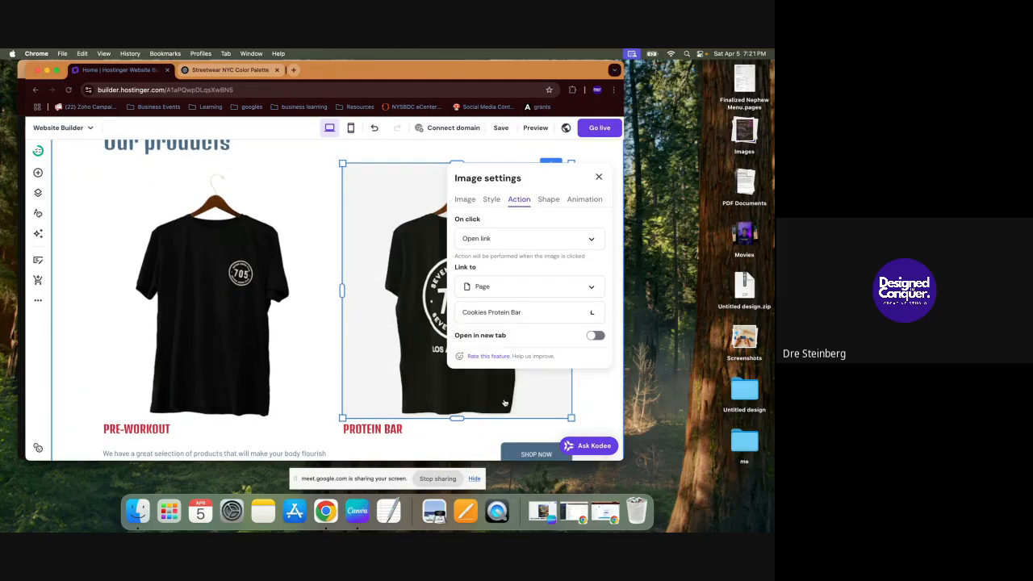
{"action": "left_click", "coordinate": [448, 440]}
Step: Preview the home page, test a T-shirt image's link, look over the Cookies Protein Bar page and return to the editor
{"action": "scroll", "coordinate": [448, 440], "scroll_direction": "down", "scroll_amount": 5}
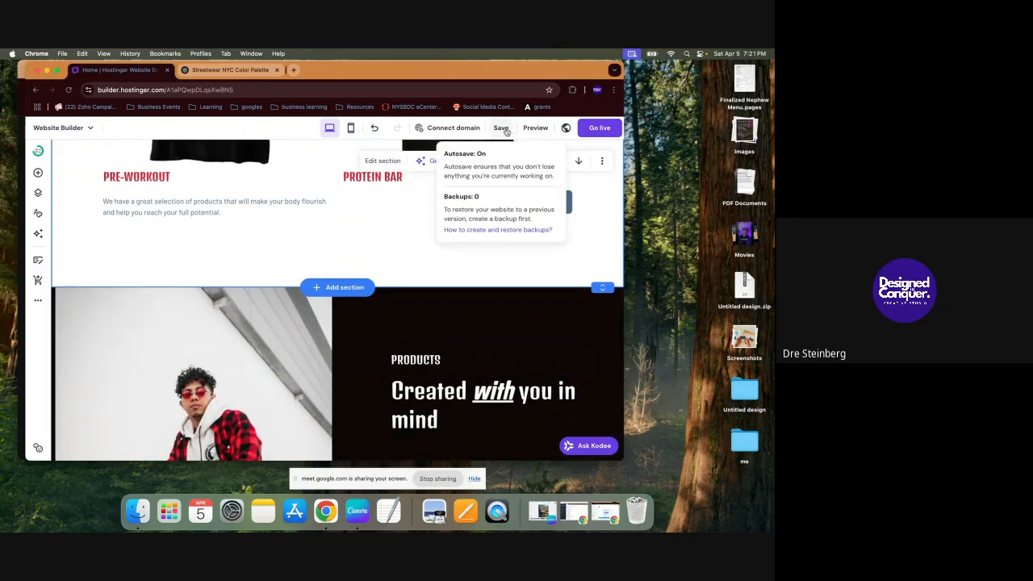
{"action": "left_click", "coordinate": [535, 127]}
{"action": "scroll", "coordinate": [374, 283], "scroll_direction": "down", "scroll_amount": 15}
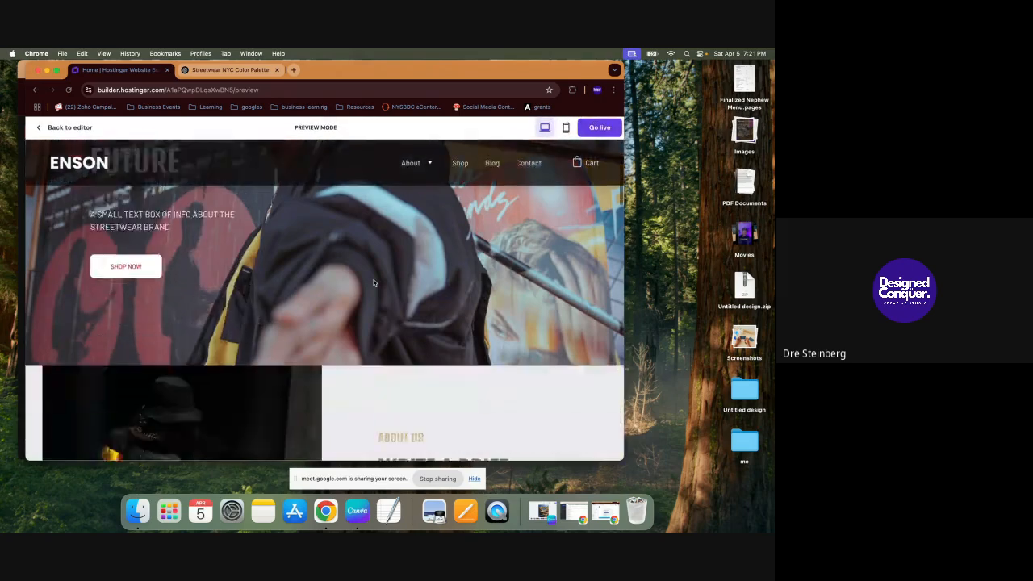
{"action": "scroll", "coordinate": [373, 282], "scroll_direction": "down", "scroll_amount": 4}
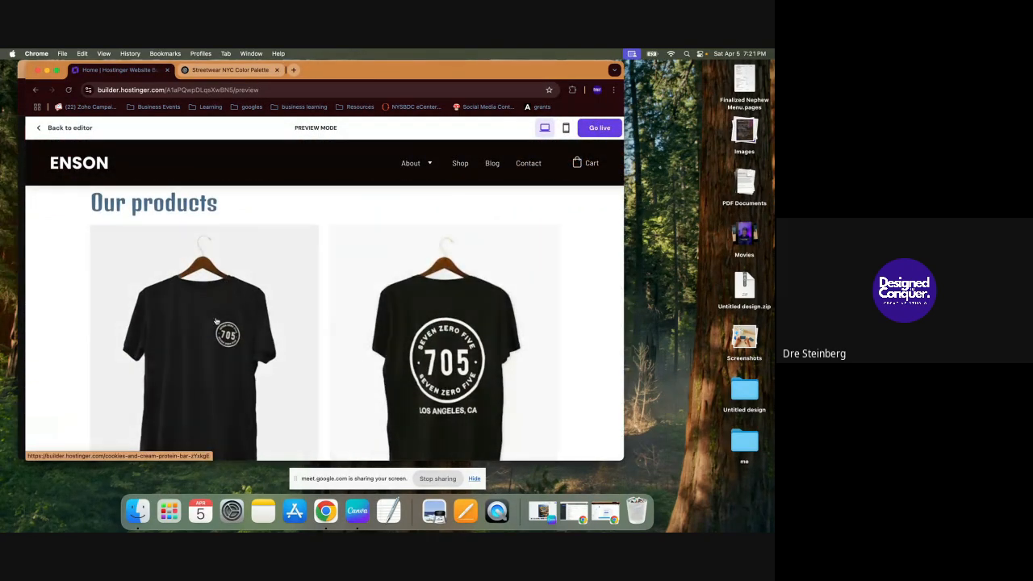
{"action": "scroll", "coordinate": [242, 307], "scroll_direction": "down", "scroll_amount": 10}
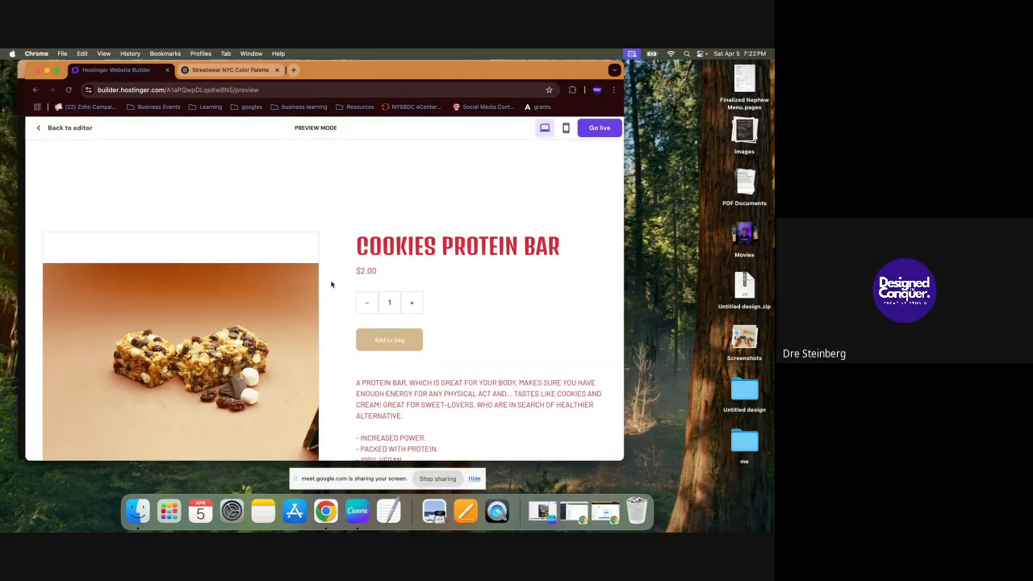
{"action": "scroll", "coordinate": [265, 237], "scroll_direction": "down", "scroll_amount": 3}
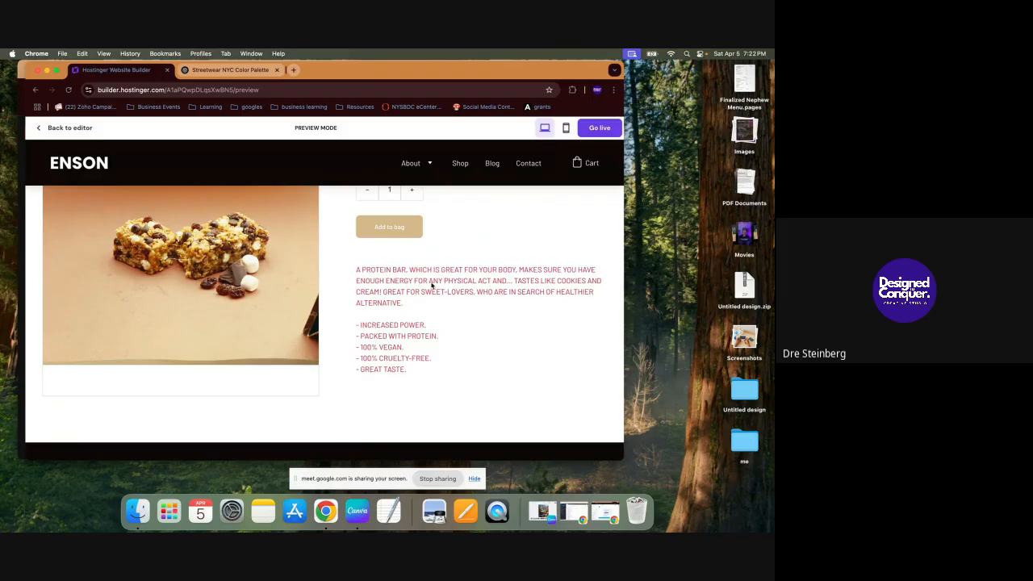
{"action": "scroll", "coordinate": [299, 291], "scroll_direction": "up", "scroll_amount": 3}
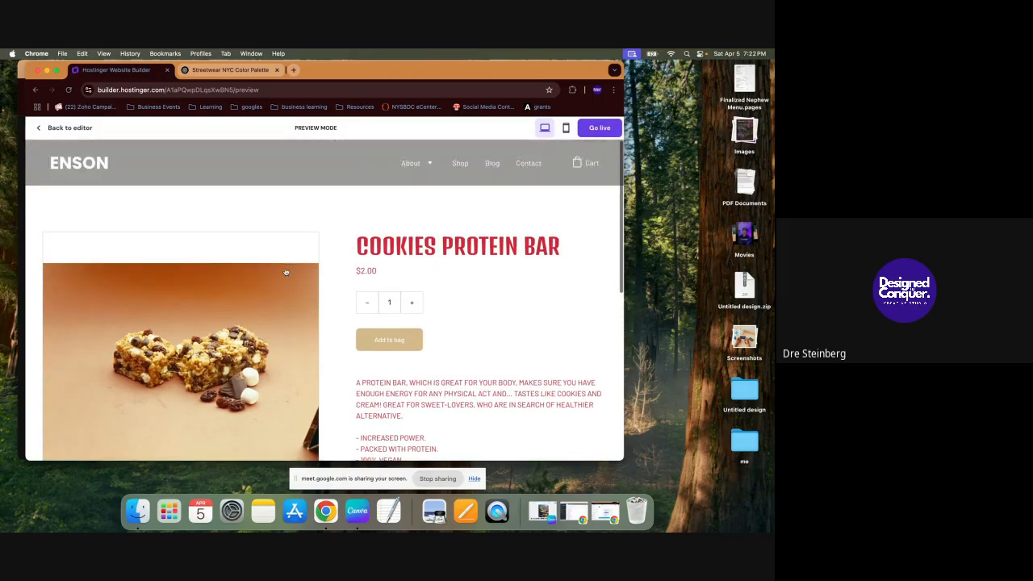
{"action": "left_click", "coordinate": [46, 128]}
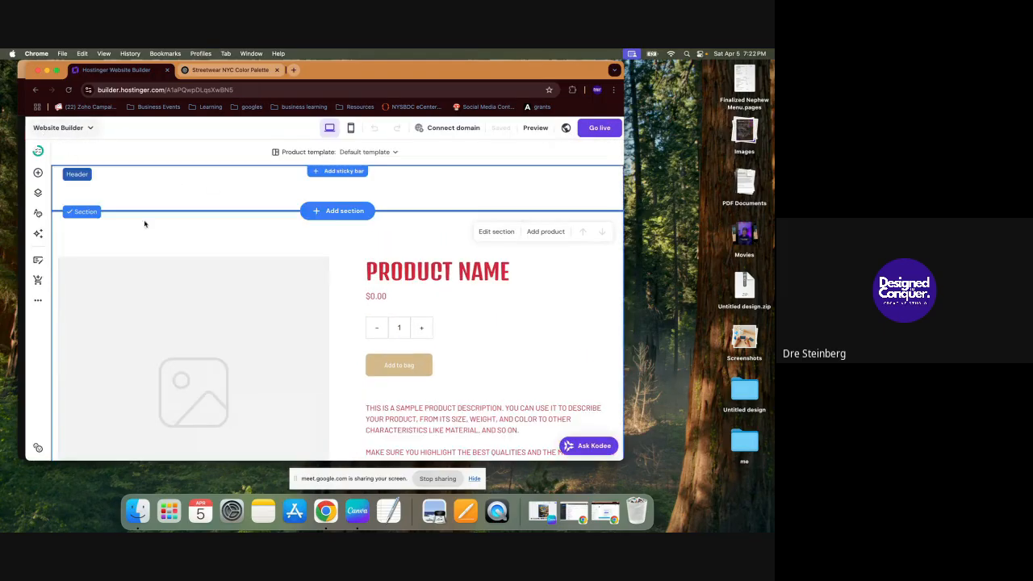
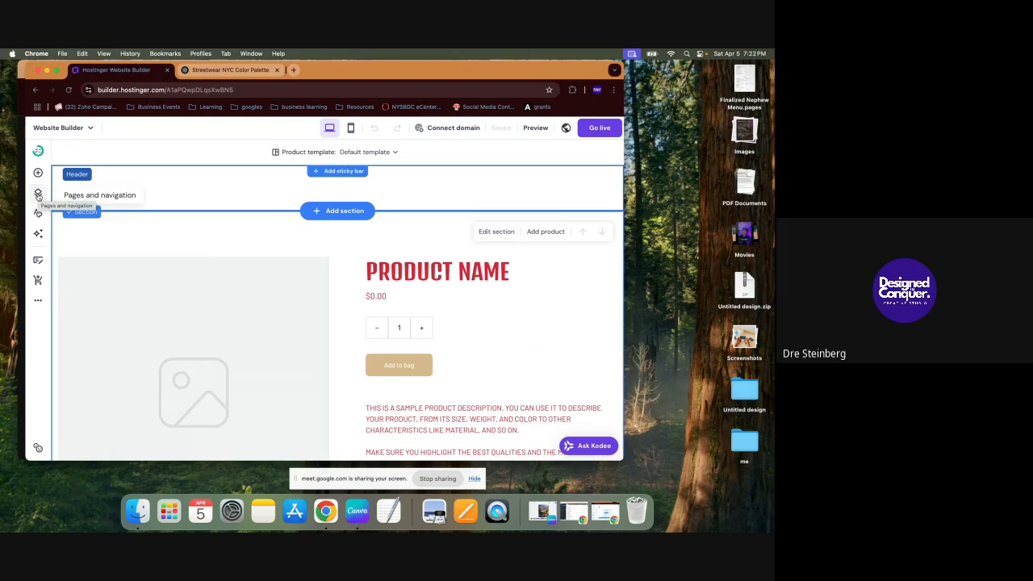
Step: Look through the site's page list and open the Home page from the pages hidden from navigation
{"action": "left_click", "coordinate": [37, 194]}
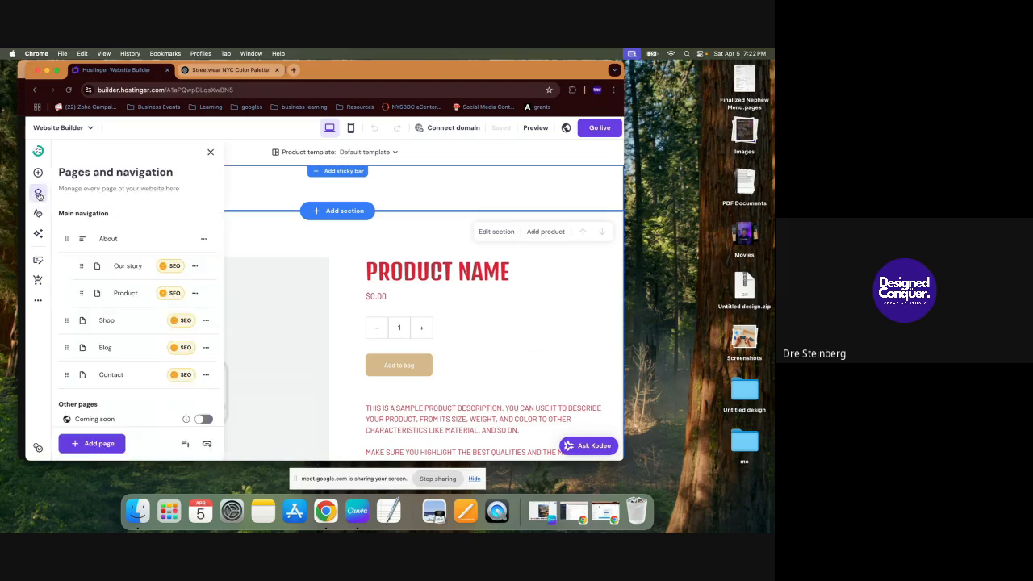
{"action": "scroll", "coordinate": [133, 318], "scroll_direction": "down", "scroll_amount": 1}
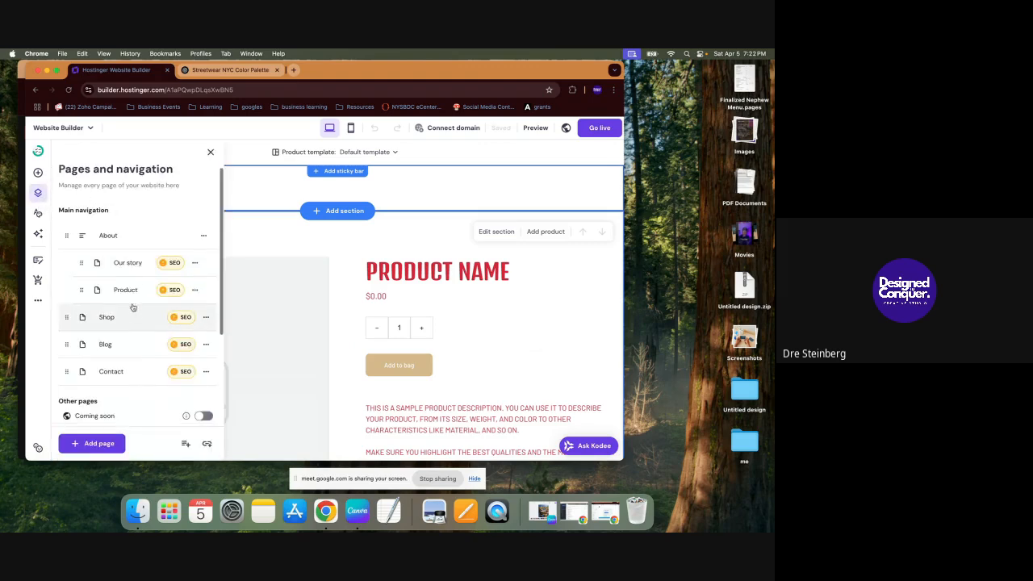
{"action": "scroll", "coordinate": [134, 386], "scroll_direction": "down", "scroll_amount": 3}
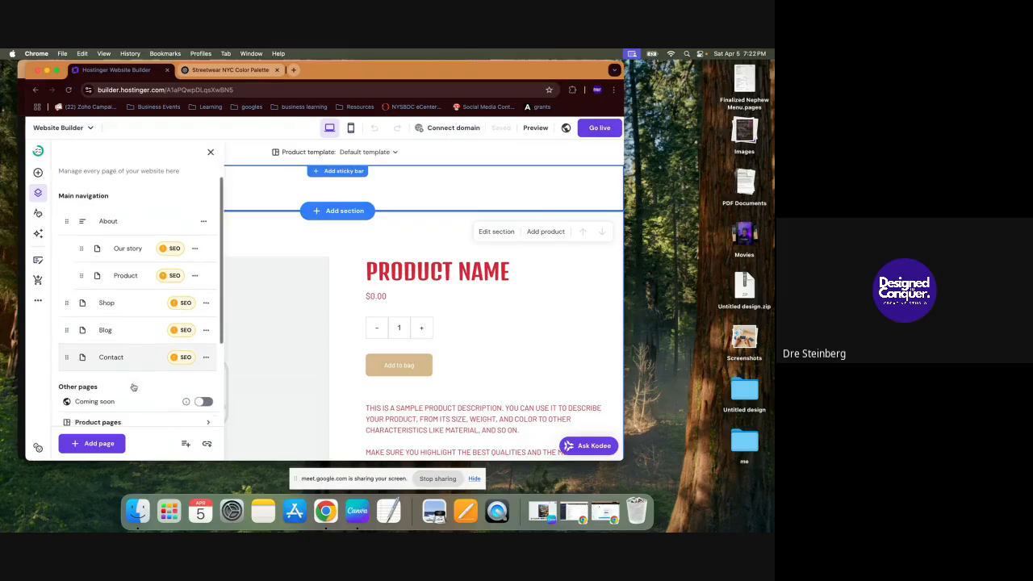
{"action": "scroll", "coordinate": [133, 386], "scroll_direction": "down", "scroll_amount": 4}
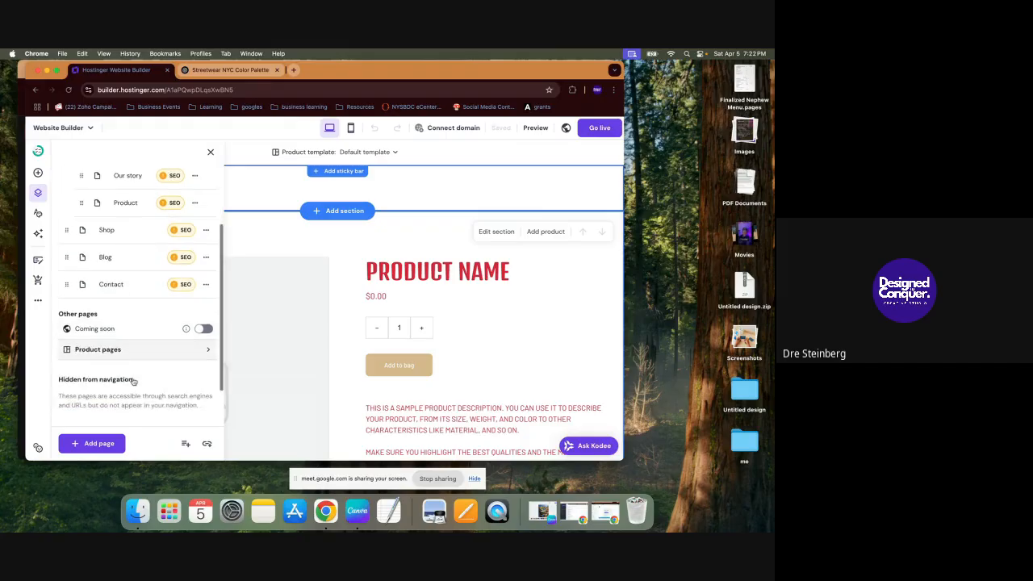
{"action": "left_click", "coordinate": [107, 387]}
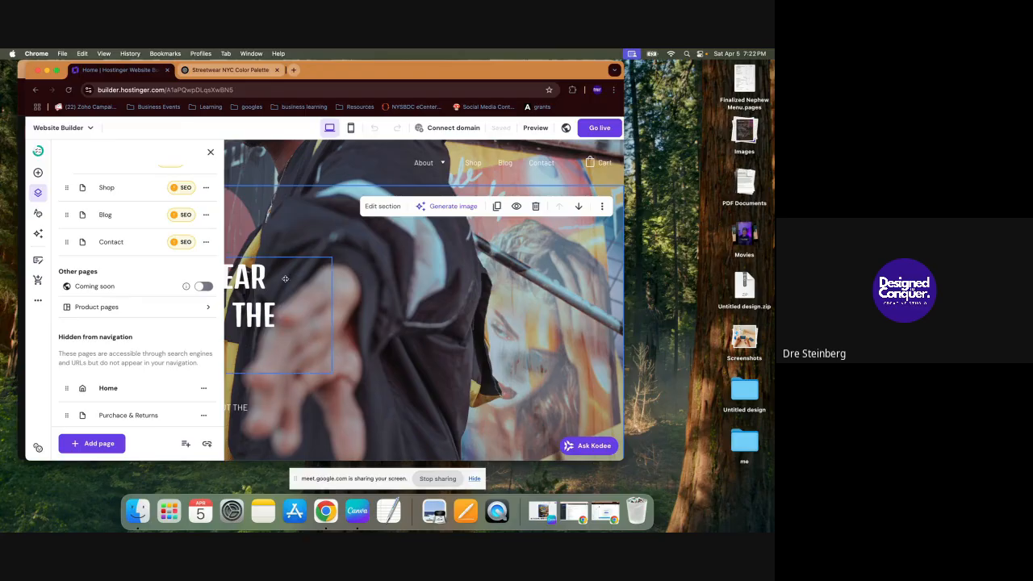
Step: Open the Shop page for editing, close the page list and look over its "Browse our selection" section
{"action": "scroll", "coordinate": [136, 242], "scroll_direction": "up", "scroll_amount": 5}
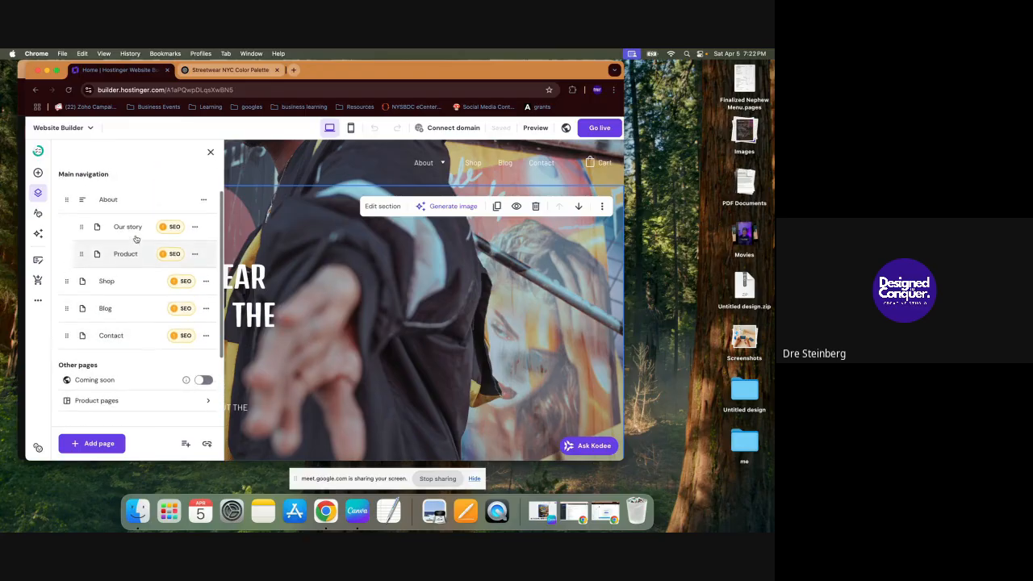
{"action": "left_click", "coordinate": [137, 289]}
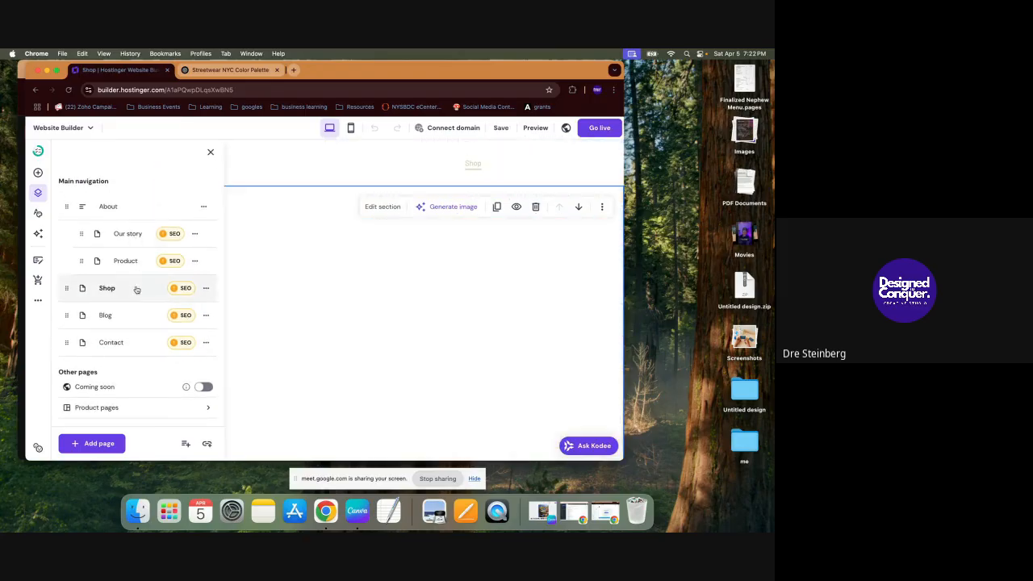
{"action": "left_click", "coordinate": [211, 152]}
{"action": "scroll", "coordinate": [236, 264], "scroll_direction": "down", "scroll_amount": 3}
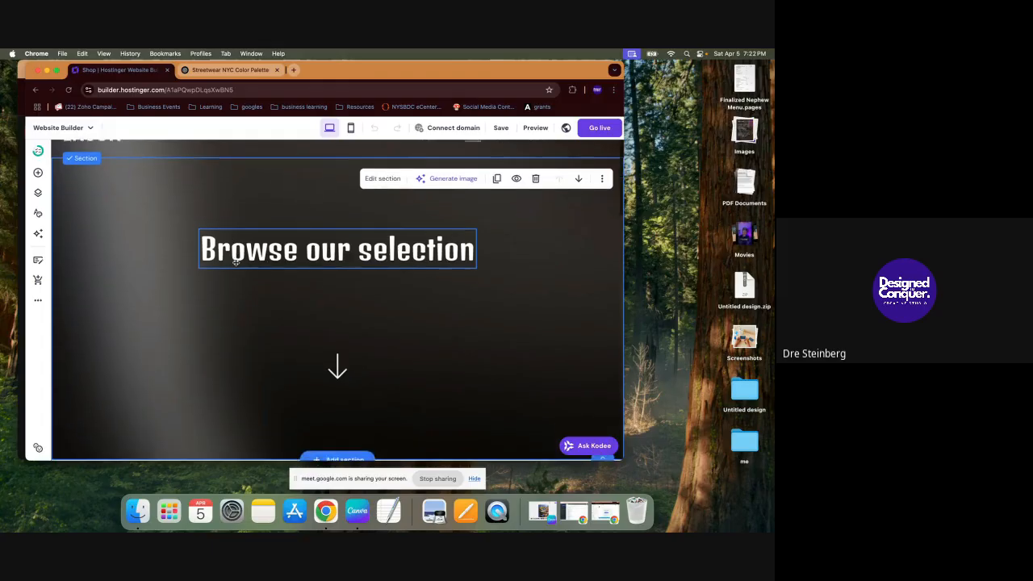
{"action": "scroll", "coordinate": [236, 264], "scroll_direction": "down", "scroll_amount": 2}
{"action": "scroll", "coordinate": [236, 265], "scroll_direction": "up", "scroll_amount": 5}
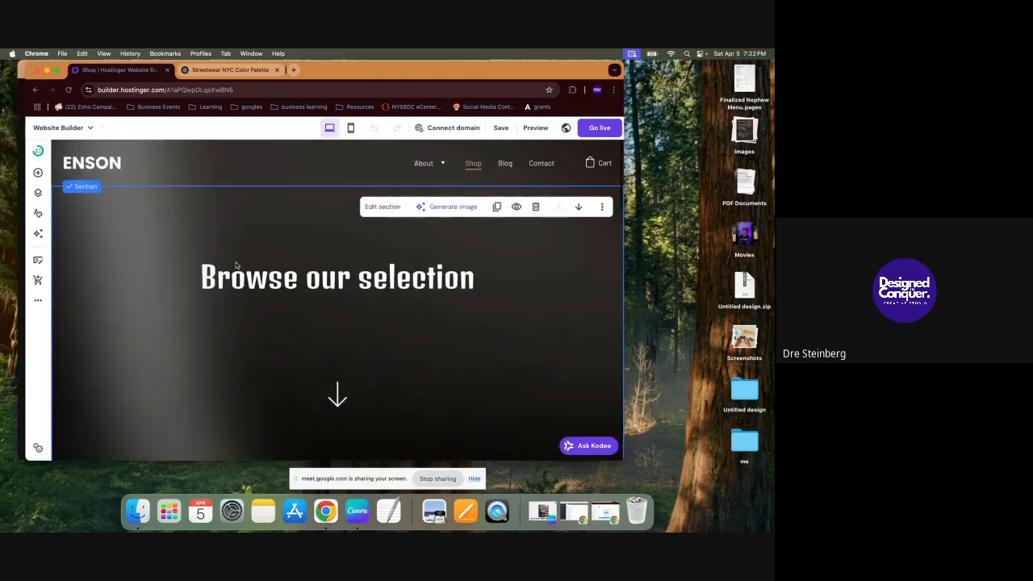
Step: Open the layout settings of the Shop page's product grid section
{"action": "scroll", "coordinate": [236, 263], "scroll_direction": "down", "scroll_amount": 8}
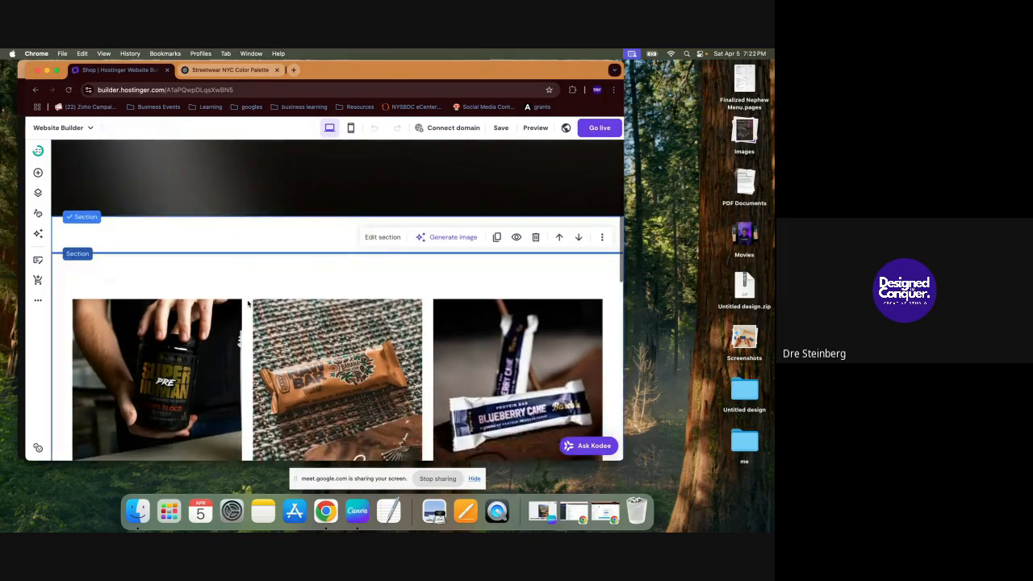
{"action": "left_click", "coordinate": [197, 272]}
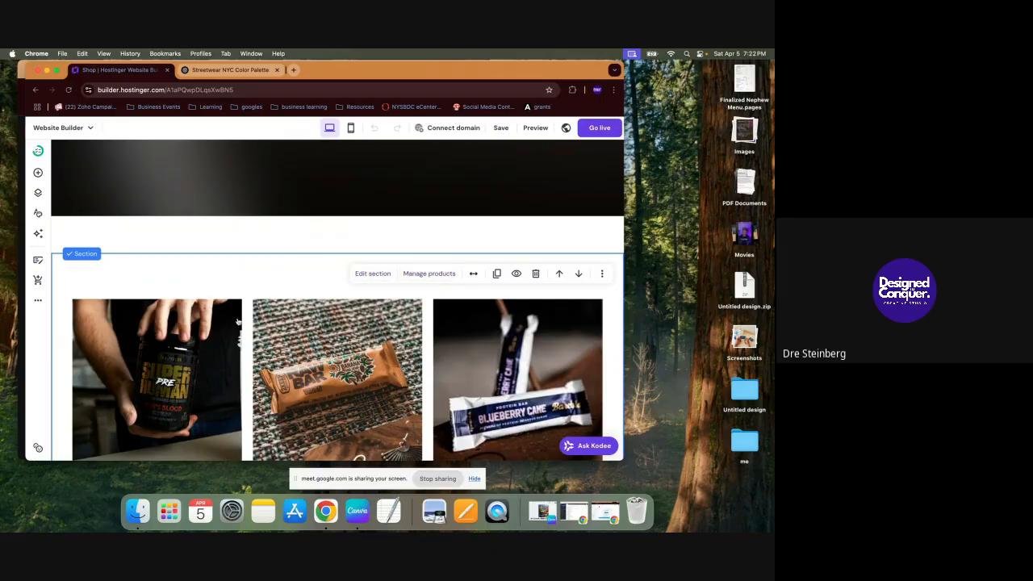
{"action": "scroll", "coordinate": [281, 343], "scroll_direction": "down", "scroll_amount": 2}
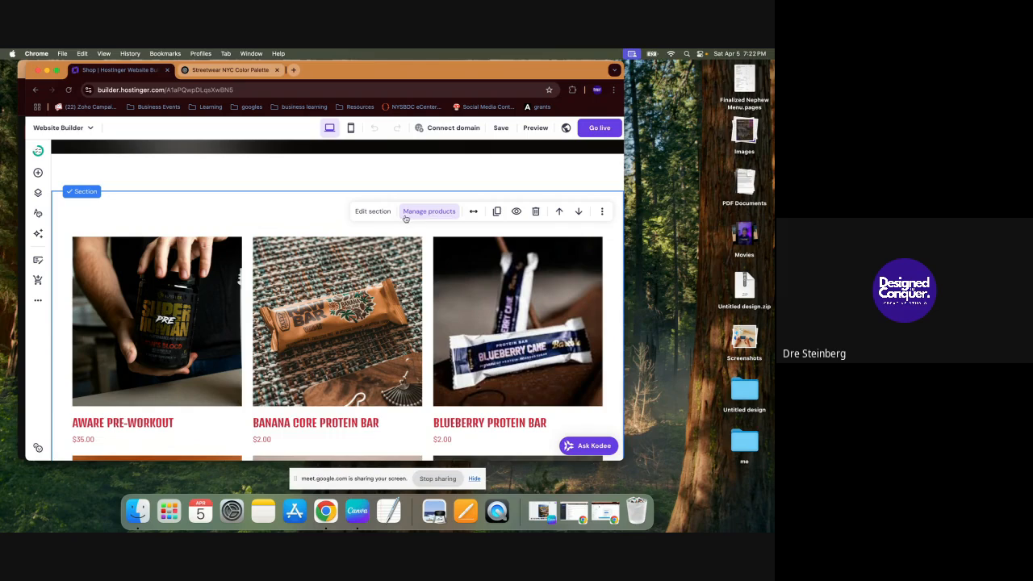
{"action": "left_click", "coordinate": [375, 212]}
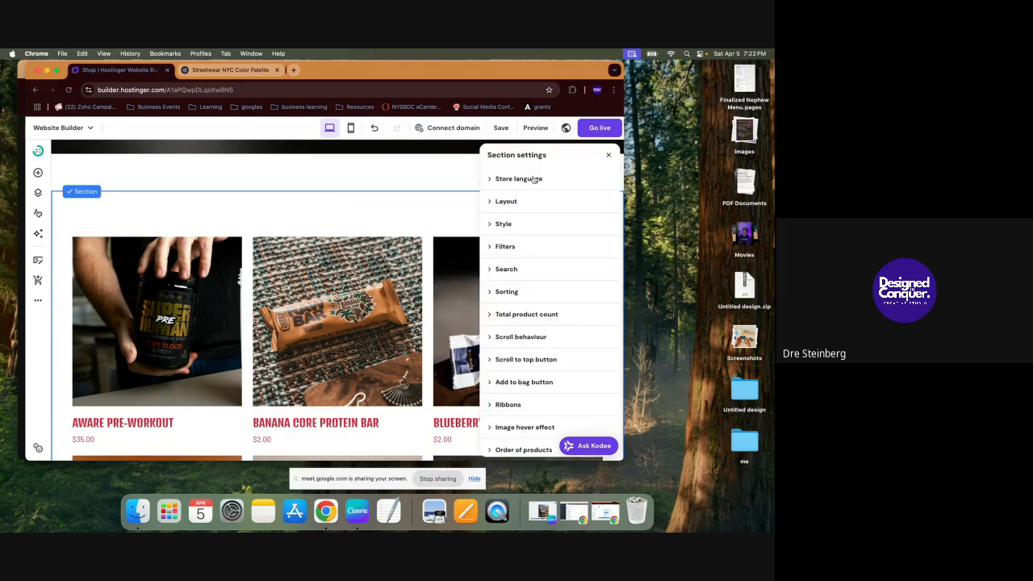
{"action": "left_click", "coordinate": [528, 203]}
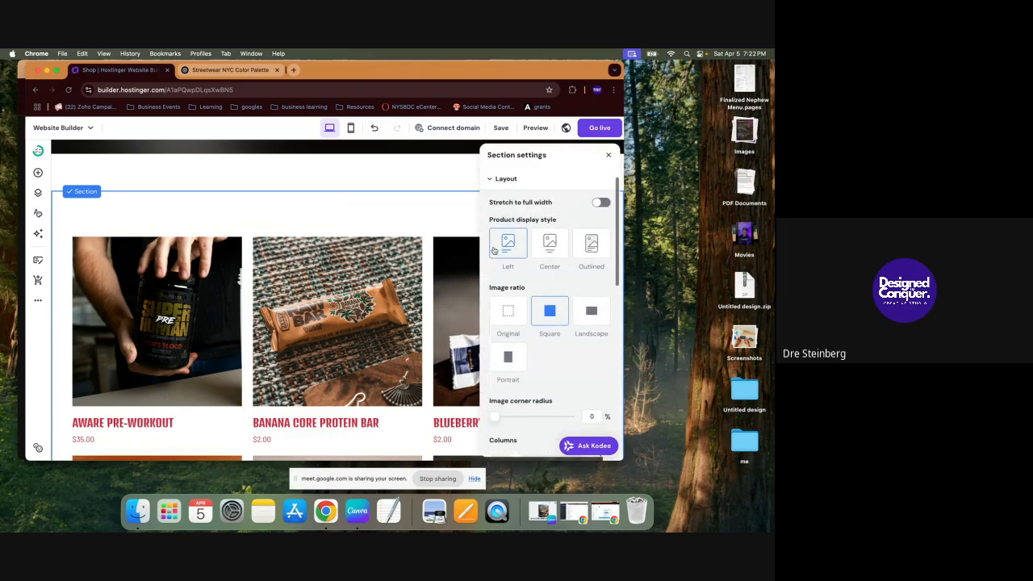
{"action": "scroll", "coordinate": [432, 306], "scroll_direction": "down", "scroll_amount": 1}
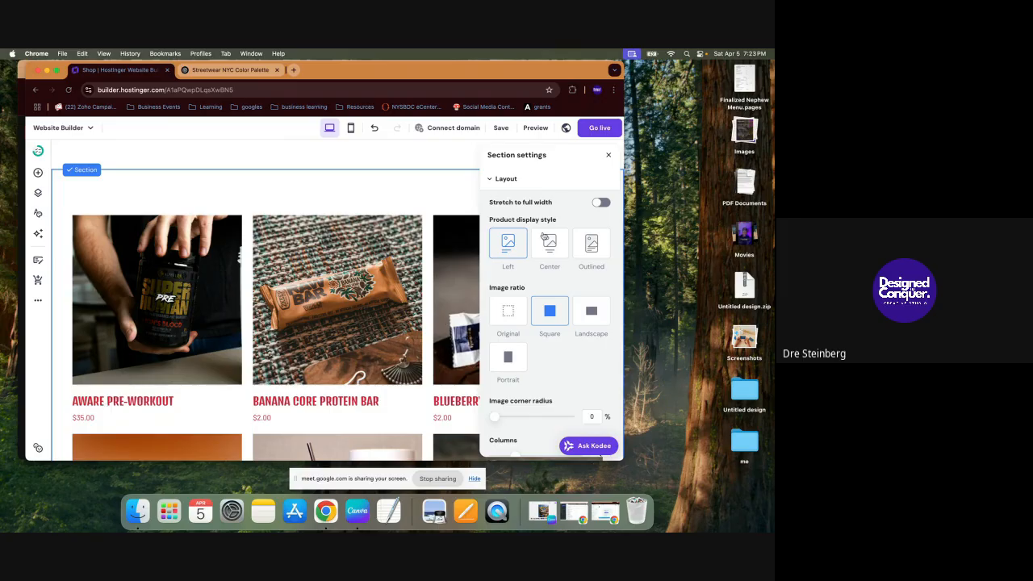
Step: Try the Center and Outlined product display styles on the product grid and return to Left
{"action": "left_click", "coordinate": [557, 251]}
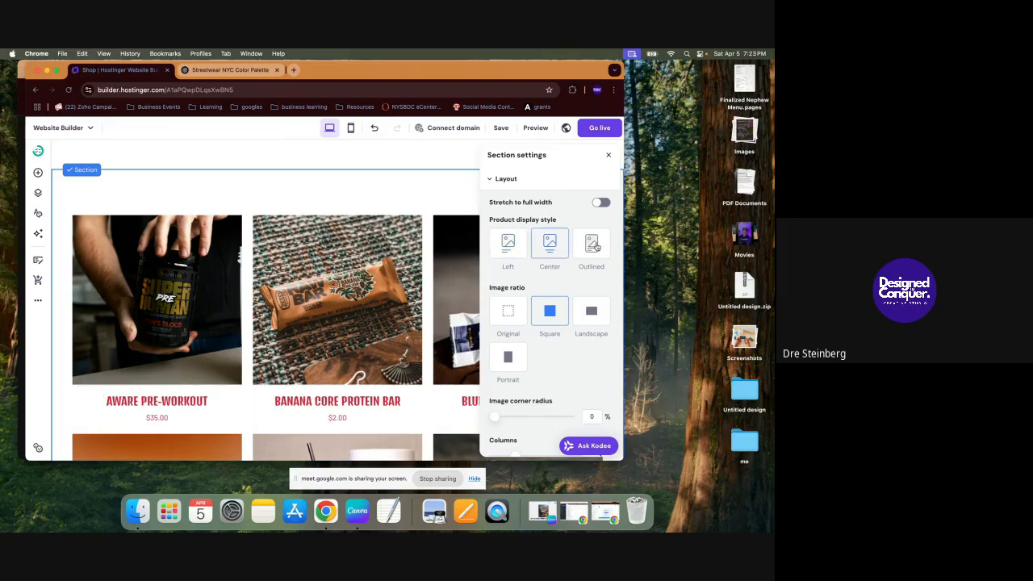
{"action": "left_click", "coordinate": [595, 246]}
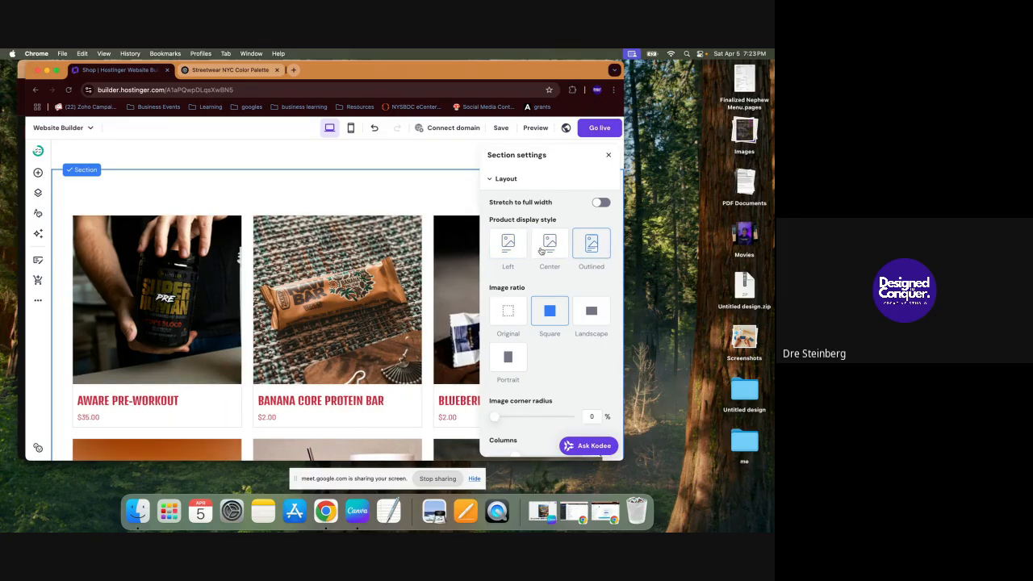
{"action": "left_click", "coordinate": [506, 250]}
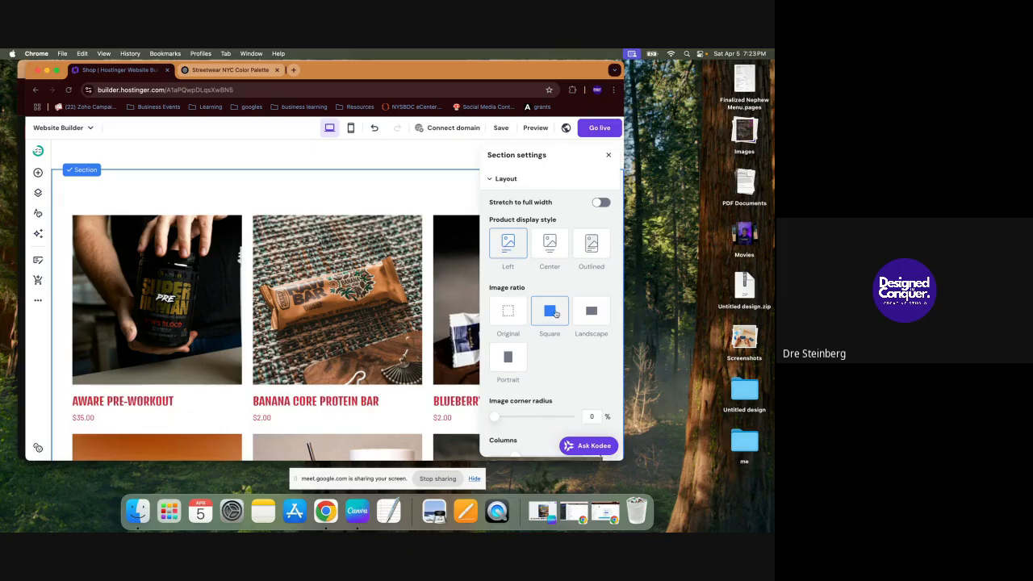
Step: Try the Original and Landscape image ratios on the product grid, compare the product images and return to Square
{"action": "left_click", "coordinate": [515, 315]}
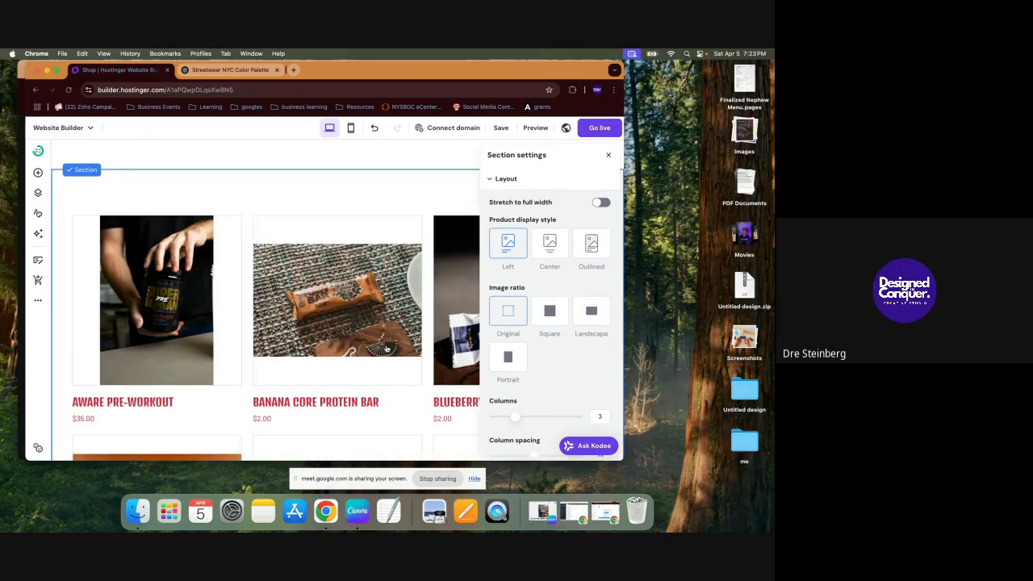
{"action": "scroll", "coordinate": [310, 366], "scroll_direction": "down", "scroll_amount": 3}
{"action": "scroll", "coordinate": [296, 361], "scroll_direction": "down", "scroll_amount": 4}
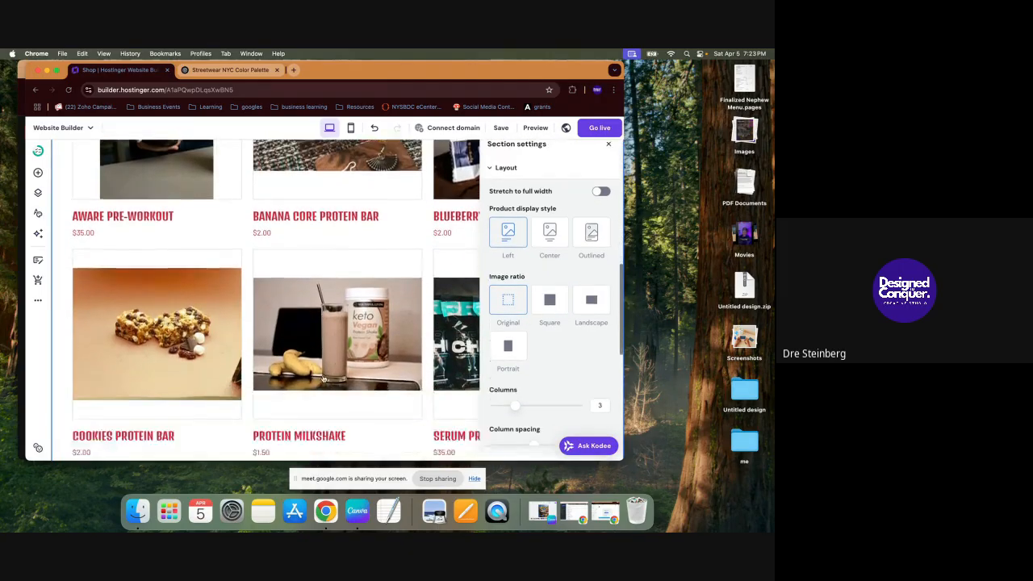
{"action": "scroll", "coordinate": [374, 281], "scroll_direction": "up", "scroll_amount": 5}
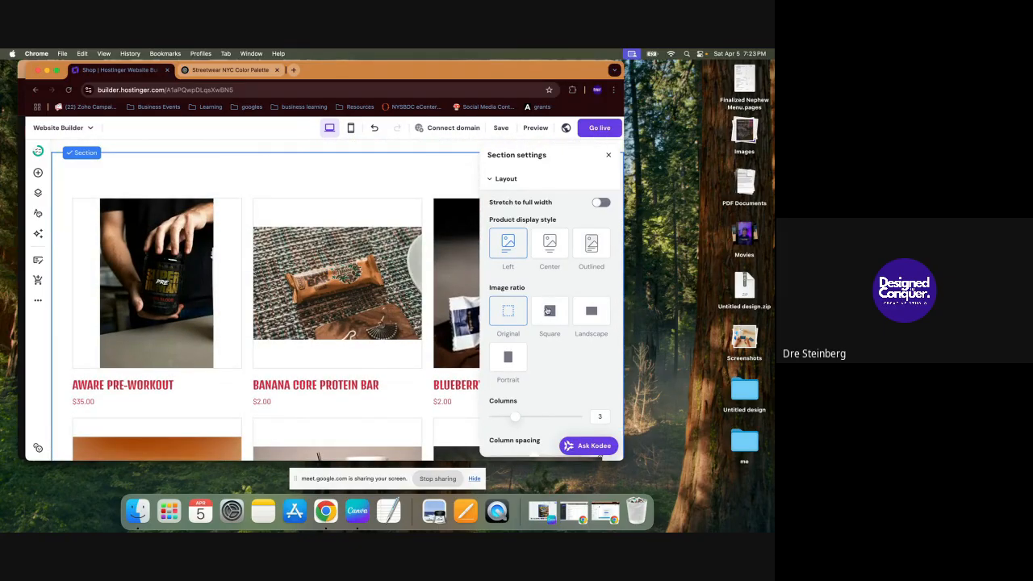
{"action": "left_click", "coordinate": [548, 311]}
{"action": "left_click", "coordinate": [602, 322]}
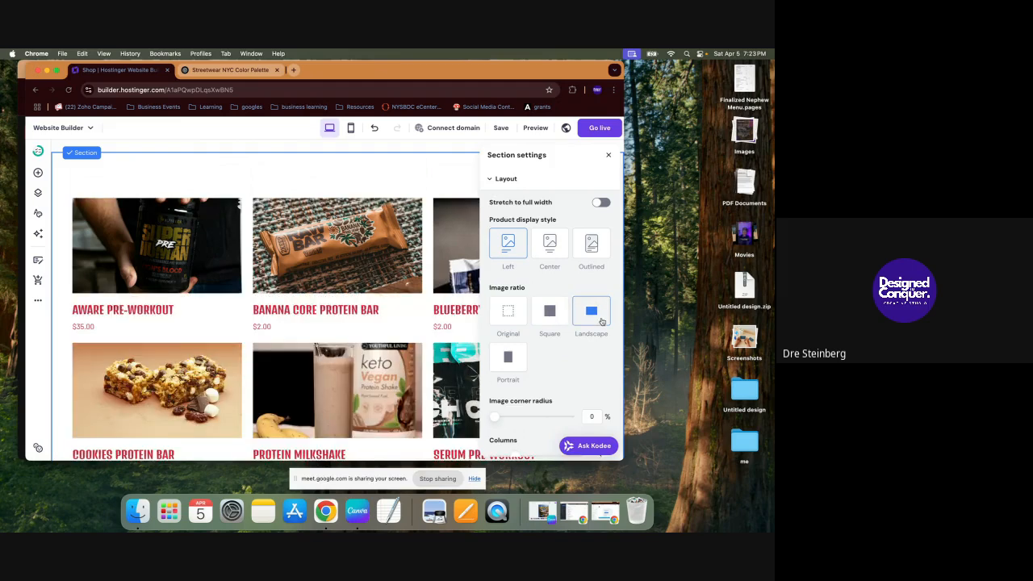
{"action": "scroll", "coordinate": [388, 307], "scroll_direction": "down", "scroll_amount": 2}
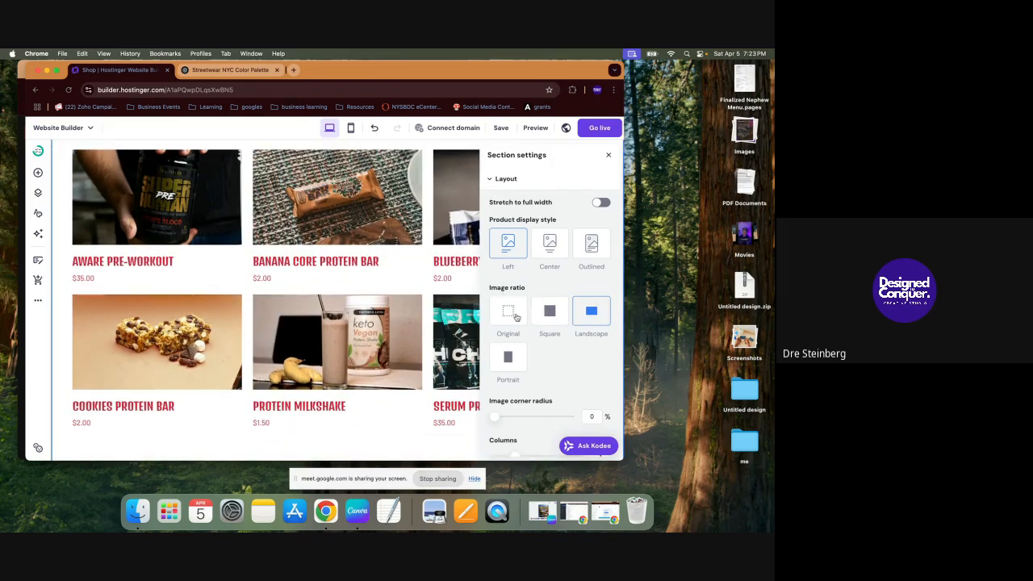
{"action": "left_click", "coordinate": [551, 313]}
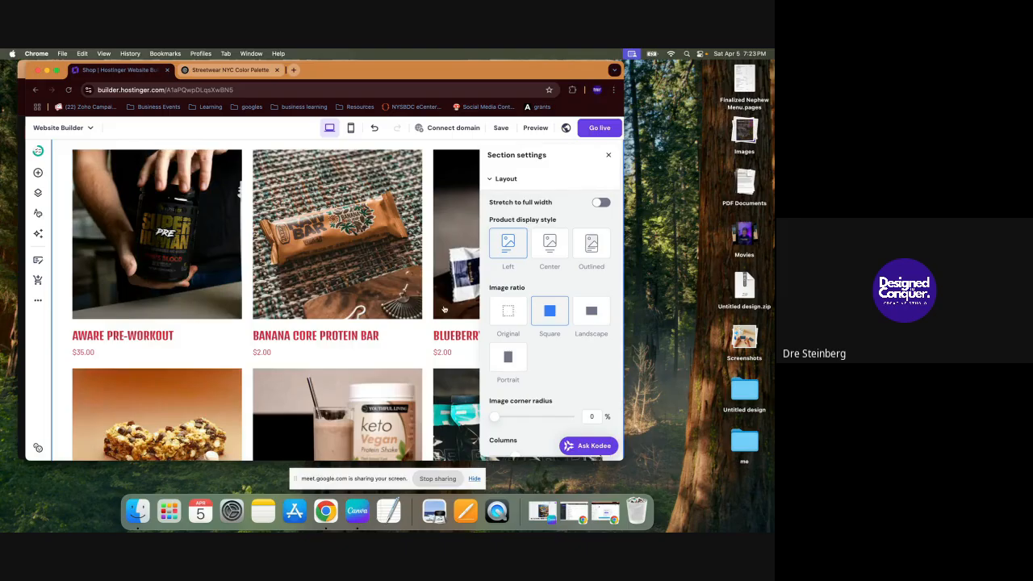
Step: Try out the product grid's image corner radius, columns and column spacing, returning them to 0%, 3 and 24
{"action": "scroll", "coordinate": [518, 300], "scroll_direction": "down", "scroll_amount": 2}
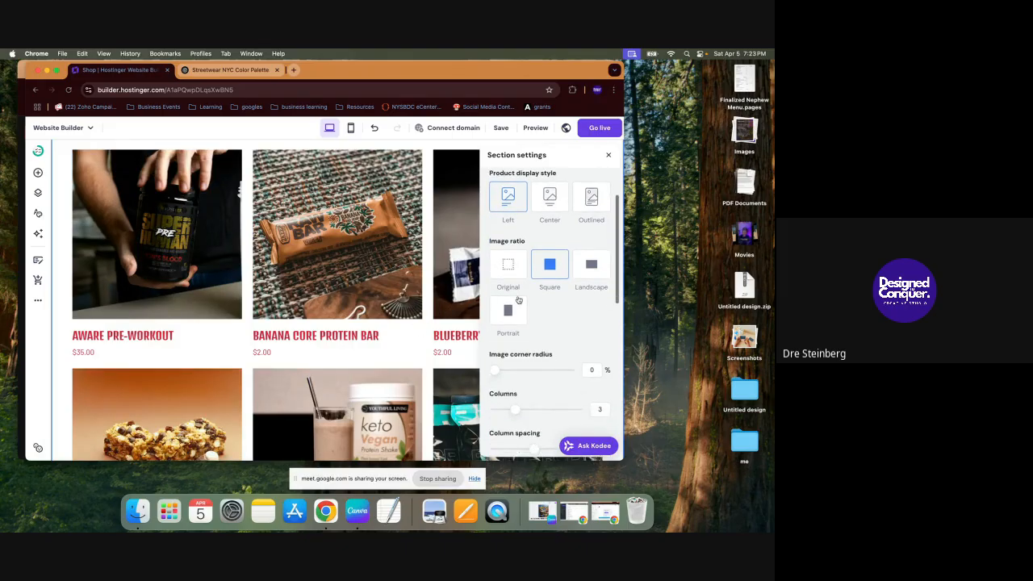
{"action": "scroll", "coordinate": [518, 300], "scroll_direction": "up", "scroll_amount": 1}
{"action": "scroll", "coordinate": [518, 300], "scroll_direction": "down", "scroll_amount": 3}
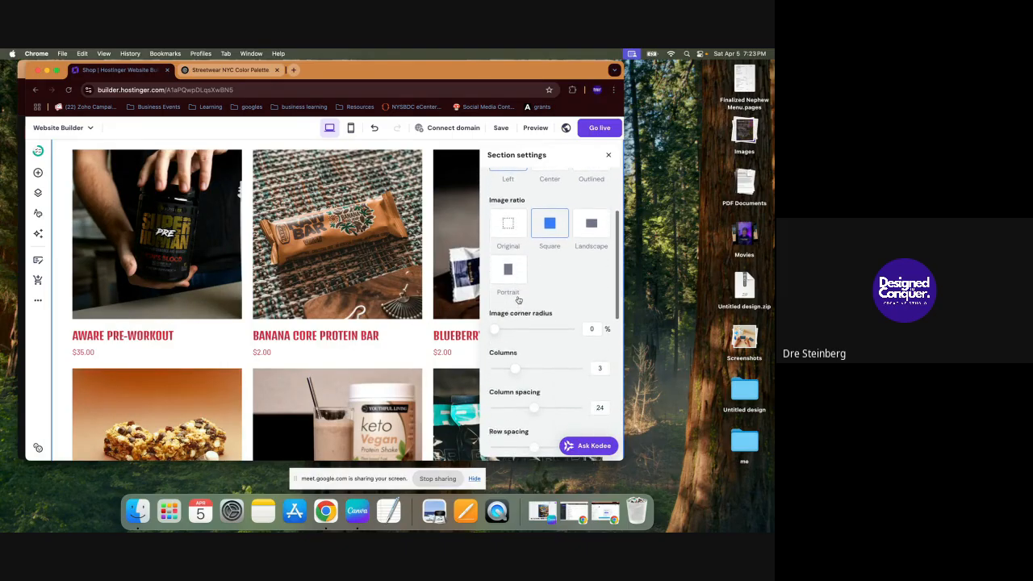
{"action": "scroll", "coordinate": [519, 299], "scroll_direction": "down", "scroll_amount": 2}
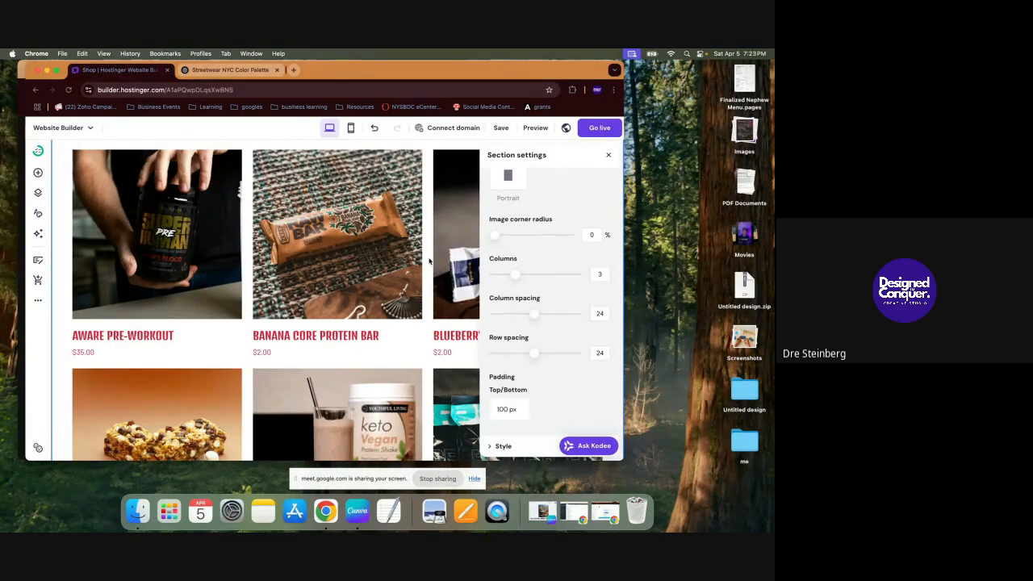
{"action": "scroll", "coordinate": [429, 261], "scroll_direction": "up", "scroll_amount": 2}
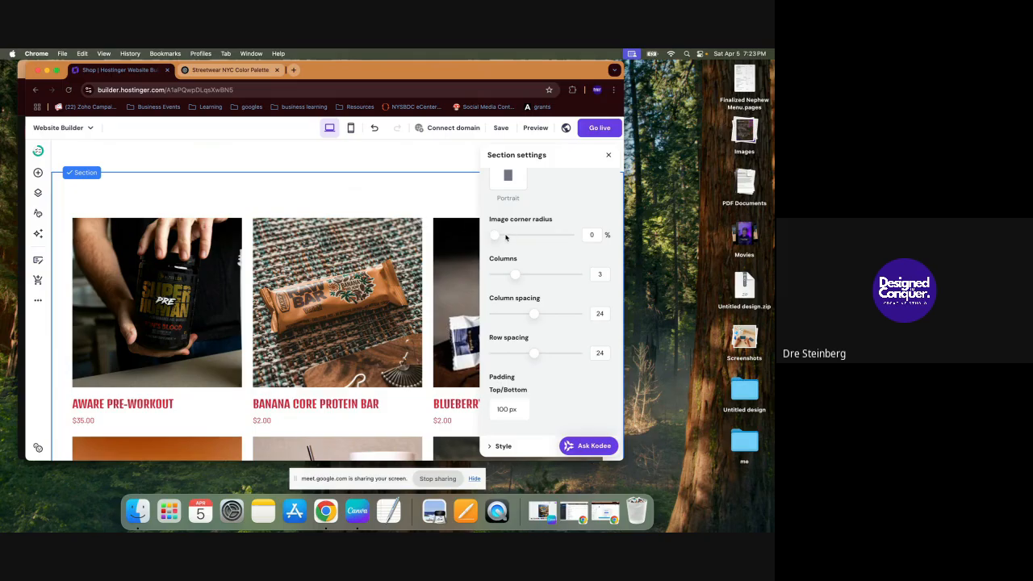
{"action": "mouse_move", "coordinate": [494, 234]}
{"action": "left_mouse_down"}
{"action": "mouse_move", "coordinate": [583, 248]}
{"action": "mouse_move", "coordinate": [495, 239]}
{"action": "left_mouse_up"}
{"action": "mouse_move", "coordinate": [517, 275]}
{"action": "left_mouse_down"}
{"action": "mouse_move", "coordinate": [486, 274]}
{"action": "mouse_move", "coordinate": [525, 271]}
{"action": "left_mouse_up"}
{"action": "mouse_move", "coordinate": [541, 317]}
{"action": "left_mouse_down"}
{"action": "mouse_move", "coordinate": [476, 311]}
{"action": "mouse_move", "coordinate": [535, 312]}
{"action": "left_mouse_up"}
{"action": "scroll", "coordinate": [389, 351], "scroll_direction": "down", "scroll_amount": 3}
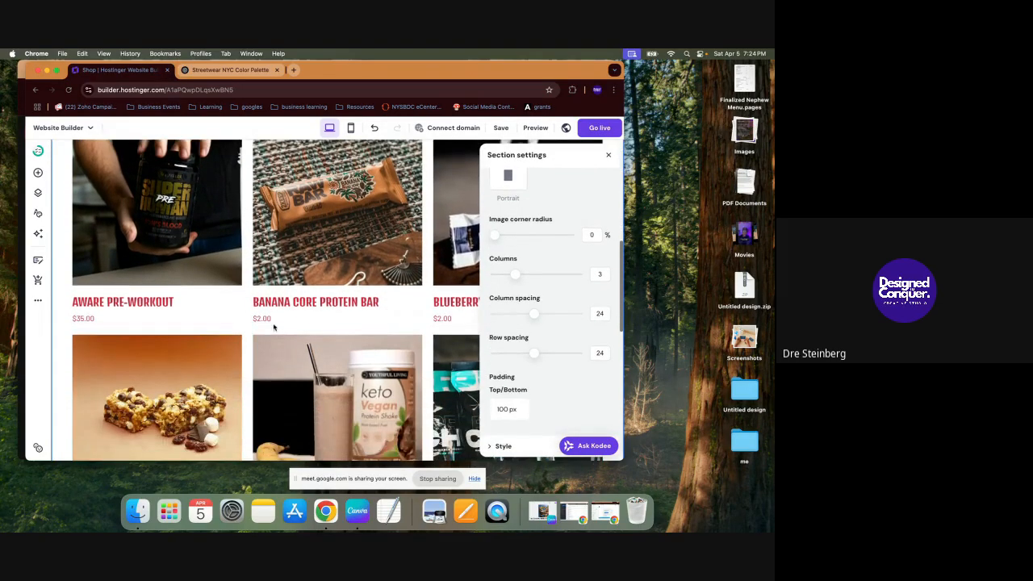
{"action": "scroll", "coordinate": [489, 324], "scroll_direction": "down", "scroll_amount": 1}
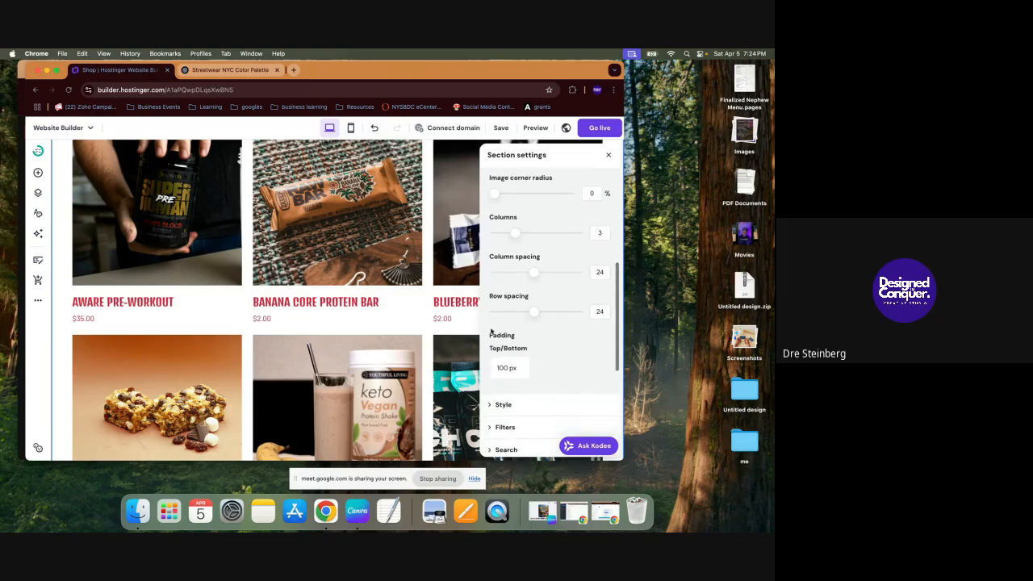
Step: Try a top and bottom padding of 10 px on the product section and restore it to 100 px
{"action": "scroll", "coordinate": [329, 253], "scroll_direction": "up", "scroll_amount": 4}
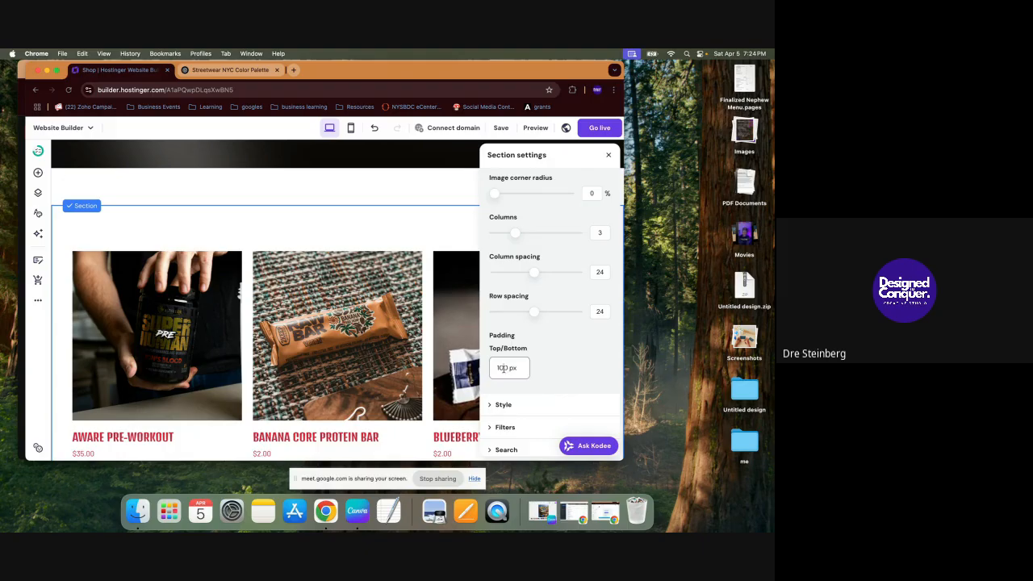
{"action": "key", "text": "BackSpace"}
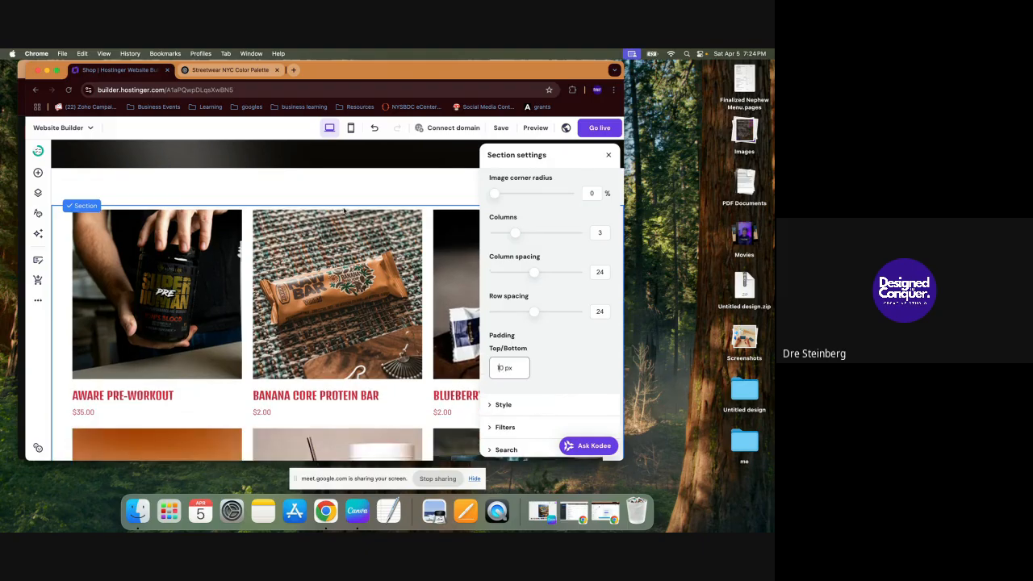
{"action": "type", "text": "0"}
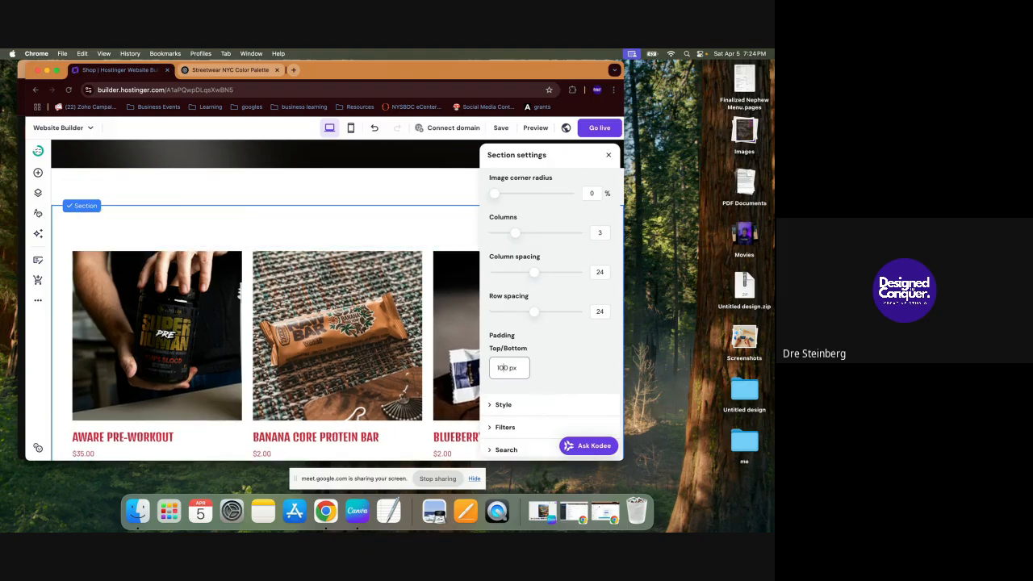
Step: Set the product section's text color to the website's blue, #4b6a88
{"action": "left_click", "coordinate": [537, 411]}
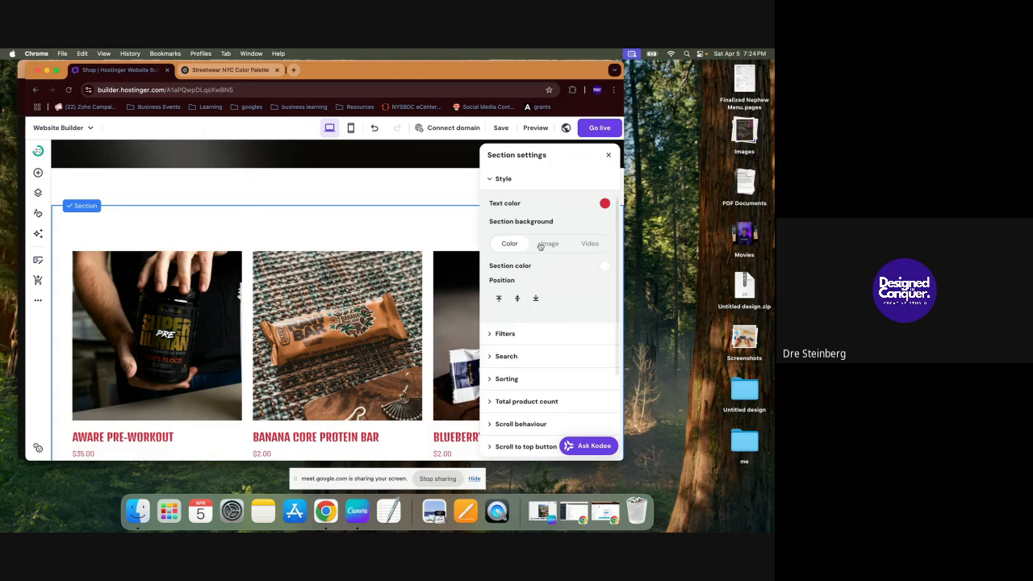
{"action": "left_click", "coordinate": [604, 204]}
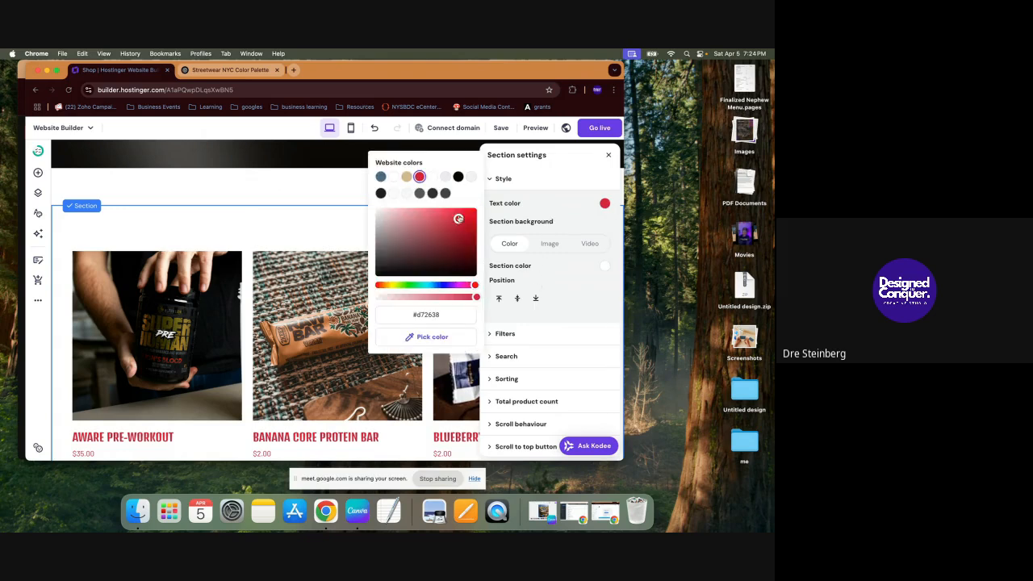
{"action": "left_click", "coordinate": [380, 177]}
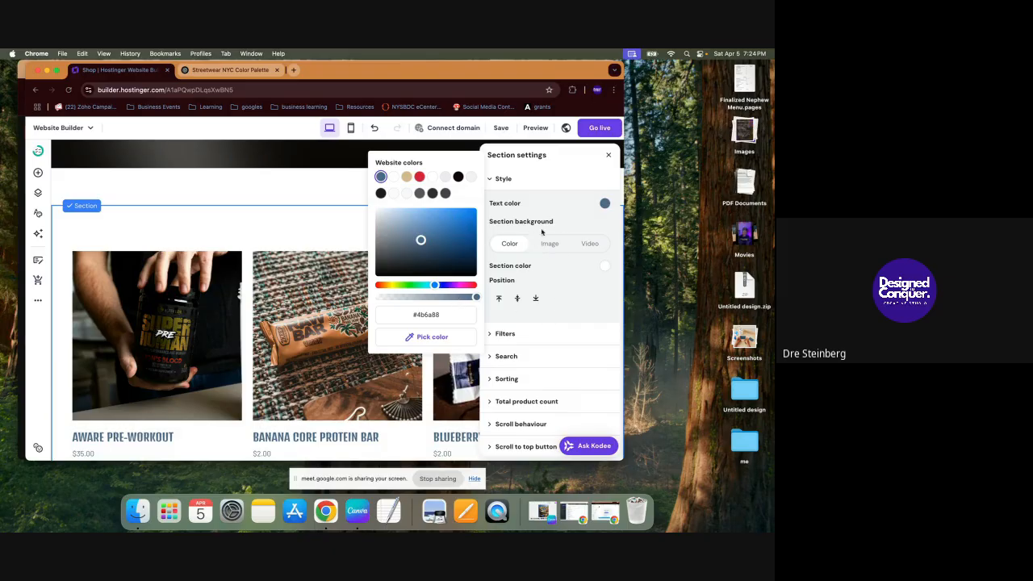
{"action": "left_click", "coordinate": [515, 219]}
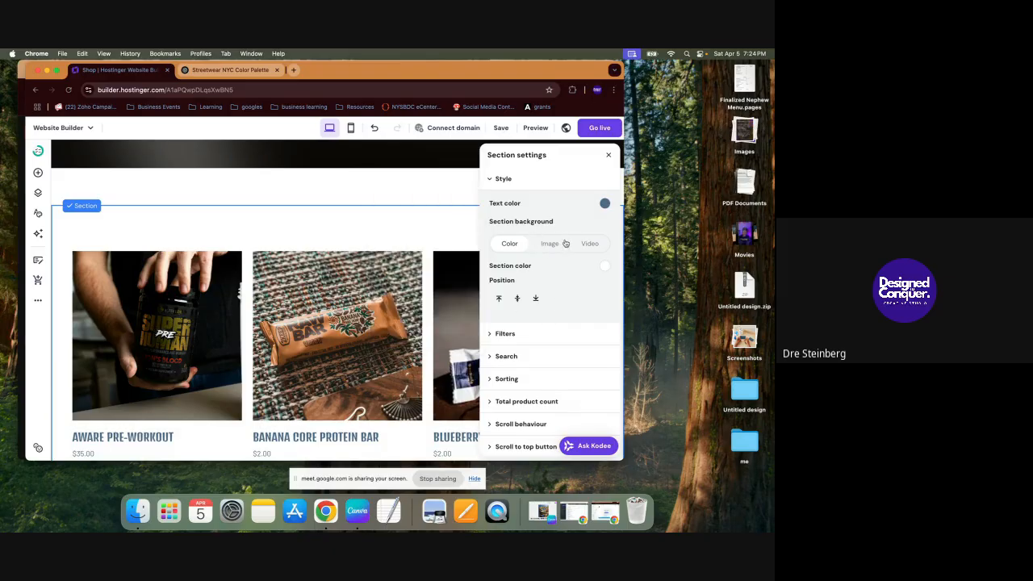
Step: Compare light website colors for the product section's background and set it to the light gray #f1f1f1
{"action": "left_click", "coordinate": [603, 266]}
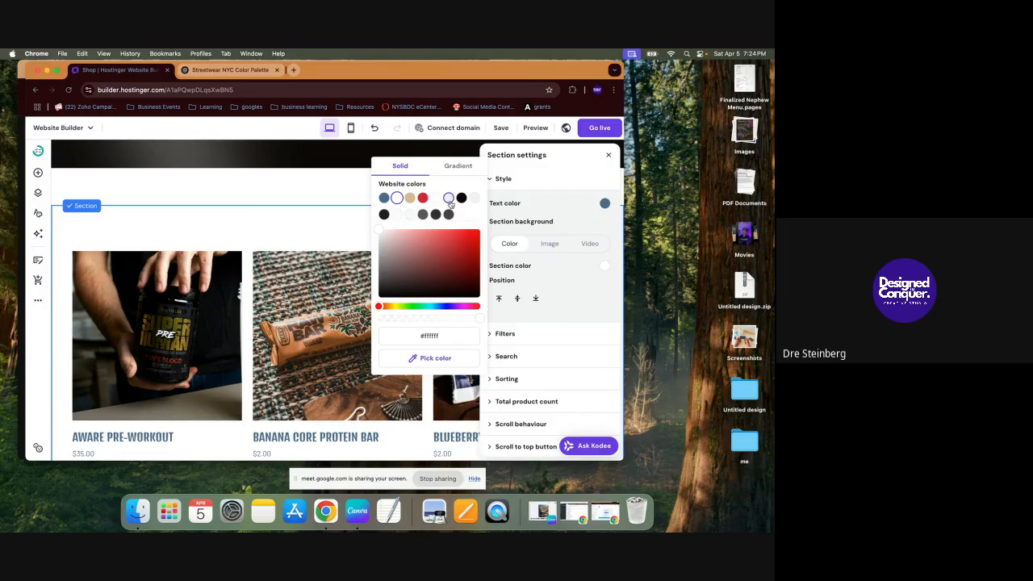
{"action": "left_click", "coordinate": [449, 198]}
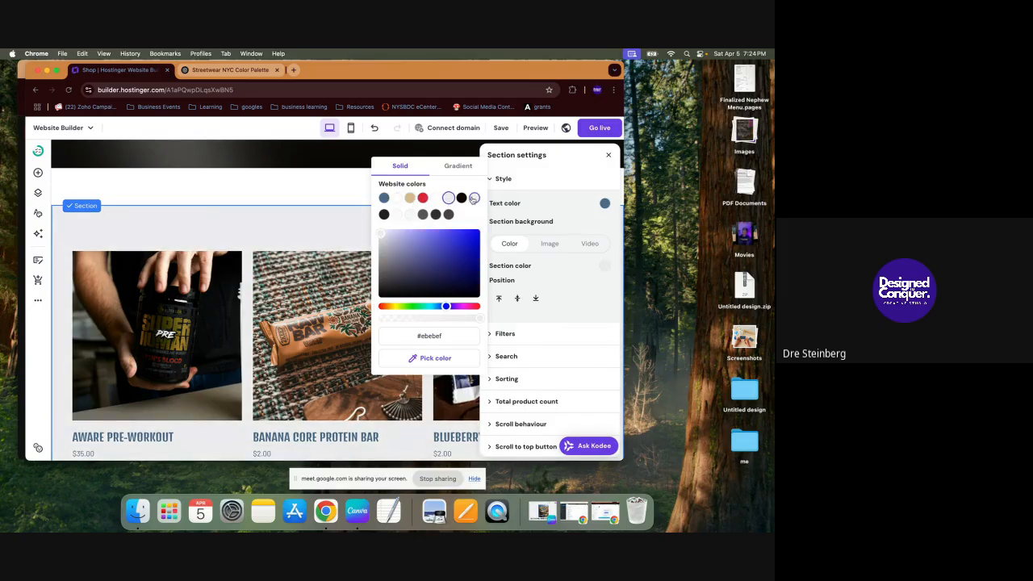
{"action": "left_click", "coordinate": [474, 198]}
{"action": "left_click", "coordinate": [410, 215]}
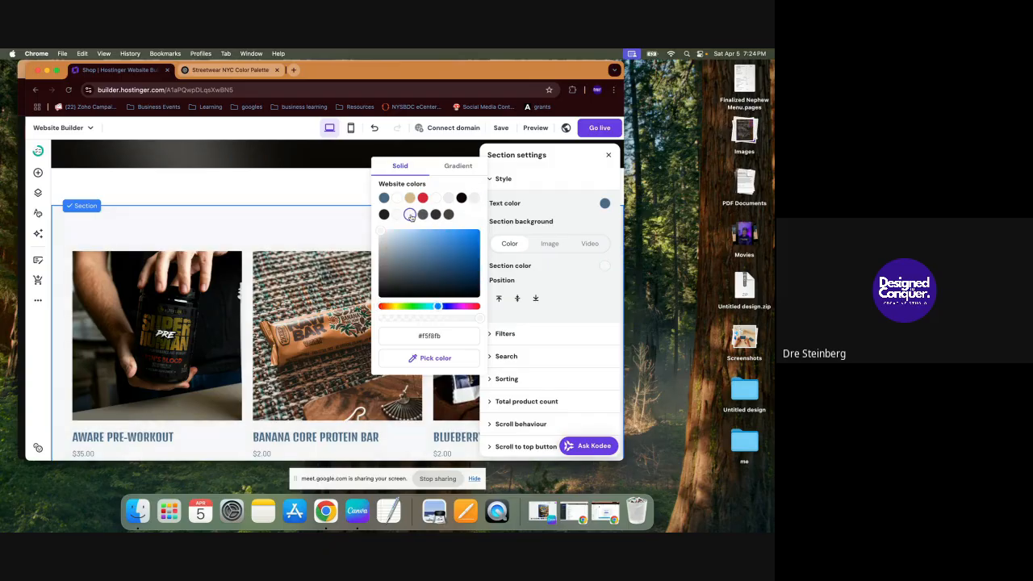
{"action": "left_click", "coordinate": [449, 198]}
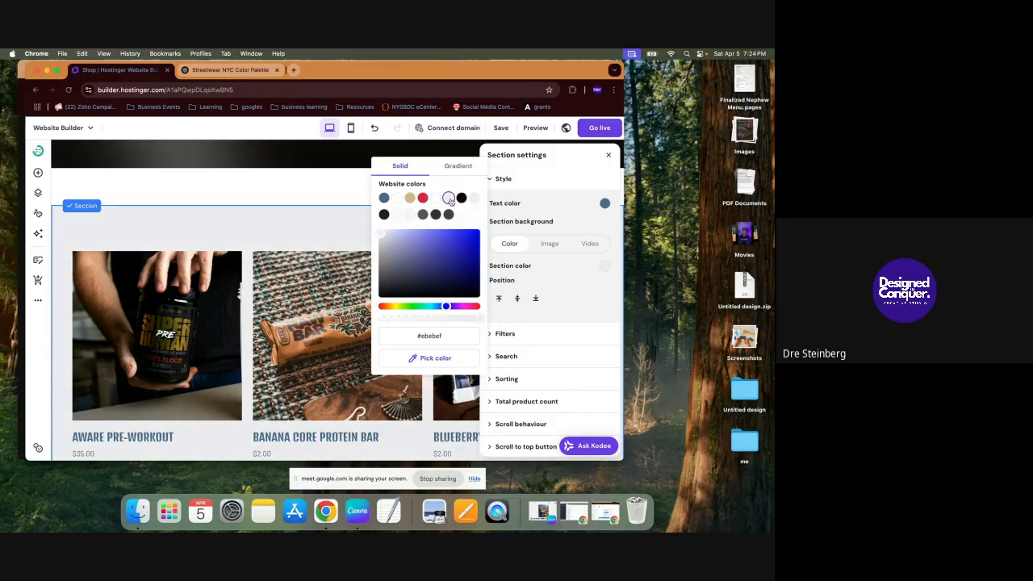
{"action": "left_click", "coordinate": [474, 200]}
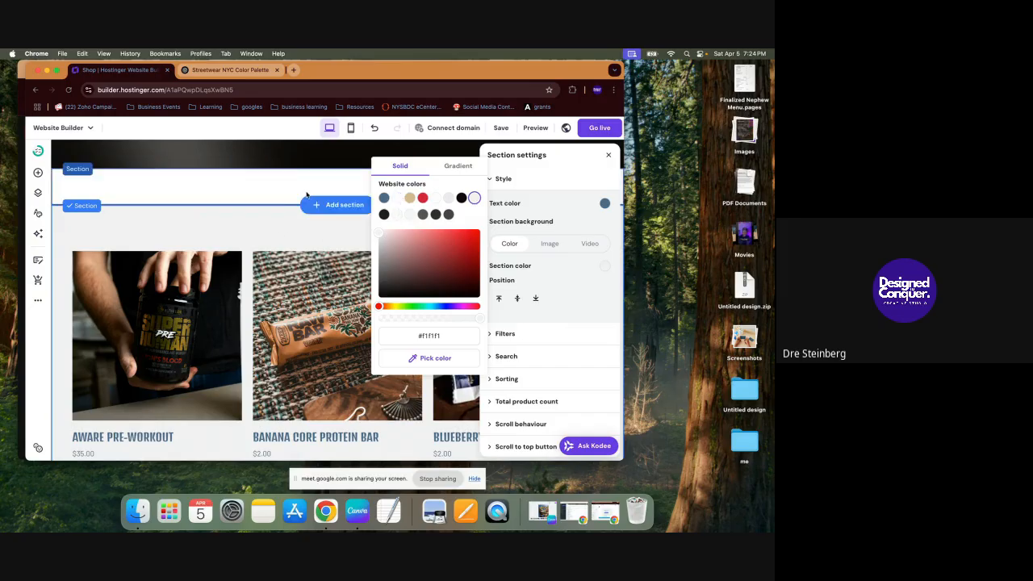
Step: Delete the empty white section between the Shop page's dark hero banner and the product grid
{"action": "left_click", "coordinate": [307, 194]}
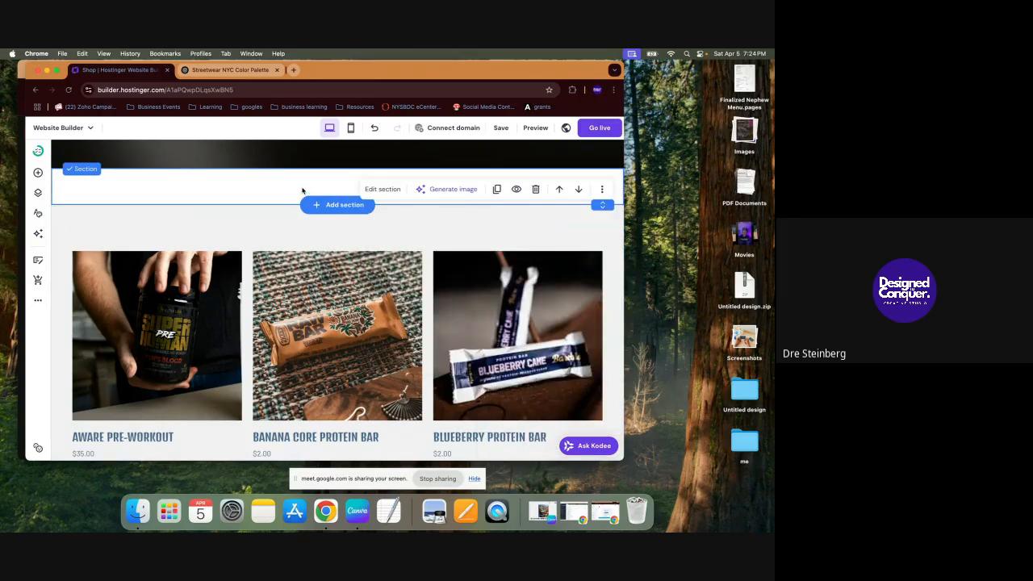
{"action": "scroll", "coordinate": [302, 192], "scroll_direction": "up", "scroll_amount": 1}
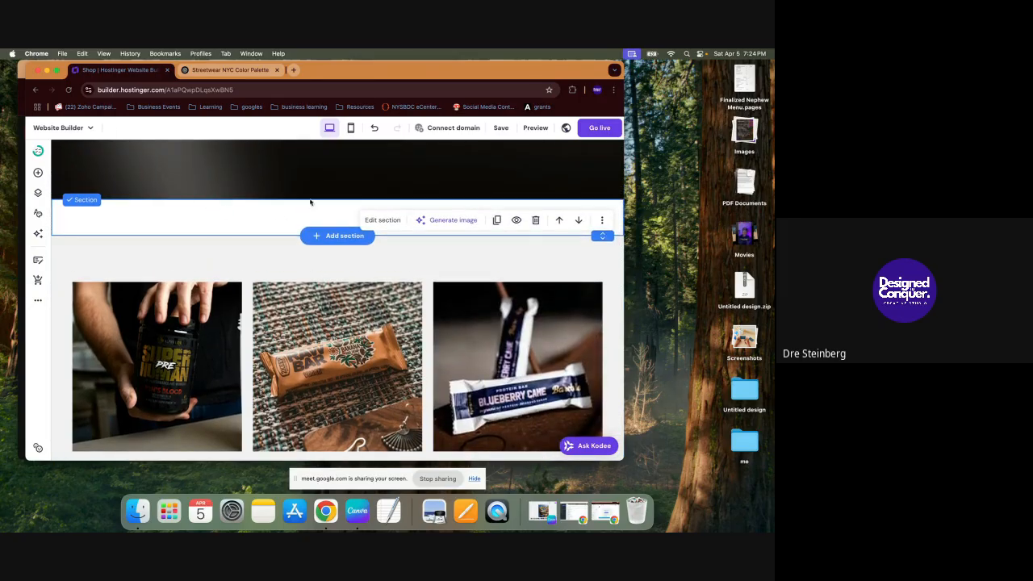
{"action": "left_click", "coordinate": [535, 220]}
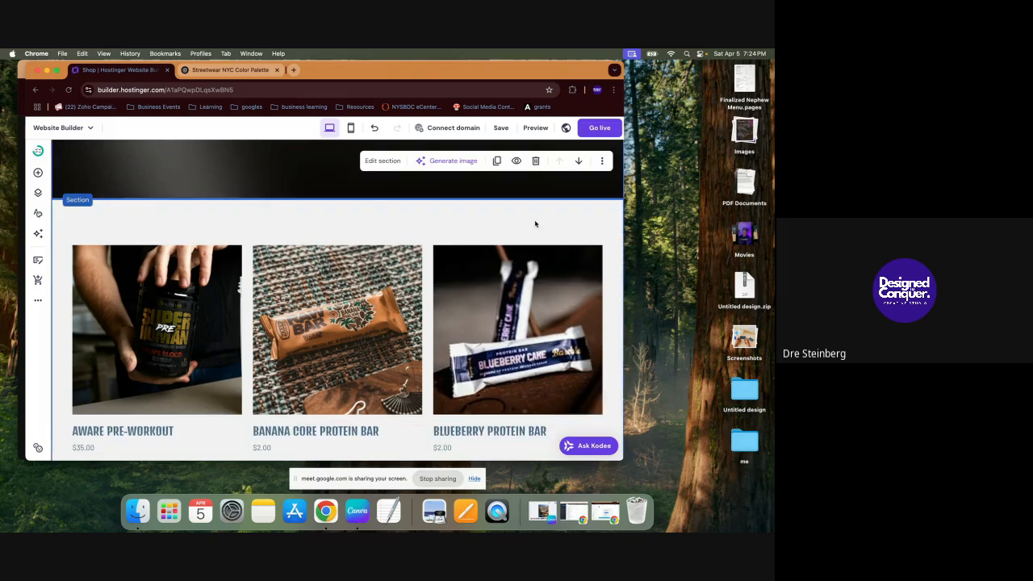
{"action": "scroll", "coordinate": [303, 192], "scroll_direction": "up", "scroll_amount": 2}
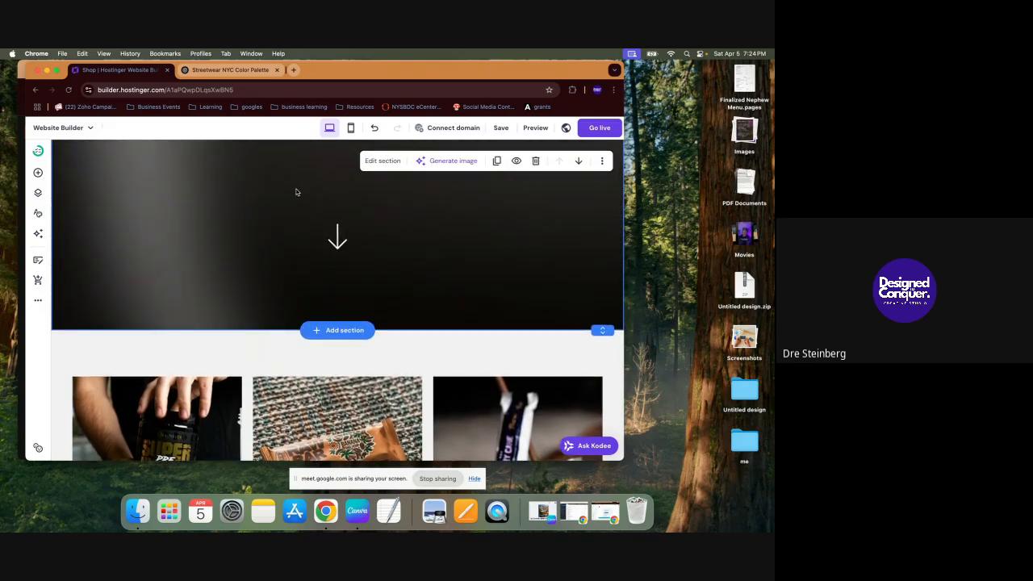
Step: Set the product section to load more products with infinite scroll instead of pagination
{"action": "scroll", "coordinate": [296, 192], "scroll_direction": "down", "scroll_amount": 3}
{"action": "scroll", "coordinate": [296, 192], "scroll_direction": "down", "scroll_amount": 5}
{"action": "scroll", "coordinate": [297, 192], "scroll_direction": "up", "scroll_amount": 4}
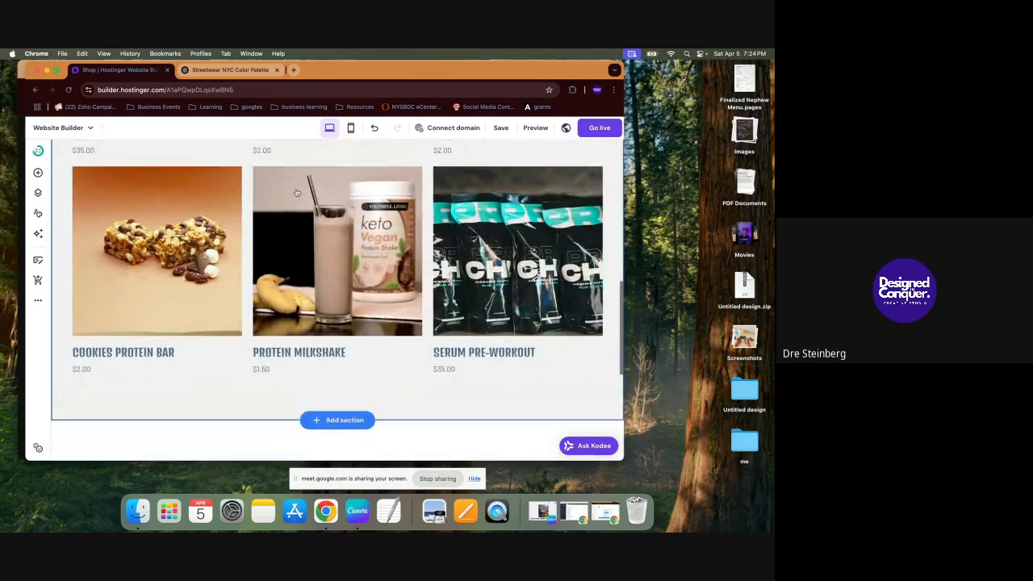
{"action": "scroll", "coordinate": [296, 192], "scroll_direction": "up", "scroll_amount": 1}
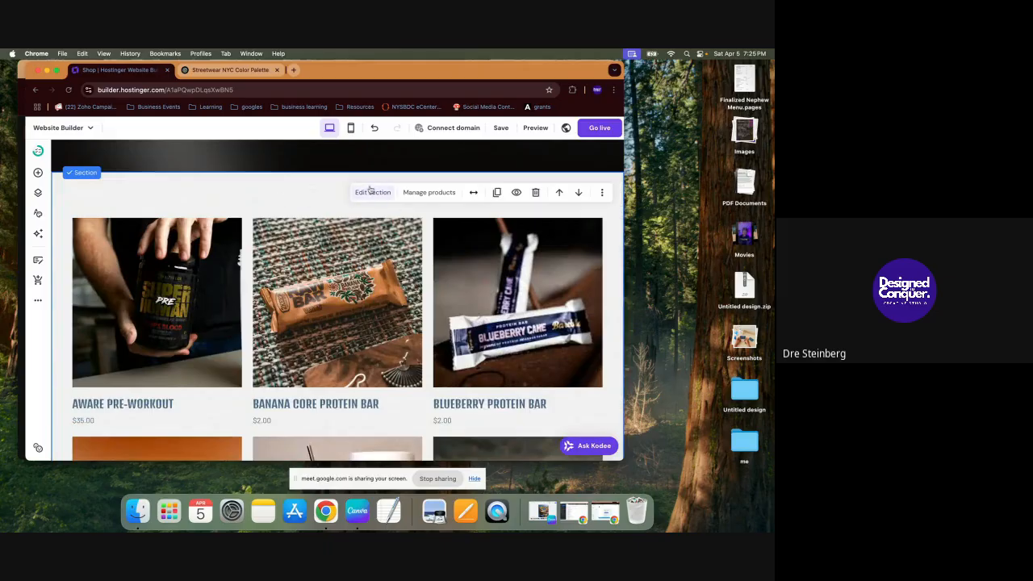
{"action": "left_click", "coordinate": [369, 193]}
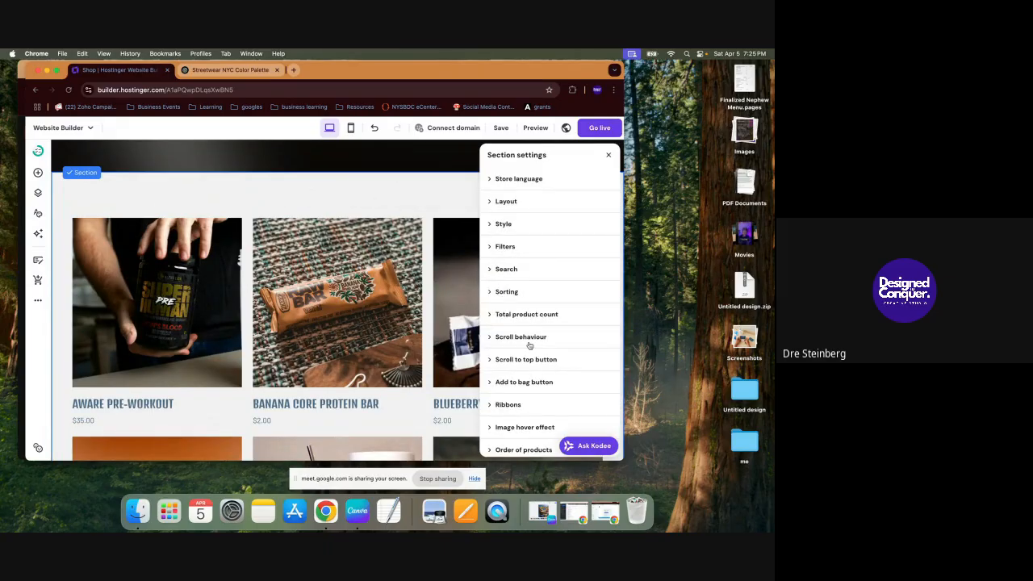
{"action": "scroll", "coordinate": [530, 346], "scroll_direction": "down", "scroll_amount": 1}
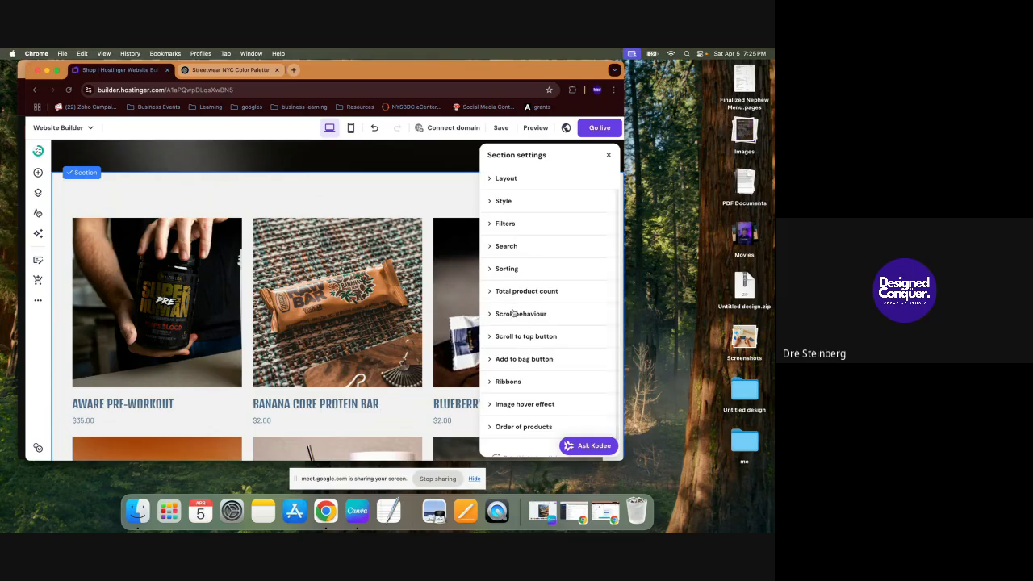
{"action": "left_click", "coordinate": [514, 313]}
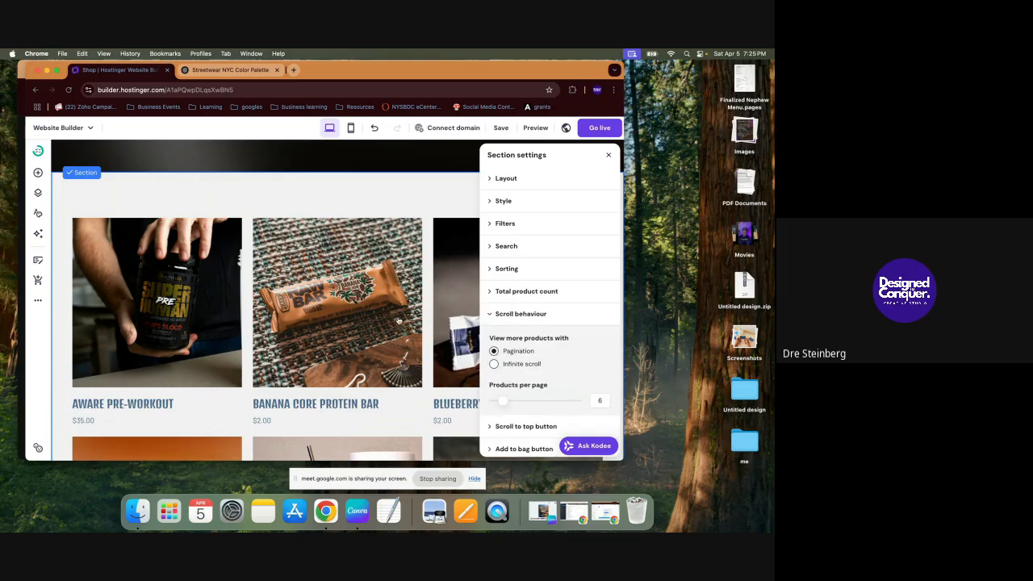
{"action": "left_click", "coordinate": [494, 364]}
{"action": "scroll", "coordinate": [393, 352], "scroll_direction": "down", "scroll_amount": 2}
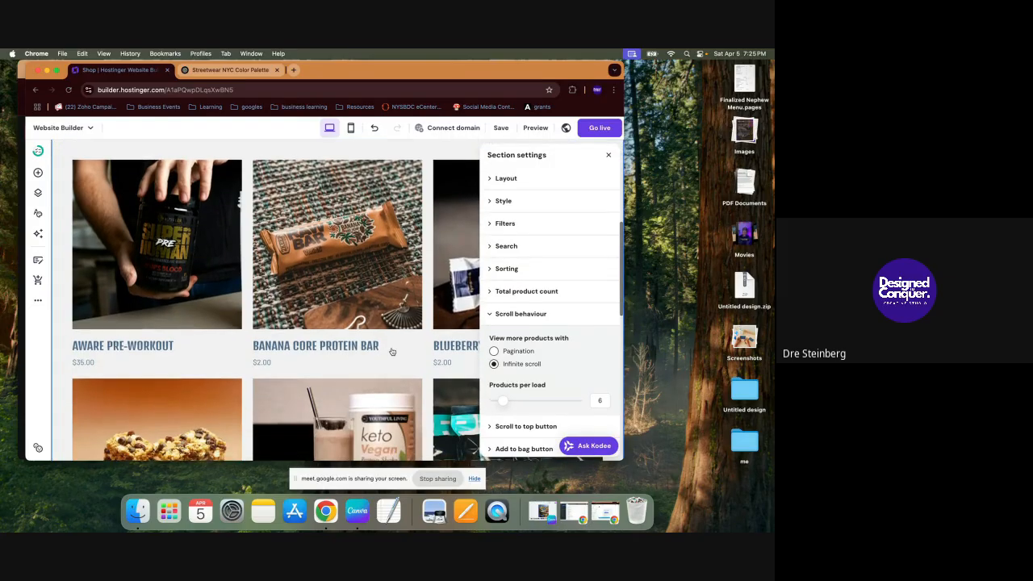
Step: Show the total product count above the product grid
{"action": "left_click", "coordinate": [493, 316]}
{"action": "left_click", "coordinate": [515, 295]}
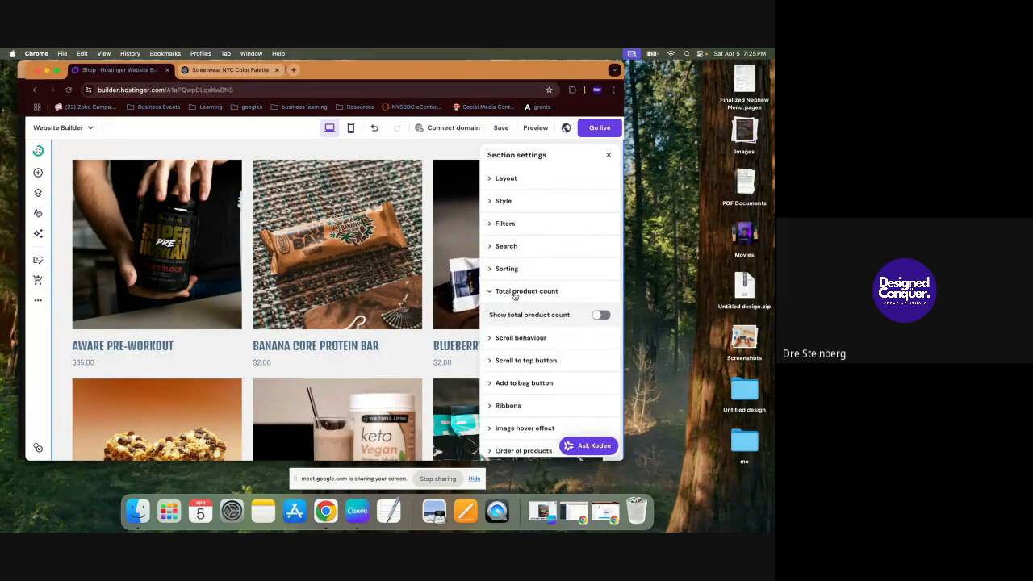
{"action": "left_click", "coordinate": [601, 315]}
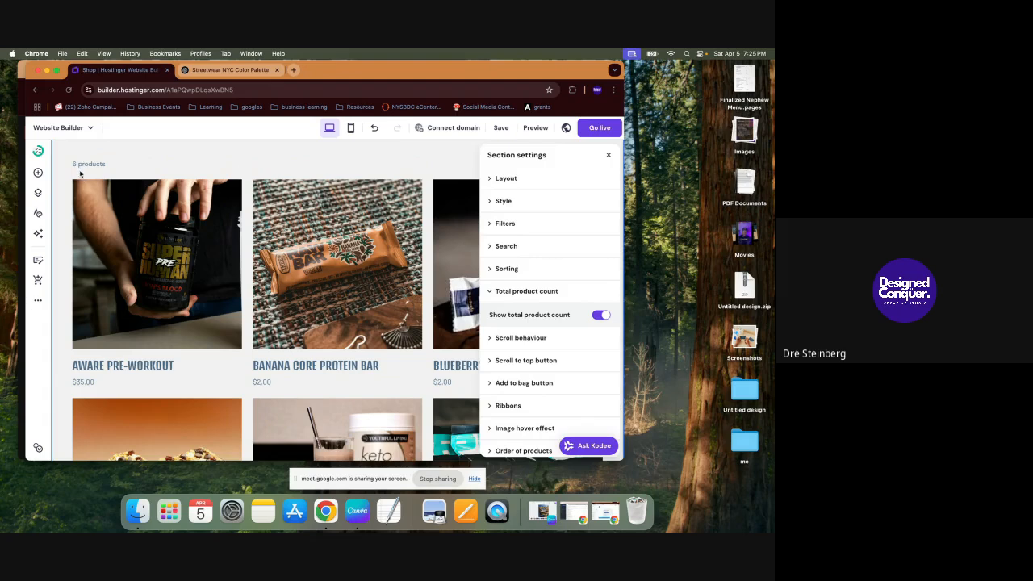
{"action": "scroll", "coordinate": [81, 178], "scroll_direction": "up", "scroll_amount": 1}
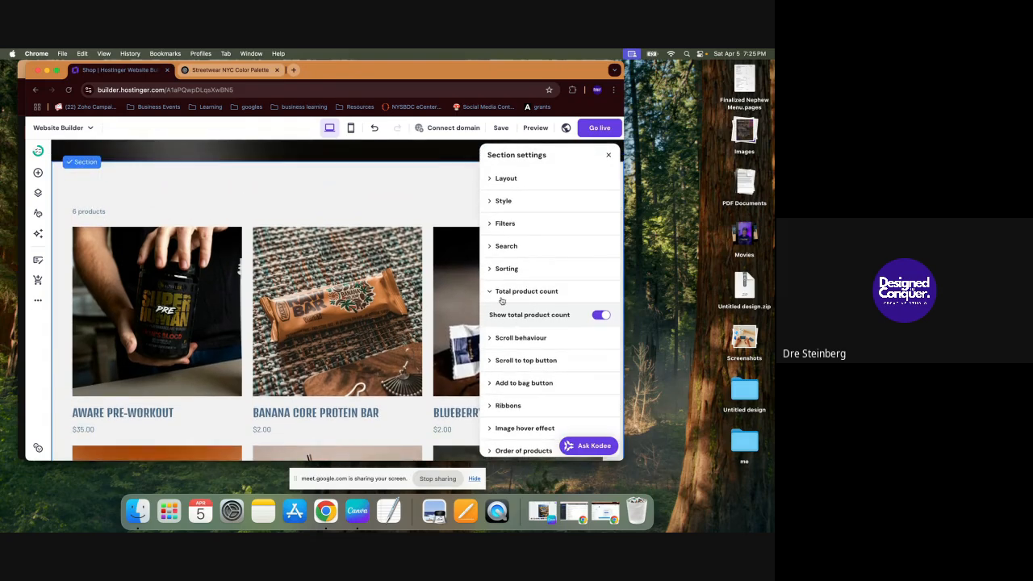
Step: Enable sorting for the product section and close its settings
{"action": "left_click", "coordinate": [497, 268]}
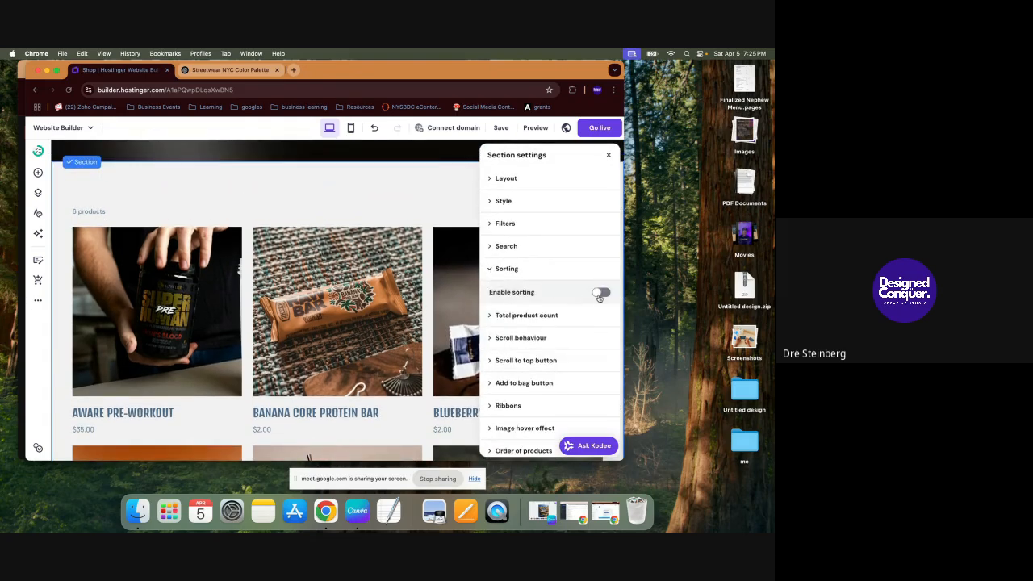
{"action": "left_click", "coordinate": [599, 294]}
{"action": "left_click", "coordinate": [609, 155]}
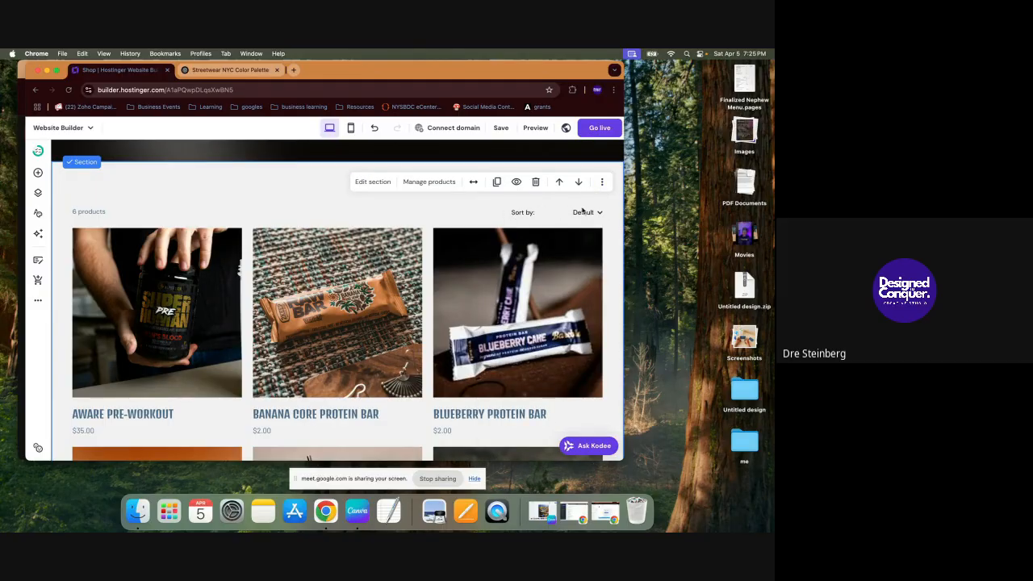
Step: Enable product search in the product section
{"action": "left_click", "coordinate": [367, 183]}
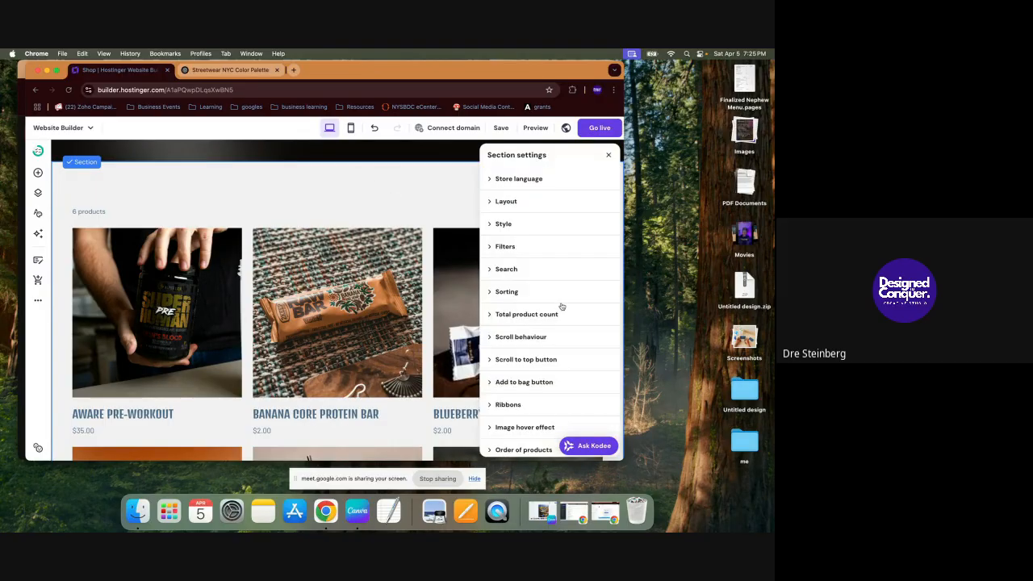
{"action": "left_click", "coordinate": [514, 270]}
{"action": "left_click", "coordinate": [601, 300]}
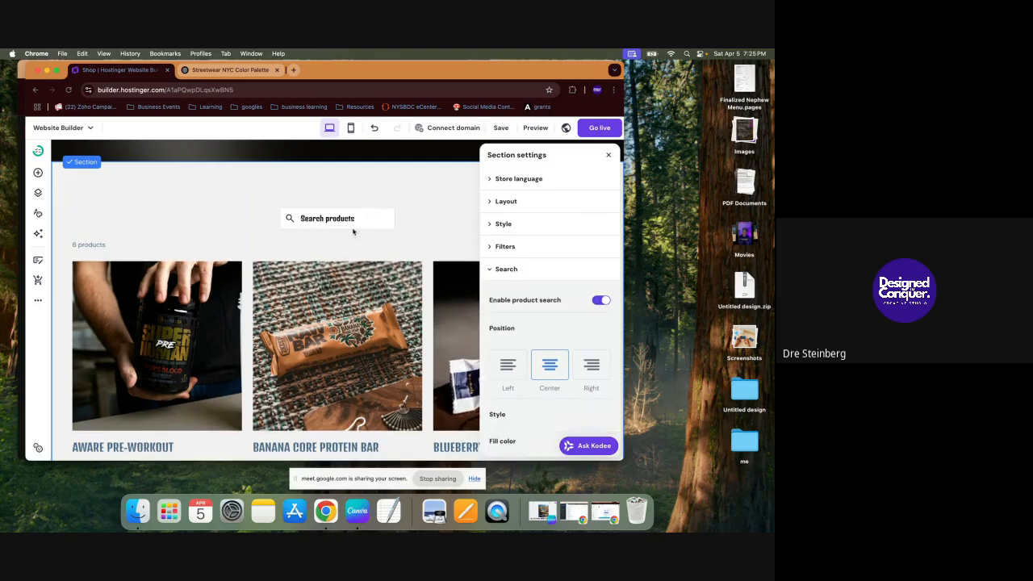
{"action": "scroll", "coordinate": [403, 234], "scroll_direction": "down", "scroll_amount": 2}
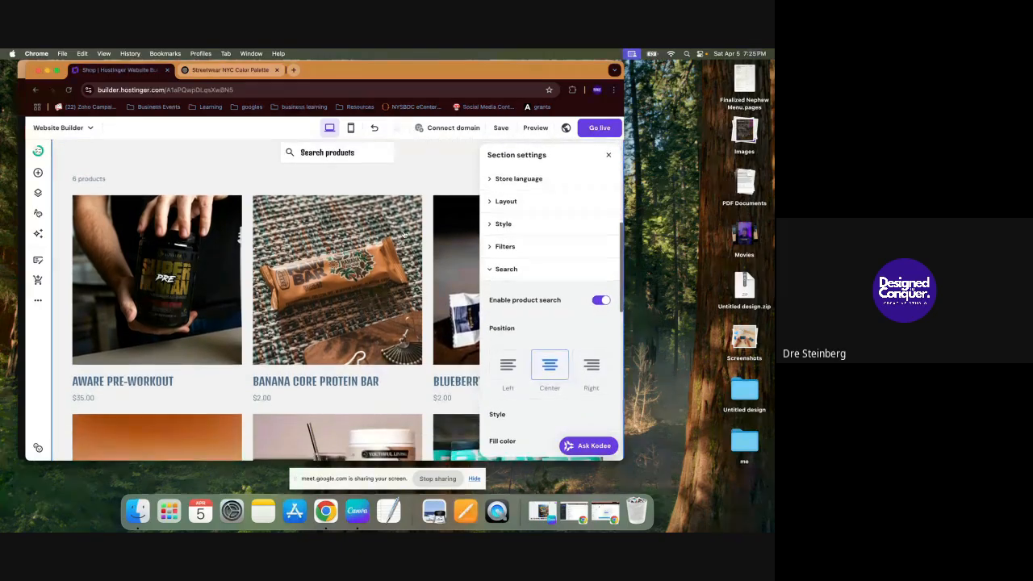
Step: Try the product search bar in the left and right positions, returning it to the center
{"action": "left_click", "coordinate": [505, 370]}
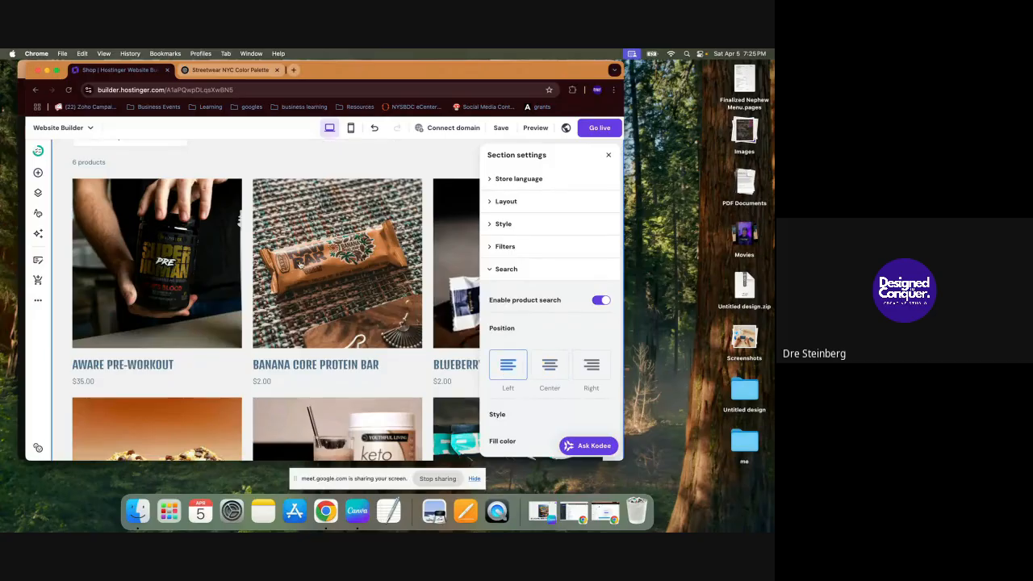
{"action": "left_click", "coordinate": [592, 365]}
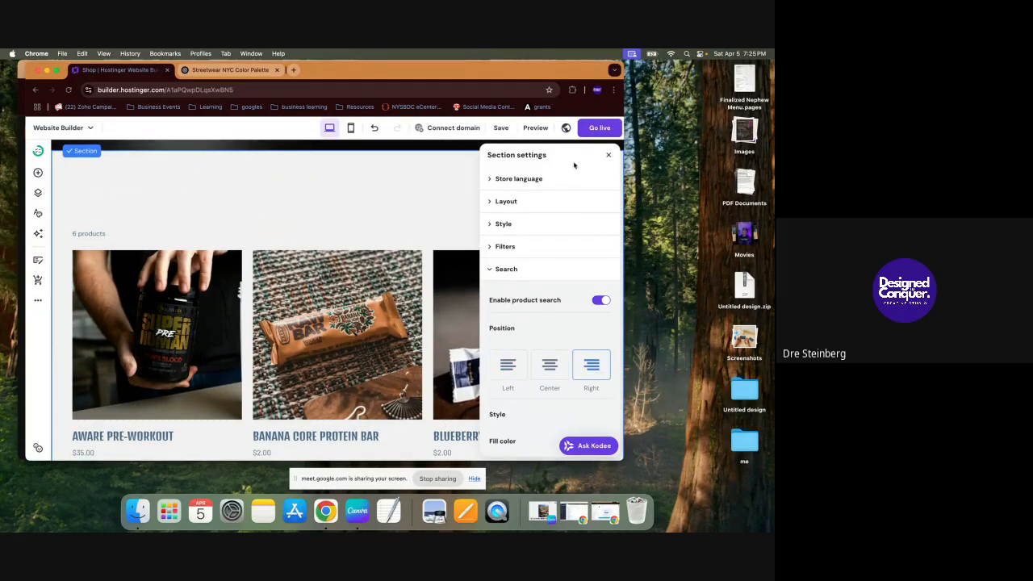
{"action": "left_click", "coordinate": [442, 206]}
{"action": "left_click", "coordinate": [363, 171]}
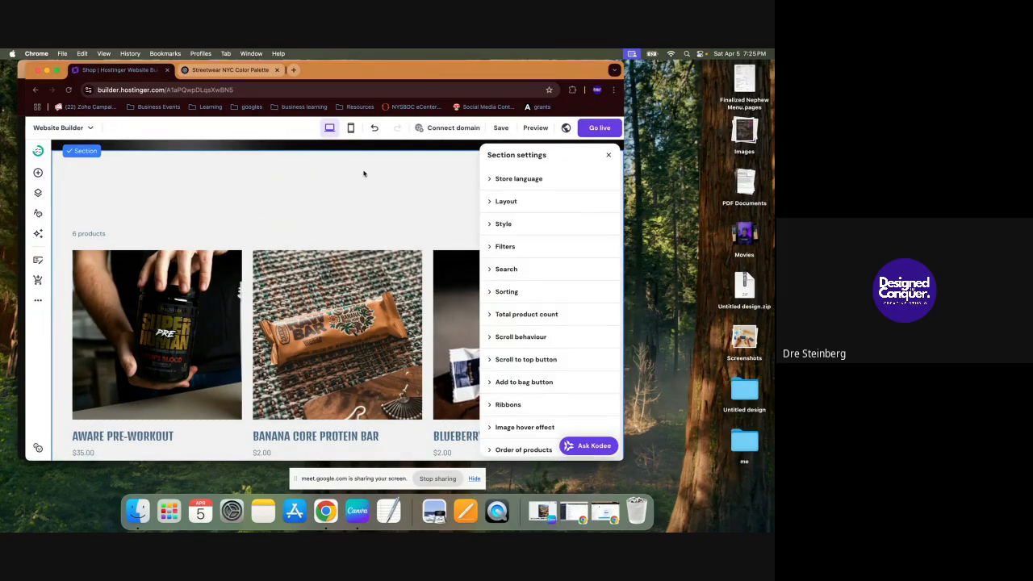
{"action": "left_click", "coordinate": [535, 273]}
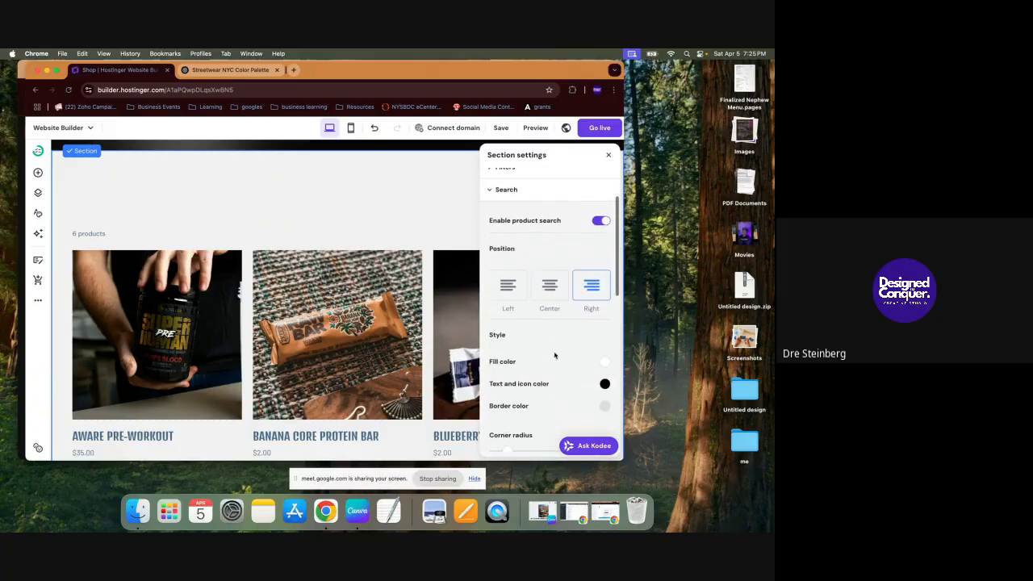
{"action": "left_click", "coordinate": [551, 277]}
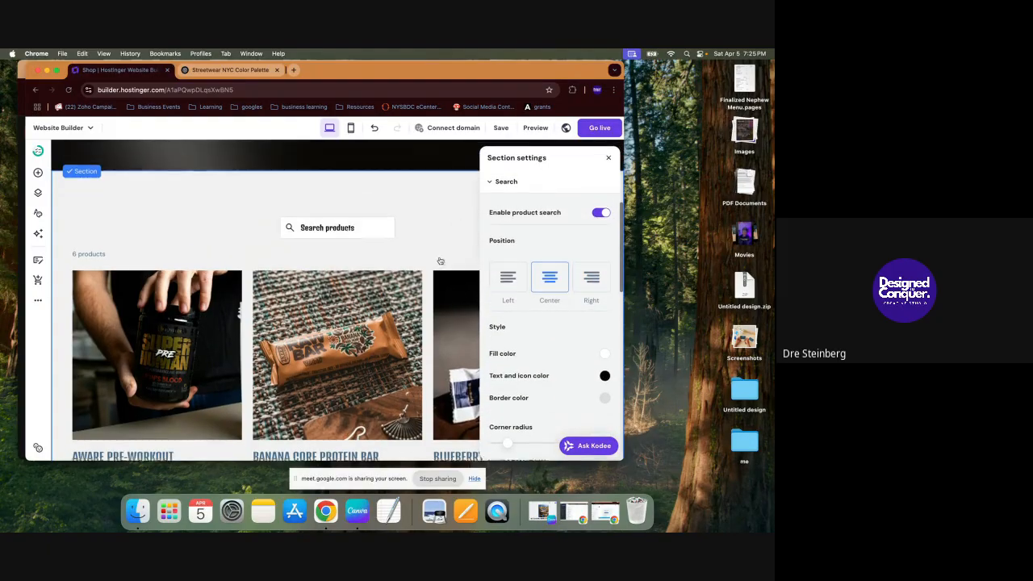
Step: Show the add to bag button on the product section's items
{"action": "left_click", "coordinate": [502, 179]}
{"action": "scroll", "coordinate": [517, 210], "scroll_direction": "up", "scroll_amount": 3}
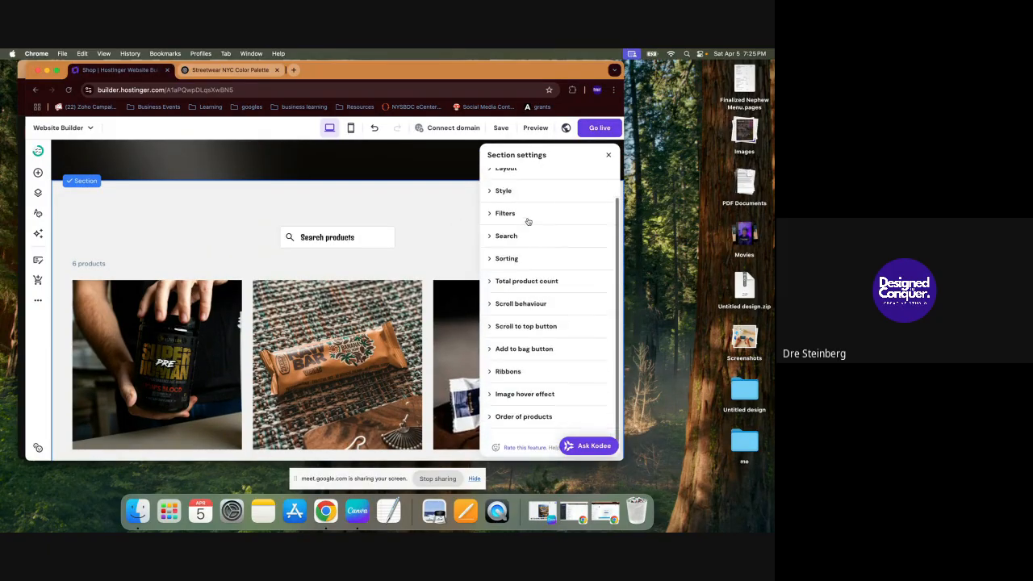
{"action": "scroll", "coordinate": [528, 221], "scroll_direction": "down", "scroll_amount": 1}
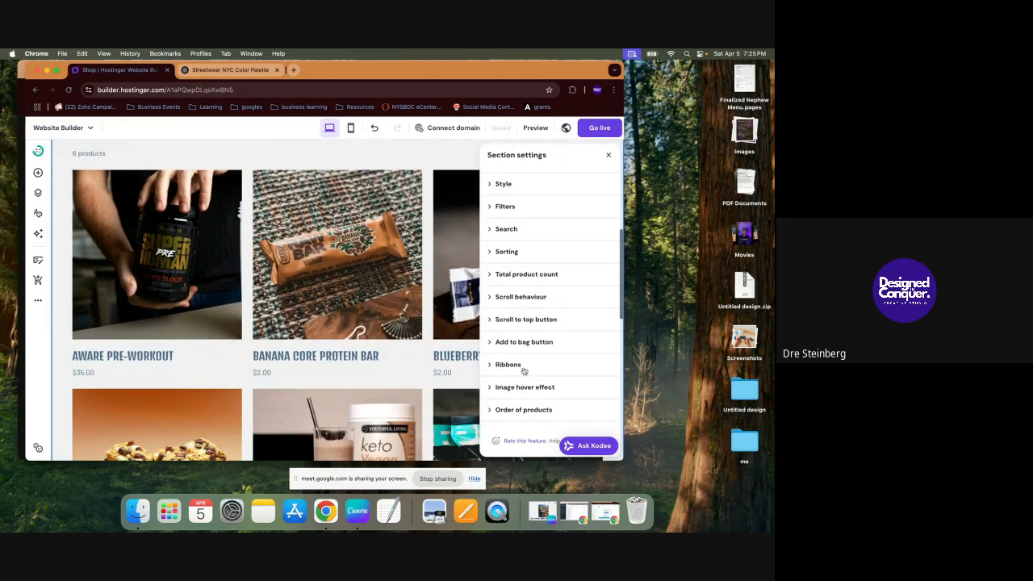
{"action": "left_click", "coordinate": [495, 346]}
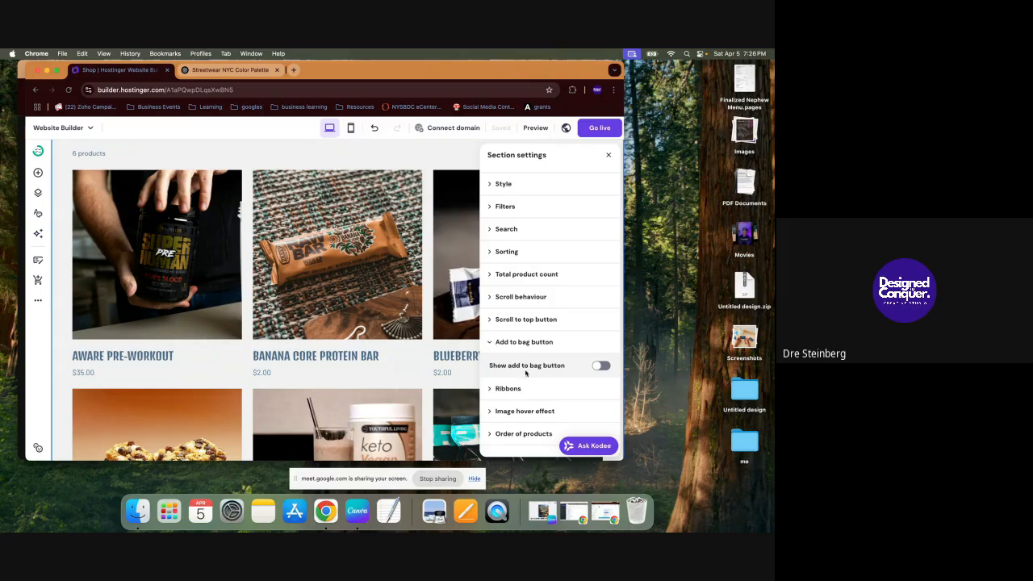
{"action": "left_click", "coordinate": [601, 365]}
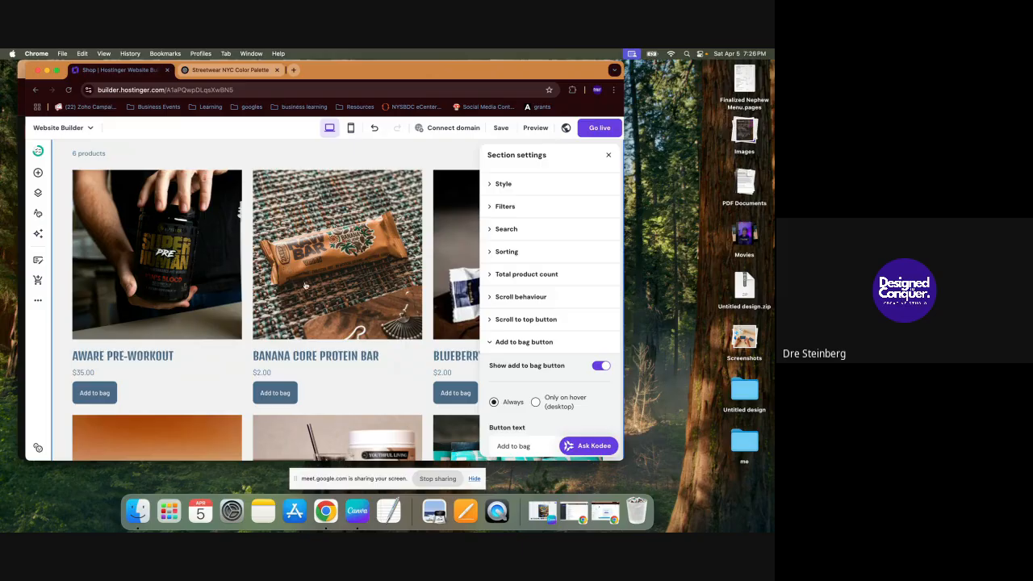
Step: Preview the Shop page, test the Banana Core Protein Bar's Add to bag button, and return to the editor
{"action": "left_click", "coordinate": [538, 129]}
{"action": "scroll", "coordinate": [390, 261], "scroll_direction": "down", "scroll_amount": 10}
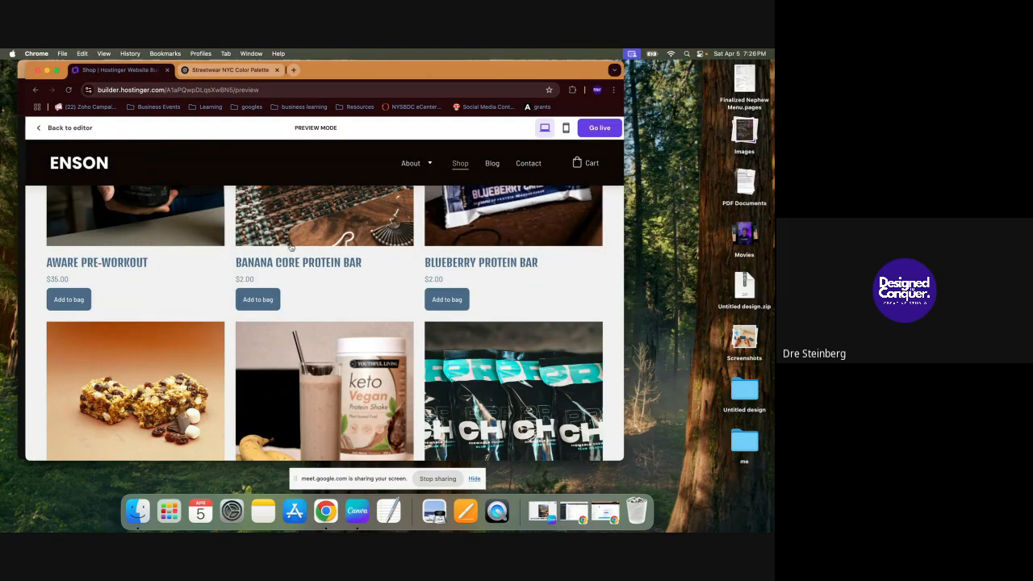
{"action": "left_click", "coordinate": [259, 303]}
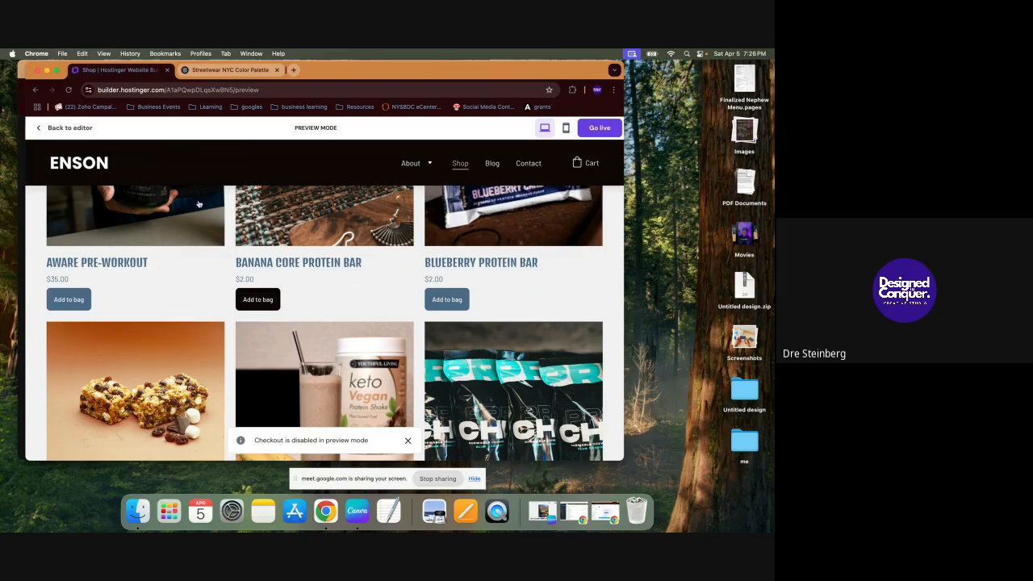
{"action": "left_click", "coordinate": [44, 128]}
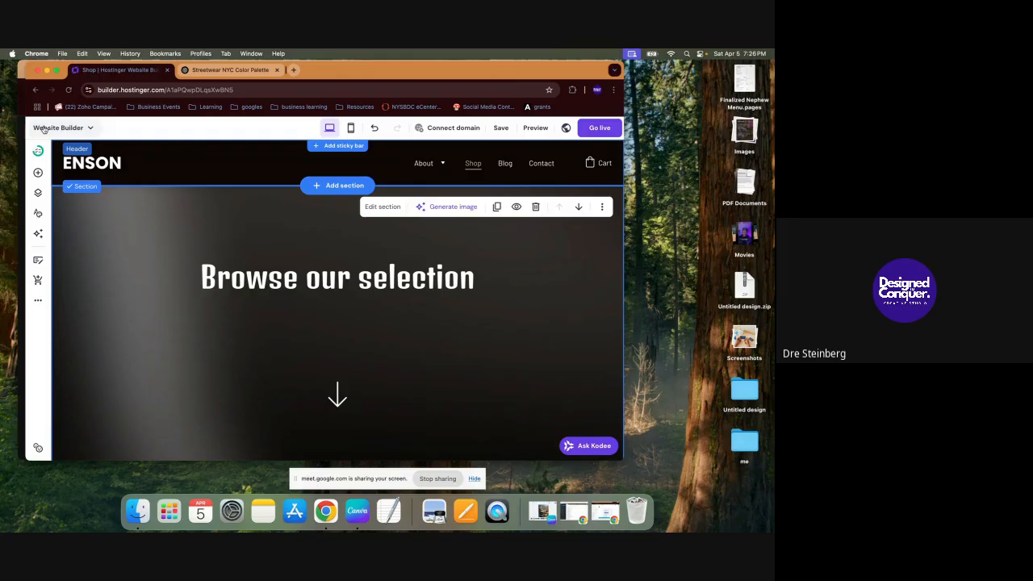
Step: Open the store manager for the product section's products
{"action": "scroll", "coordinate": [269, 266], "scroll_direction": "down", "scroll_amount": 15}
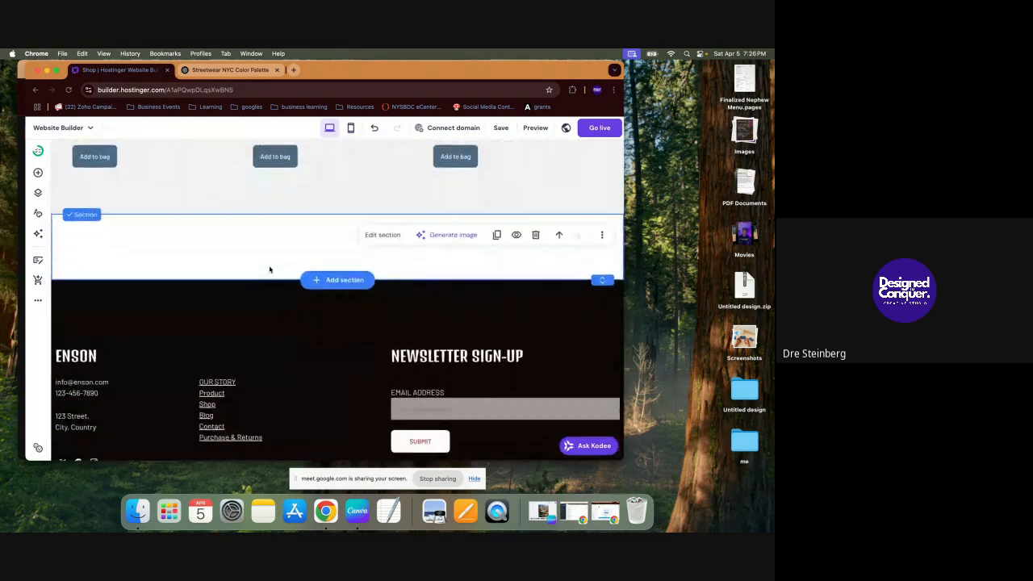
{"action": "scroll", "coordinate": [270, 269], "scroll_direction": "up", "scroll_amount": 10}
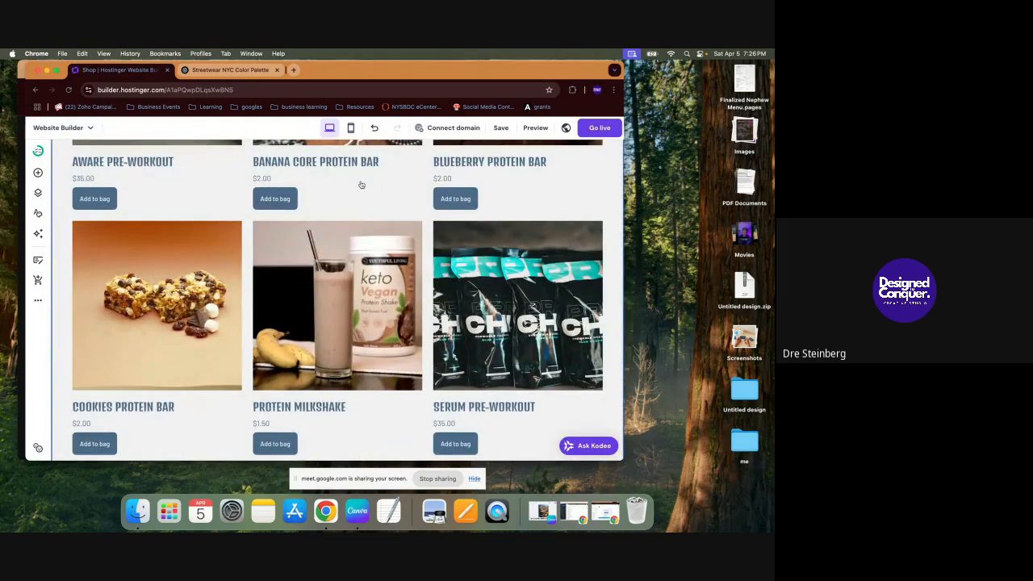
{"action": "scroll", "coordinate": [323, 187], "scroll_direction": "up", "scroll_amount": 5}
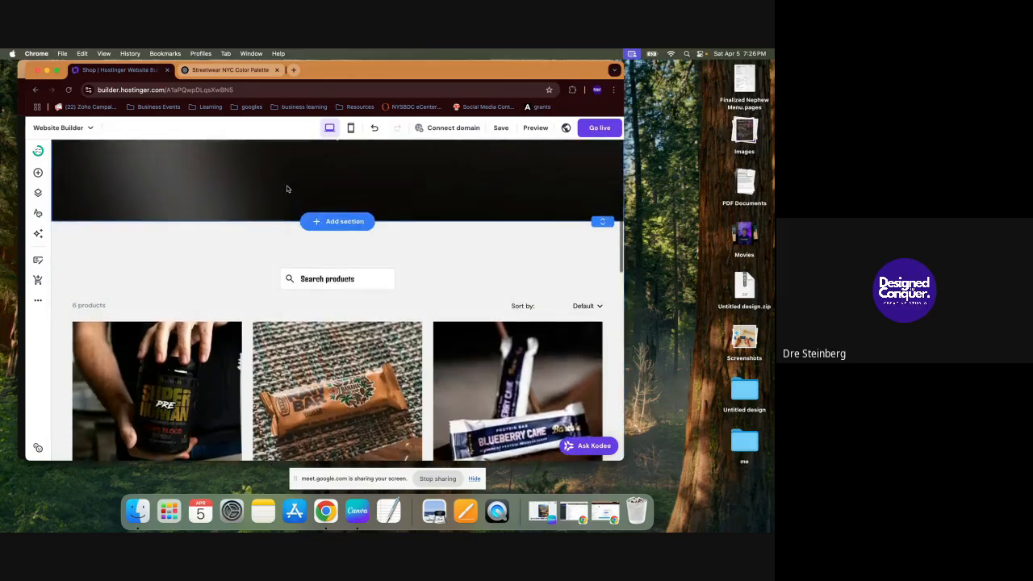
{"action": "left_click", "coordinate": [275, 322]}
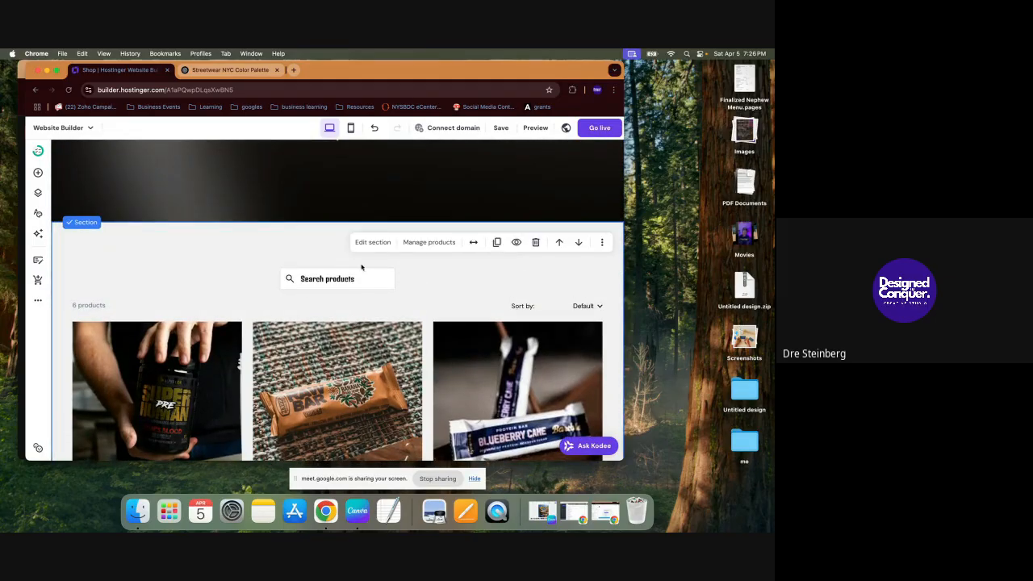
{"action": "left_click", "coordinate": [419, 243]}
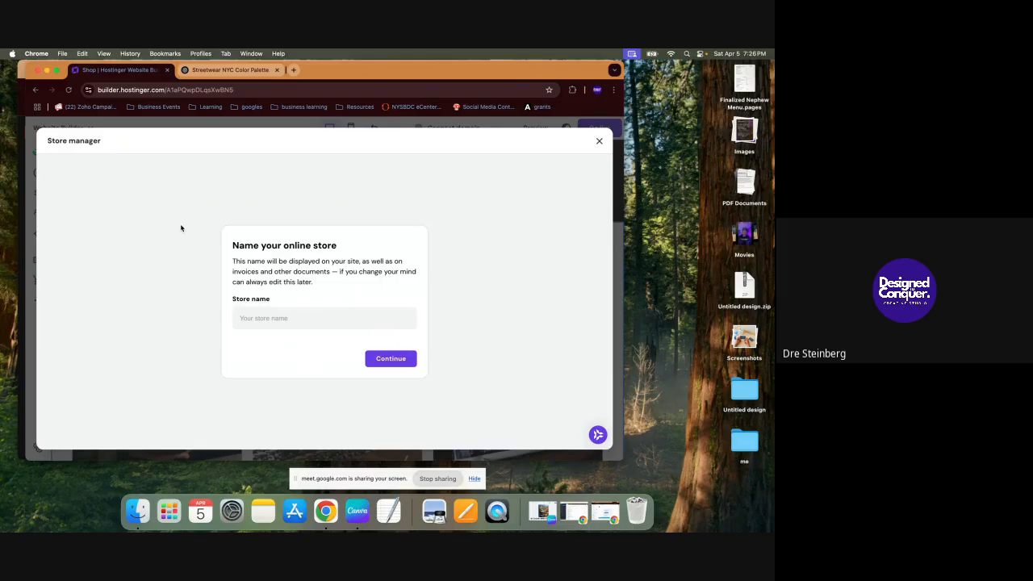
Step: Name the online store Streewear101 and open the Serum Pre-workout product for editing
{"action": "type", "text": "Streewear101"}
{"action": "left_click", "coordinate": [383, 363]}
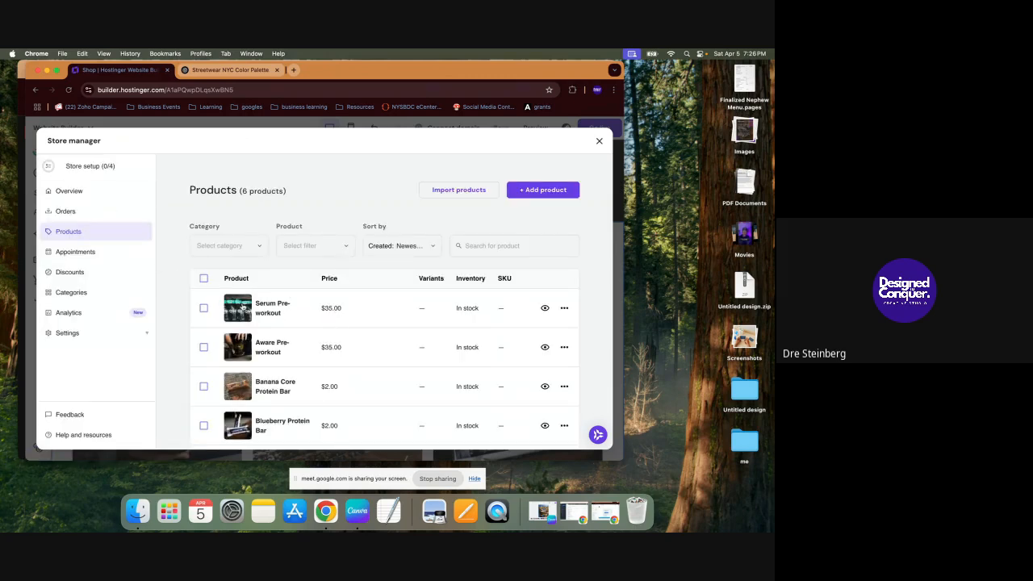
{"action": "left_click", "coordinate": [256, 307]}
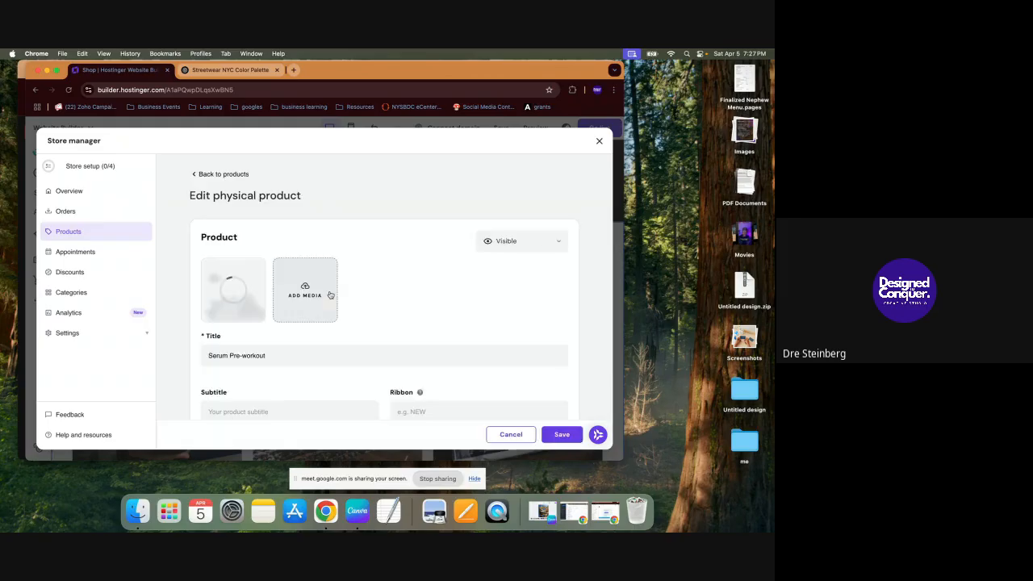
Step: Check the media types that can be added to the product and review its title, subtitle, ribbon and description fields
{"action": "left_click", "coordinate": [306, 296]}
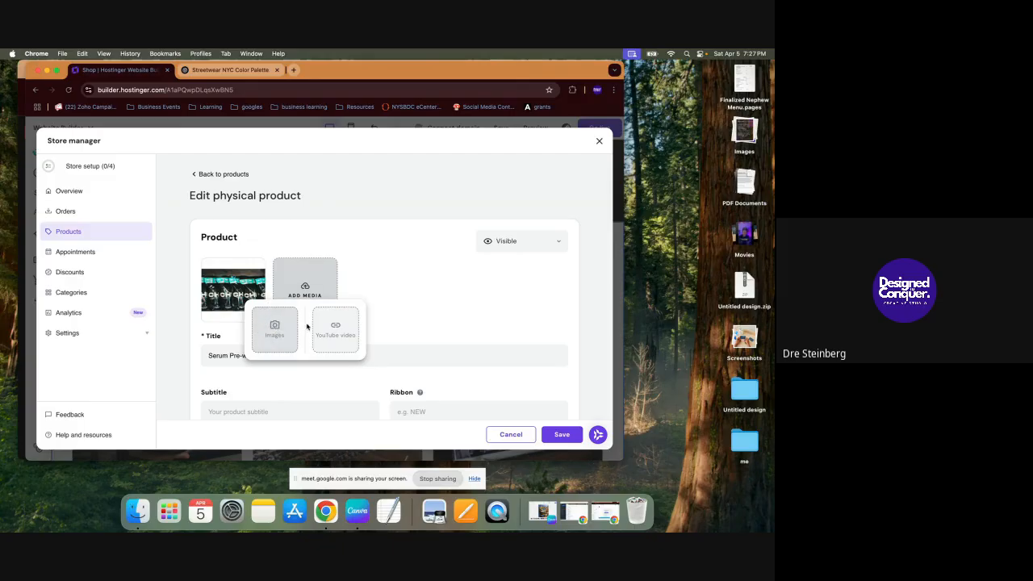
{"action": "scroll", "coordinate": [411, 316], "scroll_direction": "down", "scroll_amount": 5}
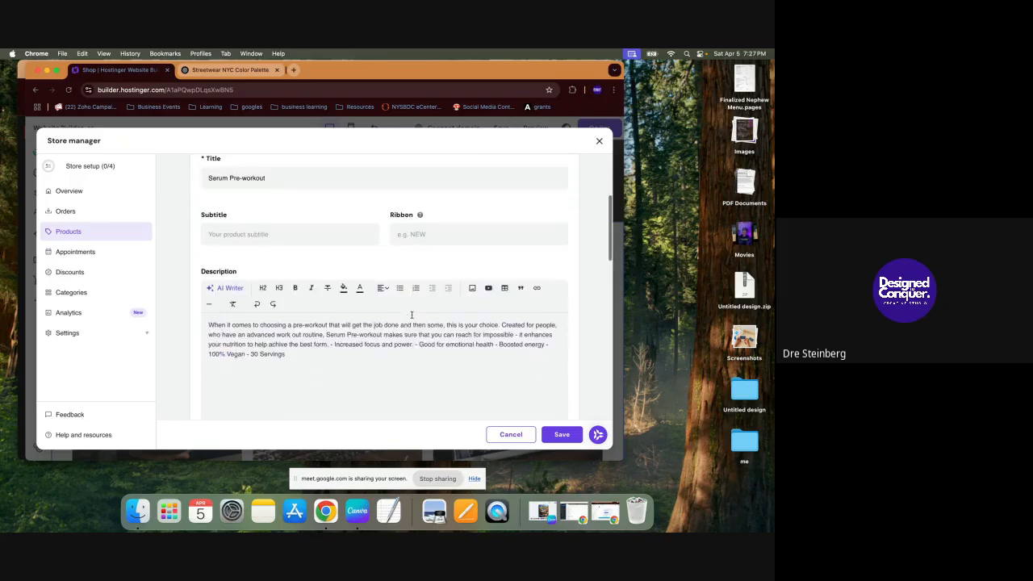
{"action": "scroll", "coordinate": [322, 285], "scroll_direction": "up", "scroll_amount": 1}
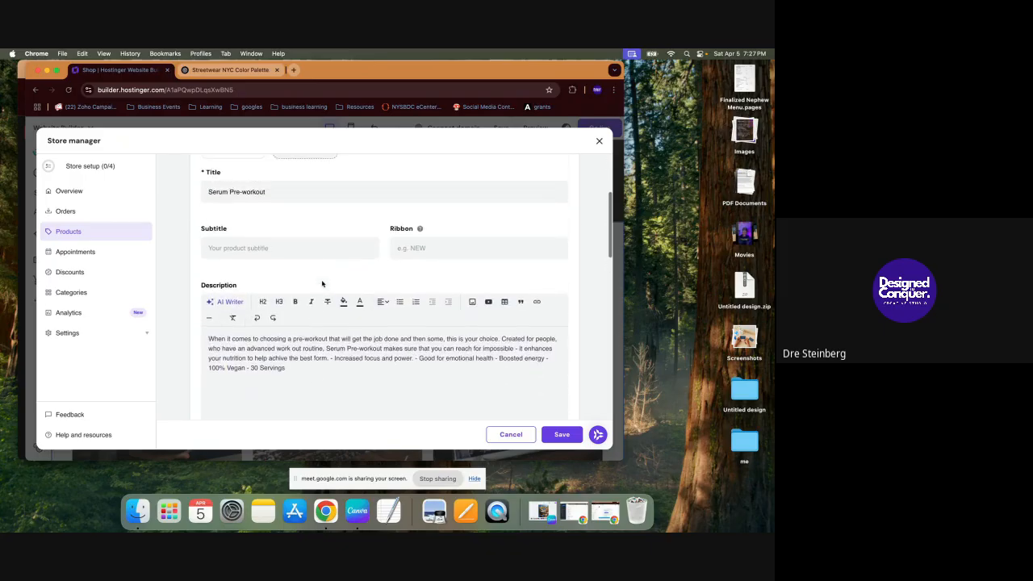
{"action": "scroll", "coordinate": [285, 339], "scroll_direction": "down", "scroll_amount": 1}
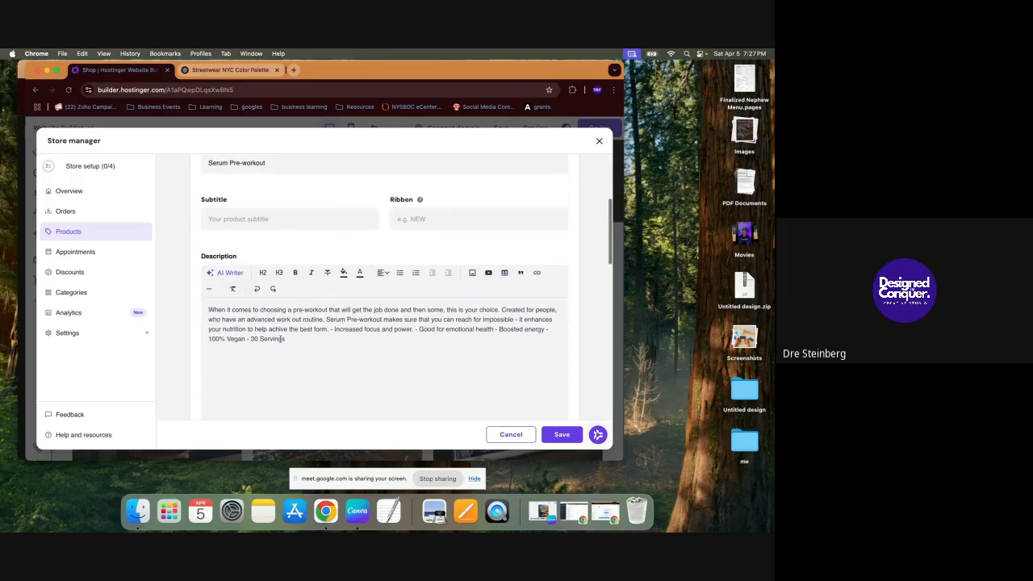
{"action": "scroll", "coordinate": [278, 335], "scroll_direction": "down", "scroll_amount": 5}
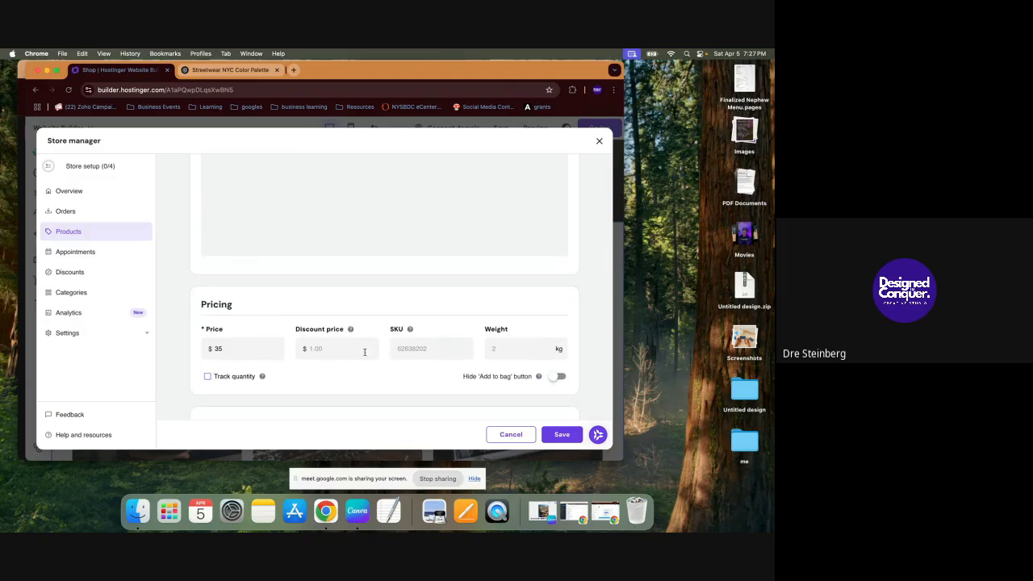
Step: Enable quantity tracking for the Serum Pre-workout and set its quantity to 24
{"action": "scroll", "coordinate": [442, 368], "scroll_direction": "down", "scroll_amount": 4}
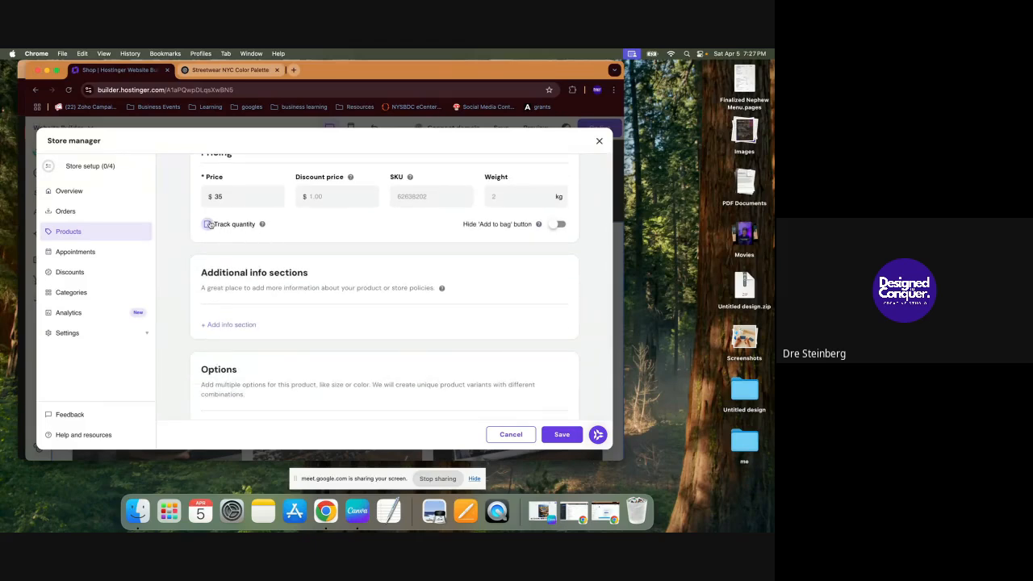
{"action": "left_click", "coordinate": [208, 224]}
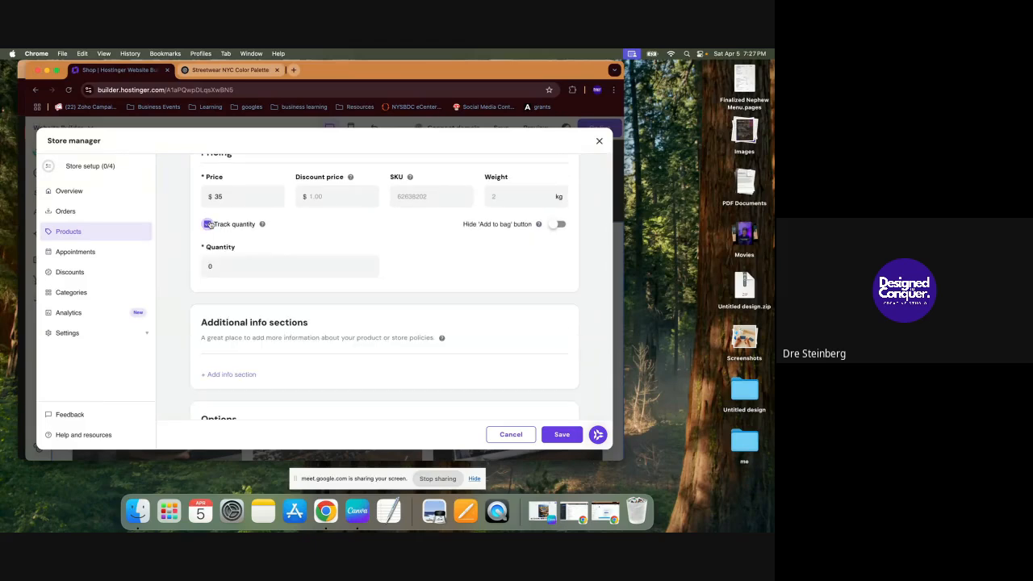
{"action": "left_click", "coordinate": [232, 271]}
{"action": "key", "text": "BackSpace"}
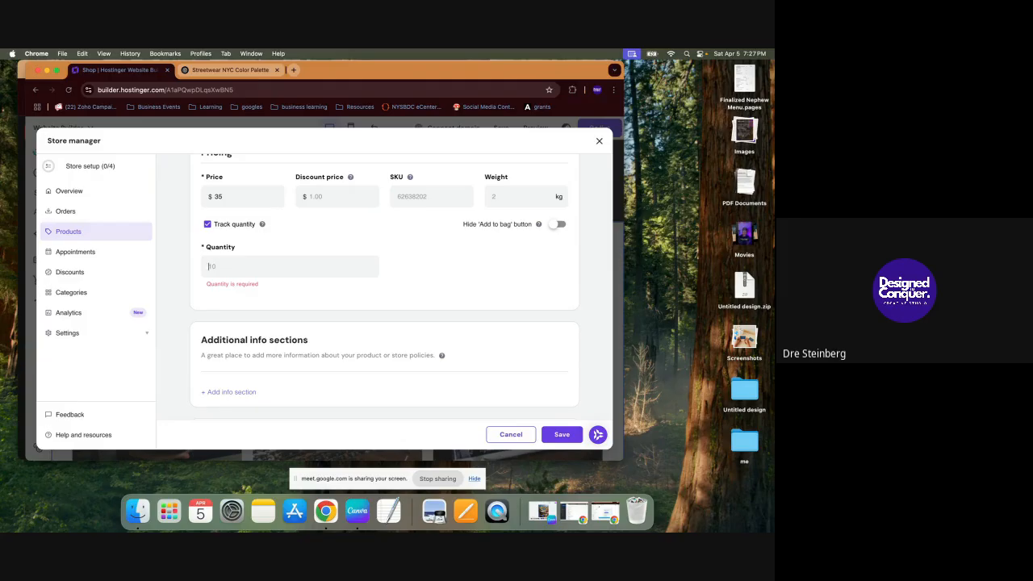
{"action": "type", "text": "24"}
Step: Create a product option named Size with Small as its first selection
{"action": "scroll", "coordinate": [286, 272], "scroll_direction": "down", "scroll_amount": 3}
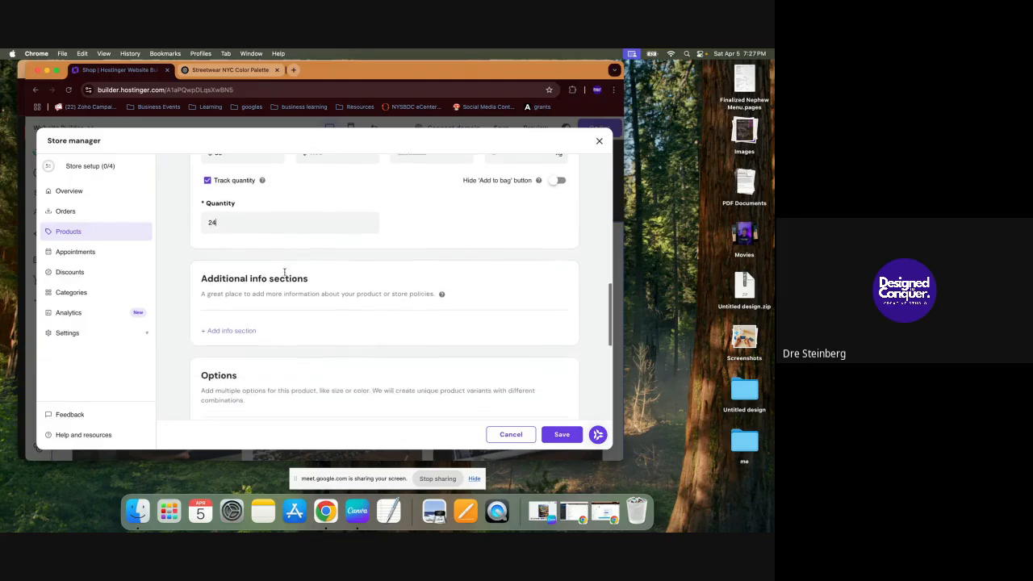
{"action": "scroll", "coordinate": [284, 275], "scroll_direction": "down", "scroll_amount": 1}
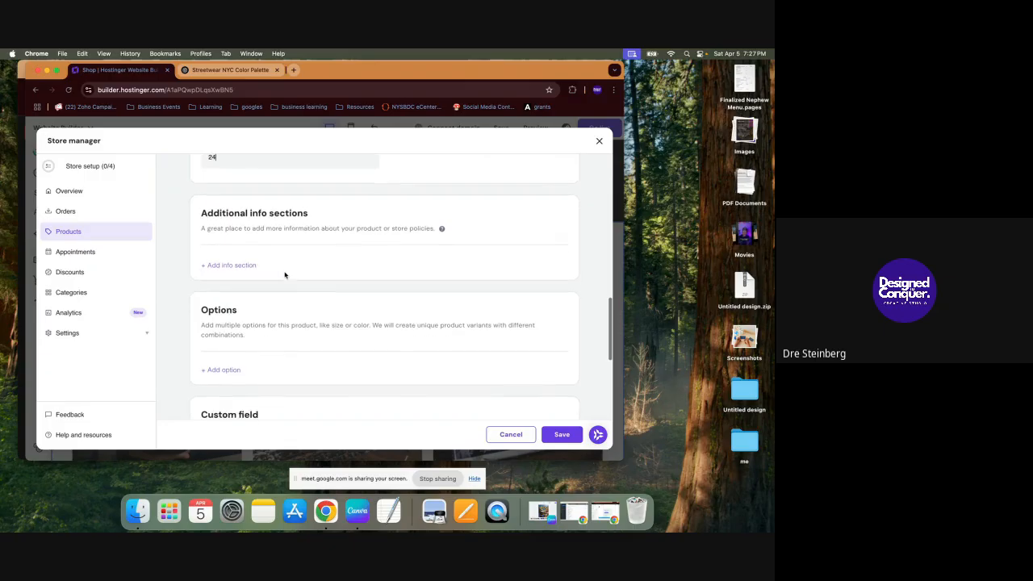
{"action": "left_click", "coordinate": [237, 370]}
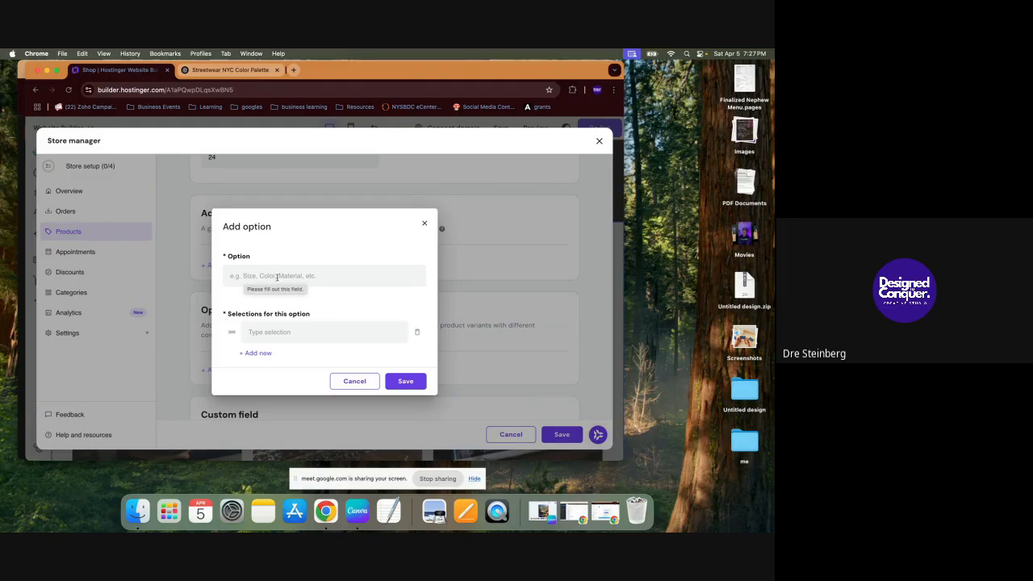
{"action": "left_click", "coordinate": [245, 279]}
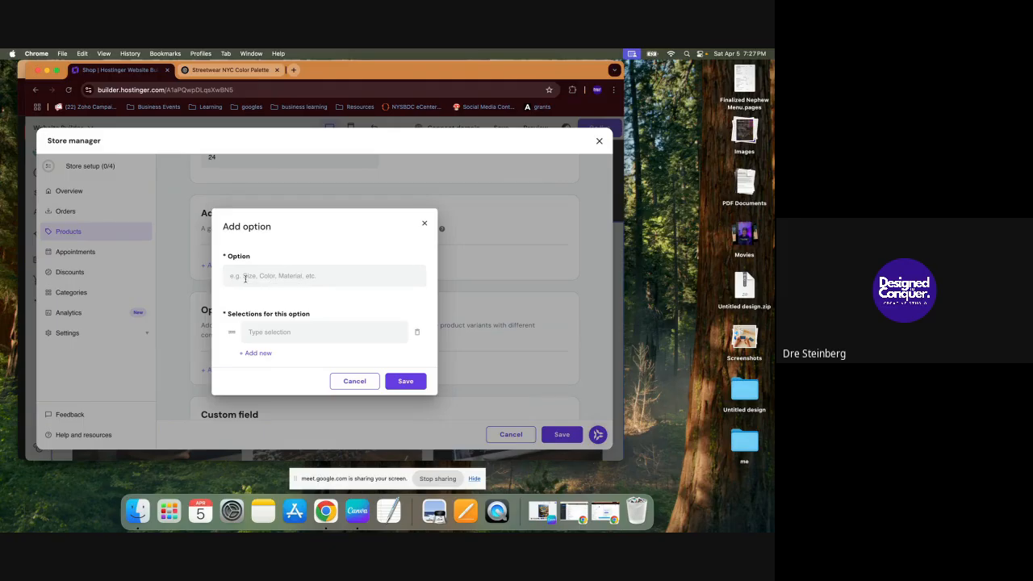
{"action": "type", "text": "Siz"}
{"action": "type", "text": "Small"}
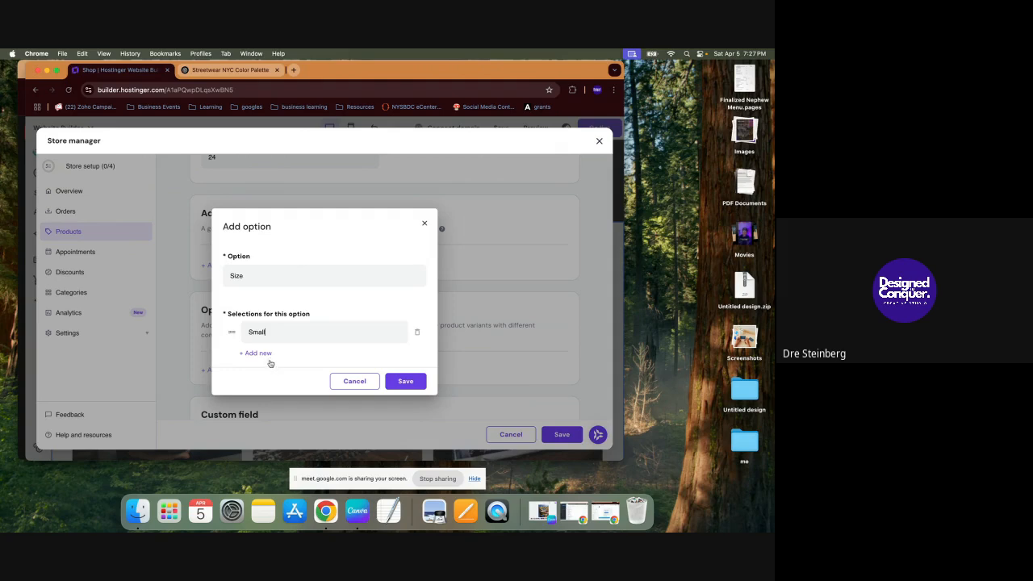
Step: Add Medium, Large and XLarge selections to the Size option and save the option
{"action": "left_click", "coordinate": [267, 353]}
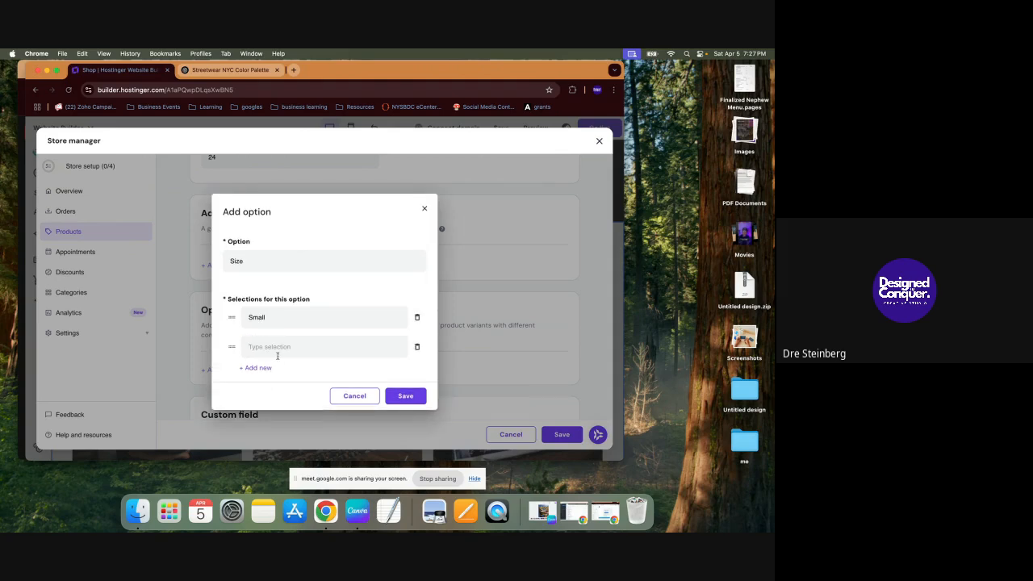
{"action": "type", "text": "Medium"}
{"action": "left_click", "coordinate": [260, 369]}
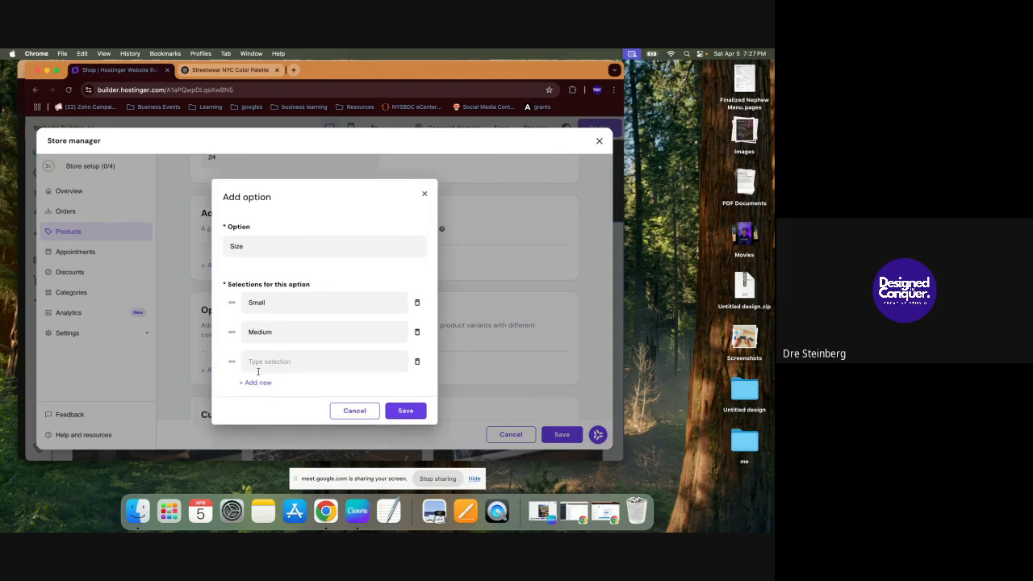
{"action": "type", "text": "L"}
{"action": "key", "text": "BackSpace"}
{"action": "type", "text": "Large"}
{"action": "left_click", "coordinate": [267, 384]}
{"action": "type", "text": "X"}
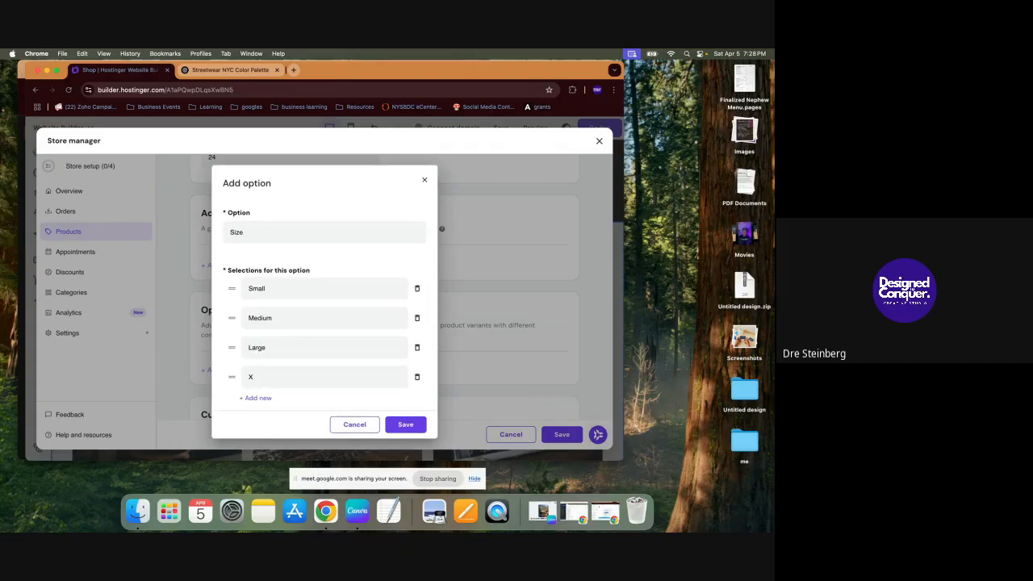
{"action": "type", "text": "Large"}
{"action": "left_click", "coordinate": [410, 427]}
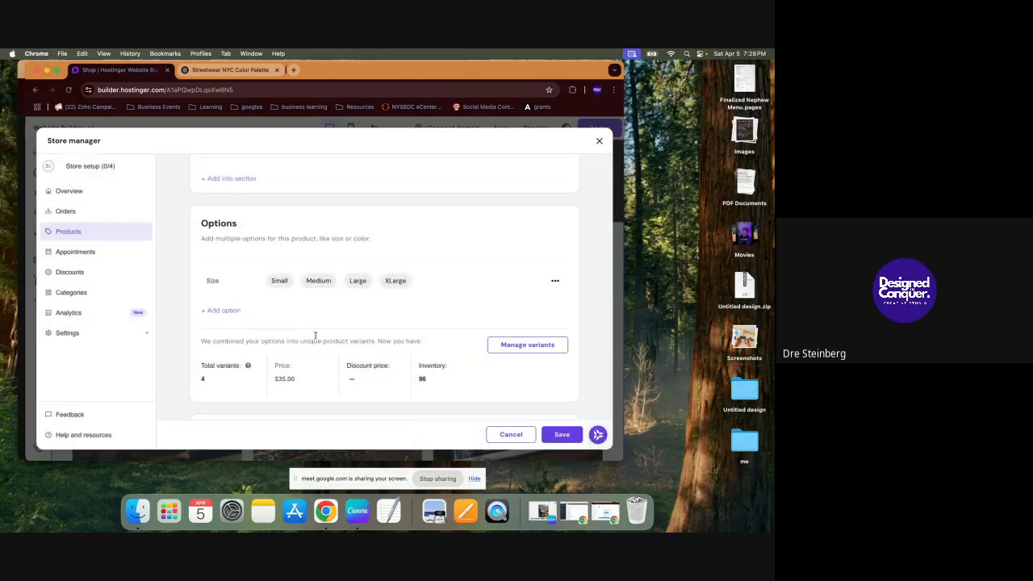
Step: Review the price and quantity of each size variant, leaving the variant list without saving
{"action": "left_click", "coordinate": [501, 344]}
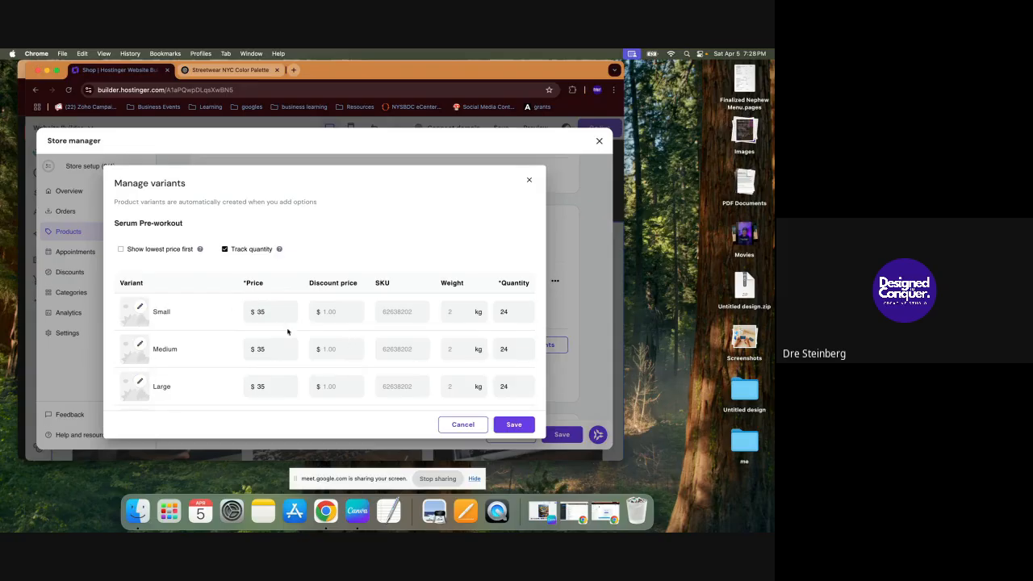
{"action": "scroll", "coordinate": [194, 344], "scroll_direction": "down", "scroll_amount": 2}
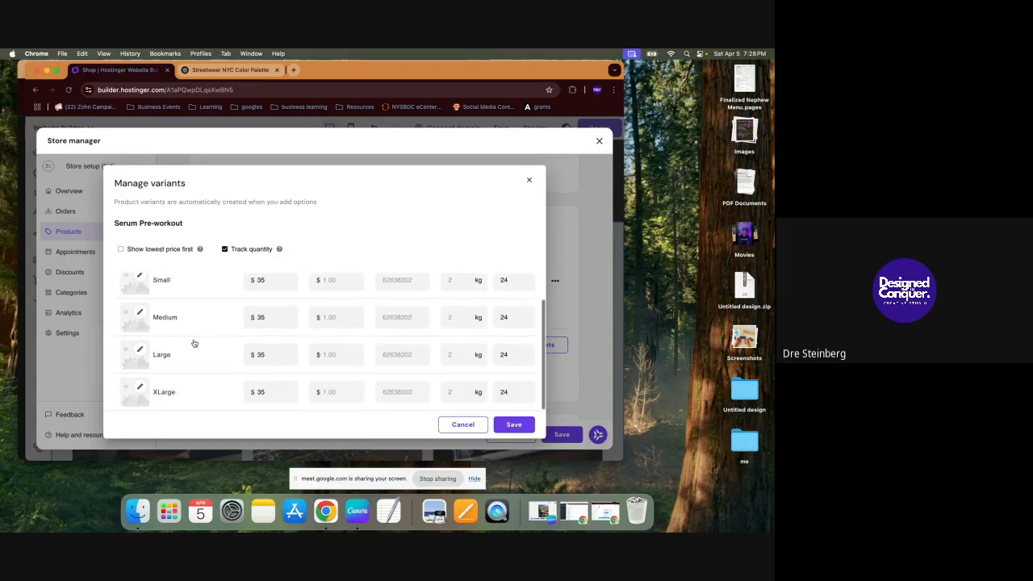
{"action": "scroll", "coordinate": [194, 343], "scroll_direction": "up", "scroll_amount": 2}
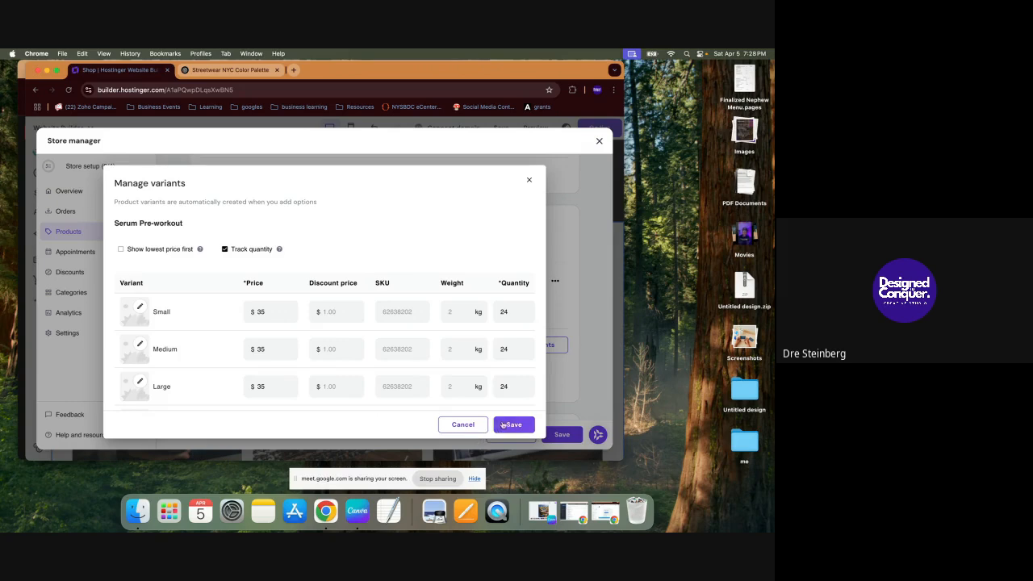
{"action": "left_click", "coordinate": [462, 424]}
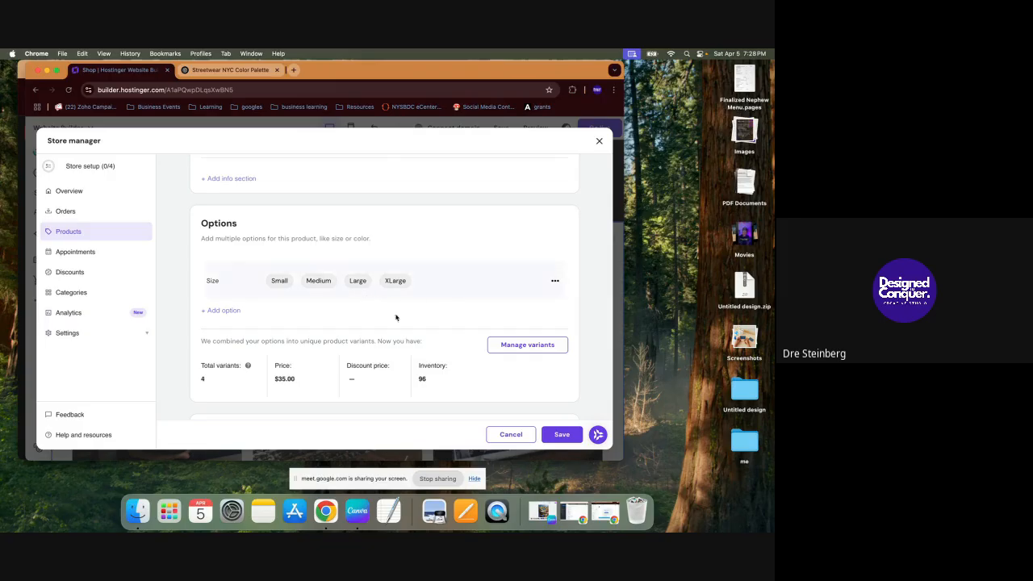
Step: Add a Color option to the product with the selections Black, Red and White
{"action": "left_click", "coordinate": [227, 312]}
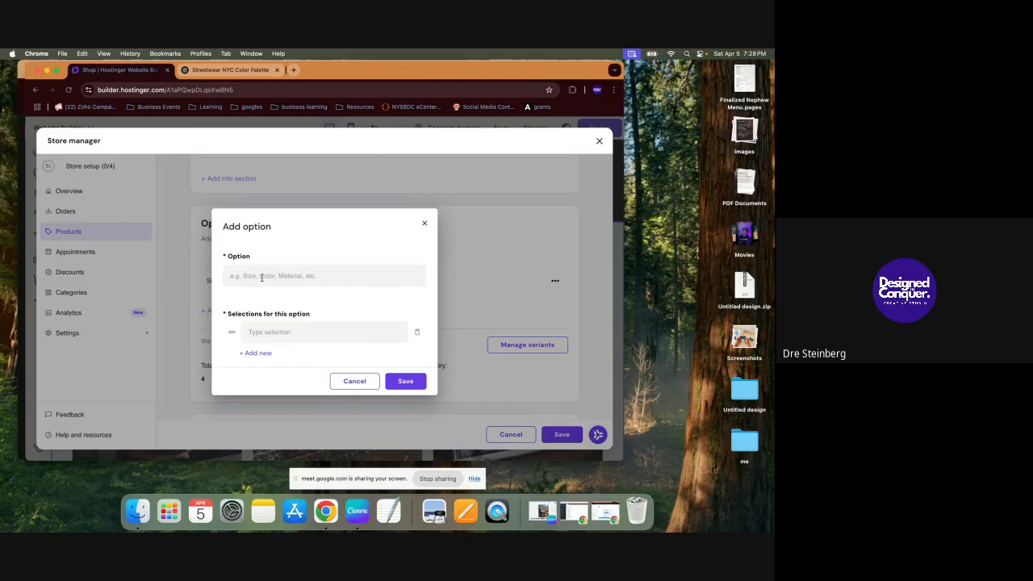
{"action": "type", "text": "Color"}
{"action": "left_click", "coordinate": [284, 322]}
{"action": "type", "text": "Black"}
{"action": "left_click", "coordinate": [270, 356]}
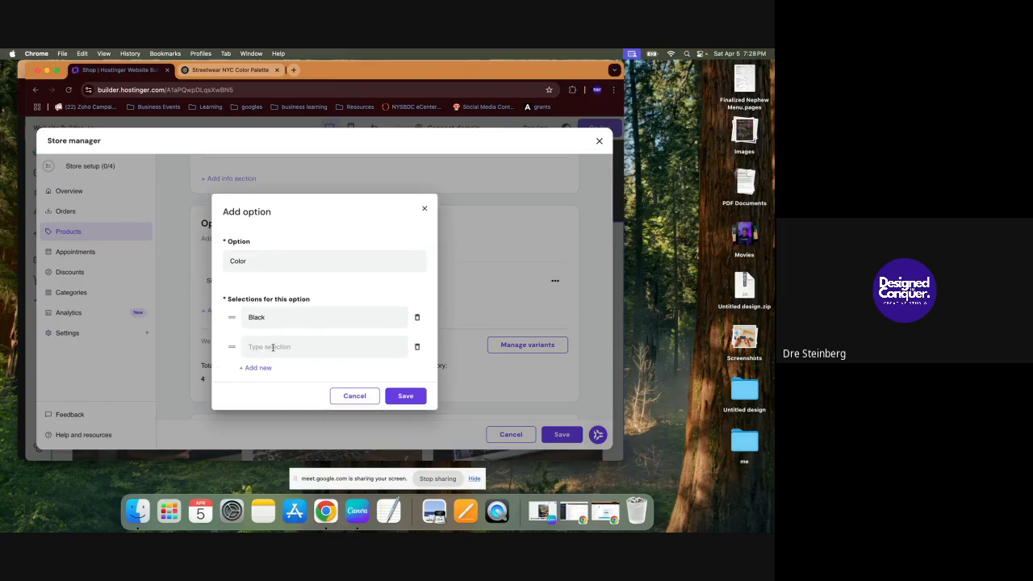
{"action": "type", "text": "Red"}
{"action": "left_click", "coordinate": [269, 361]}
{"action": "type", "text": "Whi"}
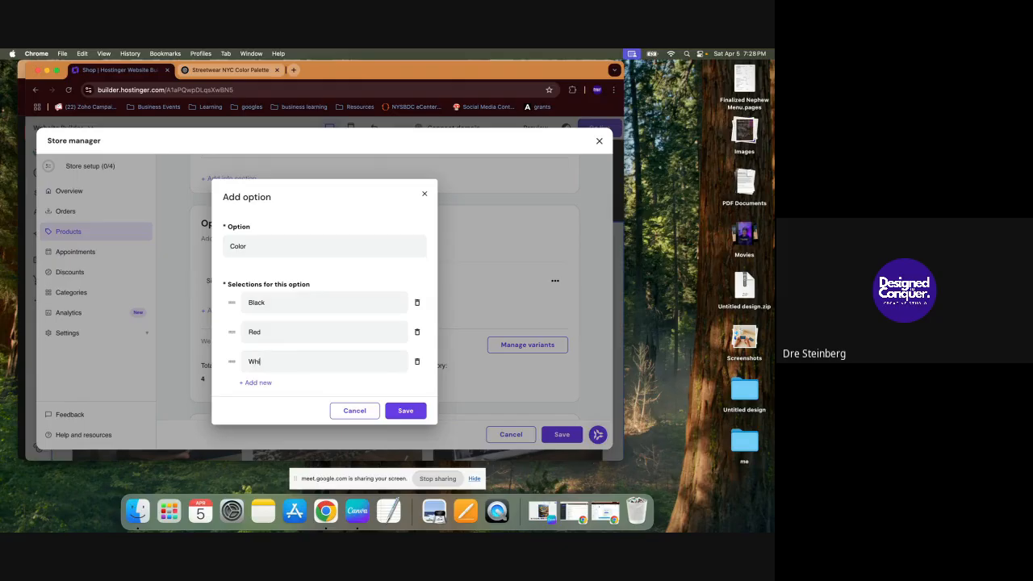
{"action": "type", "text": "te"}
{"action": "left_click", "coordinate": [398, 415]}
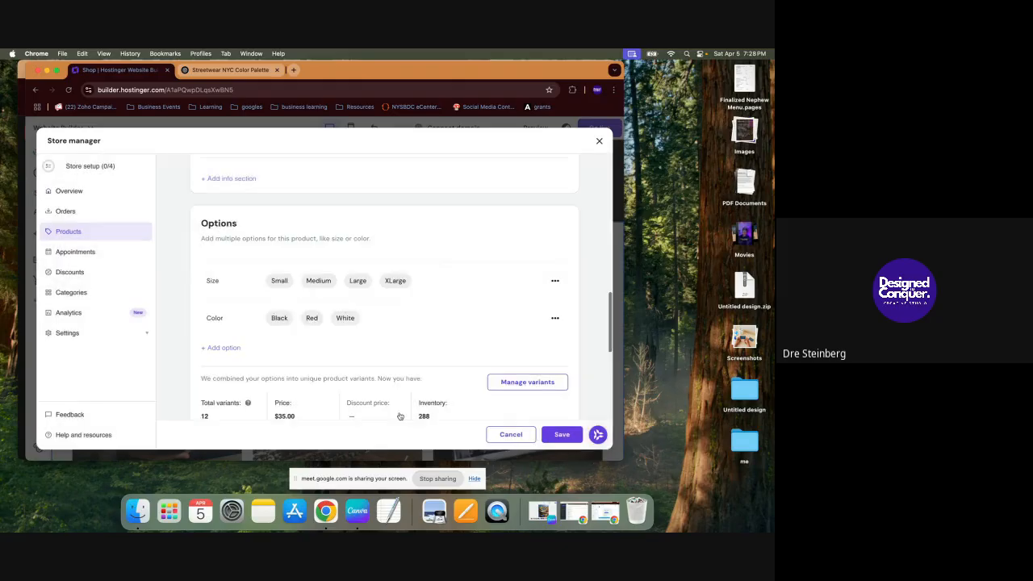
Step: Assign the product to a new category named S2025 Tees and save the product
{"action": "scroll", "coordinate": [284, 349], "scroll_direction": "down", "scroll_amount": 3}
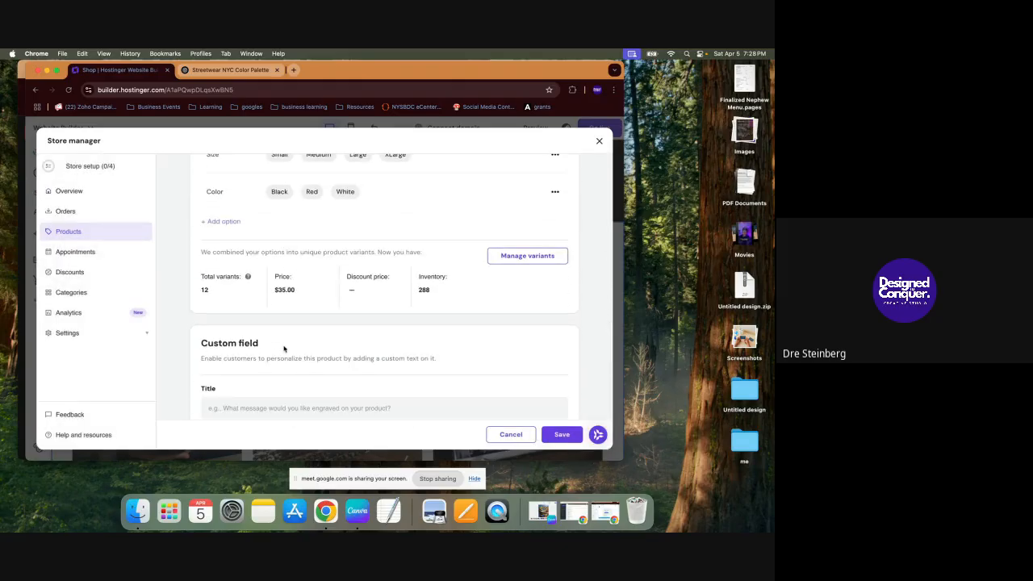
{"action": "scroll", "coordinate": [284, 349], "scroll_direction": "down", "scroll_amount": 6}
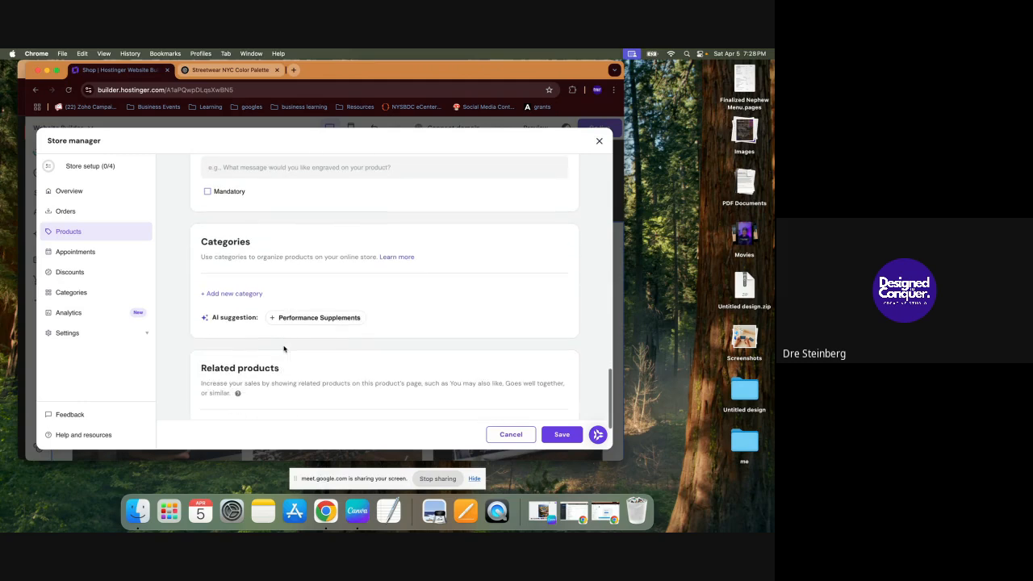
{"action": "scroll", "coordinate": [285, 348], "scroll_direction": "down", "scroll_amount": 2}
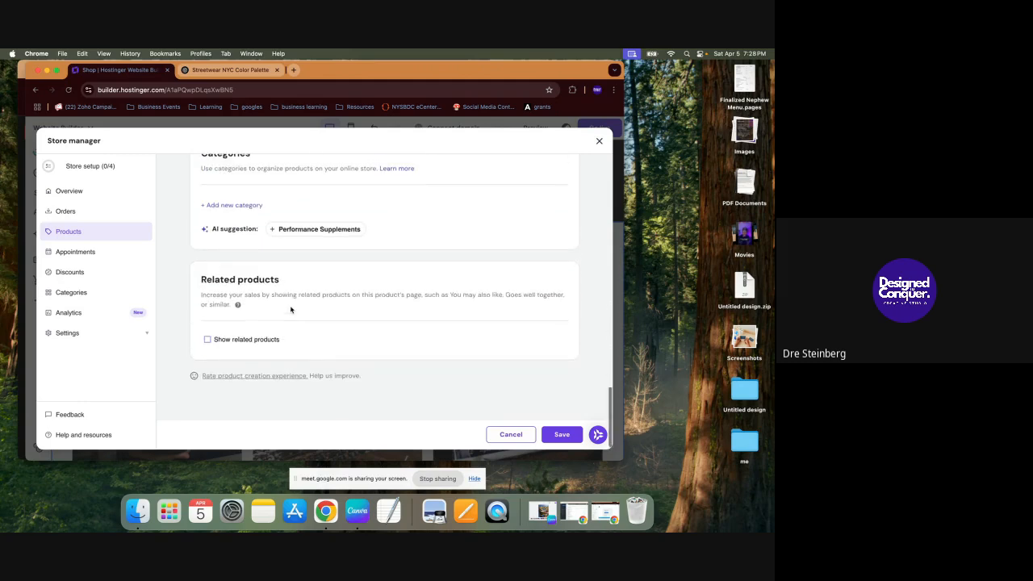
{"action": "scroll", "coordinate": [290, 309], "scroll_direction": "up", "scroll_amount": 4}
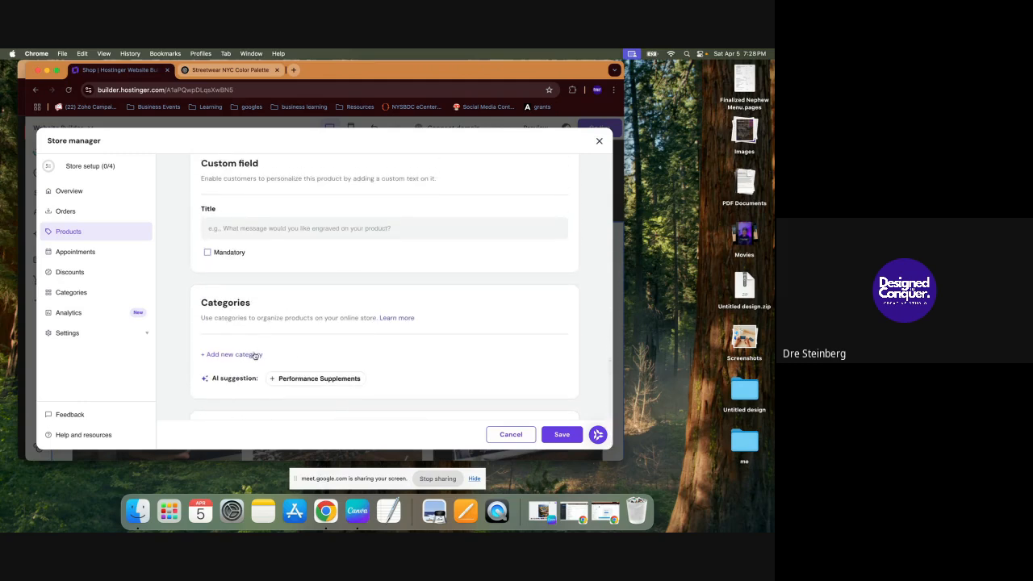
{"action": "left_click", "coordinate": [244, 355]}
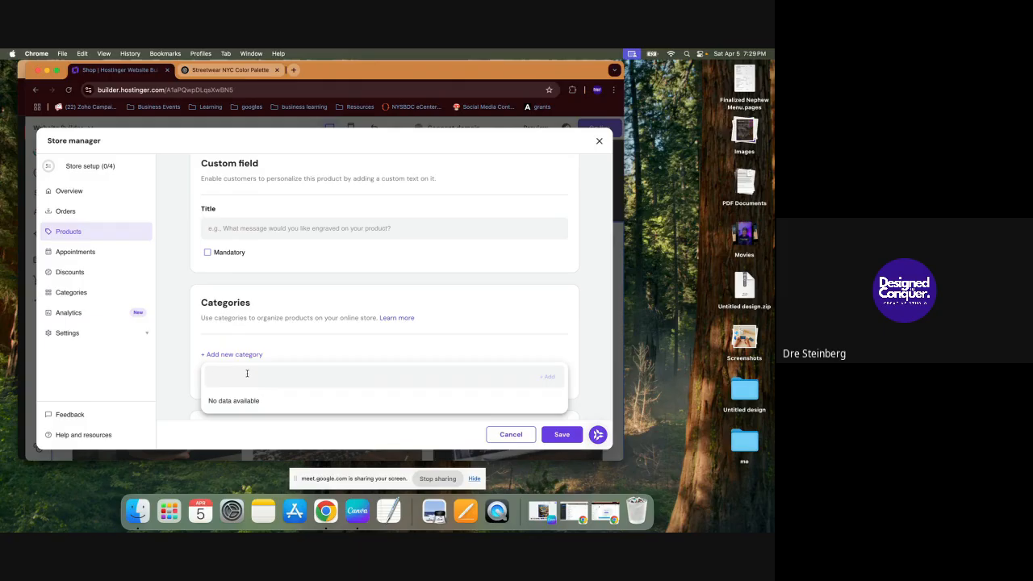
{"action": "type", "text": "Sp"}
{"action": "key", "text": "BackSpace"}
{"action": "key", "text": "BackSpace"}
{"action": "type", "text": "Spring"}
{"action": "type", "text": "es"}
{"action": "left_click", "coordinate": [546, 377]}
{"action": "left_click", "coordinate": [231, 354]}
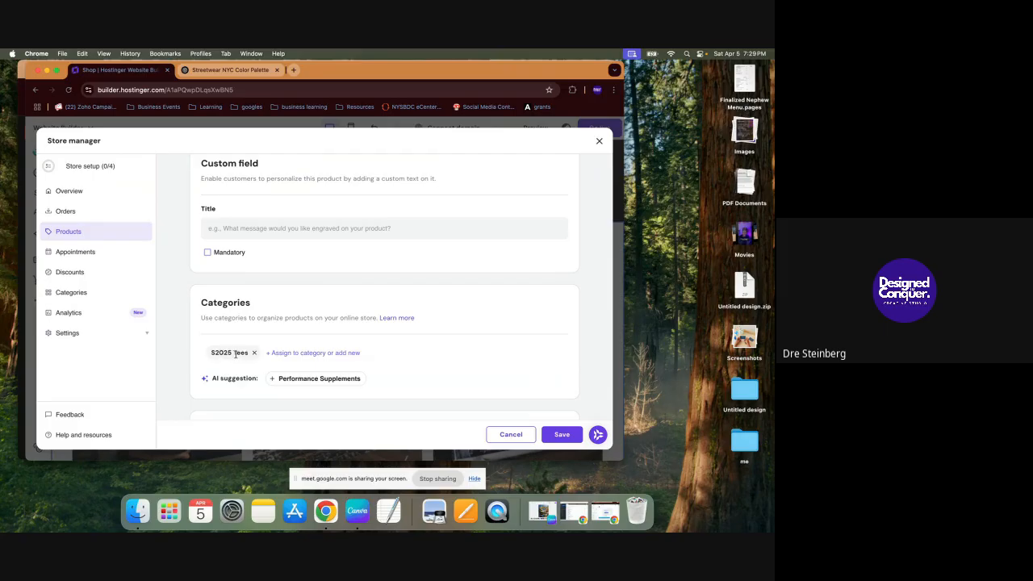
{"action": "scroll", "coordinate": [298, 335], "scroll_direction": "down", "scroll_amount": 5}
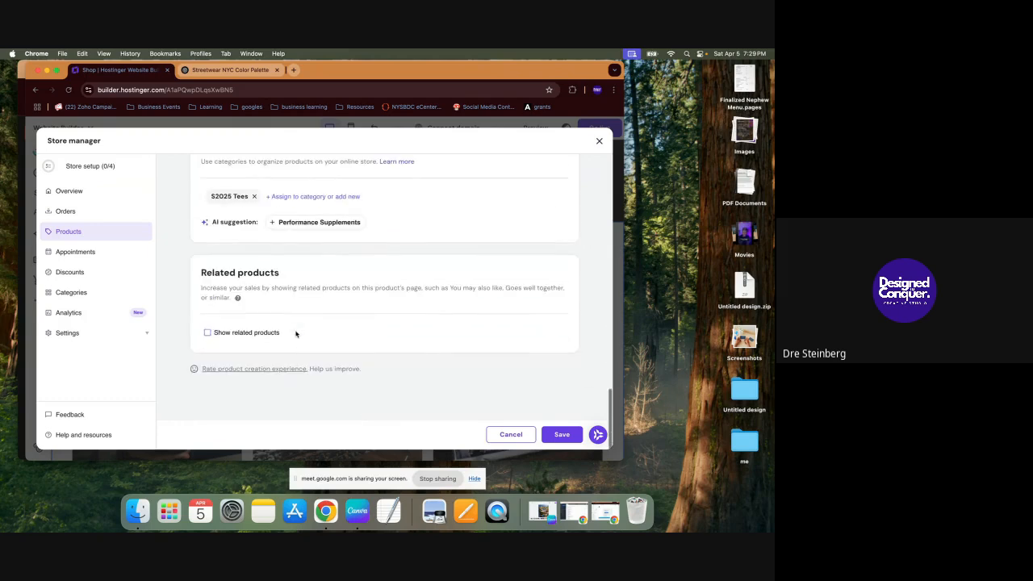
{"action": "left_click", "coordinate": [562, 433]}
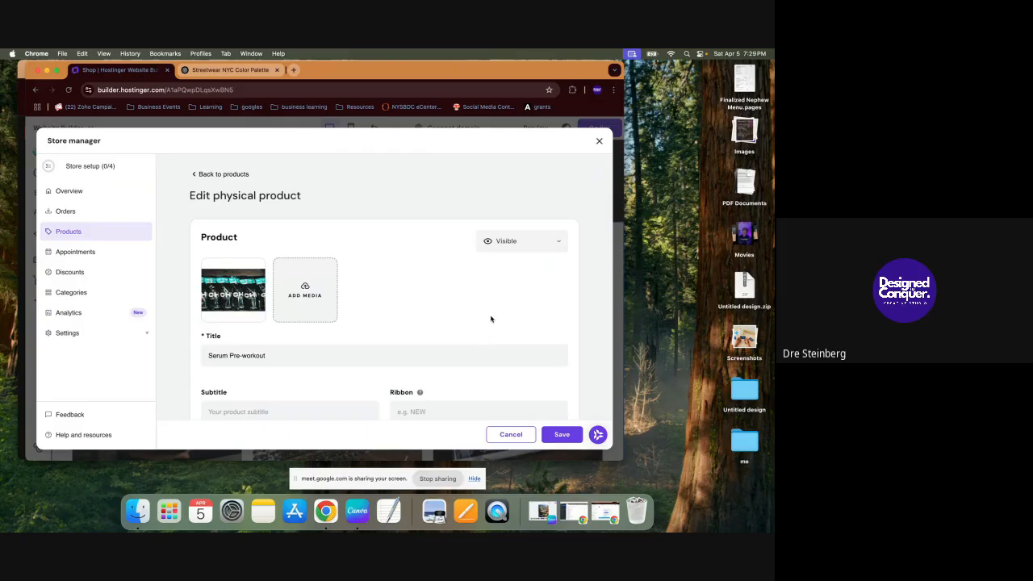
Step: Try to save the Serum Pre-workout product, staying in its editor instead of leaving with unsaved changes
{"action": "scroll", "coordinate": [491, 319], "scroll_direction": "down", "scroll_amount": 4}
{"action": "scroll", "coordinate": [491, 319], "scroll_direction": "up", "scroll_amount": 4}
{"action": "left_click", "coordinate": [240, 175]}
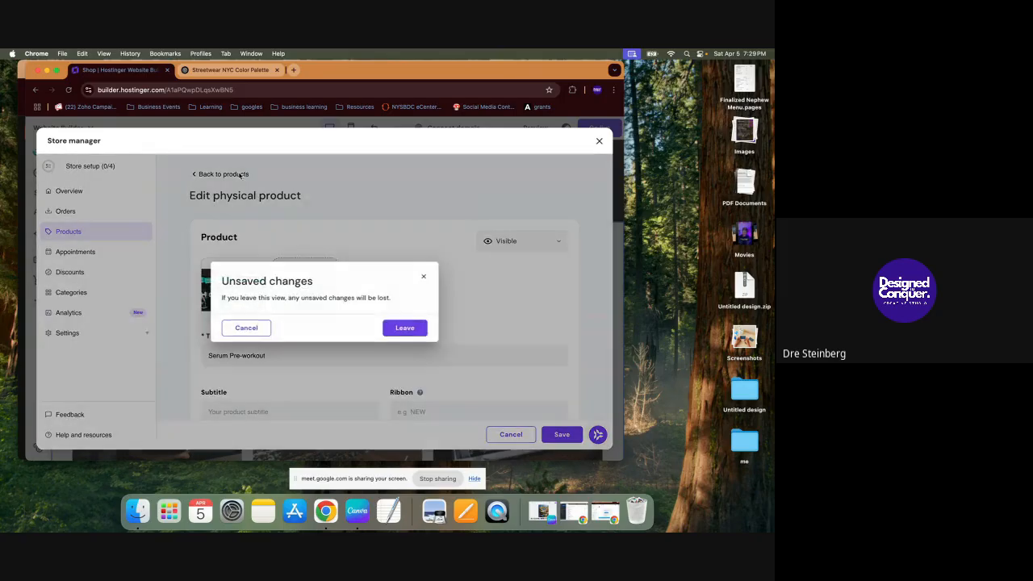
{"action": "left_click", "coordinate": [238, 327]}
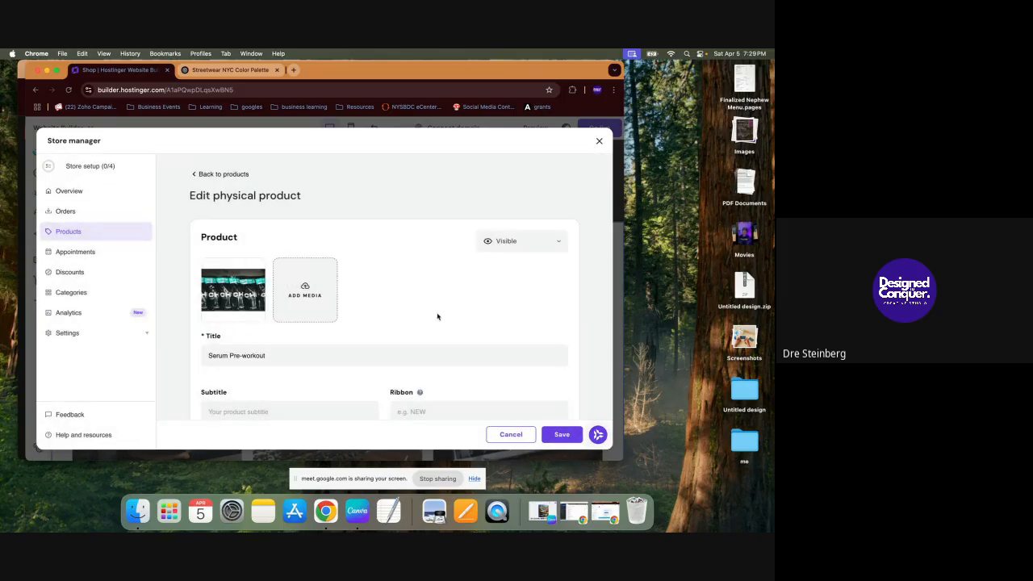
{"action": "scroll", "coordinate": [437, 314], "scroll_direction": "down", "scroll_amount": 1}
{"action": "scroll", "coordinate": [404, 318], "scroll_direction": "down", "scroll_amount": 5}
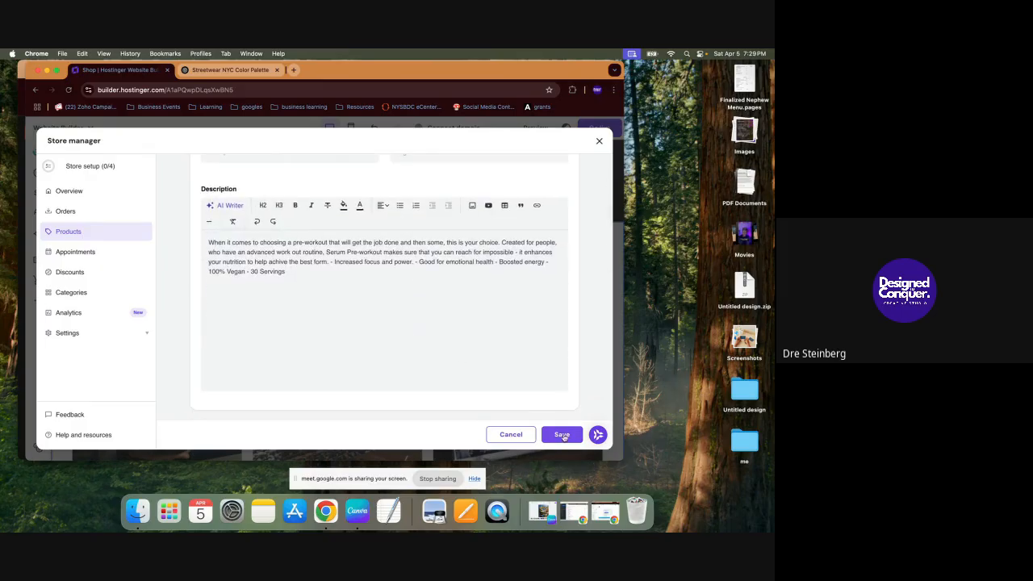
{"action": "left_click", "coordinate": [564, 437]}
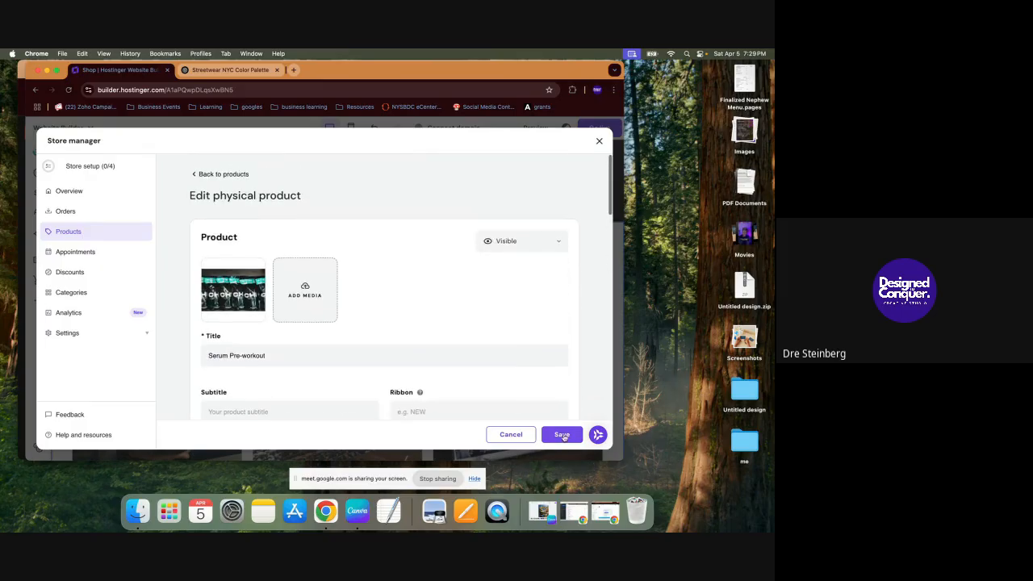
Step: Try to retitle the product New product and save it, leaving the editor without the unsaved changes
{"action": "triple_click", "coordinate": [329, 355]}
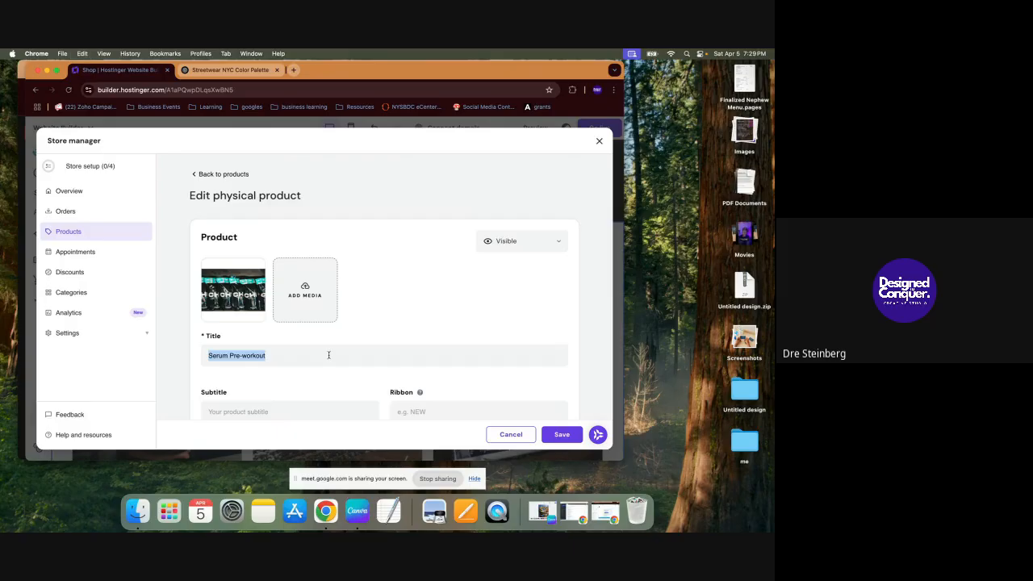
{"action": "type", "text": "New product"}
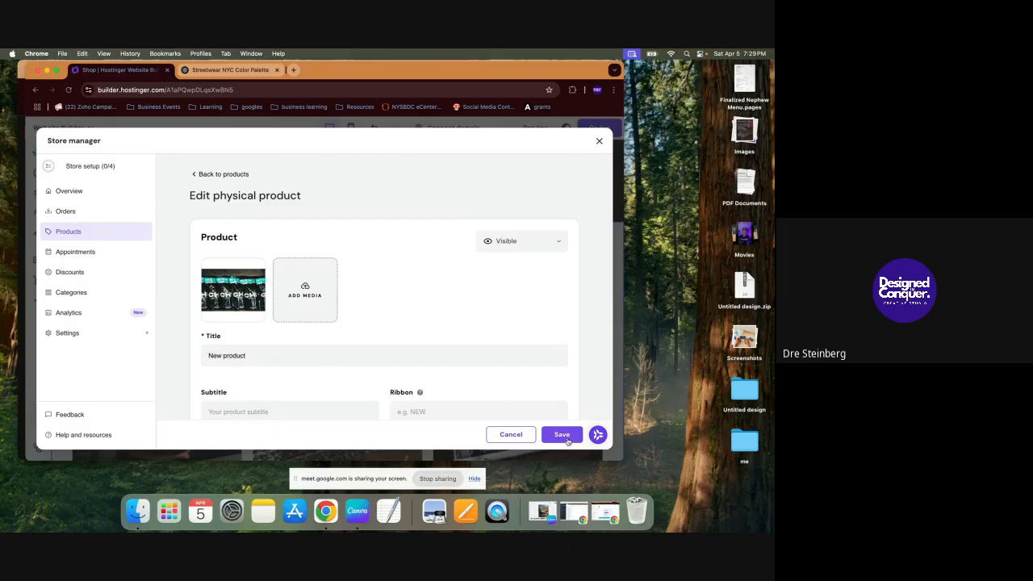
{"action": "left_click", "coordinate": [562, 436]}
{"action": "left_click", "coordinate": [194, 175]}
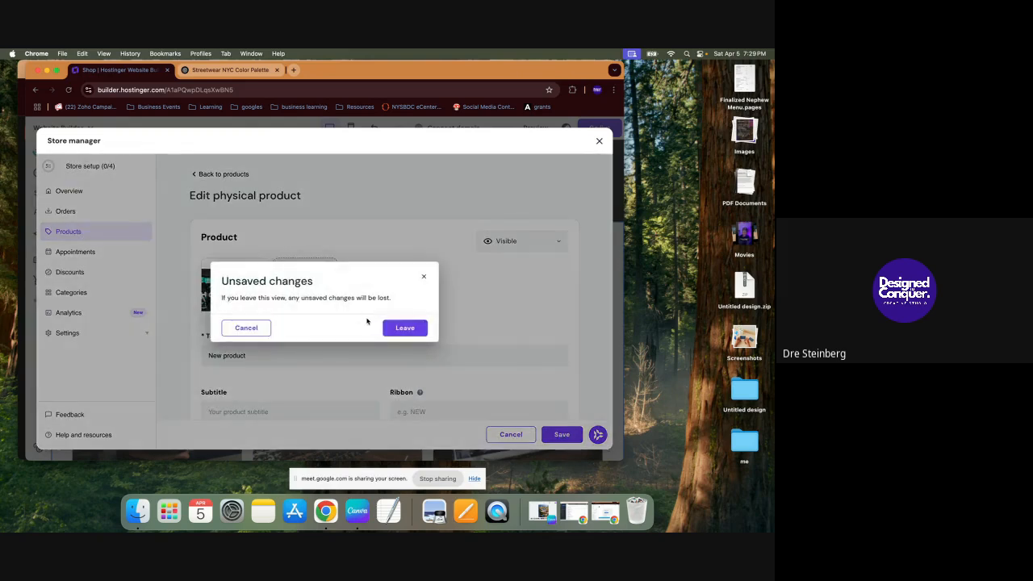
{"action": "left_click", "coordinate": [404, 328]}
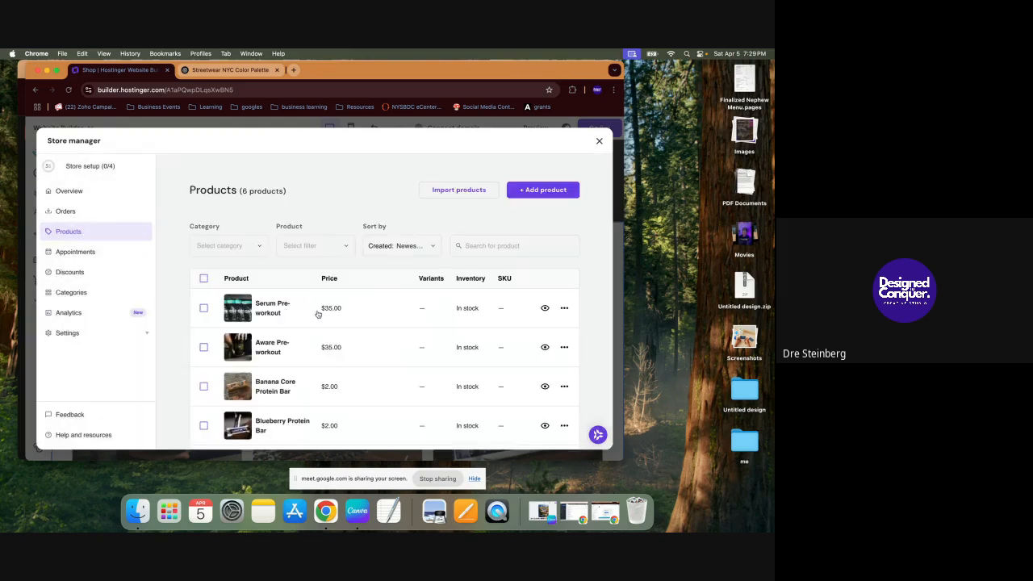
Step: Reopen the Serum Pre-workout product, change its title to New Product and save it
{"action": "left_click", "coordinate": [294, 313]}
{"action": "scroll", "coordinate": [355, 347], "scroll_direction": "down", "scroll_amount": 5}
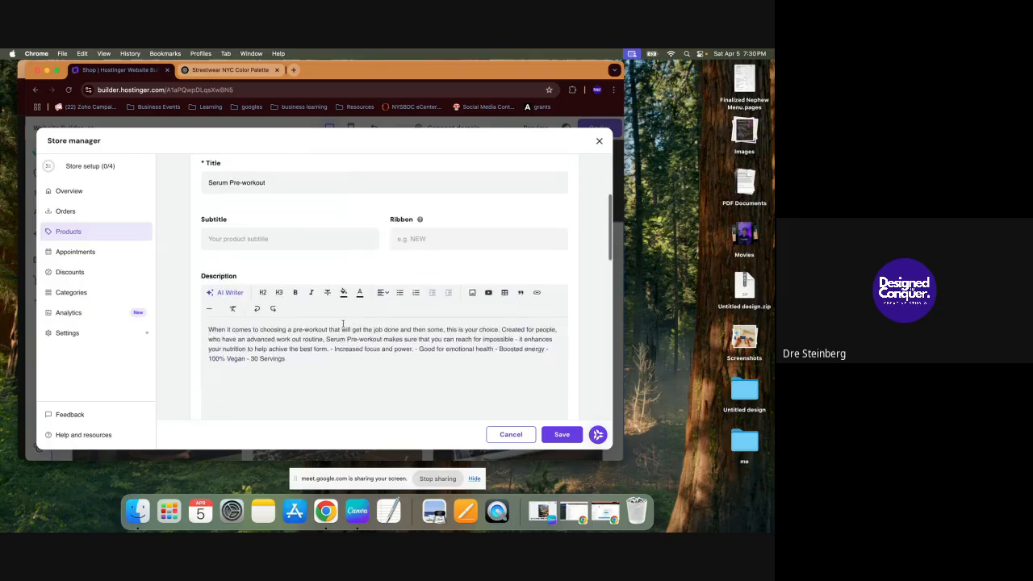
{"action": "scroll", "coordinate": [342, 323], "scroll_direction": "up", "scroll_amount": 2}
{"action": "left_click", "coordinate": [298, 262]}
{"action": "type", "text": "a"}
{"action": "key", "text": "super+a"}
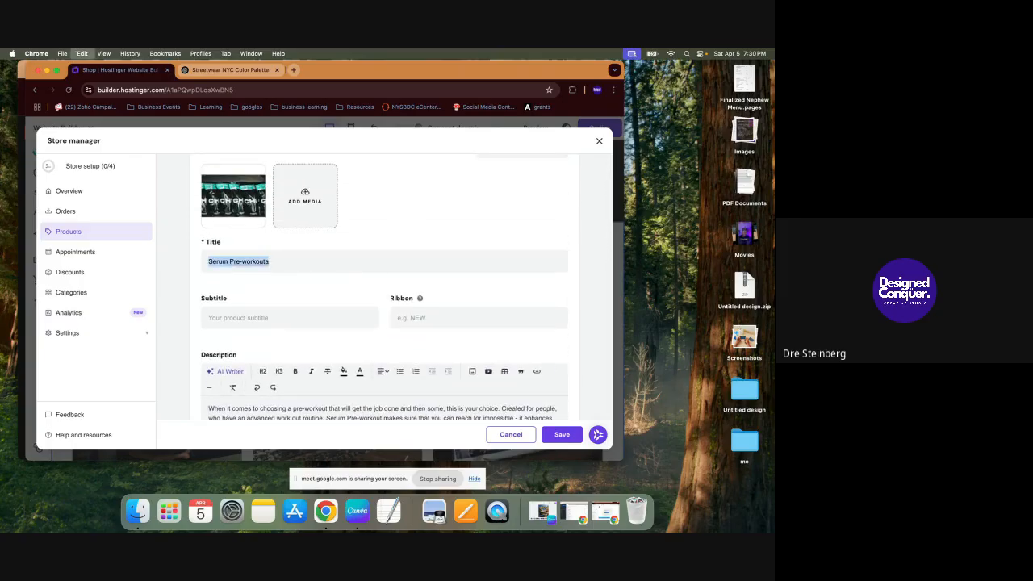
{"action": "type", "text": "New Product"}
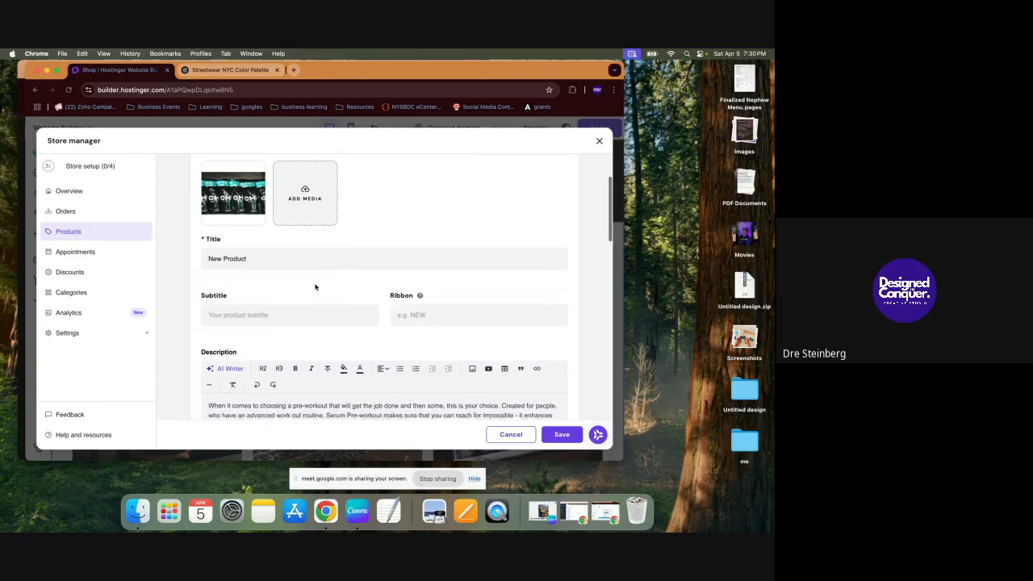
{"action": "scroll", "coordinate": [427, 331], "scroll_direction": "down", "scroll_amount": 1}
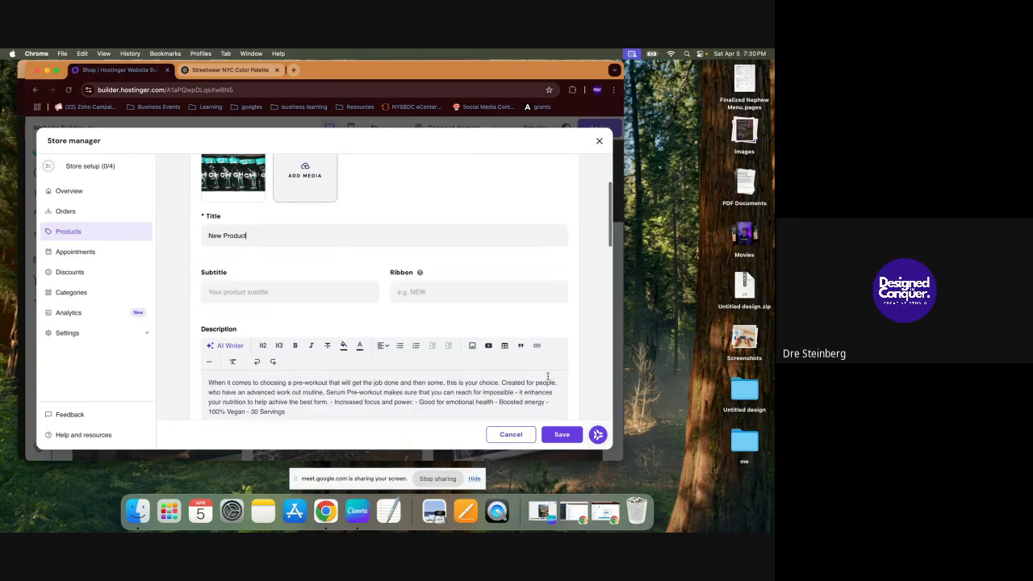
{"action": "left_click", "coordinate": [565, 435]}
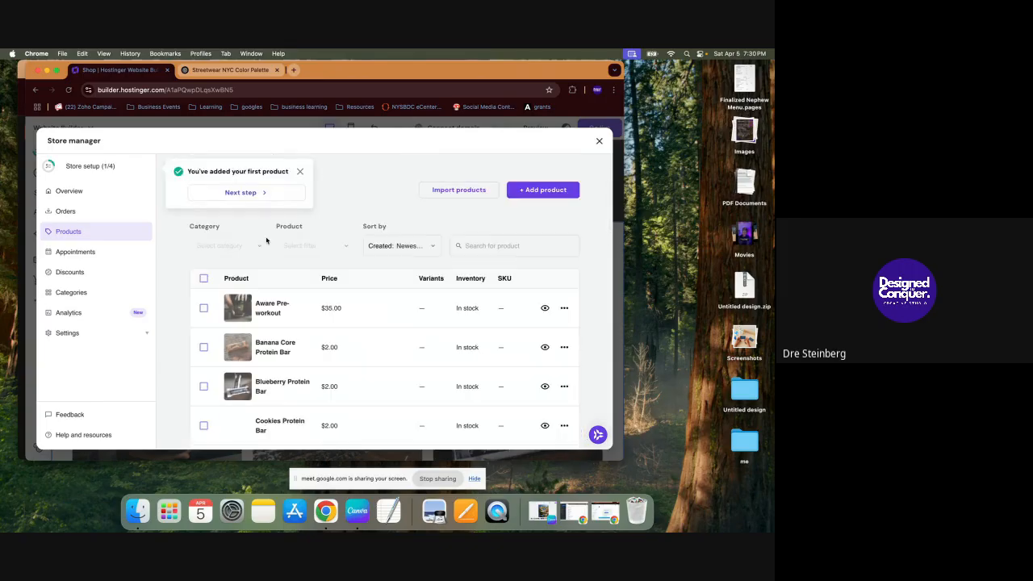
Step: Open New Product for editing from the product list and dismiss the store setup notice
{"action": "scroll", "coordinate": [313, 347], "scroll_direction": "down", "scroll_amount": 3}
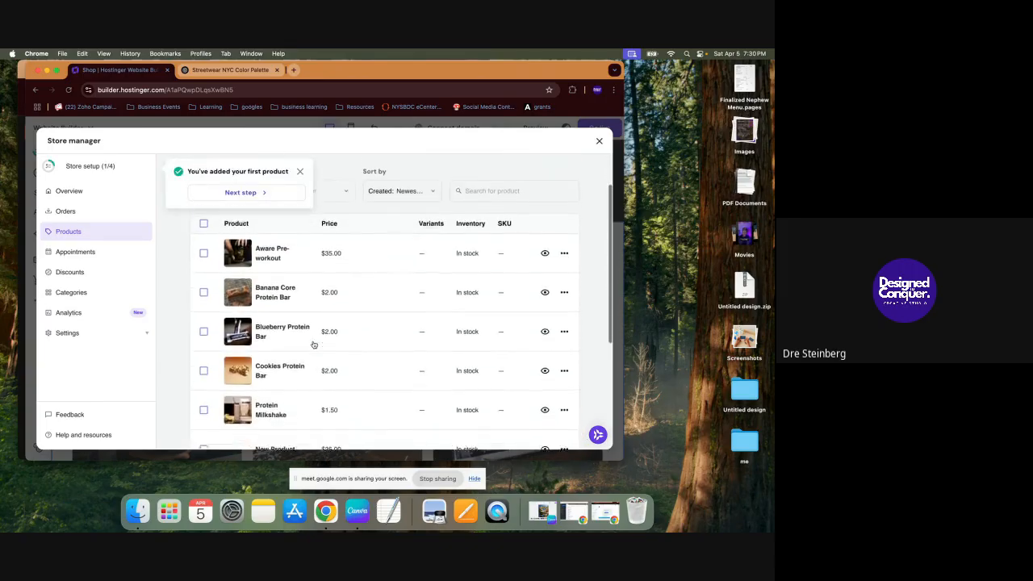
{"action": "left_click", "coordinate": [319, 387]}
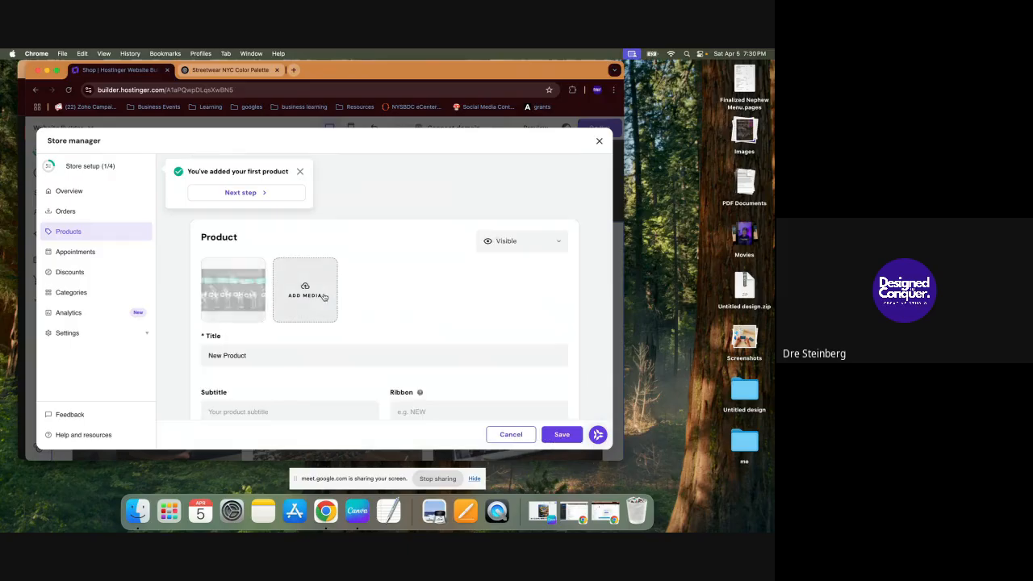
{"action": "left_click", "coordinate": [301, 171]}
{"action": "scroll", "coordinate": [314, 267], "scroll_direction": "down", "scroll_amount": 10}
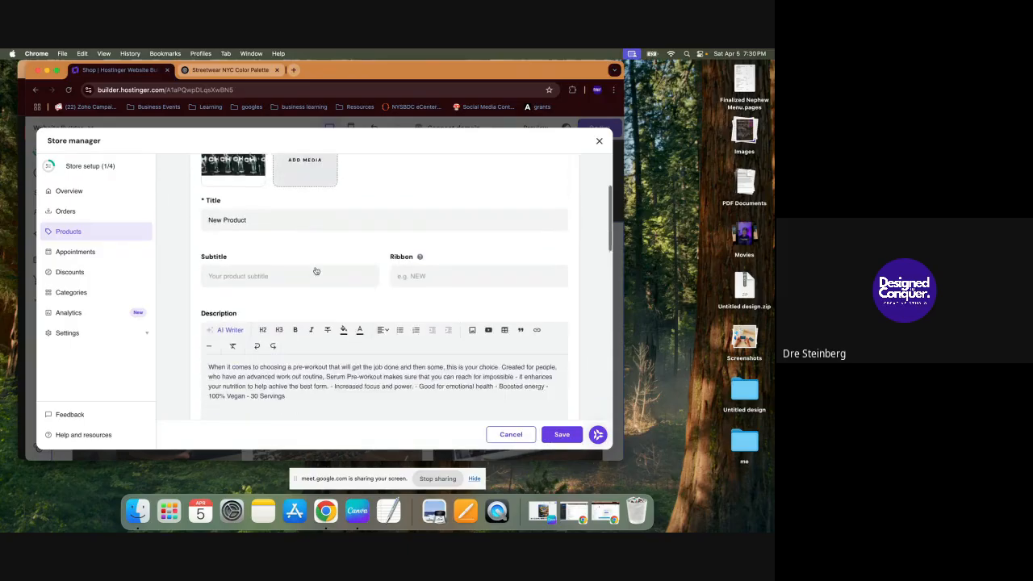
{"action": "scroll", "coordinate": [315, 267], "scroll_direction": "down", "scroll_amount": 3}
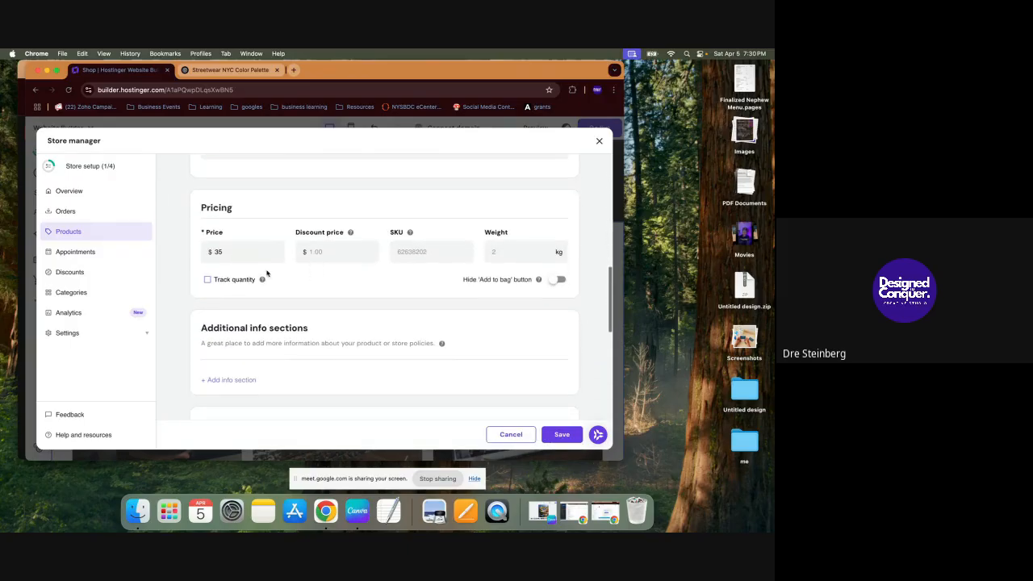
{"action": "scroll", "coordinate": [270, 353], "scroll_direction": "down", "scroll_amount": 4}
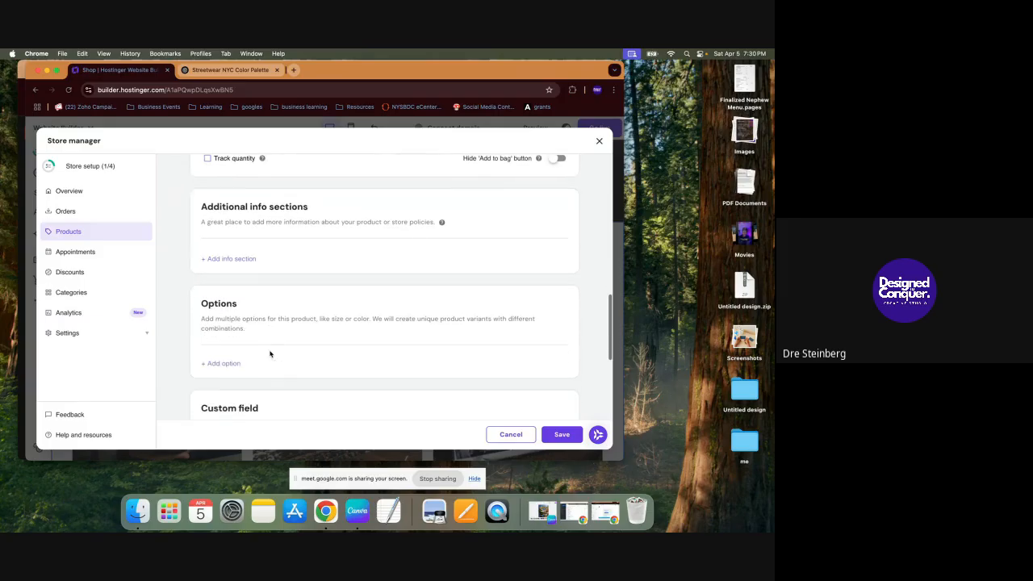
Step: Add a Sizes option to the product with the selections Small, Medium, Large and Xlarge
{"action": "left_click", "coordinate": [240, 365]}
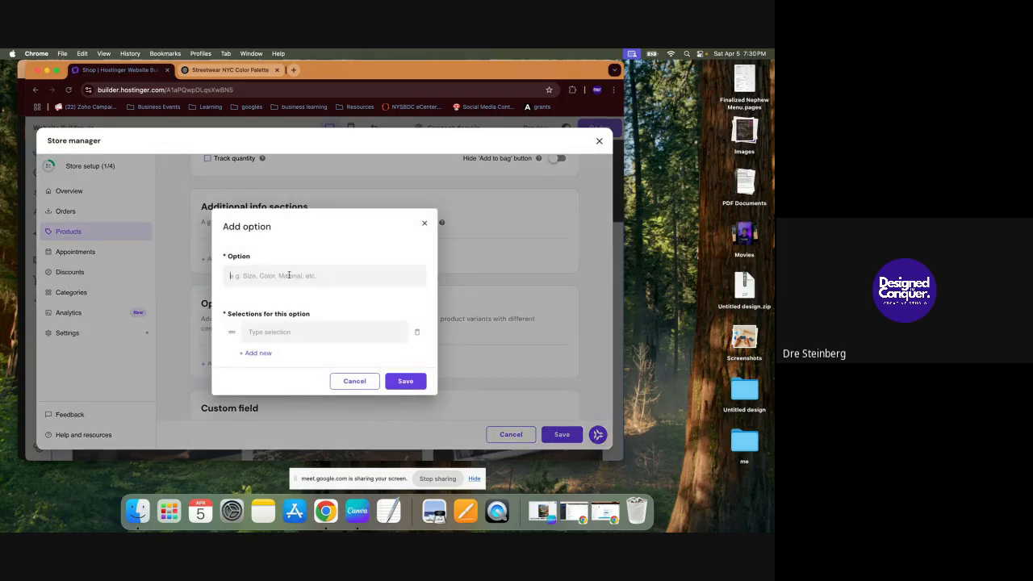
{"action": "type", "text": "S"}
{"action": "type", "text": "Smal"}
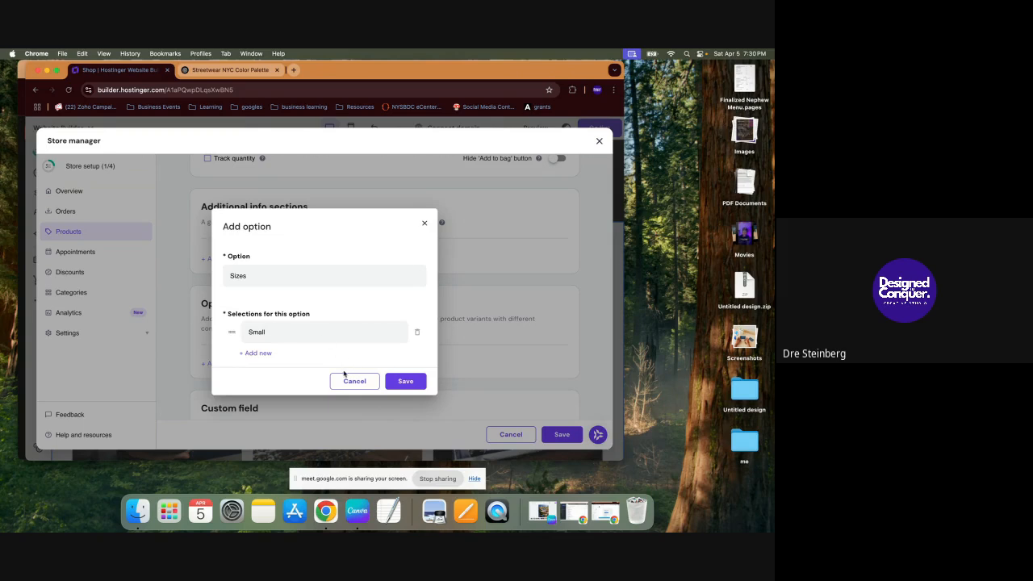
{"action": "left_click", "coordinate": [264, 355]}
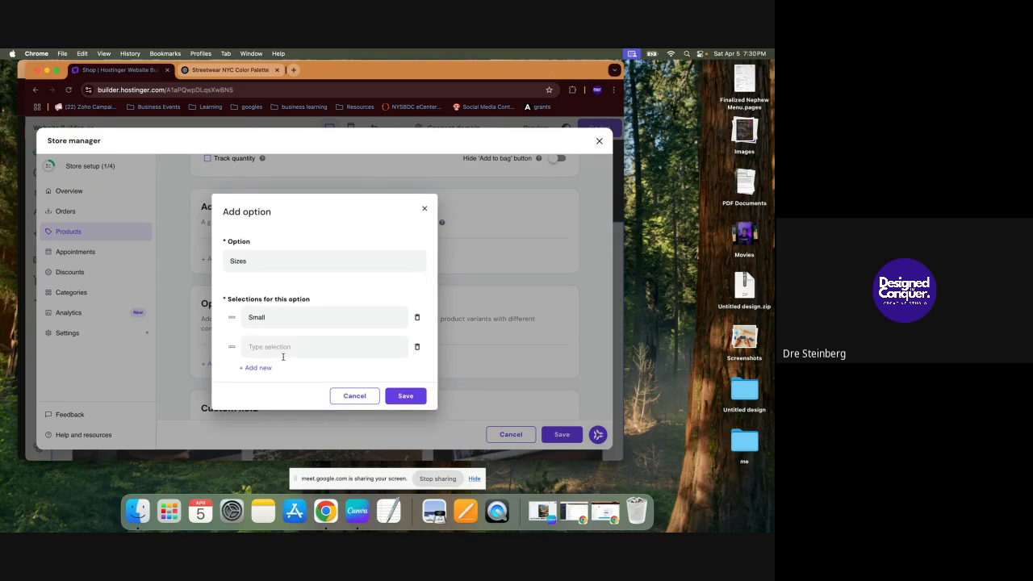
{"action": "type", "text": "Medium"}
{"action": "left_click", "coordinate": [251, 367]}
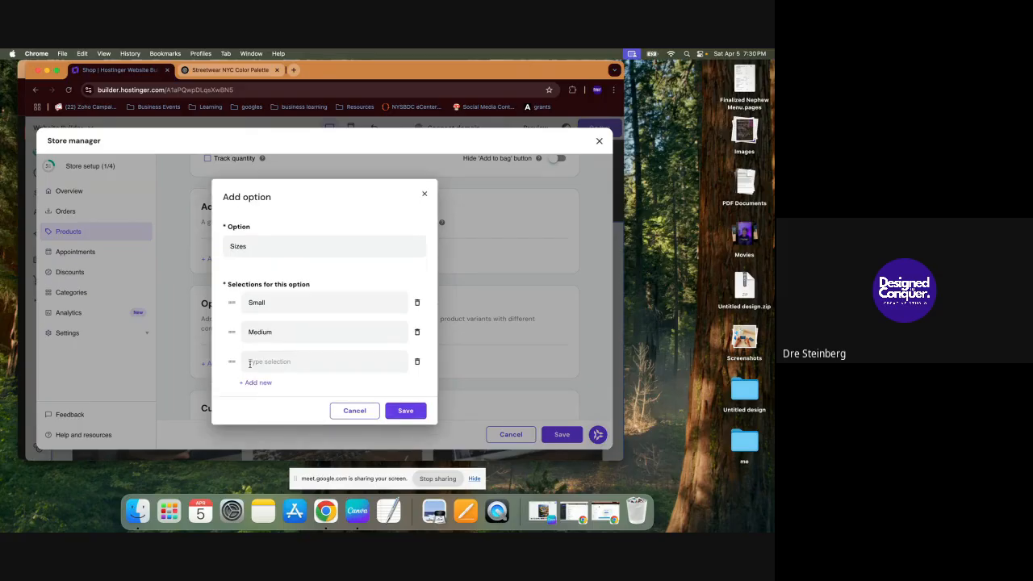
{"action": "type", "text": "Large"}
{"action": "left_click", "coordinate": [256, 383]}
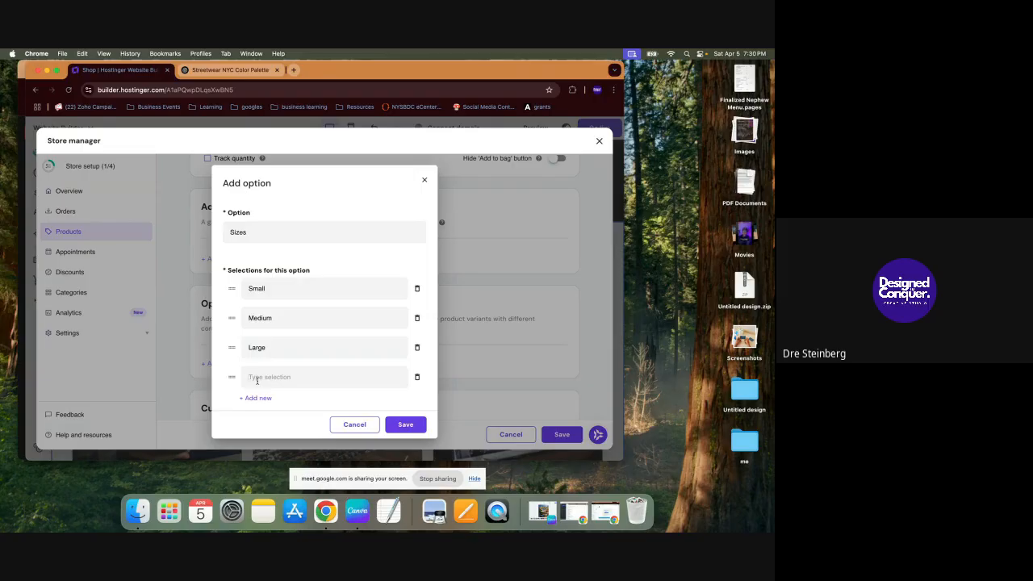
{"action": "type", "text": "Xlarge"}
{"action": "left_click", "coordinate": [391, 423]}
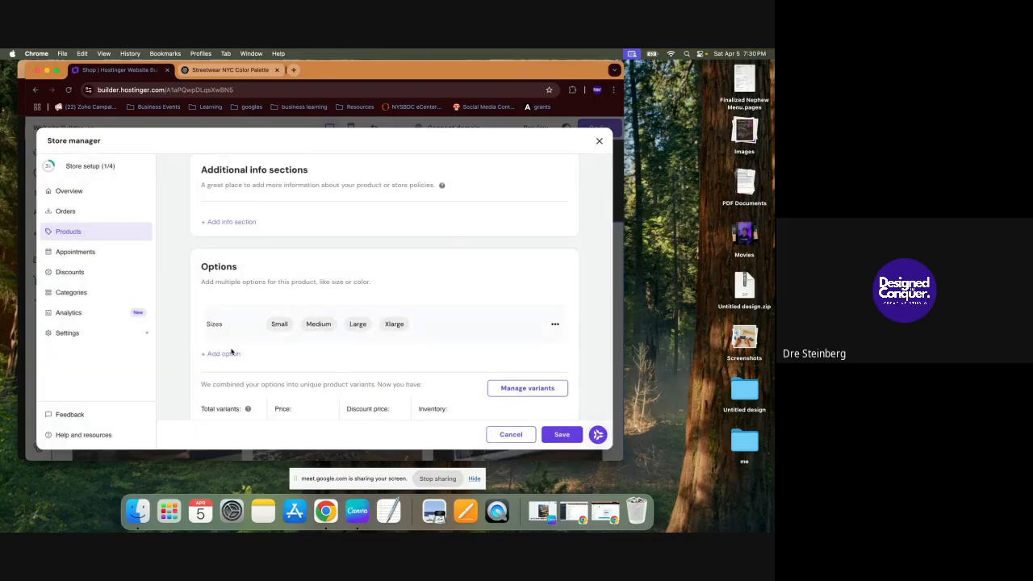
Step: Add a Colors option to the product with the selections Black, White and Red
{"action": "left_click", "coordinate": [225, 355]}
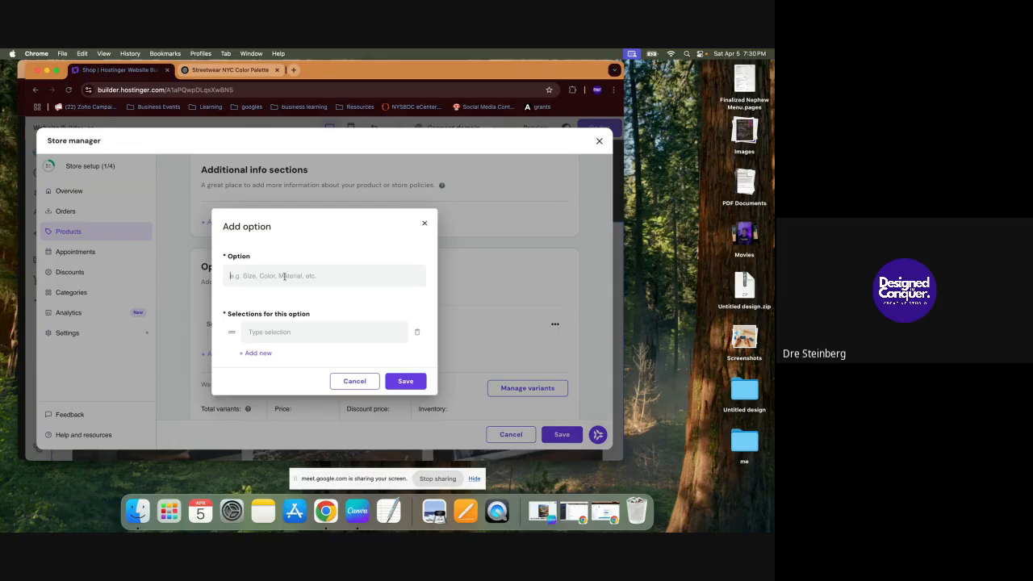
{"action": "left_click", "coordinate": [284, 276]}
{"action": "type", "text": "Colors"}
{"action": "left_click", "coordinate": [292, 324]}
{"action": "type", "text": "Black"}
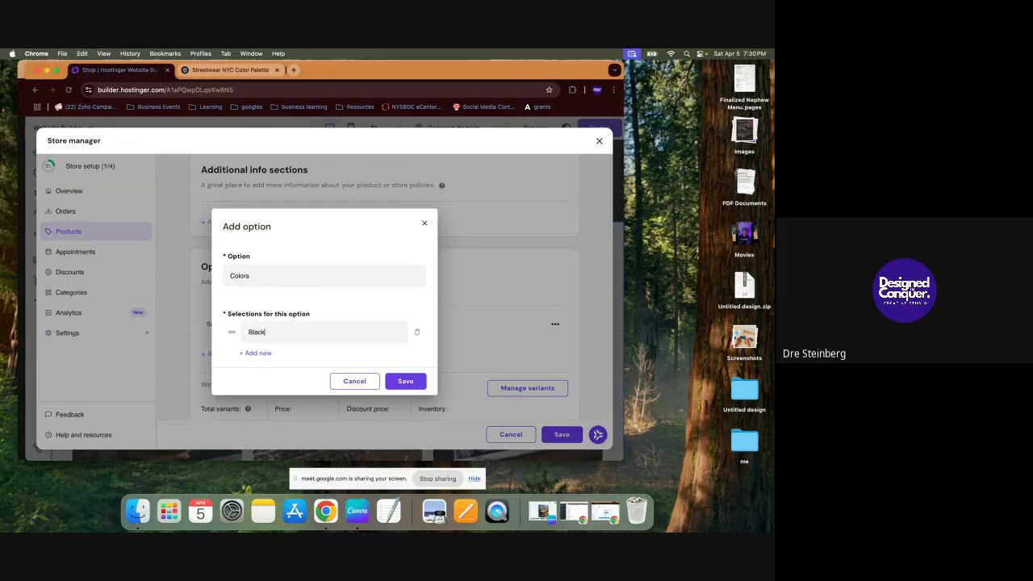
{"action": "left_click", "coordinate": [268, 353]}
{"action": "type", "text": "White"}
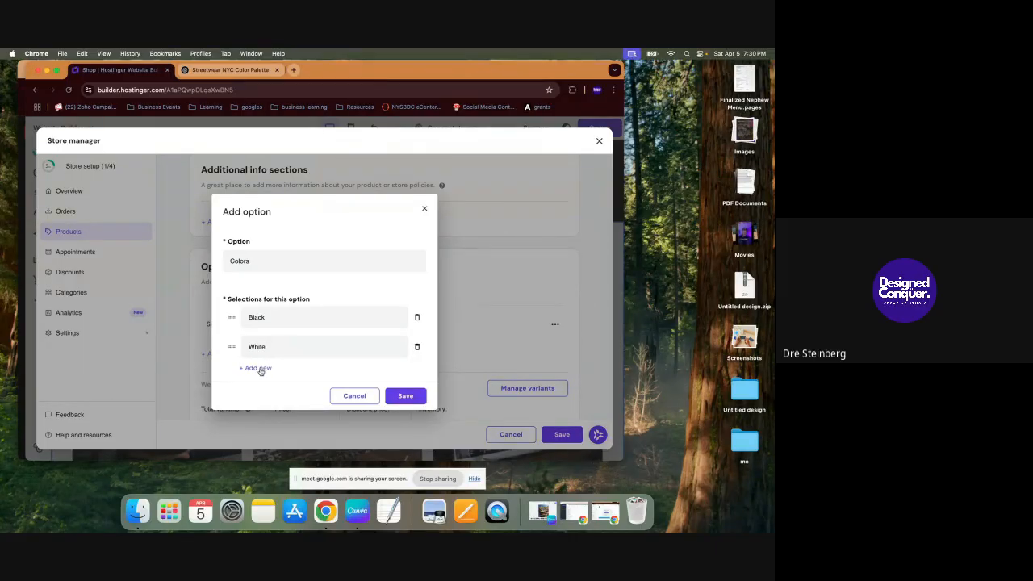
{"action": "left_click", "coordinate": [259, 369]}
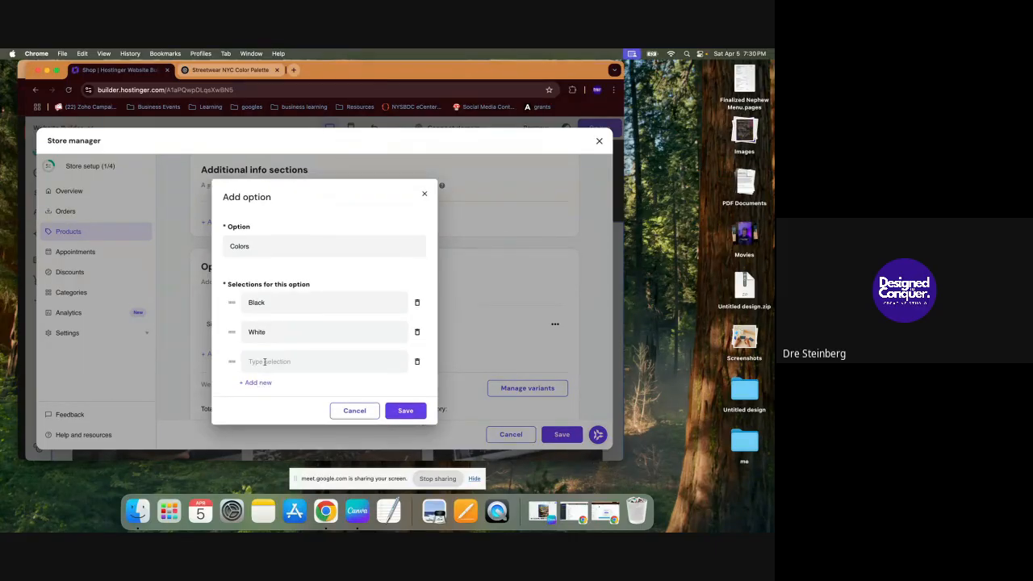
{"action": "type", "text": "Red"}
{"action": "left_click", "coordinate": [395, 411]}
Step: Assign New Product to a new category named S2025 Tees and save the product
{"action": "scroll", "coordinate": [384, 337], "scroll_direction": "down", "scroll_amount": 5}
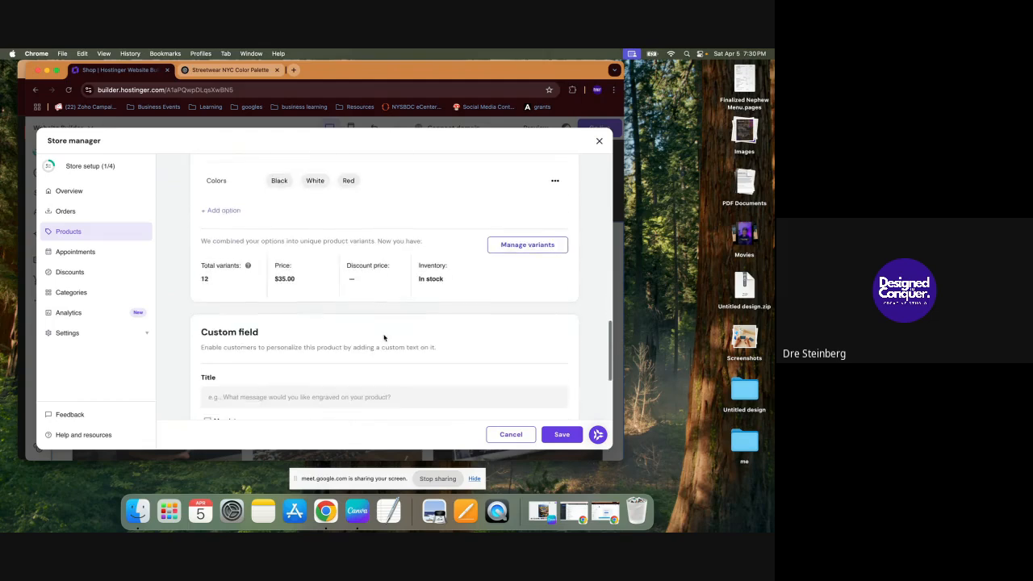
{"action": "scroll", "coordinate": [384, 338], "scroll_direction": "down", "scroll_amount": 3}
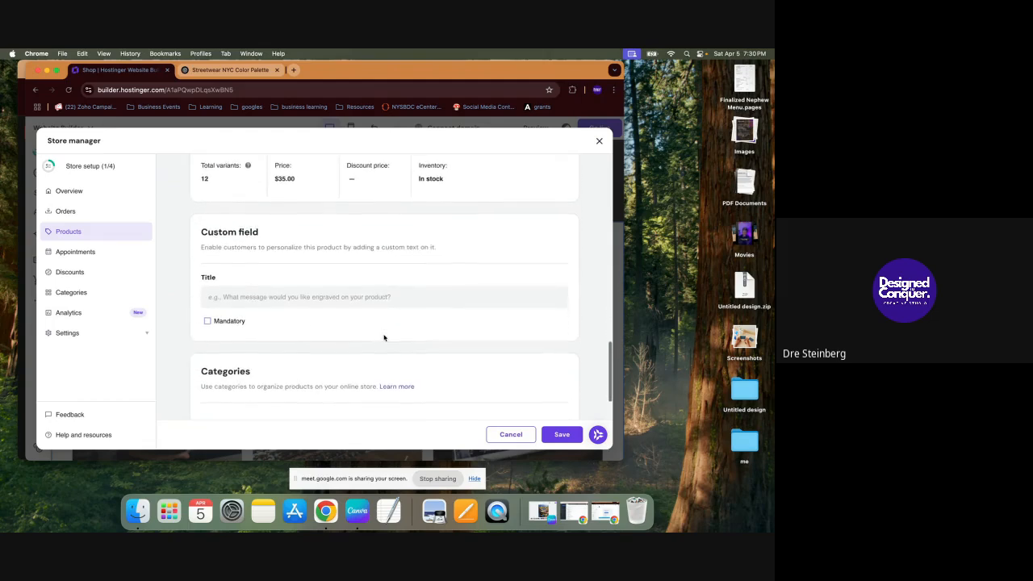
{"action": "scroll", "coordinate": [385, 338], "scroll_direction": "down", "scroll_amount": 1}
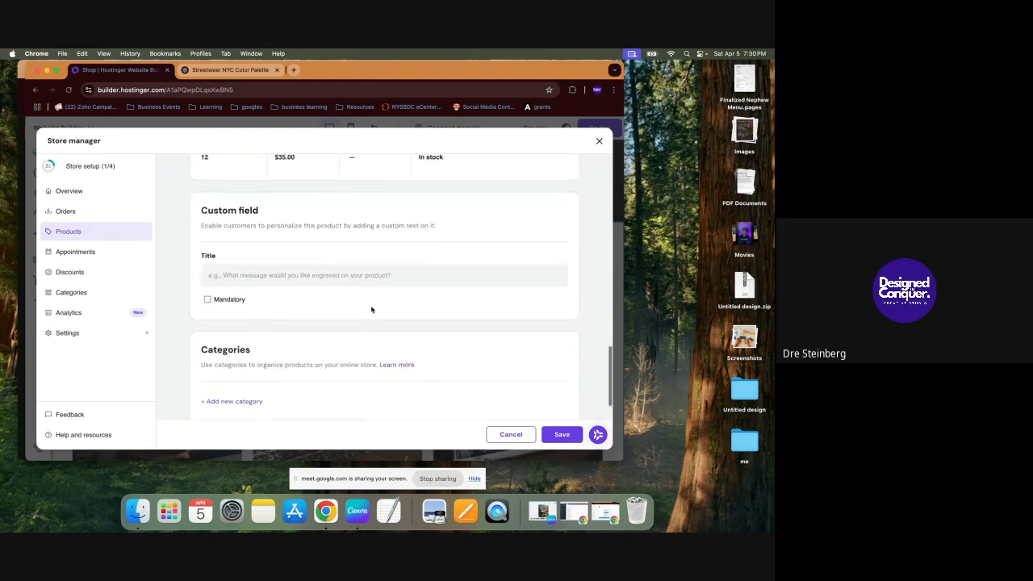
{"action": "scroll", "coordinate": [371, 310], "scroll_direction": "down", "scroll_amount": 3}
{"action": "left_click", "coordinate": [254, 307]}
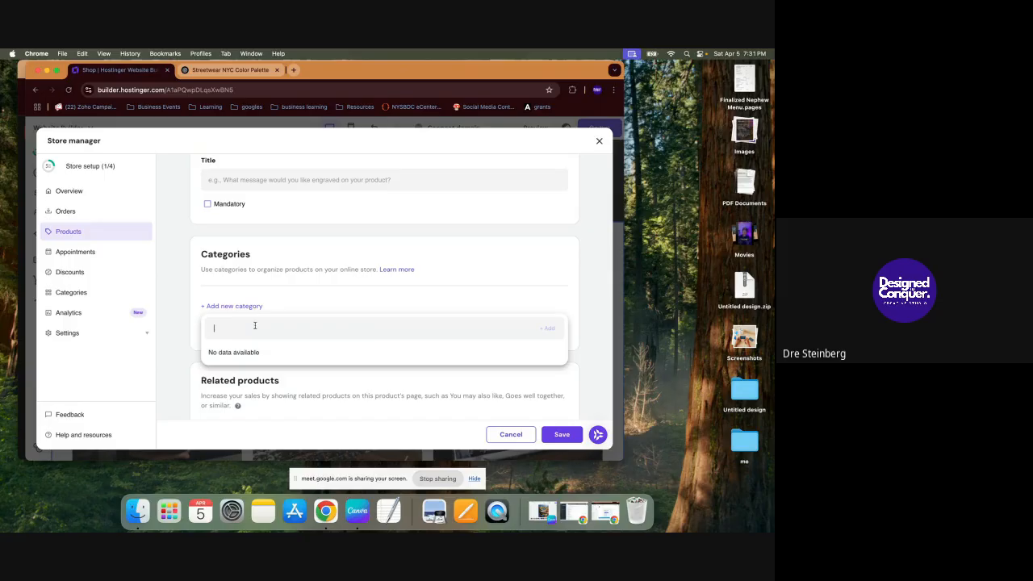
{"action": "type", "text": "S2025 Tees"}
{"action": "left_click", "coordinate": [552, 332]}
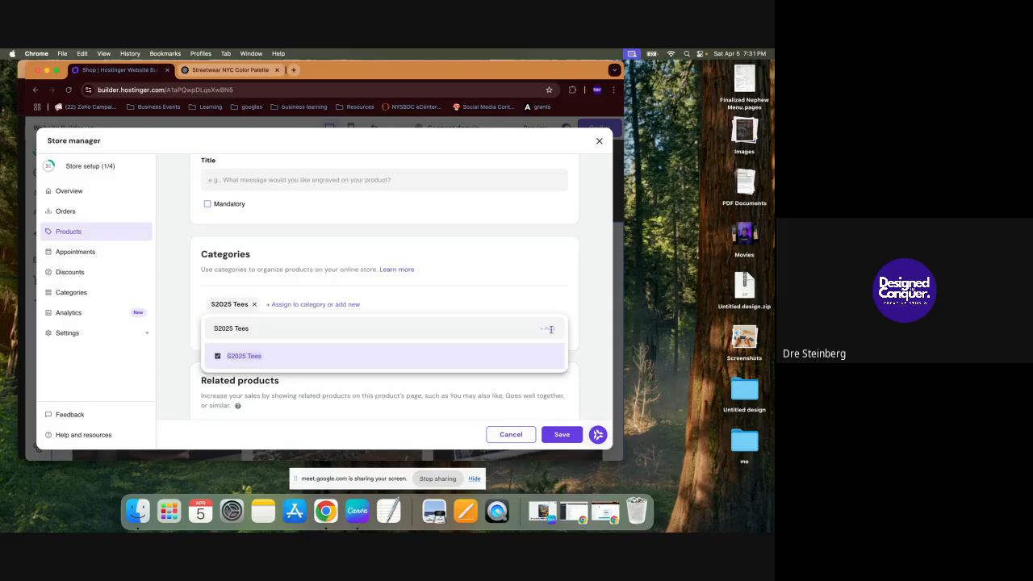
{"action": "left_click", "coordinate": [503, 360]}
{"action": "left_click", "coordinate": [502, 360]}
{"action": "left_click", "coordinate": [580, 355]}
{"action": "left_click", "coordinate": [565, 435]}
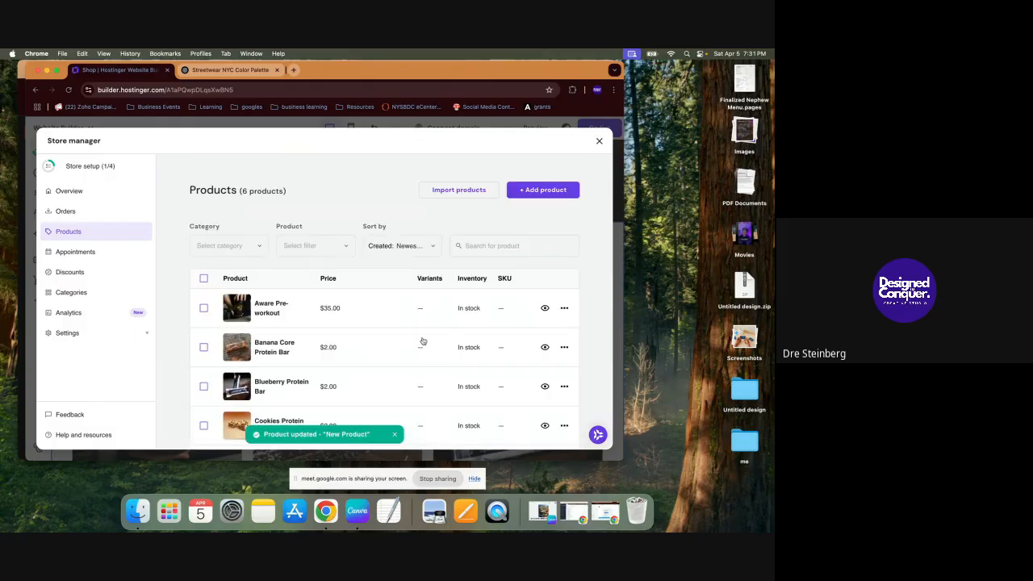
{"action": "scroll", "coordinate": [411, 348], "scroll_direction": "down", "scroll_amount": 5}
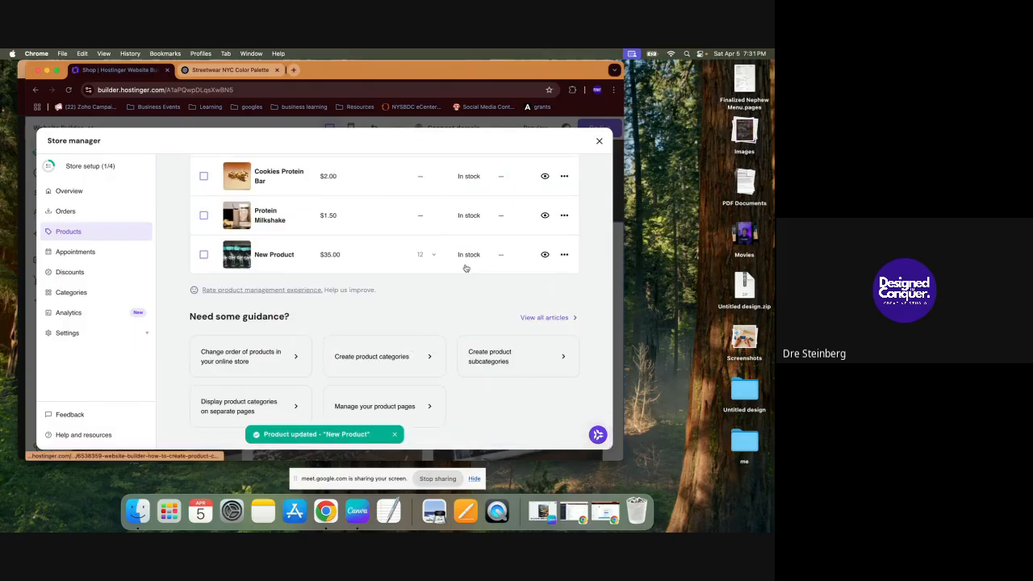
Step: Reopen New Product for editing and review its description, pricing section, size and color options, and combined variants
{"action": "left_click", "coordinate": [564, 255]}
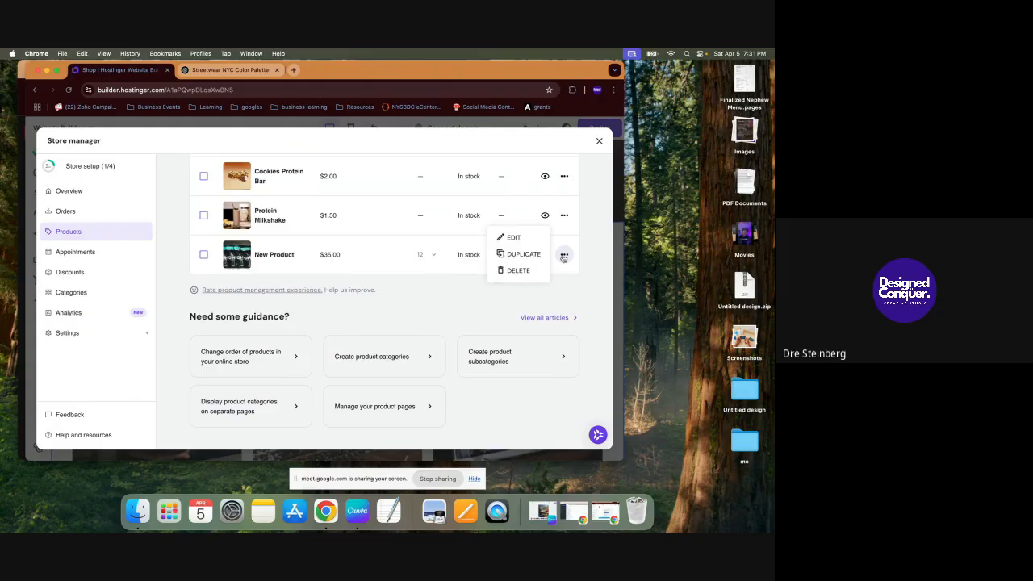
{"action": "left_click", "coordinate": [517, 239]}
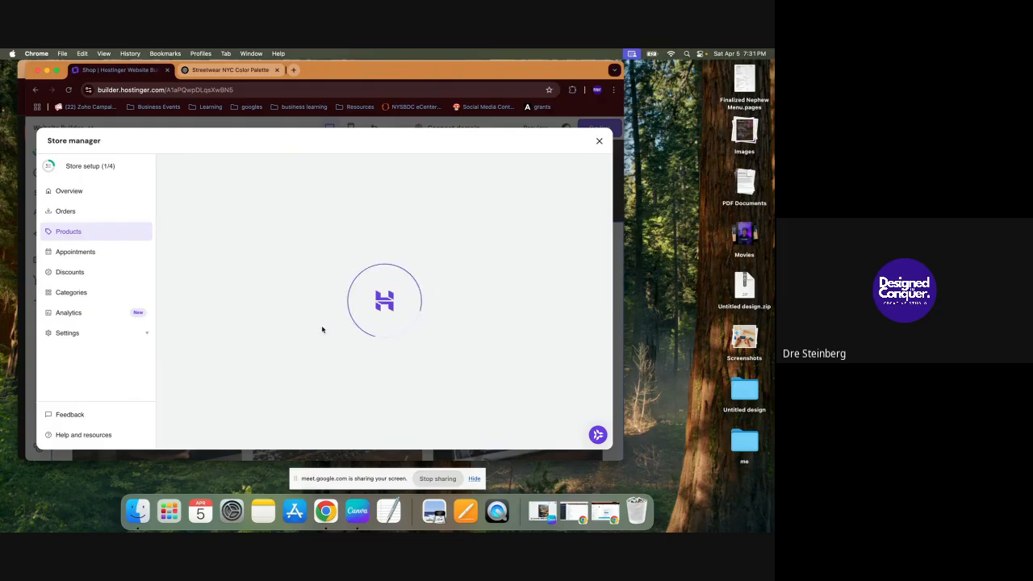
{"action": "scroll", "coordinate": [322, 329], "scroll_direction": "down", "scroll_amount": 10}
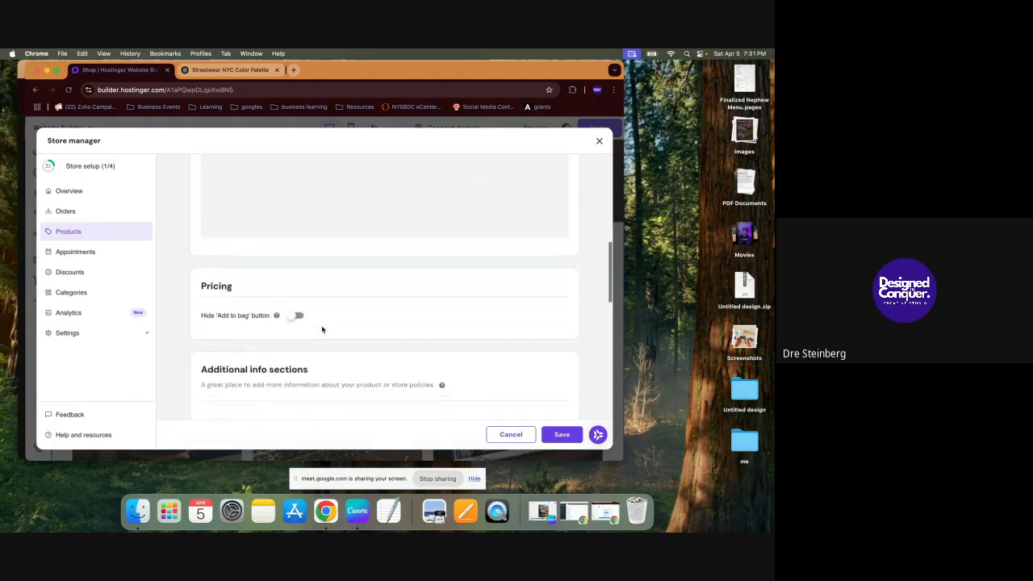
{"action": "scroll", "coordinate": [322, 330], "scroll_direction": "down", "scroll_amount": 5}
{"action": "scroll", "coordinate": [322, 330], "scroll_direction": "up", "scroll_amount": 5}
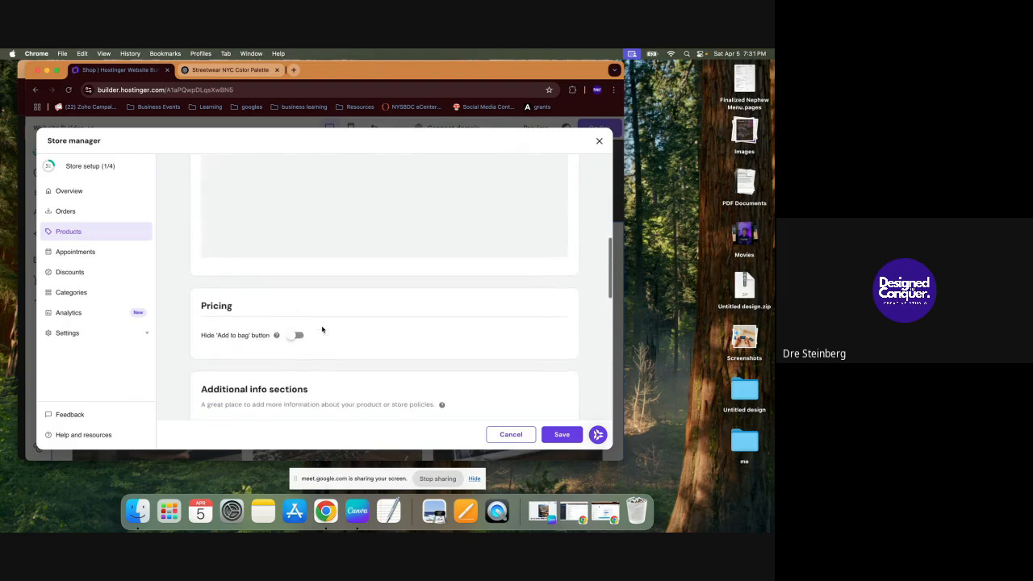
{"action": "scroll", "coordinate": [323, 329], "scroll_direction": "down", "scroll_amount": 3}
{"action": "scroll", "coordinate": [322, 329], "scroll_direction": "up", "scroll_amount": 6}
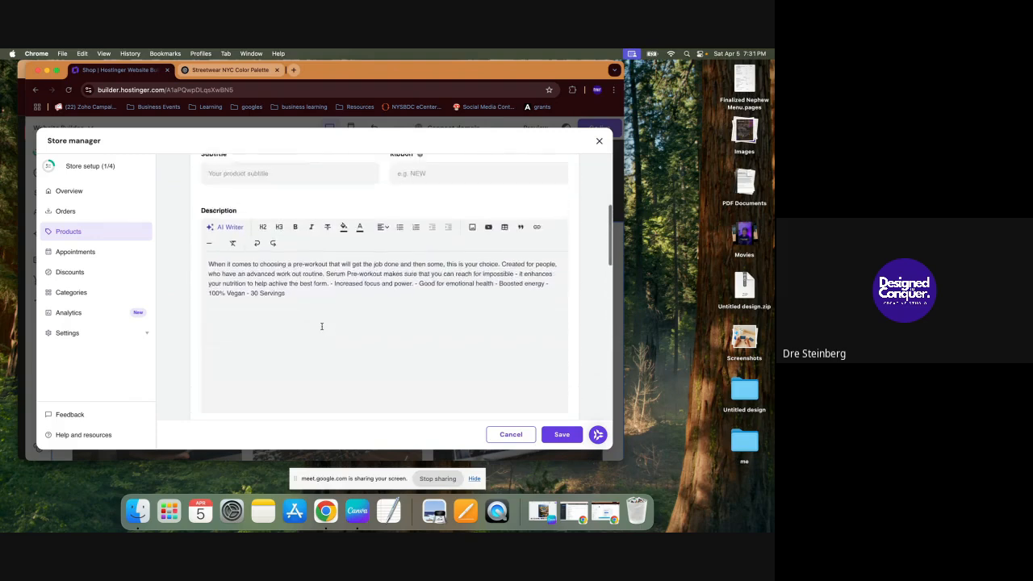
{"action": "scroll", "coordinate": [322, 326], "scroll_direction": "up", "scroll_amount": 3}
{"action": "scroll", "coordinate": [322, 330], "scroll_direction": "down", "scroll_amount": 8}
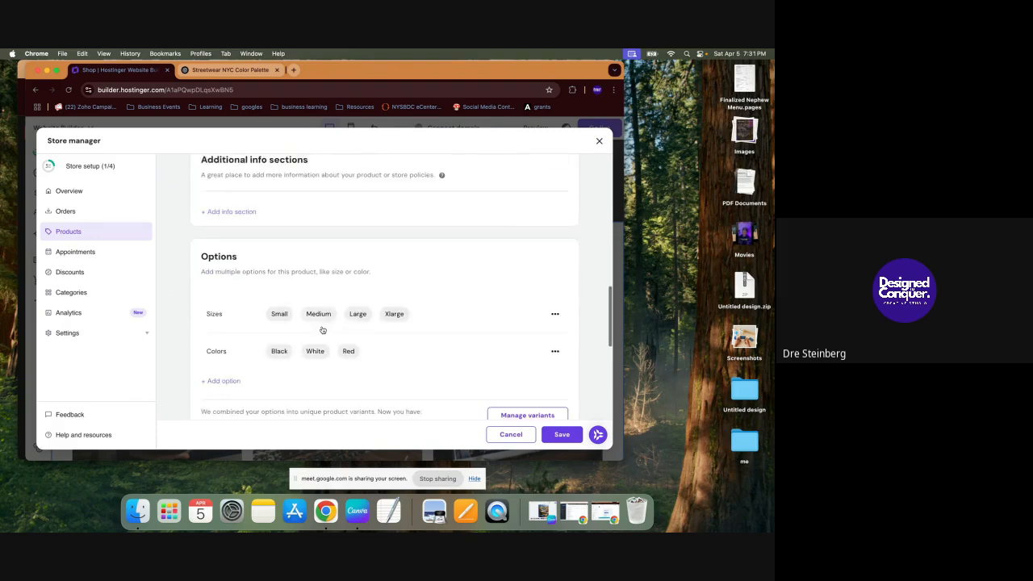
{"action": "scroll", "coordinate": [323, 330], "scroll_direction": "down", "scroll_amount": 5}
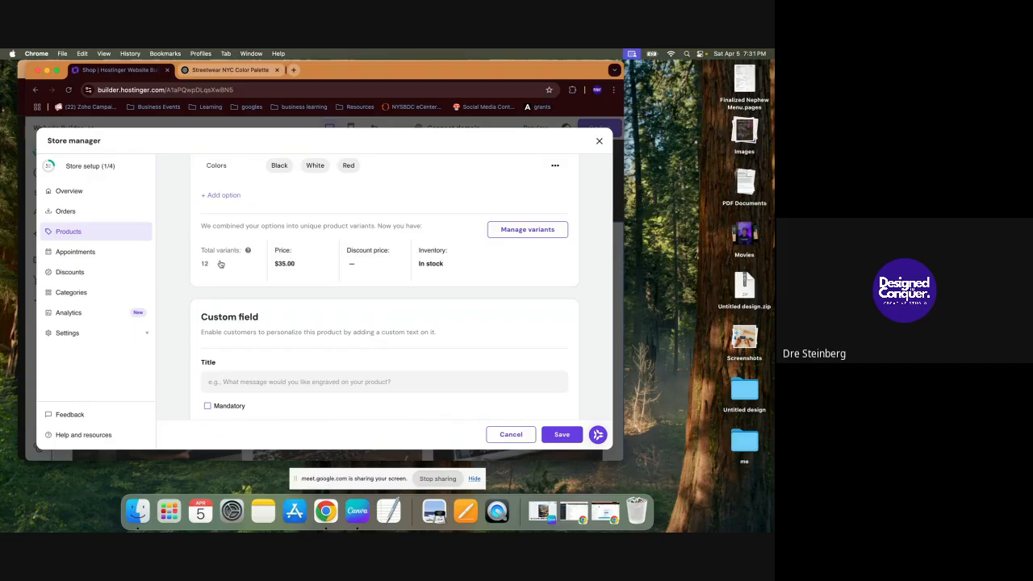
Step: Examine the product's custom field and category settings, and recheck its options, title, subtitle, description and pricing sections
{"action": "scroll", "coordinate": [221, 264], "scroll_direction": "down", "scroll_amount": 5}
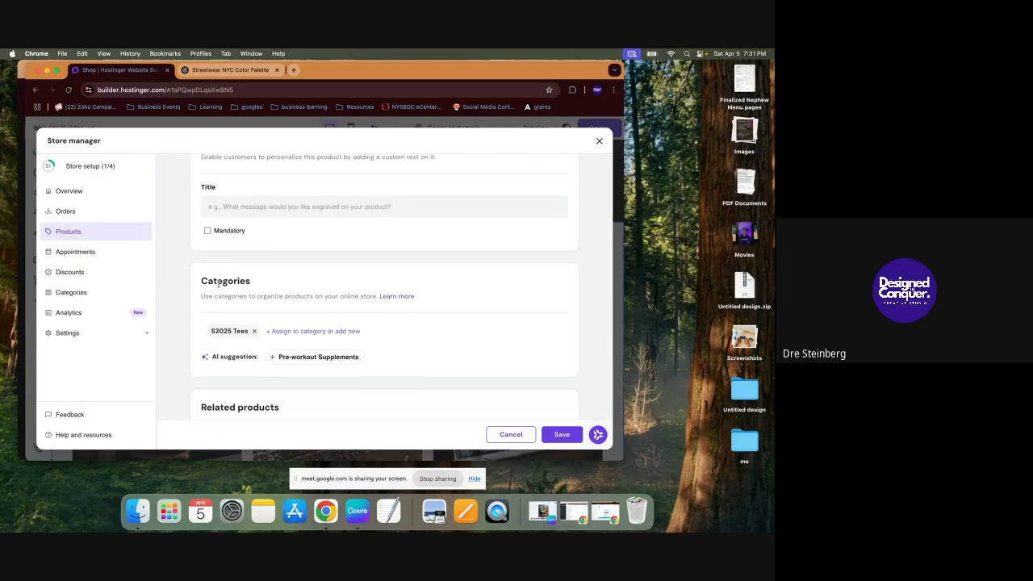
{"action": "scroll", "coordinate": [221, 244], "scroll_direction": "down", "scroll_amount": 3}
{"action": "scroll", "coordinate": [219, 267], "scroll_direction": "up", "scroll_amount": 5}
{"action": "scroll", "coordinate": [218, 284], "scroll_direction": "up", "scroll_amount": 4}
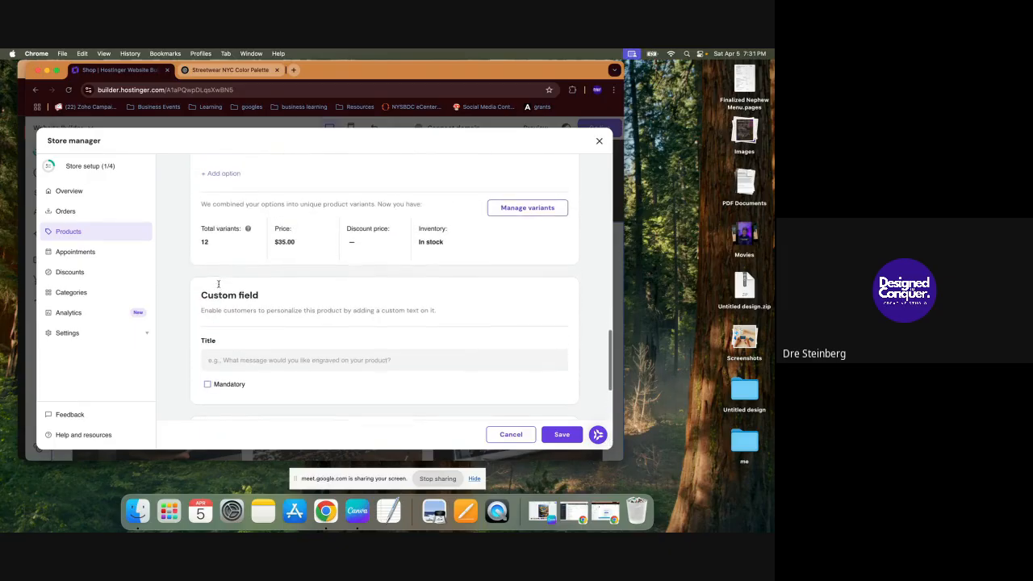
{"action": "scroll", "coordinate": [218, 287], "scroll_direction": "up", "scroll_amount": 3}
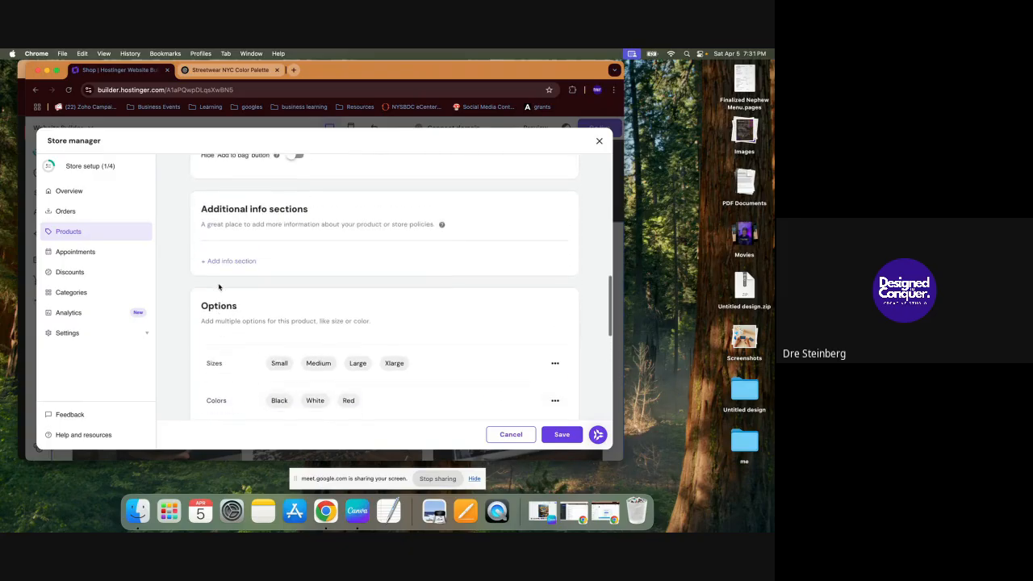
{"action": "scroll", "coordinate": [218, 286], "scroll_direction": "up", "scroll_amount": 6}
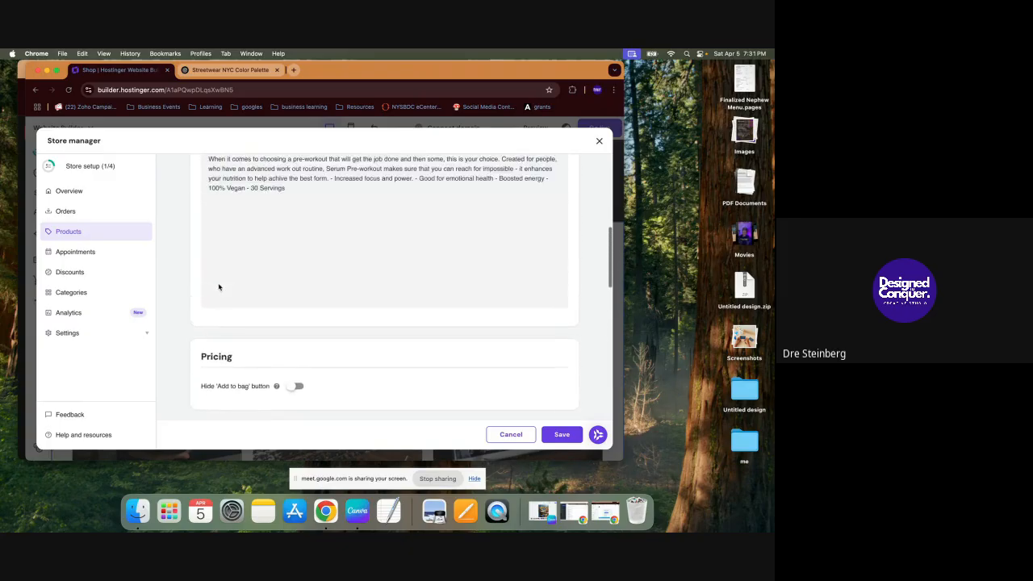
{"action": "scroll", "coordinate": [219, 287], "scroll_direction": "up", "scroll_amount": 2}
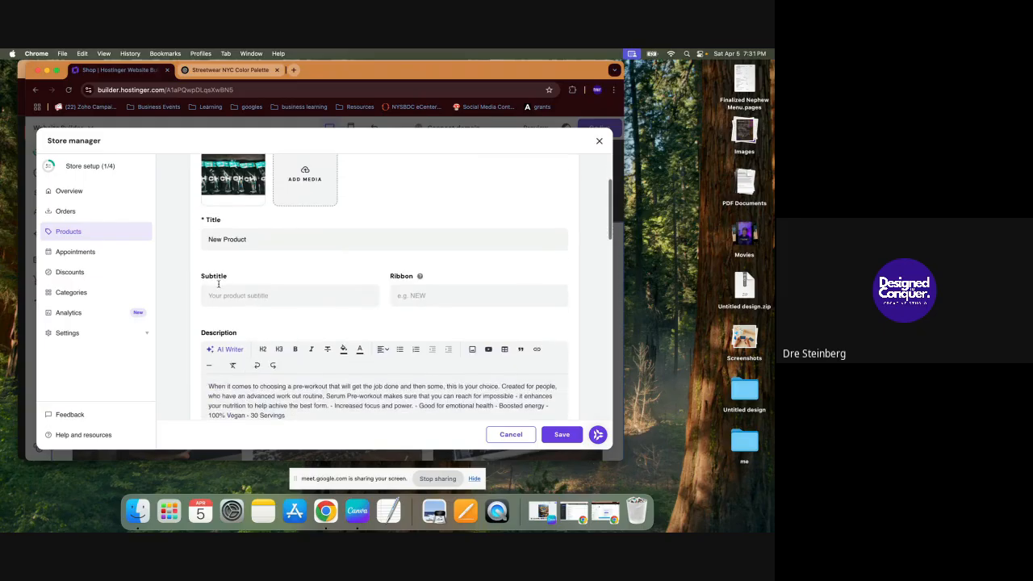
{"action": "scroll", "coordinate": [219, 285], "scroll_direction": "down", "scroll_amount": 8}
{"action": "scroll", "coordinate": [219, 287], "scroll_direction": "down", "scroll_amount": 5}
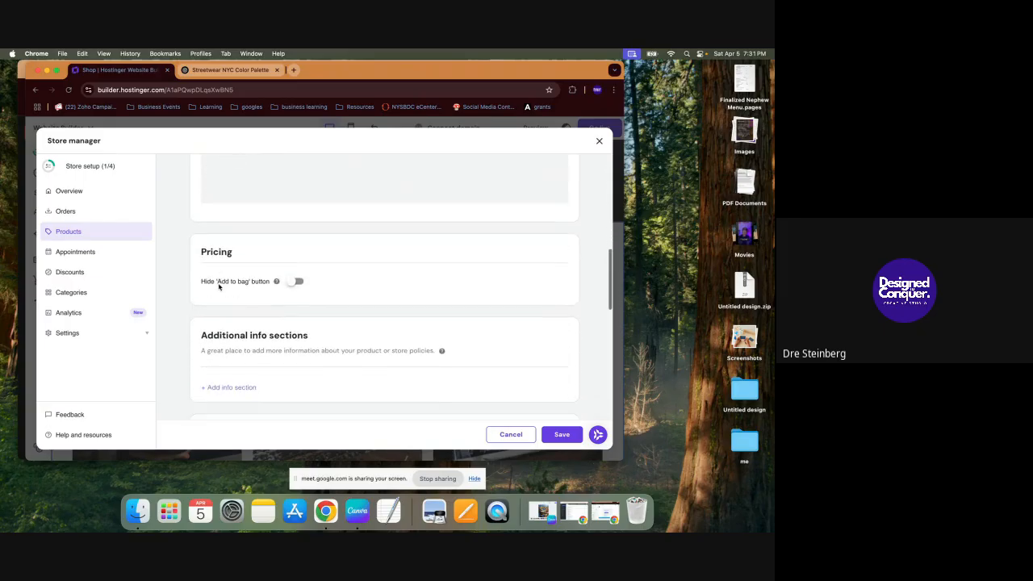
Step: Review the new product's options, variants, custom field, categories and related-products settings, and leave the product editor without saving
{"action": "scroll", "coordinate": [219, 287], "scroll_direction": "down", "scroll_amount": 2}
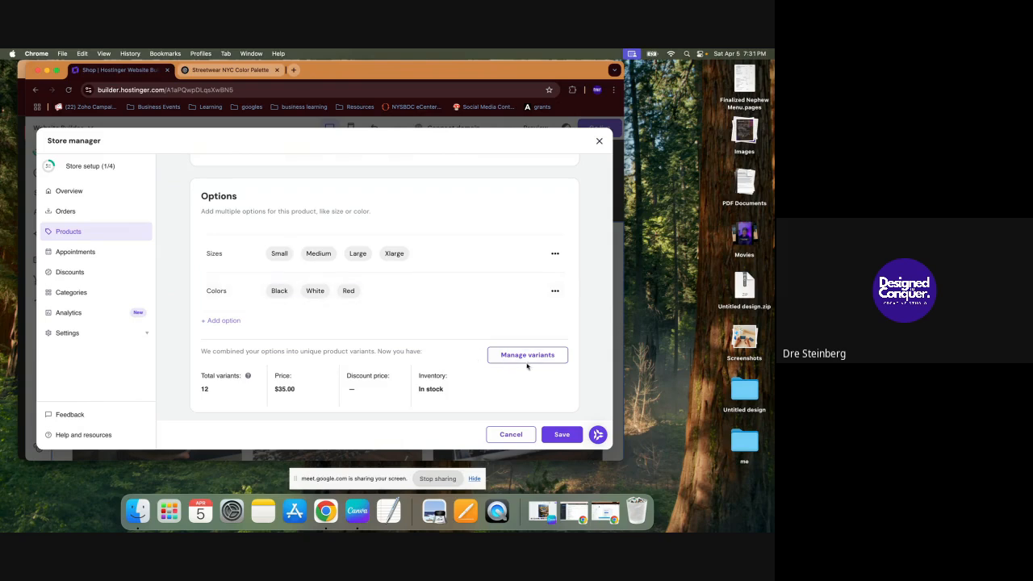
{"action": "left_click", "coordinate": [526, 357]}
{"action": "scroll", "coordinate": [392, 341], "scroll_direction": "down", "scroll_amount": 2}
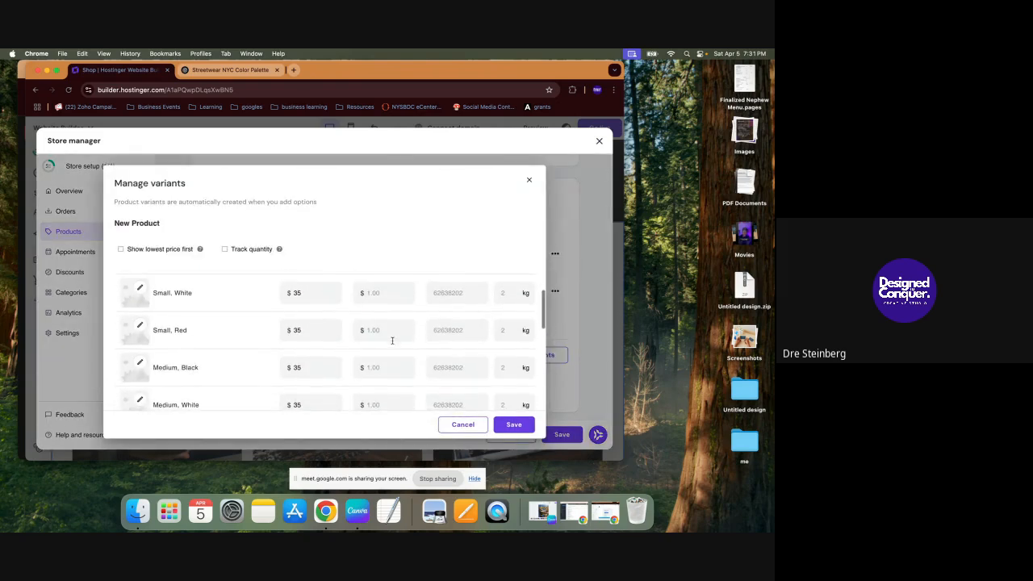
{"action": "scroll", "coordinate": [392, 341], "scroll_direction": "up", "scroll_amount": 2}
{"action": "left_click", "coordinate": [529, 179]}
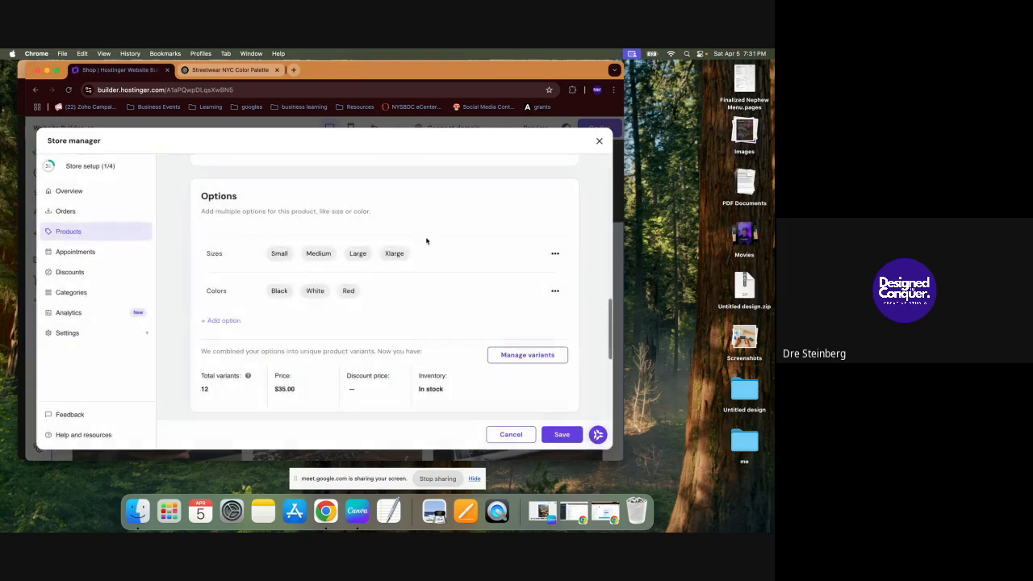
{"action": "scroll", "coordinate": [414, 248], "scroll_direction": "down", "scroll_amount": 1}
{"action": "scroll", "coordinate": [414, 248], "scroll_direction": "down", "scroll_amount": 5}
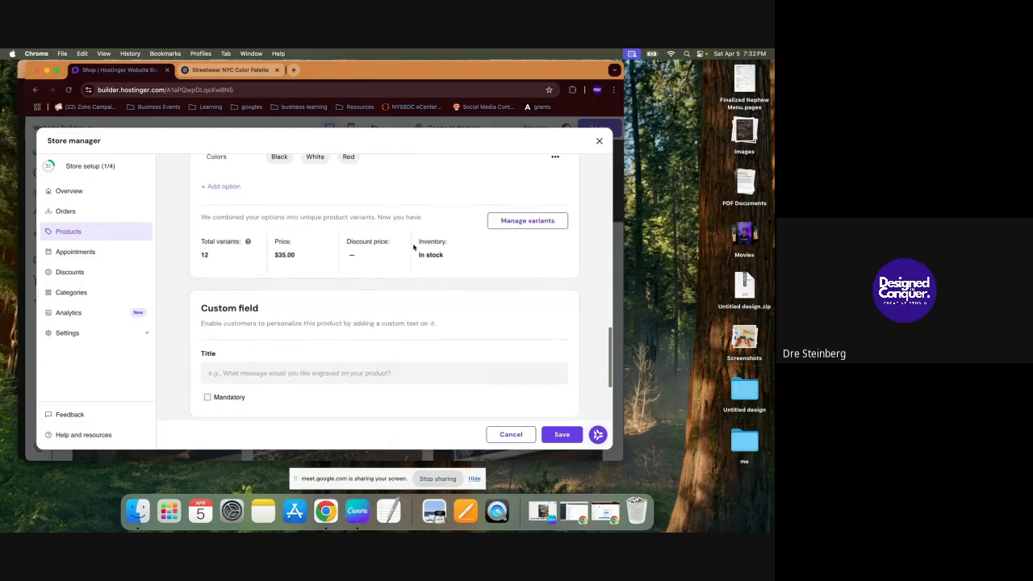
{"action": "scroll", "coordinate": [414, 247], "scroll_direction": "down", "scroll_amount": 2}
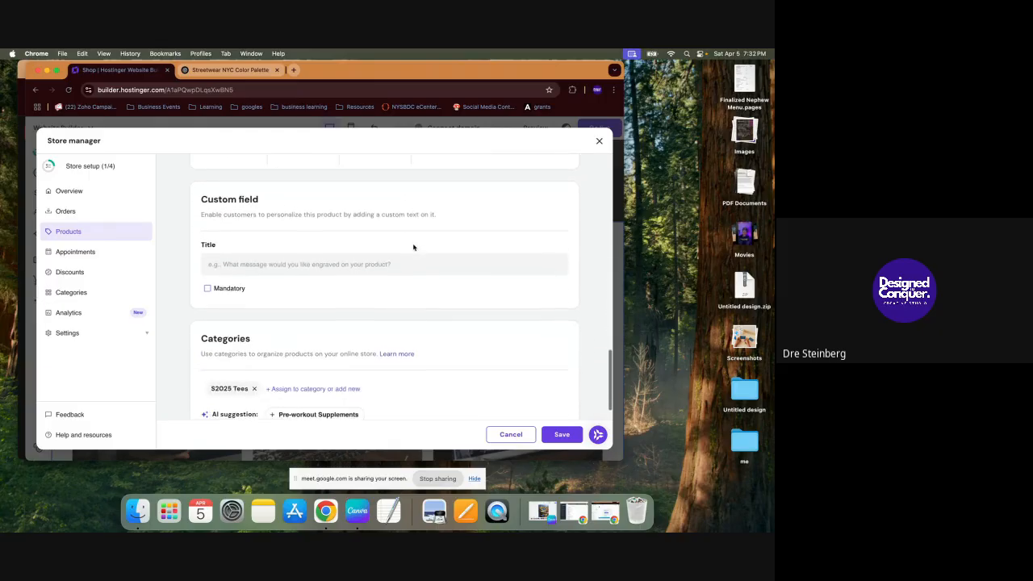
{"action": "scroll", "coordinate": [414, 246], "scroll_direction": "down", "scroll_amount": 4}
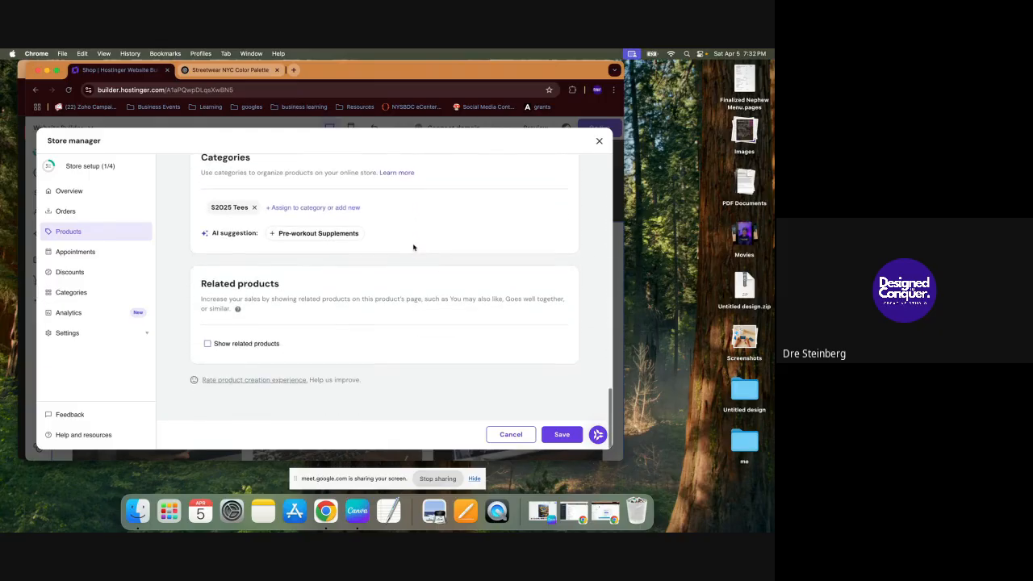
{"action": "left_click", "coordinate": [524, 436]}
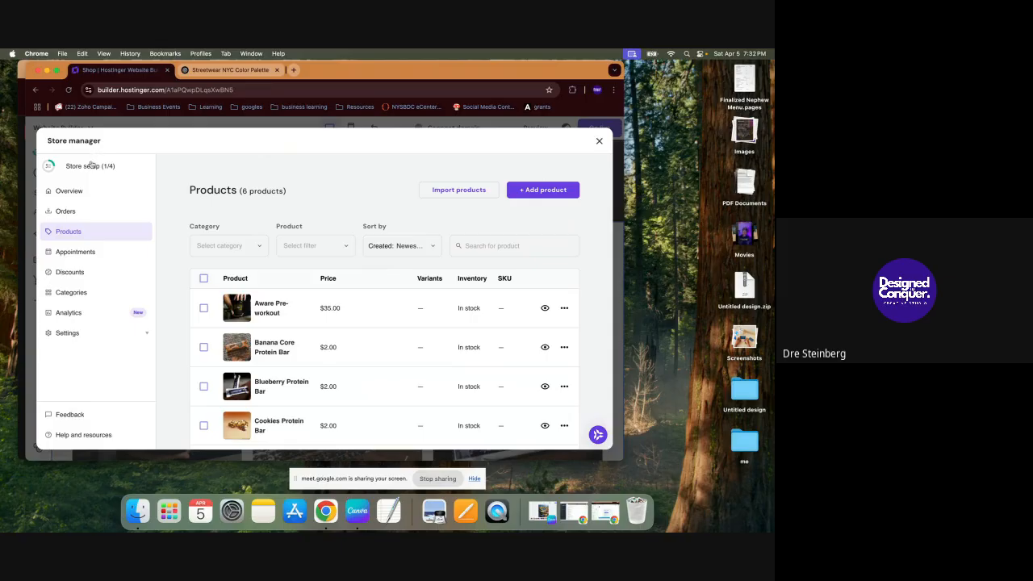
Step: Check the store's orders and look through the full product list
{"action": "left_click", "coordinate": [83, 212]}
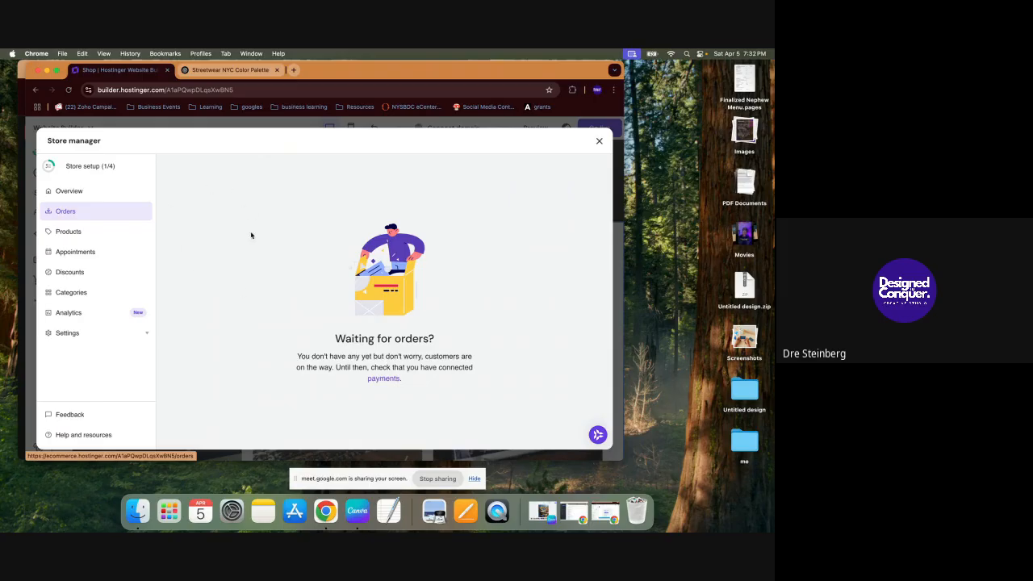
{"action": "left_click", "coordinate": [97, 231]}
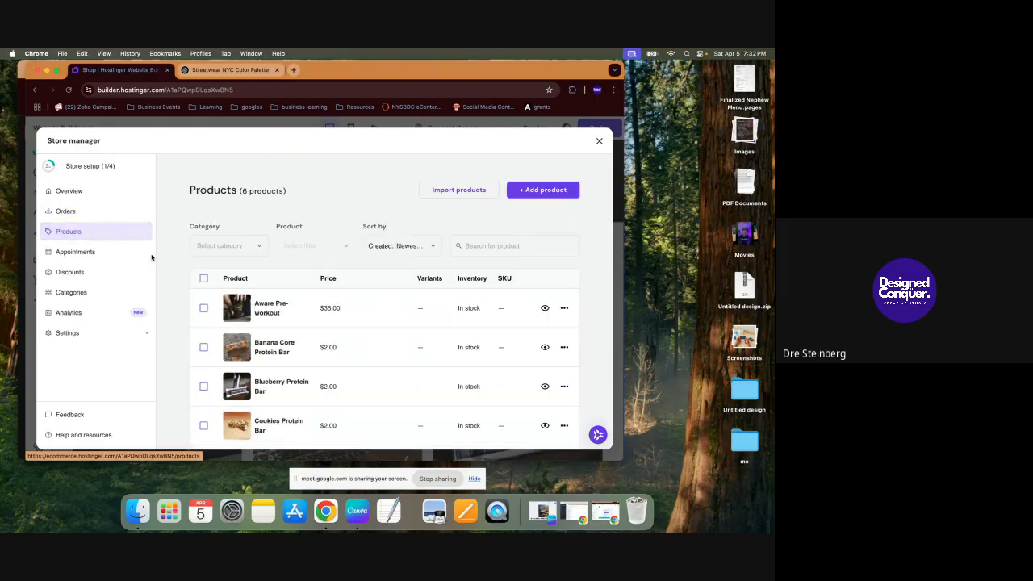
{"action": "scroll", "coordinate": [255, 323], "scroll_direction": "down", "scroll_amount": 4}
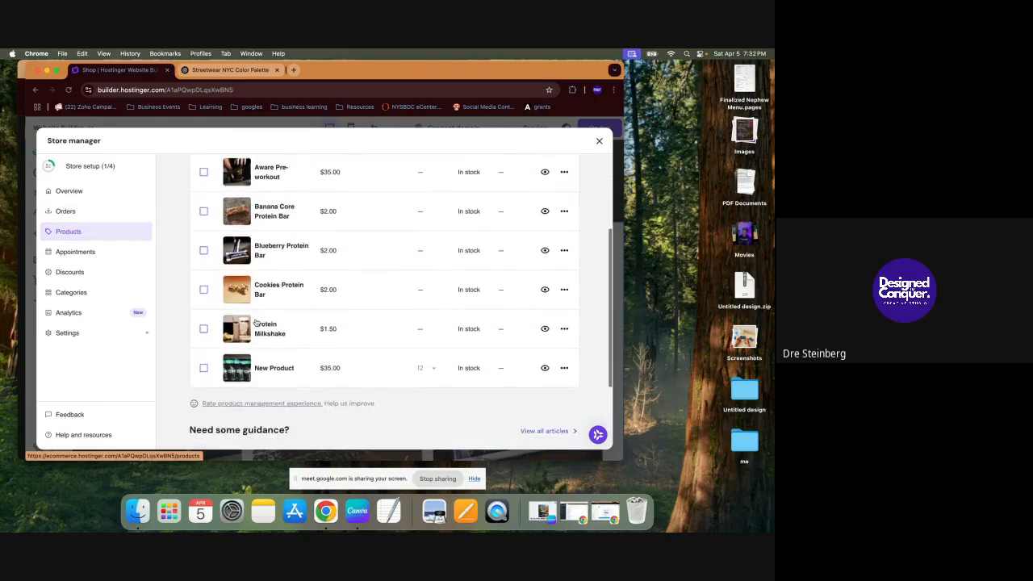
{"action": "scroll", "coordinate": [255, 323], "scroll_direction": "down", "scroll_amount": 3}
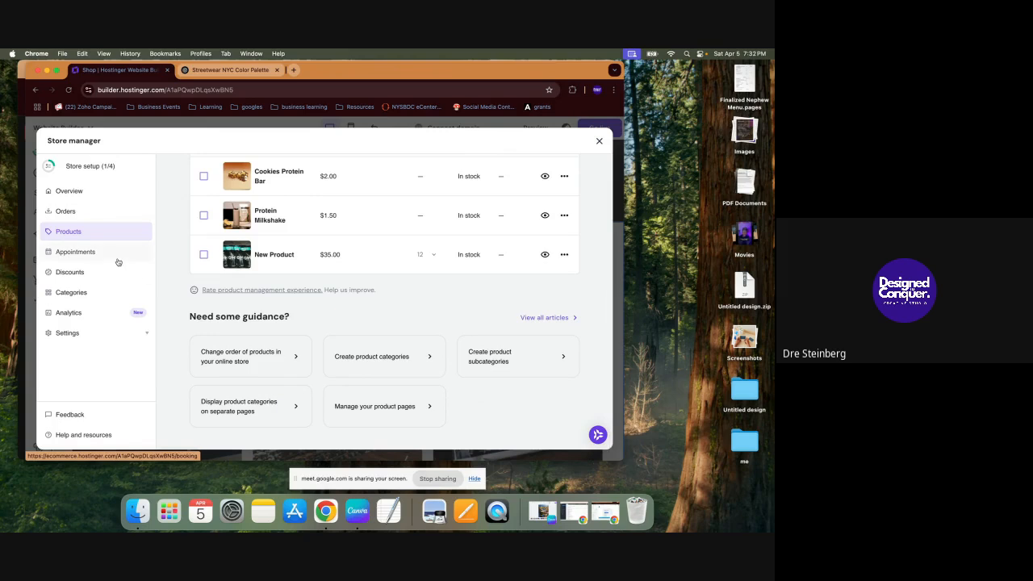
Step: Create a percentage discount with the code Yer, a value of 10% and the name 10% off
{"action": "left_click", "coordinate": [95, 280]}
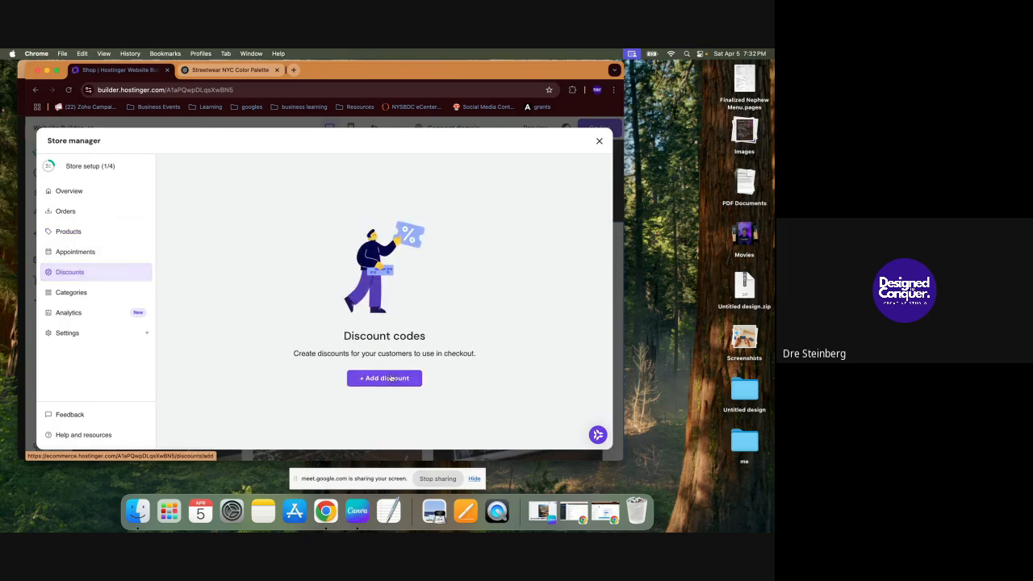
{"action": "left_click", "coordinate": [391, 378]}
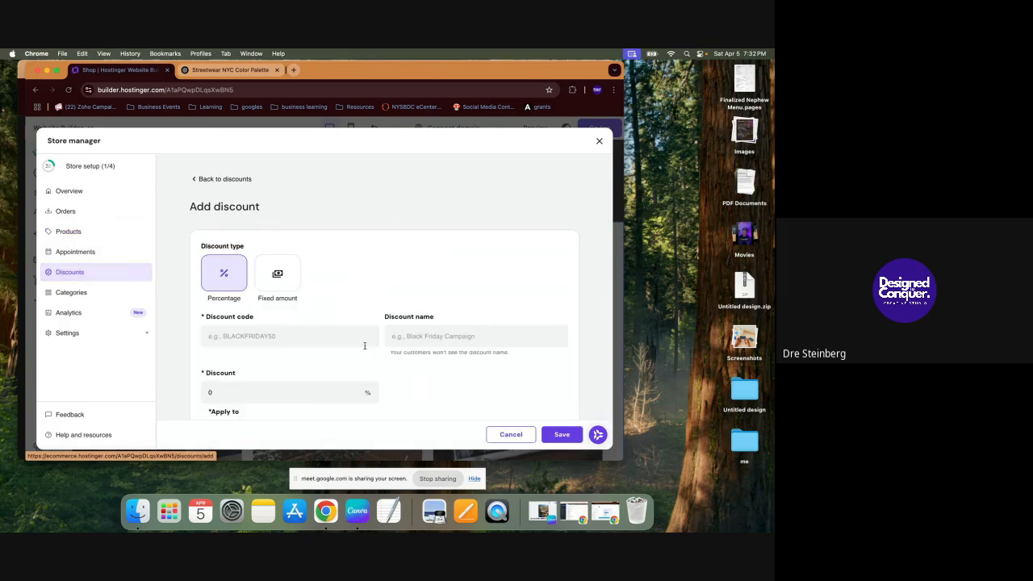
{"action": "left_click", "coordinate": [263, 329]}
{"action": "type", "text": "Ye"}
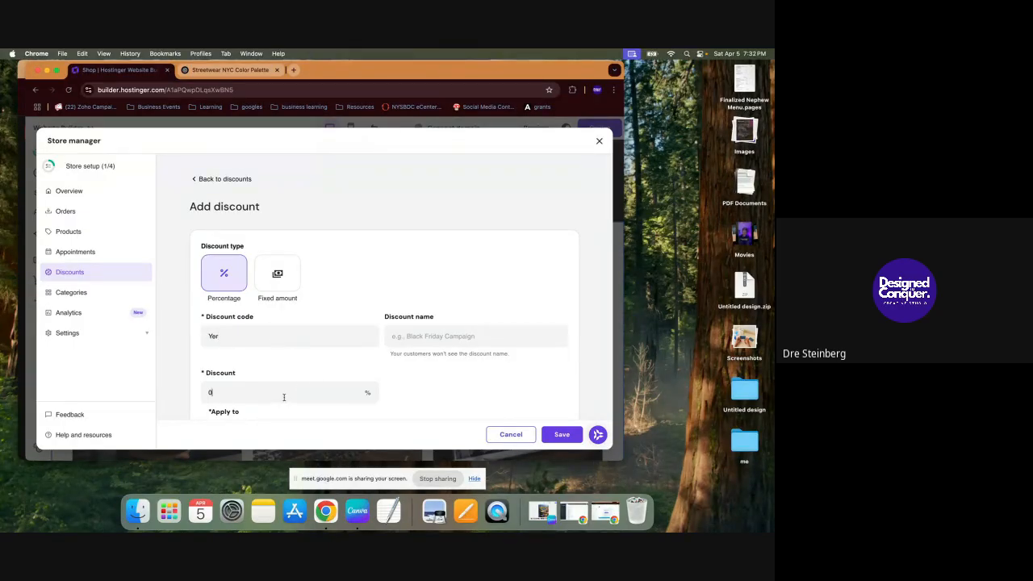
{"action": "left_click", "coordinate": [283, 397]}
{"action": "key", "text": "BackSpace"}
{"action": "type", "text": "1"}
{"action": "scroll", "coordinate": [434, 371], "scroll_direction": "down", "scroll_amount": 3}
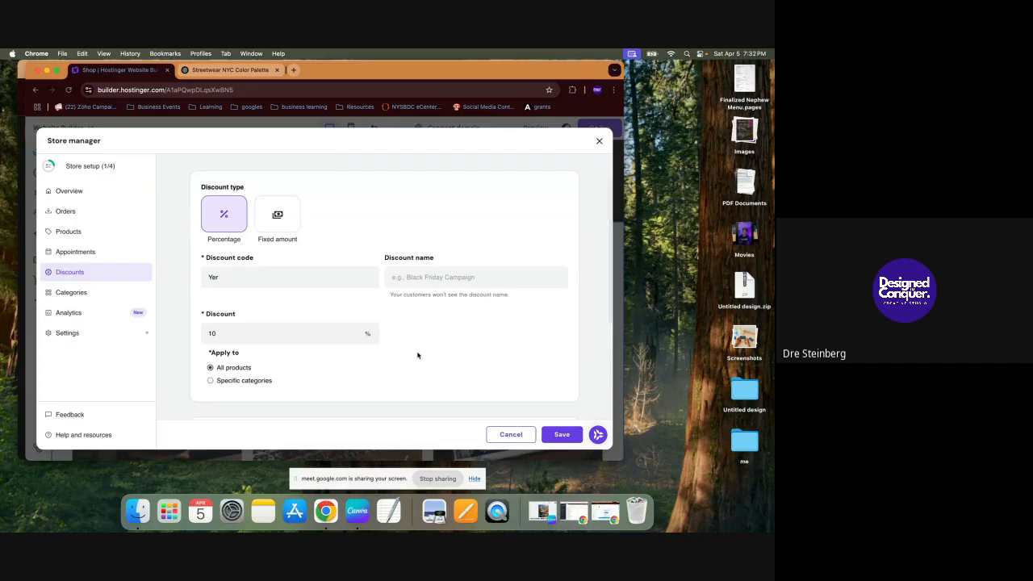
{"action": "left_click", "coordinate": [432, 279]}
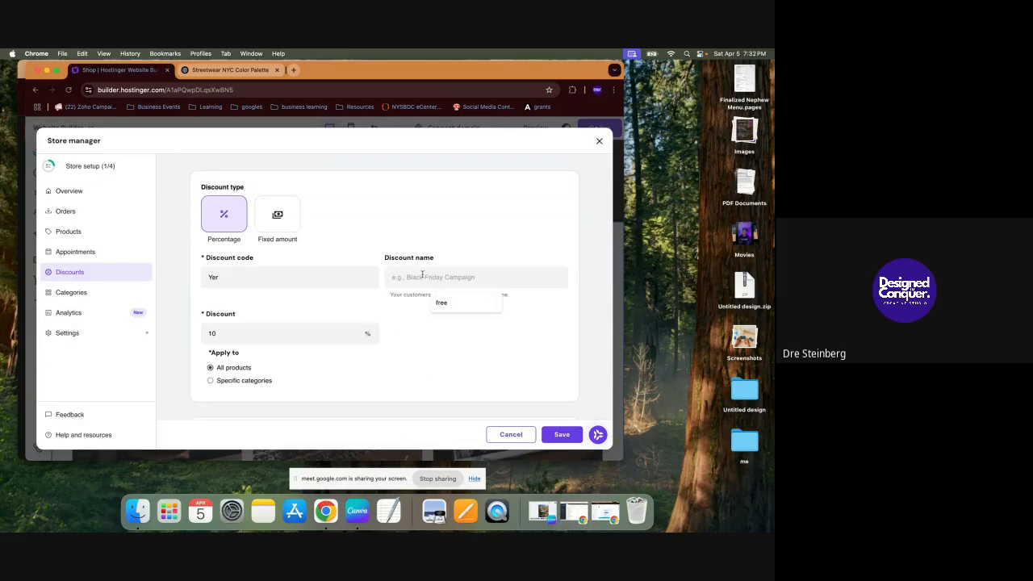
{"action": "type", "text": "1"}
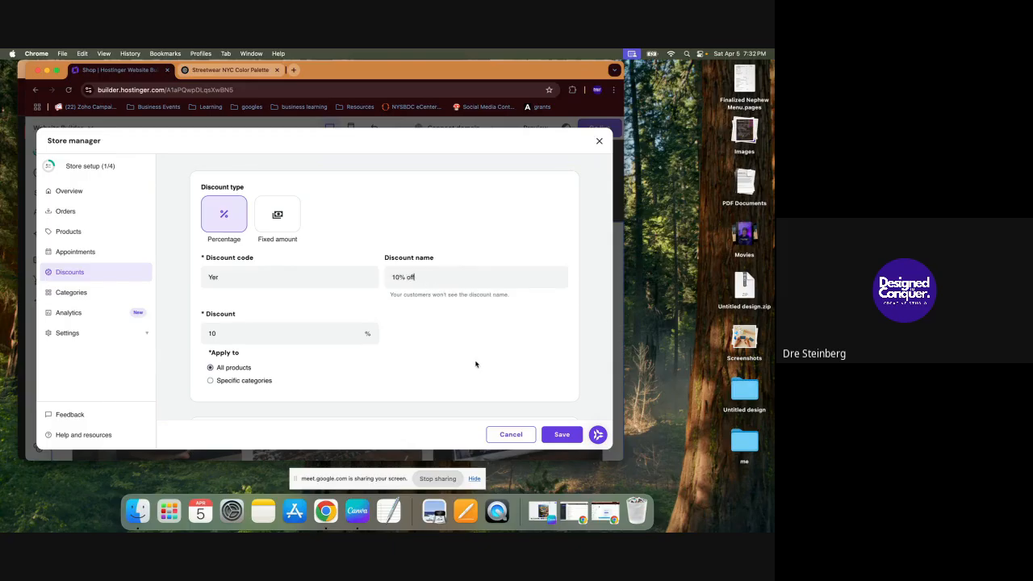
Step: Limit the discount's total number of uses to 1 and save the discount
{"action": "scroll", "coordinate": [475, 364], "scroll_direction": "down", "scroll_amount": 3}
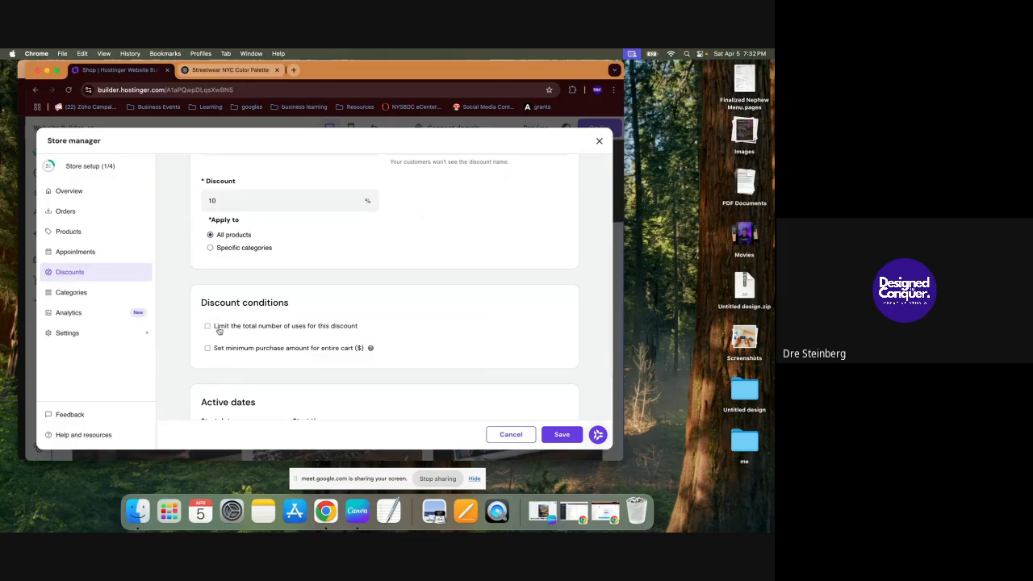
{"action": "left_click", "coordinate": [299, 328]}
{"action": "left_click", "coordinate": [283, 347]}
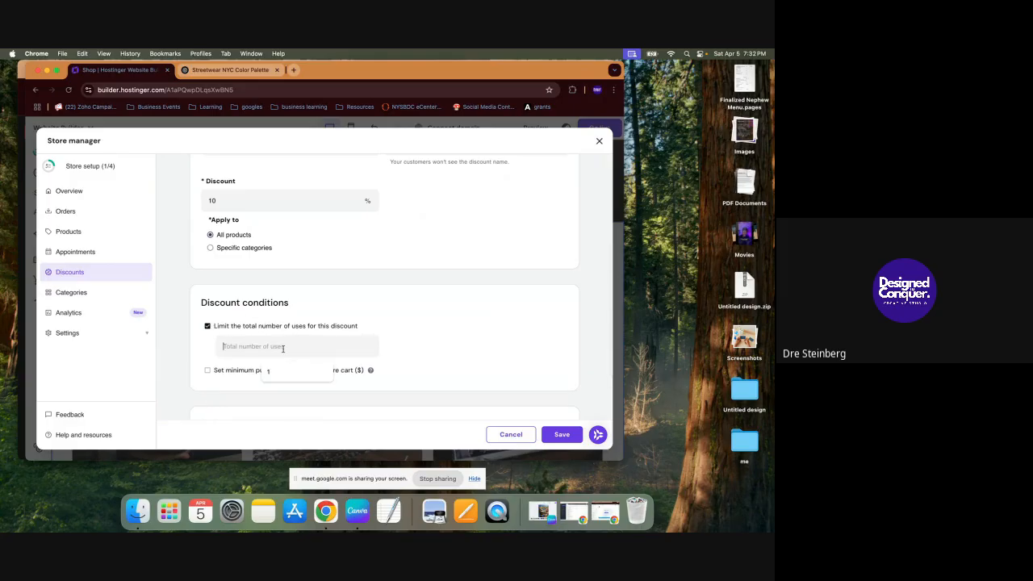
{"action": "type", "text": "1"}
{"action": "scroll", "coordinate": [354, 339], "scroll_direction": "down", "scroll_amount": 3}
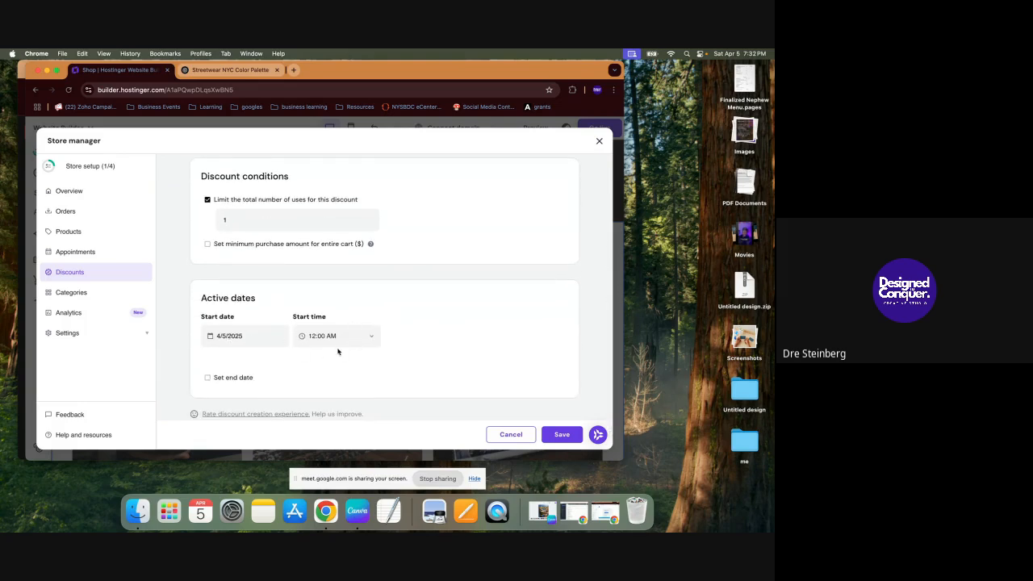
{"action": "scroll", "coordinate": [339, 352], "scroll_direction": "down", "scroll_amount": 1}
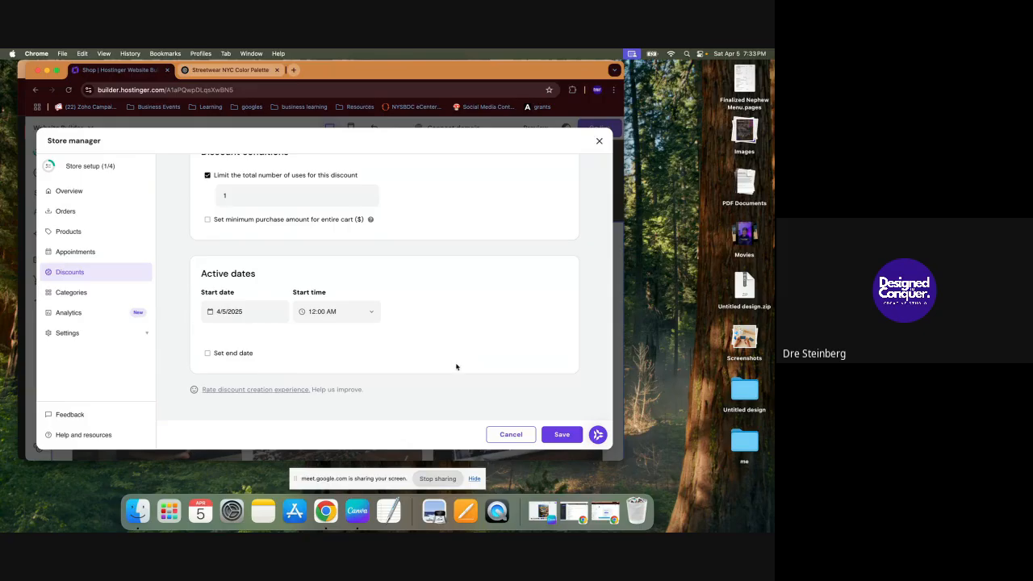
{"action": "left_click", "coordinate": [561, 434]}
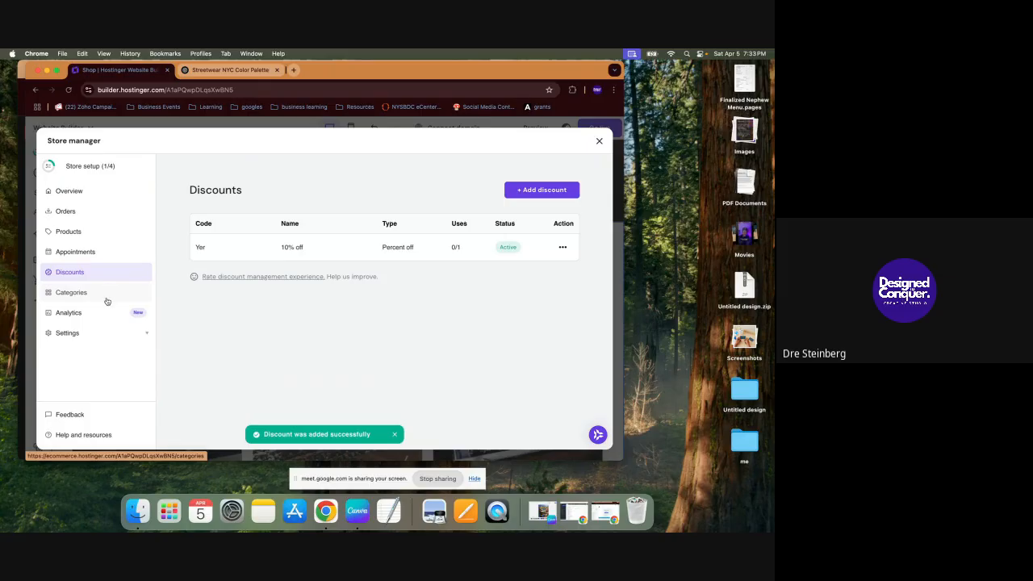
Step: Change the measurement system in the store details to Imperial (oz, in) and save the settings
{"action": "left_click", "coordinate": [81, 334]}
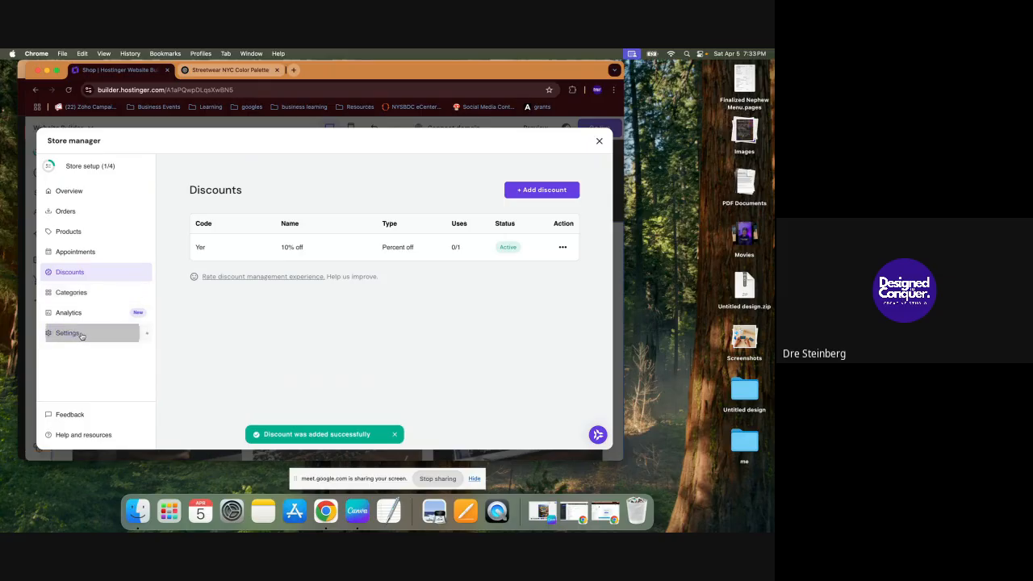
{"action": "left_click", "coordinate": [90, 336]}
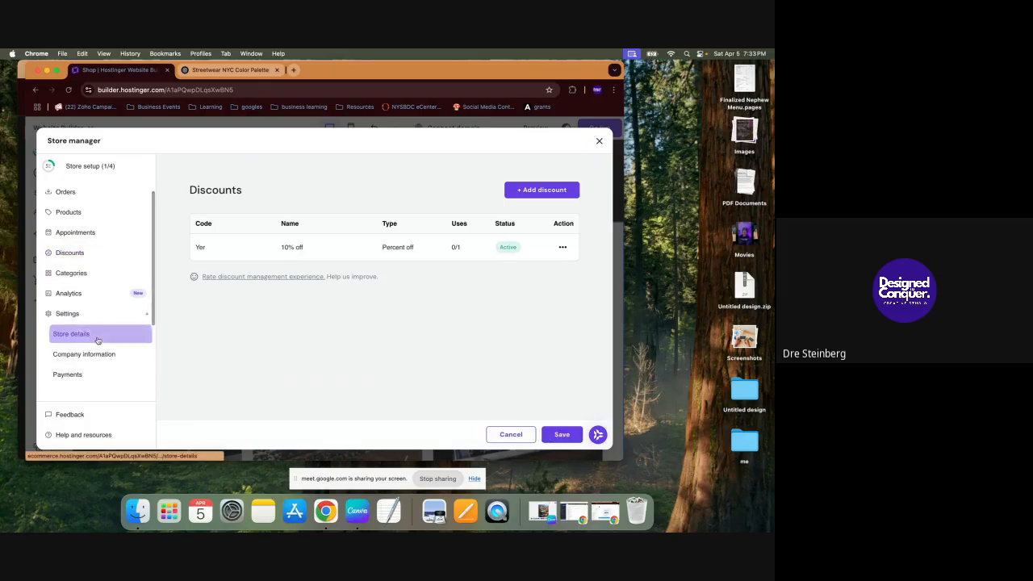
{"action": "scroll", "coordinate": [230, 299], "scroll_direction": "down", "scroll_amount": 3}
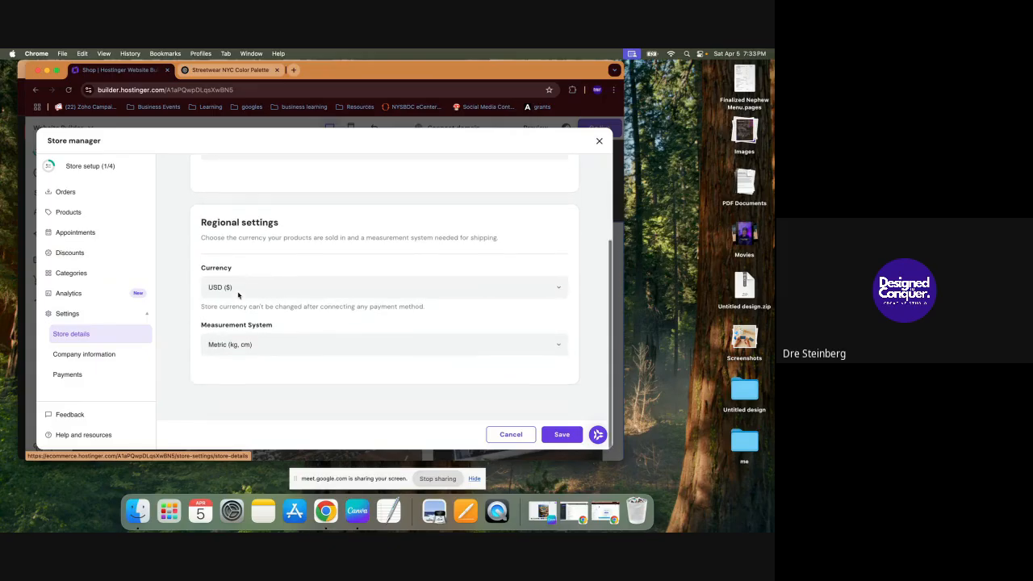
{"action": "left_click", "coordinate": [260, 346]}
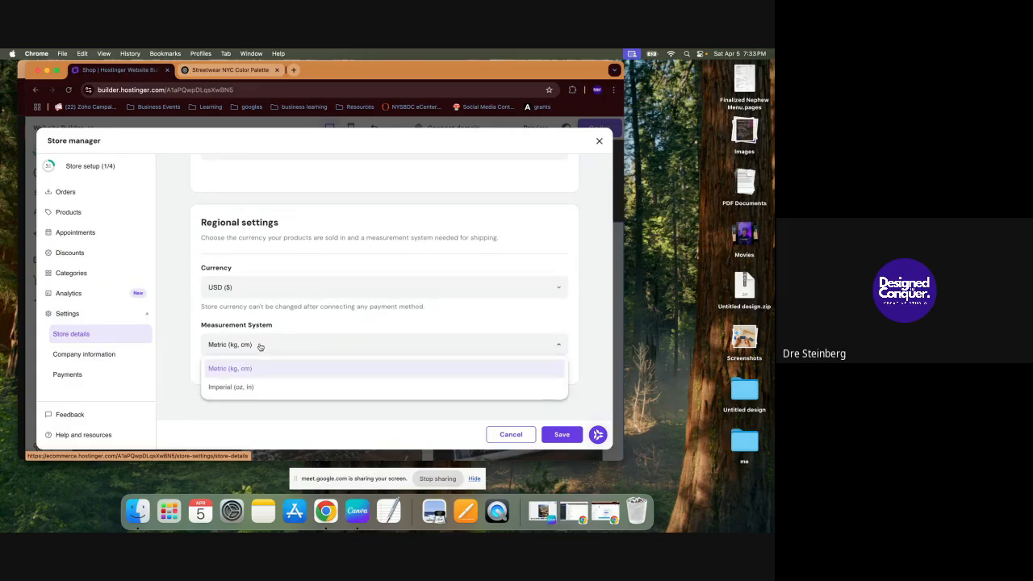
{"action": "left_click", "coordinate": [260, 386]}
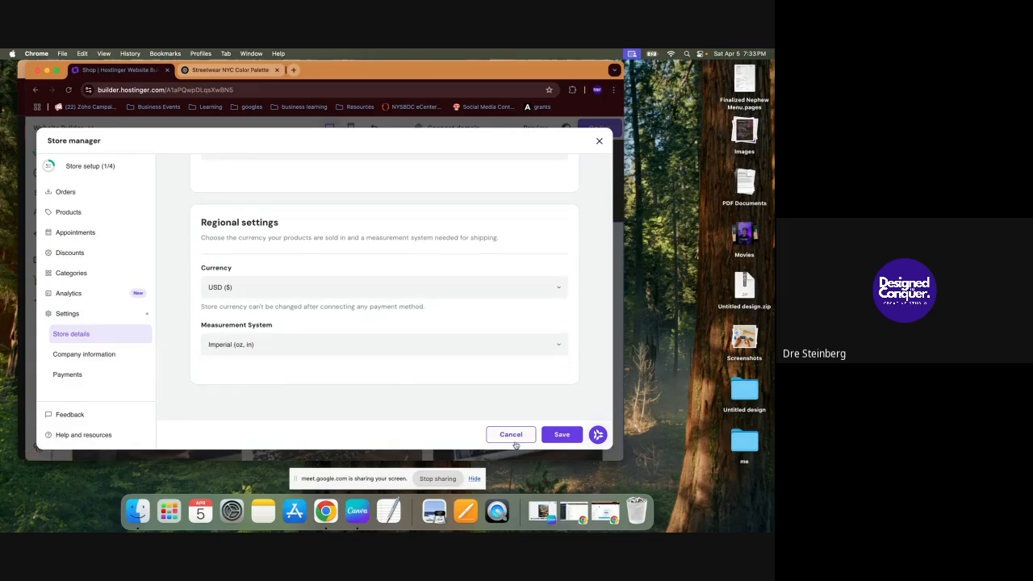
{"action": "left_click", "coordinate": [566, 436]}
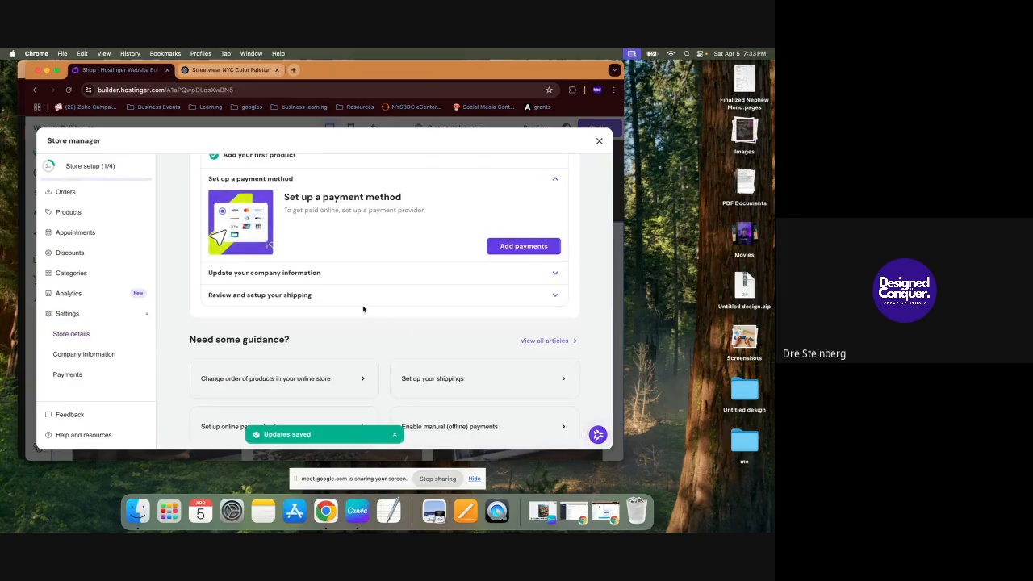
Step: Enter Streetwear 101 as the company name in the company information and try to save it
{"action": "left_click", "coordinate": [105, 356]}
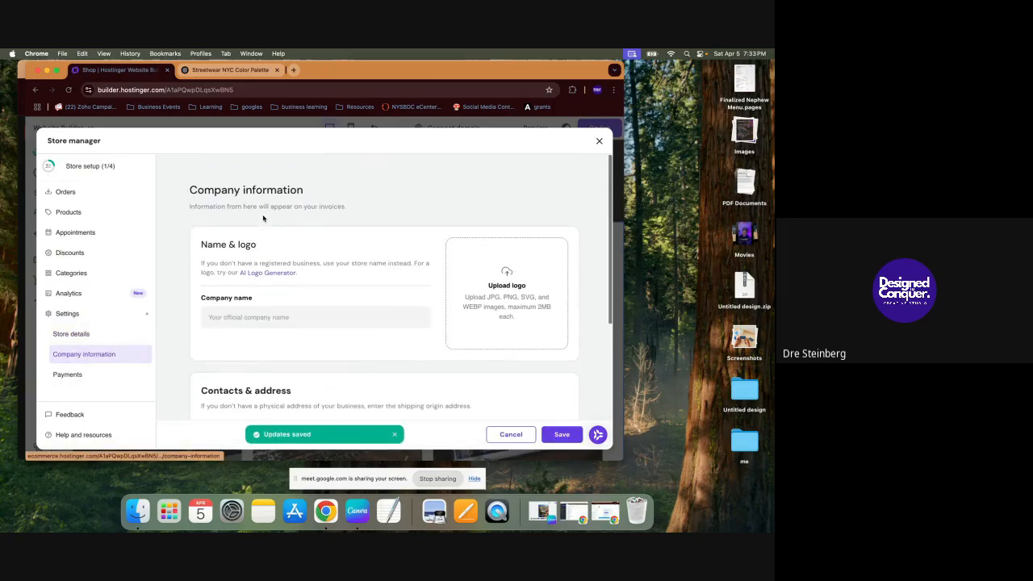
{"action": "left_click", "coordinate": [266, 320]}
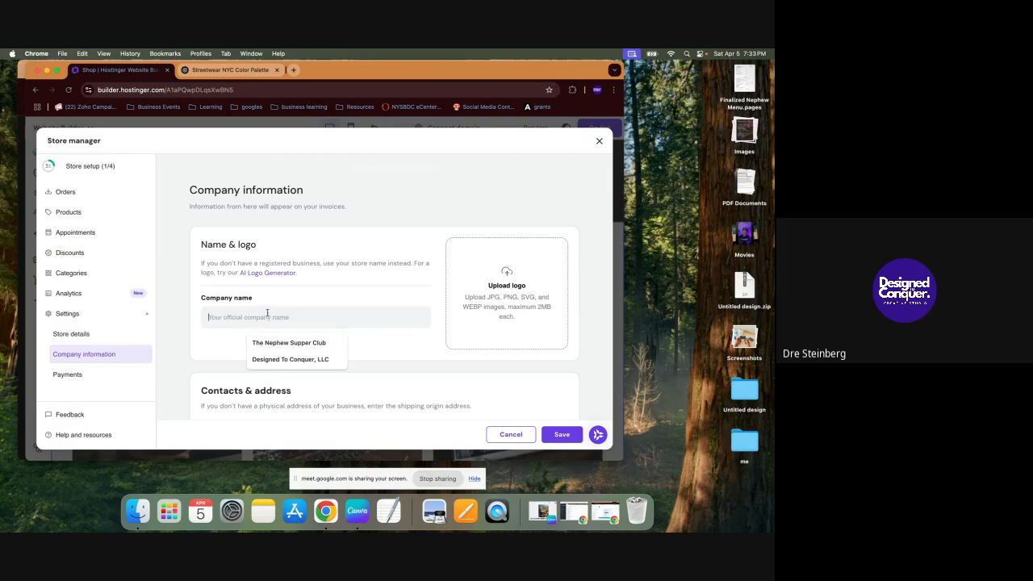
{"action": "type", "text": "Streetwear 101"}
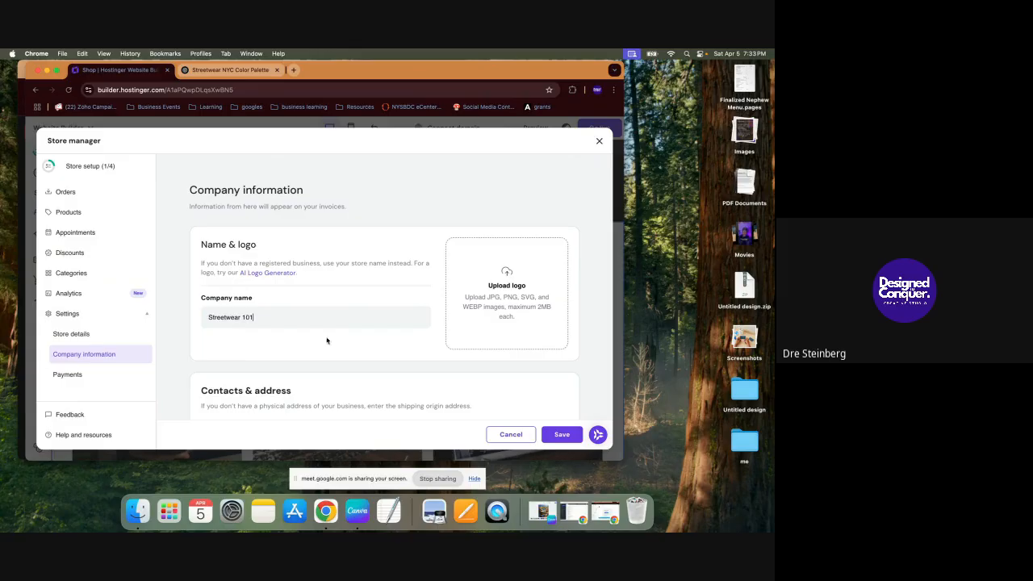
{"action": "scroll", "coordinate": [327, 341], "scroll_direction": "down", "scroll_amount": 3}
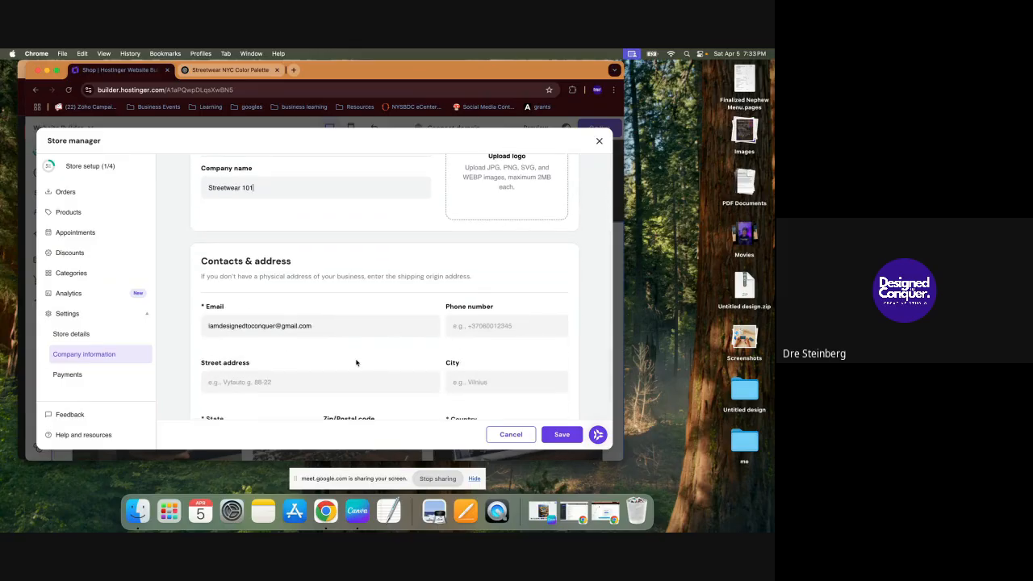
{"action": "scroll", "coordinate": [356, 363], "scroll_direction": "down", "scroll_amount": 2}
{"action": "left_click", "coordinate": [565, 435]}
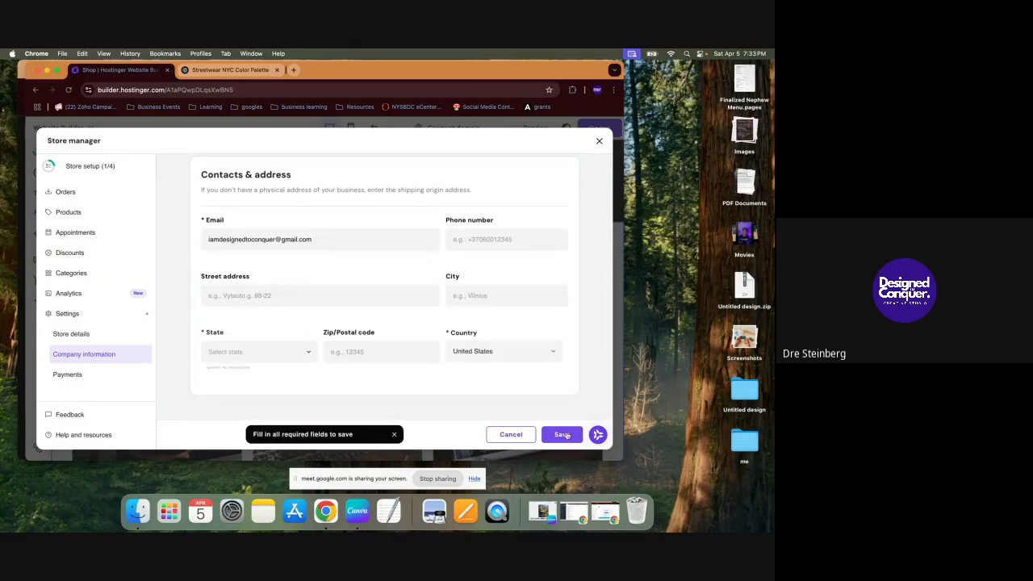
Step: Set the state in the company's contacts and address to New York and save the company information
{"action": "left_click", "coordinate": [260, 351]}
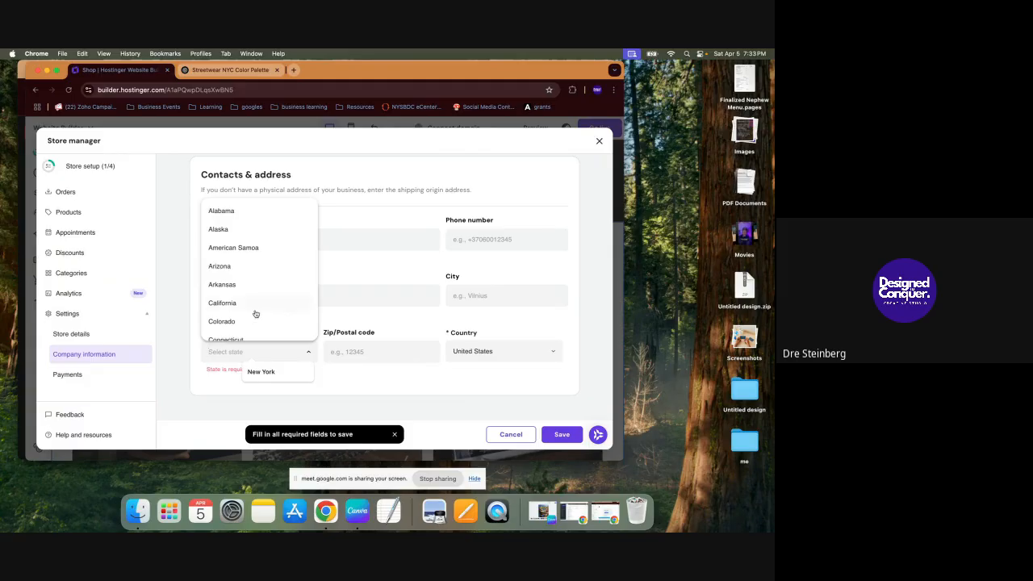
{"action": "left_click", "coordinate": [272, 372]}
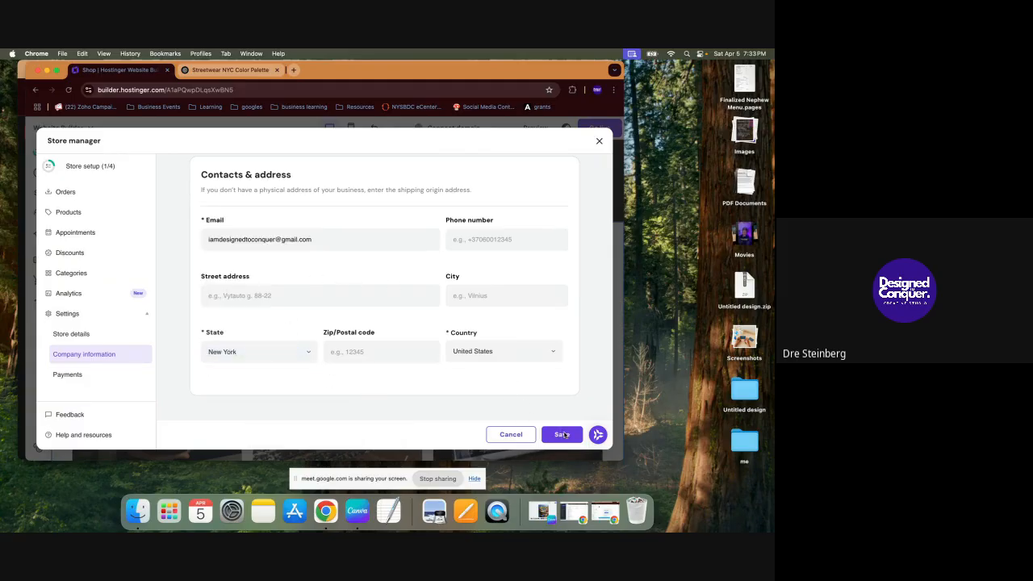
{"action": "left_click", "coordinate": [563, 434]}
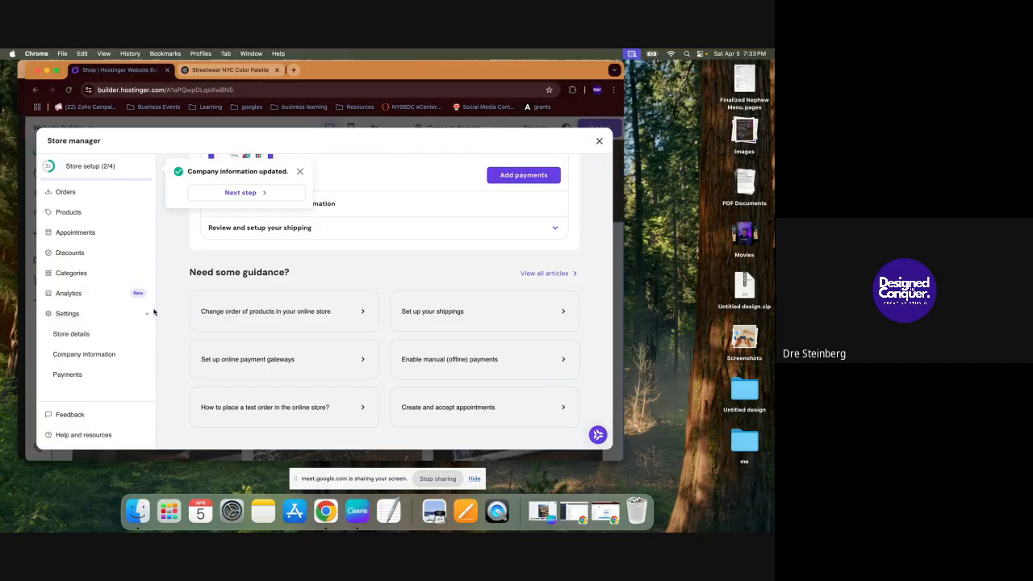
Step: Start a new tax rule in the store's tax settings and name it Standard
{"action": "scroll", "coordinate": [100, 371], "scroll_direction": "down", "scroll_amount": 3}
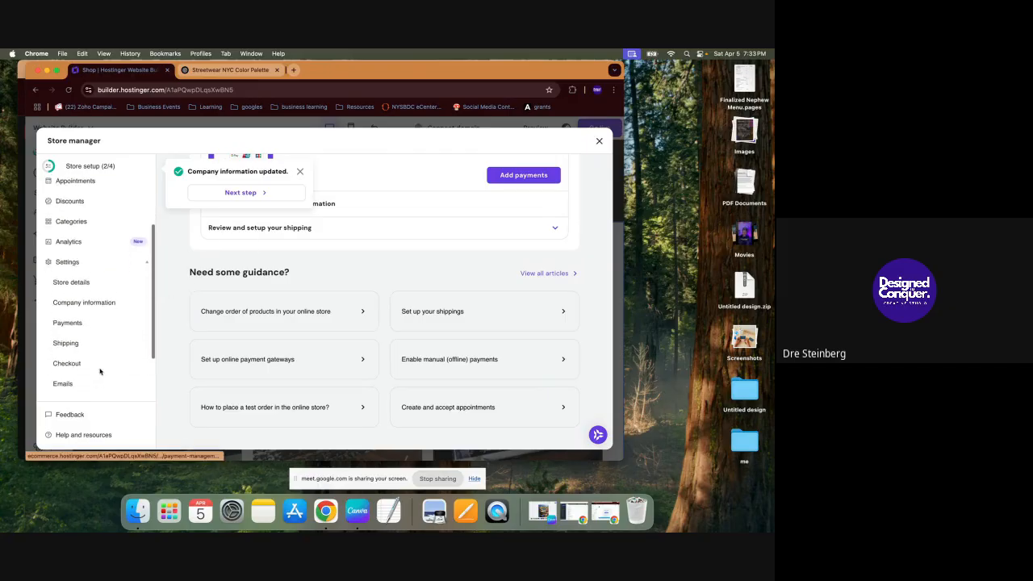
{"action": "scroll", "coordinate": [92, 338], "scroll_direction": "down", "scroll_amount": 2}
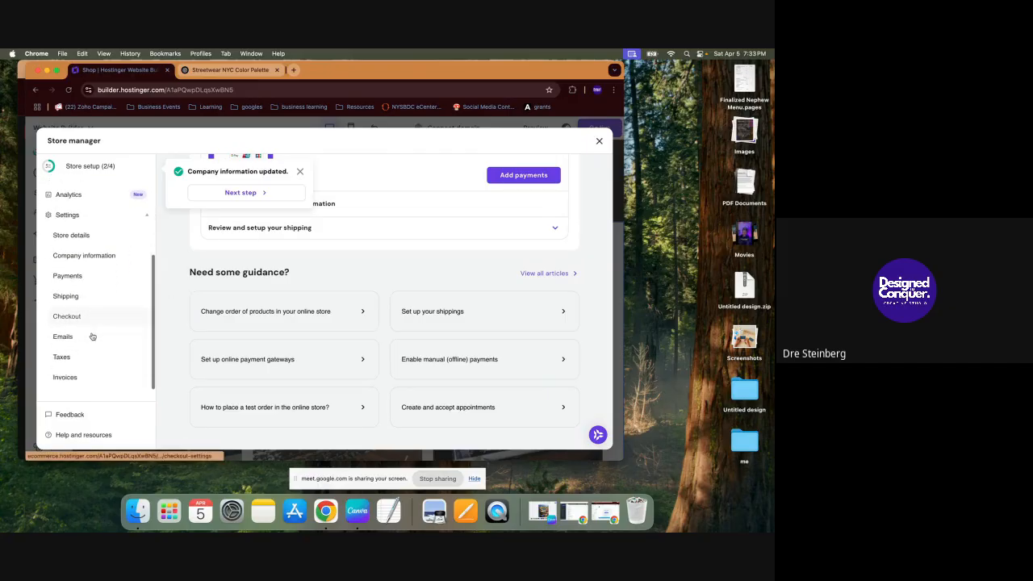
{"action": "left_click", "coordinate": [94, 356]}
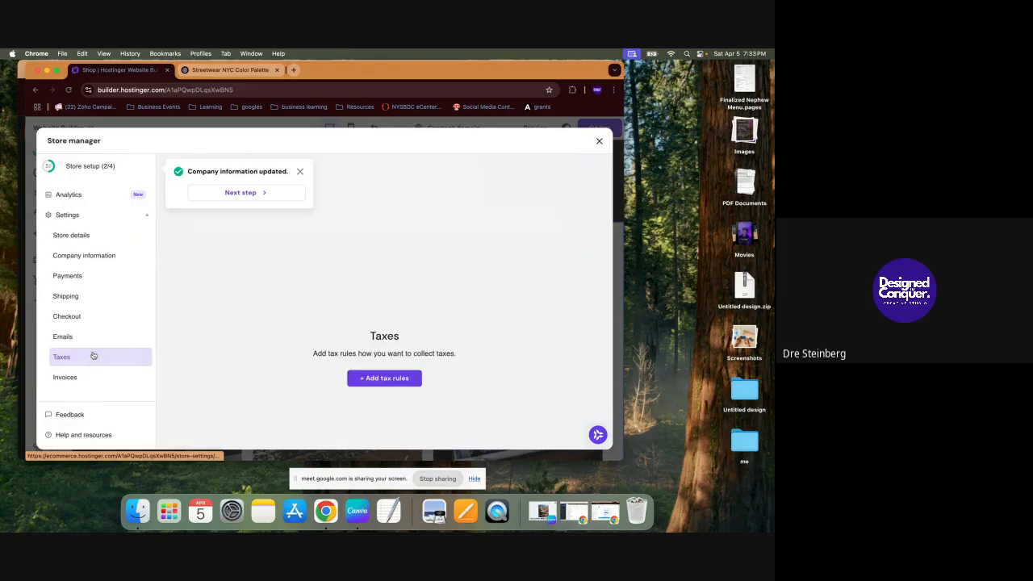
{"action": "left_click", "coordinate": [366, 378]}
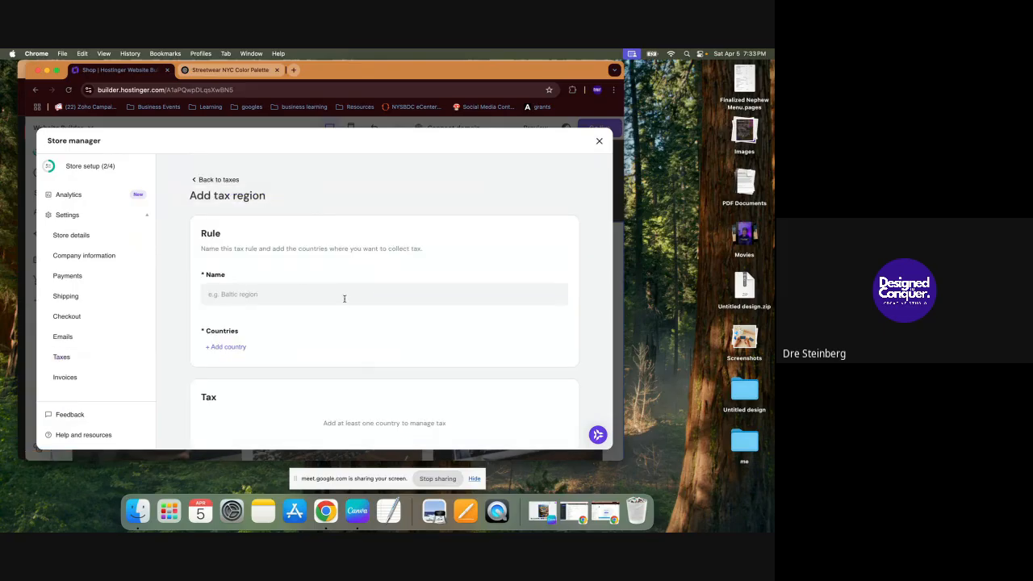
{"action": "left_click", "coordinate": [344, 298]}
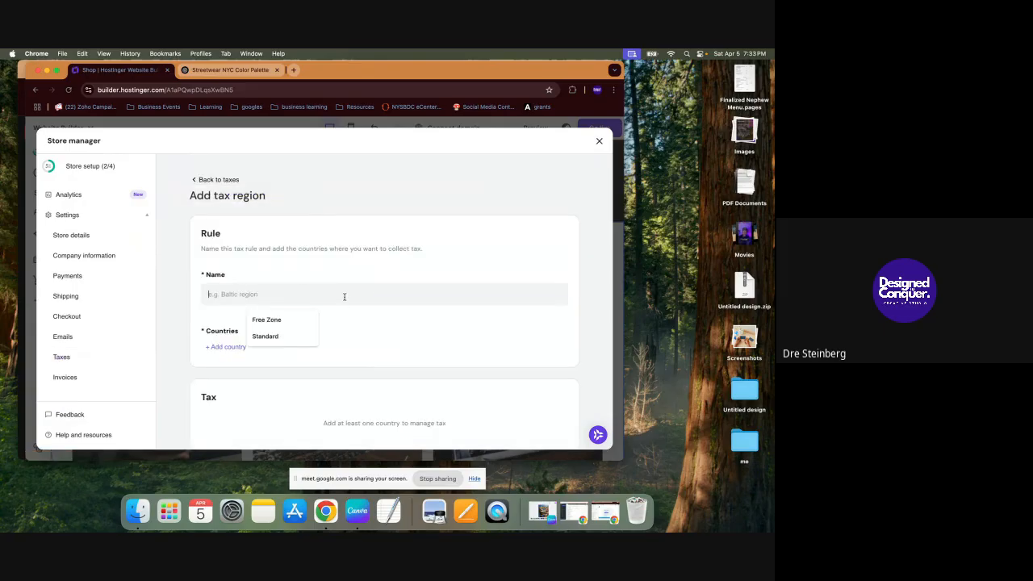
{"action": "left_click", "coordinate": [273, 337]}
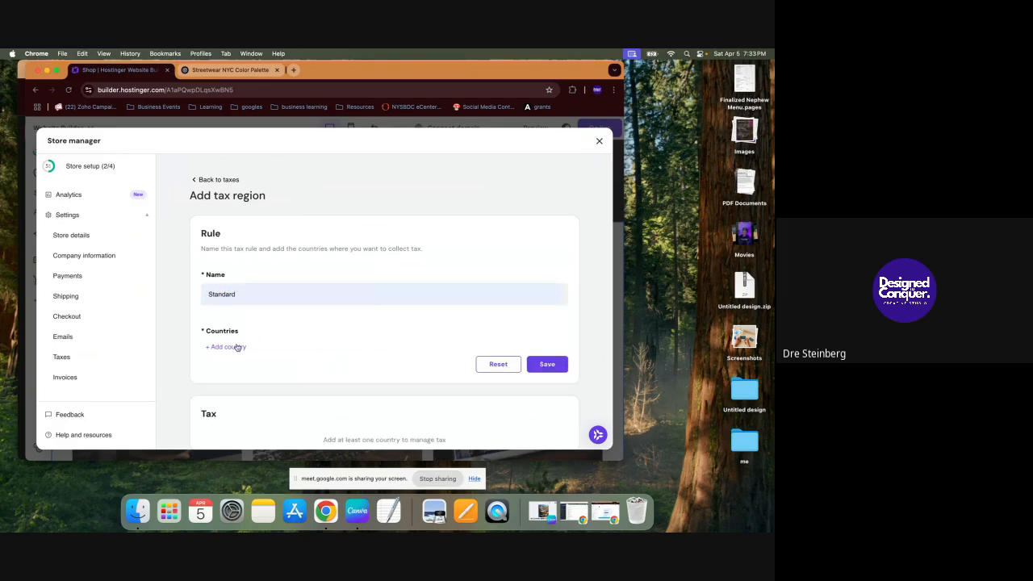
Step: Add United States as the country of the Standard tax rule and save the rule
{"action": "left_click", "coordinate": [237, 346]}
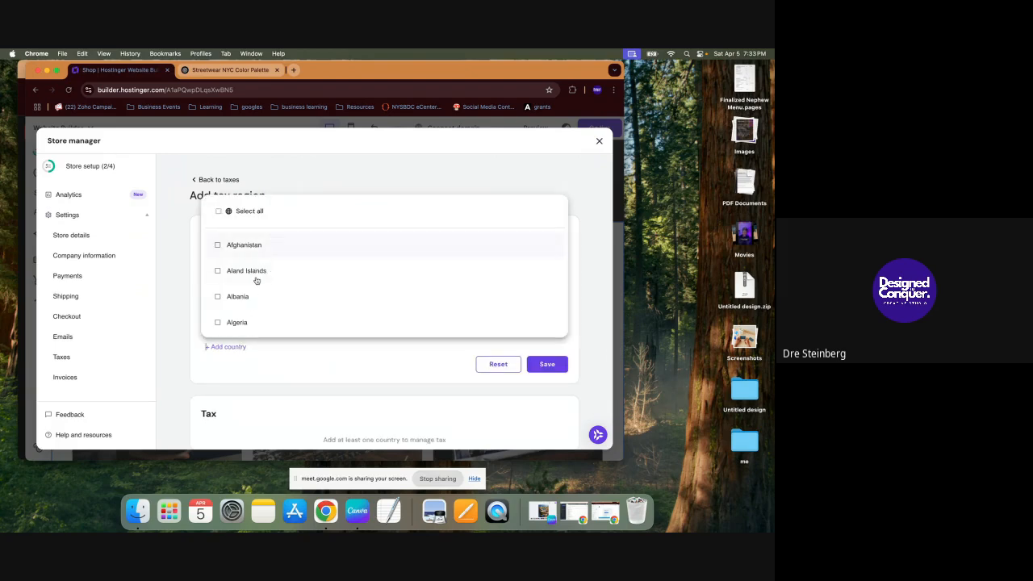
{"action": "scroll", "coordinate": [257, 280], "scroll_direction": "down", "scroll_amount": 10}
{"action": "scroll", "coordinate": [257, 281], "scroll_direction": "down", "scroll_amount": 20}
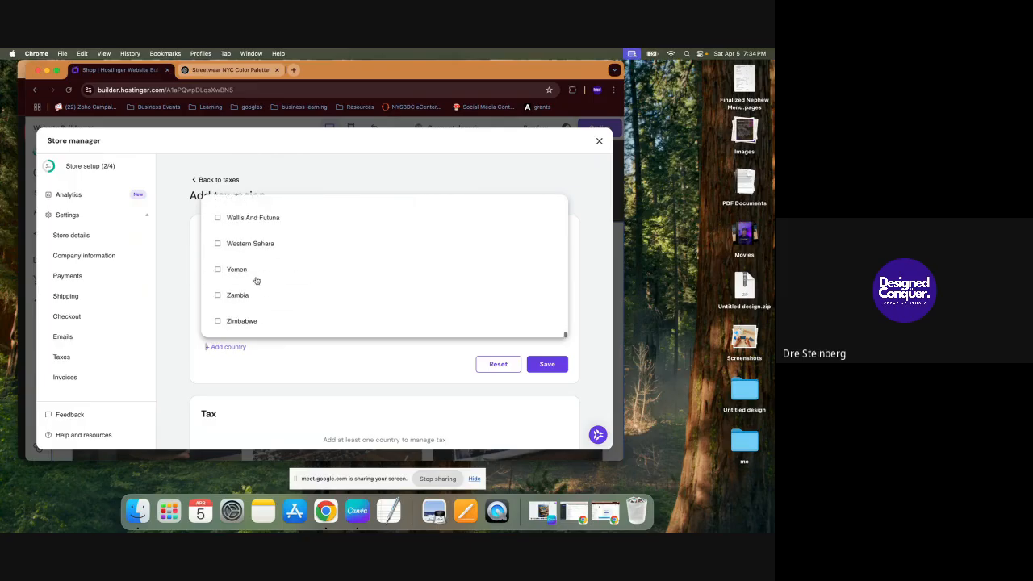
{"action": "scroll", "coordinate": [256, 280], "scroll_direction": "up", "scroll_amount": 3}
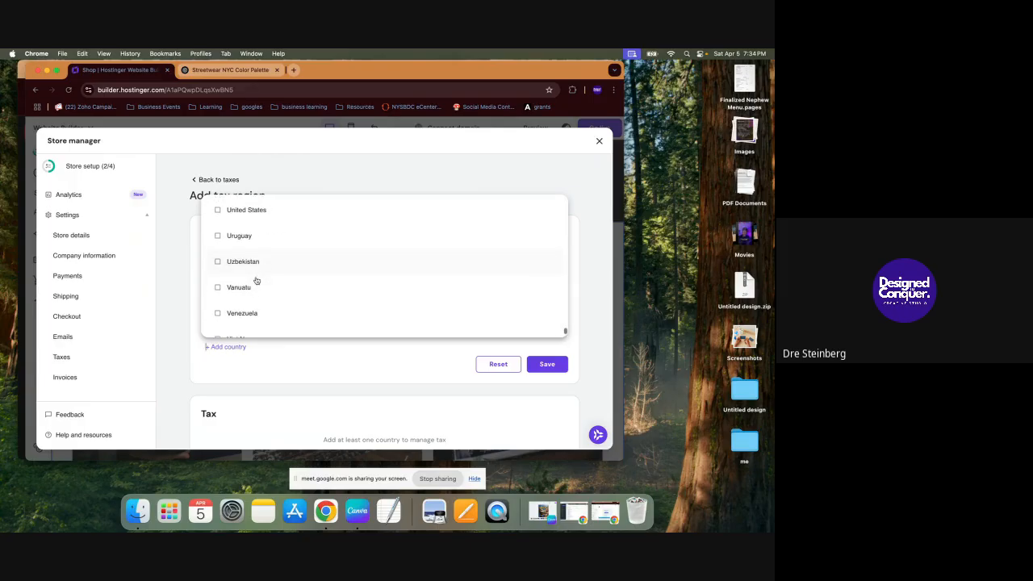
{"action": "scroll", "coordinate": [257, 280], "scroll_direction": "up", "scroll_amount": 1}
{"action": "left_click", "coordinate": [255, 275]}
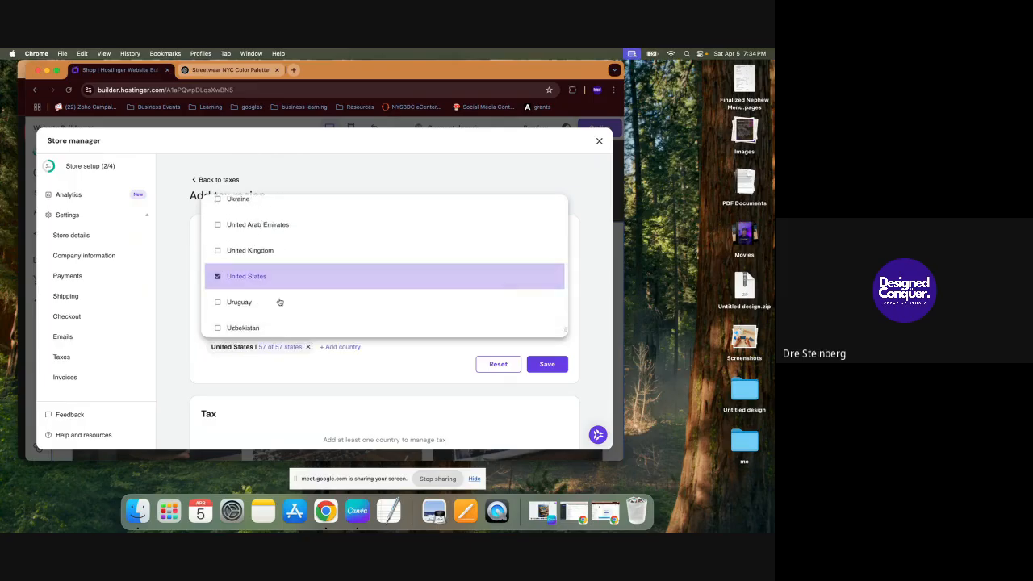
{"action": "left_click", "coordinate": [395, 373]}
{"action": "left_click", "coordinate": [548, 364]}
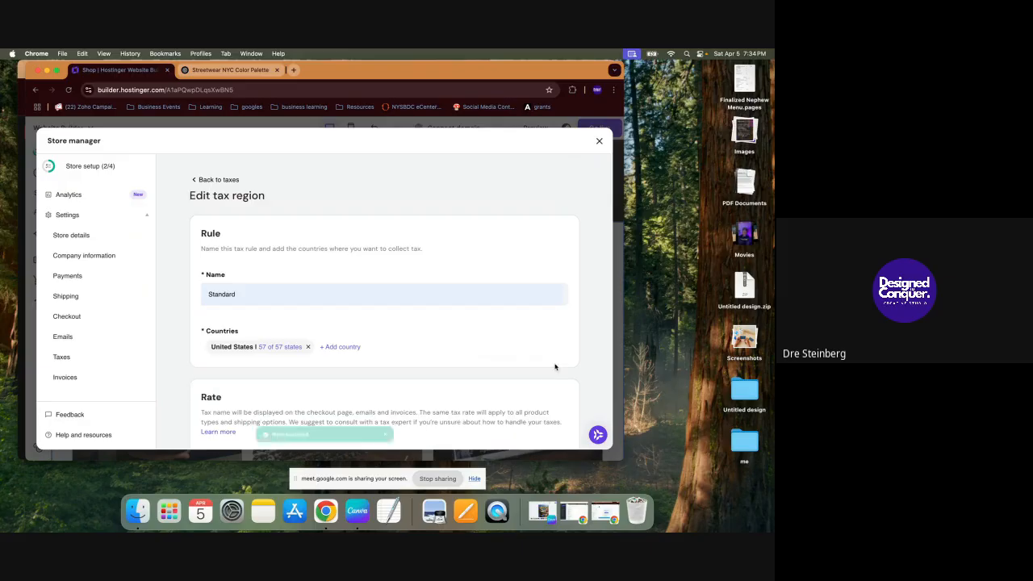
Step: Give the Standard rule a tax named Tax with a rate of 8.25% and save it
{"action": "scroll", "coordinate": [394, 394], "scroll_direction": "down", "scroll_amount": 3}
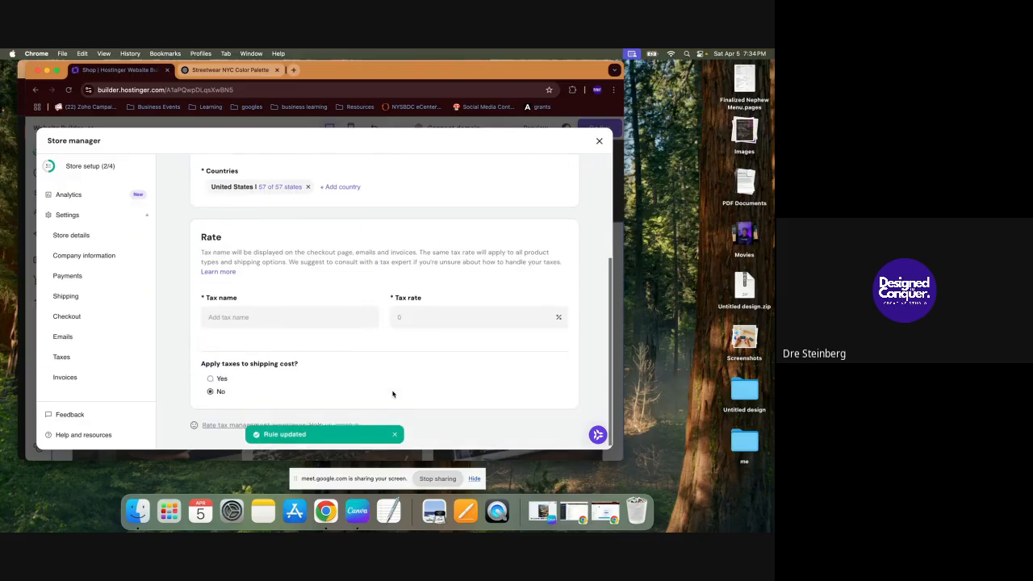
{"action": "left_click", "coordinate": [316, 307]}
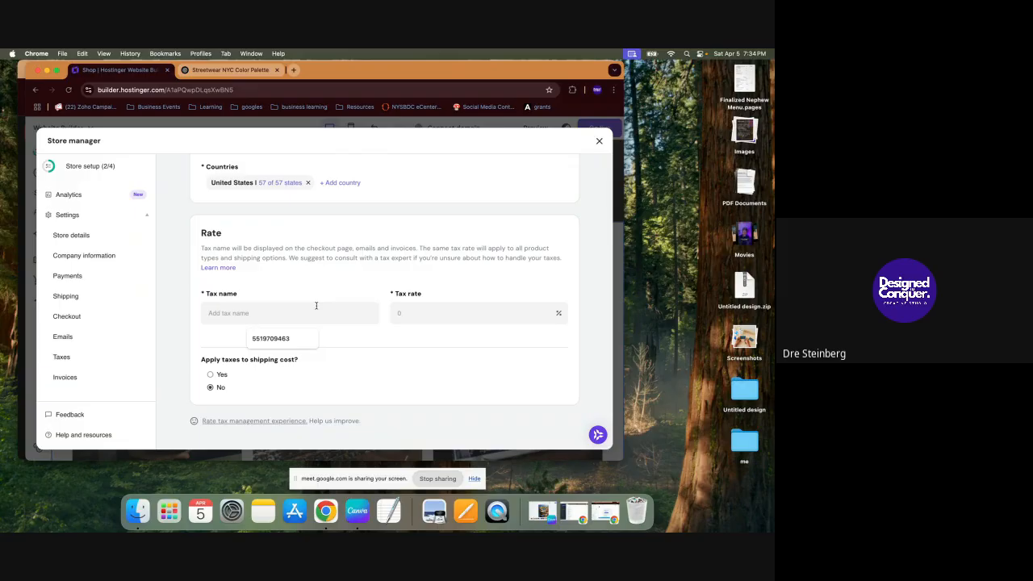
{"action": "type", "text": "Tax"}
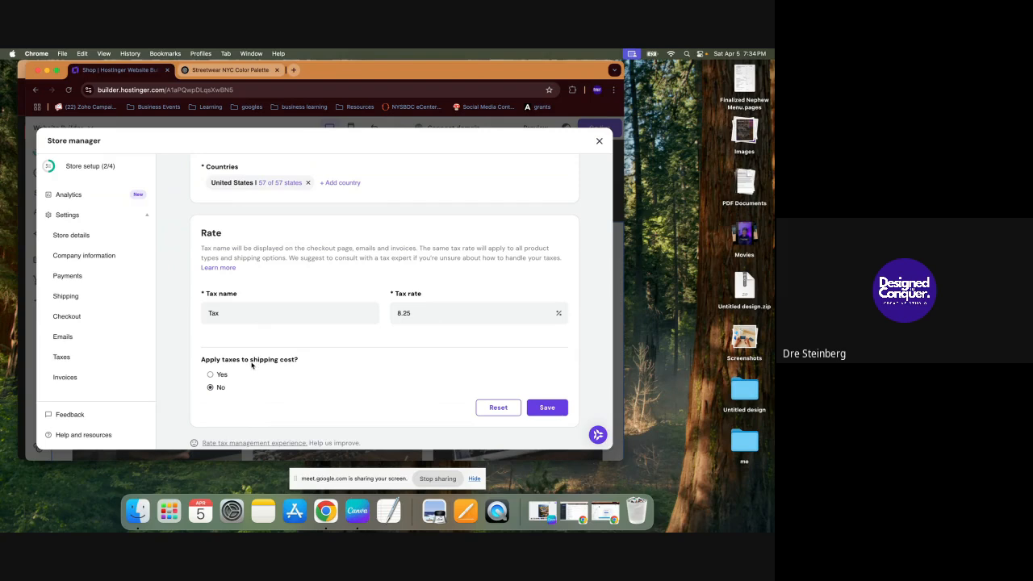
{"action": "scroll", "coordinate": [489, 390], "scroll_direction": "down", "scroll_amount": 1}
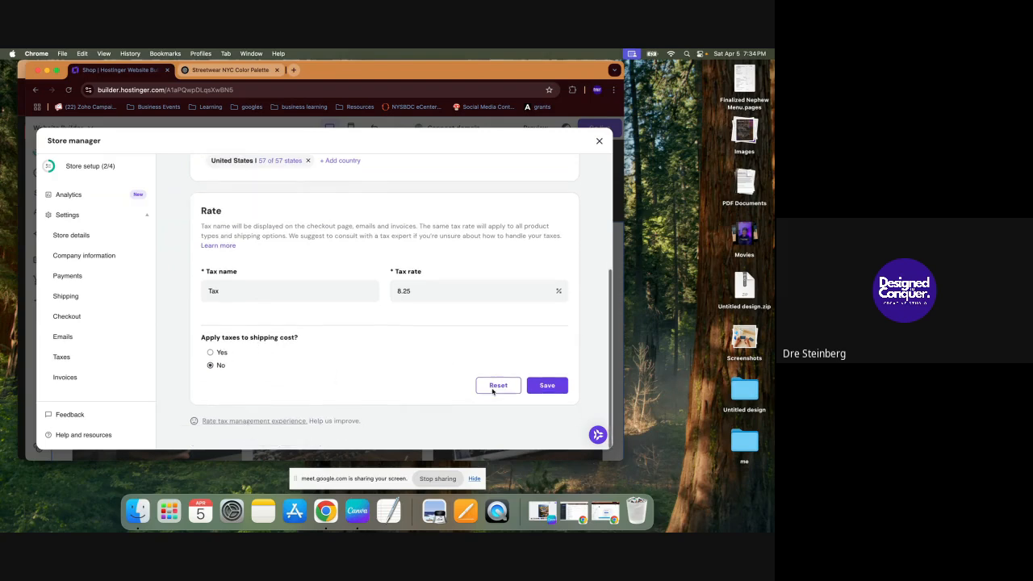
{"action": "left_click", "coordinate": [548, 385]}
{"action": "scroll", "coordinate": [365, 331], "scroll_direction": "up", "scroll_amount": 3}
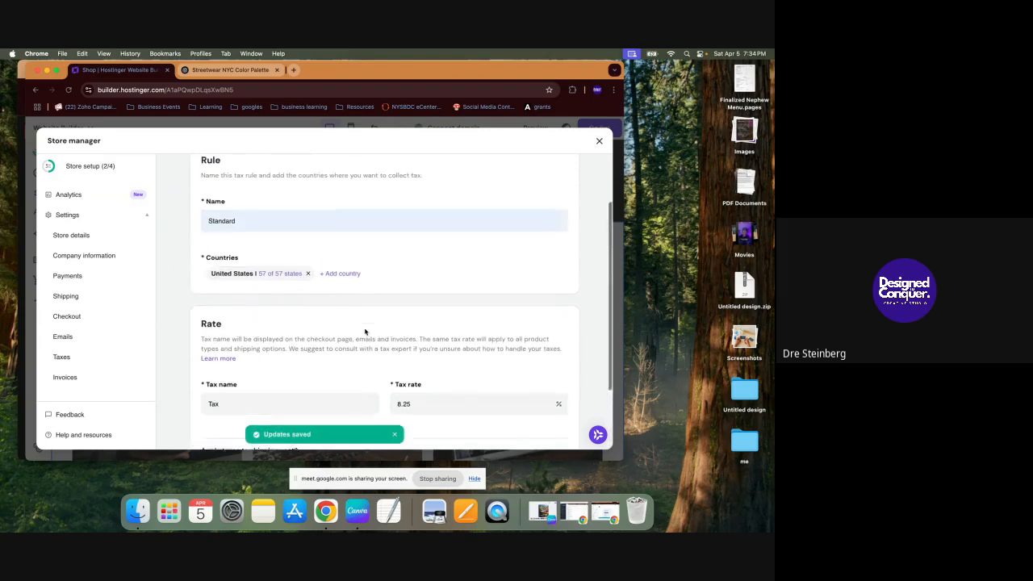
{"action": "scroll", "coordinate": [365, 332], "scroll_direction": "up", "scroll_amount": 2}
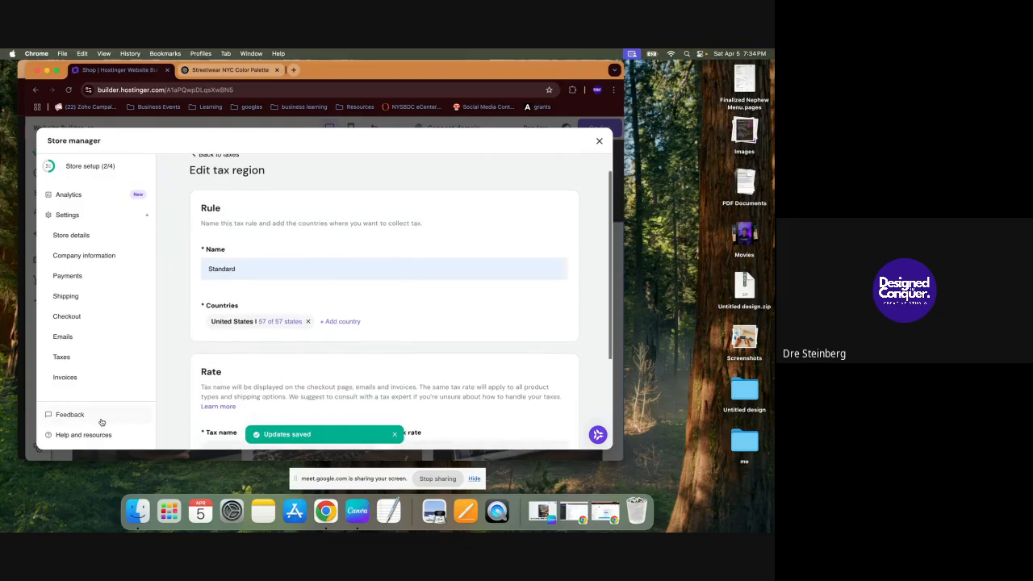
Step: Review the invoice settings, from the preview and numbering to the company details, additional information and display options
{"action": "left_click", "coordinate": [84, 379]}
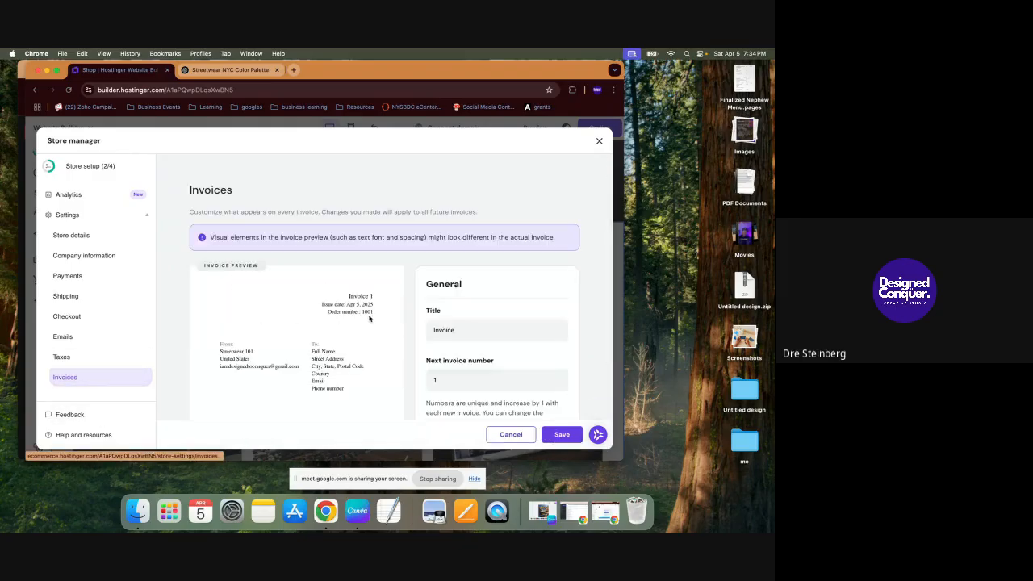
{"action": "scroll", "coordinate": [314, 321], "scroll_direction": "down", "scroll_amount": 2}
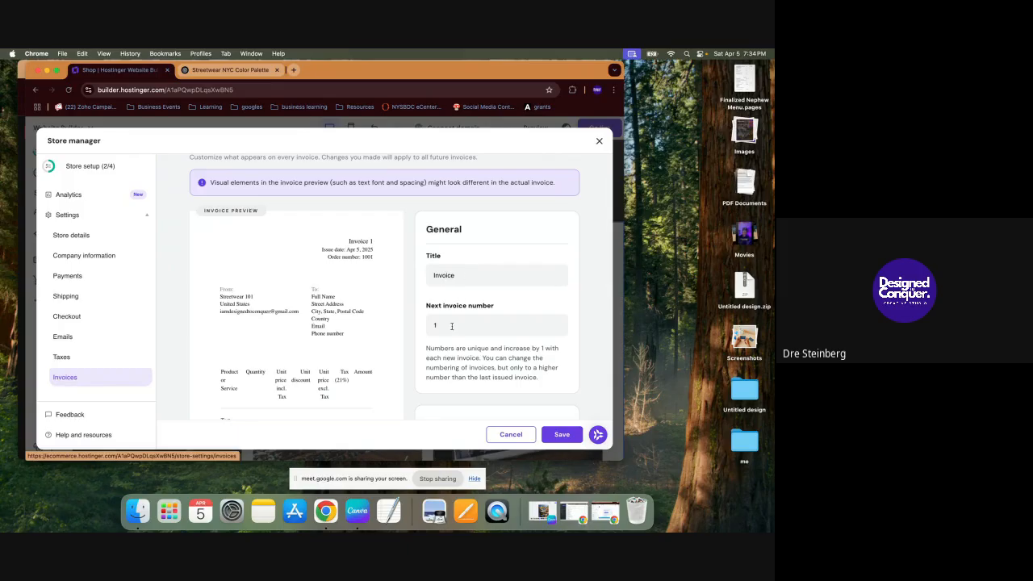
{"action": "scroll", "coordinate": [452, 324], "scroll_direction": "down", "scroll_amount": 5}
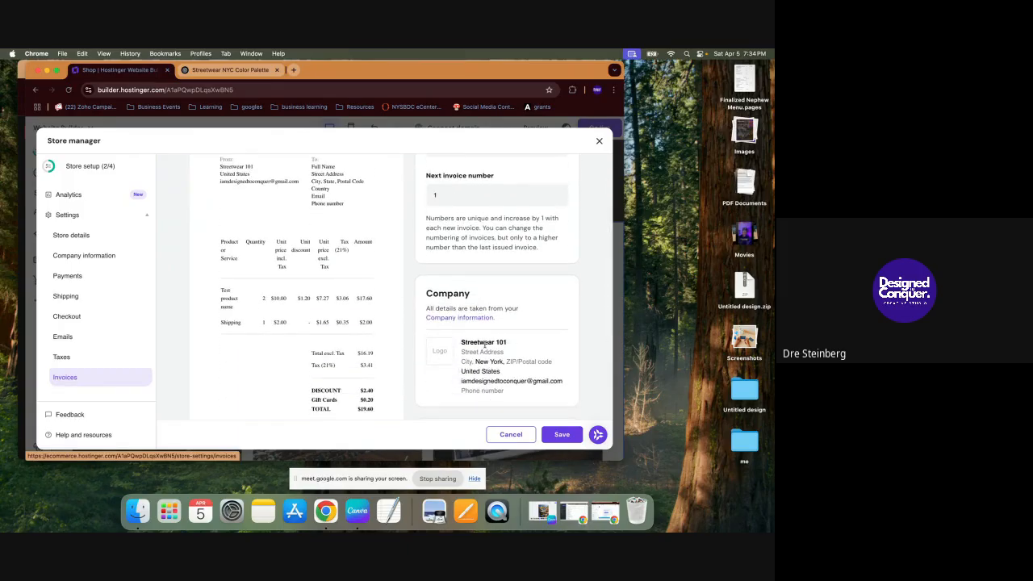
{"action": "scroll", "coordinate": [483, 386], "scroll_direction": "down", "scroll_amount": 5}
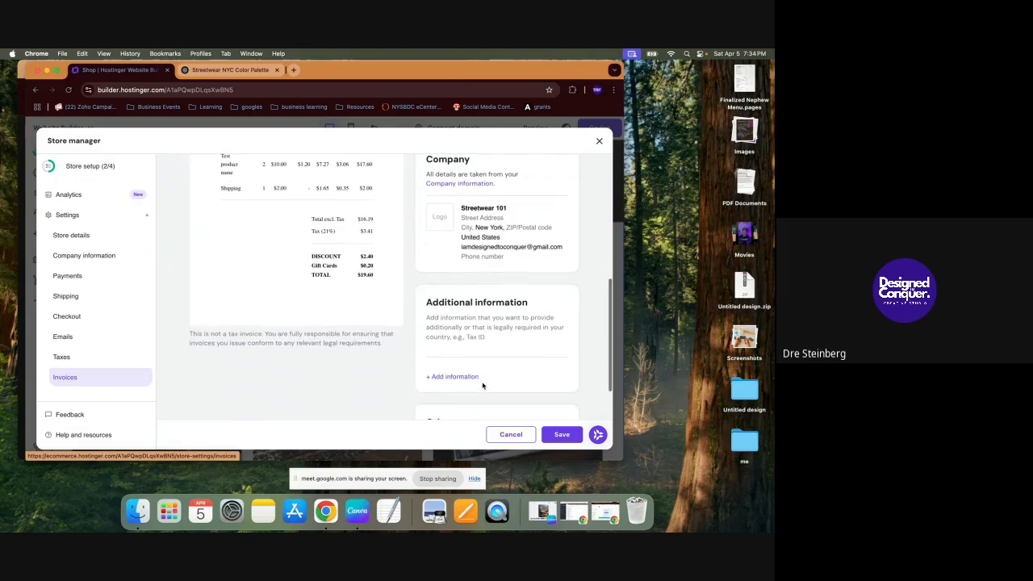
{"action": "scroll", "coordinate": [466, 355], "scroll_direction": "down", "scroll_amount": 1}
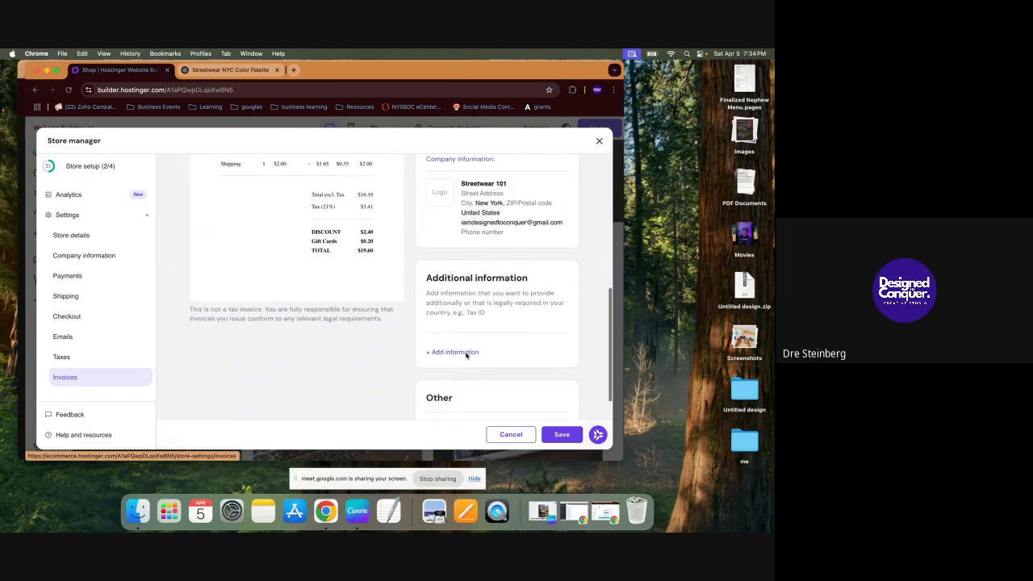
{"action": "scroll", "coordinate": [467, 355], "scroll_direction": "down", "scroll_amount": 4}
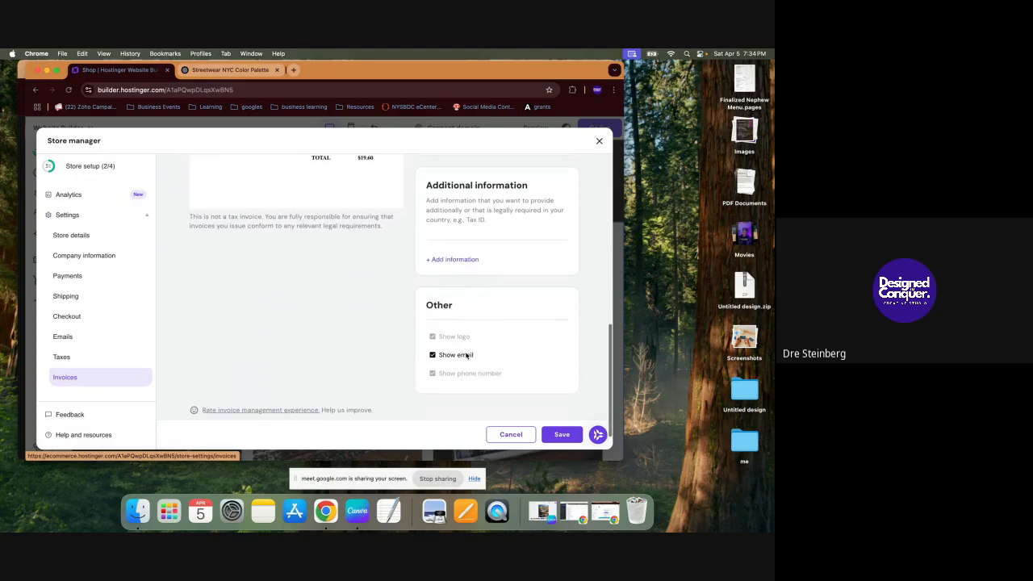
{"action": "scroll", "coordinate": [487, 381], "scroll_direction": "down", "scroll_amount": 1}
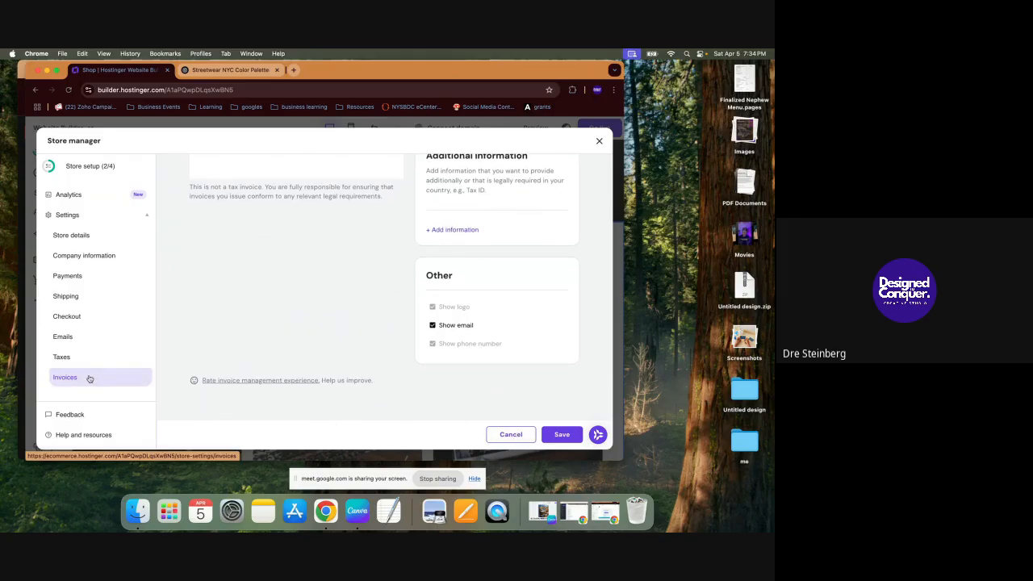
Step: Examine the checkout settings, including the Terms & Conditions policy link, the custom options and the store language
{"action": "left_click", "coordinate": [81, 317]}
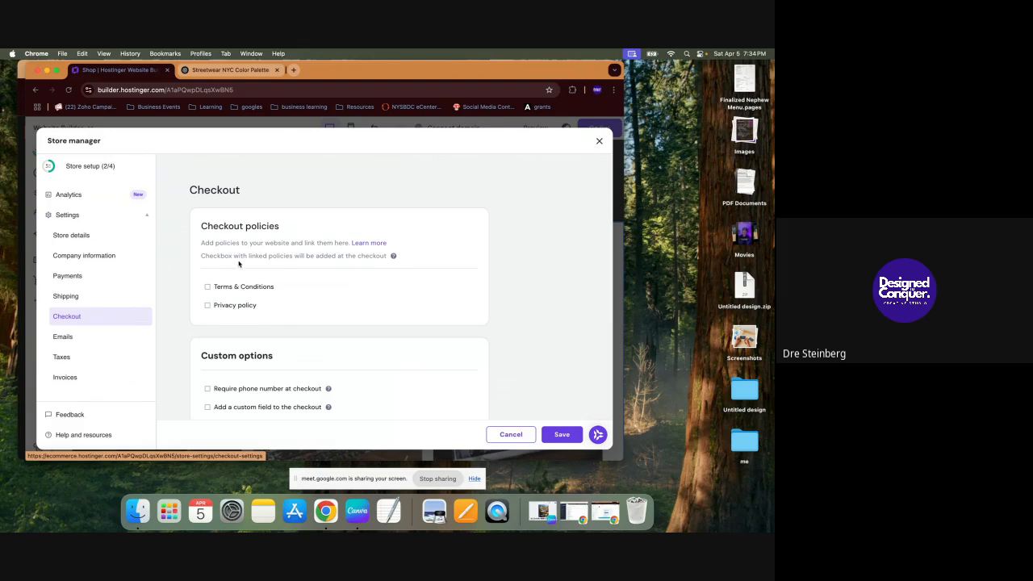
{"action": "left_click", "coordinate": [207, 287]}
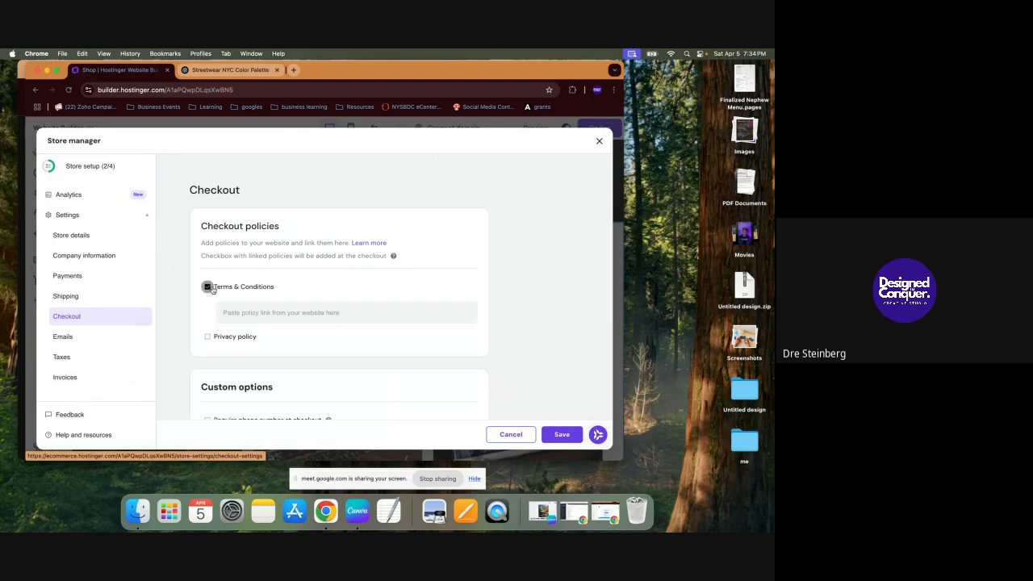
{"action": "type", "text": "h"}
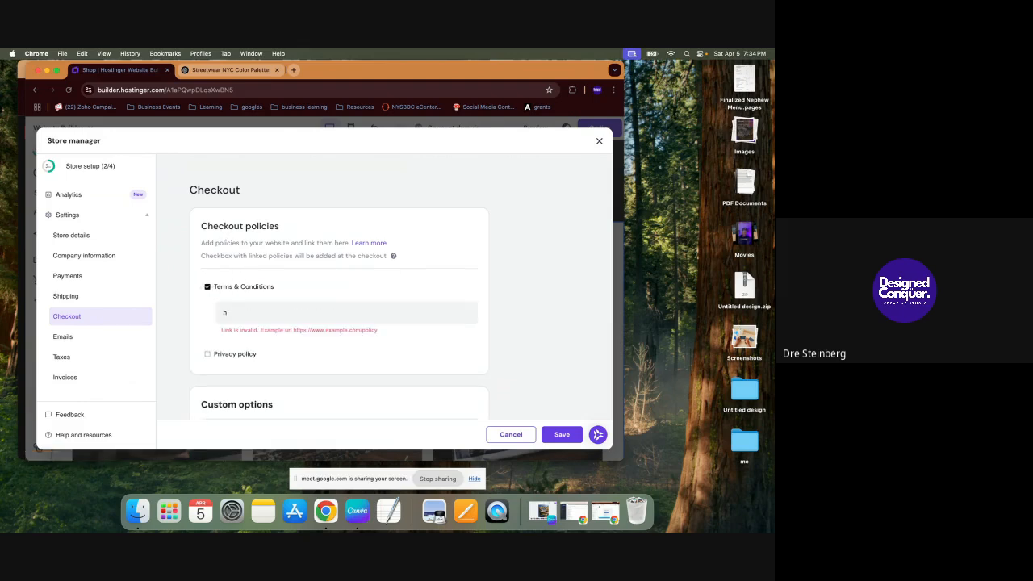
{"action": "key", "text": "BackSpace"}
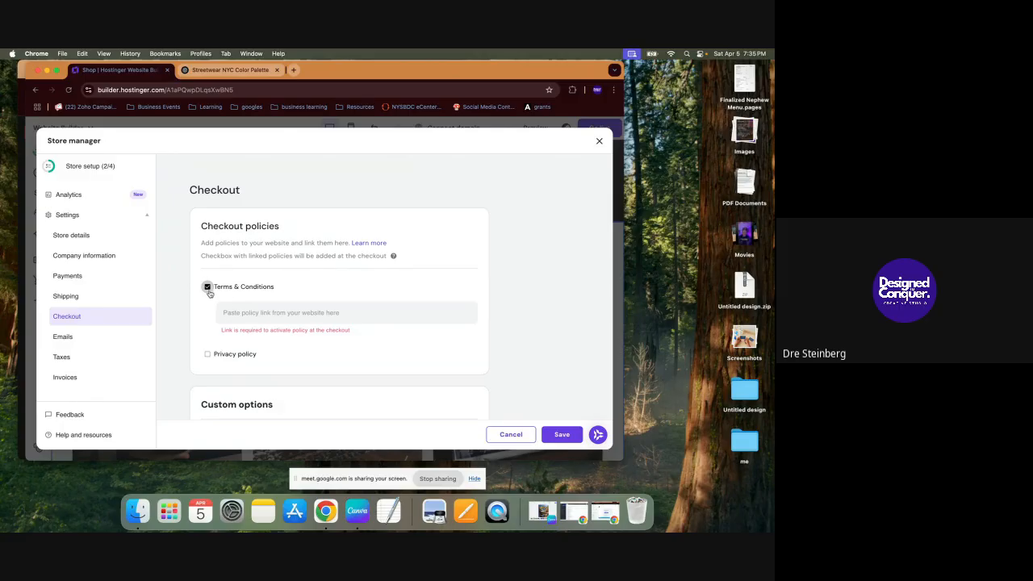
{"action": "left_click", "coordinate": [208, 287]}
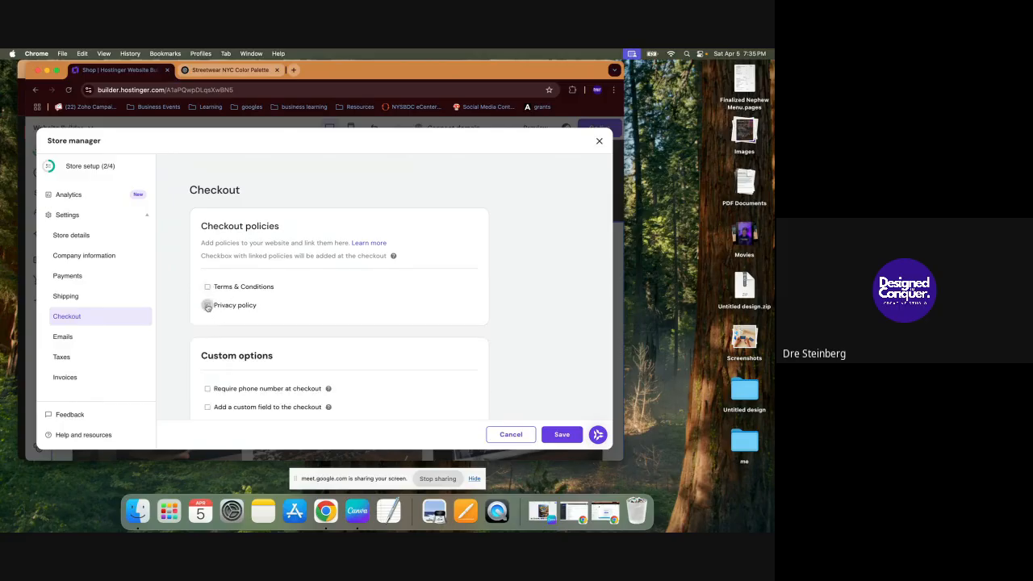
{"action": "scroll", "coordinate": [208, 307], "scroll_direction": "down", "scroll_amount": 2}
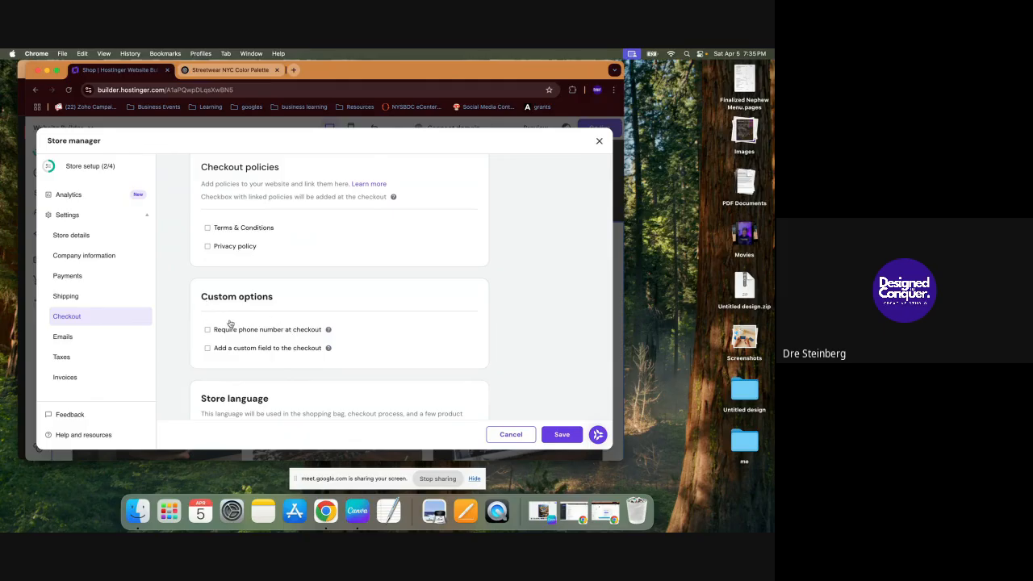
{"action": "mouse_move", "coordinate": [267, 331]}
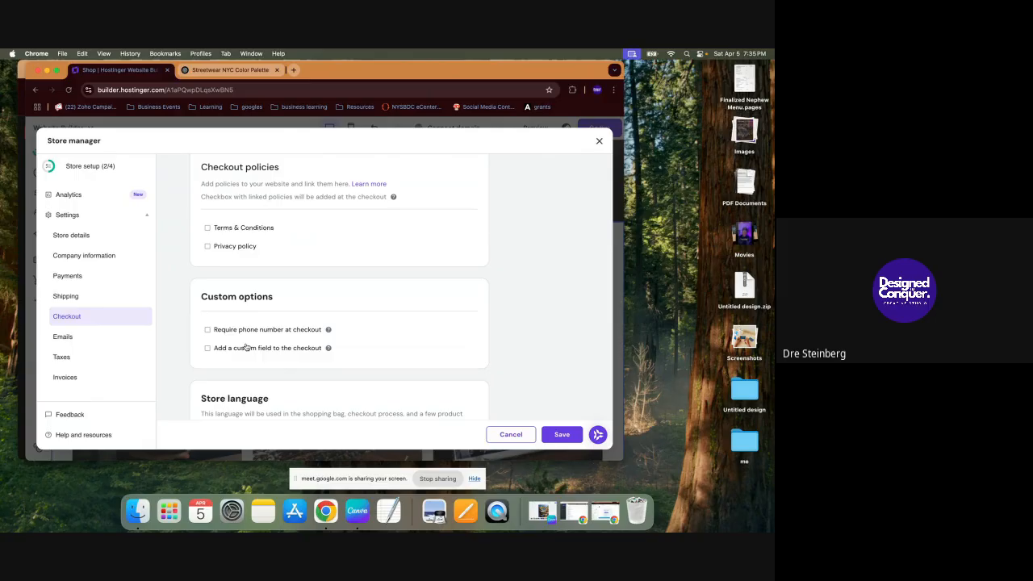
{"action": "scroll", "coordinate": [247, 347], "scroll_direction": "down", "scroll_amount": 4}
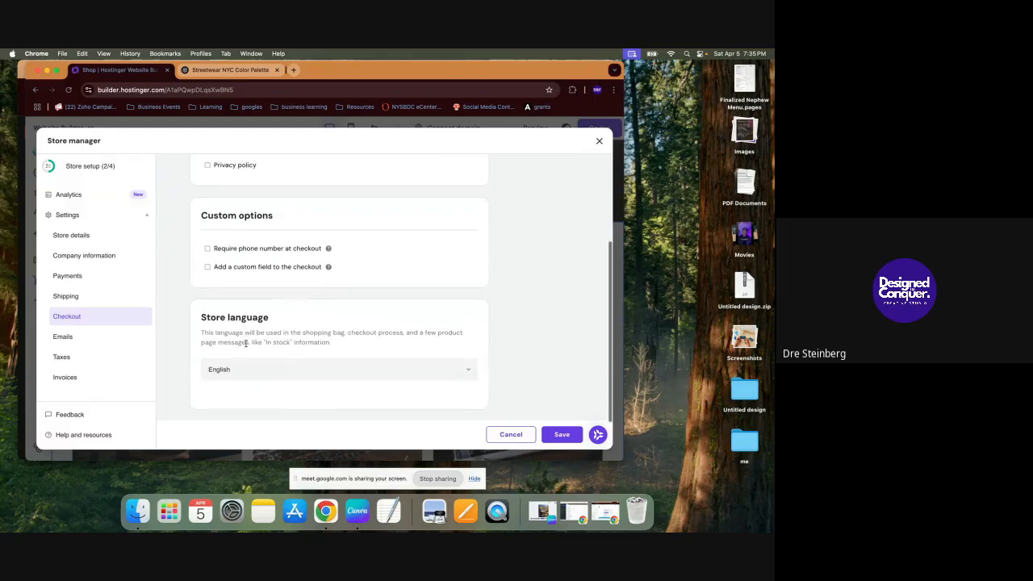
Step: Create a new zone in the store's shipping settings and name it Standard
{"action": "left_click", "coordinate": [102, 291]}
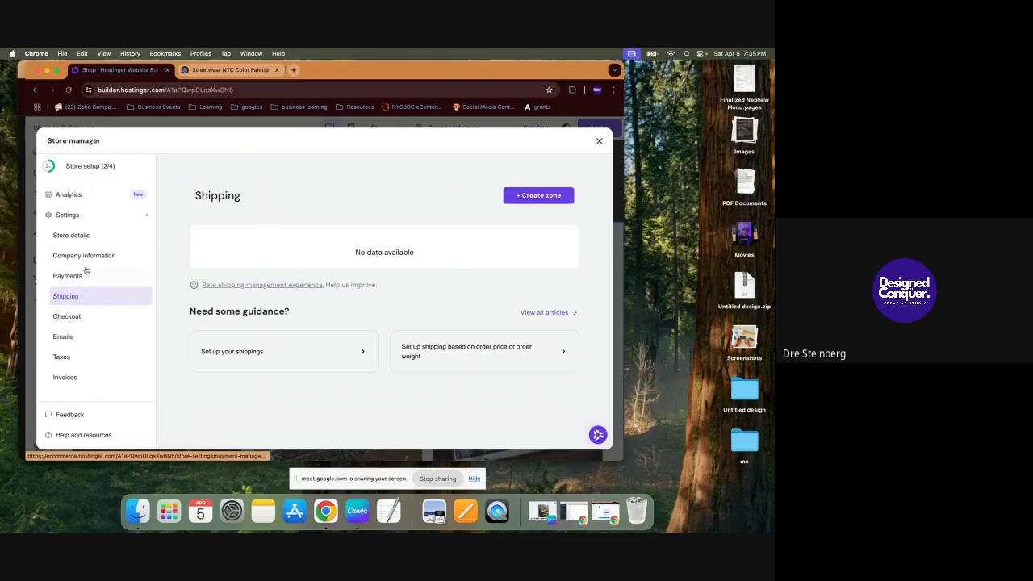
{"action": "scroll", "coordinate": [87, 271], "scroll_direction": "up", "scroll_amount": 3}
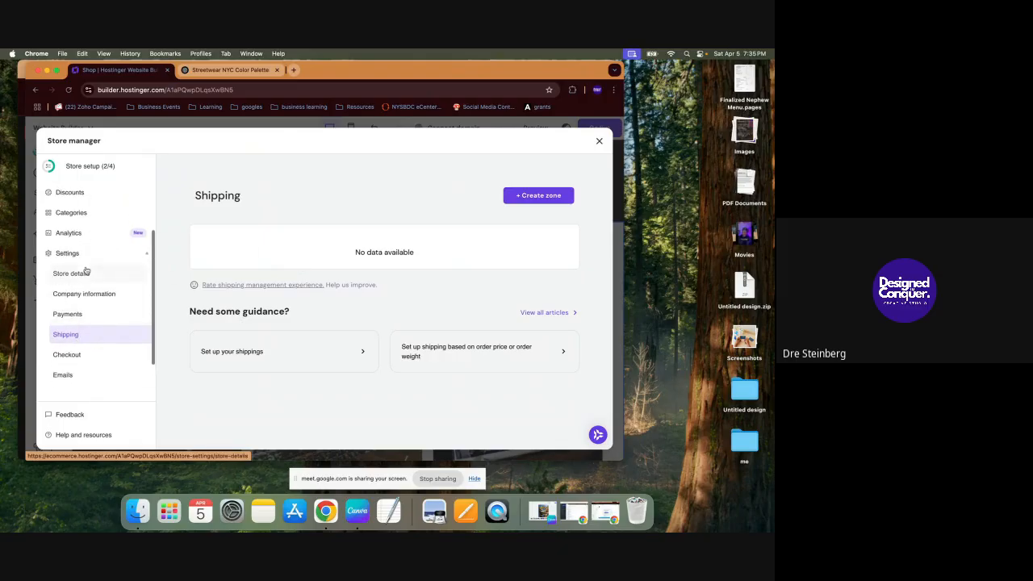
{"action": "left_click", "coordinate": [541, 203]}
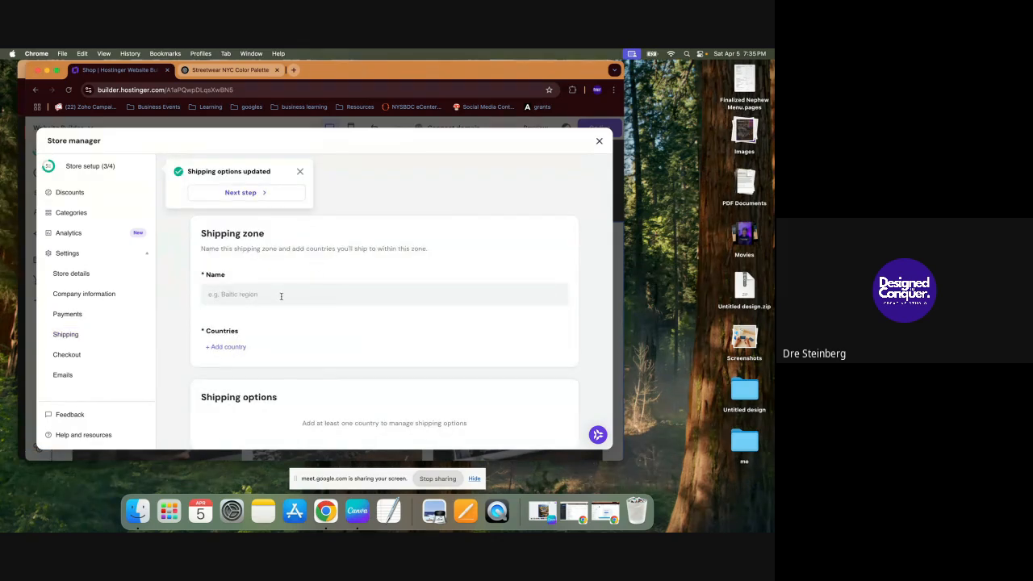
{"action": "left_click", "coordinate": [281, 295]}
{"action": "left_click", "coordinate": [280, 337]}
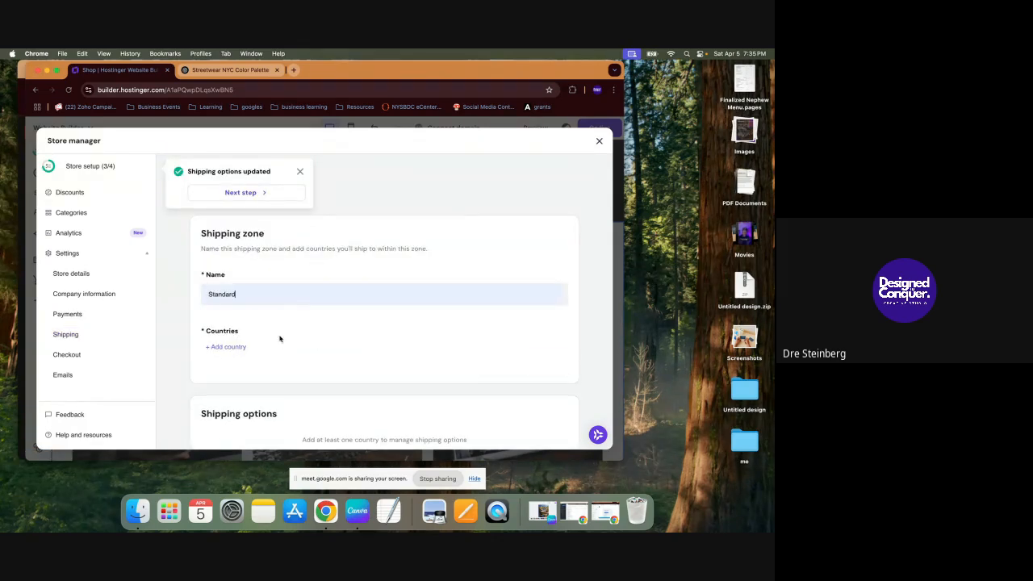
Step: Add United States as the country of the Standard shipping zone and save the zone
{"action": "left_click", "coordinate": [240, 349]}
{"action": "scroll", "coordinate": [283, 282], "scroll_direction": "down", "scroll_amount": 20}
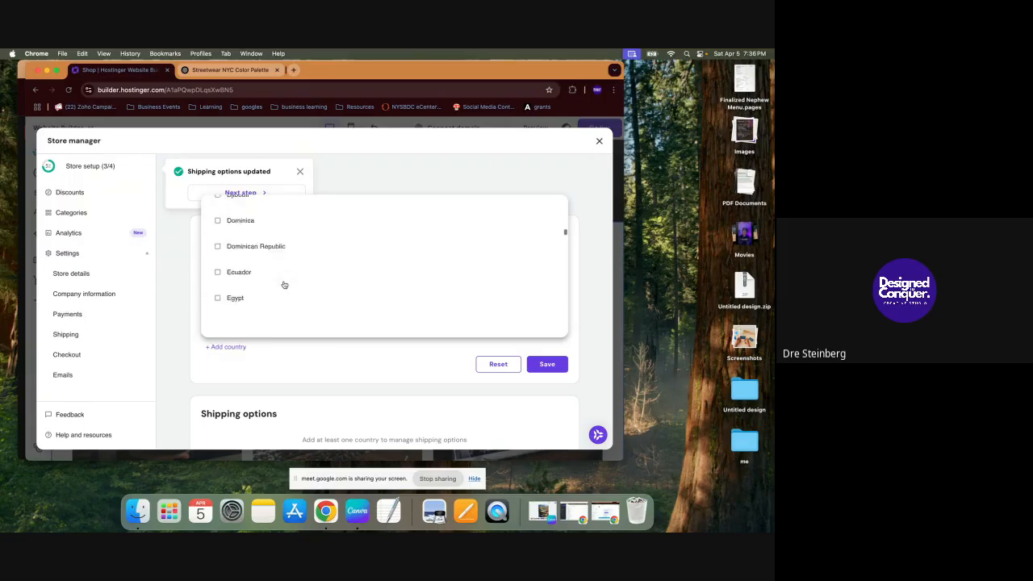
{"action": "scroll", "coordinate": [284, 285], "scroll_direction": "down", "scroll_amount": 5}
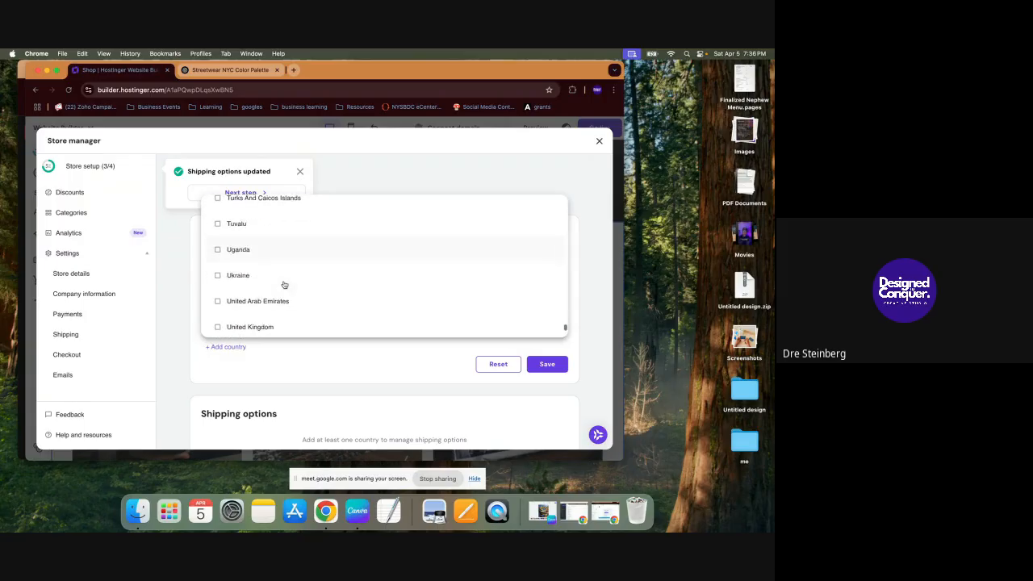
{"action": "scroll", "coordinate": [283, 307], "scroll_direction": "down", "scroll_amount": 2}
{"action": "left_click", "coordinate": [282, 307]}
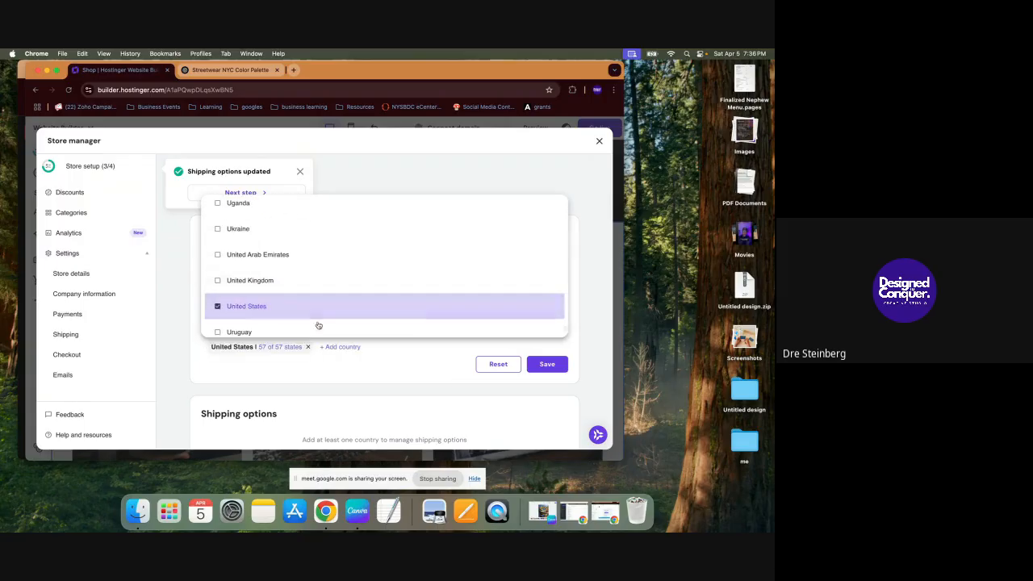
{"action": "left_click", "coordinate": [534, 368]}
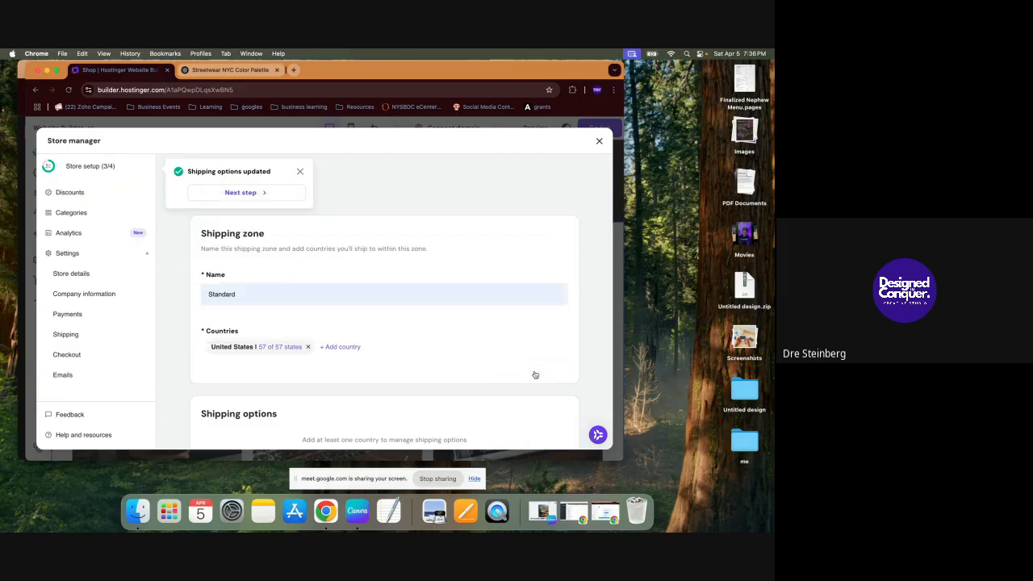
Step: Set the shipping rate of the zone's Regular option to $14 and save the option
{"action": "scroll", "coordinate": [396, 370], "scroll_direction": "down", "scroll_amount": 2}
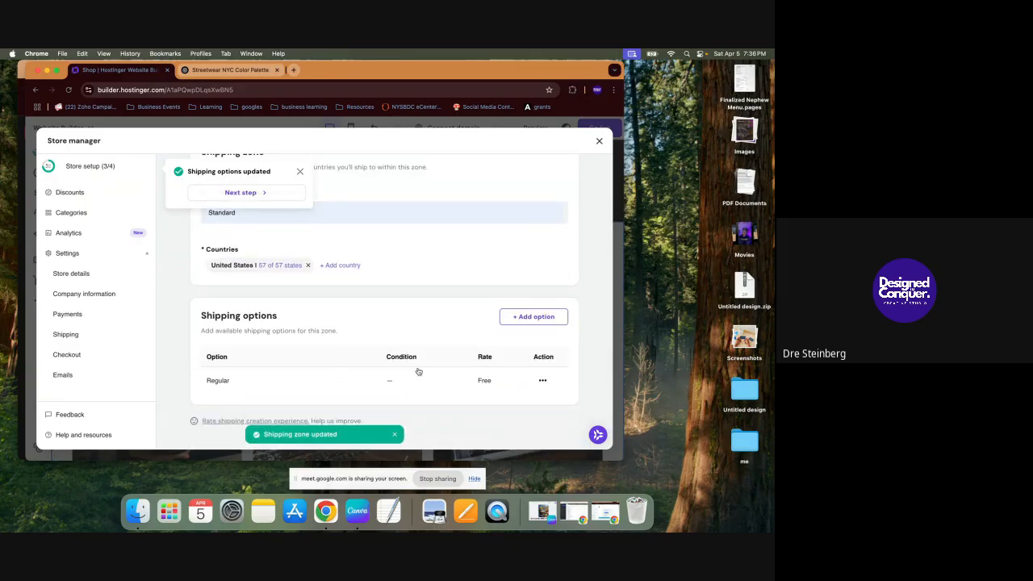
{"action": "left_click", "coordinate": [526, 322]}
{"action": "left_click", "coordinate": [383, 388]}
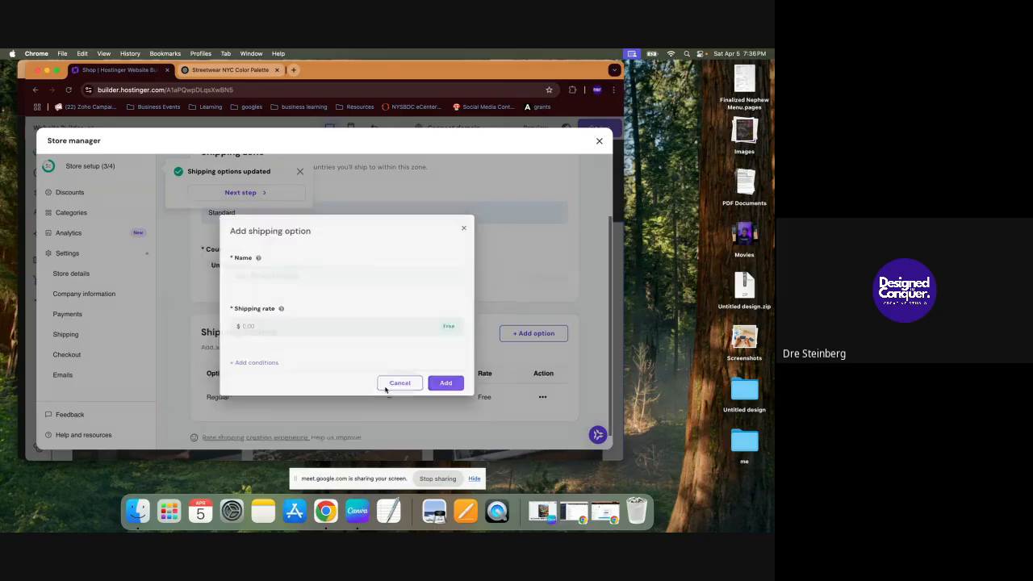
{"action": "left_click", "coordinate": [543, 380]}
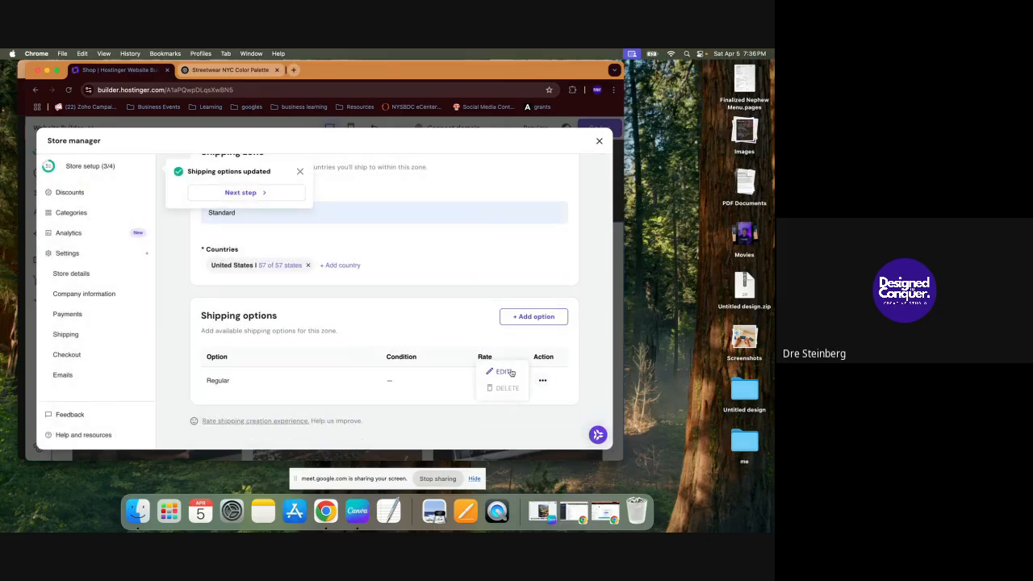
{"action": "left_click", "coordinate": [504, 372]}
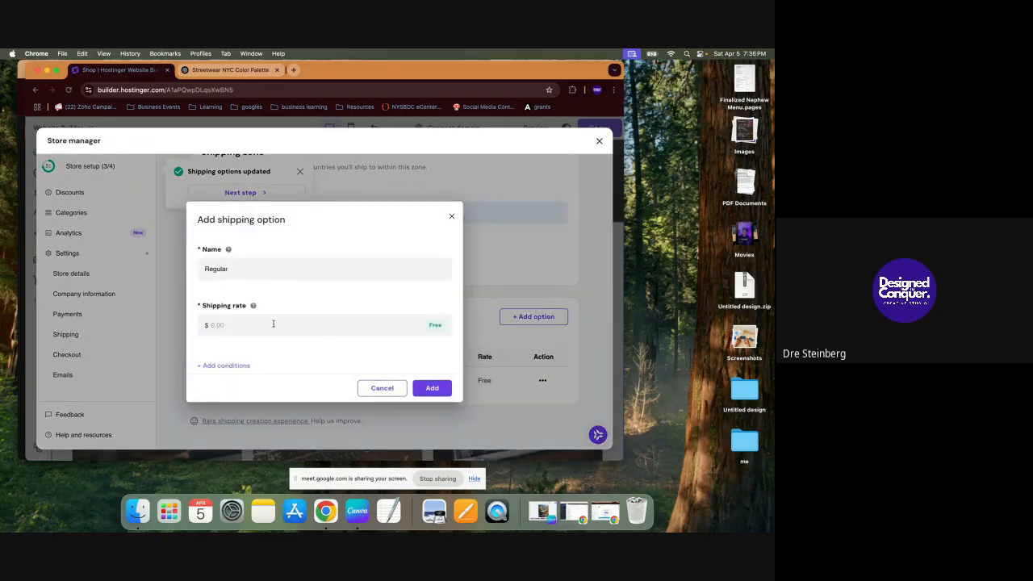
{"action": "left_click", "coordinate": [272, 324]}
{"action": "left_click", "coordinate": [264, 366]}
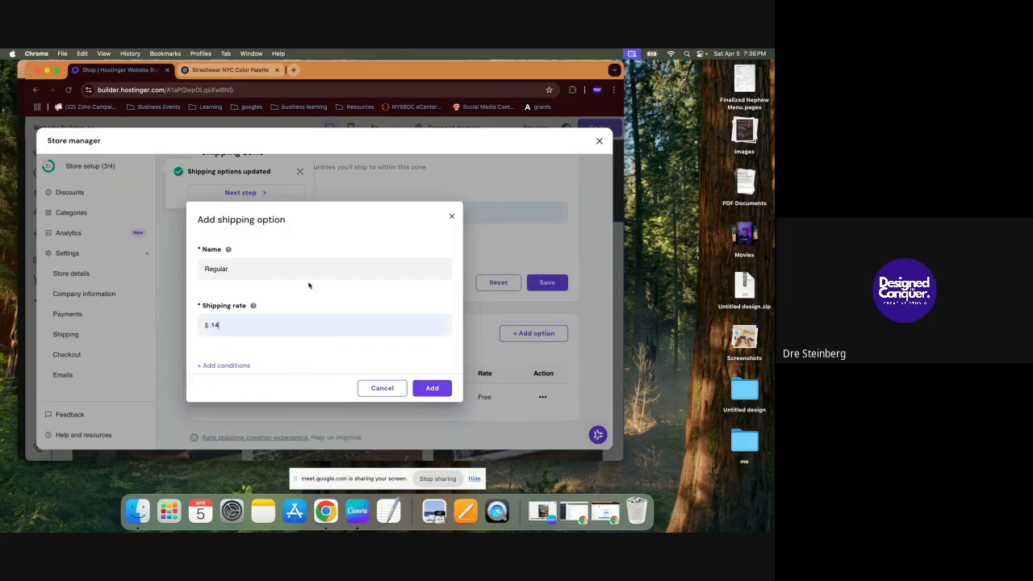
{"action": "left_click", "coordinate": [431, 388]}
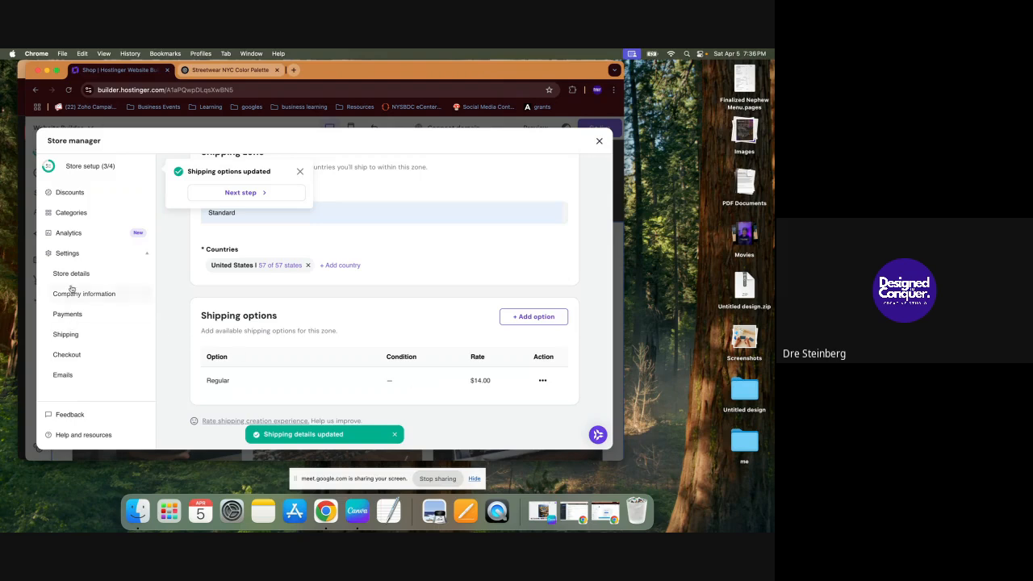
Step: Return to the store overview and check the remaining tasks in the store setup checklist
{"action": "scroll", "coordinate": [71, 288], "scroll_direction": "up", "scroll_amount": 3}
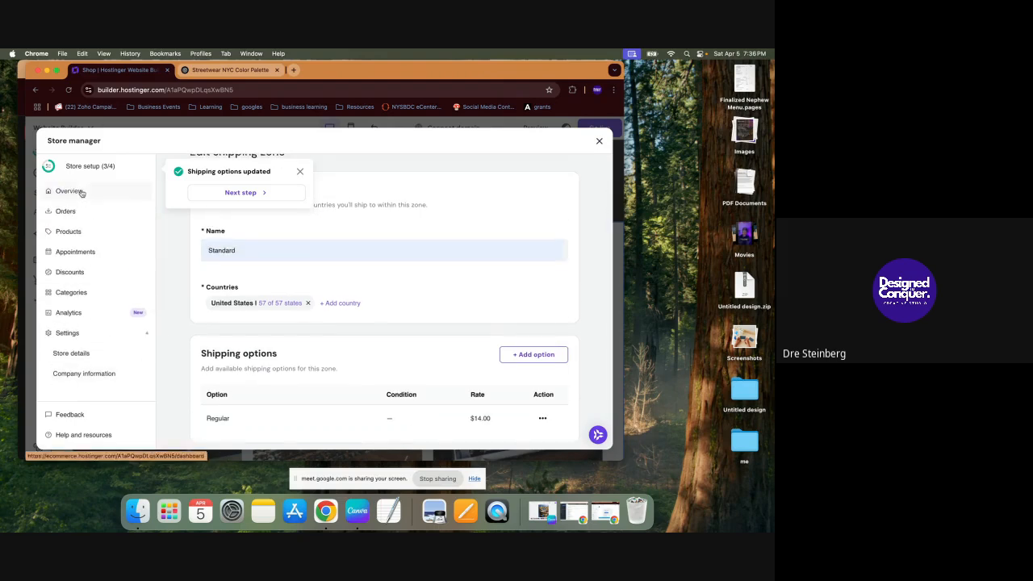
{"action": "left_click", "coordinate": [82, 194]}
{"action": "left_click", "coordinate": [301, 175]}
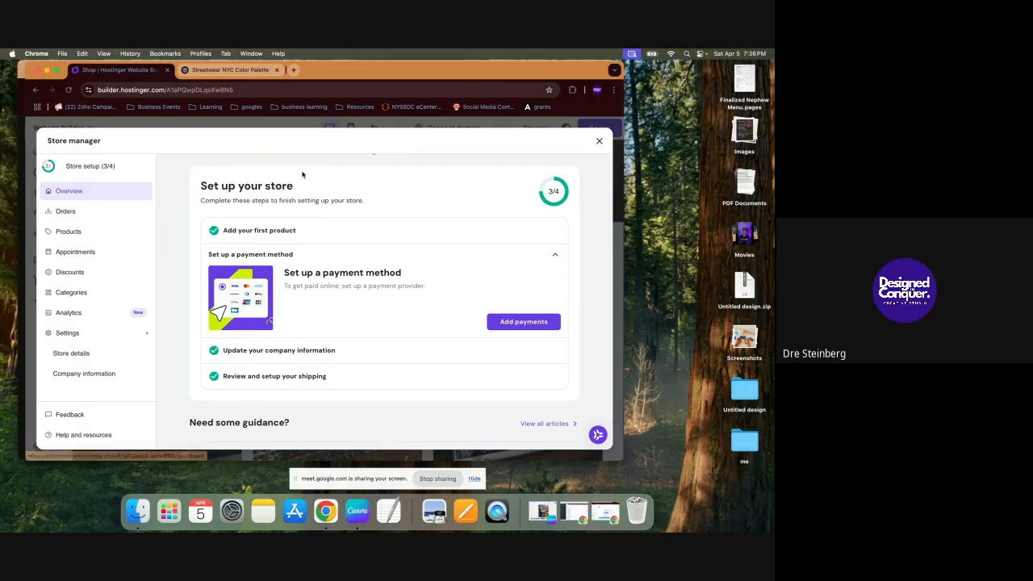
{"action": "scroll", "coordinate": [307, 273], "scroll_direction": "down", "scroll_amount": 1}
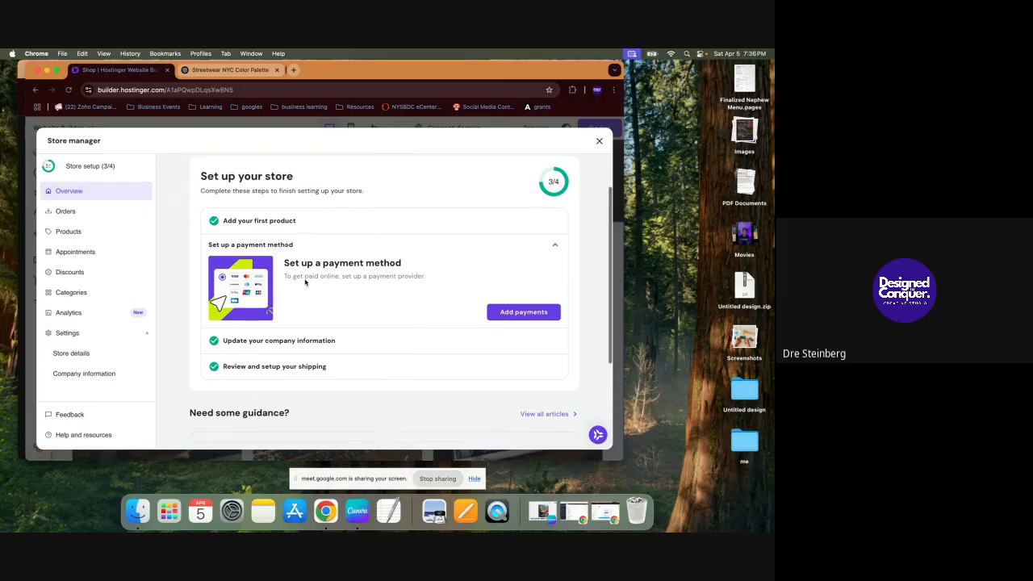
Step: Open the payment method setup and review the available providers, such as dLocal Go, PayPal and Stripe
{"action": "left_click", "coordinate": [532, 312]}
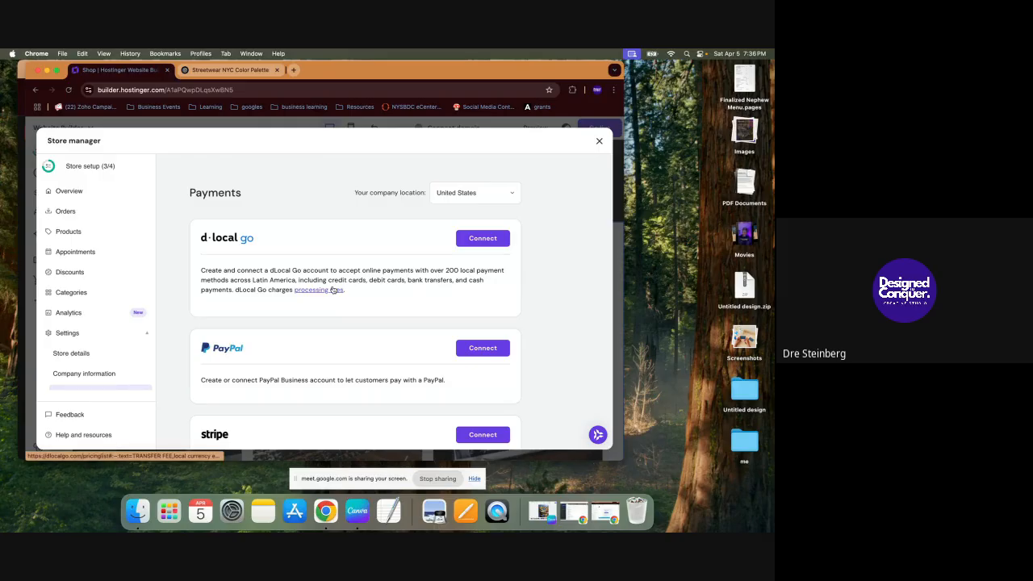
{"action": "scroll", "coordinate": [247, 359], "scroll_direction": "down", "scroll_amount": 3}
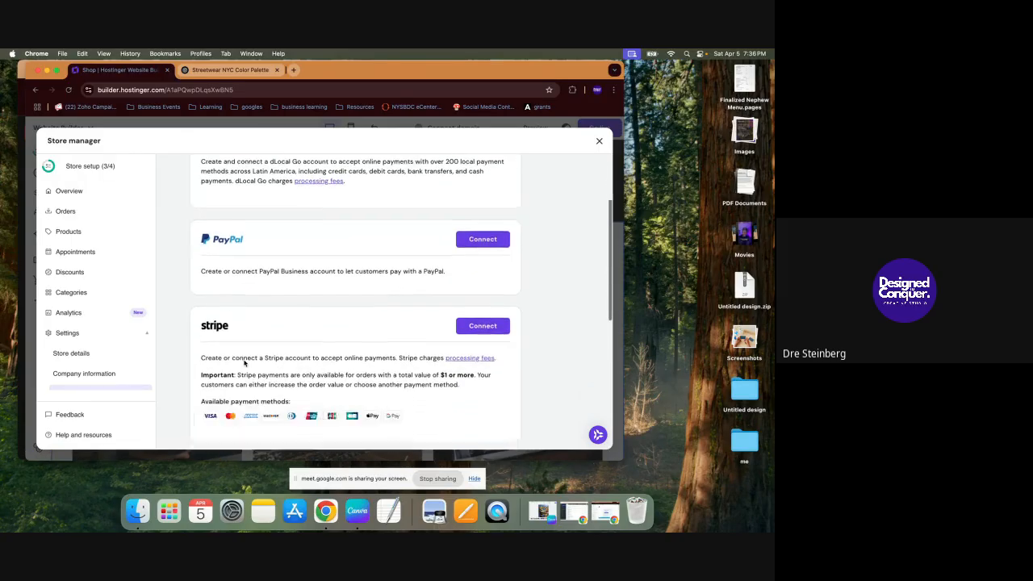
{"action": "scroll", "coordinate": [245, 363], "scroll_direction": "down", "scroll_amount": 8}
{"action": "scroll", "coordinate": [245, 363], "scroll_direction": "up", "scroll_amount": 8}
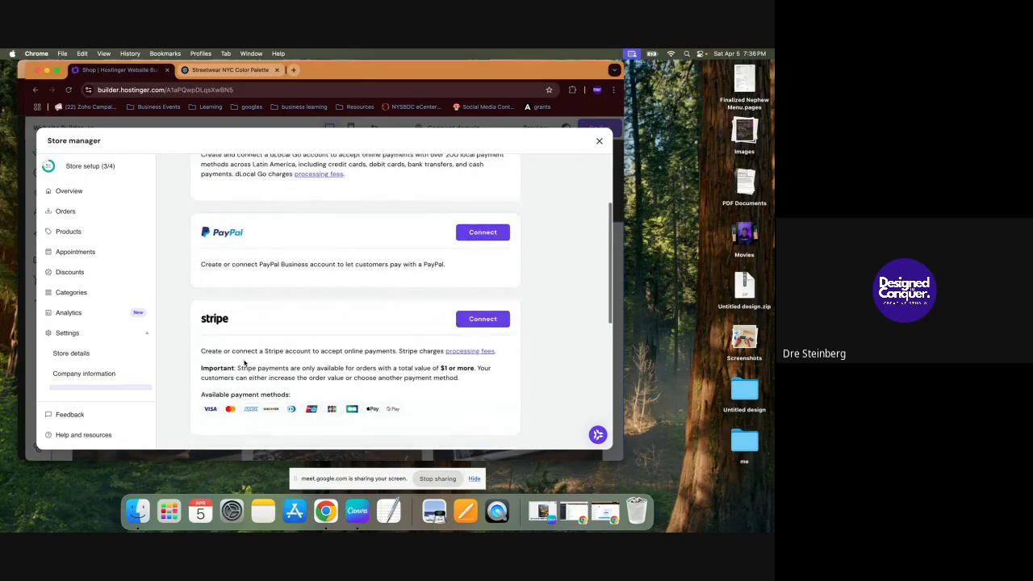
{"action": "scroll", "coordinate": [255, 272], "scroll_direction": "up", "scroll_amount": 3}
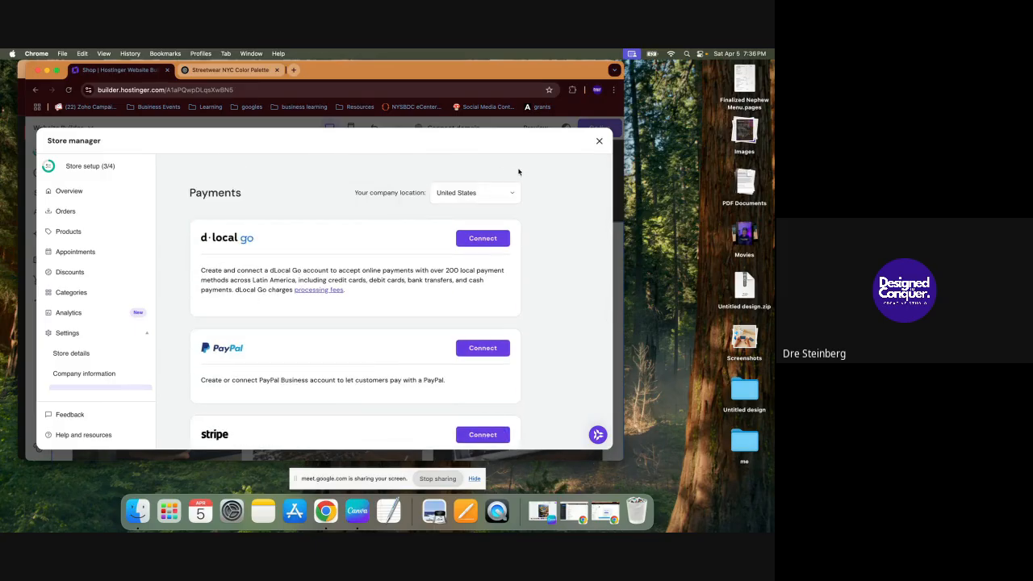
Step: Close the store manager, preview the site's Shop page and inspect the New Product page with its size and color options
{"action": "left_click", "coordinate": [602, 142]}
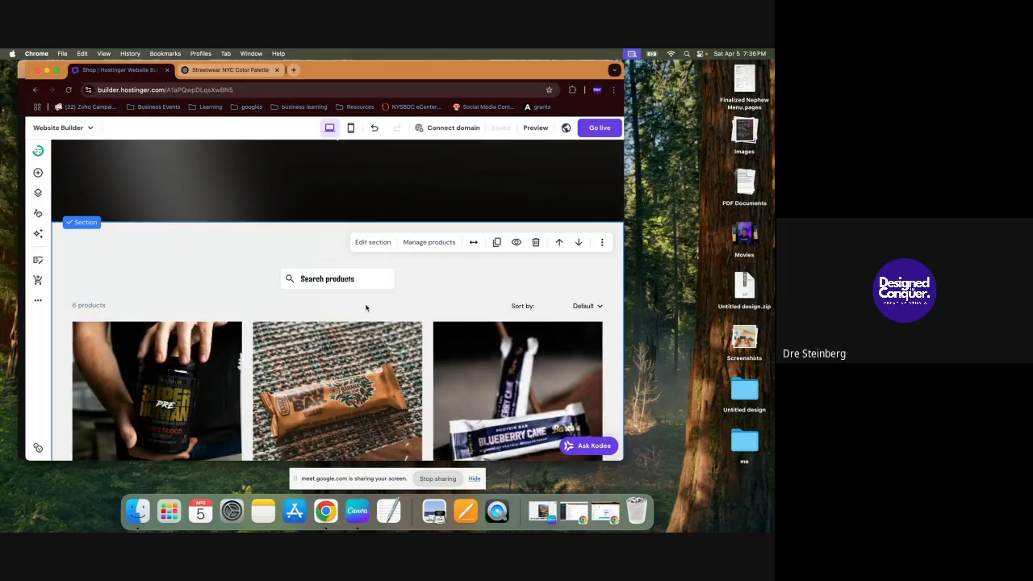
{"action": "scroll", "coordinate": [283, 276], "scroll_direction": "down", "scroll_amount": 5}
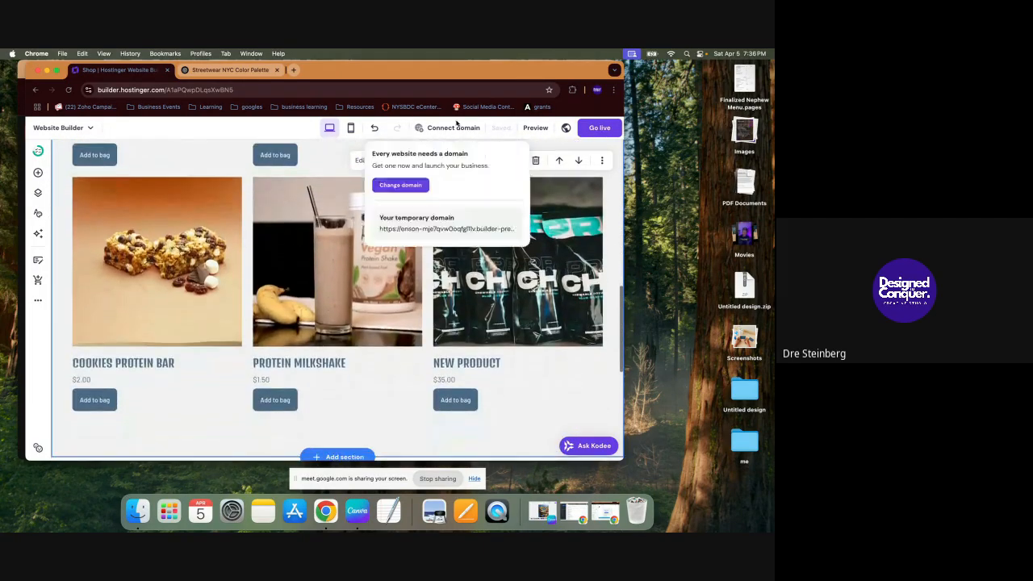
{"action": "left_click", "coordinate": [535, 127]}
{"action": "scroll", "coordinate": [324, 273], "scroll_direction": "down", "scroll_amount": 10}
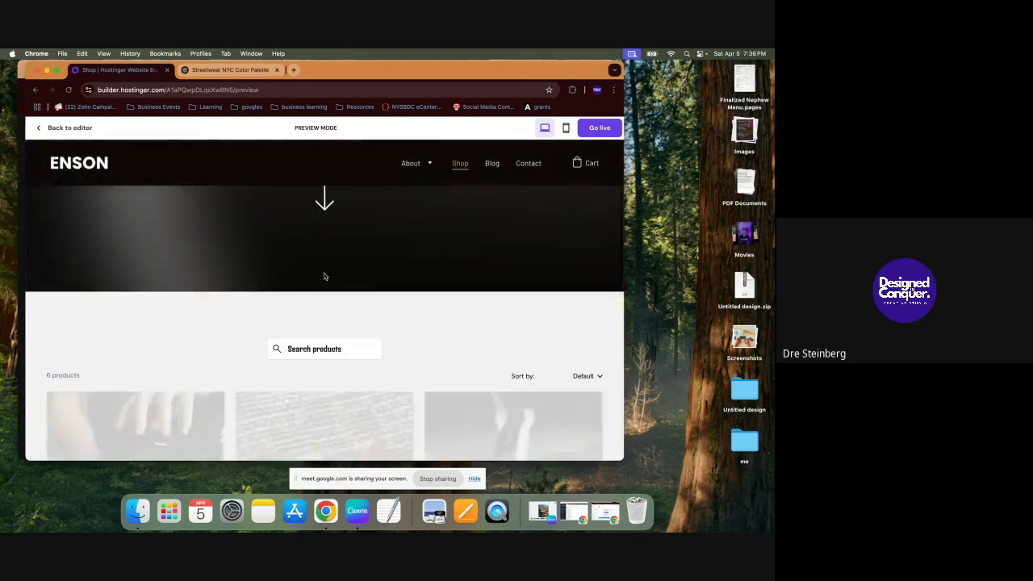
{"action": "scroll", "coordinate": [324, 277], "scroll_direction": "down", "scroll_amount": 5}
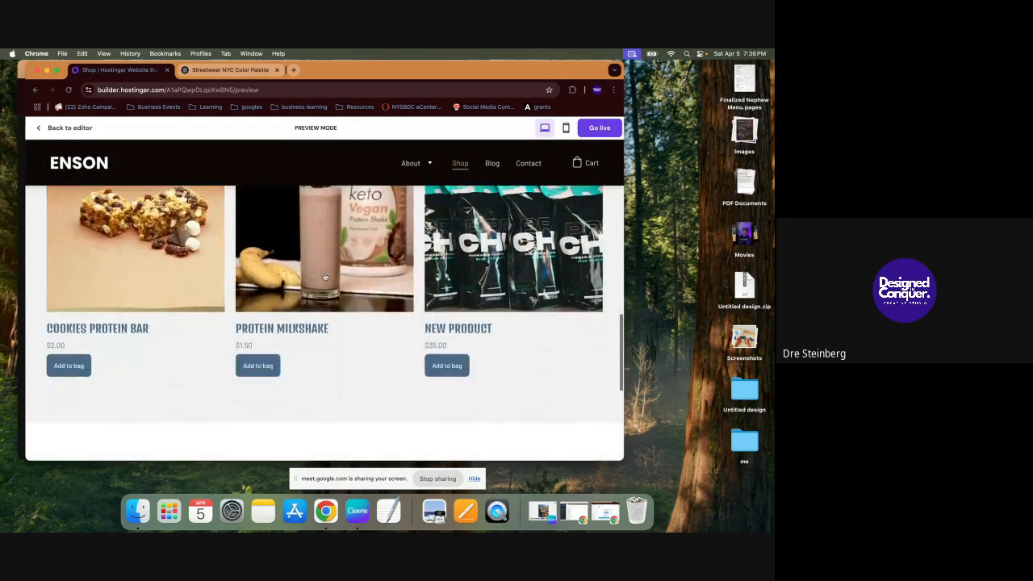
{"action": "left_click", "coordinate": [461, 269]}
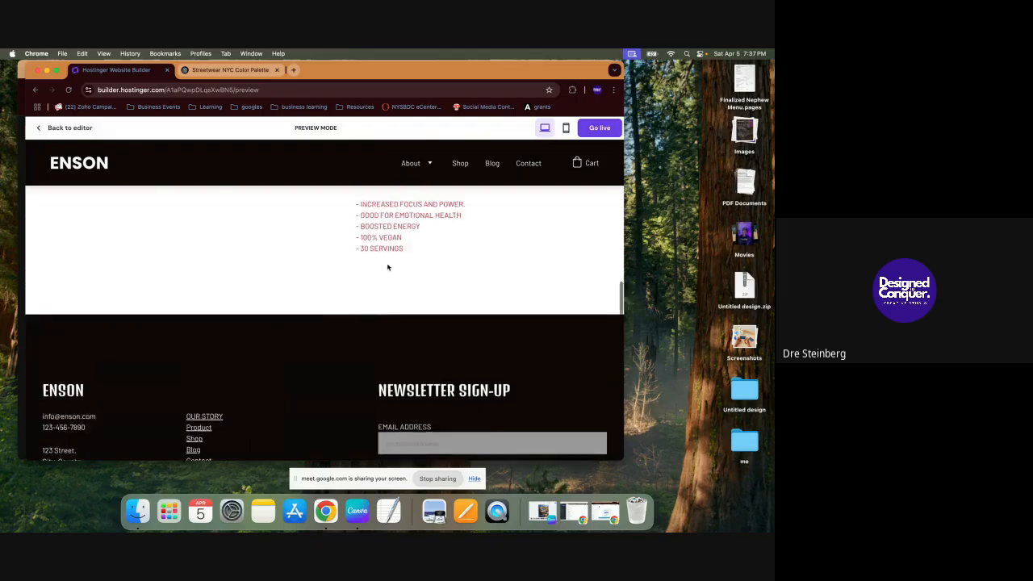
{"action": "scroll", "coordinate": [388, 266], "scroll_direction": "up", "scroll_amount": 6}
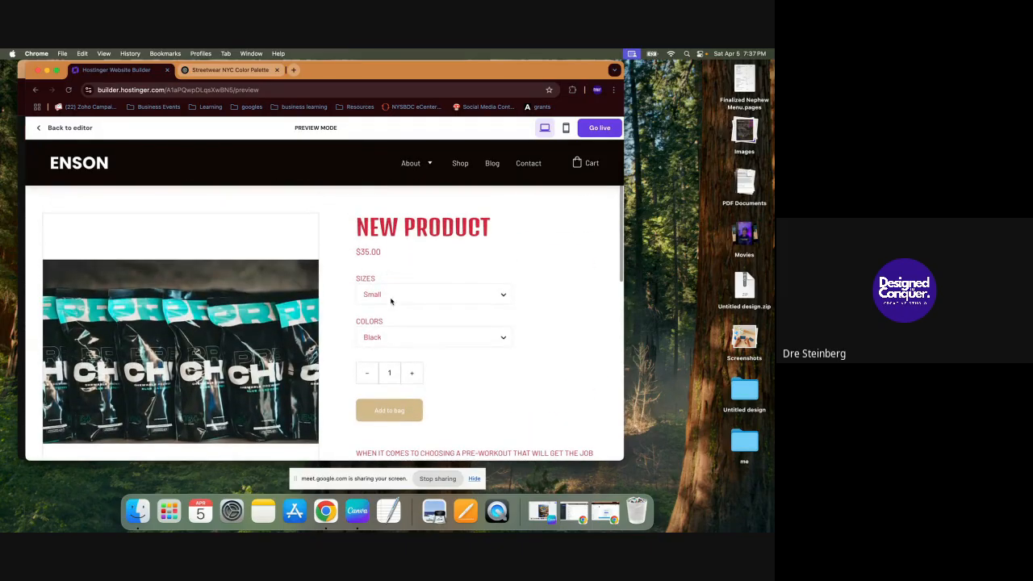
Step: Test the previewed New Product page by choosing size Medium and color White and adding the item to the bag
{"action": "left_click", "coordinate": [399, 294]}
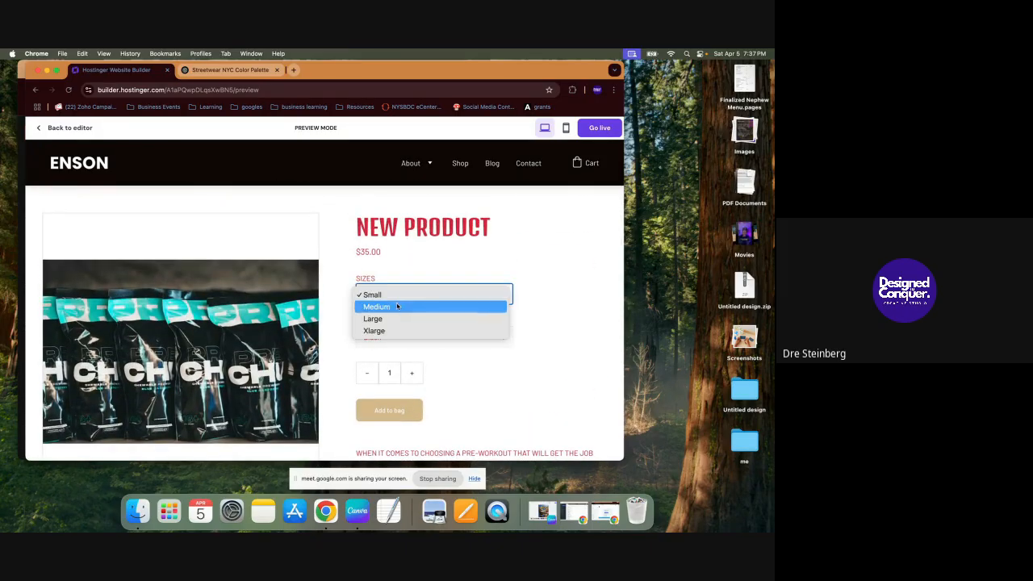
{"action": "left_click", "coordinate": [396, 305]}
{"action": "left_click", "coordinate": [398, 338]}
{"action": "left_click", "coordinate": [399, 353]}
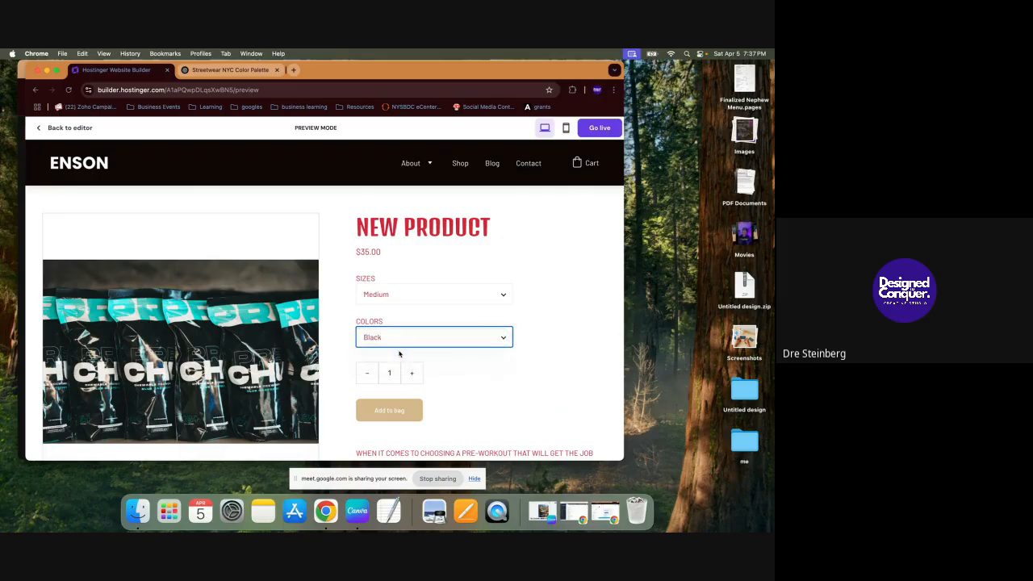
{"action": "left_click", "coordinate": [406, 411]}
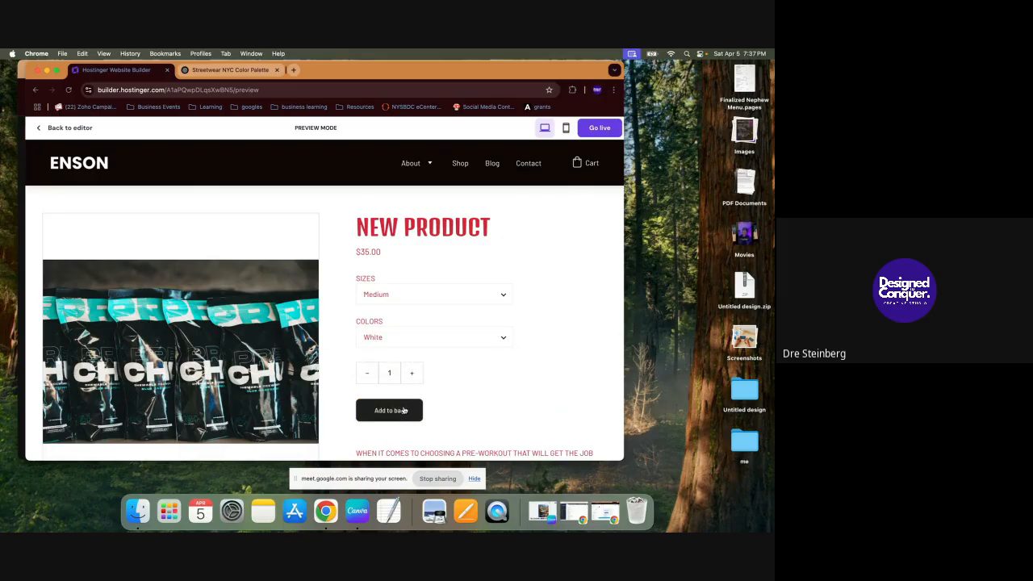
{"action": "scroll", "coordinate": [441, 334], "scroll_direction": "down", "scroll_amount": 1}
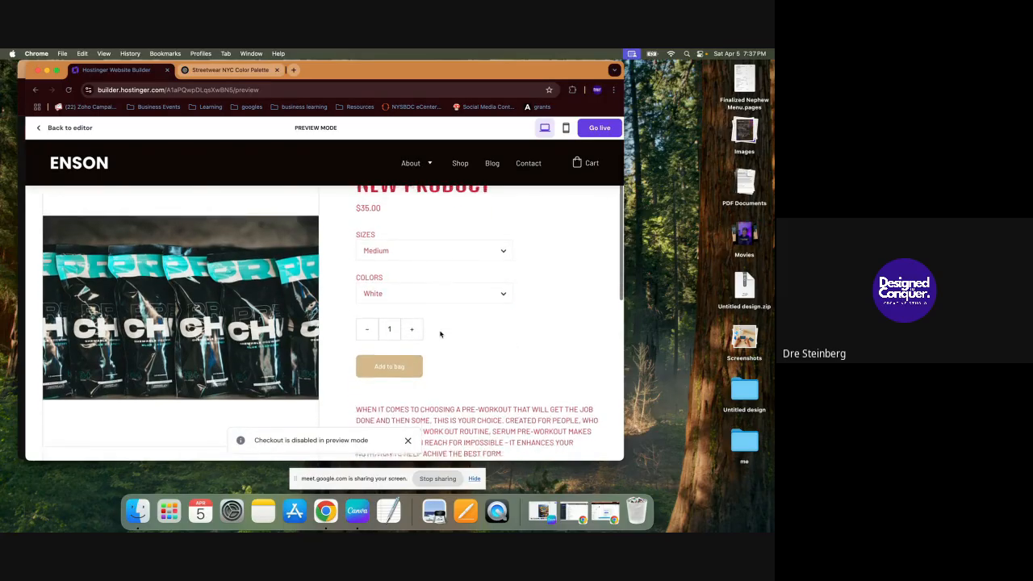
{"action": "scroll", "coordinate": [441, 334], "scroll_direction": "up", "scroll_amount": 2}
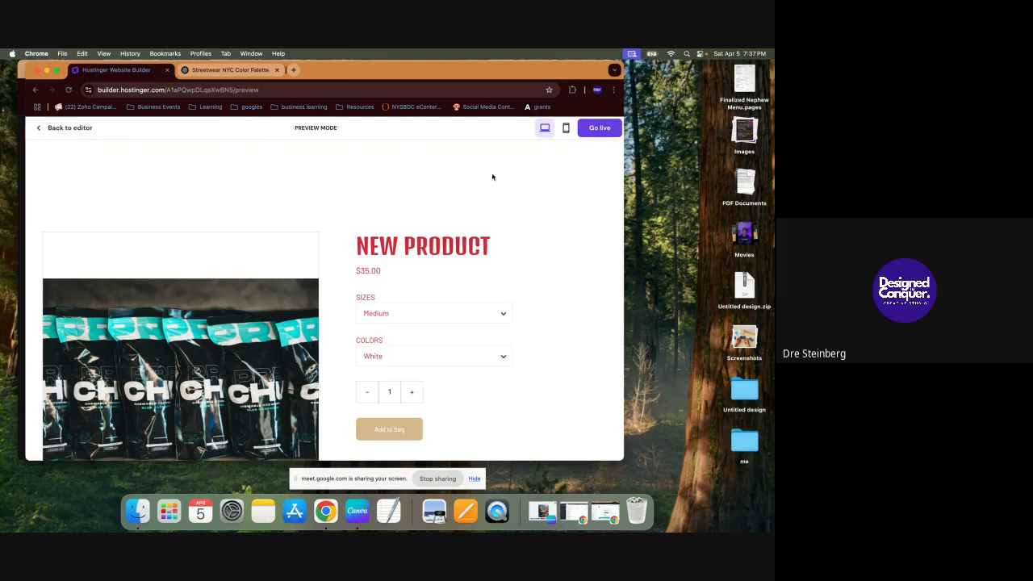
Step: Return to the editor and set the New Product section's background to the solid dark gray website color #565656
{"action": "left_click", "coordinate": [69, 128]}
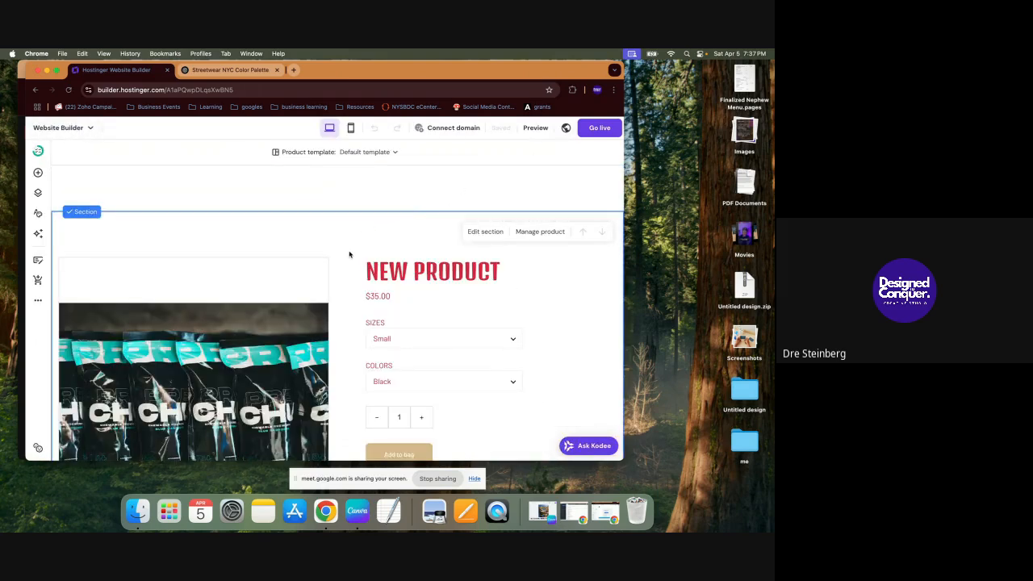
{"action": "left_click", "coordinate": [489, 232]}
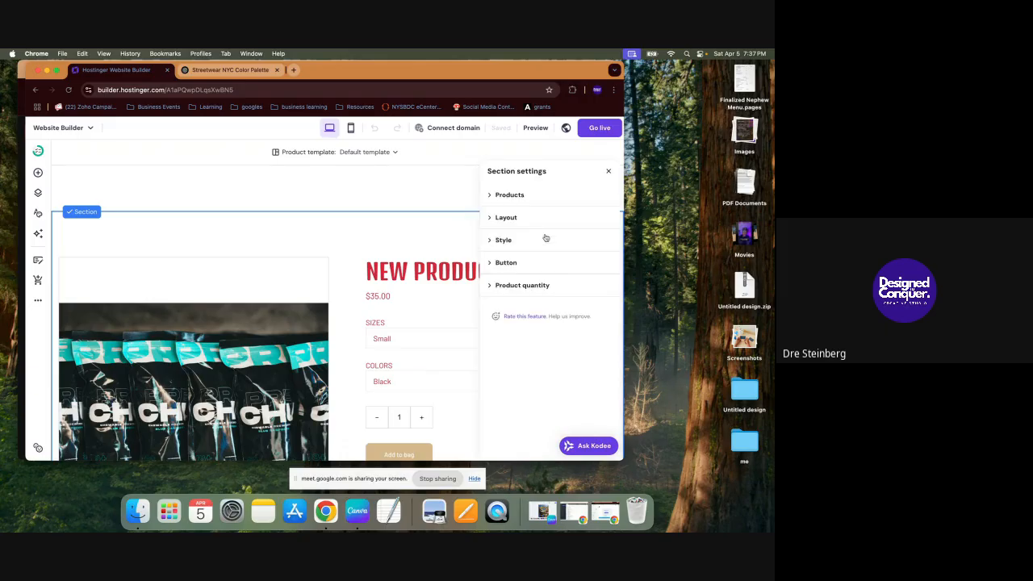
{"action": "left_click", "coordinate": [506, 217]}
{"action": "scroll", "coordinate": [540, 259], "scroll_direction": "down", "scroll_amount": 5}
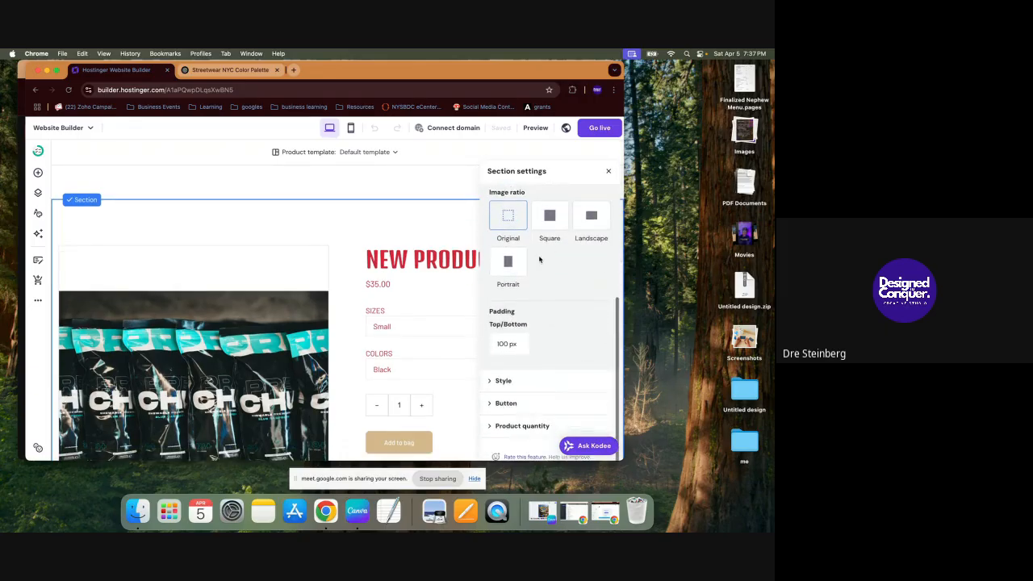
{"action": "left_click", "coordinate": [533, 381]}
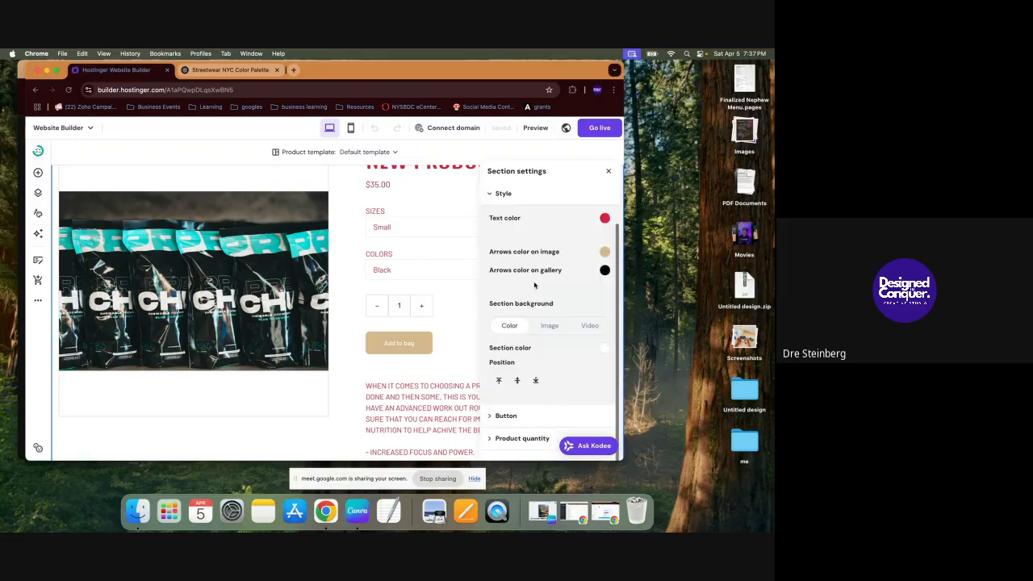
{"action": "left_click", "coordinate": [605, 348]}
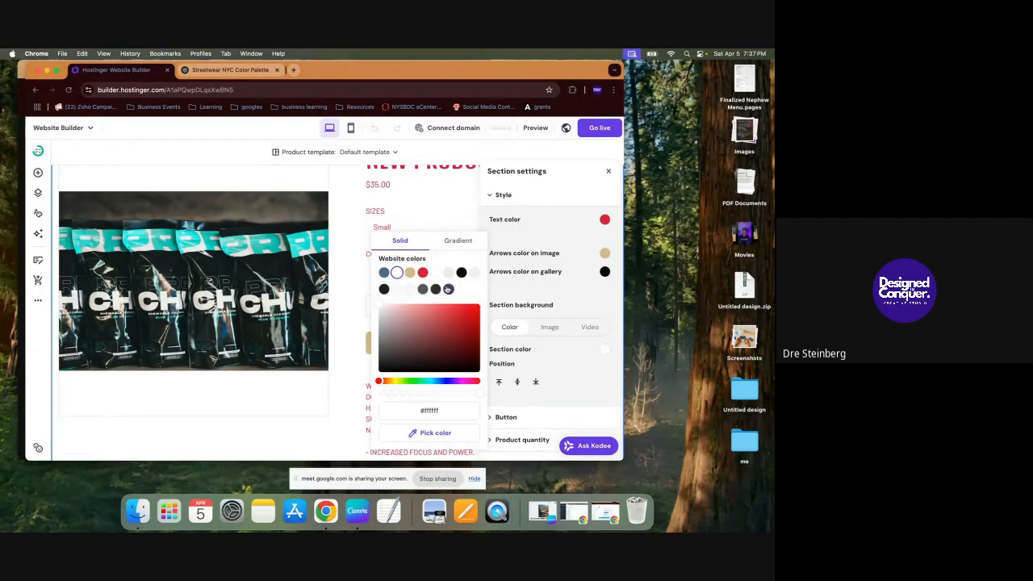
{"action": "left_click", "coordinate": [422, 289]}
{"action": "scroll", "coordinate": [347, 237], "scroll_direction": "up", "scroll_amount": 2}
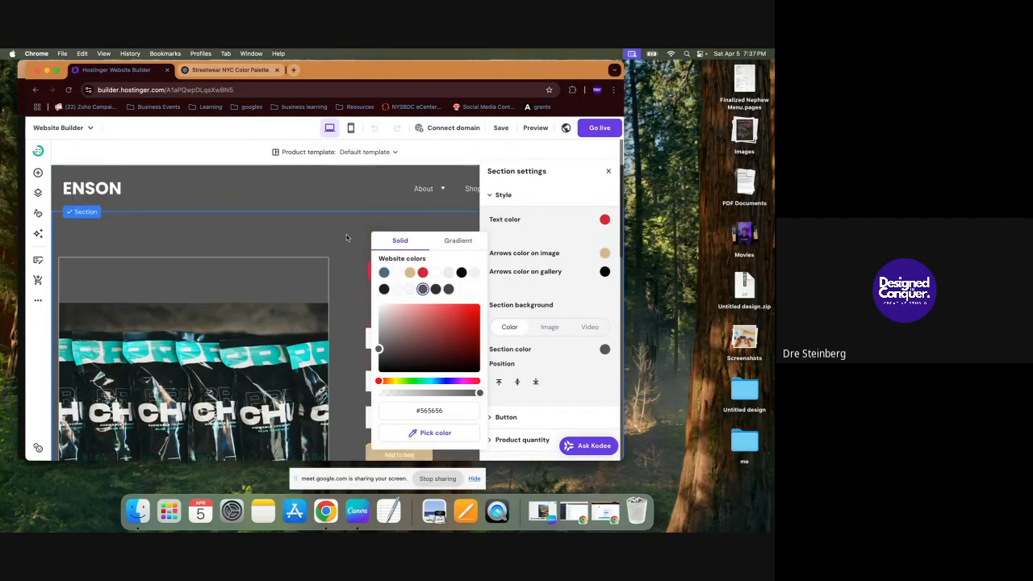
{"action": "left_click", "coordinate": [338, 243]}
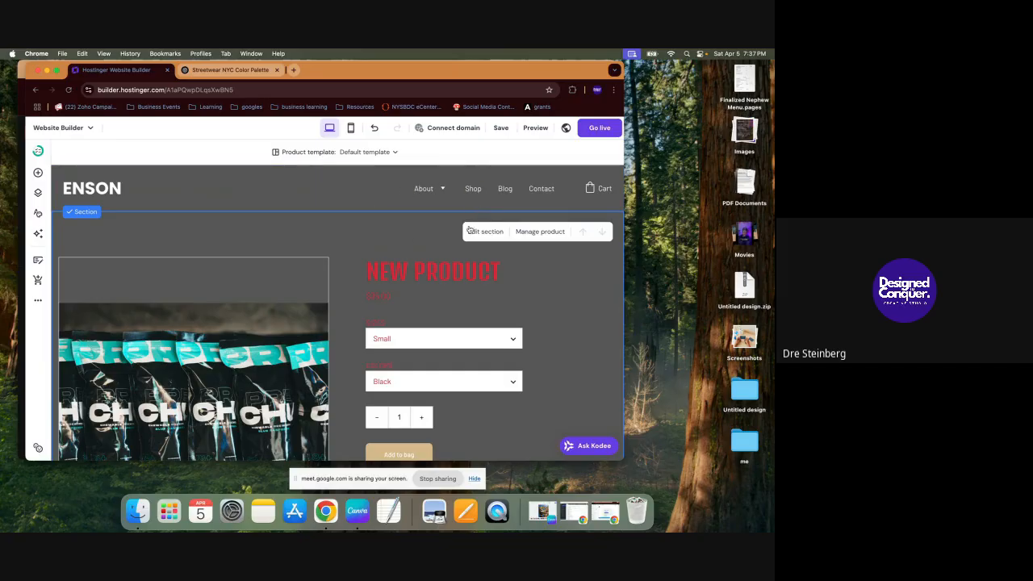
Step: Preview the site, look through the home page and open the product page from the featured black T-shirt
{"action": "left_click", "coordinate": [535, 128]}
{"action": "mouse_move", "coordinate": [408, 164]}
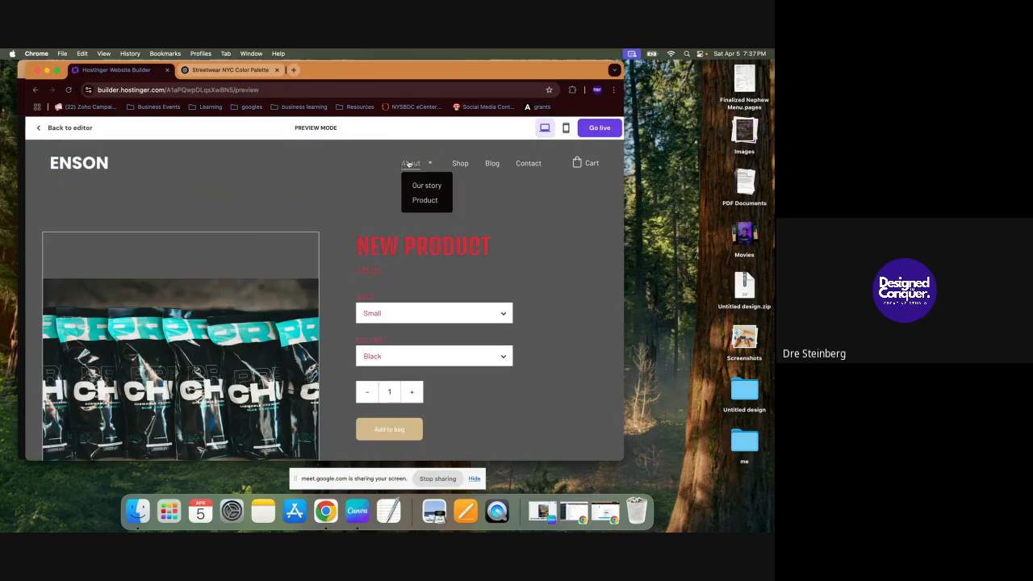
{"action": "left_click", "coordinate": [94, 165]}
{"action": "scroll", "coordinate": [296, 264], "scroll_direction": "down", "scroll_amount": 10}
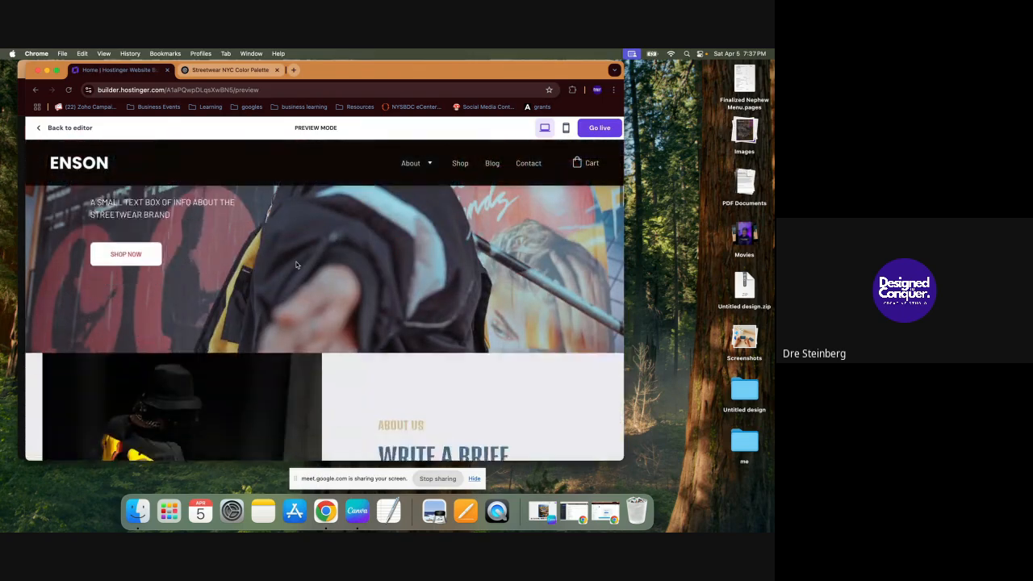
{"action": "scroll", "coordinate": [297, 265], "scroll_direction": "down", "scroll_amount": 15}
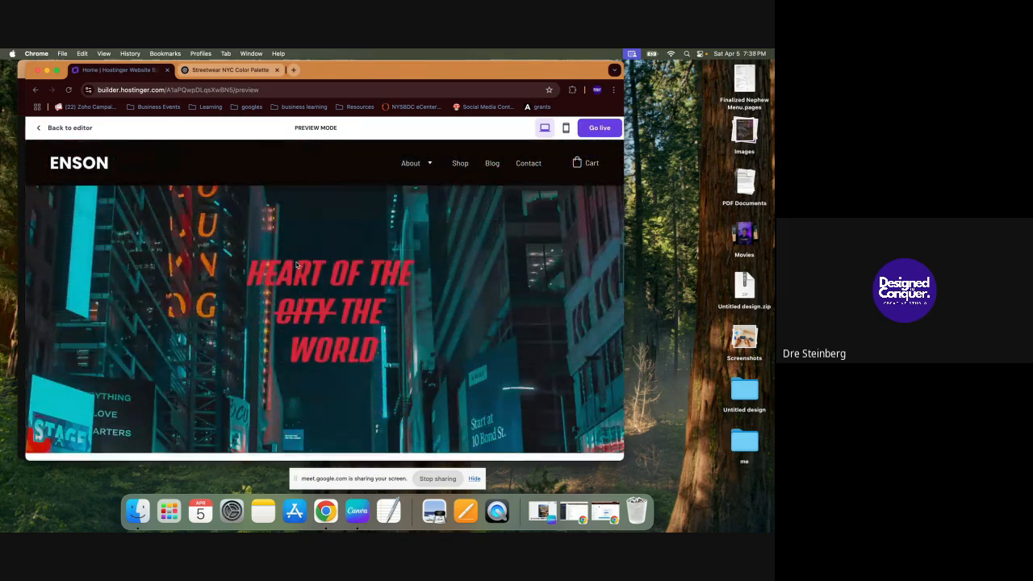
{"action": "scroll", "coordinate": [296, 265], "scroll_direction": "down", "scroll_amount": 2}
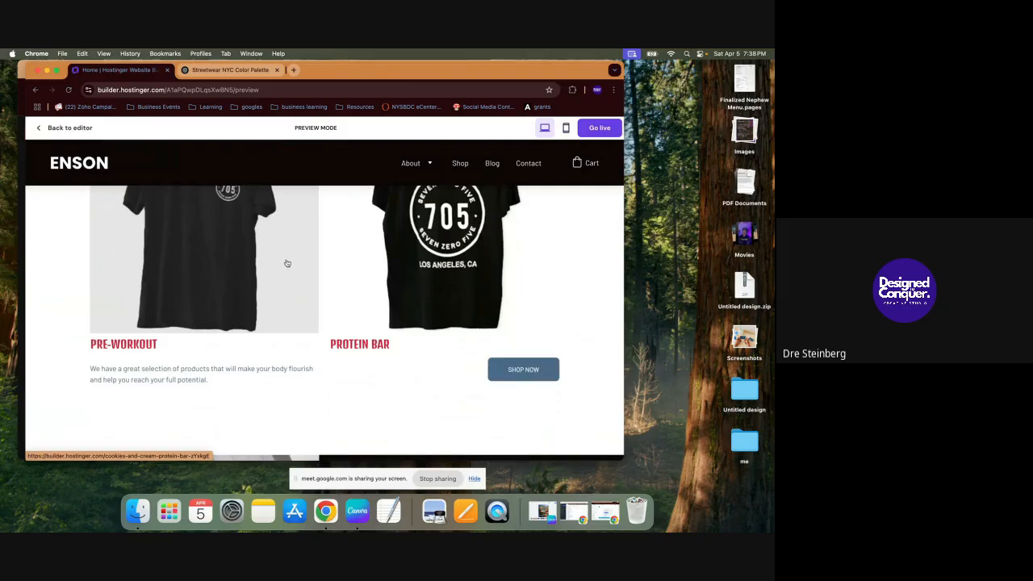
{"action": "left_click", "coordinate": [286, 263]}
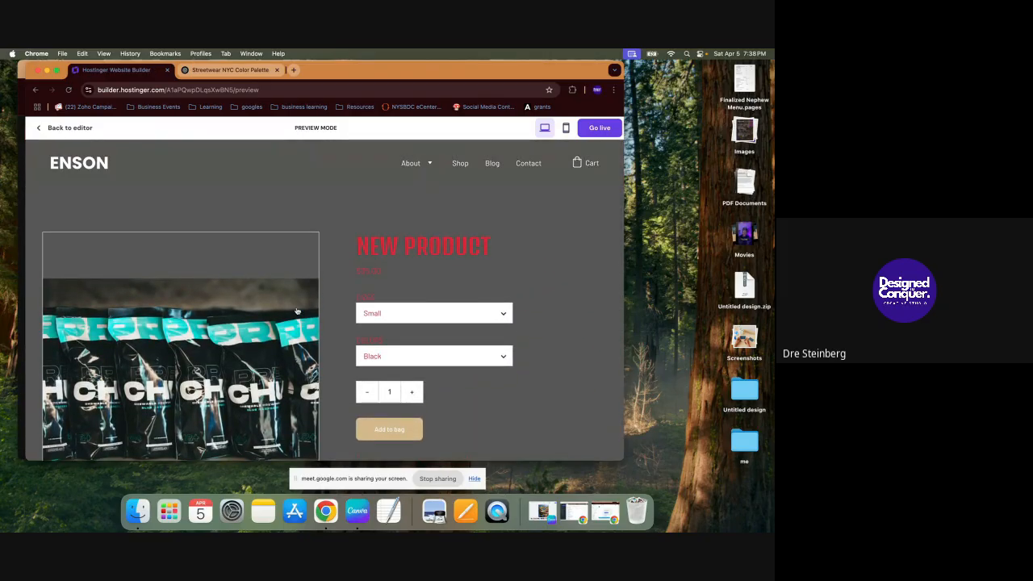
Step: Test the restyled product page with size Medium, color White and quantity 2, add it to the bag and dismiss the notice
{"action": "left_click", "coordinate": [389, 315]}
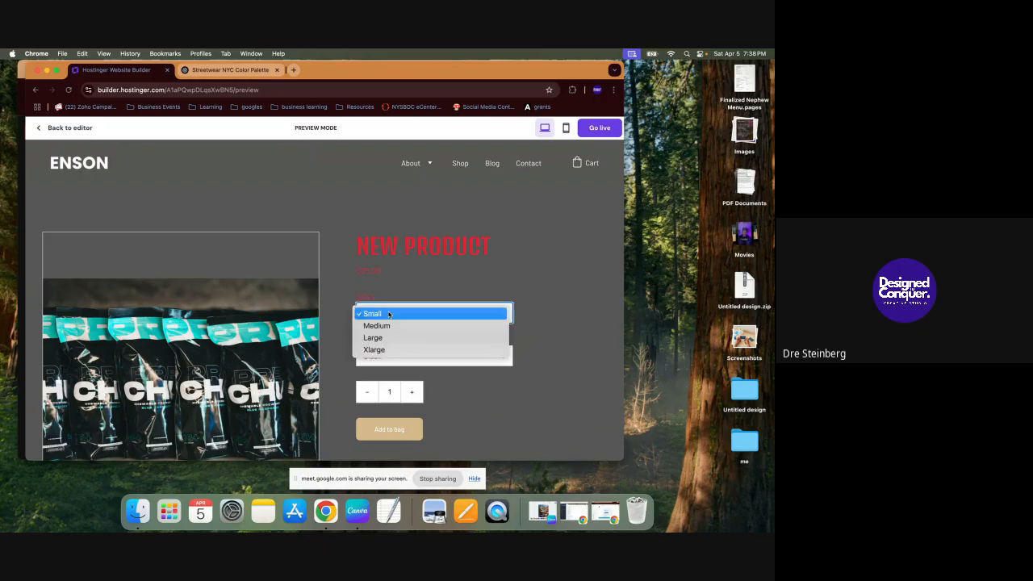
{"action": "left_click", "coordinate": [390, 327]}
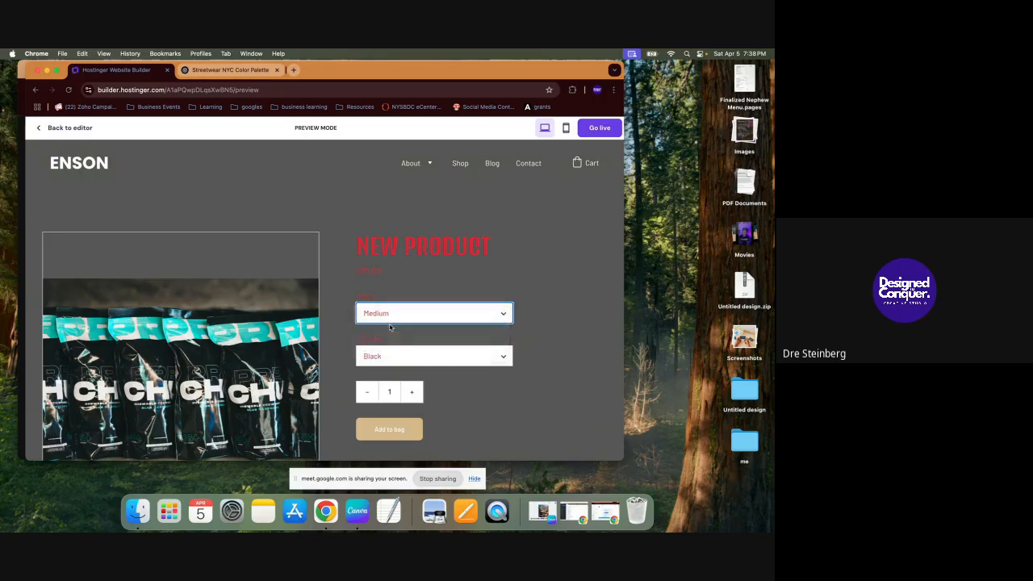
{"action": "left_click", "coordinate": [395, 356]}
{"action": "left_click", "coordinate": [386, 369]}
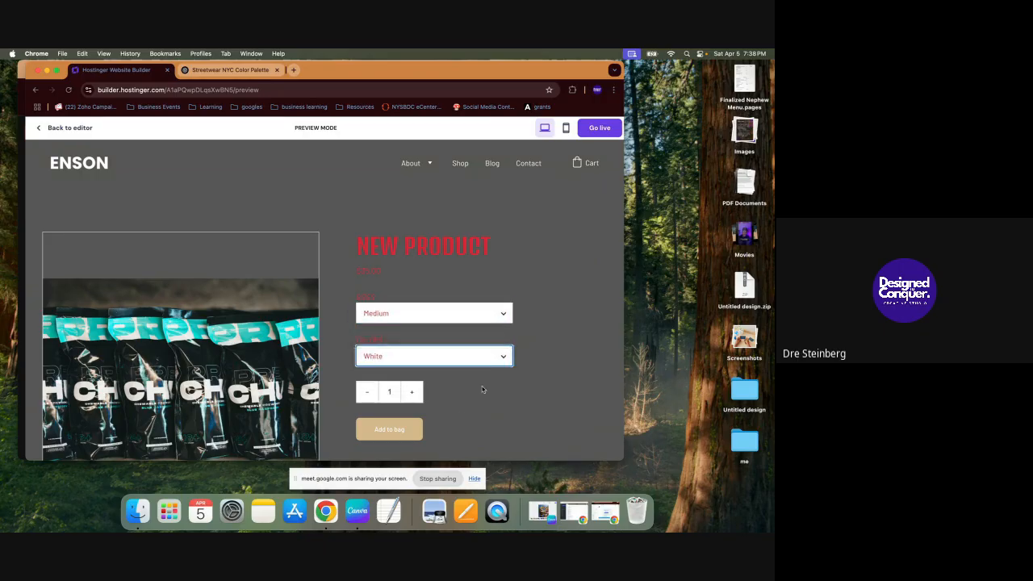
{"action": "left_click", "coordinate": [413, 396]}
{"action": "scroll", "coordinate": [464, 390], "scroll_direction": "down", "scroll_amount": 1}
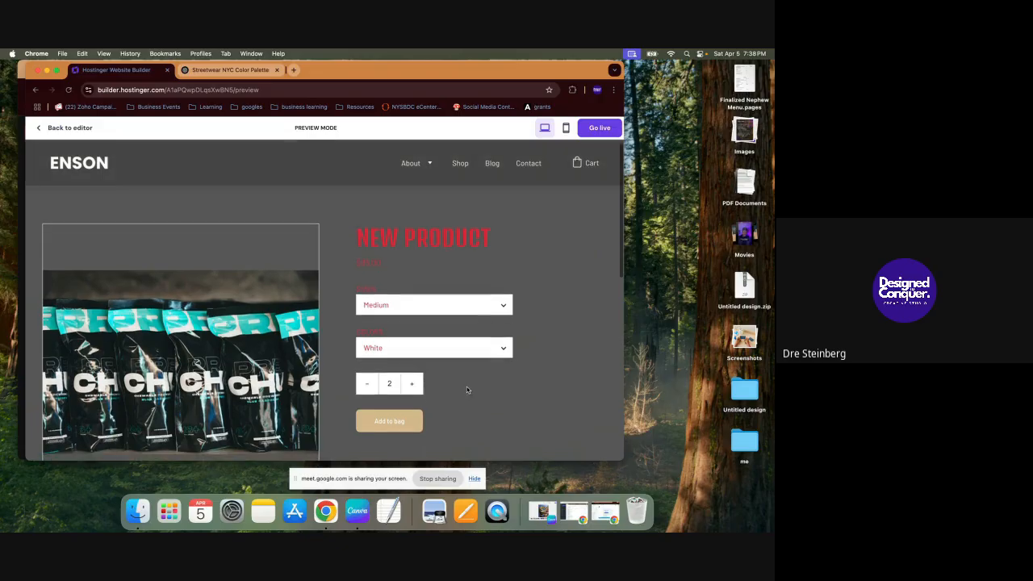
{"action": "left_click", "coordinate": [410, 405]}
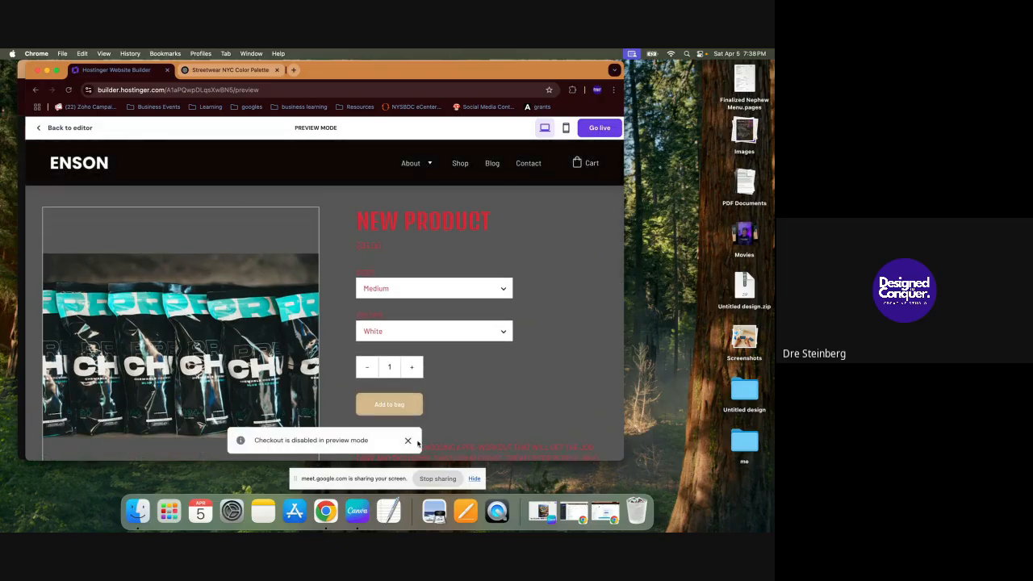
{"action": "left_click", "coordinate": [408, 440]}
{"action": "scroll", "coordinate": [464, 371], "scroll_direction": "up", "scroll_amount": 1}
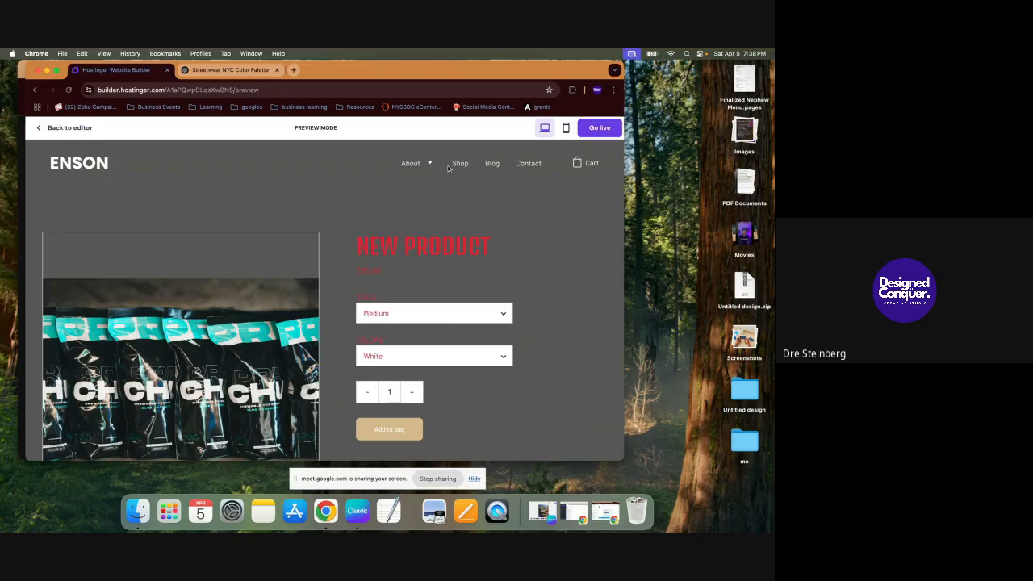
Step: Preview the Blog page and read through the "Products you must have" post down to its footer
{"action": "left_click", "coordinate": [492, 164]}
{"action": "scroll", "coordinate": [318, 279], "scroll_direction": "down", "scroll_amount": 10}
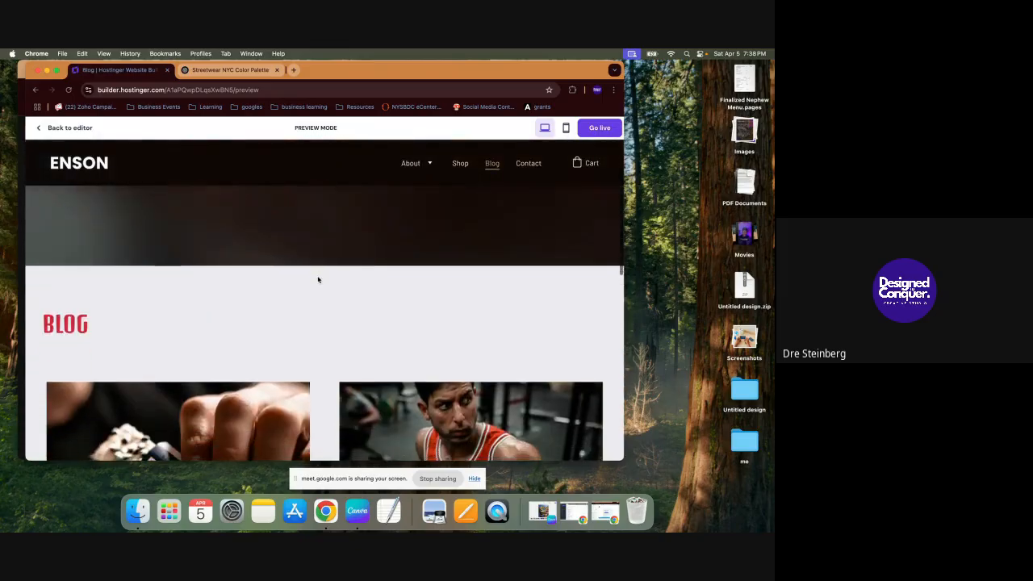
{"action": "scroll", "coordinate": [318, 280], "scroll_direction": "down", "scroll_amount": 2}
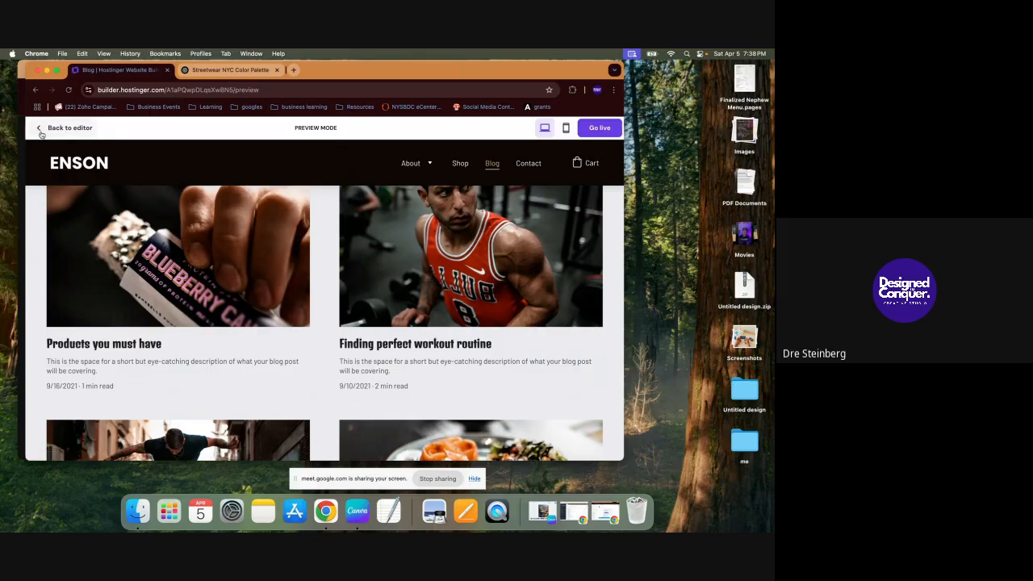
{"action": "left_click", "coordinate": [144, 230]}
{"action": "scroll", "coordinate": [325, 287], "scroll_direction": "down", "scroll_amount": 3}
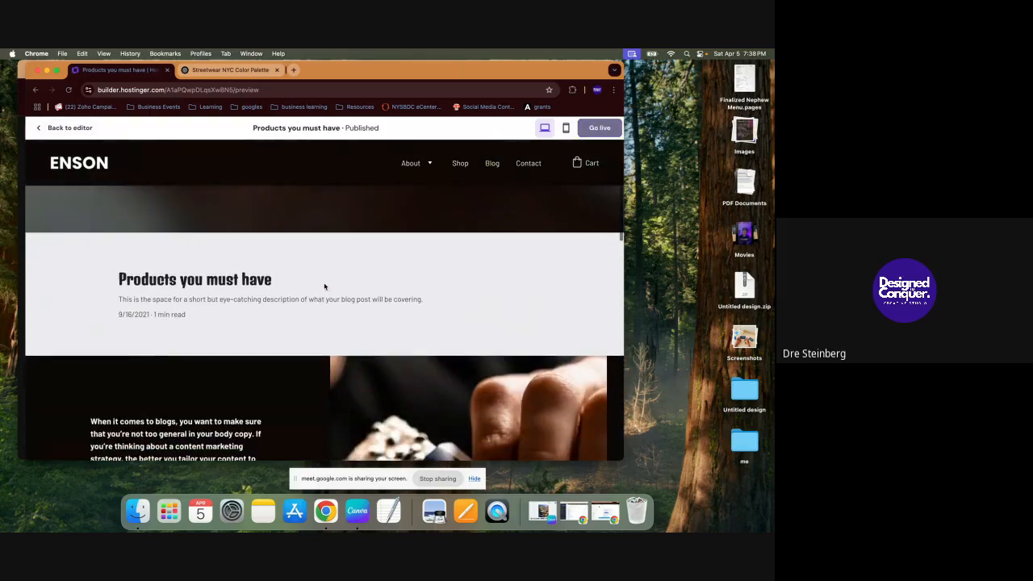
{"action": "scroll", "coordinate": [325, 287], "scroll_direction": "down", "scroll_amount": 5}
{"action": "scroll", "coordinate": [226, 337], "scroll_direction": "down", "scroll_amount": 10}
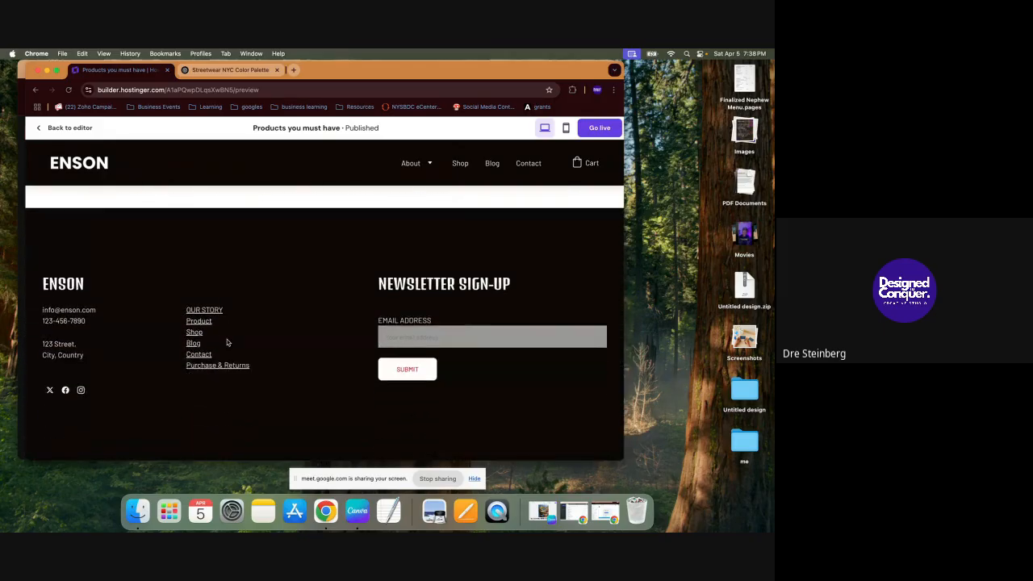
{"action": "scroll", "coordinate": [227, 341], "scroll_direction": "up", "scroll_amount": 15}
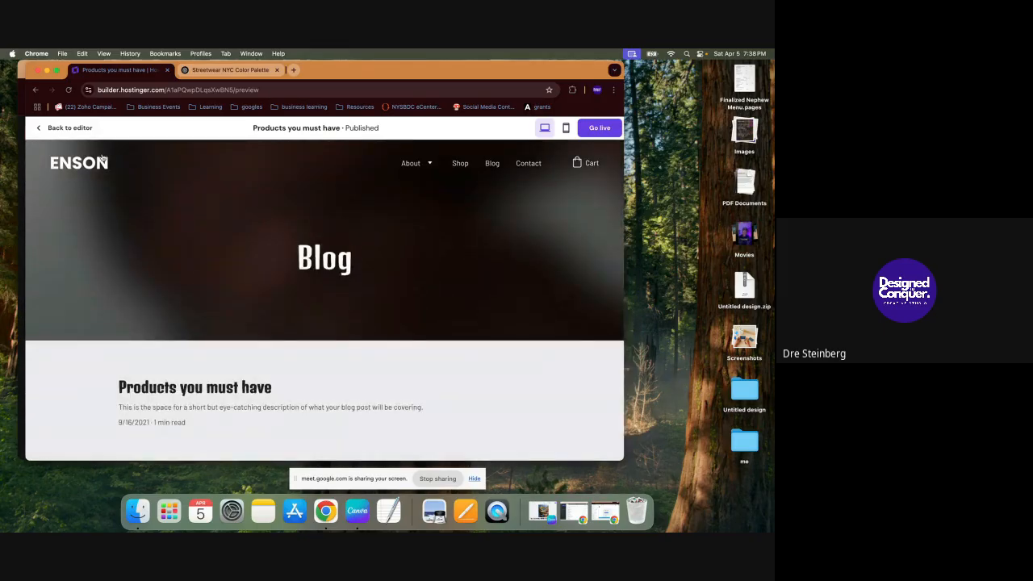
Step: Return to the editor and examine the blog post's header, intro text and image sections
{"action": "left_click", "coordinate": [61, 129]}
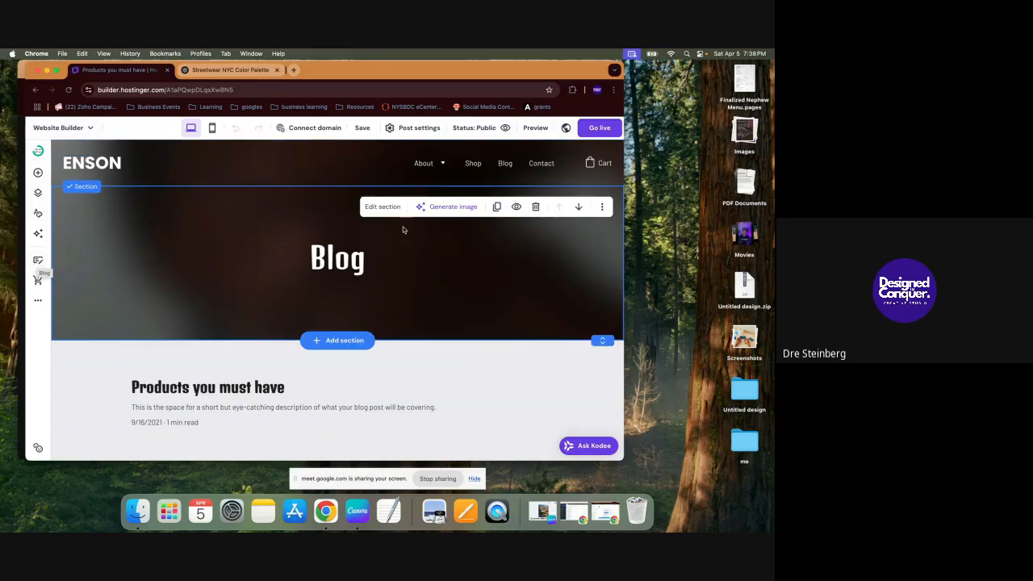
{"action": "scroll", "coordinate": [361, 333], "scroll_direction": "down", "scroll_amount": 5}
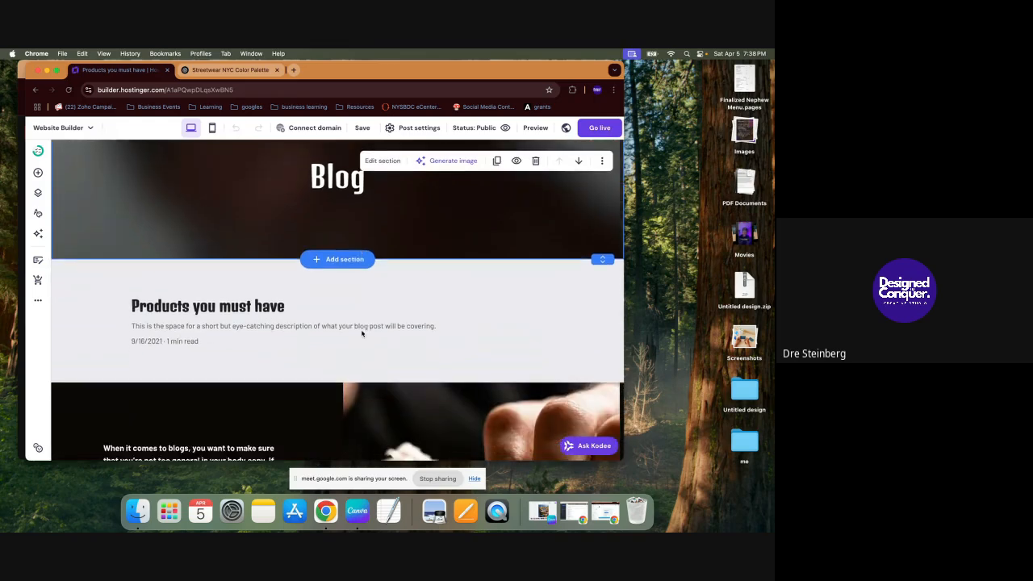
{"action": "left_click", "coordinate": [255, 330]}
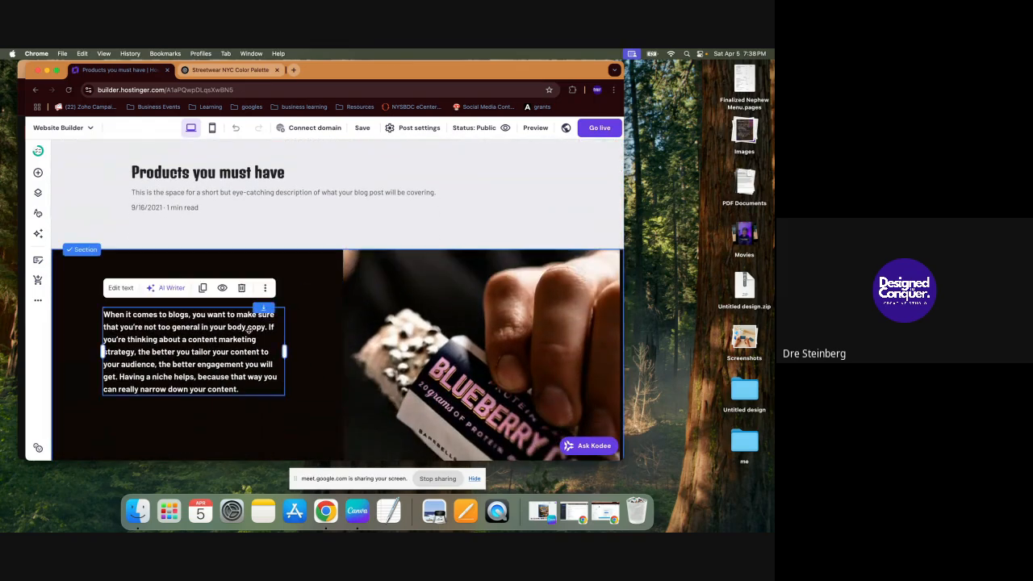
{"action": "left_click", "coordinate": [386, 319]}
{"action": "left_click", "coordinate": [315, 233]}
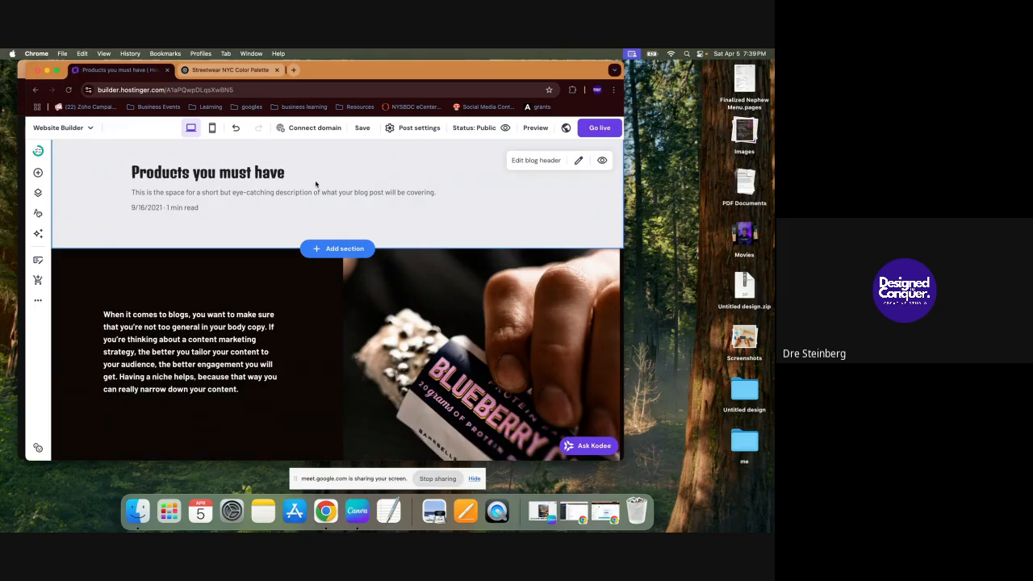
{"action": "scroll", "coordinate": [316, 184], "scroll_direction": "up", "scroll_amount": 5}
{"action": "scroll", "coordinate": [315, 184], "scroll_direction": "down", "scroll_amount": 8}
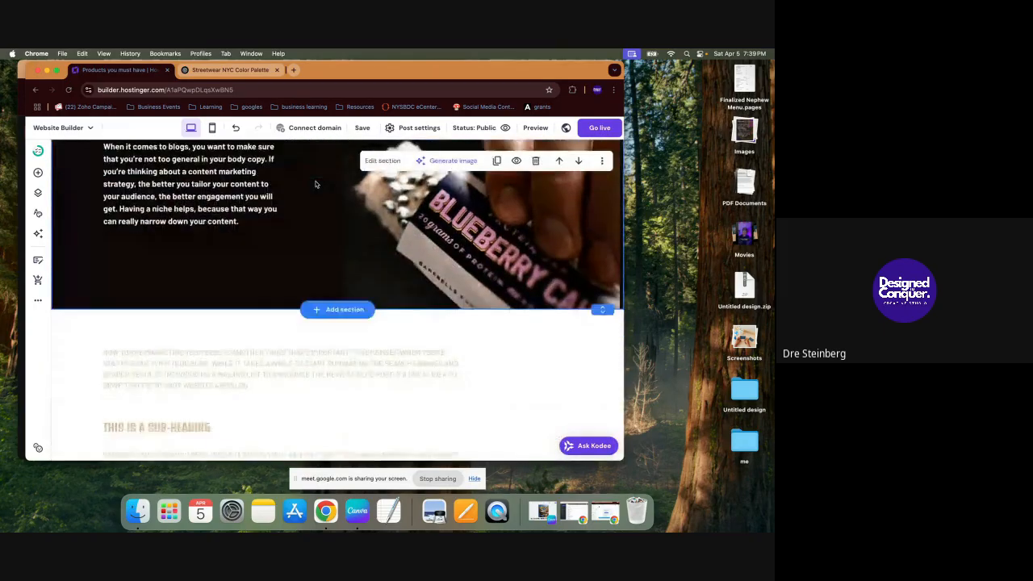
{"action": "scroll", "coordinate": [315, 184], "scroll_direction": "down", "scroll_amount": 2}
Step: Recolor all of the blog post's body text and sub-headings below the image section from tan to the dark website color
{"action": "left_click", "coordinate": [201, 285]}
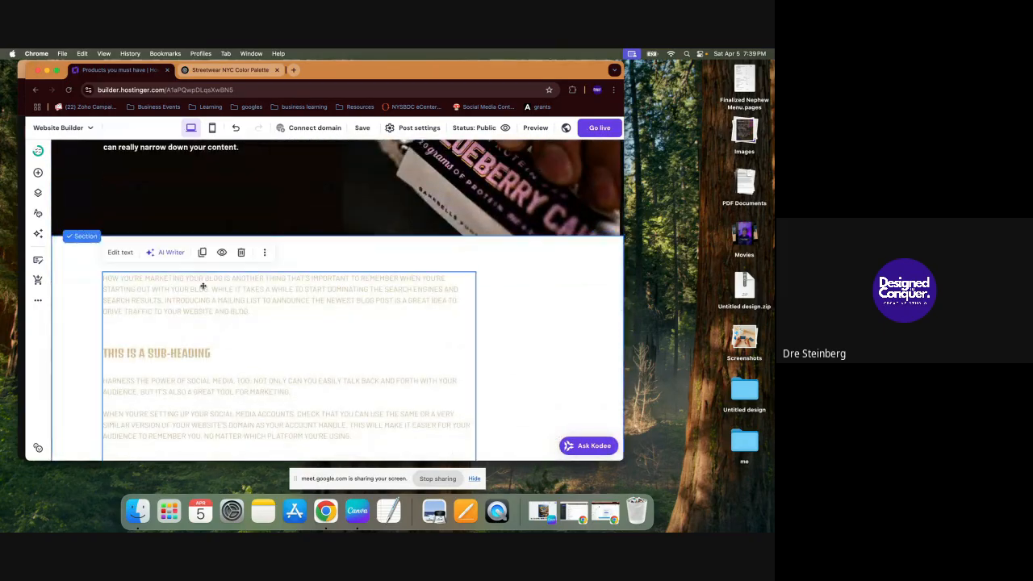
{"action": "left_click", "coordinate": [129, 254]}
{"action": "key", "text": "ctrl+a"}
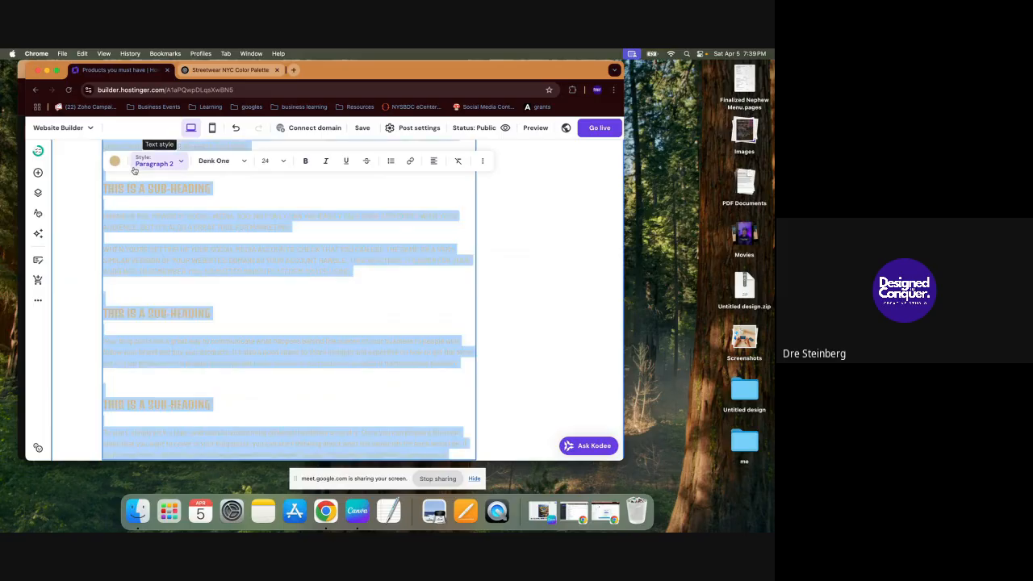
{"action": "left_click", "coordinate": [114, 161]}
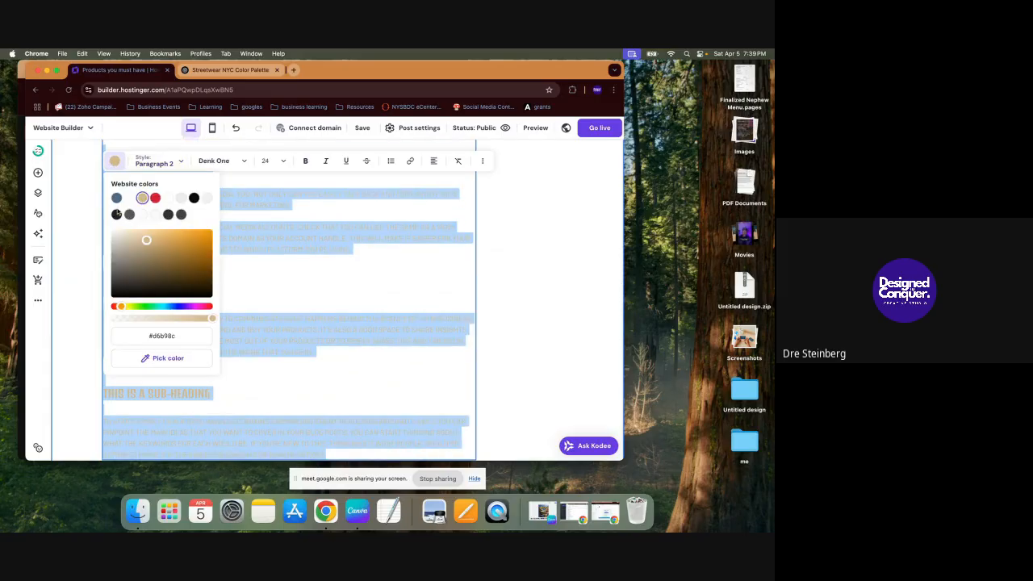
{"action": "left_click", "coordinate": [116, 214]}
{"action": "left_click", "coordinate": [76, 227]}
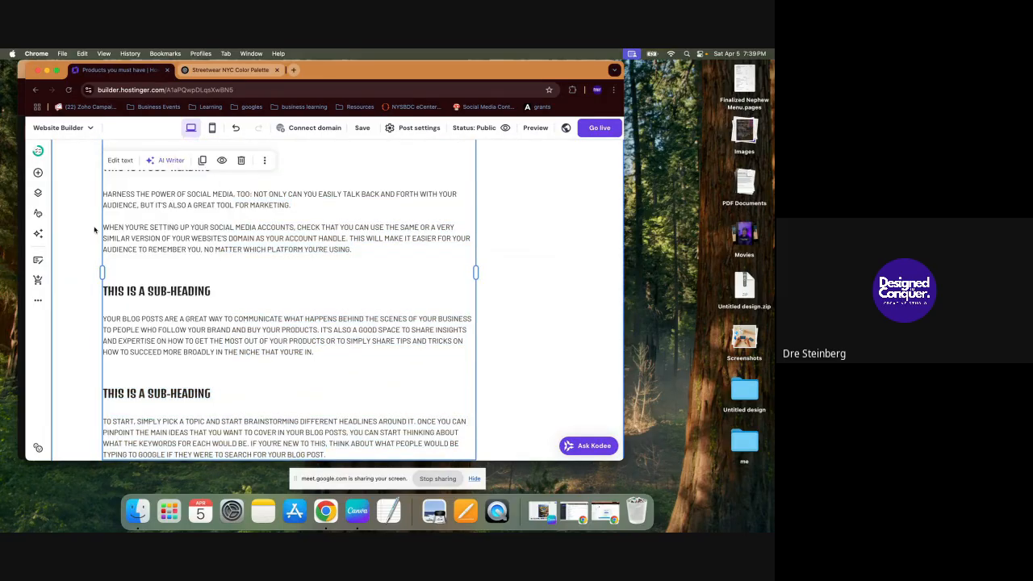
{"action": "scroll", "coordinate": [94, 230], "scroll_direction": "down", "scroll_amount": 5}
{"action": "scroll", "coordinate": [94, 230], "scroll_direction": "up", "scroll_amount": 10}
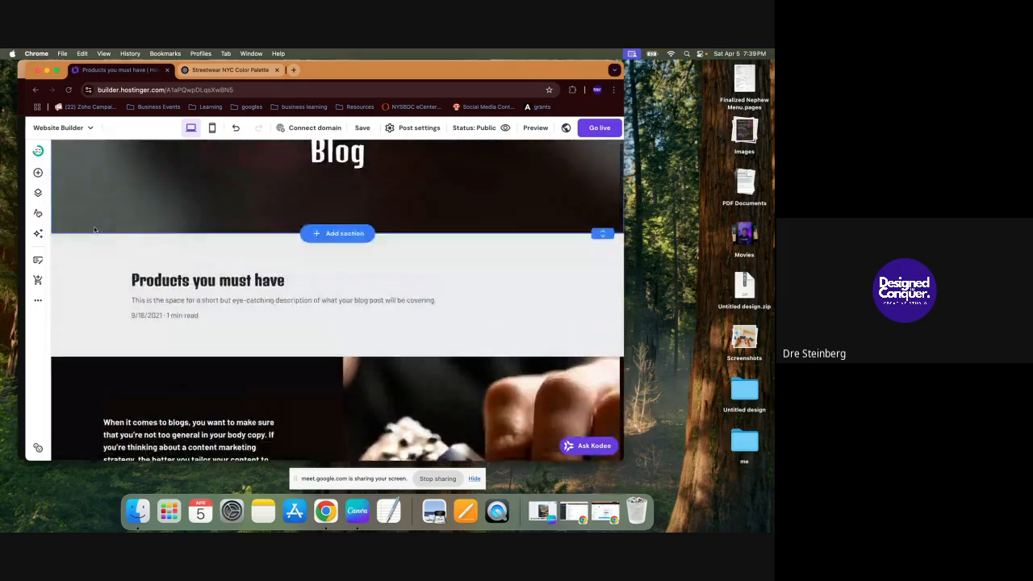
Step: Duplicate the "Products you must have" blog post and look through the copy's content
{"action": "left_click", "coordinate": [38, 259]}
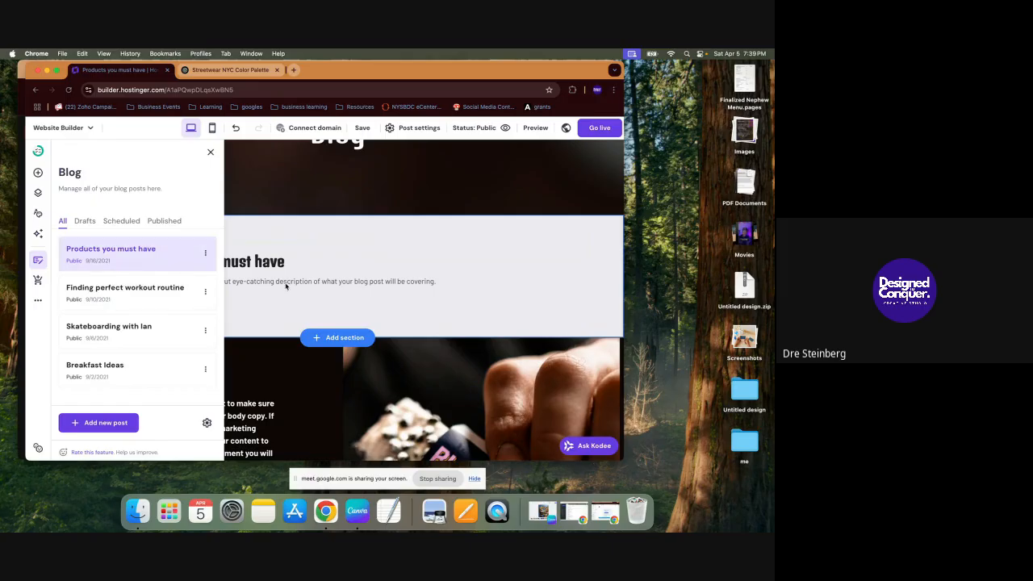
{"action": "left_click", "coordinate": [205, 252]}
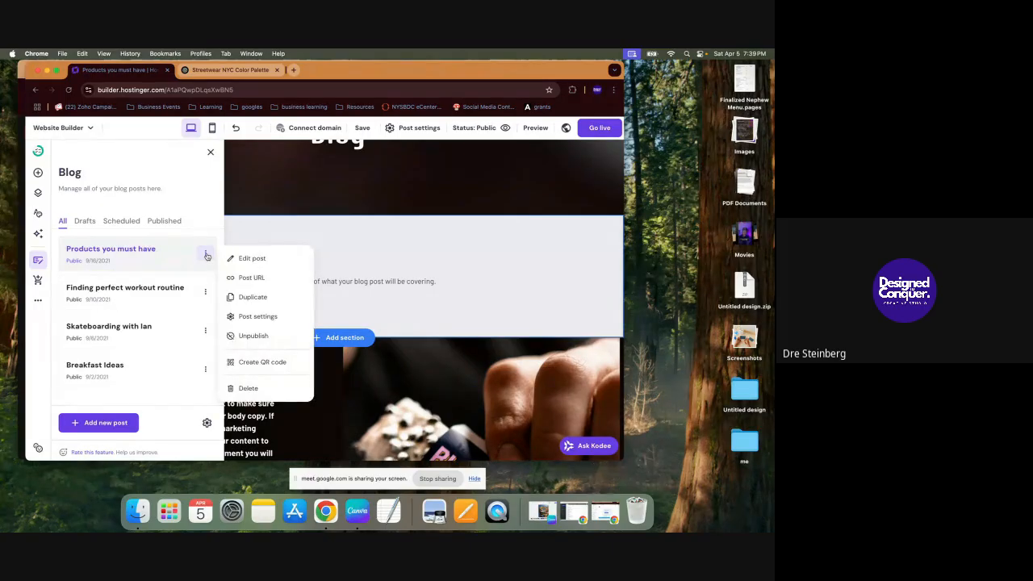
{"action": "left_click", "coordinate": [264, 297]}
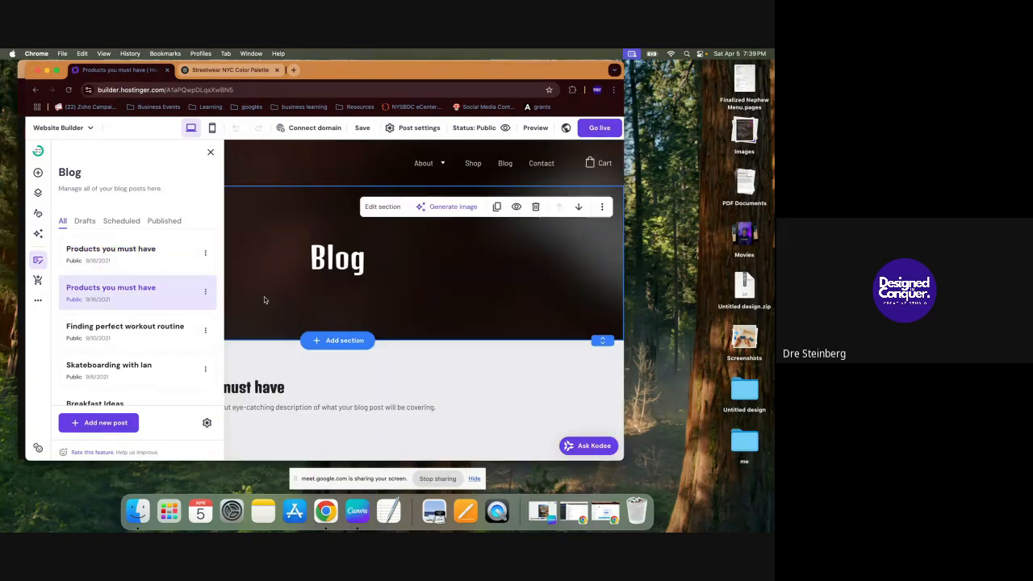
{"action": "left_click", "coordinate": [207, 295]}
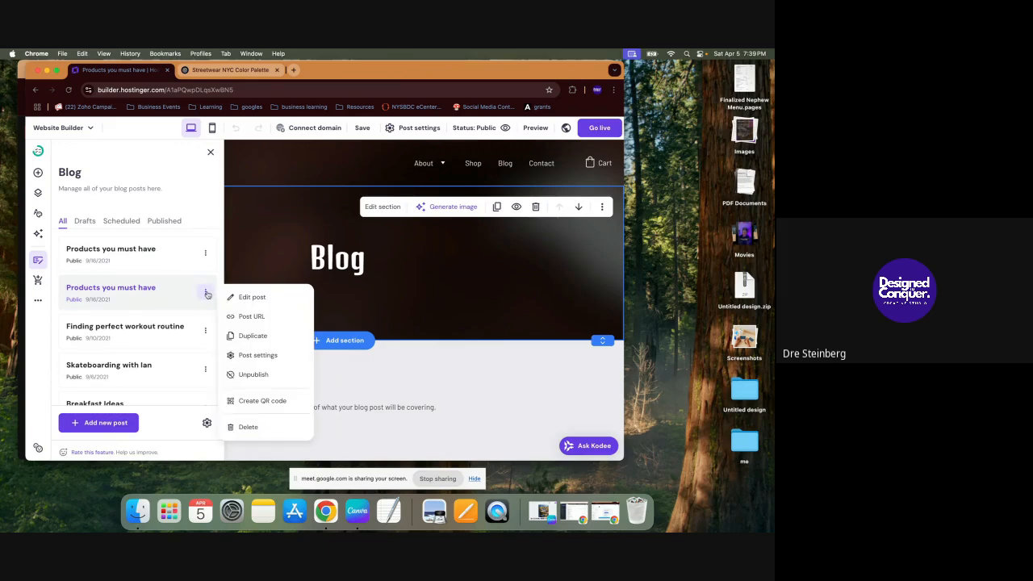
{"action": "left_click", "coordinate": [419, 317]}
{"action": "scroll", "coordinate": [419, 316], "scroll_direction": "down", "scroll_amount": 10}
{"action": "scroll", "coordinate": [419, 311], "scroll_direction": "up", "scroll_amount": 8}
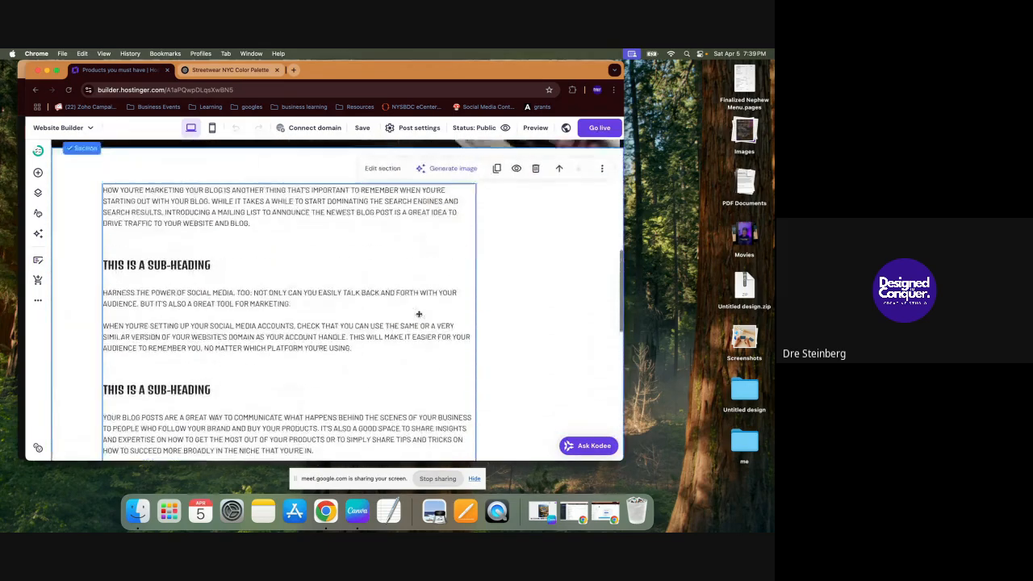
{"action": "scroll", "coordinate": [419, 306], "scroll_direction": "up", "scroll_amount": 3}
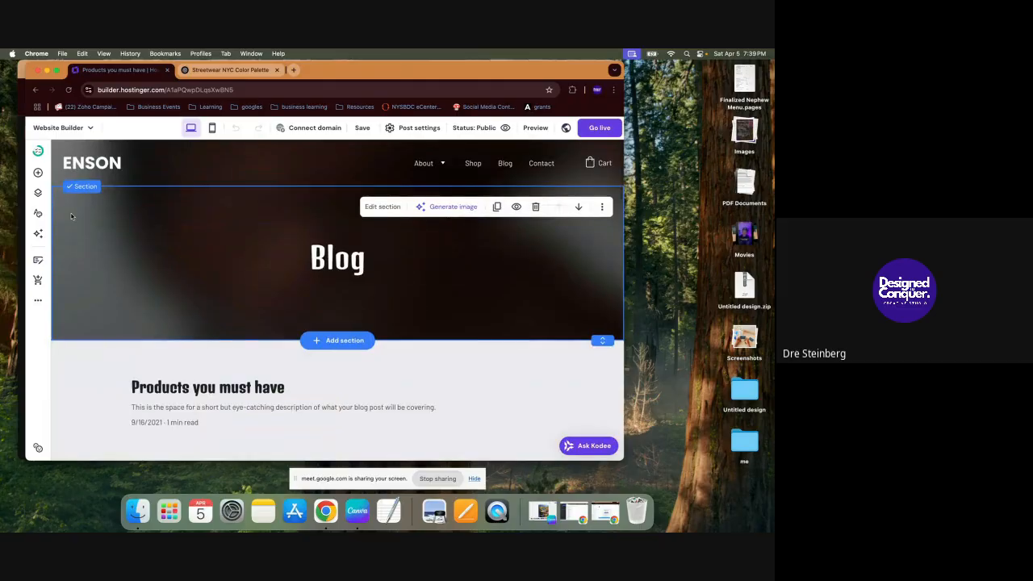
Step: Retitle the duplicated blog post "New Pst" in its post settings
{"action": "left_click", "coordinate": [36, 263]}
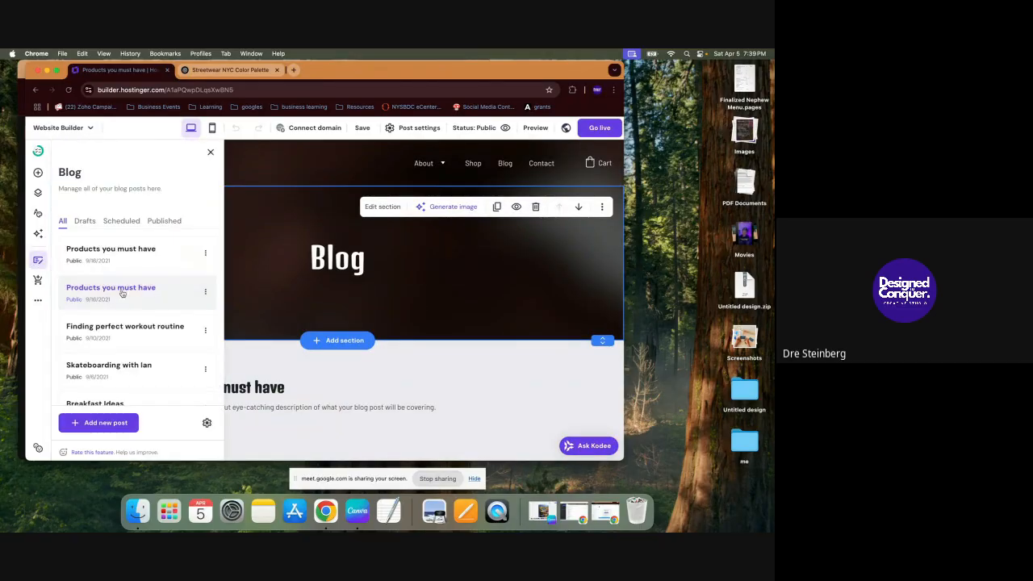
{"action": "left_click", "coordinate": [205, 292]}
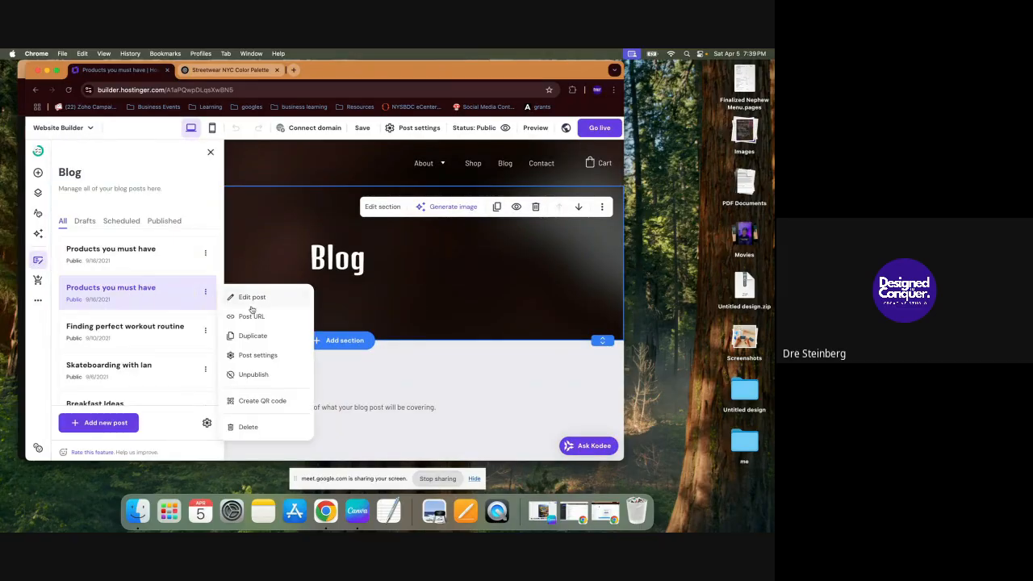
{"action": "left_click", "coordinate": [267, 358]}
{"action": "left_click_drag", "start_coordinate": [285, 201], "coordinate": [160, 200]}
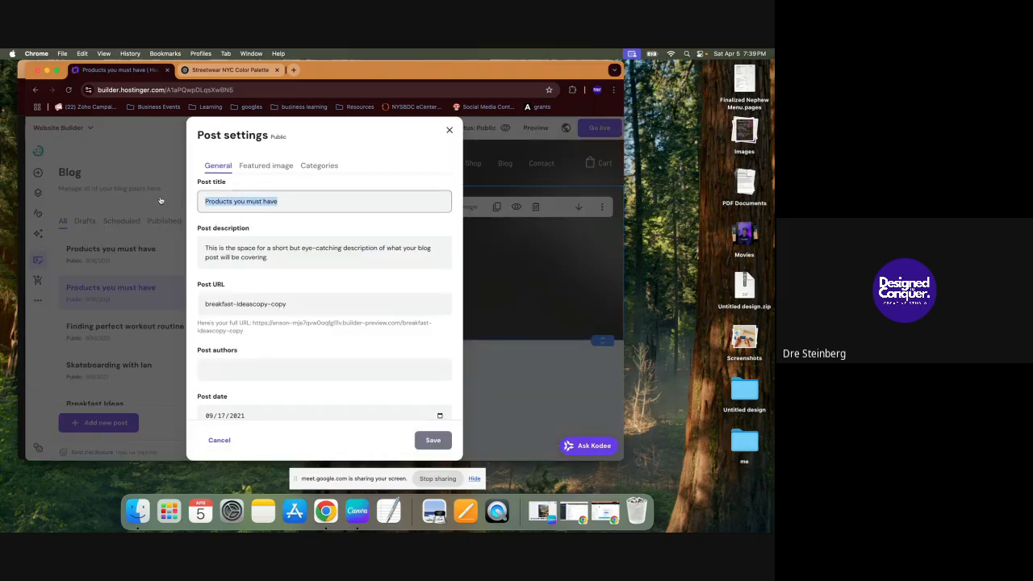
{"action": "type", "text": "New"}
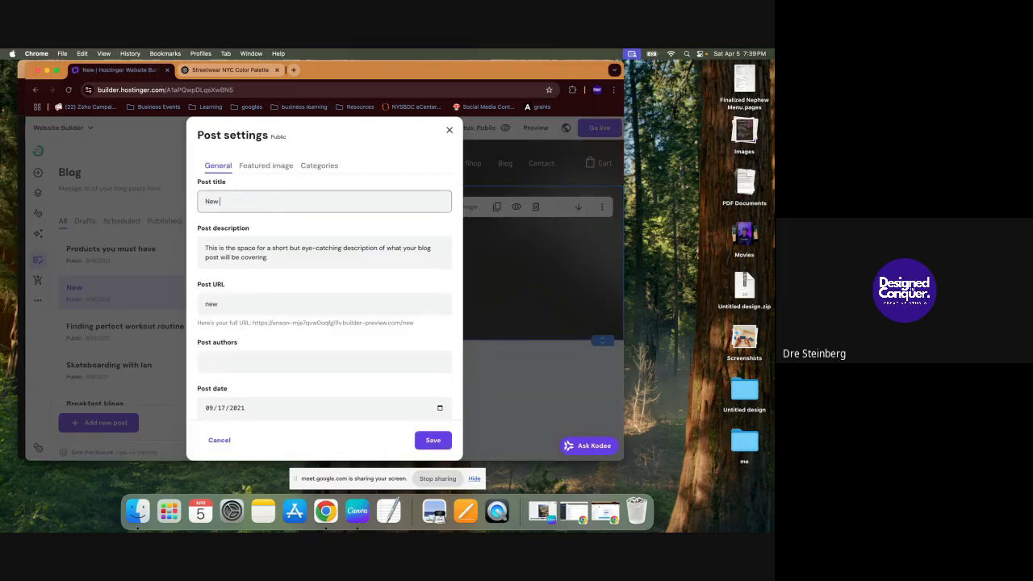
{"action": "type", "text": "st"}
Step: Set the new post's featured image to the media library portrait of the man in a cap
{"action": "left_click", "coordinate": [272, 165]}
{"action": "left_click", "coordinate": [326, 245]}
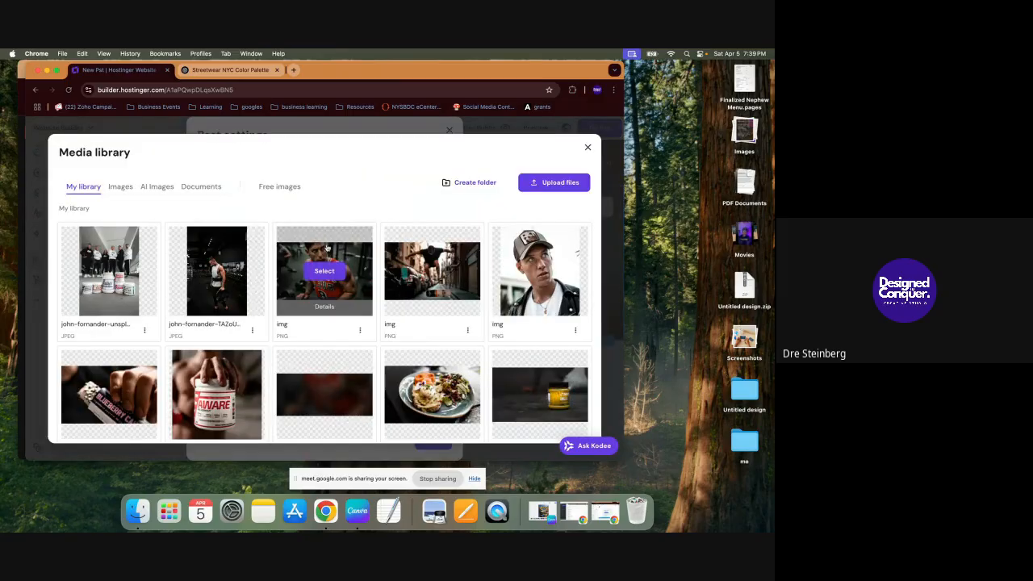
{"action": "left_click", "coordinate": [540, 272]}
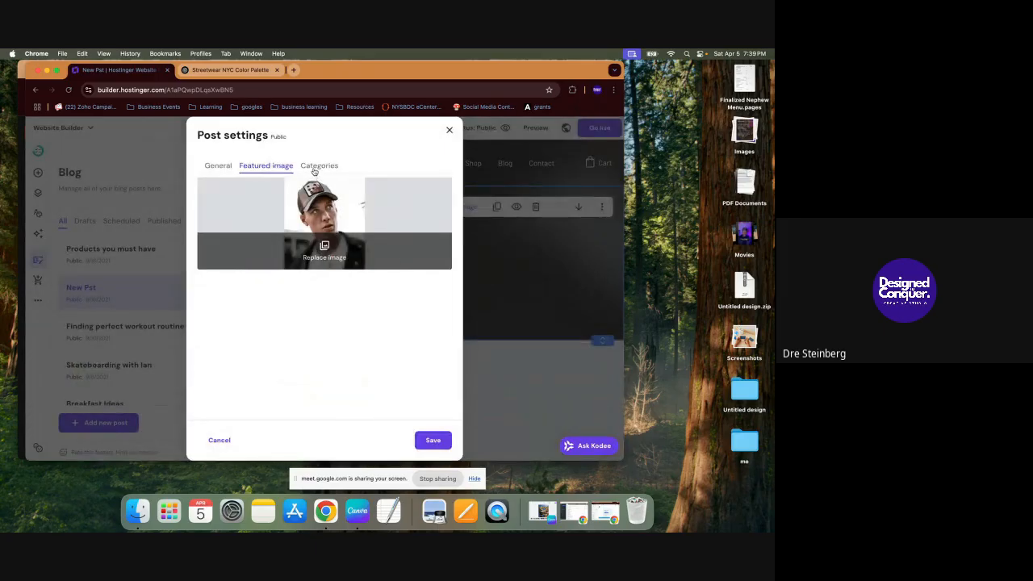
Step: Create a "Lifestyle" category for the new post and save the post settings
{"action": "left_click", "coordinate": [317, 166]}
{"action": "left_click", "coordinate": [271, 197]}
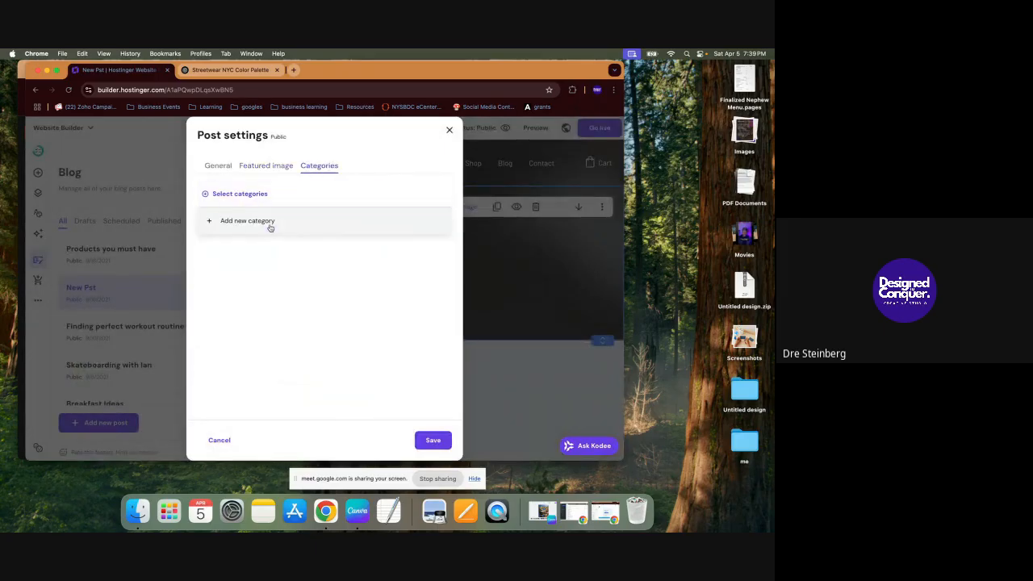
{"action": "left_click", "coordinate": [270, 223]}
{"action": "type", "text": "Lifestyle"}
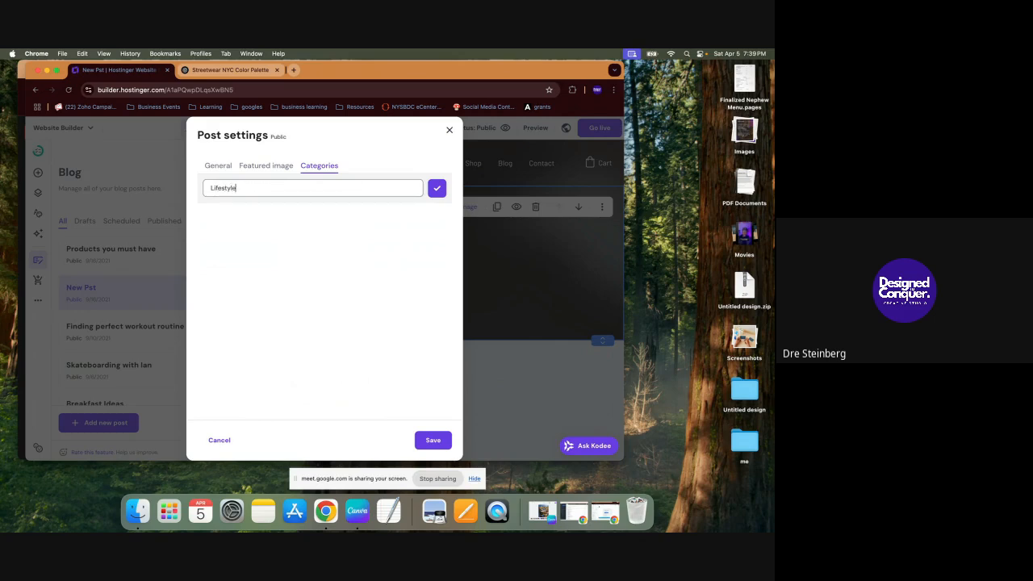
{"action": "left_click", "coordinate": [437, 188]}
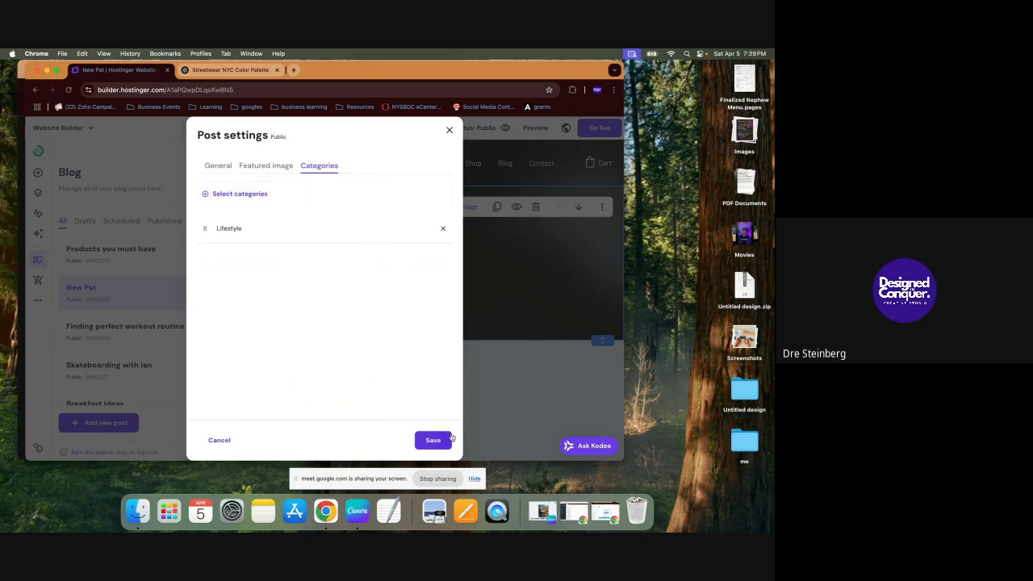
{"action": "left_click", "coordinate": [433, 440]}
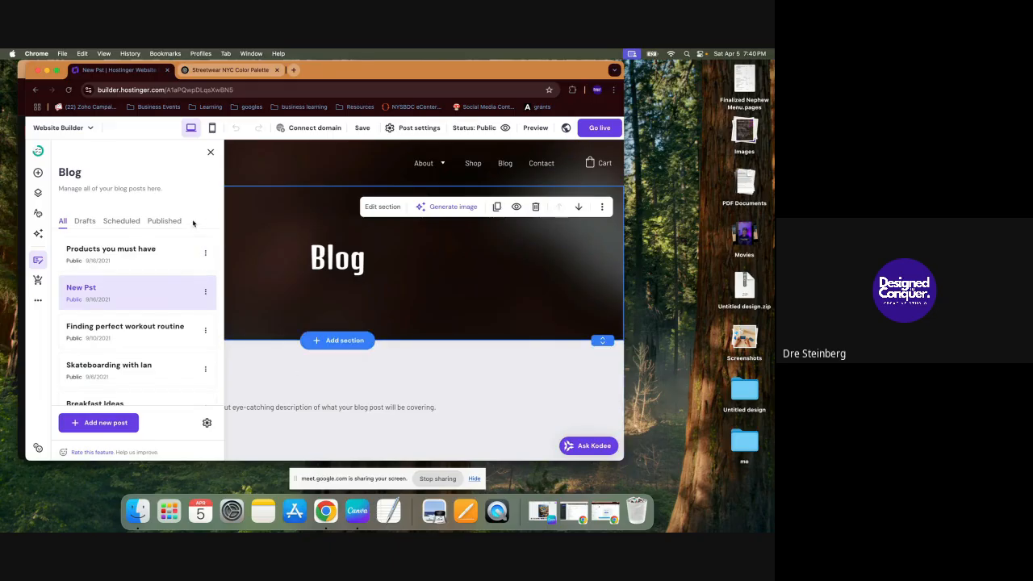
Step: Return to the Blog page and view the post list containing the new post
{"action": "left_click", "coordinate": [210, 152]}
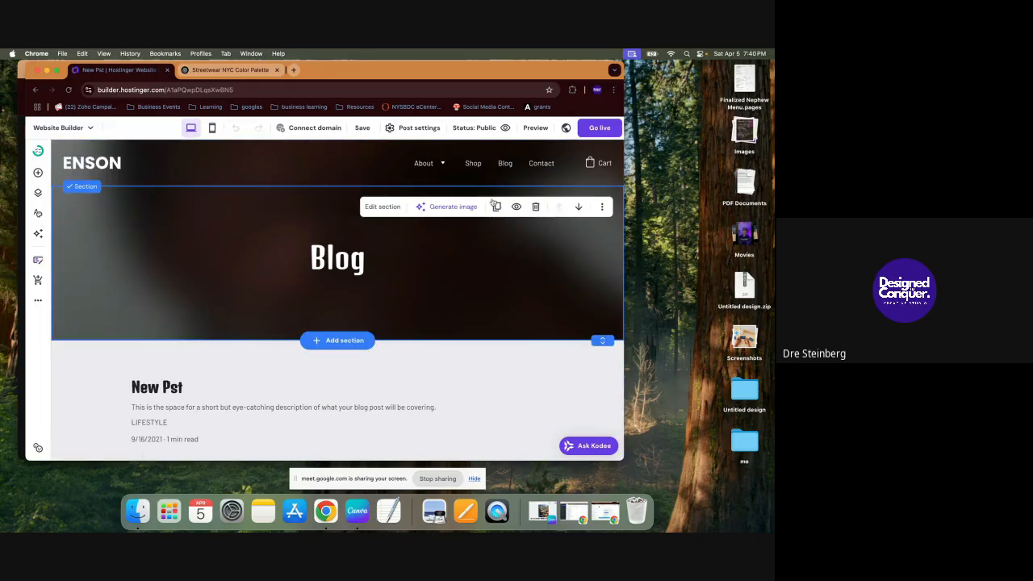
{"action": "left_click", "coordinate": [505, 165]}
{"action": "scroll", "coordinate": [355, 307], "scroll_direction": "down", "scroll_amount": 5}
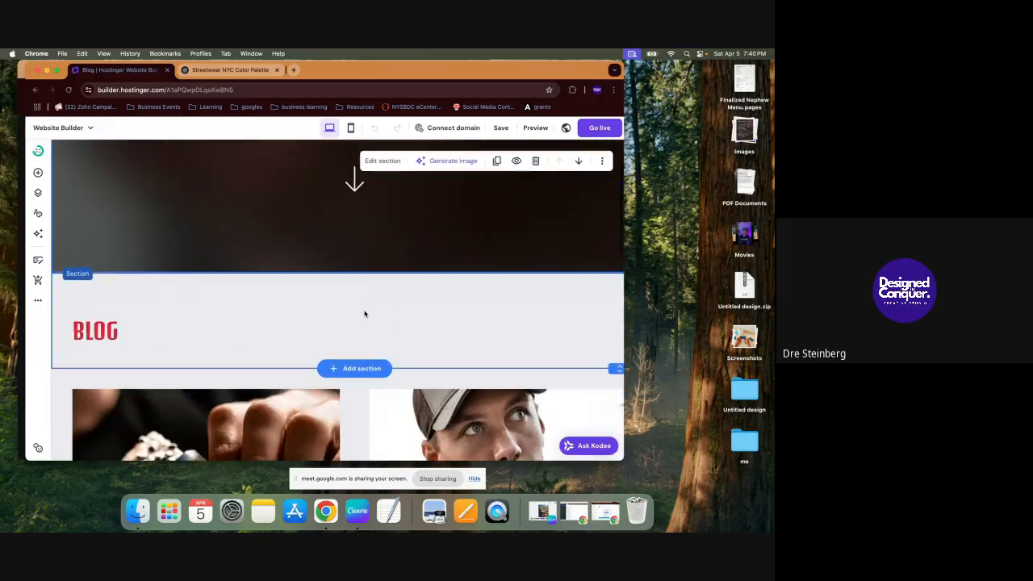
{"action": "scroll", "coordinate": [310, 308], "scroll_direction": "down", "scroll_amount": 3}
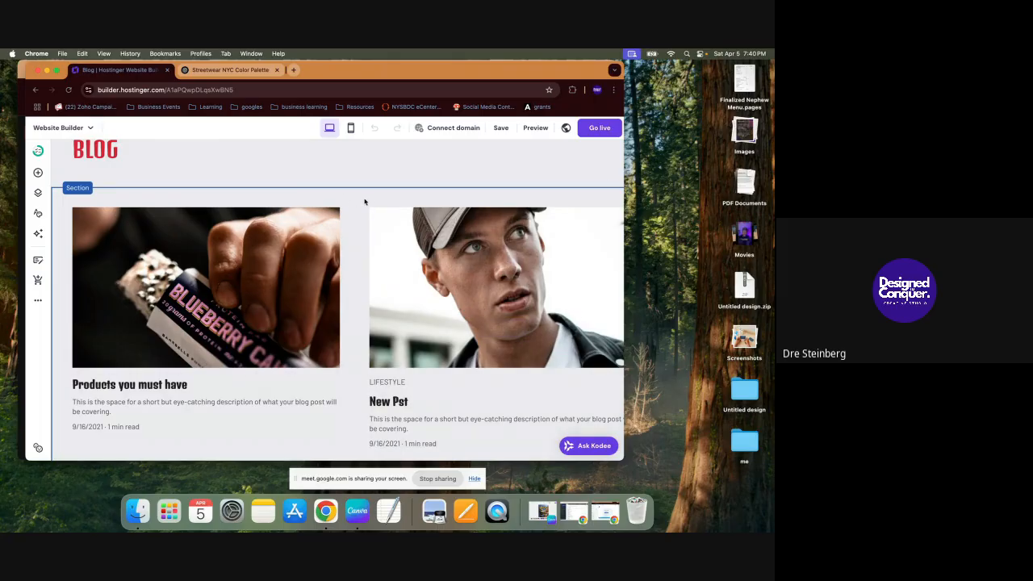
Step: Hide the publication date and reading time in the blog list's style settings
{"action": "left_click", "coordinate": [356, 199]}
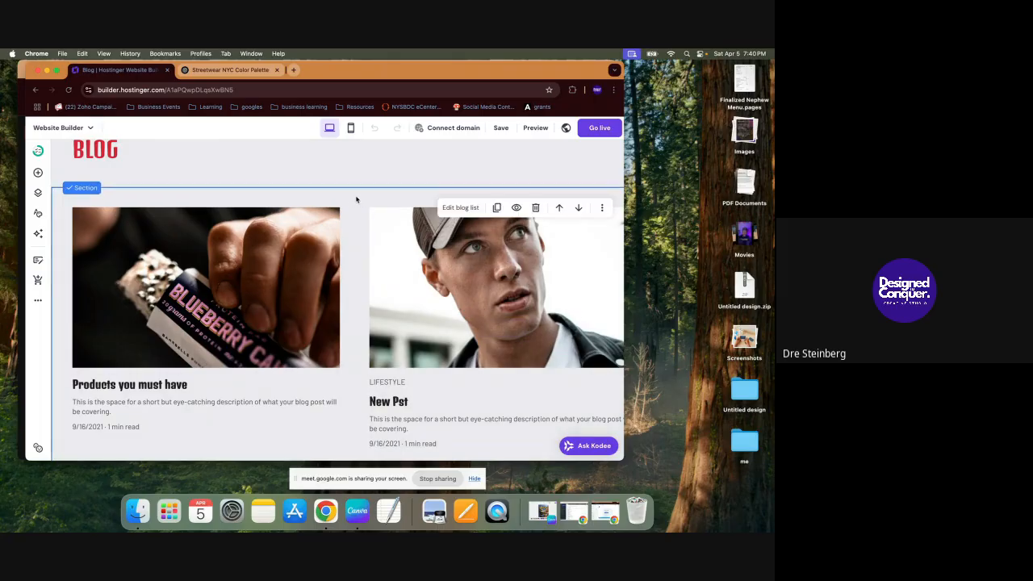
{"action": "left_click", "coordinate": [472, 209]}
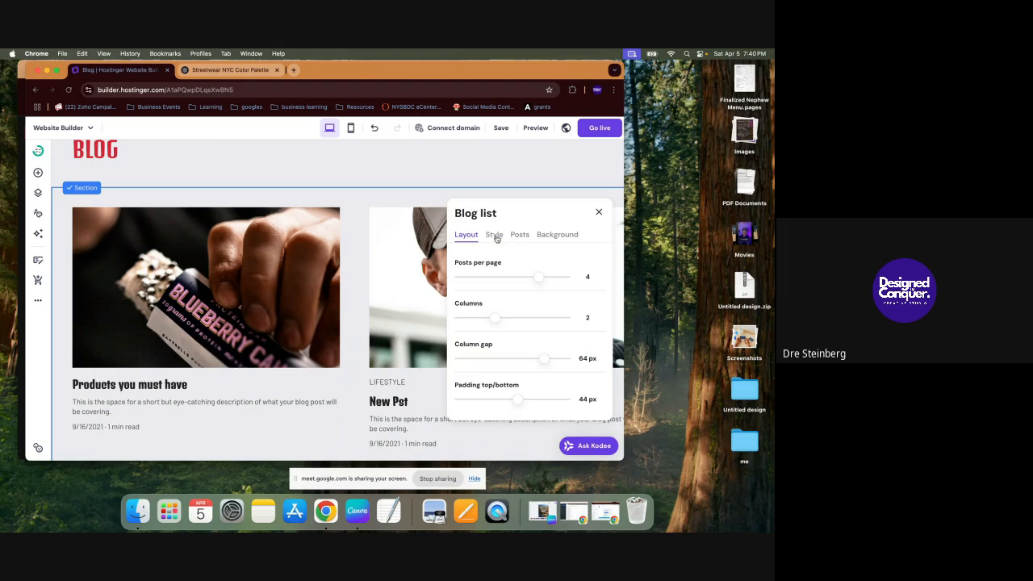
{"action": "left_click", "coordinate": [494, 235]}
{"action": "scroll", "coordinate": [529, 348], "scroll_direction": "down", "scroll_amount": 1}
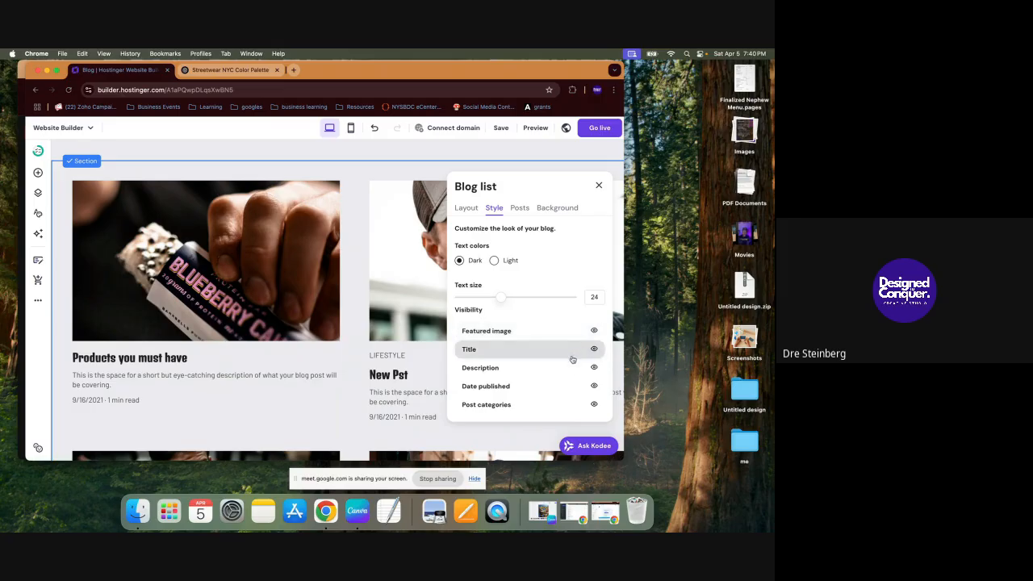
{"action": "left_click", "coordinate": [594, 387]}
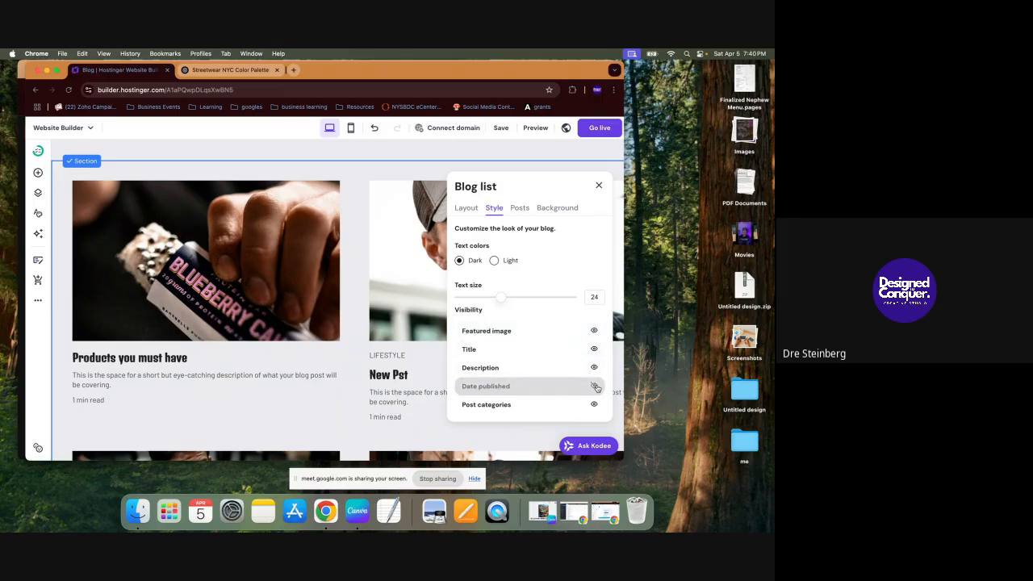
{"action": "scroll", "coordinate": [578, 397], "scroll_direction": "down", "scroll_amount": 2}
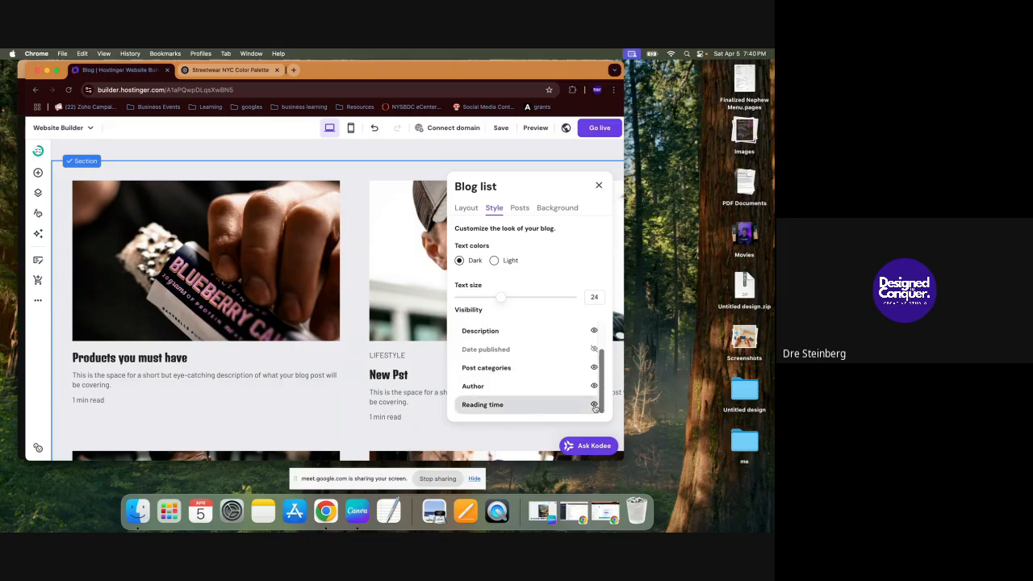
{"action": "left_click", "coordinate": [593, 406]}
{"action": "scroll", "coordinate": [549, 373], "scroll_direction": "up", "scroll_amount": 3}
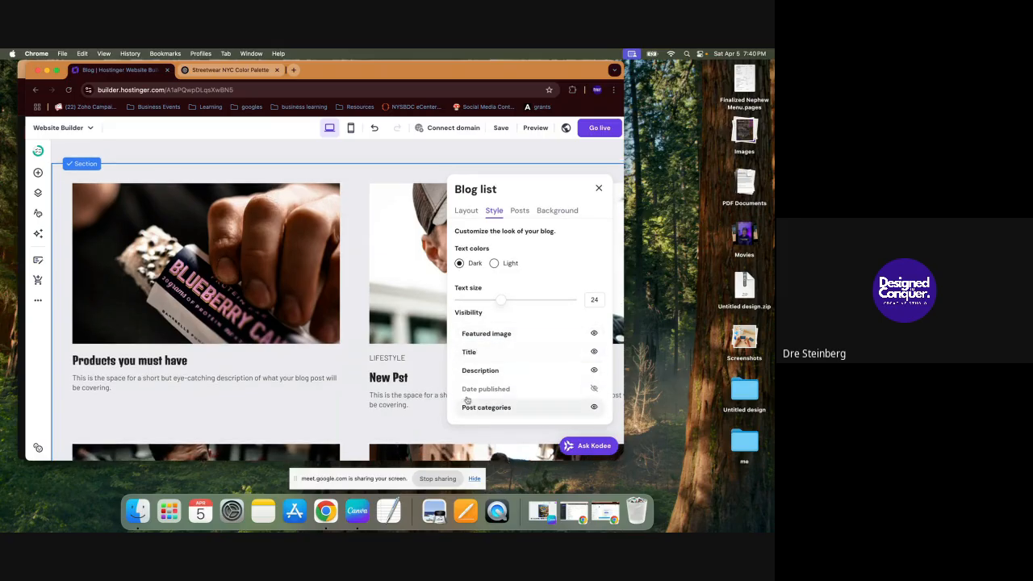
Step: Hide the title, description and featured image in the blog list, and switch post categories off and back on
{"action": "left_click", "coordinate": [594, 353]}
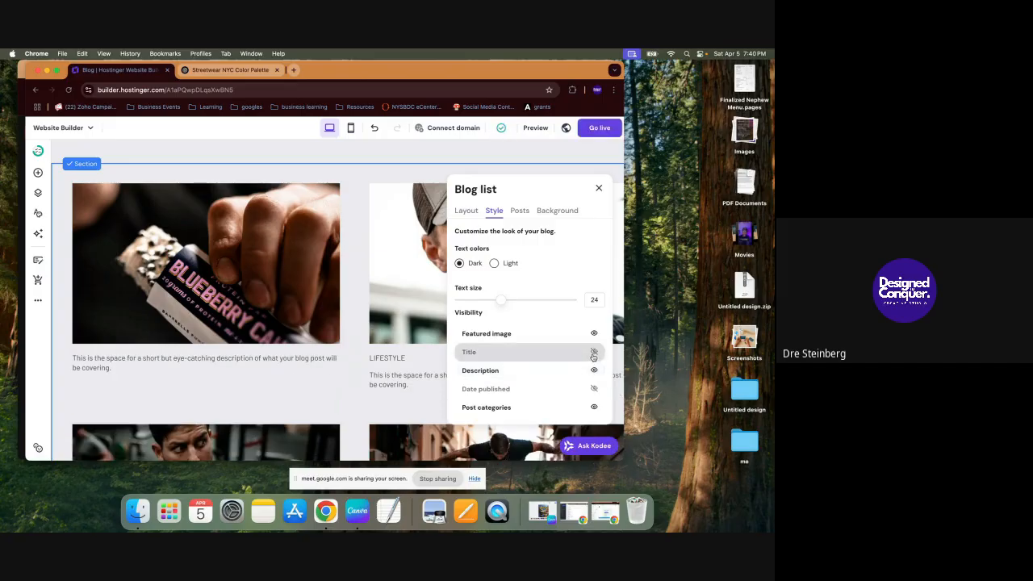
{"action": "left_click", "coordinate": [594, 370]}
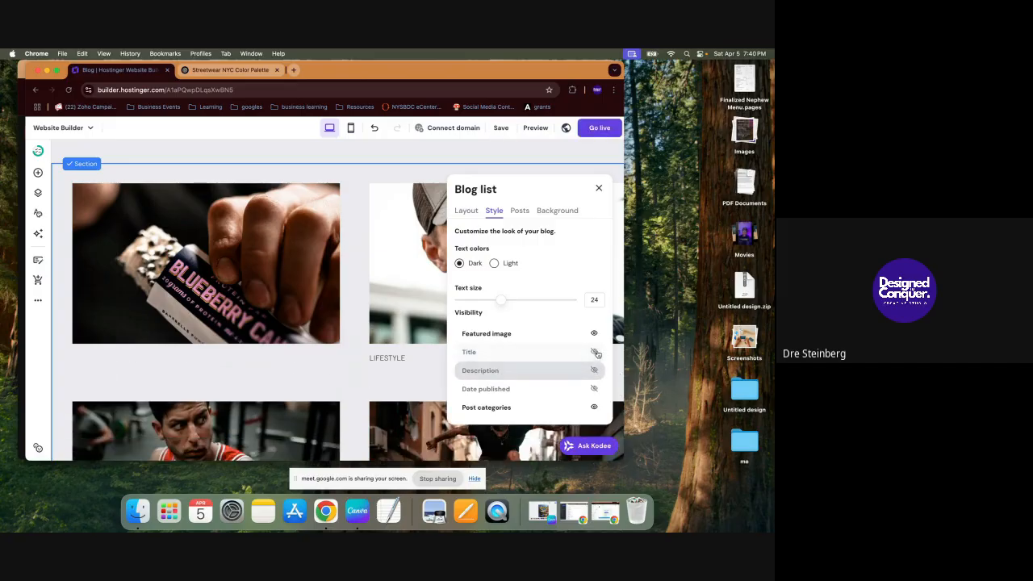
{"action": "left_click", "coordinate": [594, 334]}
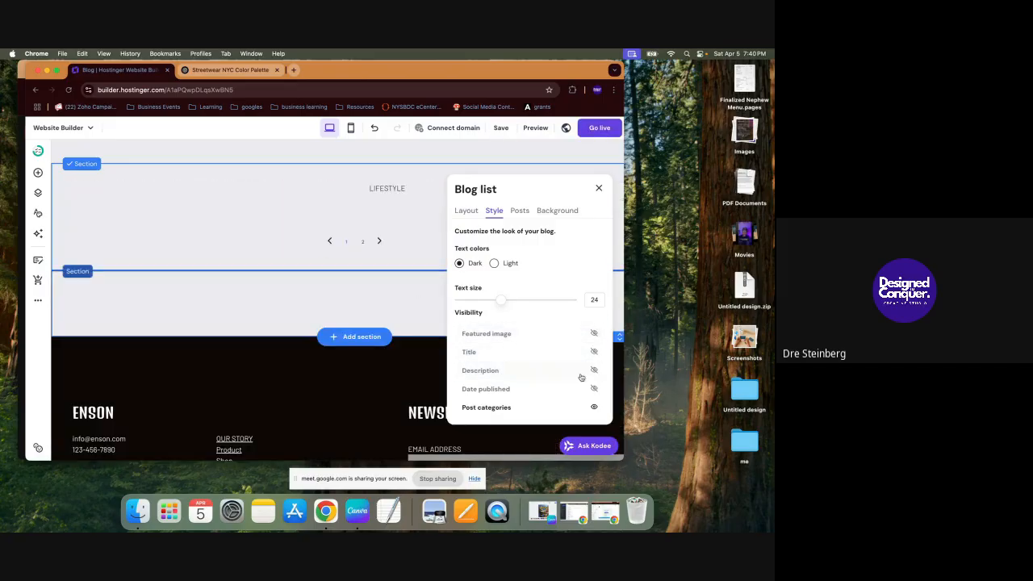
{"action": "left_click", "coordinate": [595, 407]}
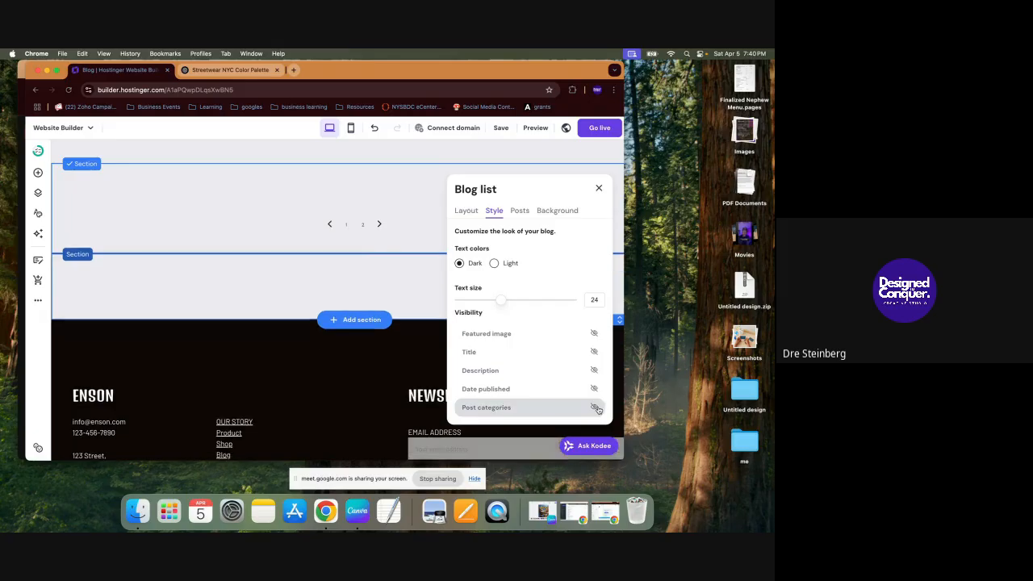
{"action": "left_click", "coordinate": [595, 407]}
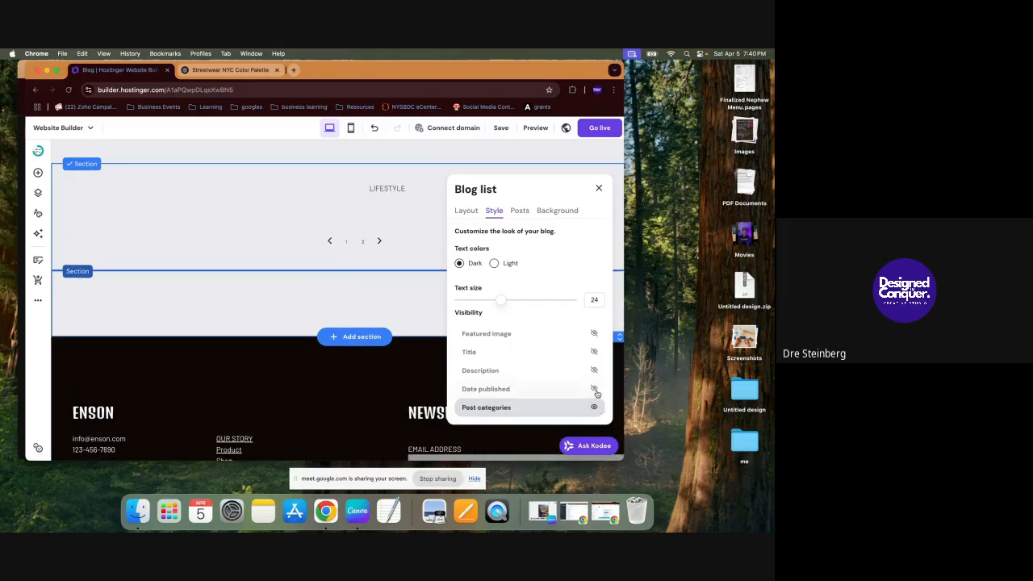
Step: Show the featured image, title, date published and description in the blog list again, switching post categories off and back on
{"action": "left_click", "coordinate": [594, 334]}
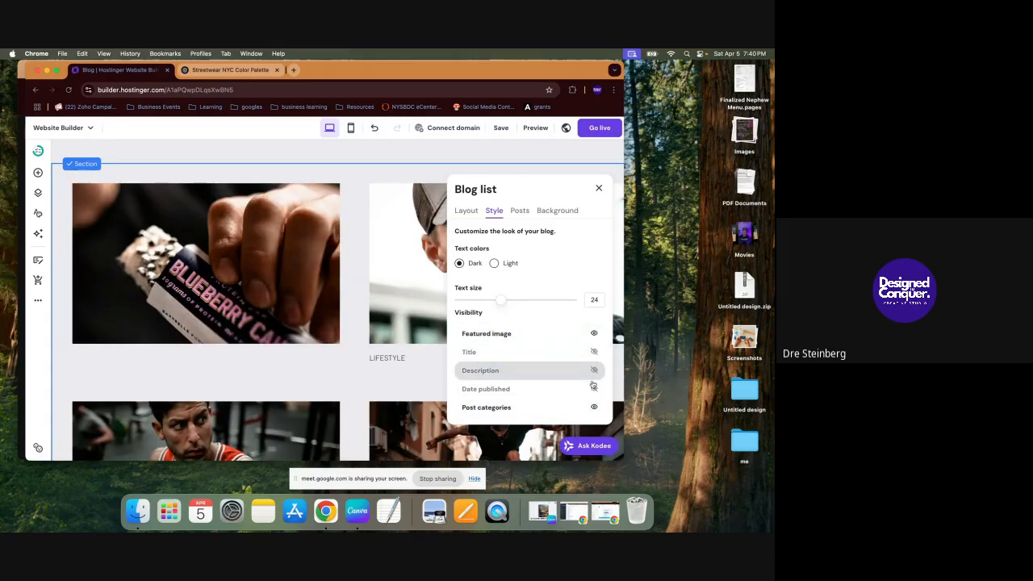
{"action": "left_click", "coordinate": [594, 353]}
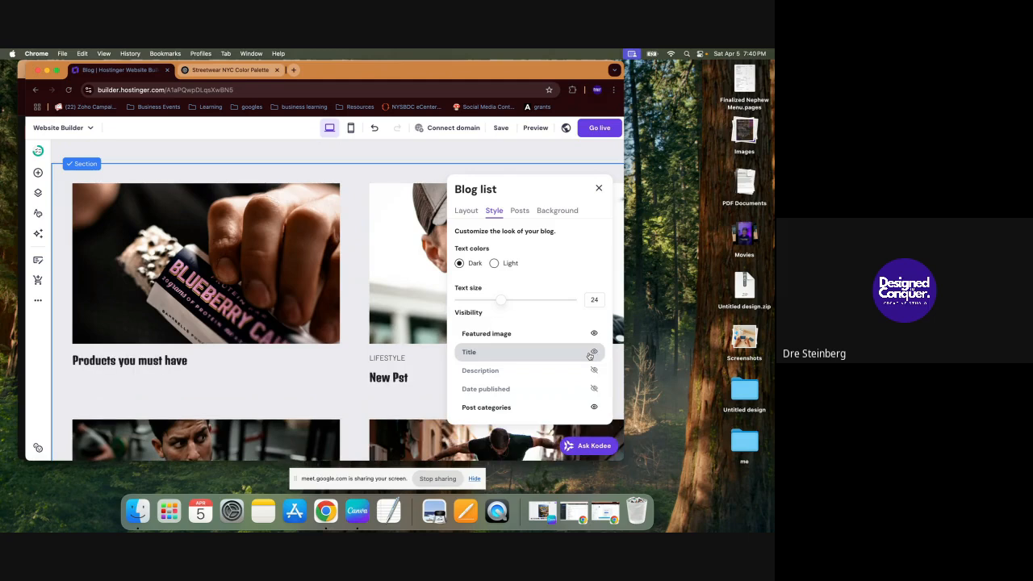
{"action": "left_click", "coordinate": [594, 408]}
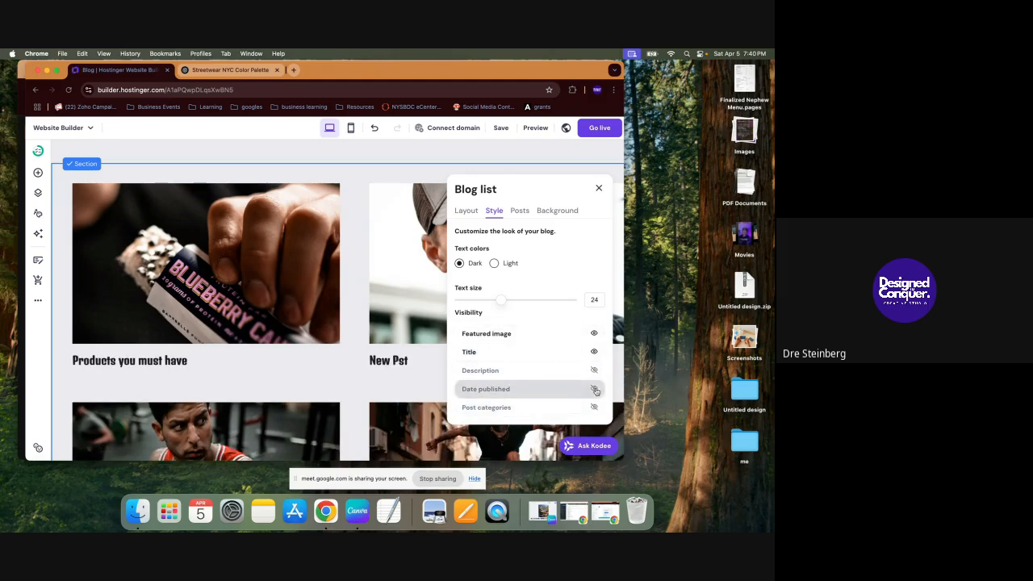
{"action": "left_click", "coordinate": [594, 408]}
{"action": "left_click", "coordinate": [594, 389]}
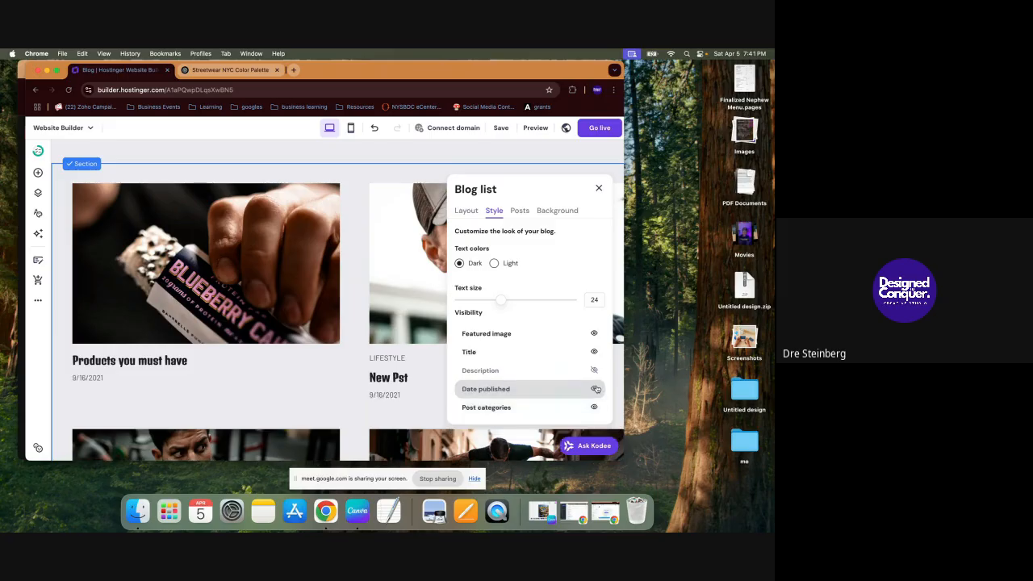
{"action": "left_click", "coordinate": [594, 370]}
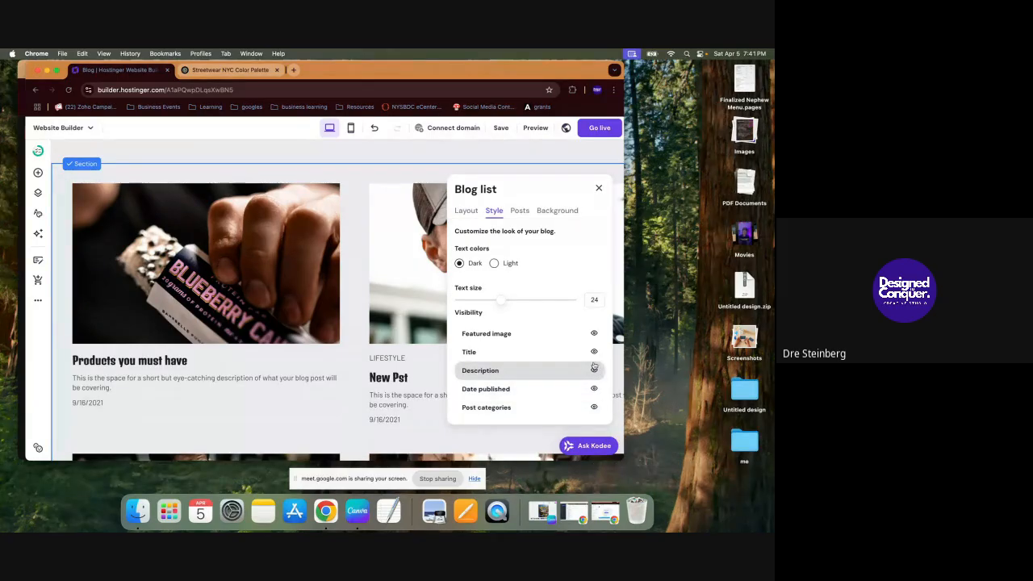
Step: Try the light text colour for the blog list, then restore dark and leave the blog list settings
{"action": "left_click", "coordinate": [494, 264]}
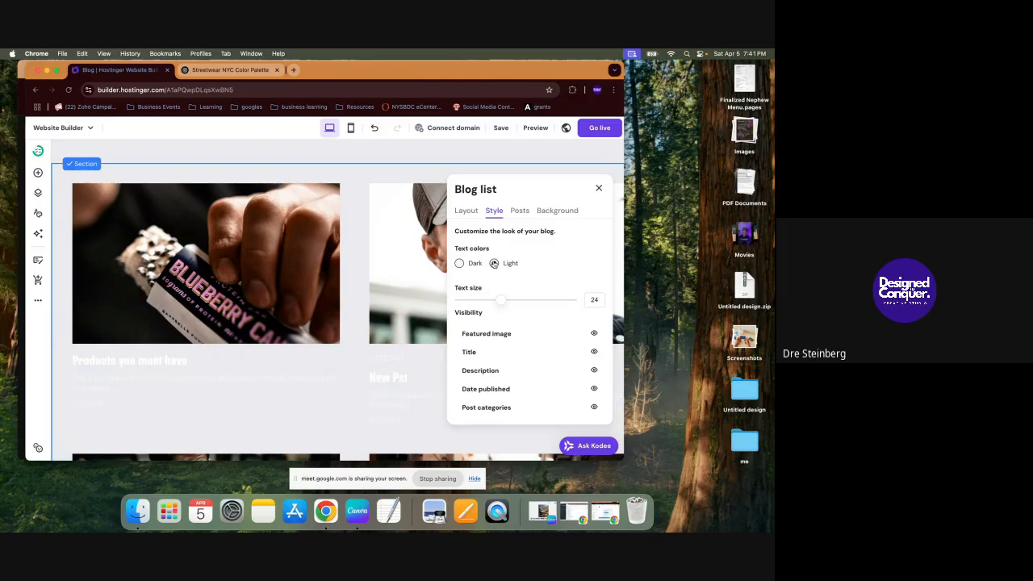
{"action": "left_click", "coordinate": [458, 264]}
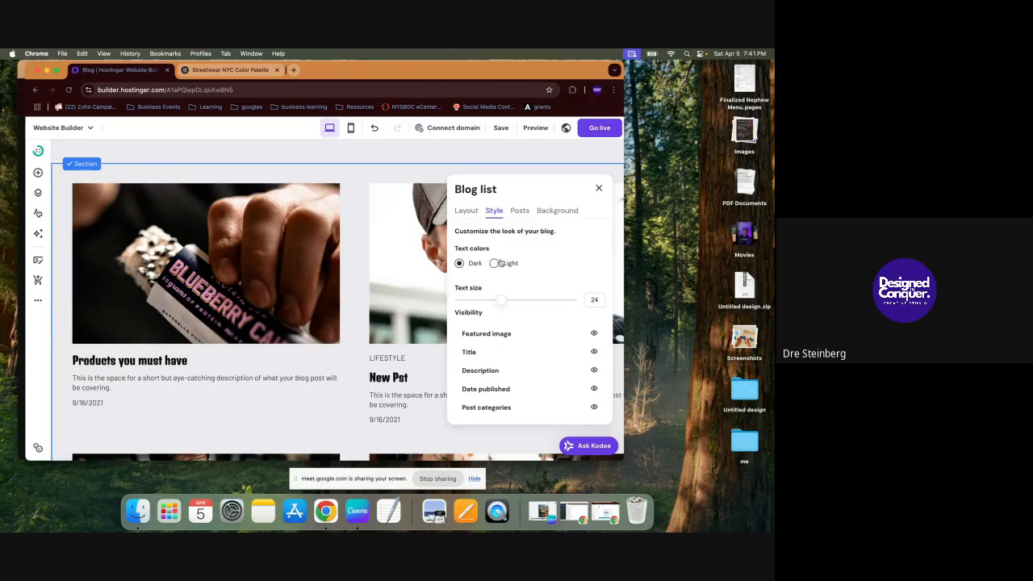
{"action": "scroll", "coordinate": [341, 348], "scroll_direction": "up", "scroll_amount": 5}
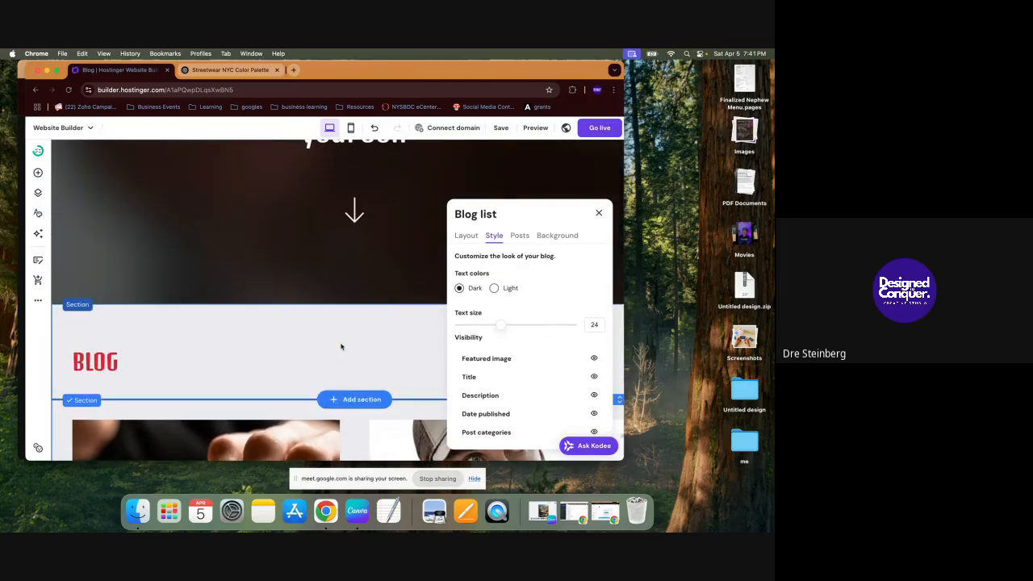
{"action": "left_click", "coordinate": [599, 213]}
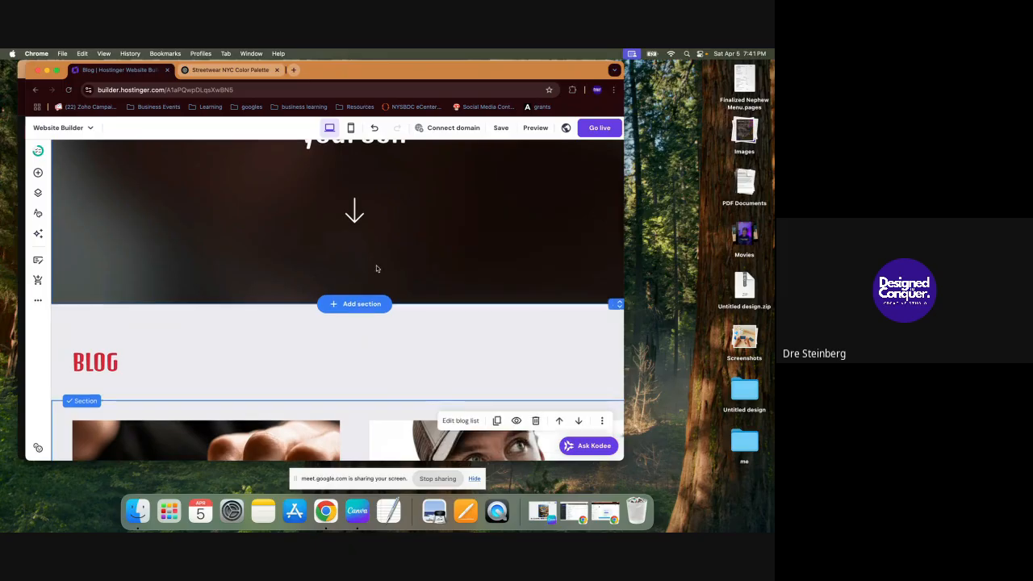
Step: Apply the Scale animation to all website elements in the website styles
{"action": "scroll", "coordinate": [376, 267], "scroll_direction": "up", "scroll_amount": 3}
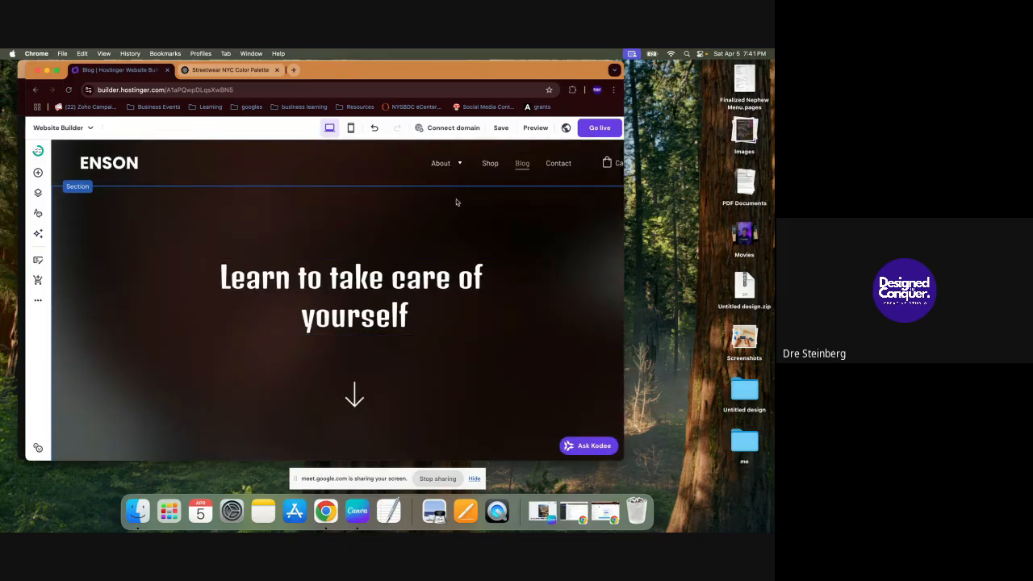
{"action": "scroll", "coordinate": [487, 175], "scroll_direction": "down", "scroll_amount": 10}
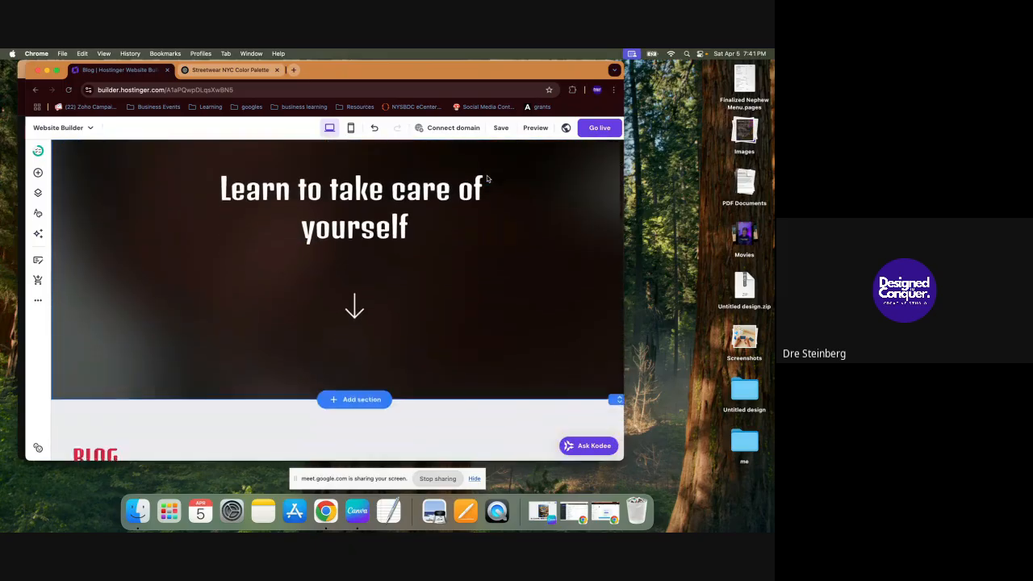
{"action": "scroll", "coordinate": [487, 175], "scroll_direction": "up", "scroll_amount": 10}
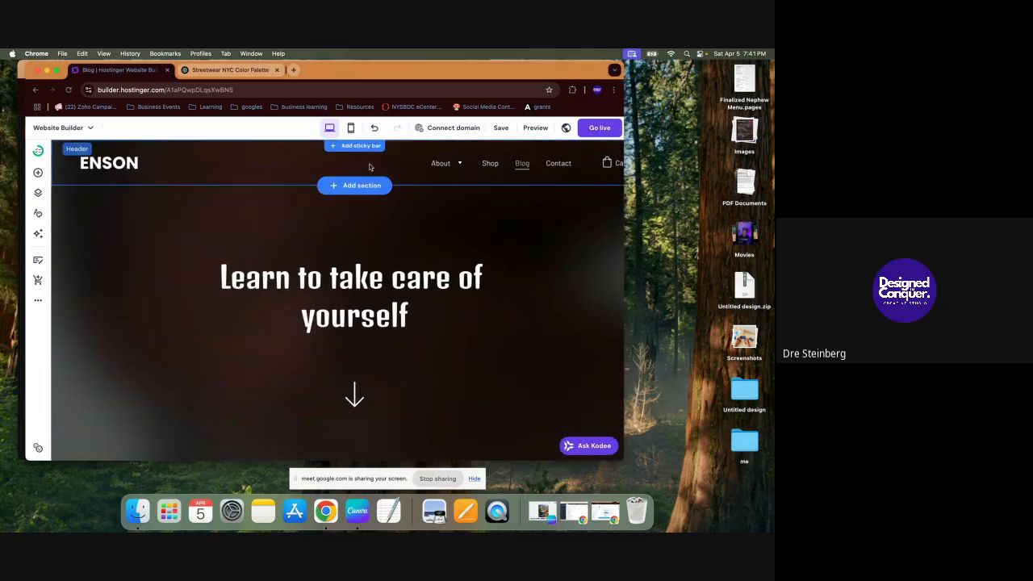
{"action": "left_click", "coordinate": [41, 215]}
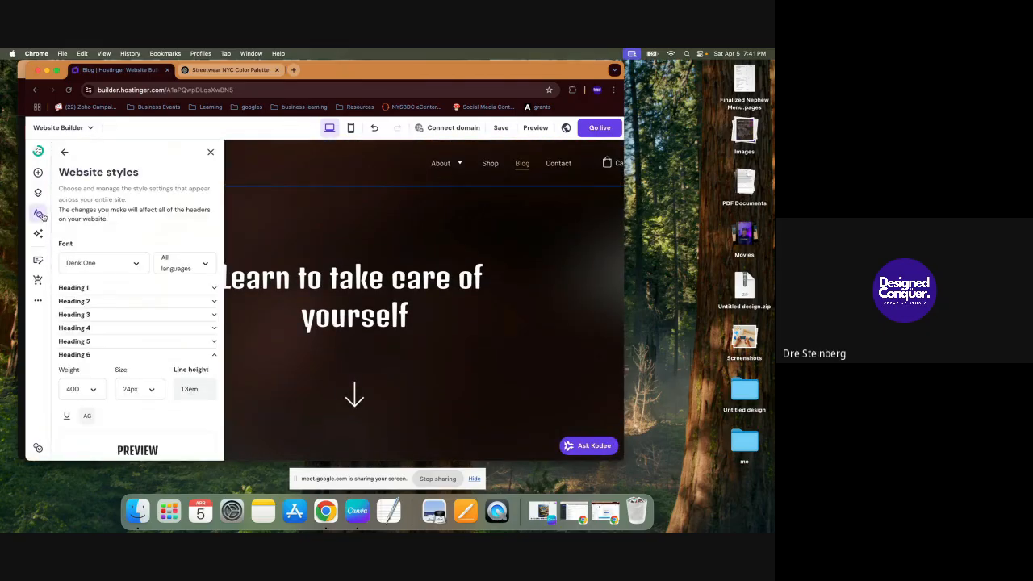
{"action": "left_click", "coordinate": [66, 154]}
{"action": "left_click", "coordinate": [65, 153]}
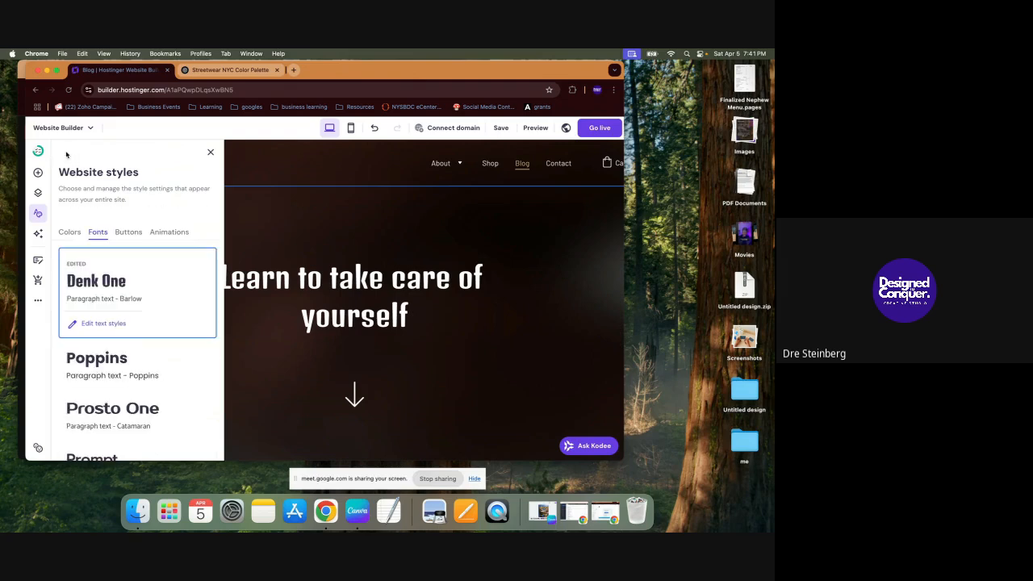
{"action": "left_click", "coordinate": [71, 234]}
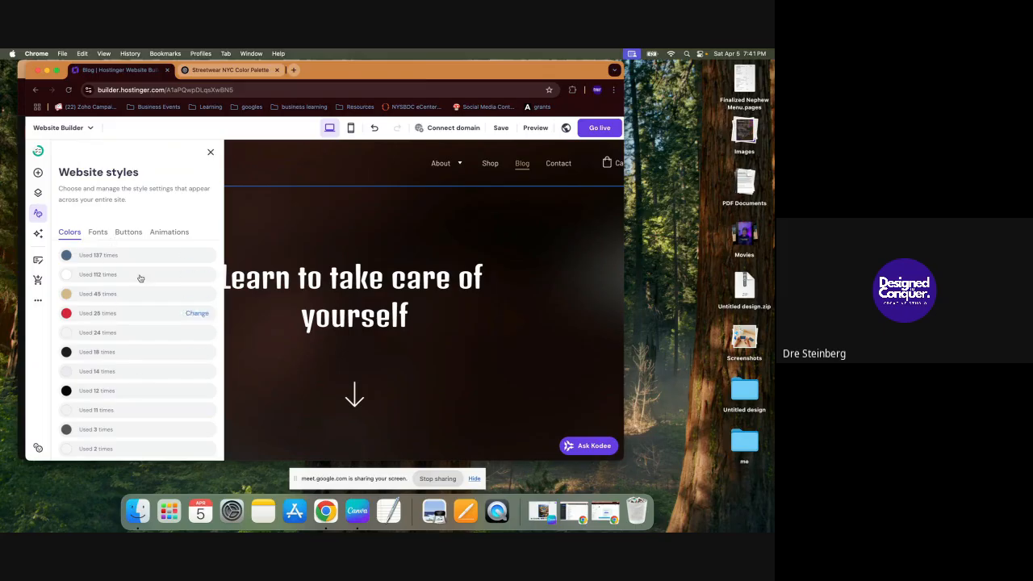
{"action": "left_click", "coordinate": [166, 232]}
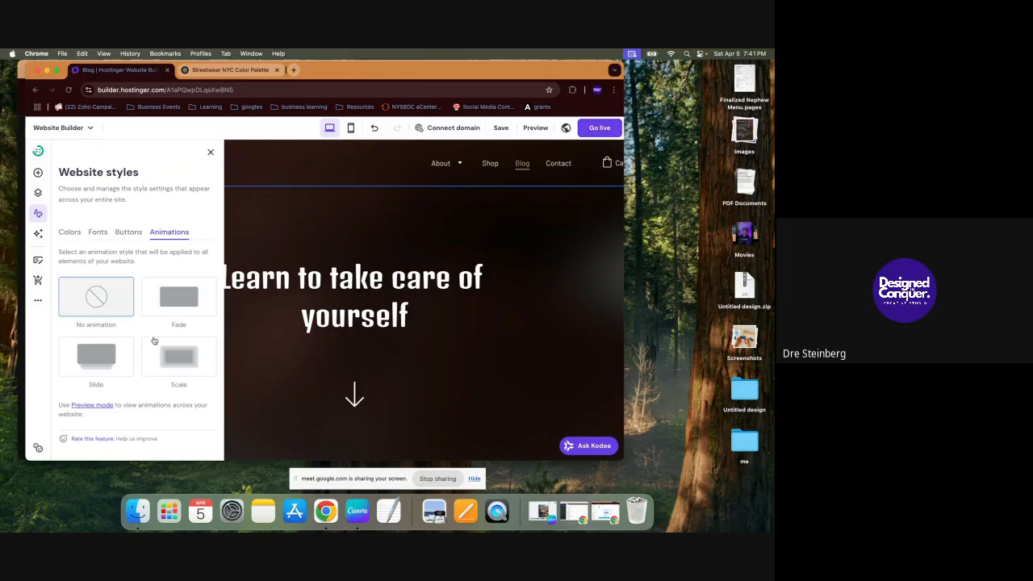
{"action": "left_click", "coordinate": [185, 372]}
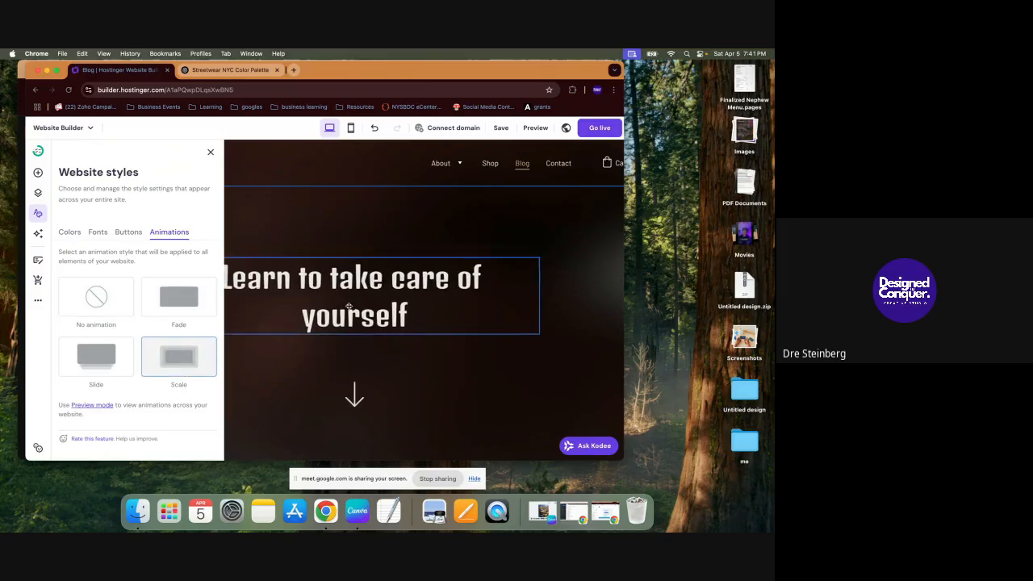
{"action": "left_click", "coordinate": [211, 152]}
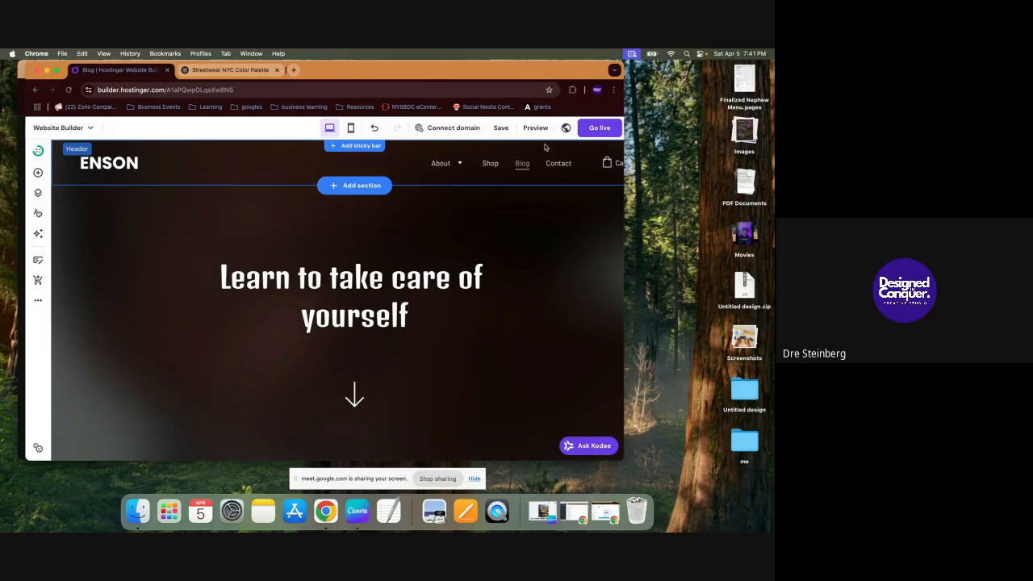
Step: Preview the Blog page and look through its post list and header navigation
{"action": "left_click", "coordinate": [535, 128]}
{"action": "scroll", "coordinate": [383, 324], "scroll_direction": "down", "scroll_amount": 2}
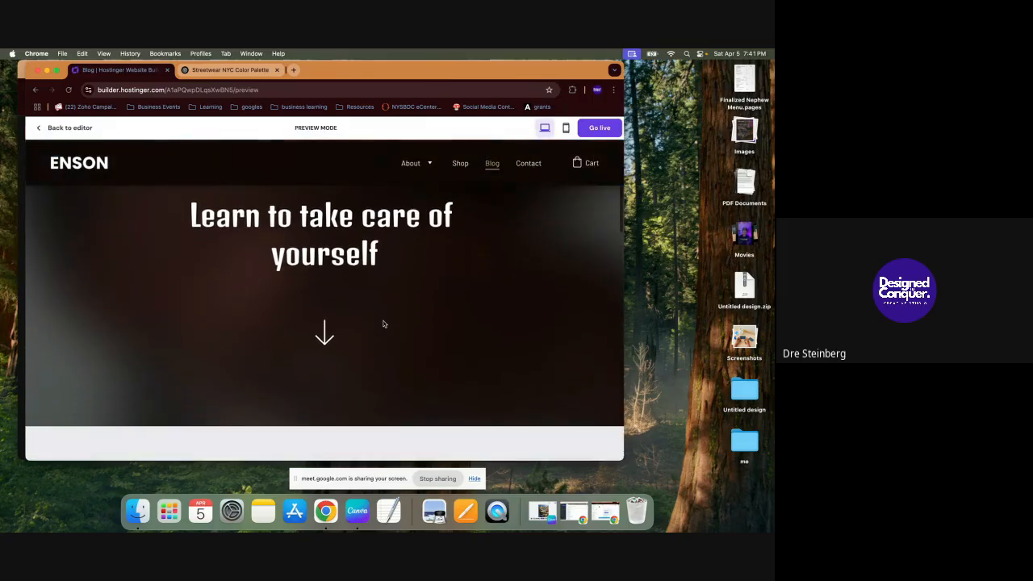
{"action": "scroll", "coordinate": [384, 324], "scroll_direction": "down", "scroll_amount": 6}
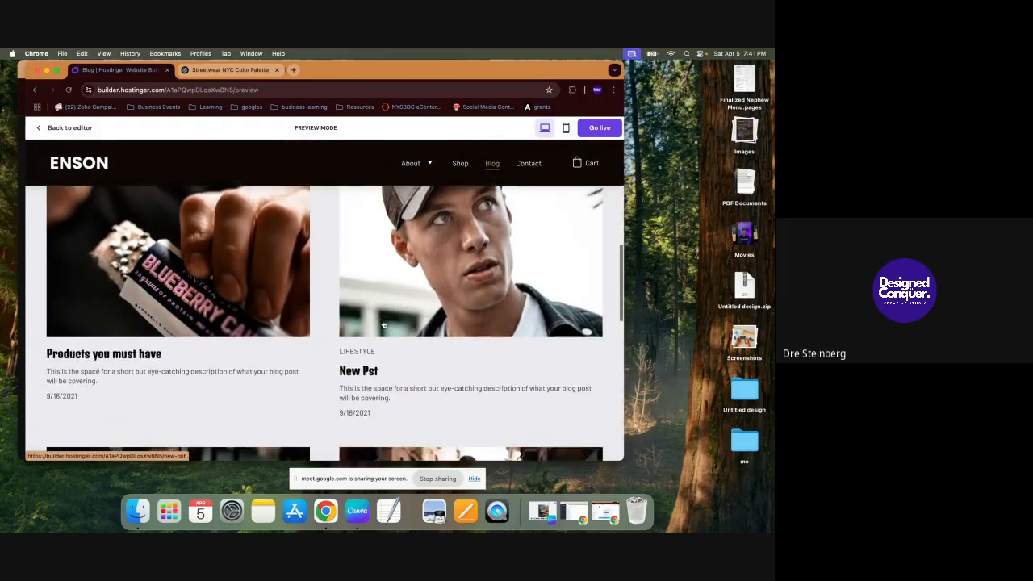
{"action": "scroll", "coordinate": [383, 323], "scroll_direction": "down", "scroll_amount": 2}
{"action": "mouse_move", "coordinate": [430, 164]}
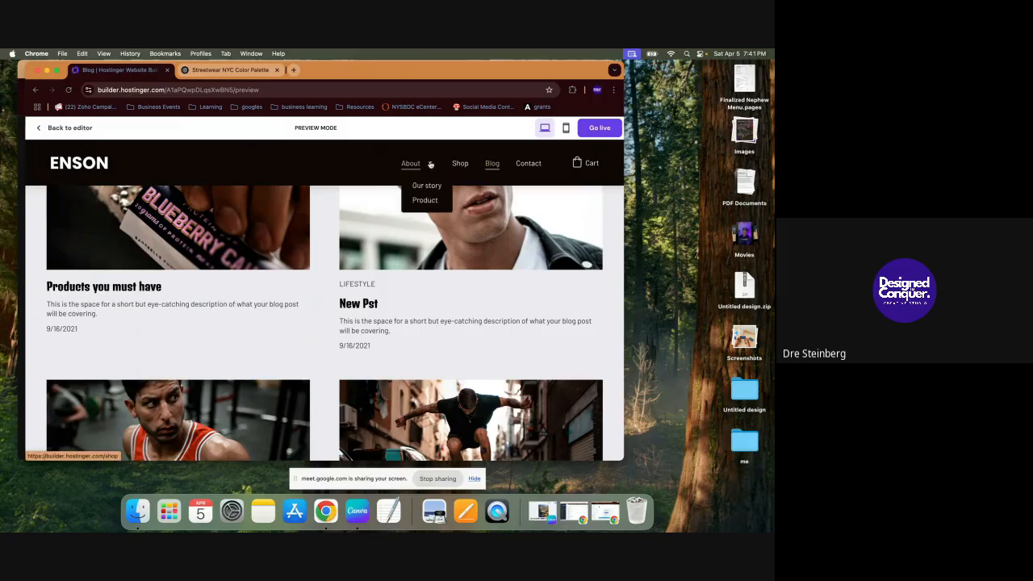
Step: Go to the home page in the preview and look through its hero, about and product sections
{"action": "left_click", "coordinate": [101, 167]}
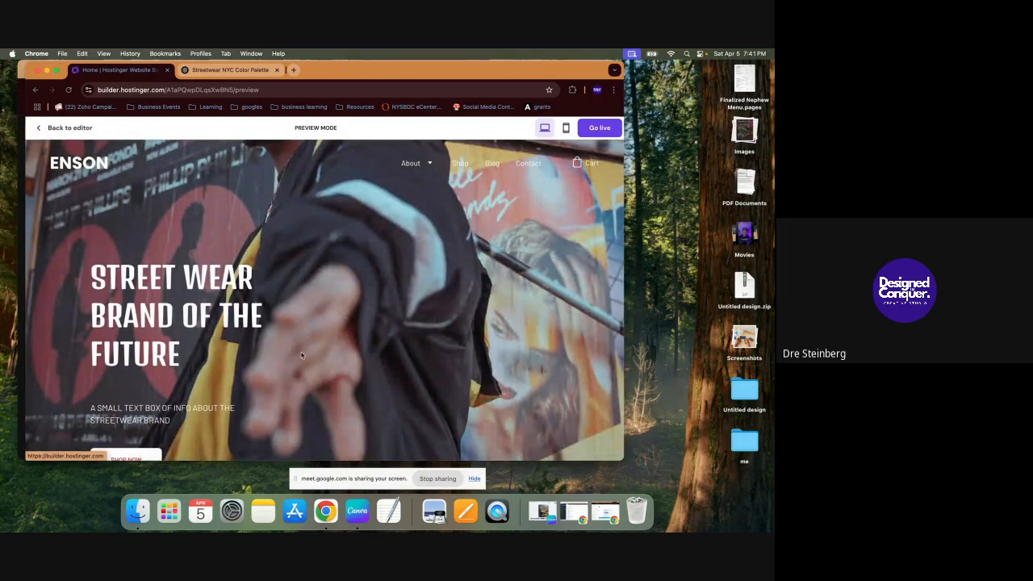
{"action": "scroll", "coordinate": [159, 313], "scroll_direction": "down", "scroll_amount": 5}
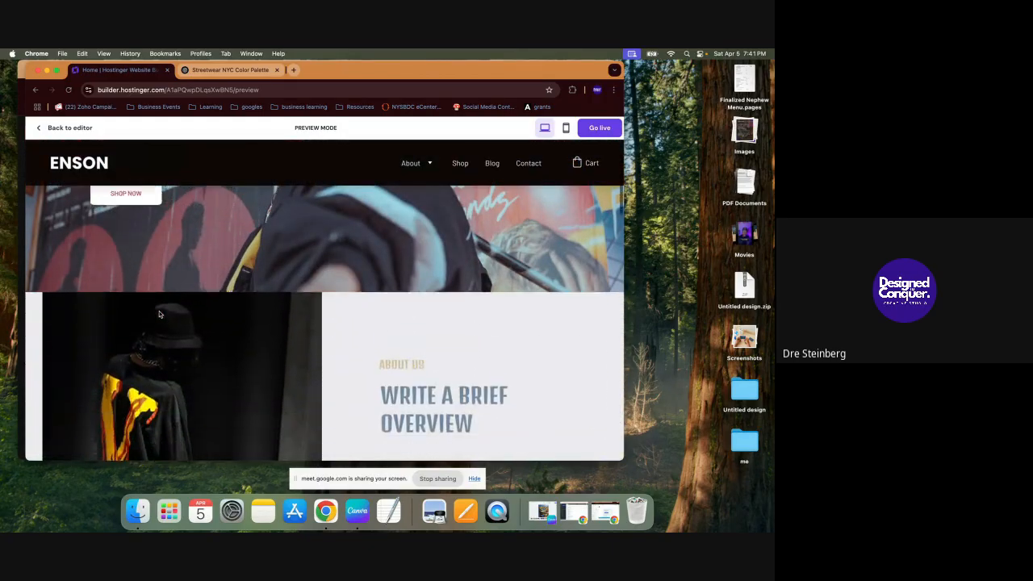
{"action": "scroll", "coordinate": [159, 314], "scroll_direction": "down", "scroll_amount": 5}
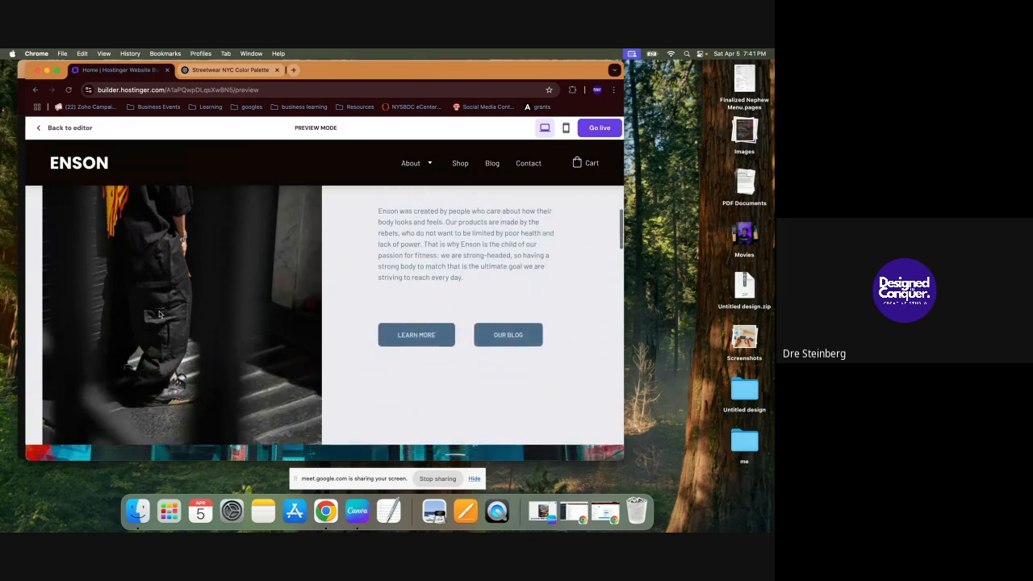
{"action": "scroll", "coordinate": [159, 313], "scroll_direction": "down", "scroll_amount": 5}
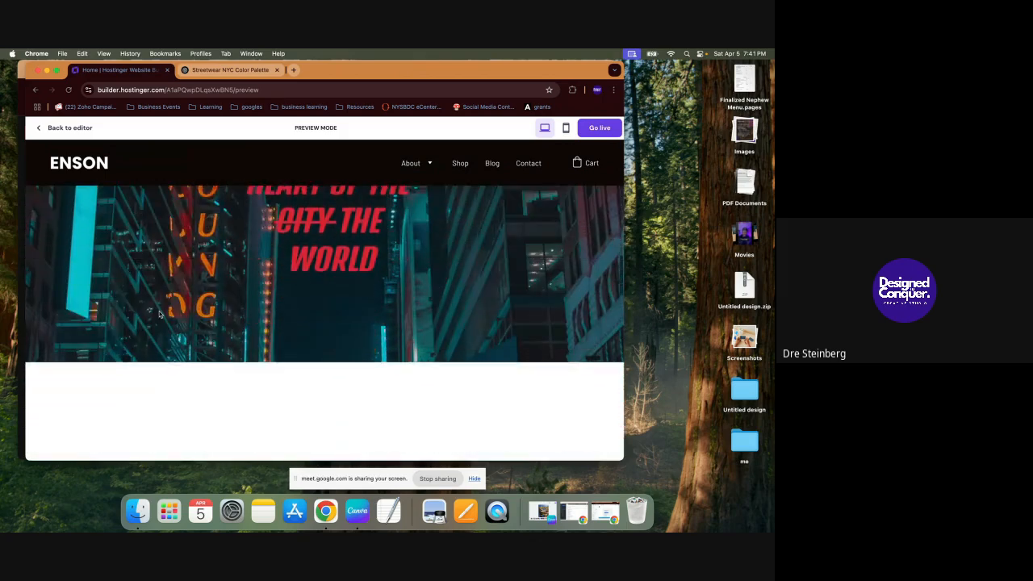
{"action": "scroll", "coordinate": [159, 314], "scroll_direction": "down", "scroll_amount": 5}
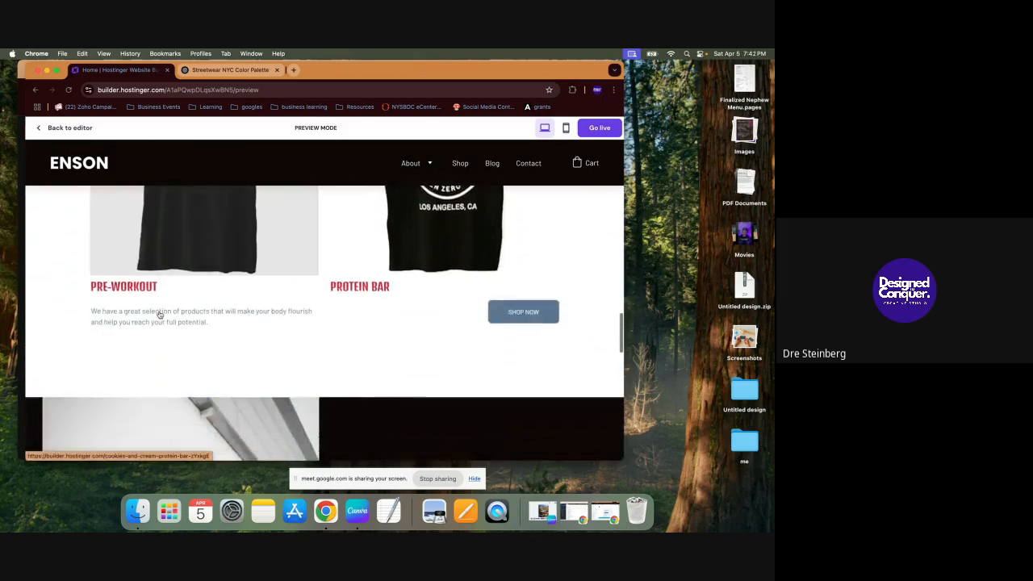
{"action": "scroll", "coordinate": [159, 314], "scroll_direction": "down", "scroll_amount": 2}
{"action": "scroll", "coordinate": [159, 314], "scroll_direction": "up", "scroll_amount": 20}
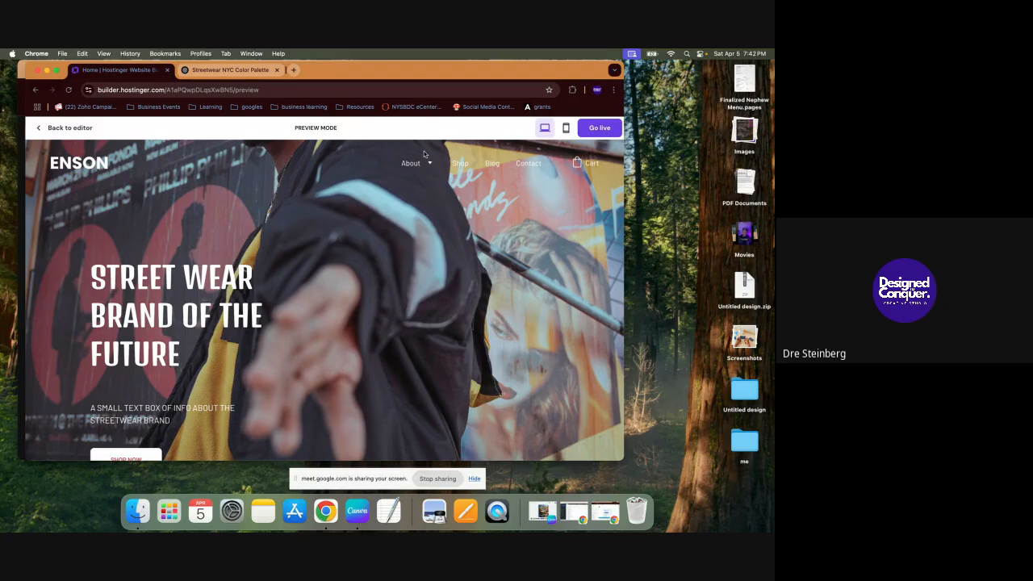
Step: Open the Product page in the preview and check its hero and "Our products" sections
{"action": "mouse_move", "coordinate": [425, 164]}
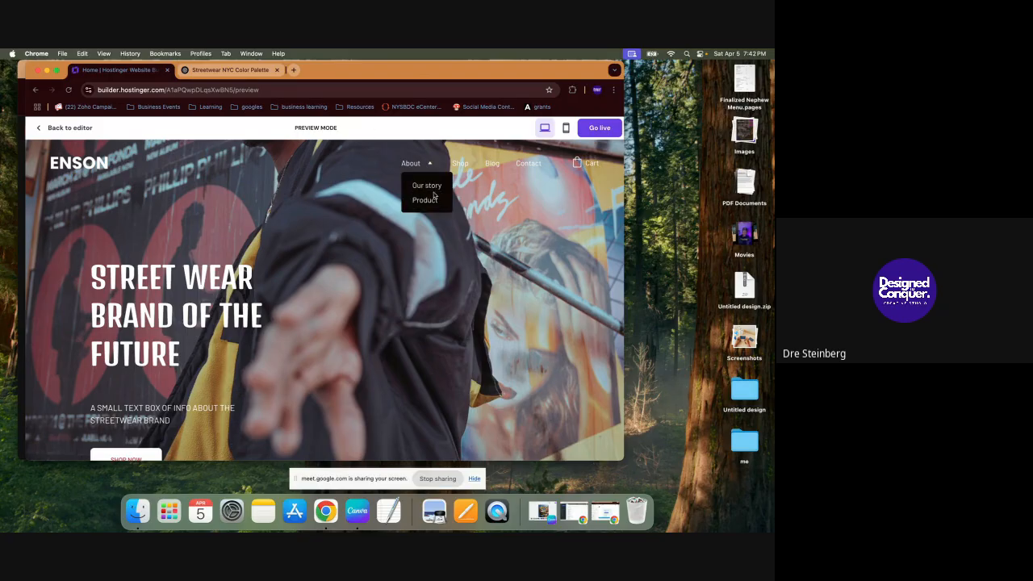
{"action": "left_click", "coordinate": [426, 199]}
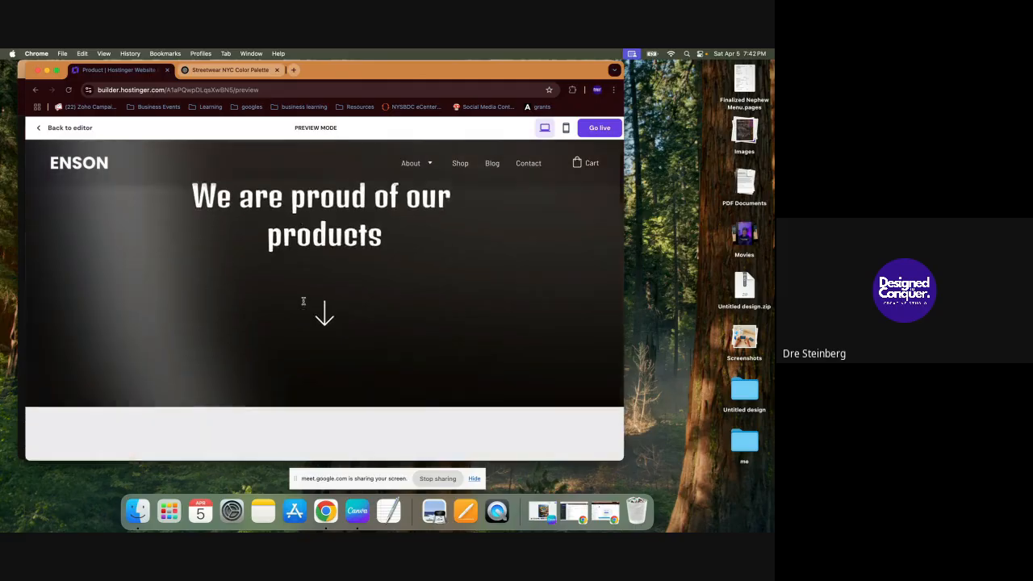
{"action": "scroll", "coordinate": [303, 301], "scroll_direction": "down", "scroll_amount": 5}
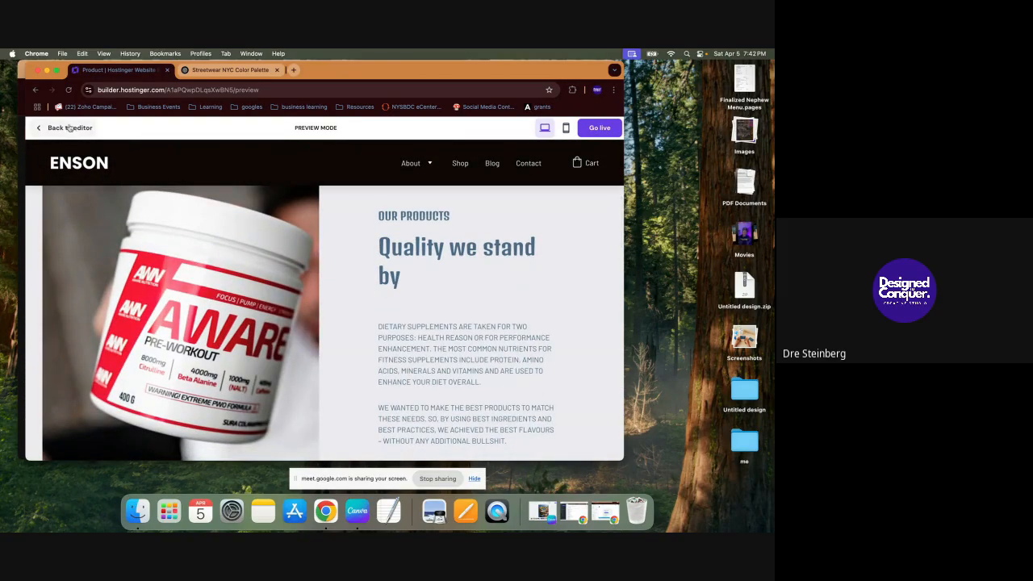
Step: Return to the editor and look over the Product page's sections down to the product benefits
{"action": "left_click", "coordinate": [69, 128]}
{"action": "scroll", "coordinate": [330, 364], "scroll_direction": "down", "scroll_amount": 5}
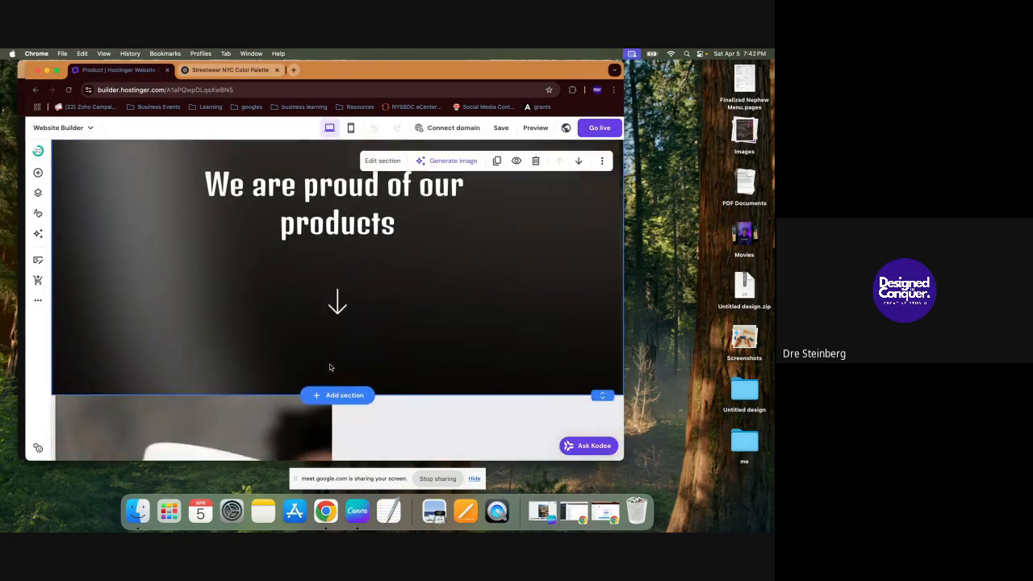
{"action": "scroll", "coordinate": [413, 357], "scroll_direction": "down", "scroll_amount": 5}
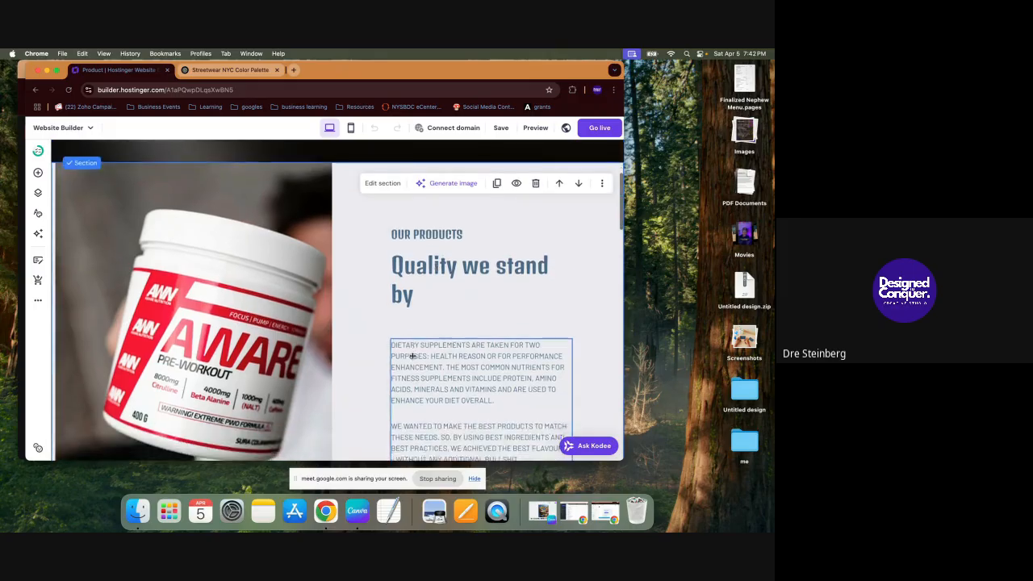
{"action": "scroll", "coordinate": [413, 358], "scroll_direction": "down", "scroll_amount": 3}
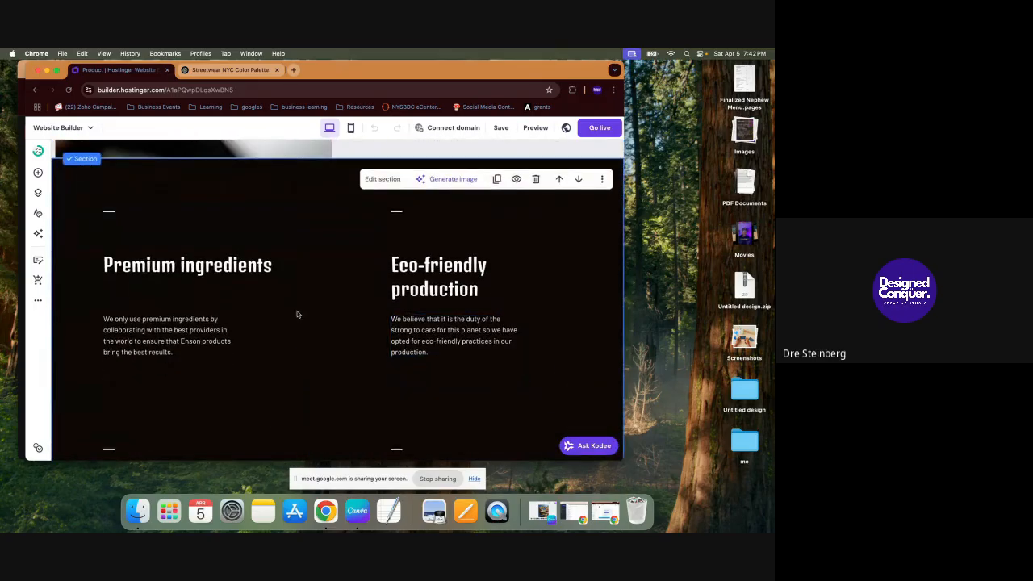
{"action": "scroll", "coordinate": [313, 346], "scroll_direction": "down", "scroll_amount": 6}
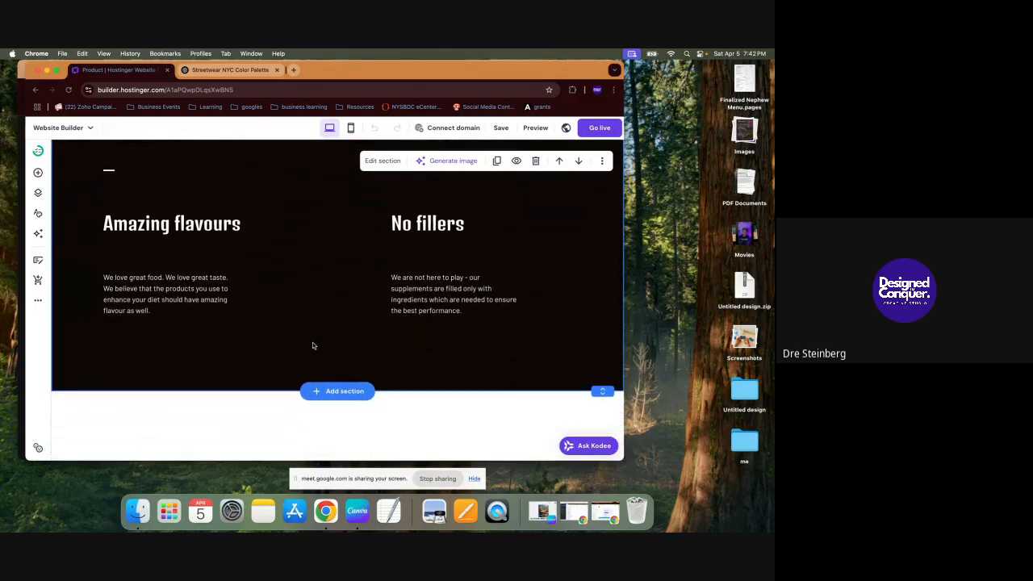
{"action": "scroll", "coordinate": [307, 230], "scroll_direction": "up", "scroll_amount": 4}
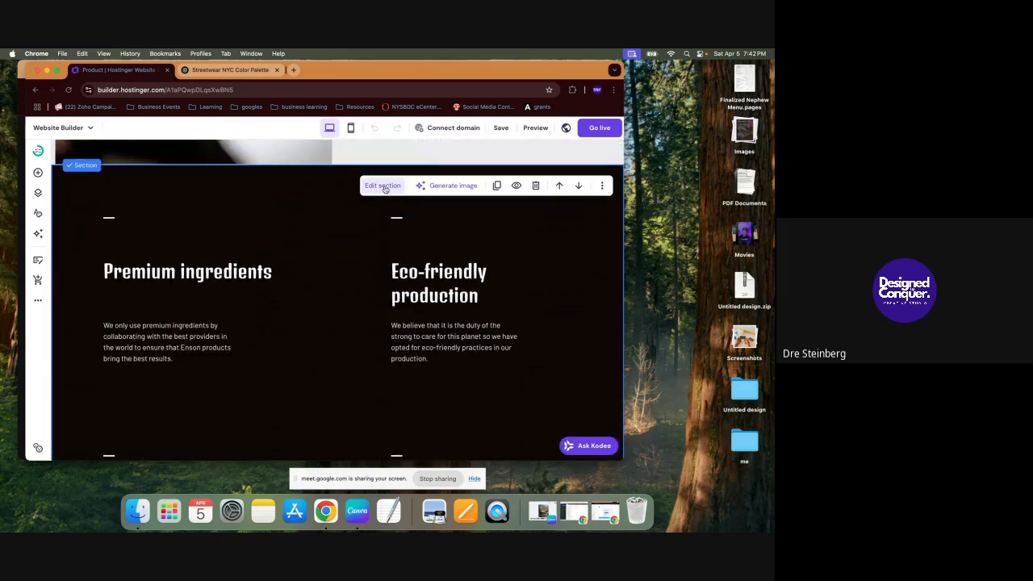
Step: Try the red website color #d72638 as the background of the product benefits section
{"action": "left_click", "coordinate": [384, 186]}
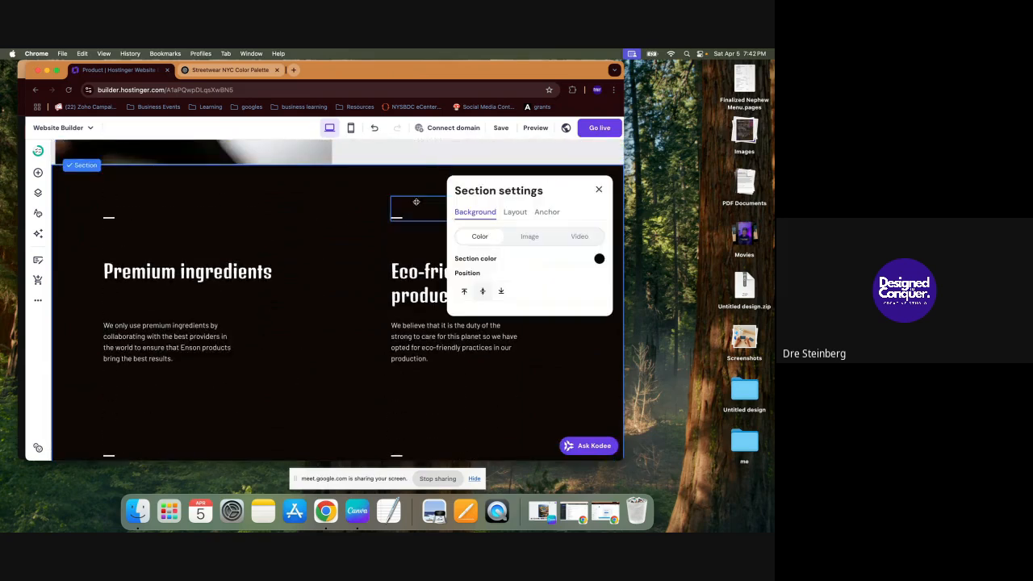
{"action": "left_click", "coordinate": [598, 260]}
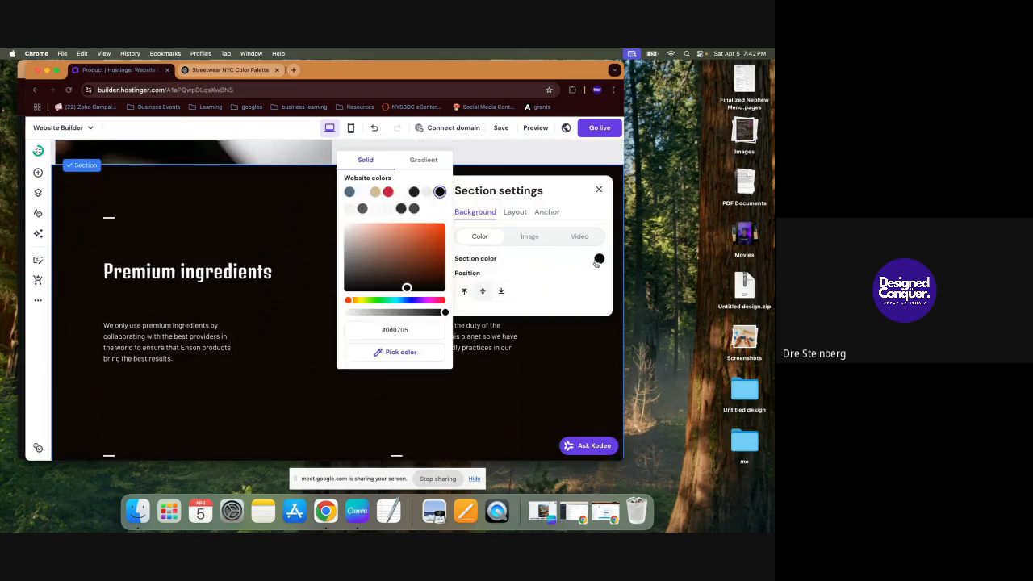
{"action": "left_click", "coordinate": [427, 192]}
{"action": "left_click", "coordinate": [387, 193]}
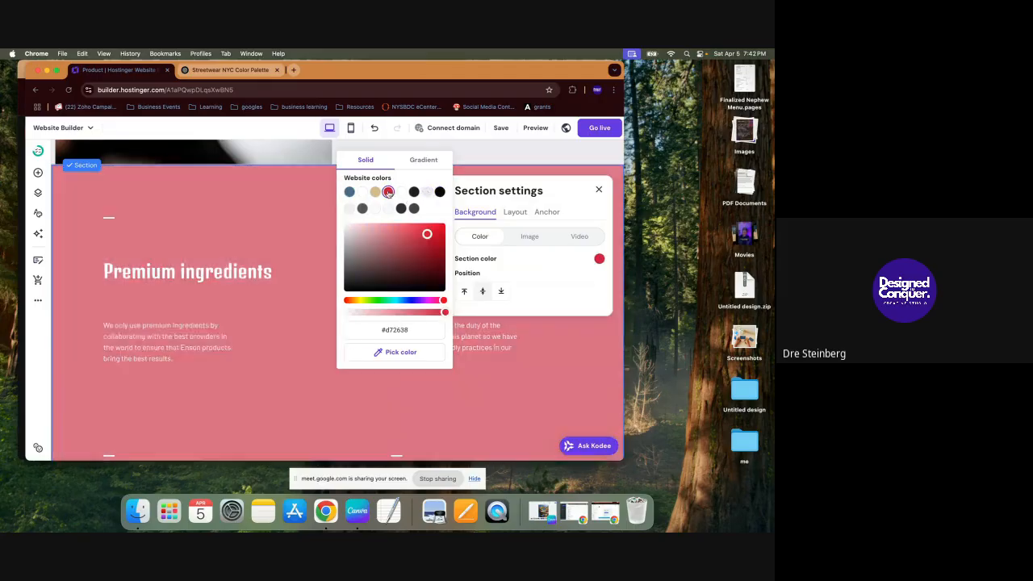
Step: Switch the product benefits section's background to video and turn on the fixed background
{"action": "left_click", "coordinate": [588, 236]}
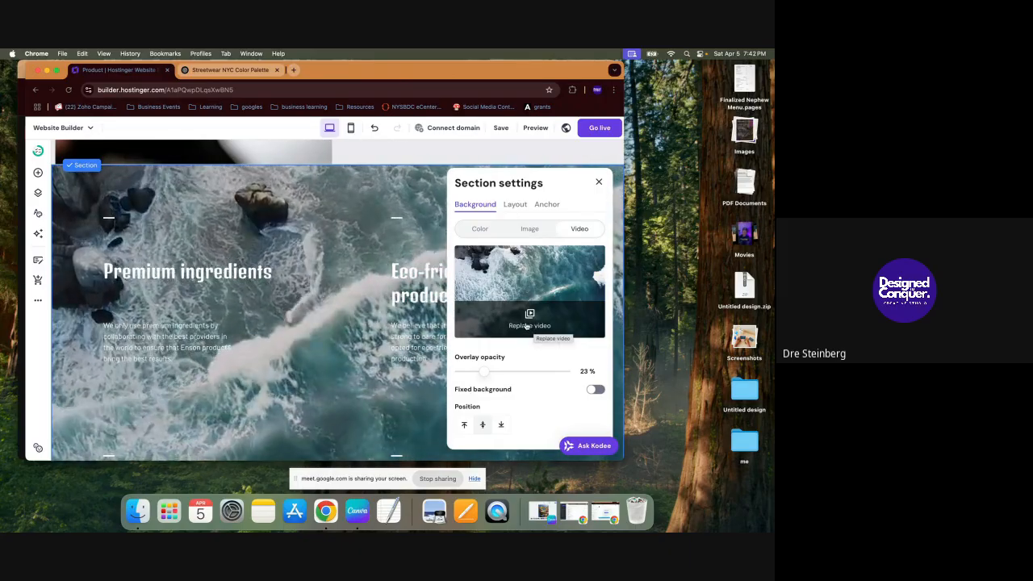
{"action": "left_click", "coordinate": [595, 389]}
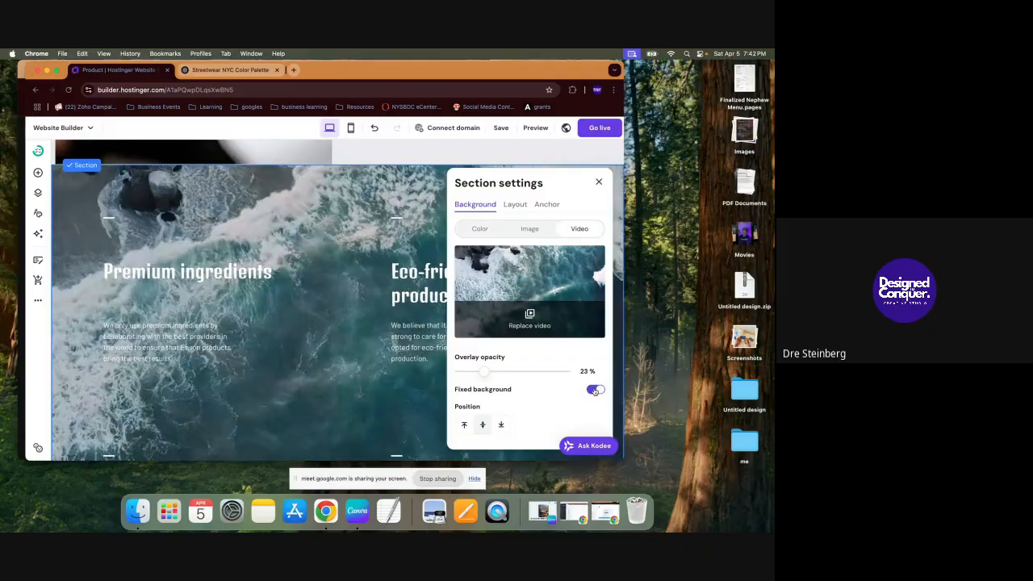
Step: Search the video library for "streetwear" to replace the background video and browse the clips
{"action": "left_click", "coordinate": [548, 334]}
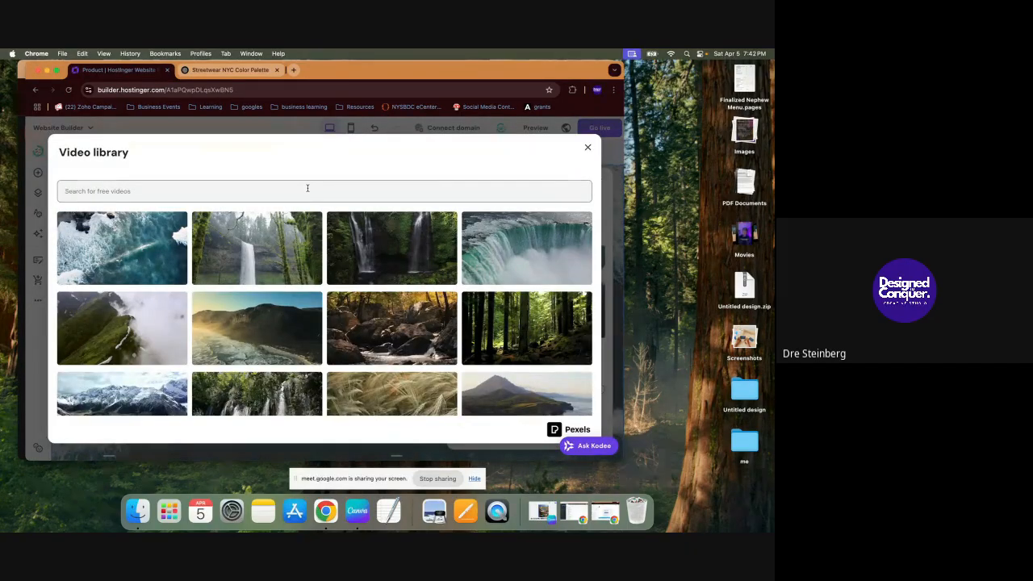
{"action": "left_click", "coordinate": [307, 191]}
{"action": "type", "text": "streetwear"}
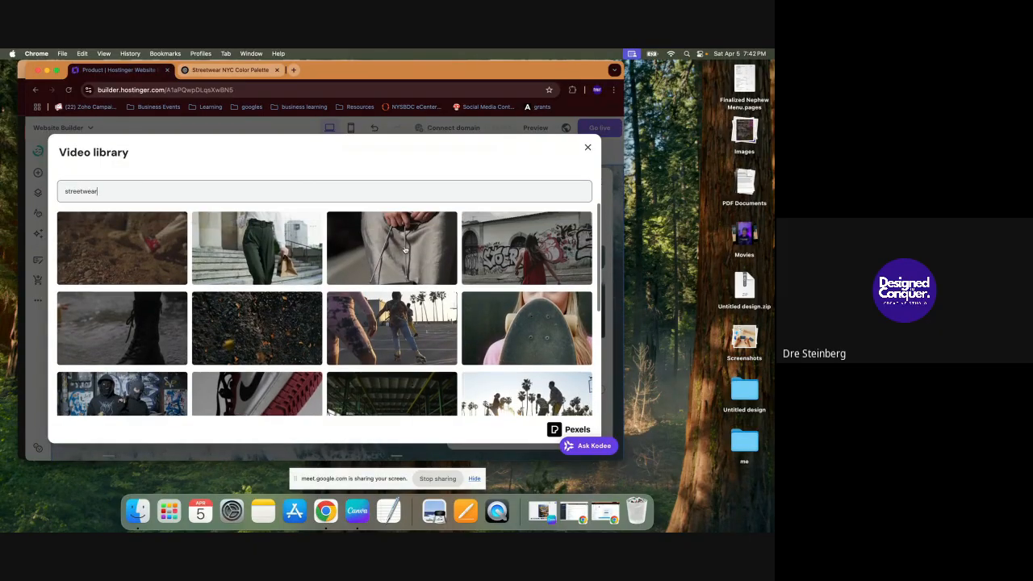
{"action": "scroll", "coordinate": [403, 250], "scroll_direction": "down", "scroll_amount": 2}
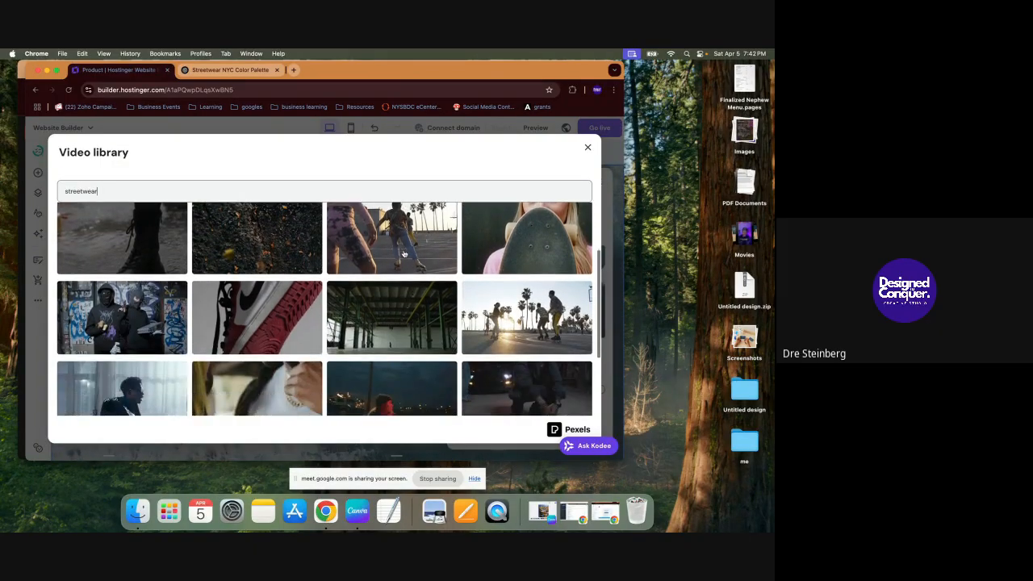
{"action": "scroll", "coordinate": [162, 323], "scroll_direction": "down", "scroll_amount": 1}
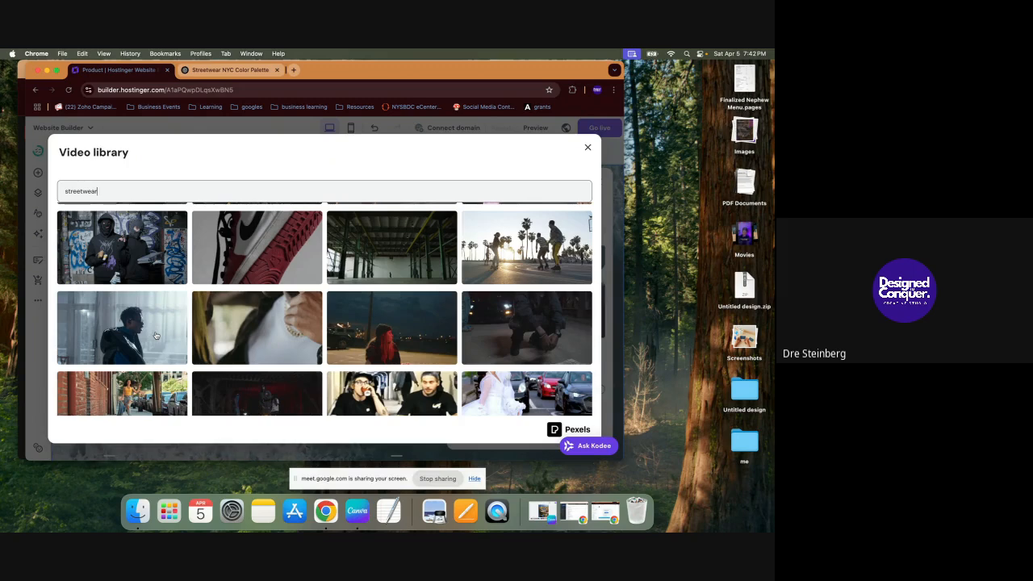
{"action": "scroll", "coordinate": [156, 335], "scroll_direction": "down", "scroll_amount": 1}
{"action": "scroll", "coordinate": [156, 335], "scroll_direction": "down", "scroll_amount": 2}
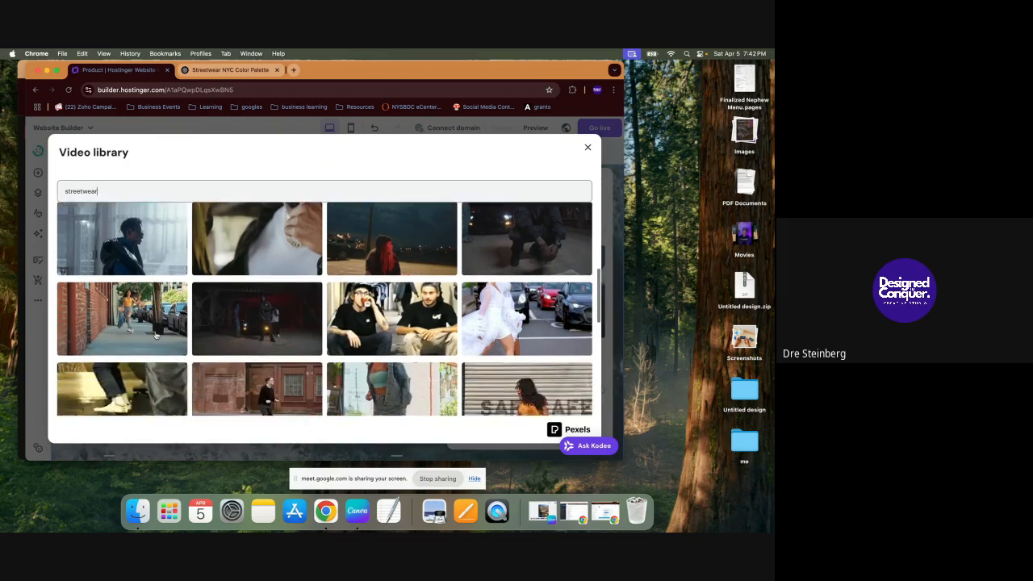
{"action": "scroll", "coordinate": [156, 335], "scroll_direction": "down", "scroll_amount": 2}
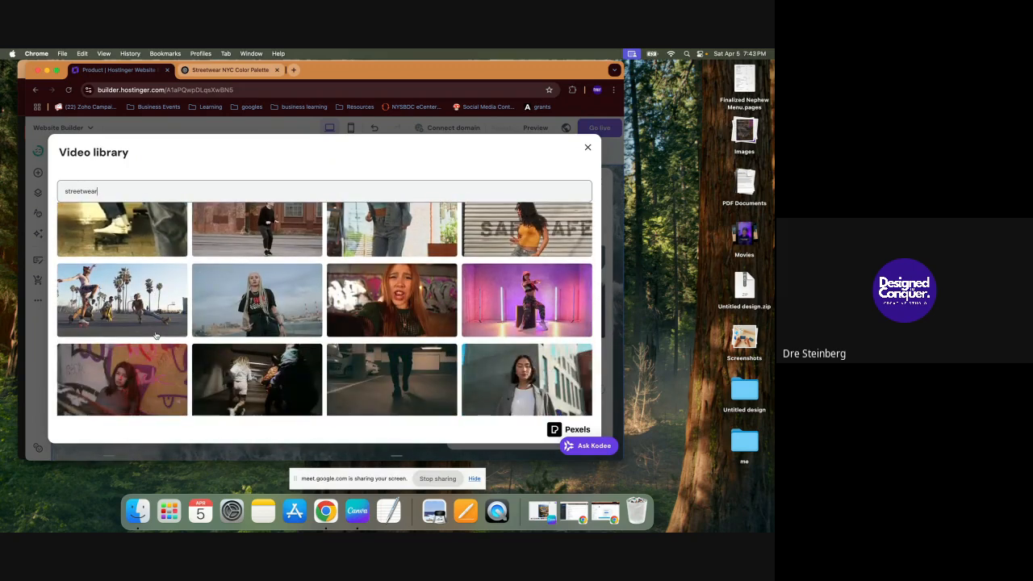
{"action": "scroll", "coordinate": [156, 335], "scroll_direction": "down", "scroll_amount": 1}
{"action": "scroll", "coordinate": [156, 335], "scroll_direction": "down", "scroll_amount": 1}
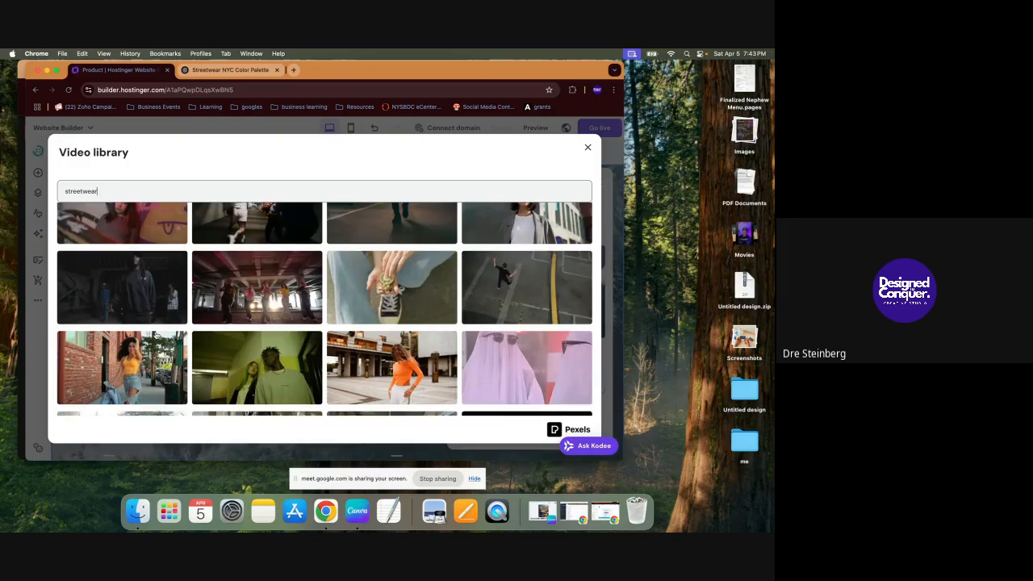
{"action": "scroll", "coordinate": [156, 335], "scroll_direction": "up", "scroll_amount": 15}
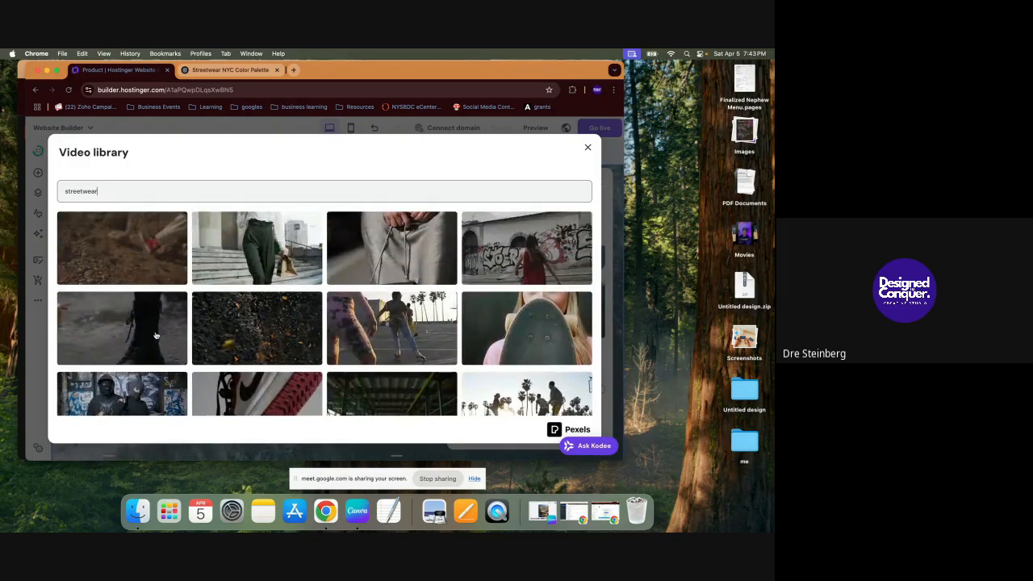
{"action": "scroll", "coordinate": [251, 390], "scroll_direction": "down", "scroll_amount": 1}
Step: Preview the red sneaker, handbag and black T-shirt clips, returning to the video list after each
{"action": "left_click", "coordinate": [251, 390]}
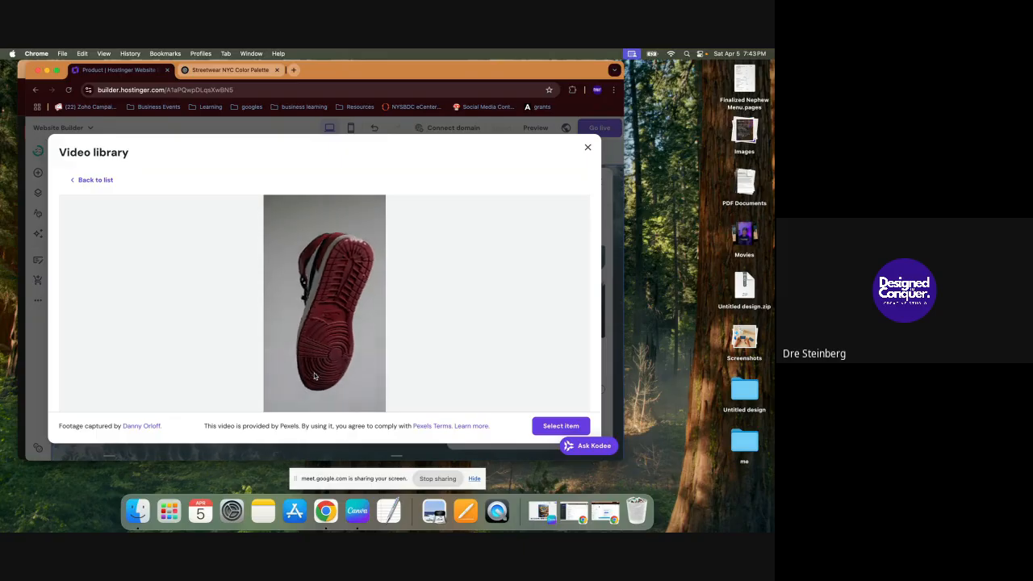
{"action": "left_click", "coordinate": [91, 179]}
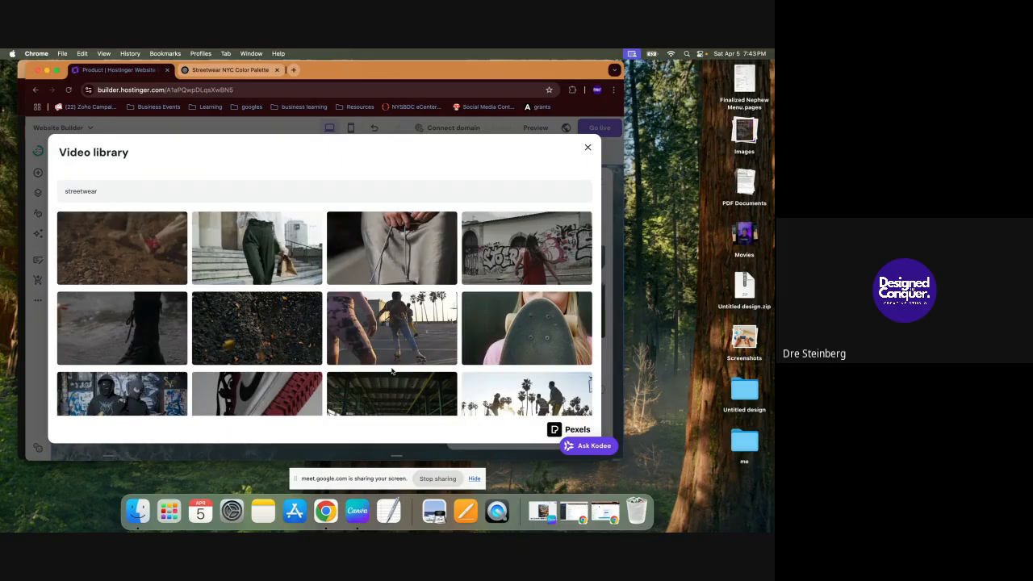
{"action": "left_click", "coordinate": [415, 268]}
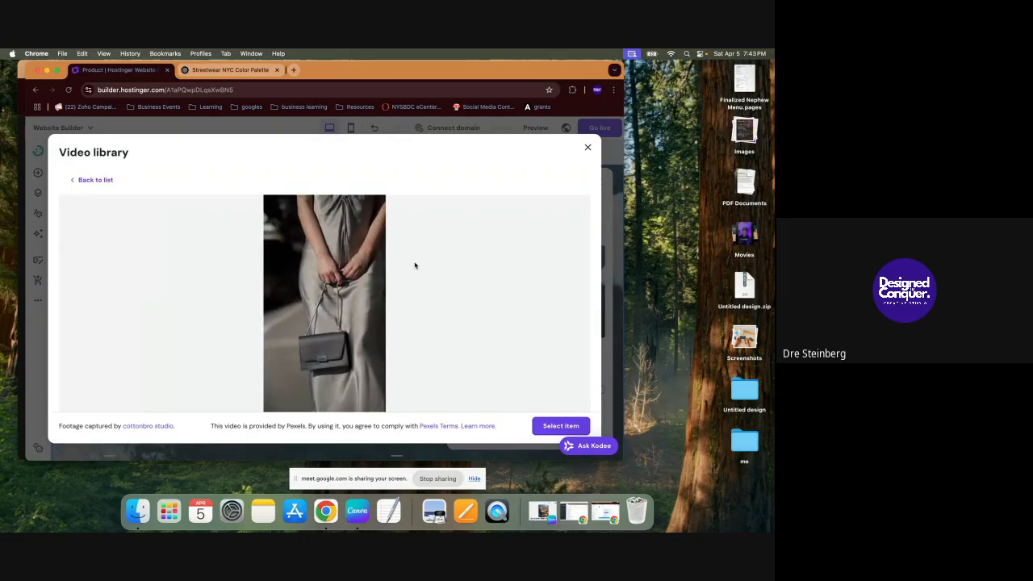
{"action": "left_click", "coordinate": [106, 182]}
{"action": "left_click", "coordinate": [113, 191]}
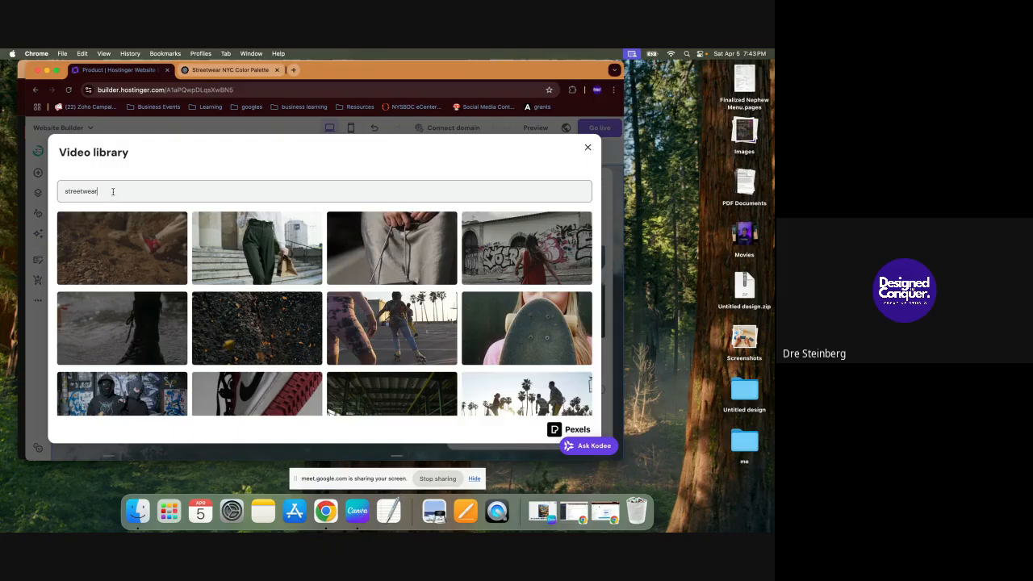
{"action": "scroll", "coordinate": [133, 232], "scroll_direction": "down", "scroll_amount": 10}
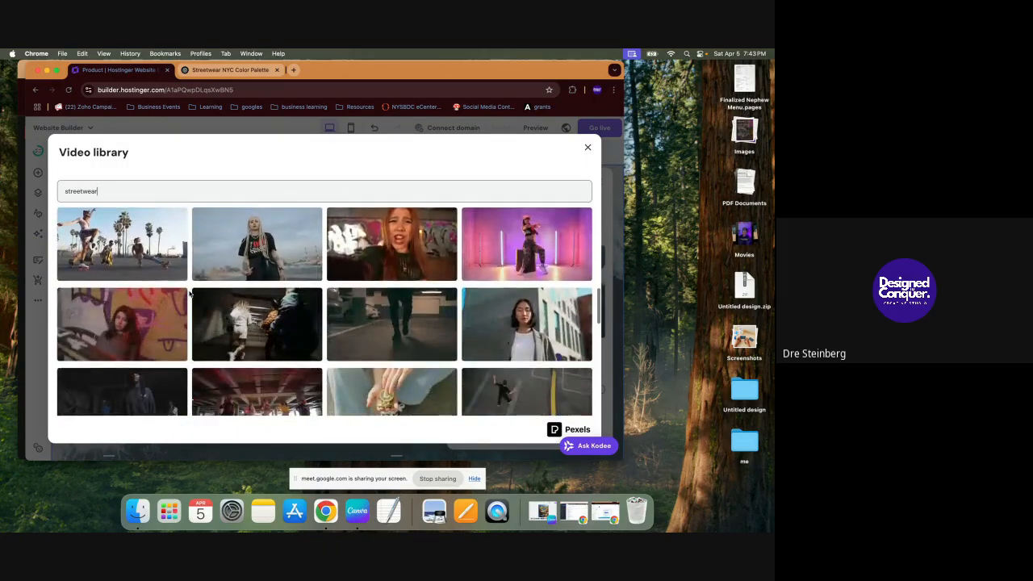
{"action": "left_click", "coordinate": [310, 252]}
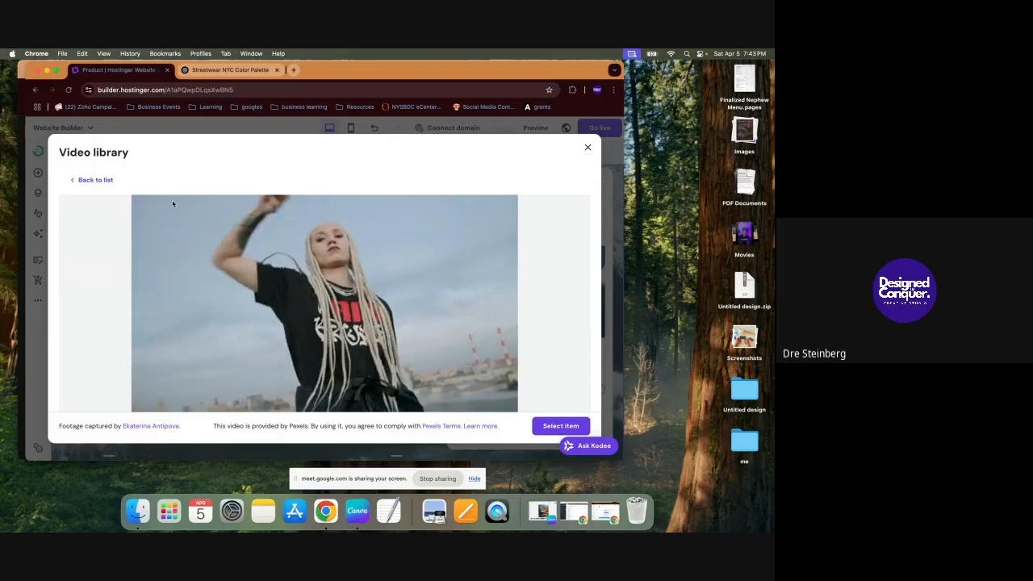
{"action": "left_click", "coordinate": [93, 179]}
{"action": "scroll", "coordinate": [338, 329], "scroll_direction": "down", "scroll_amount": 1}
{"action": "scroll", "coordinate": [338, 328], "scroll_direction": "down", "scroll_amount": 5}
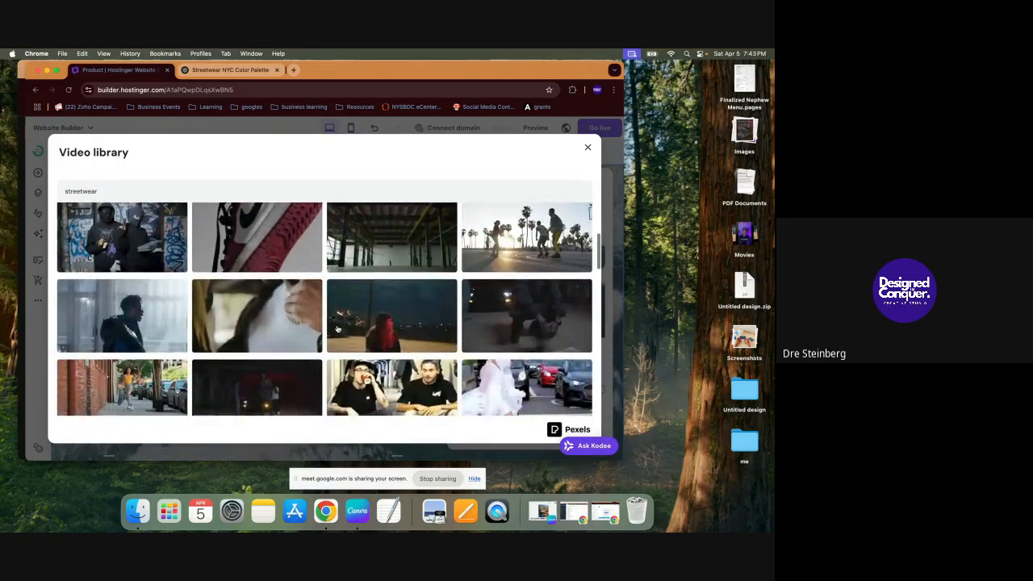
Step: Search the video library for "fashion" and browse through the clips for a suitable background
{"action": "double_click", "coordinate": [113, 190]}
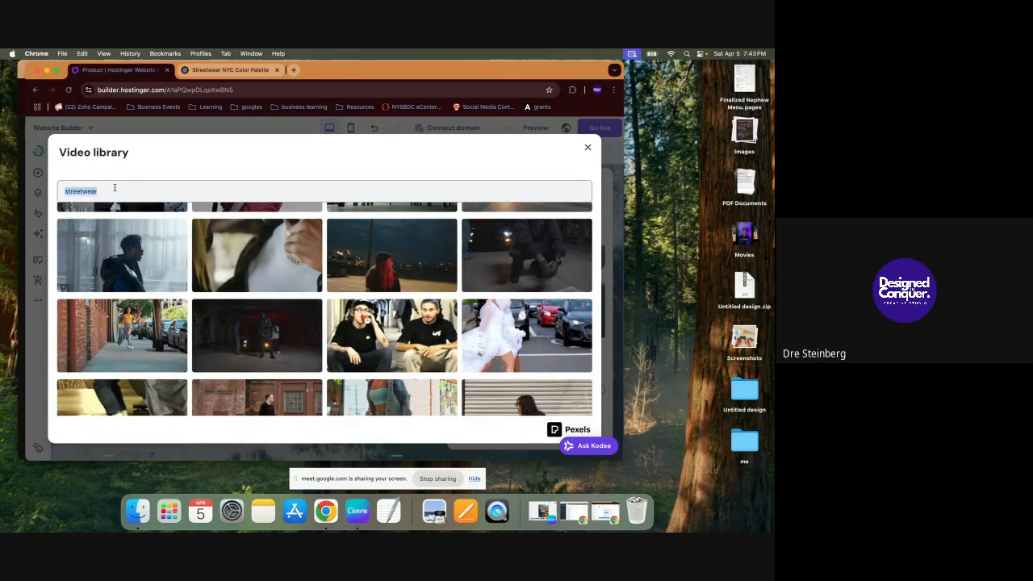
{"action": "type", "text": "fashi"}
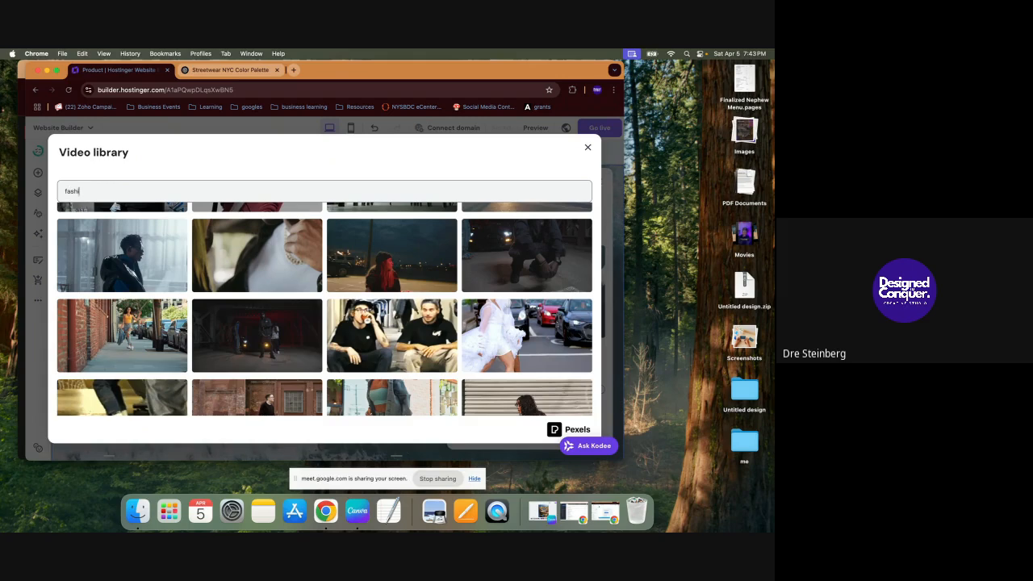
{"action": "type", "text": "pp"}
{"action": "key", "text": "BackSpace"}
{"action": "key", "text": "BackSpace"}
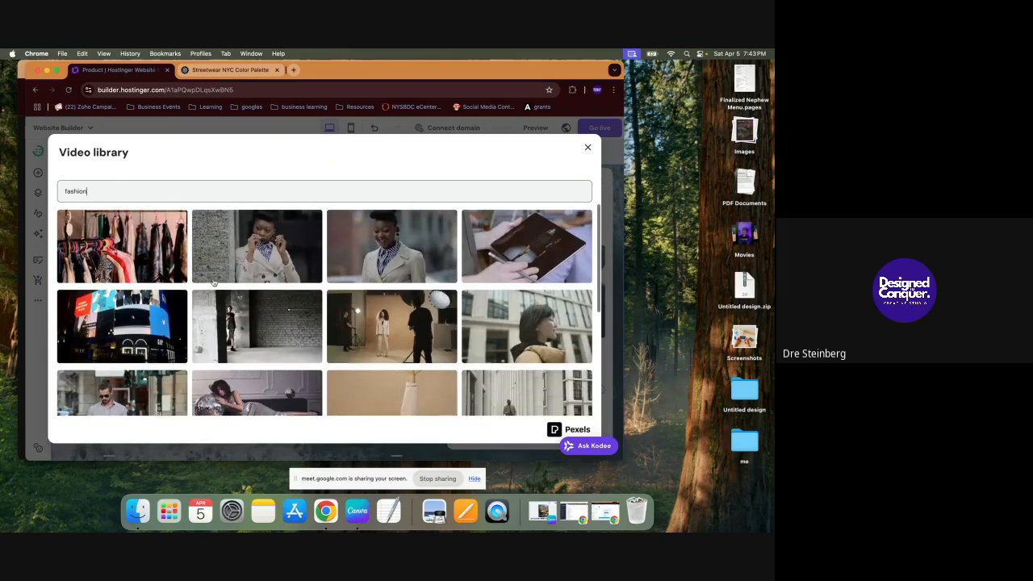
{"action": "scroll", "coordinate": [213, 282], "scroll_direction": "down", "scroll_amount": 2}
{"action": "scroll", "coordinate": [213, 282], "scroll_direction": "down", "scroll_amount": 1}
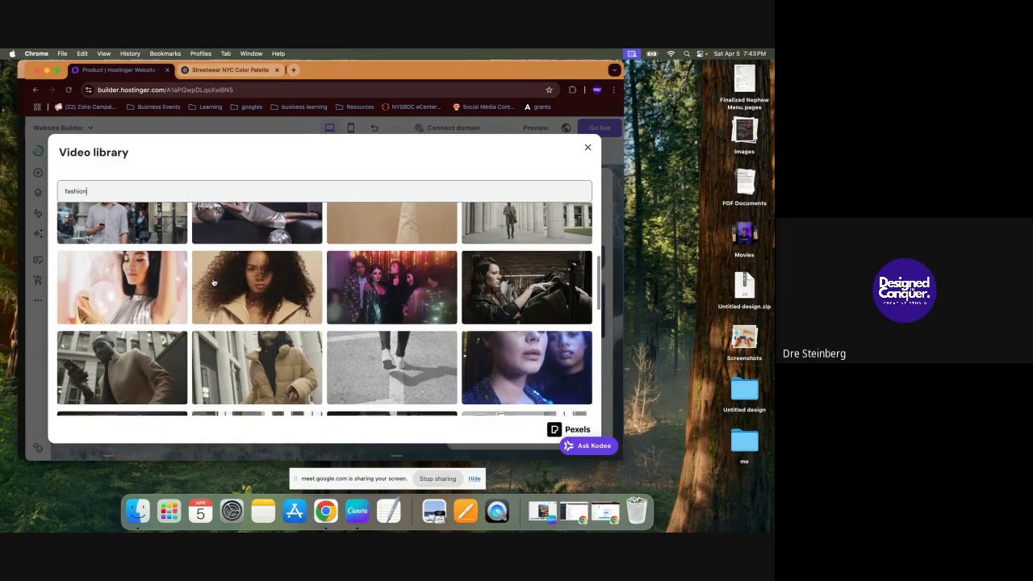
{"action": "scroll", "coordinate": [212, 389], "scroll_direction": "down", "scroll_amount": 5}
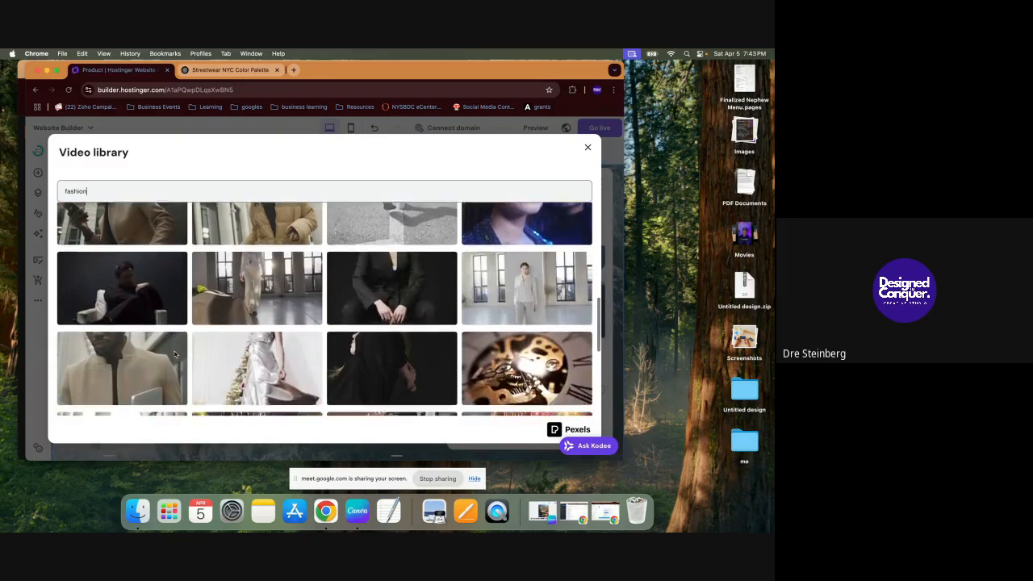
{"action": "scroll", "coordinate": [174, 355], "scroll_direction": "down", "scroll_amount": 6}
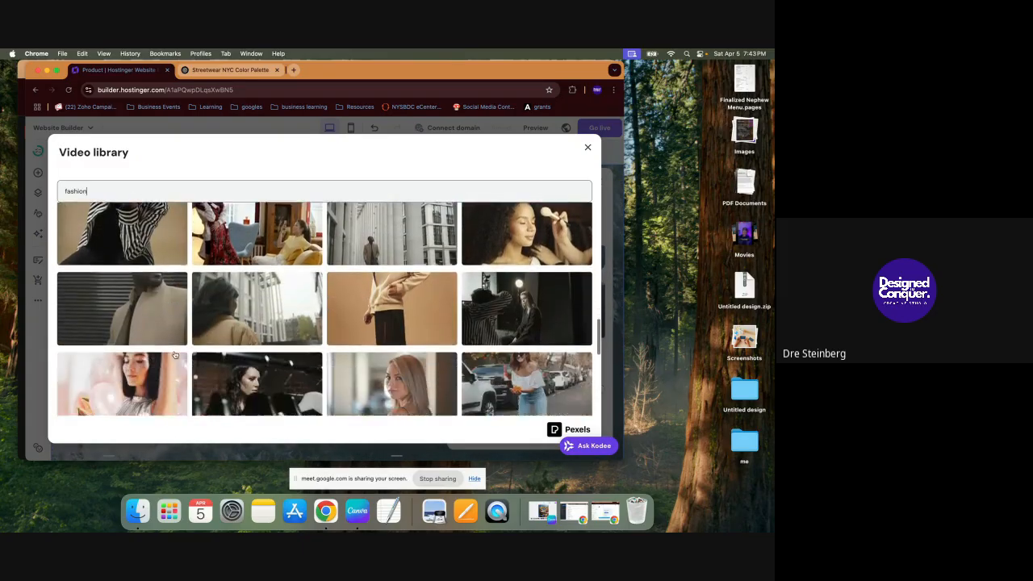
{"action": "scroll", "coordinate": [174, 355], "scroll_direction": "down", "scroll_amount": 4}
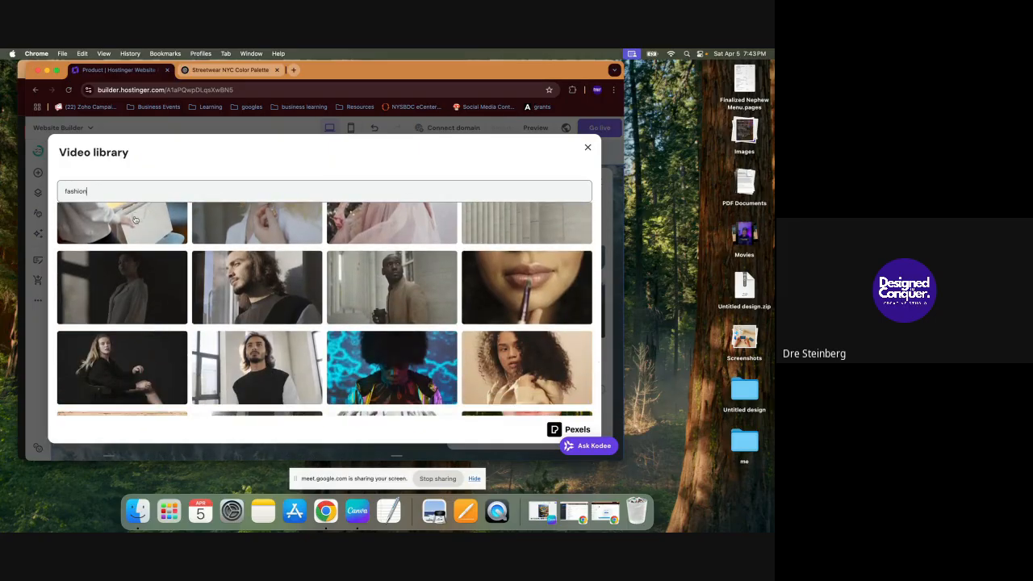
Step: Search the video library for "new york" and preview the street clip with the orange taxi
{"action": "left_click_drag", "start_coordinate": [99, 187], "coordinate": [47, 190]}
{"action": "type", "text": "new york"}
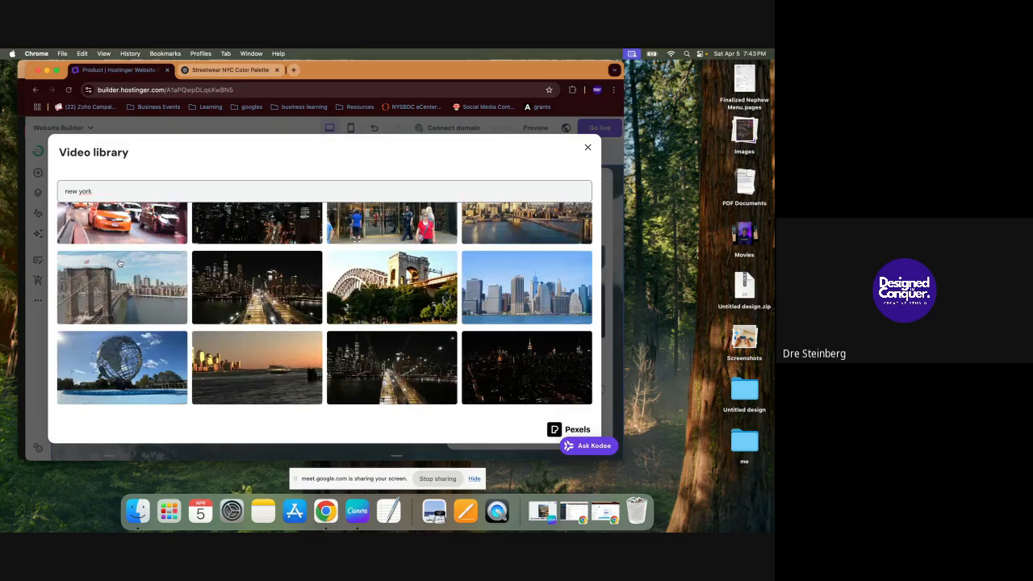
{"action": "scroll", "coordinate": [119, 263], "scroll_direction": "left", "scroll_amount": 3}
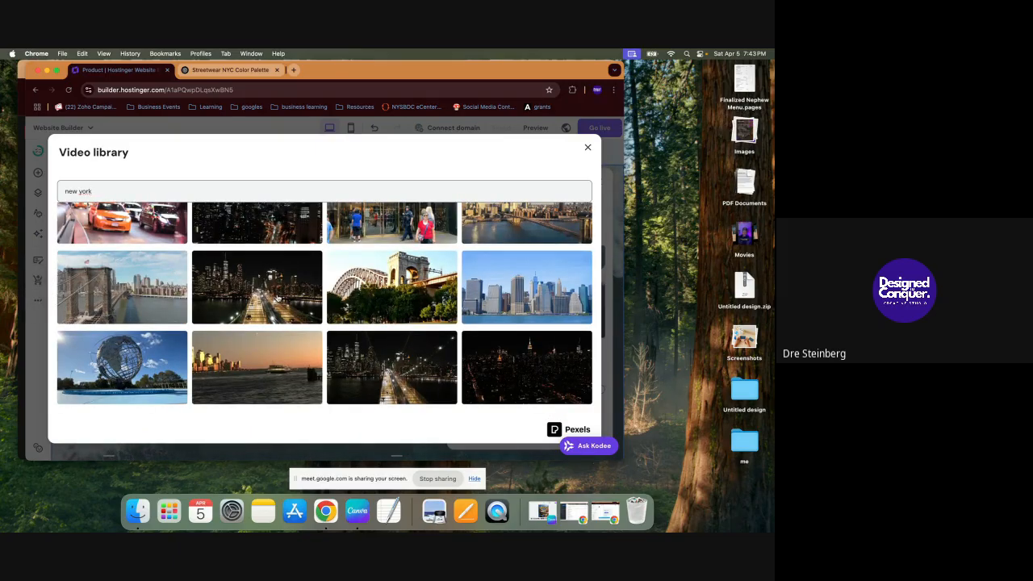
{"action": "left_click", "coordinate": [166, 230]}
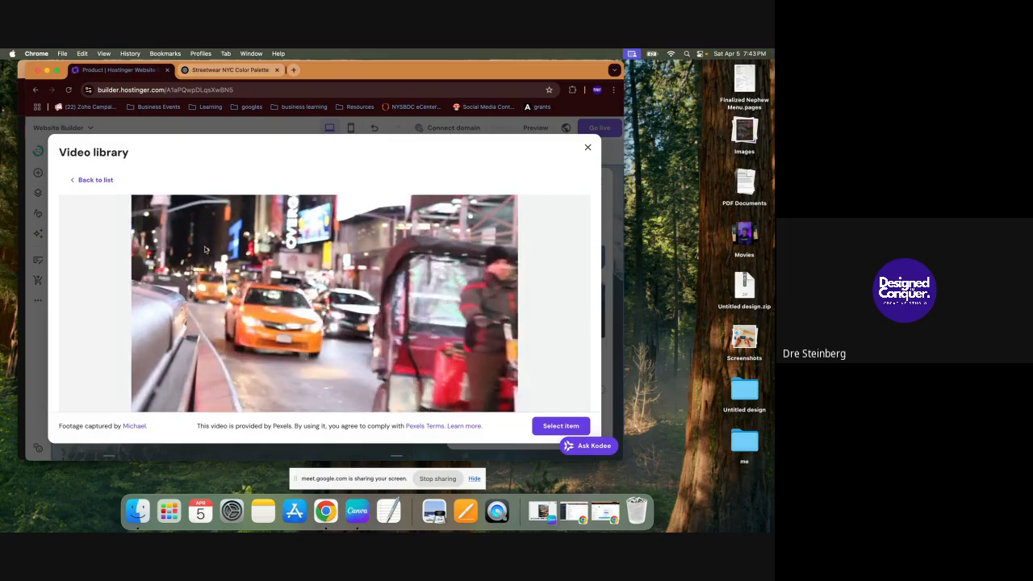
{"action": "left_click", "coordinate": [105, 181]}
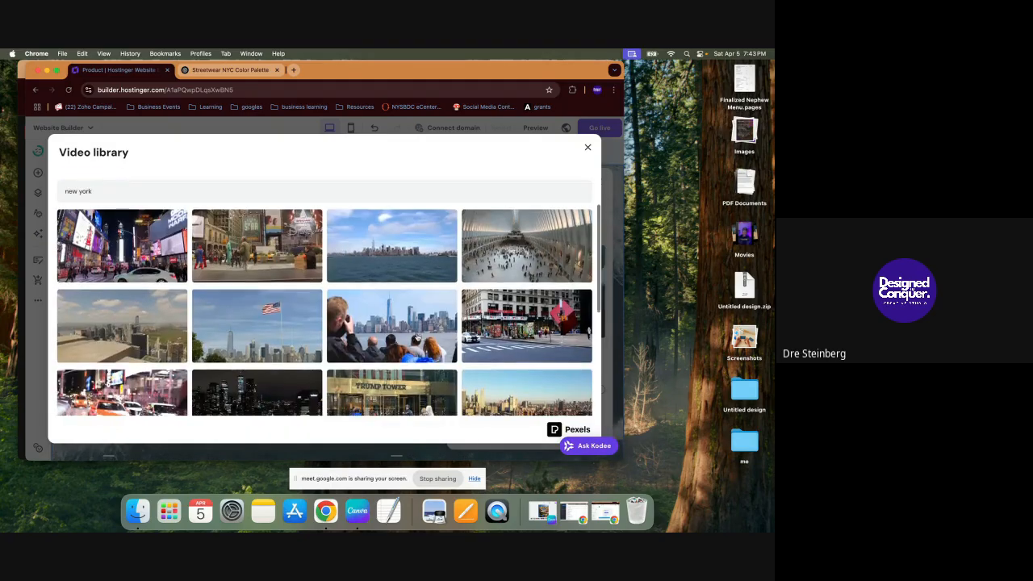
Step: Apply the dark night-time New York skyline clip as the section's background video and close the section settings
{"action": "scroll", "coordinate": [417, 338], "scroll_direction": "down", "scroll_amount": 5}
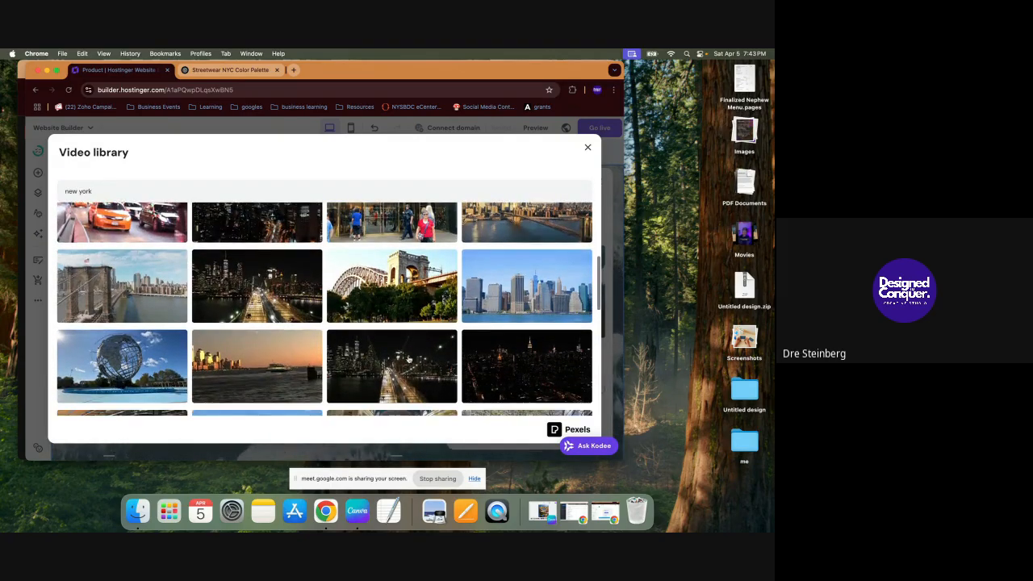
{"action": "scroll", "coordinate": [412, 355], "scroll_direction": "down", "scroll_amount": 3}
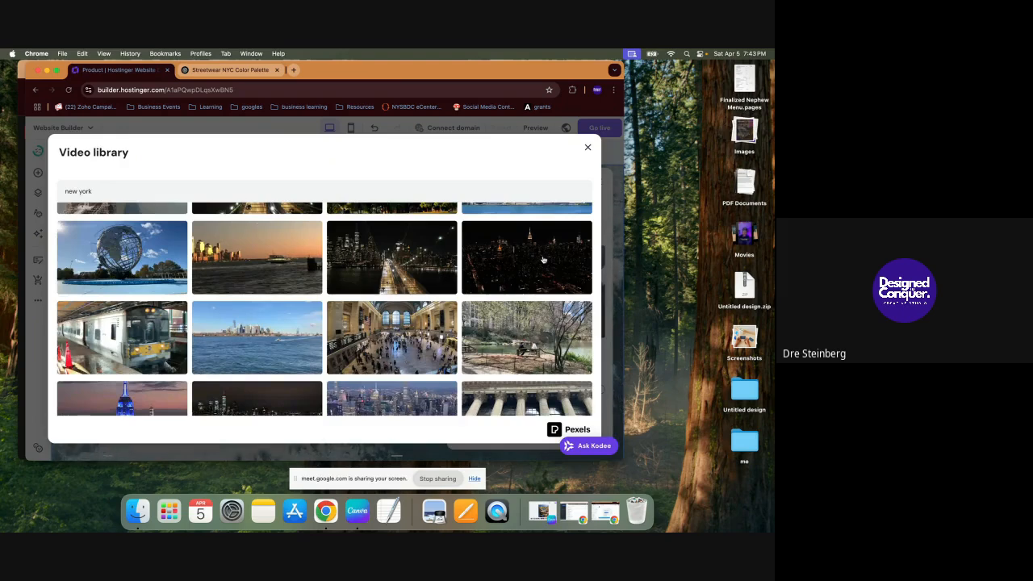
{"action": "left_click", "coordinate": [543, 260]}
{"action": "left_click", "coordinate": [561, 426]}
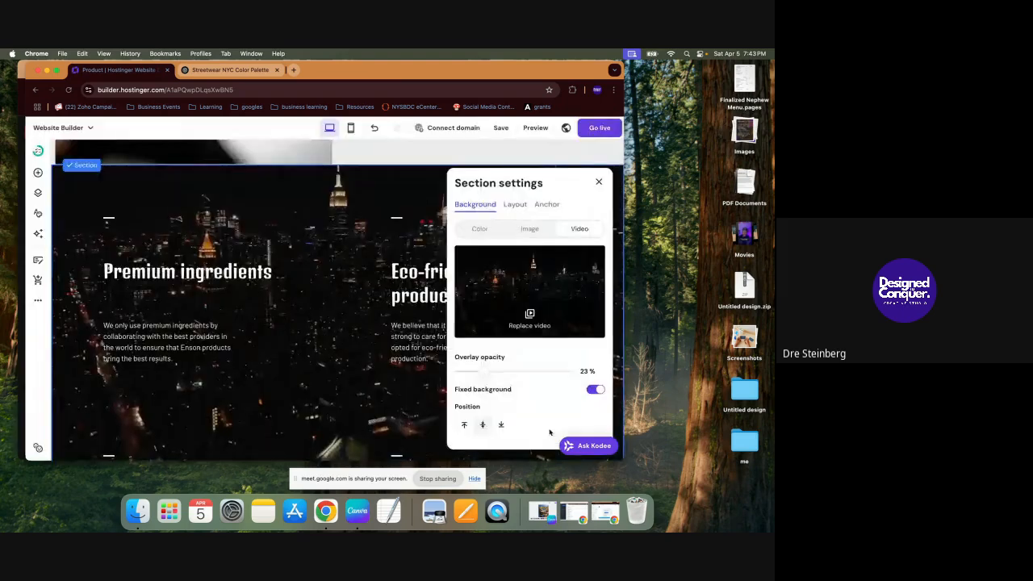
{"action": "left_click", "coordinate": [363, 261]}
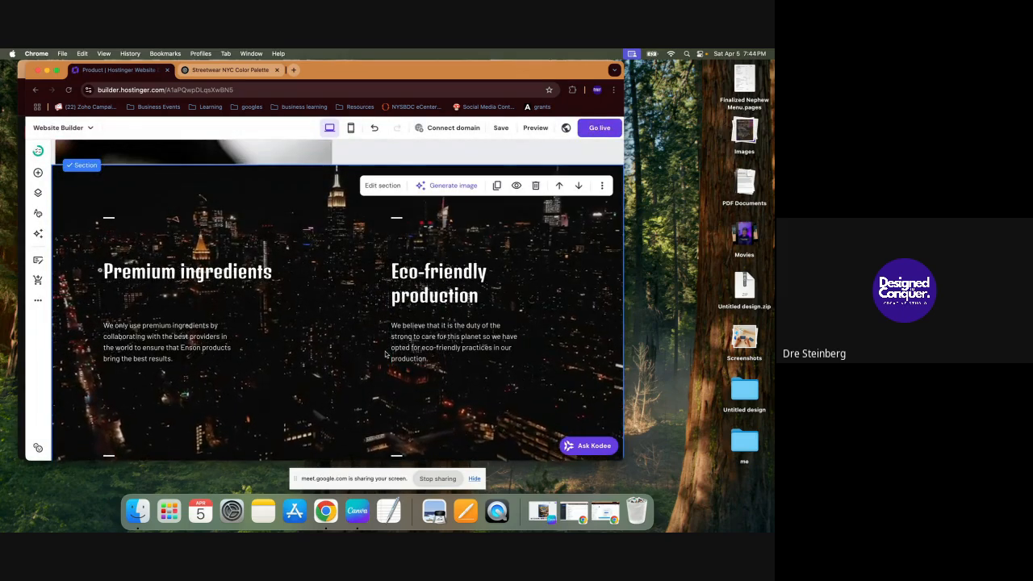
Step: Set the background color of the "Our products" section to the near-black website color #0d0705
{"action": "scroll", "coordinate": [385, 354], "scroll_direction": "down", "scroll_amount": 5}
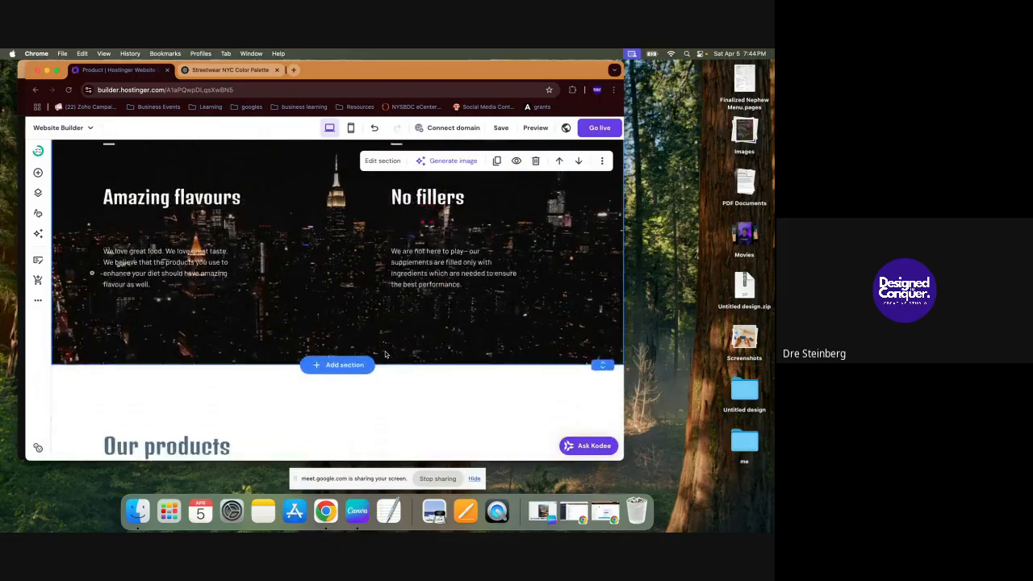
{"action": "scroll", "coordinate": [385, 353], "scroll_direction": "down", "scroll_amount": 3}
{"action": "scroll", "coordinate": [385, 354], "scroll_direction": "up", "scroll_amount": 4}
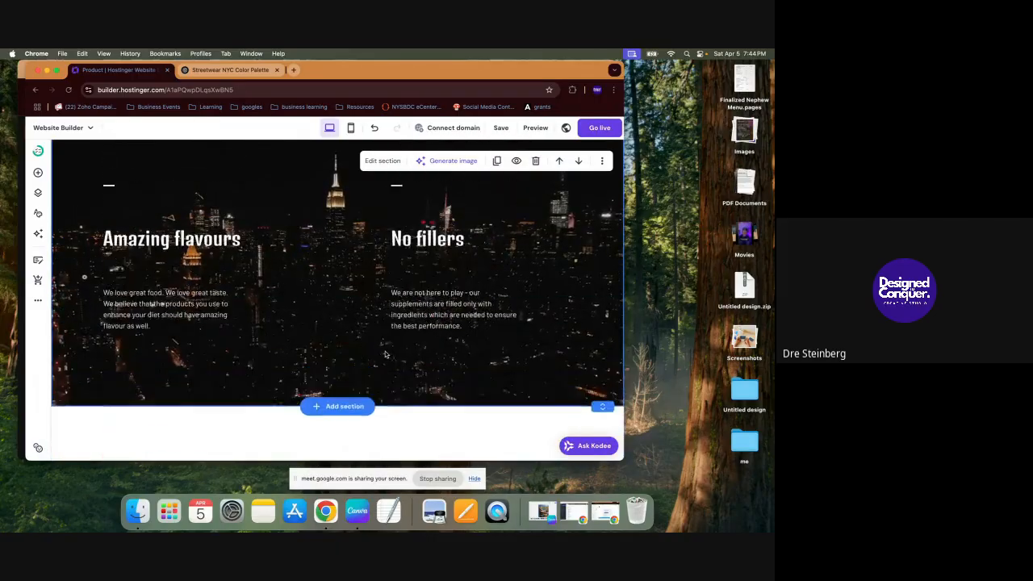
{"action": "scroll", "coordinate": [385, 353], "scroll_direction": "up", "scroll_amount": 5}
{"action": "scroll", "coordinate": [385, 354], "scroll_direction": "down", "scroll_amount": 3}
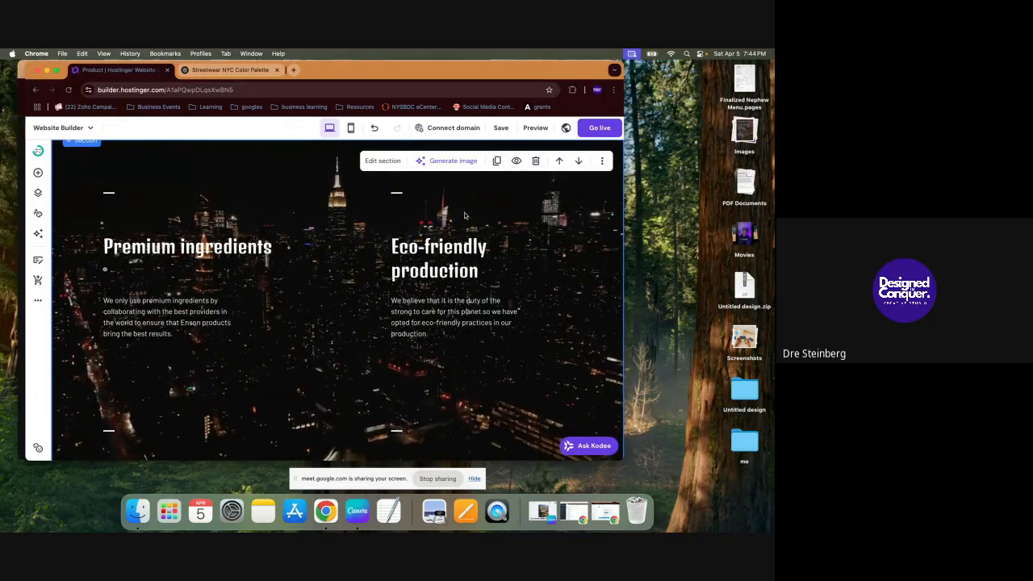
{"action": "scroll", "coordinate": [298, 349], "scroll_direction": "down", "scroll_amount": 5}
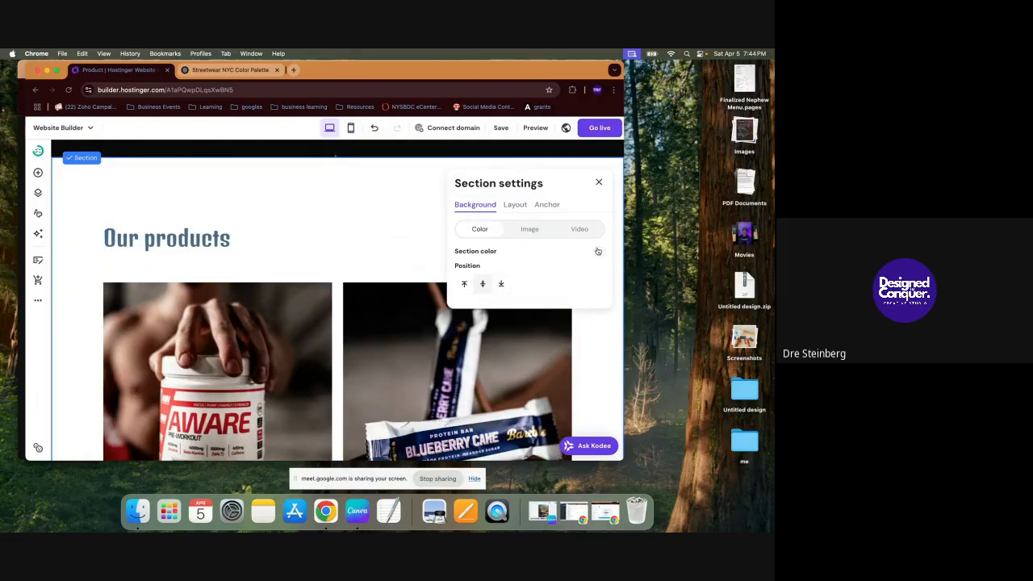
{"action": "left_click", "coordinate": [598, 251]}
{"action": "left_click", "coordinate": [440, 192]}
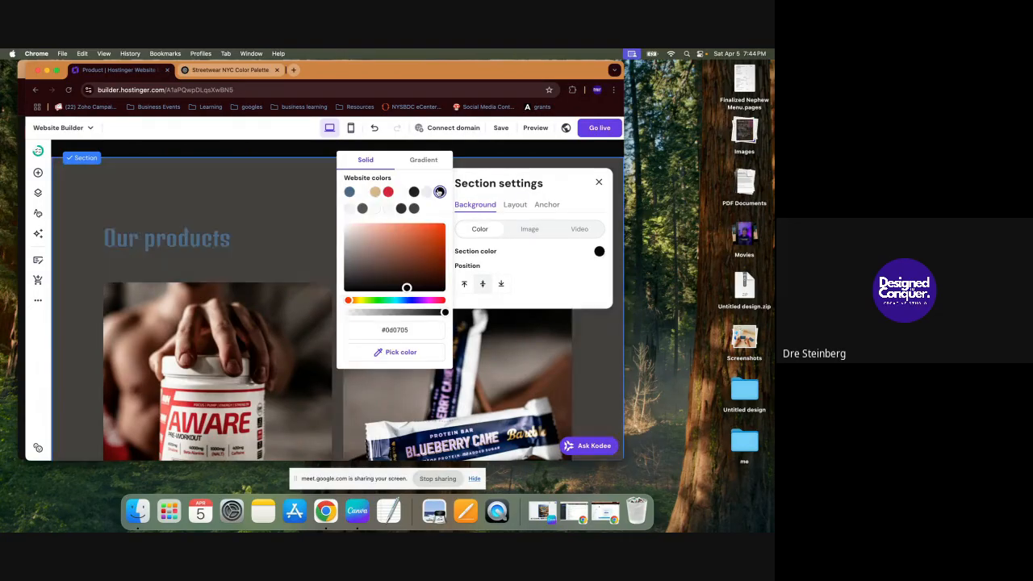
{"action": "left_click", "coordinate": [321, 199]}
{"action": "scroll", "coordinate": [320, 200], "scroll_direction": "up", "scroll_amount": 2}
{"action": "scroll", "coordinate": [320, 200], "scroll_direction": "up", "scroll_amount": 3}
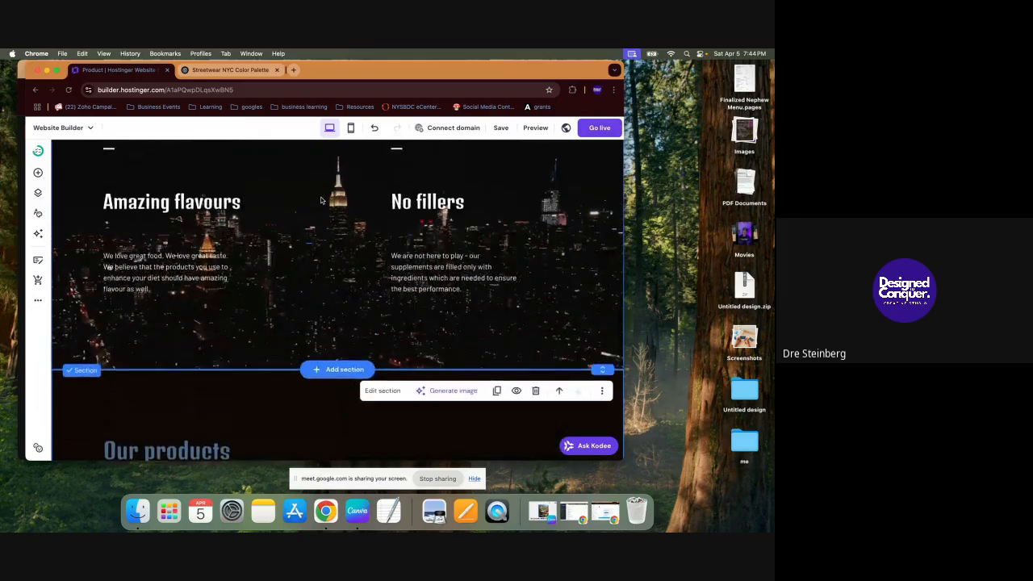
Step: Recolor the "Our products" heading with the tan website color
{"action": "scroll", "coordinate": [320, 200], "scroll_direction": "down", "scroll_amount": 4}
{"action": "scroll", "coordinate": [321, 200], "scroll_direction": "down", "scroll_amount": 4}
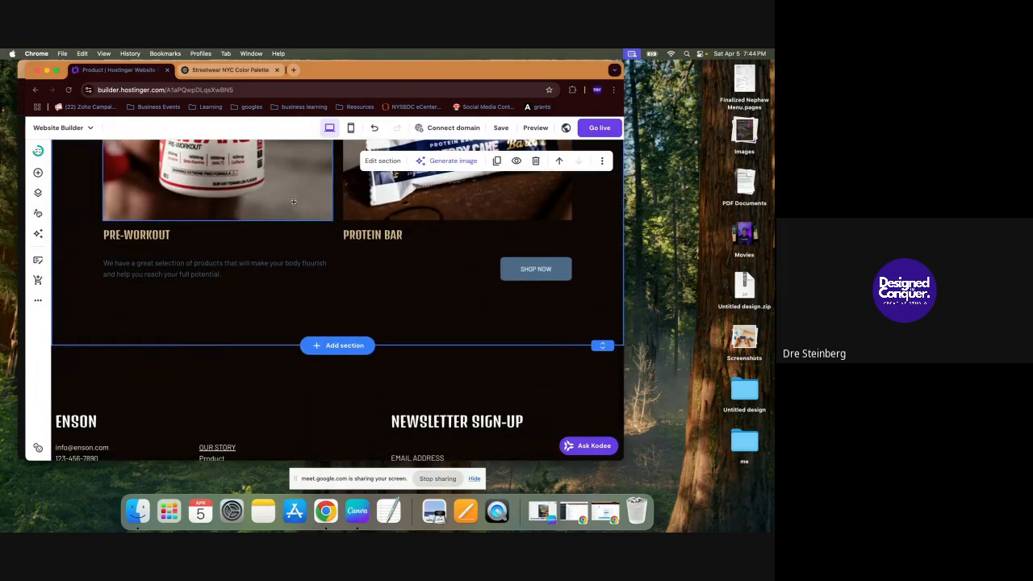
{"action": "scroll", "coordinate": [164, 199], "scroll_direction": "up", "scroll_amount": 5}
{"action": "scroll", "coordinate": [164, 199], "scroll_direction": "up", "scroll_amount": 3}
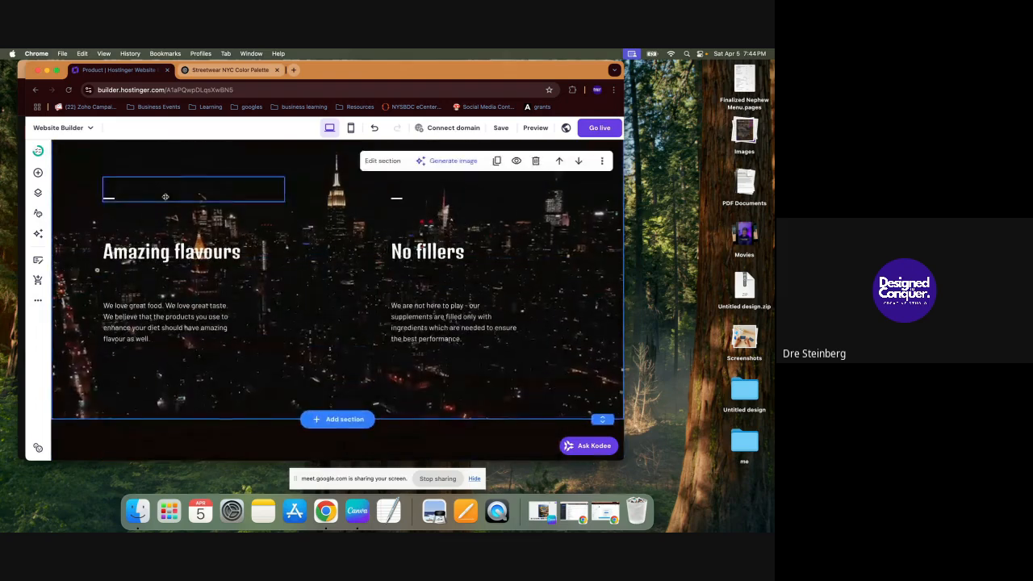
{"action": "scroll", "coordinate": [171, 367], "scroll_direction": "down", "scroll_amount": 2}
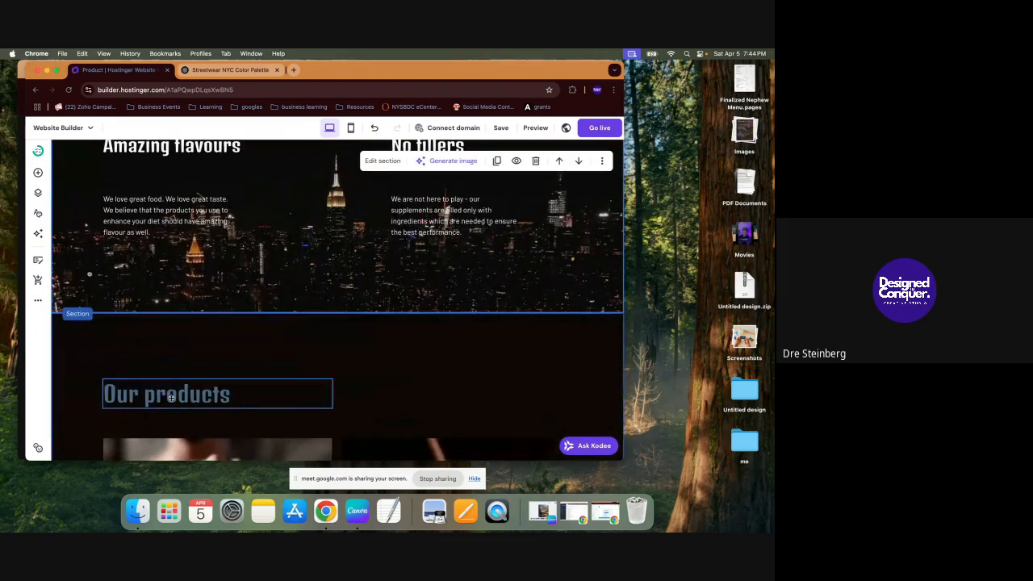
{"action": "left_click", "coordinate": [183, 398]}
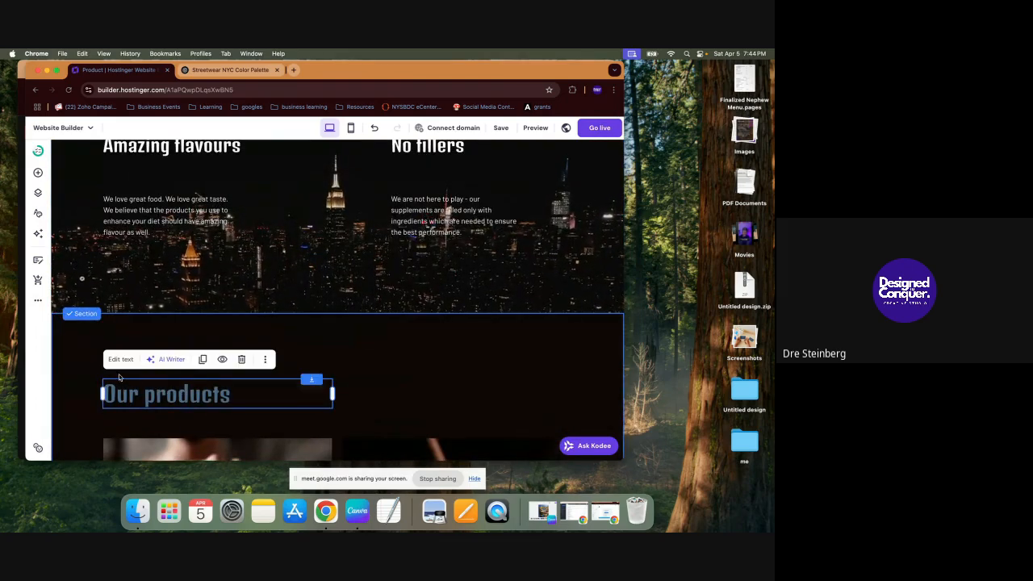
{"action": "left_click", "coordinate": [120, 359]}
{"action": "left_click", "coordinate": [115, 361]}
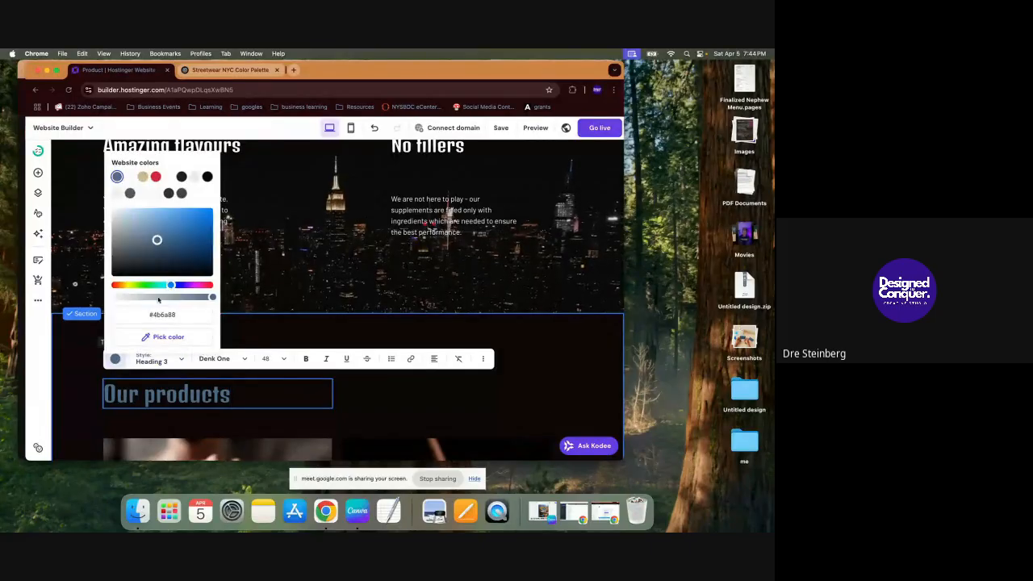
{"action": "left_click", "coordinate": [143, 176]}
{"action": "left_click", "coordinate": [81, 330]}
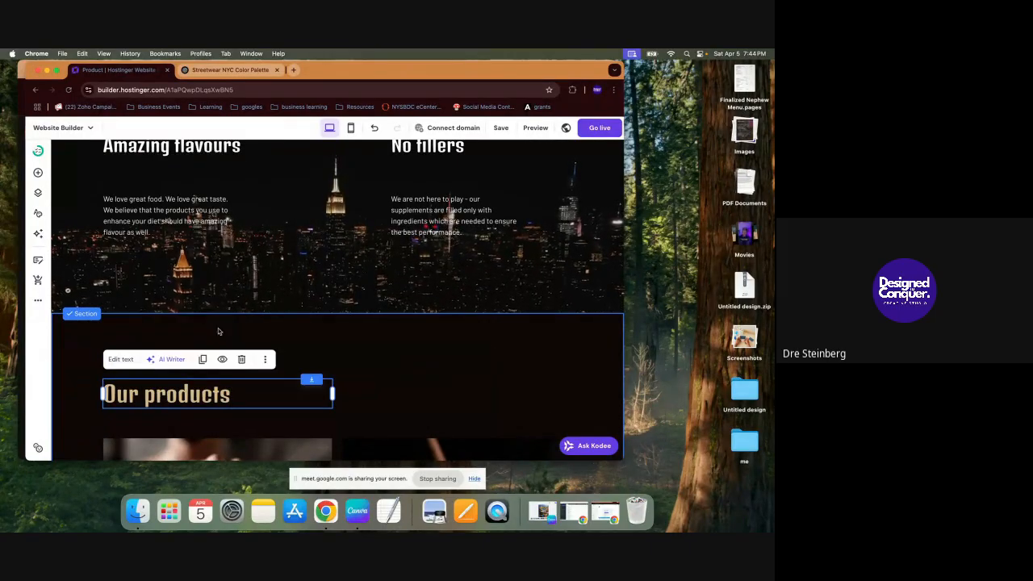
{"action": "scroll", "coordinate": [312, 195], "scroll_direction": "up", "scroll_amount": 1}
{"action": "scroll", "coordinate": [312, 195], "scroll_direction": "down", "scroll_amount": 2}
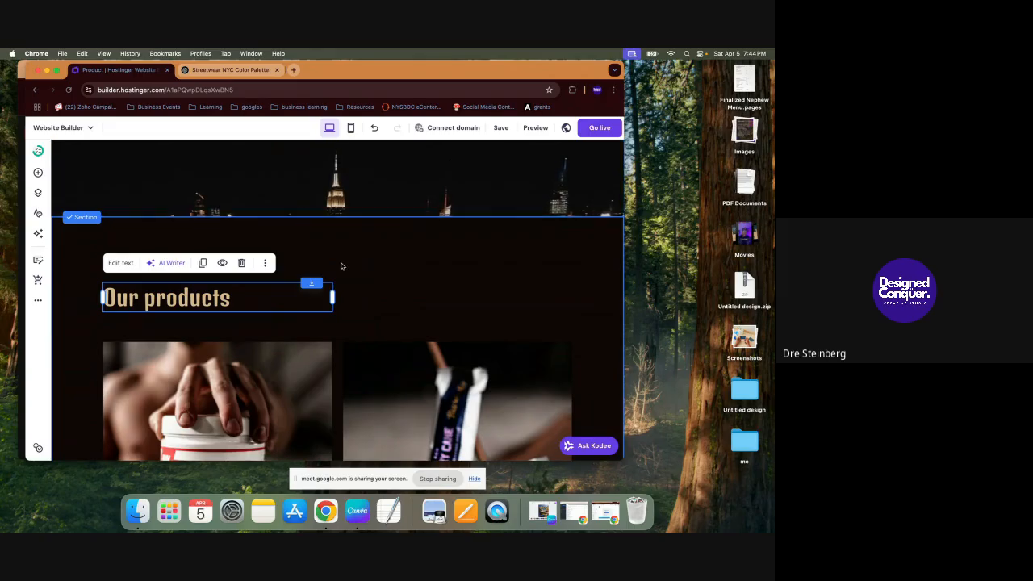
Step: Change the paragraph about the product selection below the product images to white #ffffff
{"action": "scroll", "coordinate": [341, 267], "scroll_direction": "down", "scroll_amount": 3}
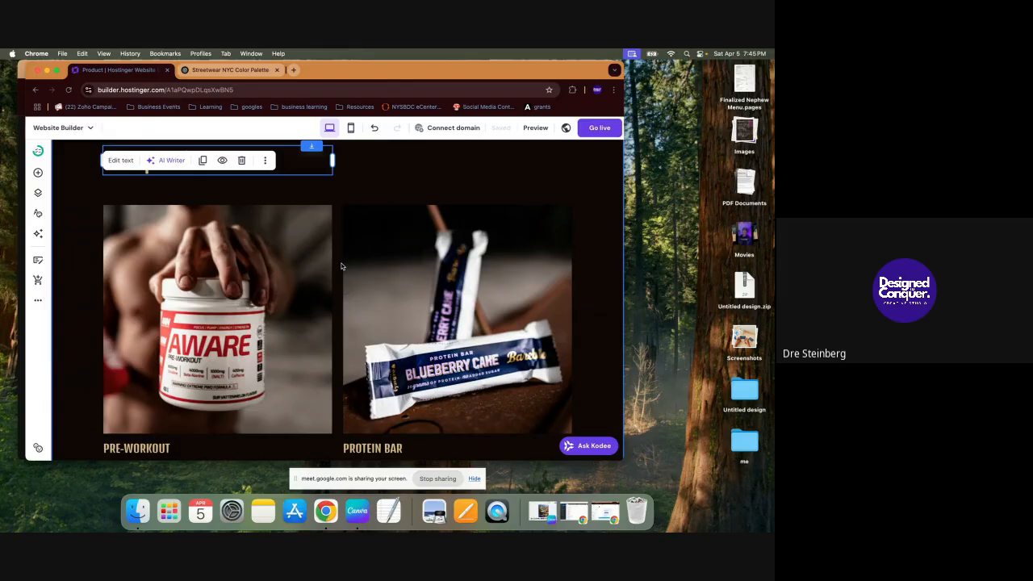
{"action": "scroll", "coordinate": [342, 258], "scroll_direction": "down", "scroll_amount": 5}
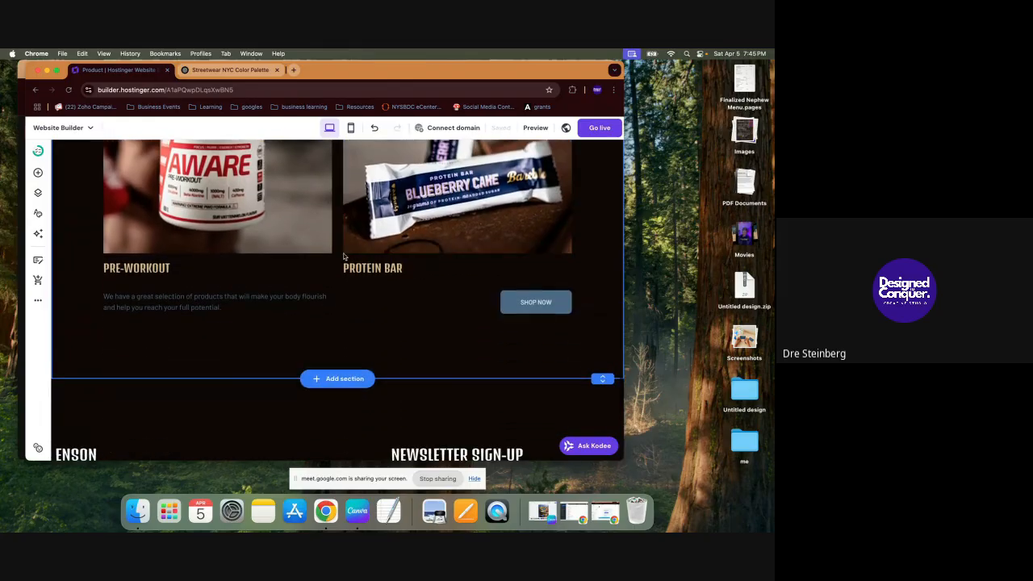
{"action": "left_click", "coordinate": [286, 297]}
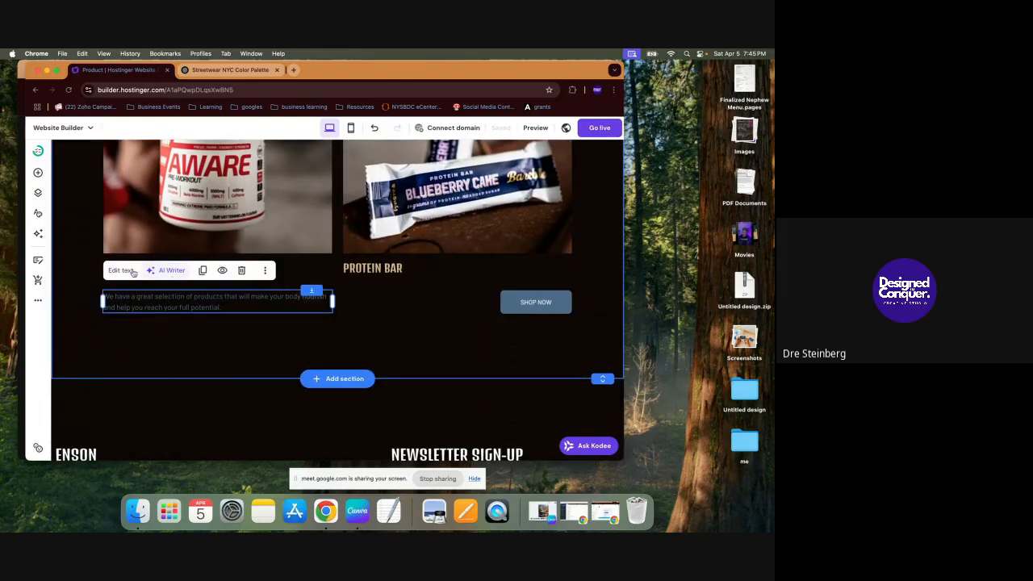
{"action": "left_click", "coordinate": [121, 272]}
{"action": "left_click", "coordinate": [118, 272]}
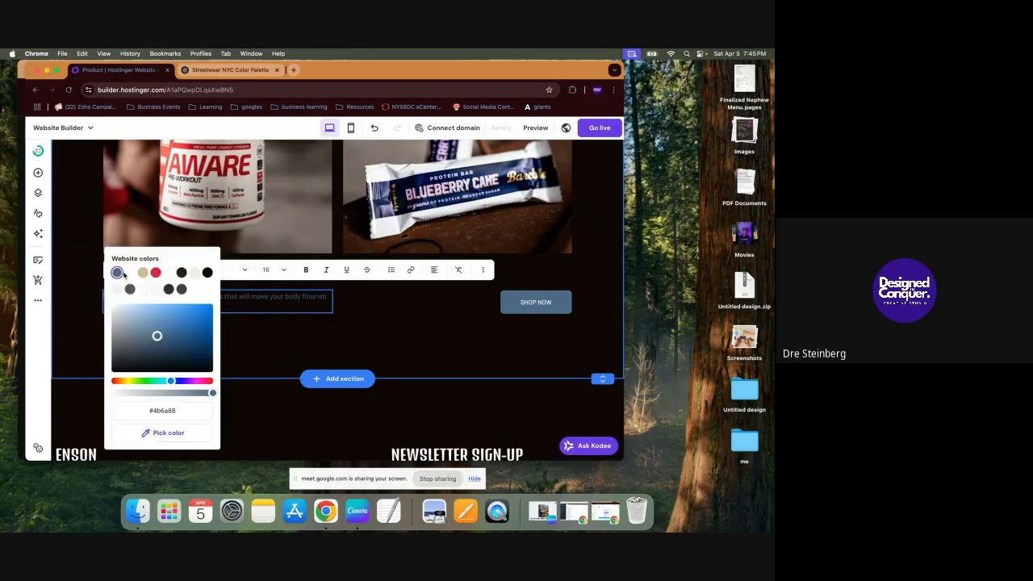
{"action": "left_click", "coordinate": [169, 274]}
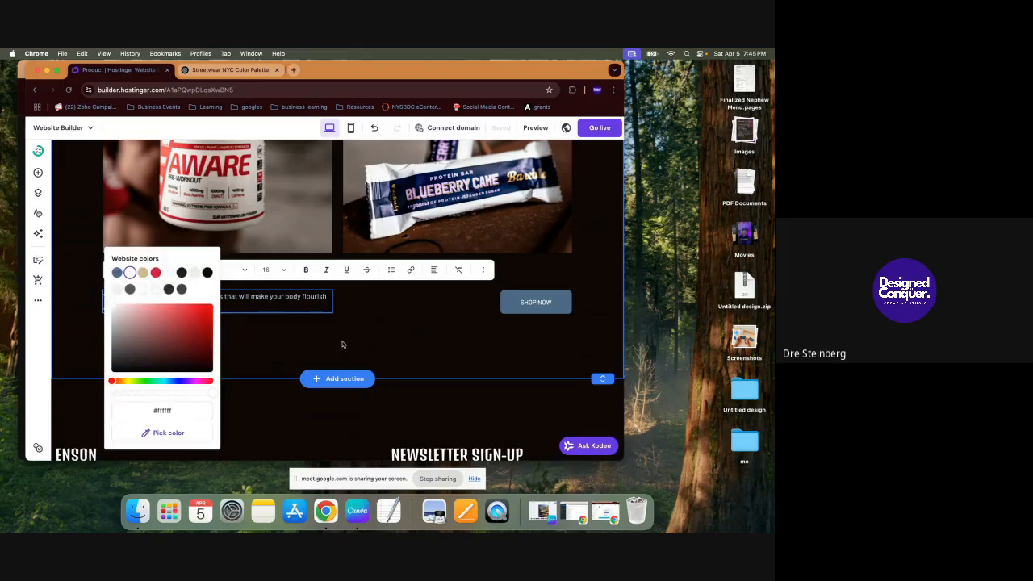
{"action": "left_click", "coordinate": [412, 364]}
Step: Set the normal fill color of the SHOP NOW button to the tan website color
{"action": "left_click", "coordinate": [520, 312]}
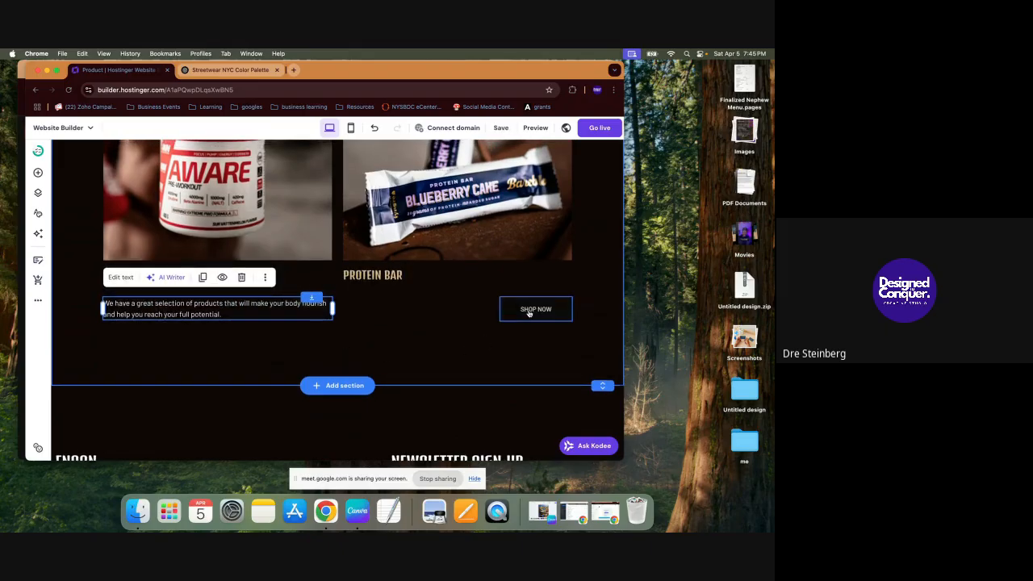
{"action": "left_click", "coordinate": [506, 278]}
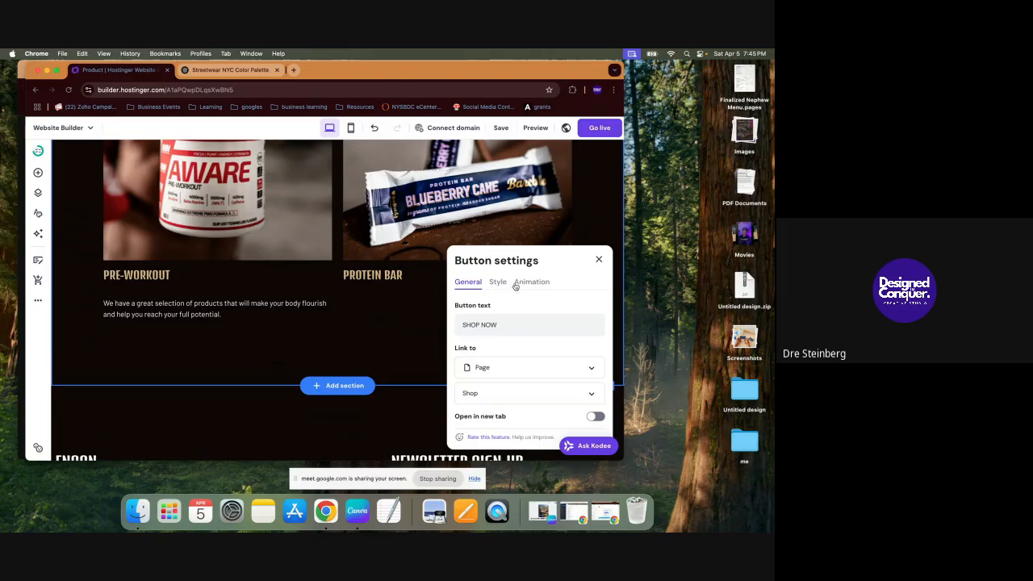
{"action": "left_click", "coordinate": [502, 283]}
{"action": "left_click", "coordinate": [603, 330]}
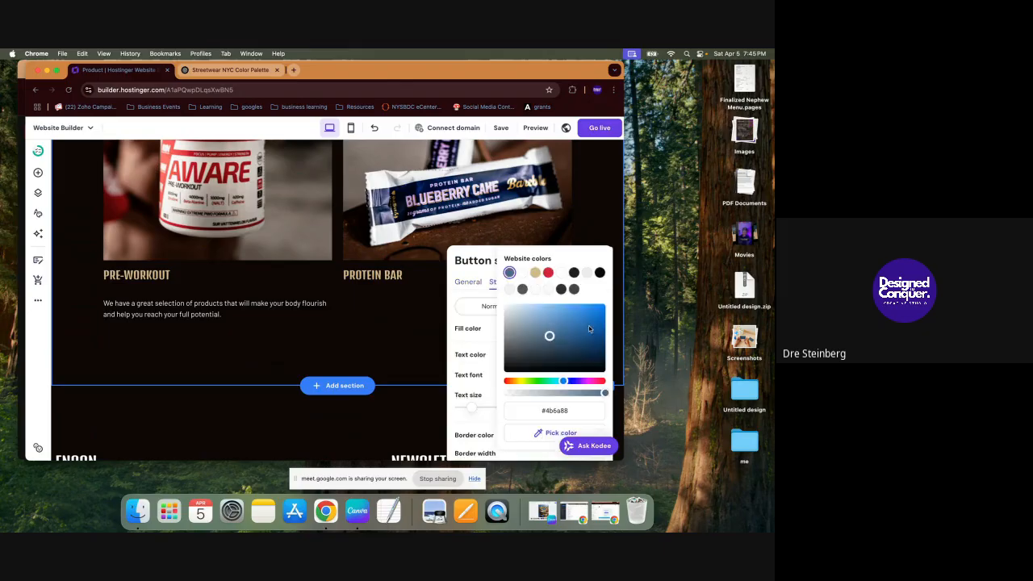
{"action": "left_click", "coordinate": [545, 276]}
{"action": "left_click", "coordinate": [491, 311]}
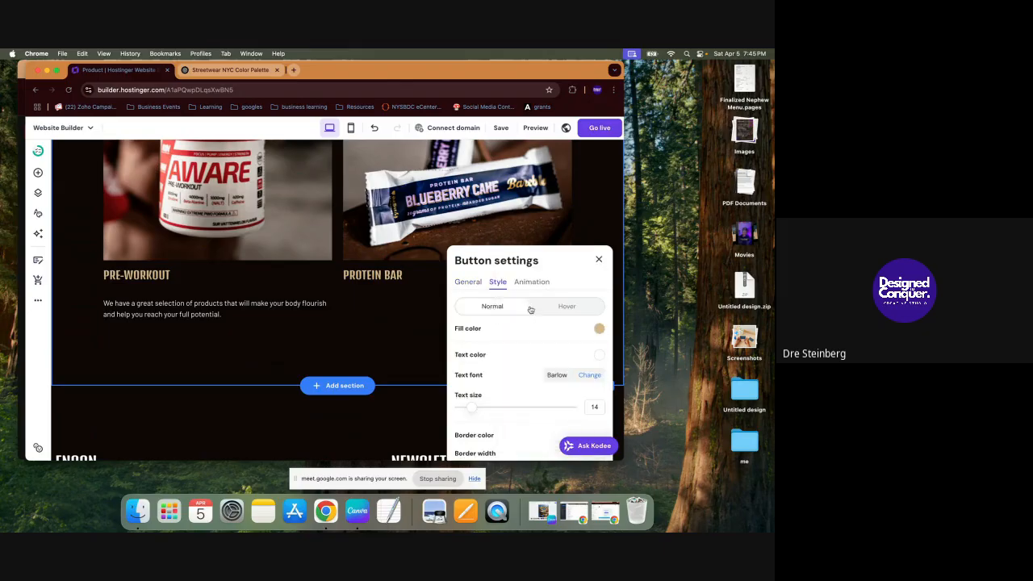
Step: Set the hover fill color of the SHOP NOW button to the red website color and close its settings
{"action": "left_click", "coordinate": [558, 309]}
{"action": "left_click", "coordinate": [599, 329]}
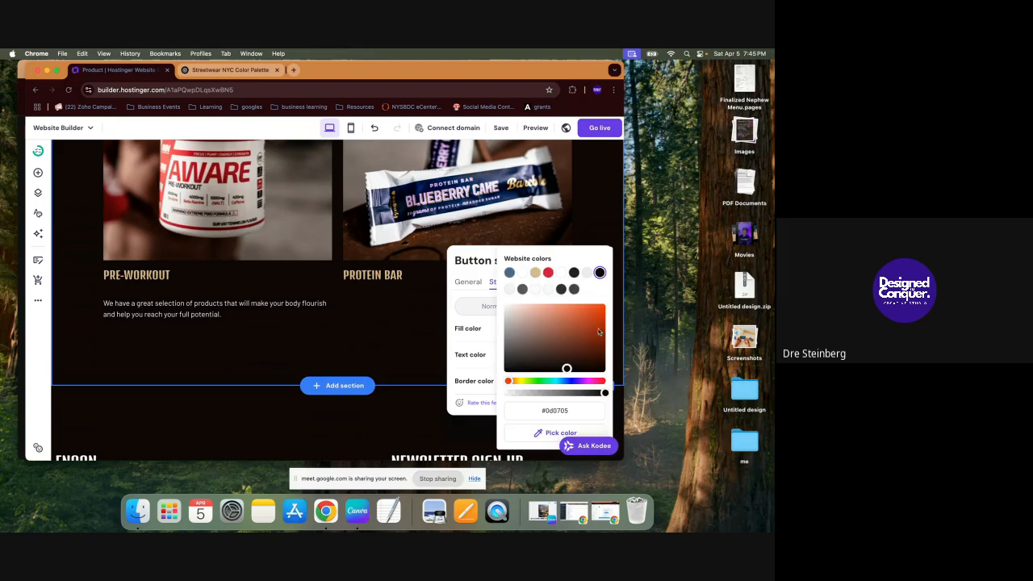
{"action": "left_click", "coordinate": [548, 272]}
{"action": "left_click", "coordinate": [412, 315]}
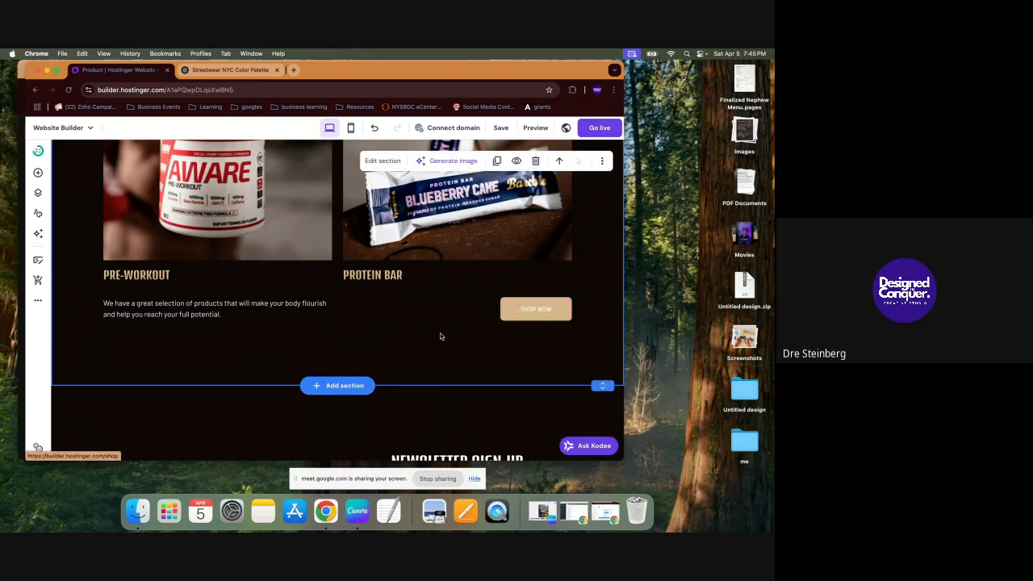
Step: Add a button to the New York skyline section and place it just below the "Eco-friendly production" text
{"action": "scroll", "coordinate": [441, 336], "scroll_direction": "down", "scroll_amount": 5}
{"action": "scroll", "coordinate": [440, 337], "scroll_direction": "up", "scroll_amount": 10}
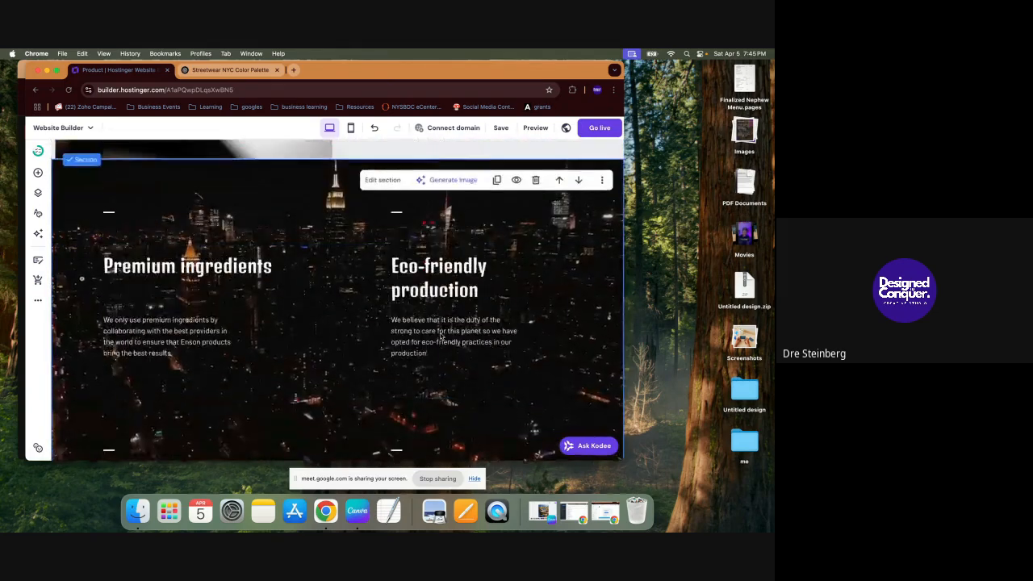
{"action": "scroll", "coordinate": [441, 337], "scroll_direction": "up", "scroll_amount": 5}
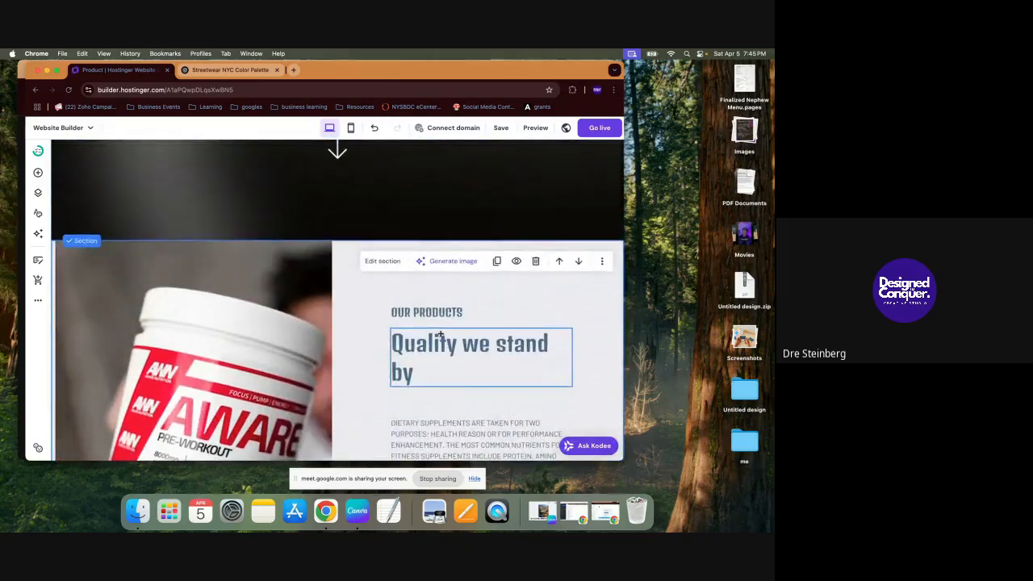
{"action": "scroll", "coordinate": [424, 269], "scroll_direction": "up", "scroll_amount": 3}
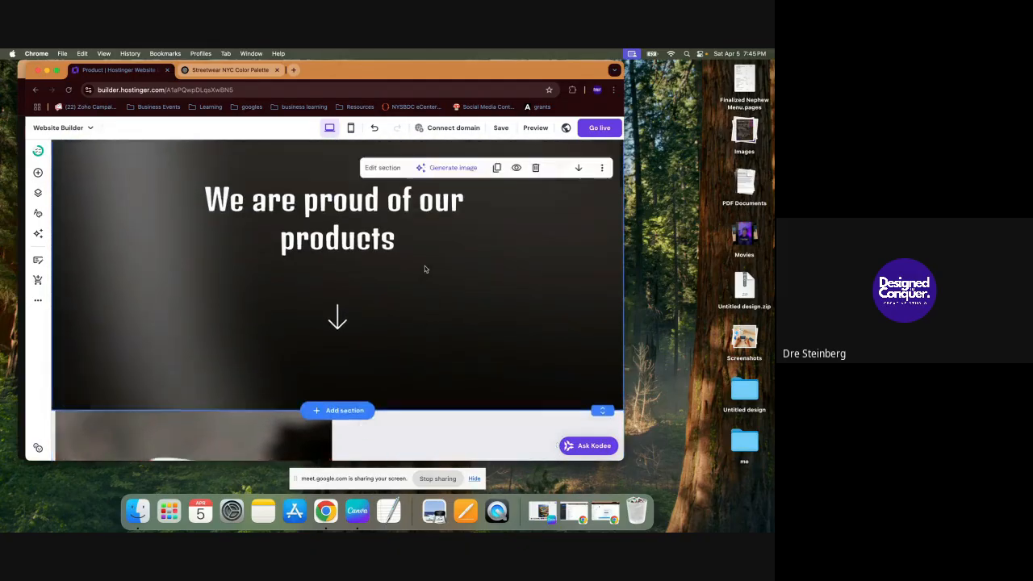
{"action": "scroll", "coordinate": [425, 269], "scroll_direction": "up", "scroll_amount": 2}
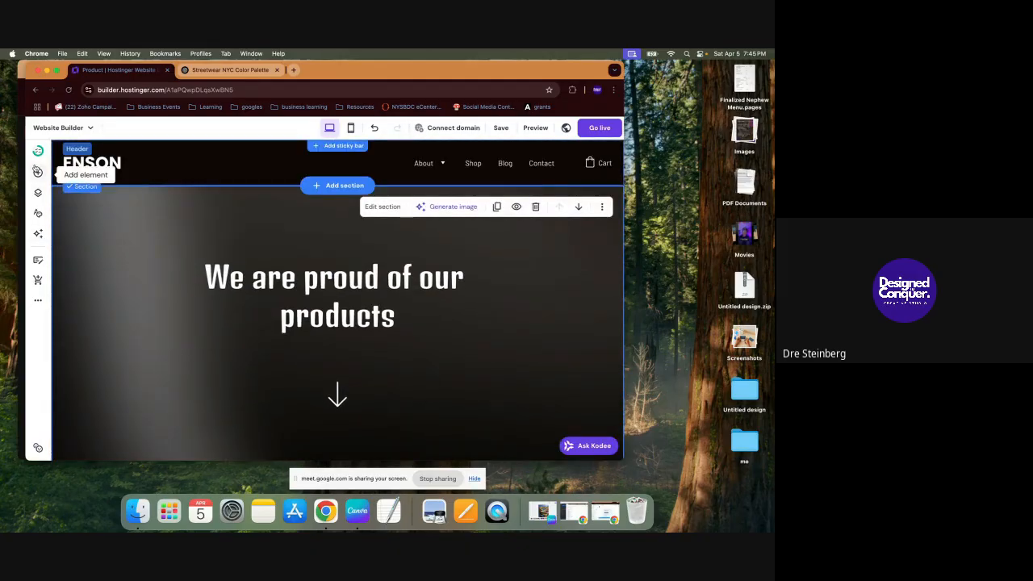
{"action": "scroll", "coordinate": [111, 310], "scroll_direction": "down", "scroll_amount": 5}
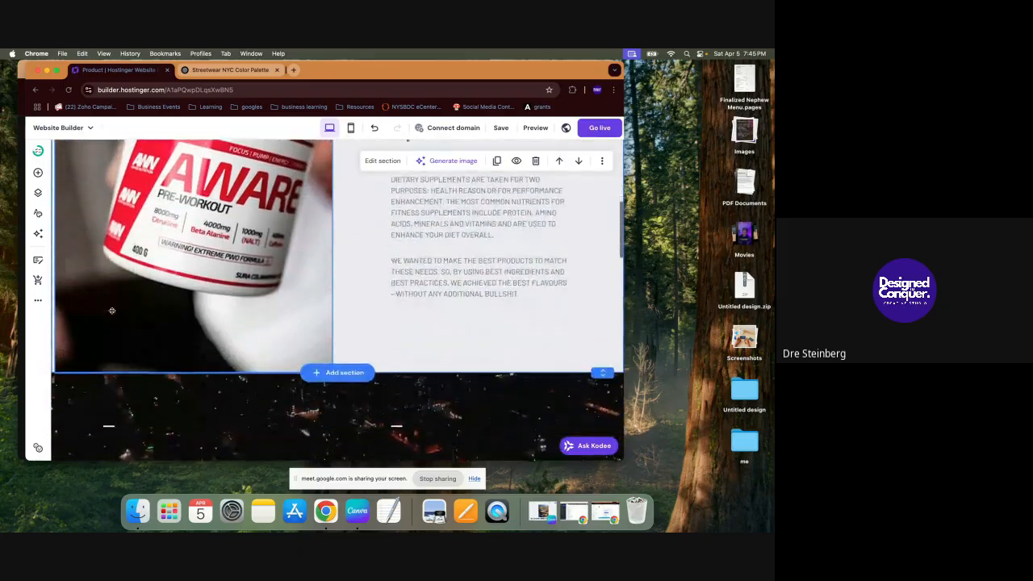
{"action": "scroll", "coordinate": [111, 310], "scroll_direction": "down", "scroll_amount": 5}
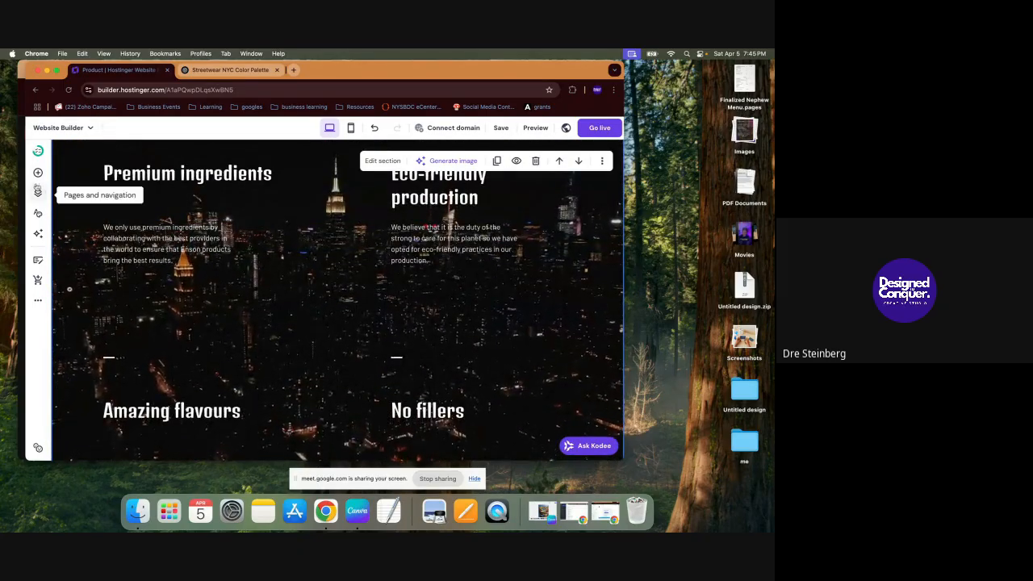
{"action": "left_click", "coordinate": [38, 172]}
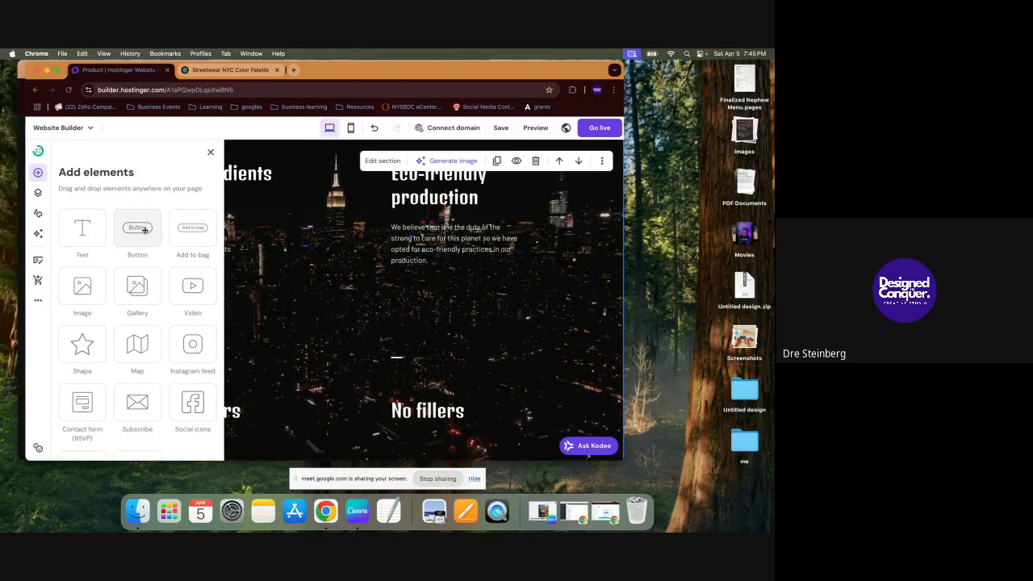
{"action": "left_click", "coordinate": [145, 229]}
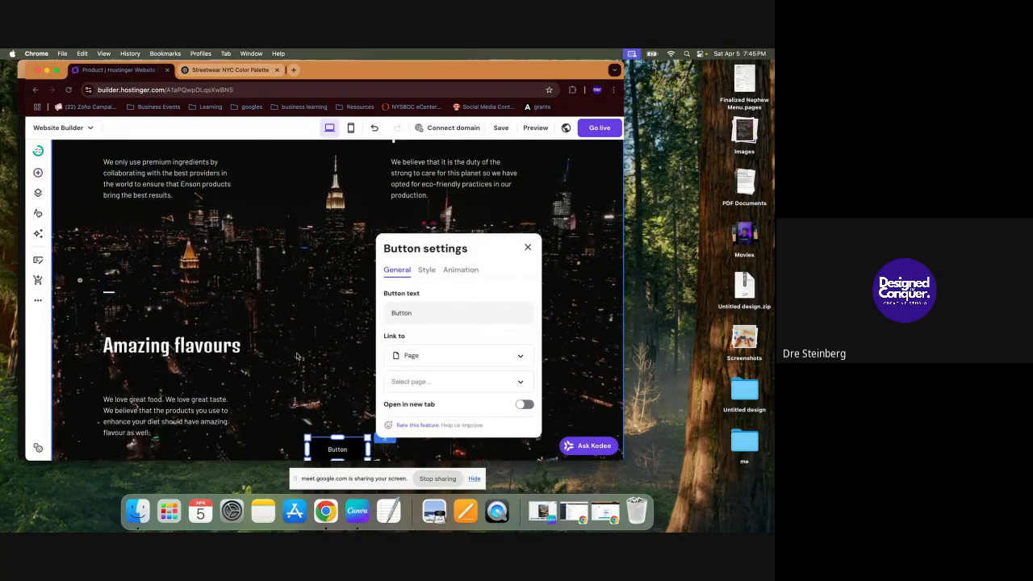
{"action": "left_click", "coordinate": [337, 427]}
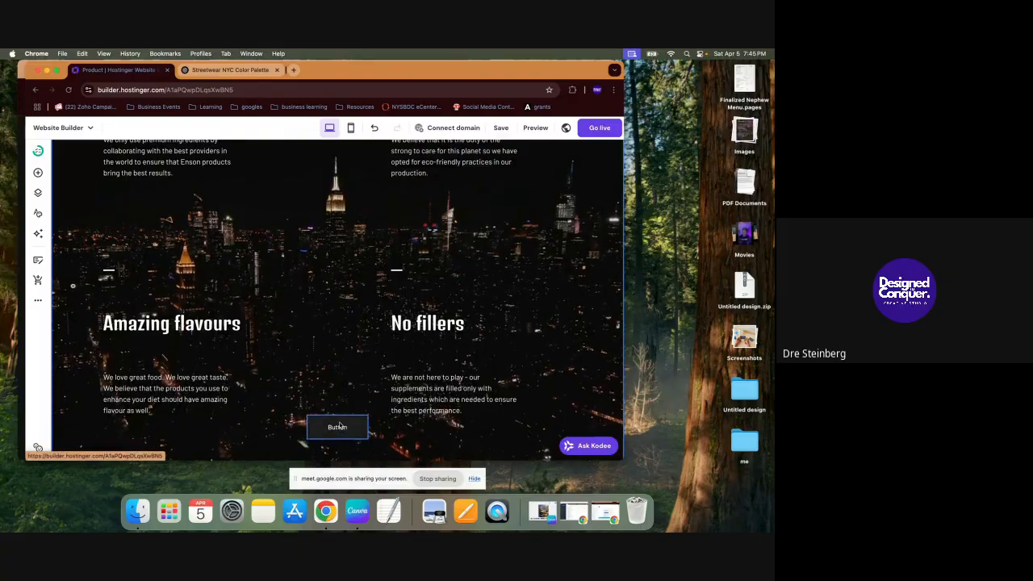
{"action": "left_click_drag", "start_coordinate": [338, 427], "coordinate": [419, 205]}
Step: Give the new button a tan normal fill and a red hover fill
{"action": "left_click", "coordinate": [409, 174]}
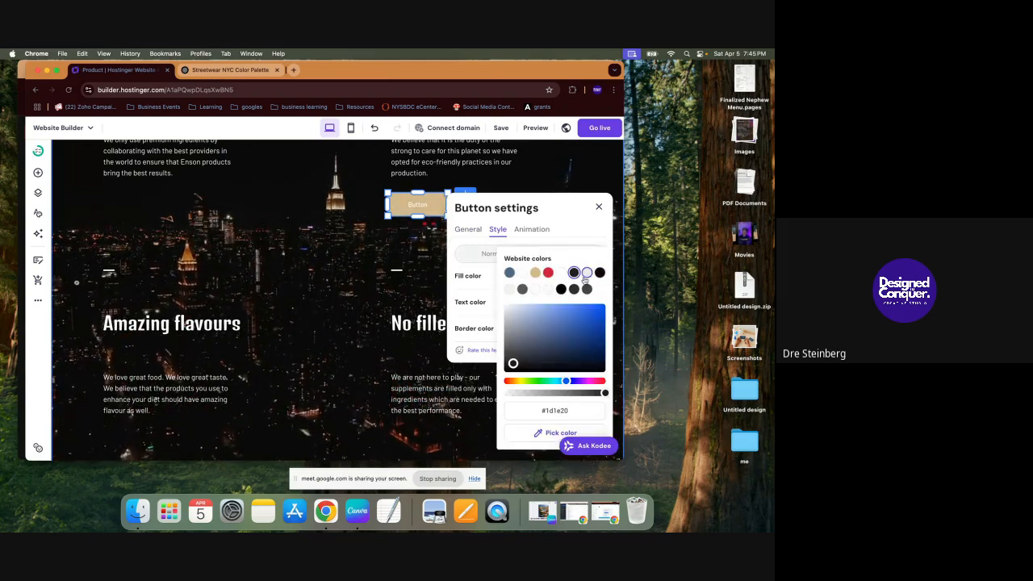
{"action": "left_click", "coordinate": [376, 261]}
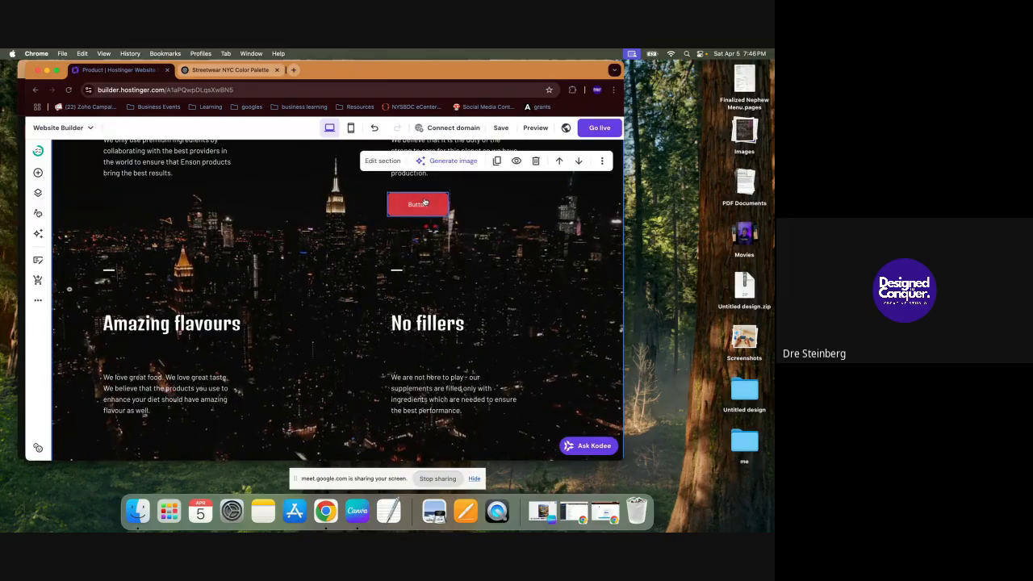
Step: Check the page link options of the tan button below the "Eco-friendly production" text, leaving its settings without choosing one
{"action": "scroll", "coordinate": [406, 244], "scroll_direction": "up", "scroll_amount": 2}
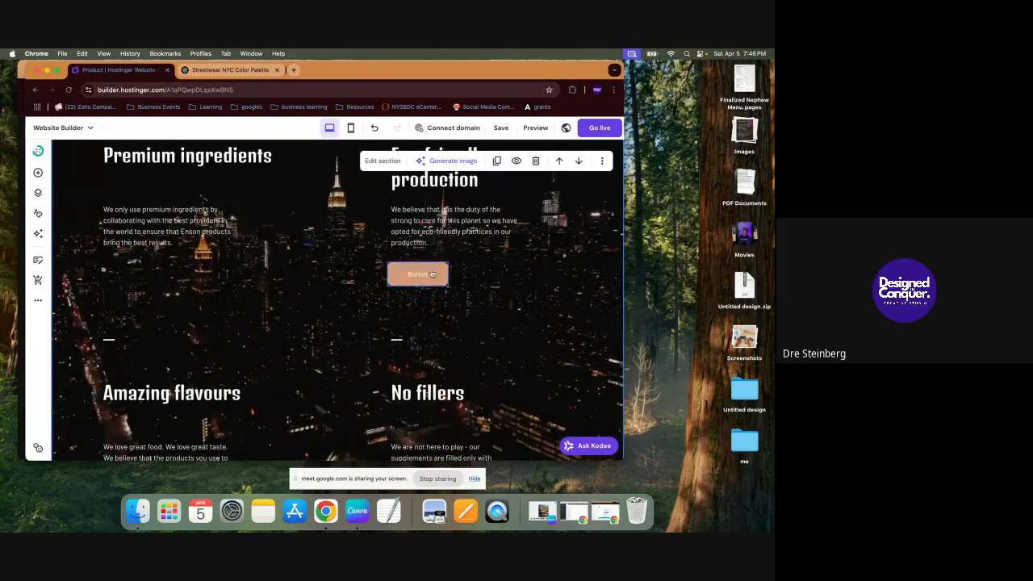
{"action": "left_click", "coordinate": [428, 278]}
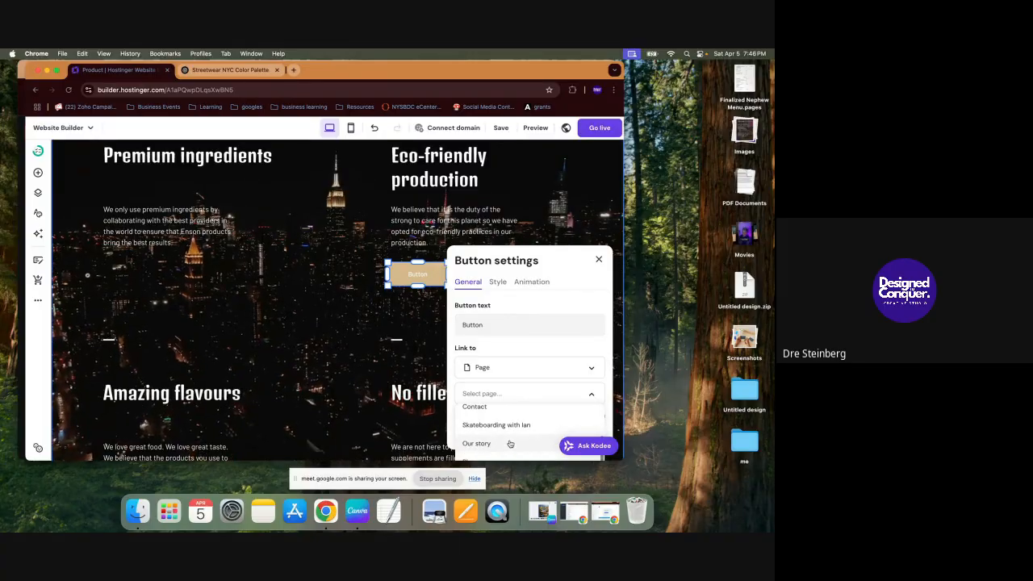
{"action": "left_click", "coordinate": [401, 317]}
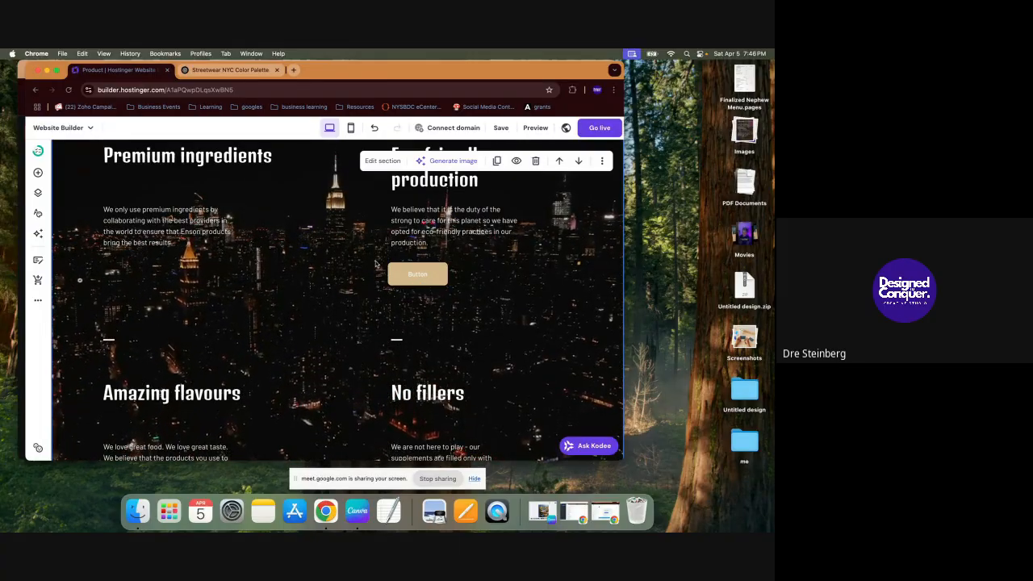
Step: Add an image element to the New York skyline section and replace its picture with the dark red blurred image from the media library
{"action": "left_click", "coordinate": [37, 173]}
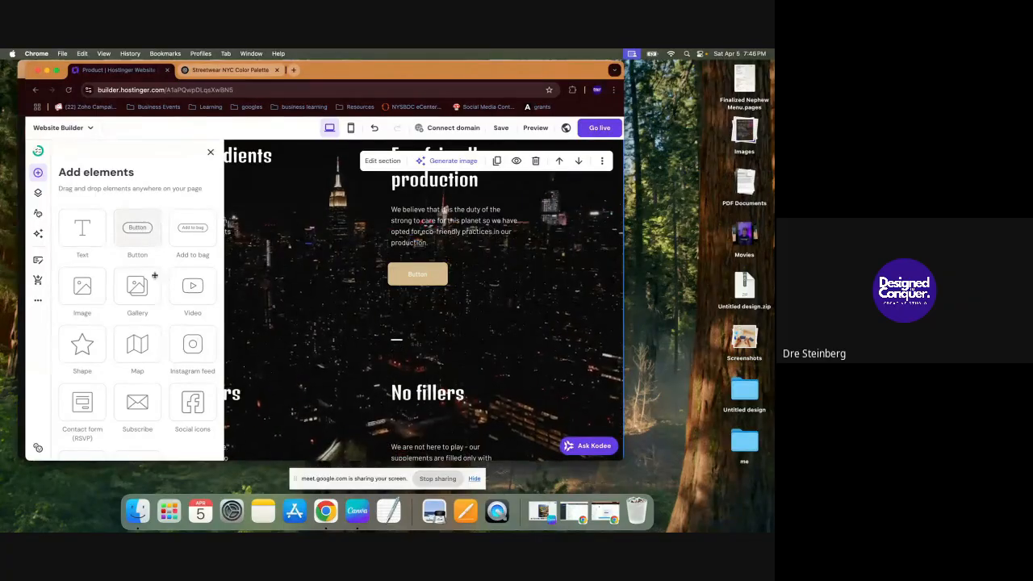
{"action": "left_click", "coordinate": [84, 287]}
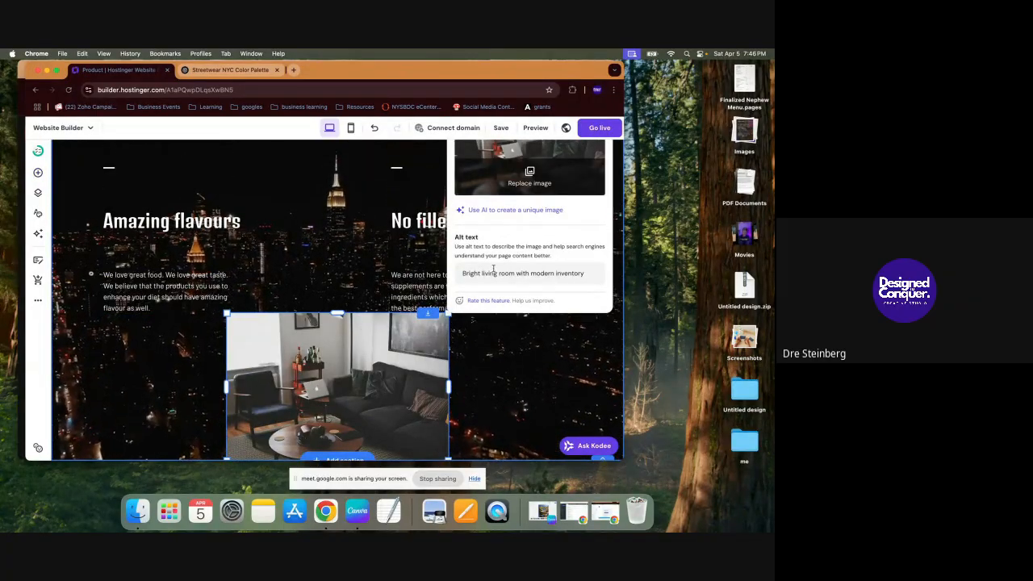
{"action": "left_click", "coordinate": [535, 181]}
{"action": "scroll", "coordinate": [305, 294], "scroll_direction": "down", "scroll_amount": 2}
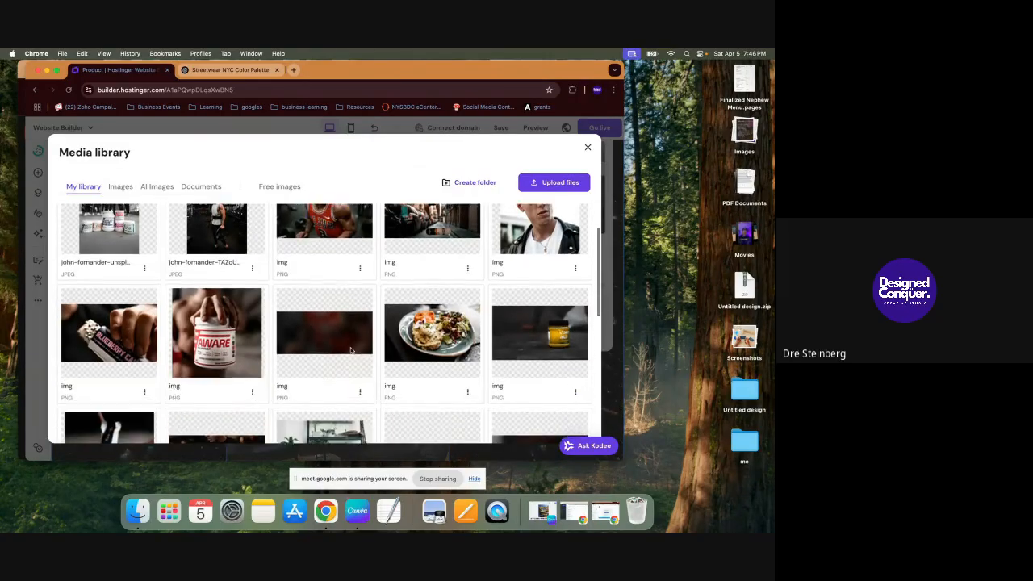
{"action": "left_click", "coordinate": [324, 330]}
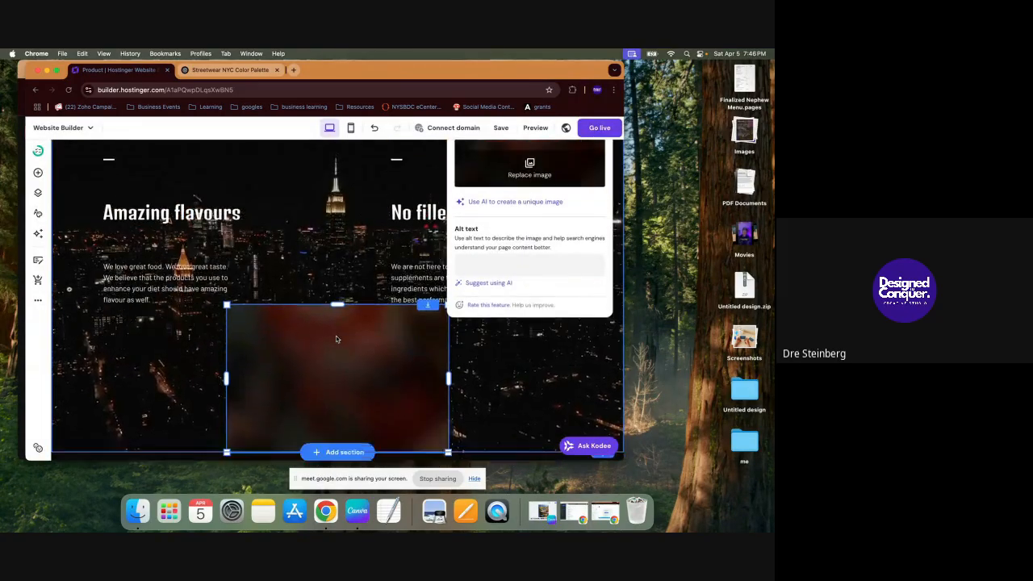
Step: Enlarge the blurred image and send it to the back, behind the section's text
{"action": "scroll", "coordinate": [336, 338], "scroll_direction": "down", "scroll_amount": 2}
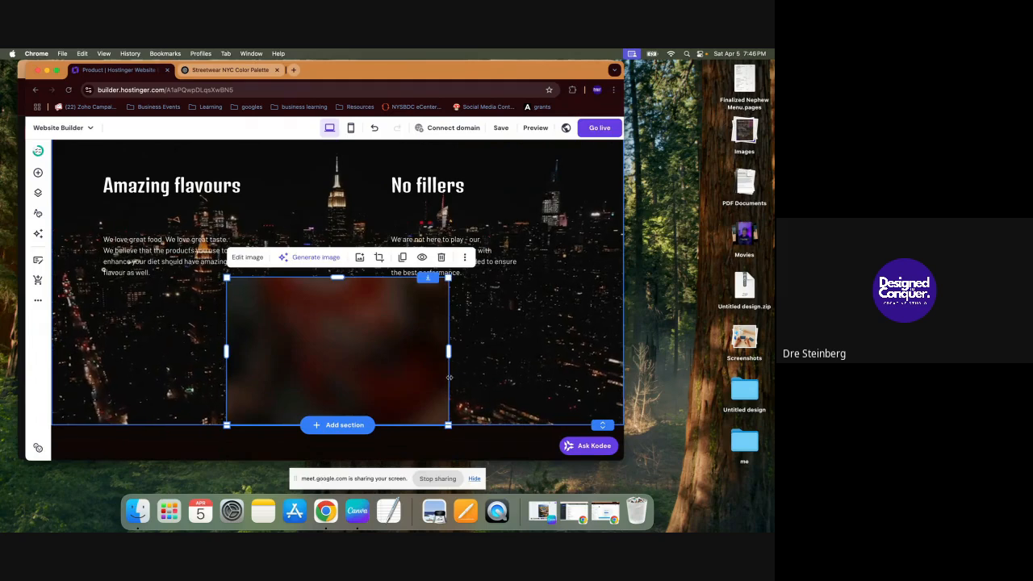
{"action": "left_click_drag", "start_coordinate": [450, 280], "coordinate": [565, 201]}
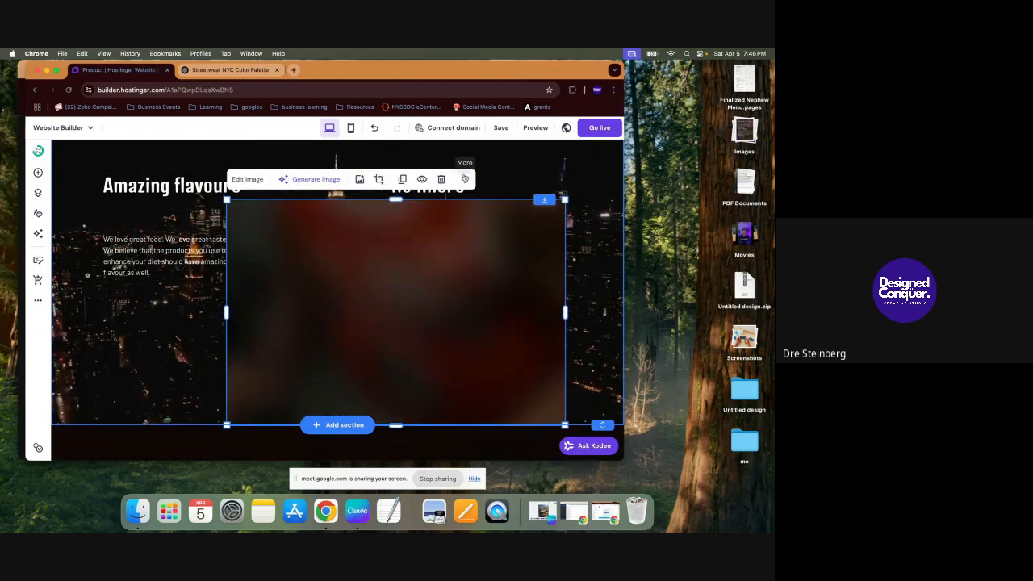
{"action": "left_click", "coordinate": [465, 181]}
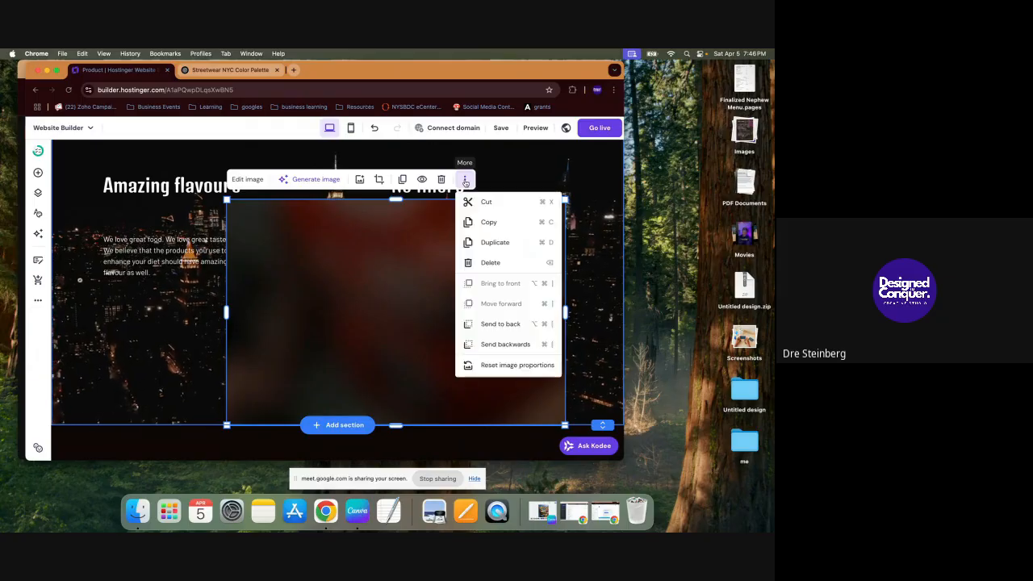
{"action": "left_click", "coordinate": [522, 343]}
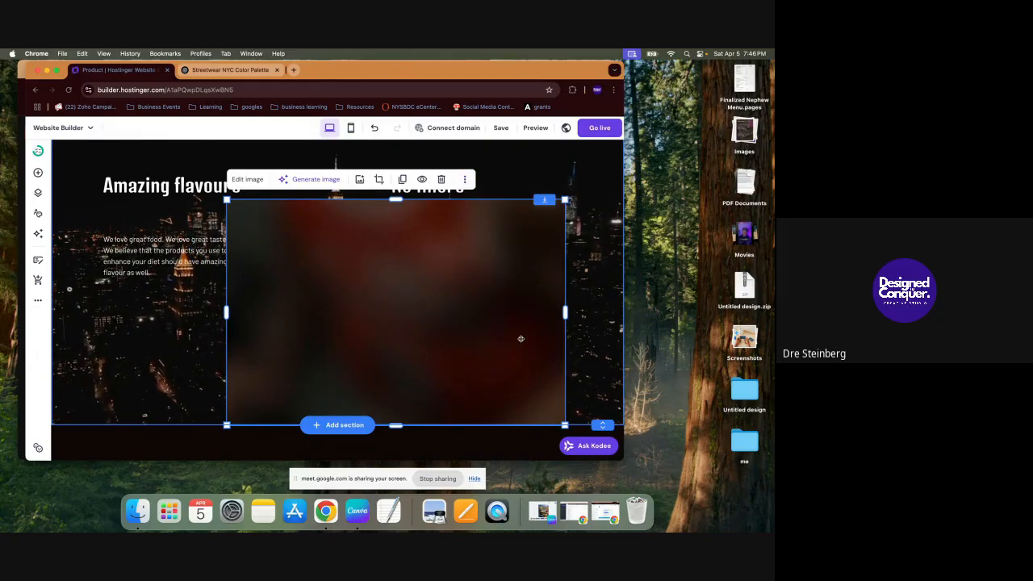
{"action": "left_click", "coordinate": [465, 179]}
{"action": "left_click", "coordinate": [502, 323]}
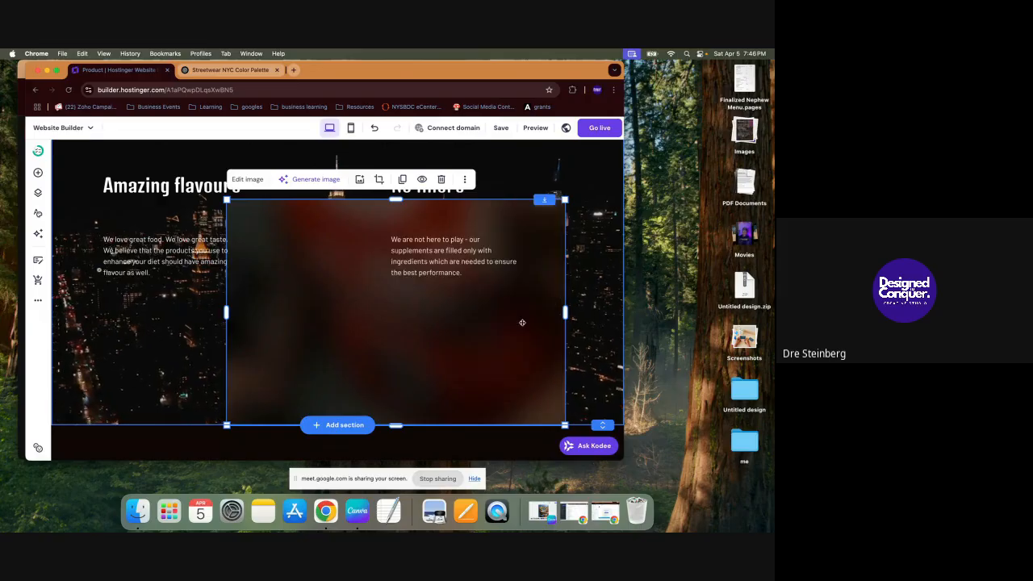
Step: Shrink the blurred image to about the width of the "Amazing flavours" heading and place it behind that heading
{"action": "left_click_drag", "start_coordinate": [500, 333], "coordinate": [386, 279]}
{"action": "scroll", "coordinate": [351, 323], "scroll_direction": "up", "scroll_amount": 3}
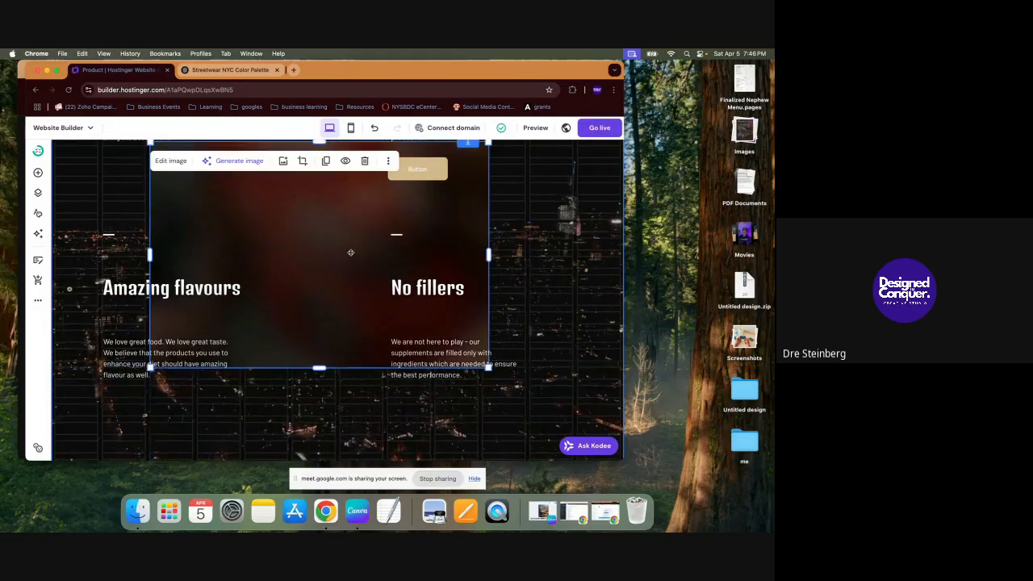
{"action": "scroll", "coordinate": [488, 300], "scroll_direction": "up", "scroll_amount": 2}
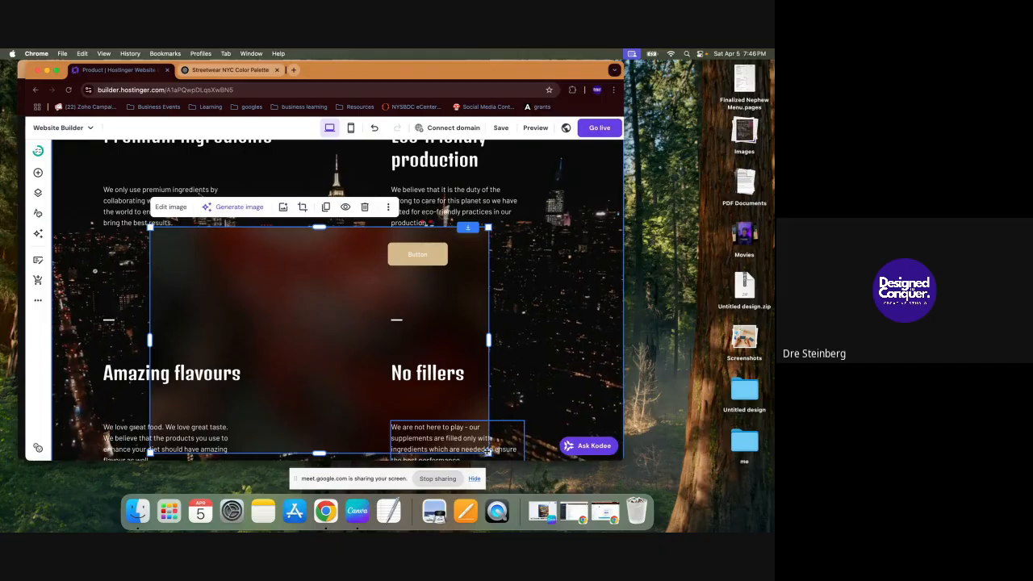
{"action": "left_click_drag", "start_coordinate": [489, 227], "coordinate": [317, 341]}
{"action": "left_click_drag", "start_coordinate": [290, 407], "coordinate": [236, 371]}
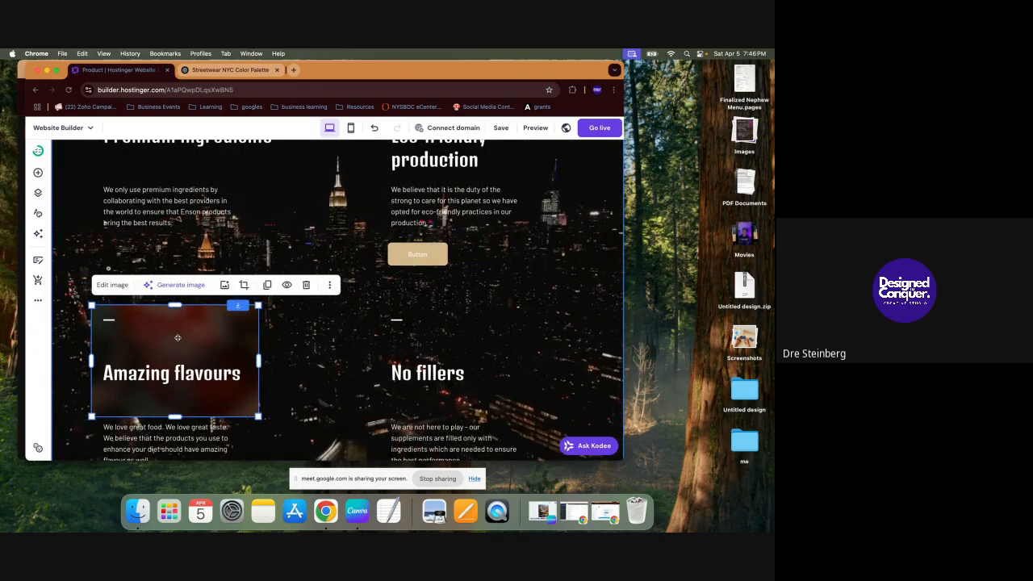
Step: Reduce the blurred image's height to a narrow band and center it vertically behind the "Amazing flavours" heading
{"action": "left_click_drag", "start_coordinate": [192, 339], "coordinate": [194, 357]}
{"action": "left_click_drag", "start_coordinate": [241, 420], "coordinate": [240, 402]}
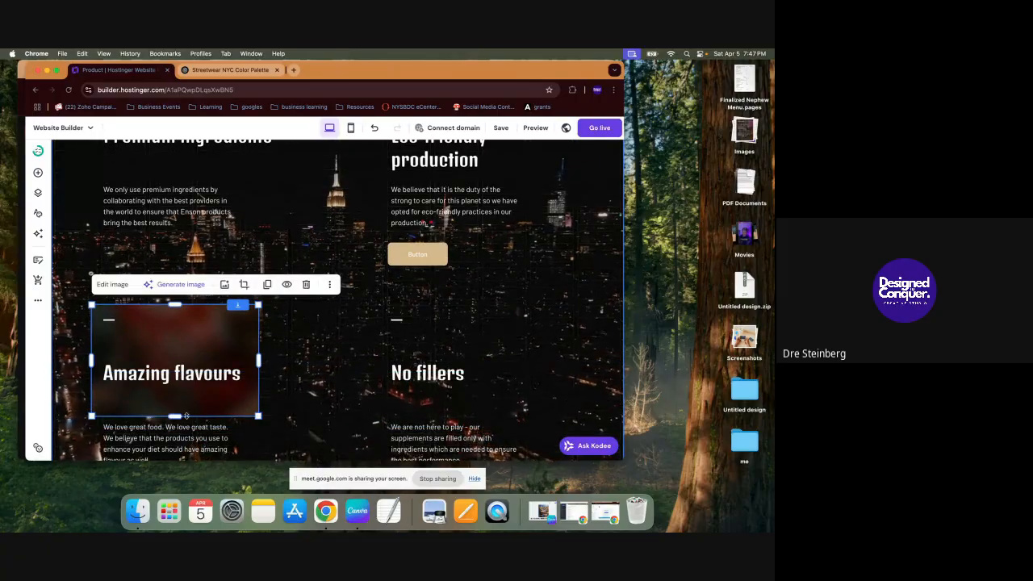
{"action": "left_click_drag", "start_coordinate": [174, 417], "coordinate": [174, 380]}
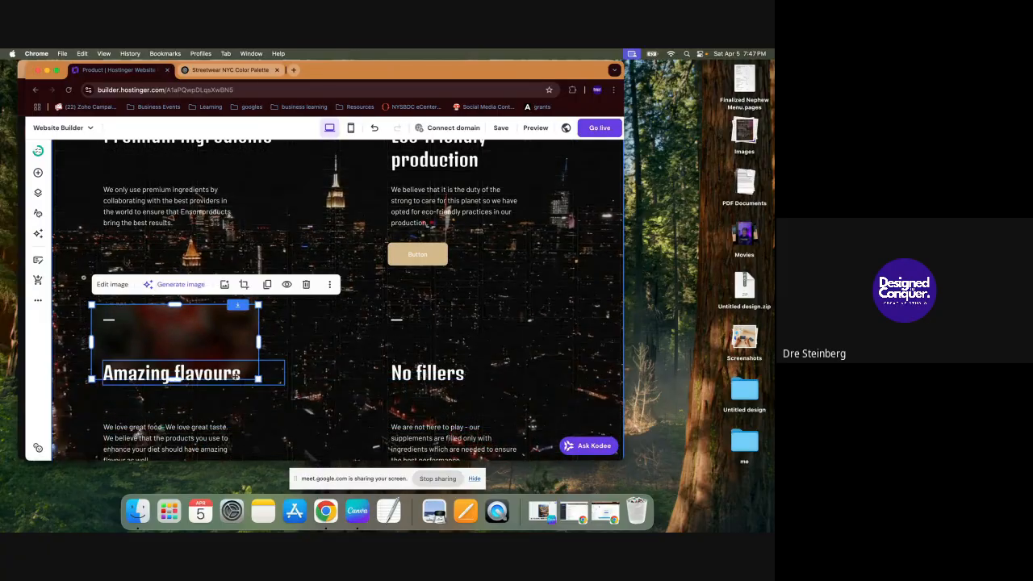
{"action": "left_click_drag", "start_coordinate": [251, 341], "coordinate": [251, 375]}
{"action": "left_click", "coordinate": [314, 393]}
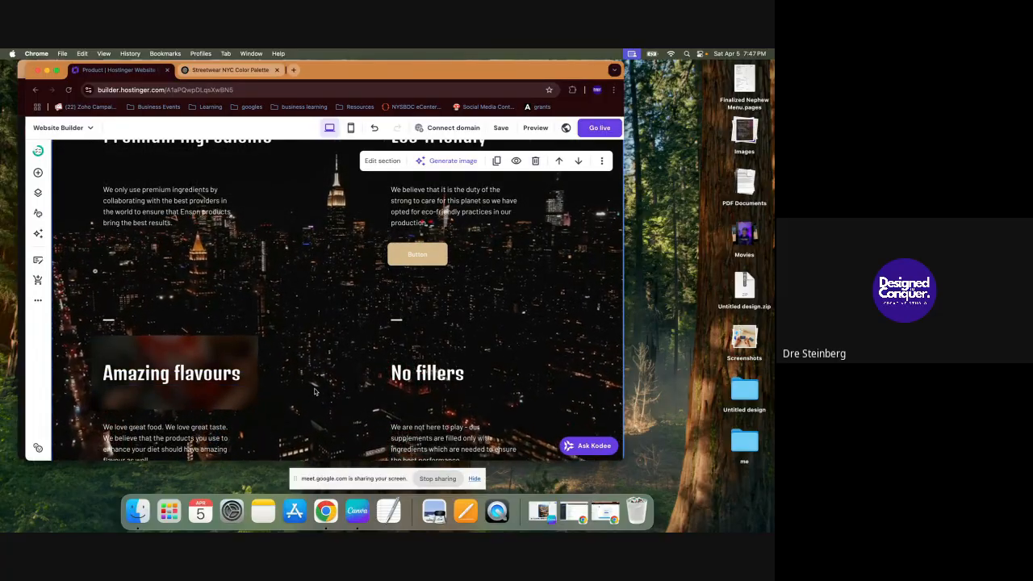
Step: Add a social icons element to the New York skyline section
{"action": "left_click", "coordinate": [38, 172]}
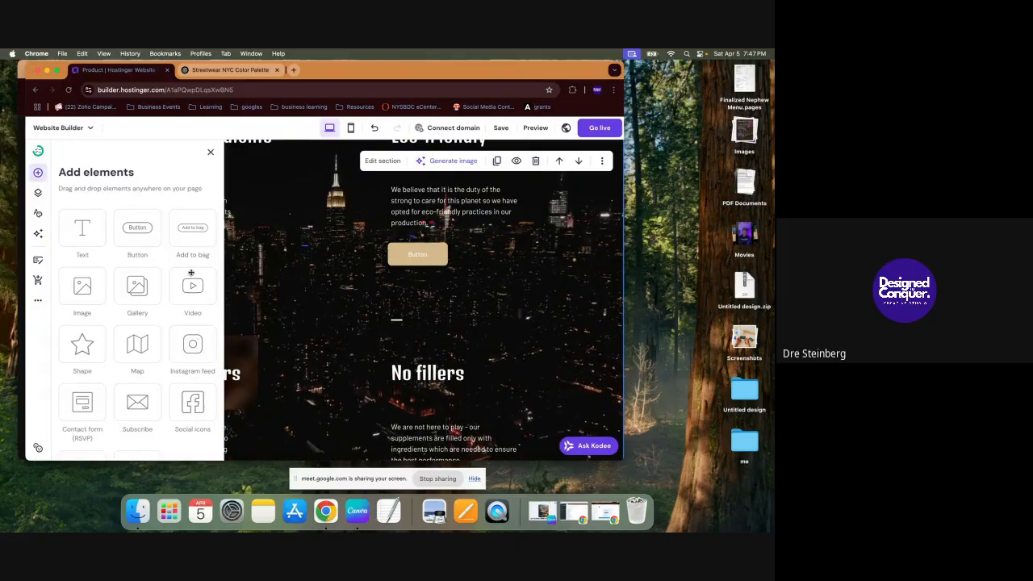
{"action": "scroll", "coordinate": [181, 344], "scroll_direction": "down", "scroll_amount": 2}
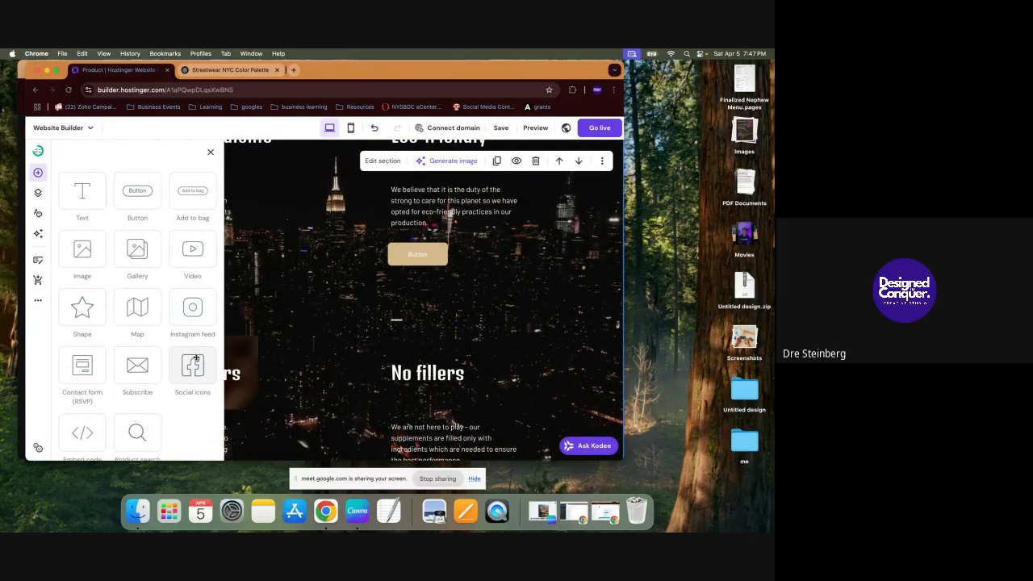
{"action": "left_click", "coordinate": [196, 358]}
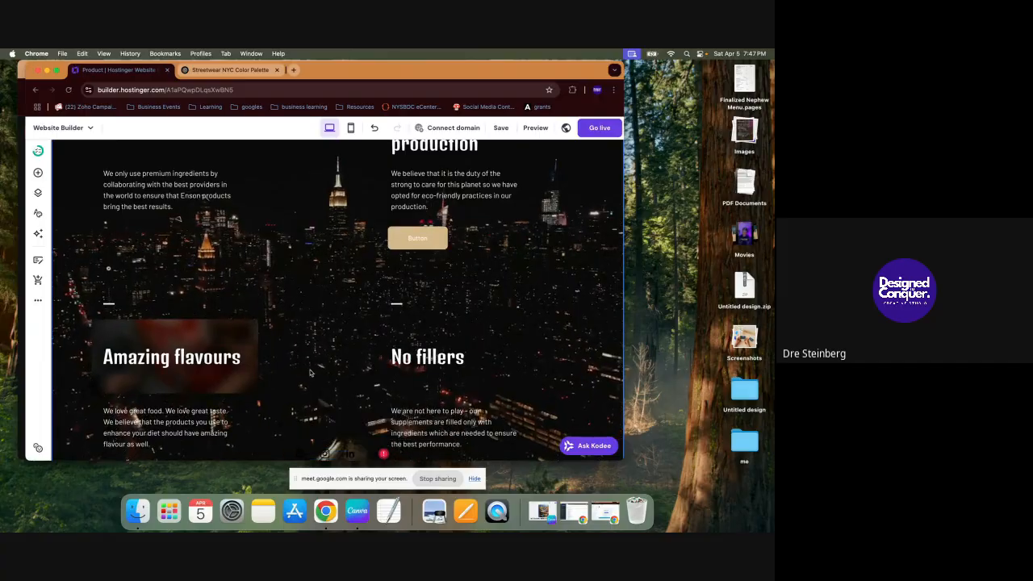
{"action": "scroll", "coordinate": [337, 444], "scroll_direction": "down", "scroll_amount": 1}
{"action": "scroll", "coordinate": [337, 448], "scroll_direction": "down", "scroll_amount": 1}
Step: Set the normal color of the social icons to white (#ffffff)
{"action": "left_click", "coordinate": [335, 397]}
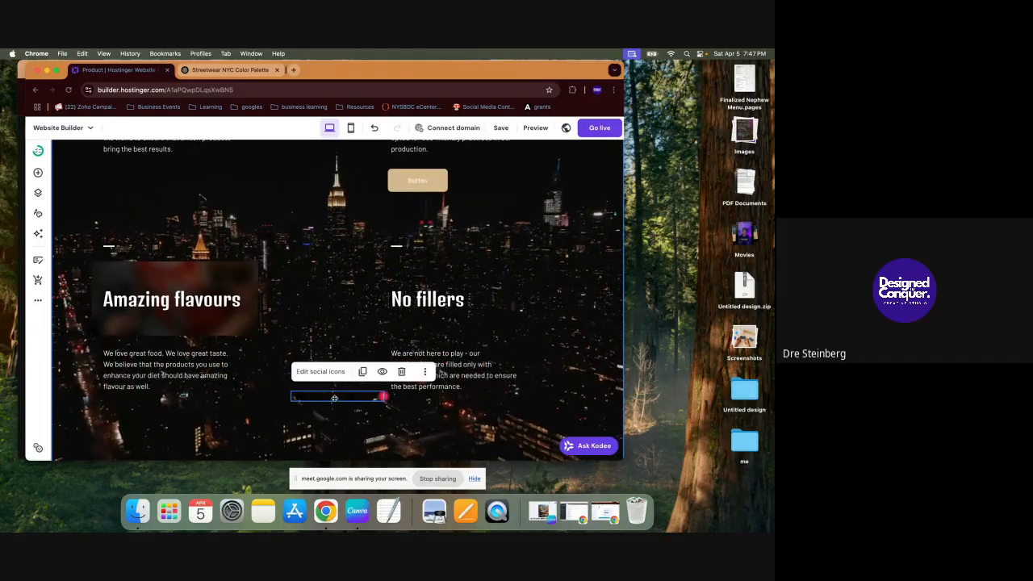
{"action": "left_click", "coordinate": [318, 374]}
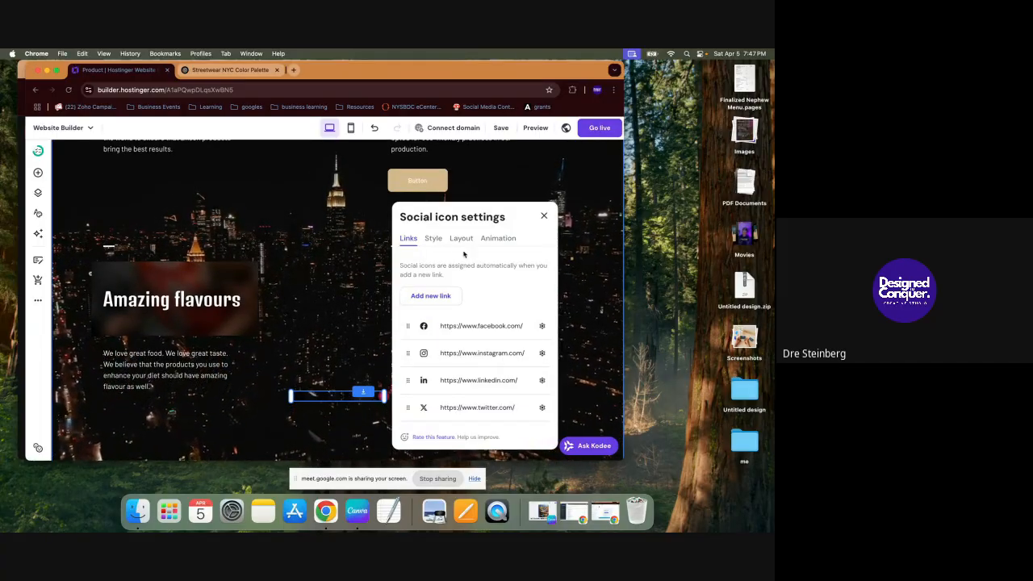
{"action": "left_click", "coordinate": [434, 238]}
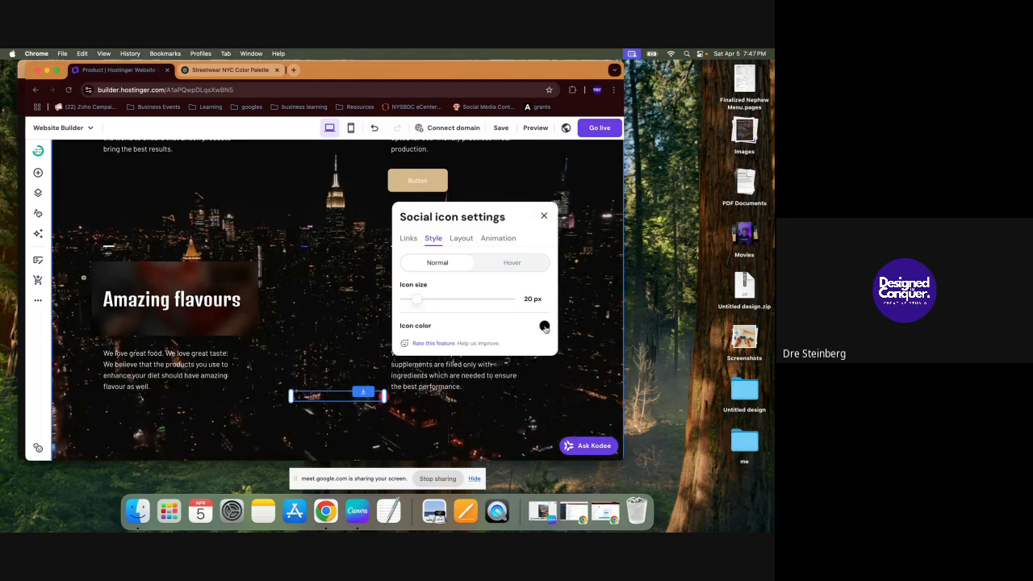
{"action": "left_click", "coordinate": [544, 325]}
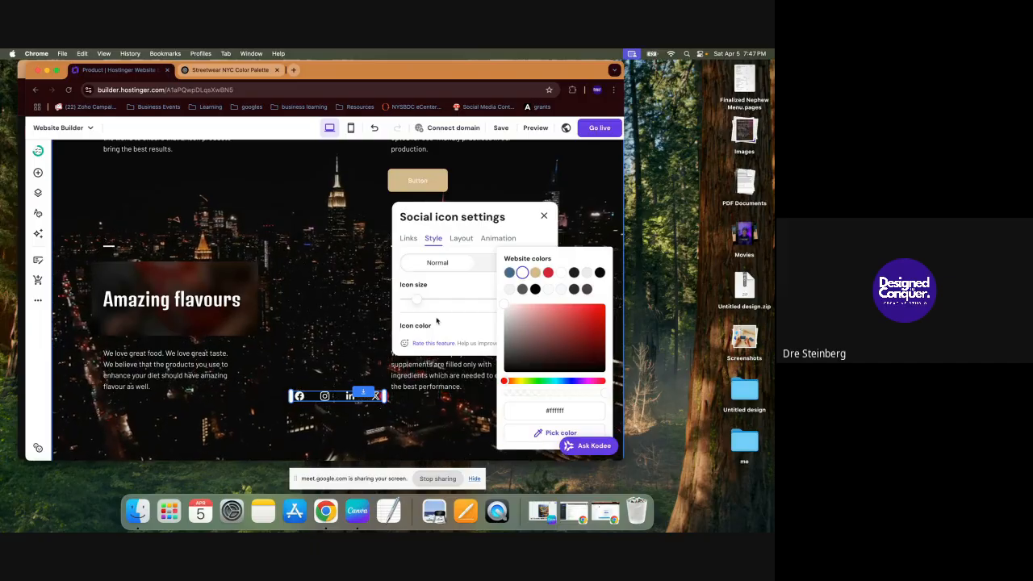
Step: Delete every social link except Instagram and place the remaining icon on the blurred image below the "Amazing flavours" heading
{"action": "left_click", "coordinate": [410, 239]}
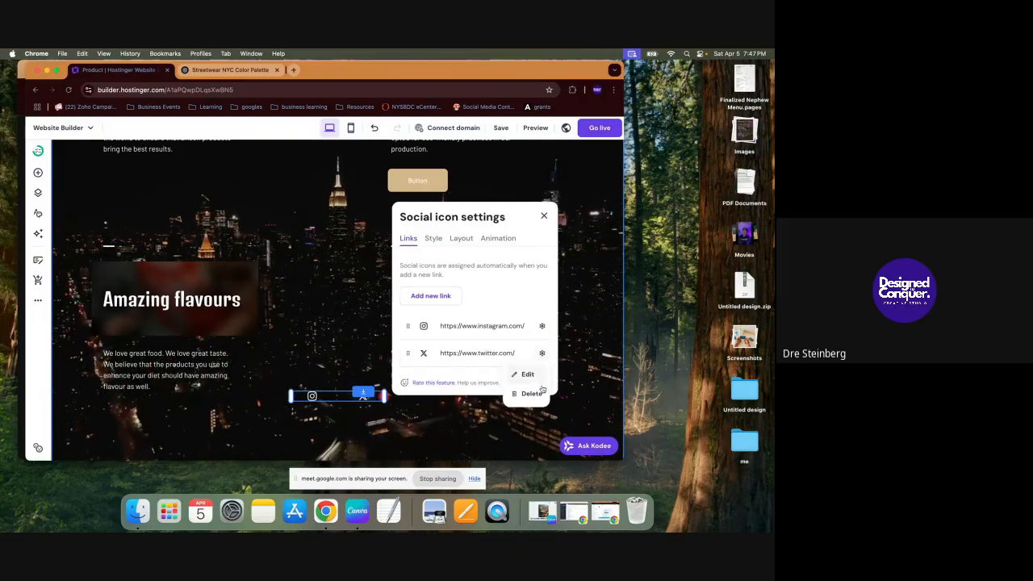
{"action": "left_click", "coordinate": [381, 427]}
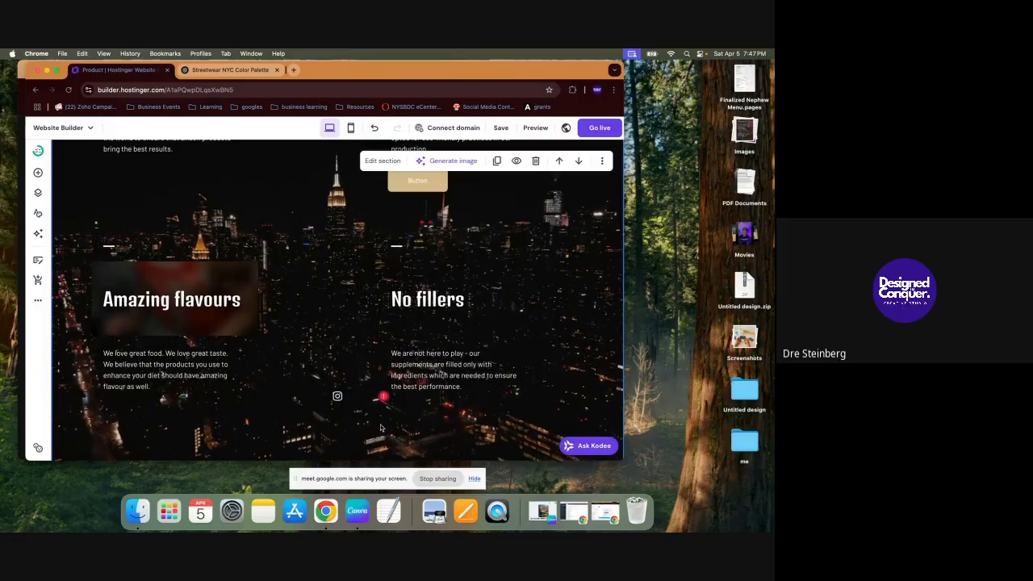
{"action": "left_click_drag", "start_coordinate": [337, 396], "coordinate": [216, 403]}
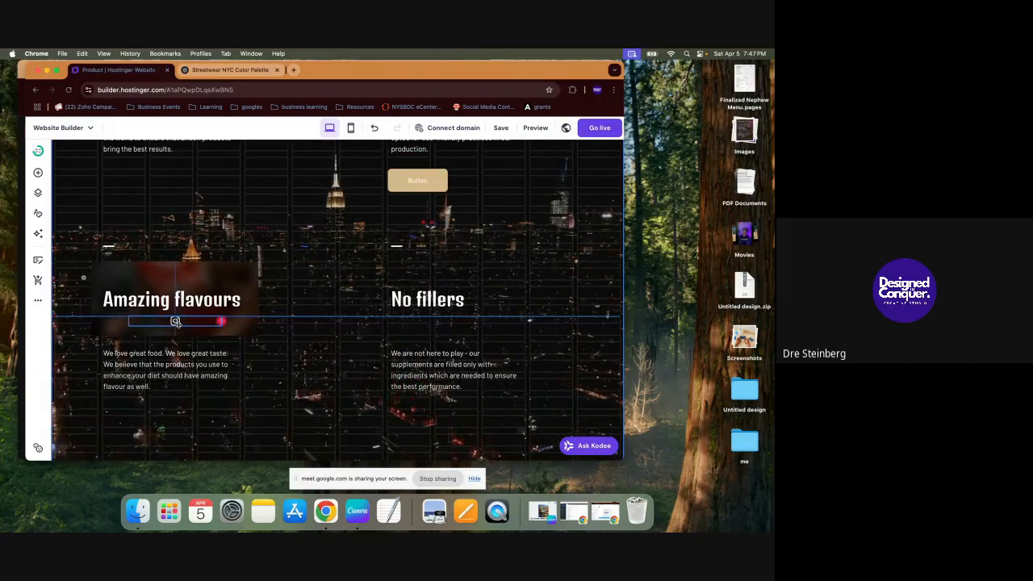
{"action": "left_click_drag", "start_coordinate": [176, 321], "coordinate": [176, 322]}
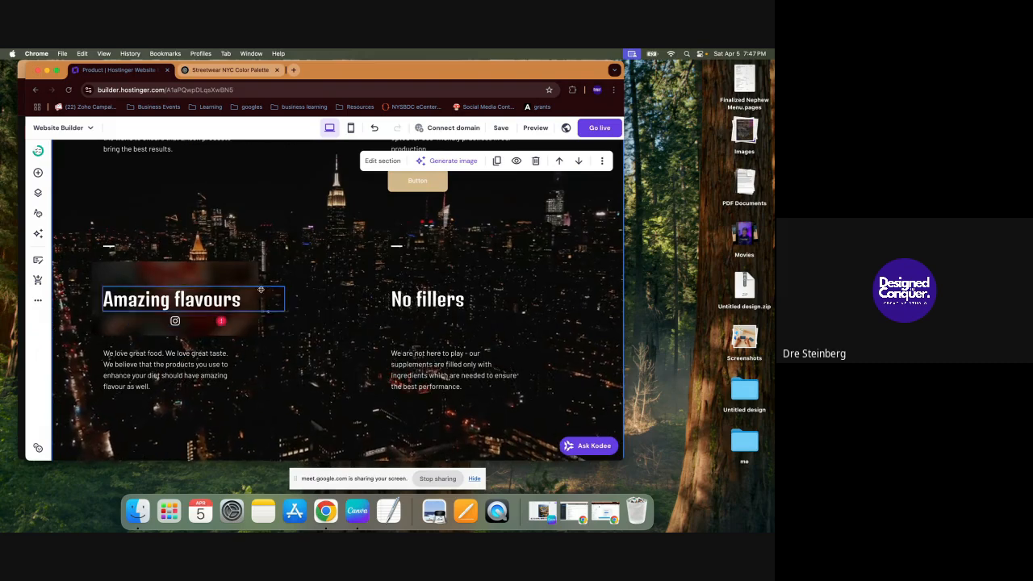
Step: Preview the page to check the "Amazing flavours" block with its image and Instagram icon, and return to the editor
{"action": "left_click", "coordinate": [536, 127]}
{"action": "scroll", "coordinate": [265, 346], "scroll_direction": "down", "scroll_amount": 10}
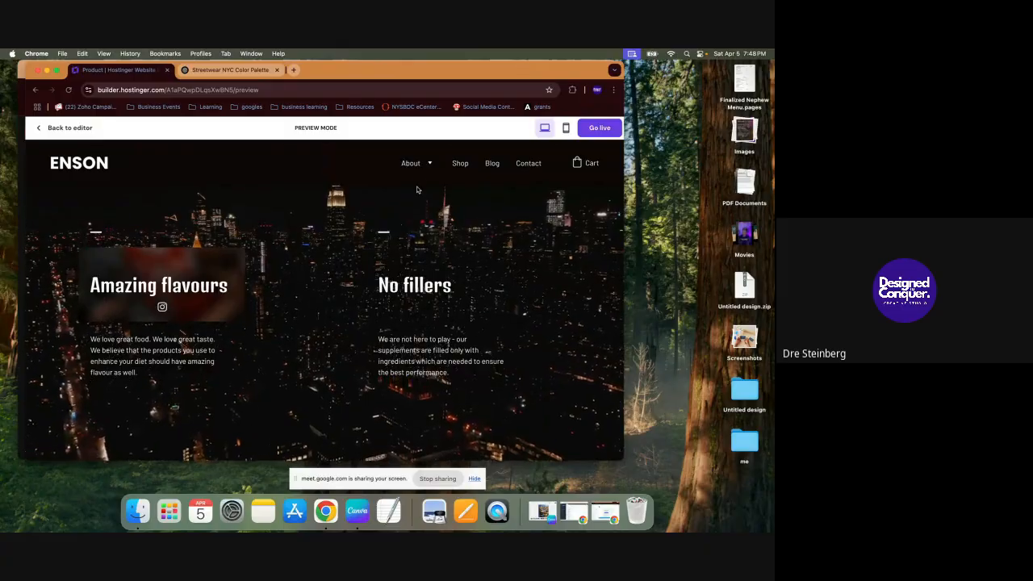
{"action": "left_click", "coordinate": [71, 128]}
Step: Add a Subscribe form to the skyline section, centered below the "Amazing flavours" and "No fillers" columns
{"action": "scroll", "coordinate": [213, 289], "scroll_direction": "down", "scroll_amount": 10}
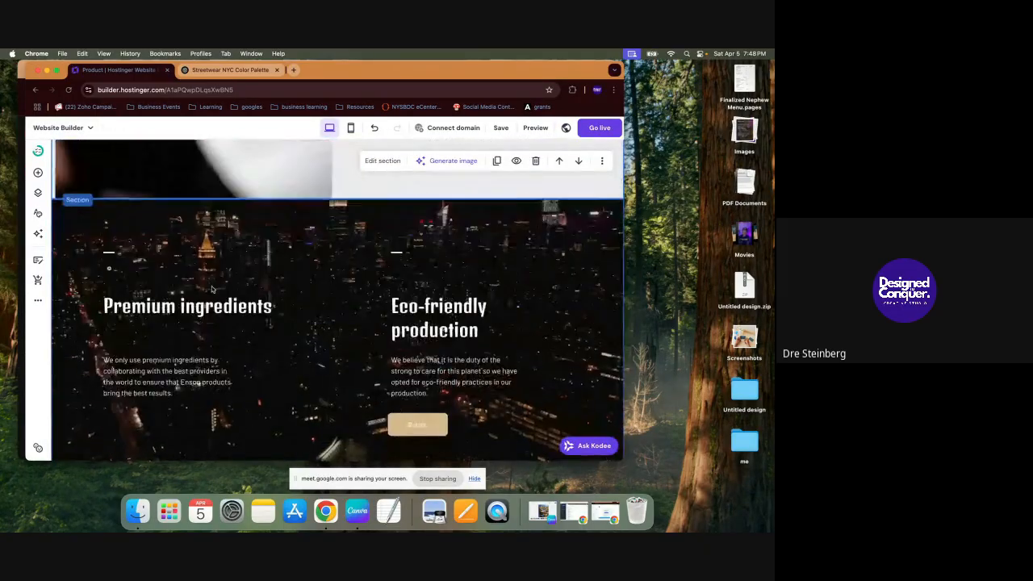
{"action": "scroll", "coordinate": [213, 289], "scroll_direction": "down", "scroll_amount": 3}
{"action": "left_click", "coordinate": [38, 173]}
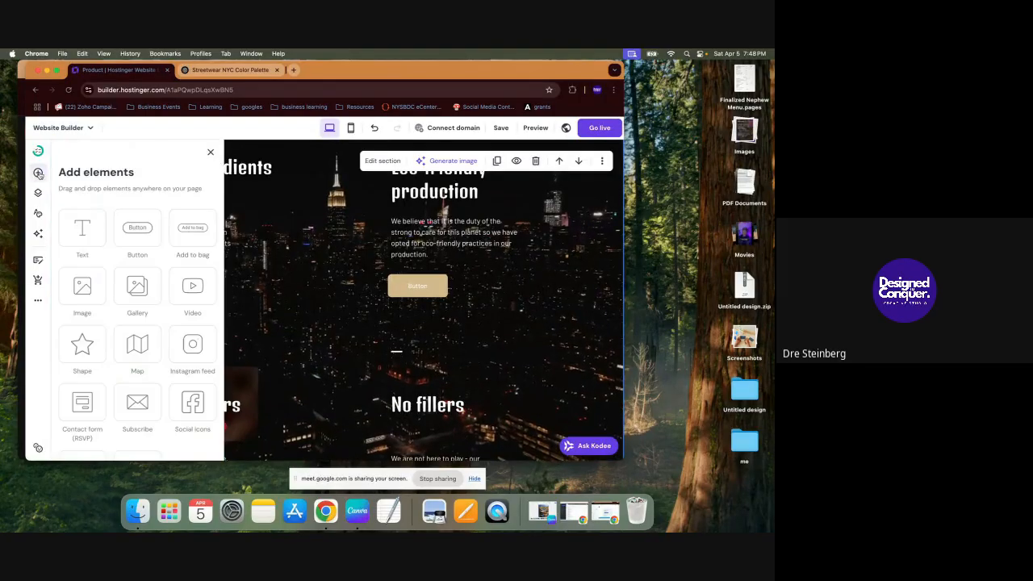
{"action": "scroll", "coordinate": [155, 294], "scroll_direction": "down", "scroll_amount": 3}
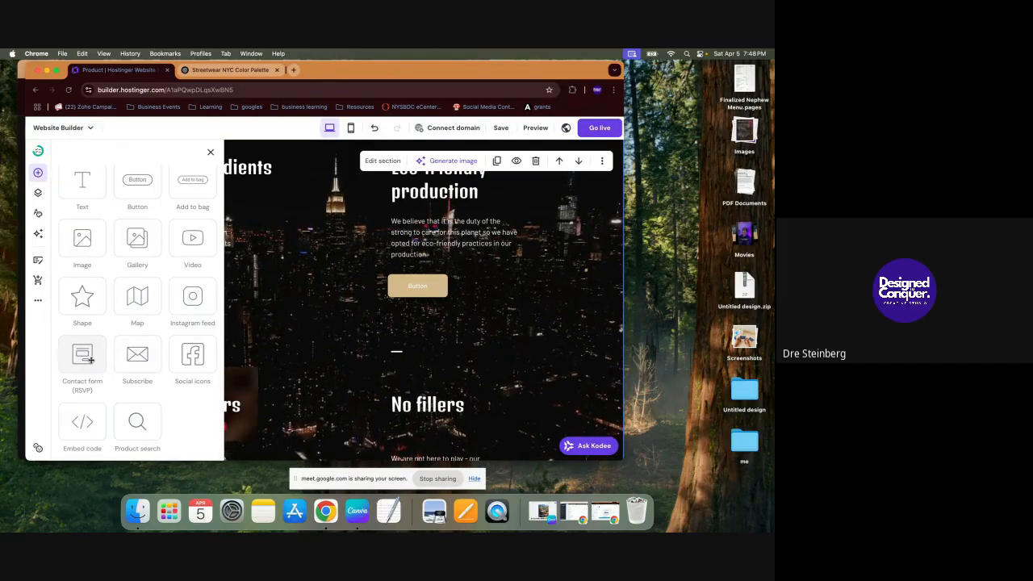
{"action": "left_click_drag", "start_coordinate": [137, 360], "coordinate": [343, 393]}
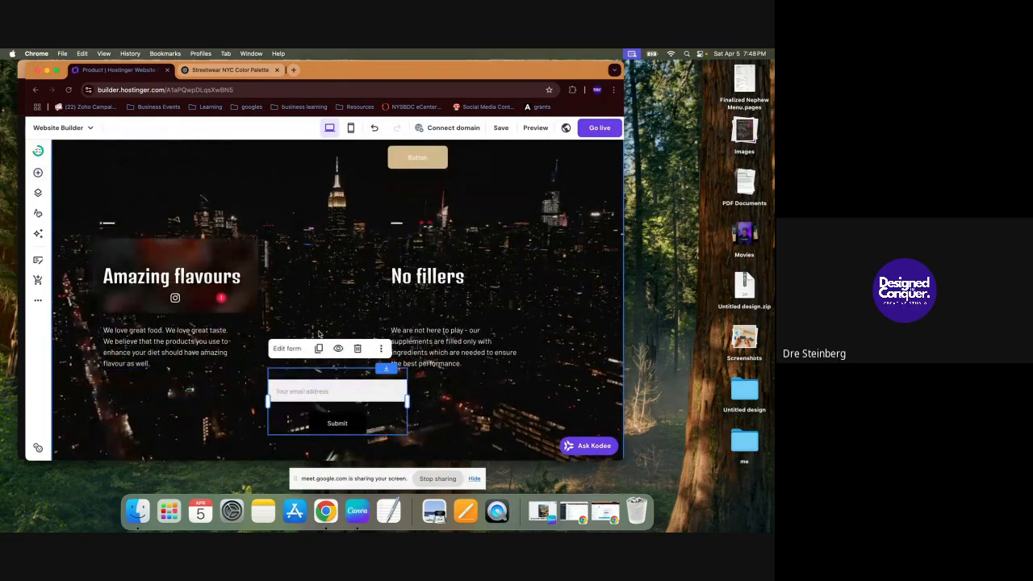
{"action": "scroll", "coordinate": [343, 394], "scroll_direction": "down", "scroll_amount": 2}
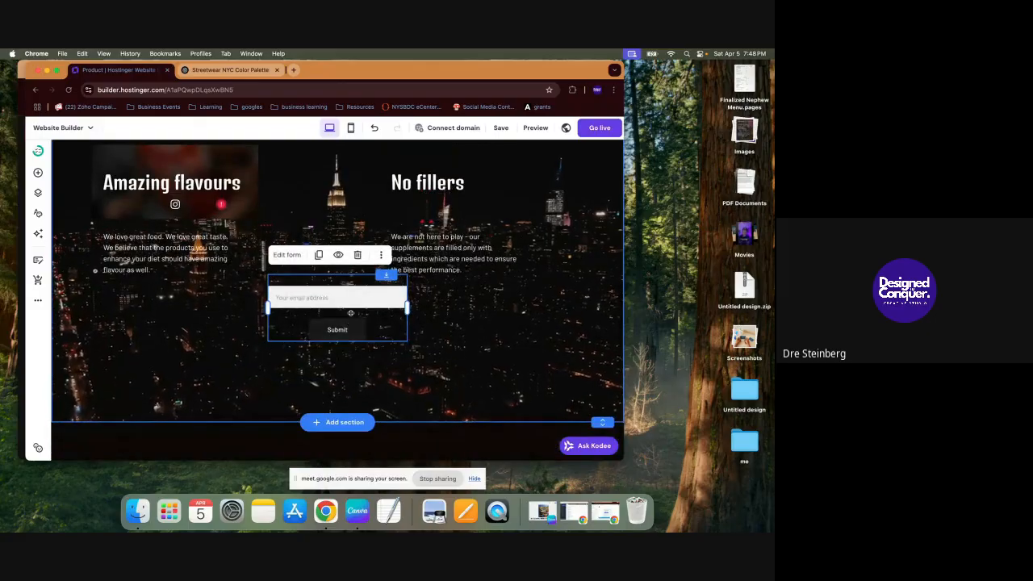
Step: Move the subscribe form lower in the skyline section and widen it, centered beneath the two text columns
{"action": "left_click_drag", "start_coordinate": [348, 304], "coordinate": [318, 330]}
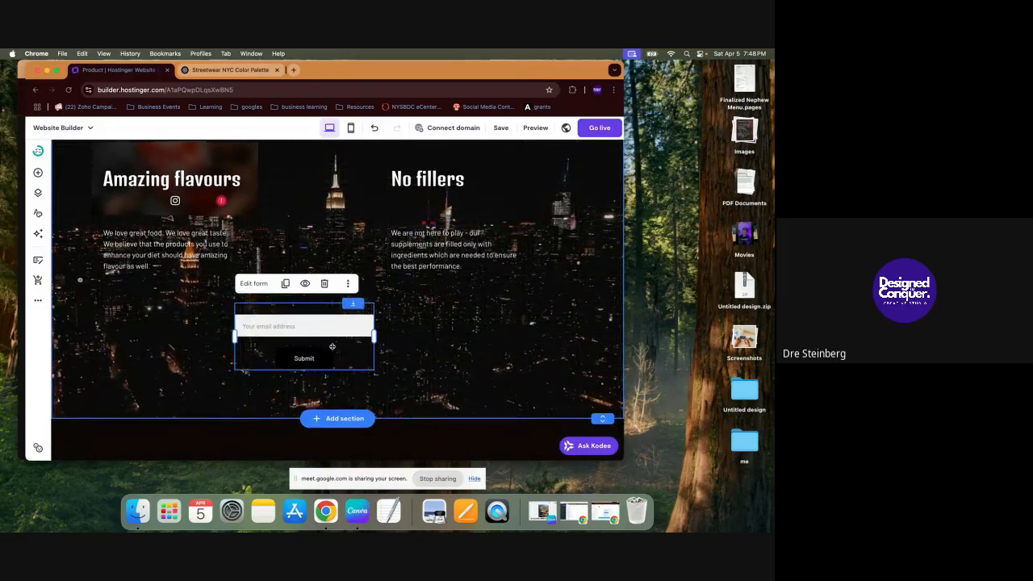
{"action": "scroll", "coordinate": [332, 345], "scroll_direction": "down", "scroll_amount": 3}
{"action": "scroll", "coordinate": [332, 349], "scroll_direction": "up", "scroll_amount": 3}
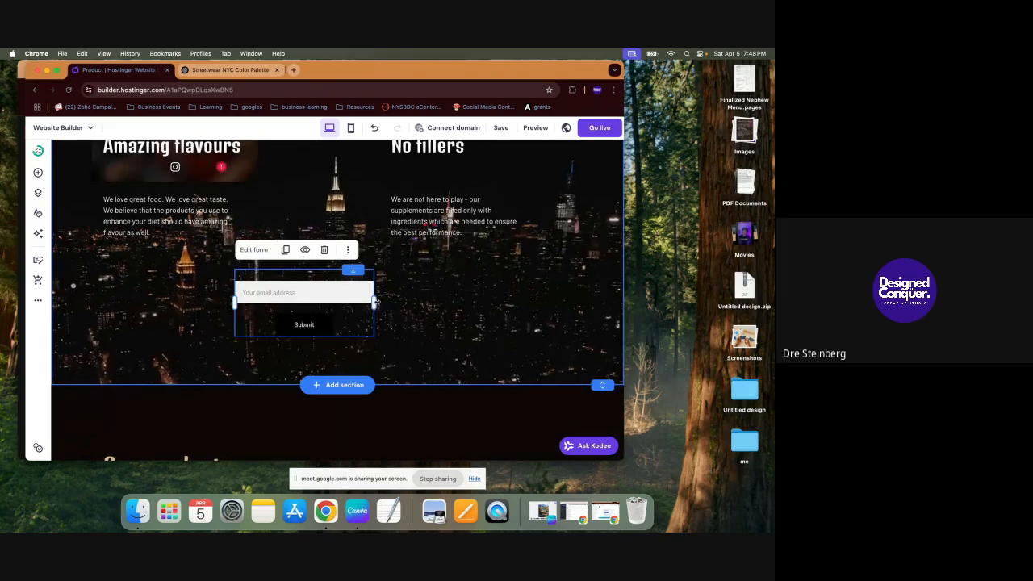
{"action": "left_click_drag", "start_coordinate": [374, 303], "coordinate": [415, 294]}
Step: Set the label text color of the subscribe form's fields to the beige website color #d6b98c
{"action": "left_click", "coordinate": [235, 249]}
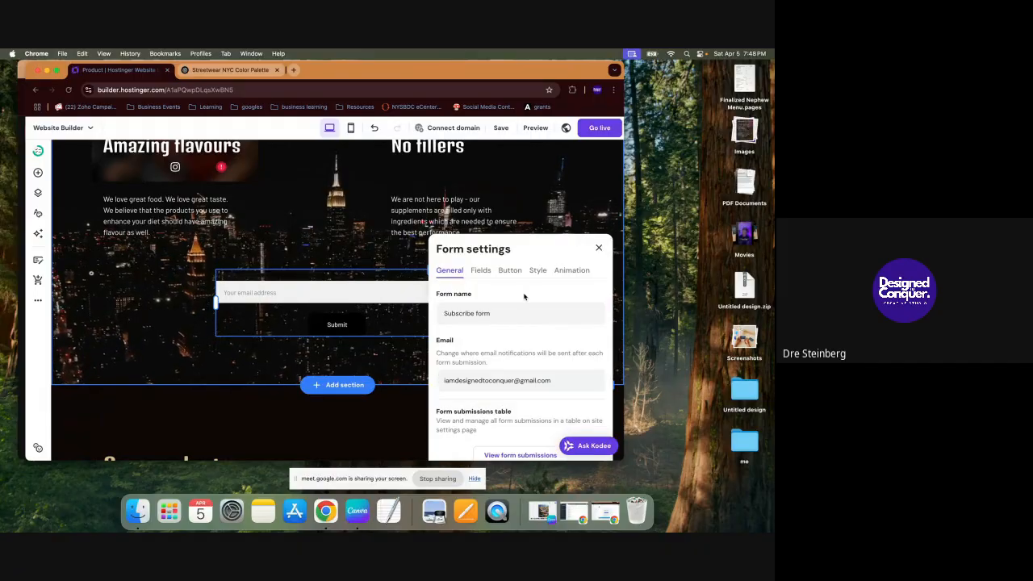
{"action": "left_click", "coordinate": [539, 271]}
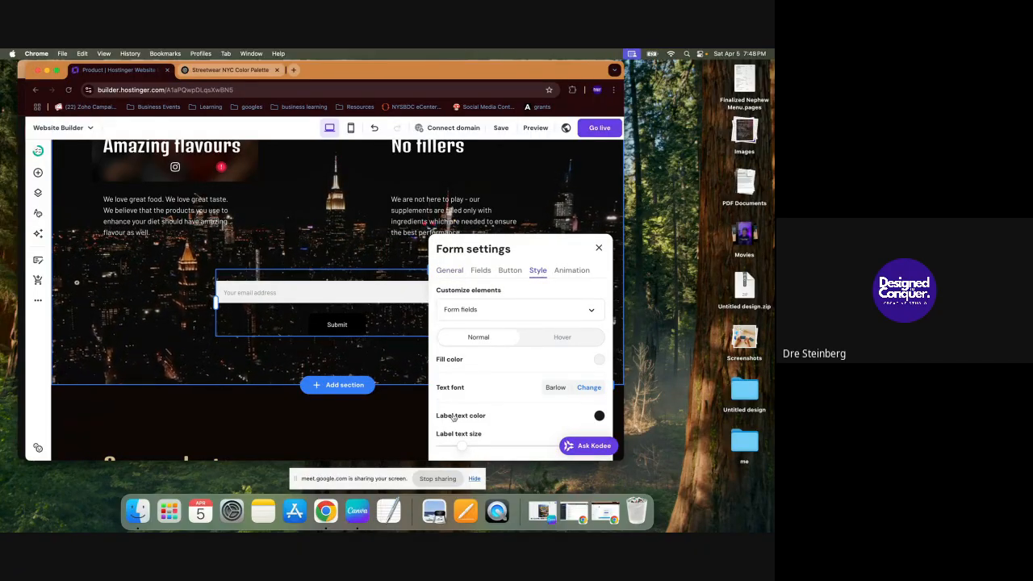
{"action": "left_click", "coordinate": [599, 415]}
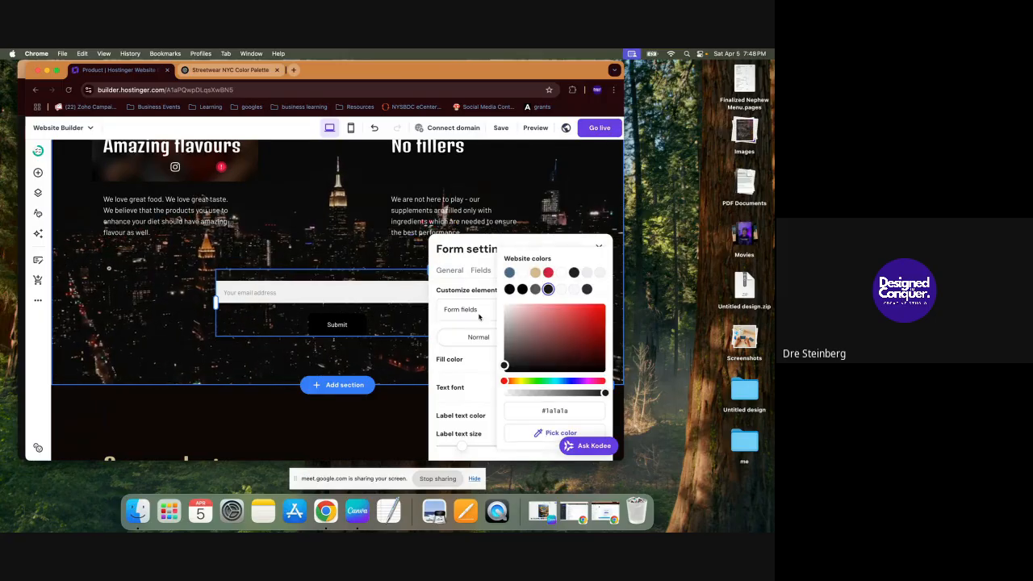
{"action": "left_click", "coordinate": [535, 273]}
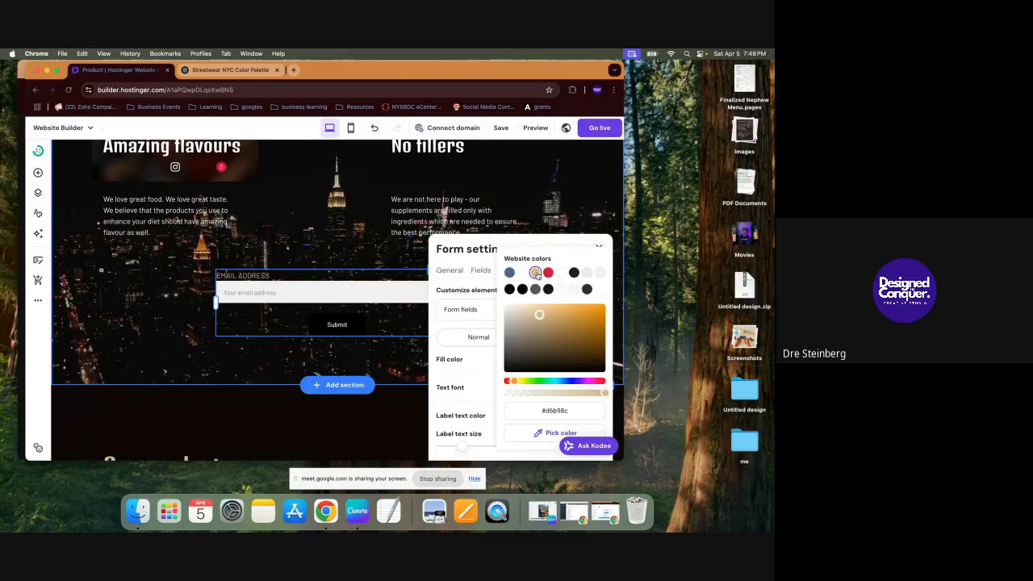
{"action": "left_click", "coordinate": [486, 274]}
Step: Set the normal fill color of the form's Submit button to #d6b98c
{"action": "left_click", "coordinate": [512, 276]}
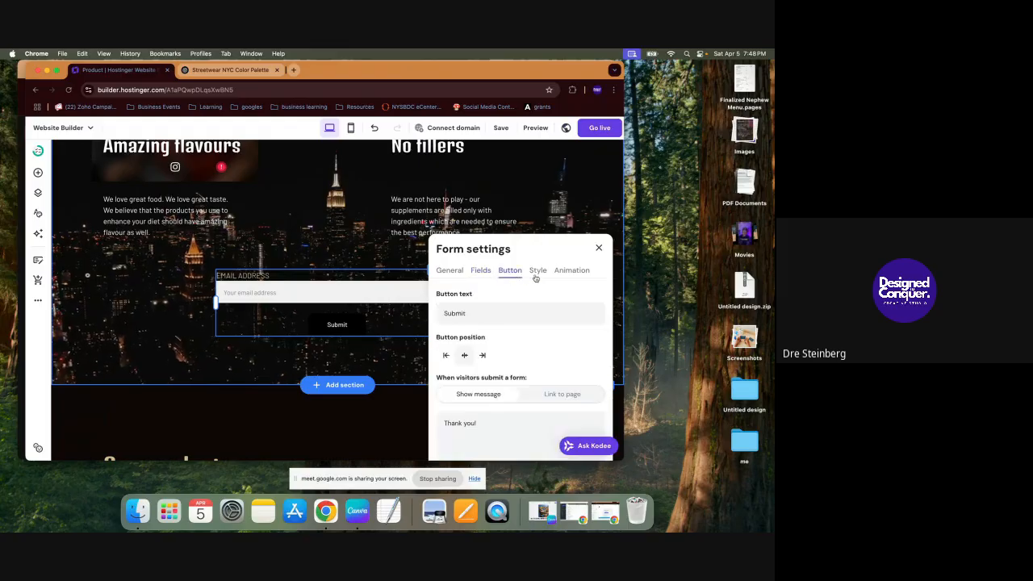
{"action": "left_click", "coordinate": [538, 276]}
{"action": "left_click", "coordinate": [521, 307]}
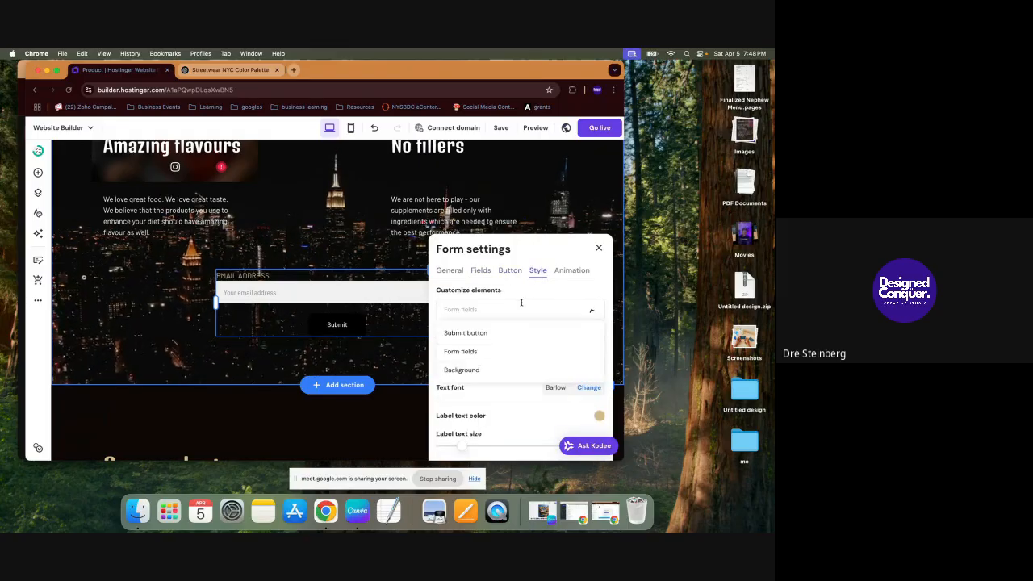
{"action": "left_click", "coordinate": [491, 336]}
{"action": "left_click", "coordinate": [599, 359]}
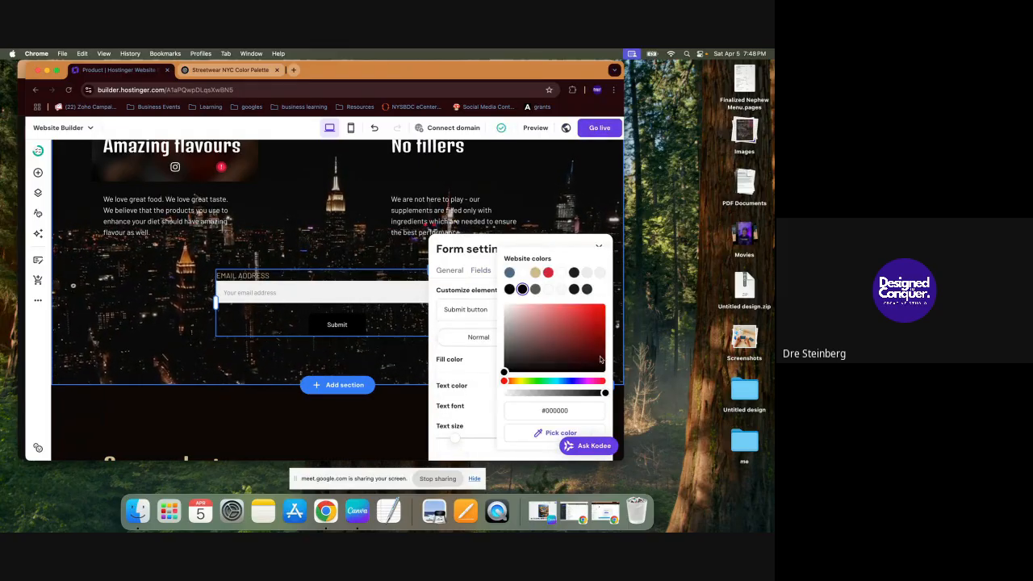
{"action": "left_click", "coordinate": [535, 273]}
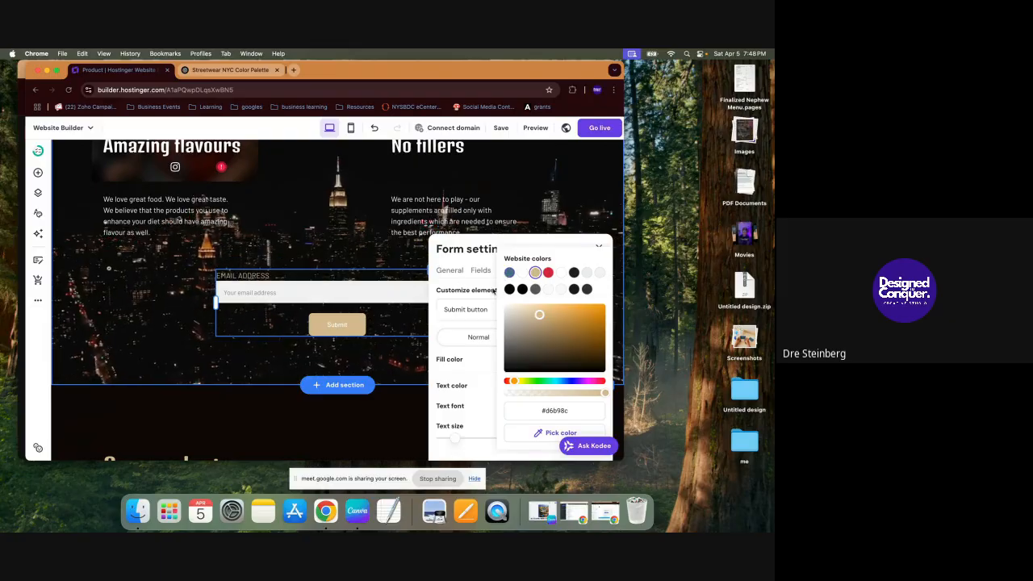
{"action": "left_click", "coordinate": [473, 311]}
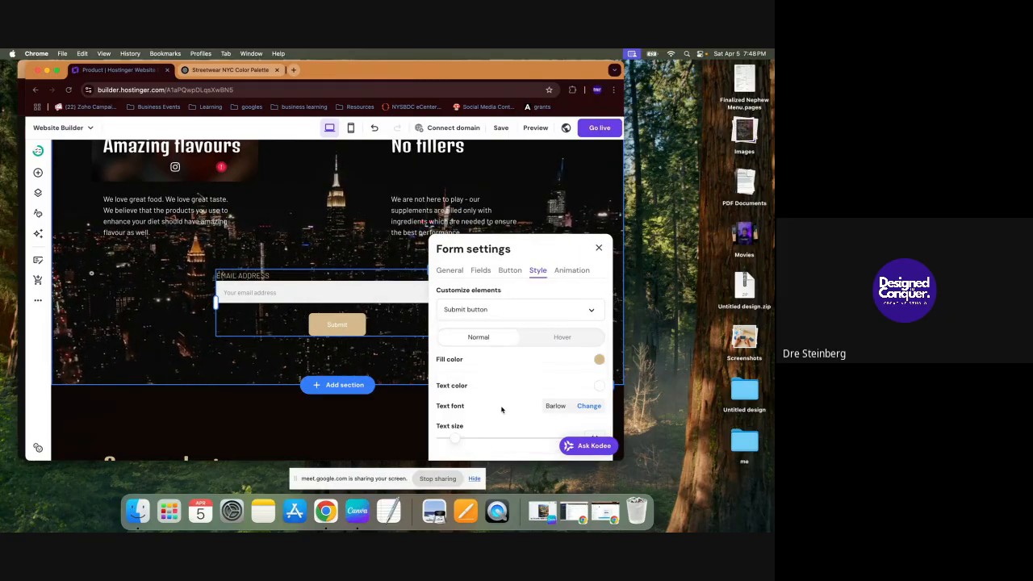
Step: Set the hover fill color of the form's Submit button to red #d72638 and close the form settings
{"action": "left_click", "coordinate": [562, 337]}
{"action": "left_click", "coordinate": [599, 359]}
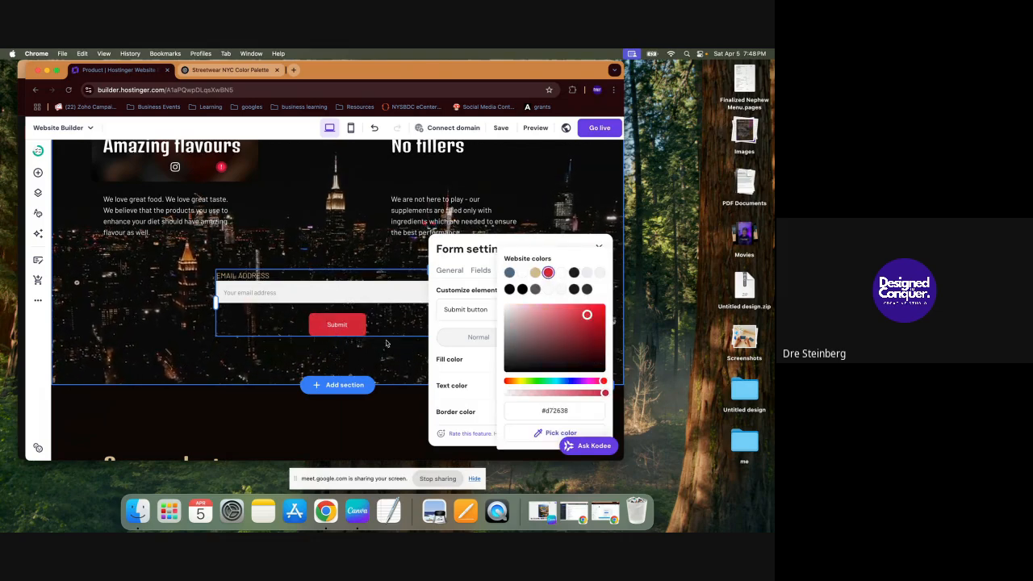
{"action": "left_click", "coordinate": [401, 370]}
{"action": "scroll", "coordinate": [404, 298], "scroll_direction": "up", "scroll_amount": 3}
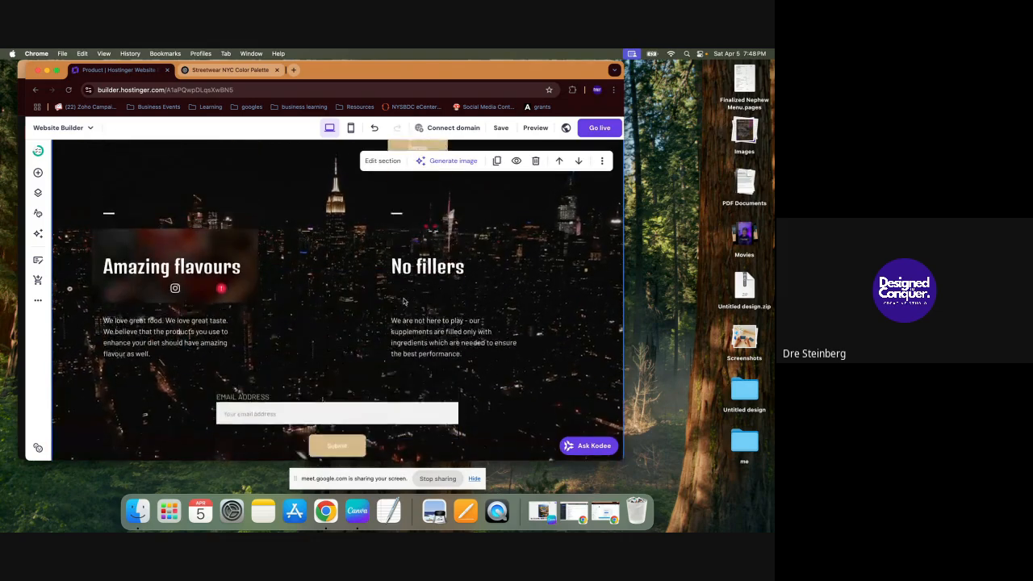
Step: Add a shape below the subscribe form and make it a horizontal line
{"action": "left_click", "coordinate": [37, 172]}
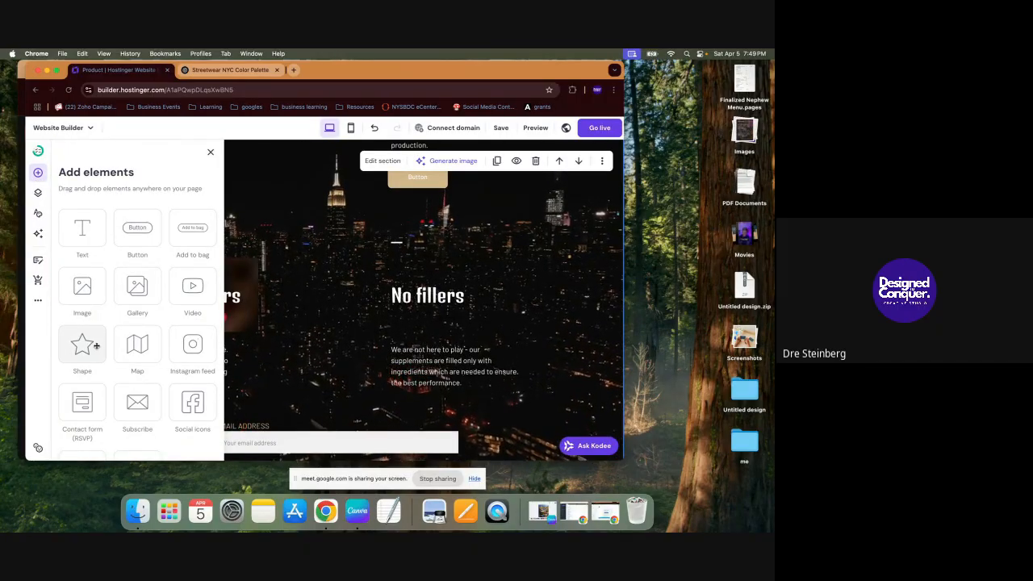
{"action": "left_click", "coordinate": [396, 241]}
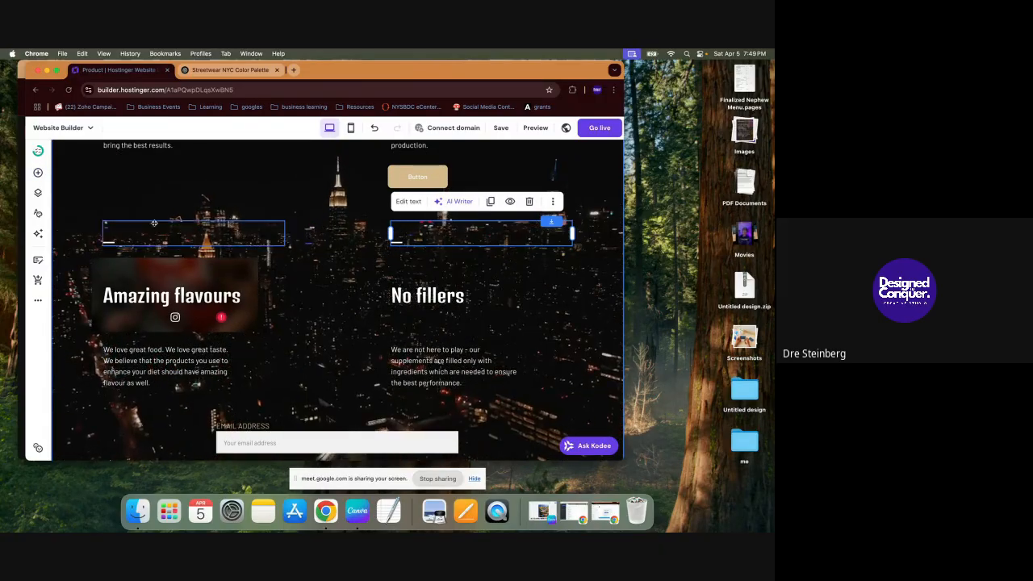
{"action": "left_click", "coordinate": [38, 174]}
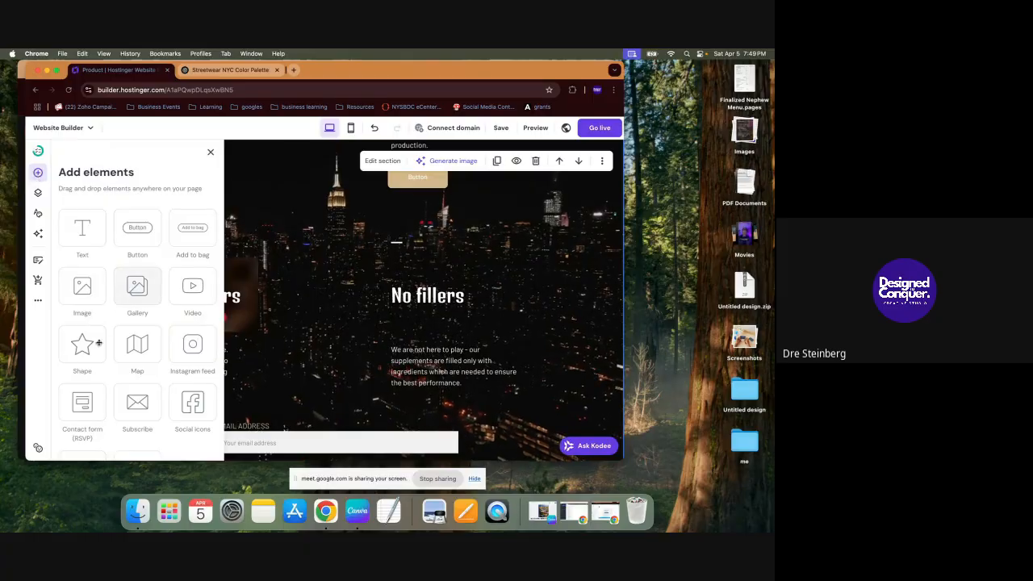
{"action": "left_click_drag", "start_coordinate": [85, 361], "coordinate": [301, 339]}
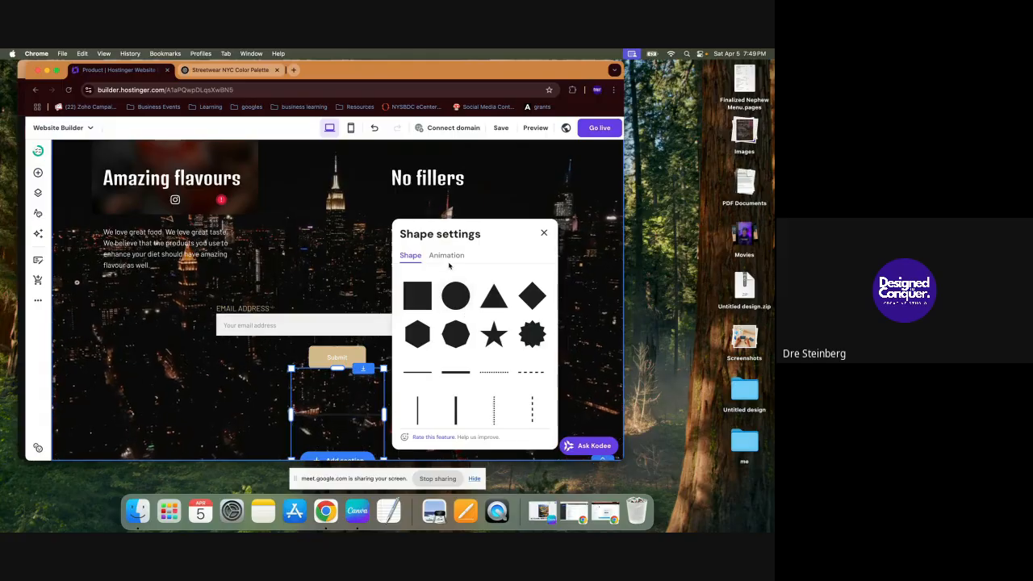
{"action": "left_click", "coordinate": [309, 273]}
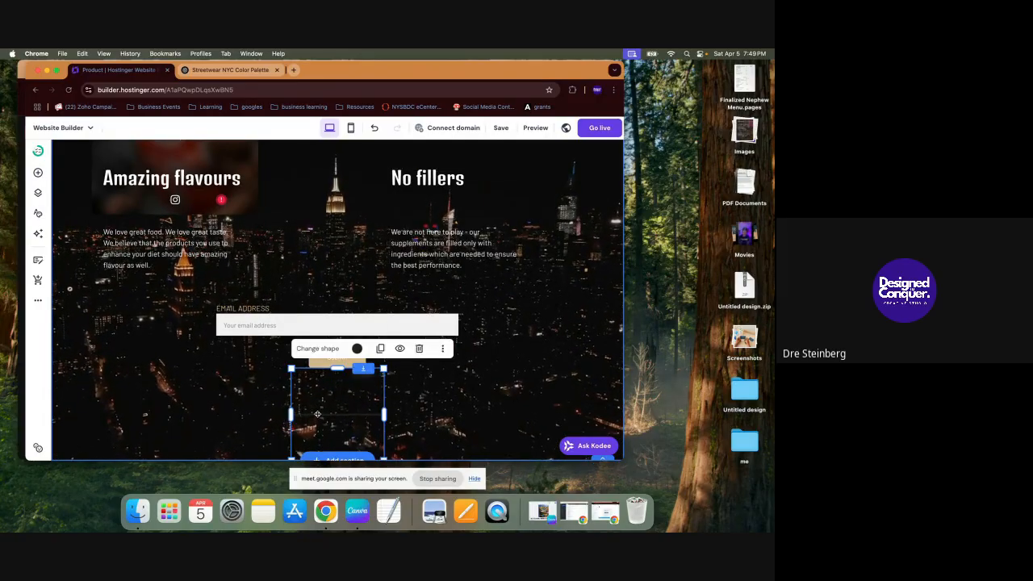
Step: Color the line white and move it directly beneath the "No fillers" paragraph
{"action": "left_click", "coordinate": [358, 348]}
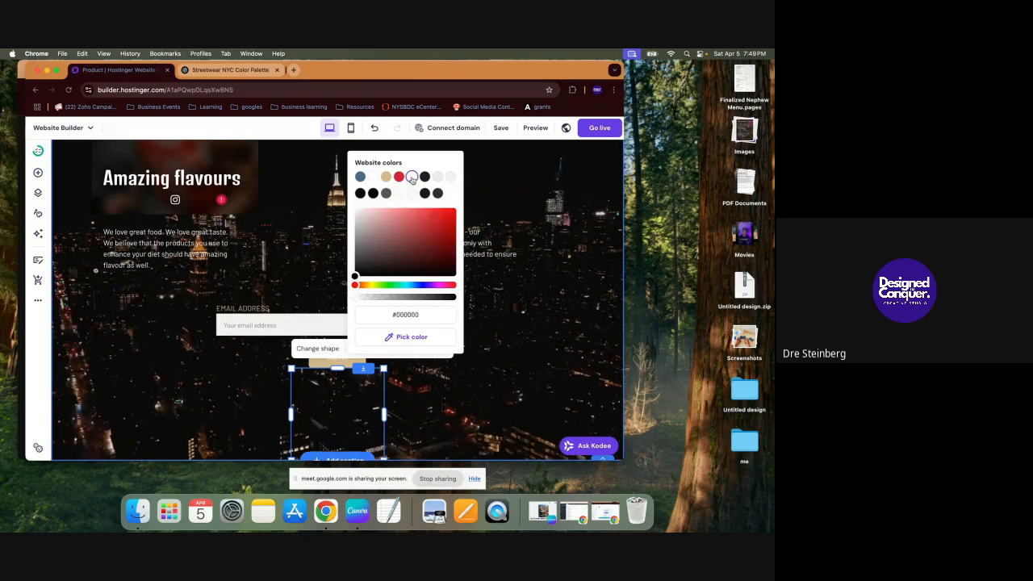
{"action": "left_click", "coordinate": [399, 388]}
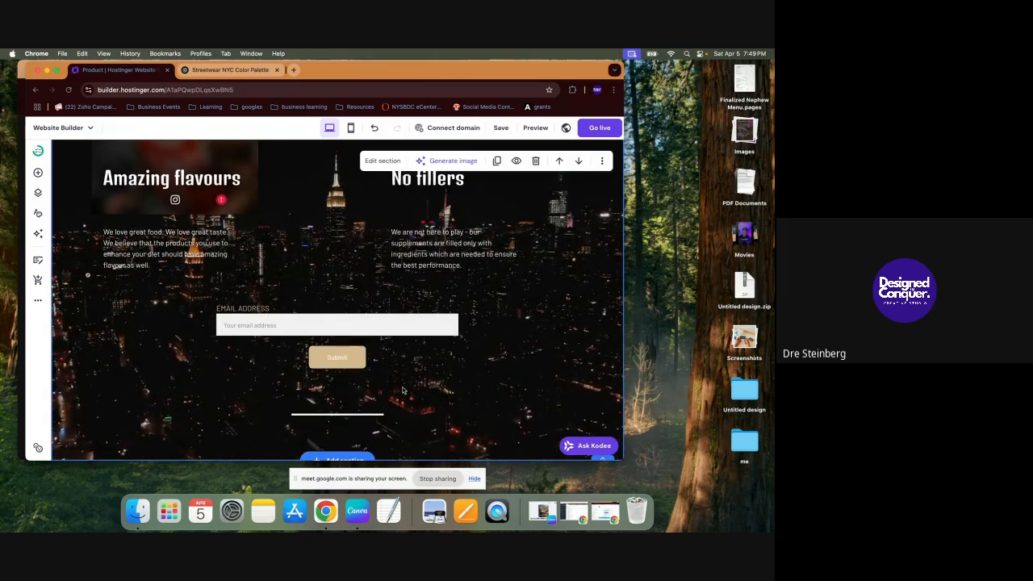
{"action": "left_click_drag", "start_coordinate": [344, 422], "coordinate": [442, 281]}
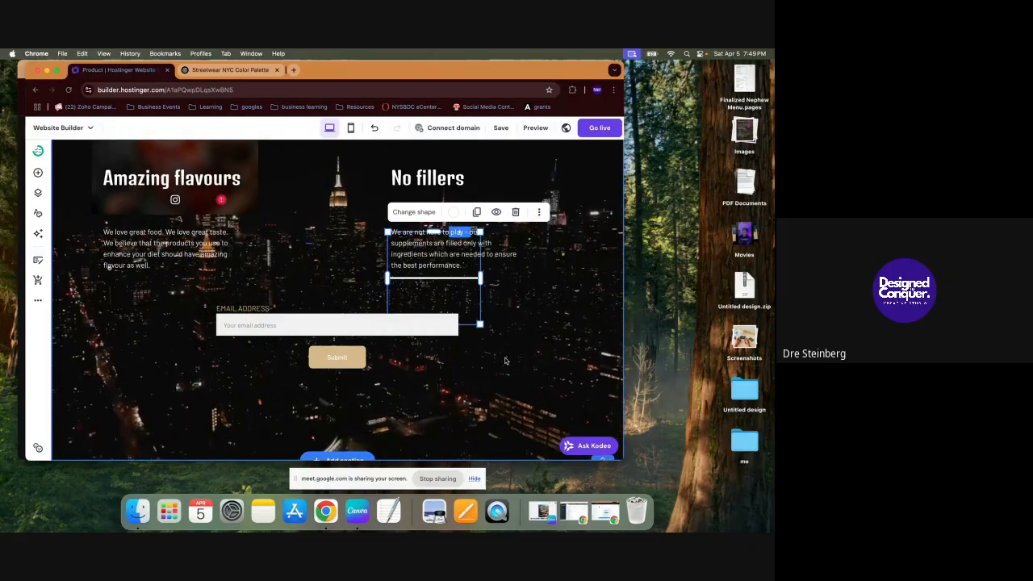
{"action": "left_click", "coordinate": [523, 300]}
{"action": "left_click_drag", "start_coordinate": [442, 289], "coordinate": [441, 291]}
{"action": "left_click", "coordinate": [523, 379]}
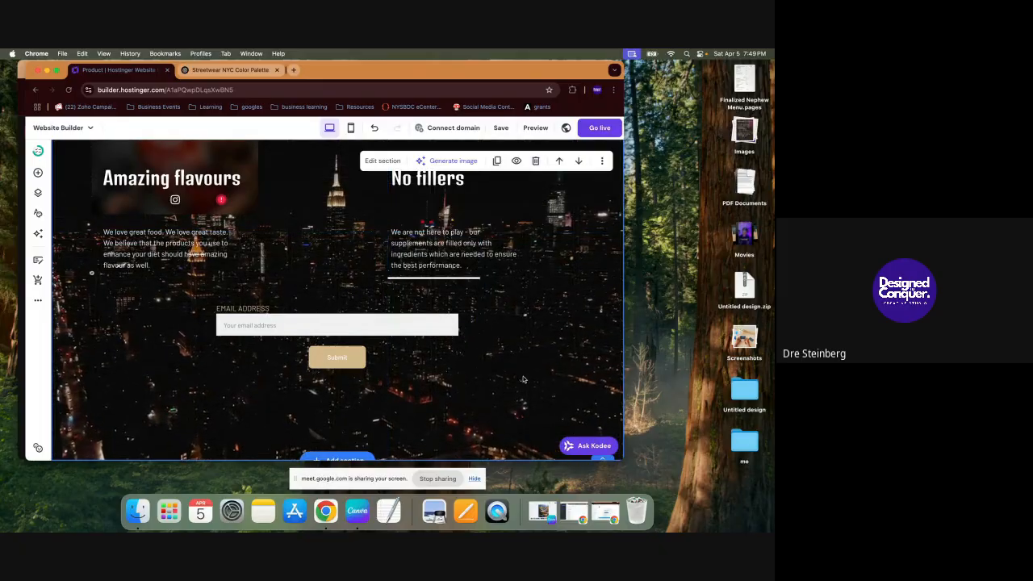
Step: Change the line into a starburst filled with #4b6a88, shrink it and place it just before the "No fillers" paragraph
{"action": "left_click", "coordinate": [445, 284]}
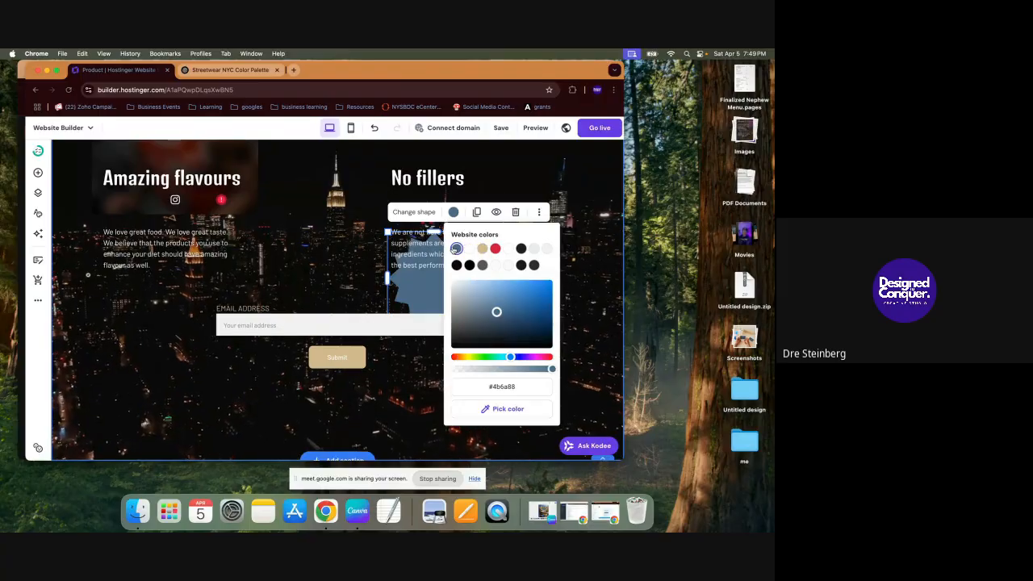
{"action": "left_click", "coordinate": [582, 349]}
{"action": "left_click_drag", "start_coordinate": [445, 294], "coordinate": [373, 251]}
{"action": "left_click", "coordinate": [406, 309]}
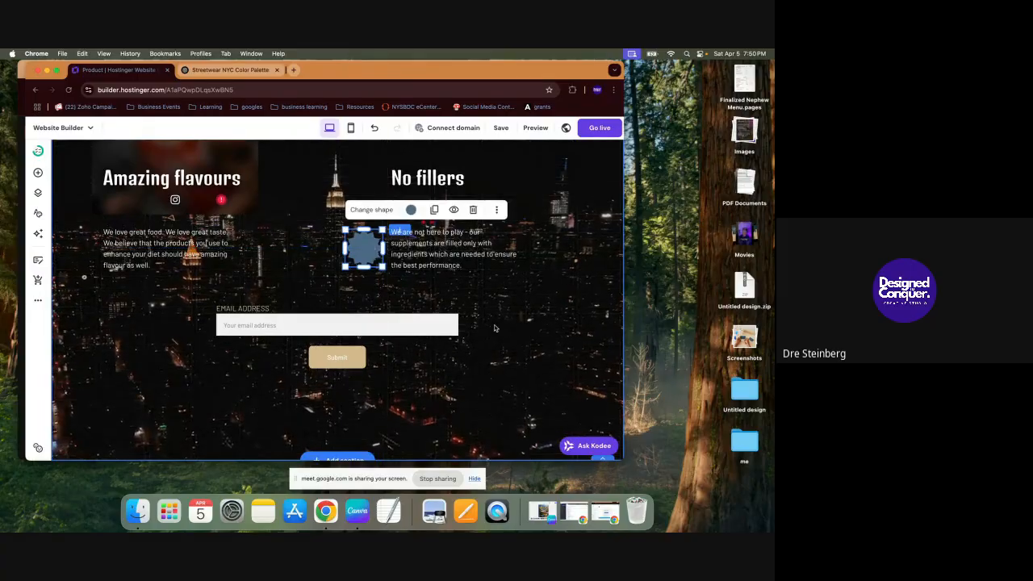
{"action": "left_click", "coordinate": [414, 288]}
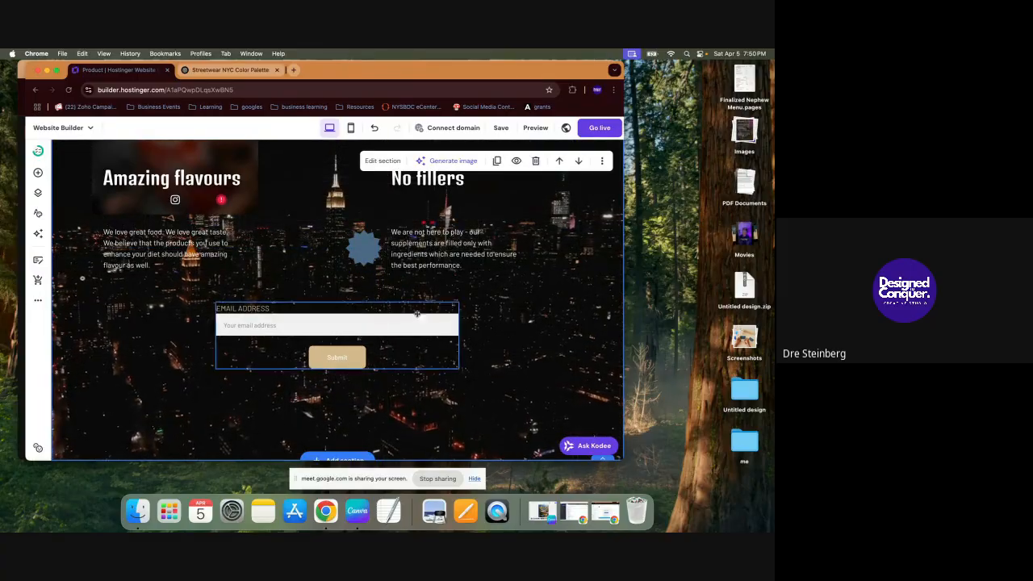
Step: Try a map element below the subscribe form in the skyline section, and delete it again
{"action": "left_click", "coordinate": [38, 173]}
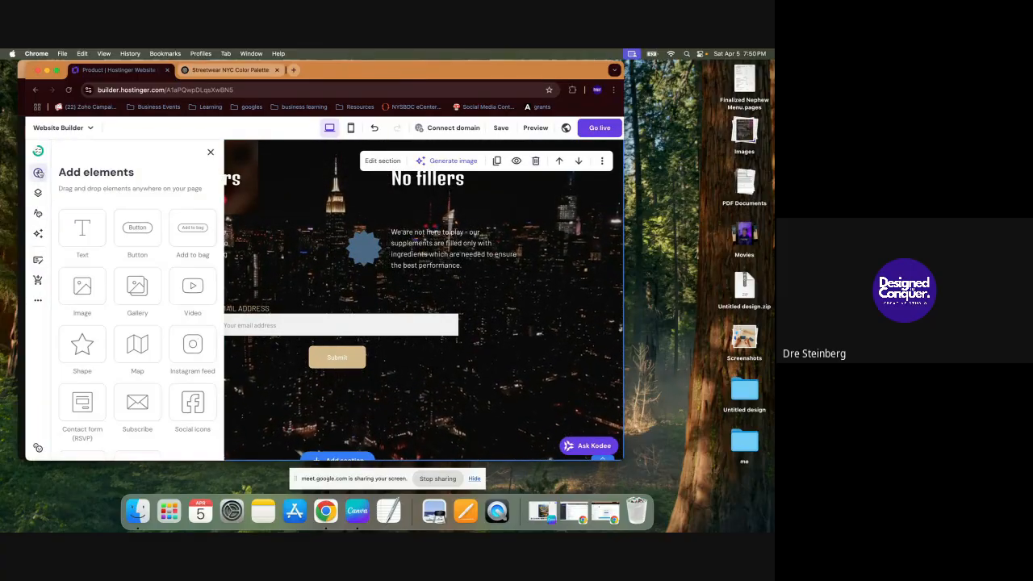
{"action": "scroll", "coordinate": [164, 346], "scroll_direction": "down", "scroll_amount": 1}
{"action": "scroll", "coordinate": [165, 346], "scroll_direction": "down", "scroll_amount": 1}
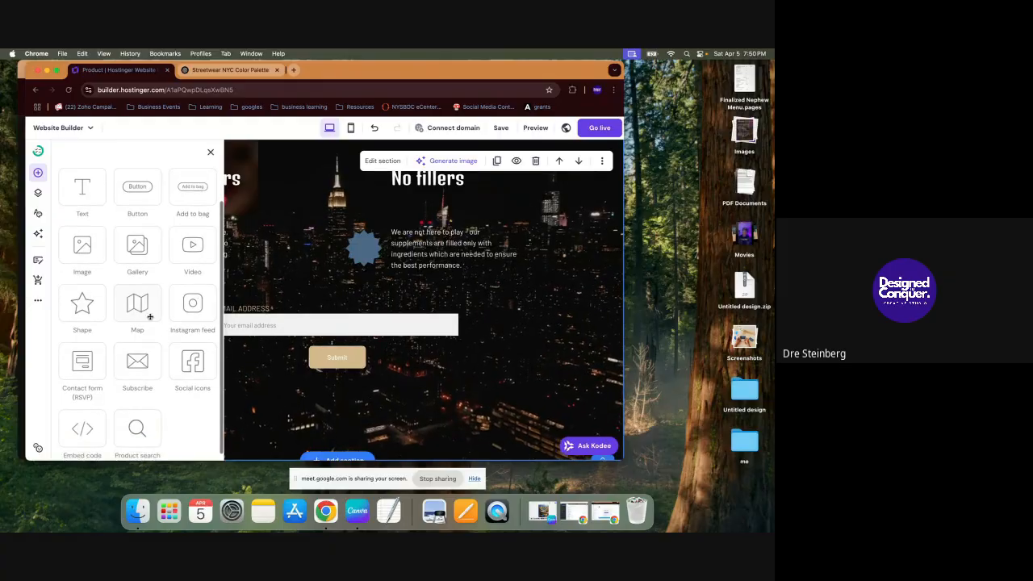
{"action": "left_click", "coordinate": [141, 309]}
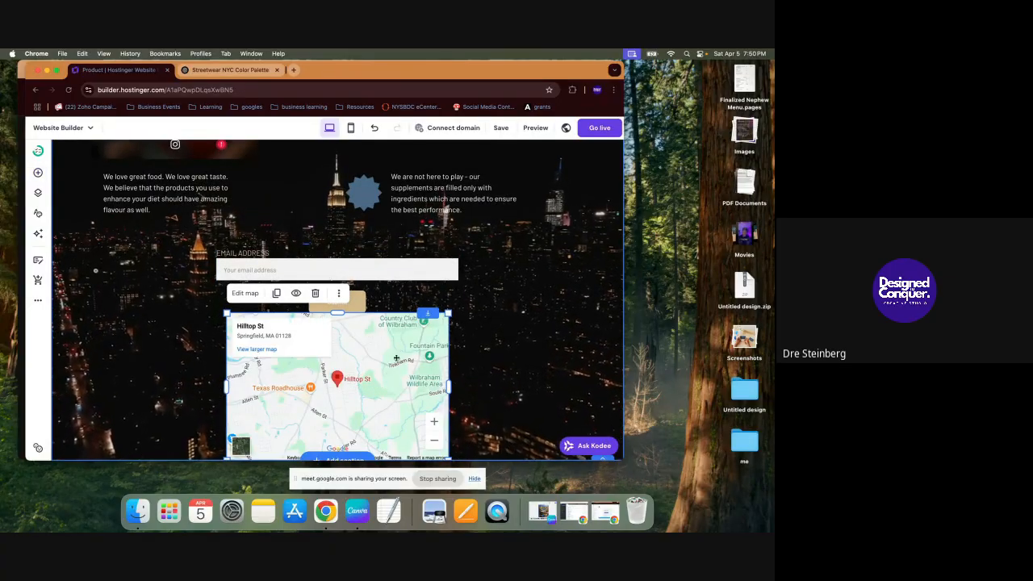
{"action": "scroll", "coordinate": [397, 358], "scroll_direction": "down", "scroll_amount": 10}
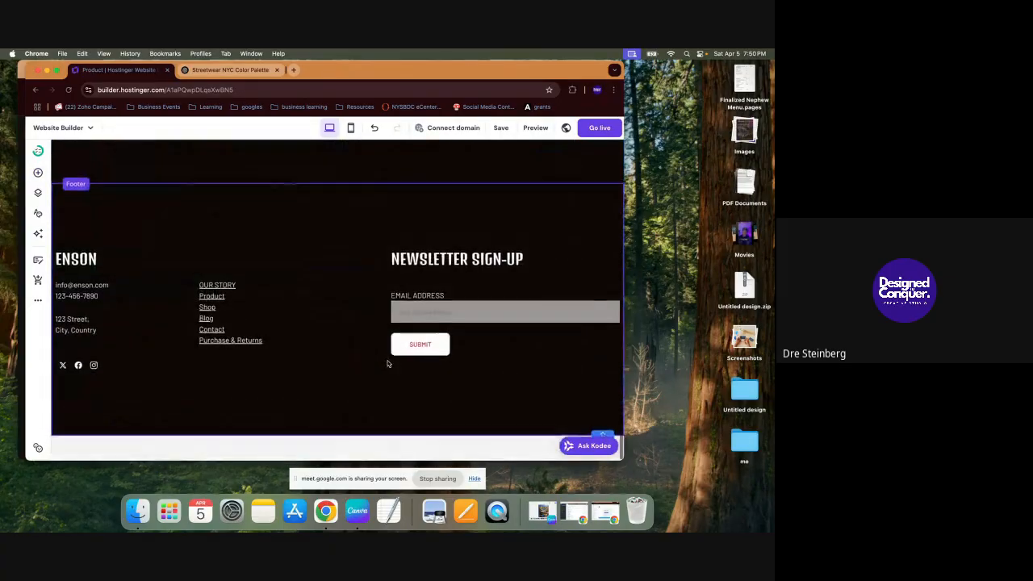
{"action": "scroll", "coordinate": [388, 364], "scroll_direction": "up", "scroll_amount": 8}
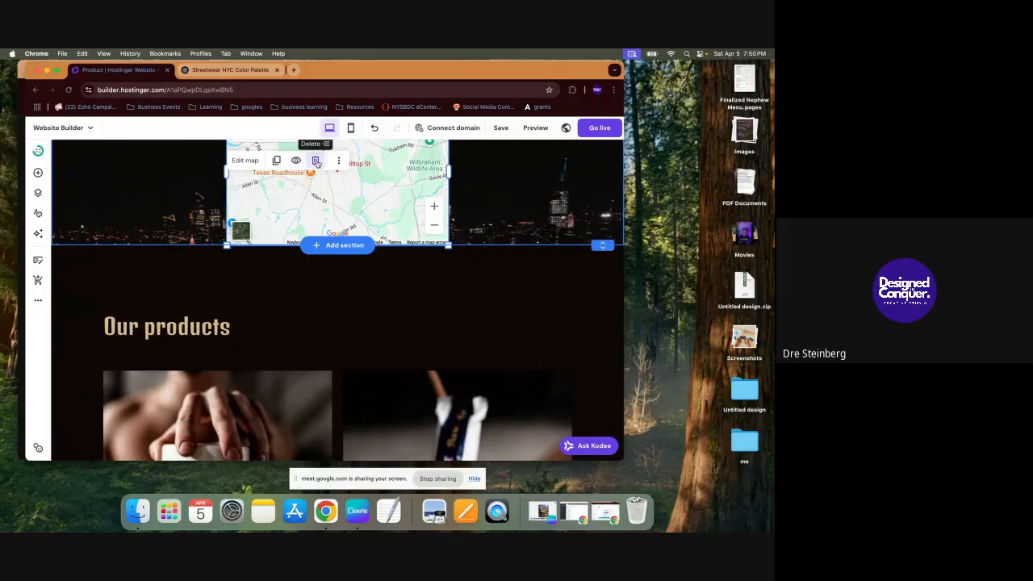
{"action": "left_click", "coordinate": [316, 162]}
Step: Add a map to the footer below the page links and newsletter sign-up, and shrink it
{"action": "scroll", "coordinate": [448, 233], "scroll_direction": "down", "scroll_amount": 8}
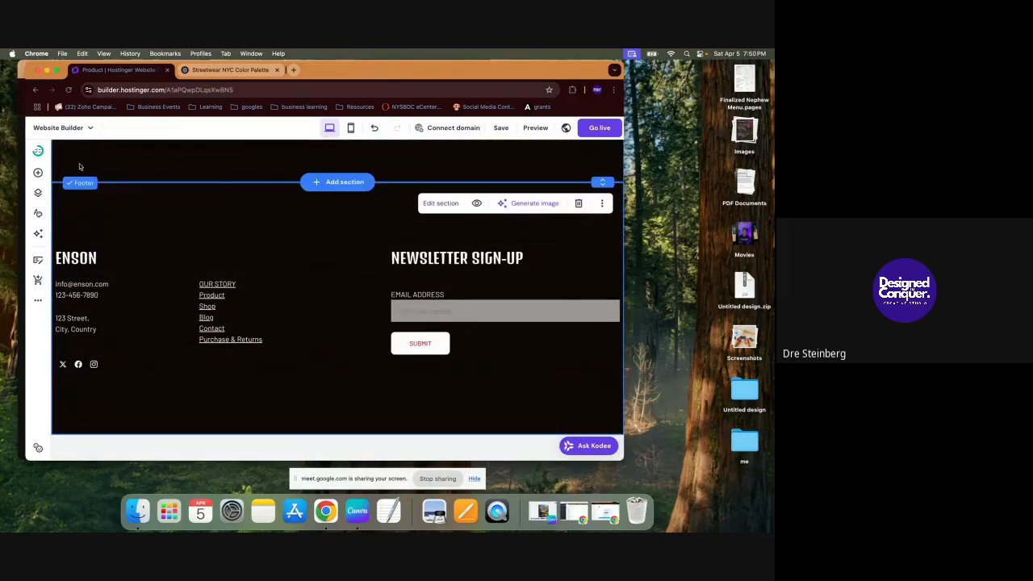
{"action": "left_click", "coordinate": [38, 173]}
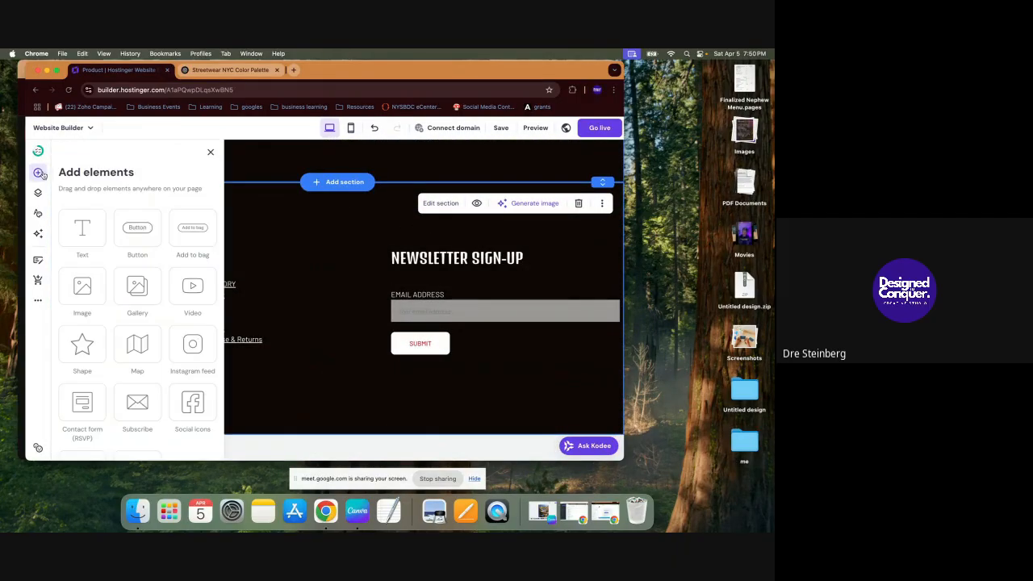
{"action": "left_click", "coordinate": [138, 343]}
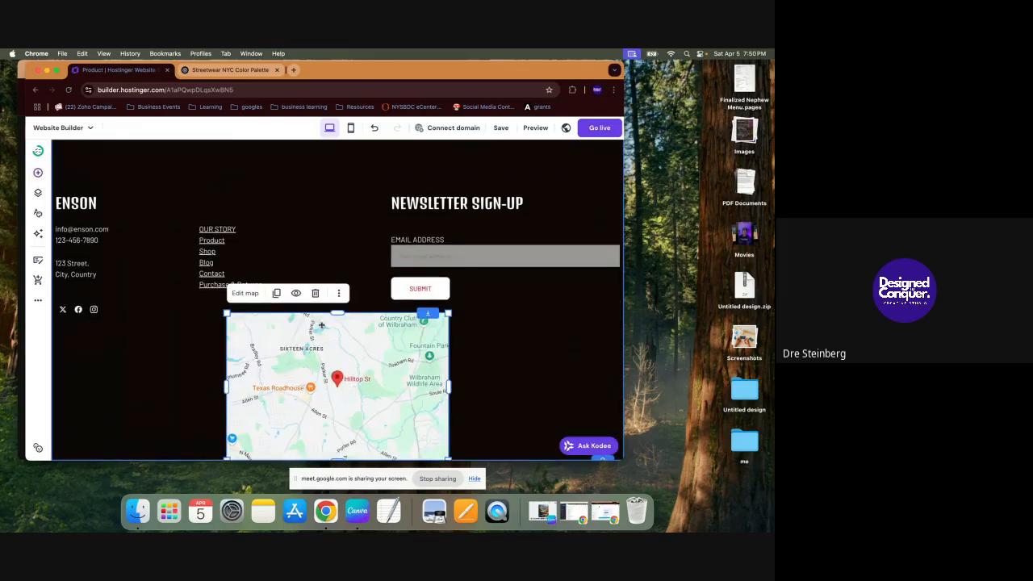
{"action": "left_click_drag", "start_coordinate": [450, 316], "coordinate": [392, 350]}
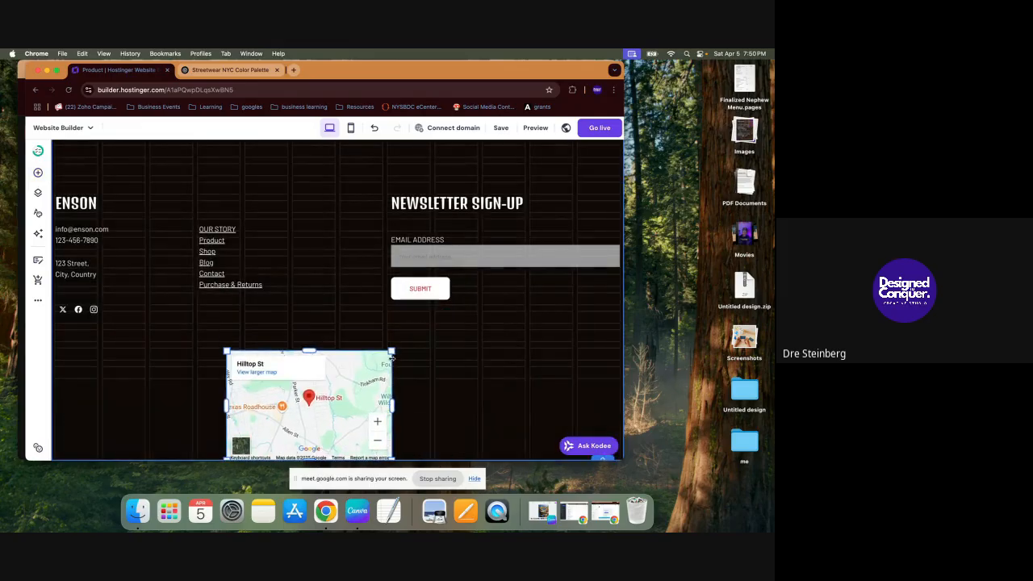
Step: Rearrange the footer so the newsletter sign-up form sits beneath the contact details and the map takes the form's former place
{"action": "left_click_drag", "start_coordinate": [339, 402], "coordinate": [536, 352]}
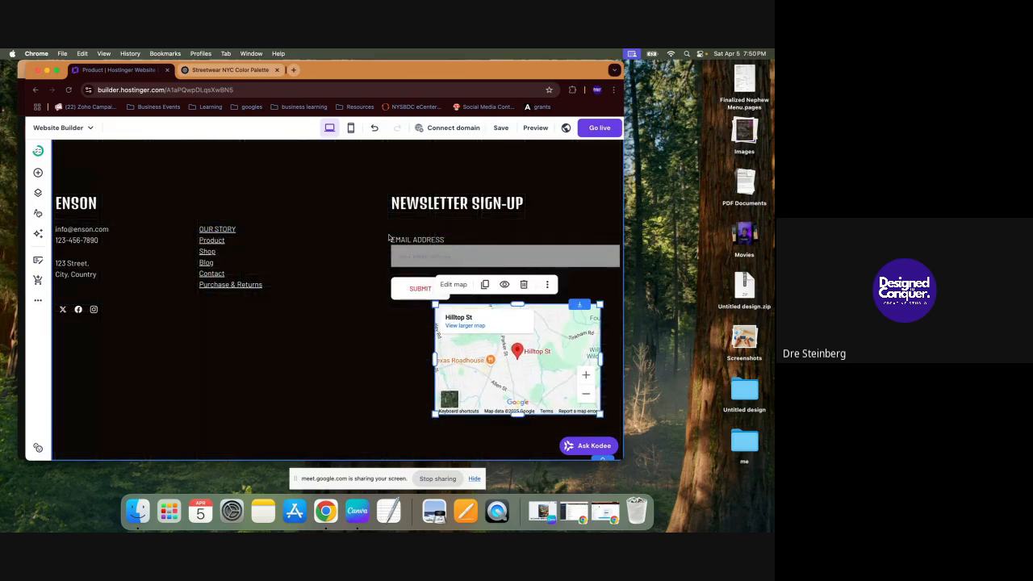
{"action": "left_click", "coordinate": [374, 176]}
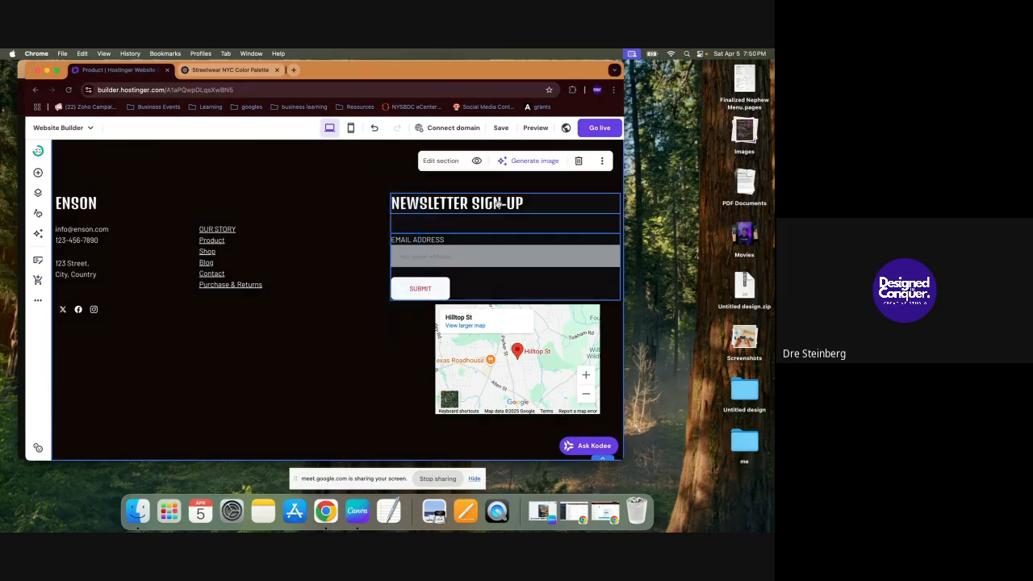
{"action": "left_click_drag", "start_coordinate": [499, 208], "coordinate": [162, 348]}
{"action": "left_click_drag", "start_coordinate": [481, 353], "coordinate": [463, 241]}
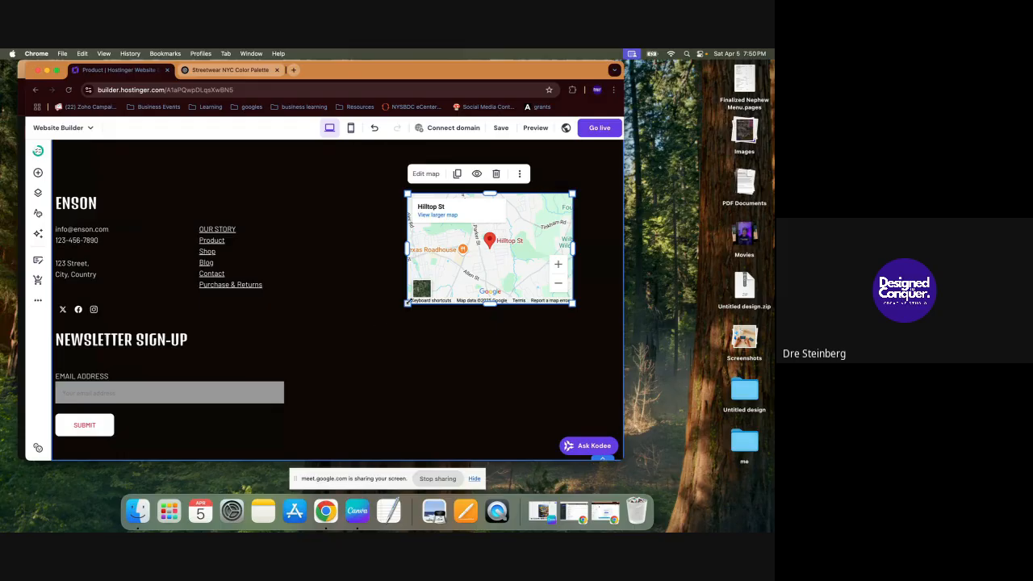
Step: Enlarge the footer map, nudge it slightly upward beside the links, and shorten the footer section's empty space beneath the content
{"action": "left_click_drag", "start_coordinate": [408, 303], "coordinate": [339, 385]}
{"action": "left_click_drag", "start_coordinate": [74, 157], "coordinate": [272, 387]}
{"action": "scroll", "coordinate": [267, 375], "scroll_direction": "up", "scroll_amount": 2}
{"action": "left_click", "coordinate": [592, 391]}
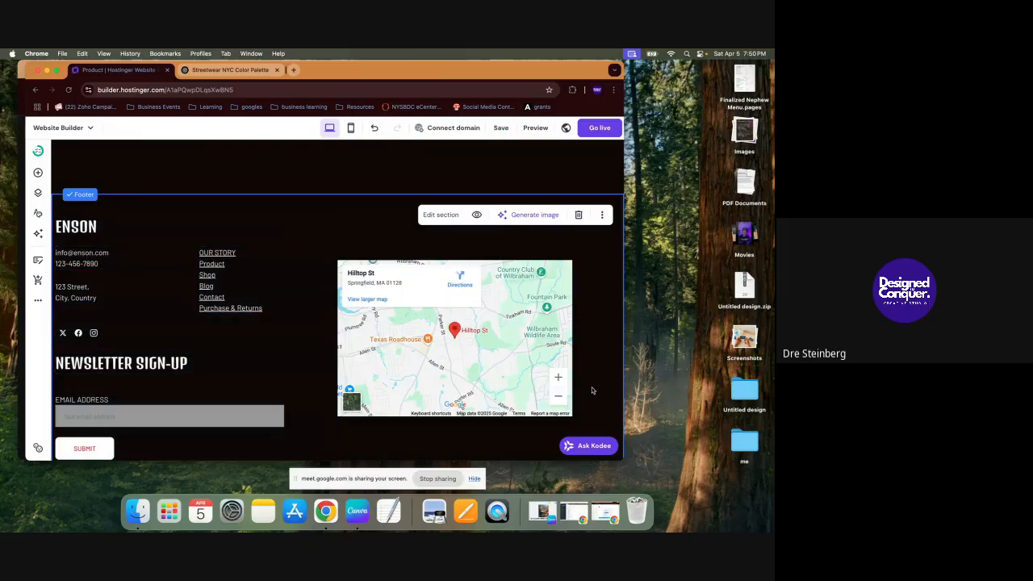
{"action": "left_click", "coordinate": [387, 281]}
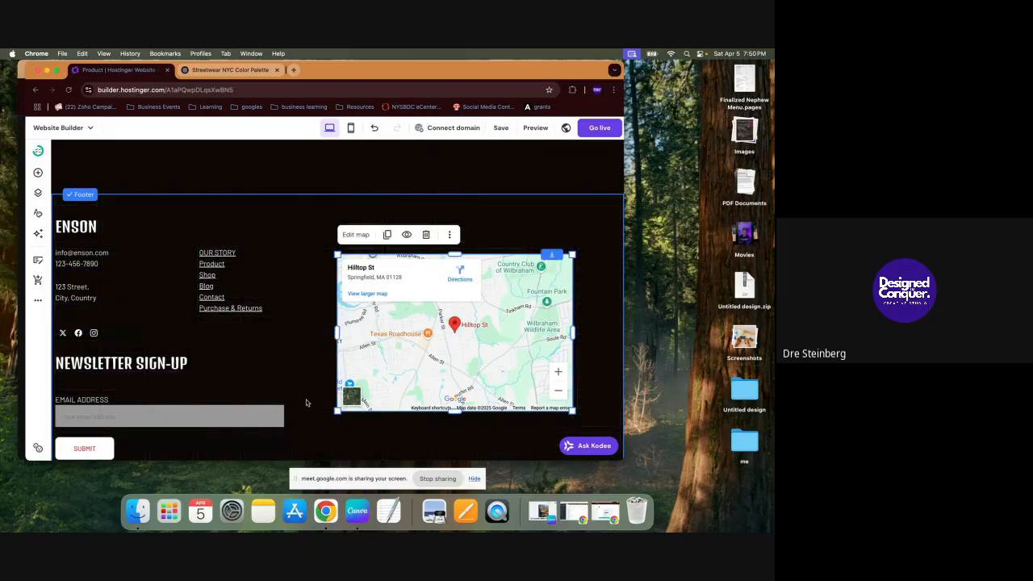
{"action": "scroll", "coordinate": [327, 405], "scroll_direction": "down", "scroll_amount": 2}
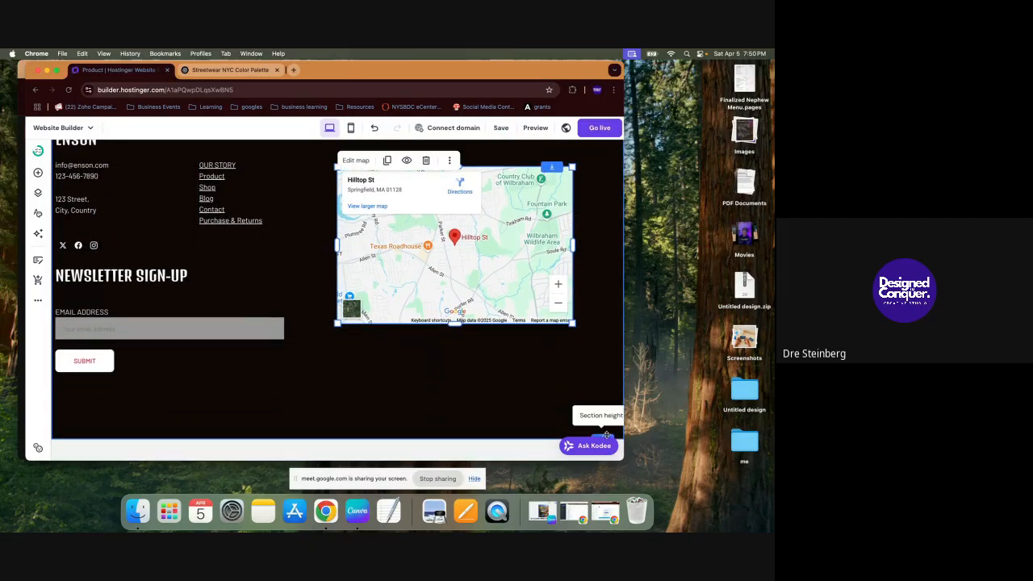
{"action": "scroll", "coordinate": [595, 405], "scroll_direction": "up", "scroll_amount": 1}
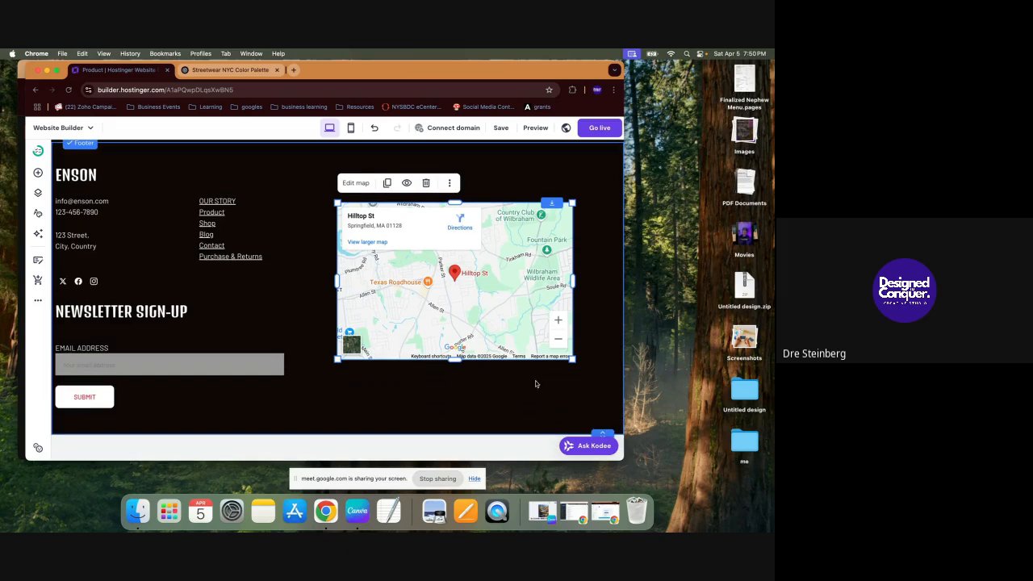
Step: Try a product search element above the "Amazing flavours" heading and remove it again
{"action": "scroll", "coordinate": [328, 270], "scroll_direction": "up", "scroll_amount": 10}
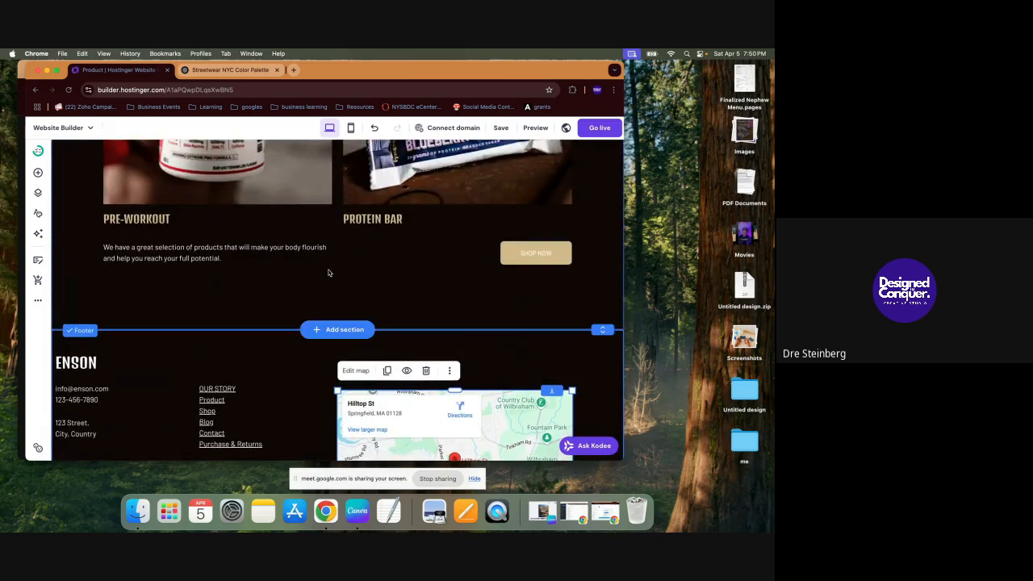
{"action": "scroll", "coordinate": [328, 269], "scroll_direction": "up", "scroll_amount": 10}
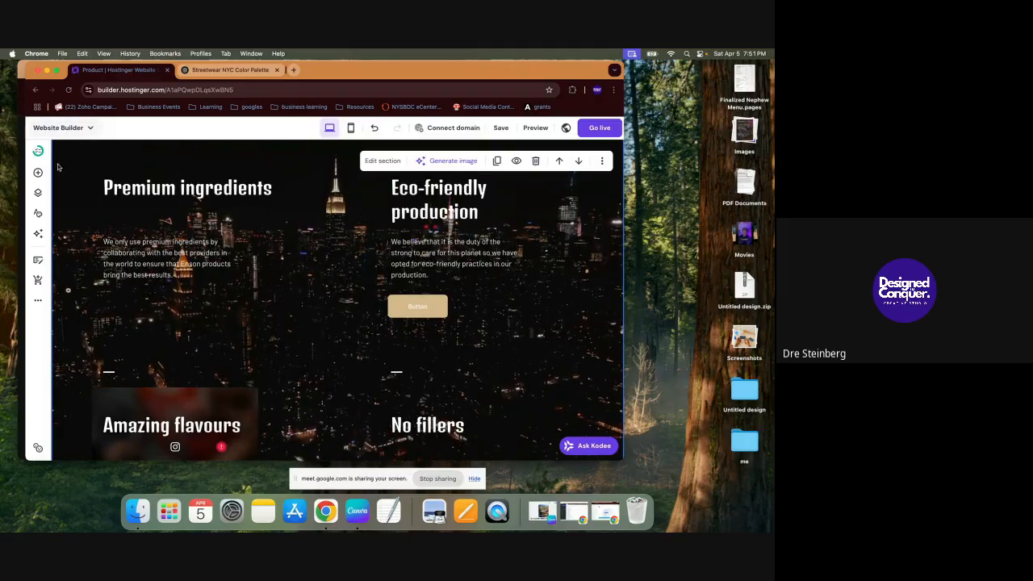
{"action": "left_click", "coordinate": [38, 173]}
{"action": "scroll", "coordinate": [137, 339], "scroll_direction": "down", "scroll_amount": 2}
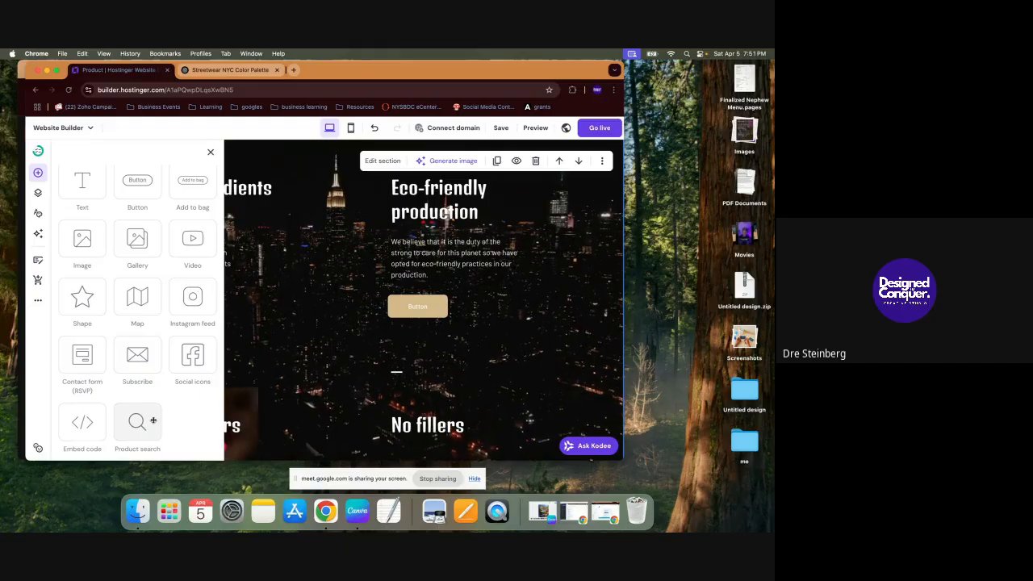
{"action": "left_click_drag", "start_coordinate": [139, 421], "coordinate": [220, 195]}
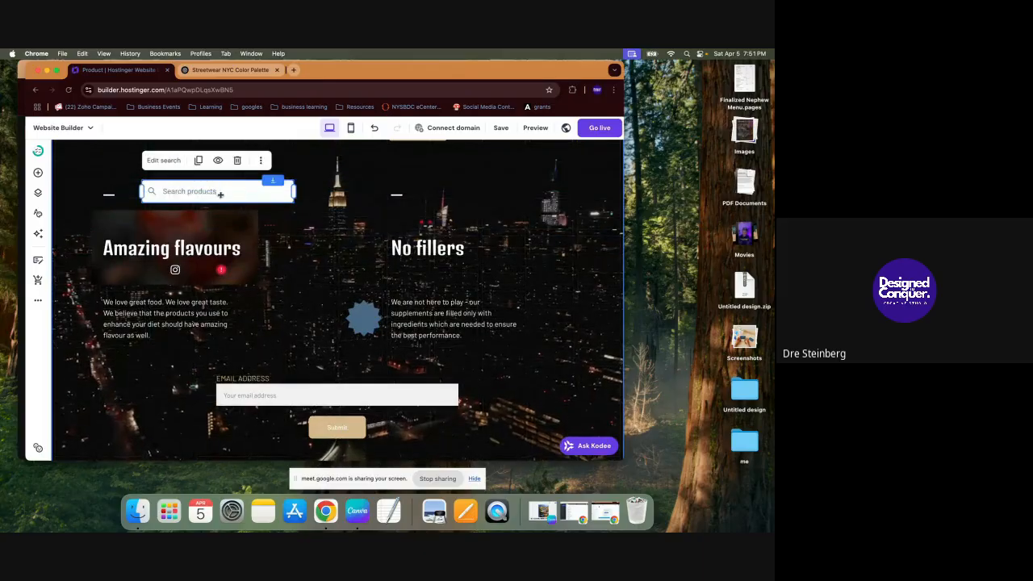
{"action": "left_click", "coordinate": [260, 161]}
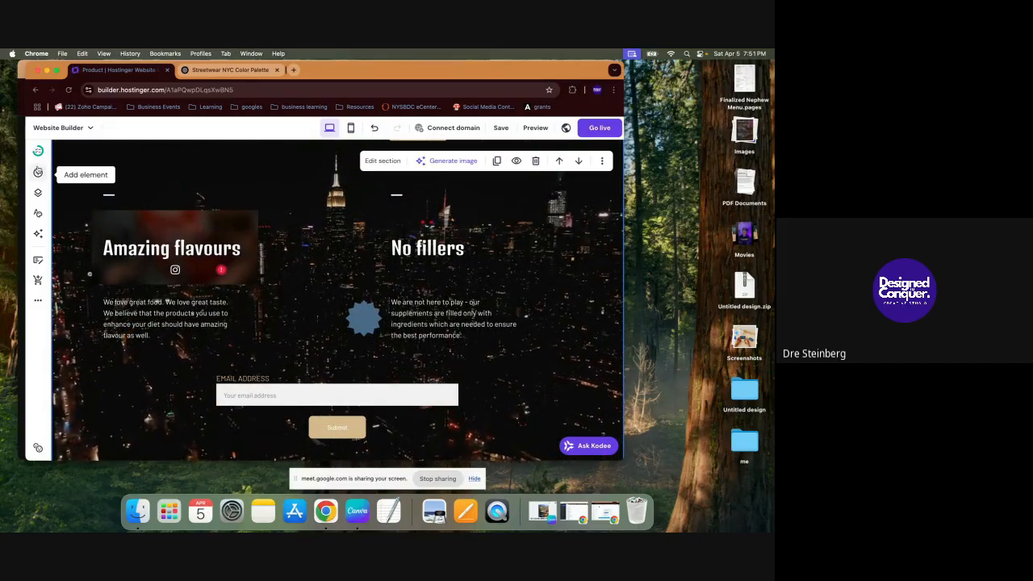
Step: Examine the Map and Testimonials templates for a new section between the email form section and "Our products"
{"action": "scroll", "coordinate": [348, 323], "scroll_direction": "down", "scroll_amount": 3}
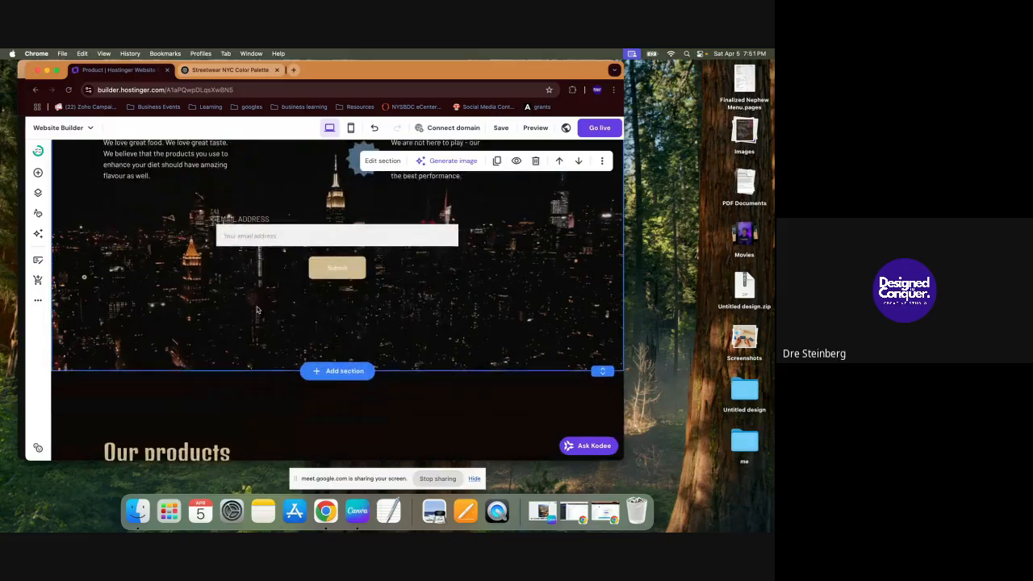
{"action": "left_click", "coordinate": [344, 368]}
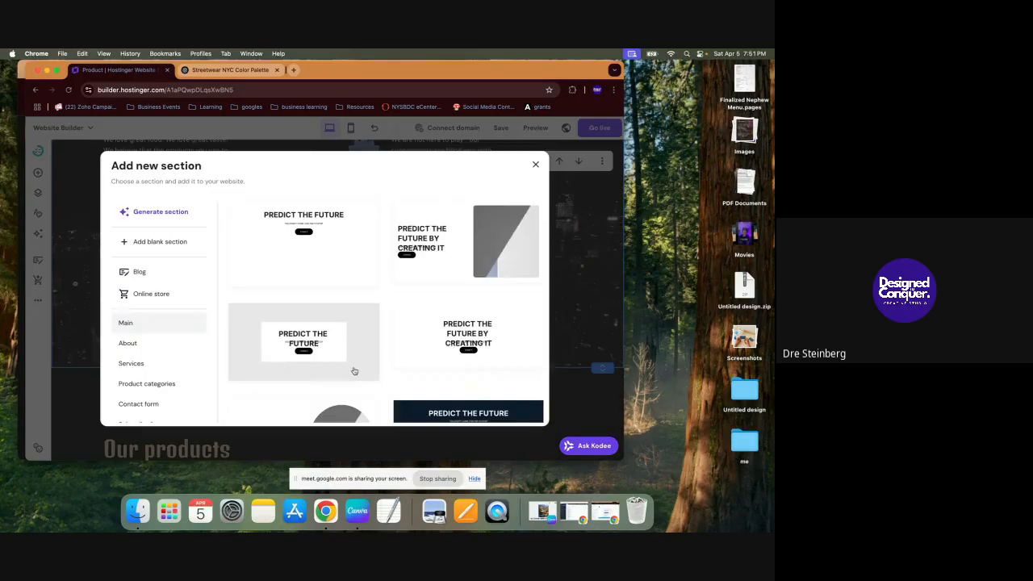
{"action": "scroll", "coordinate": [170, 353], "scroll_direction": "down", "scroll_amount": 2}
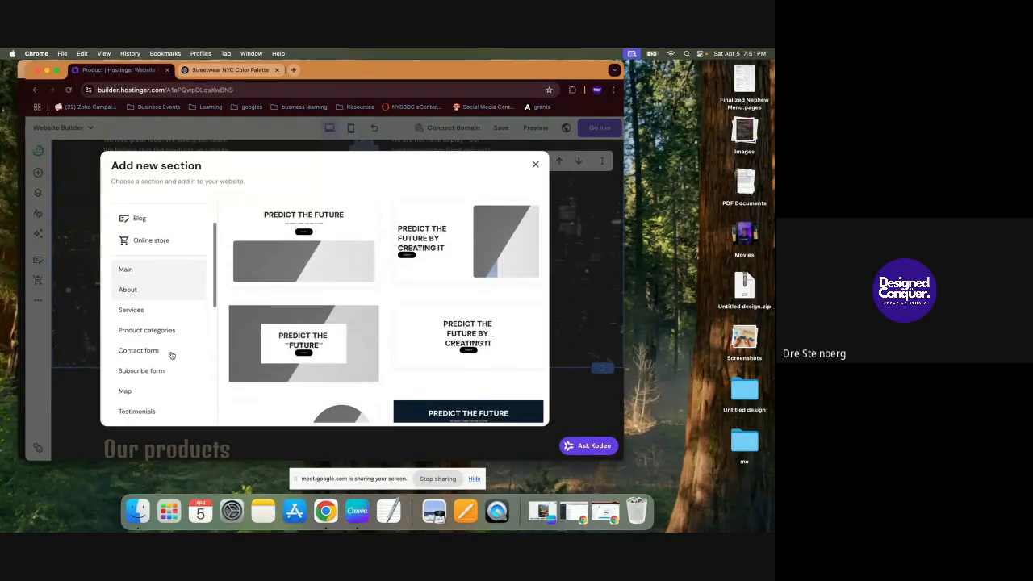
{"action": "scroll", "coordinate": [169, 353], "scroll_direction": "down", "scroll_amount": 3}
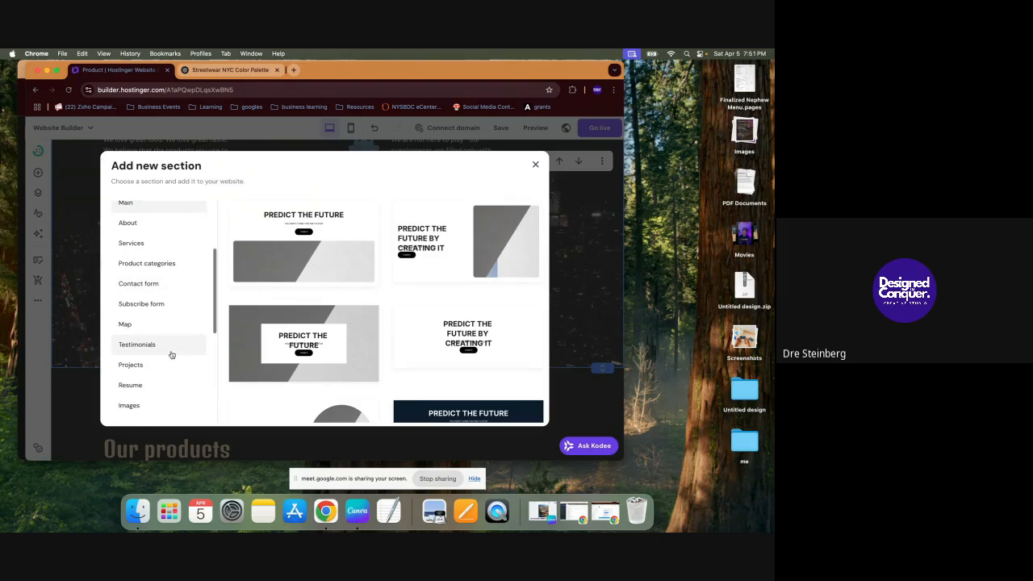
{"action": "left_click", "coordinate": [137, 326]}
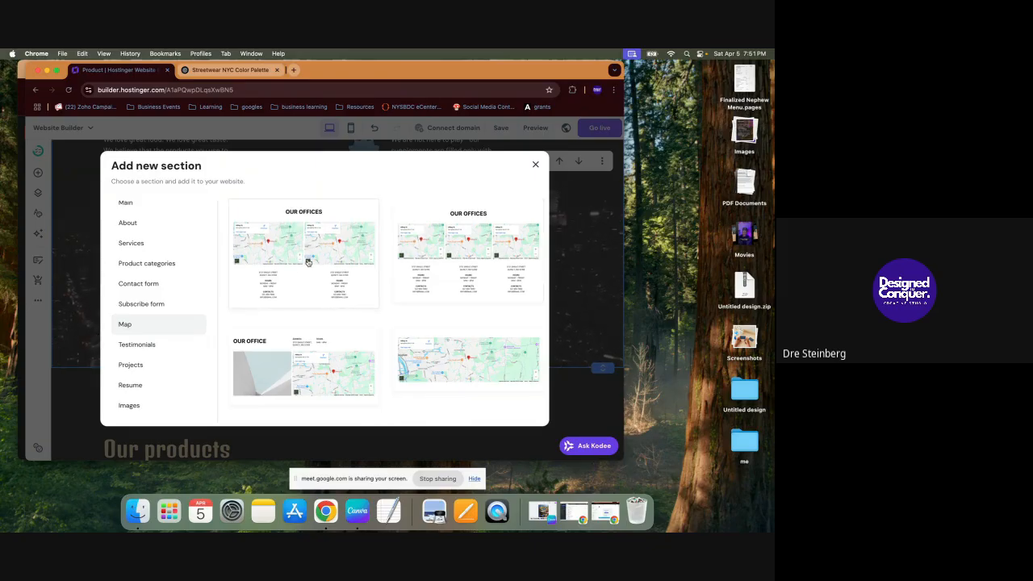
{"action": "scroll", "coordinate": [327, 351], "scroll_direction": "down", "scroll_amount": 2}
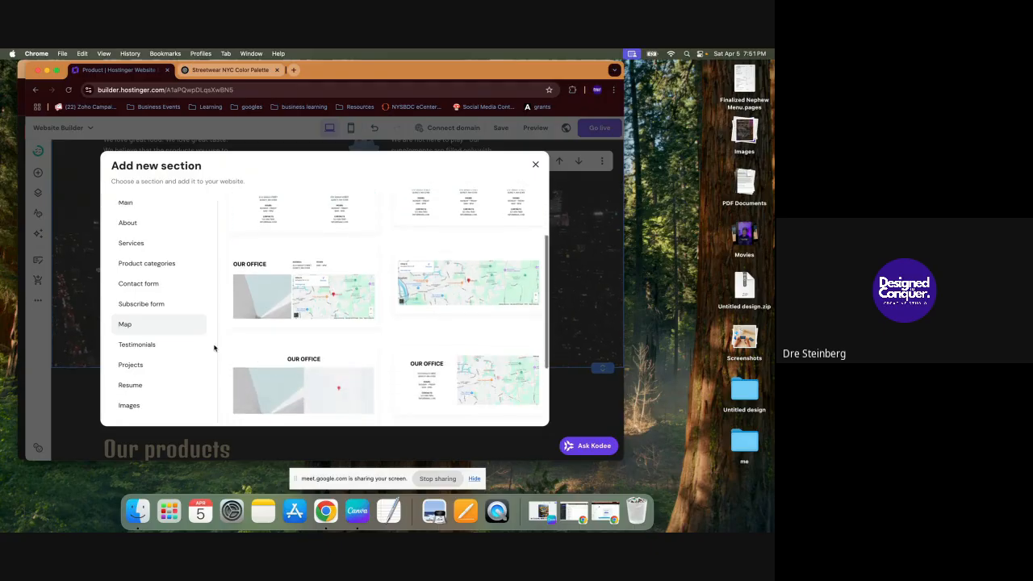
{"action": "left_click", "coordinate": [160, 348]}
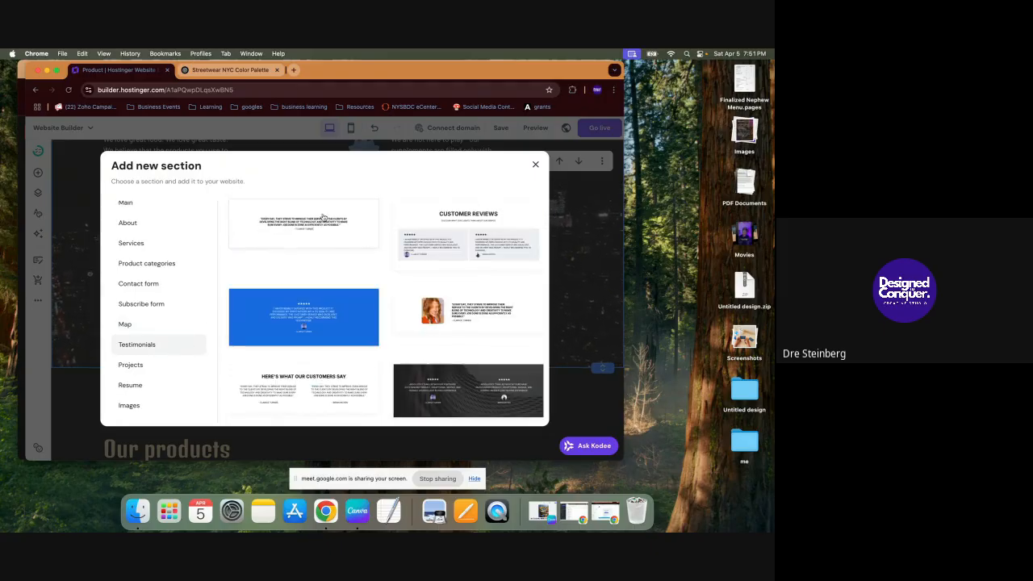
{"action": "scroll", "coordinate": [443, 330], "scroll_direction": "down", "scroll_amount": 3}
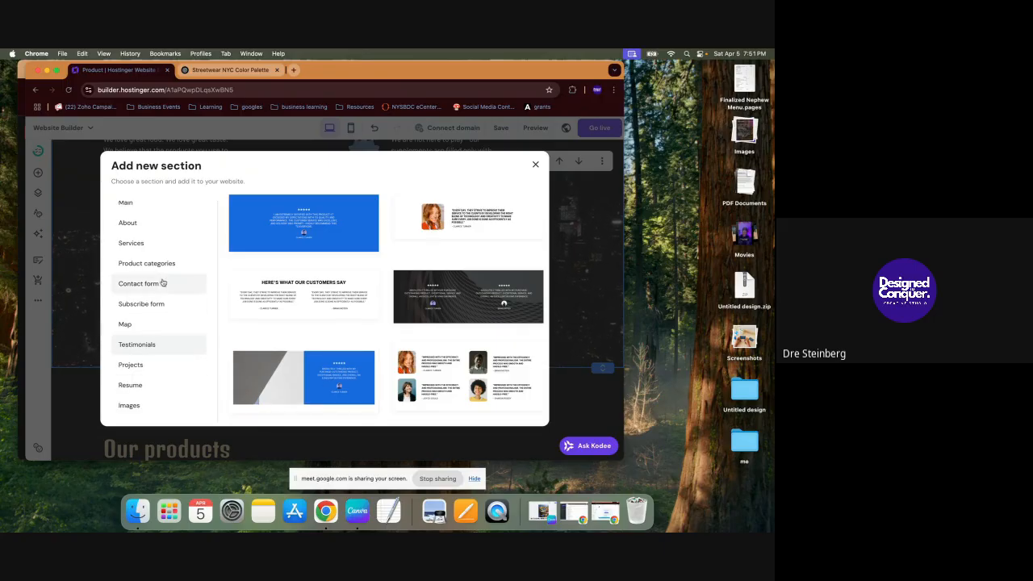
{"action": "scroll", "coordinate": [162, 282], "scroll_direction": "down", "scroll_amount": 4}
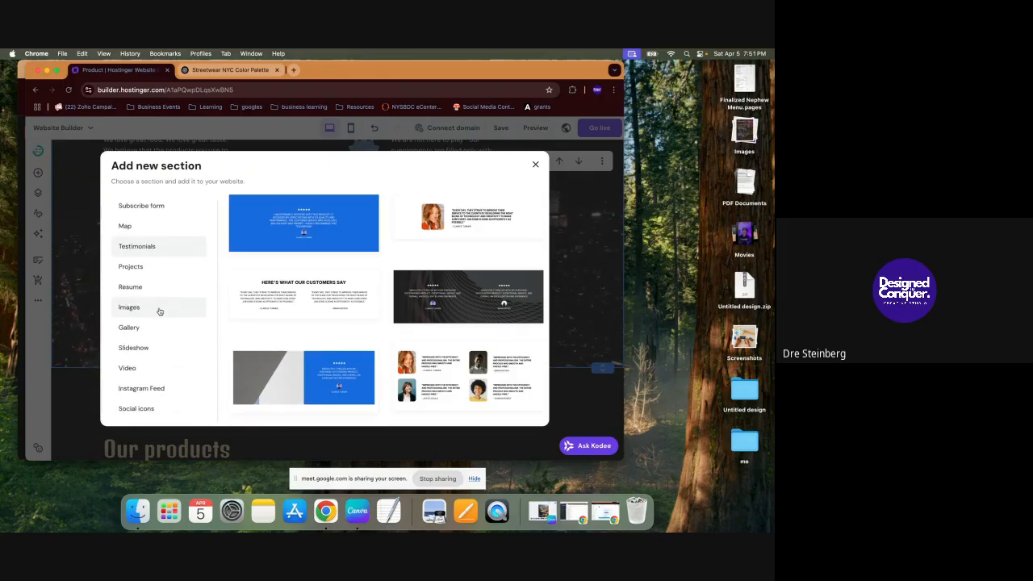
Step: Insert the eight-image Gallery section above "Our products" and view the gallery's layout settings
{"action": "left_click", "coordinate": [161, 328]}
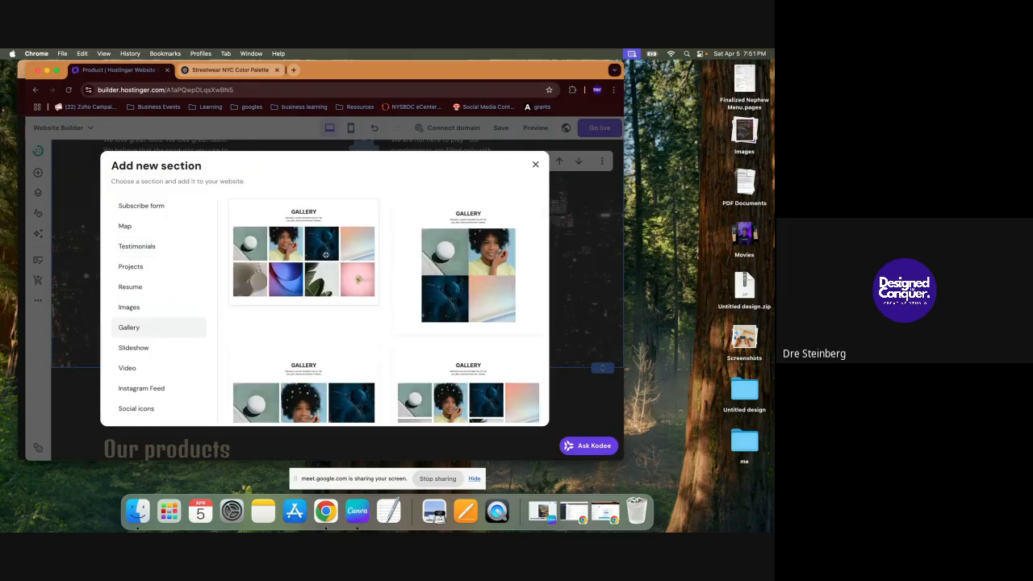
{"action": "left_click", "coordinate": [325, 255]}
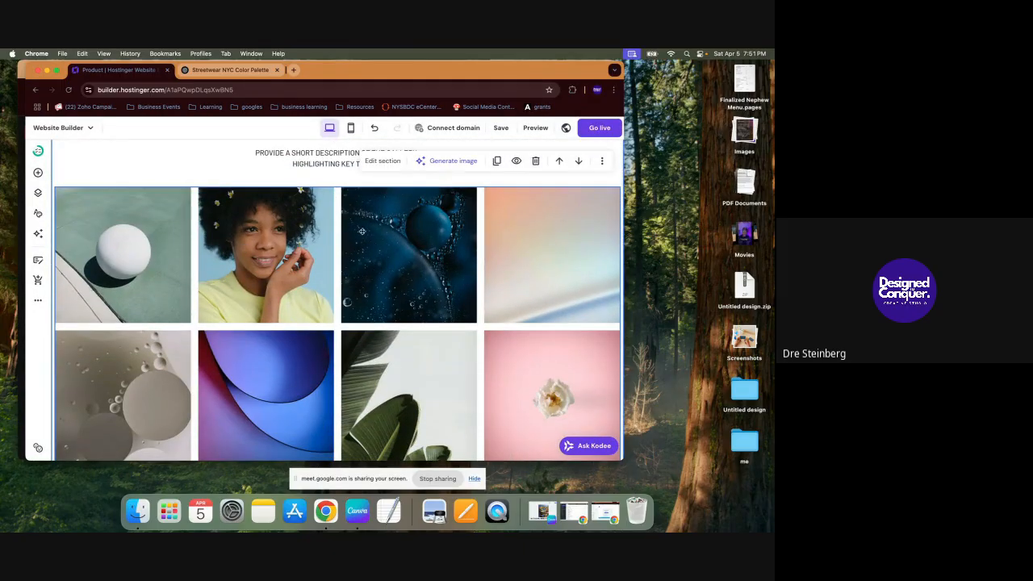
{"action": "left_click", "coordinate": [396, 162]}
{"action": "left_click", "coordinate": [369, 240]}
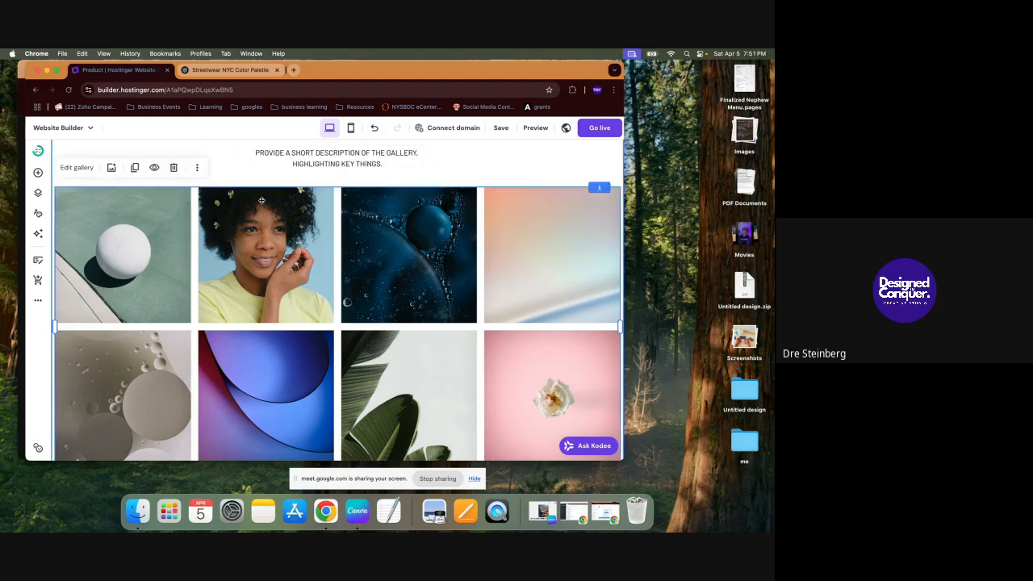
{"action": "left_click", "coordinate": [84, 169]}
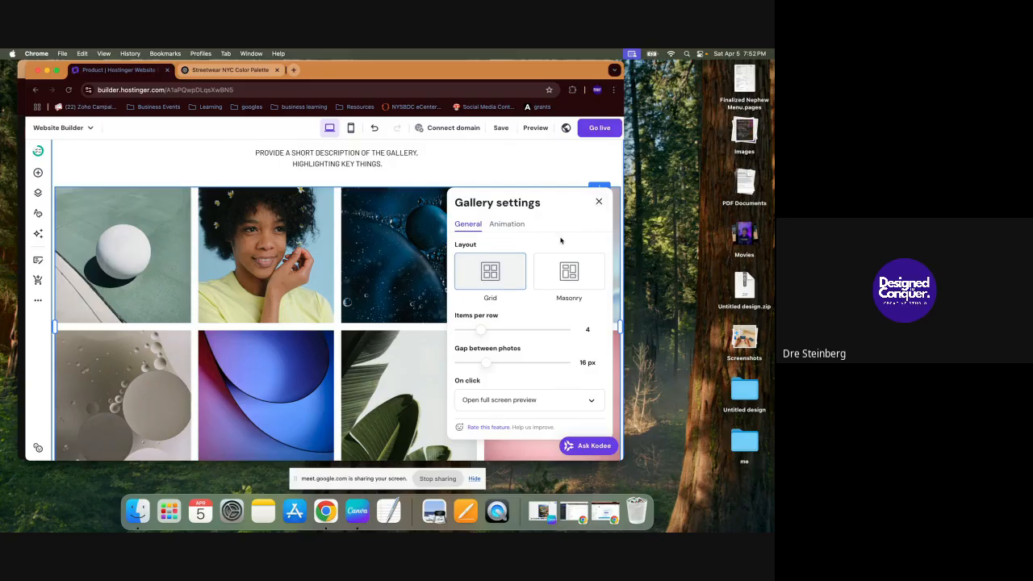
{"action": "left_click", "coordinate": [600, 202]}
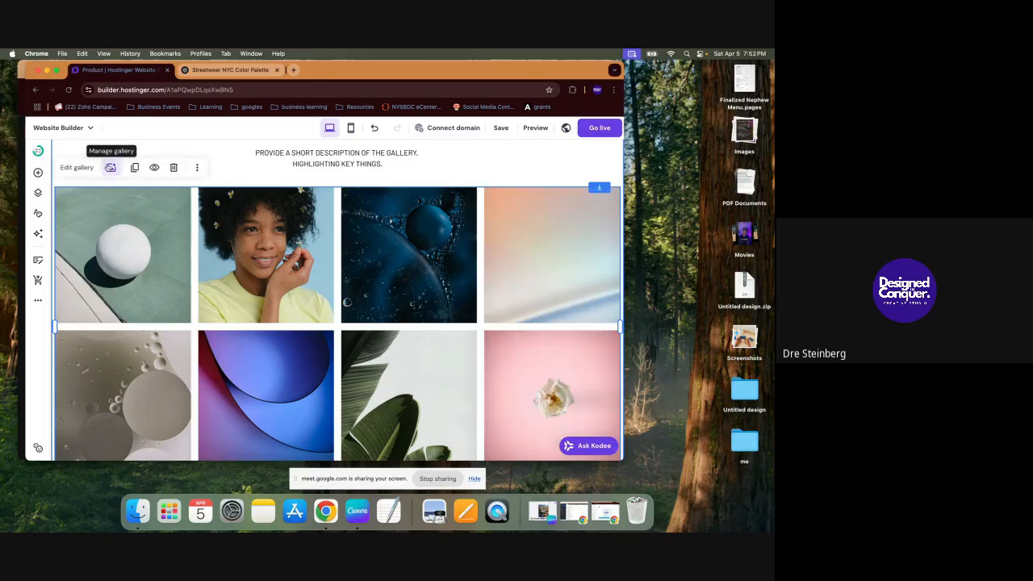
Step: Delete all eight placeholder images from the new gallery
{"action": "left_click", "coordinate": [112, 169]}
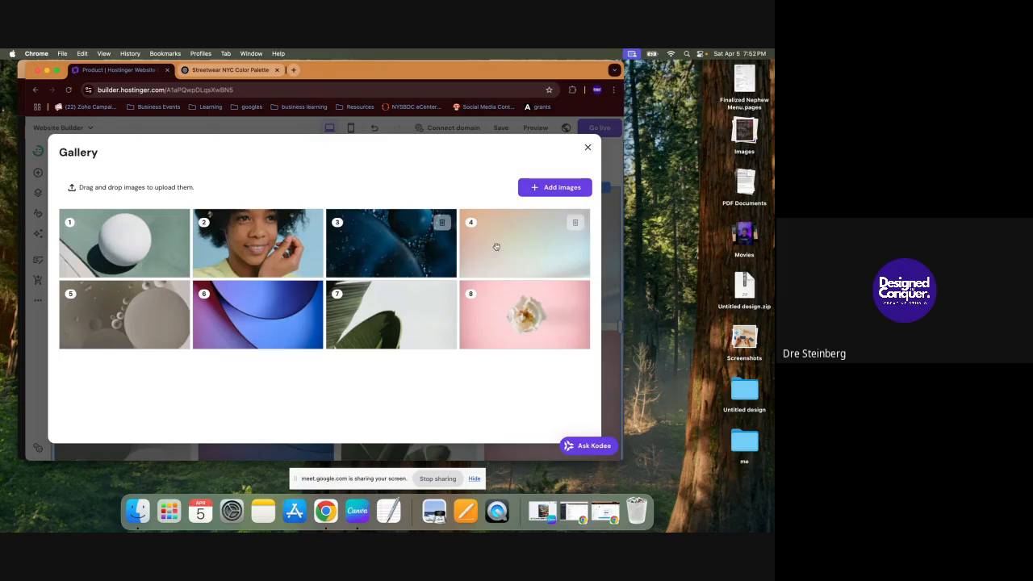
{"action": "left_click", "coordinate": [172, 231]}
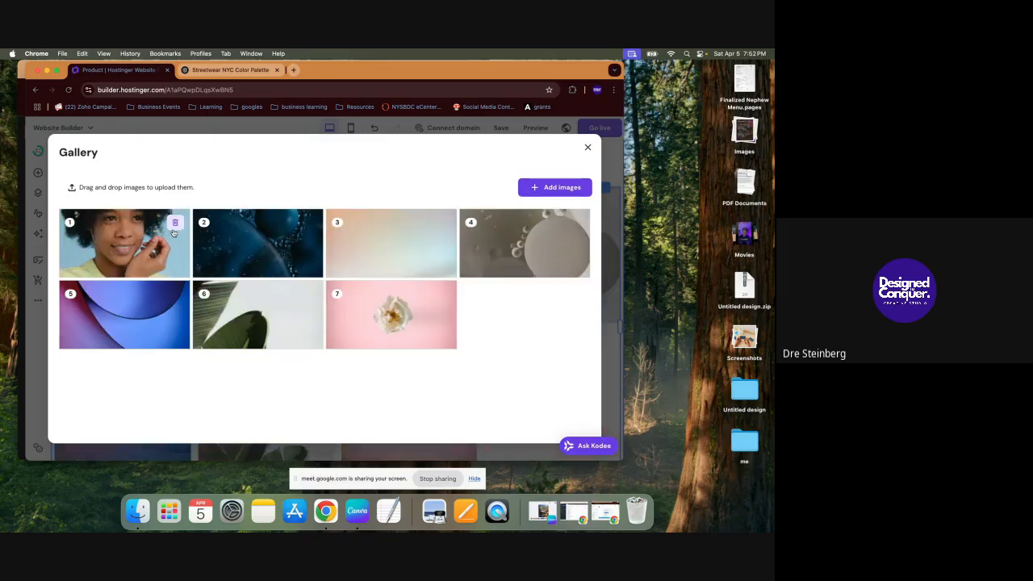
{"action": "left_click", "coordinate": [173, 232]}
{"action": "left_click", "coordinate": [172, 232]}
{"action": "left_click", "coordinate": [173, 232]}
{"action": "left_click", "coordinate": [173, 231]}
{"action": "left_click", "coordinate": [173, 232]}
{"action": "left_click", "coordinate": [173, 231]}
{"action": "left_click", "coordinate": [173, 232]}
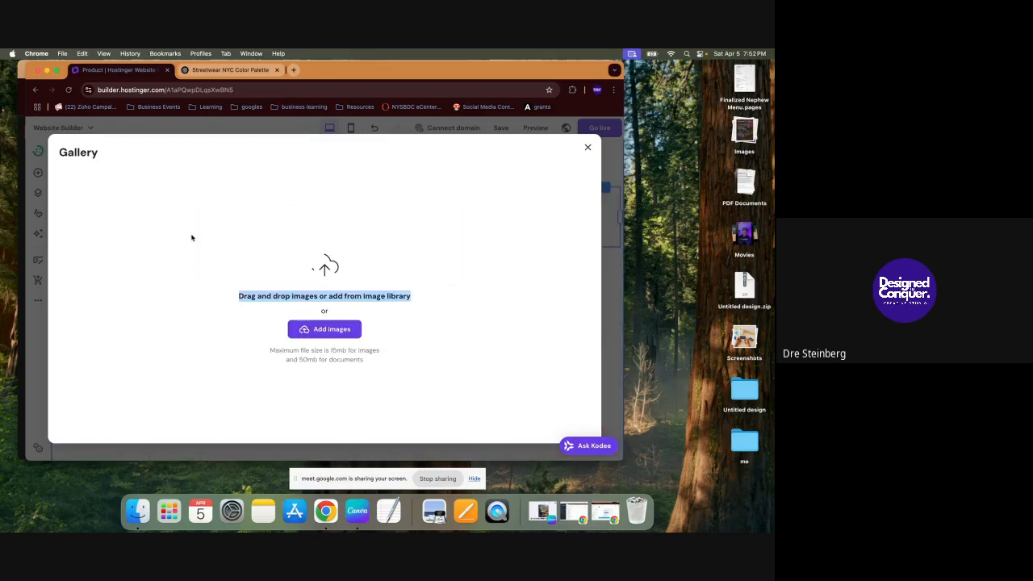
Step: Add four media library images to the gallery: the street jump, man in cap, man in red jersey, and man against a dark background
{"action": "left_click", "coordinate": [322, 329]}
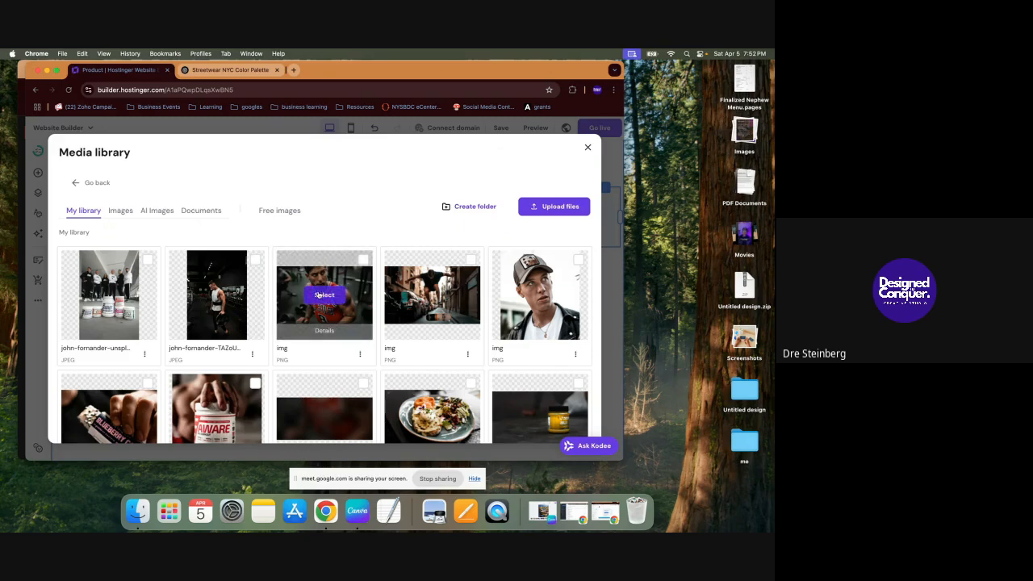
{"action": "left_click", "coordinate": [432, 295]}
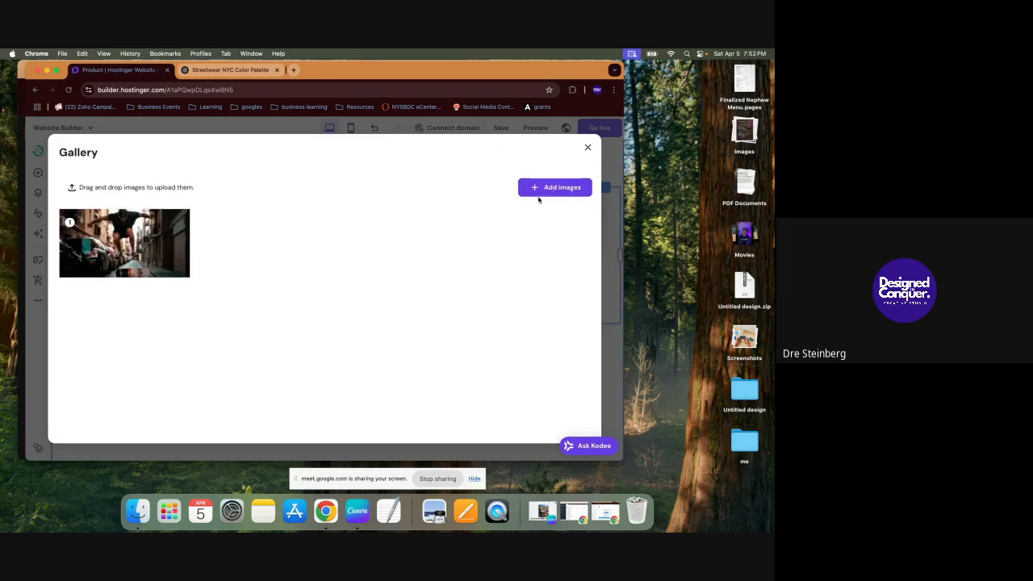
{"action": "left_click", "coordinate": [538, 195]}
{"action": "left_click", "coordinate": [539, 292]}
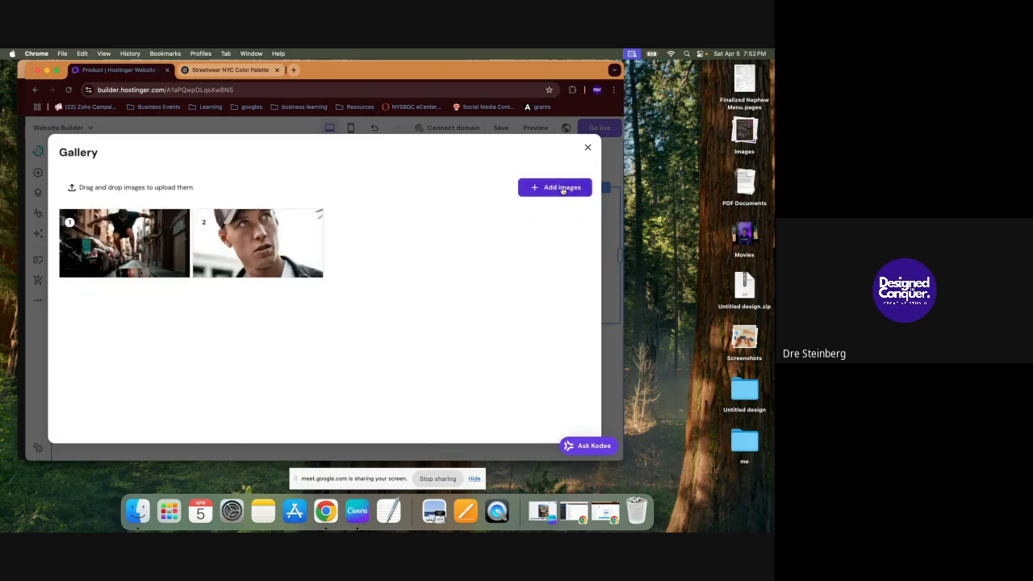
{"action": "left_click", "coordinate": [563, 188]}
{"action": "left_click", "coordinate": [338, 293]}
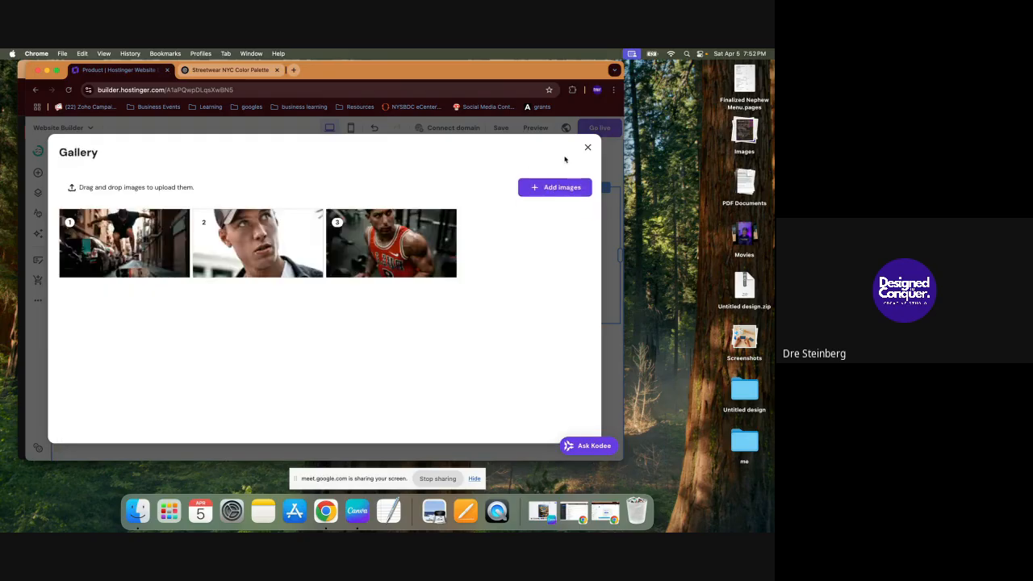
{"action": "left_click", "coordinate": [563, 187]}
{"action": "scroll", "coordinate": [420, 359], "scroll_direction": "down", "scroll_amount": 5}
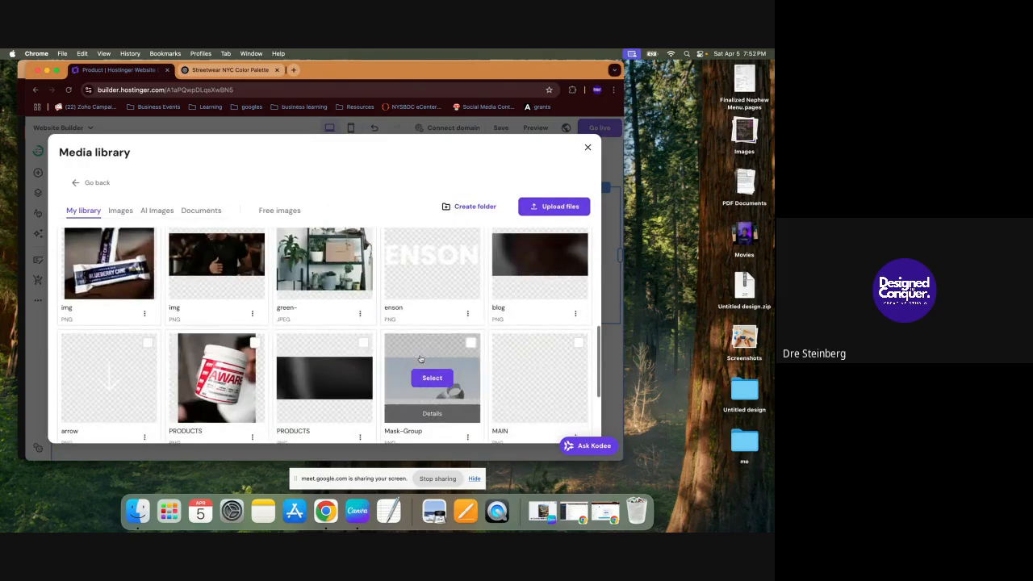
{"action": "left_click", "coordinate": [216, 255]}
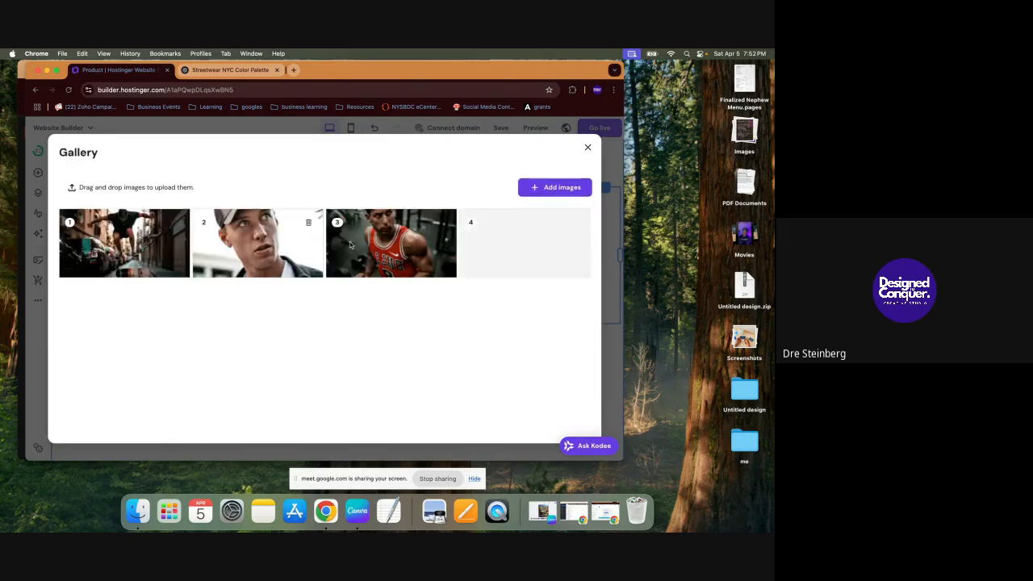
Step: Search the free images for "fashion" and add the photo of the woman in a yellow outfit to the gallery
{"action": "left_click", "coordinate": [563, 187]}
{"action": "scroll", "coordinate": [296, 393], "scroll_direction": "down", "scroll_amount": 10}
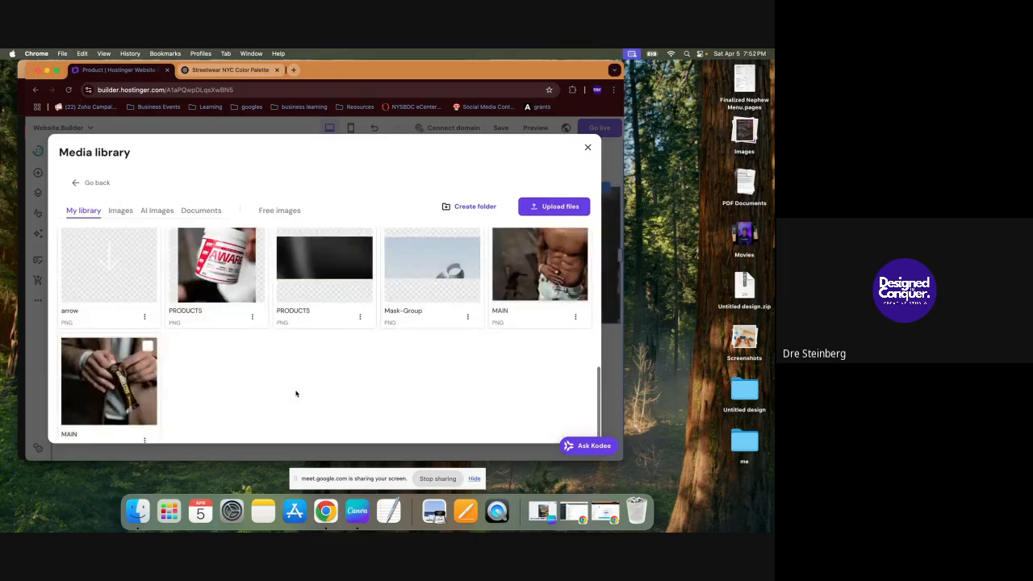
{"action": "scroll", "coordinate": [295, 393], "scroll_direction": "up", "scroll_amount": 5}
{"action": "scroll", "coordinate": [296, 393], "scroll_direction": "down", "scroll_amount": 3}
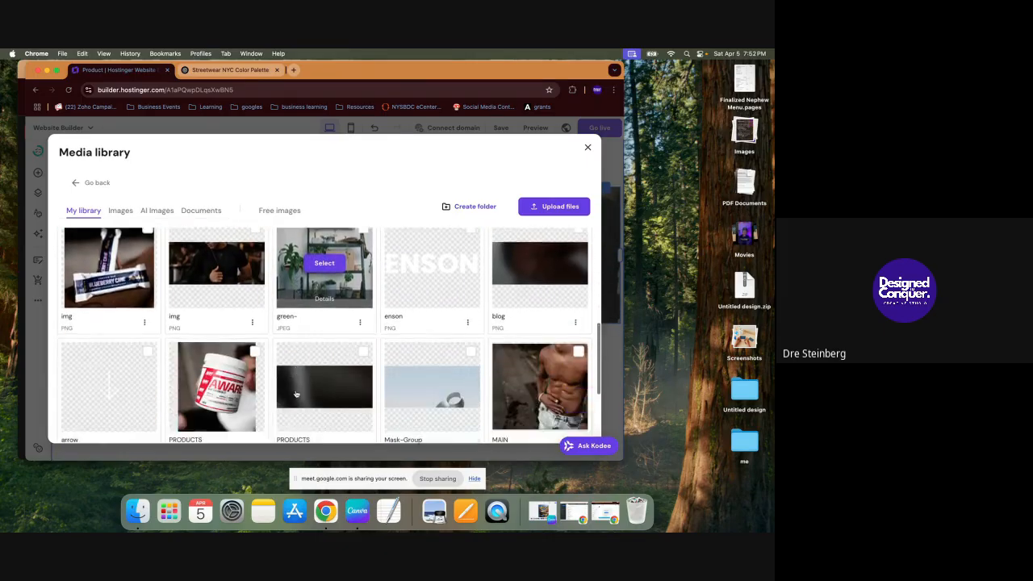
{"action": "scroll", "coordinate": [295, 393], "scroll_direction": "down", "scroll_amount": 2}
{"action": "scroll", "coordinate": [296, 394], "scroll_direction": "up", "scroll_amount": 10}
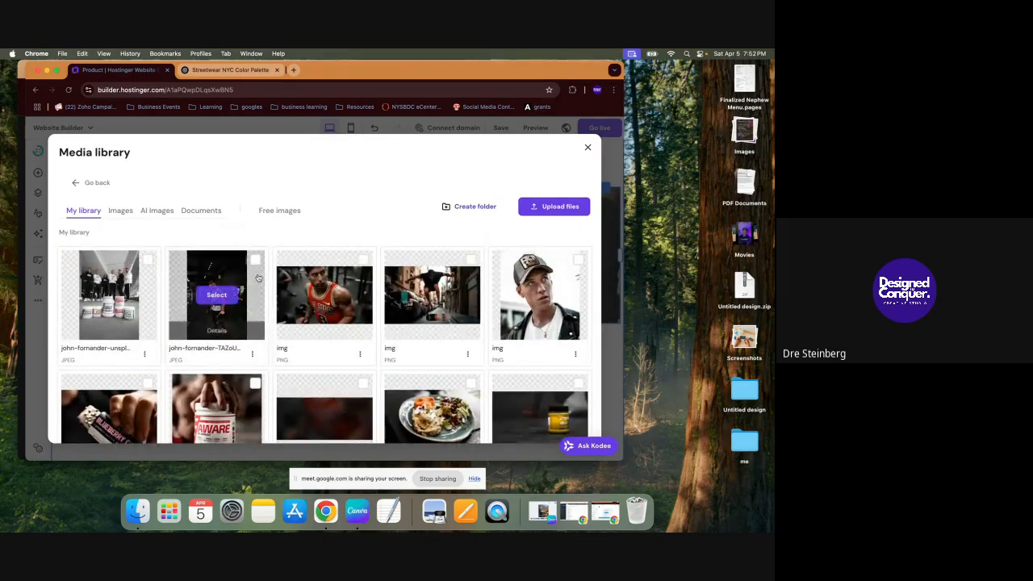
{"action": "left_click", "coordinate": [279, 212]}
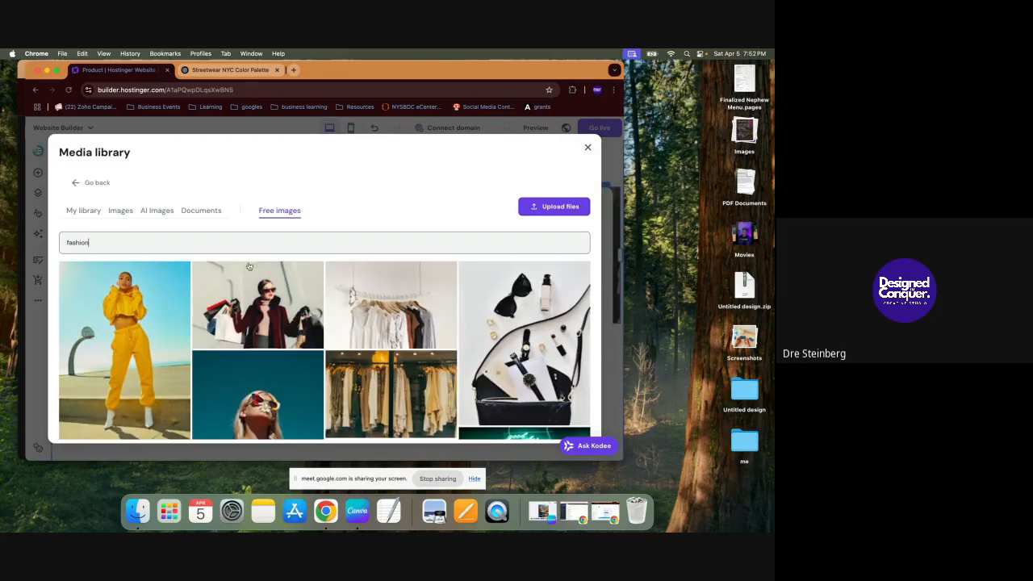
{"action": "scroll", "coordinate": [234, 354], "scroll_direction": "down", "scroll_amount": 1}
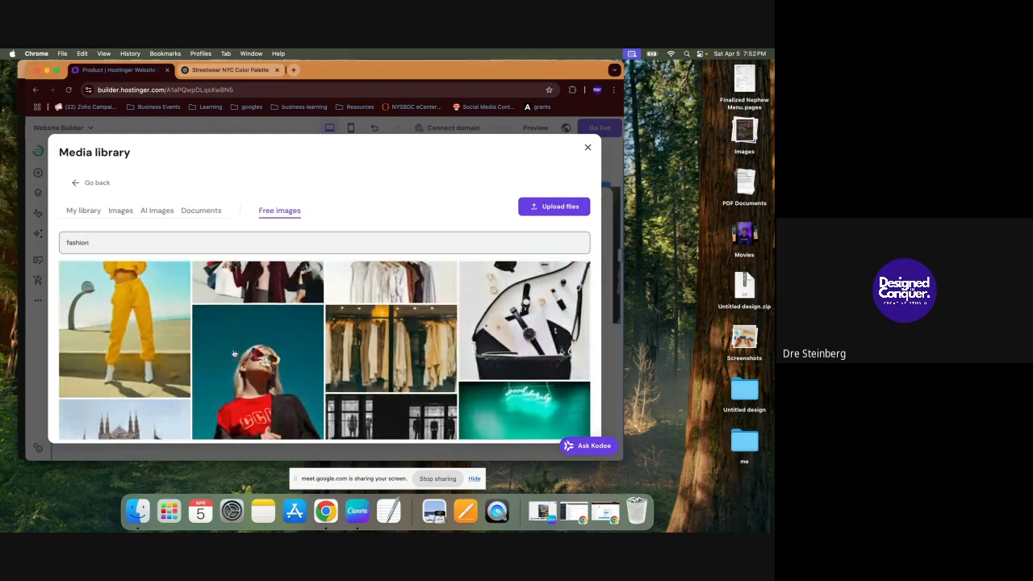
{"action": "left_click", "coordinate": [124, 311]}
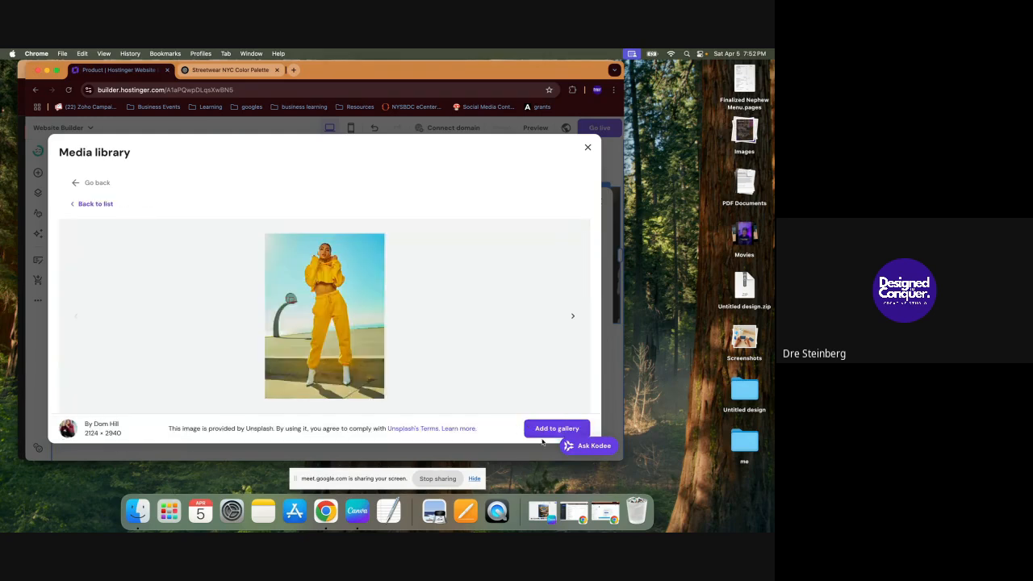
{"action": "left_click", "coordinate": [542, 435]}
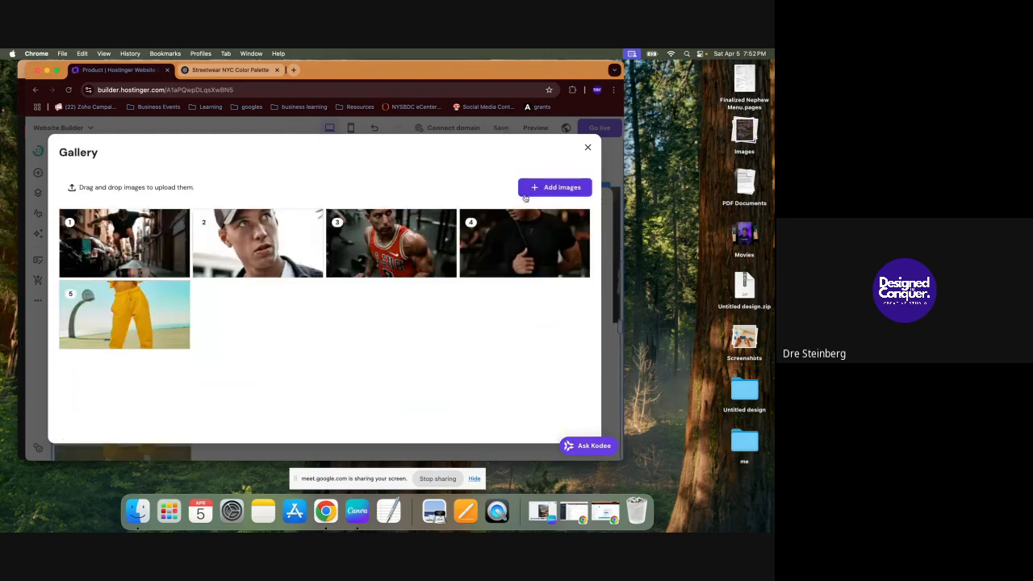
Step: Search the free images for "street fashion" and add the woman in a star-patterned sweater sitting on the street to the gallery
{"action": "left_click", "coordinate": [555, 187]}
{"action": "left_click", "coordinate": [282, 211]}
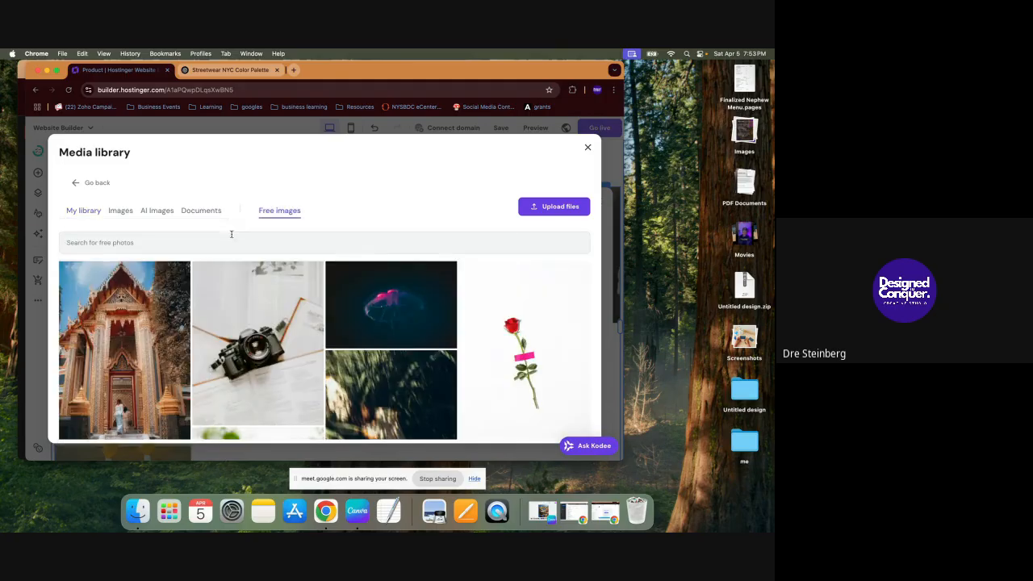
{"action": "left_click", "coordinate": [223, 242]}
{"action": "type", "text": "t"}
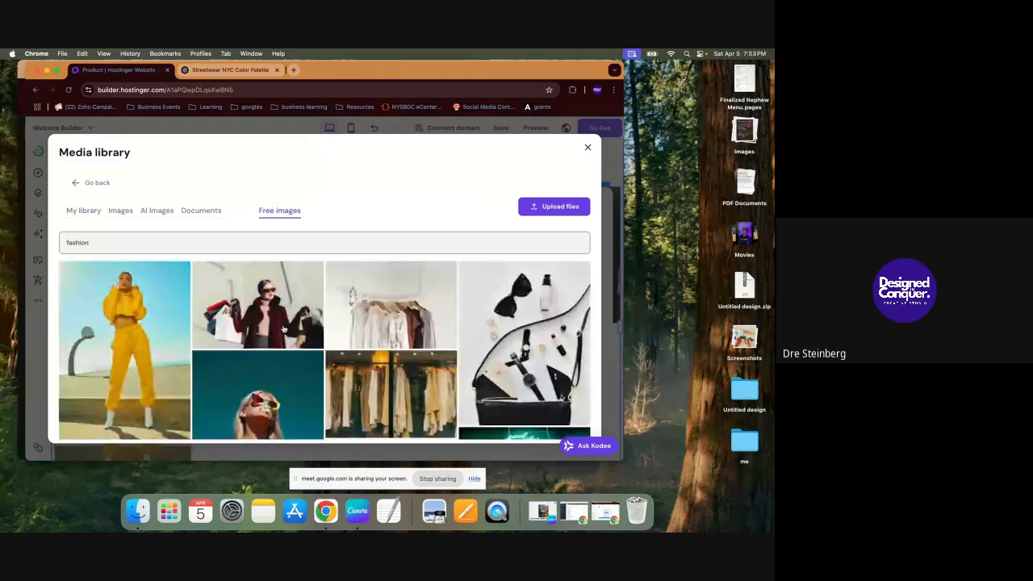
{"action": "scroll", "coordinate": [283, 329], "scroll_direction": "down", "scroll_amount": 10}
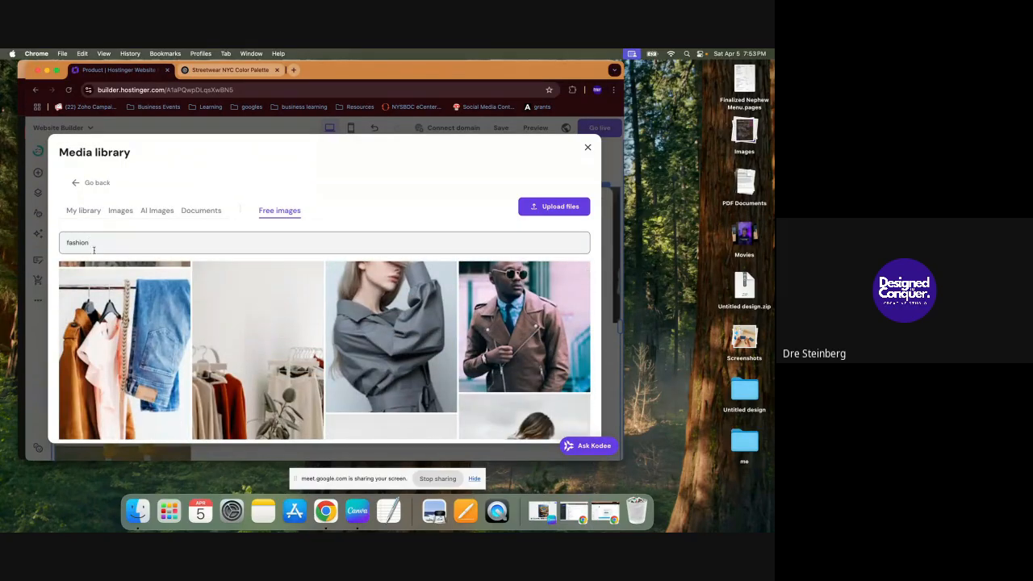
{"action": "type", "text": "street"}
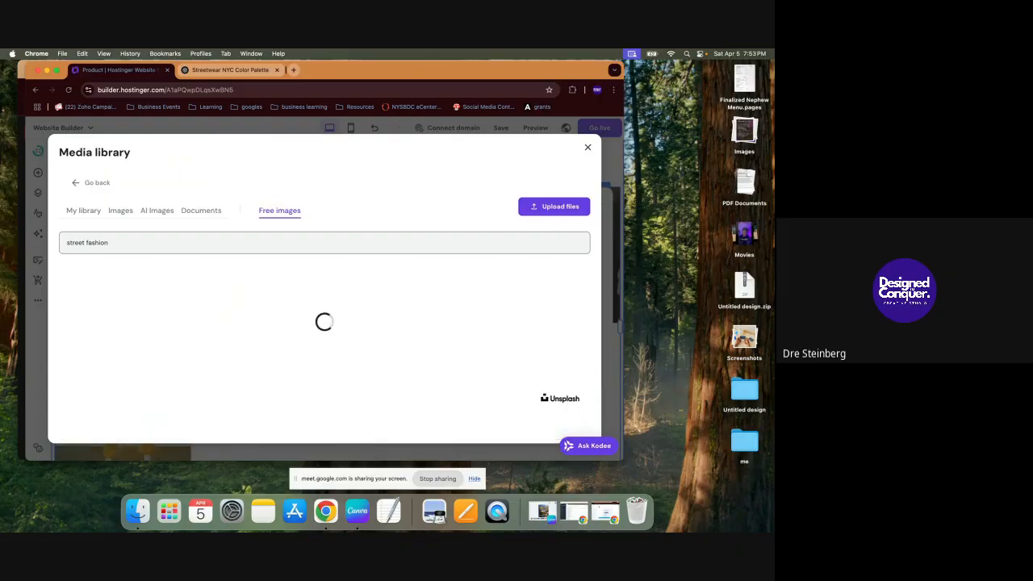
{"action": "scroll", "coordinate": [183, 344], "scroll_direction": "down", "scroll_amount": 10}
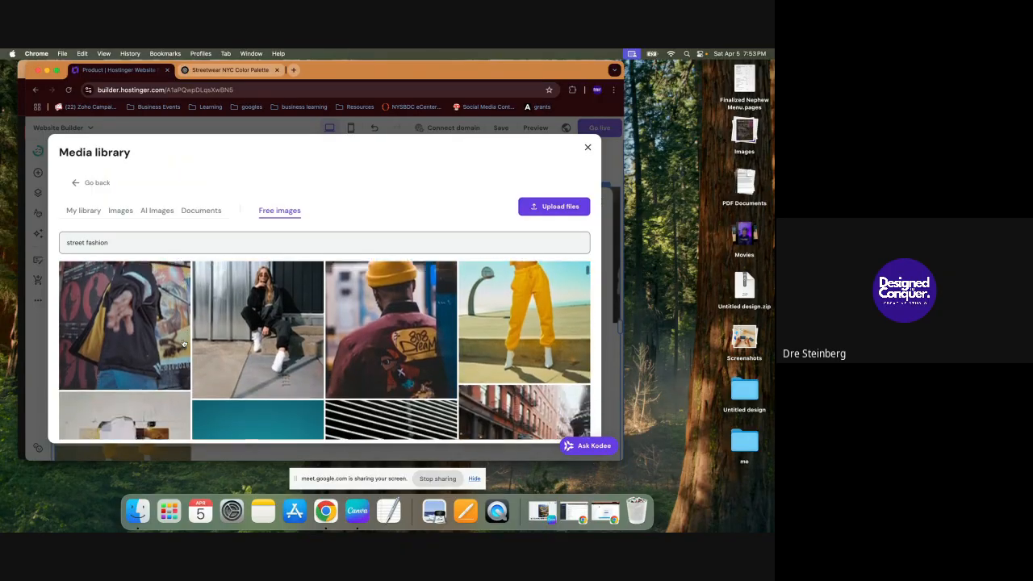
{"action": "scroll", "coordinate": [183, 344], "scroll_direction": "up", "scroll_amount": 2}
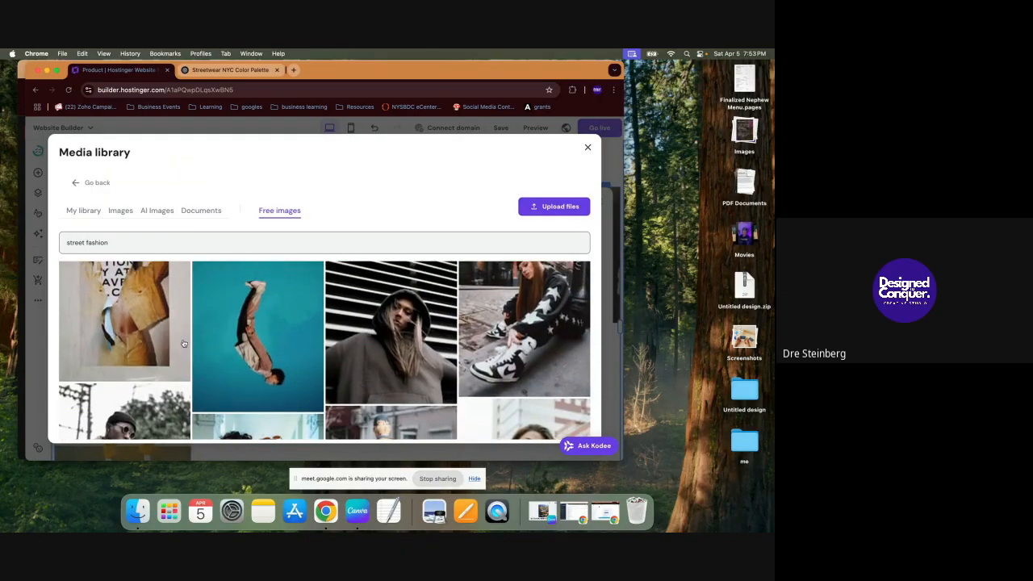
{"action": "left_click", "coordinate": [529, 340]}
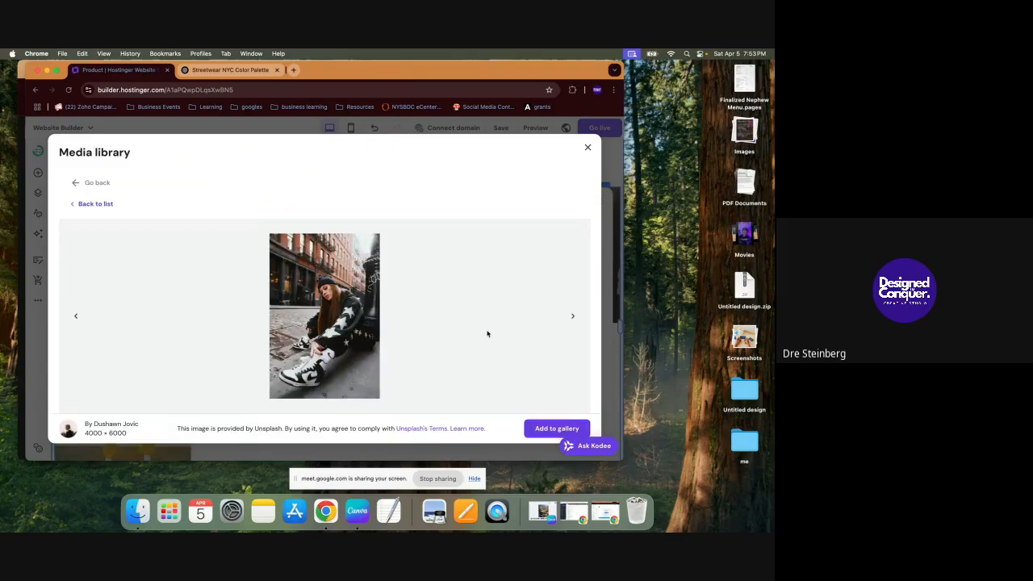
{"action": "left_click", "coordinate": [542, 427]}
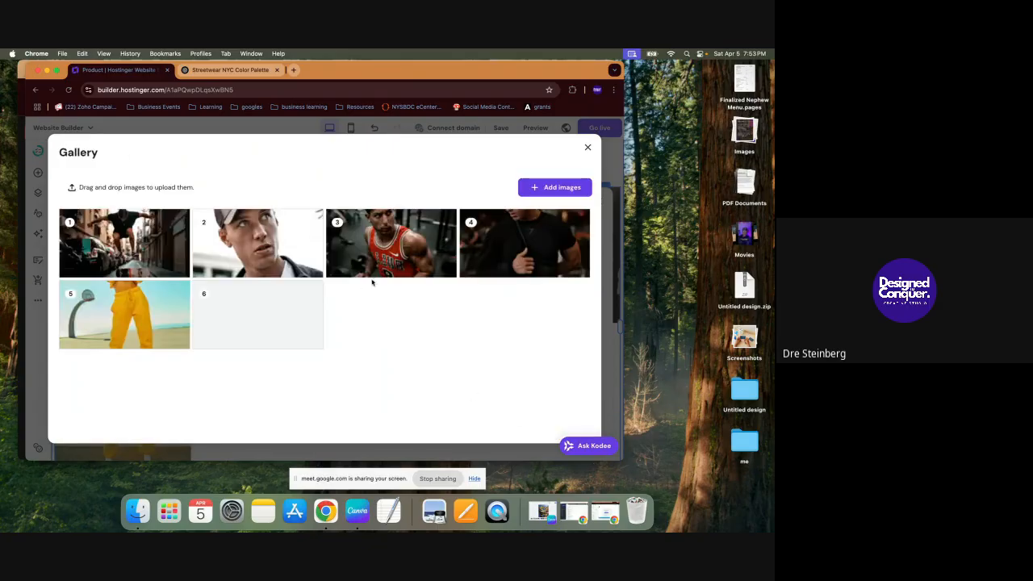
Step: Add the "street fashion" free image of the person in a yellow beanie seen from behind to the gallery
{"action": "left_click", "coordinate": [554, 191]}
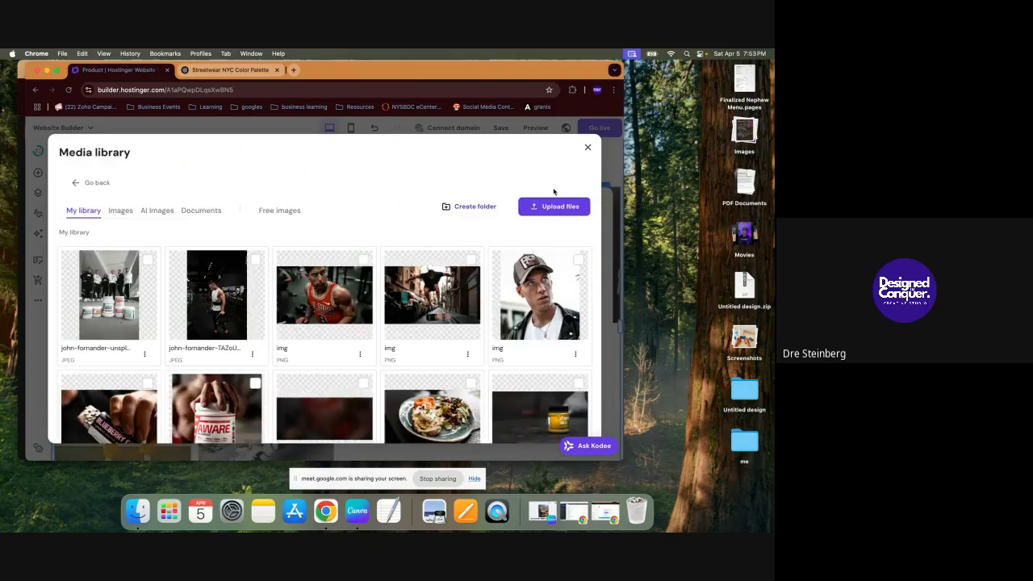
{"action": "left_click", "coordinate": [266, 210]}
{"action": "left_click", "coordinate": [176, 243]}
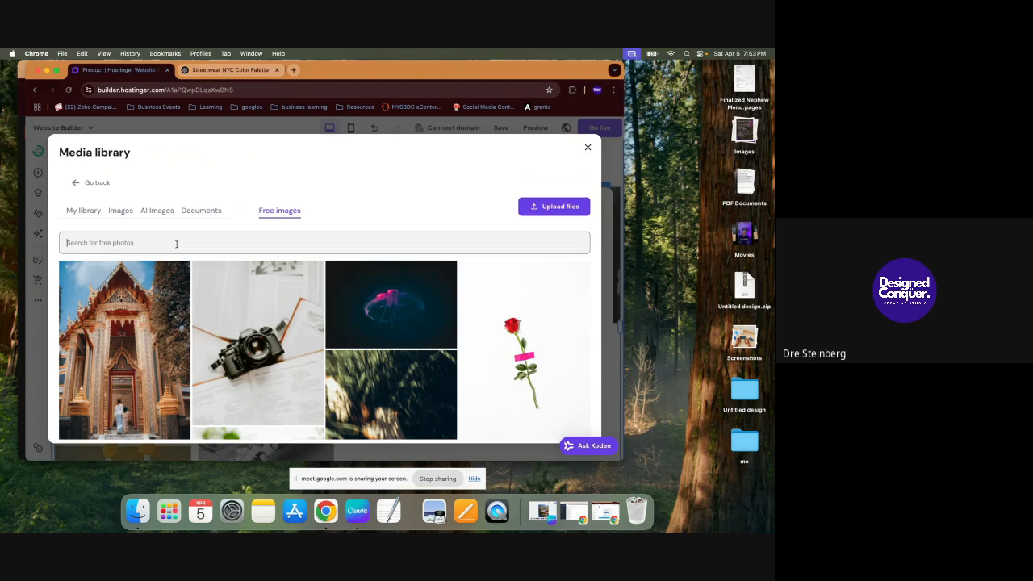
{"action": "type", "text": "street fashion"}
{"action": "key", "text": "Return"}
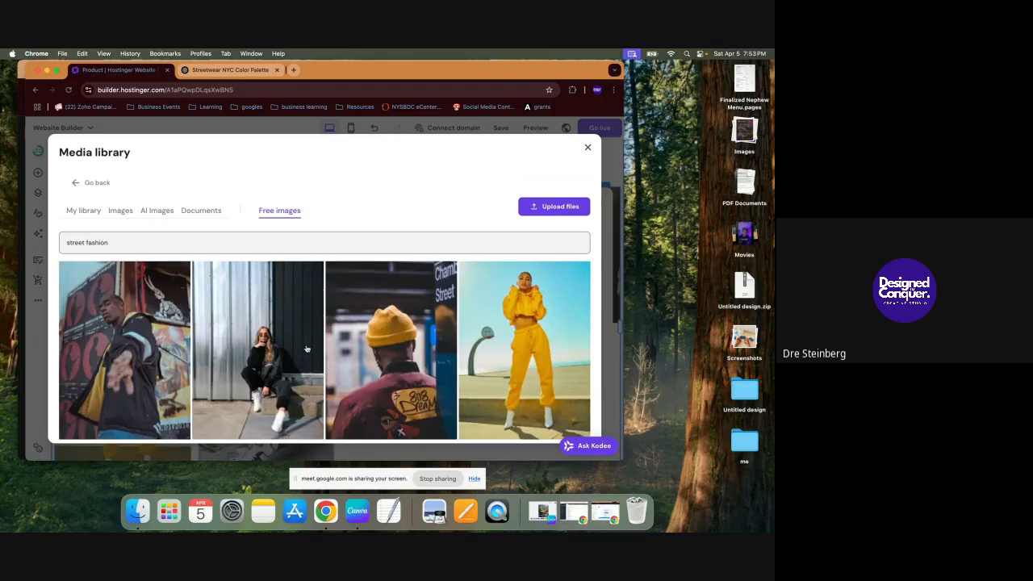
{"action": "left_click", "coordinate": [400, 335]}
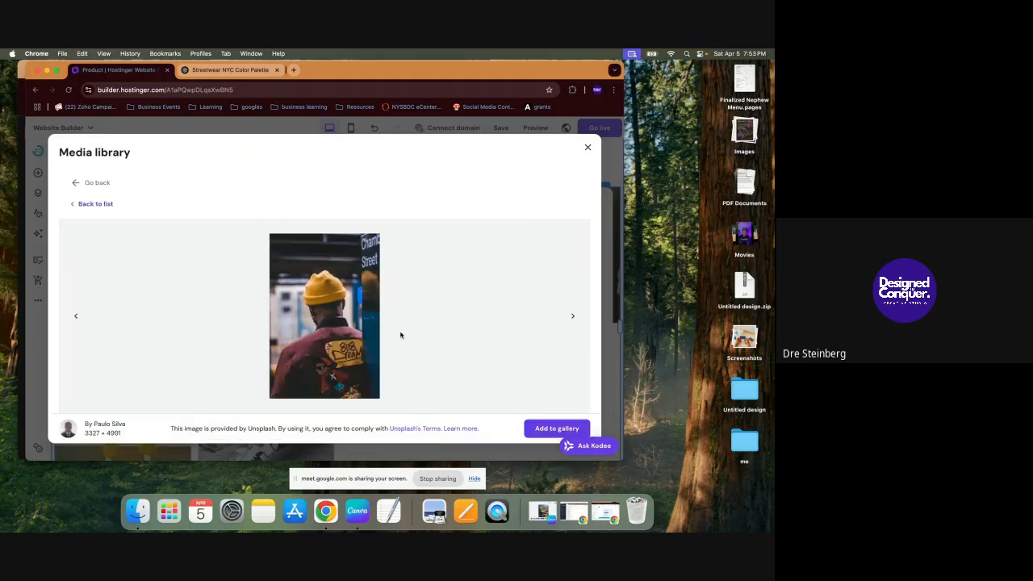
{"action": "left_click", "coordinate": [541, 429]}
Step: Add the "street fashion" free image of the man in a collared jacket as the eighth gallery photo and close the gallery dialogs
{"action": "left_click", "coordinate": [547, 187]}
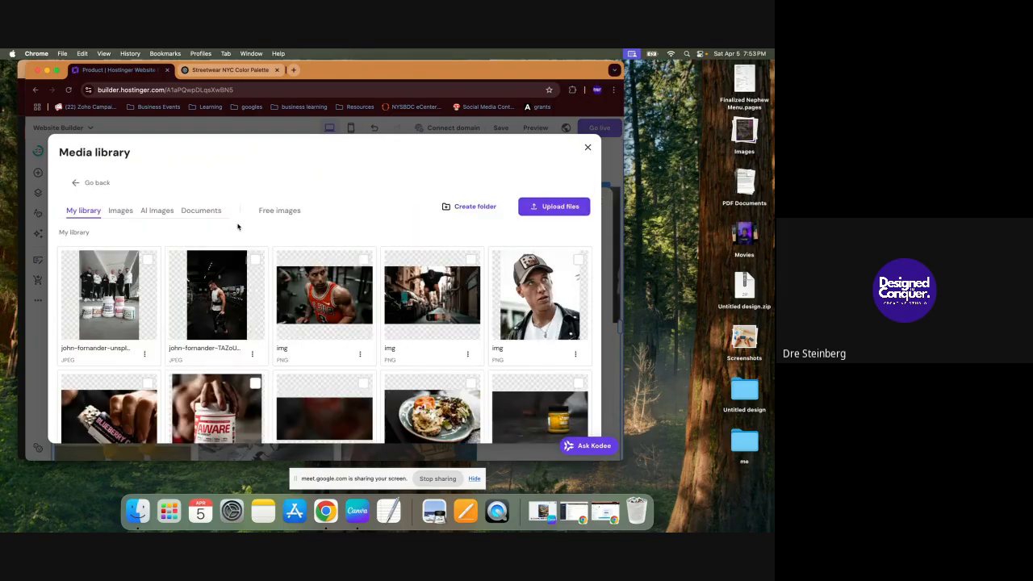
{"action": "left_click", "coordinate": [264, 211]}
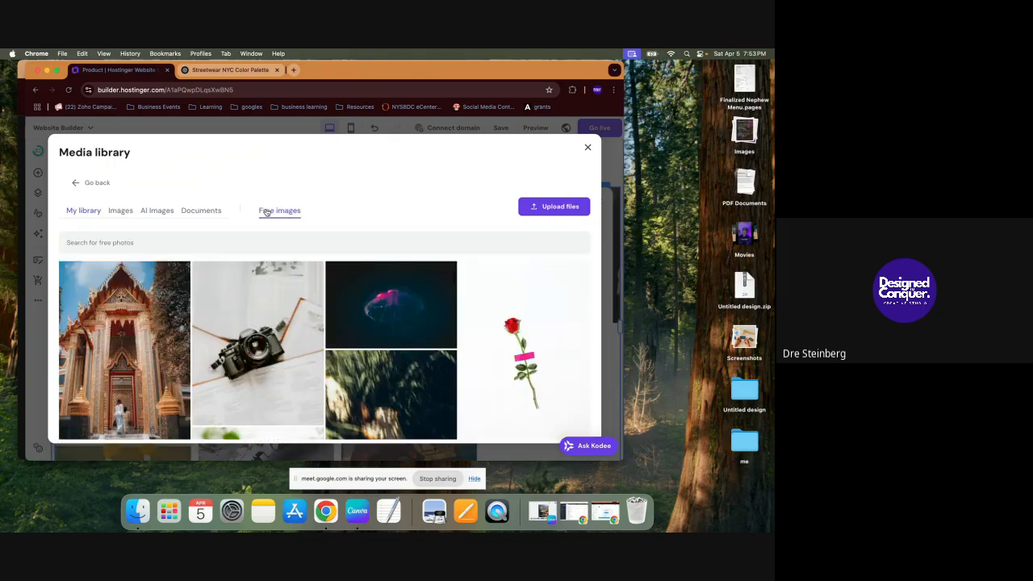
{"action": "left_click", "coordinate": [172, 246]}
{"action": "type", "text": "street fashion"}
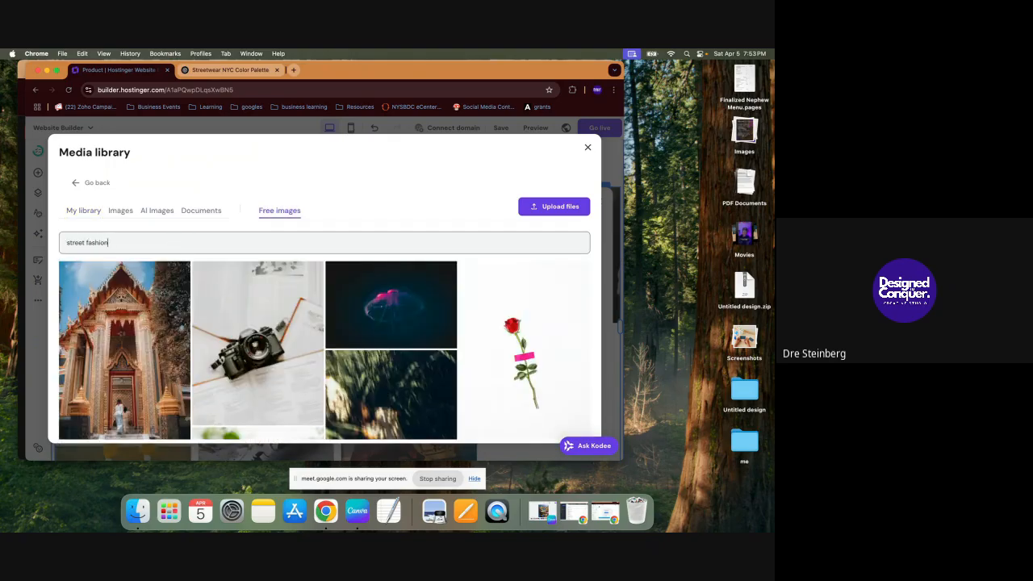
{"action": "scroll", "coordinate": [255, 342], "scroll_direction": "down", "scroll_amount": 5}
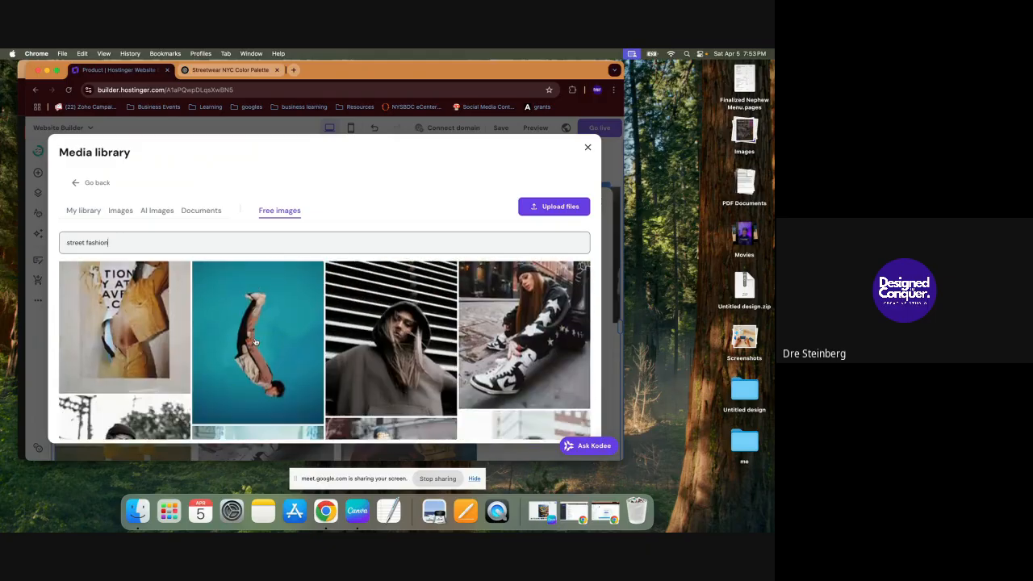
{"action": "scroll", "coordinate": [255, 343], "scroll_direction": "down", "scroll_amount": 3}
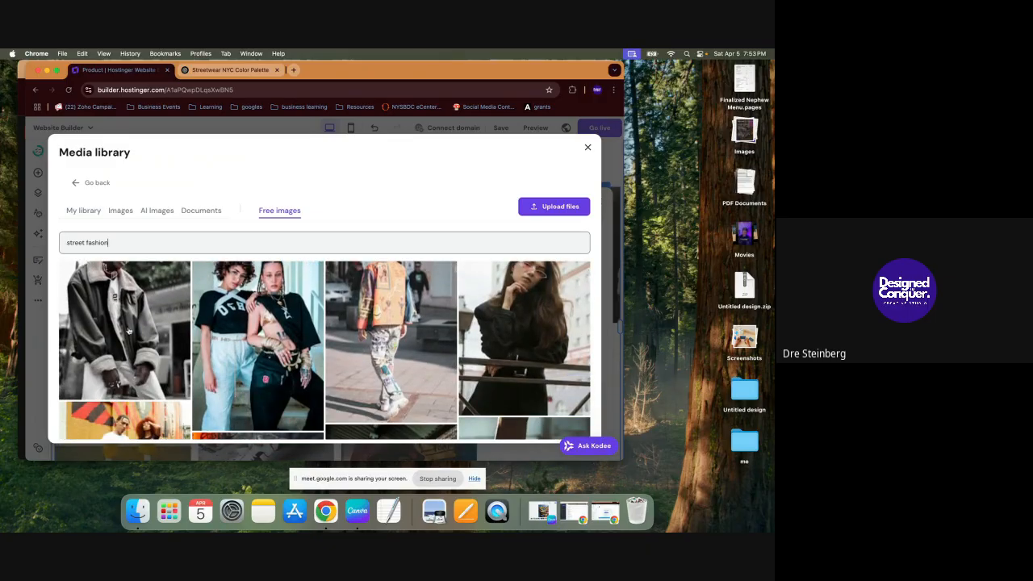
{"action": "left_click", "coordinate": [127, 331]}
{"action": "left_click", "coordinate": [539, 430]}
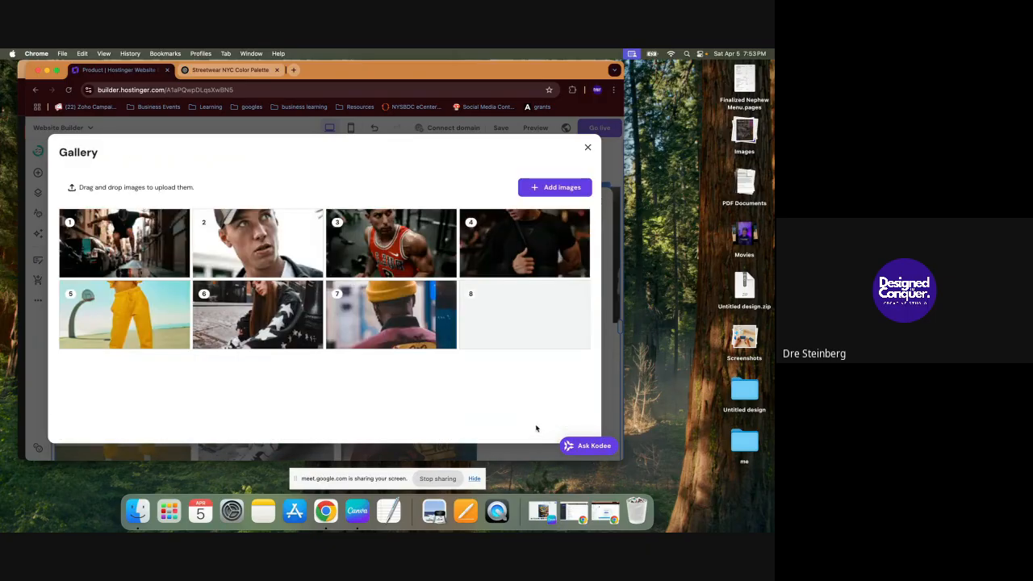
{"action": "left_click", "coordinate": [589, 147]}
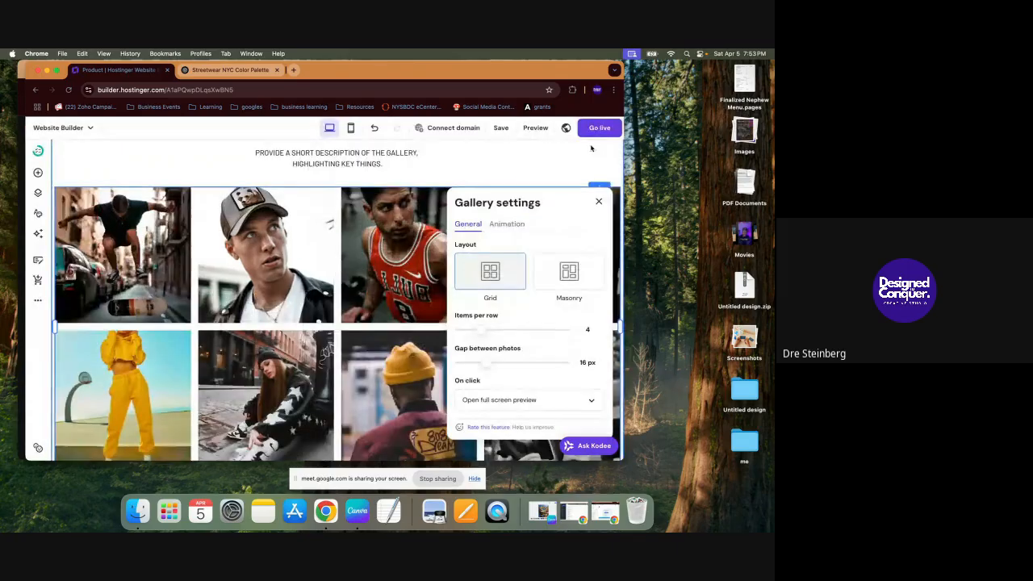
{"action": "left_click", "coordinate": [599, 201]}
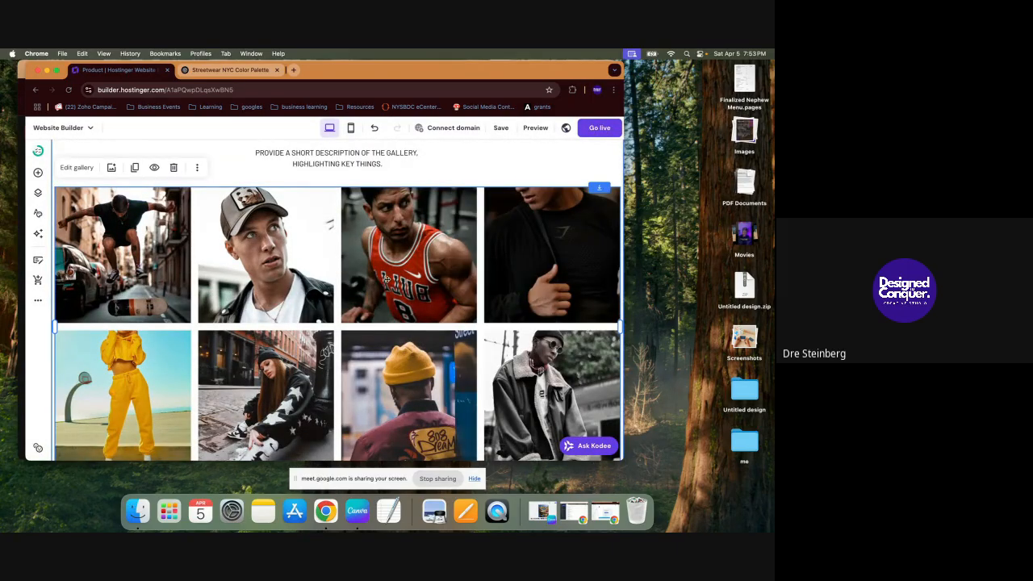
Step: Change the gallery's layout to Masonry and review the new photo arrangement
{"action": "scroll", "coordinate": [388, 279], "scroll_direction": "up", "scroll_amount": 2}
{"action": "scroll", "coordinate": [175, 317], "scroll_direction": "down", "scroll_amount": 3}
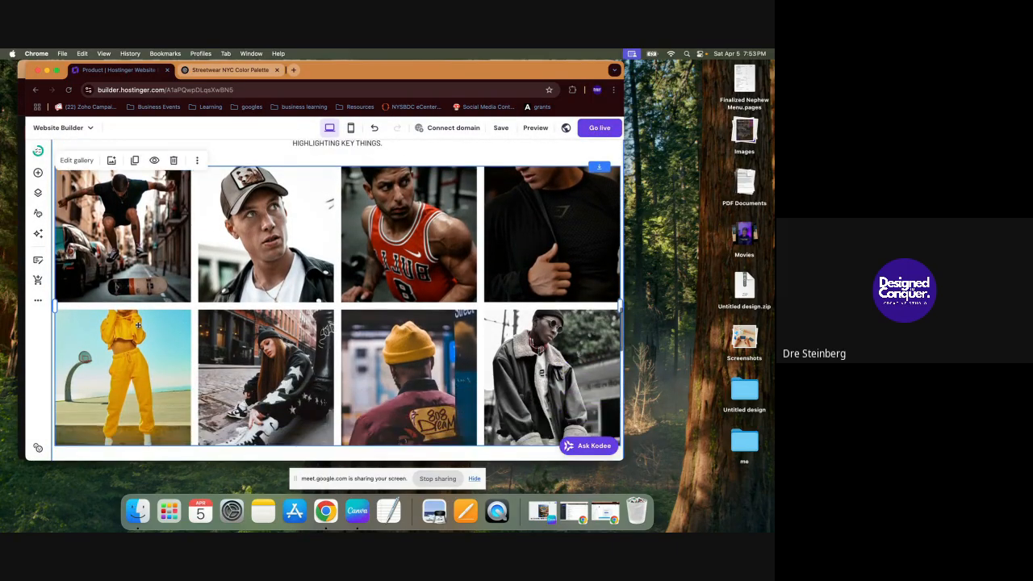
{"action": "left_click", "coordinate": [81, 163]}
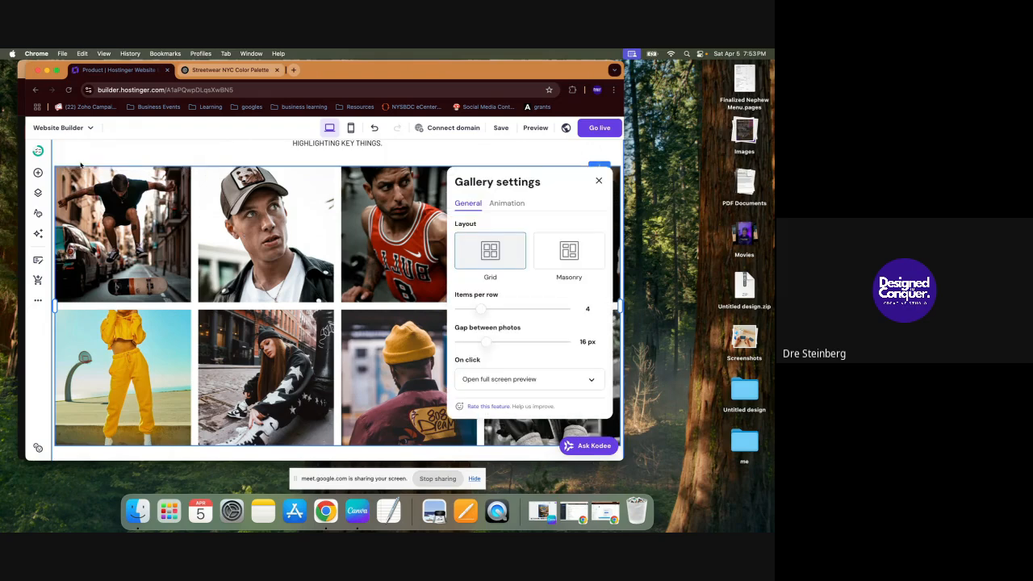
{"action": "left_click", "coordinate": [572, 255]}
{"action": "scroll", "coordinate": [331, 327], "scroll_direction": "down", "scroll_amount": 2}
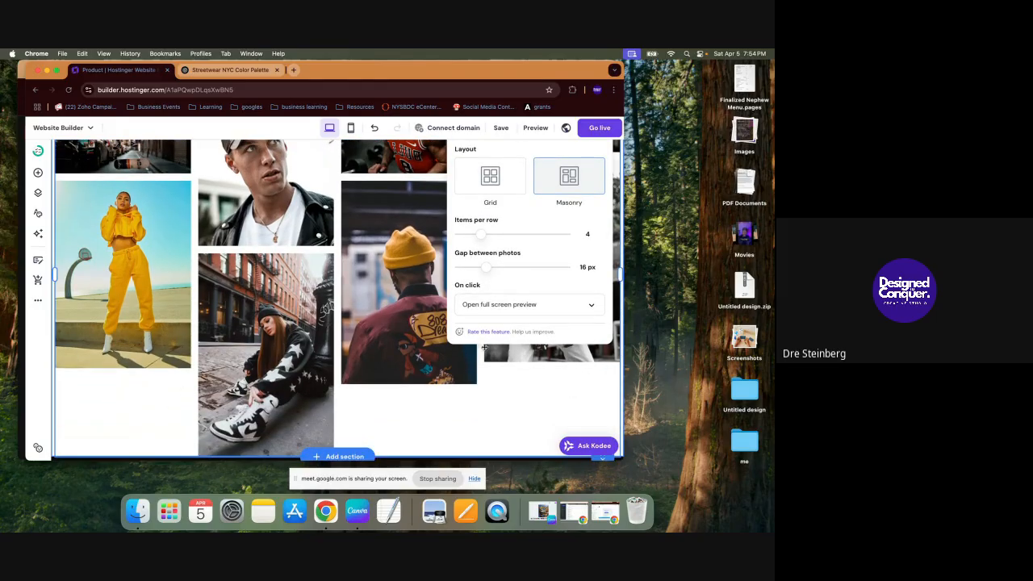
{"action": "scroll", "coordinate": [462, 255], "scroll_direction": "up", "scroll_amount": 4}
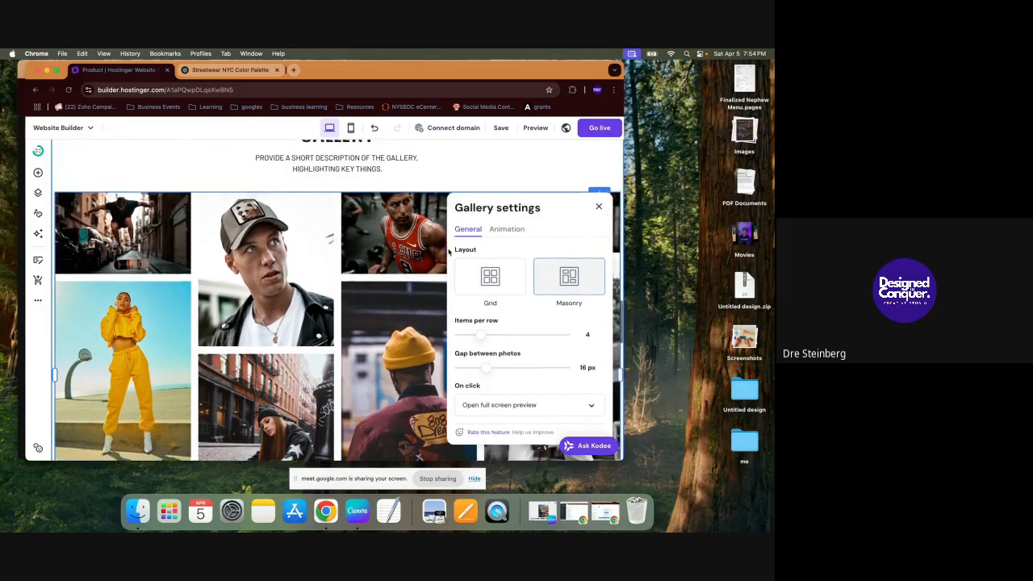
{"action": "scroll", "coordinate": [497, 374], "scroll_direction": "down", "scroll_amount": 2}
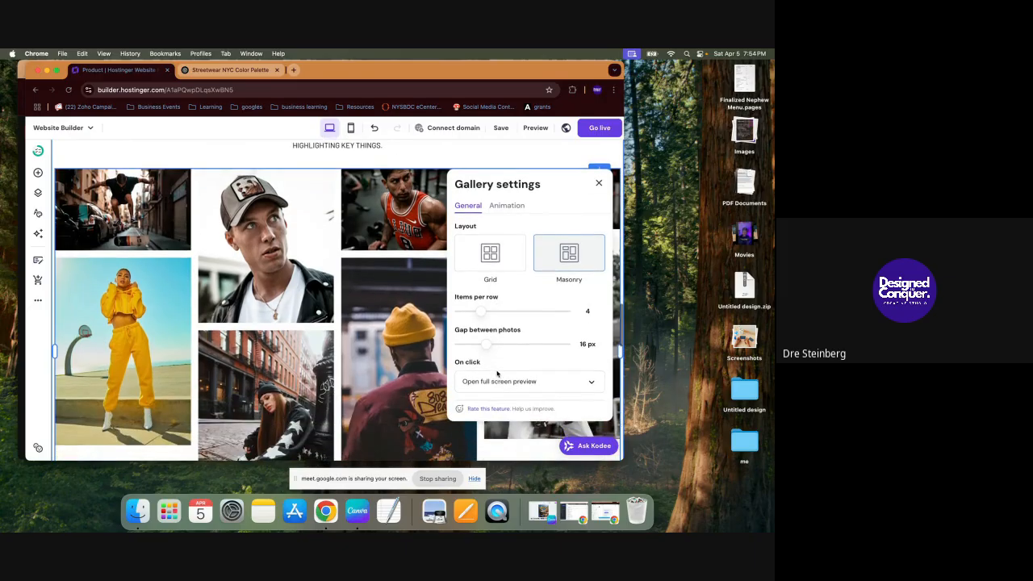
Step: View the gallery's on-click options, set the gap between photos to 14 px, and close the gallery settings
{"action": "left_click", "coordinate": [498, 380]}
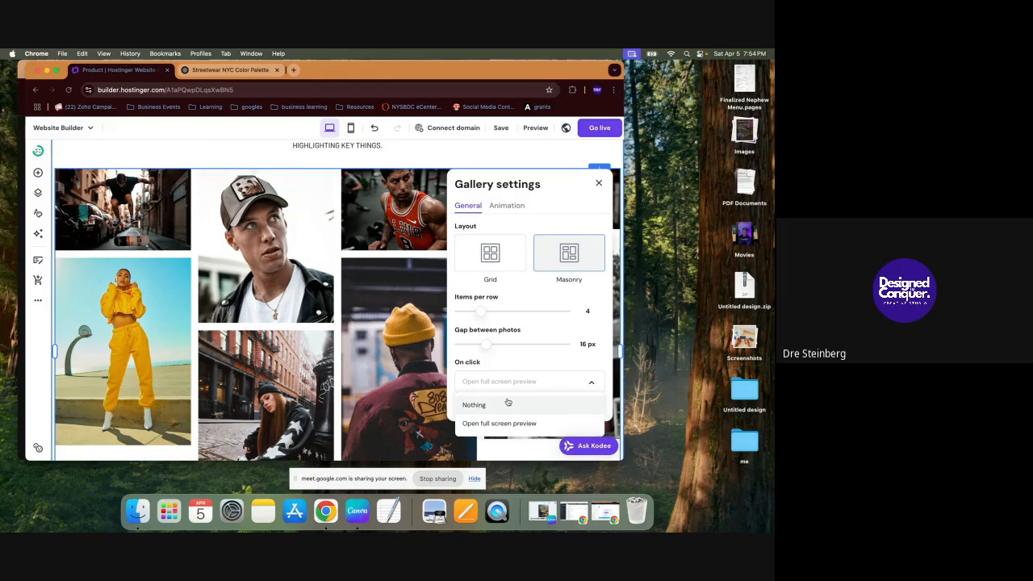
{"action": "left_click", "coordinate": [483, 339]}
{"action": "mouse_move", "coordinate": [483, 339]}
{"action": "left_mouse_down"}
{"action": "mouse_move", "coordinate": [468, 340]}
{"action": "mouse_move", "coordinate": [556, 344]}
{"action": "mouse_move", "coordinate": [468, 344]}
{"action": "mouse_move", "coordinate": [485, 341]}
{"action": "left_mouse_up"}
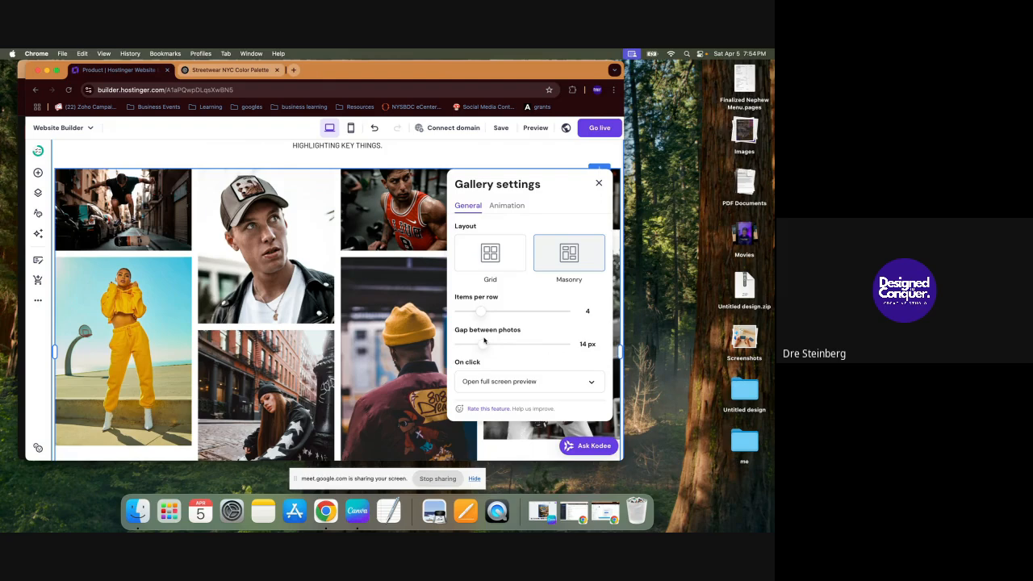
{"action": "left_click", "coordinate": [599, 184]}
{"action": "scroll", "coordinate": [449, 241], "scroll_direction": "up", "scroll_amount": 5}
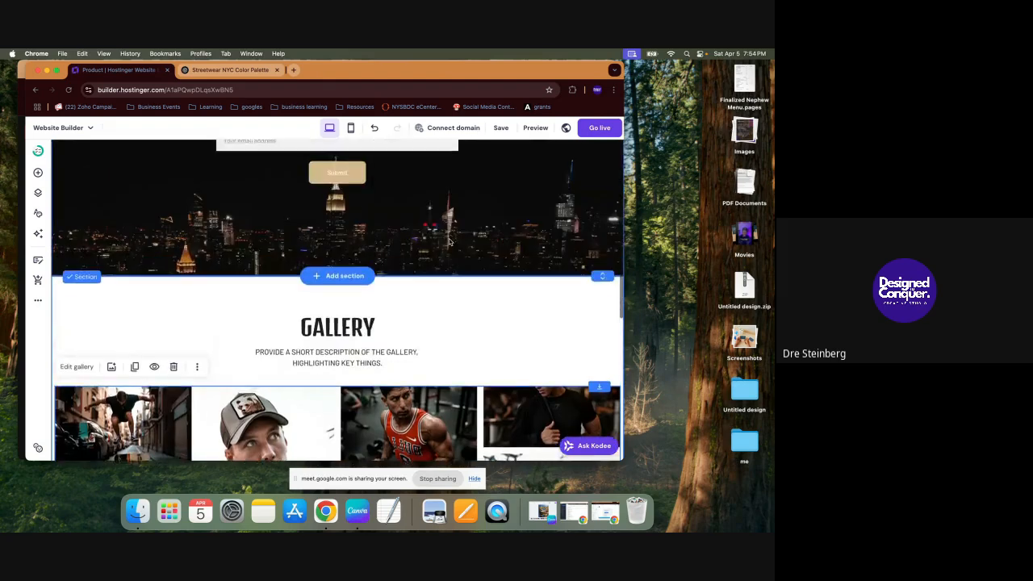
{"action": "scroll", "coordinate": [348, 194], "scroll_direction": "down", "scroll_amount": 5}
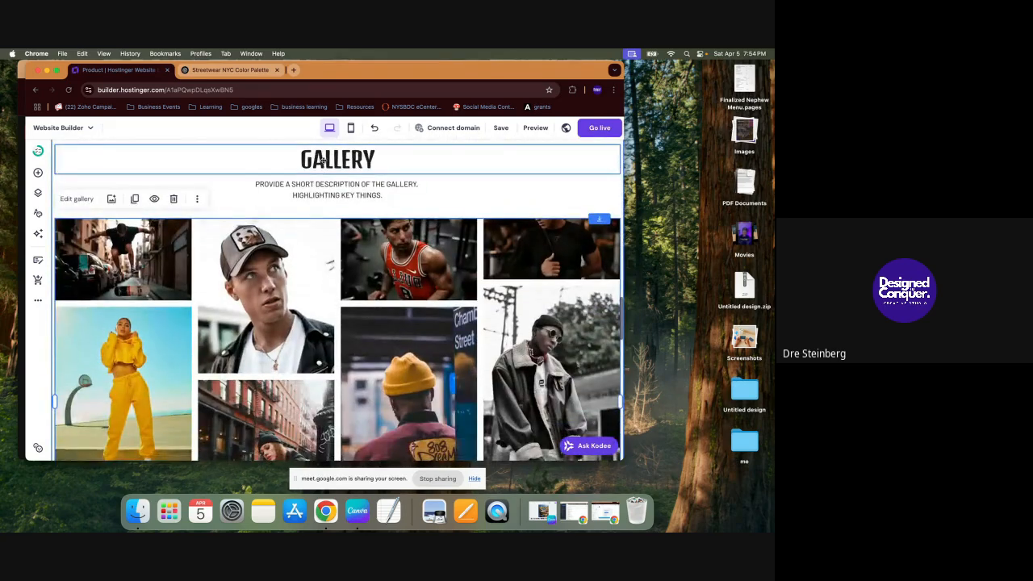
{"action": "scroll", "coordinate": [349, 194], "scroll_direction": "up", "scroll_amount": 2}
{"action": "scroll", "coordinate": [315, 242], "scroll_direction": "down", "scroll_amount": 6}
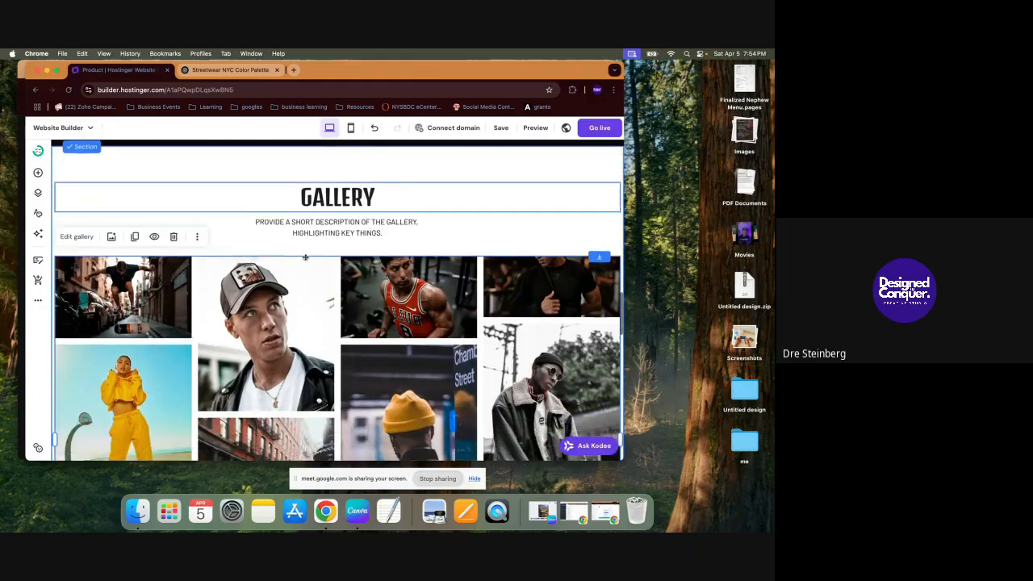
{"action": "scroll", "coordinate": [306, 260], "scroll_direction": "down", "scroll_amount": 5}
{"action": "scroll", "coordinate": [306, 259], "scroll_direction": "up", "scroll_amount": 8}
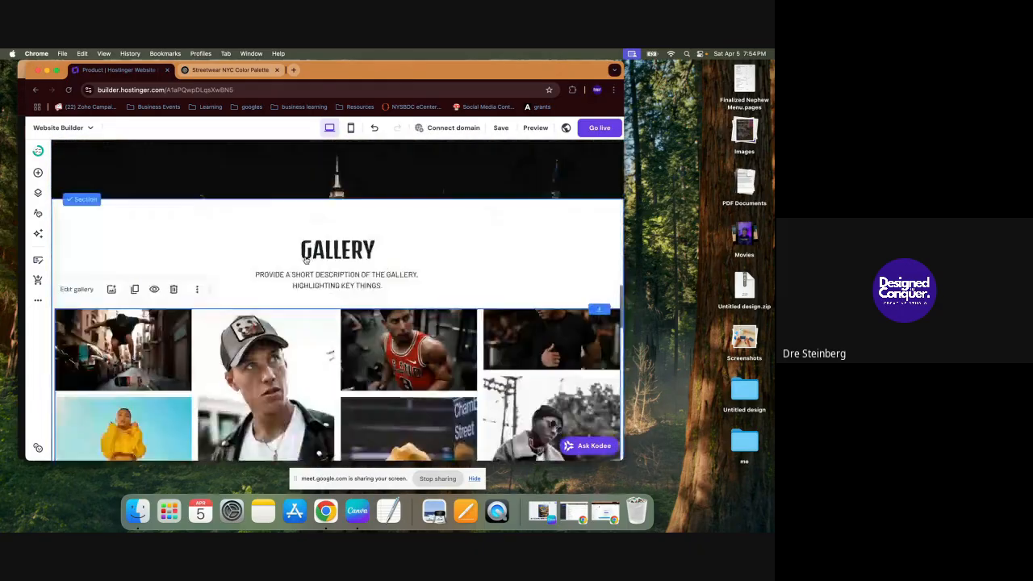
Step: Replace the placeholder promotional text above the site header with "BRAND NEW VIBES 4/20/2025"
{"action": "scroll", "coordinate": [306, 260], "scroll_direction": "up", "scroll_amount": 10}
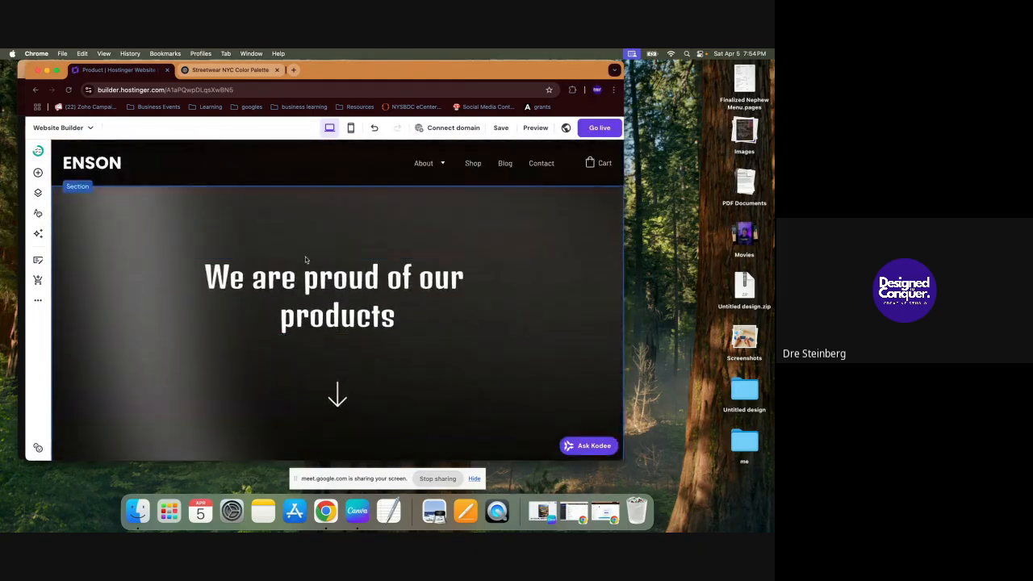
{"action": "left_click", "coordinate": [337, 146]}
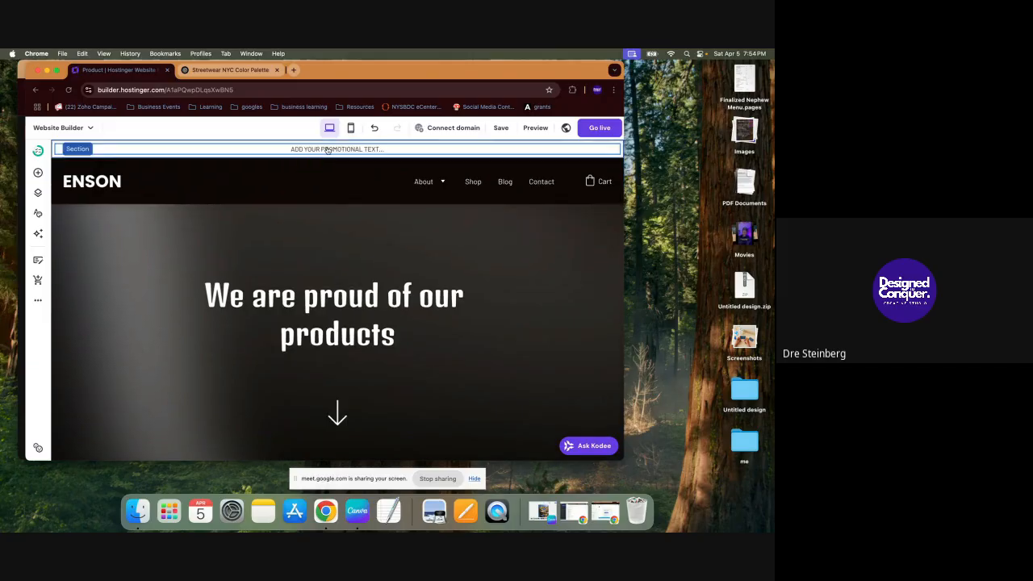
{"action": "left_click", "coordinate": [330, 151]}
{"action": "left_click", "coordinate": [329, 151]}
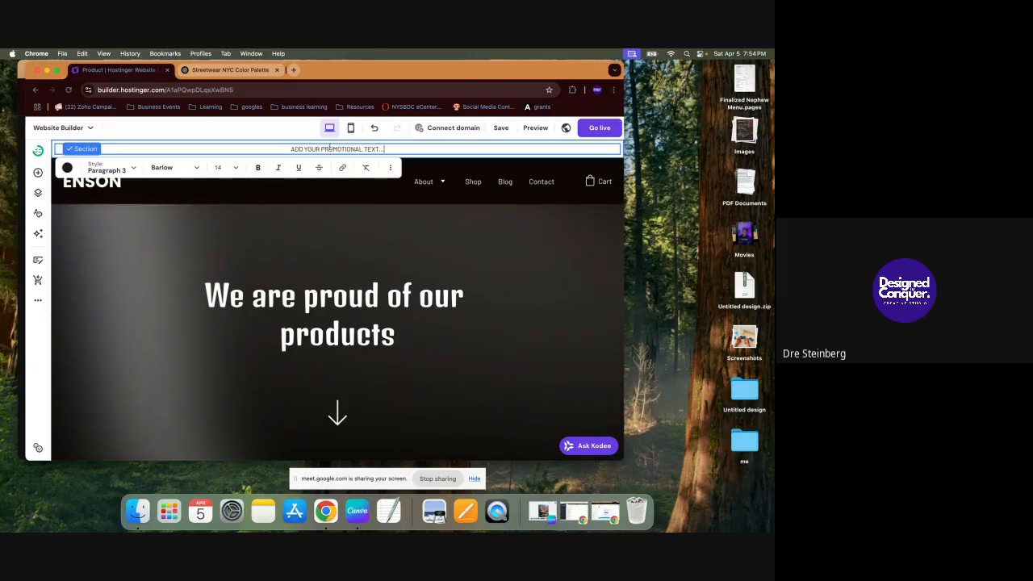
{"action": "key", "text": "super+a"}
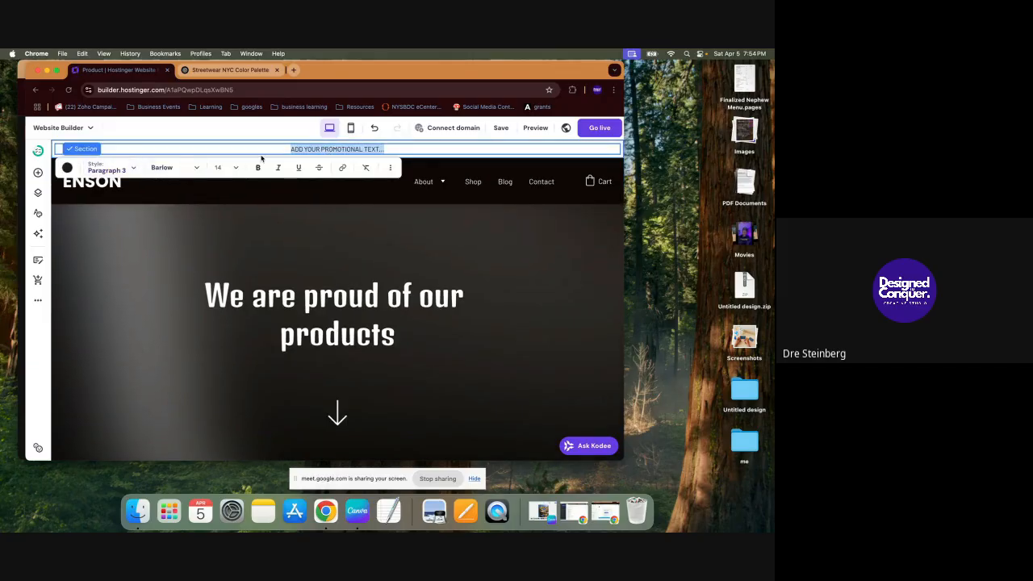
{"action": "type", "text": "BRAND"}
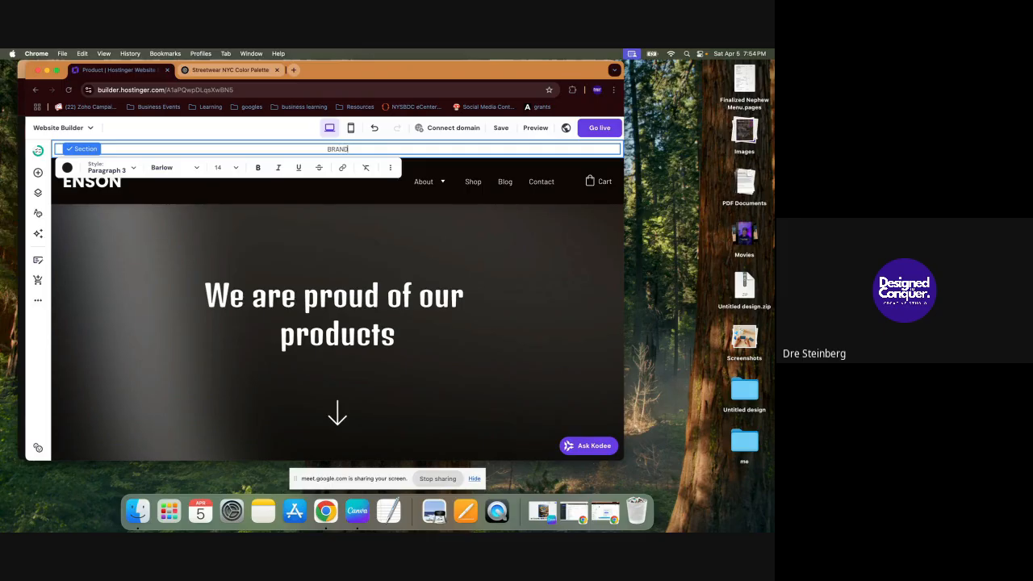
{"action": "type", "text": " NEW VOB"}
{"action": "type", "text": "IBES 4"}
{"action": "type", "text": "/2"}
{"action": "type", "text": "0/20"}
{"action": "type", "text": "25"}
Step: Search Google for "alert emoji" in a new browser tab and copy the red siren emoji from the results
{"action": "key", "text": "super+t"}
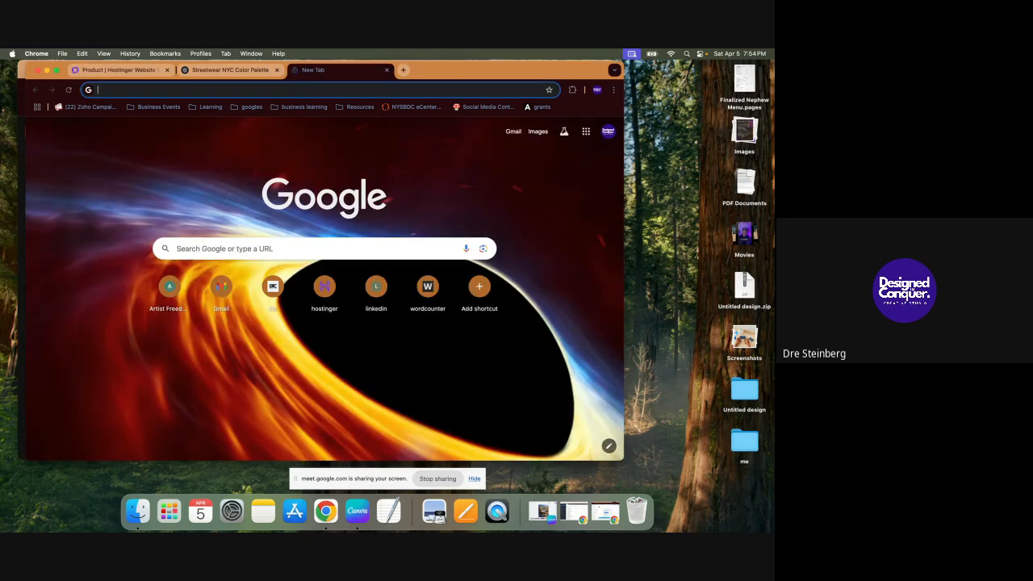
{"action": "type", "text": "alert em"}
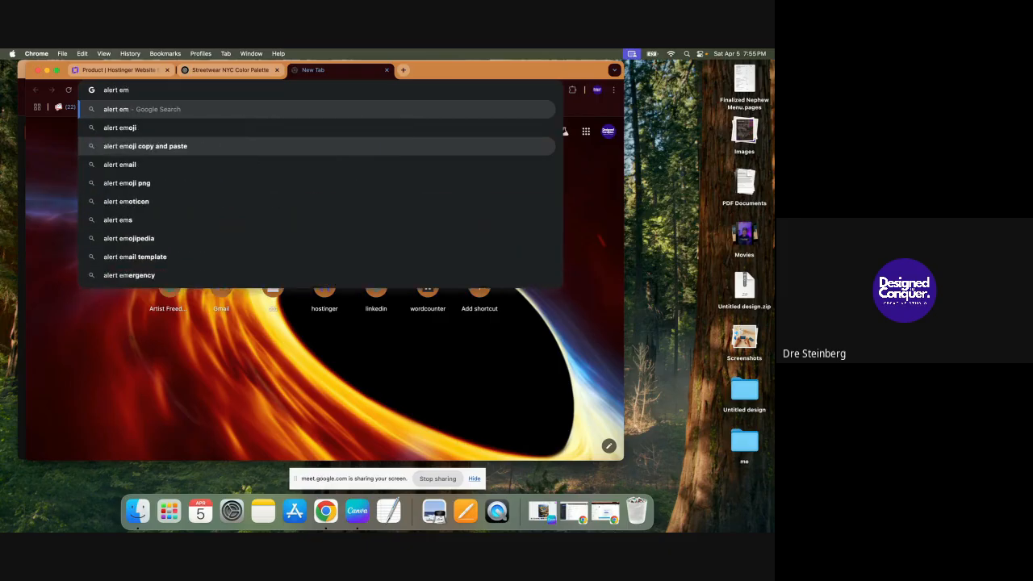
{"action": "left_click", "coordinate": [237, 128]}
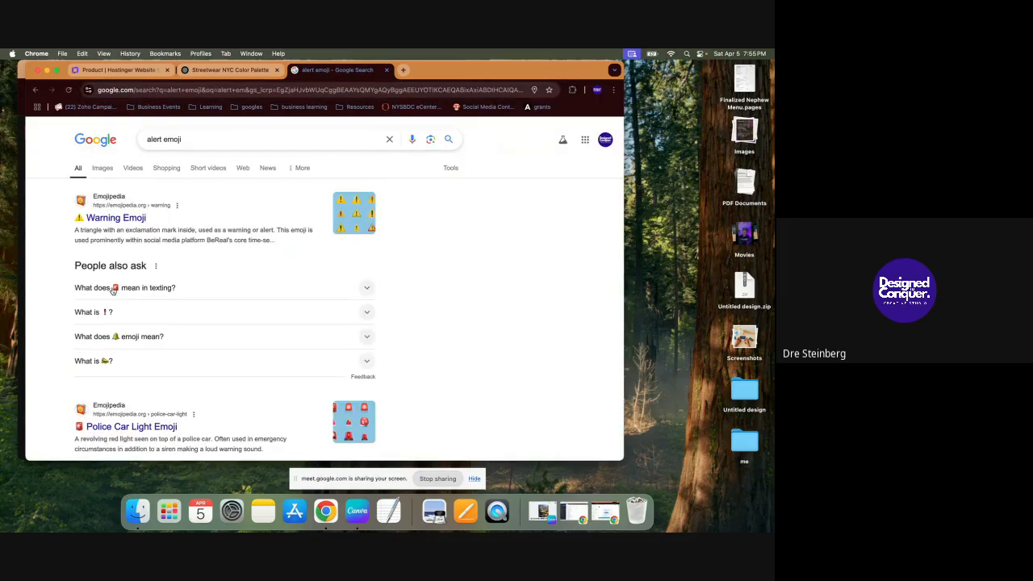
{"action": "left_click", "coordinate": [113, 293]}
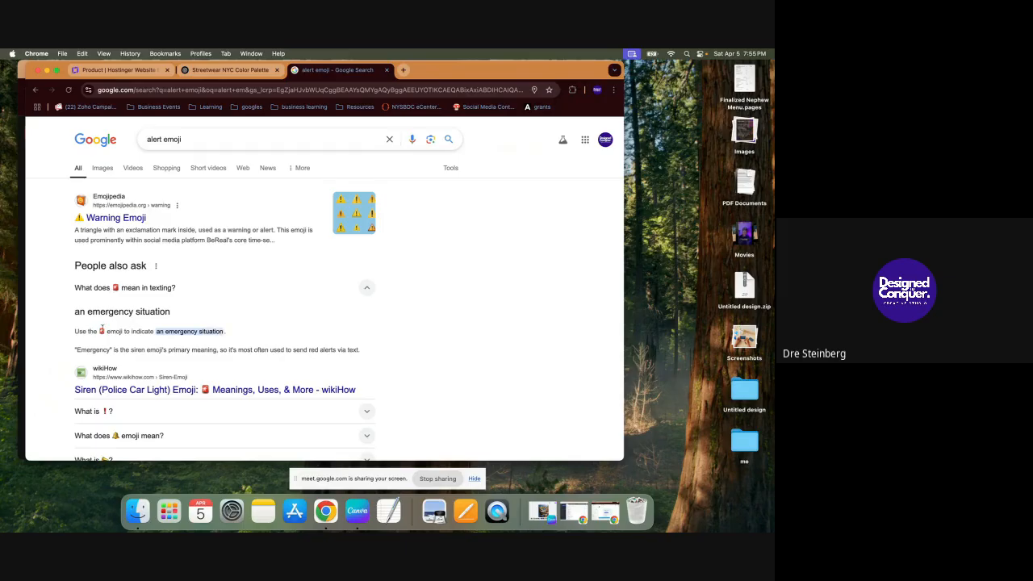
Step: Return to the website builder and add the siren emoji 🚨 at both ends of the promotional banner text
{"action": "left_click", "coordinate": [236, 71]}
{"action": "left_click", "coordinate": [130, 70]}
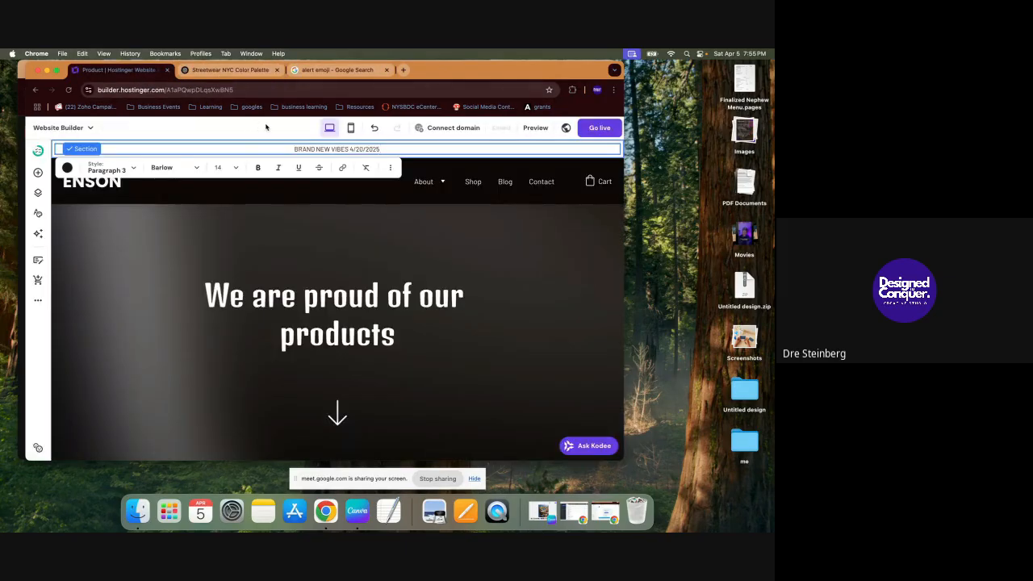
{"action": "type", "text": "🚨"}
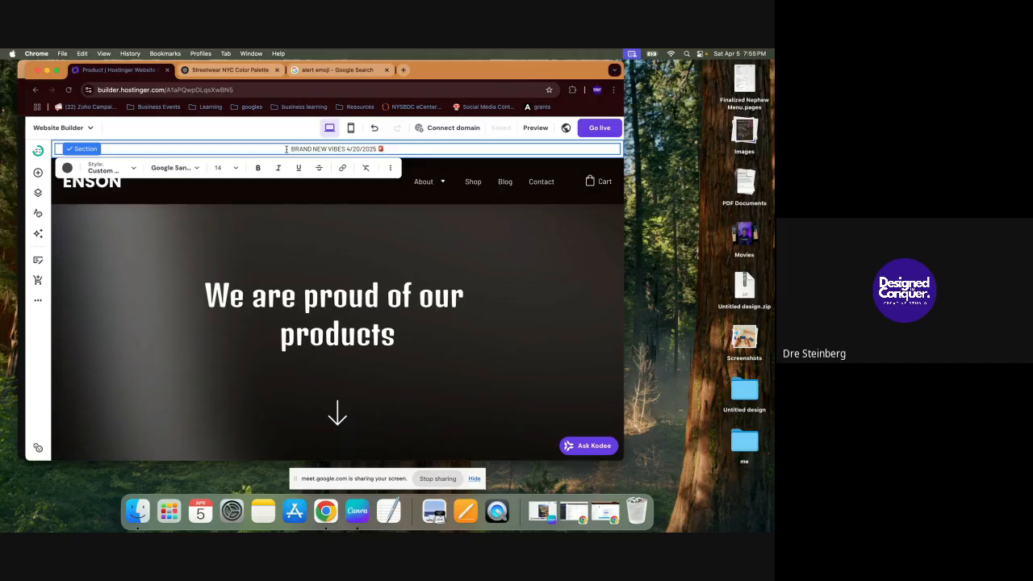
{"action": "left_click", "coordinate": [286, 149]}
{"action": "type", "text": "🚨"}
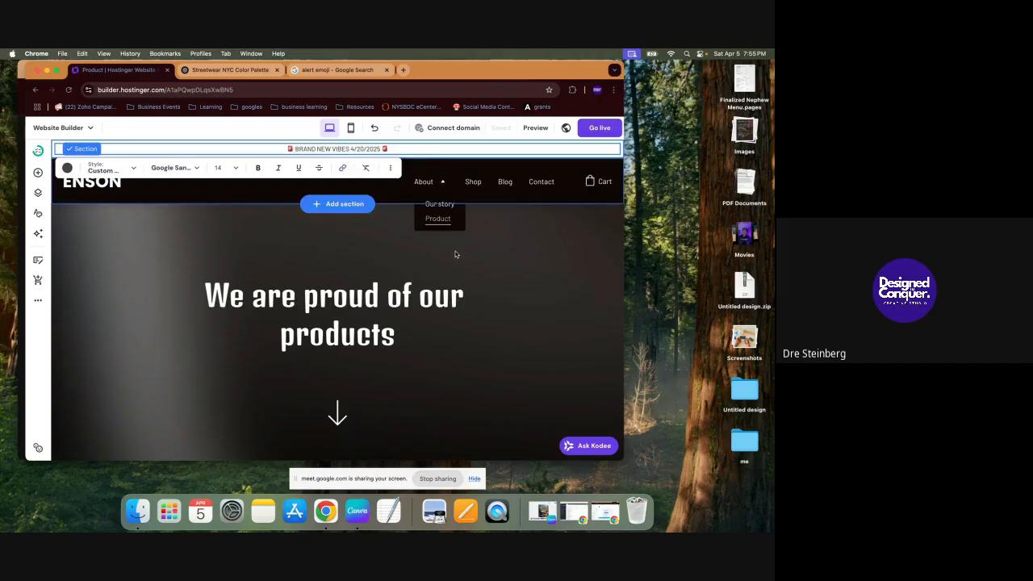
{"action": "left_click", "coordinate": [466, 274]}
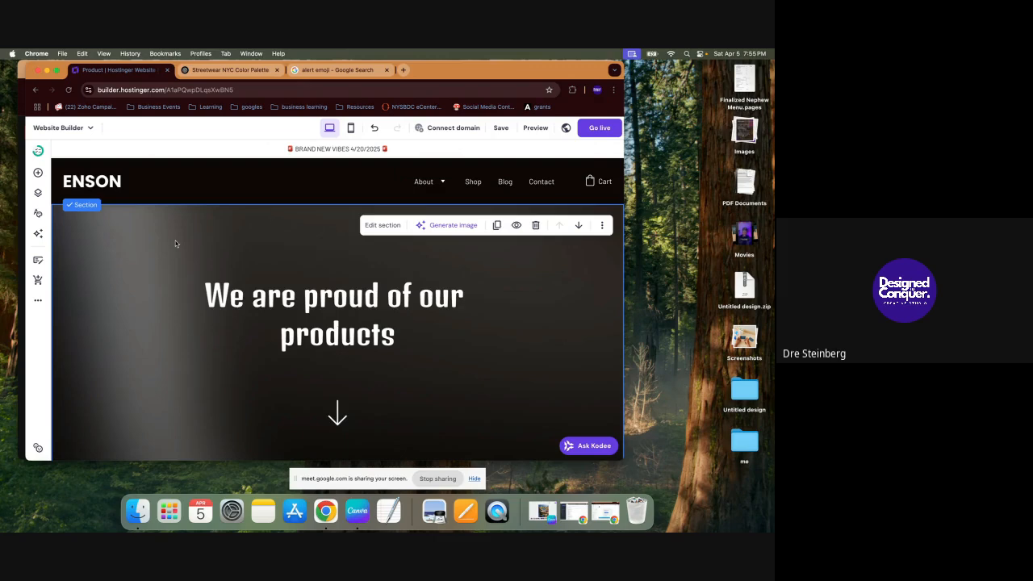
Step: Look through the elements available to add to the Product page
{"action": "scroll", "coordinate": [175, 243], "scroll_direction": "down", "scroll_amount": 15}
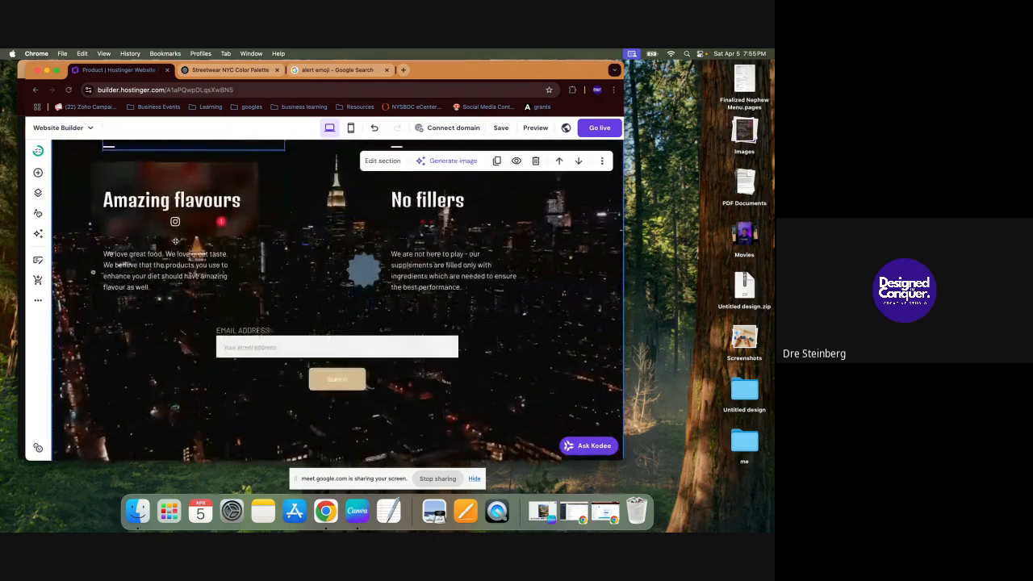
{"action": "scroll", "coordinate": [63, 220], "scroll_direction": "down", "scroll_amount": 2}
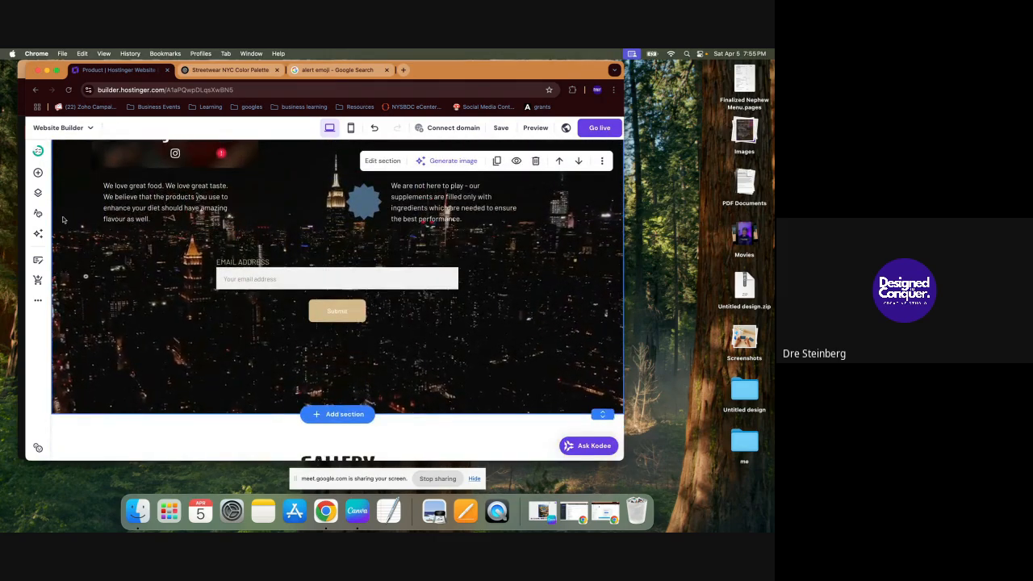
{"action": "left_click", "coordinate": [37, 172]}
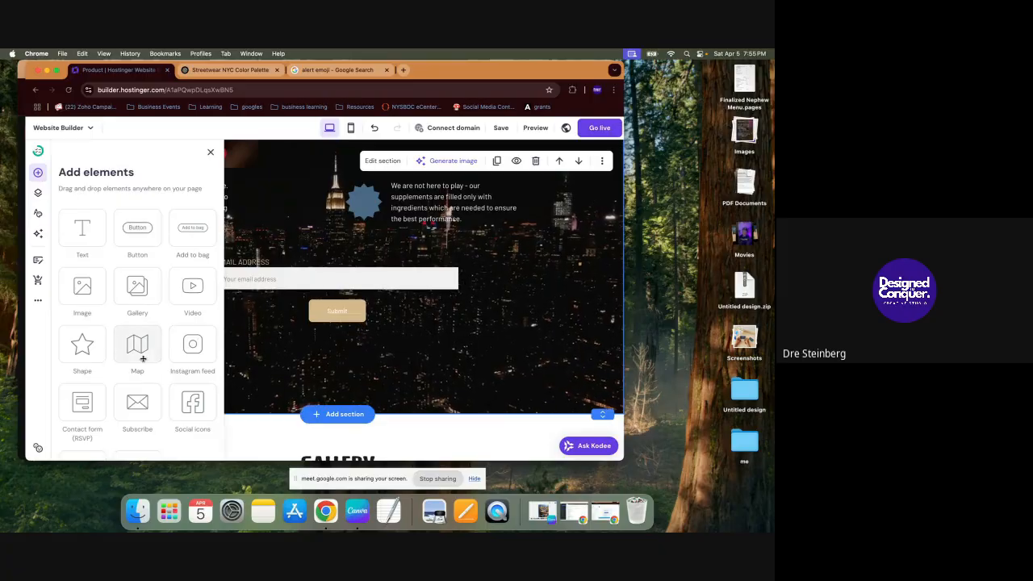
{"action": "scroll", "coordinate": [143, 359], "scroll_direction": "down", "scroll_amount": 3}
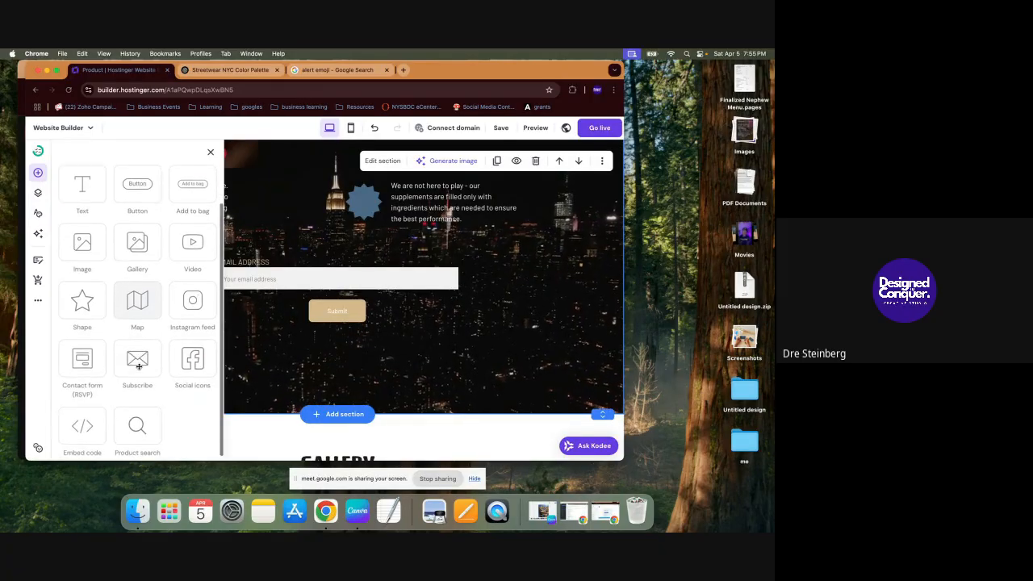
Step: Open the Contact page for editing and close the page list
{"action": "left_click", "coordinate": [38, 193]}
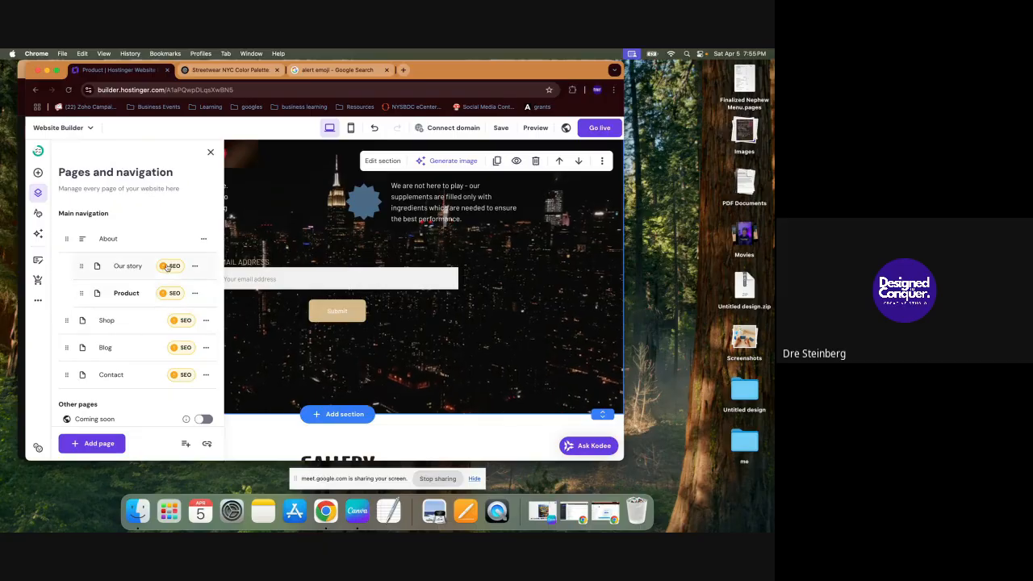
{"action": "left_click", "coordinate": [130, 377]}
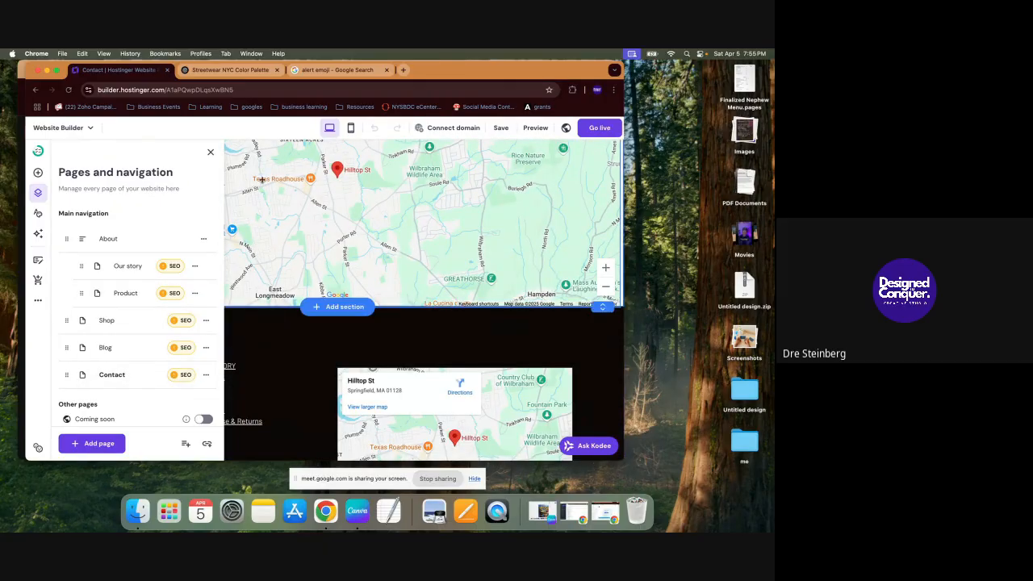
{"action": "left_click", "coordinate": [211, 152]}
Step: Examine the Contact page's banner, contact details, Returns form and map sections
{"action": "scroll", "coordinate": [338, 331], "scroll_direction": "up", "scroll_amount": 3}
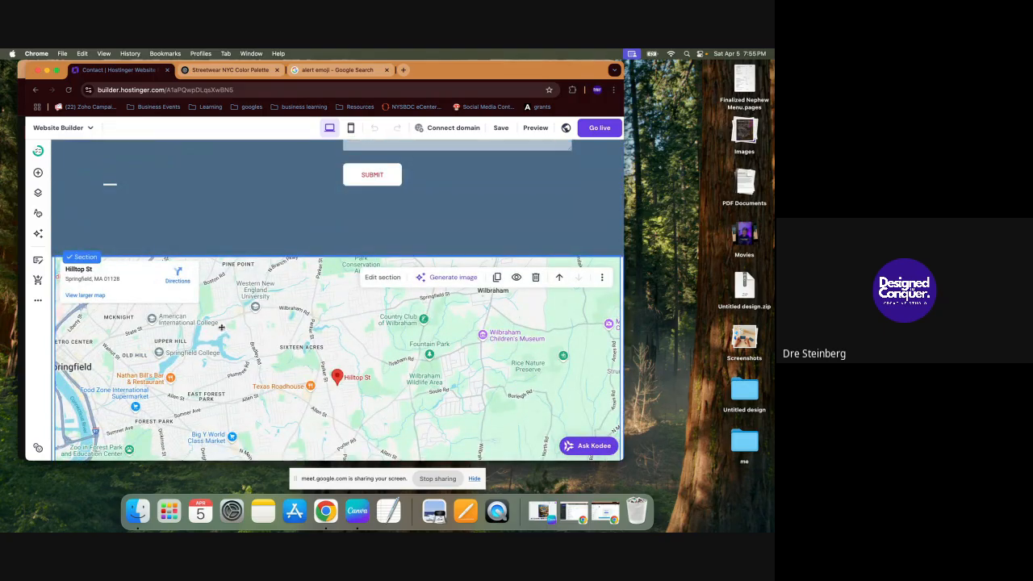
{"action": "scroll", "coordinate": [296, 339], "scroll_direction": "up", "scroll_amount": 10}
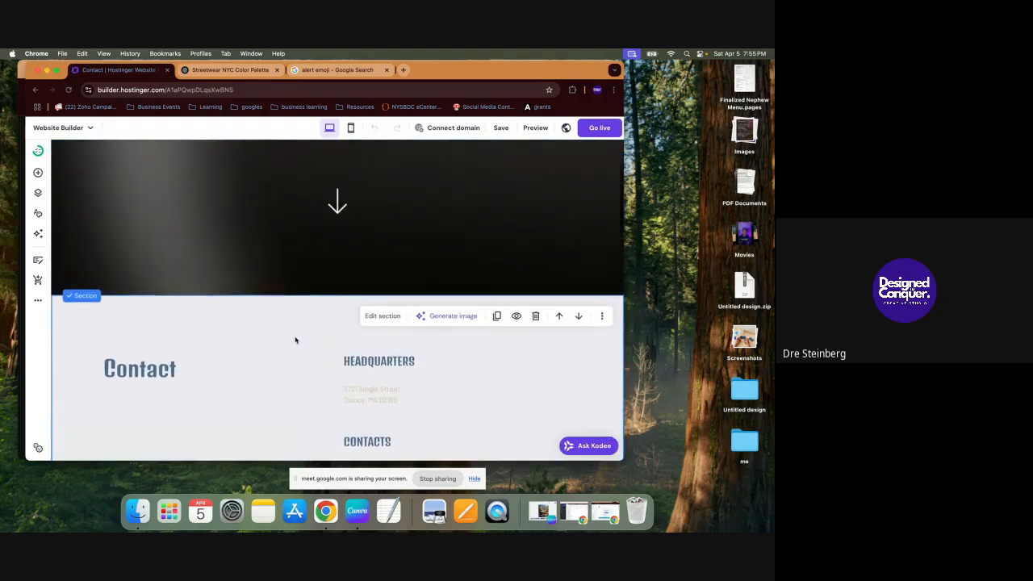
{"action": "scroll", "coordinate": [295, 340], "scroll_direction": "up", "scroll_amount": 3}
{"action": "scroll", "coordinate": [295, 339], "scroll_direction": "down", "scroll_amount": 5}
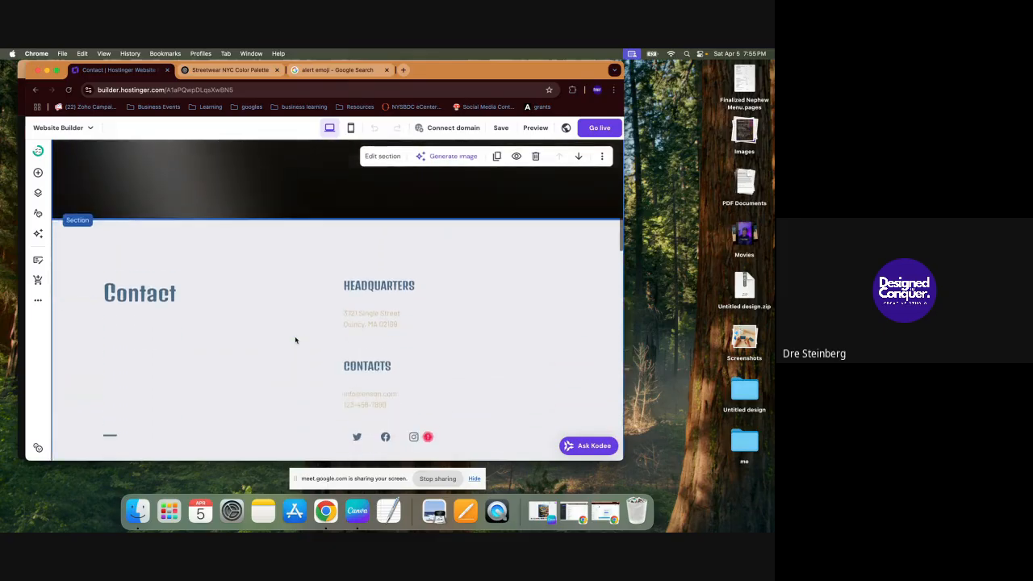
{"action": "scroll", "coordinate": [296, 340], "scroll_direction": "down", "scroll_amount": 2}
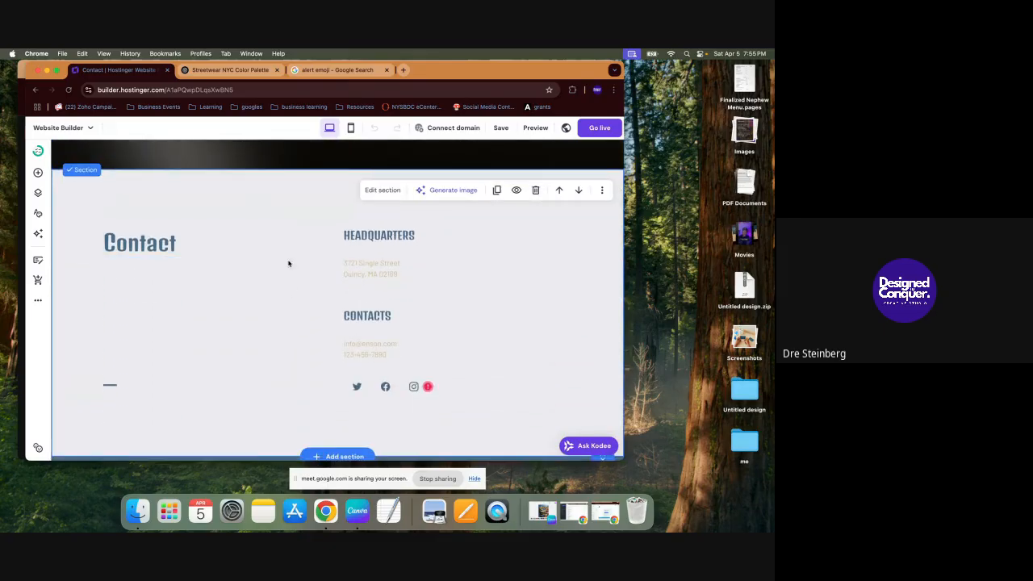
{"action": "scroll", "coordinate": [285, 296], "scroll_direction": "down", "scroll_amount": 6}
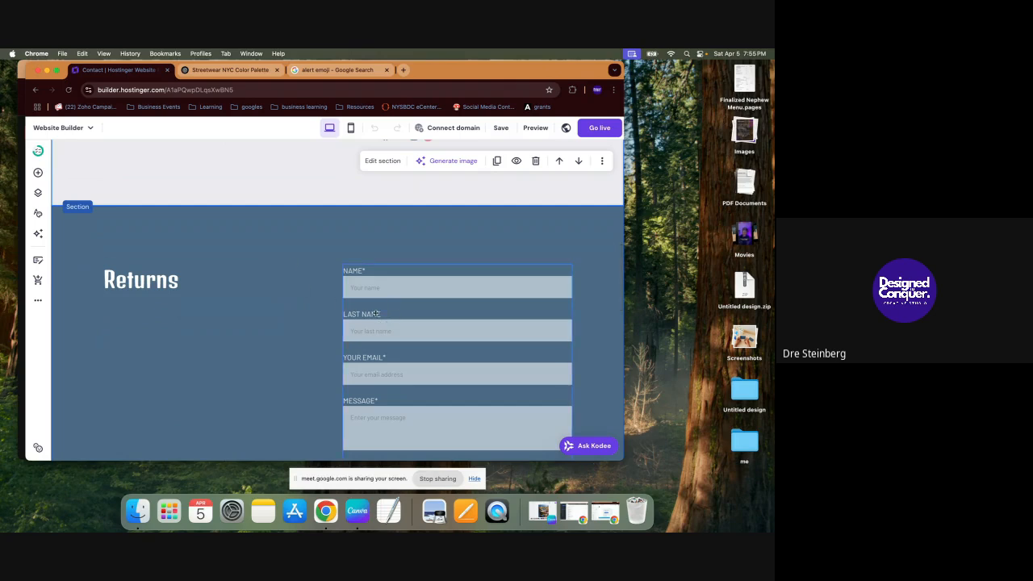
{"action": "scroll", "coordinate": [349, 334], "scroll_direction": "down", "scroll_amount": 4}
{"action": "scroll", "coordinate": [185, 266], "scroll_direction": "up", "scroll_amount": 10}
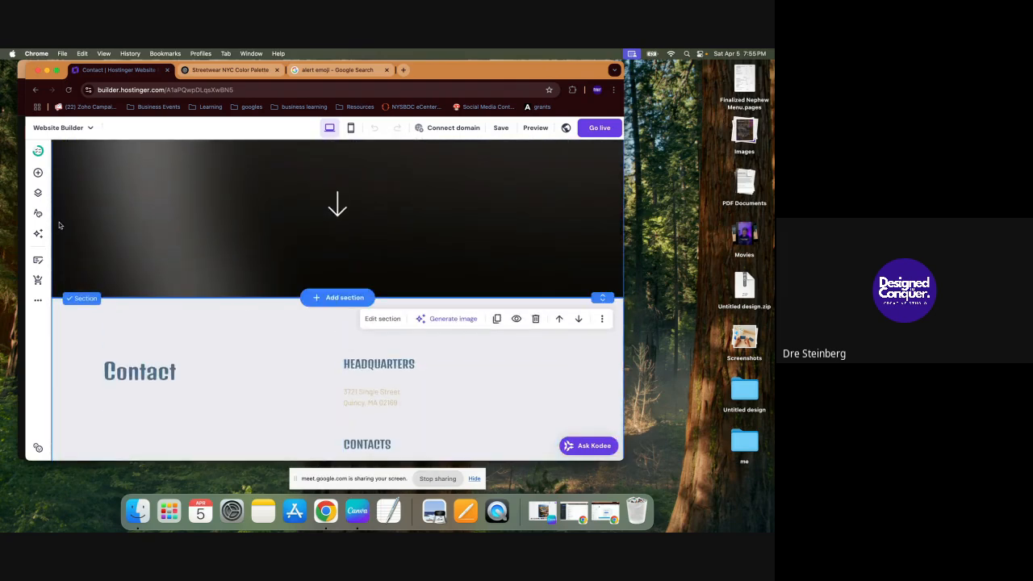
Step: Choose the Privacy policy template for a new section between the Contact page's banner and its contact details
{"action": "left_click", "coordinate": [342, 297]}
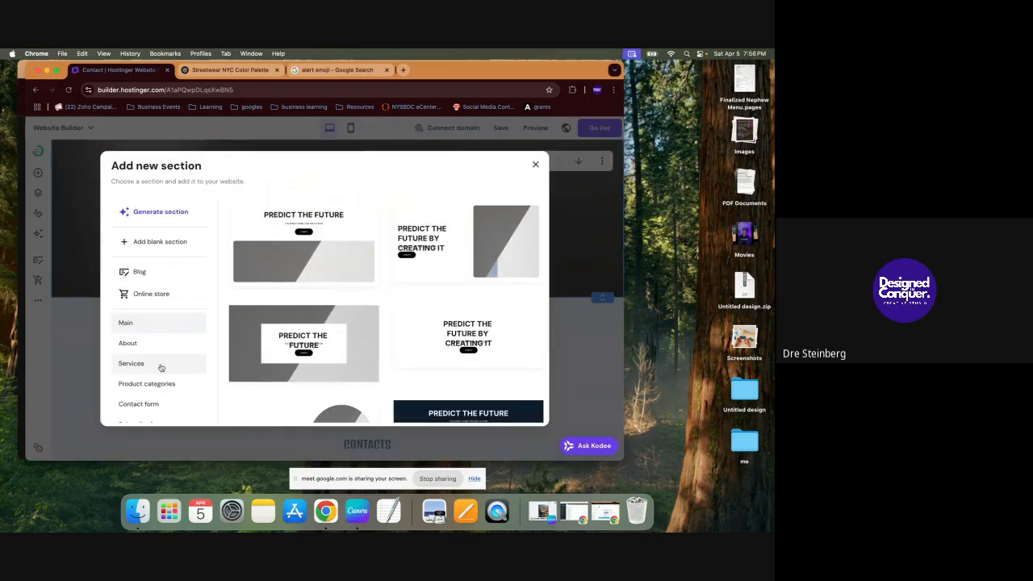
{"action": "scroll", "coordinate": [161, 368], "scroll_direction": "down", "scroll_amount": 3}
{"action": "scroll", "coordinate": [161, 368], "scroll_direction": "down", "scroll_amount": 5}
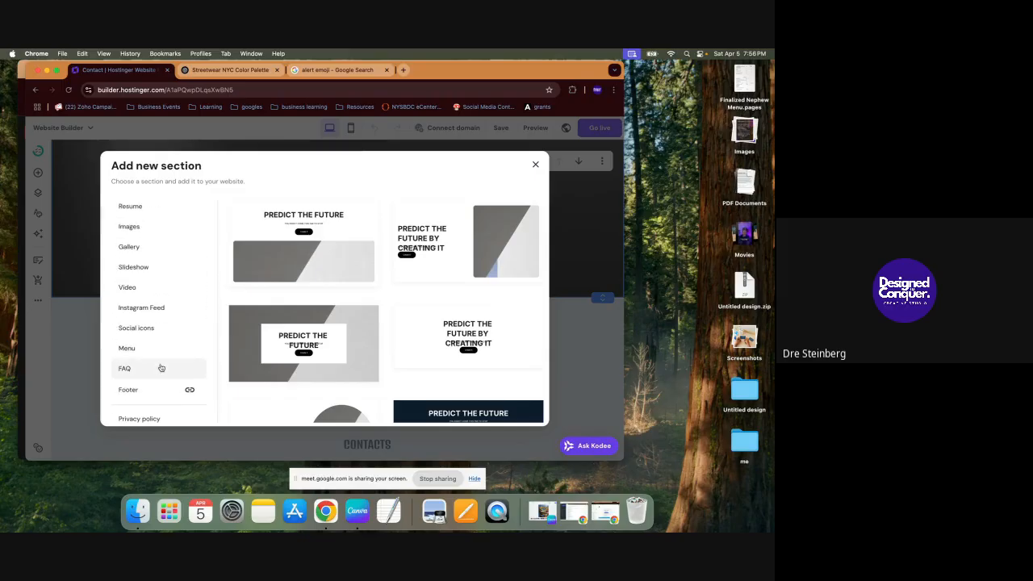
{"action": "scroll", "coordinate": [161, 368], "scroll_direction": "down", "scroll_amount": 2}
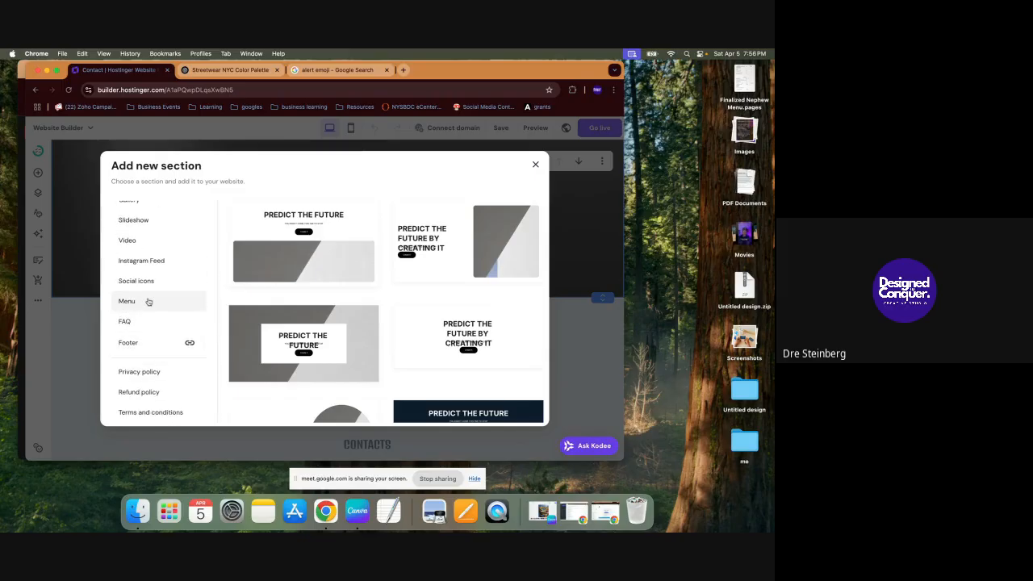
{"action": "left_click", "coordinate": [157, 380]}
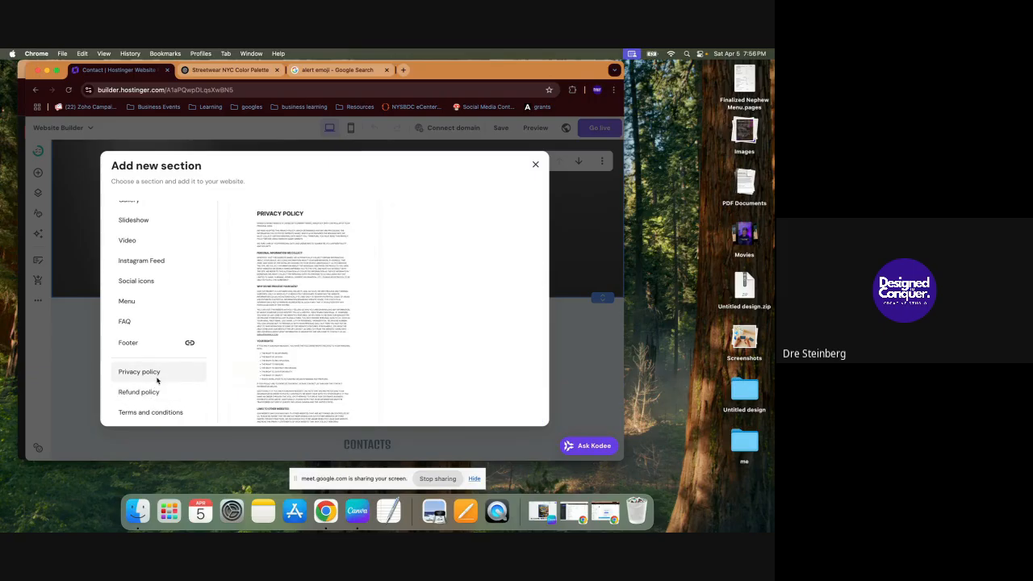
{"action": "left_click", "coordinate": [318, 314]}
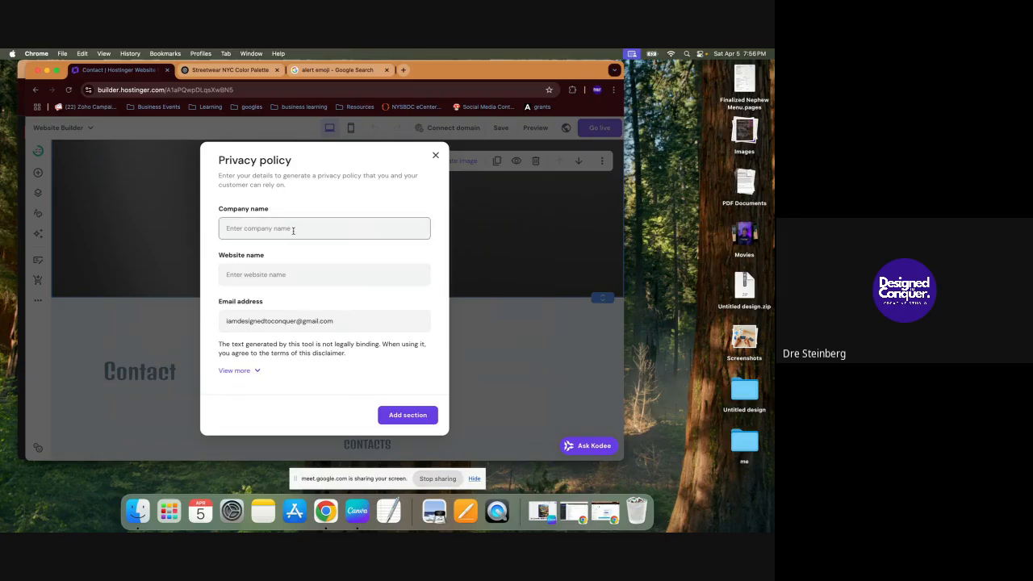
Step: Enter the company name "streetwear 101" and website name "streetwear101.nyc" for the privacy policy and add the section
{"action": "type", "text": "st"}
{"action": "type", "text": "str"}
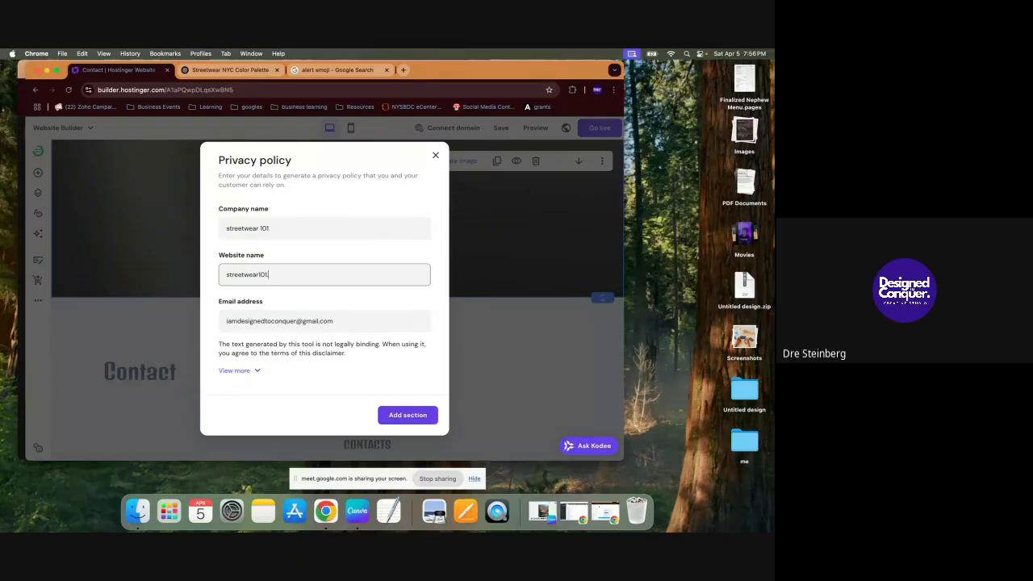
{"action": "left_click", "coordinate": [407, 415]}
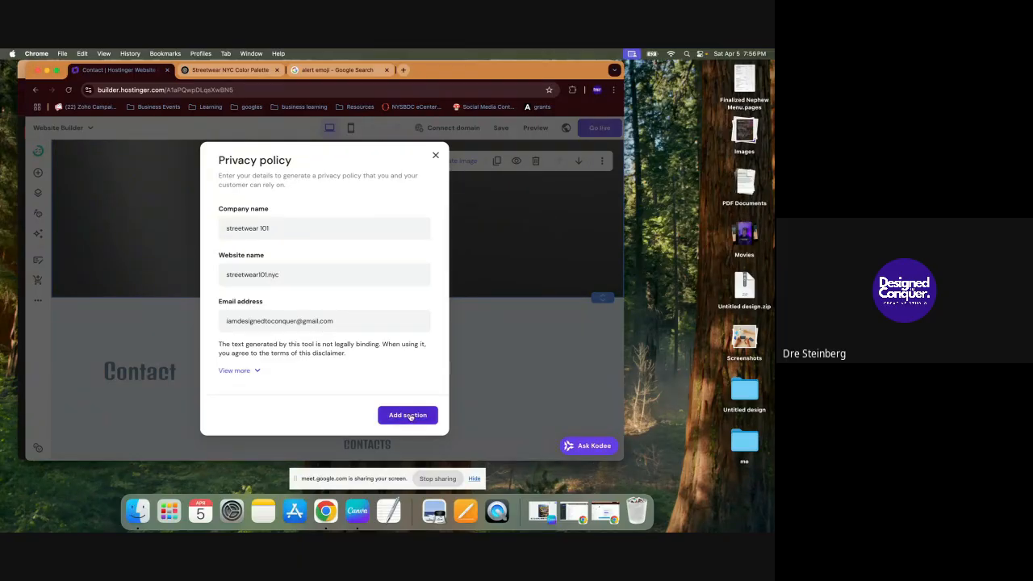
Step: Examine the full text of the newly added privacy policy section on the Contact page
{"action": "scroll", "coordinate": [396, 280], "scroll_direction": "down", "scroll_amount": 5}
{"action": "scroll", "coordinate": [396, 280], "scroll_direction": "up", "scroll_amount": 1}
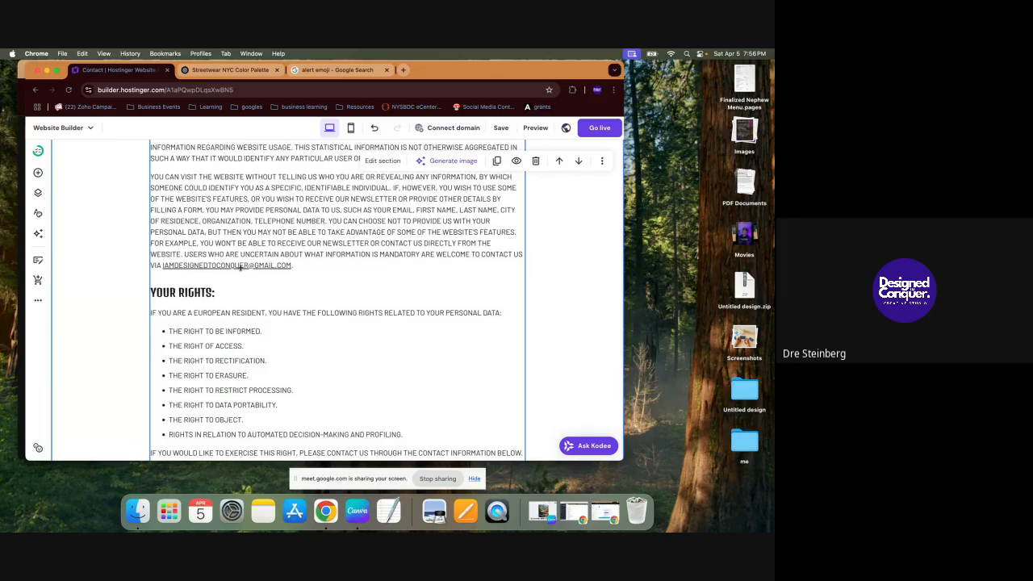
{"action": "scroll", "coordinate": [228, 265], "scroll_direction": "up", "scroll_amount": 6}
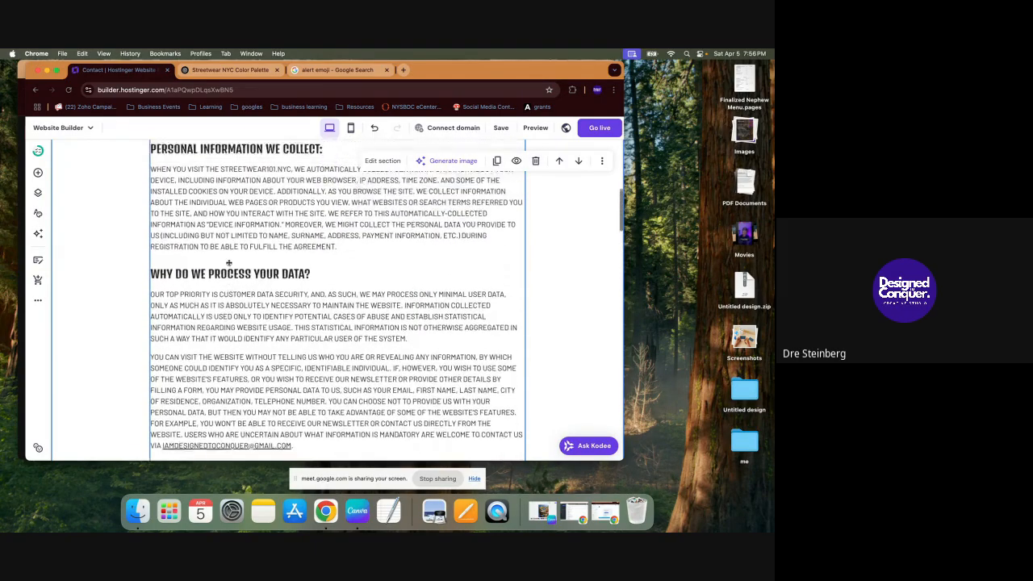
{"action": "scroll", "coordinate": [229, 263], "scroll_direction": "up", "scroll_amount": 5}
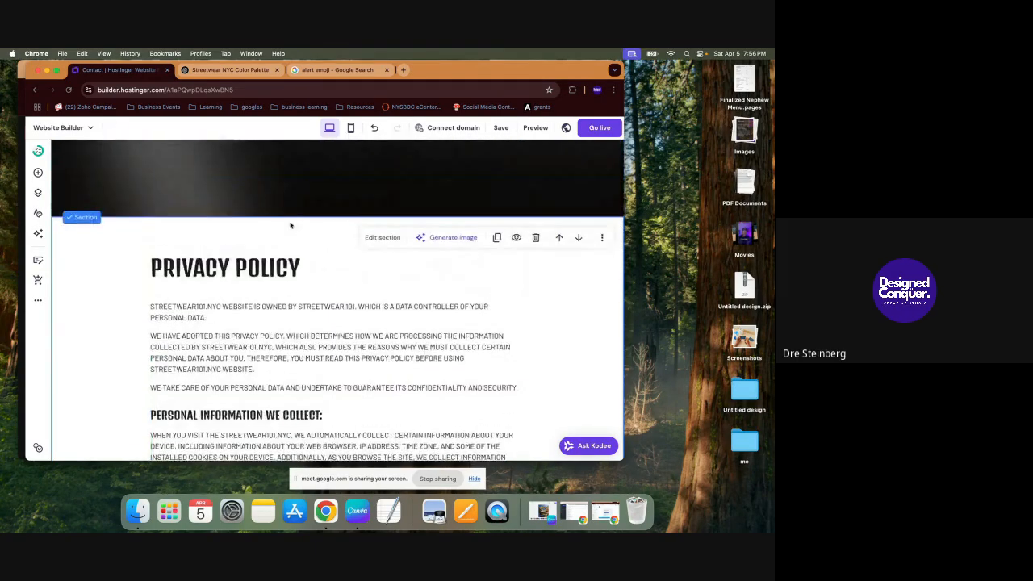
{"action": "scroll", "coordinate": [279, 296], "scroll_direction": "down", "scroll_amount": 20}
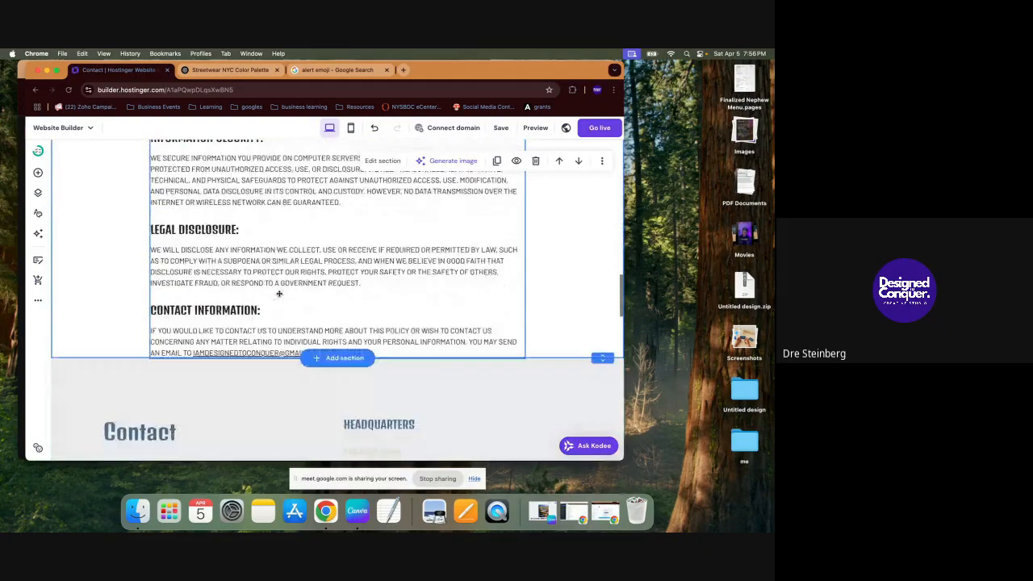
{"action": "scroll", "coordinate": [279, 296], "scroll_direction": "up", "scroll_amount": 2}
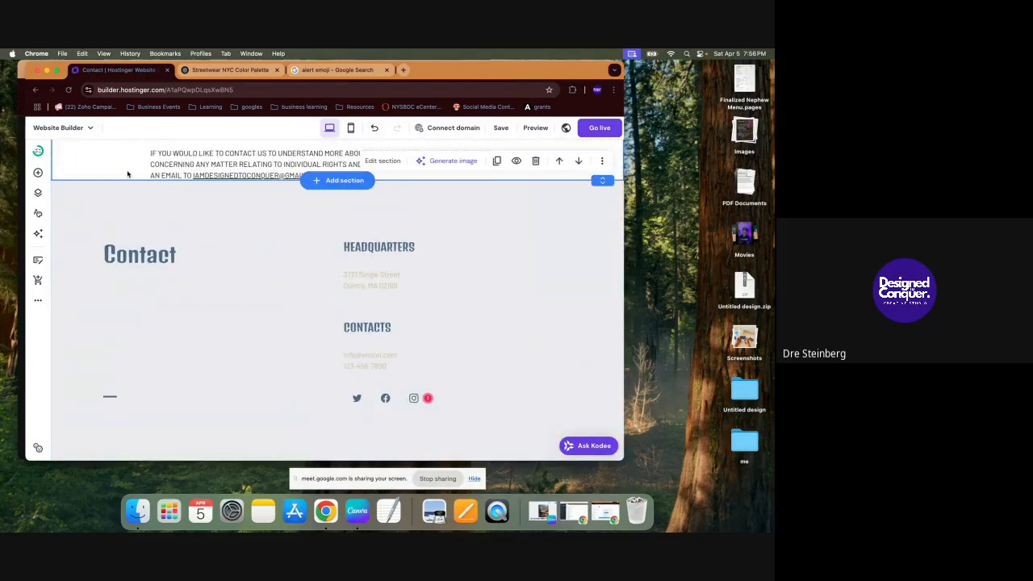
{"action": "scroll", "coordinate": [154, 172], "scroll_direction": "up", "scroll_amount": 10}
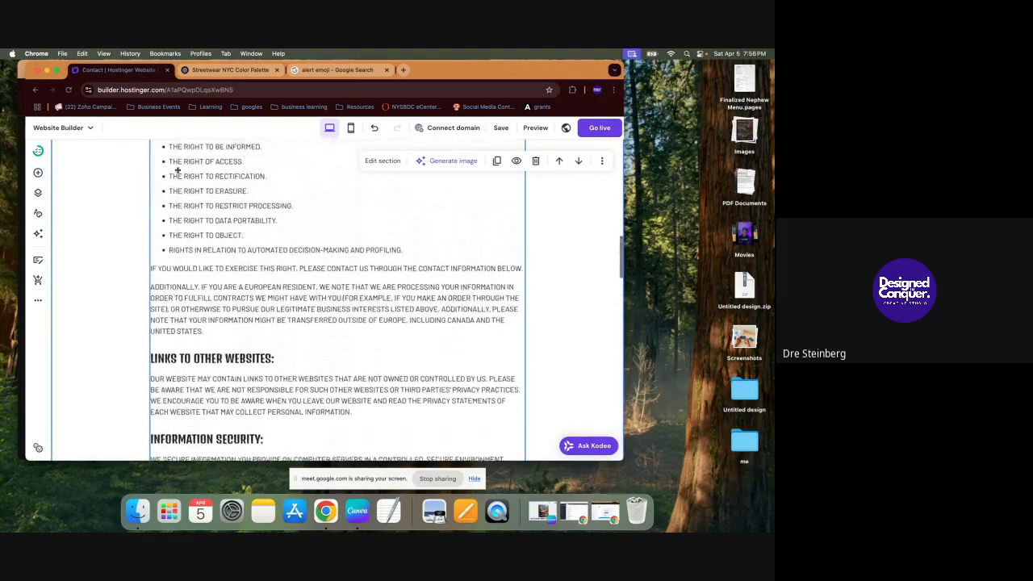
{"action": "scroll", "coordinate": [177, 170], "scroll_direction": "up", "scroll_amount": 15}
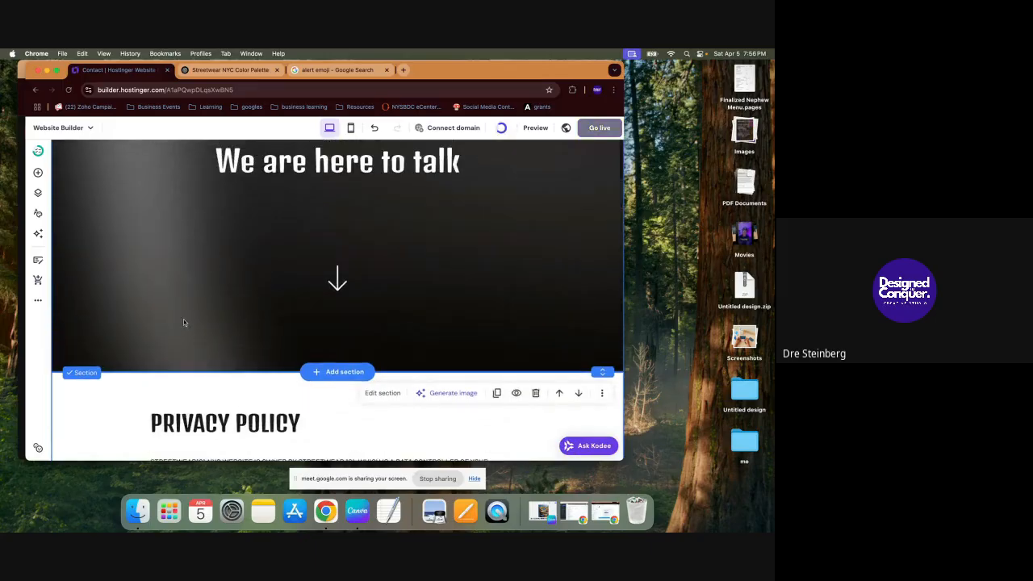
Step: Move the privacy policy section down below the map, just above the footer, and slightly increase its height
{"action": "scroll", "coordinate": [167, 384], "scroll_direction": "down", "scroll_amount": 3}
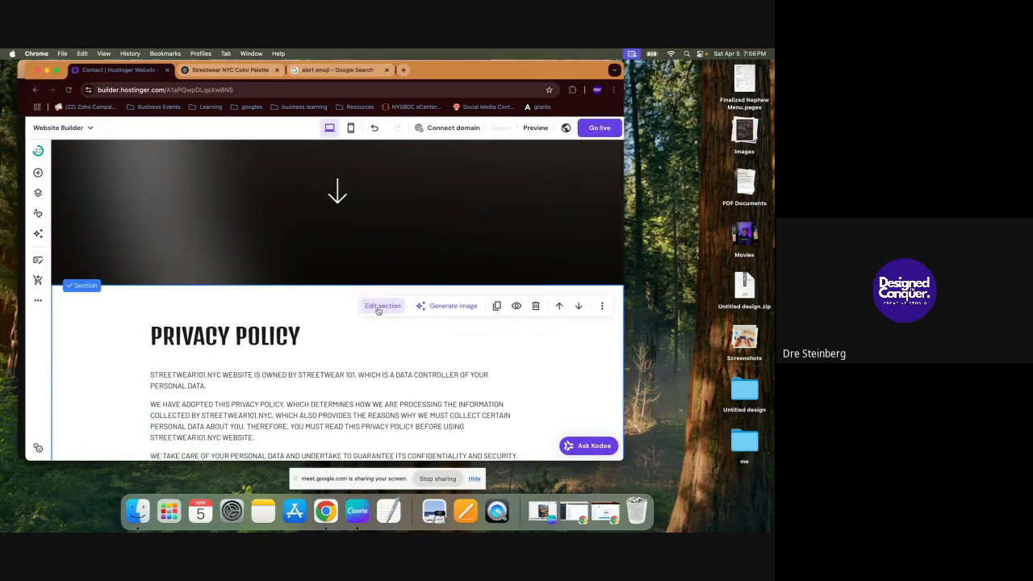
{"action": "left_click", "coordinate": [578, 306]}
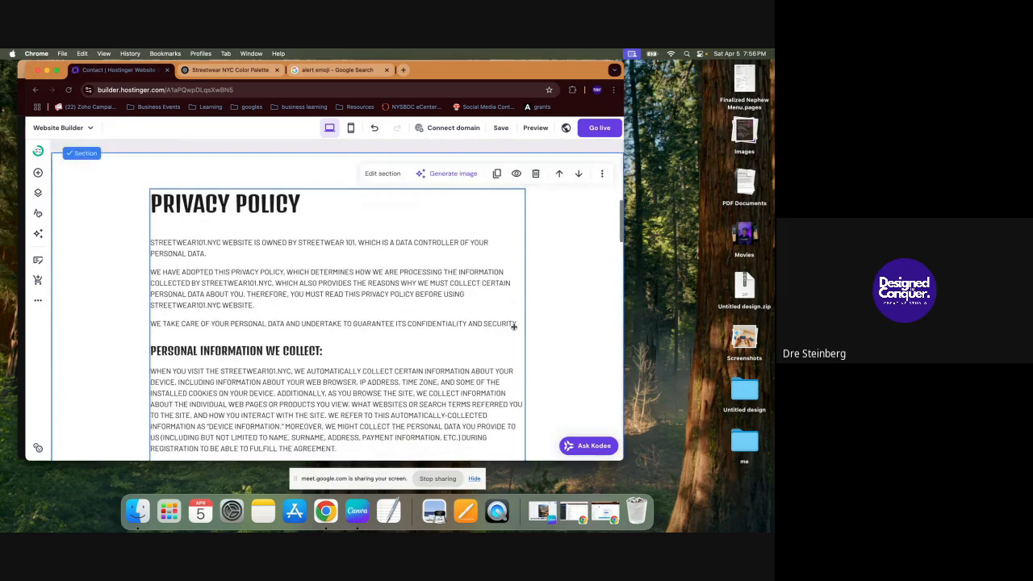
{"action": "left_click", "coordinate": [578, 172]}
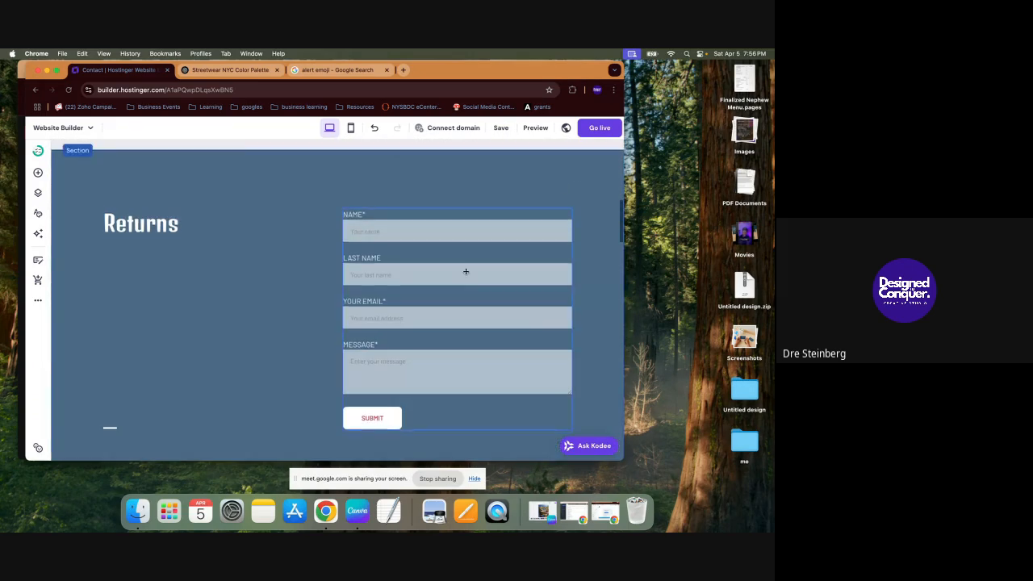
{"action": "scroll", "coordinate": [465, 274], "scroll_direction": "down", "scroll_amount": 15}
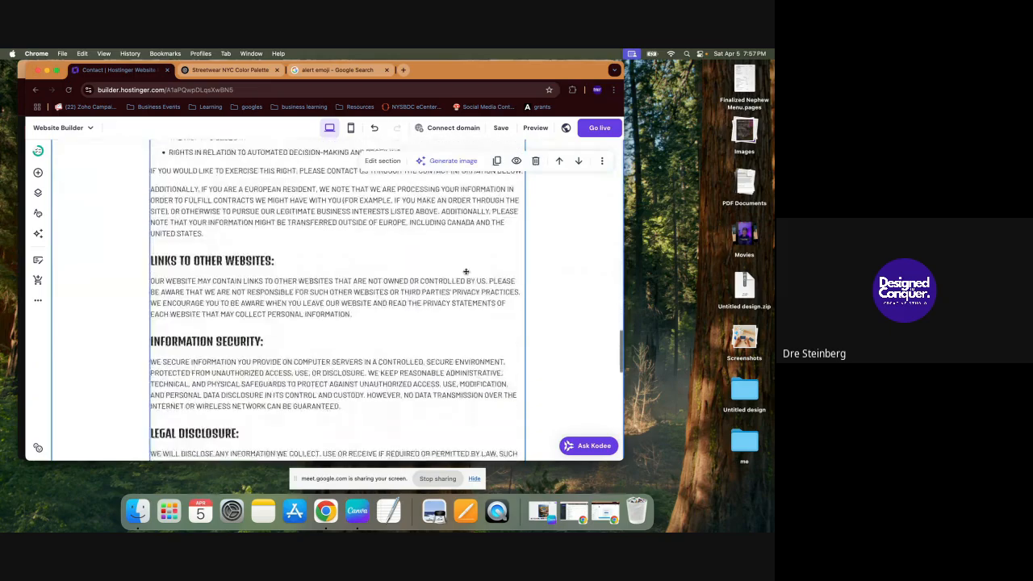
{"action": "scroll", "coordinate": [490, 218], "scroll_direction": "up", "scroll_amount": 3}
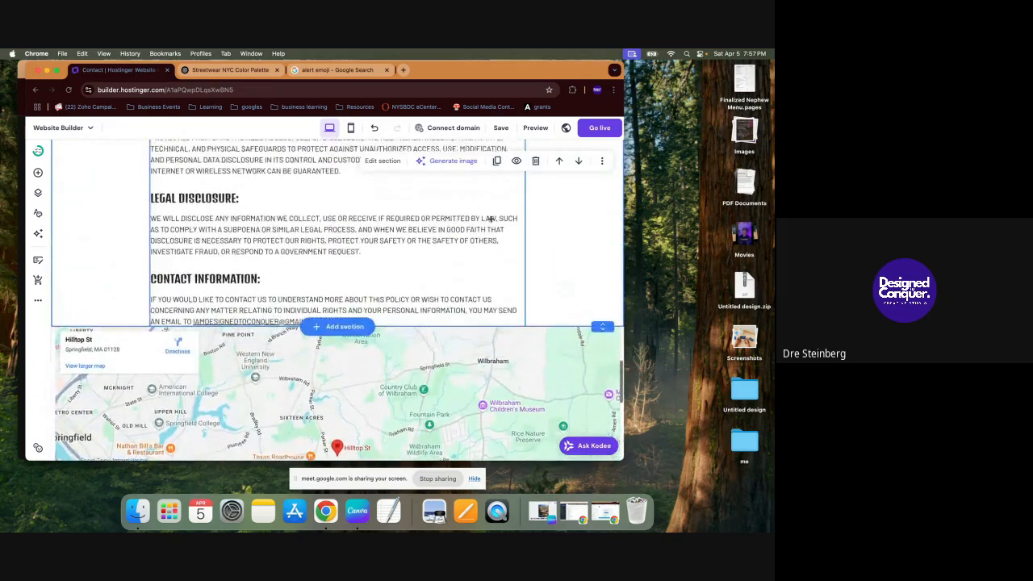
{"action": "scroll", "coordinate": [491, 219], "scroll_direction": "up", "scroll_amount": 1}
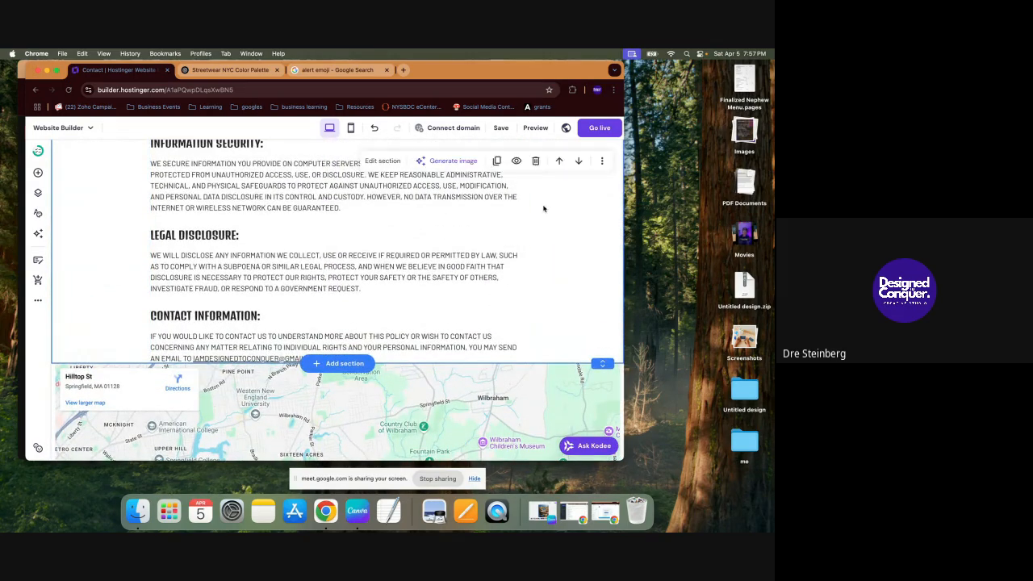
{"action": "left_click", "coordinate": [578, 161]}
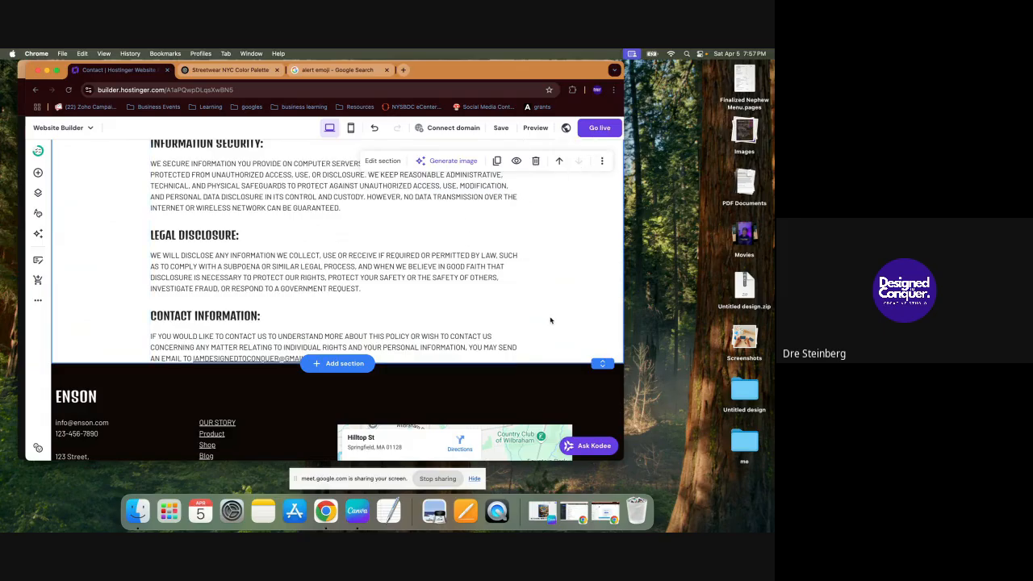
{"action": "left_click_drag", "start_coordinate": [601, 364], "coordinate": [602, 373]}
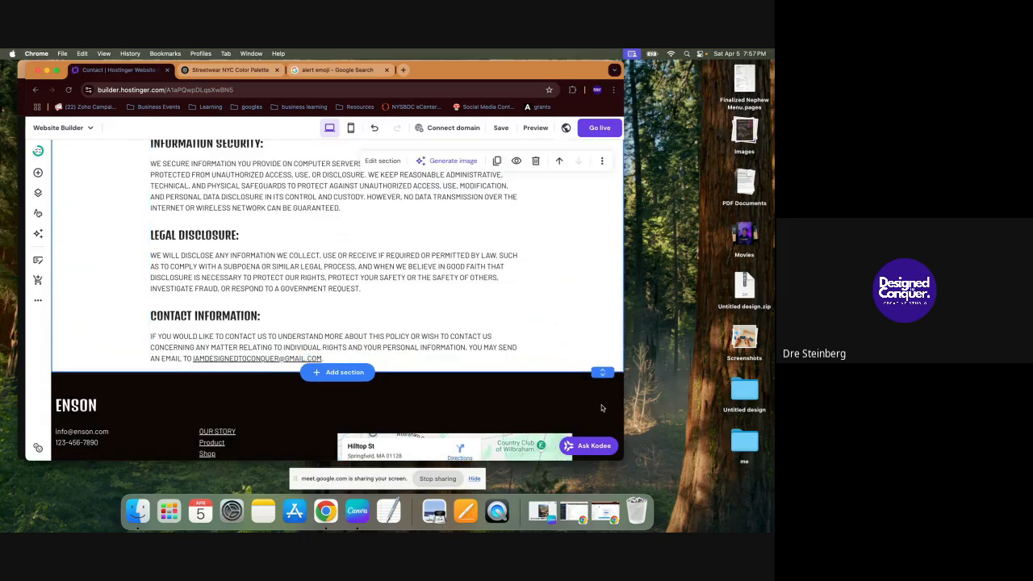
Step: Apply the Paragraph 3 text style to the entire privacy policy text
{"action": "left_click", "coordinate": [171, 161]}
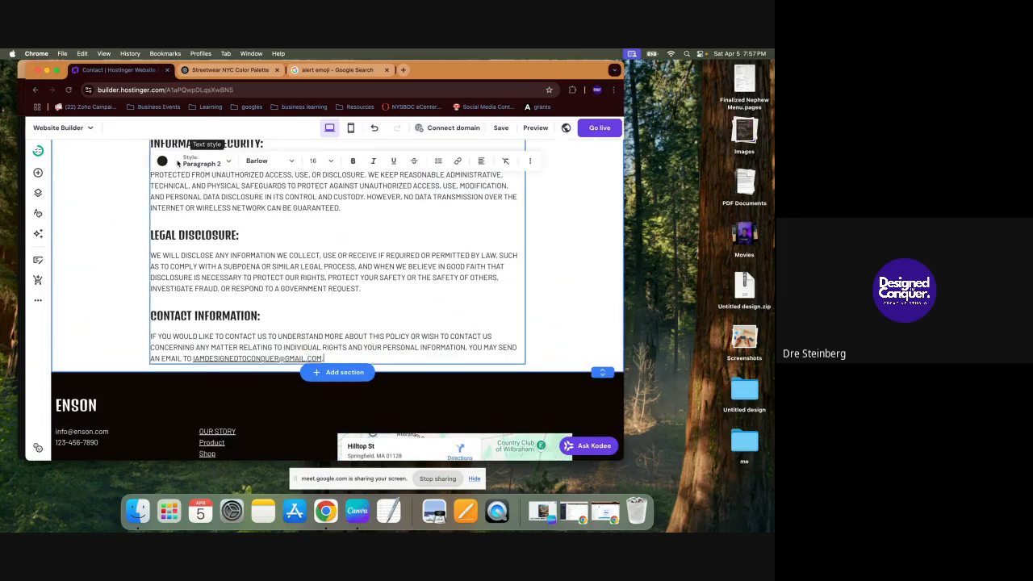
{"action": "key", "text": "super+a"}
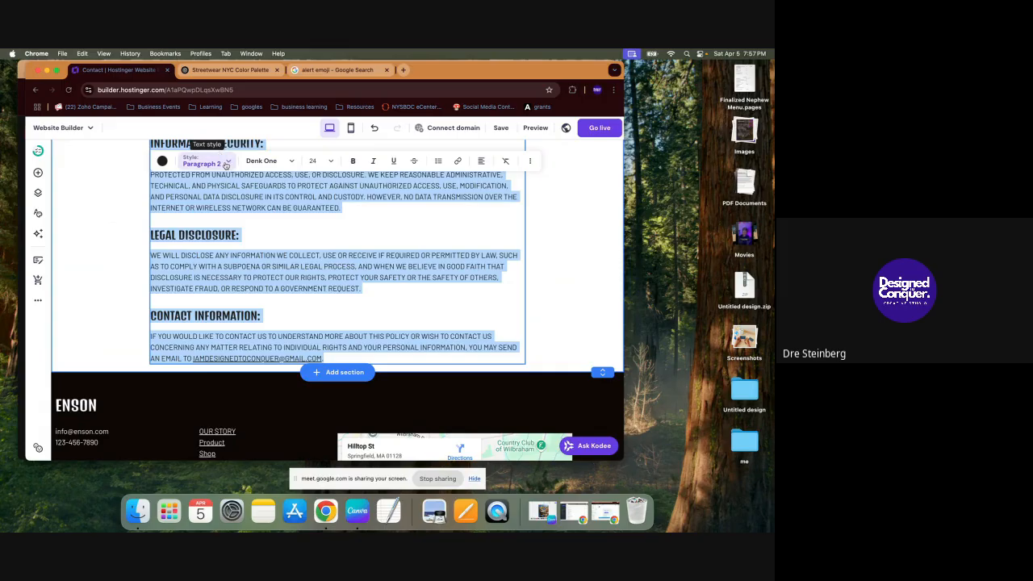
{"action": "left_click", "coordinate": [218, 161]}
{"action": "left_click", "coordinate": [233, 314]}
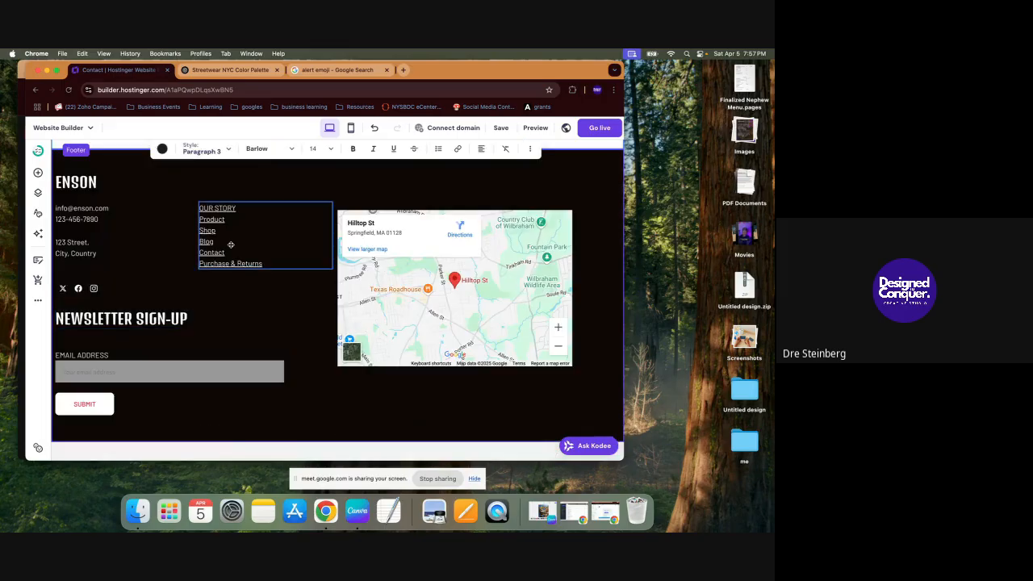
{"action": "scroll", "coordinate": [234, 315], "scroll_direction": "up", "scroll_amount": 10}
{"action": "scroll", "coordinate": [230, 244], "scroll_direction": "up", "scroll_amount": 10}
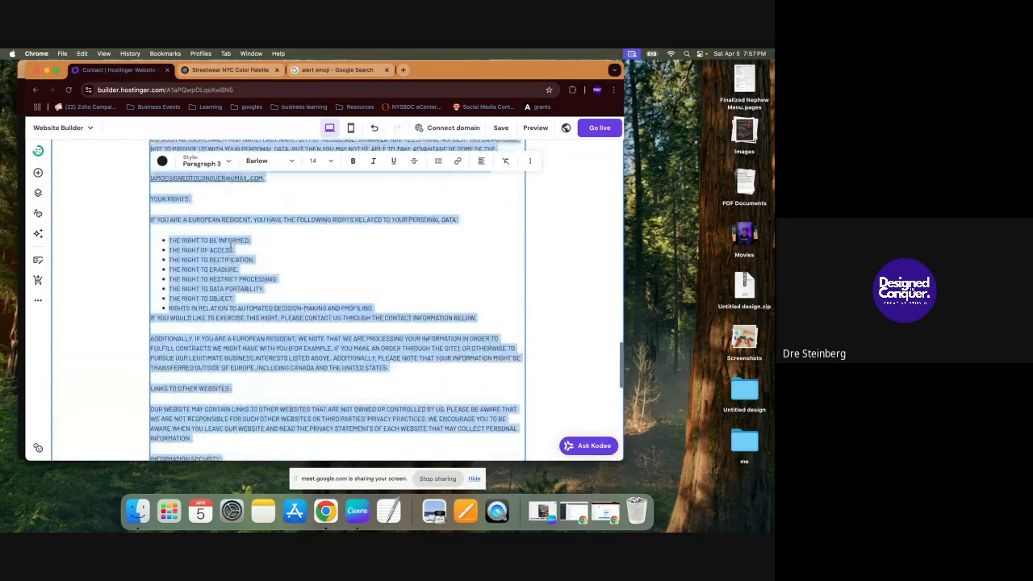
{"action": "scroll", "coordinate": [230, 244], "scroll_direction": "up", "scroll_amount": 5}
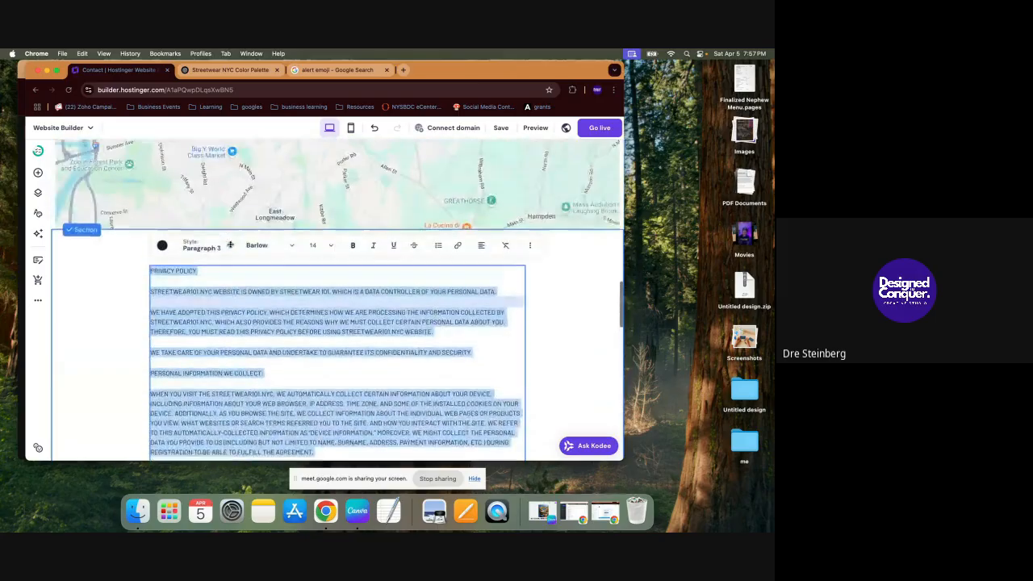
Step: Shift the privacy policy text block left within its section and check the text down to the footer
{"action": "left_click", "coordinate": [547, 311]}
{"action": "left_click_drag", "start_coordinate": [459, 323], "coordinate": [392, 309]}
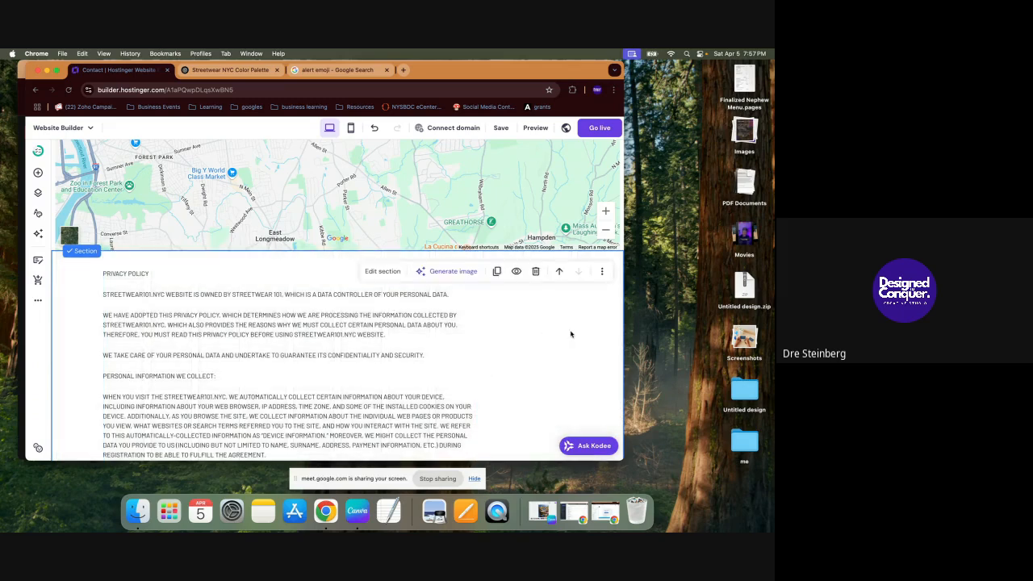
{"action": "scroll", "coordinate": [533, 340], "scroll_direction": "down", "scroll_amount": 5}
{"action": "scroll", "coordinate": [522, 339], "scroll_direction": "down", "scroll_amount": 5}
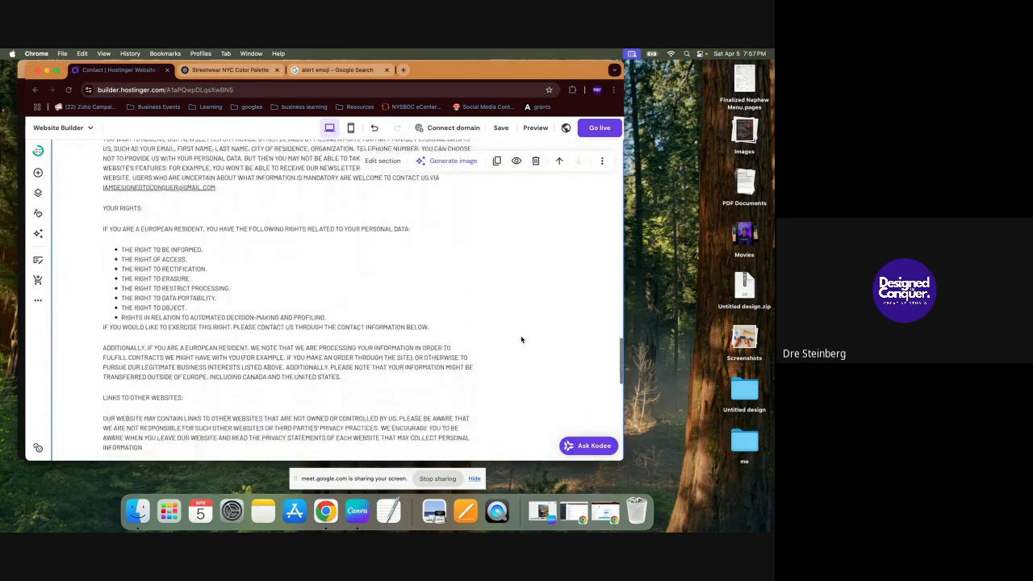
{"action": "scroll", "coordinate": [521, 340], "scroll_direction": "down", "scroll_amount": 2}
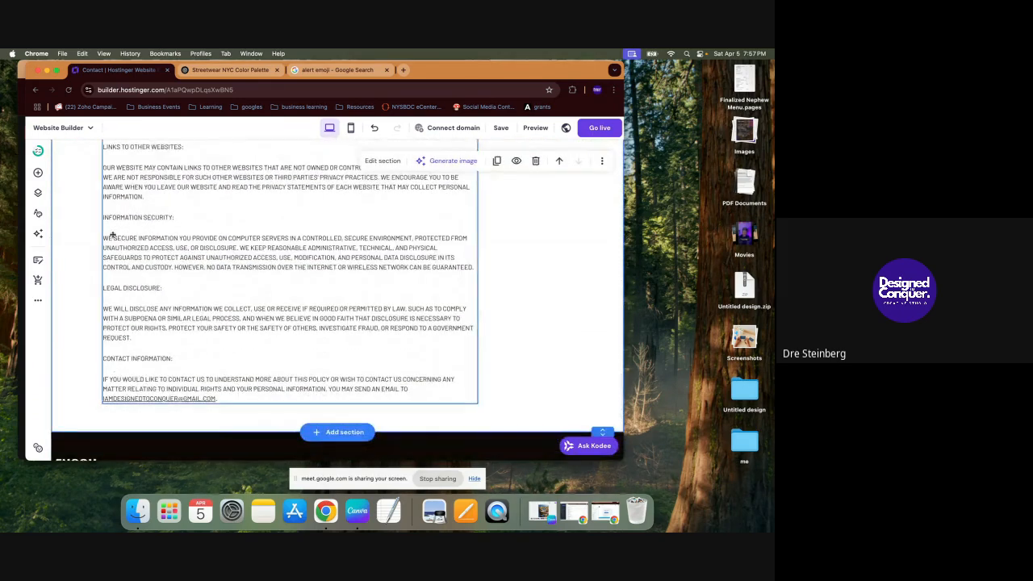
Step: Start adding a new page from the Privacy policy page template
{"action": "left_click", "coordinate": [38, 173]}
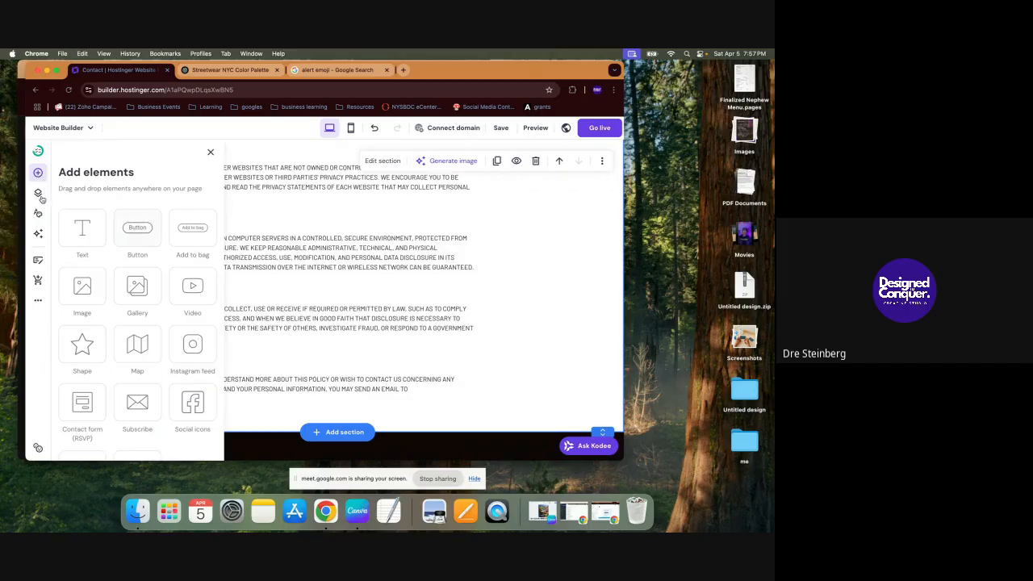
{"action": "left_click", "coordinate": [40, 197]}
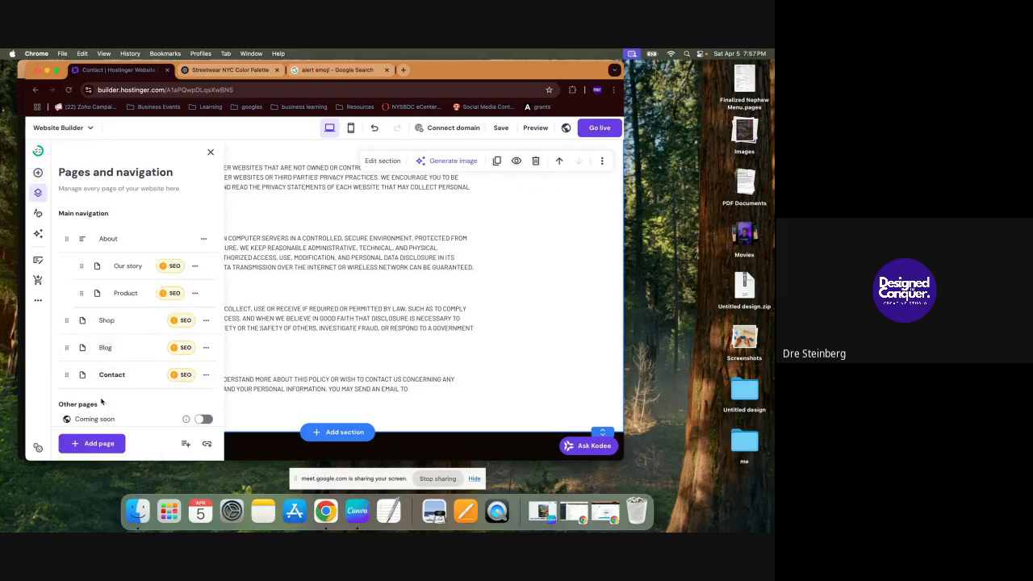
{"action": "left_click", "coordinate": [102, 449]}
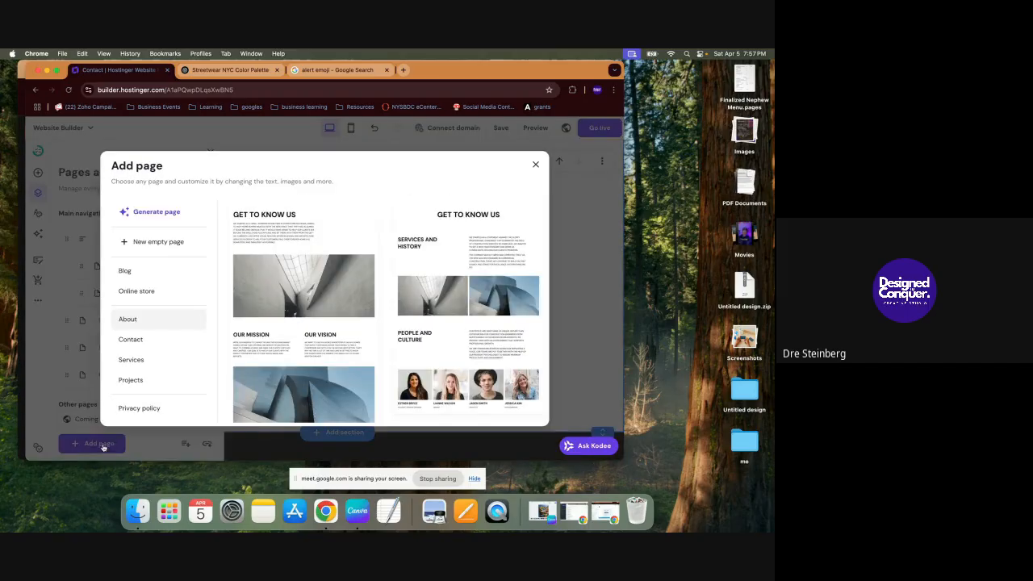
{"action": "scroll", "coordinate": [172, 364], "scroll_direction": "down", "scroll_amount": 1}
{"action": "left_click", "coordinate": [171, 375]}
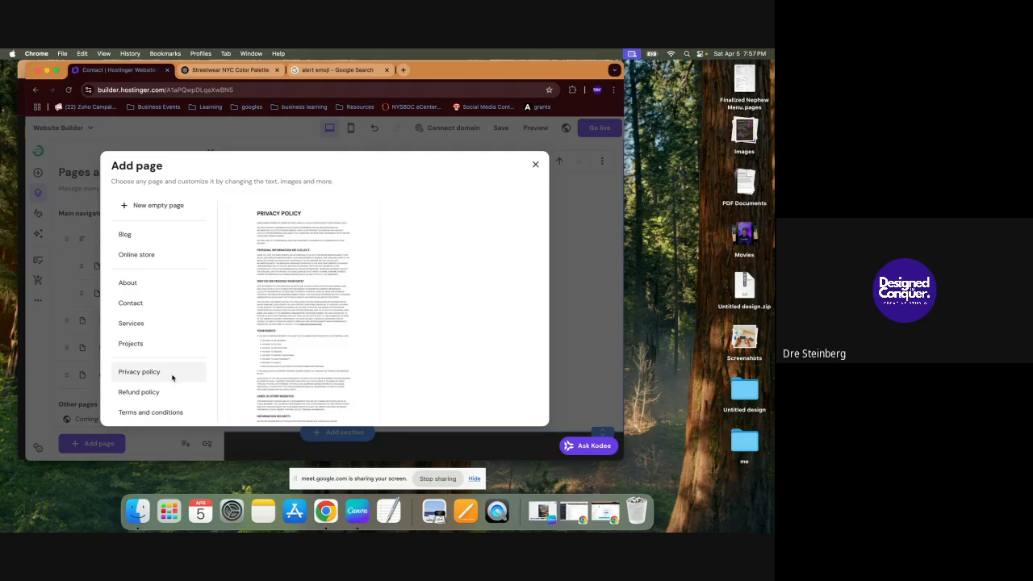
{"action": "left_click", "coordinate": [330, 347]}
Step: Enter company name "streetwear" and website name "streatr.ny", add the page, and save its default page settings
{"action": "left_click", "coordinate": [290, 231]}
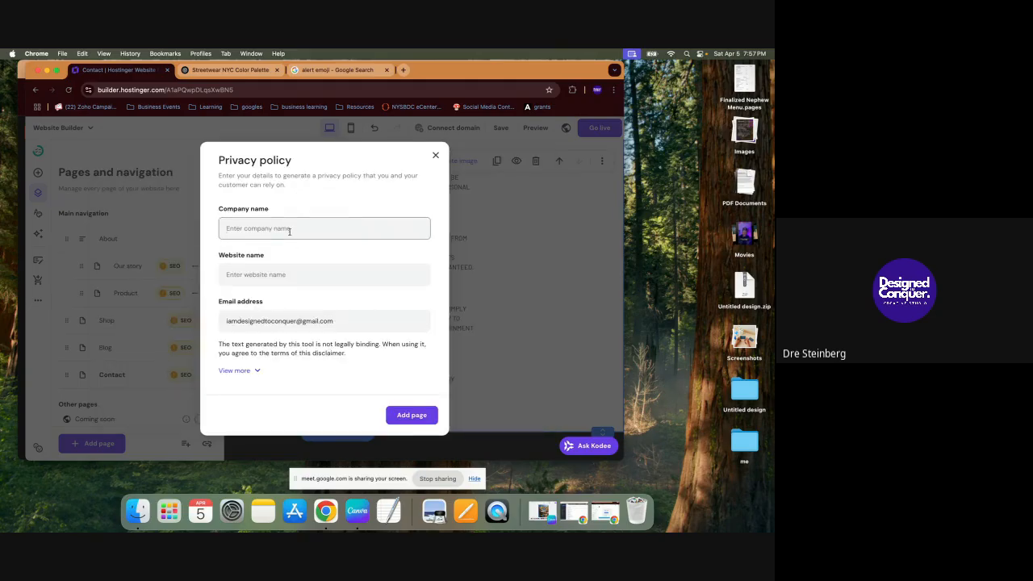
{"action": "type", "text": "ste"}
{"action": "key", "text": "Tab"}
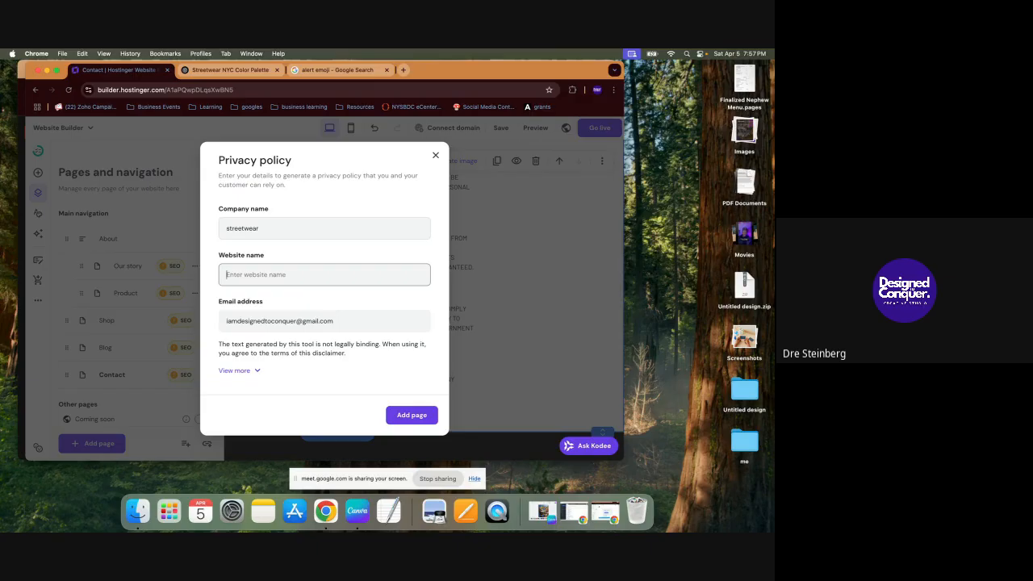
{"action": "type", "text": "streatr.ny"}
{"action": "left_click", "coordinate": [412, 415]}
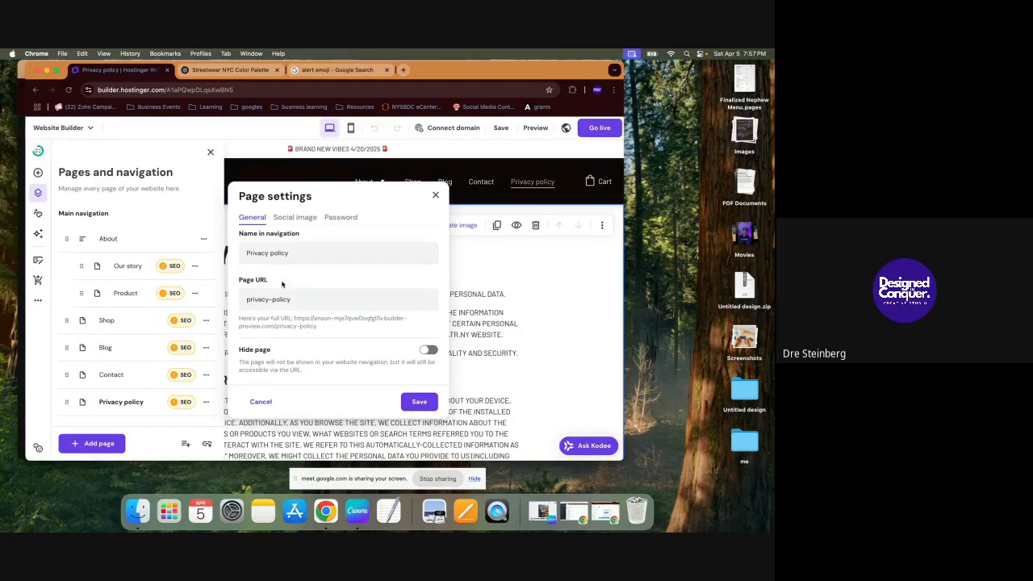
{"action": "left_click", "coordinate": [419, 401]}
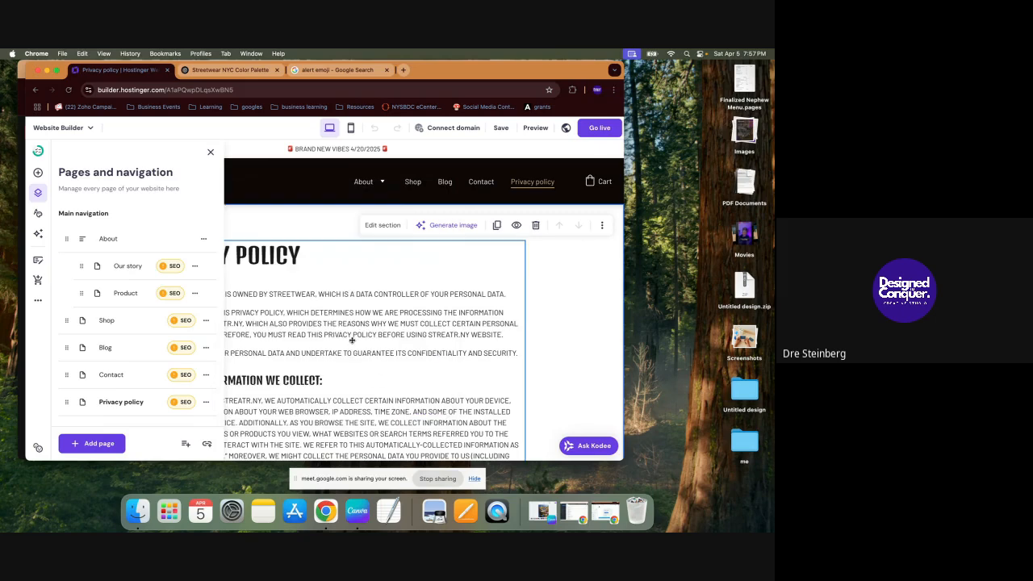
Step: Review the new Privacy policy page's text and its place in the page list
{"action": "scroll", "coordinate": [352, 340], "scroll_direction": "down", "scroll_amount": 8}
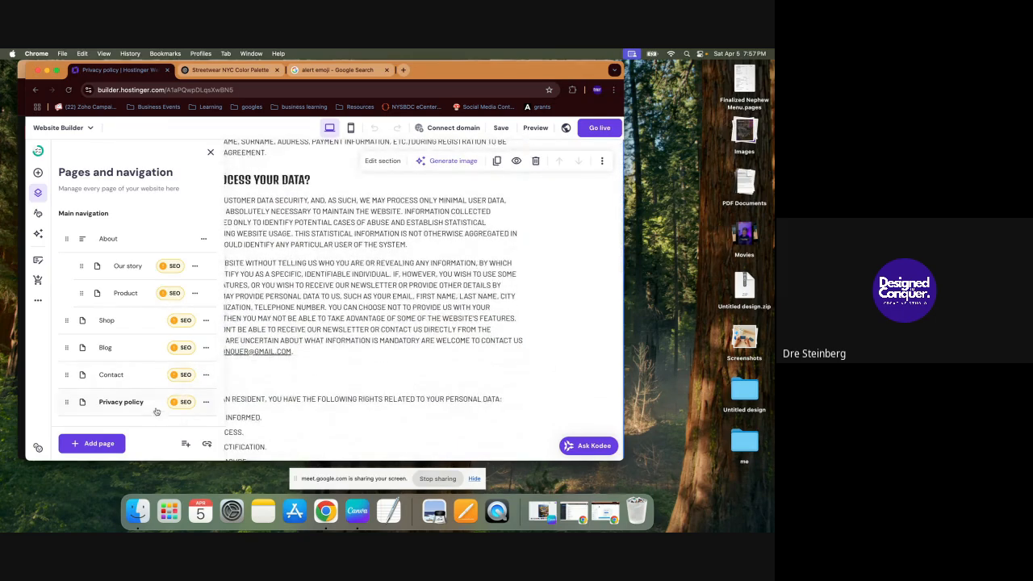
{"action": "scroll", "coordinate": [384, 268], "scroll_direction": "up", "scroll_amount": 10}
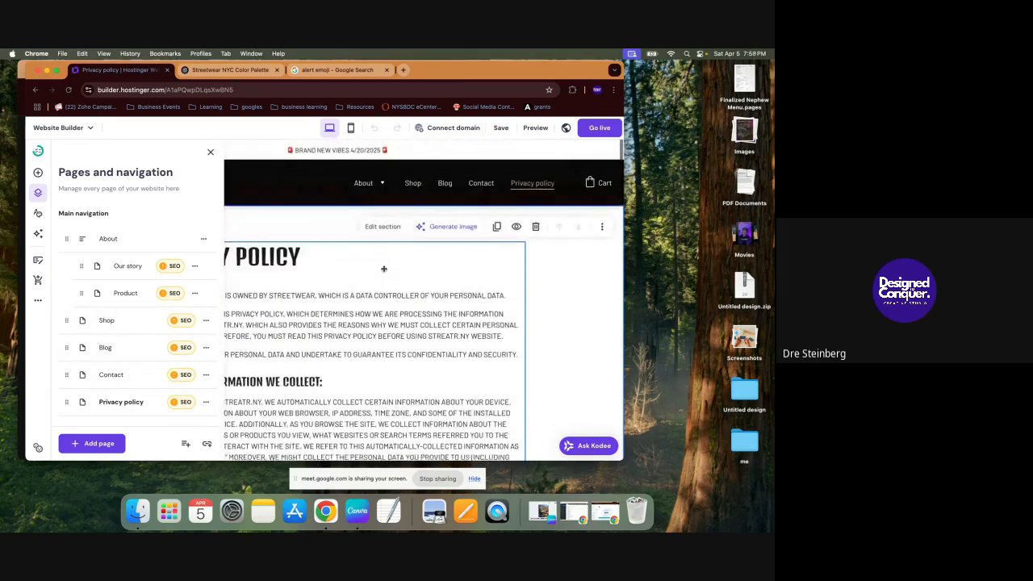
{"action": "scroll", "coordinate": [119, 424], "scroll_direction": "down", "scroll_amount": 2}
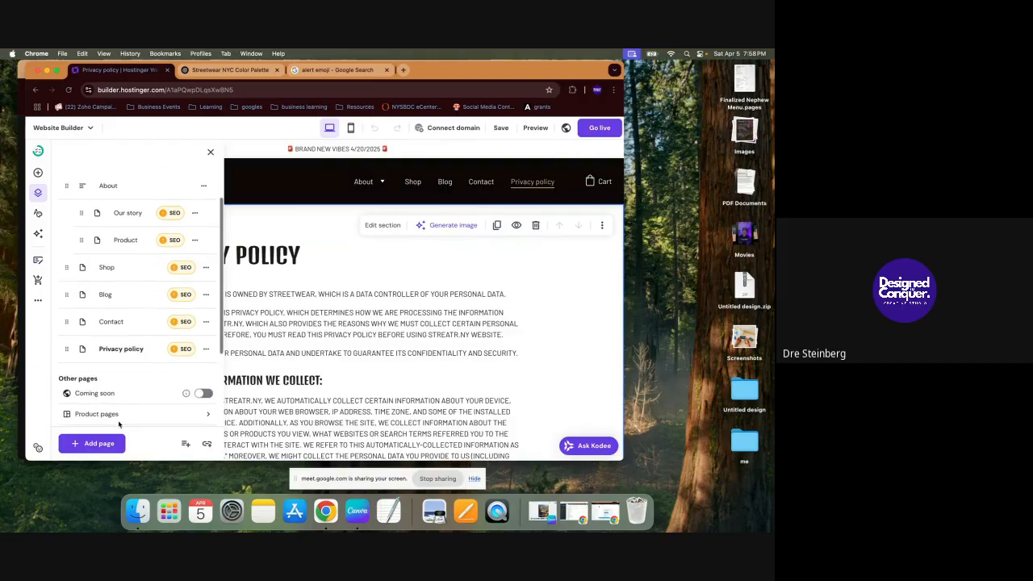
{"action": "scroll", "coordinate": [119, 424], "scroll_direction": "down", "scroll_amount": 1}
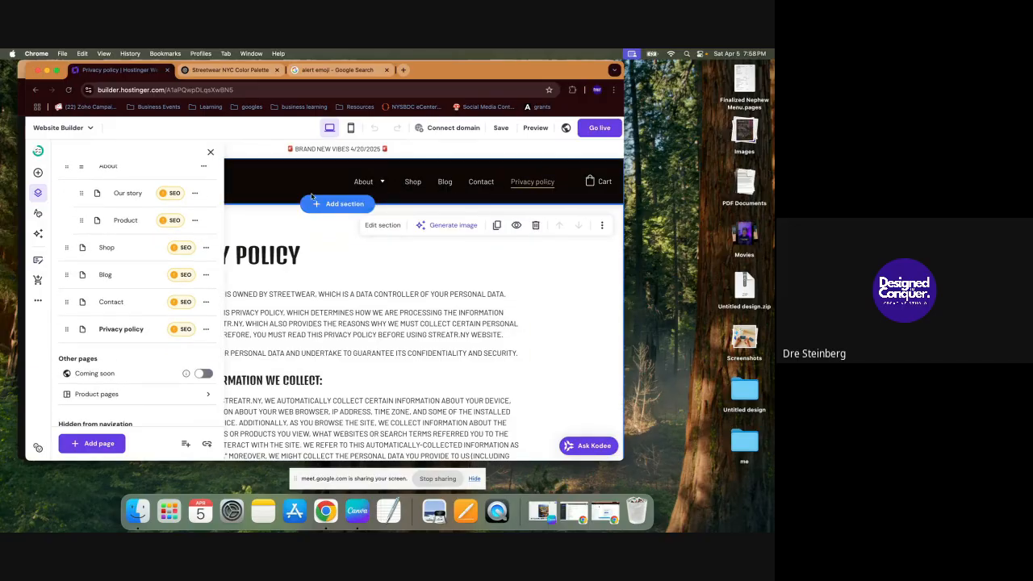
Step: Move the Privacy policy page from the main navigation into the pages hidden from navigation, above Home
{"action": "scroll", "coordinate": [75, 353], "scroll_direction": "down", "scroll_amount": 2}
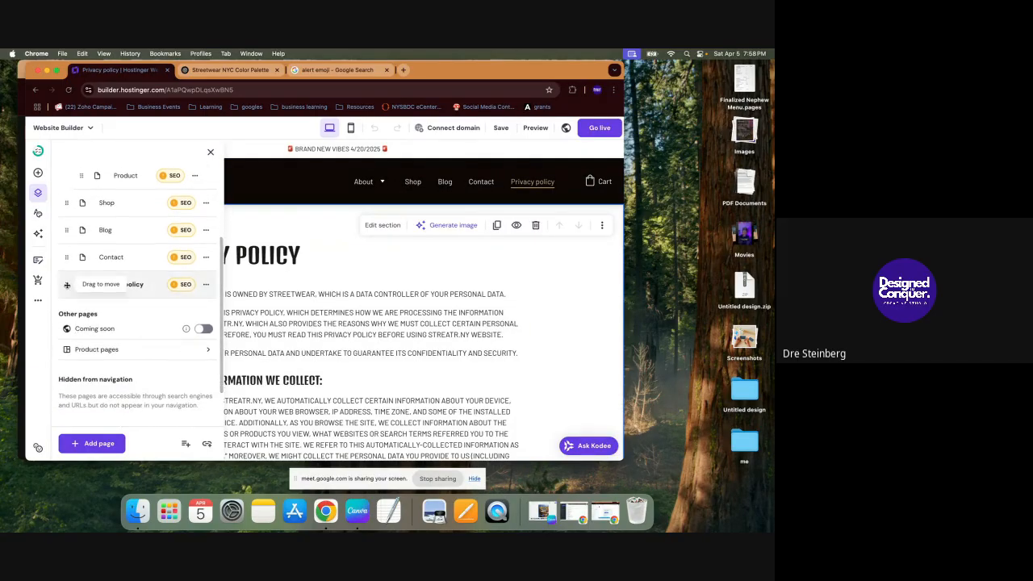
{"action": "left_click_drag", "start_coordinate": [66, 283], "coordinate": [70, 405]}
{"action": "scroll", "coordinate": [70, 404], "scroll_direction": "down", "scroll_amount": 2}
{"action": "left_click_drag", "start_coordinate": [67, 231], "coordinate": [69, 347]}
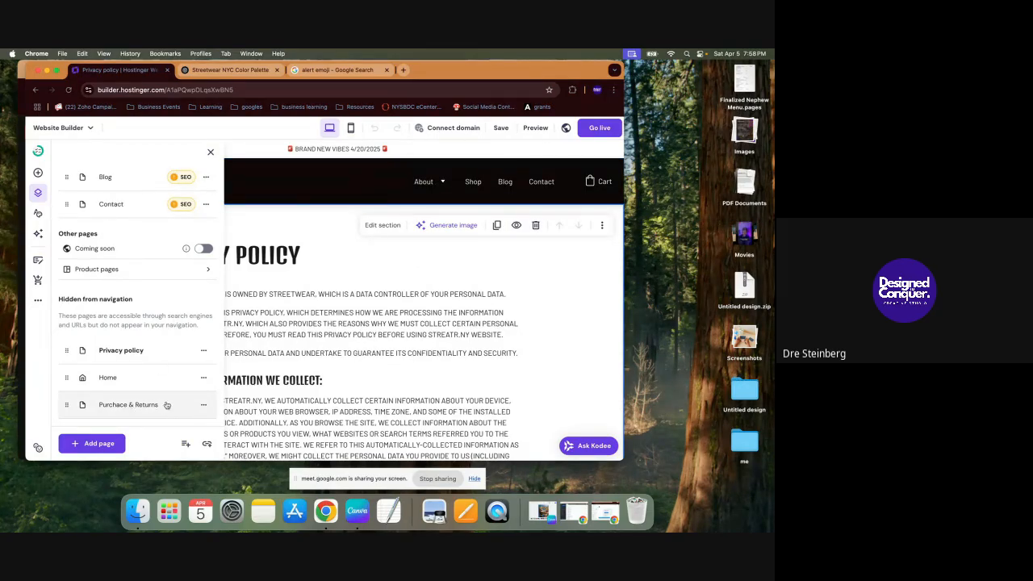
Step: Open the Contact page and delete its privacy policy text section
{"action": "left_click", "coordinate": [138, 208]}
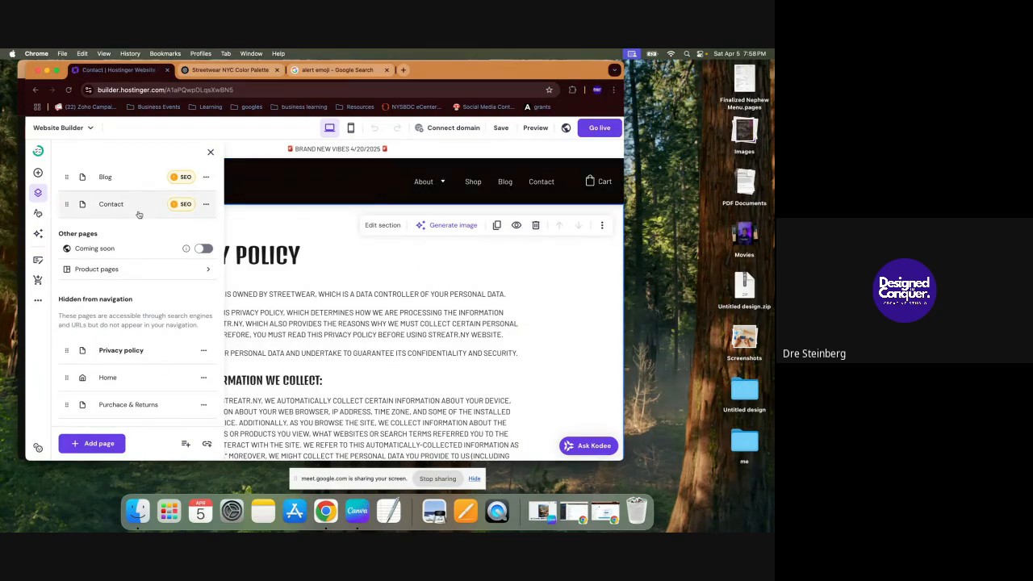
{"action": "left_click", "coordinate": [211, 152]}
{"action": "scroll", "coordinate": [323, 347], "scroll_direction": "down", "scroll_amount": 20}
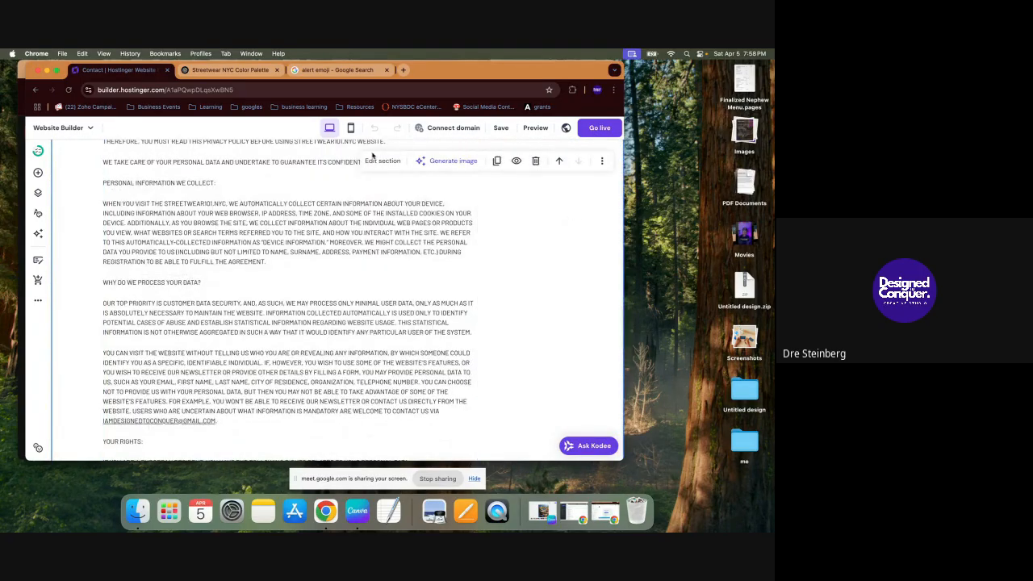
{"action": "left_click", "coordinate": [535, 162]}
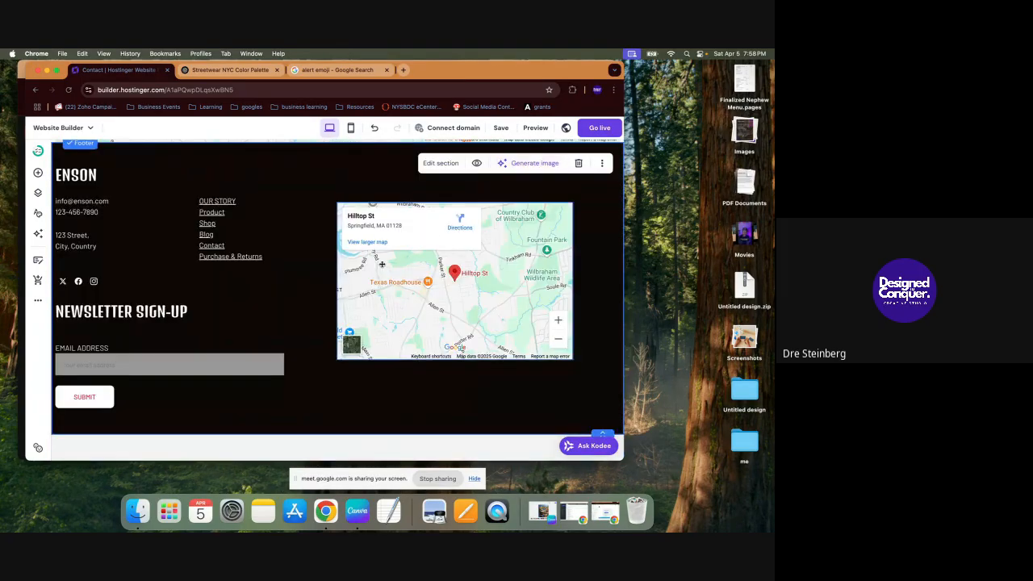
Step: Delete the large map above the footer on the Contact page, along with its emptied section
{"action": "scroll", "coordinate": [381, 264], "scroll_direction": "up", "scroll_amount": 3}
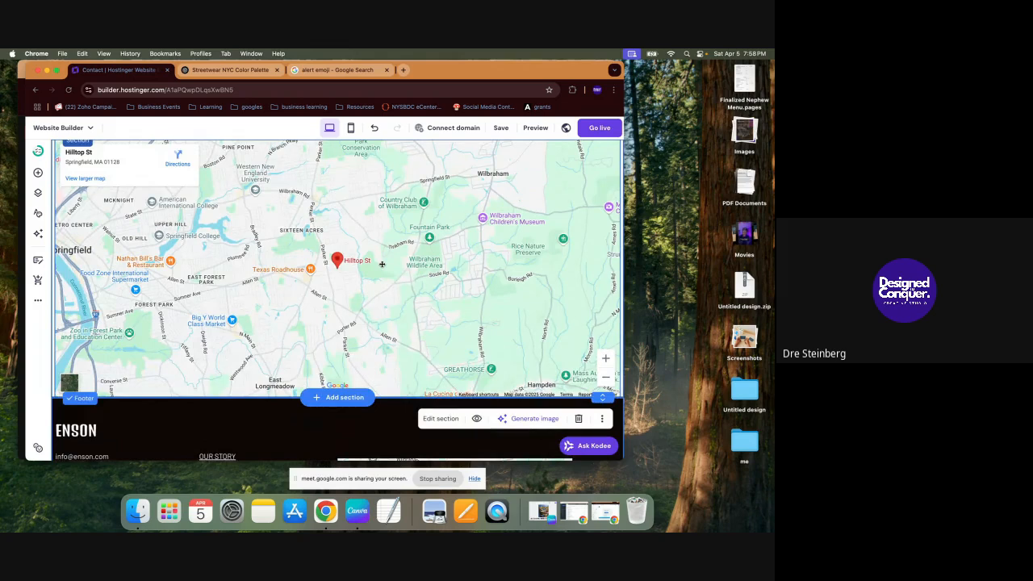
{"action": "scroll", "coordinate": [374, 266], "scroll_direction": "up", "scroll_amount": 1}
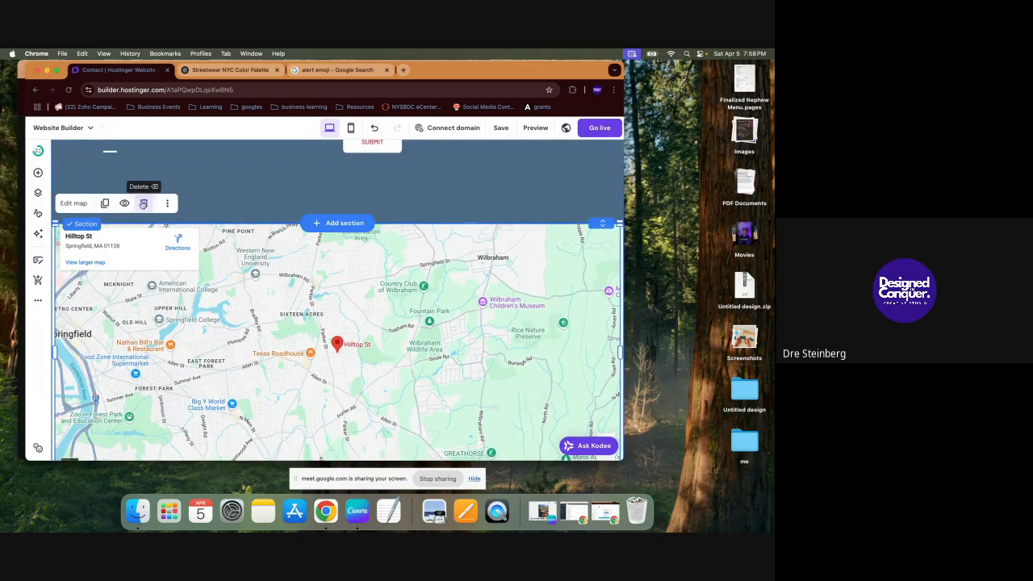
{"action": "left_click", "coordinate": [144, 202]}
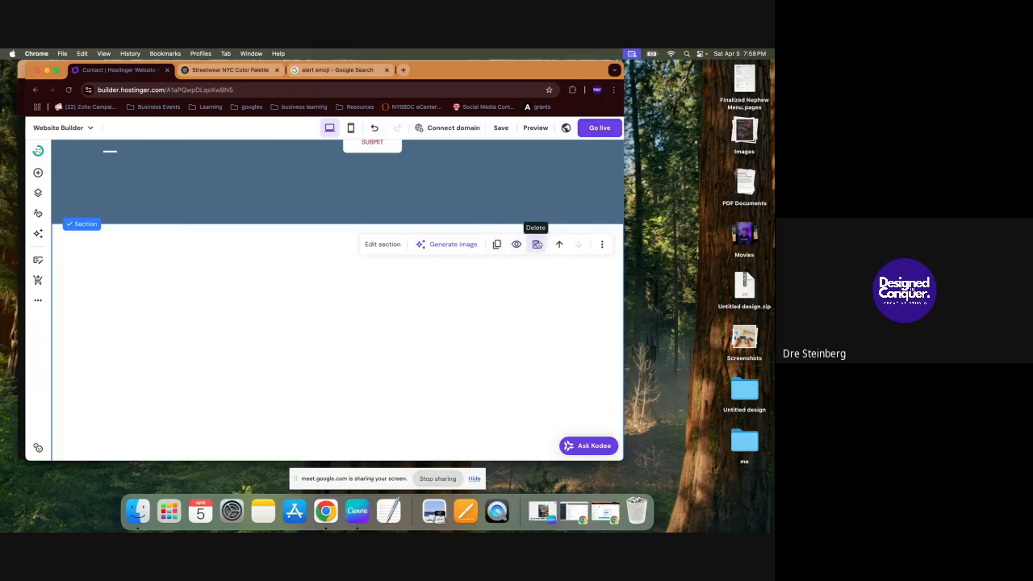
{"action": "left_click", "coordinate": [536, 243]}
{"action": "scroll", "coordinate": [261, 251], "scroll_direction": "up", "scroll_amount": 2}
{"action": "scroll", "coordinate": [260, 251], "scroll_direction": "up", "scroll_amount": 2}
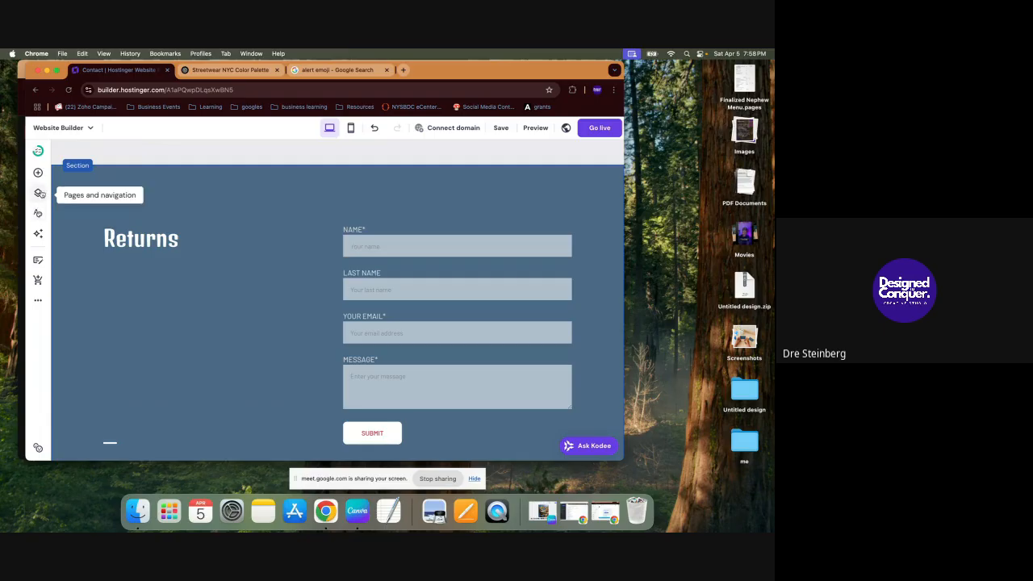
Step: Open the SEO settings of the Our story page from the page list
{"action": "left_click", "coordinate": [39, 194]}
{"action": "scroll", "coordinate": [128, 304], "scroll_direction": "down", "scroll_amount": 3}
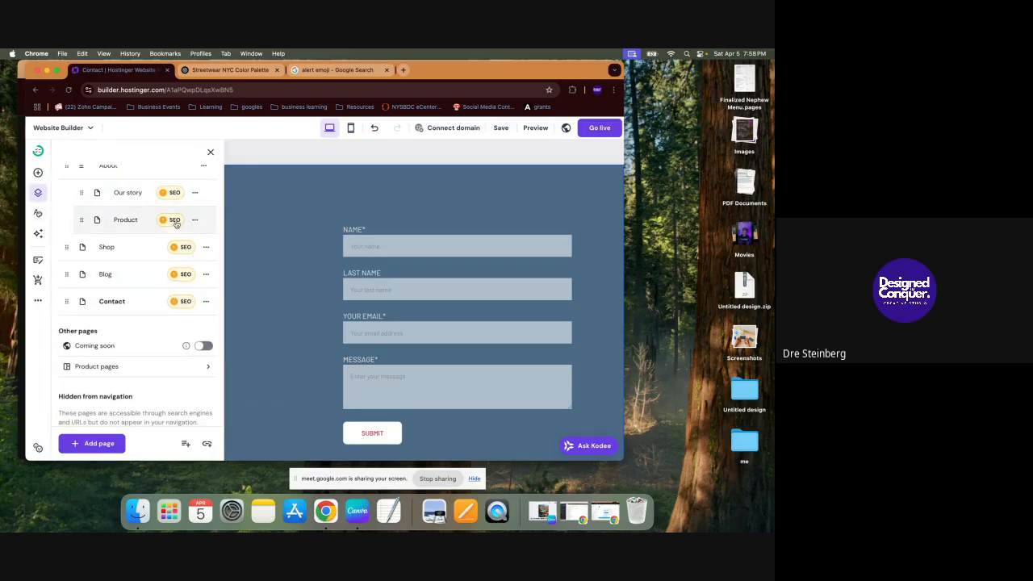
{"action": "scroll", "coordinate": [176, 212], "scroll_direction": "down", "scroll_amount": 1}
{"action": "scroll", "coordinate": [176, 217], "scroll_direction": "up", "scroll_amount": 3}
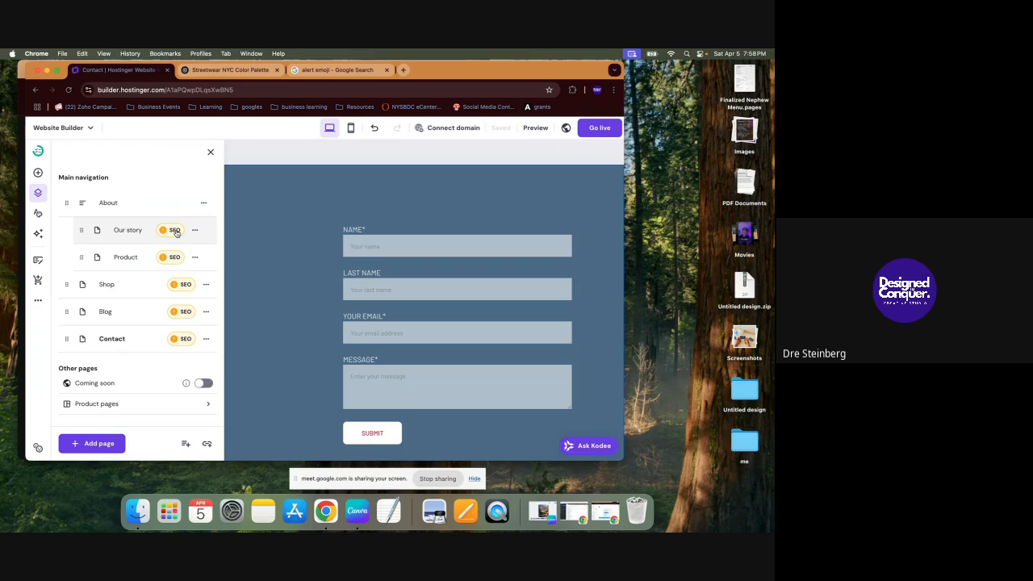
{"action": "left_click", "coordinate": [174, 231]}
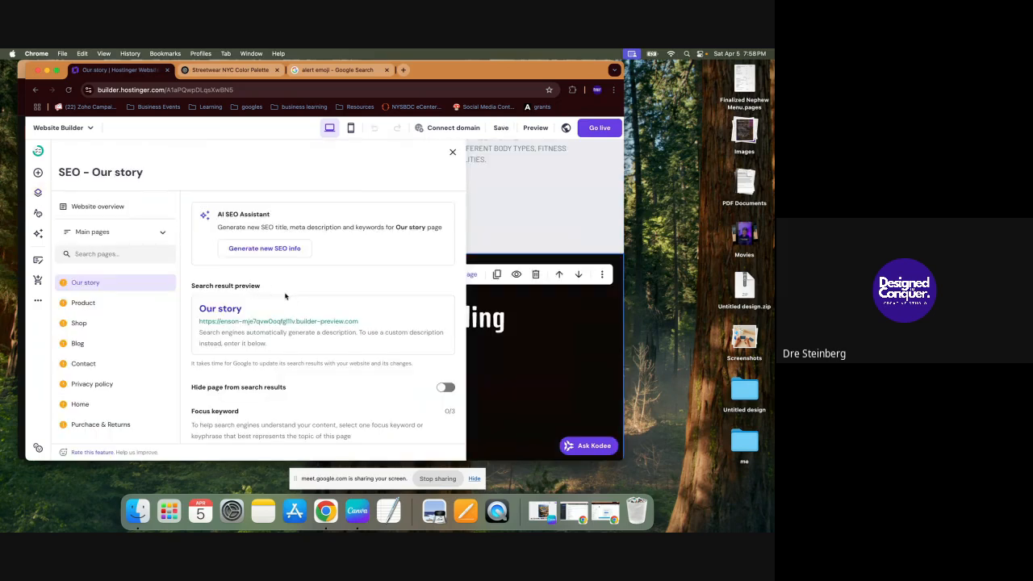
Step: Add "company story" as a focus keyword for the Our story page
{"action": "scroll", "coordinate": [285, 296], "scroll_direction": "down", "scroll_amount": 5}
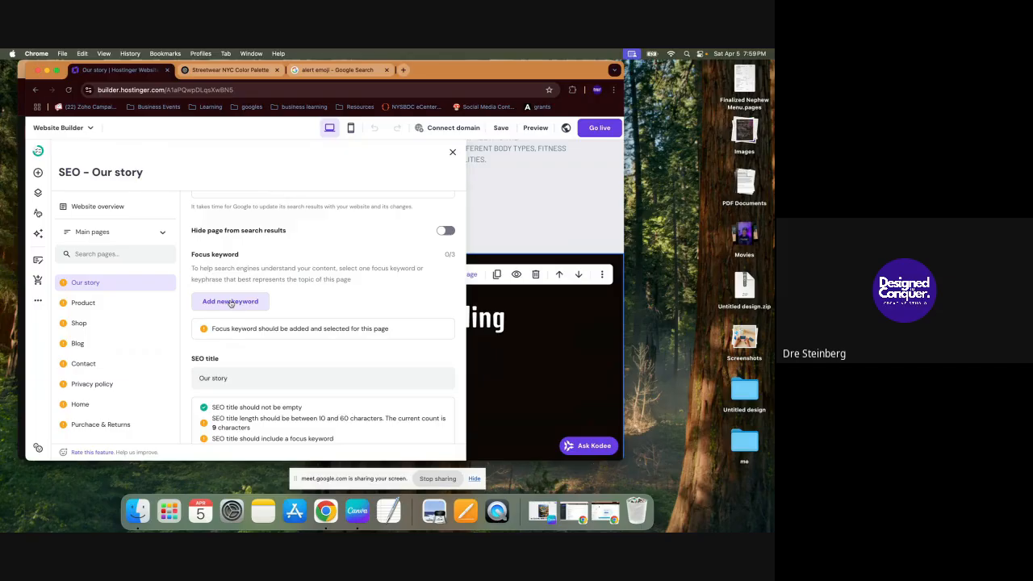
{"action": "left_click", "coordinate": [228, 306]}
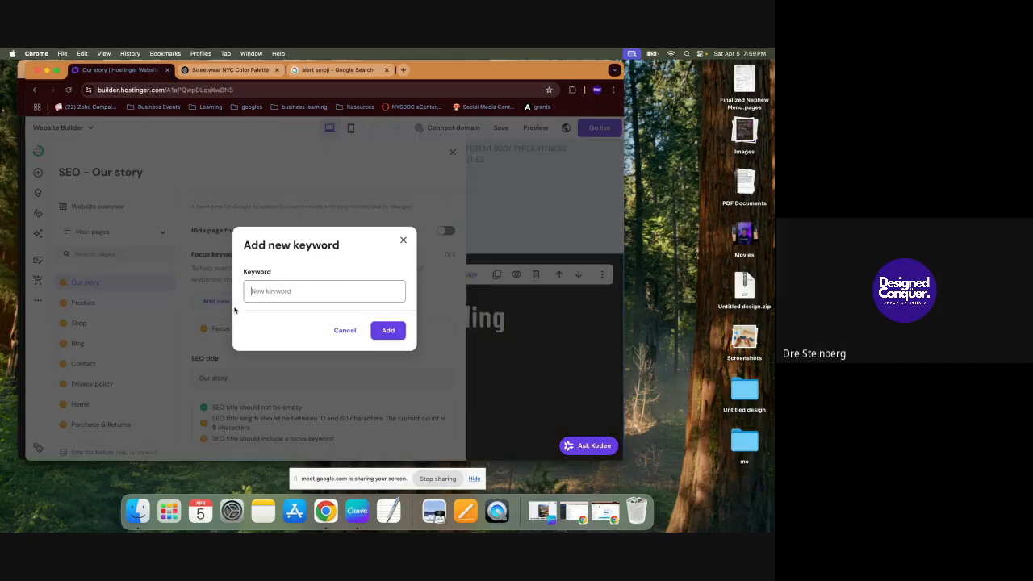
{"action": "type", "text": "company story"}
{"action": "left_click", "coordinate": [388, 330]}
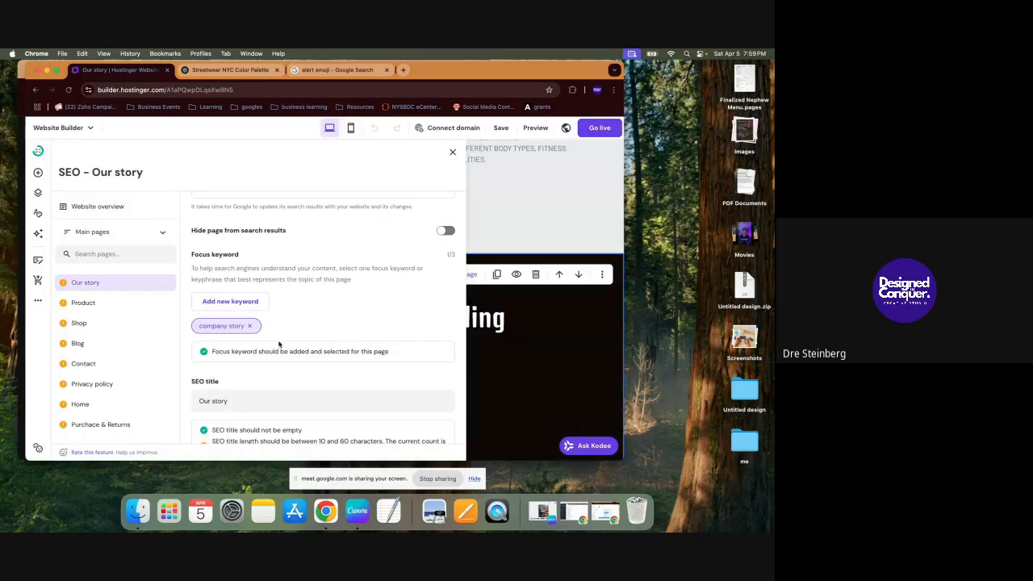
Step: Add "our story" and "company history" as further keywords for the page
{"action": "left_click", "coordinate": [233, 302]}
{"action": "type", "text": "our stor"}
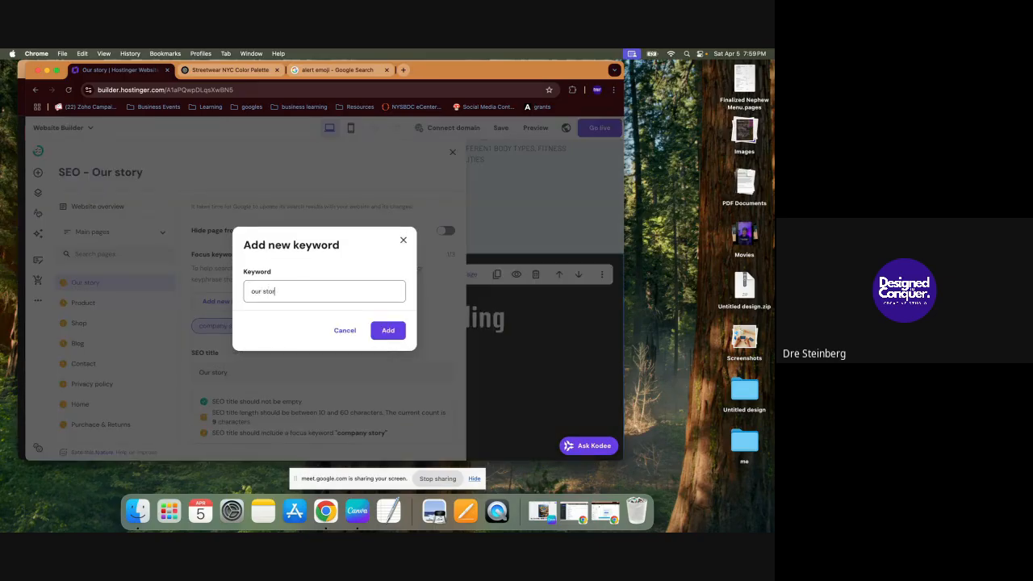
{"action": "type", "text": "y"}
{"action": "left_click", "coordinate": [388, 330]}
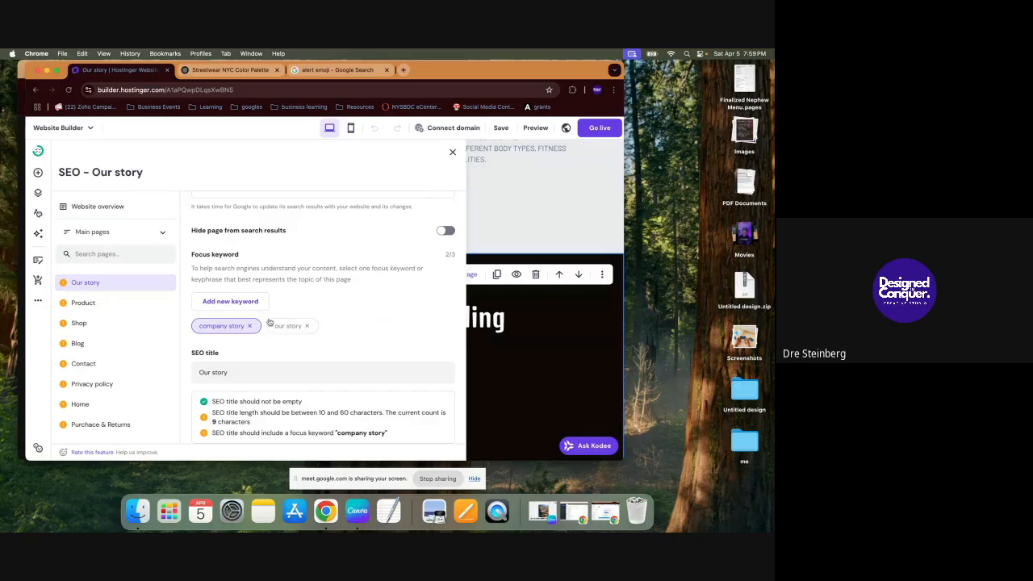
{"action": "left_click", "coordinate": [241, 302]}
{"action": "type", "text": "company history"}
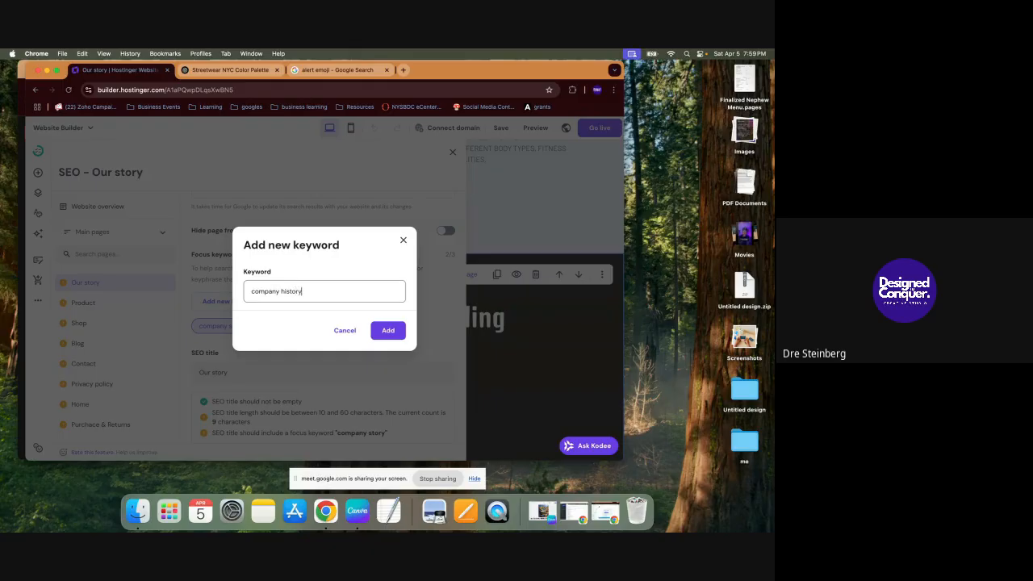
{"action": "left_click", "coordinate": [388, 330]}
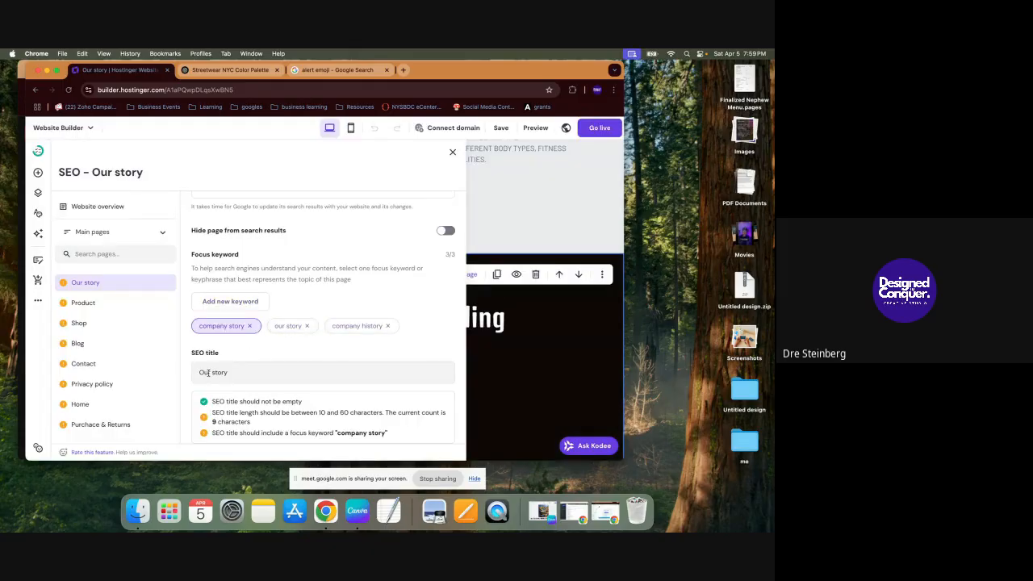
Step: Select "our story" as the page's focus keyword and review the search preview and SEO title checks
{"action": "left_click", "coordinate": [292, 327]}
{"action": "scroll", "coordinate": [253, 421], "scroll_direction": "down", "scroll_amount": 2}
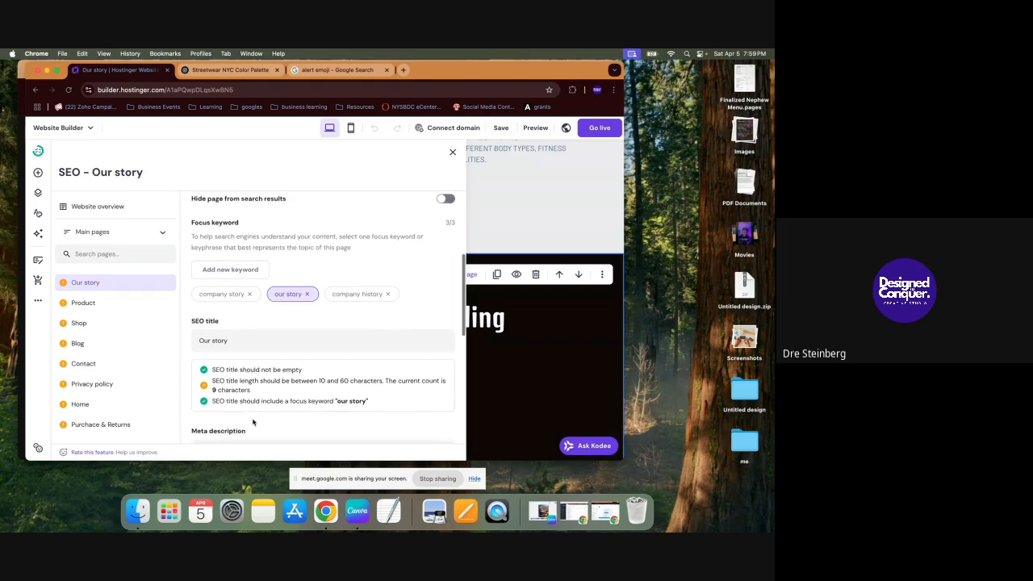
{"action": "scroll", "coordinate": [252, 422], "scroll_direction": "up", "scroll_amount": 4}
{"action": "scroll", "coordinate": [253, 422], "scroll_direction": "up", "scroll_amount": 3}
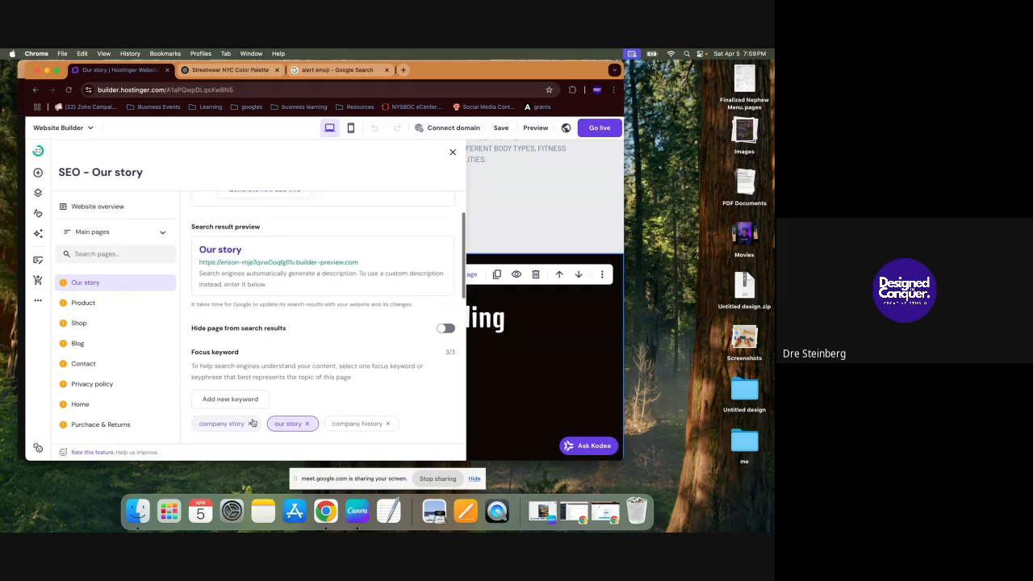
{"action": "scroll", "coordinate": [250, 334], "scroll_direction": "down", "scroll_amount": 5}
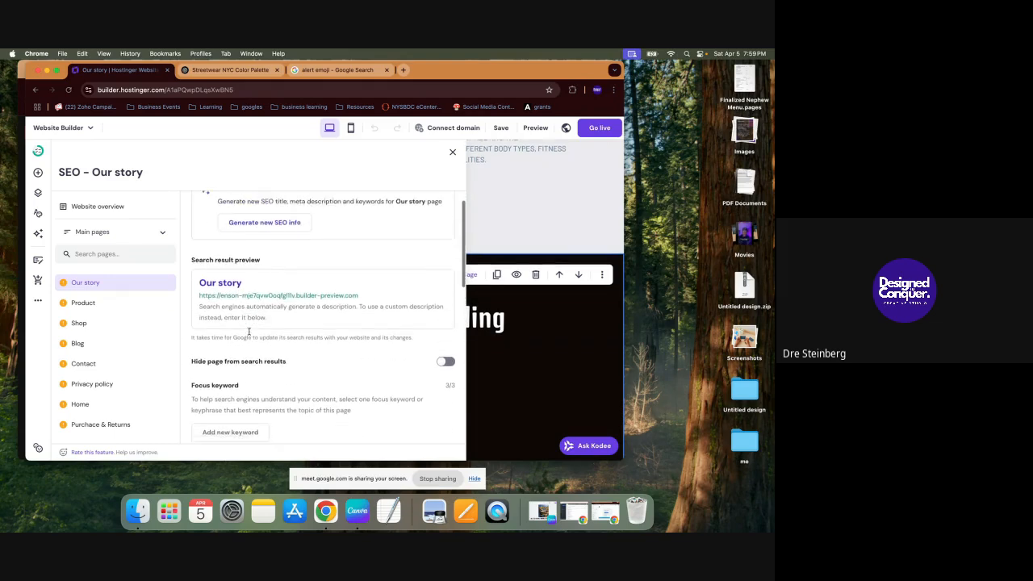
{"action": "scroll", "coordinate": [249, 331], "scroll_direction": "up", "scroll_amount": 3}
{"action": "scroll", "coordinate": [249, 331], "scroll_direction": "down", "scroll_amount": 6}
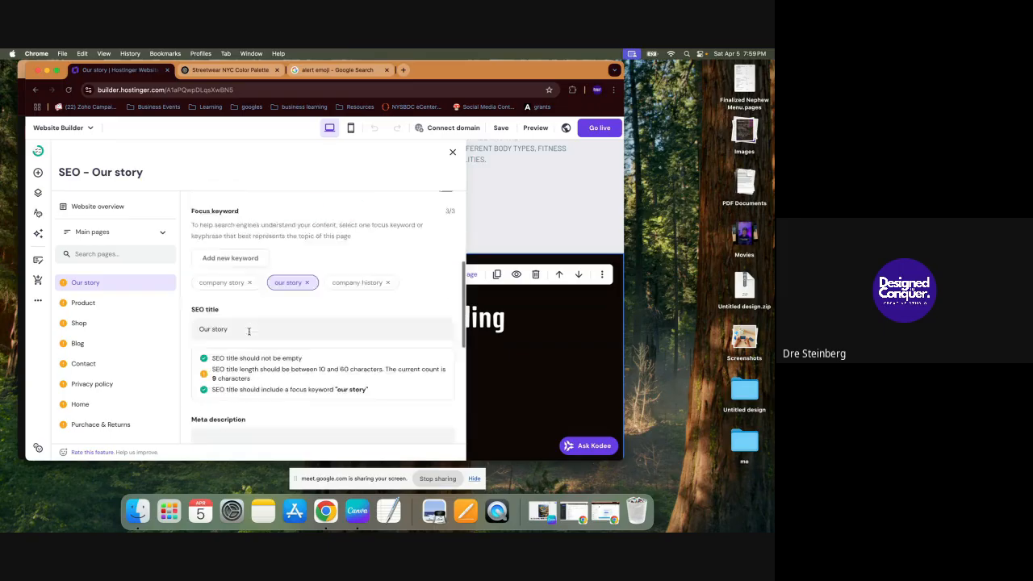
Step: Switch to ChatGPT and ask it to "give me a meta description for a streetwear brand "our story" page"
{"action": "left_click", "coordinate": [256, 243]}
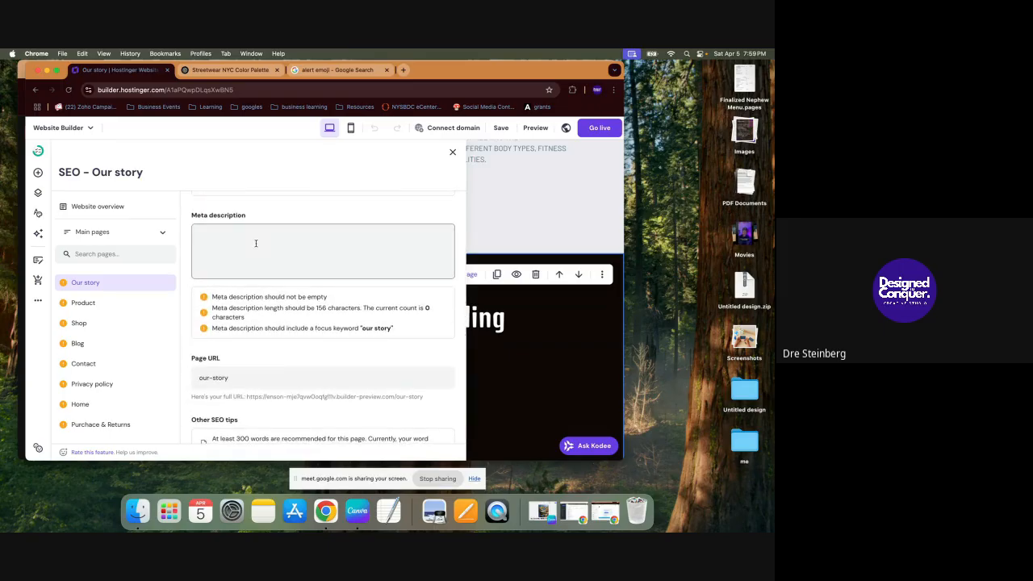
{"action": "left_click", "coordinate": [230, 70]}
{"action": "left_click", "coordinate": [307, 413]}
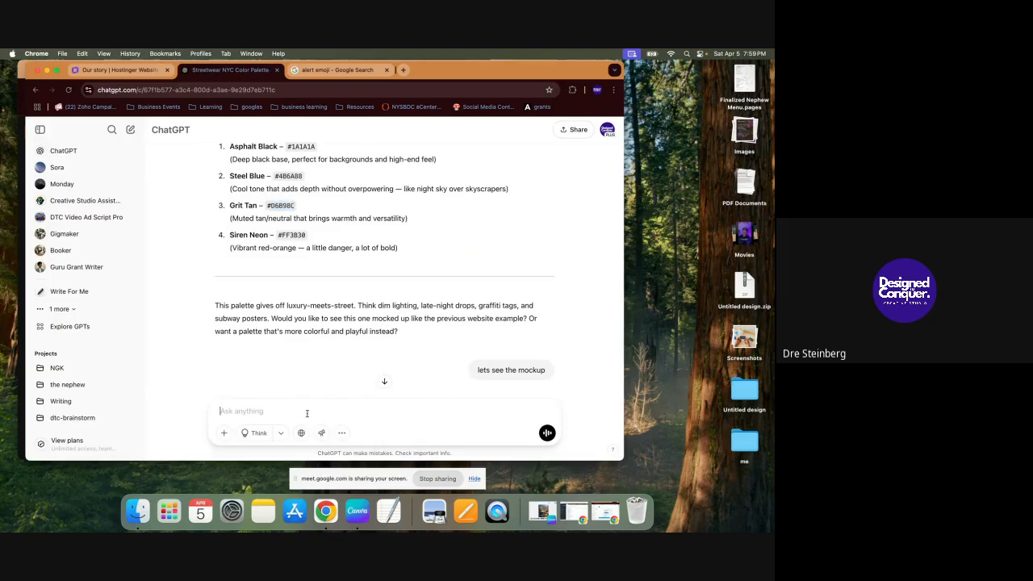
{"action": "type", "text": "gi"}
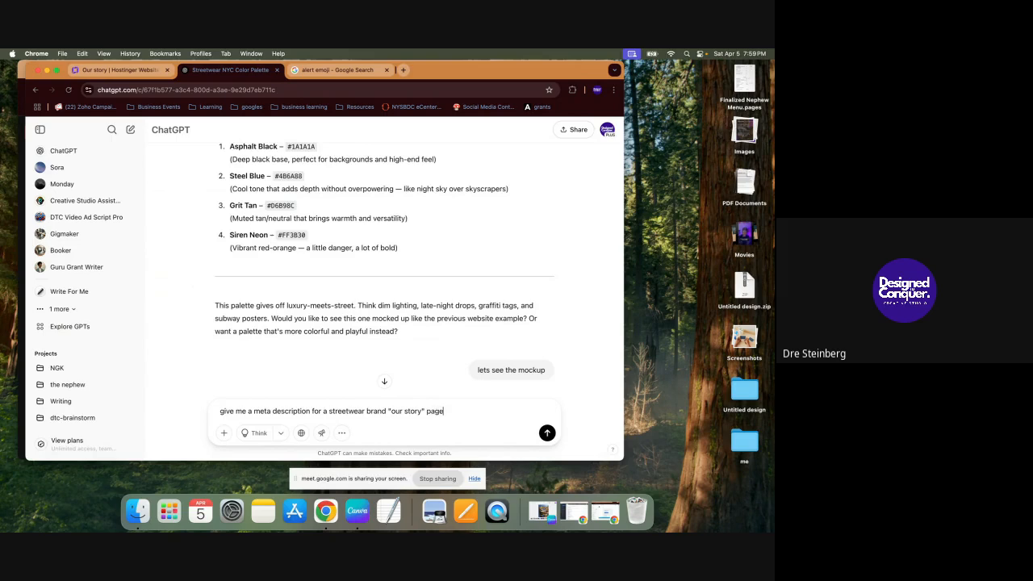
{"action": "key", "text": "Return"}
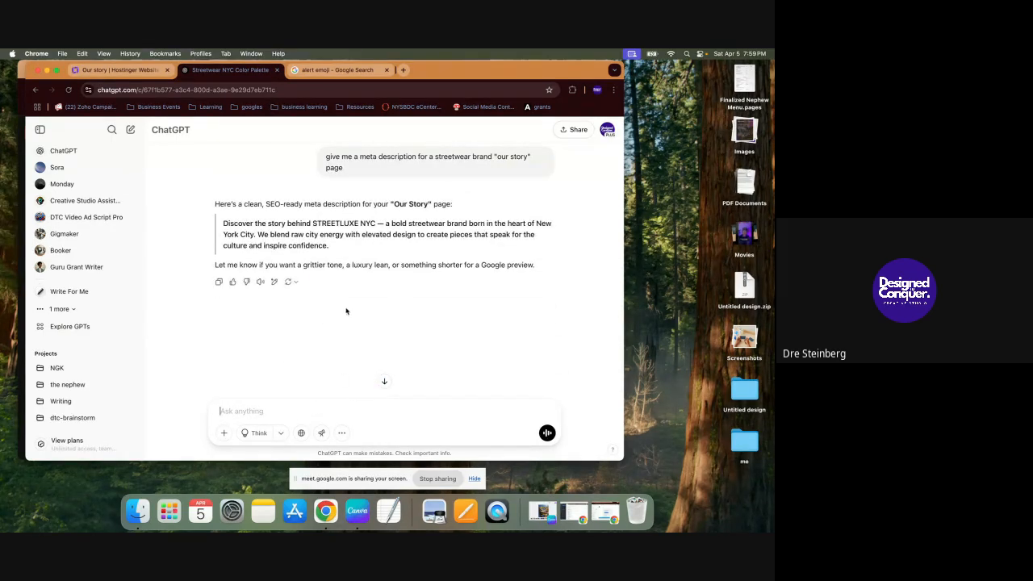
Step: Copy the generated STREETLUXE NYC description and paste it into the Our story page's meta description in Website Builder
{"action": "left_click_drag", "start_coordinate": [331, 246], "coordinate": [224, 225]}
{"action": "key", "text": "super+c"}
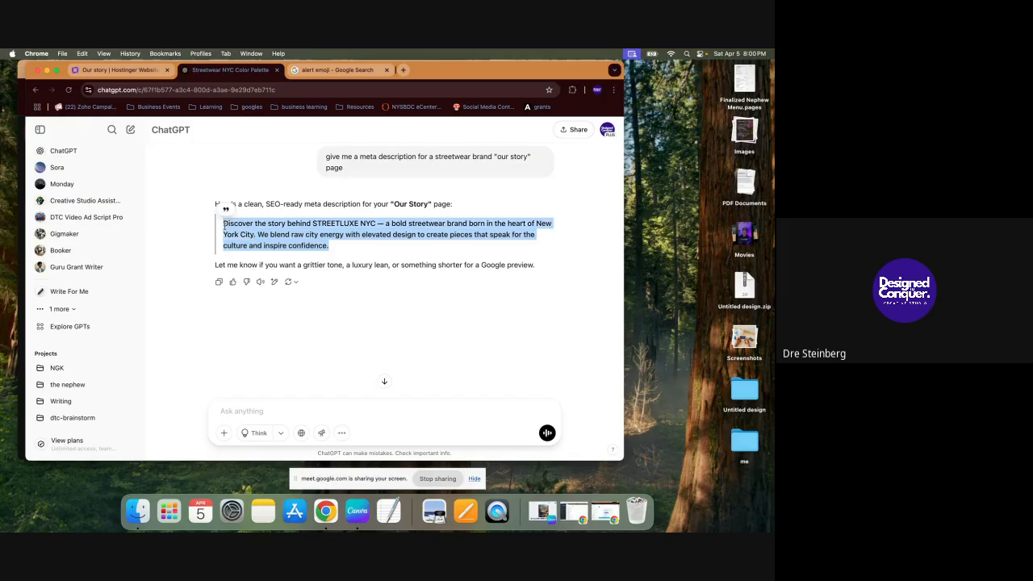
{"action": "left_click", "coordinate": [107, 71]}
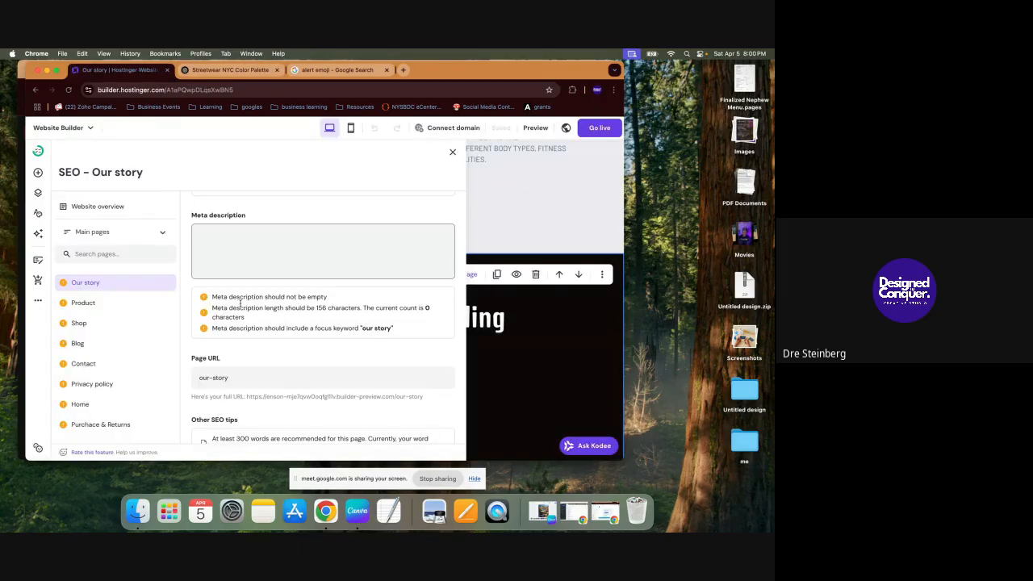
{"action": "key", "text": "super+v"}
{"action": "scroll", "coordinate": [331, 310], "scroll_direction": "down", "scroll_amount": 1}
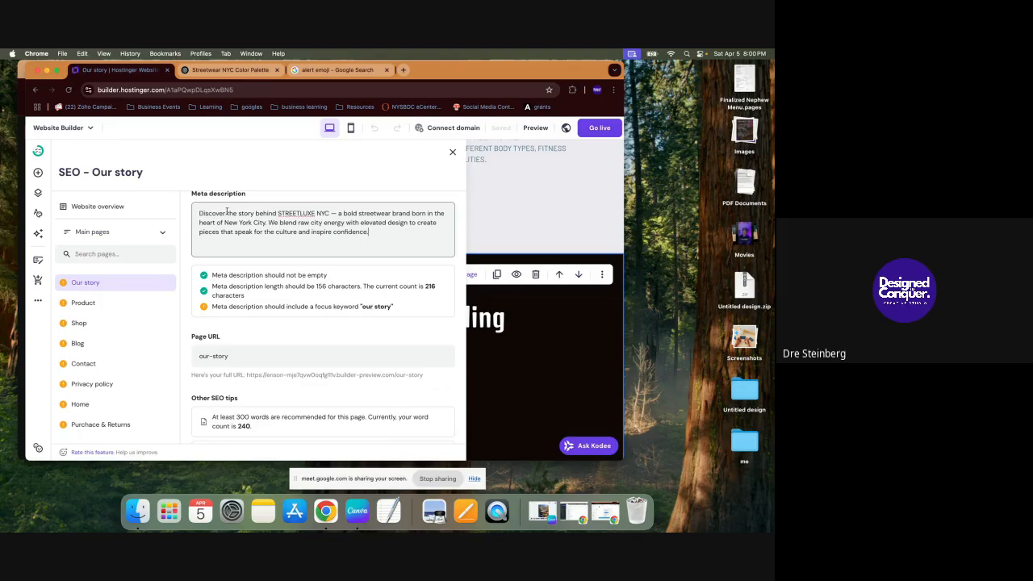
Step: Reword the start of the meta description to "Discover our story behind STREETLUXE NYC"
{"action": "type", "text": "our"}
{"action": "left_click", "coordinate": [313, 296]}
{"action": "left_click", "coordinate": [322, 313]}
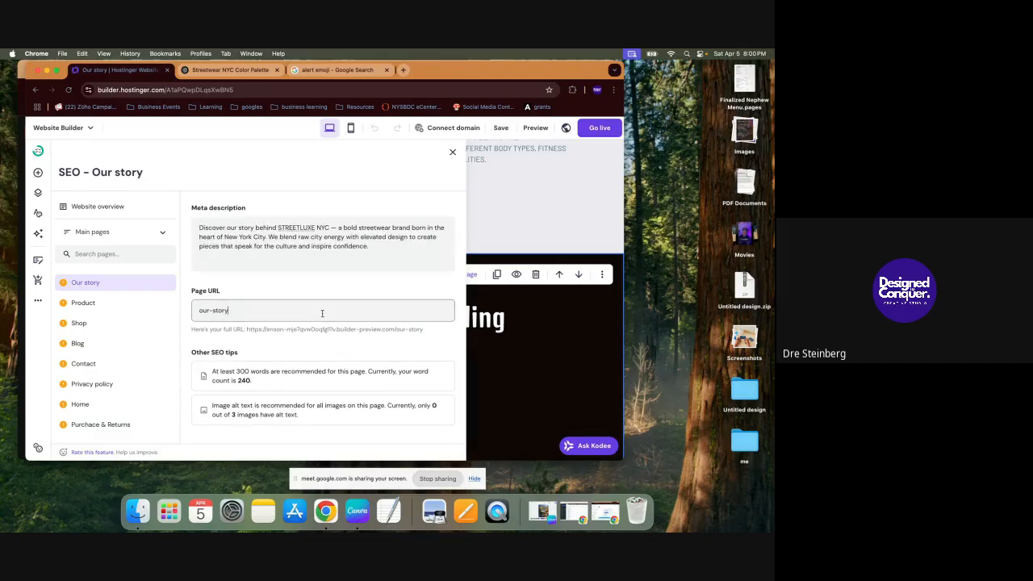
{"action": "left_click", "coordinate": [136, 254]}
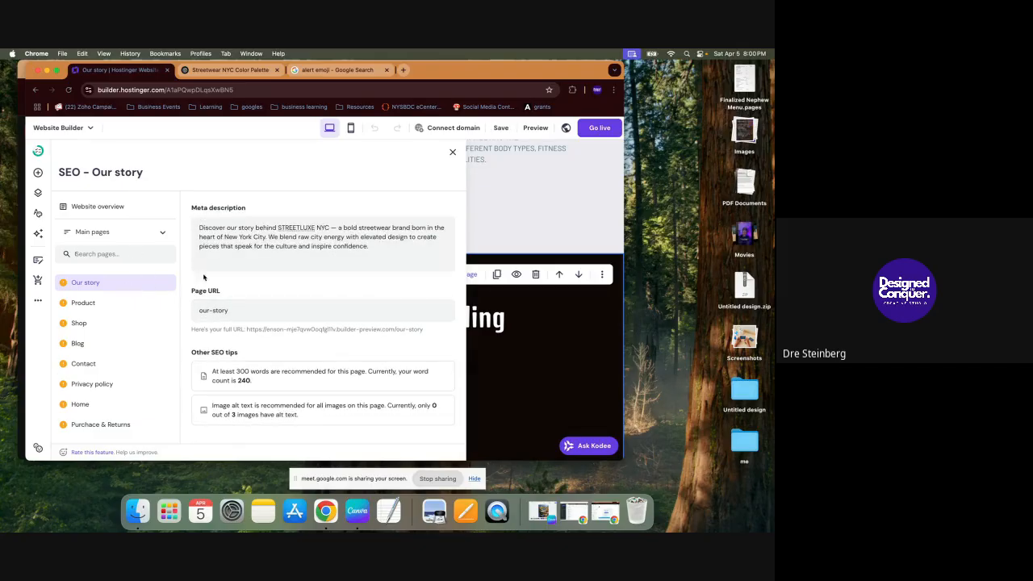
Step: Check the Our story page's SEO title, page URL and remaining SEO tips
{"action": "scroll", "coordinate": [204, 277], "scroll_direction": "up", "scroll_amount": 5}
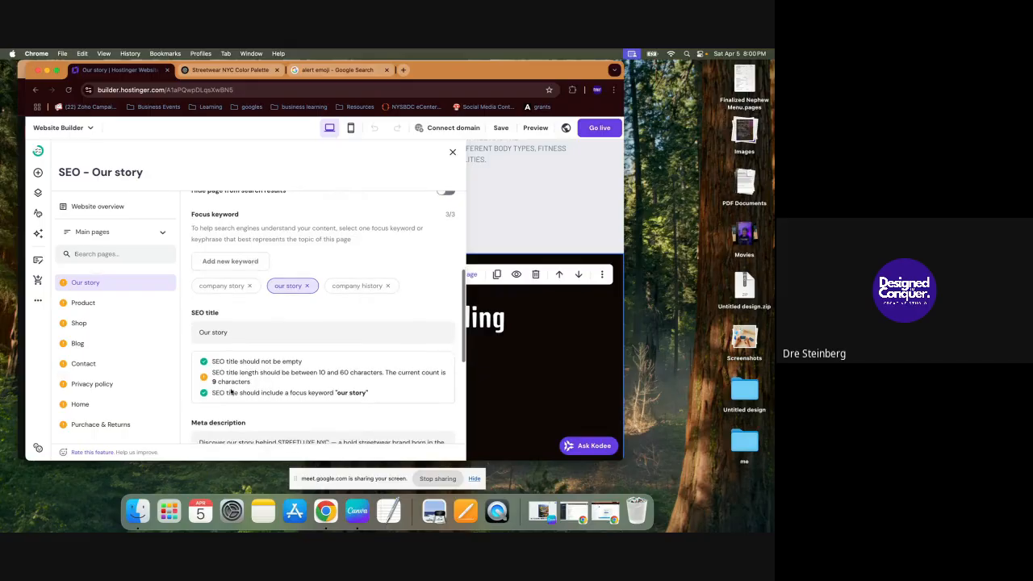
{"action": "left_click", "coordinate": [231, 335]}
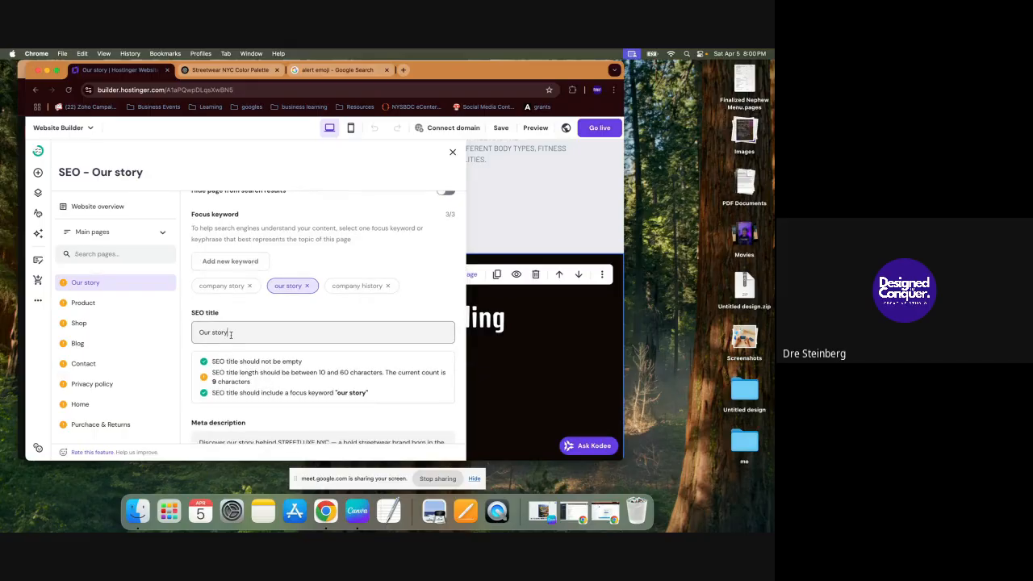
{"action": "scroll", "coordinate": [262, 358], "scroll_direction": "down", "scroll_amount": 5}
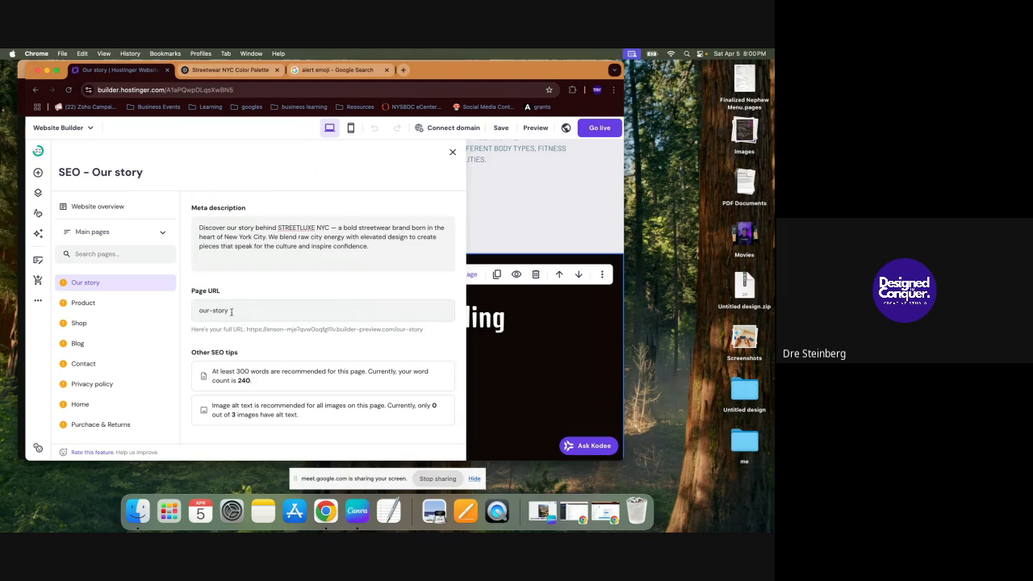
Step: Examine the Product page's SEO settings, including its meta description, page URL, SEO title and focus keyword
{"action": "left_click", "coordinate": [126, 306]}
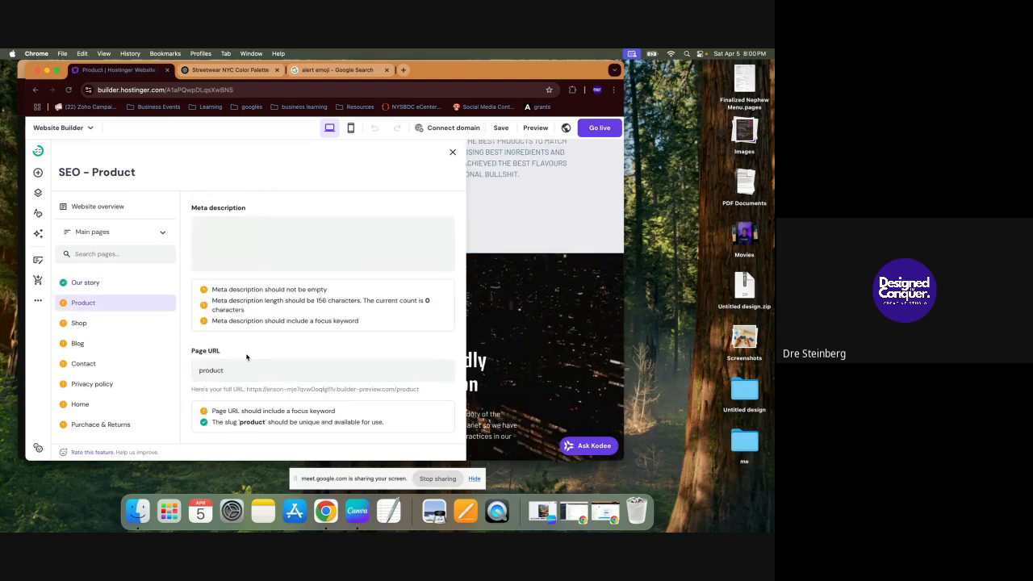
{"action": "scroll", "coordinate": [248, 315], "scroll_direction": "up", "scroll_amount": 1}
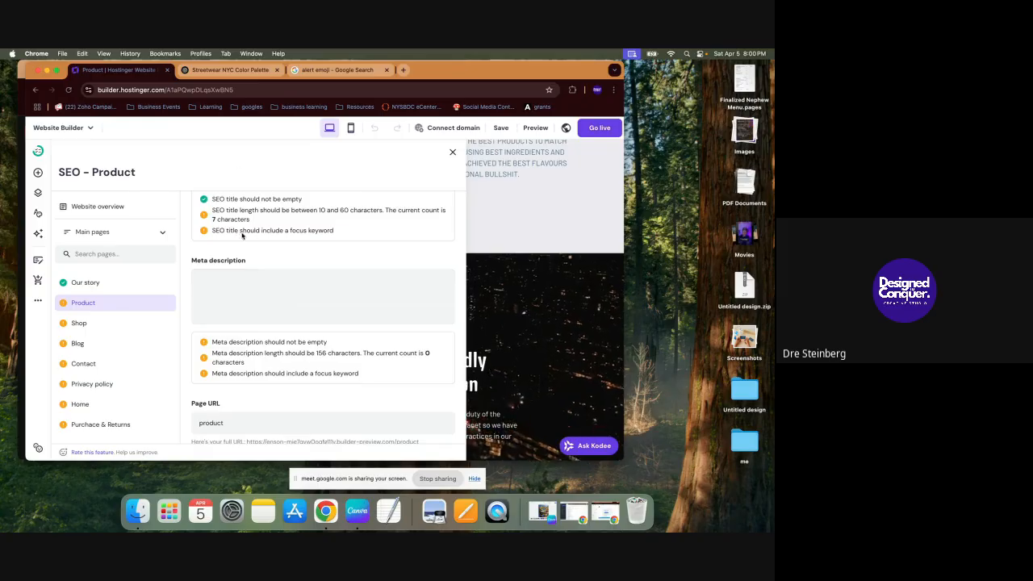
{"action": "scroll", "coordinate": [252, 307], "scroll_direction": "up", "scroll_amount": 2}
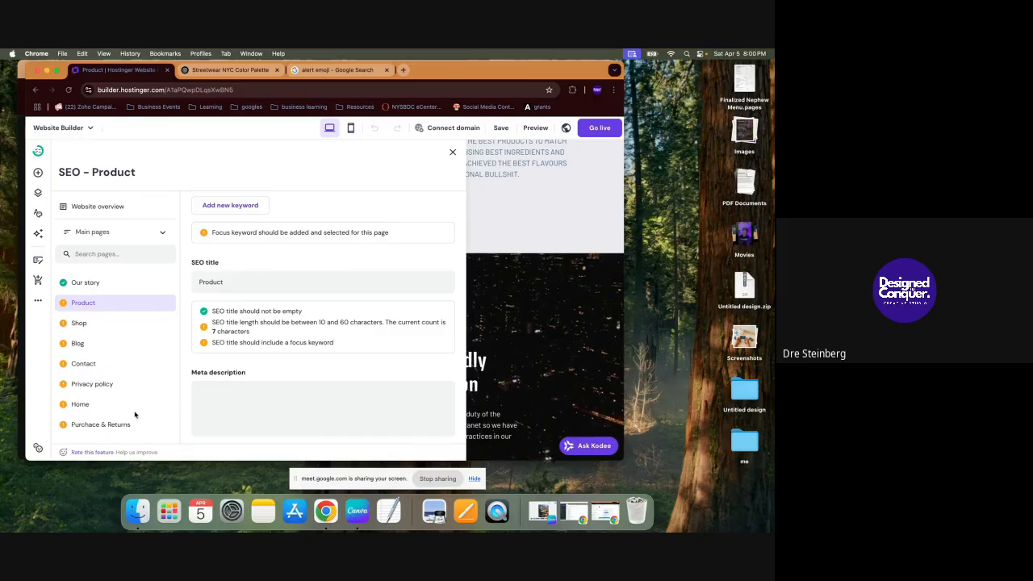
{"action": "scroll", "coordinate": [261, 245], "scroll_direction": "up", "scroll_amount": 4}
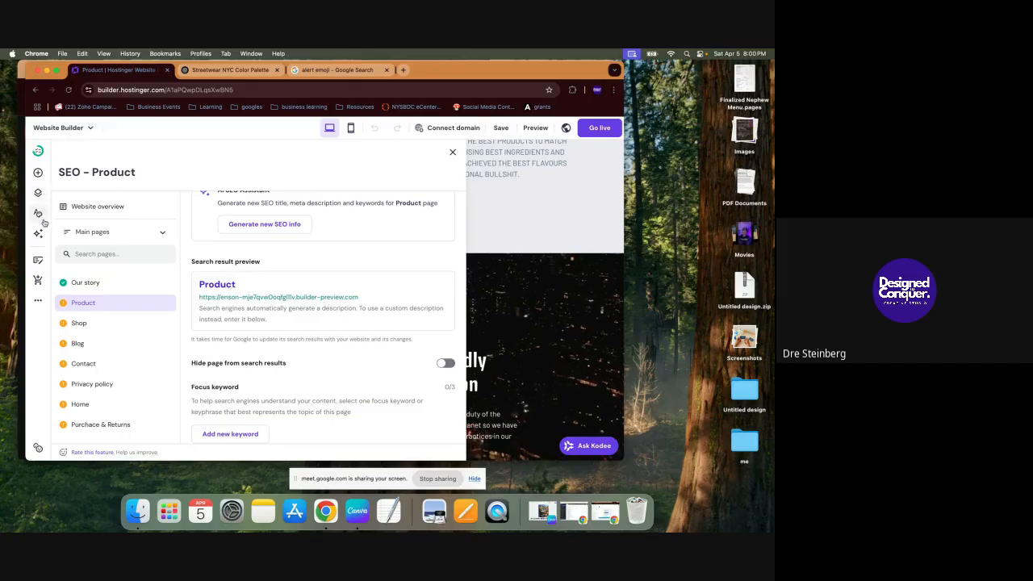
Step: Look through the website's navigation and hidden pages, the available AI tools and the list of blog posts
{"action": "left_click", "coordinate": [38, 193]}
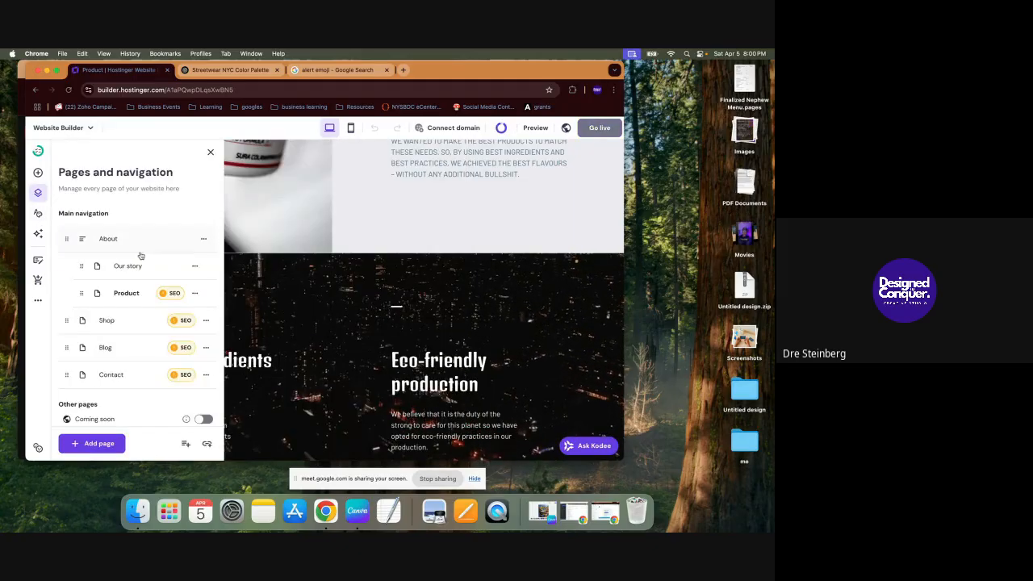
{"action": "scroll", "coordinate": [154, 358], "scroll_direction": "down", "scroll_amount": 3}
{"action": "scroll", "coordinate": [154, 358], "scroll_direction": "down", "scroll_amount": 3}
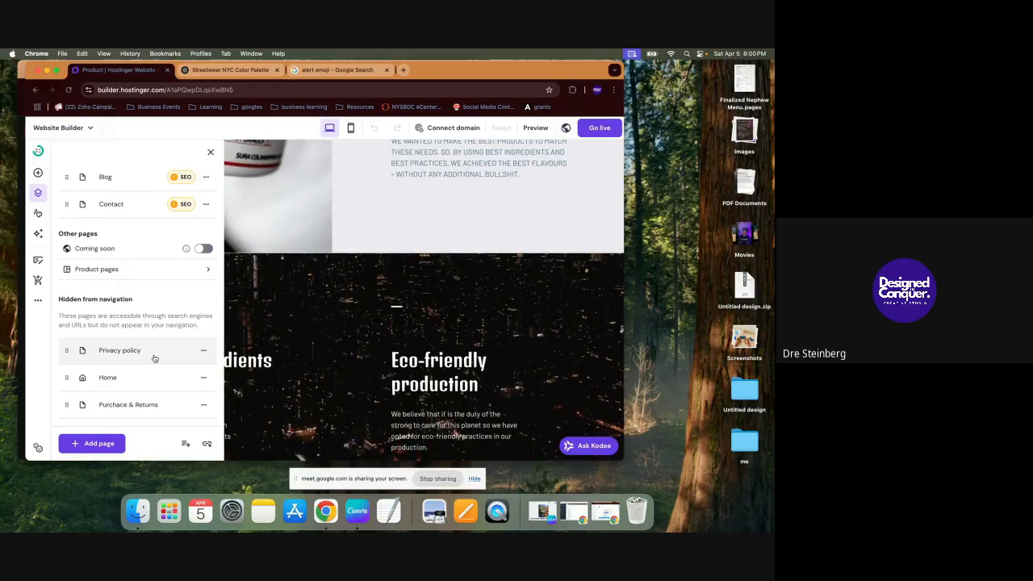
{"action": "scroll", "coordinate": [154, 357], "scroll_direction": "up", "scroll_amount": 5}
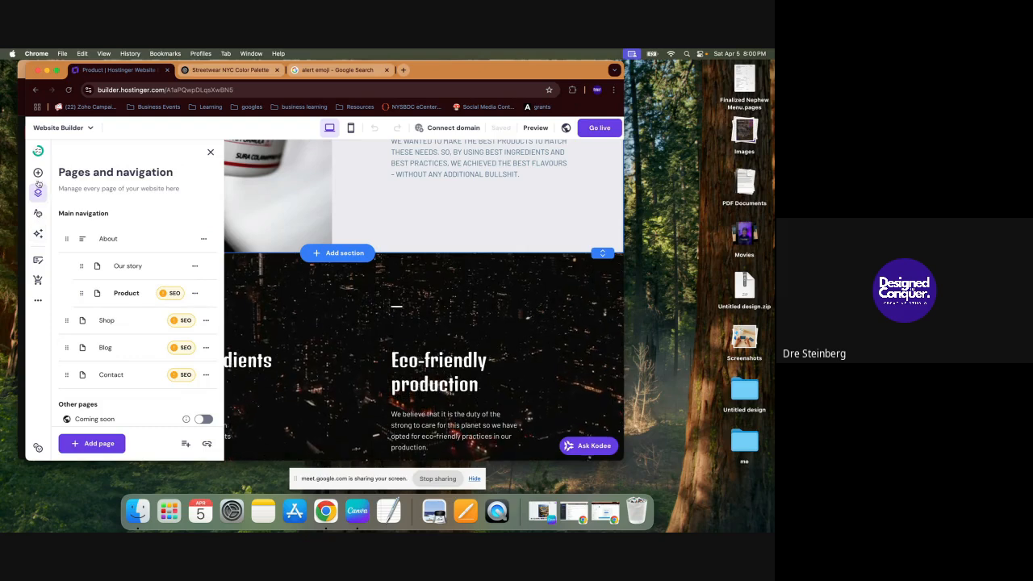
{"action": "left_click", "coordinate": [37, 235]}
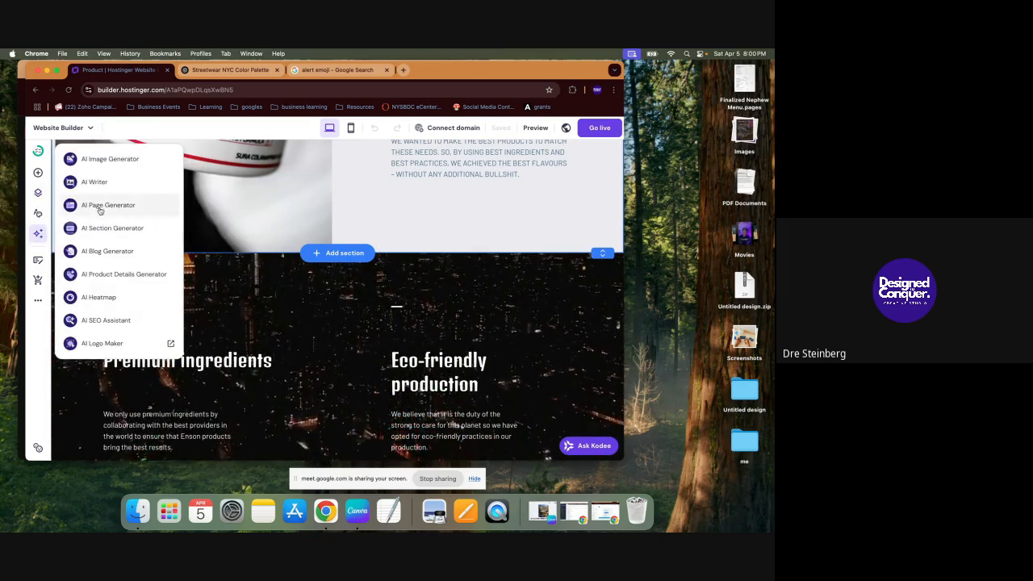
{"action": "left_click", "coordinate": [37, 259]}
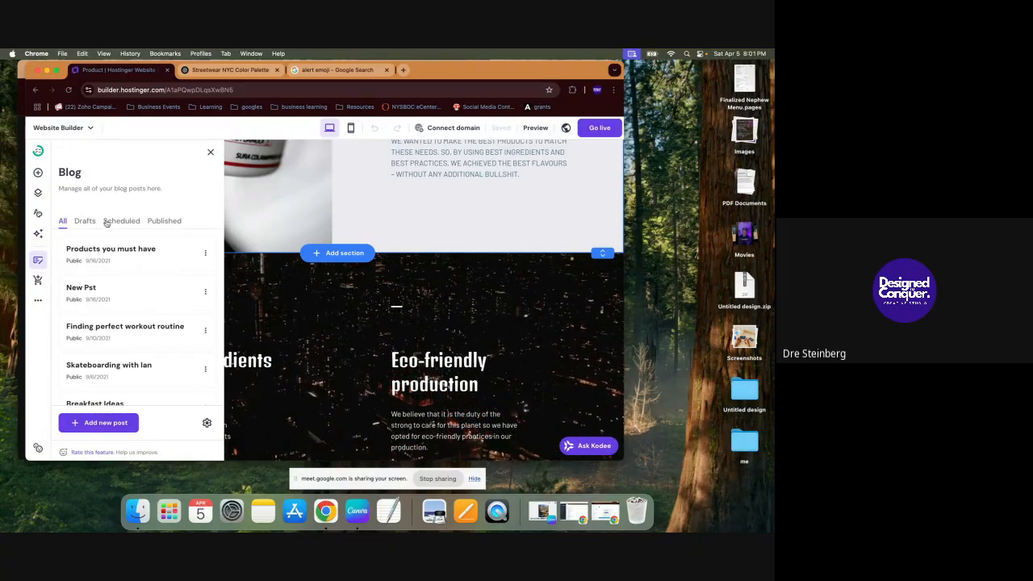
Step: Open the store's appointment management and enable online appointments for the business
{"action": "left_click", "coordinate": [38, 281]}
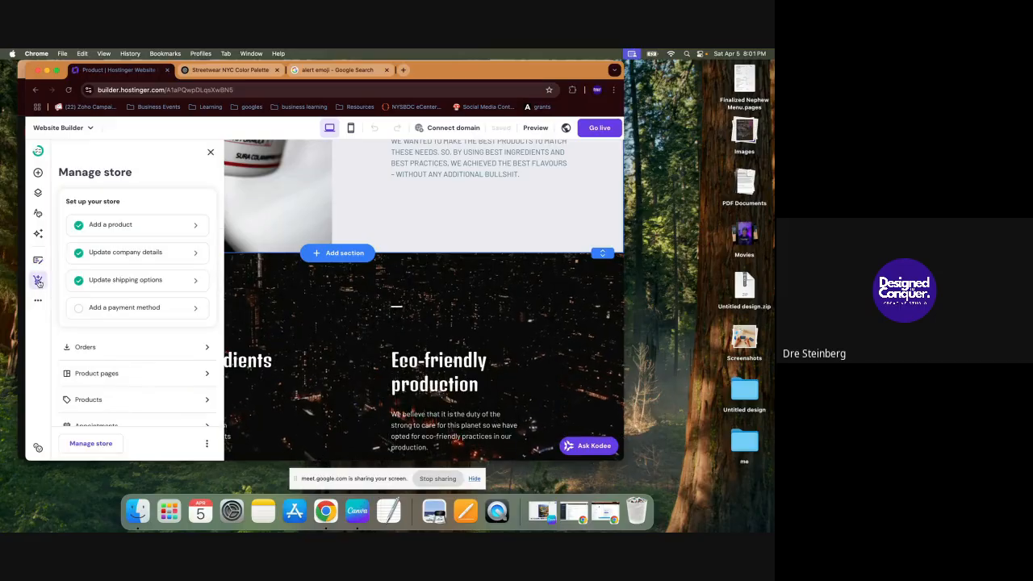
{"action": "scroll", "coordinate": [121, 323], "scroll_direction": "down", "scroll_amount": 3}
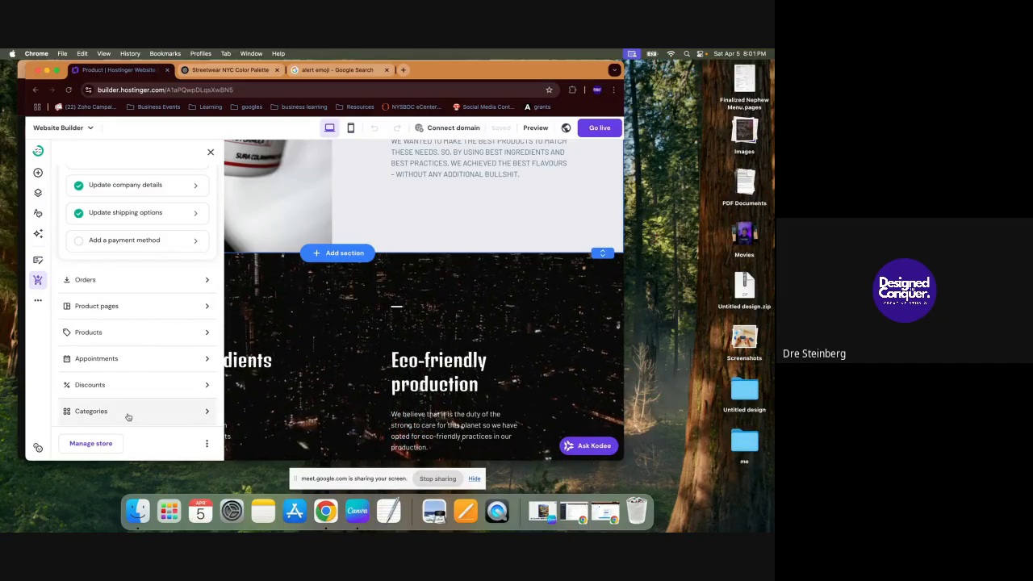
{"action": "left_click", "coordinate": [149, 357]}
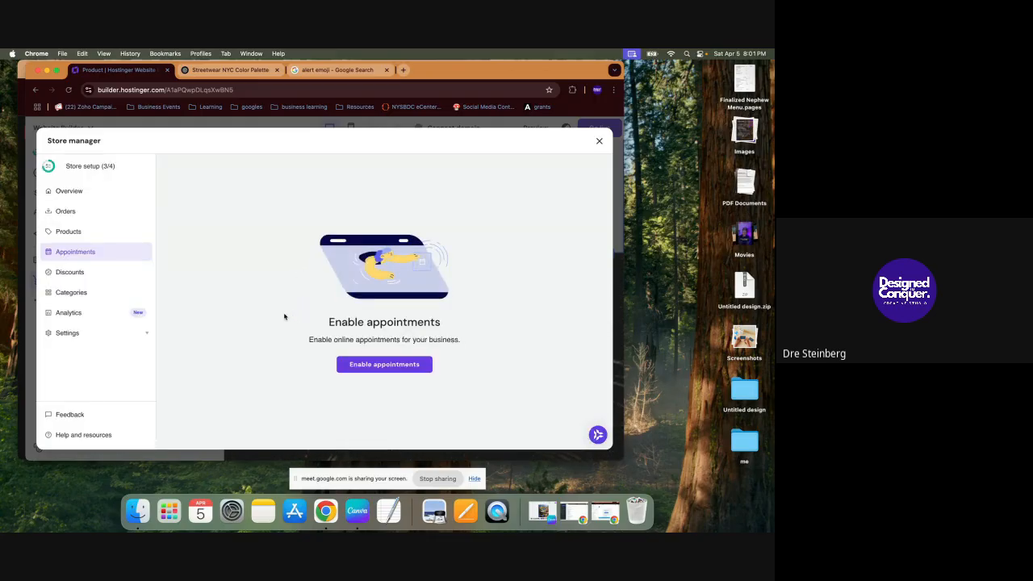
{"action": "left_click", "coordinate": [404, 366]}
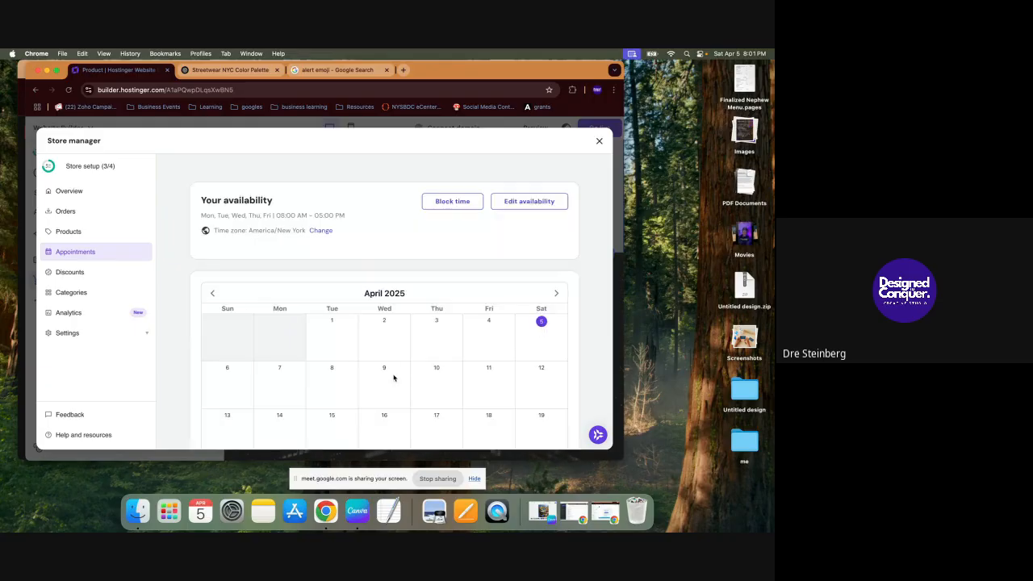
Step: Save the appointment availability as Monday to Friday, 08:00 AM to 05:00 PM, in the America/New York time zone, and check the calendar
{"action": "left_click", "coordinate": [518, 205]}
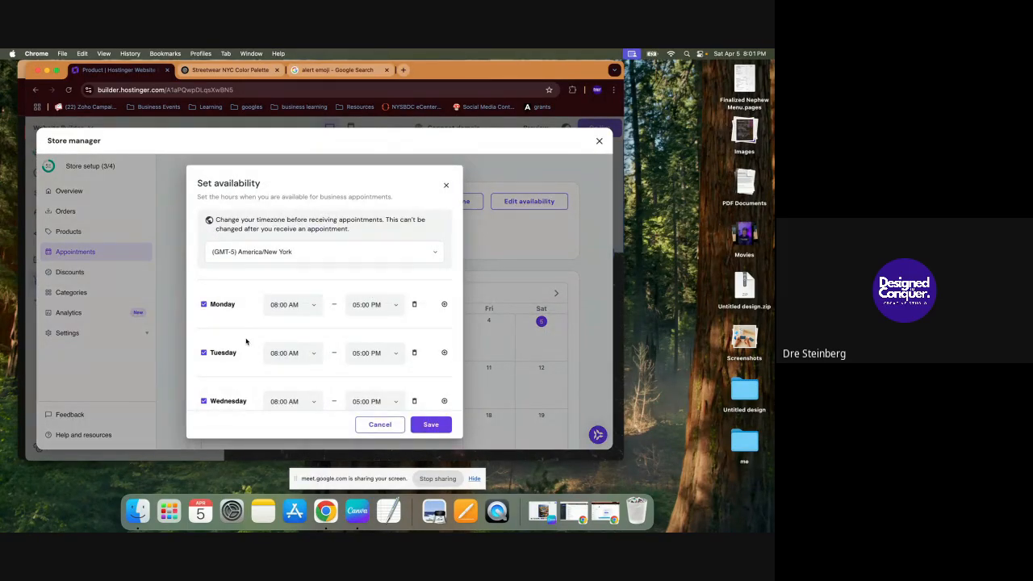
{"action": "scroll", "coordinate": [248, 341], "scroll_direction": "down", "scroll_amount": 3}
{"action": "scroll", "coordinate": [247, 342], "scroll_direction": "down", "scroll_amount": 6}
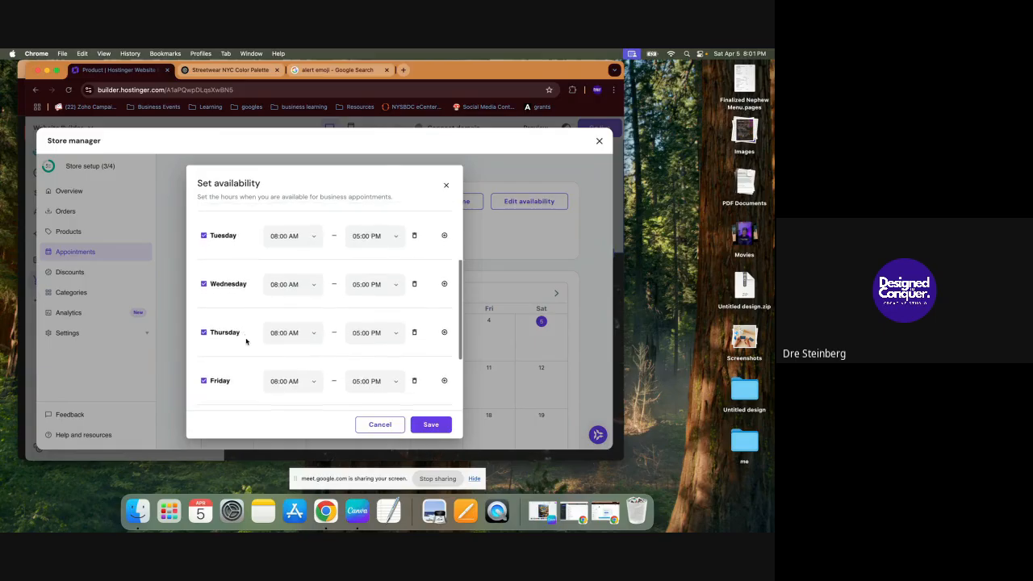
{"action": "left_click", "coordinate": [432, 426]}
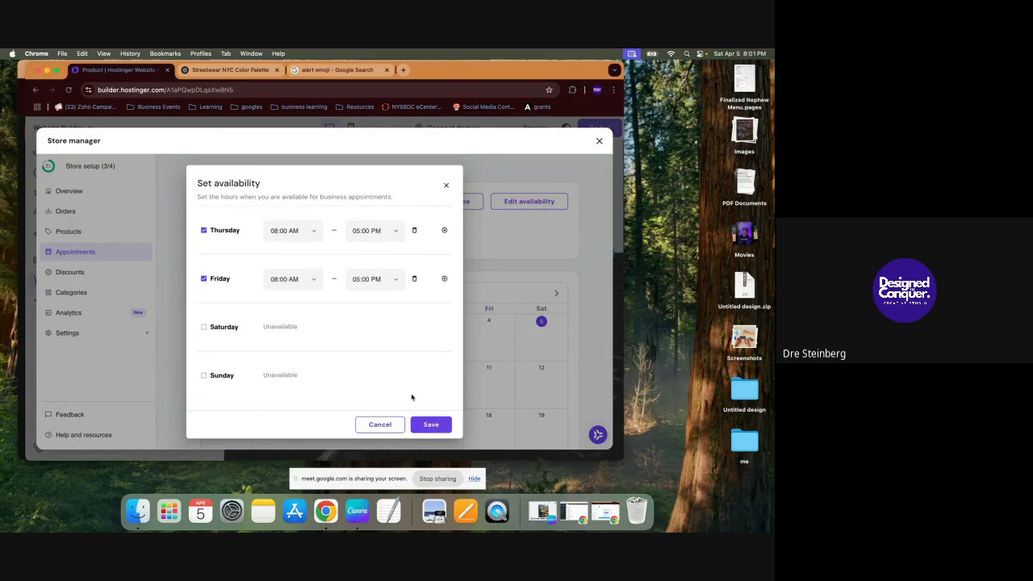
{"action": "scroll", "coordinate": [336, 304], "scroll_direction": "down", "scroll_amount": 5}
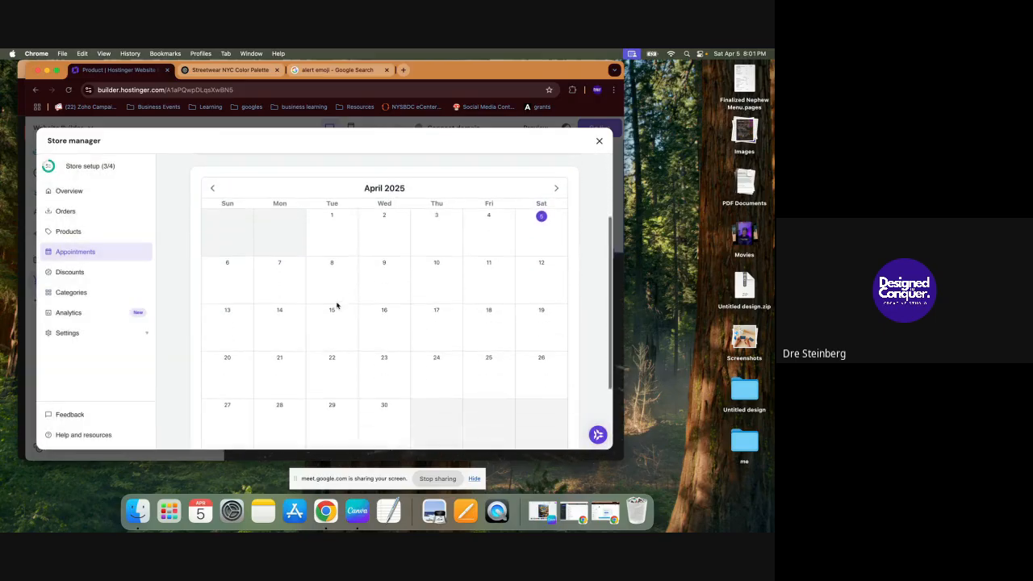
{"action": "scroll", "coordinate": [330, 257], "scroll_direction": "up", "scroll_amount": 5}
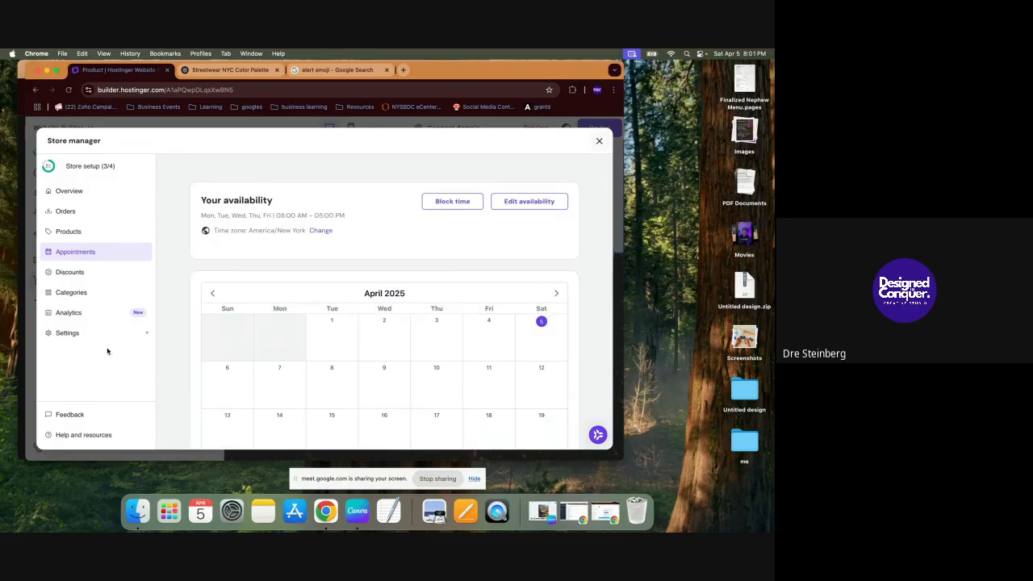
Step: Start a new appointment-type product in the store and title it "appt"
{"action": "left_click", "coordinate": [84, 231]}
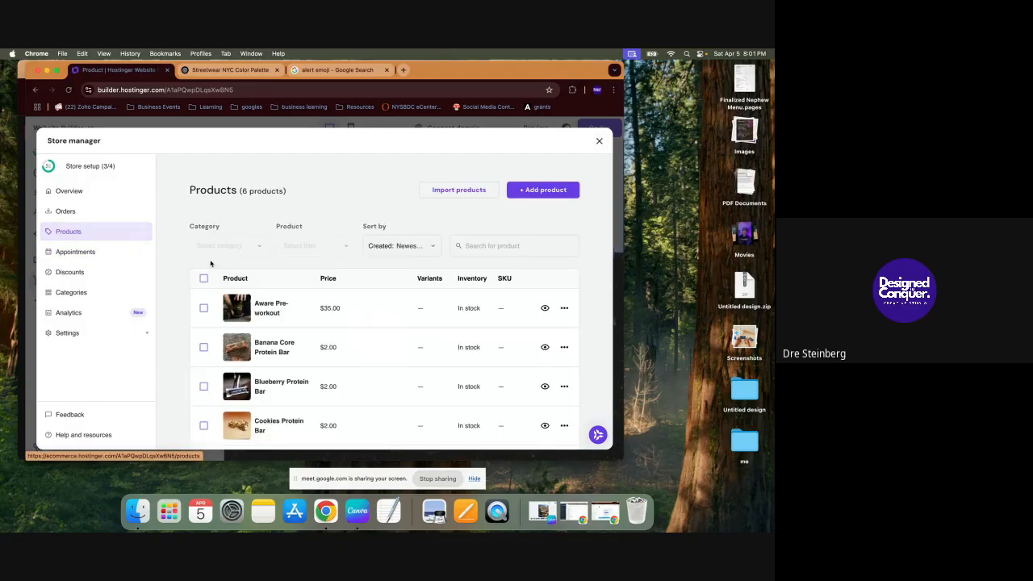
{"action": "left_click", "coordinate": [543, 190]}
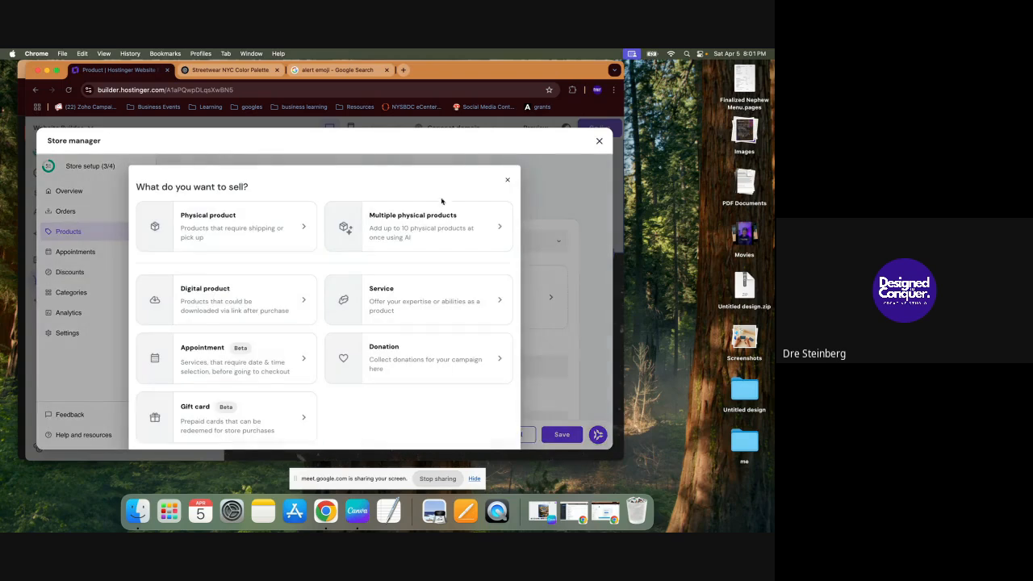
{"action": "left_click", "coordinate": [244, 358]}
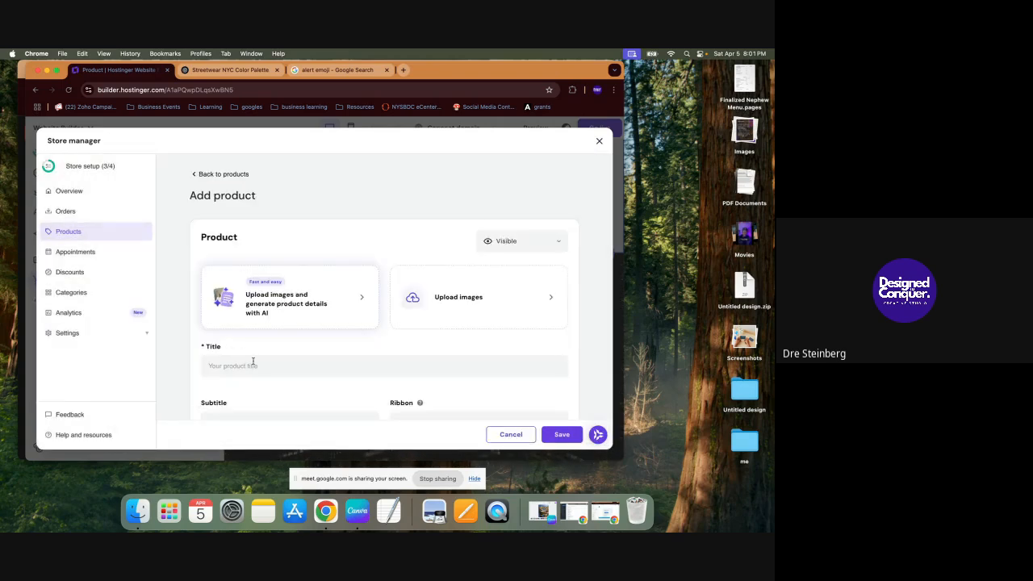
{"action": "type", "text": "appt"}
{"action": "scroll", "coordinate": [253, 361], "scroll_direction": "down", "scroll_amount": 3}
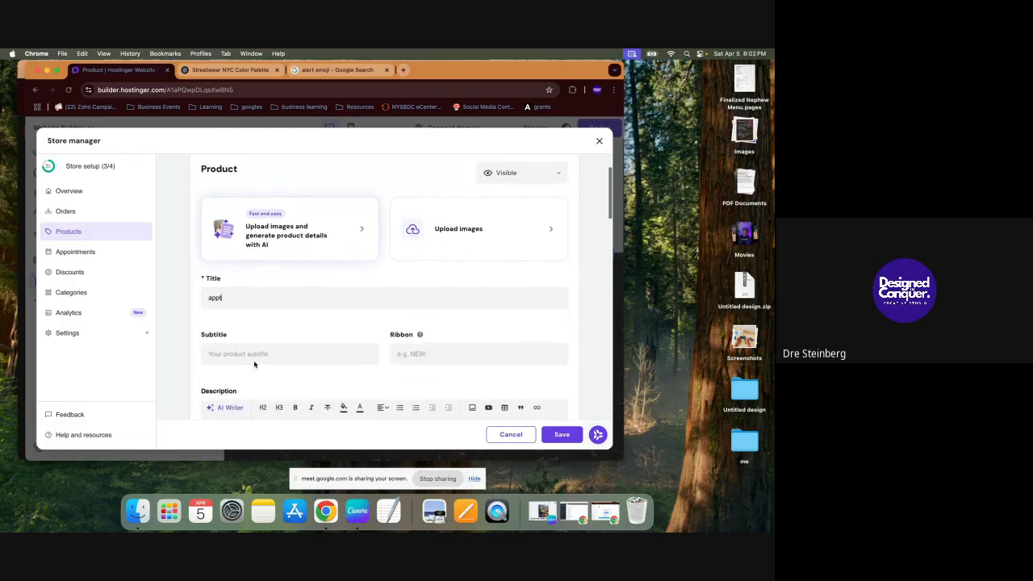
{"action": "left_click", "coordinate": [239, 343]}
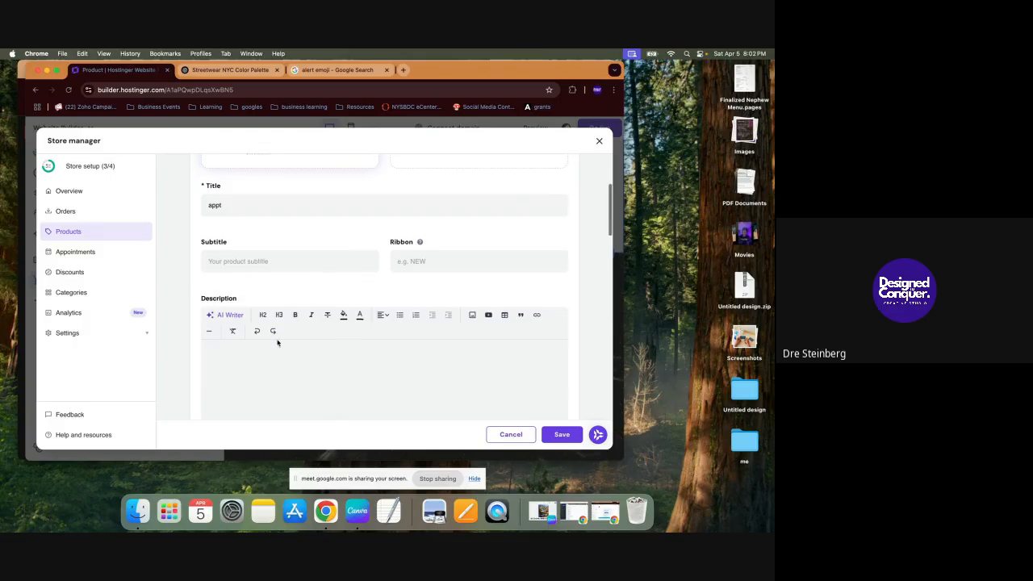
{"action": "scroll", "coordinate": [242, 340], "scroll_direction": "down", "scroll_amount": 1}
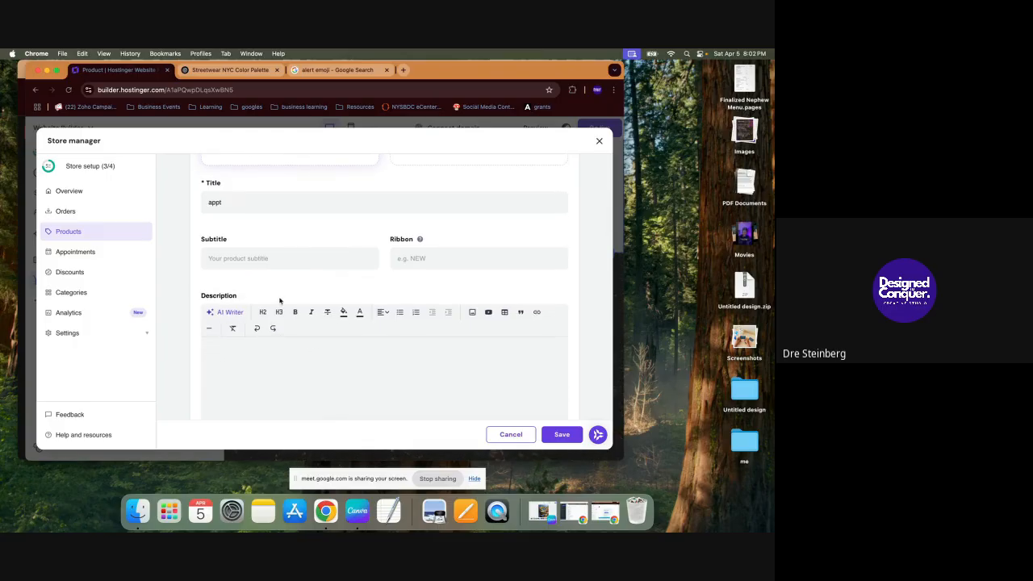
Step: Generate the appointment product's description with AI Writer from the prompt "I do fashion consulting"
{"action": "left_click", "coordinate": [234, 313]}
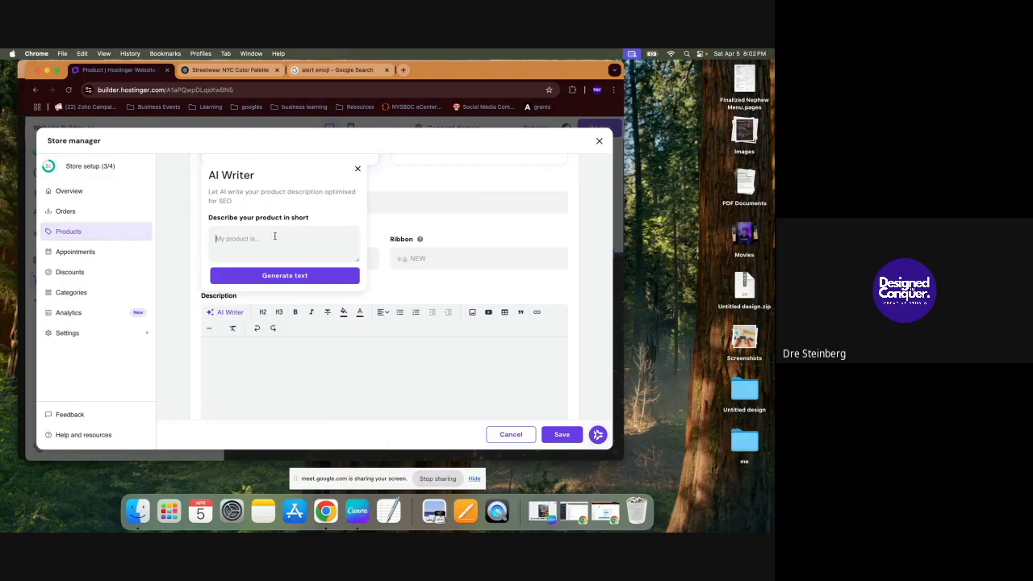
{"action": "type", "text": "I do fashion consulting"}
{"action": "left_click", "coordinate": [295, 276]}
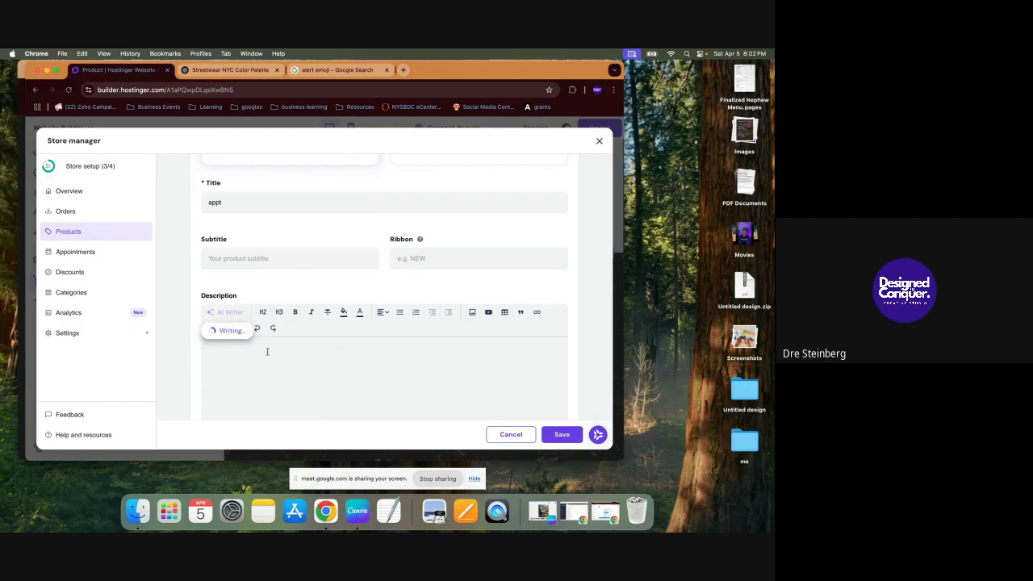
{"action": "left_click", "coordinate": [258, 458]}
{"action": "key", "text": "ctrl+Up"}
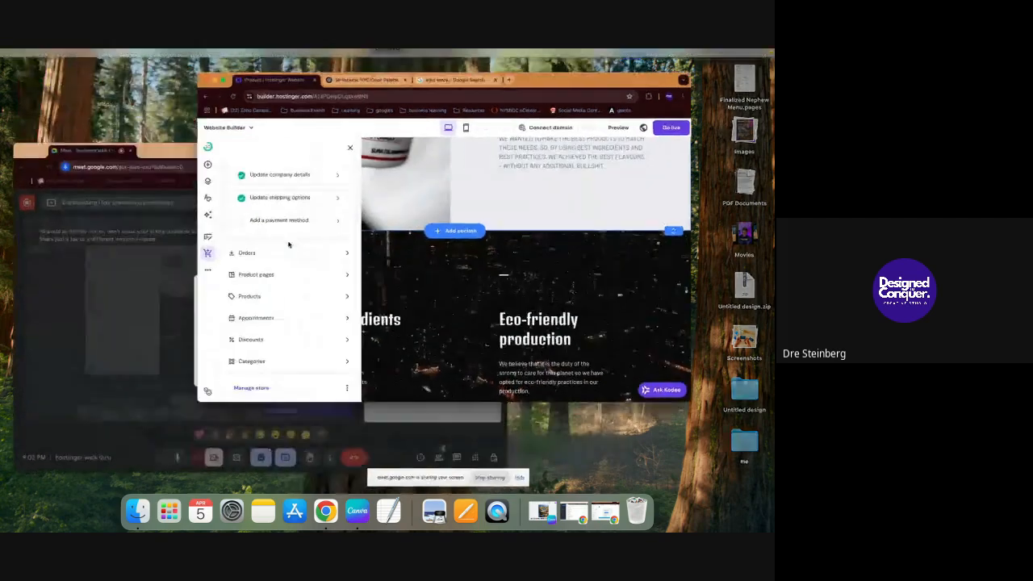
{"action": "left_click", "coordinate": [218, 322]}
{"action": "left_click", "coordinate": [377, 343]}
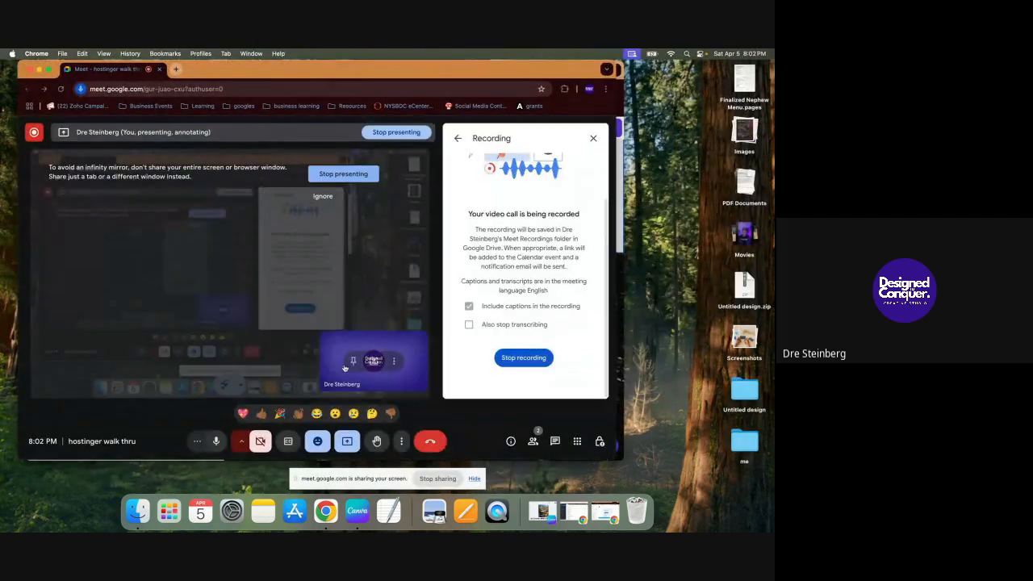
{"action": "key", "text": "ctrl+Up"}
{"action": "left_click", "coordinate": [481, 251]}
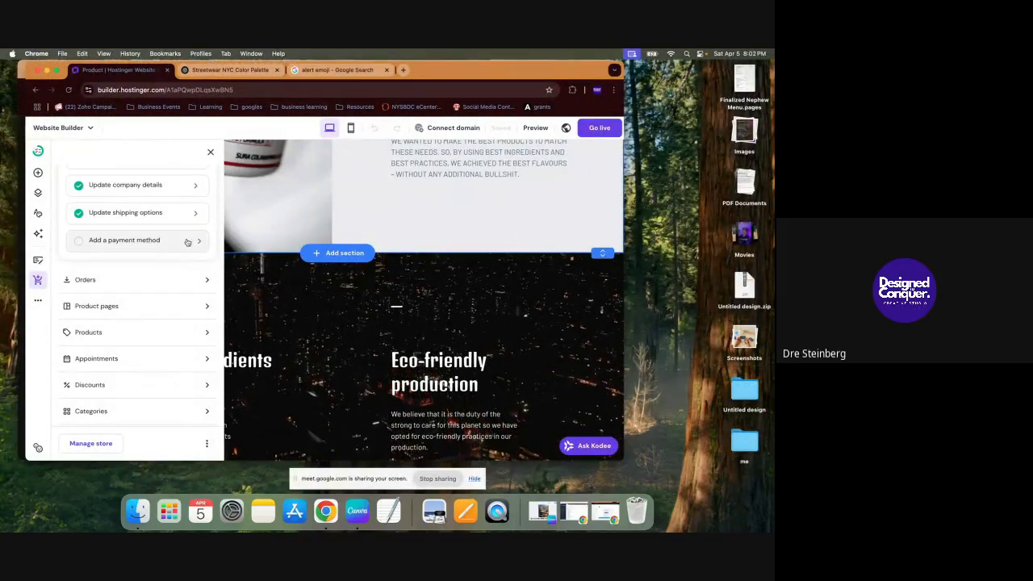
{"action": "scroll", "coordinate": [151, 307], "scroll_direction": "up", "scroll_amount": 1}
{"action": "scroll", "coordinate": [151, 307], "scroll_direction": "up", "scroll_amount": 3}
{"action": "key", "text": "ctrl+Up"}
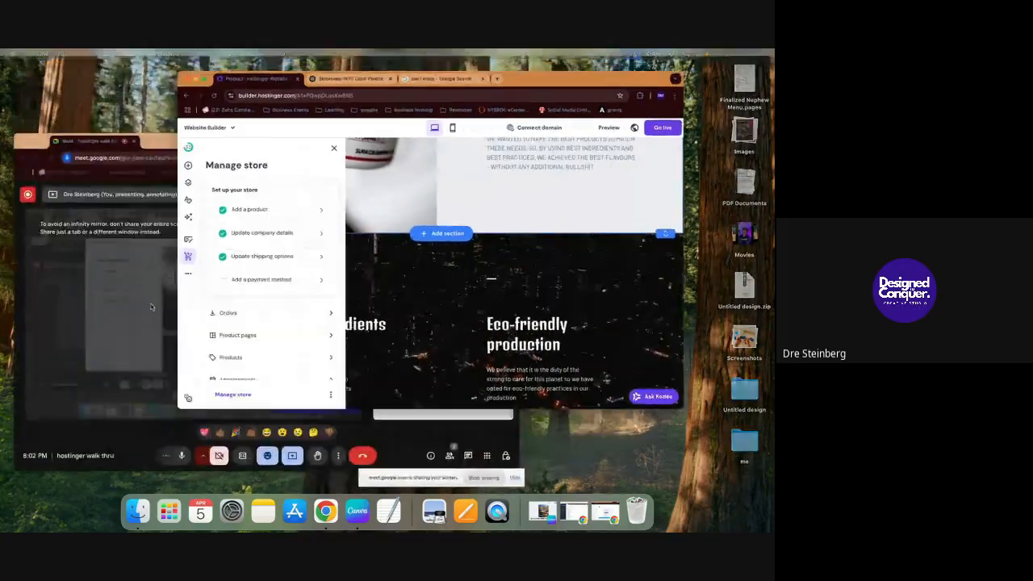
{"action": "left_click", "coordinate": [421, 292]}
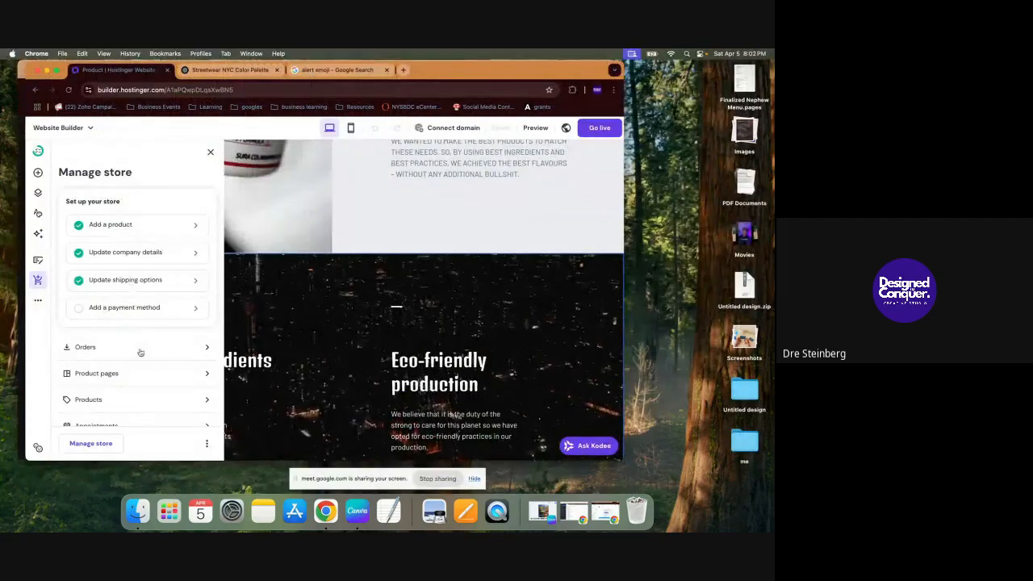
Step: Open the store's product list and start a new appointment-type product titled "Drip Check"
{"action": "scroll", "coordinate": [136, 363], "scroll_direction": "down", "scroll_amount": 4}
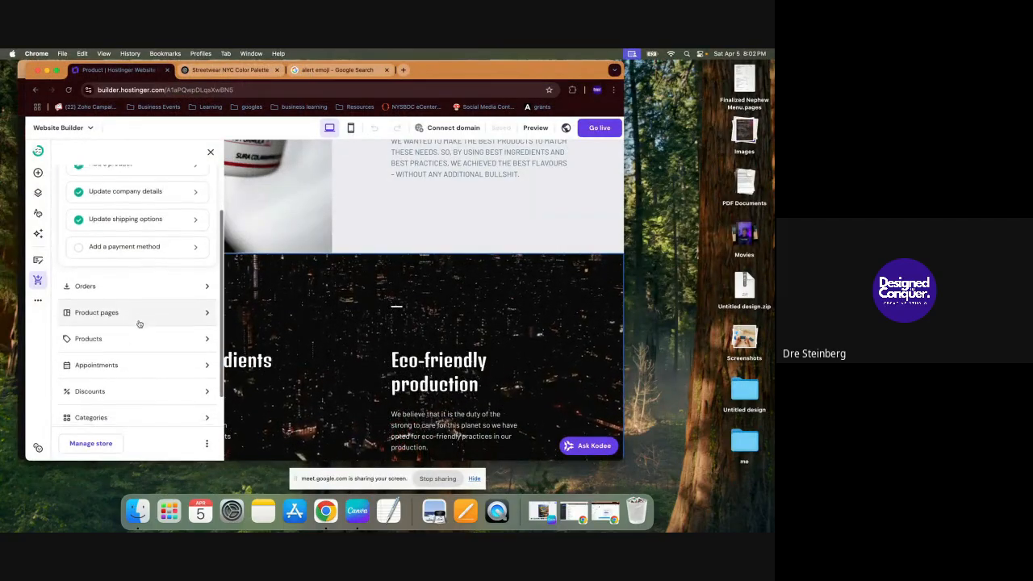
{"action": "left_click", "coordinate": [151, 328]}
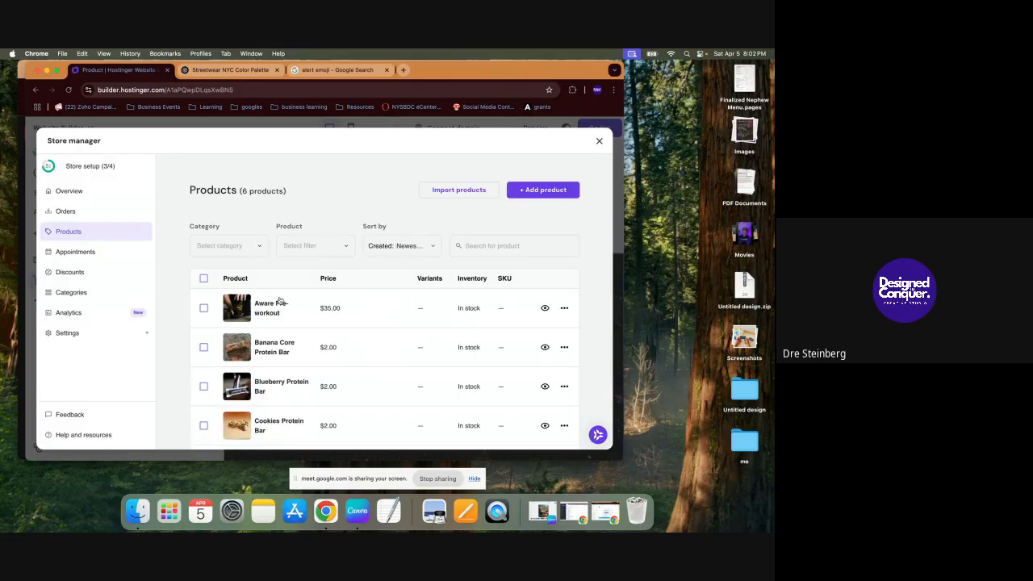
{"action": "scroll", "coordinate": [452, 293], "scroll_direction": "down", "scroll_amount": 5}
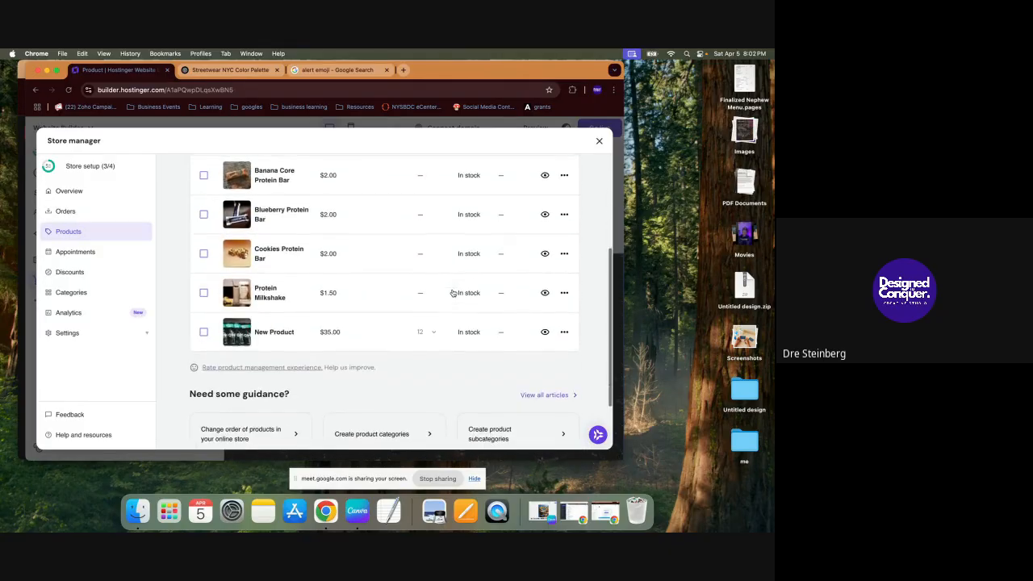
{"action": "scroll", "coordinate": [452, 292], "scroll_direction": "up", "scroll_amount": 5}
{"action": "left_click", "coordinate": [545, 191]}
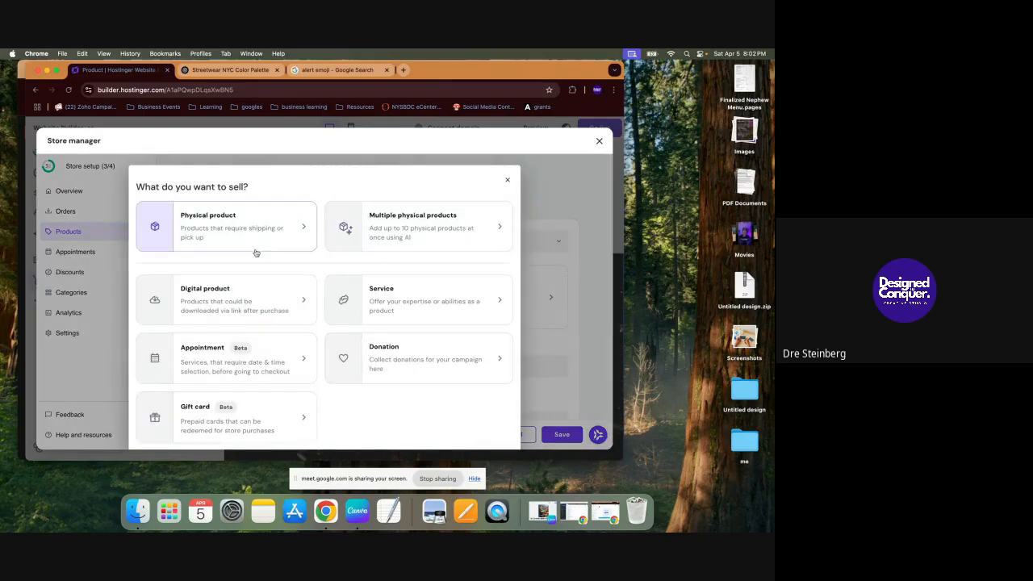
{"action": "left_click", "coordinate": [245, 347]}
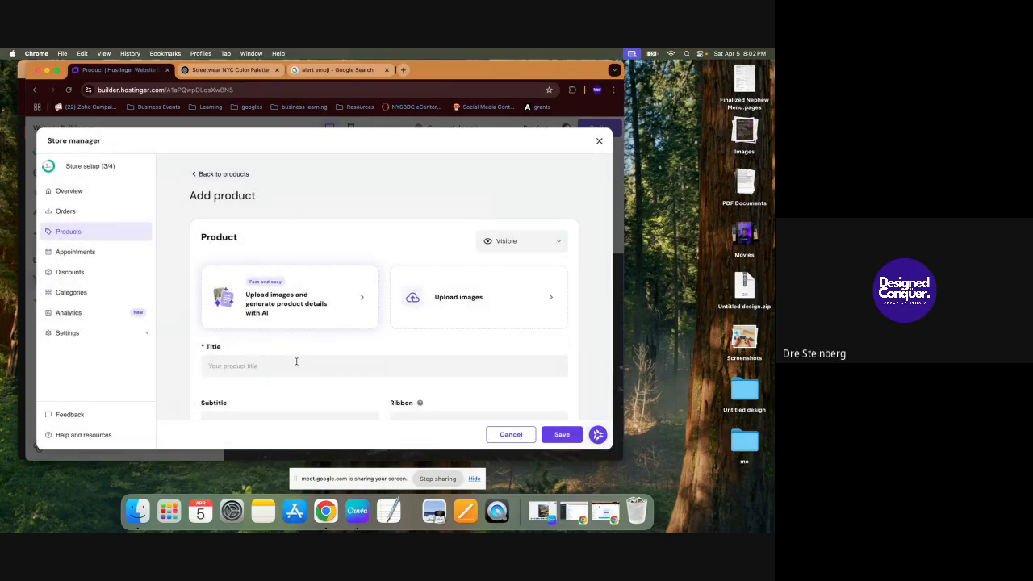
{"action": "type", "text": "Fashio"}
{"action": "key", "text": "super+a"}
{"action": "type", "text": "De"}
{"action": "type", "text": "ip Check"}
Step: Generate the Drip Check product description with AI Writer from the prompt "i do fashion consulting"
{"action": "scroll", "coordinate": [232, 270], "scroll_direction": "down", "scroll_amount": 5}
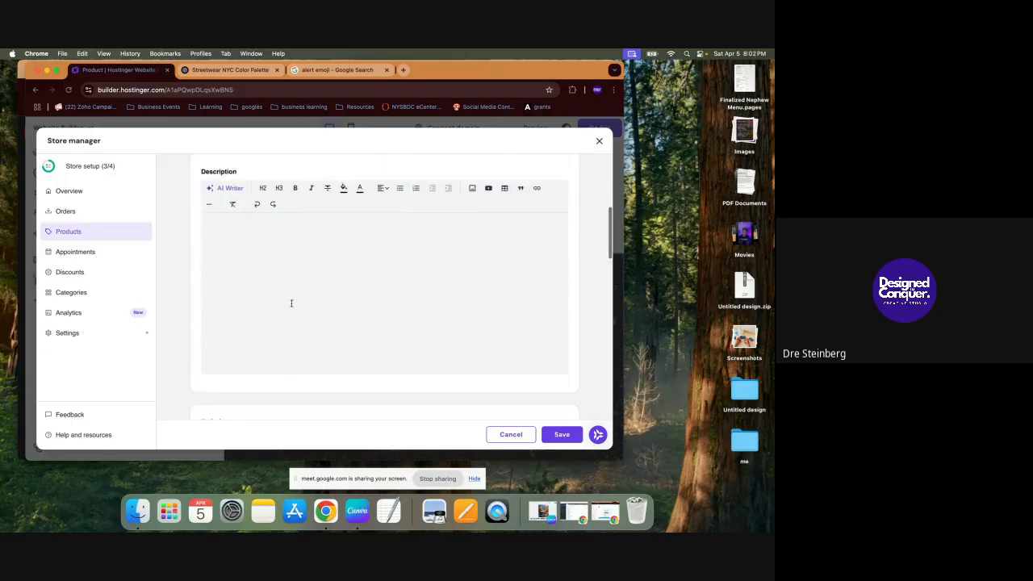
{"action": "scroll", "coordinate": [233, 271], "scroll_direction": "up", "scroll_amount": 1}
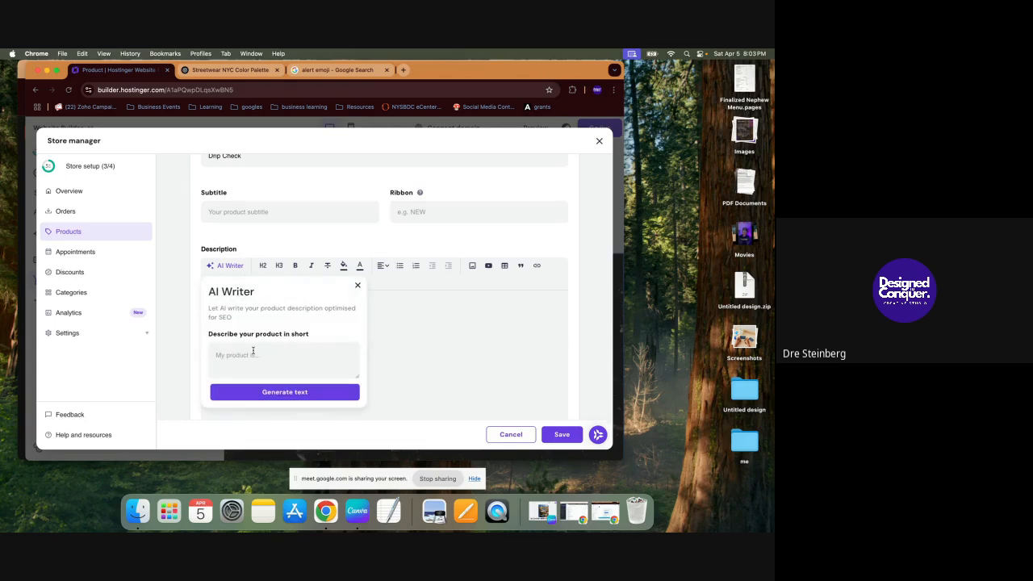
{"action": "type", "text": "i do fashion consulting"}
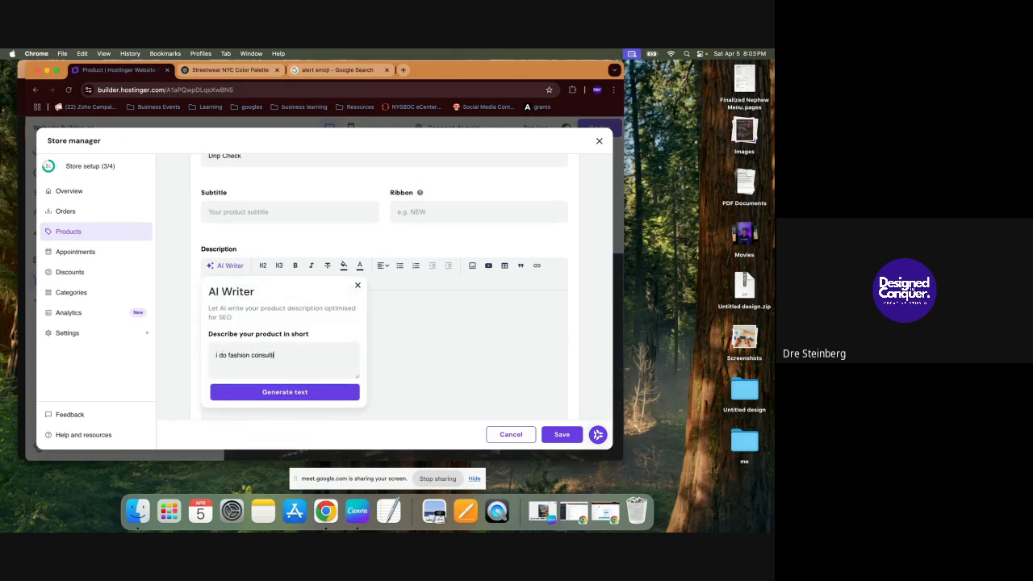
{"action": "left_click", "coordinate": [272, 391]}
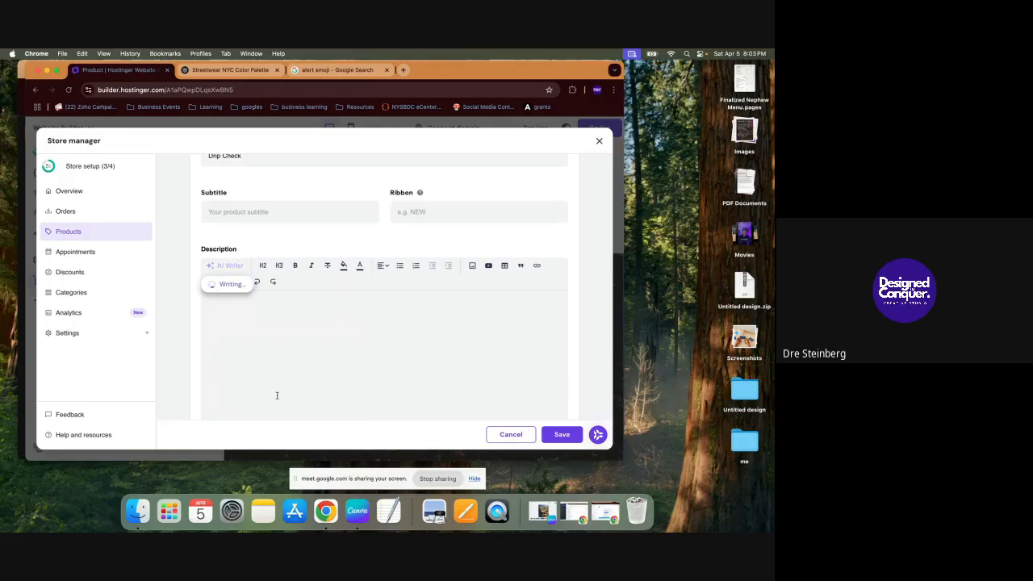
Step: Set the price of the Drip Check appointment to $24
{"action": "scroll", "coordinate": [267, 371], "scroll_direction": "down", "scroll_amount": 10}
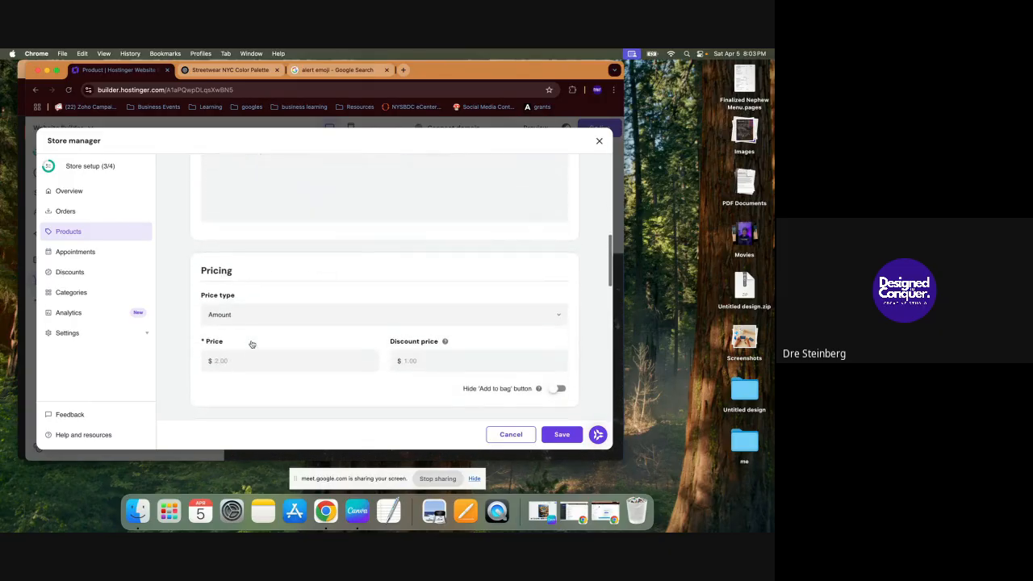
{"action": "left_click", "coordinate": [251, 345]}
{"action": "type", "text": "24"}
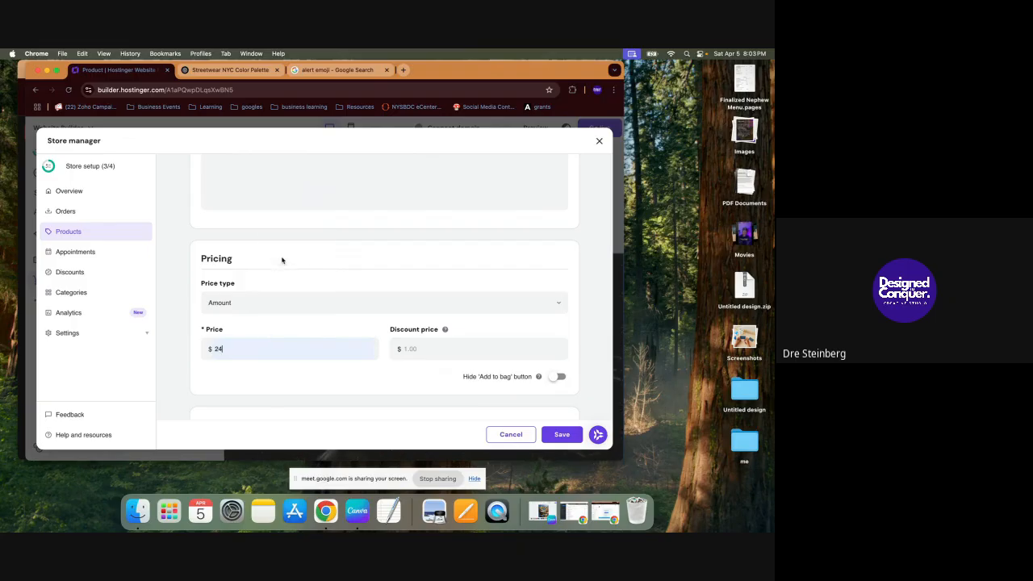
{"action": "scroll", "coordinate": [247, 387], "scroll_direction": "down", "scroll_amount": 5}
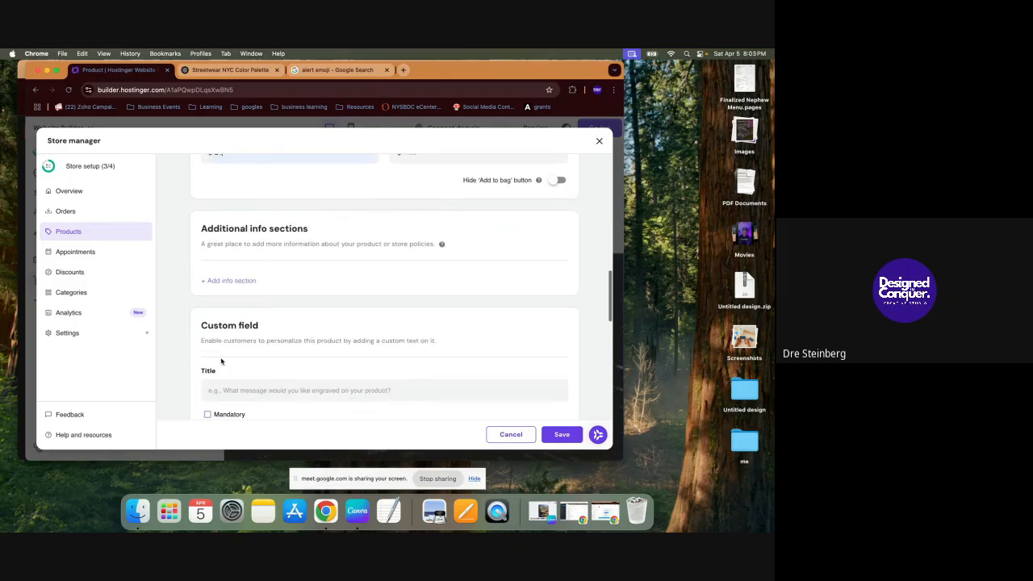
{"action": "scroll", "coordinate": [275, 310], "scroll_direction": "down", "scroll_amount": 3}
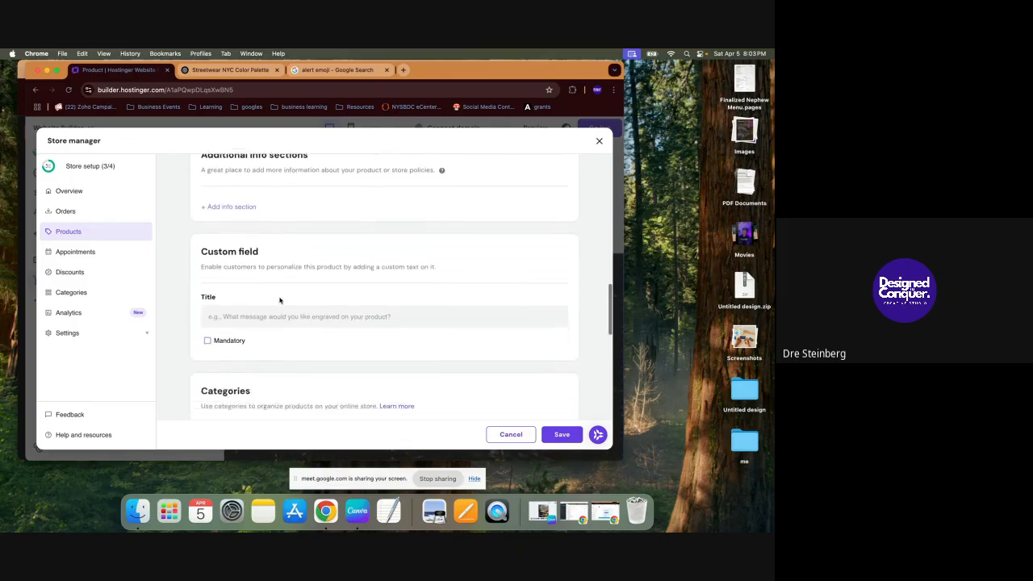
{"action": "scroll", "coordinate": [280, 300], "scroll_direction": "down", "scroll_amount": 5}
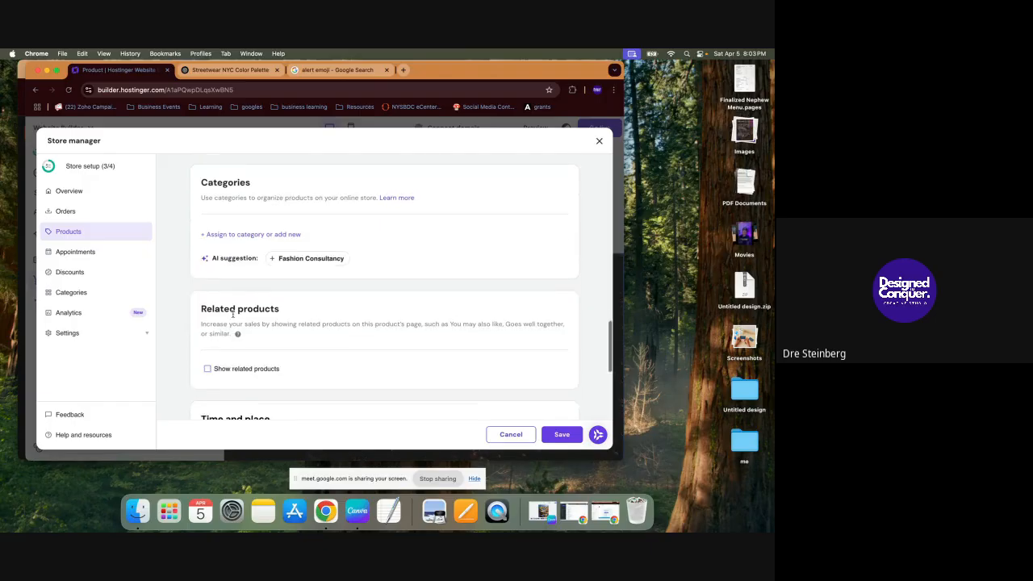
{"action": "scroll", "coordinate": [232, 315], "scroll_direction": "down", "scroll_amount": 5}
{"action": "left_click", "coordinate": [255, 267]}
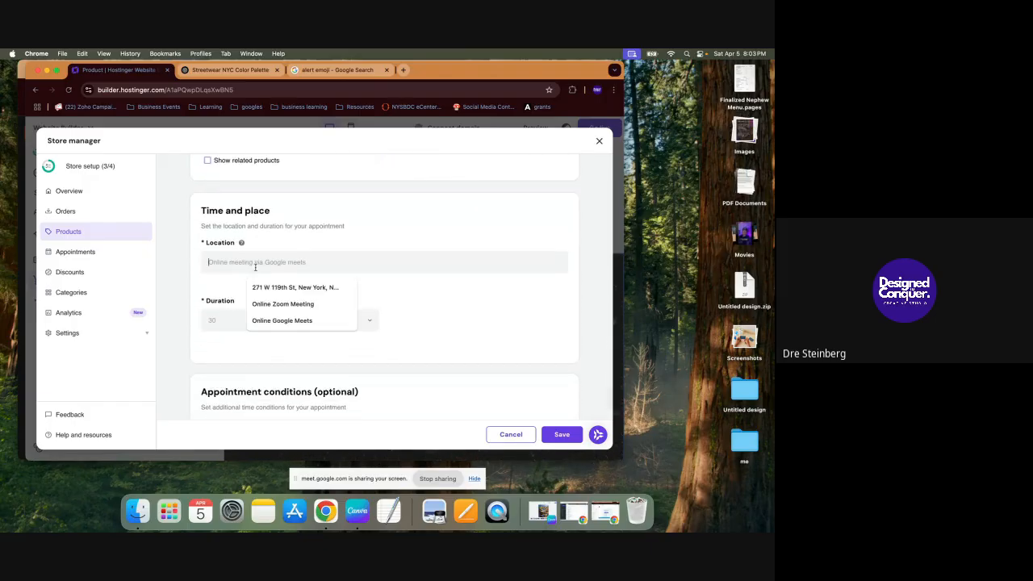
{"action": "left_click", "coordinate": [273, 287]}
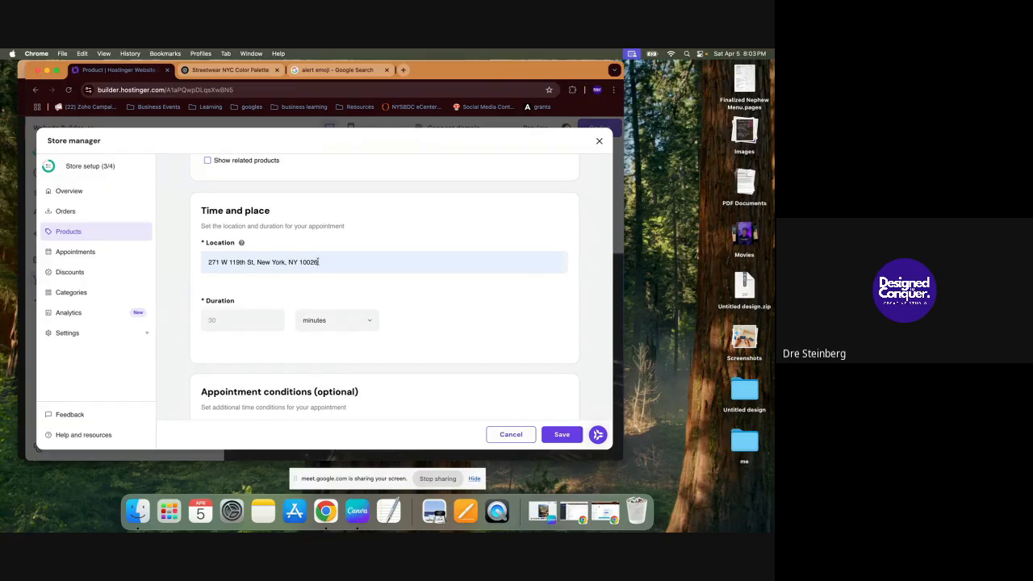
{"action": "left_click_drag", "start_coordinate": [320, 262], "coordinate": [200, 264]}
{"action": "key", "text": "BackSpace"}
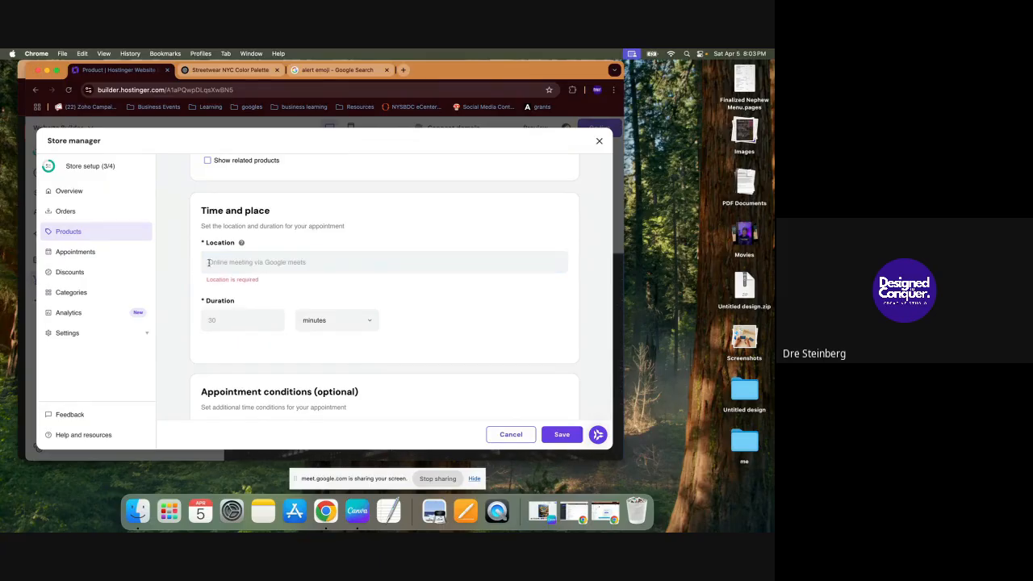
Step: Set the appointment location to Online Zoom Meeting and the duration to 60 minutes, and save the product
{"action": "left_click", "coordinate": [220, 262]}
{"action": "left_click", "coordinate": [285, 305]}
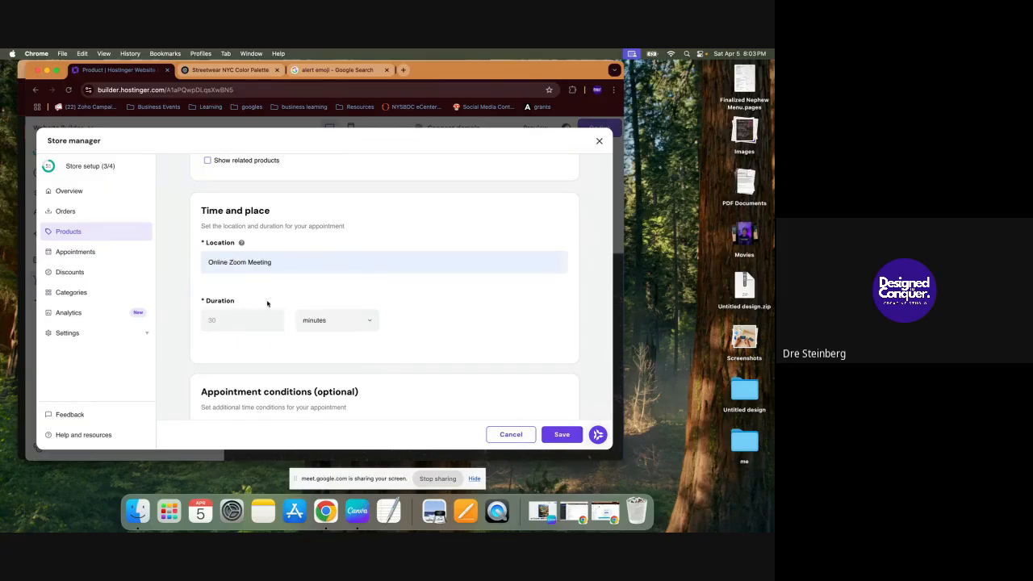
{"action": "scroll", "coordinate": [312, 305], "scroll_direction": "down", "scroll_amount": 5}
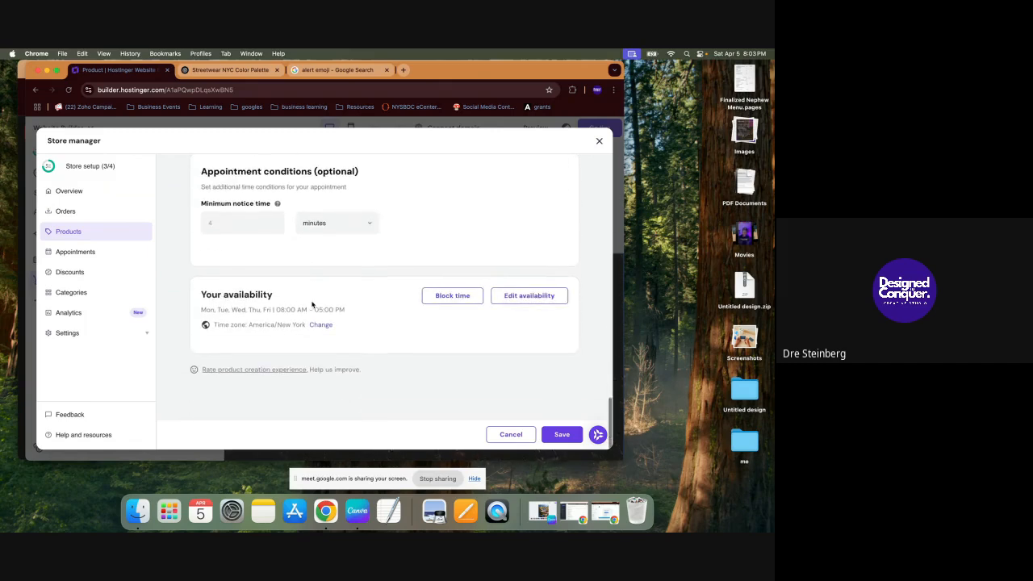
{"action": "left_click", "coordinate": [548, 430]}
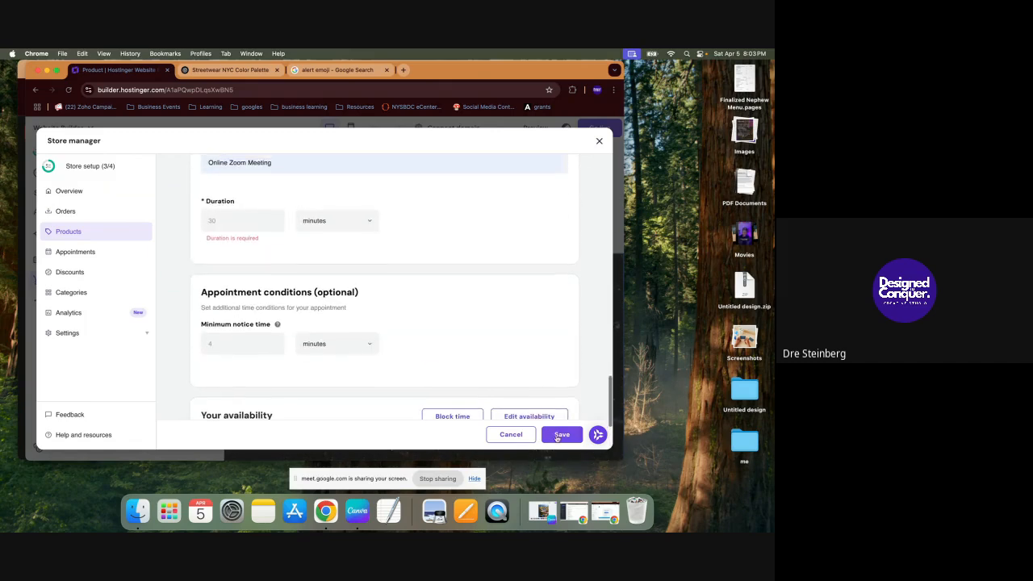
{"action": "left_click", "coordinate": [245, 218]}
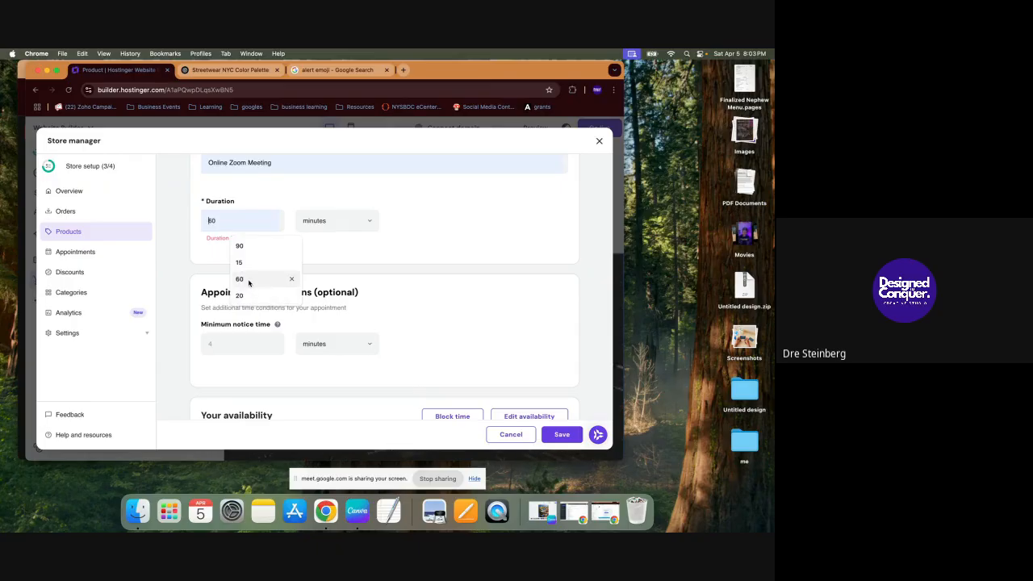
{"action": "left_click", "coordinate": [249, 281]}
{"action": "scroll", "coordinate": [525, 399], "scroll_direction": "down", "scroll_amount": 3}
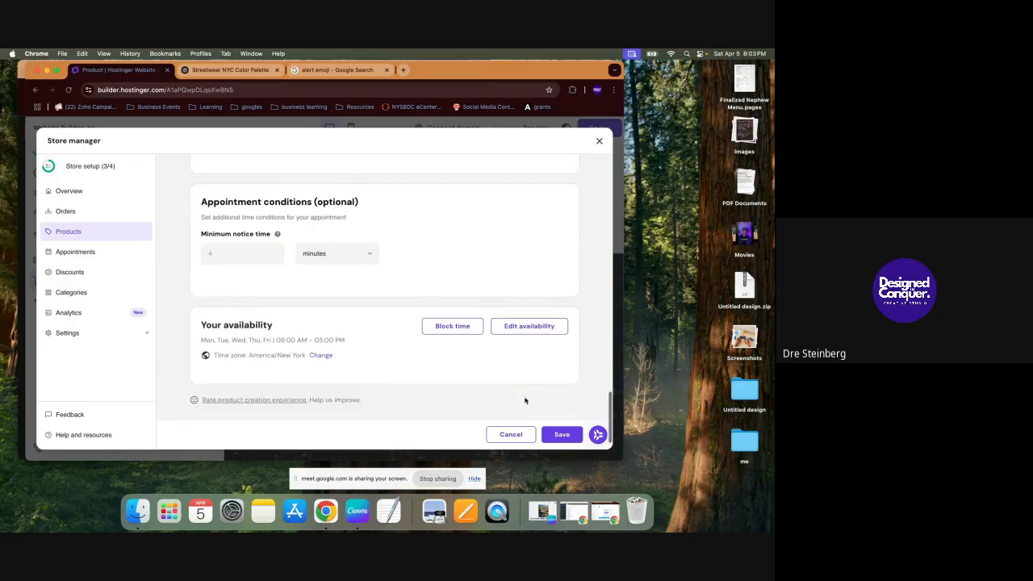
{"action": "left_click", "coordinate": [570, 435]}
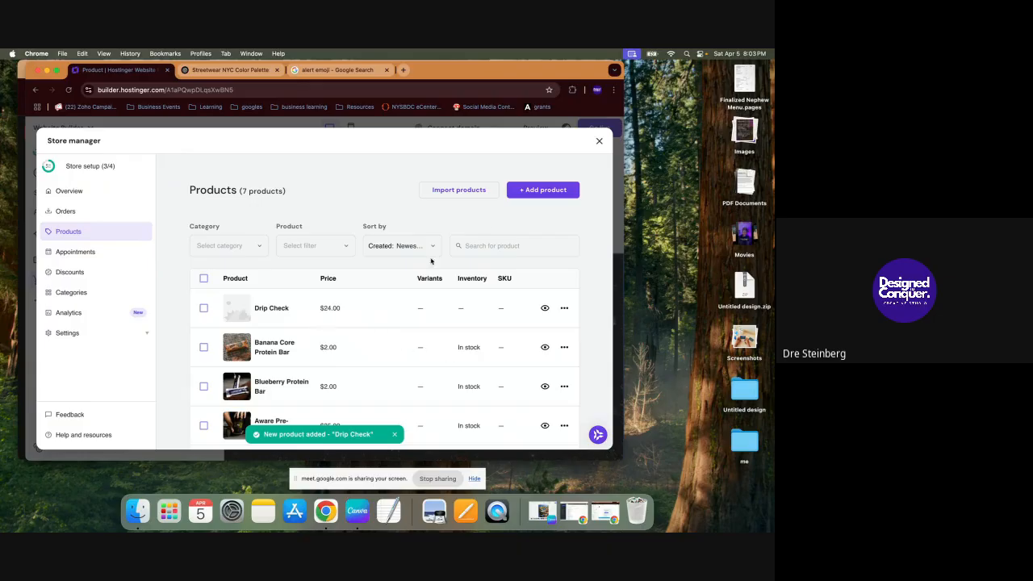
Step: Return to the page editor and link the button under "Eco-friendly production" to the Drip Check page
{"action": "left_click", "coordinate": [599, 142]}
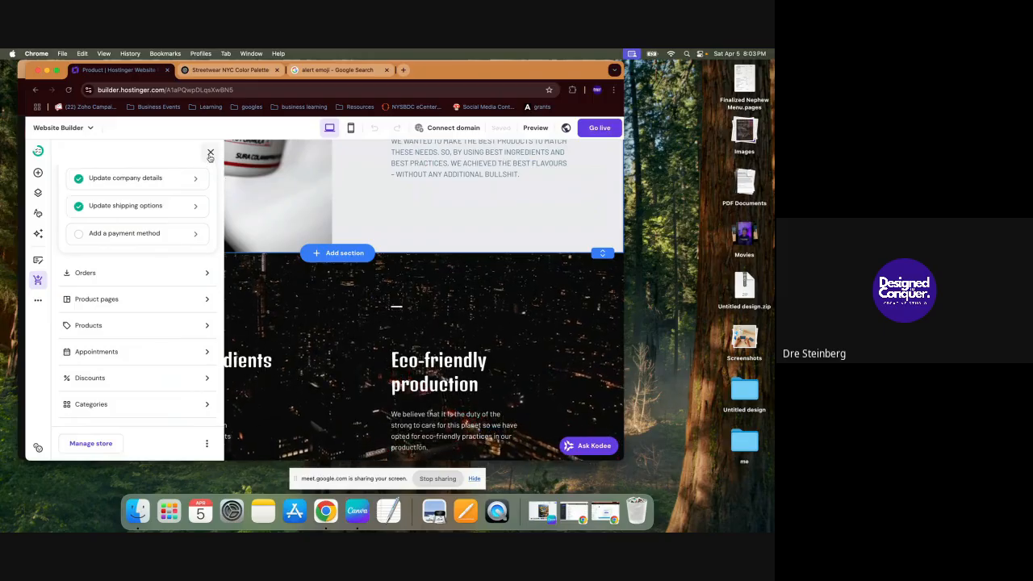
{"action": "left_click", "coordinate": [210, 153]}
{"action": "scroll", "coordinate": [394, 311], "scroll_direction": "down", "scroll_amount": 3}
{"action": "left_click", "coordinate": [435, 337]}
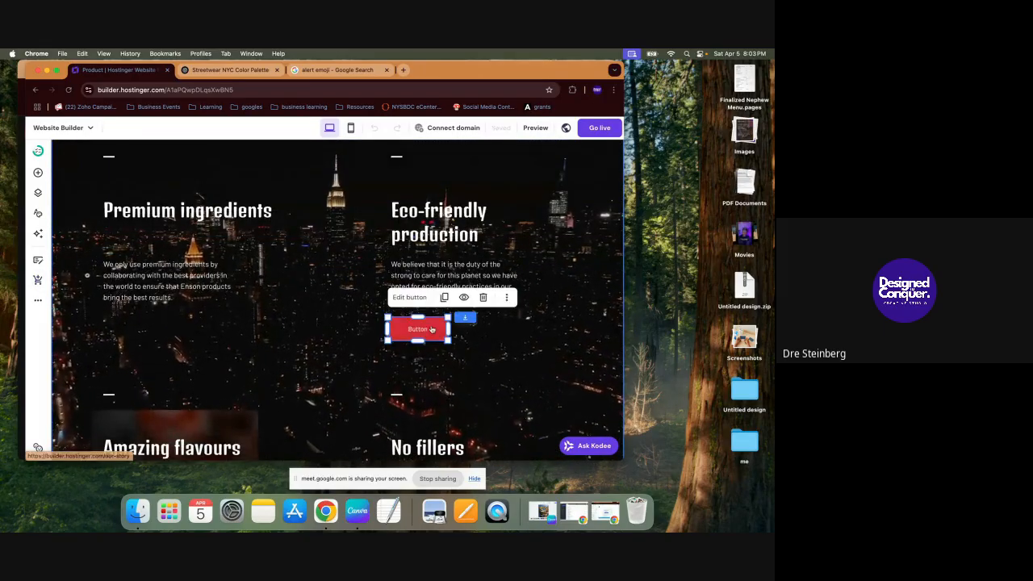
{"action": "left_click", "coordinate": [416, 297]}
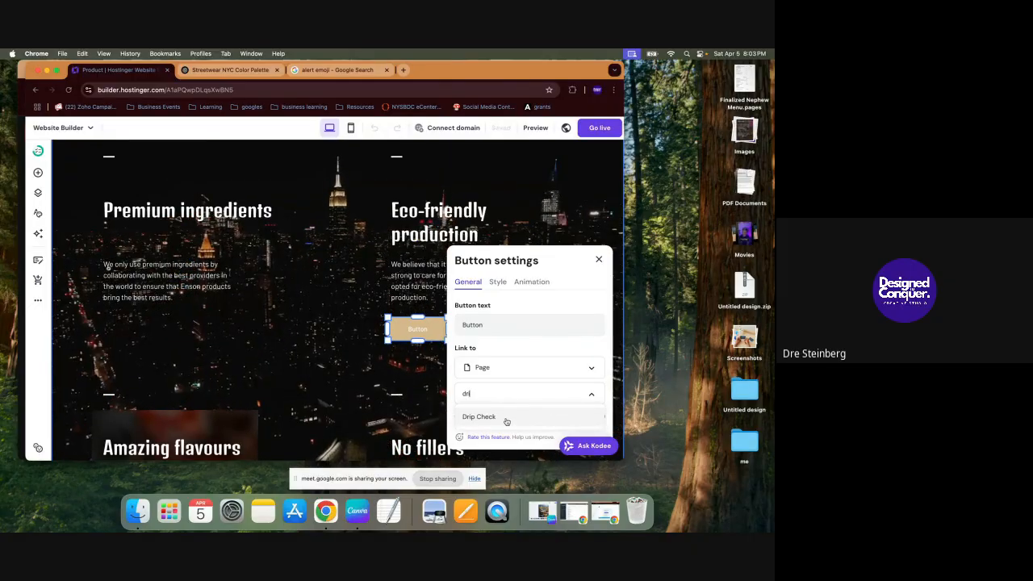
{"action": "left_click", "coordinate": [388, 359]}
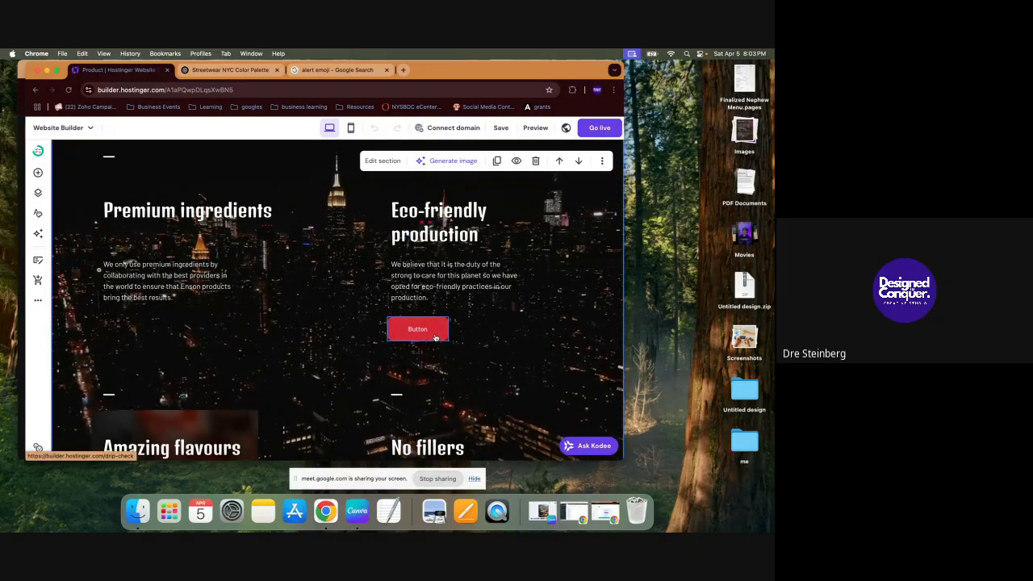
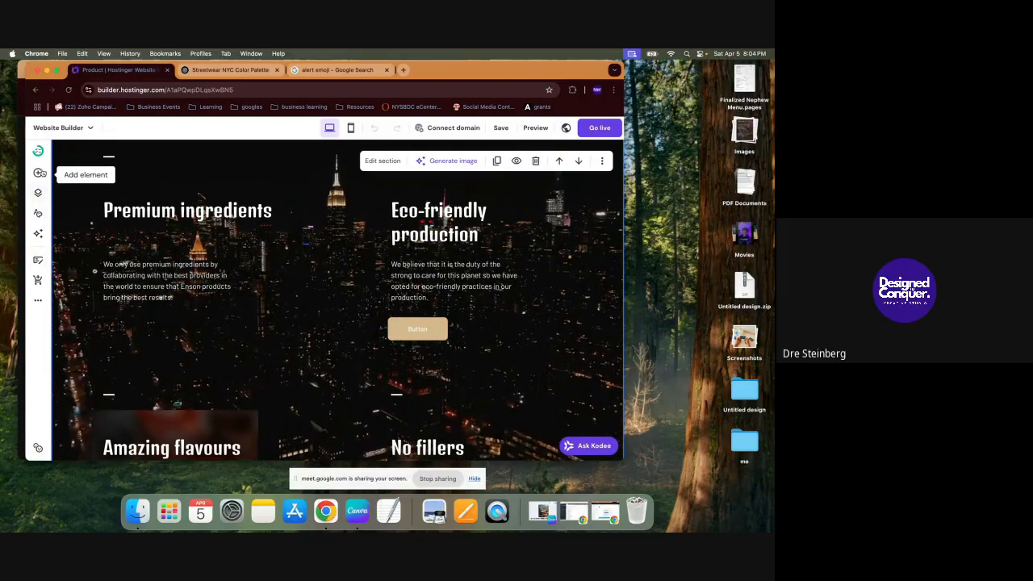
Step: Review the Product page in the desktop layout, switch to the mobile layout and examine its sections down to the email form
{"action": "scroll", "coordinate": [129, 331], "scroll_direction": "down", "scroll_amount": 5}
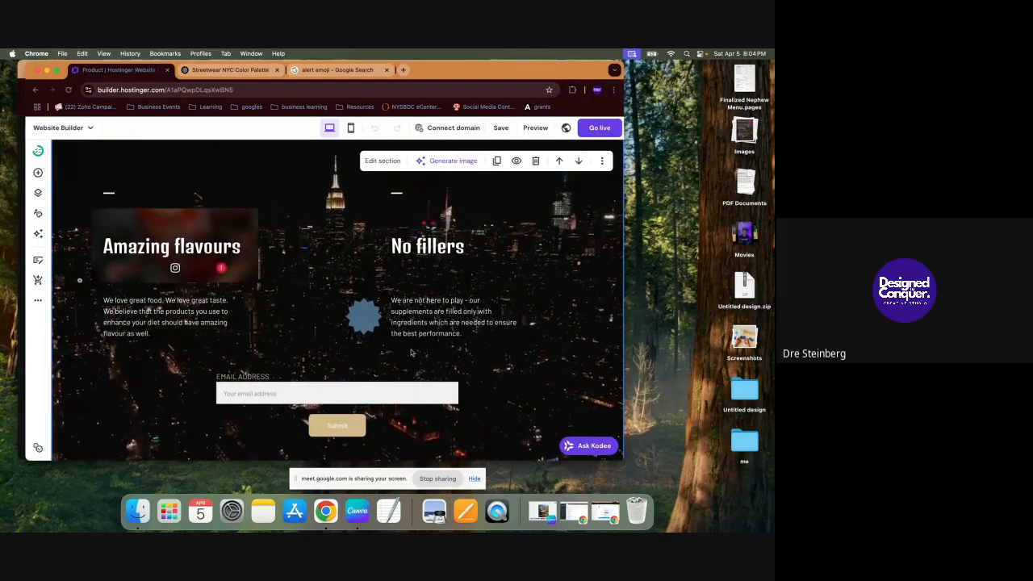
{"action": "scroll", "coordinate": [129, 420], "scroll_direction": "up", "scroll_amount": 15}
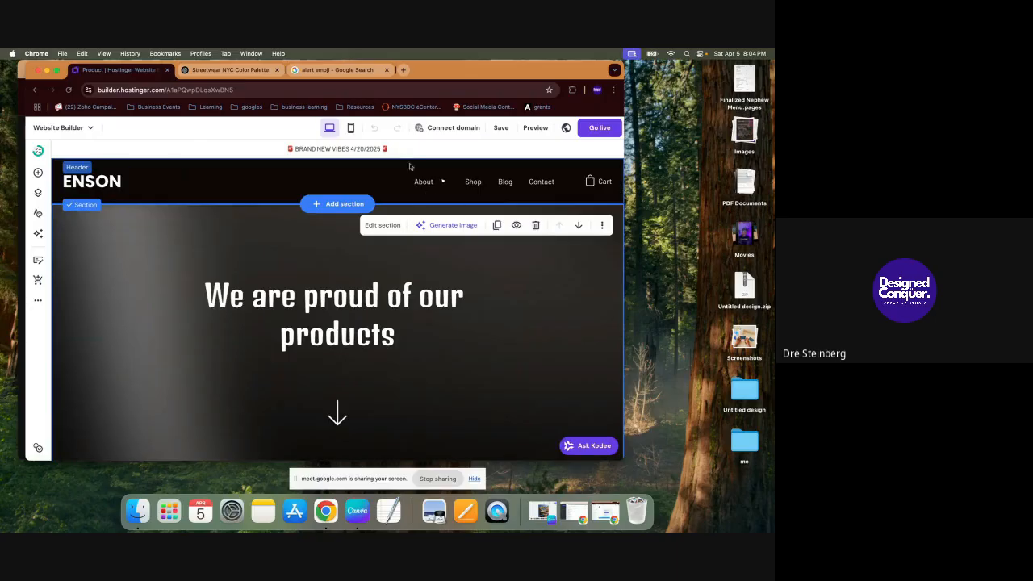
{"action": "left_click", "coordinate": [353, 129]}
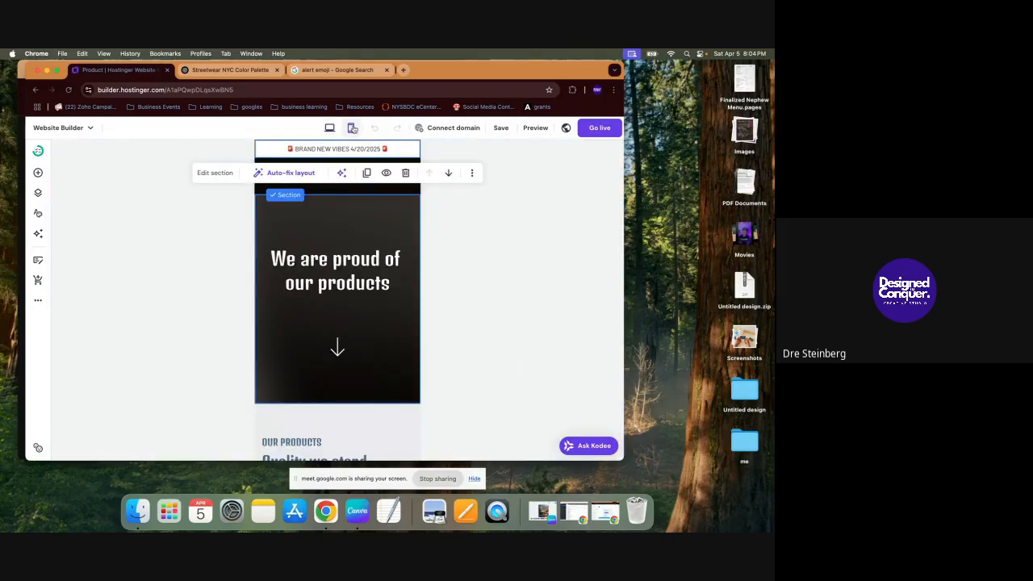
{"action": "scroll", "coordinate": [313, 313], "scroll_direction": "down", "scroll_amount": 1}
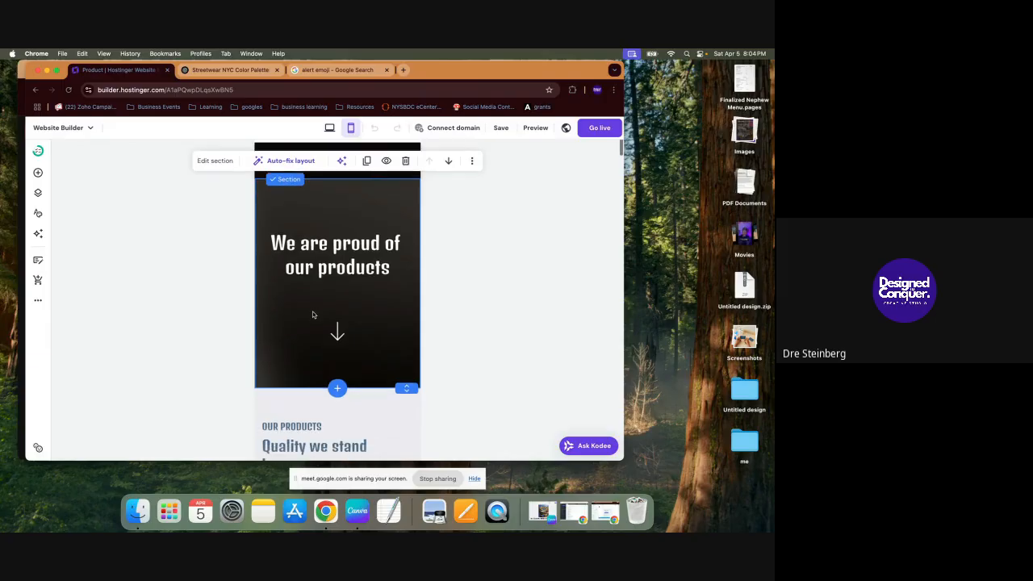
{"action": "scroll", "coordinate": [312, 315], "scroll_direction": "down", "scroll_amount": 3}
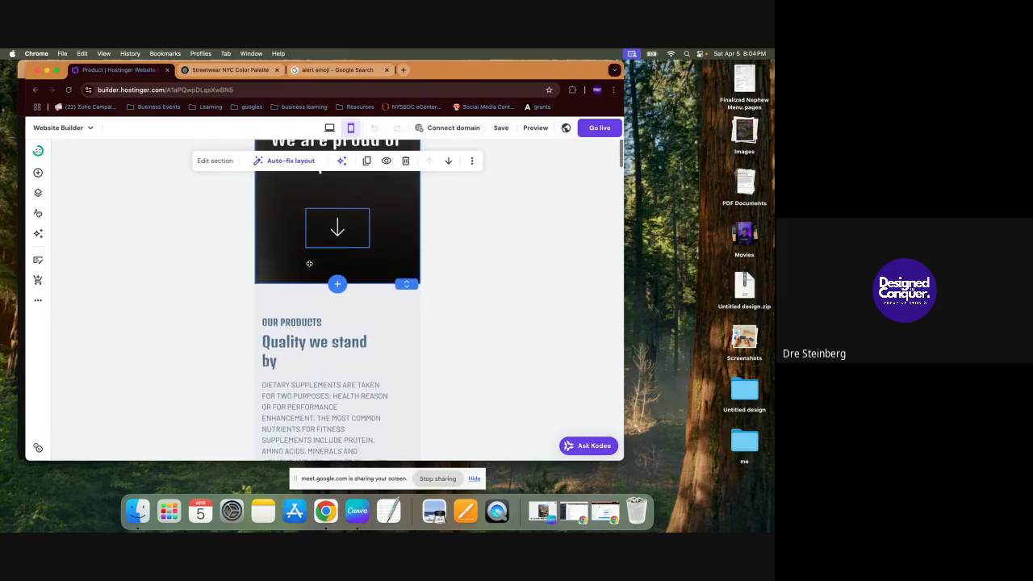
{"action": "scroll", "coordinate": [307, 273], "scroll_direction": "down", "scroll_amount": 9}
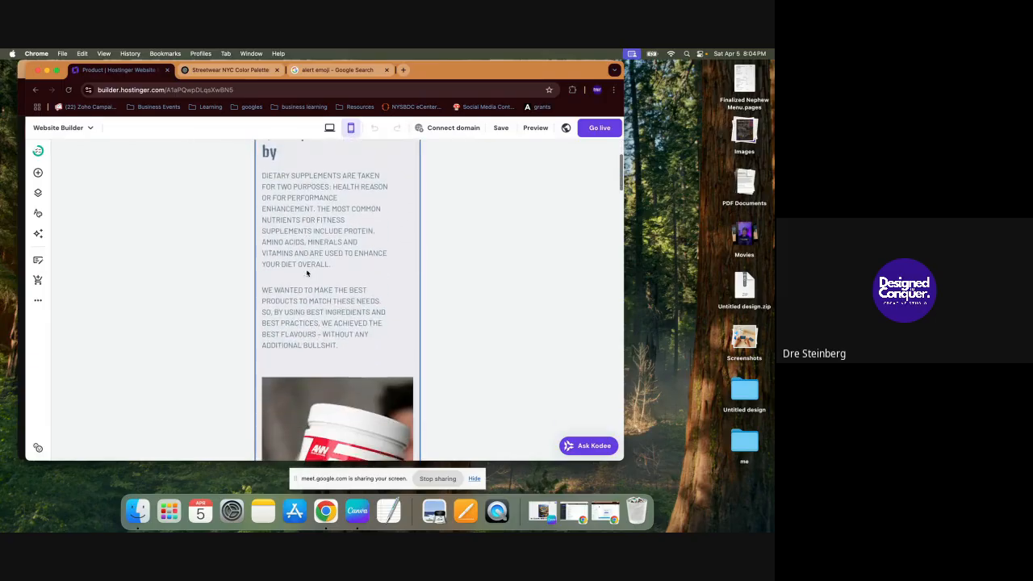
{"action": "scroll", "coordinate": [307, 271], "scroll_direction": "down", "scroll_amount": 10}
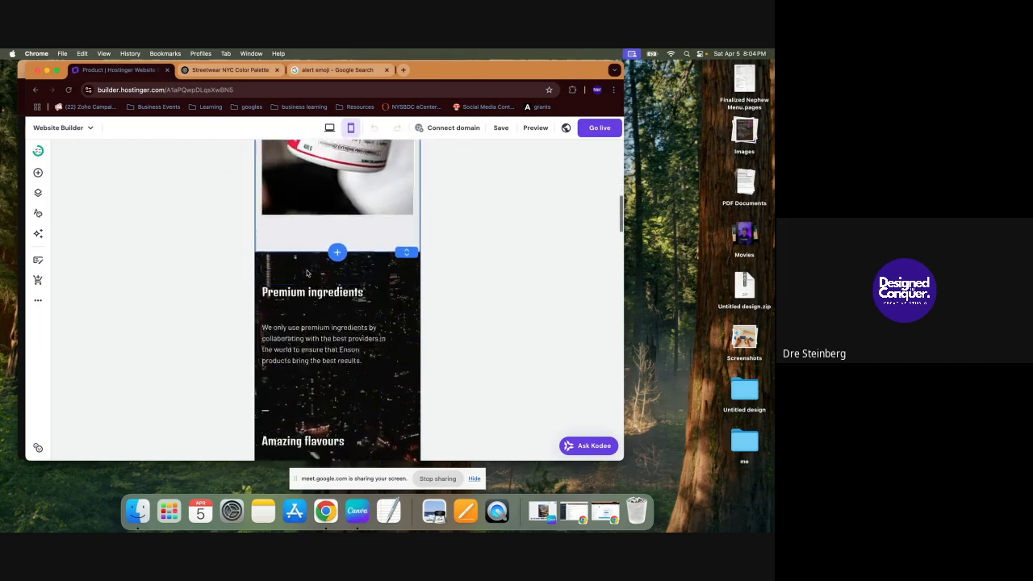
{"action": "scroll", "coordinate": [307, 271], "scroll_direction": "down", "scroll_amount": 5}
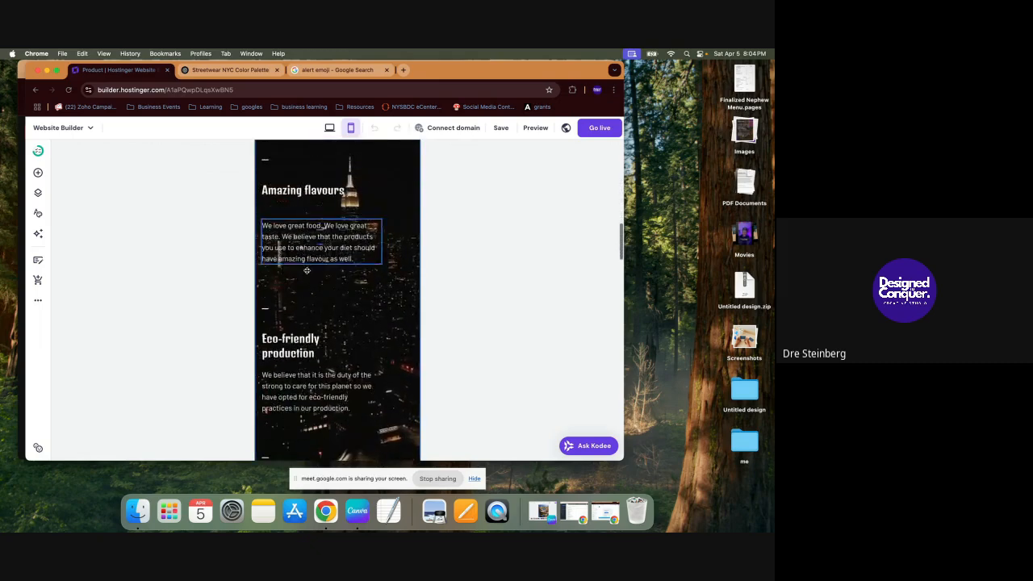
{"action": "scroll", "coordinate": [299, 274], "scroll_direction": "down", "scroll_amount": 3}
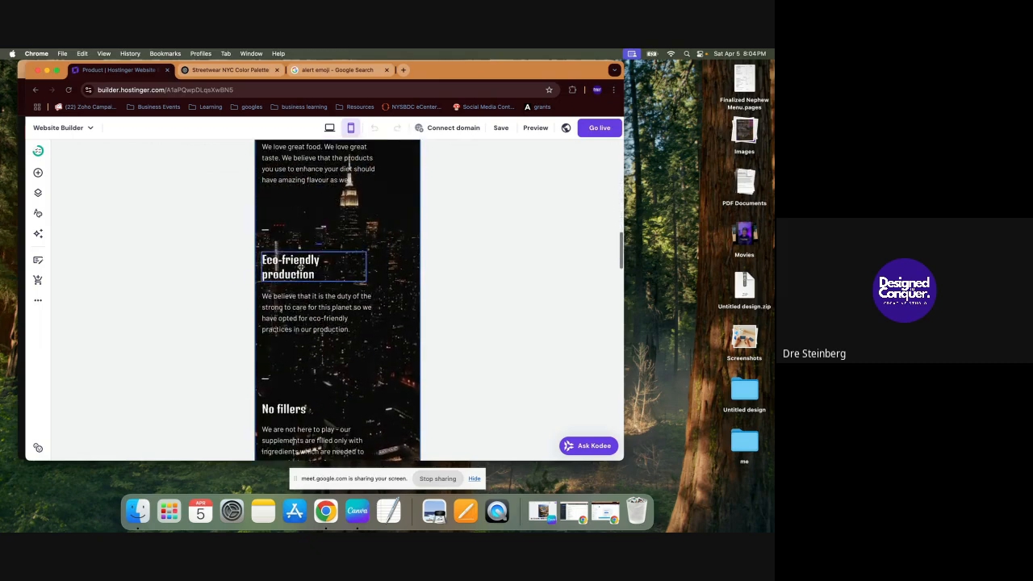
{"action": "scroll", "coordinate": [307, 331], "scroll_direction": "down", "scroll_amount": 3}
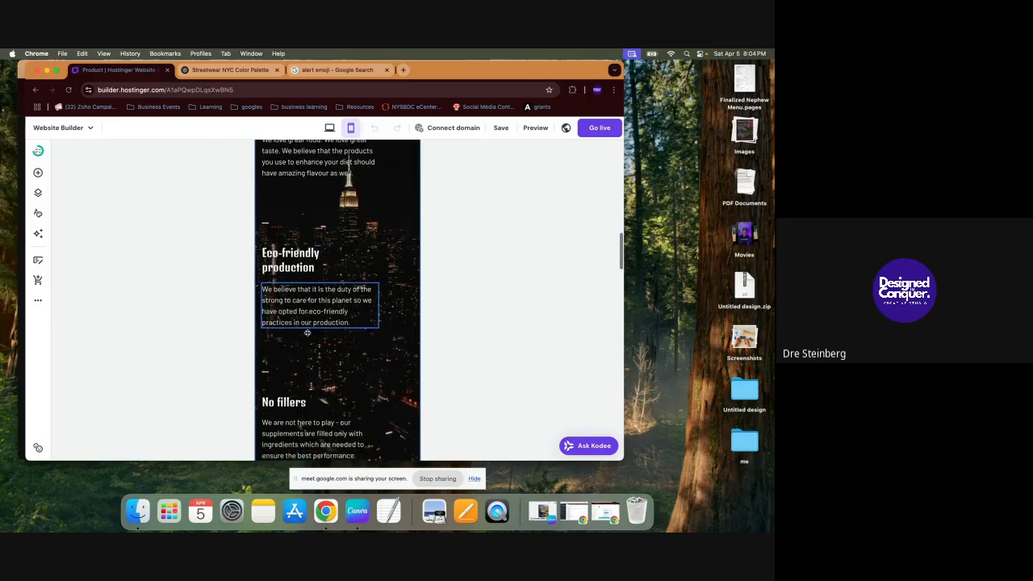
{"action": "scroll", "coordinate": [307, 333], "scroll_direction": "down", "scroll_amount": 10}
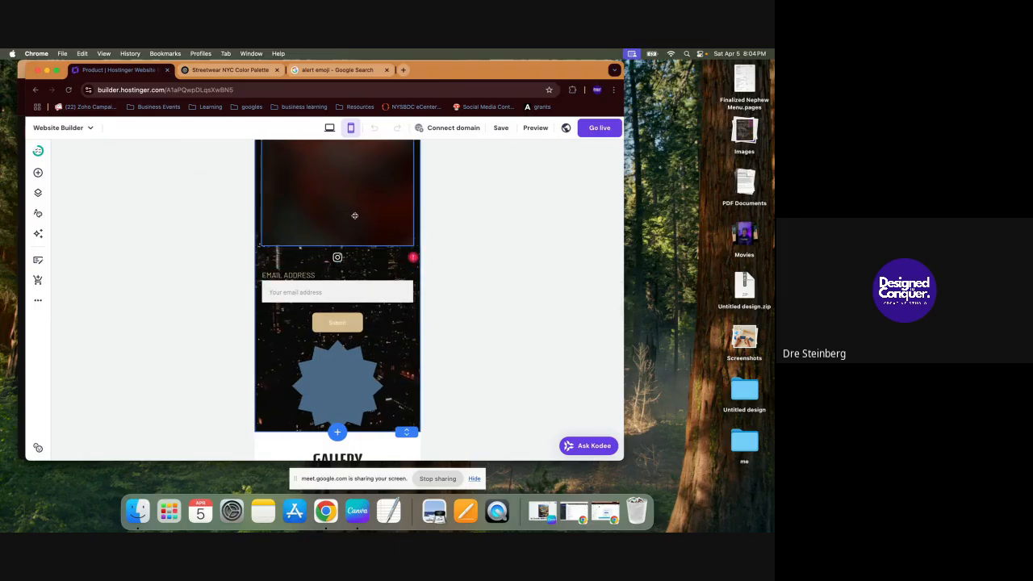
{"action": "scroll", "coordinate": [363, 302], "scroll_direction": "up", "scroll_amount": 4}
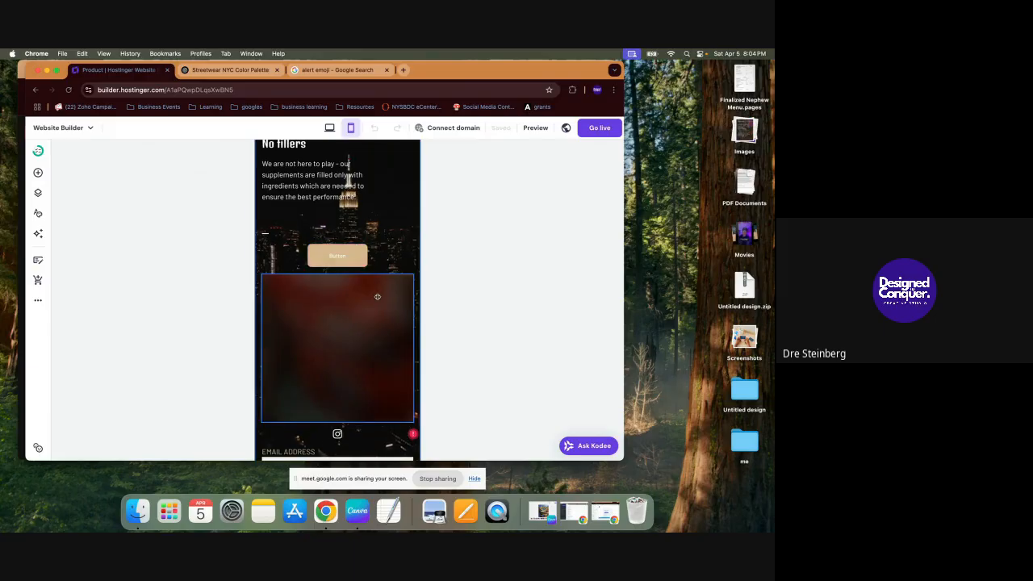
Step: Move the blurred red image up to the "No fillers" heading and reduce its height to a narrow strip
{"action": "left_click", "coordinate": [377, 296]}
{"action": "scroll", "coordinate": [368, 388], "scroll_direction": "up", "scroll_amount": 2}
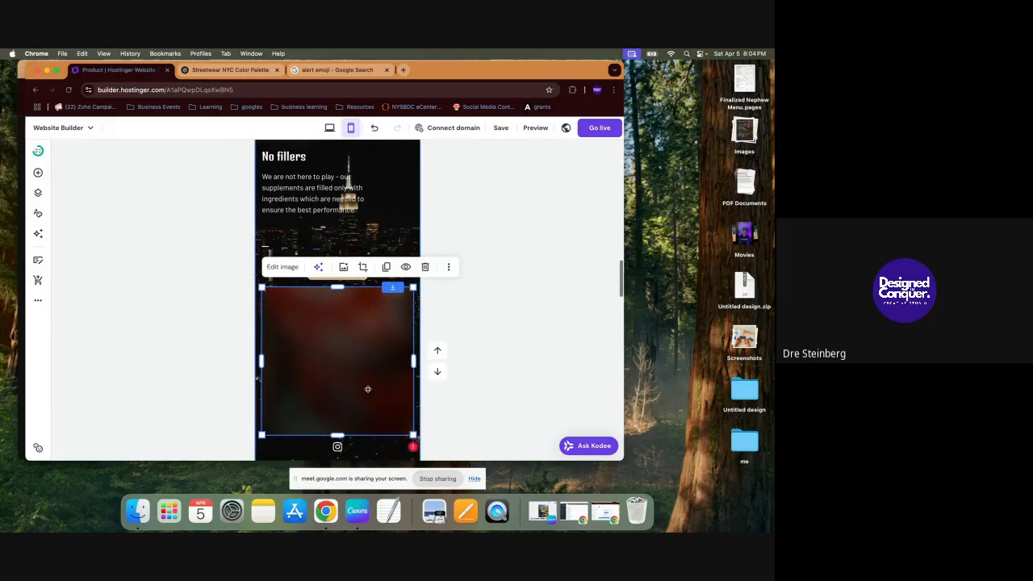
{"action": "left_click_drag", "start_coordinate": [357, 448], "coordinate": [345, 222]}
{"action": "scroll", "coordinate": [344, 224], "scroll_direction": "up", "scroll_amount": 5}
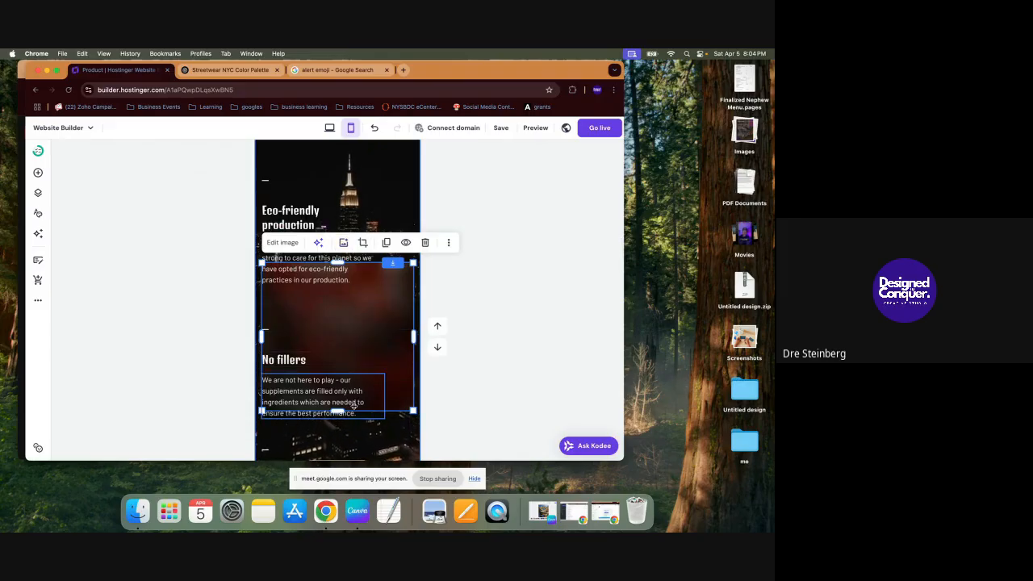
{"action": "left_click_drag", "start_coordinate": [407, 410], "coordinate": [415, 361]}
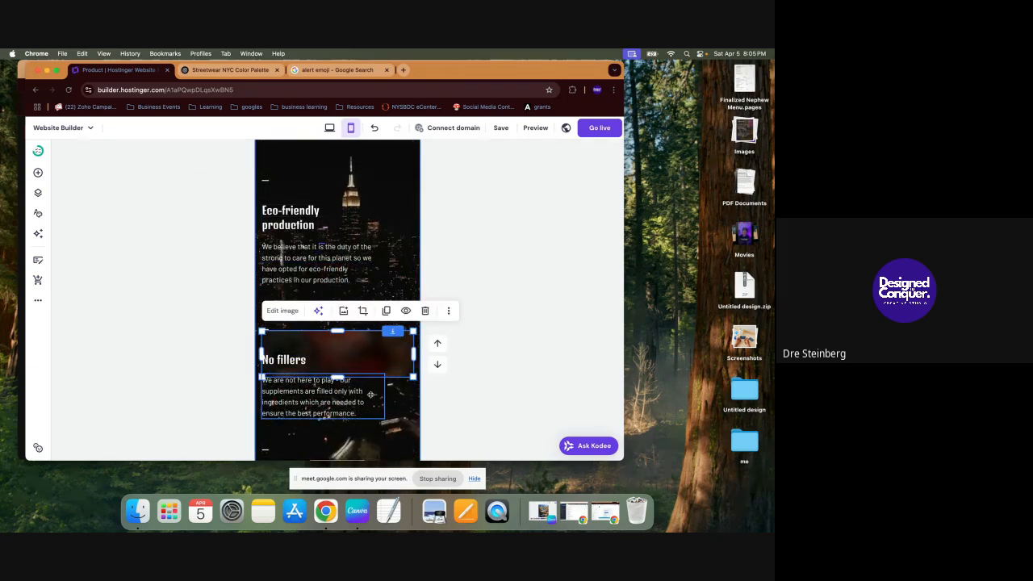
Step: Move the mobile layout's button beside the "Eco-friendly production" heading, compare with the desktop layout, and align it with the section's right margin
{"action": "left_click_drag", "start_coordinate": [370, 394], "coordinate": [363, 173]}
{"action": "scroll", "coordinate": [374, 177], "scroll_direction": "up", "scroll_amount": 2}
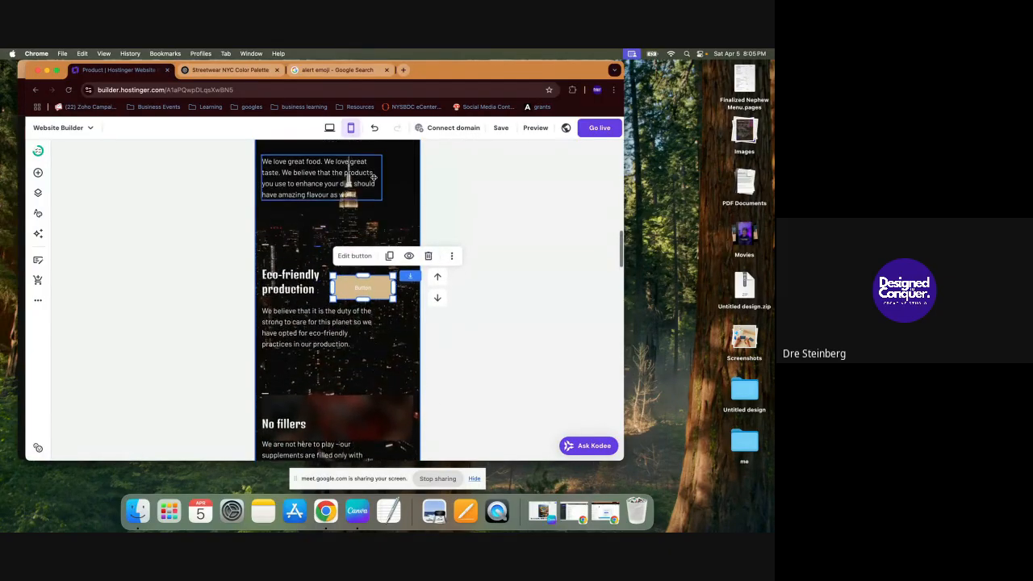
{"action": "left_click", "coordinate": [329, 128]}
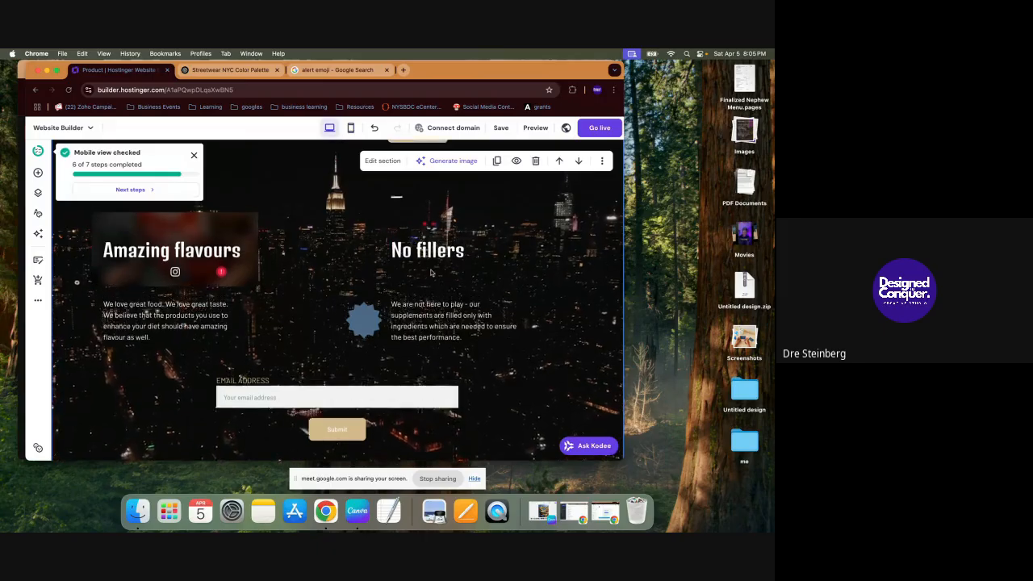
{"action": "scroll", "coordinate": [431, 273], "scroll_direction": "up", "scroll_amount": 3}
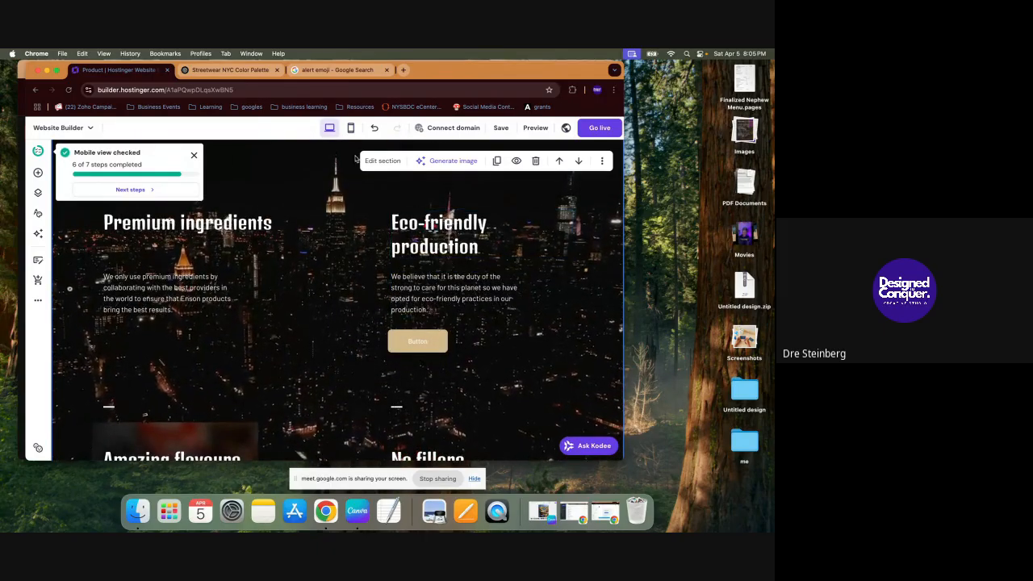
{"action": "left_click", "coordinate": [351, 128]}
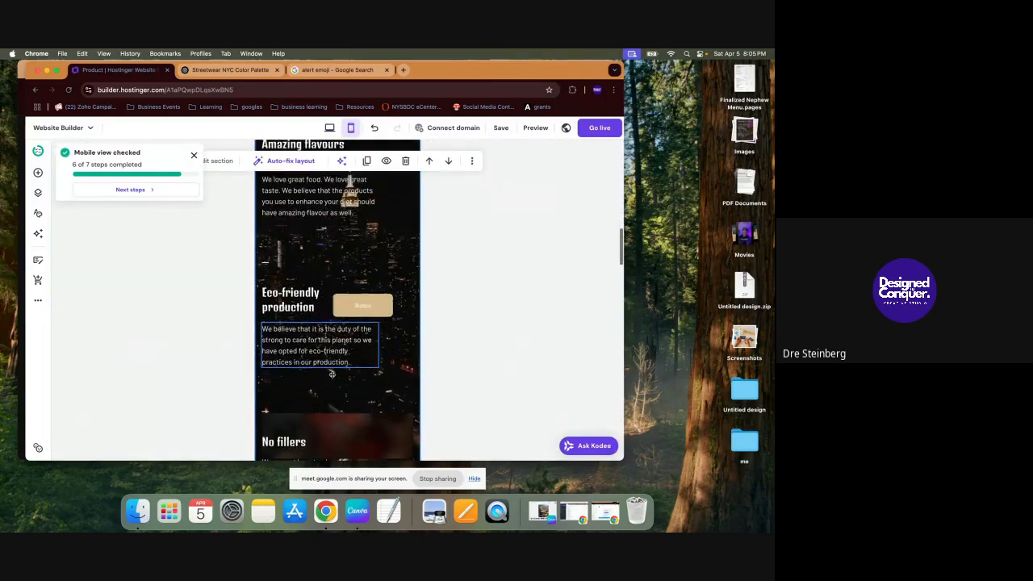
{"action": "left_click", "coordinate": [368, 300]}
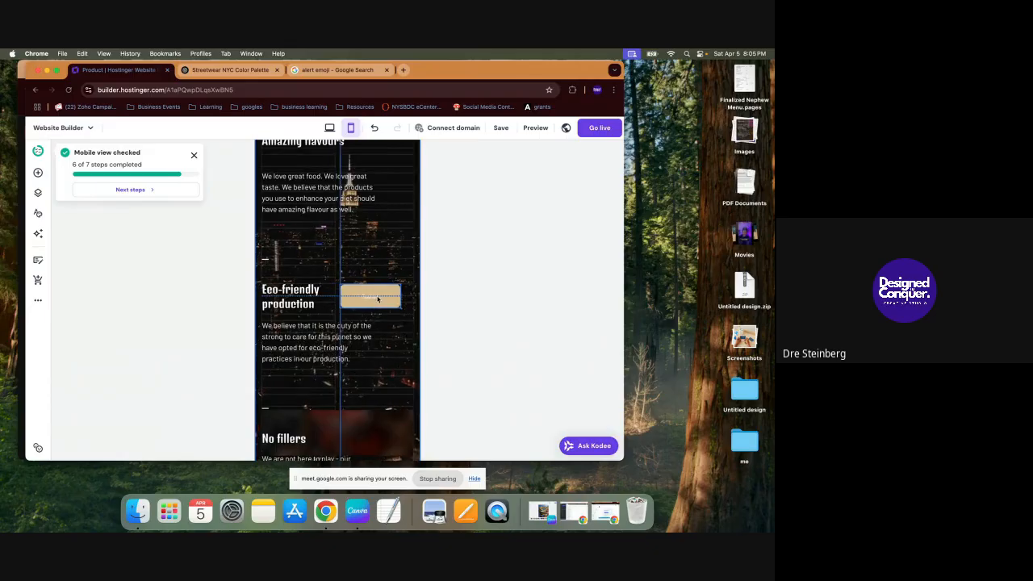
{"action": "left_click_drag", "start_coordinate": [378, 300], "coordinate": [387, 300]}
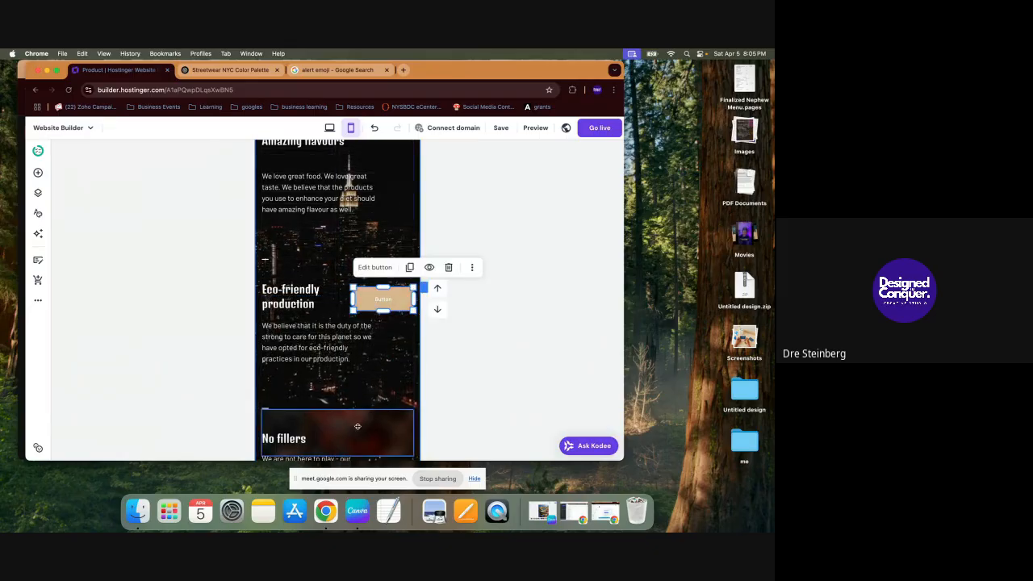
Step: Move the blurred red image strip up behind the "Amazing flavours" heading in the mobile layout
{"action": "scroll", "coordinate": [357, 433], "scroll_direction": "down", "scroll_amount": 5}
{"action": "scroll", "coordinate": [357, 433], "scroll_direction": "up", "scroll_amount": 10}
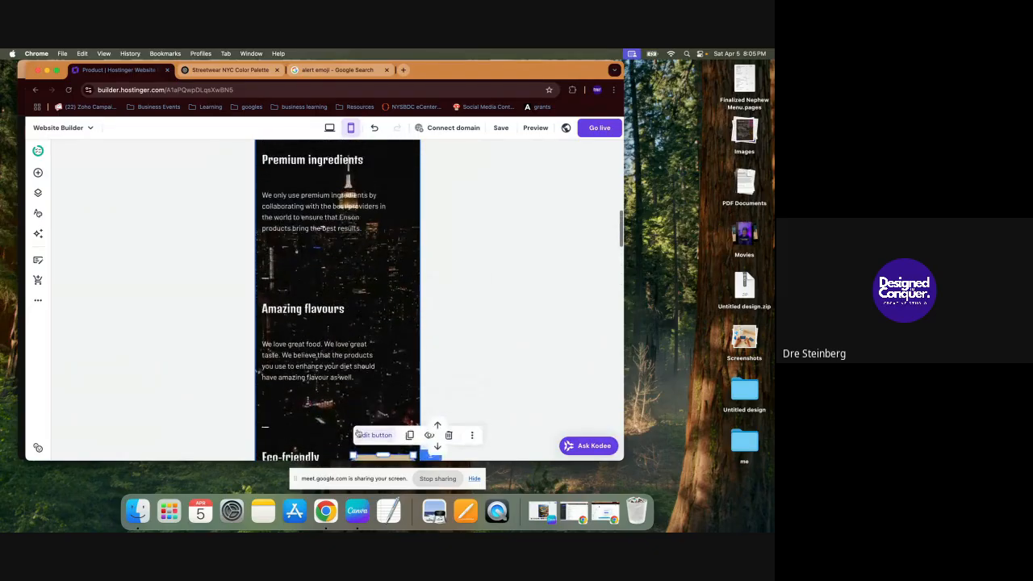
{"action": "scroll", "coordinate": [363, 436], "scroll_direction": "down", "scroll_amount": 4}
{"action": "scroll", "coordinate": [367, 437], "scroll_direction": "down", "scroll_amount": 1}
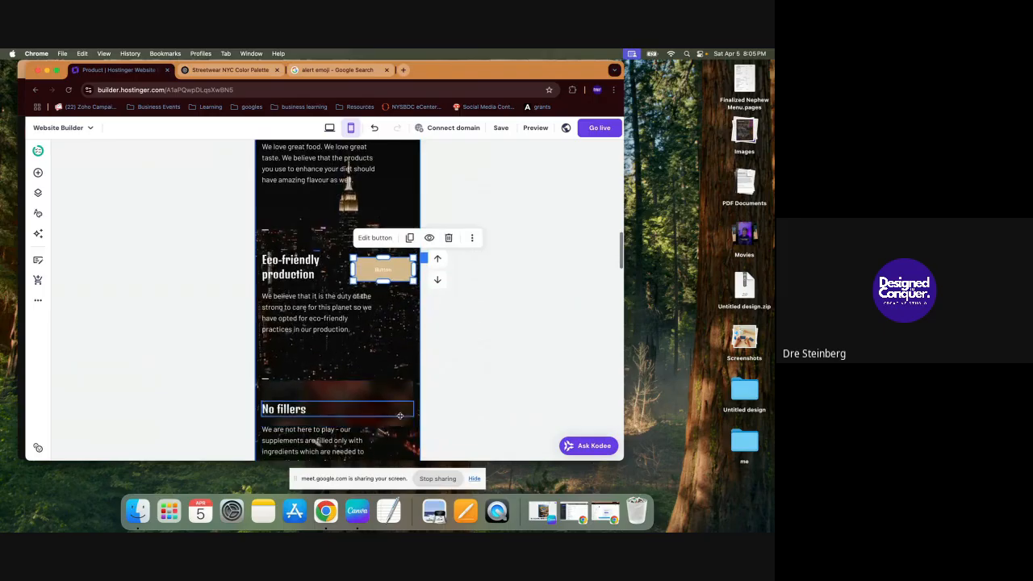
{"action": "left_click_drag", "start_coordinate": [400, 422], "coordinate": [396, 214]}
{"action": "scroll", "coordinate": [396, 214], "scroll_direction": "up", "scroll_amount": 1}
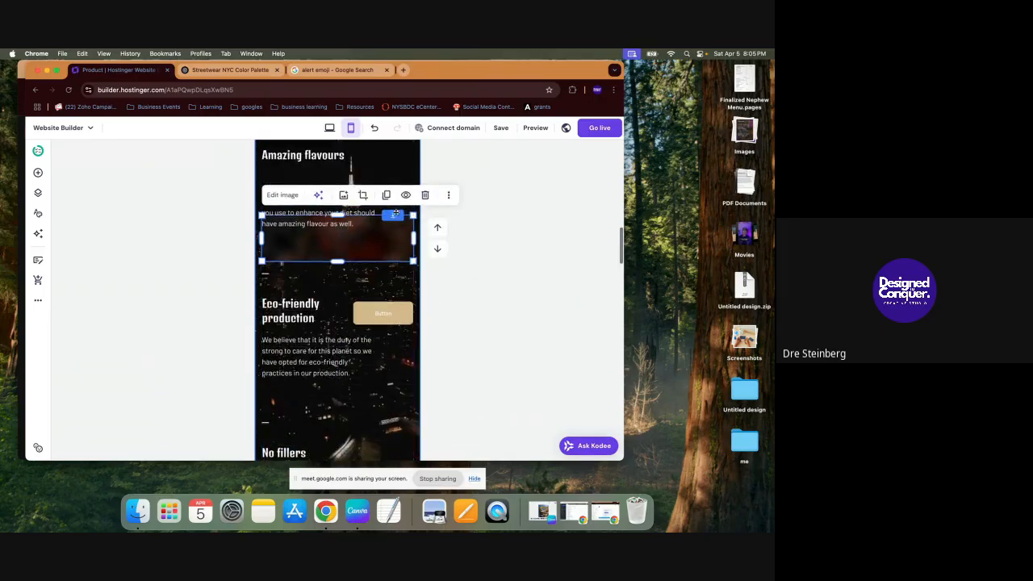
{"action": "scroll", "coordinate": [396, 214], "scroll_direction": "up", "scroll_amount": 2}
{"action": "left_click_drag", "start_coordinate": [392, 339], "coordinate": [386, 261]}
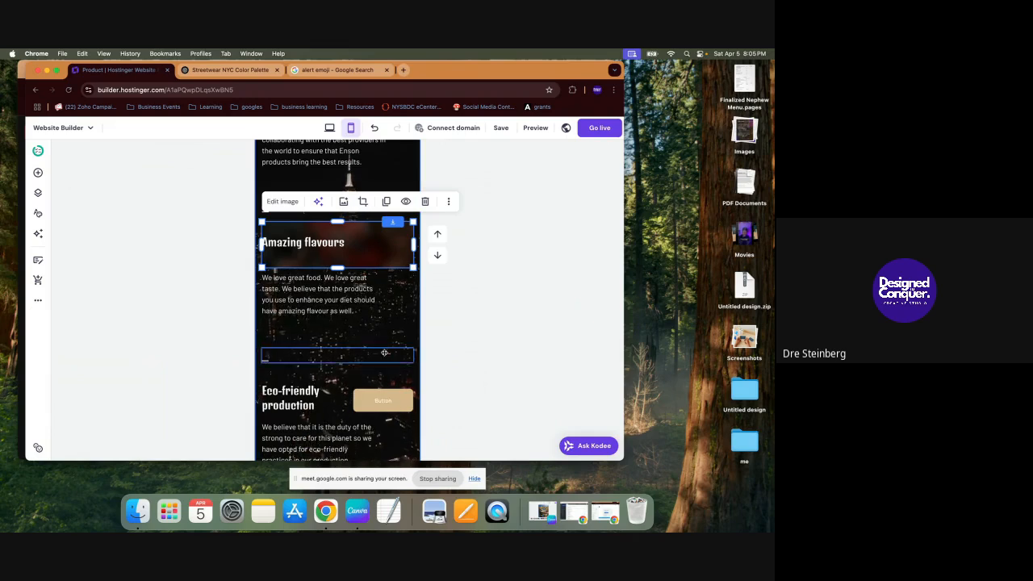
Step: Move the social icons up from above the email form, narrow their box and place them to the right of the "Amazing flavours" heading
{"action": "scroll", "coordinate": [366, 347], "scroll_direction": "down", "scroll_amount": 10}
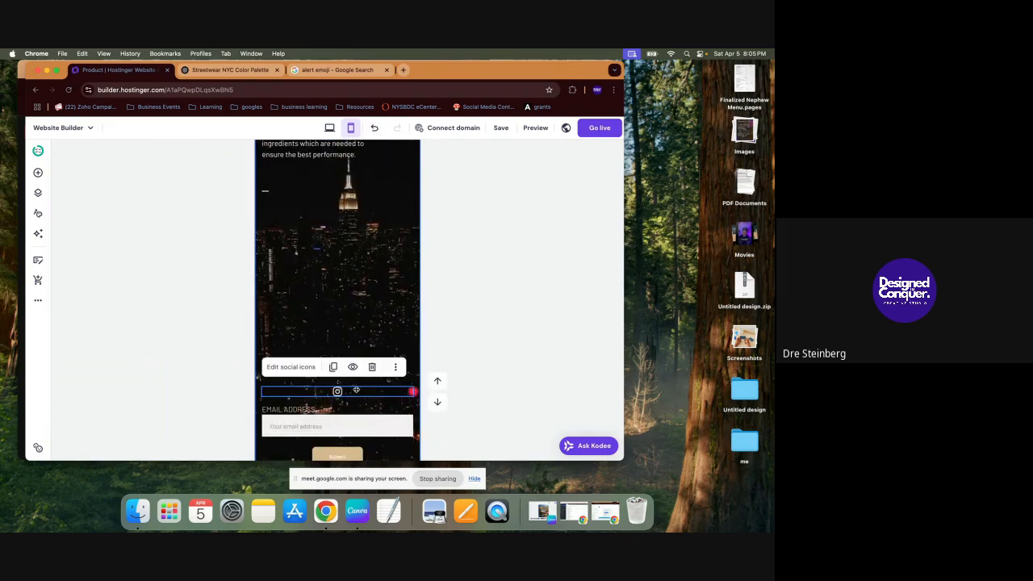
{"action": "left_click_drag", "start_coordinate": [356, 391], "coordinate": [356, 249]}
{"action": "scroll", "coordinate": [356, 258], "scroll_direction": "up", "scroll_amount": 3}
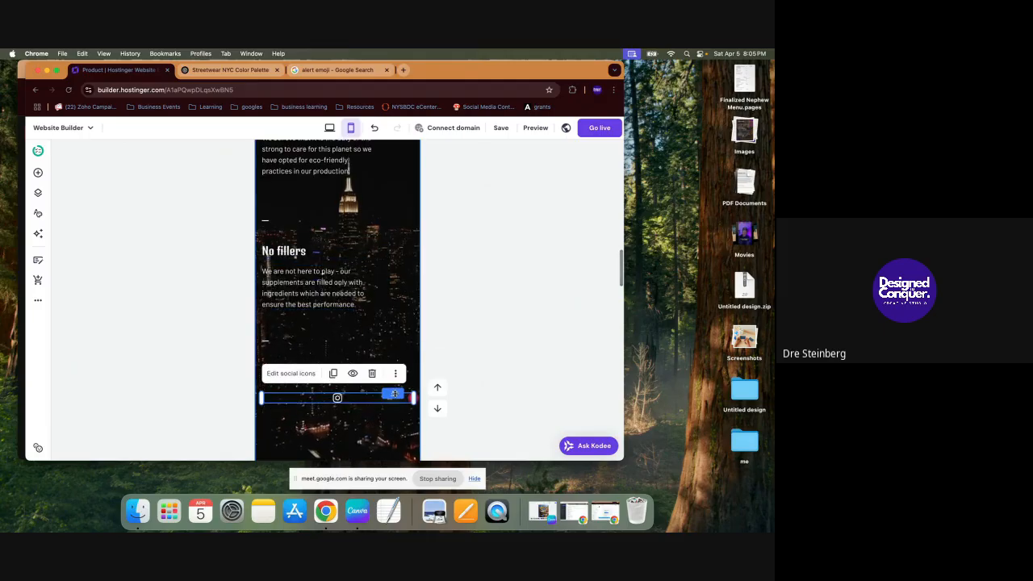
{"action": "left_click_drag", "start_coordinate": [394, 394], "coordinate": [391, 201]}
{"action": "scroll", "coordinate": [368, 202], "scroll_direction": "up", "scroll_amount": 3}
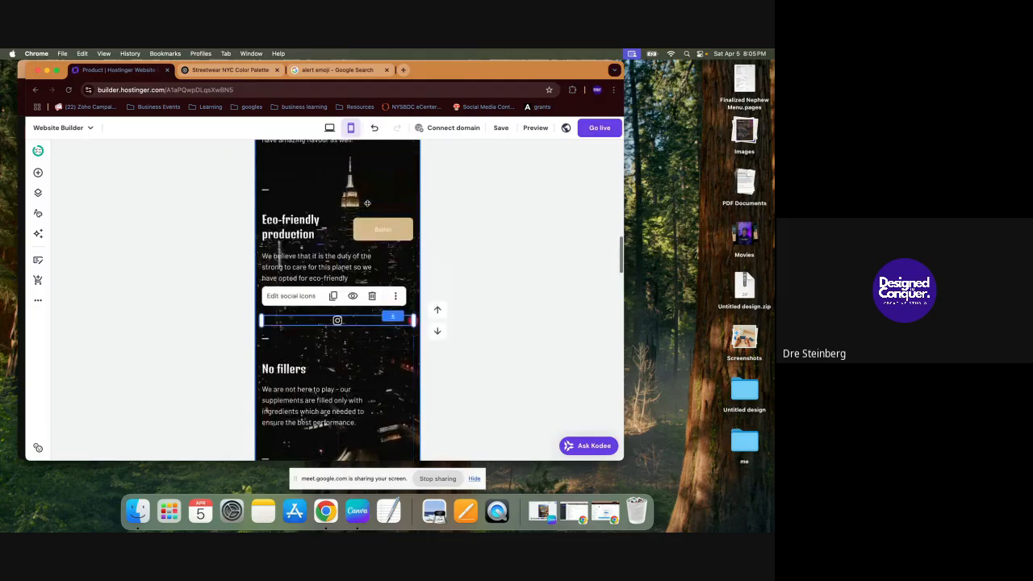
{"action": "scroll", "coordinate": [367, 204], "scroll_direction": "up", "scroll_amount": 2}
{"action": "left_click_drag", "start_coordinate": [381, 376], "coordinate": [380, 214]}
{"action": "scroll", "coordinate": [380, 214], "scroll_direction": "up", "scroll_amount": 2}
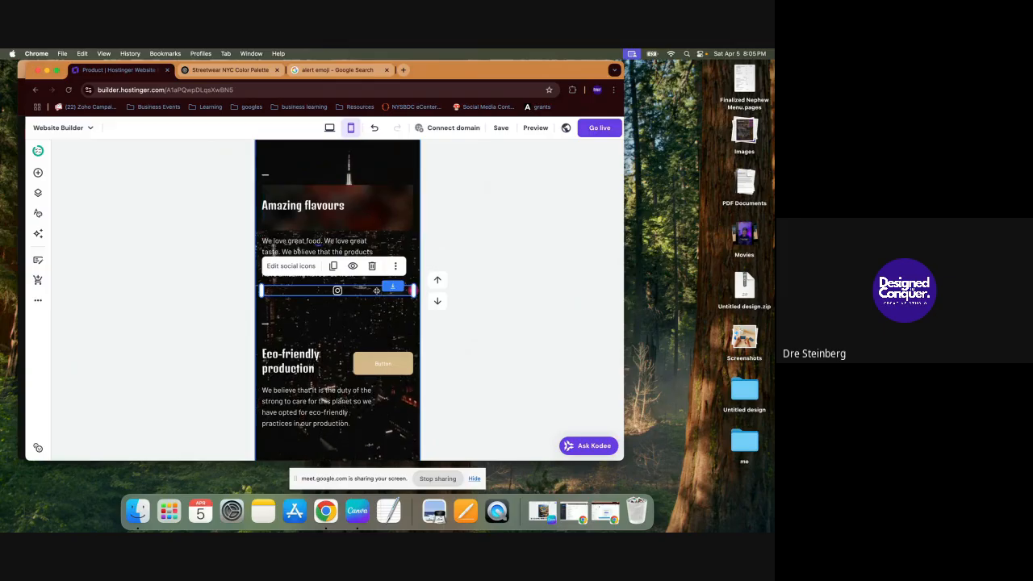
{"action": "left_click_drag", "start_coordinate": [382, 292], "coordinate": [371, 220]}
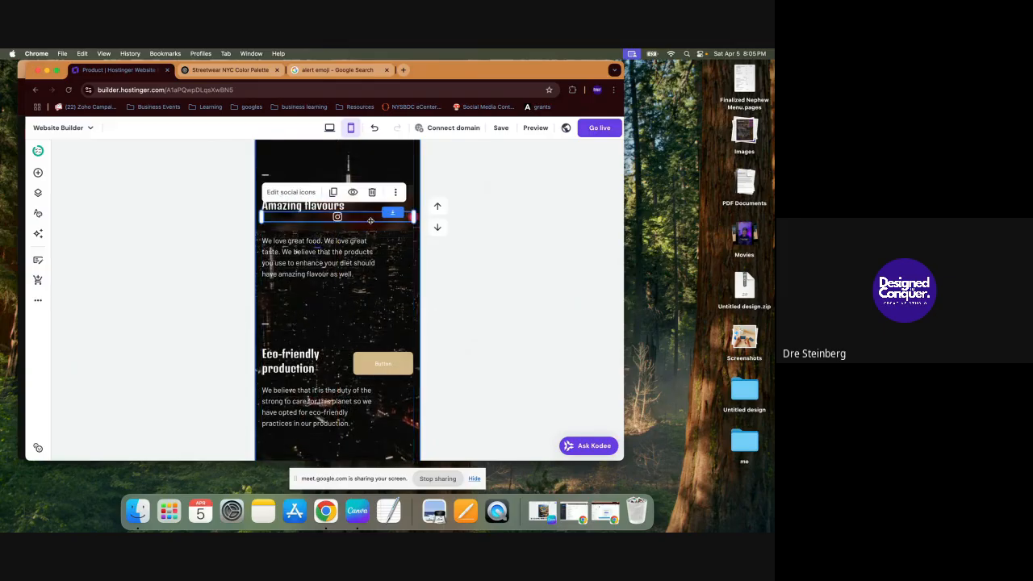
{"action": "left_click_drag", "start_coordinate": [258, 216], "coordinate": [372, 206]}
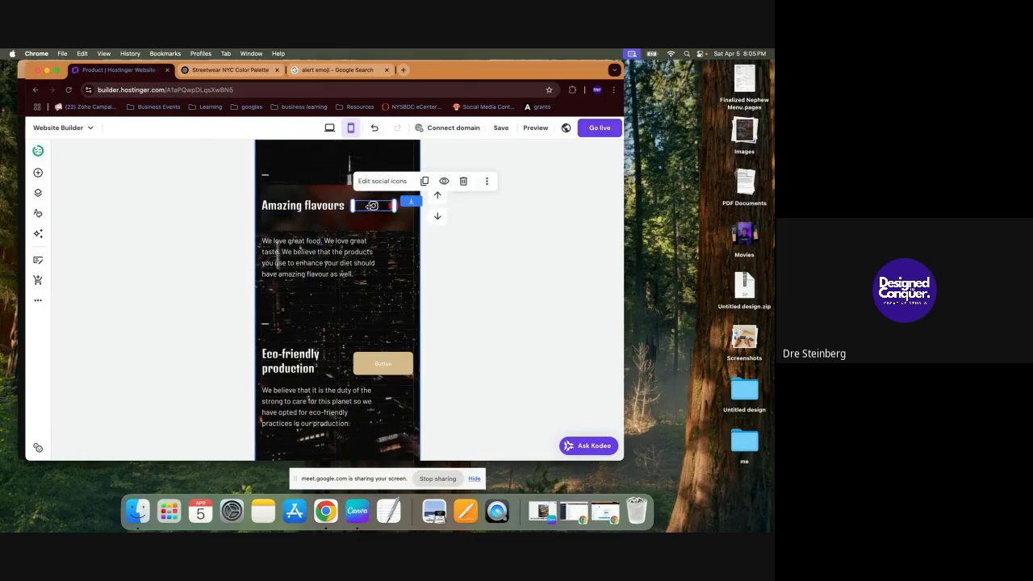
Step: Move the blue starburst above the email form, shrink it to a small badge, and switch back to the desktop layout
{"action": "scroll", "coordinate": [355, 282], "scroll_direction": "down", "scroll_amount": 10}
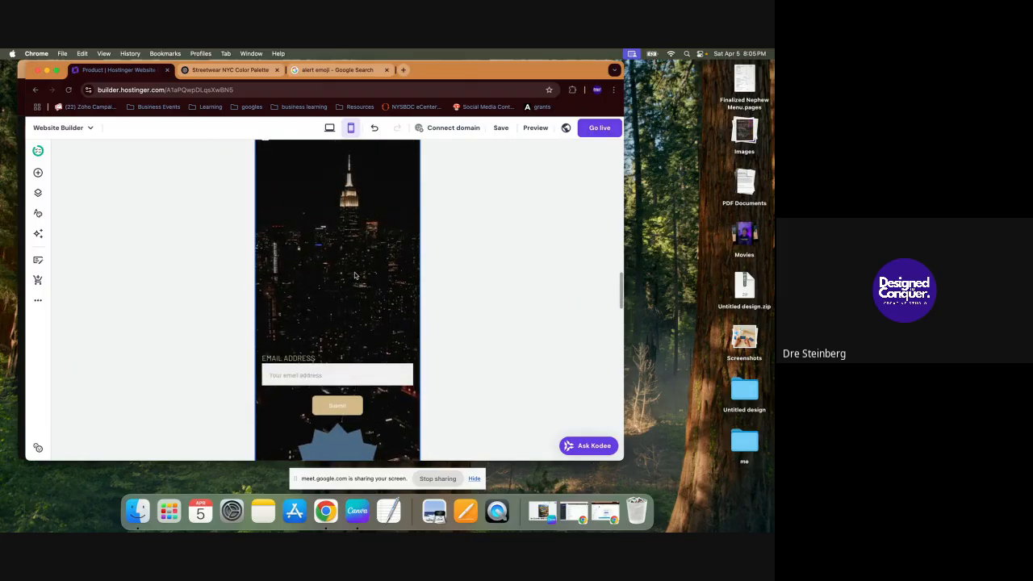
{"action": "scroll", "coordinate": [356, 276], "scroll_direction": "down", "scroll_amount": 1}
{"action": "left_click_drag", "start_coordinate": [348, 436], "coordinate": [349, 214]}
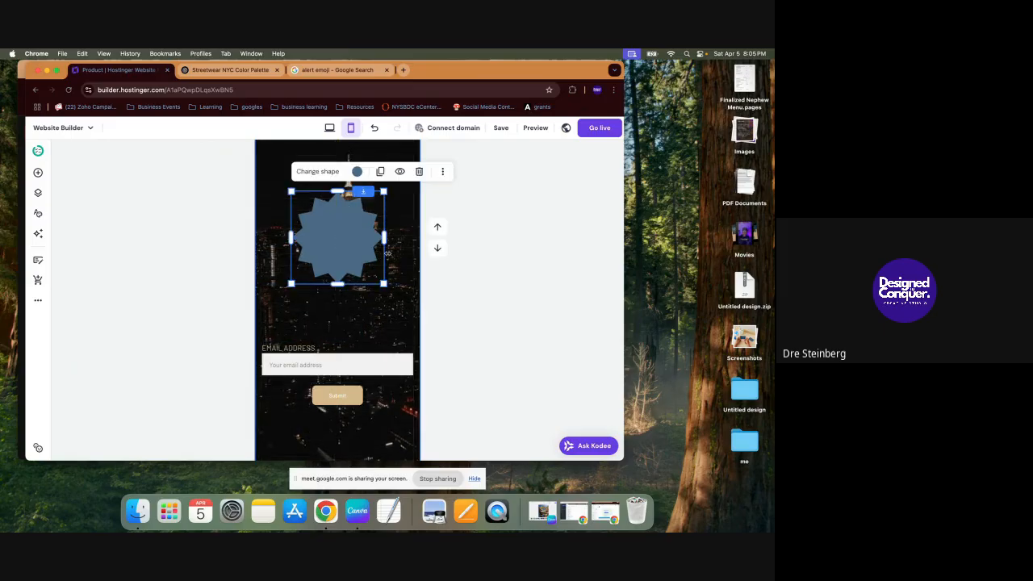
{"action": "left_click_drag", "start_coordinate": [385, 283], "coordinate": [335, 235]}
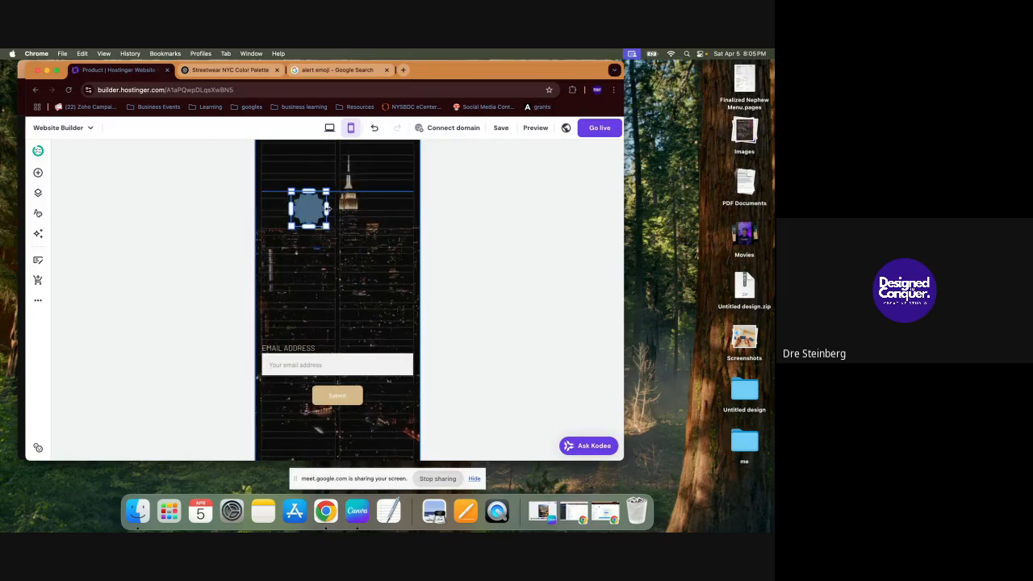
{"action": "left_click", "coordinate": [330, 128]}
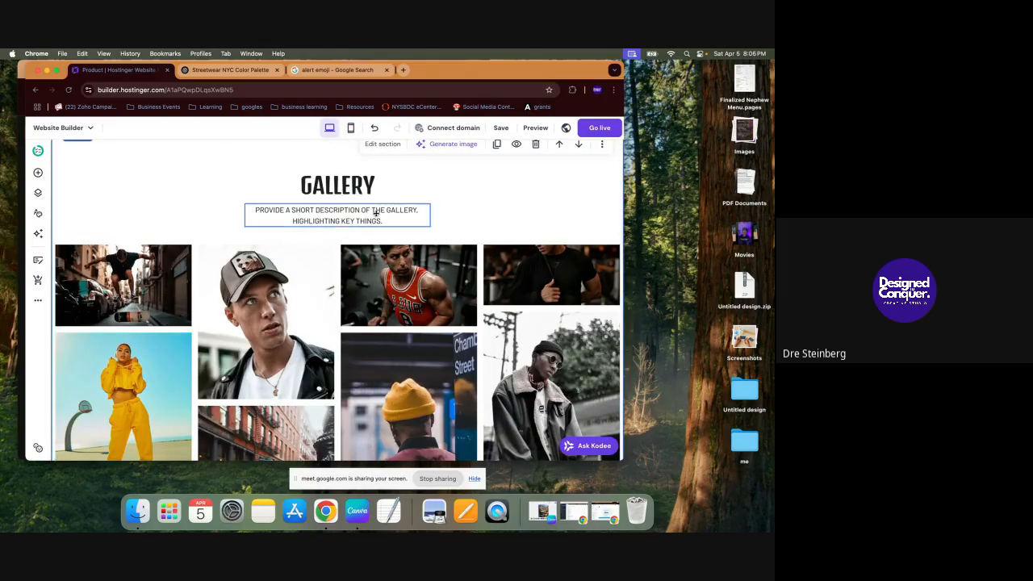
Step: Compare the desktop and mobile layouts, and place the blue starburst to the right of the "No fillers" text in the mobile layout
{"action": "left_click", "coordinate": [351, 128]}
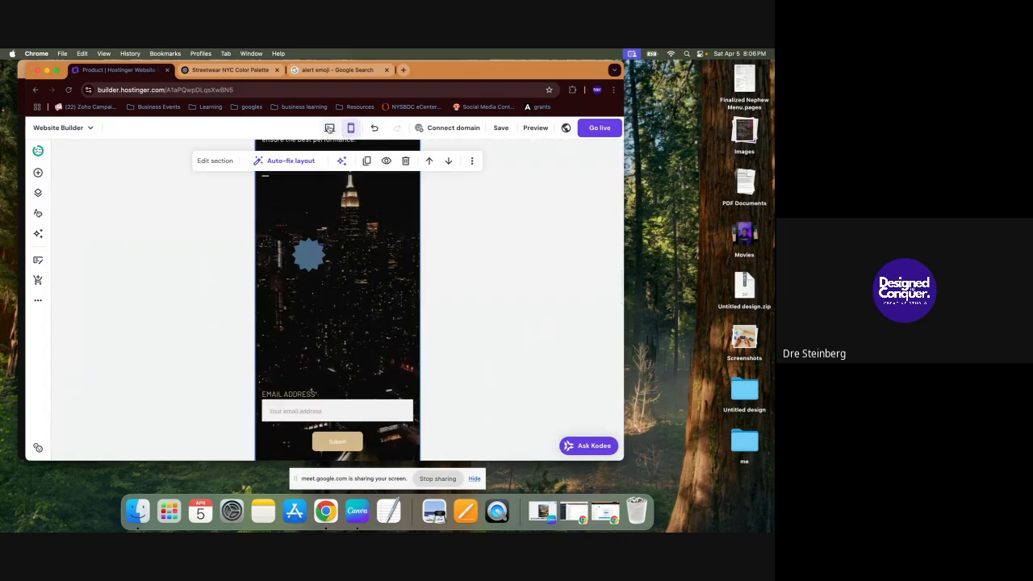
{"action": "left_click", "coordinate": [331, 128]}
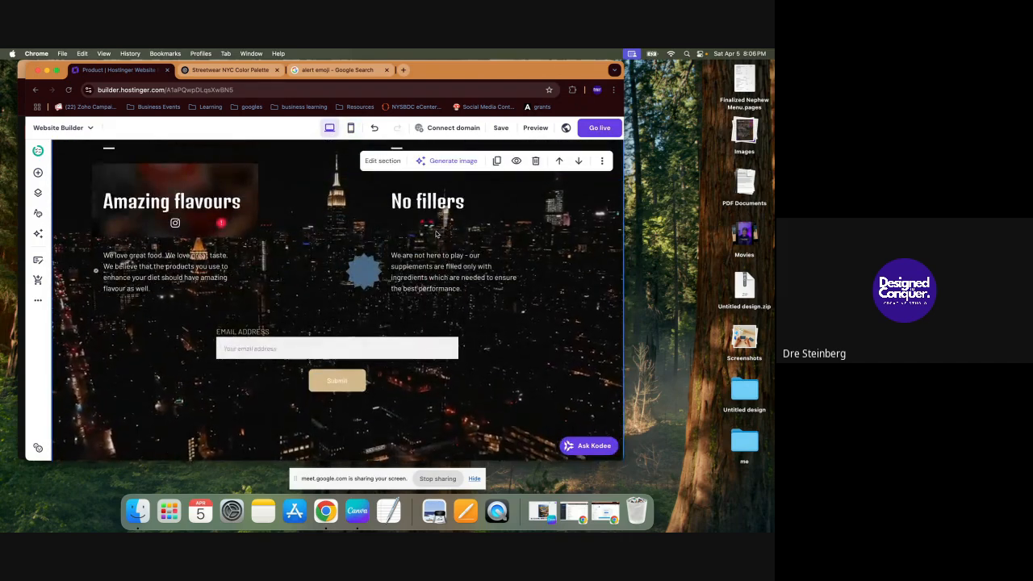
{"action": "left_click", "coordinate": [351, 127]}
{"action": "scroll", "coordinate": [334, 304], "scroll_direction": "down", "scroll_amount": 3}
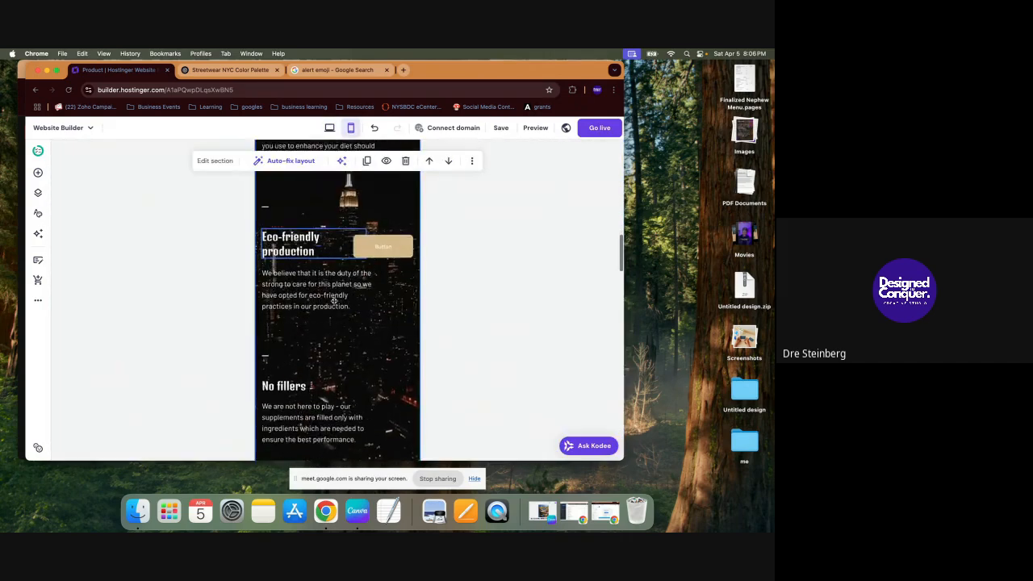
{"action": "left_click_drag", "start_coordinate": [314, 414], "coordinate": [396, 260]}
Step: Move the email form up in the mobile layout and shorten its section to remove the empty space above the gallery
{"action": "scroll", "coordinate": [396, 260], "scroll_direction": "down", "scroll_amount": 10}
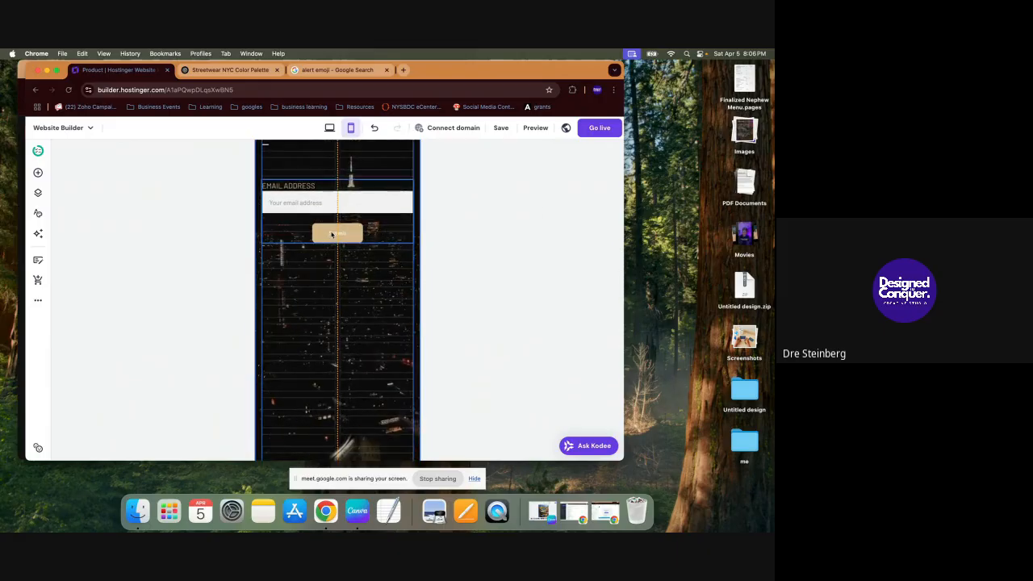
{"action": "scroll", "coordinate": [331, 234], "scroll_direction": "down", "scroll_amount": 3}
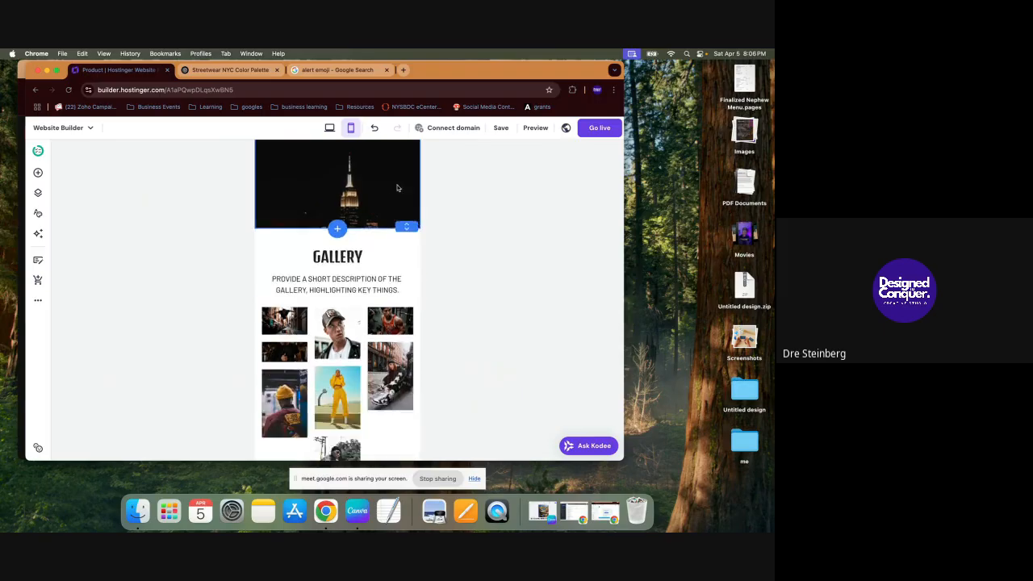
{"action": "scroll", "coordinate": [397, 189], "scroll_direction": "down", "scroll_amount": 2}
{"action": "scroll", "coordinate": [397, 188], "scroll_direction": "up", "scroll_amount": 4}
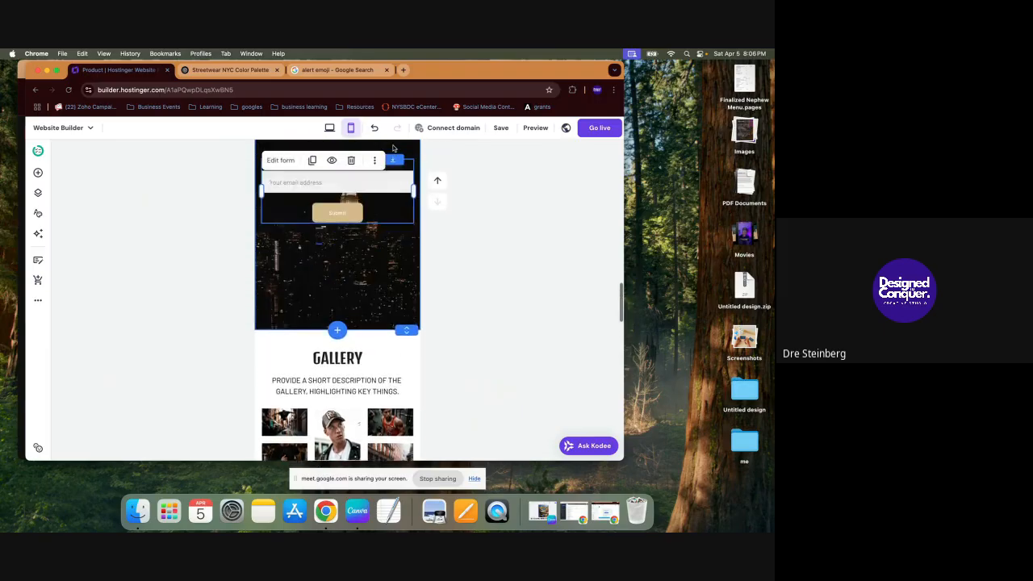
{"action": "left_click", "coordinate": [406, 333]}
{"action": "left_click_drag", "start_coordinate": [406, 332], "coordinate": [407, 333]}
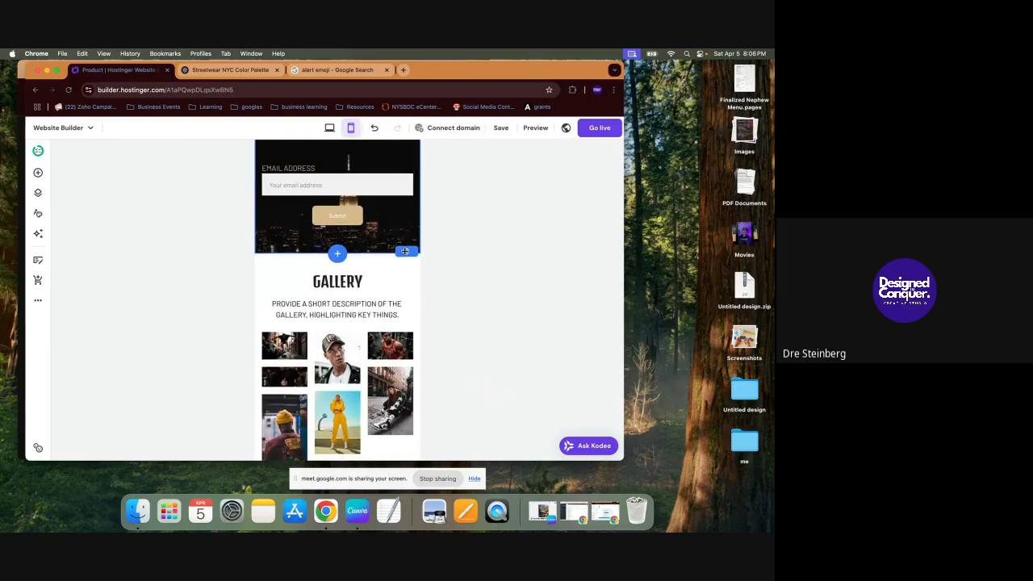
Step: Bring the email form slightly closer to the "No fillers" text
{"action": "scroll", "coordinate": [405, 257], "scroll_direction": "up", "scroll_amount": 5}
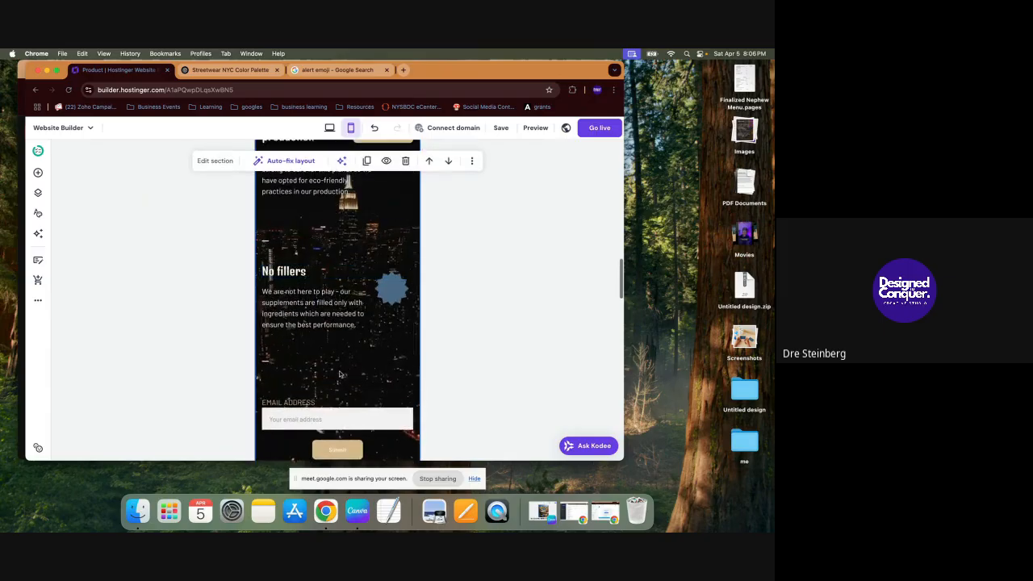
{"action": "left_click_drag", "start_coordinate": [341, 394], "coordinate": [342, 412]}
{"action": "scroll", "coordinate": [342, 394], "scroll_direction": "up", "scroll_amount": 15}
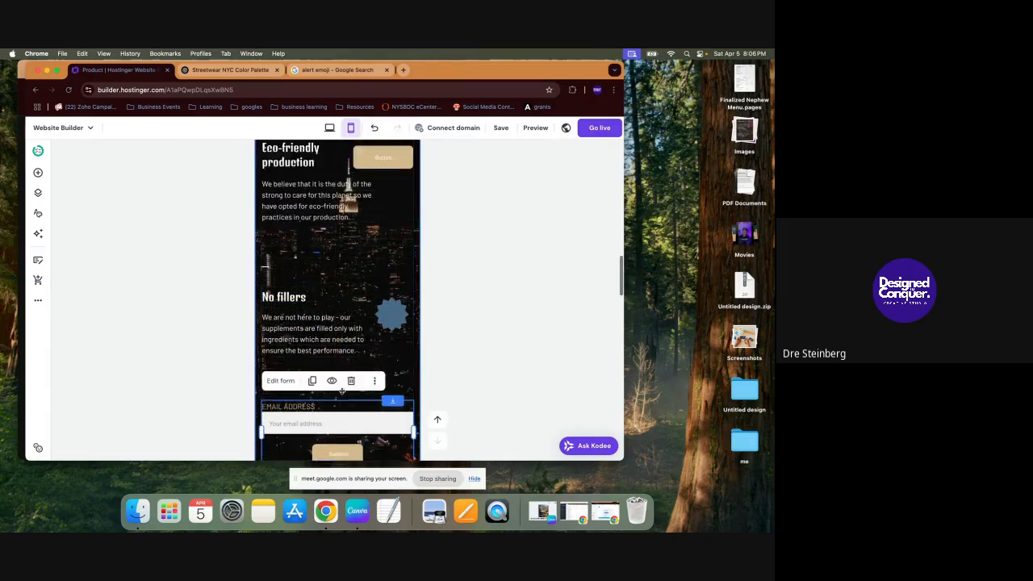
{"action": "scroll", "coordinate": [342, 393], "scroll_direction": "down", "scroll_amount": 15}
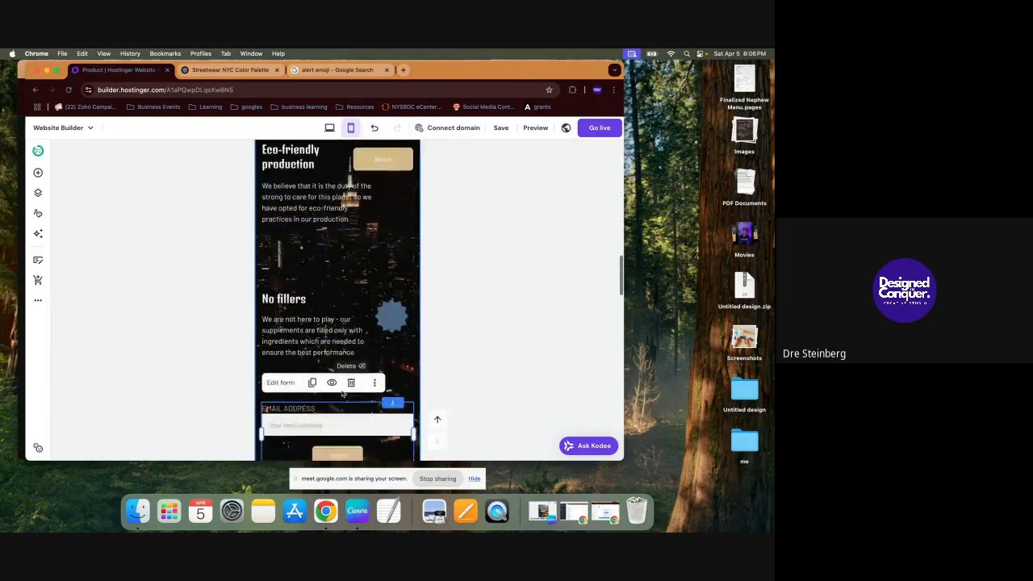
Step: Extend the mobile gallery section downward to add space between its lowest photo and the "Our products" section
{"action": "scroll", "coordinate": [339, 318], "scroll_direction": "down", "scroll_amount": 5}
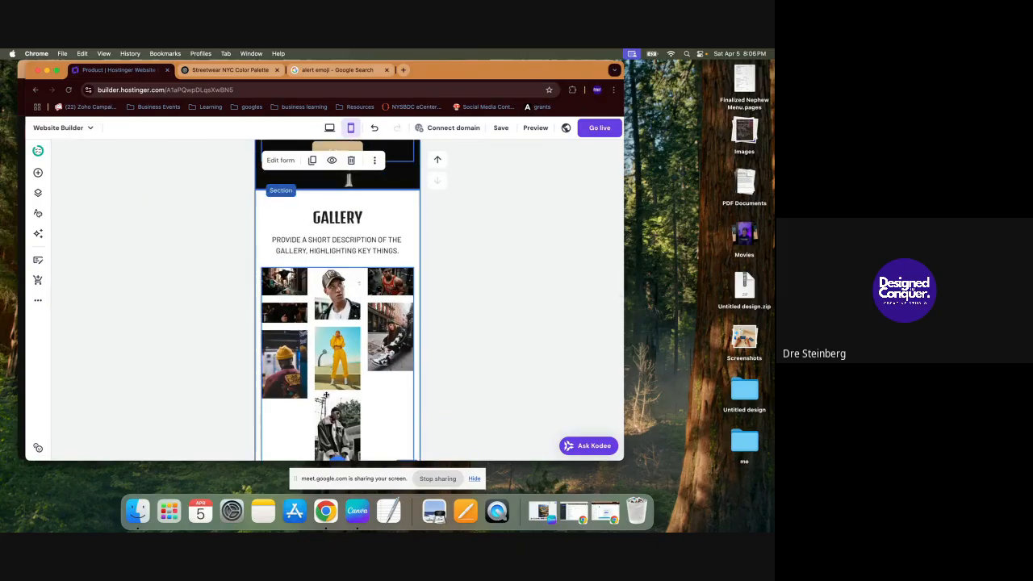
{"action": "scroll", "coordinate": [408, 371], "scroll_direction": "down", "scroll_amount": 3}
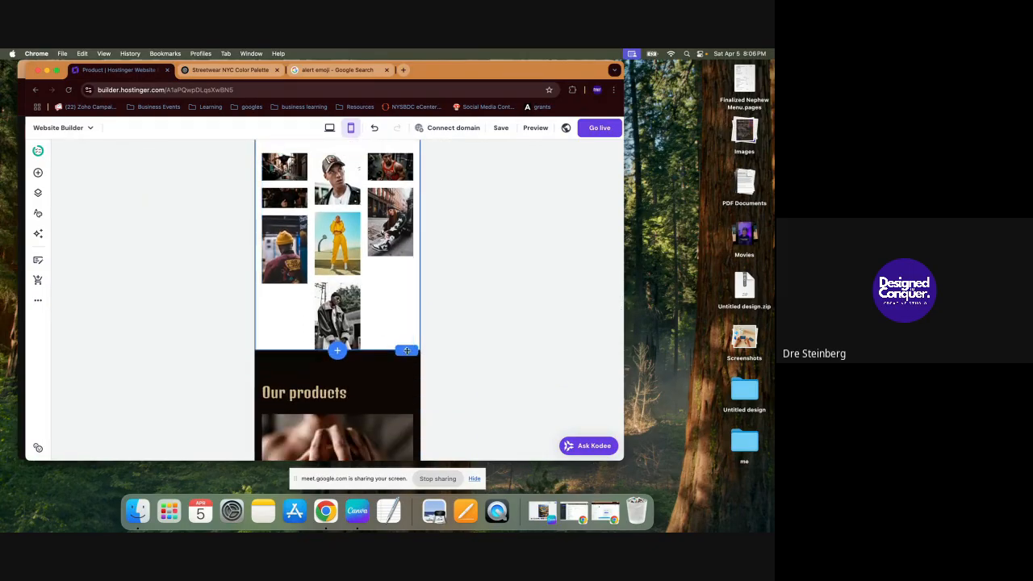
{"action": "left_click_drag", "start_coordinate": [408, 349], "coordinate": [410, 378]}
Step: Check the remaining mobile sections down to the footer, and open the Shop page from the site header's navigation
{"action": "scroll", "coordinate": [410, 377], "scroll_direction": "down", "scroll_amount": 7}
{"action": "scroll", "coordinate": [409, 377], "scroll_direction": "down", "scroll_amount": 10}
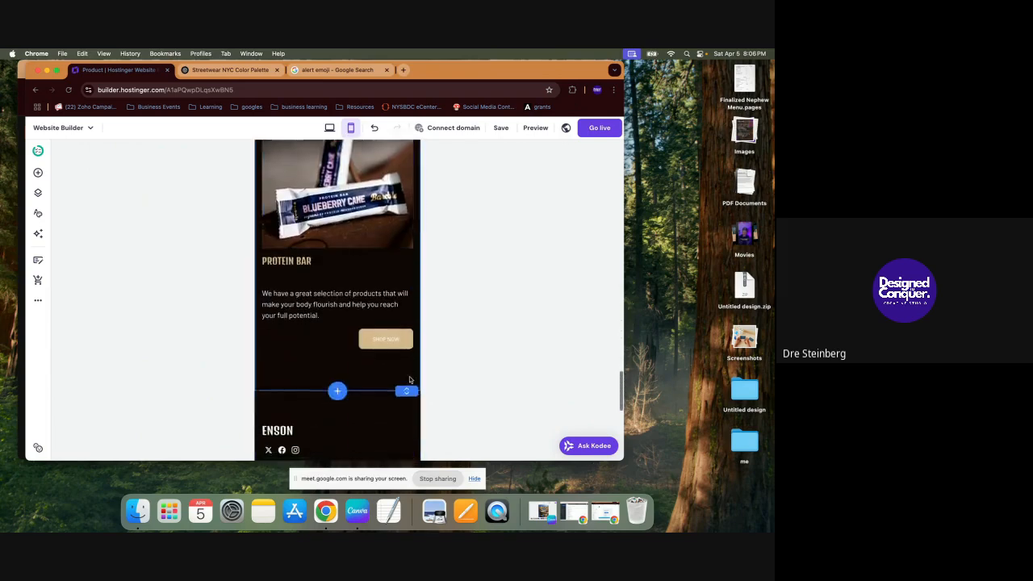
{"action": "scroll", "coordinate": [410, 376], "scroll_direction": "up", "scroll_amount": 1}
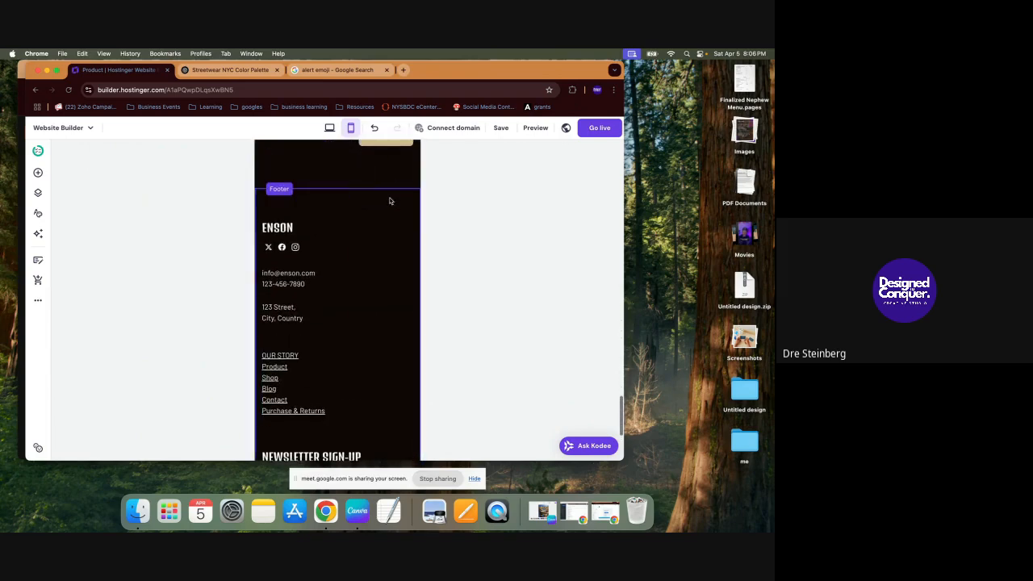
{"action": "scroll", "coordinate": [386, 203], "scroll_direction": "up", "scroll_amount": 15}
{"action": "scroll", "coordinate": [385, 208], "scroll_direction": "up", "scroll_amount": 5}
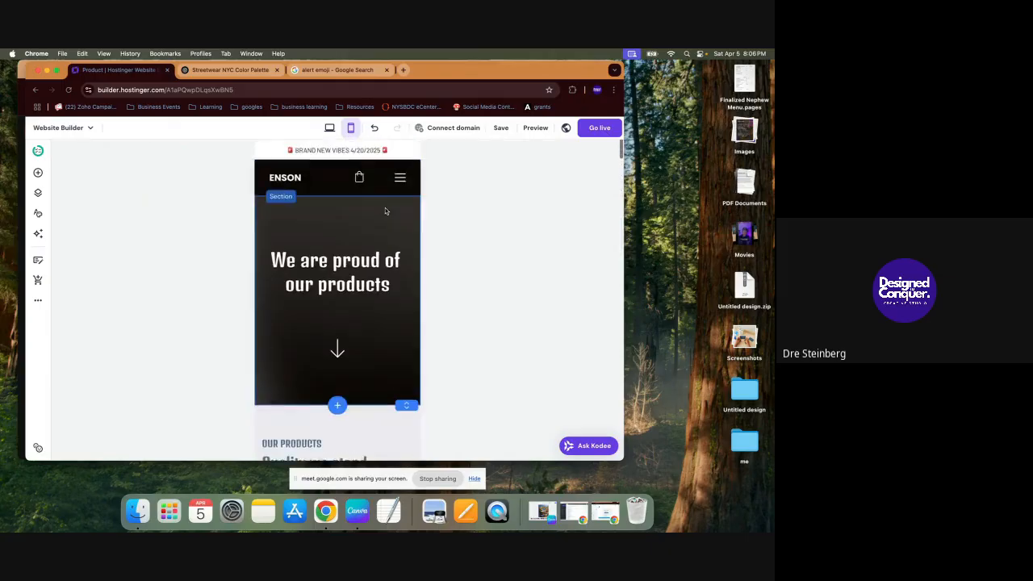
{"action": "left_click", "coordinate": [399, 177]}
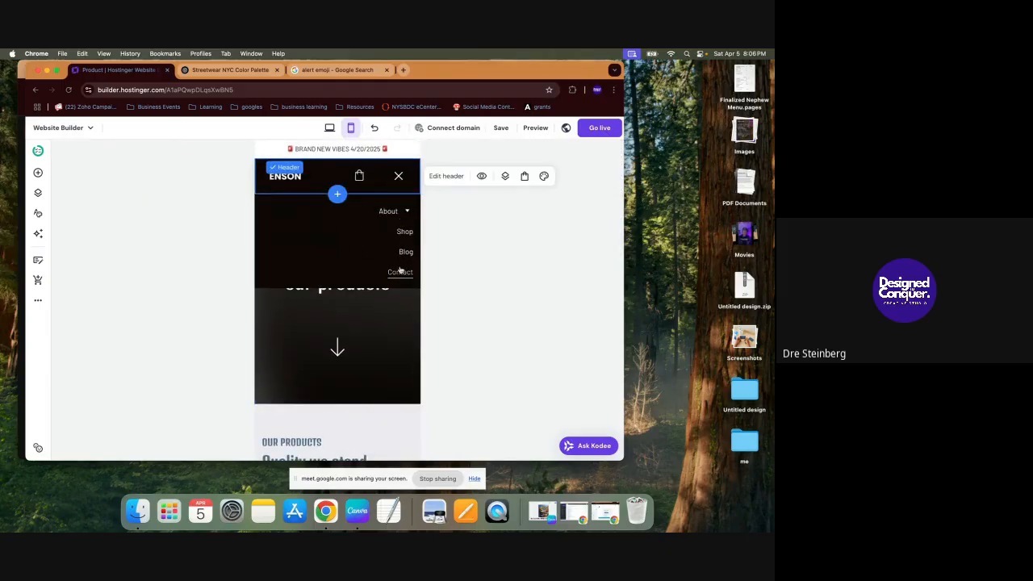
{"action": "left_click", "coordinate": [404, 234]}
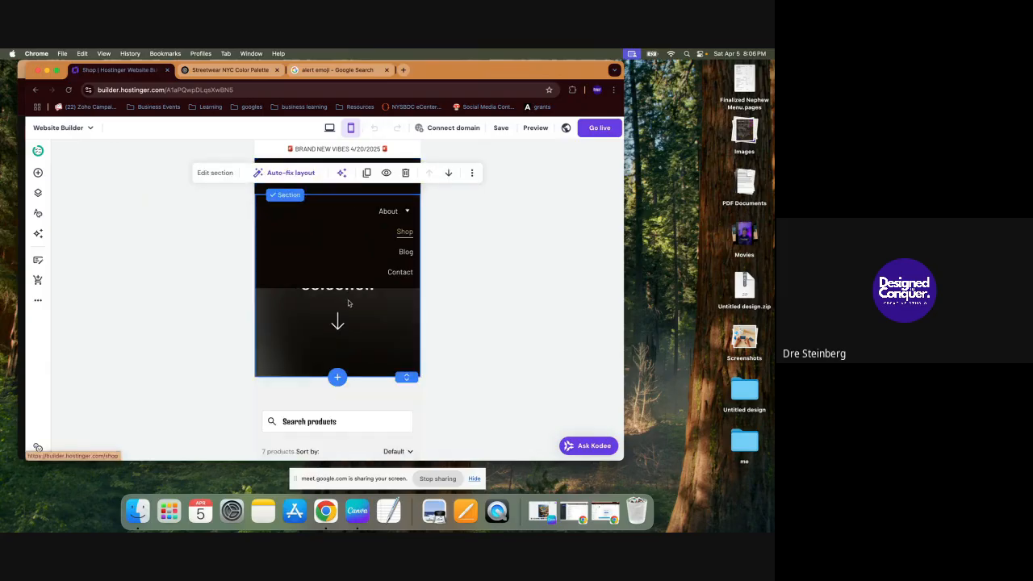
Step: Enlarge the blank white section above the Shop page's footer and change its solid background to a light grey website colour
{"action": "scroll", "coordinate": [349, 304], "scroll_direction": "down", "scroll_amount": 3}
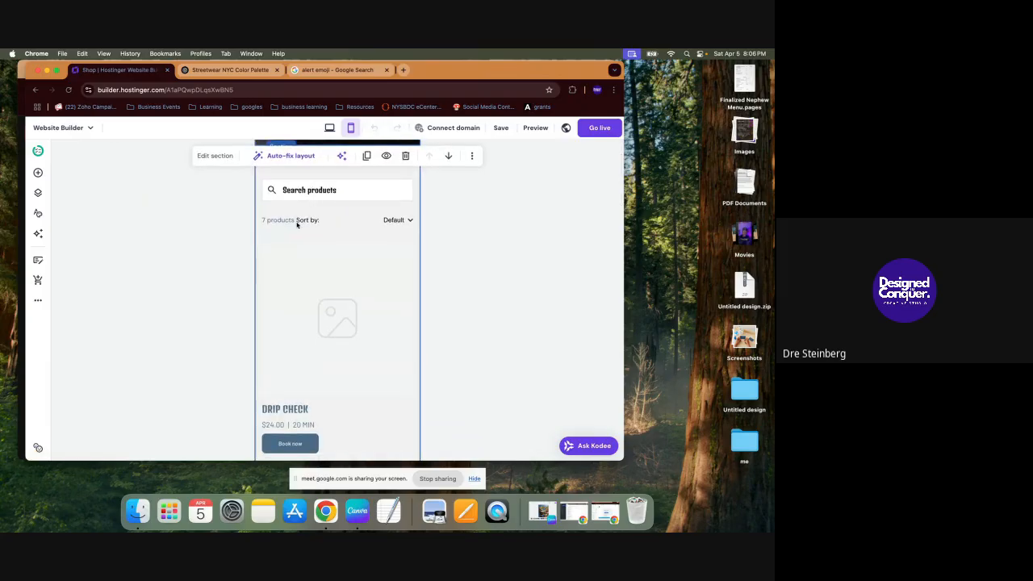
{"action": "scroll", "coordinate": [327, 343], "scroll_direction": "down", "scroll_amount": 4}
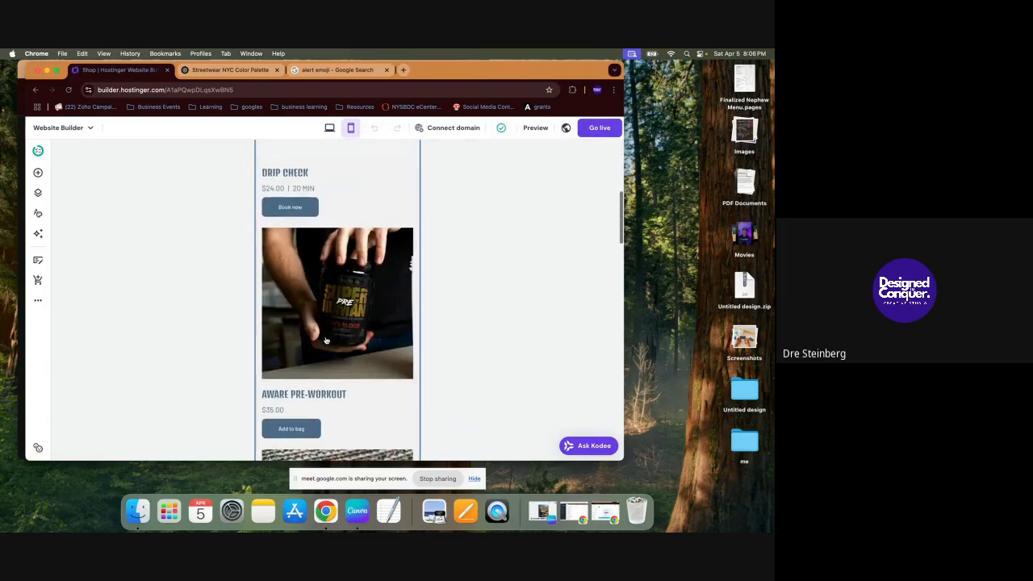
{"action": "scroll", "coordinate": [366, 422], "scroll_direction": "down", "scroll_amount": 10}
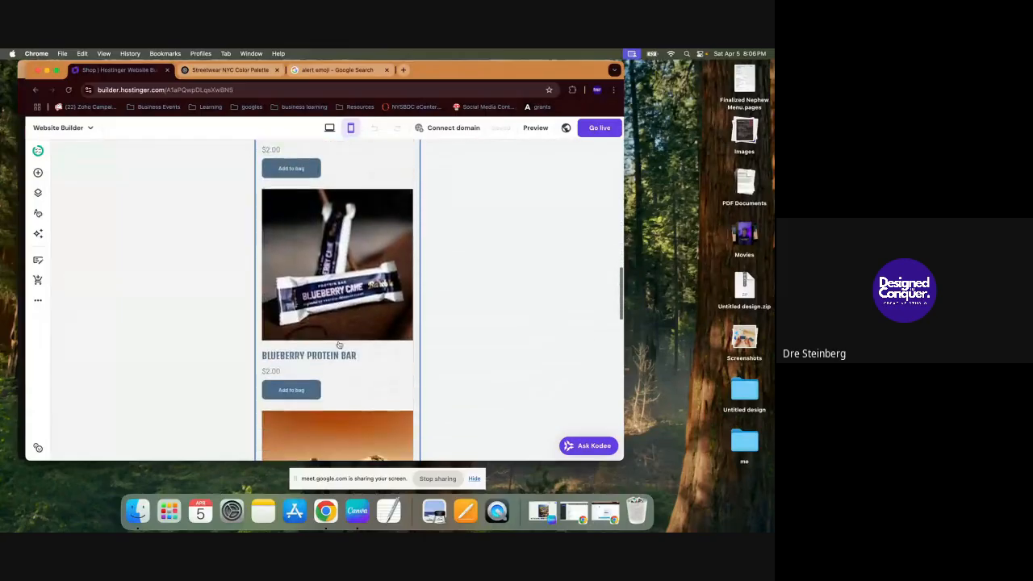
{"action": "scroll", "coordinate": [339, 345], "scroll_direction": "down", "scroll_amount": 10}
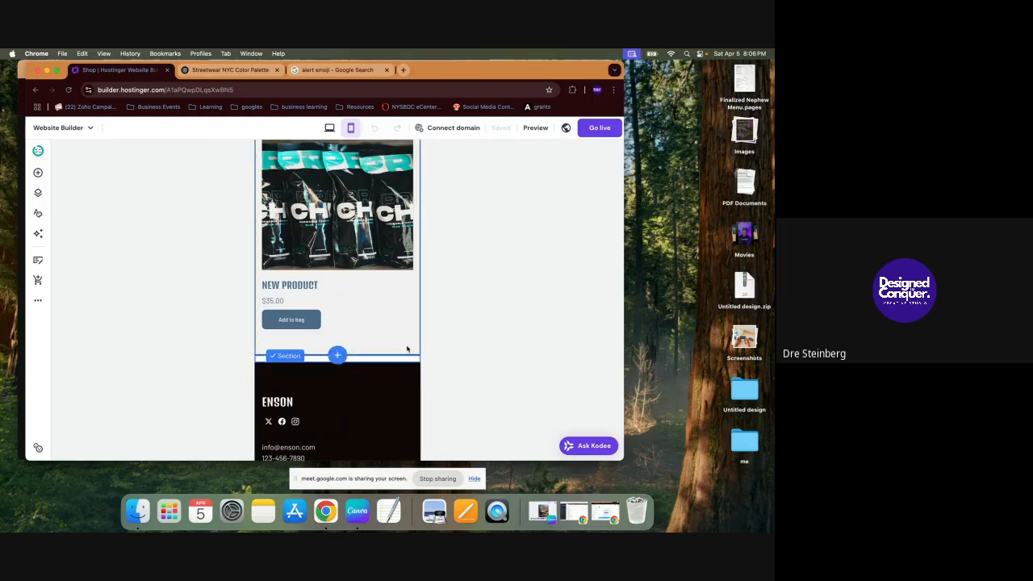
{"action": "scroll", "coordinate": [407, 351], "scroll_direction": "up", "scroll_amount": 3}
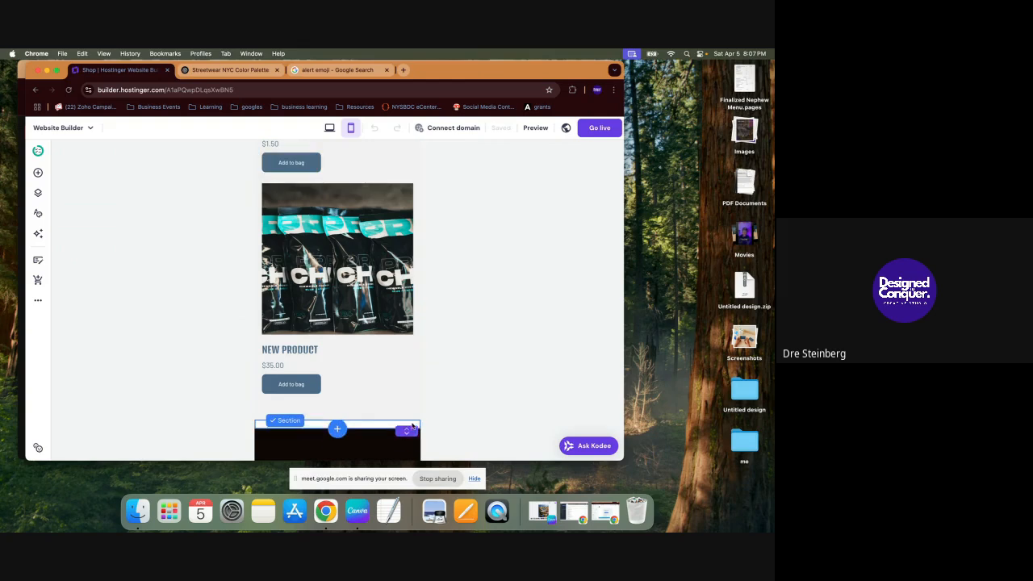
{"action": "left_click", "coordinate": [410, 428]}
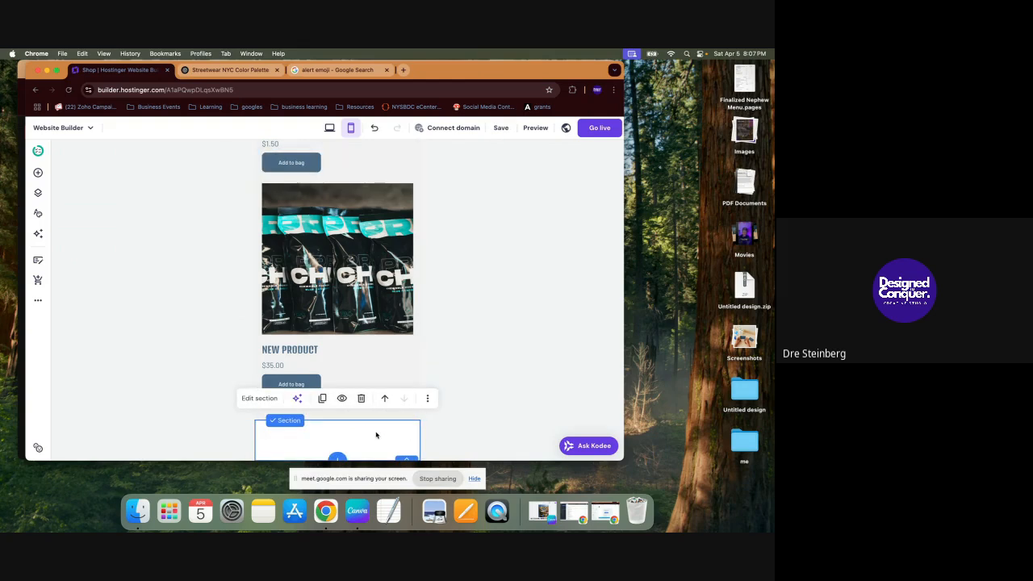
{"action": "left_click", "coordinate": [259, 398]}
{"action": "left_click", "coordinate": [585, 392]}
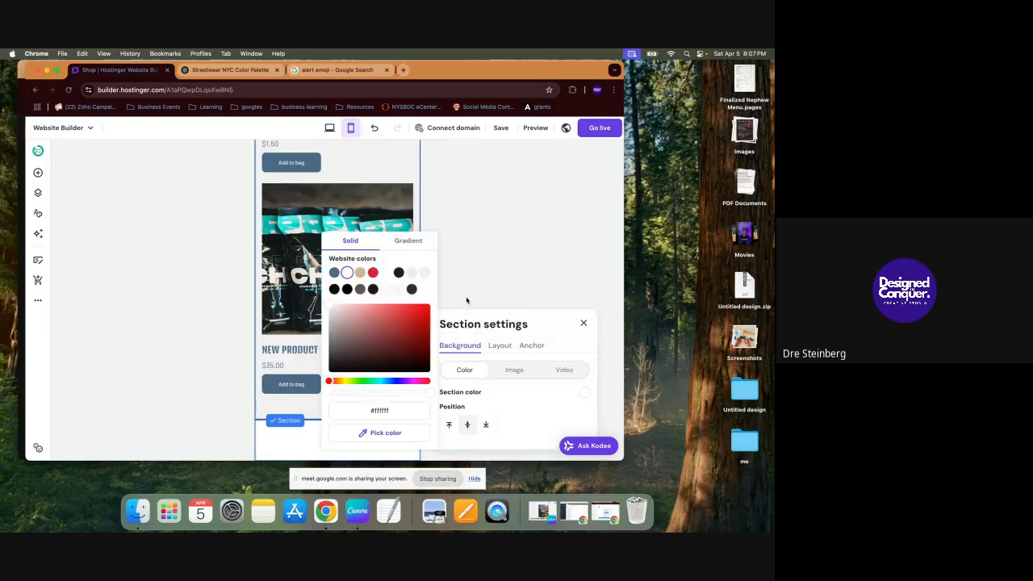
{"action": "left_click", "coordinate": [412, 273]}
{"action": "left_click", "coordinate": [317, 410]}
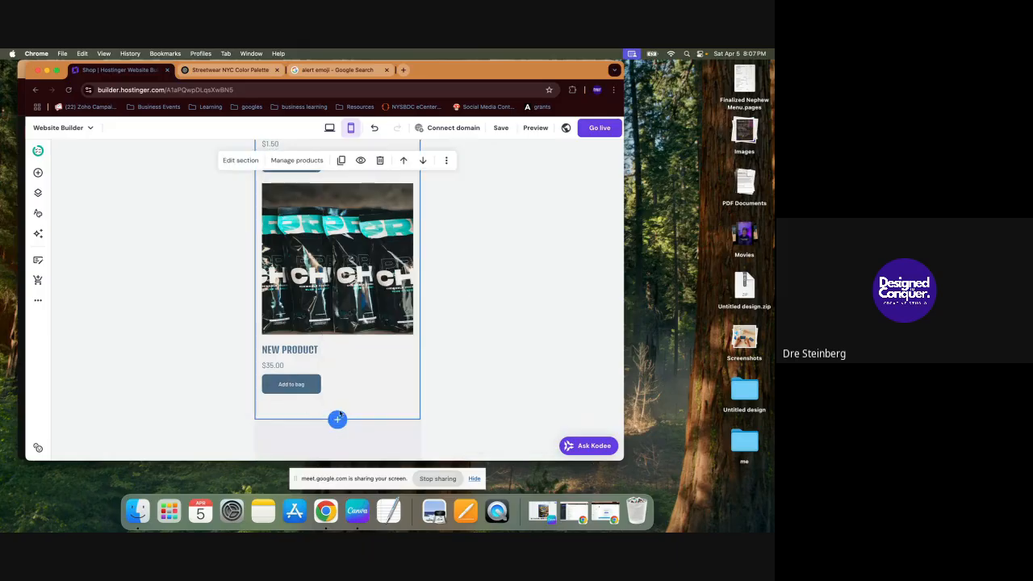
Step: Shrink the blank section above the Shop page's footer to a thin strip
{"action": "scroll", "coordinate": [377, 414], "scroll_direction": "down", "scroll_amount": 3}
{"action": "scroll", "coordinate": [411, 389], "scroll_direction": "down", "scroll_amount": 2}
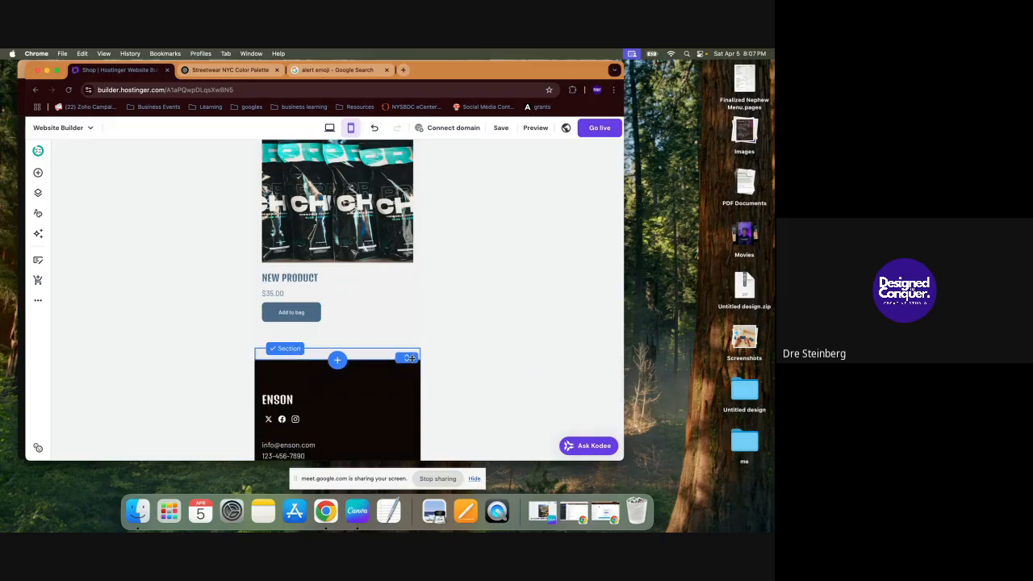
Step: Open the Home page, listed among the pages hidden from navigation, in the mobile layout
{"action": "scroll", "coordinate": [413, 371], "scroll_direction": "up", "scroll_amount": 10}
{"action": "scroll", "coordinate": [413, 362], "scroll_direction": "up", "scroll_amount": 15}
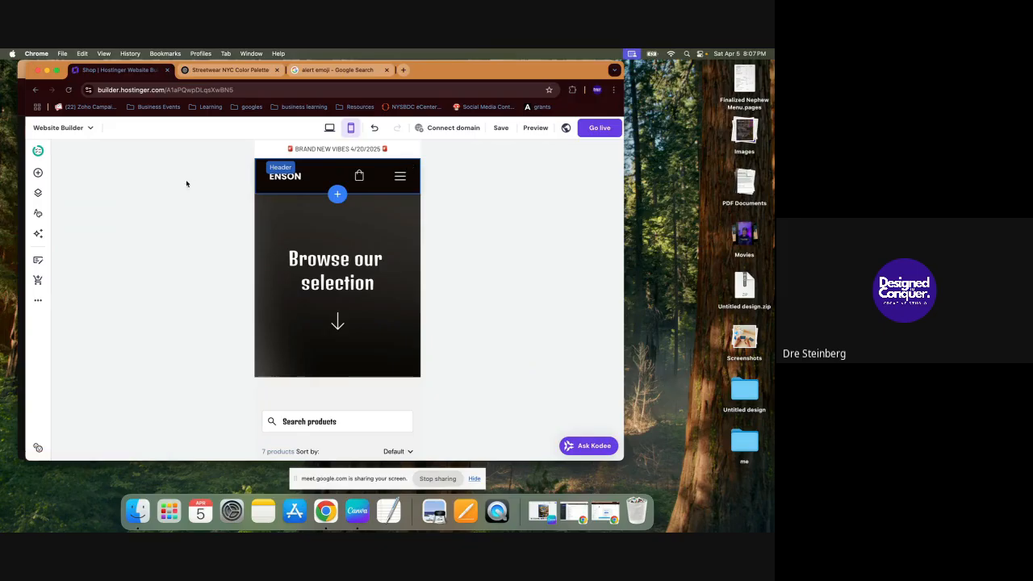
{"action": "left_click", "coordinate": [294, 184]}
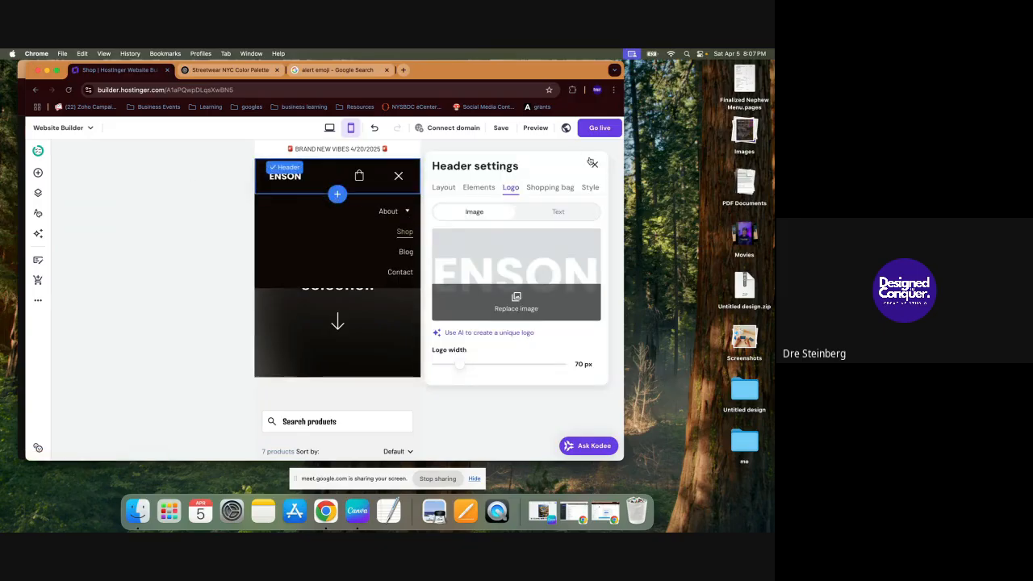
{"action": "left_click", "coordinate": [596, 166]}
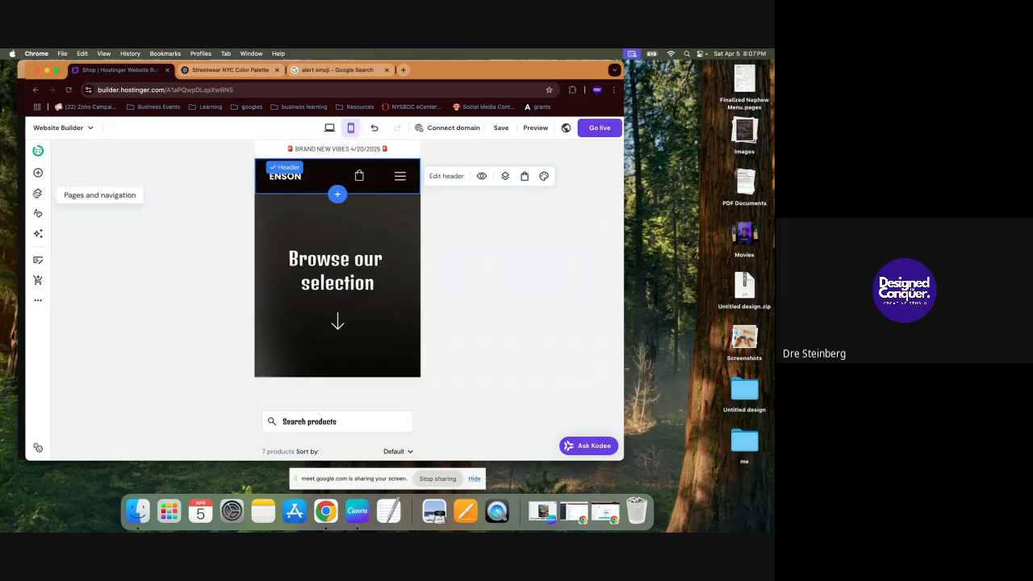
{"action": "left_click", "coordinate": [39, 195]}
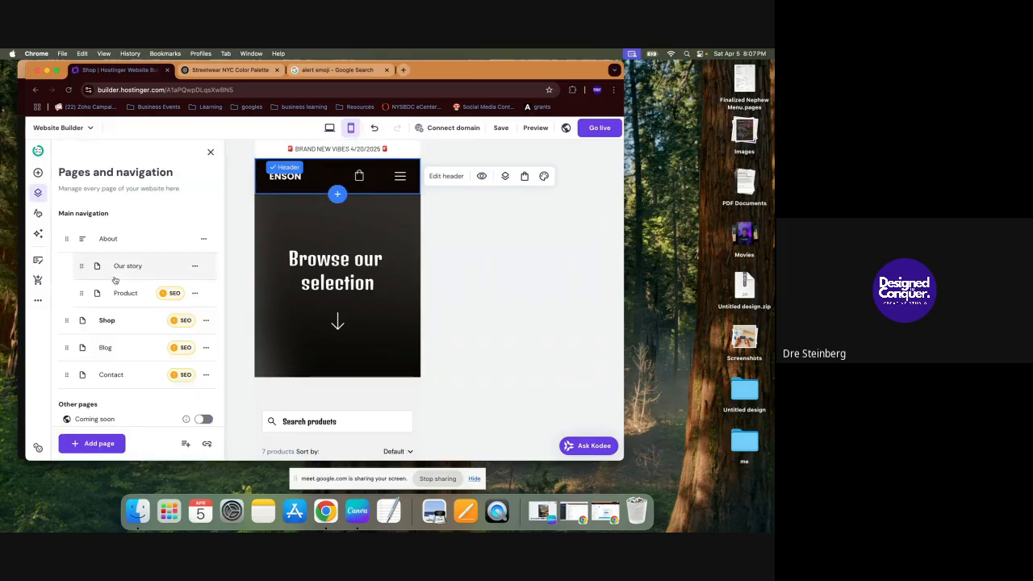
{"action": "scroll", "coordinate": [141, 307], "scroll_direction": "down", "scroll_amount": 4}
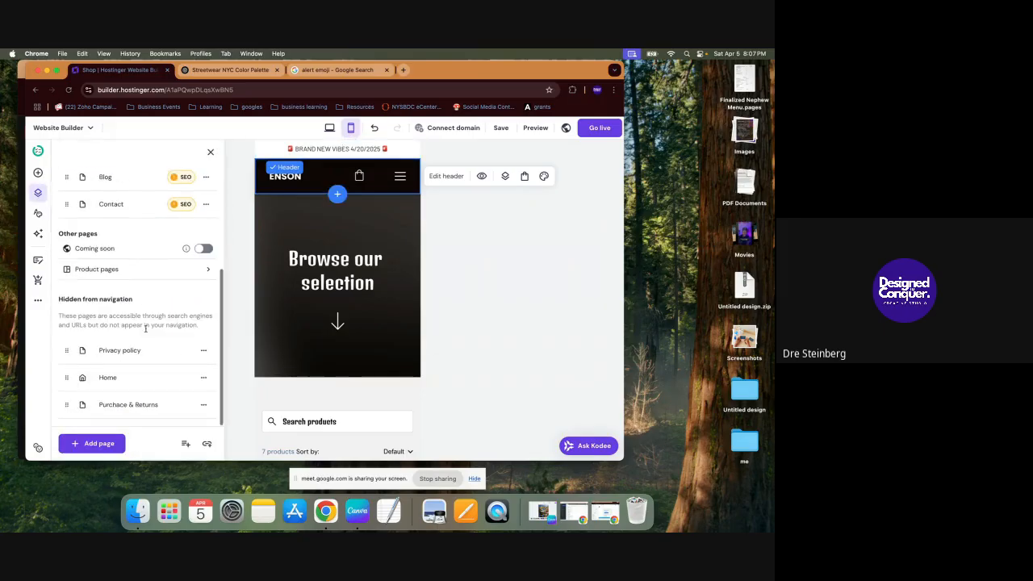
{"action": "left_click", "coordinate": [137, 377]}
{"action": "left_click", "coordinate": [211, 152]}
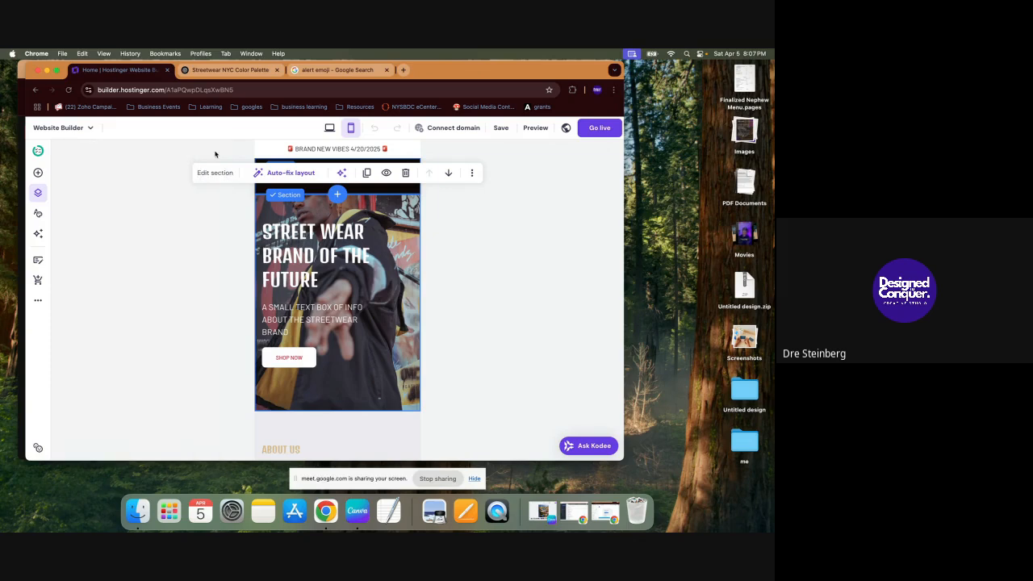
Step: Rearrange the "LEARN MORE" and "OUR BLOG" buttons side by side below the About us text on the mobile Home page
{"action": "scroll", "coordinate": [346, 268], "scroll_direction": "down", "scroll_amount": 2}
{"action": "scroll", "coordinate": [346, 269], "scroll_direction": "down", "scroll_amount": 8}
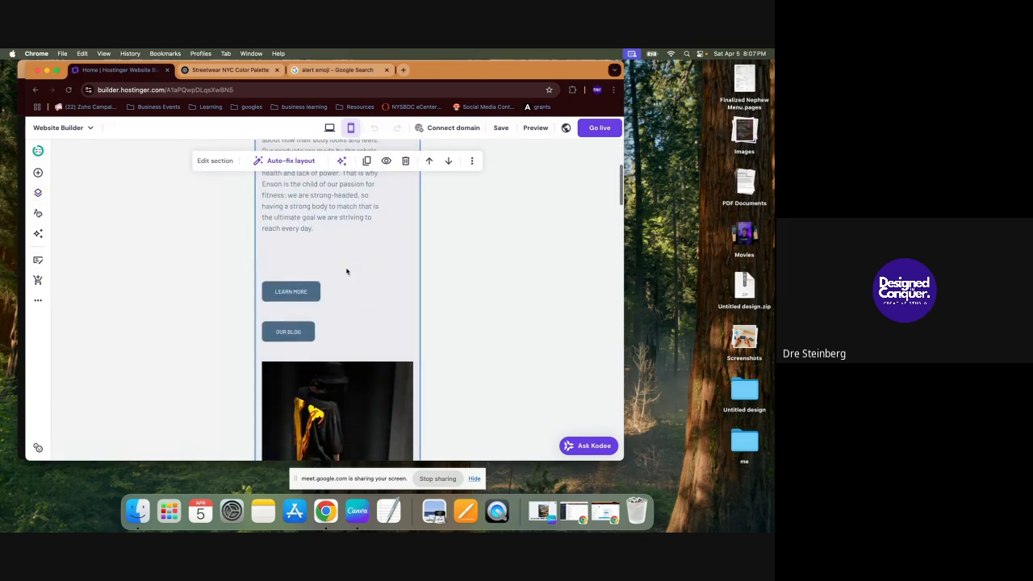
{"action": "left_click_drag", "start_coordinate": [289, 340], "coordinate": [383, 297]}
{"action": "left_click", "coordinate": [386, 334]}
{"action": "left_click_drag", "start_coordinate": [388, 330], "coordinate": [286, 255]}
Step: Move the About us section's dark streetwear photo up toward the buttons, away from the "Heart of the city" section
{"action": "scroll", "coordinate": [301, 369], "scroll_direction": "down", "scroll_amount": 5}
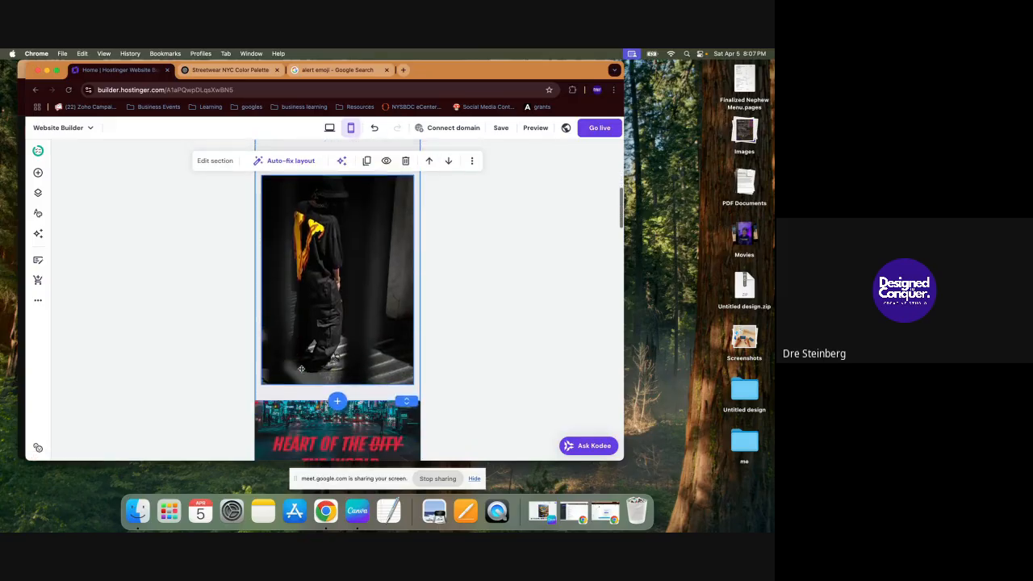
{"action": "scroll", "coordinate": [301, 369], "scroll_direction": "up", "scroll_amount": 3}
{"action": "left_click_drag", "start_coordinate": [323, 407], "coordinate": [325, 335]}
{"action": "scroll", "coordinate": [324, 333], "scroll_direction": "down", "scroll_amount": 2}
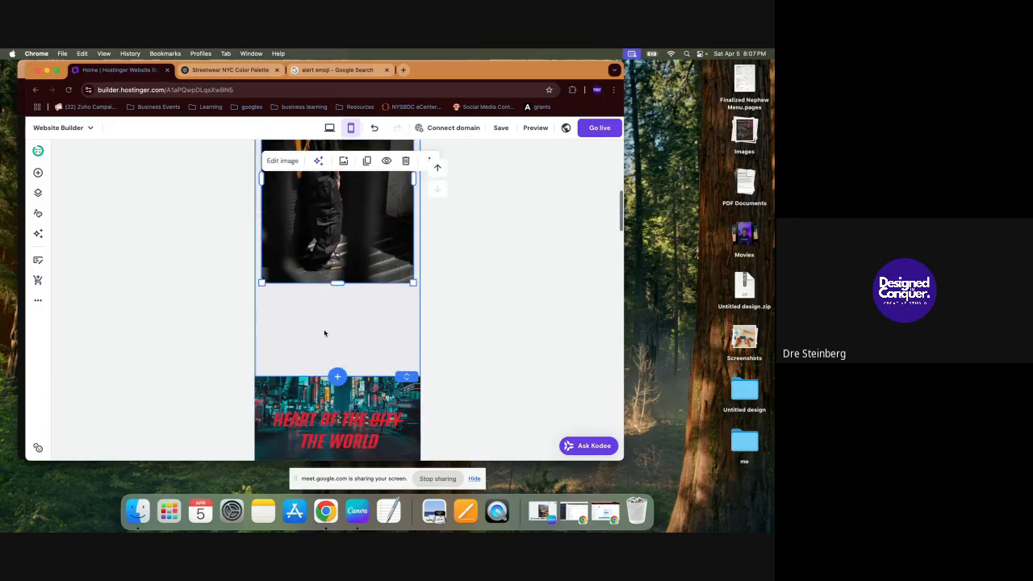
Step: Shorten the About us section to end just below its photo, and extend the "Heart of the city" section with its heading moved down
{"action": "left_click_drag", "start_coordinate": [410, 377], "coordinate": [412, 294]}
{"action": "scroll", "coordinate": [407, 347], "scroll_direction": "down", "scroll_amount": 2}
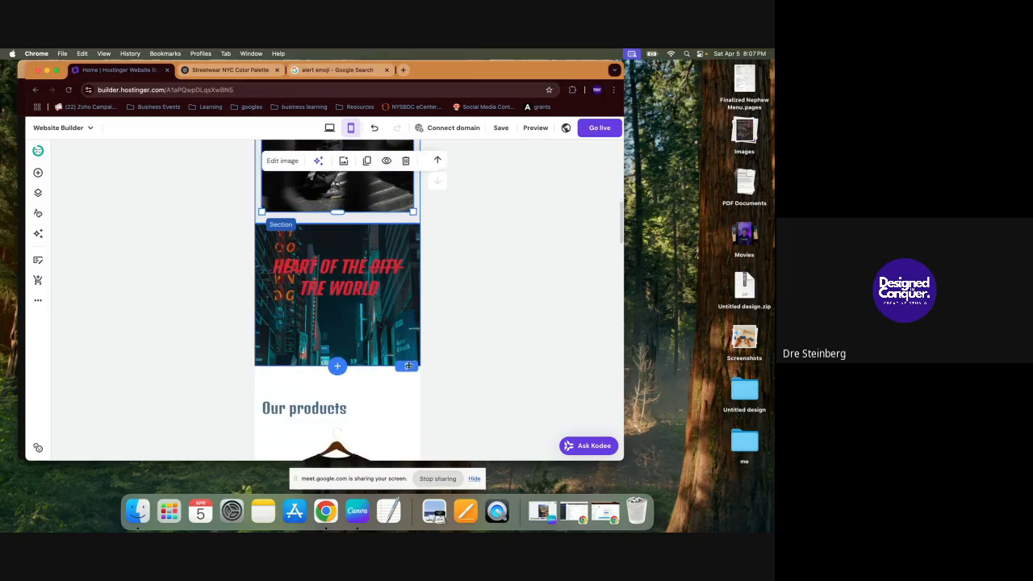
{"action": "left_click_drag", "start_coordinate": [409, 365], "coordinate": [408, 458]}
{"action": "left_click_drag", "start_coordinate": [356, 276], "coordinate": [356, 370]}
Step: Center the "SHOP NOW" button below the Our products text on the mobile Home page
{"action": "scroll", "coordinate": [356, 370], "scroll_direction": "down", "scroll_amount": 5}
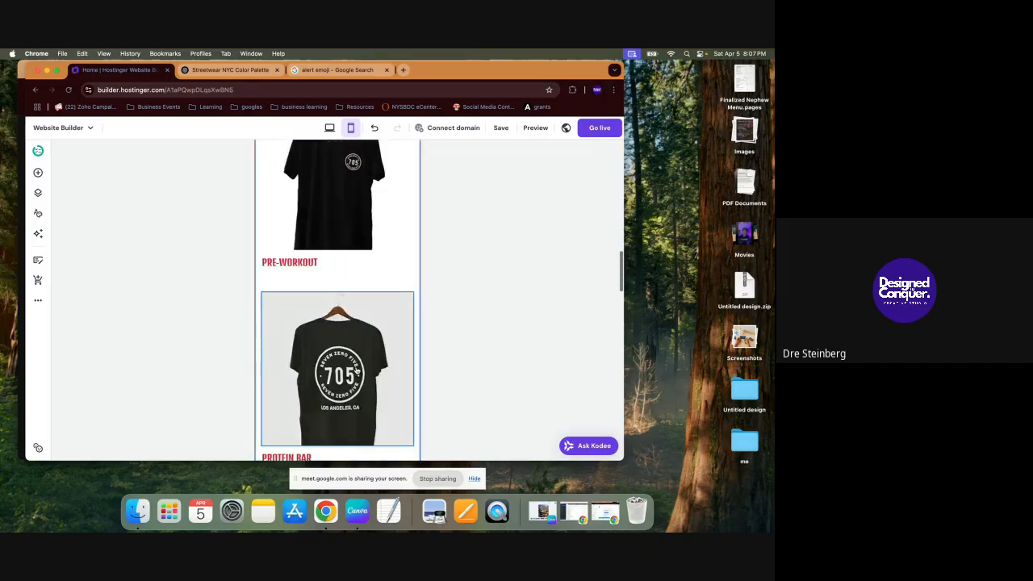
{"action": "scroll", "coordinate": [356, 370], "scroll_direction": "up", "scroll_amount": 1}
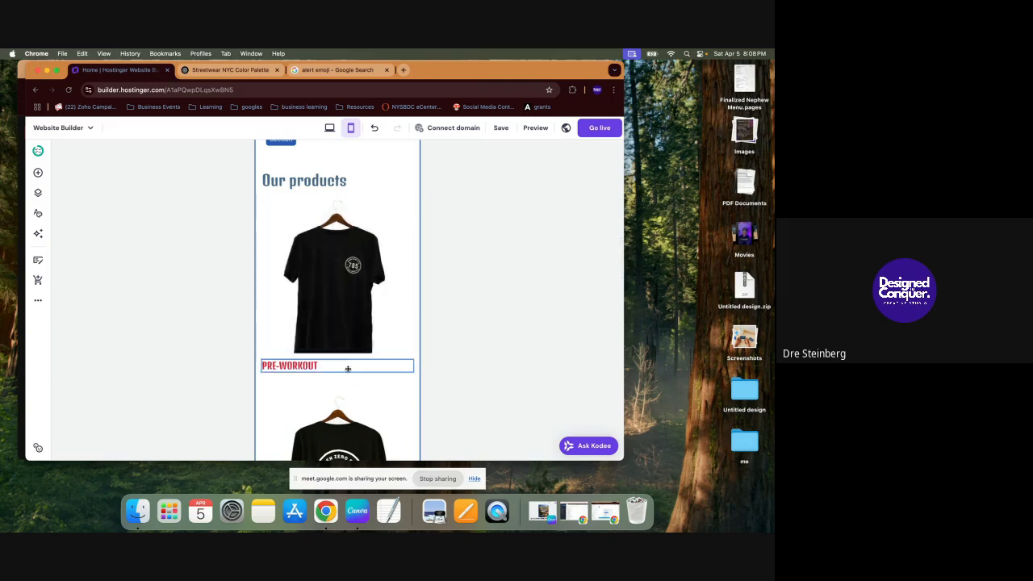
{"action": "scroll", "coordinate": [352, 406], "scroll_direction": "down", "scroll_amount": 5}
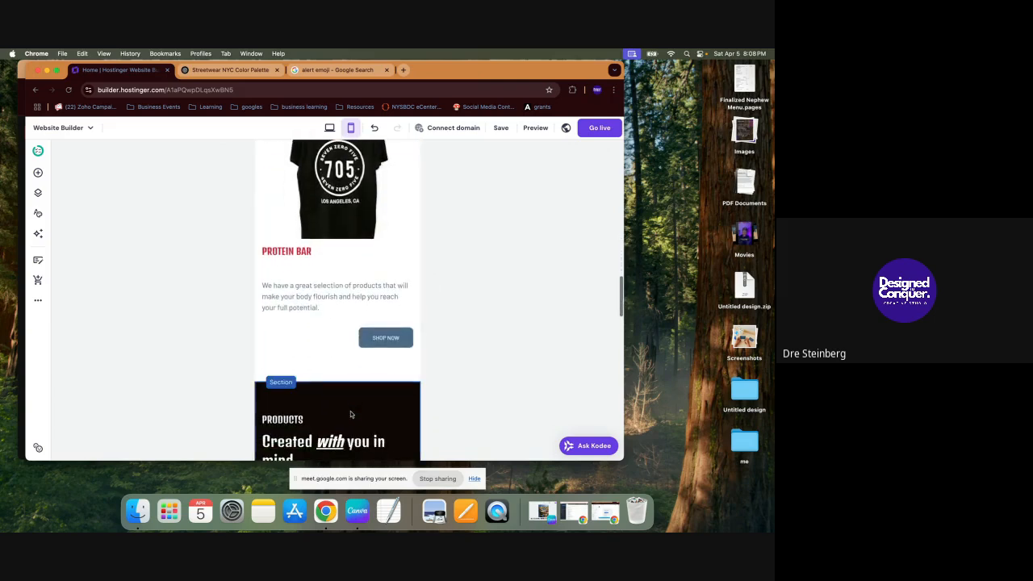
{"action": "left_click", "coordinate": [399, 342]}
{"action": "left_click_drag", "start_coordinate": [399, 343], "coordinate": [350, 340]}
Step: Trim the blank red space at the end of the Testimonials section, just above the Home page's footer
{"action": "scroll", "coordinate": [360, 345], "scroll_direction": "down", "scroll_amount": 10}
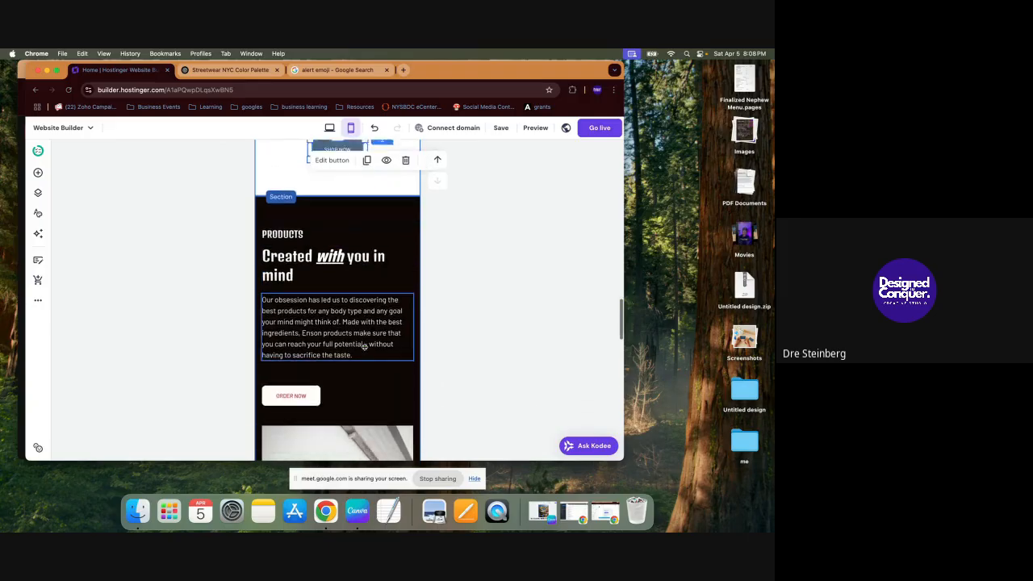
{"action": "scroll", "coordinate": [365, 349], "scroll_direction": "down", "scroll_amount": 10}
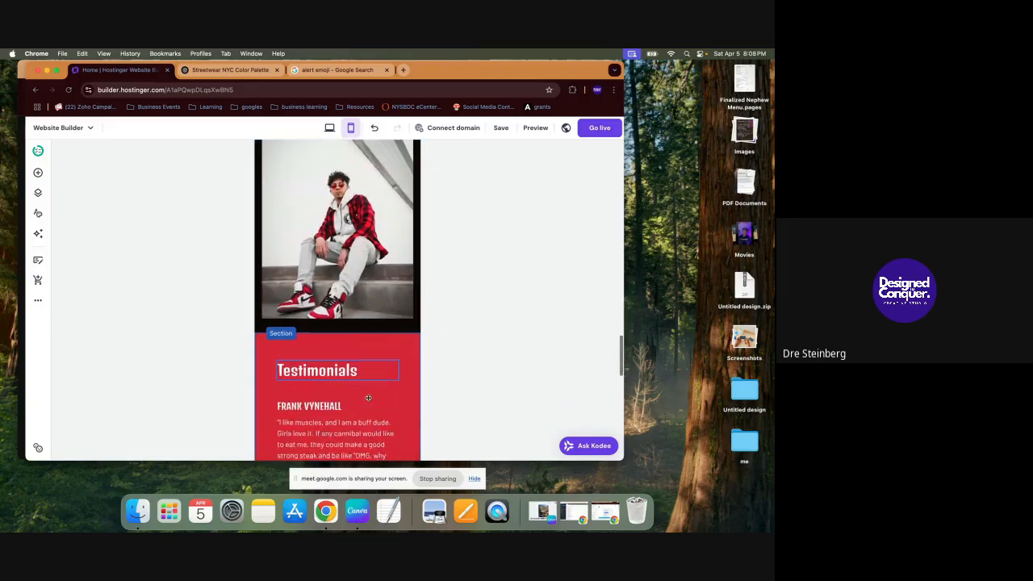
{"action": "scroll", "coordinate": [368, 400], "scroll_direction": "down", "scroll_amount": 4}
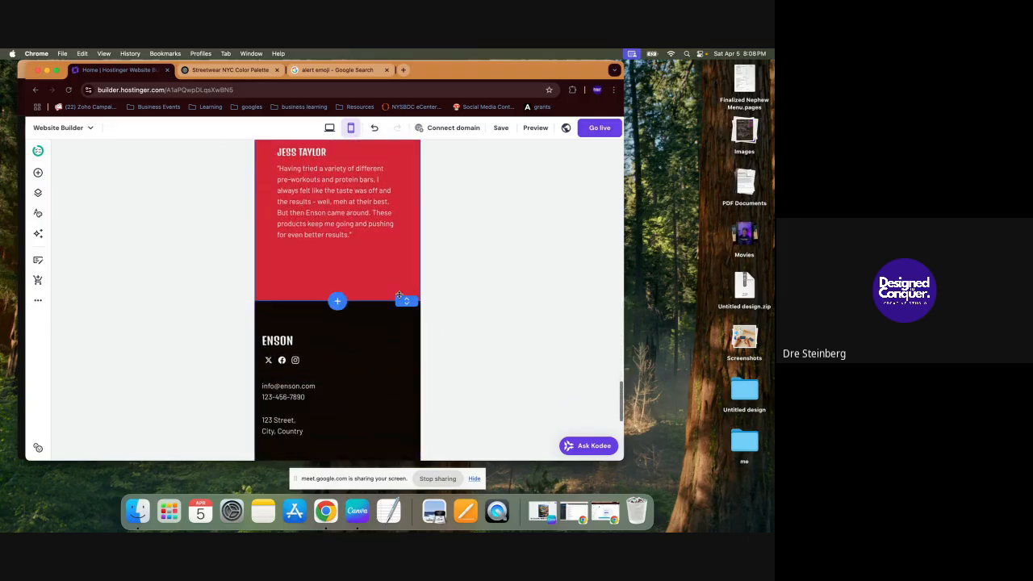
{"action": "scroll", "coordinate": [410, 301], "scroll_direction": "down", "scroll_amount": 2}
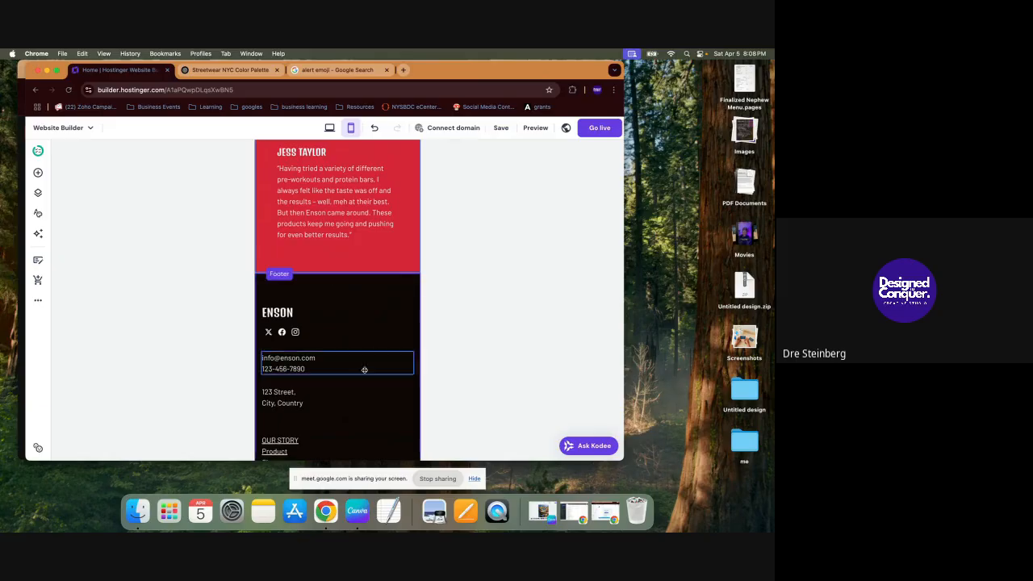
{"action": "scroll", "coordinate": [361, 377], "scroll_direction": "down", "scroll_amount": 4}
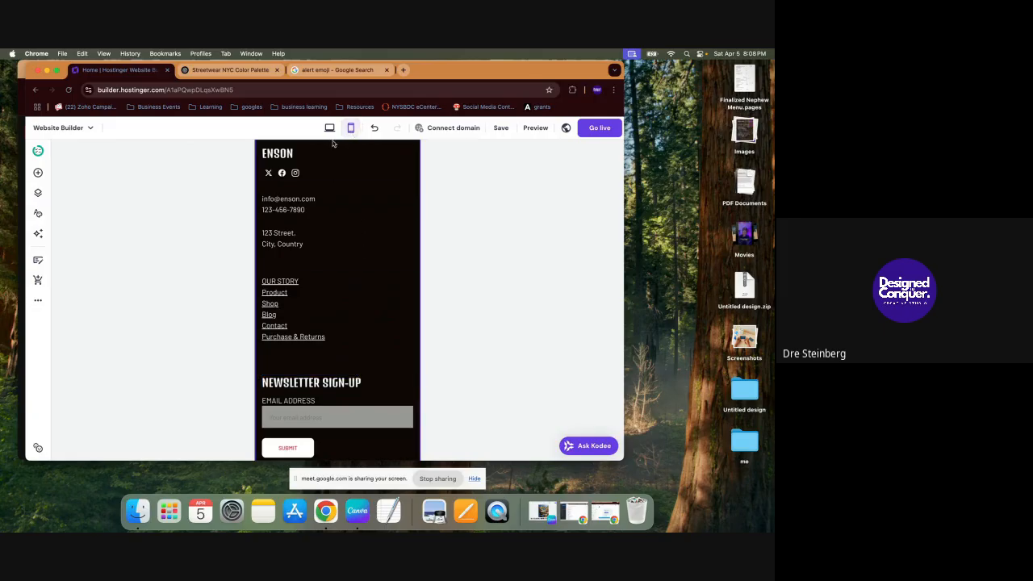
Step: Open the Our story page from the main navigation and review its mobile sections from the hero through the team photo
{"action": "left_click", "coordinate": [37, 195]}
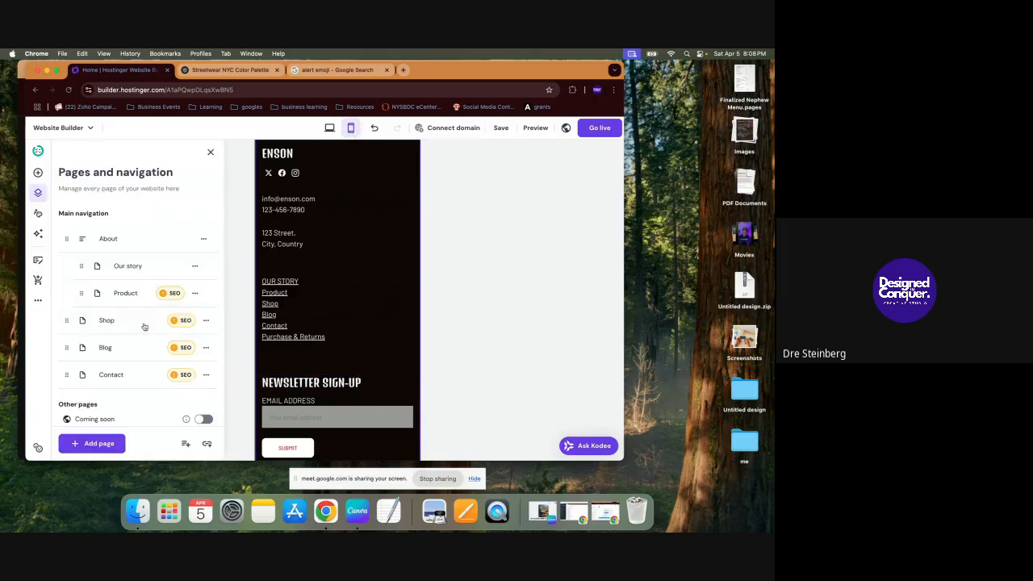
{"action": "left_click", "coordinate": [156, 268]}
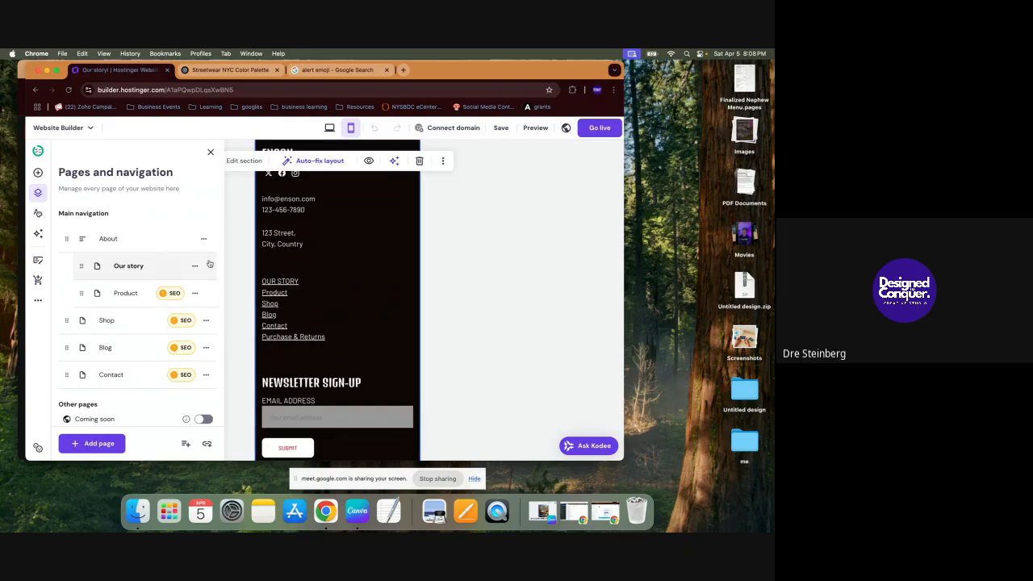
{"action": "scroll", "coordinate": [322, 274], "scroll_direction": "up", "scroll_amount": 10}
{"action": "scroll", "coordinate": [317, 248], "scroll_direction": "up", "scroll_amount": 15}
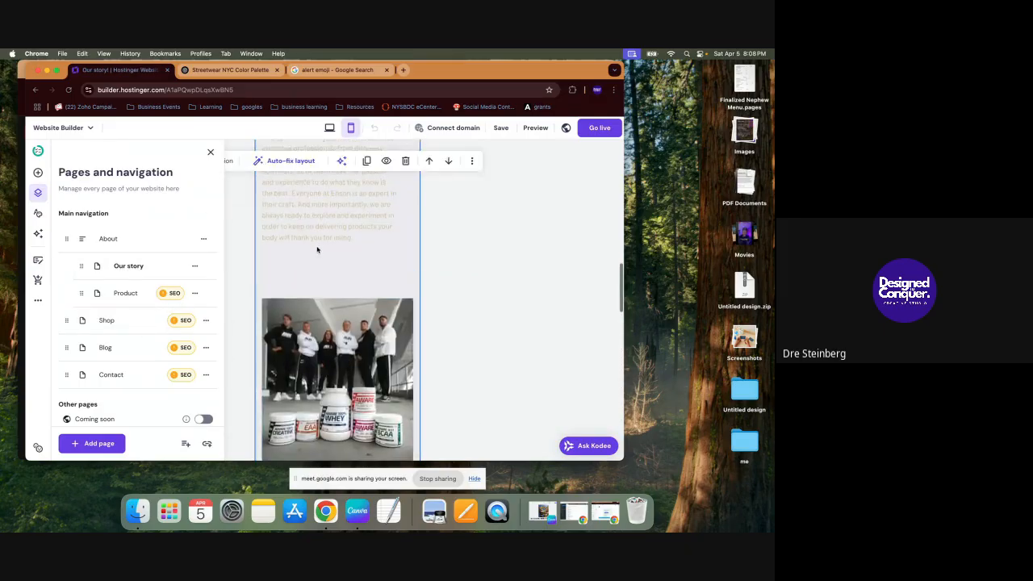
{"action": "scroll", "coordinate": [317, 247], "scroll_direction": "up", "scroll_amount": 15}
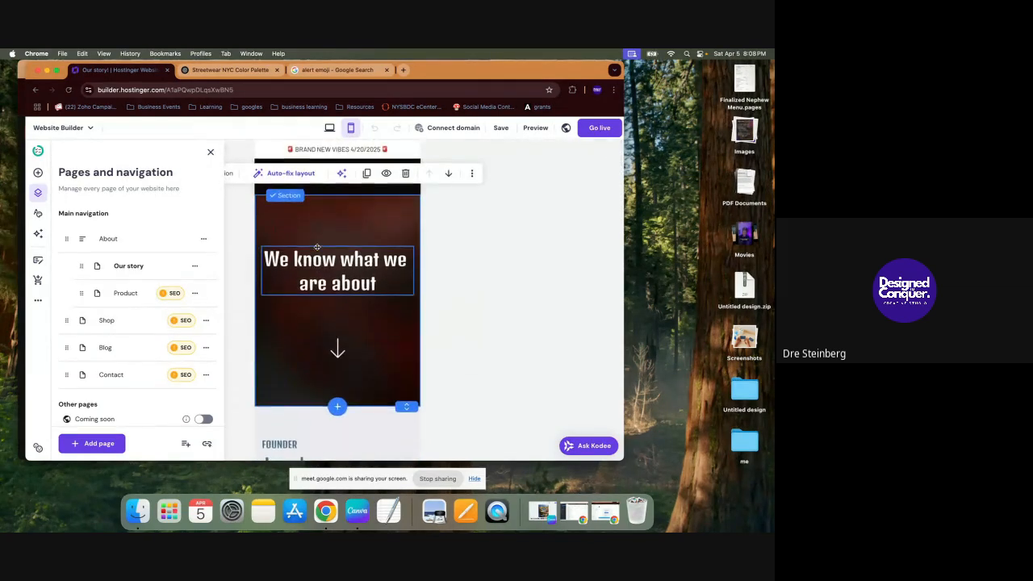
{"action": "scroll", "coordinate": [356, 316], "scroll_direction": "down", "scroll_amount": 10}
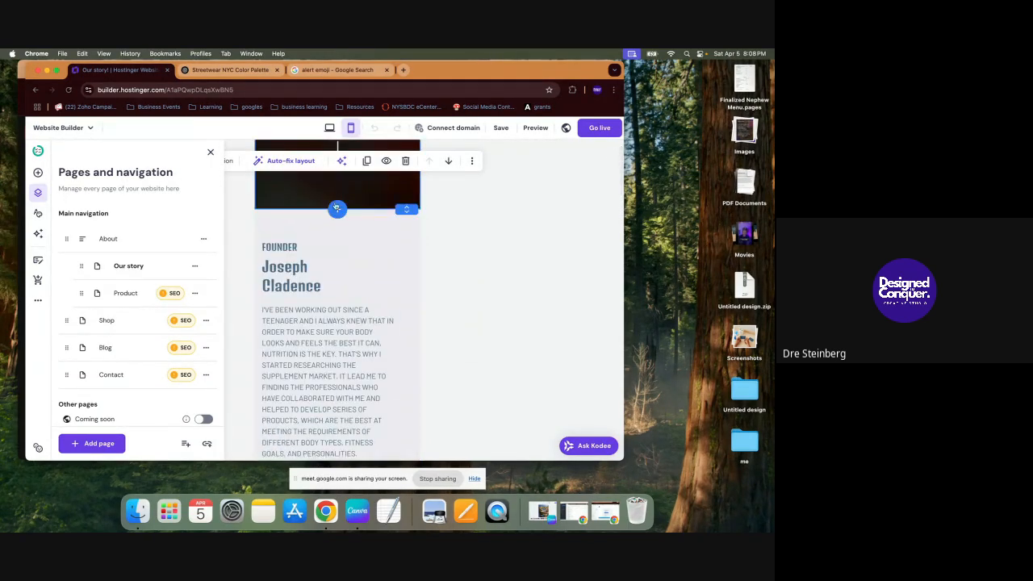
{"action": "scroll", "coordinate": [323, 317], "scroll_direction": "down", "scroll_amount": 5}
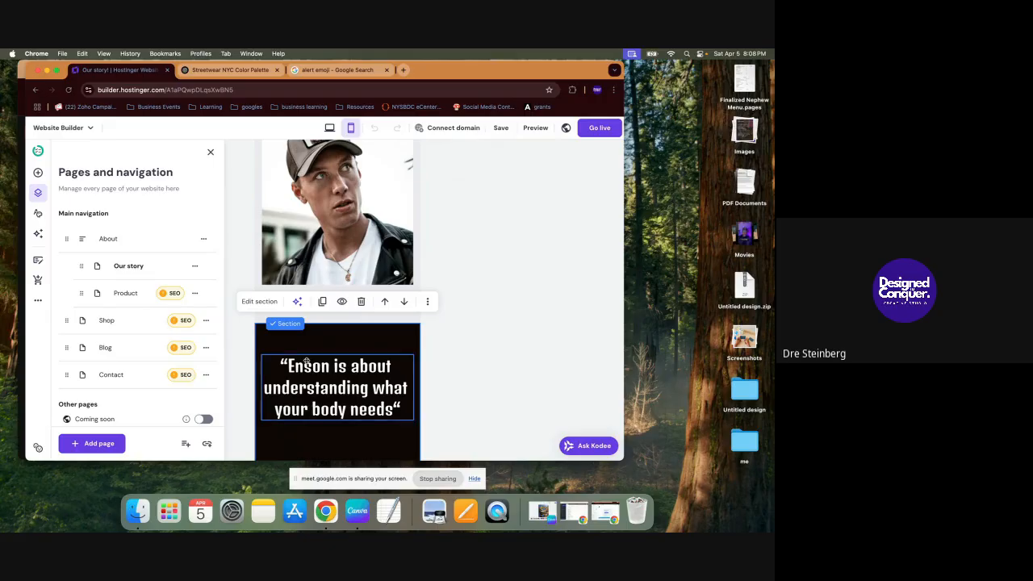
{"action": "scroll", "coordinate": [299, 371], "scroll_direction": "down", "scroll_amount": 8}
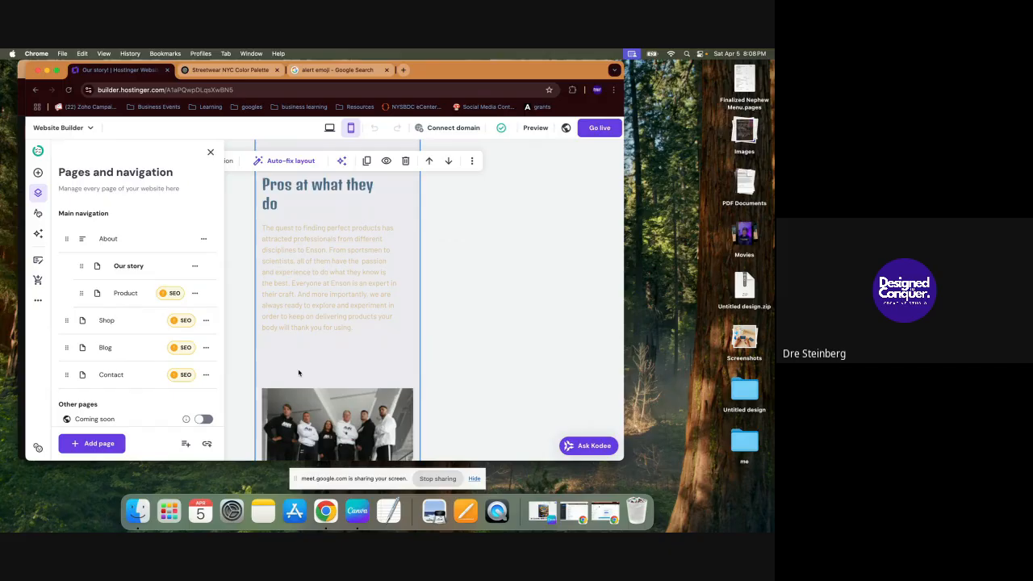
{"action": "scroll", "coordinate": [301, 340], "scroll_direction": "down", "scroll_amount": 2}
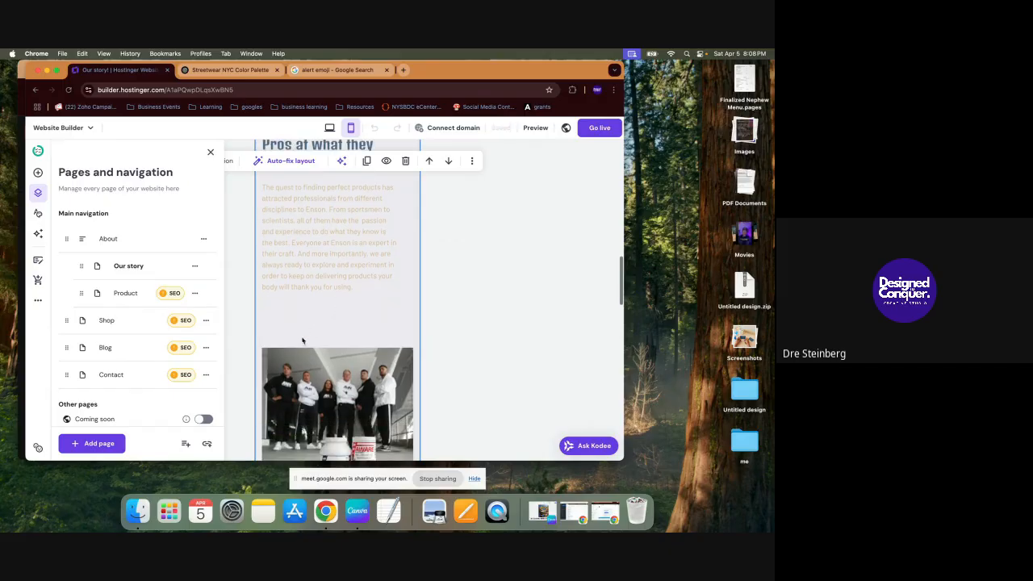
Step: Recolor the whole "Pros at what they do" paragraph with a near-black swatch from the website colors
{"action": "left_click", "coordinate": [323, 268]}
{"action": "left_click", "coordinate": [279, 162]}
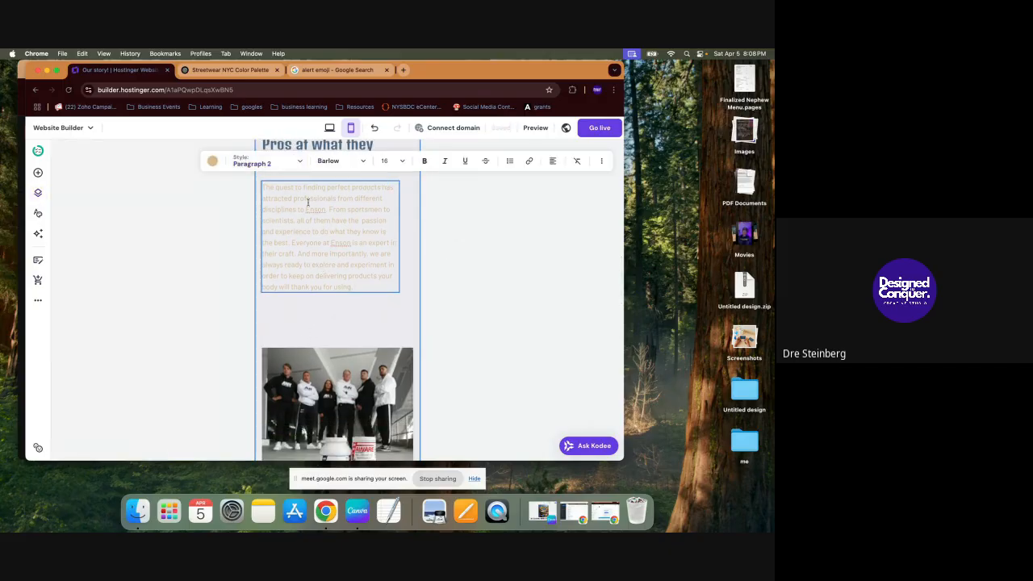
{"action": "key", "text": "super+a"}
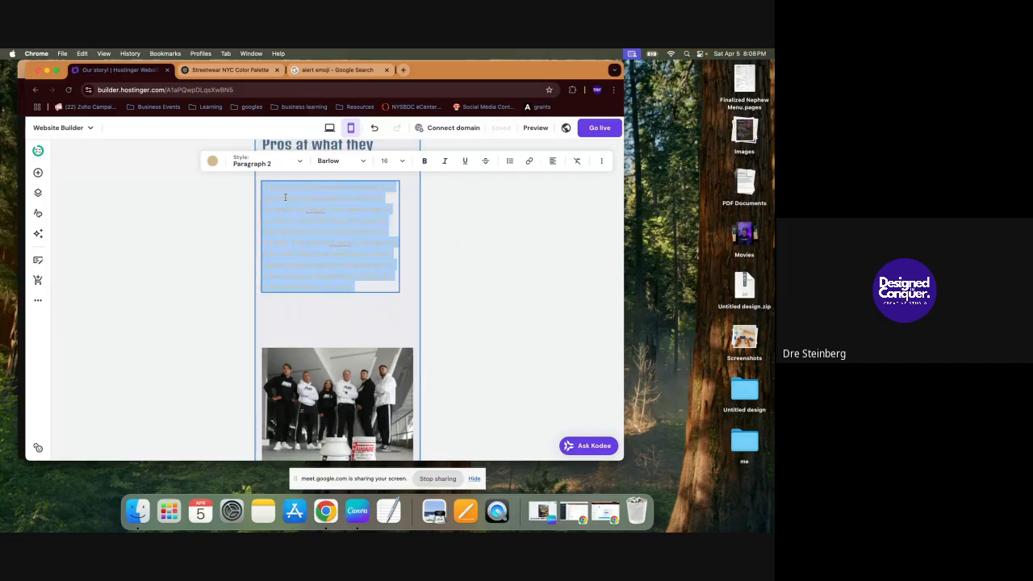
{"action": "left_click", "coordinate": [212, 160]}
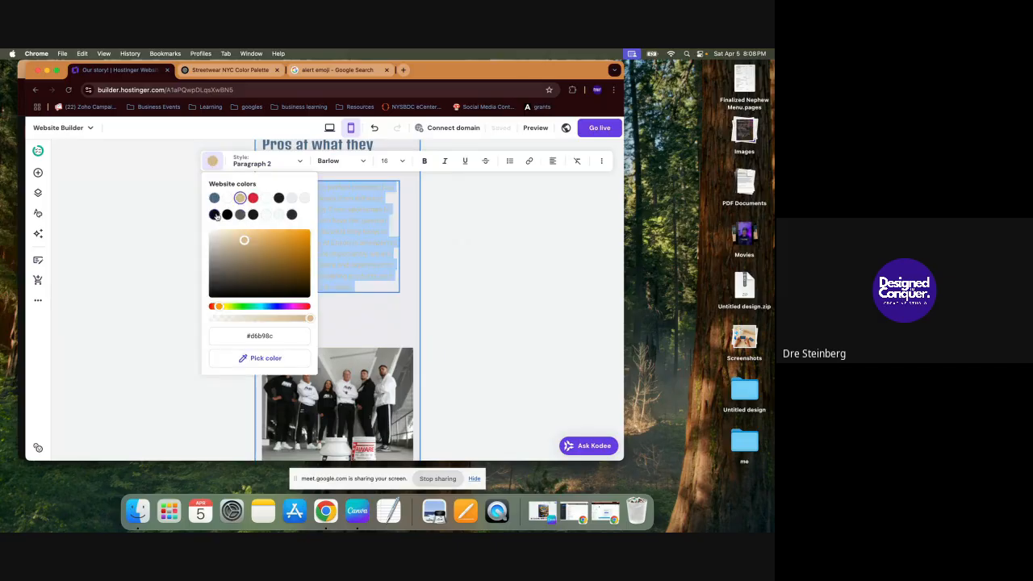
{"action": "left_click", "coordinate": [214, 214]}
{"action": "left_click", "coordinate": [385, 316]}
Step: Move the dash up to just below the "Things we believe in" list and shorten the blue section to fit
{"action": "scroll", "coordinate": [385, 315], "scroll_direction": "down", "scroll_amount": 3}
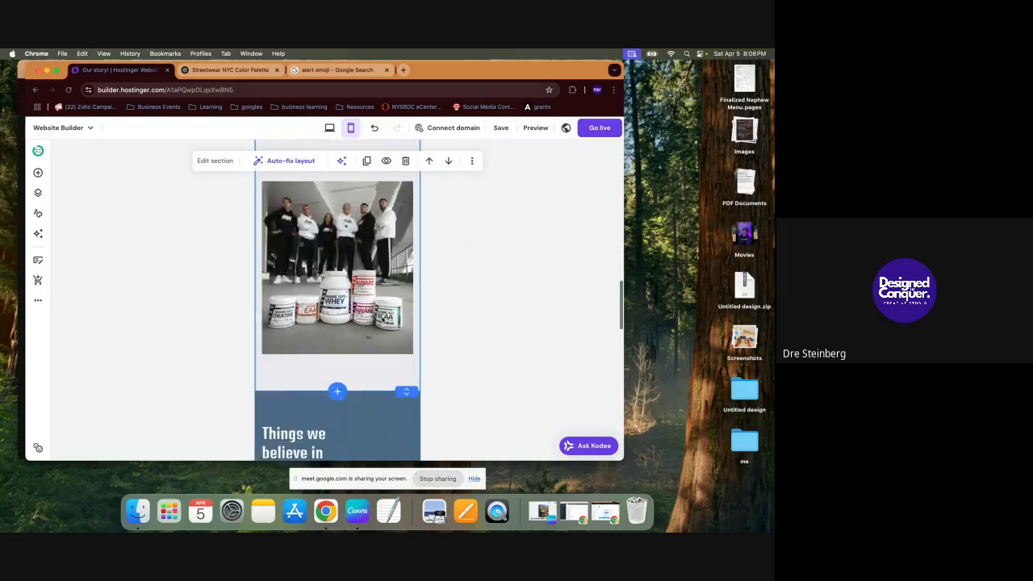
{"action": "scroll", "coordinate": [382, 316], "scroll_direction": "down", "scroll_amount": 5}
{"action": "scroll", "coordinate": [382, 317], "scroll_direction": "up", "scroll_amount": 1}
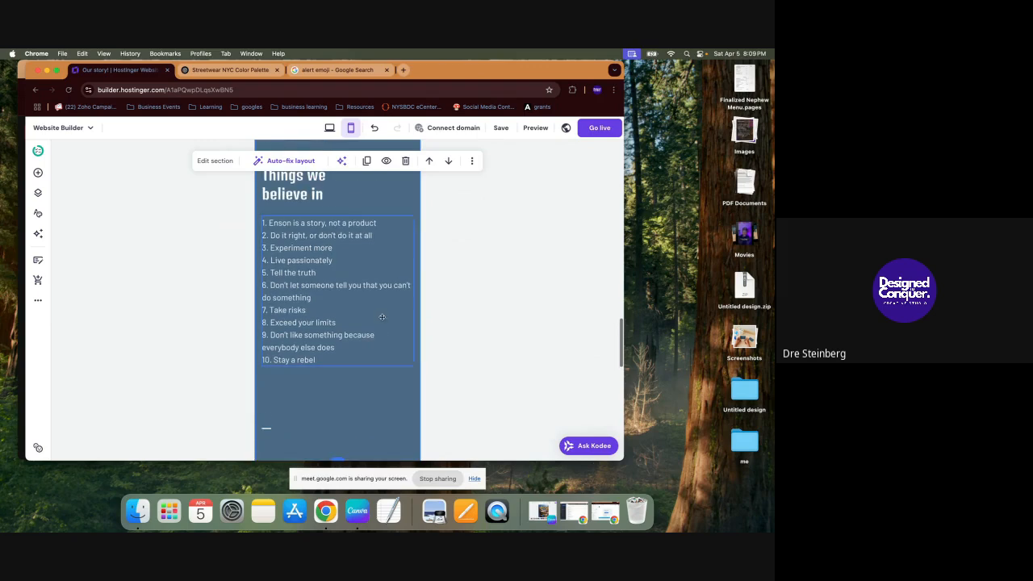
{"action": "left_click", "coordinate": [311, 408]}
{"action": "left_click_drag", "start_coordinate": [312, 409], "coordinate": [313, 397]}
{"action": "left_click_drag", "start_coordinate": [410, 415], "coordinate": [405, 364]}
Step: Check the remaining sections of the mobile Our story page and save the website changes
{"action": "scroll", "coordinate": [406, 363], "scroll_direction": "down", "scroll_amount": 3}
{"action": "scroll", "coordinate": [405, 364], "scroll_direction": "down", "scroll_amount": 2}
{"action": "scroll", "coordinate": [405, 364], "scroll_direction": "up", "scroll_amount": 15}
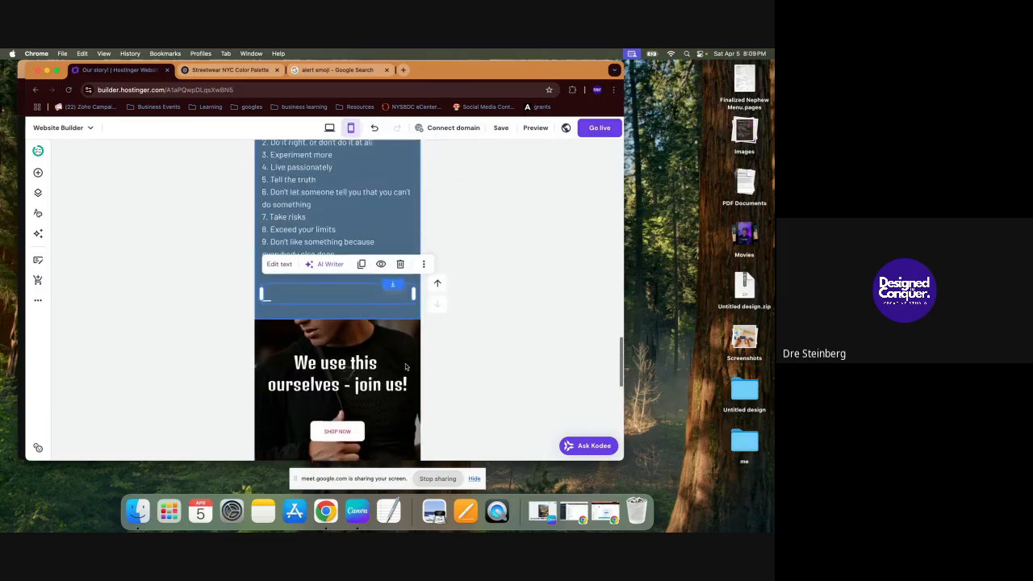
{"action": "scroll", "coordinate": [406, 364], "scroll_direction": "up", "scroll_amount": 5}
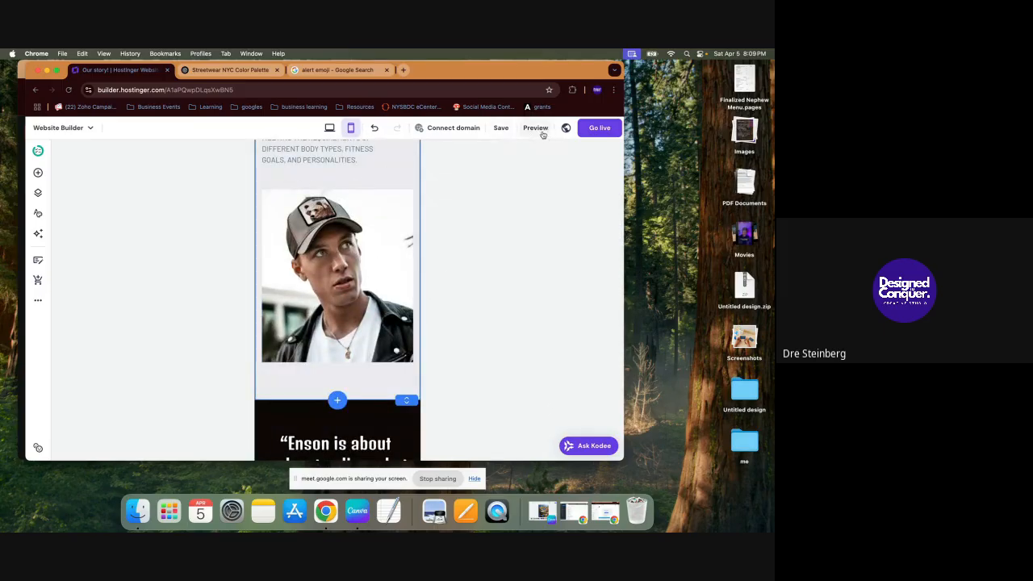
{"action": "mouse_move", "coordinate": [498, 128]}
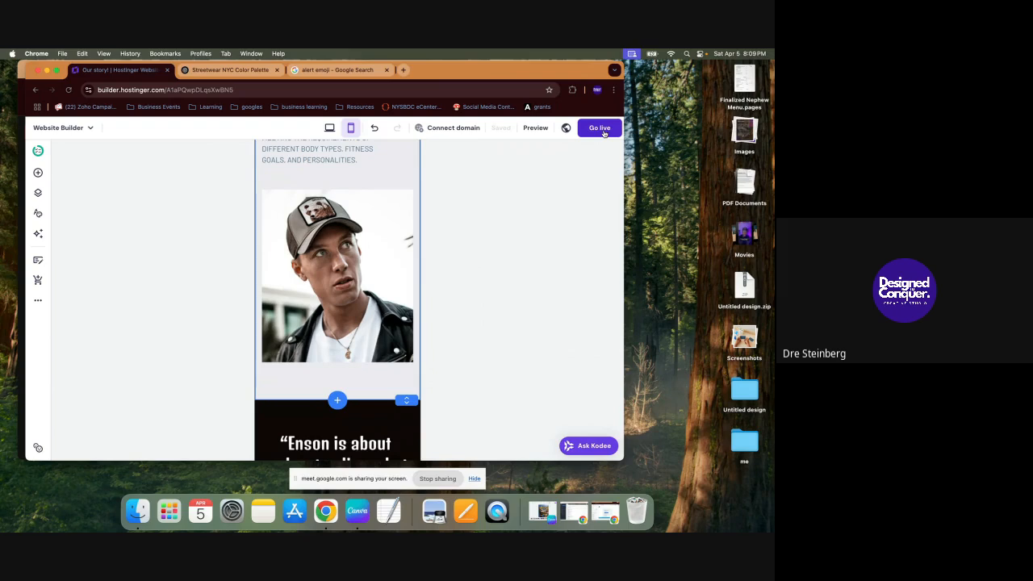
Step: Look through the store management options, the elements that can be added, and the website animation styles
{"action": "left_click", "coordinate": [37, 279]}
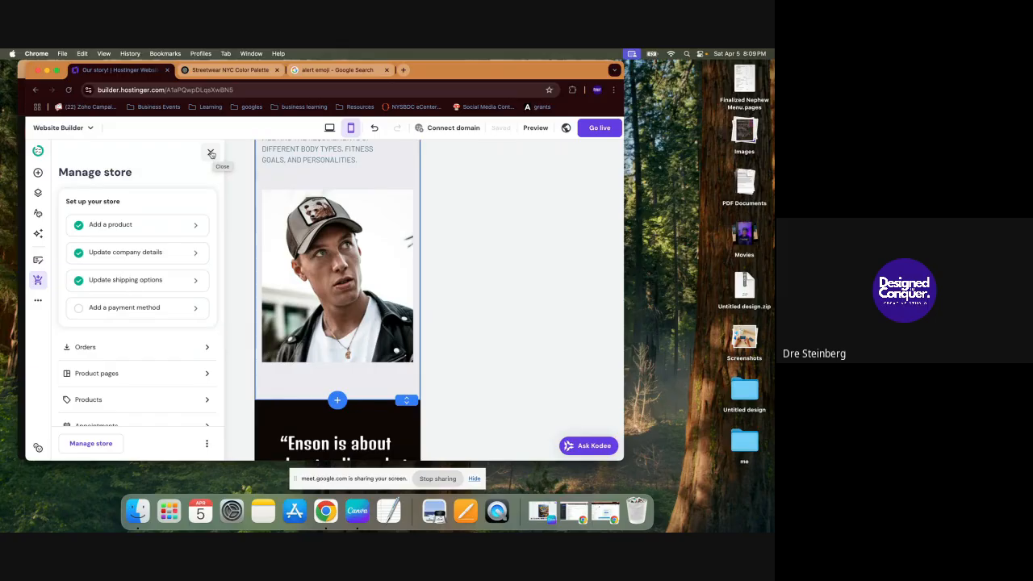
{"action": "left_click", "coordinate": [211, 153]}
{"action": "scroll", "coordinate": [255, 266], "scroll_direction": "up", "scroll_amount": 10}
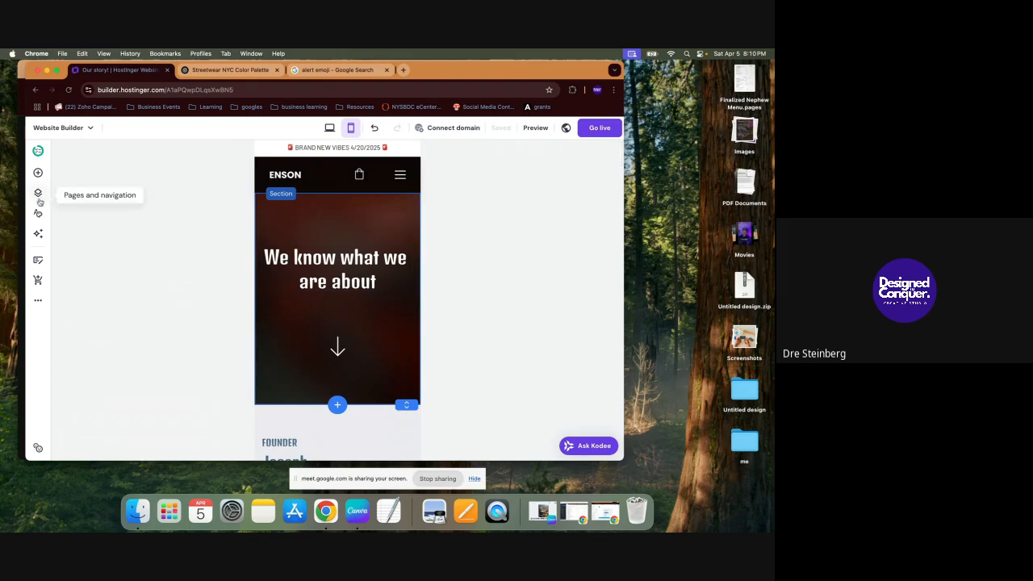
{"action": "left_click", "coordinate": [38, 173]}
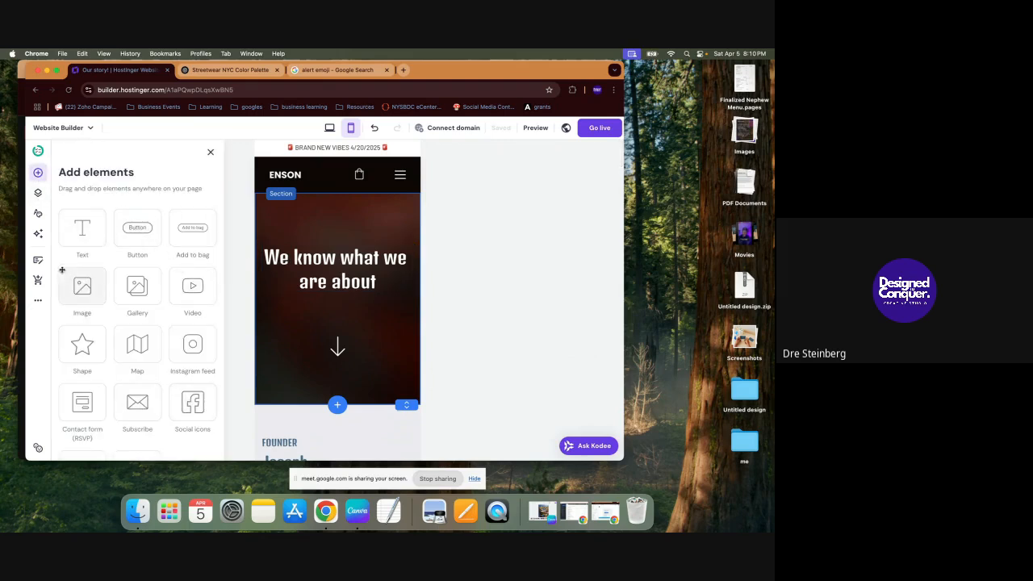
{"action": "left_click", "coordinate": [39, 325]}
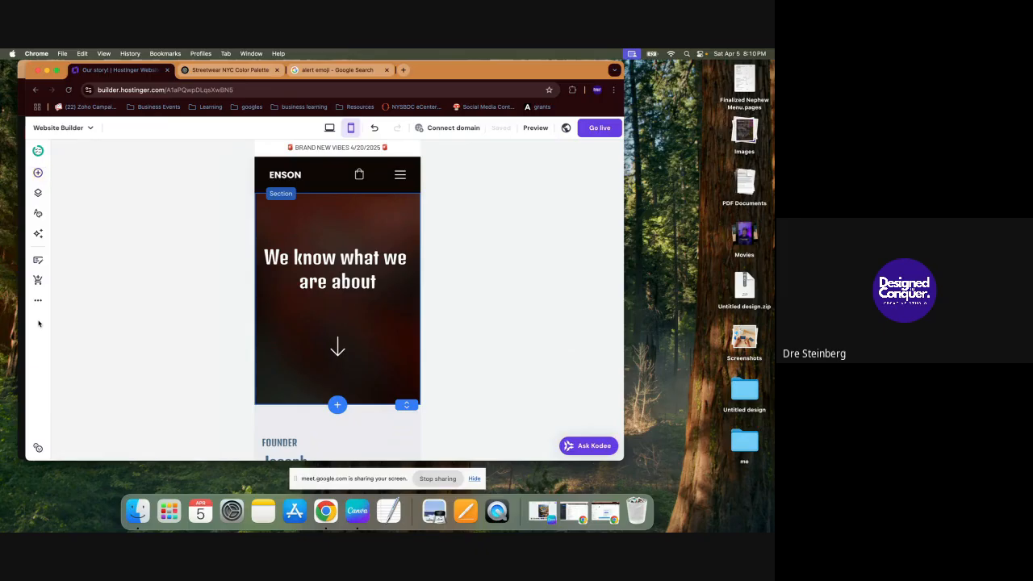
{"action": "left_click", "coordinate": [39, 214]}
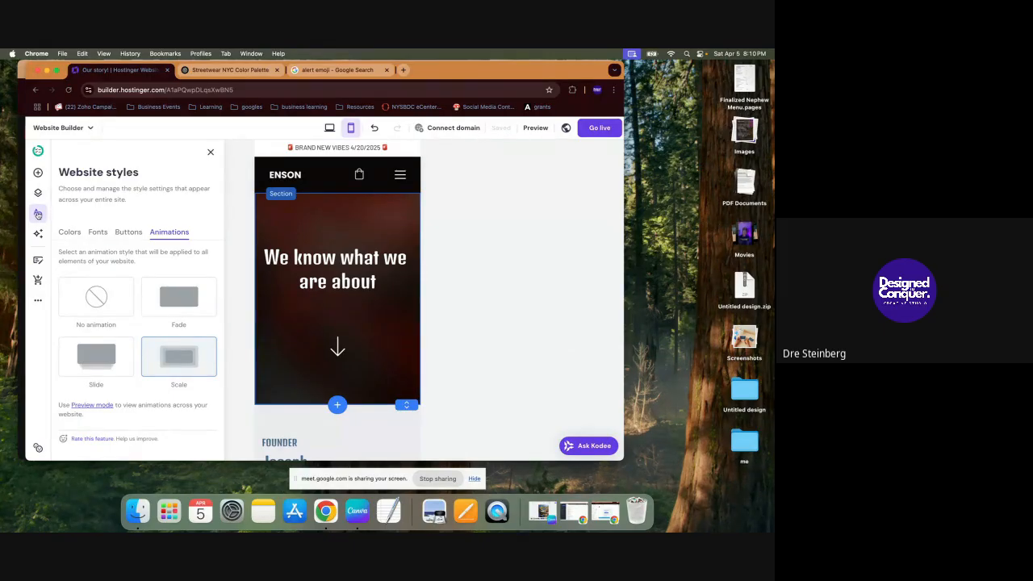
{"action": "left_click", "coordinate": [38, 280]}
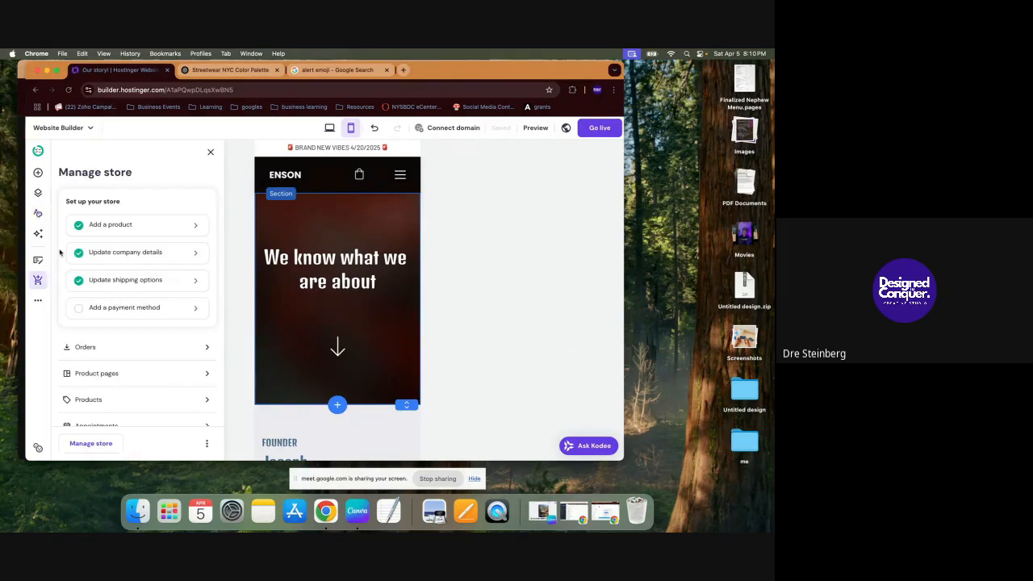
{"action": "scroll", "coordinate": [145, 339], "scroll_direction": "down", "scroll_amount": 2}
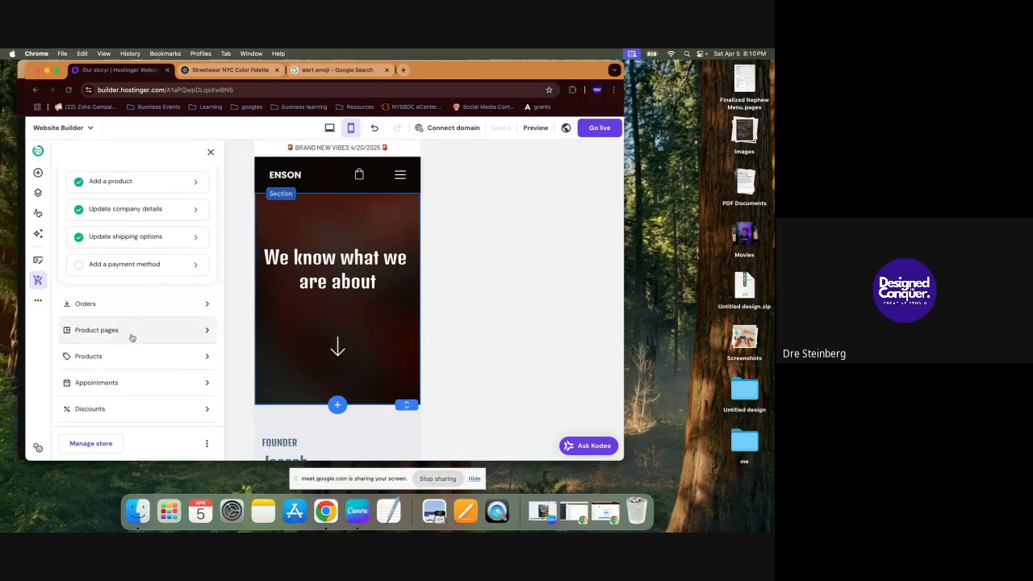
{"action": "scroll", "coordinate": [132, 337], "scroll_direction": "down", "scroll_amount": 2}
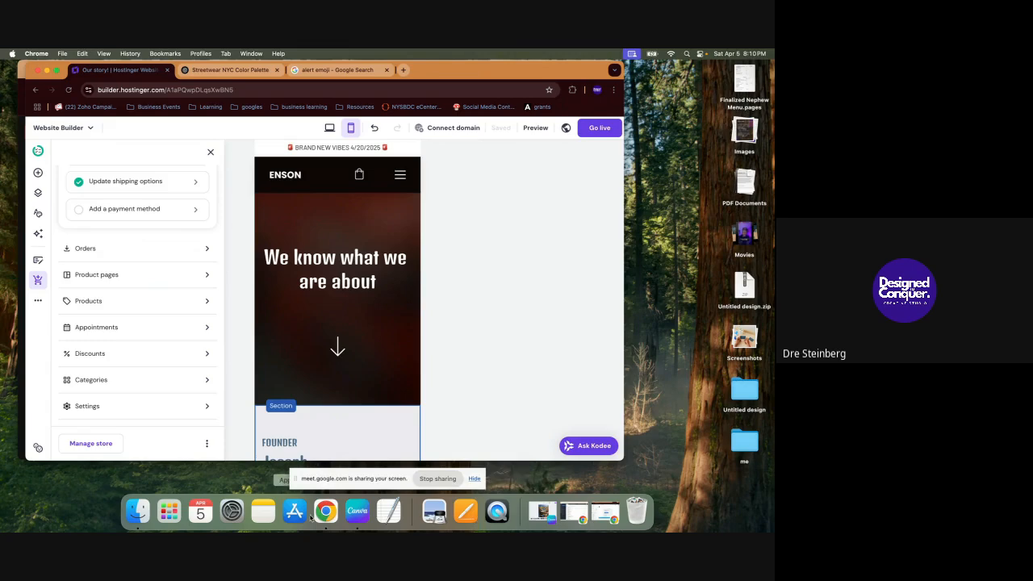
Step: Switch to the Google Meet window that holds the call's recording controls
{"action": "key", "text": "ctrl+Up"}
{"action": "left_click", "coordinate": [302, 390]}
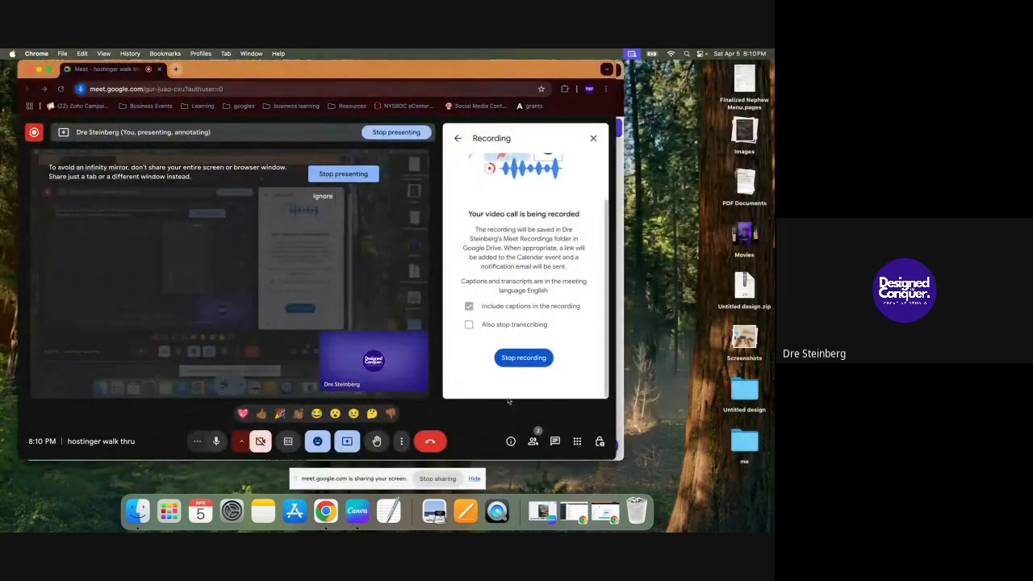